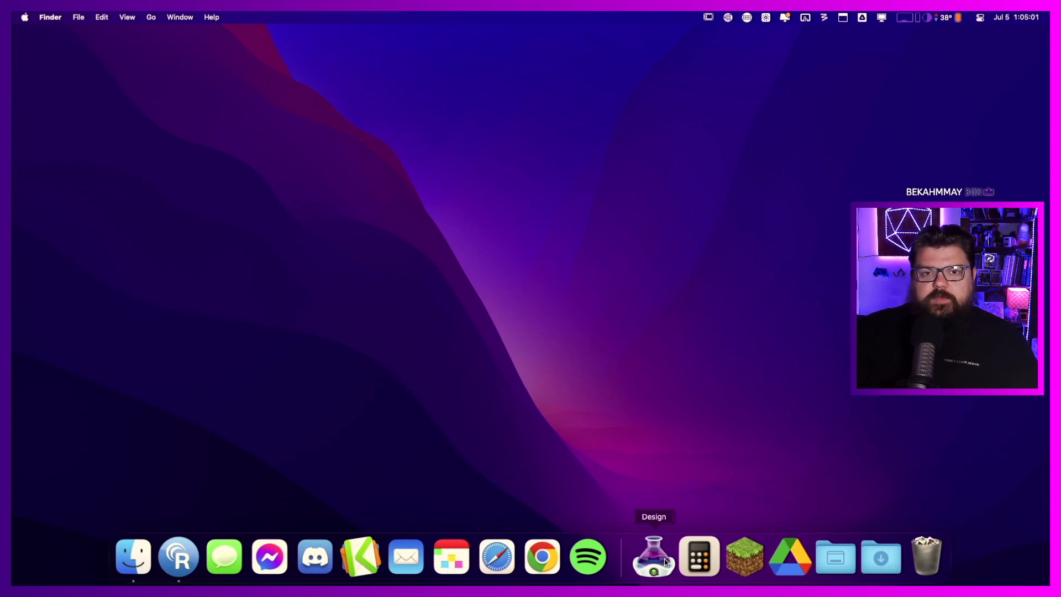
- Try to launch MadMapper 4 from the Design folder and dismiss the problem report
left_click(662, 558)
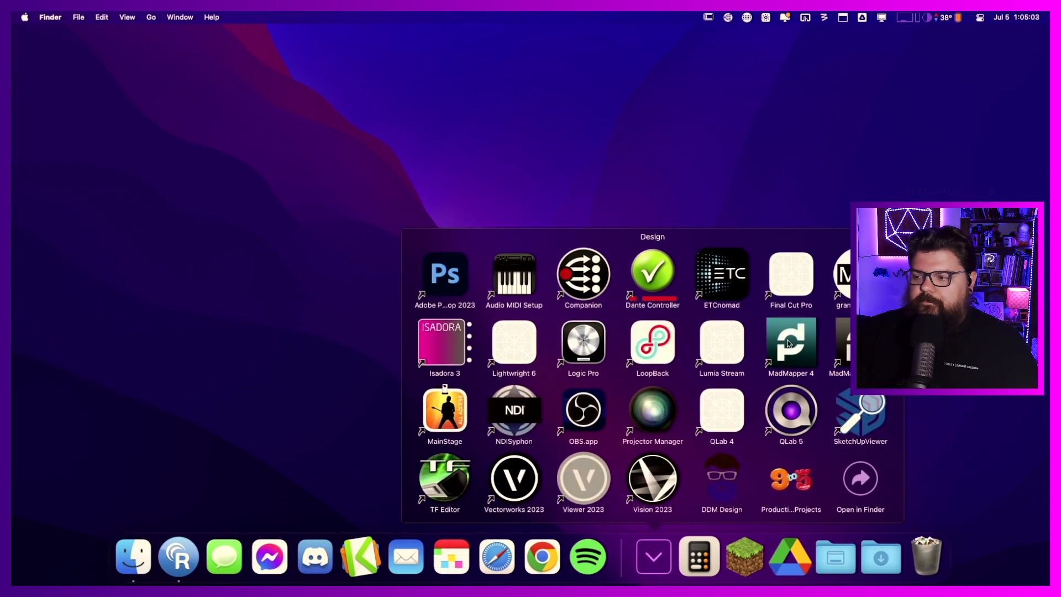
left_click(789, 344)
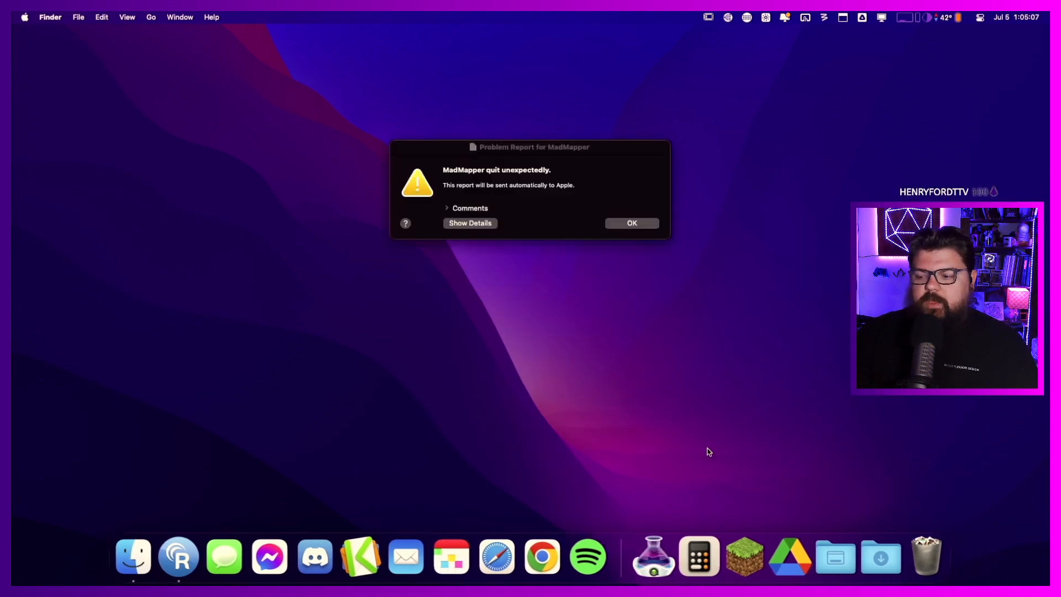
left_click(639, 224)
- Launch MadMapper 5, accepting the 5.3.2 update download and submitting the crash report with its optional fields blank
left_click(654, 557)
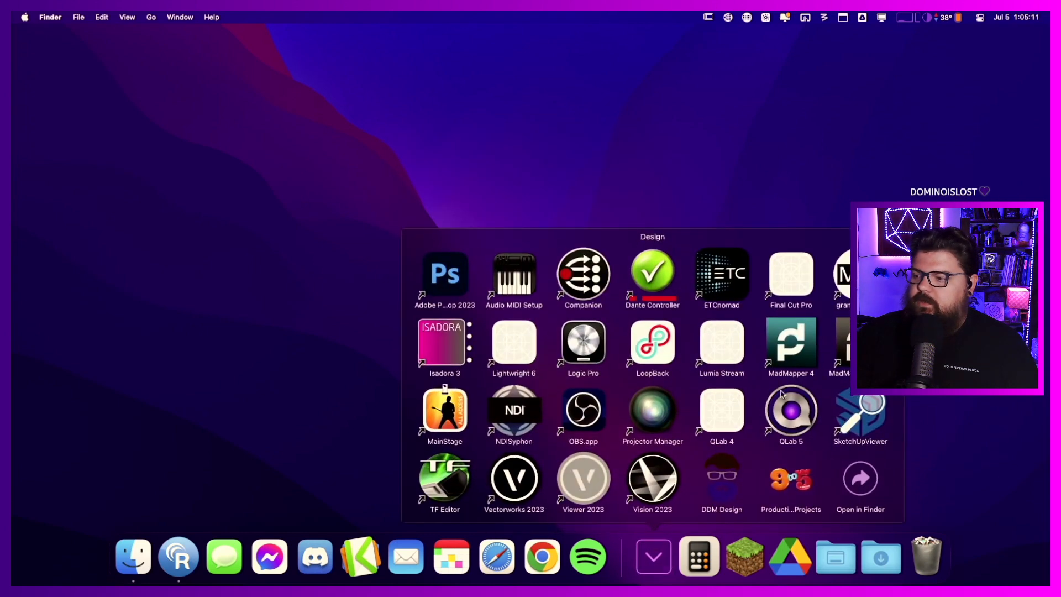
left_click(847, 342)
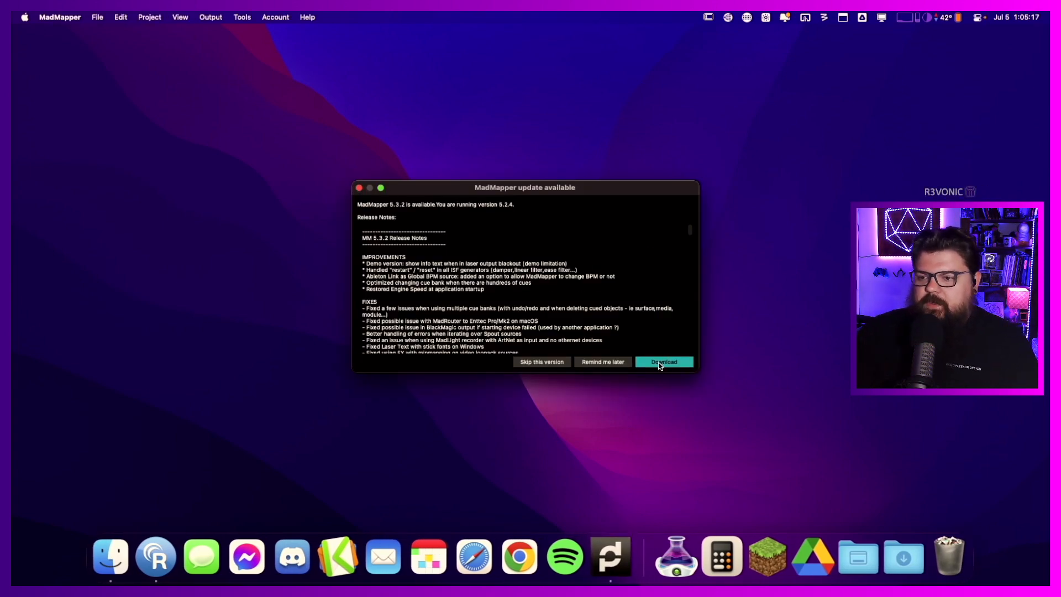
left_click(659, 365)
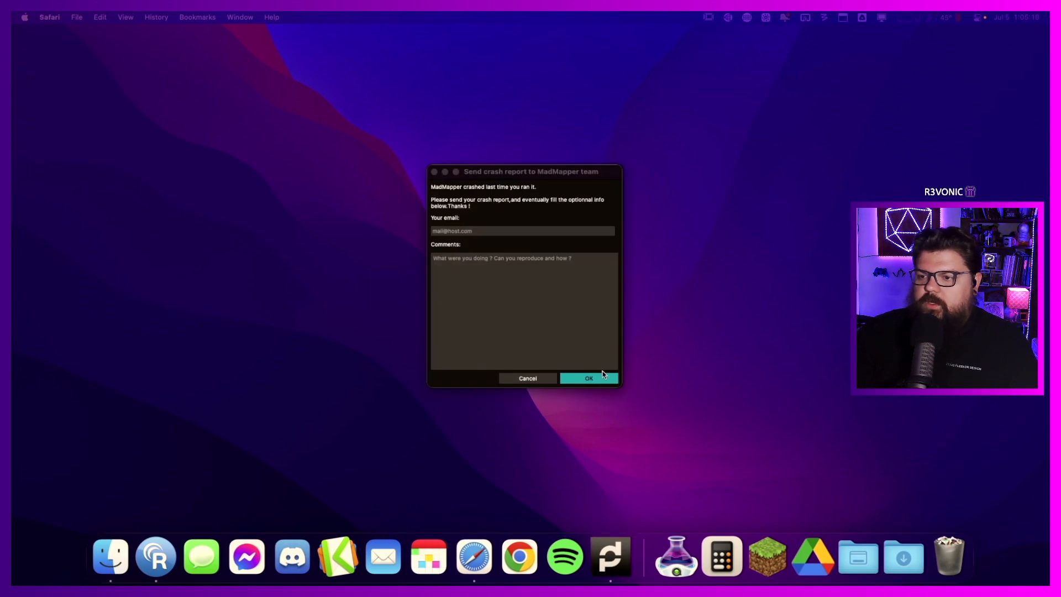
left_click(601, 375)
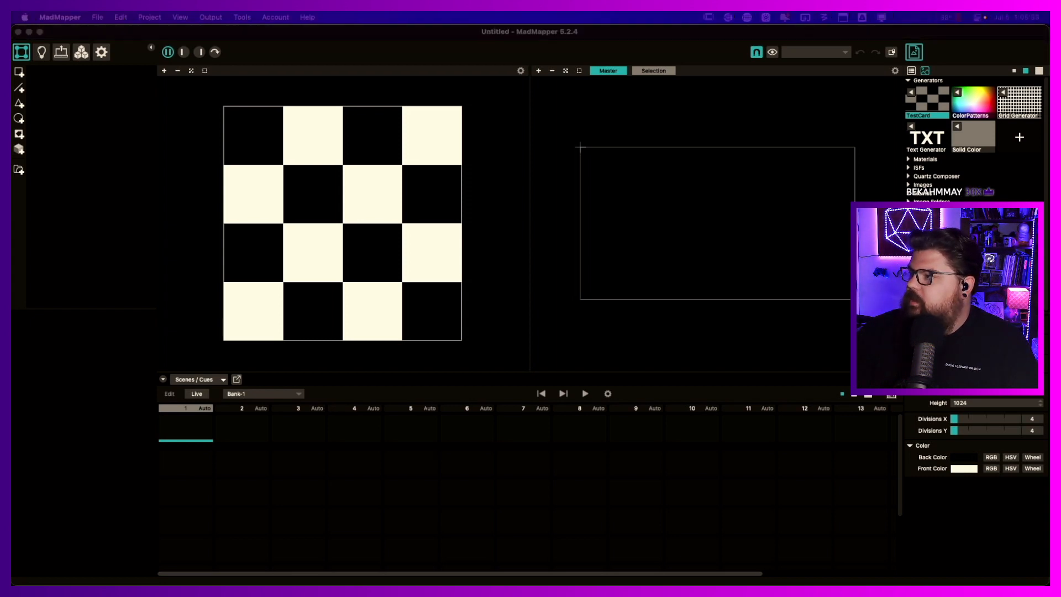
left_click(533, 148)
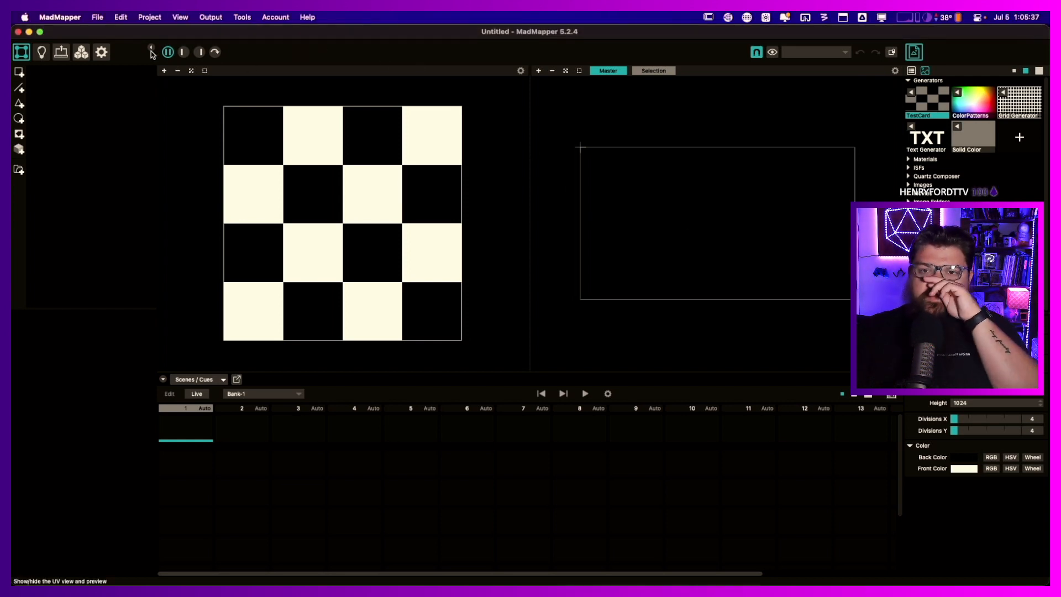
- Launch QLab 5 from the Design folder
mouse_move(486, 580)
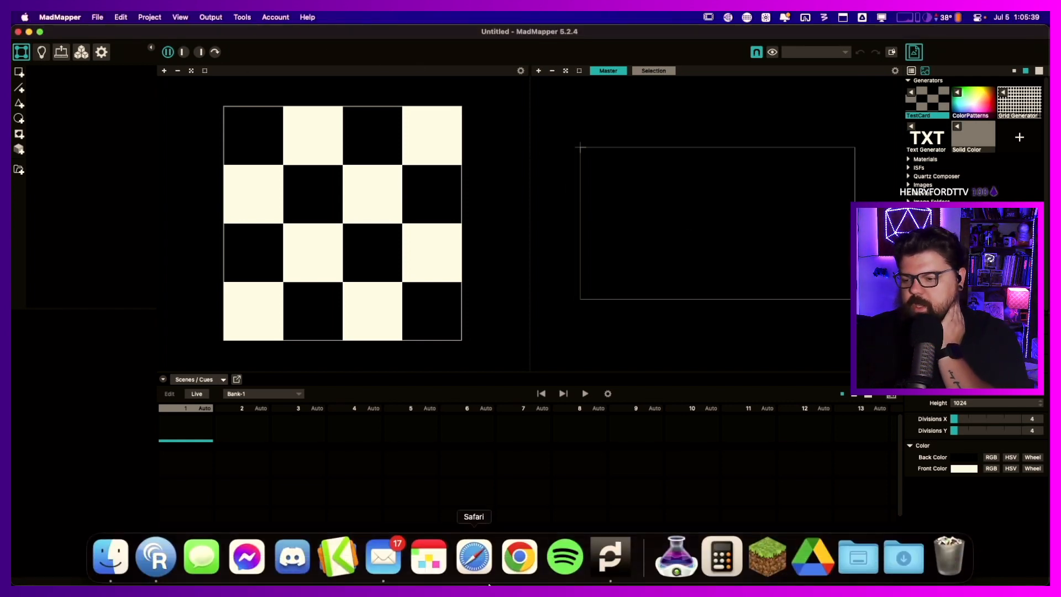
left_click(676, 555)
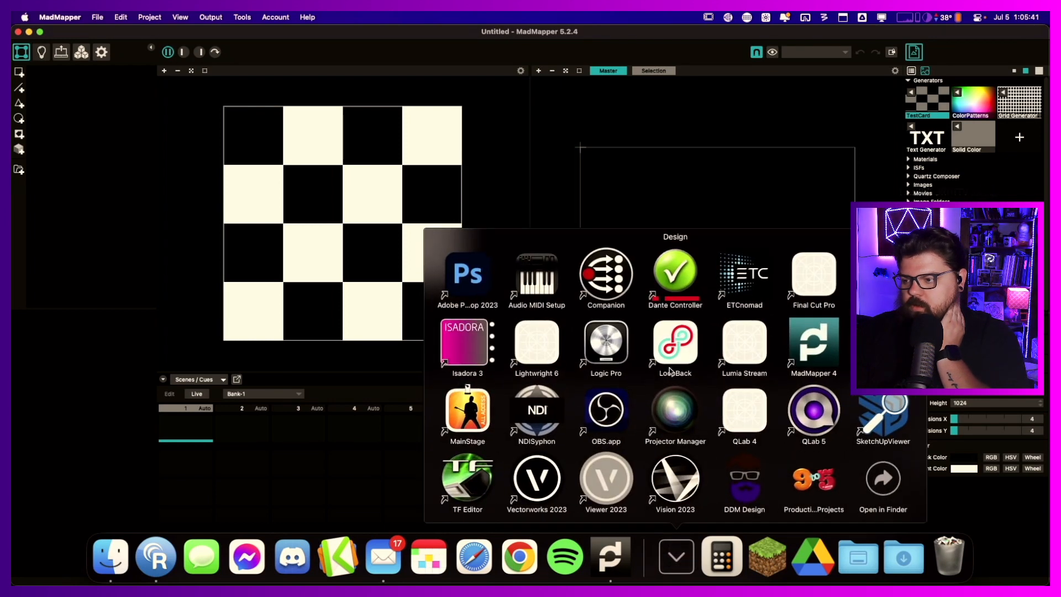
left_click(808, 410)
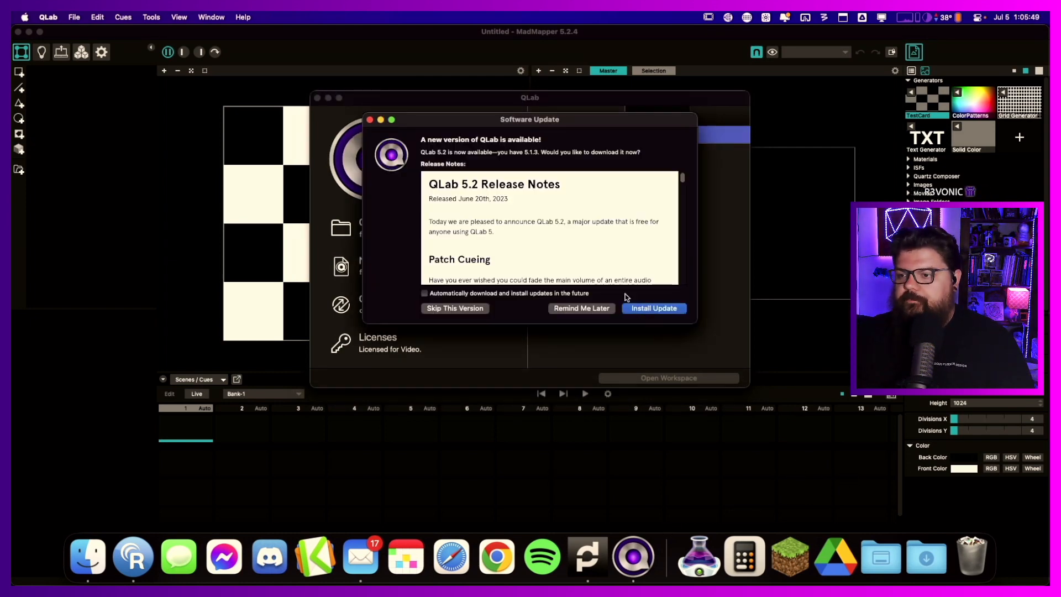
- Read through the QLab 5.2 release notes in an enlarged software update window
scroll(591, 260, "down", 2)
scroll(591, 260, "down", 5)
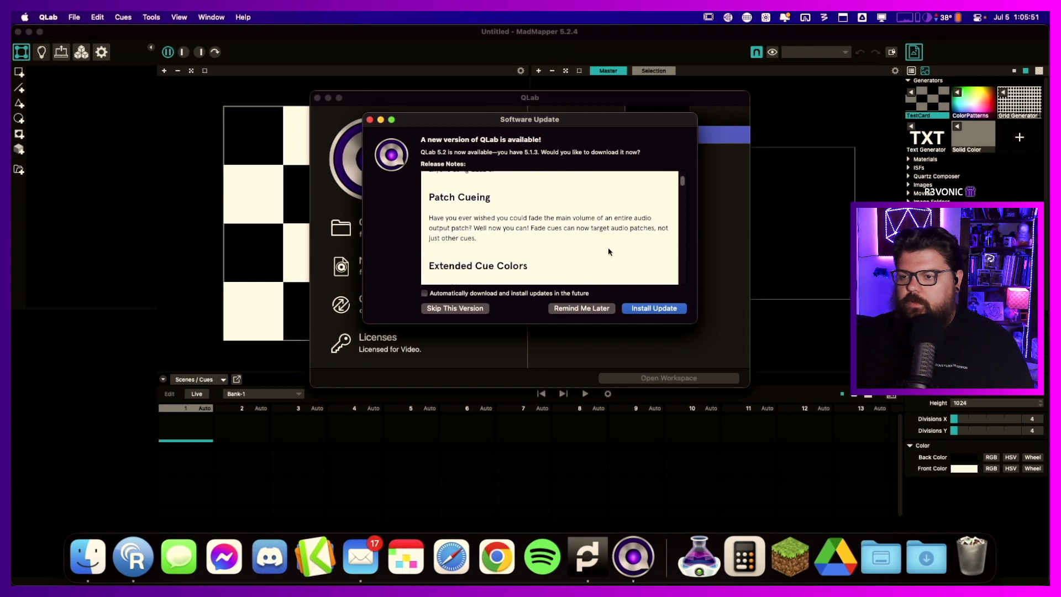
left_click_drag(696, 320, 713, 438)
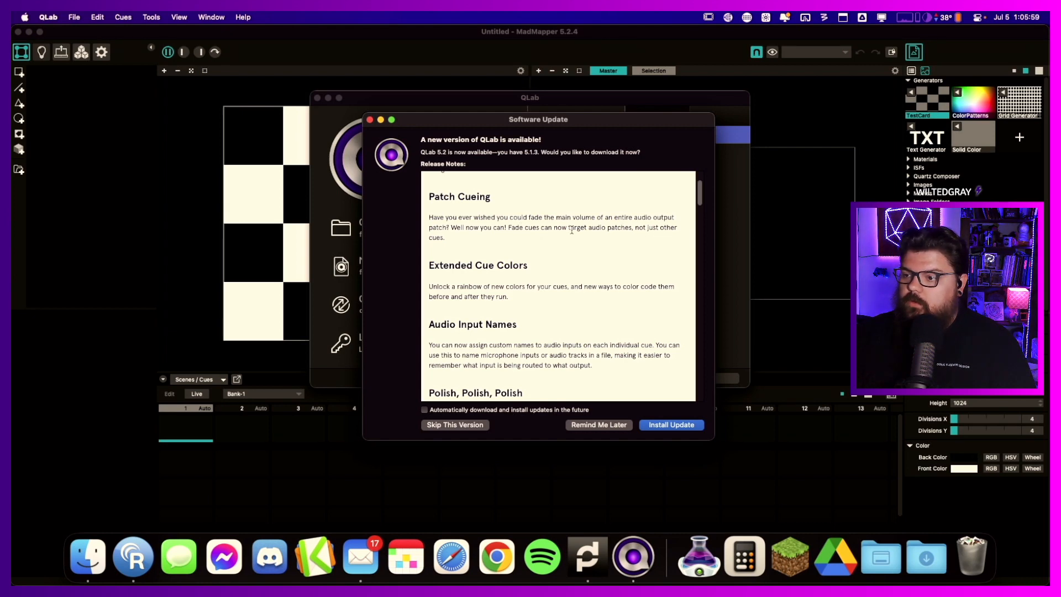
scroll(519, 275, "down", 2)
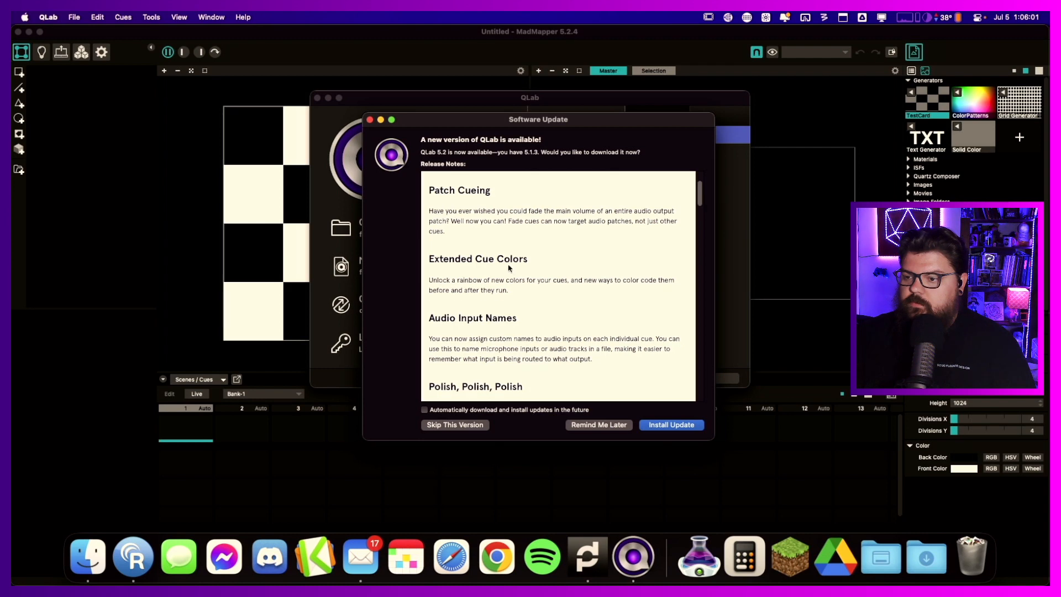
scroll(520, 276, "down", 5)
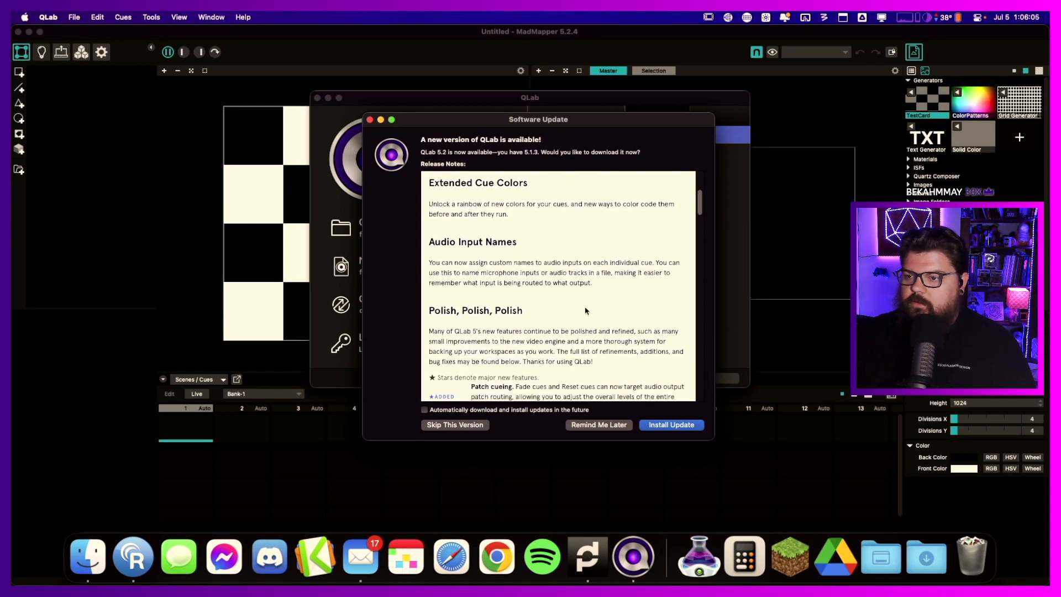
scroll(586, 310, "down", 1)
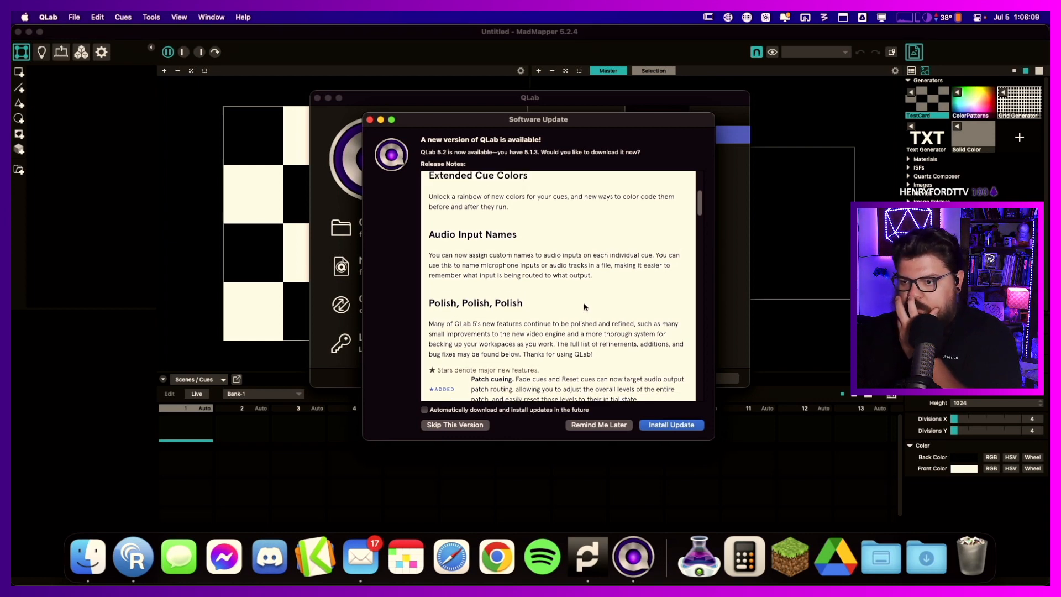
scroll(585, 307, "down", 10)
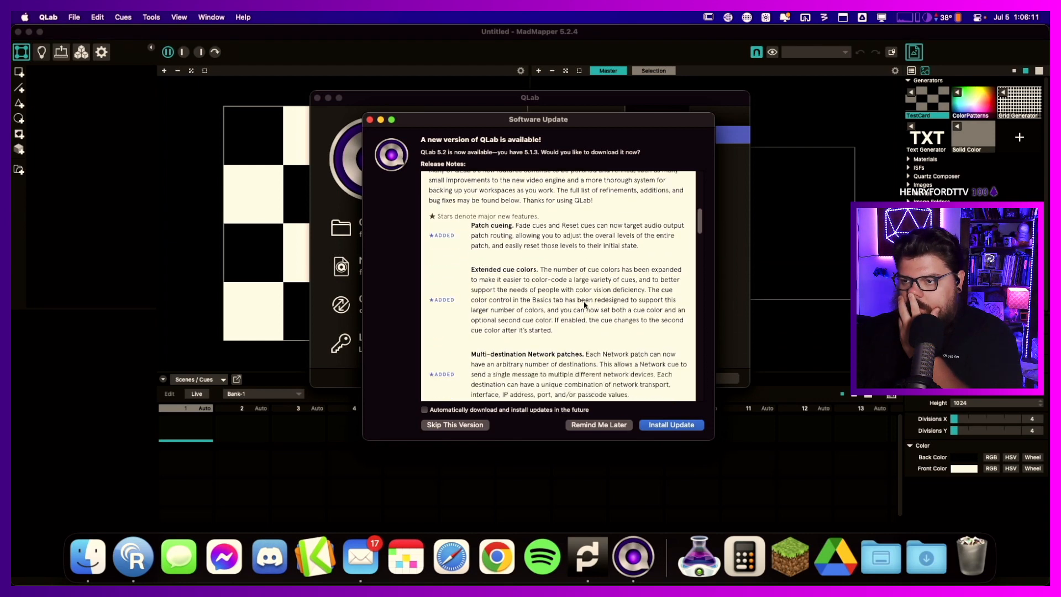
scroll(585, 306, "down", 5)
scroll(586, 306, "down", 10)
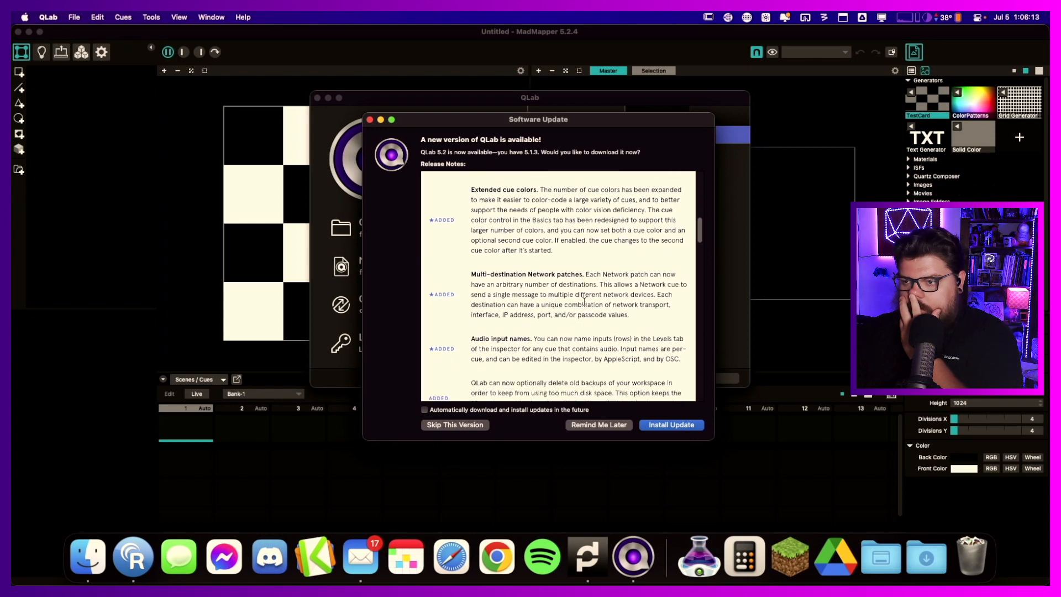
- Install the QLab 5.2 update with a relaunch, and open the workspace Macbeth 06212023.qlab5
left_click(672, 425)
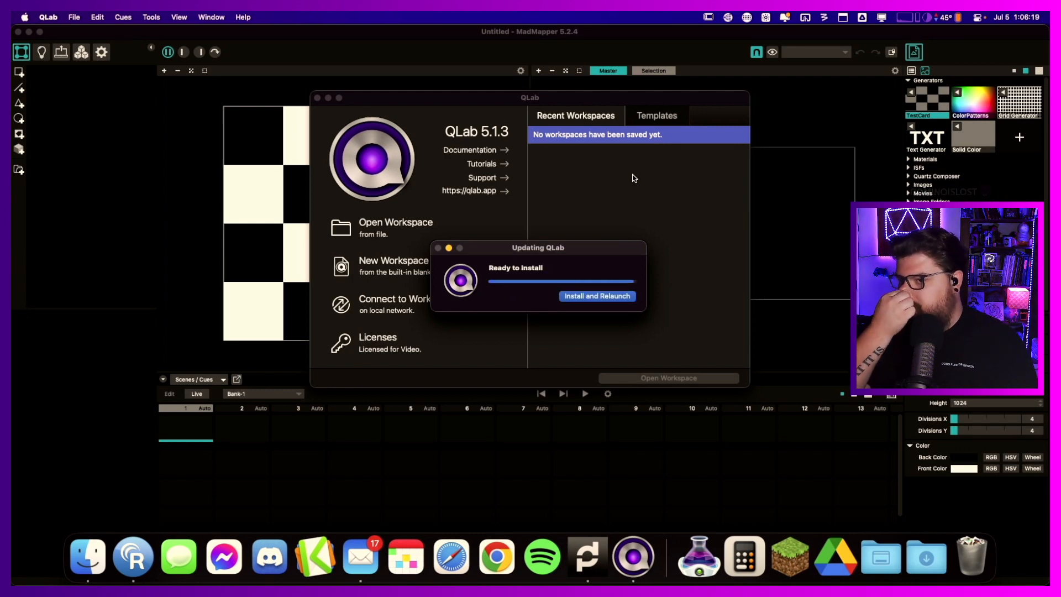
left_click(593, 296)
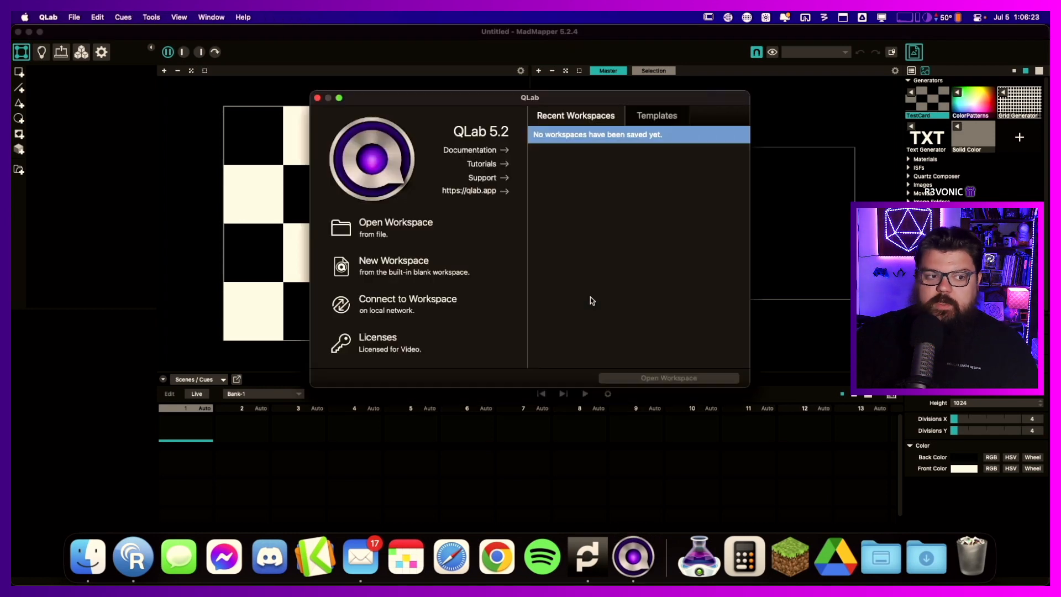
left_click(413, 232)
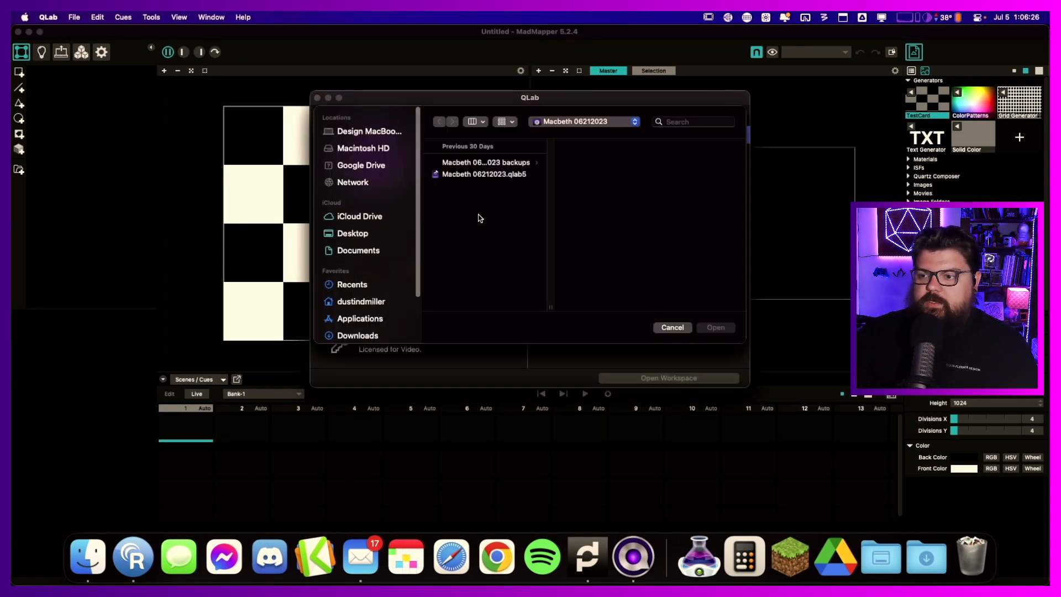
double_click(499, 176)
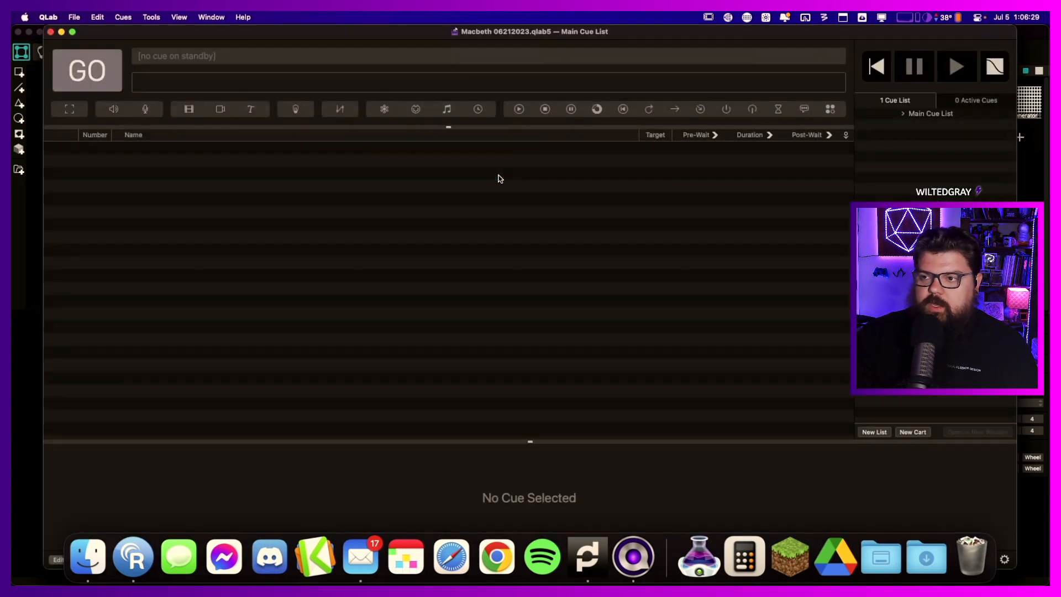
right_click(668, 552)
mouse_move(705, 496)
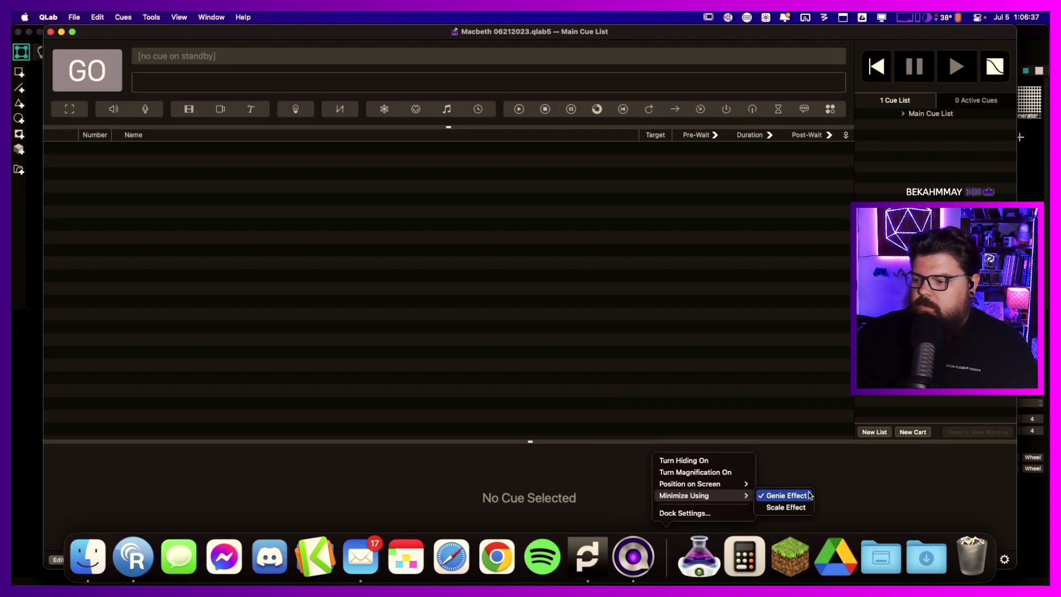
left_click(772, 249)
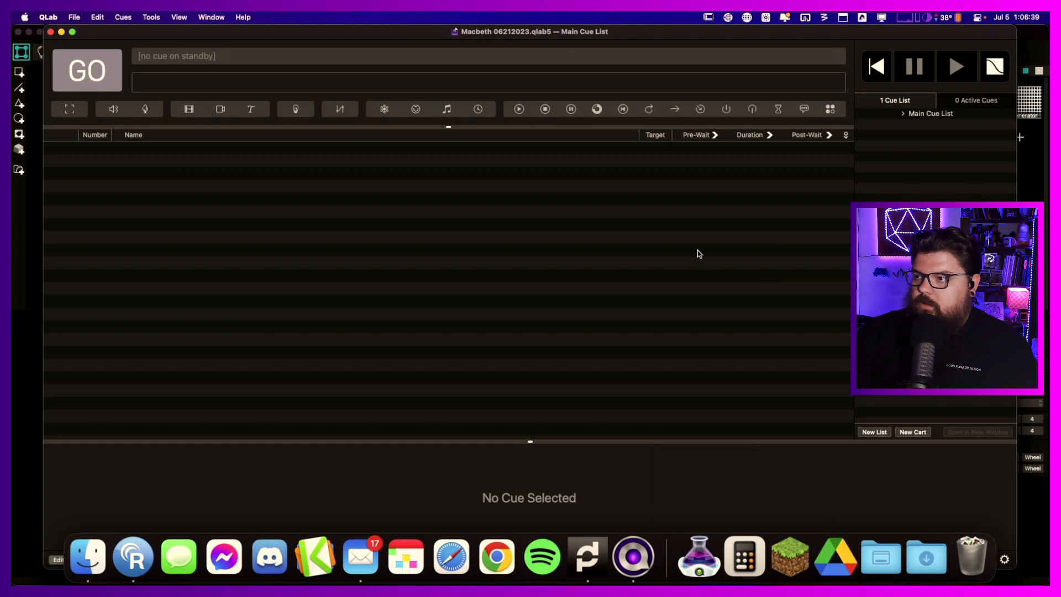
- Launch HiDock, set the Dock to Hide for External Display Only, and start it running
key("F4")
type("hi")
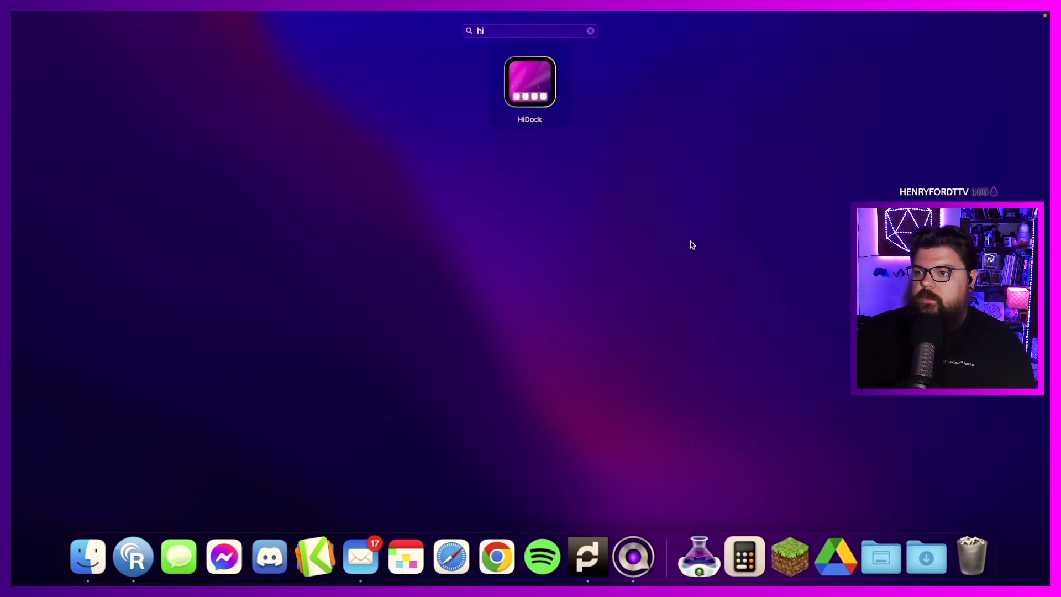
key("Return")
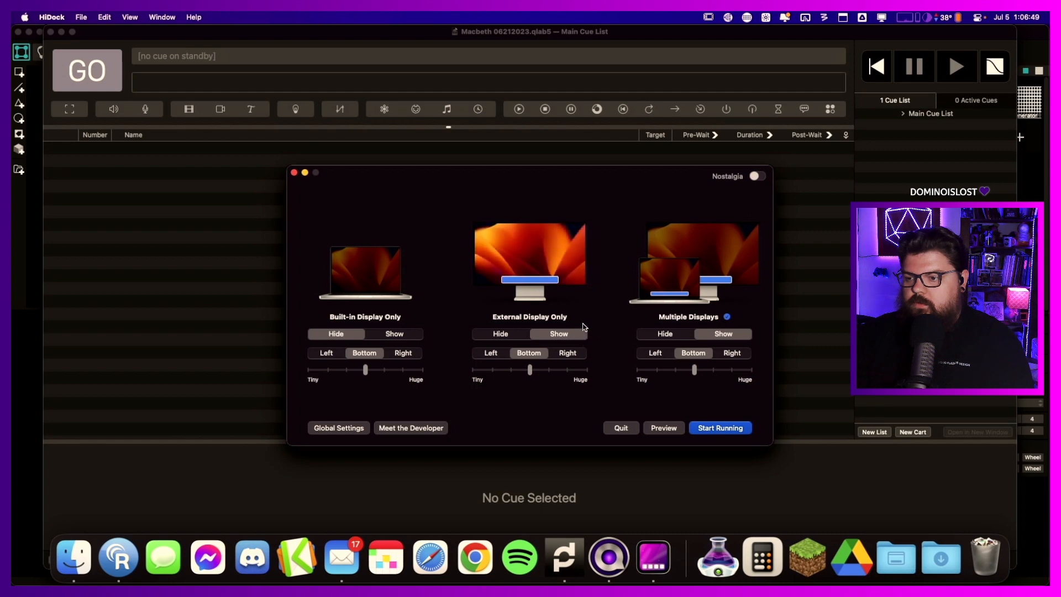
left_click(525, 335)
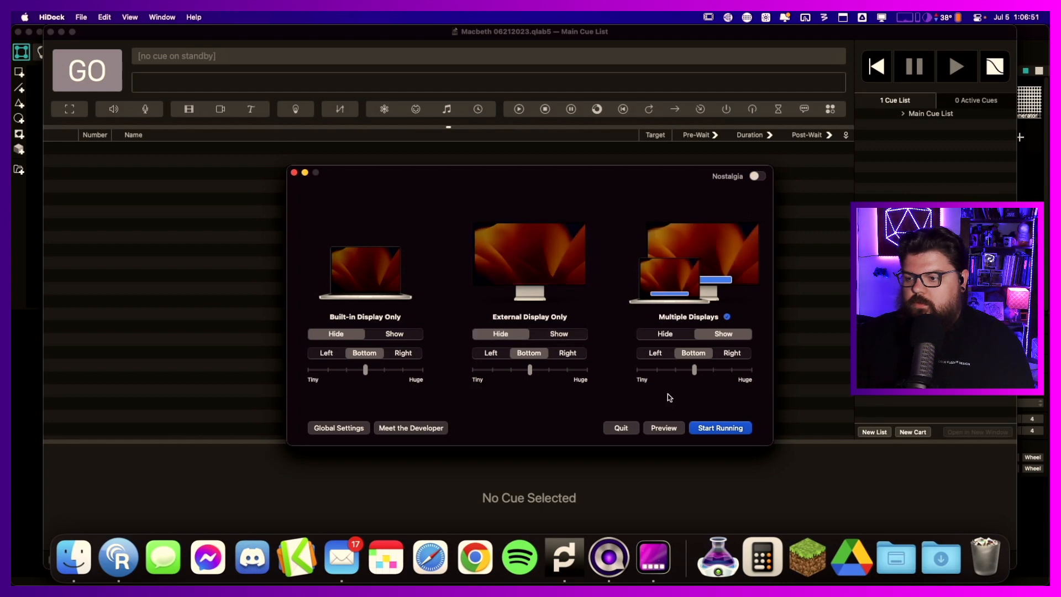
left_click(720, 428)
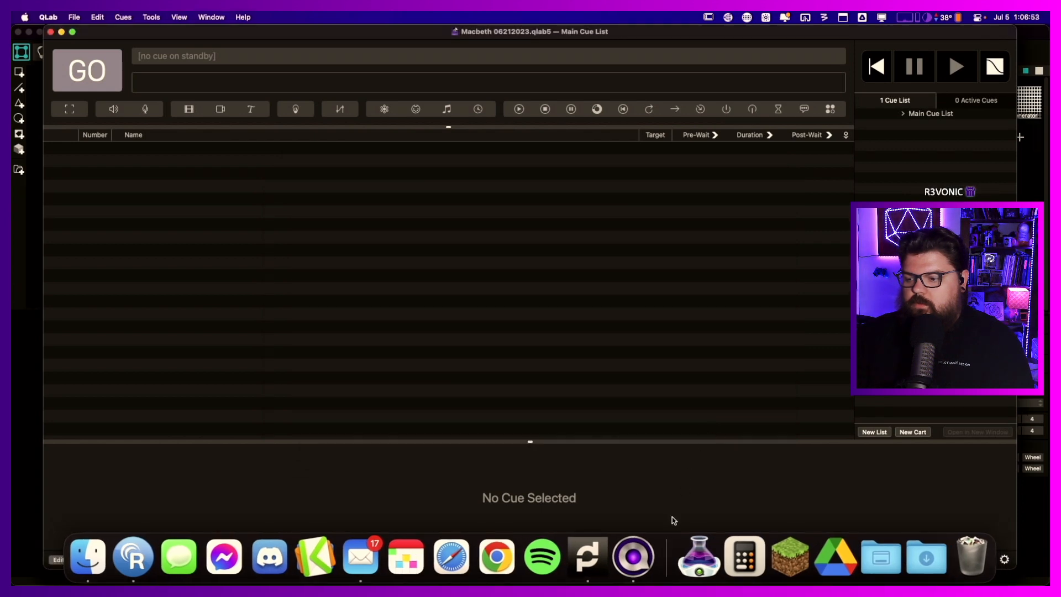
- Turn on Dock hiding and narrow the QLab workspace window to uncover part of MadMapper behind it
right_click(665, 565)
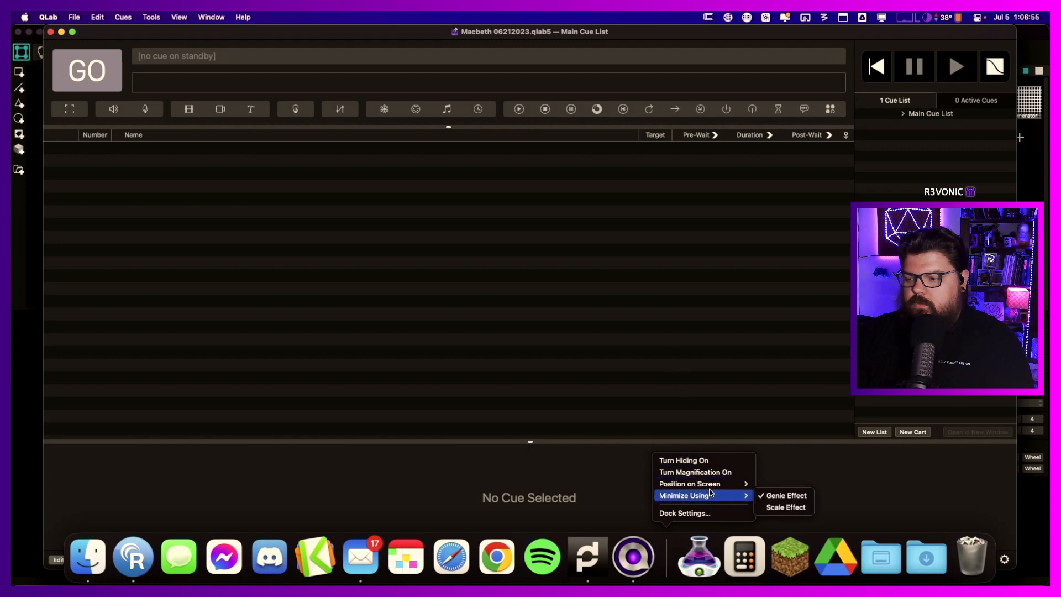
left_click(720, 463)
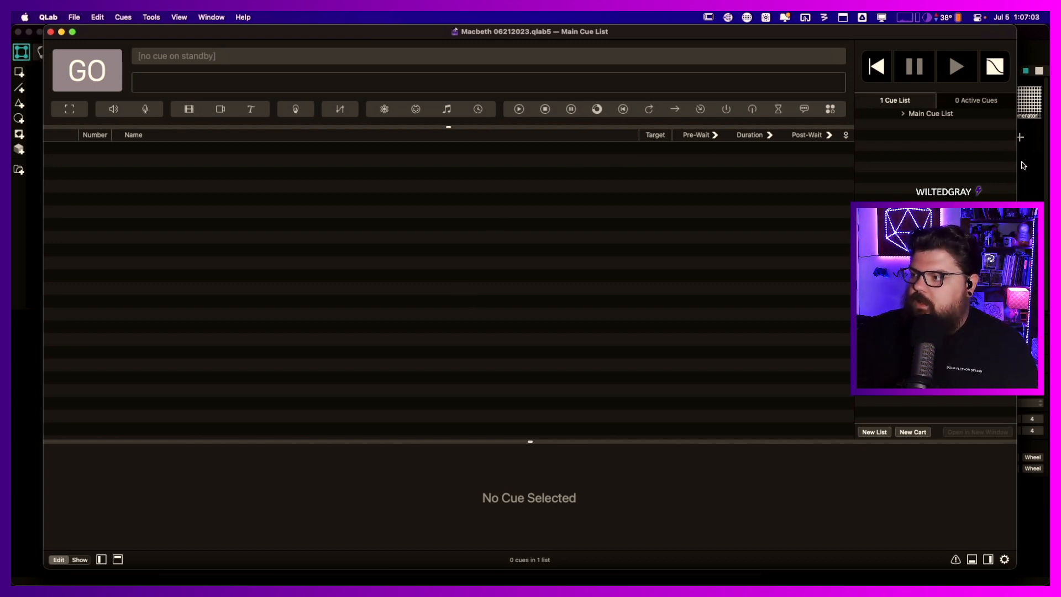
left_click_drag(1024, 165, 742, 171)
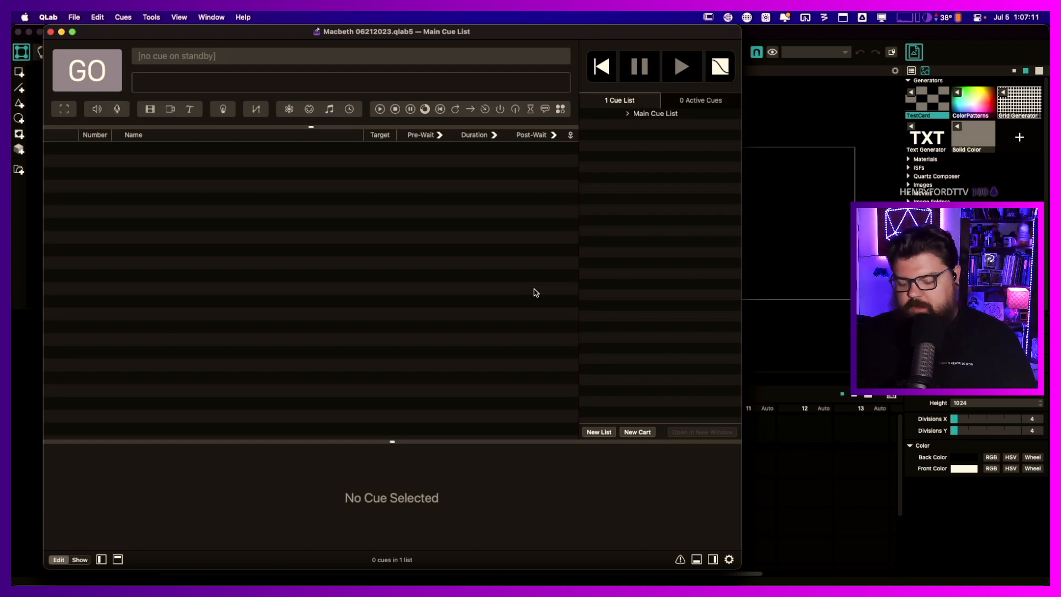
- Open the Macbeth workspace's Video Outputs settings and reposition and enlarge the Settings window to show the full stage list
key("super+comma")
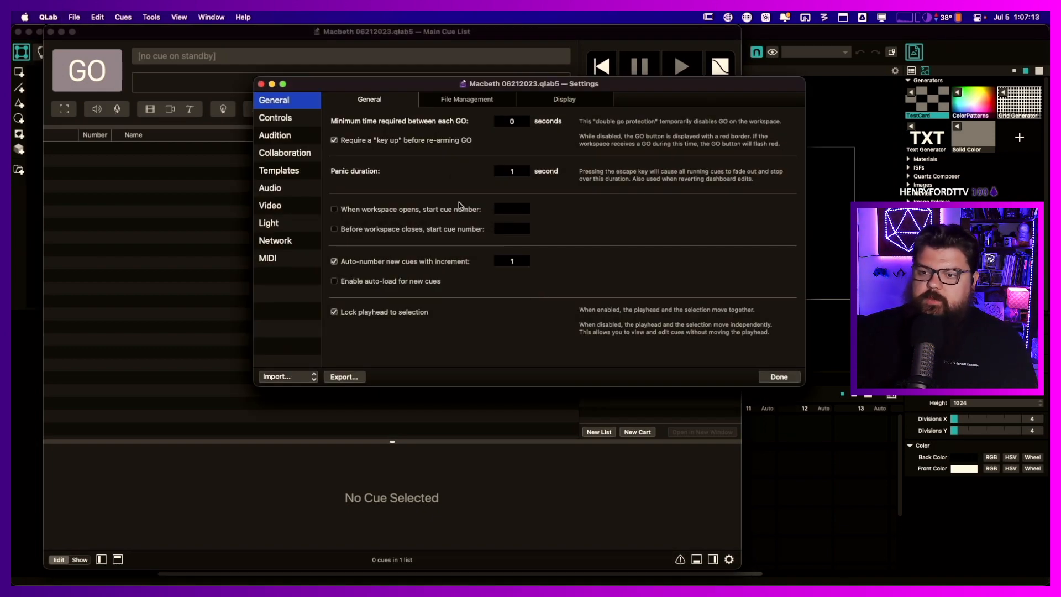
left_click(292, 205)
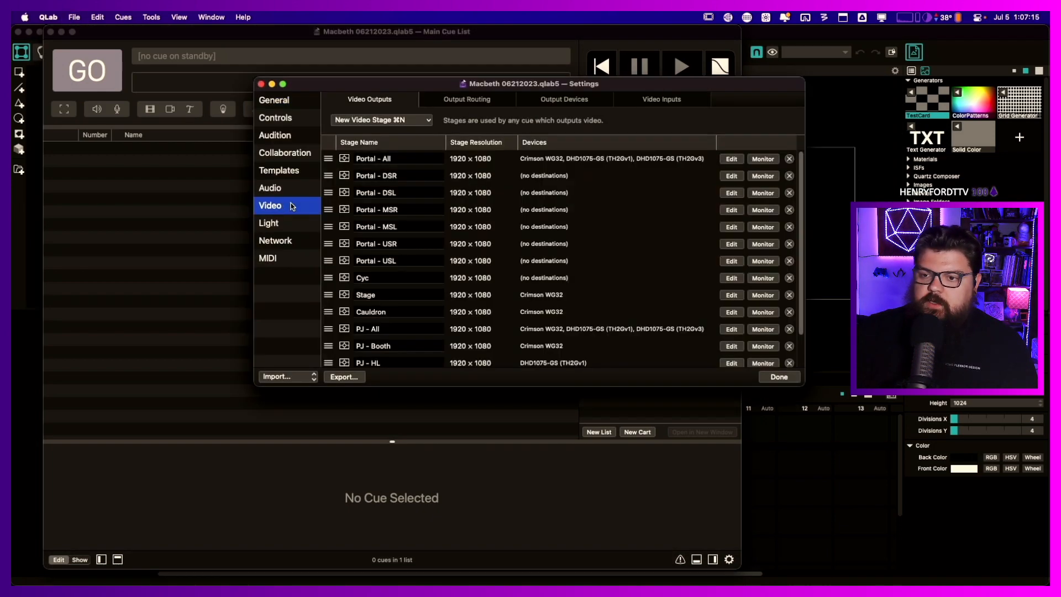
left_click_drag(300, 83, 309, 91)
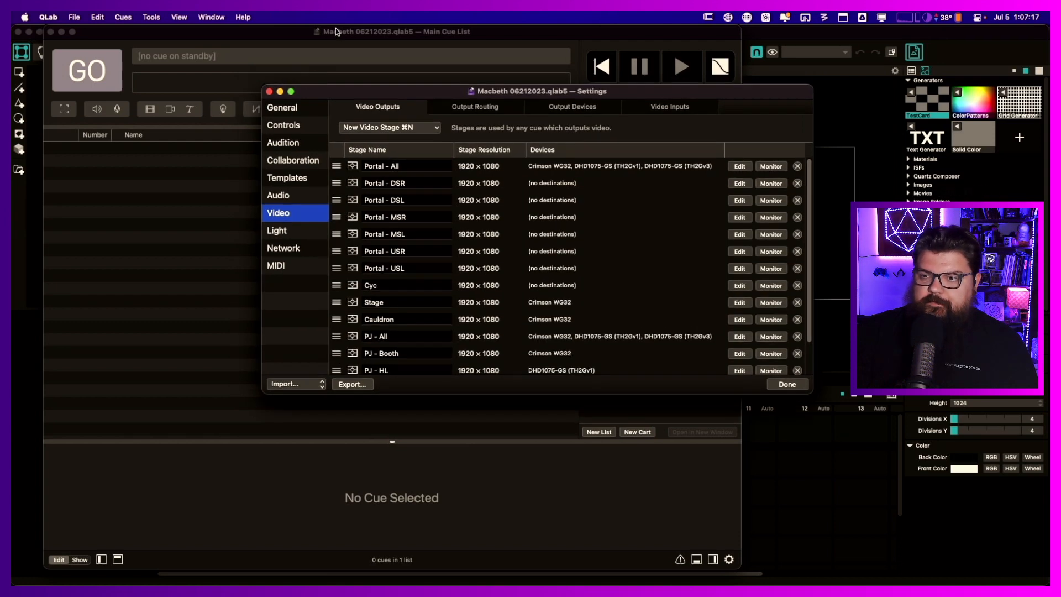
left_click_drag(384, 92, 408, 96)
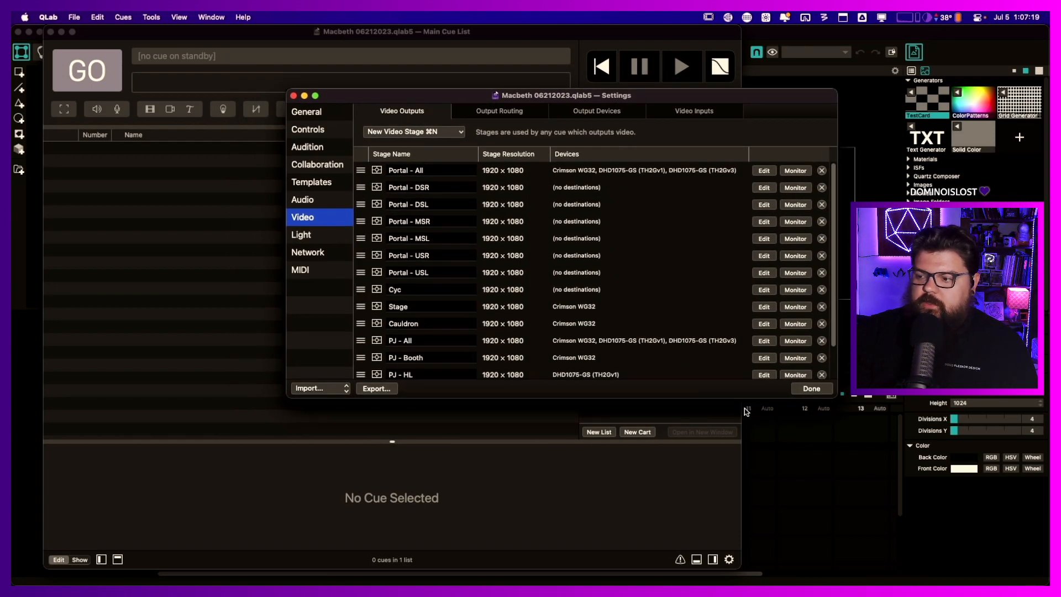
left_click_drag(743, 397, 756, 532)
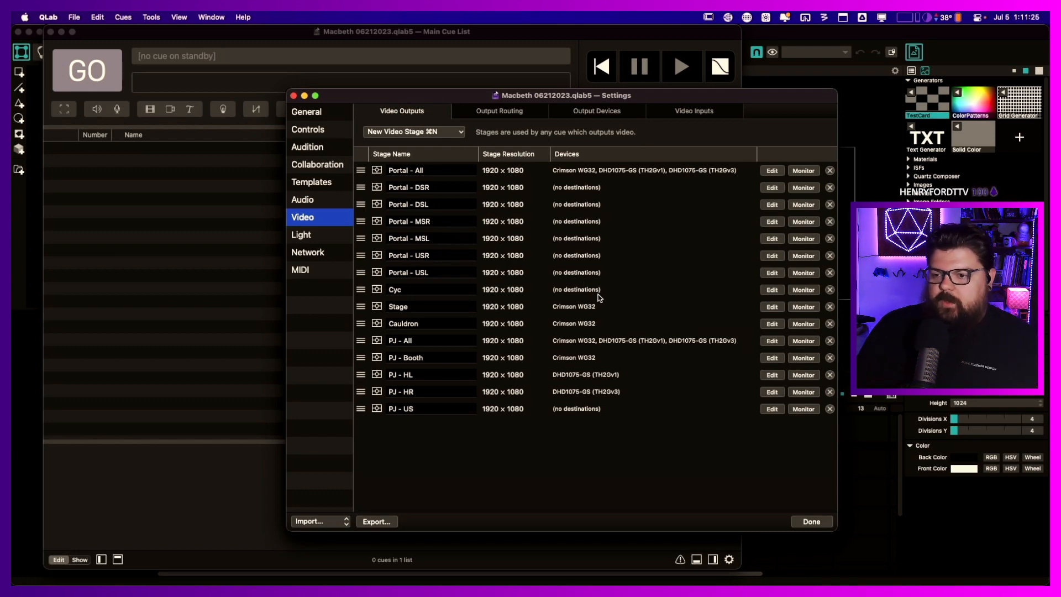
- Add a new virtual Syphon output device with dimensions of 1920 x 1080
left_click(614, 113)
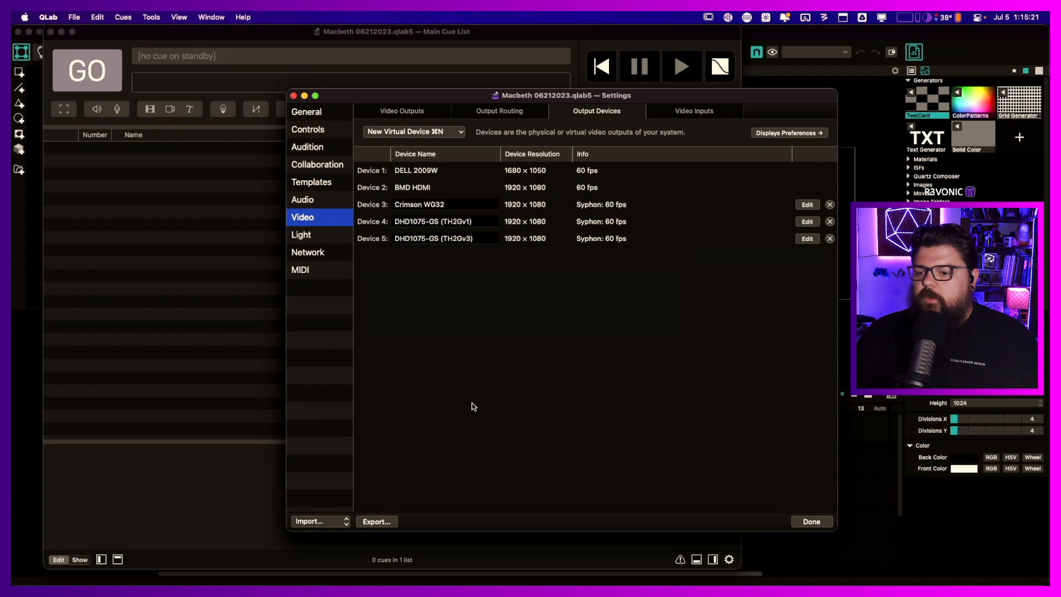
left_click(420, 131)
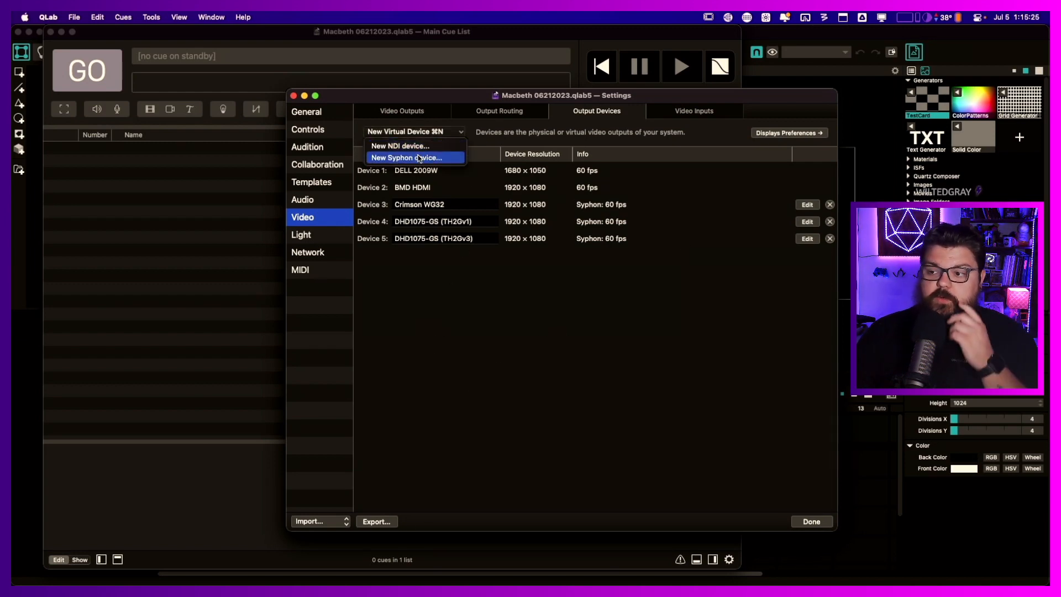
left_click(419, 158)
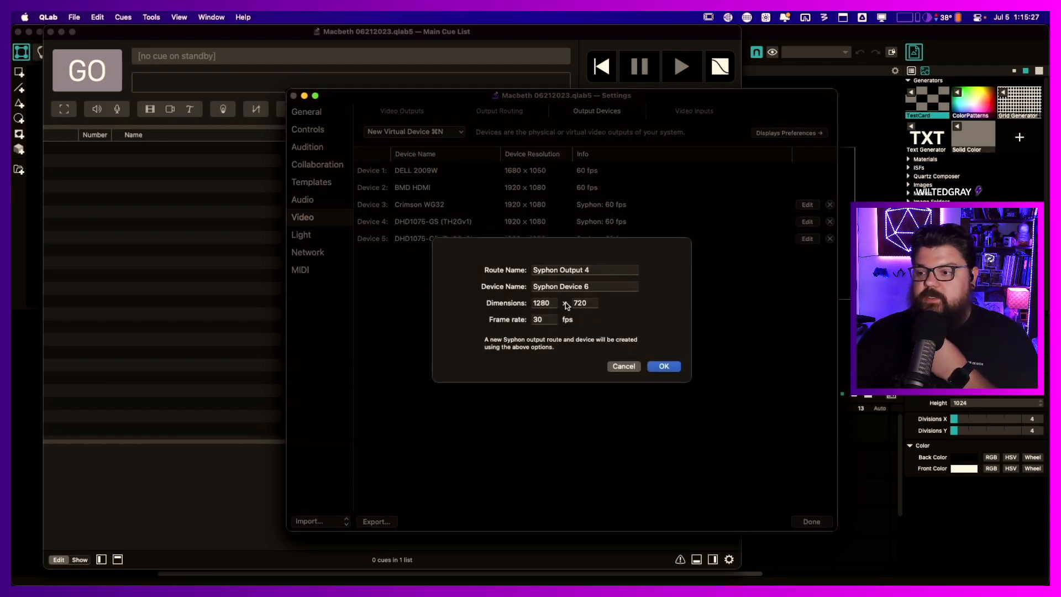
double_click(545, 302)
type("1")
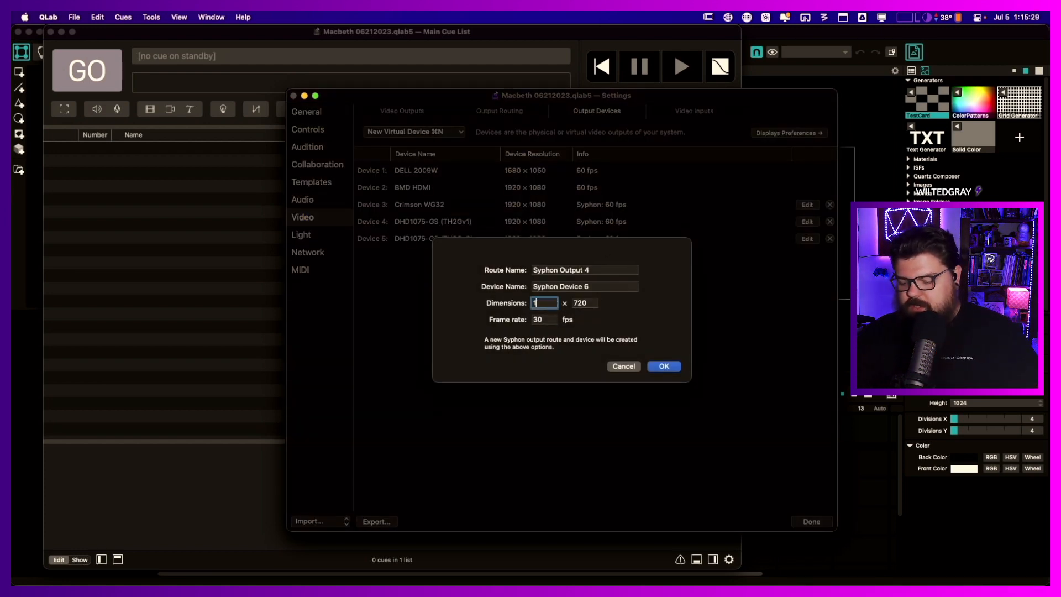
type("920")
key("Tab")
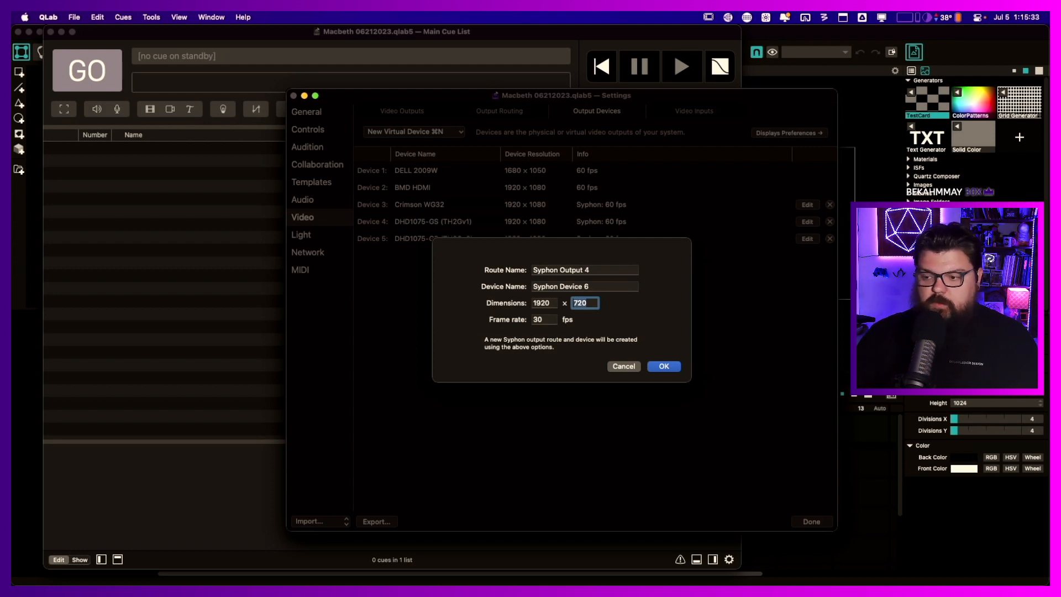
type("1080")
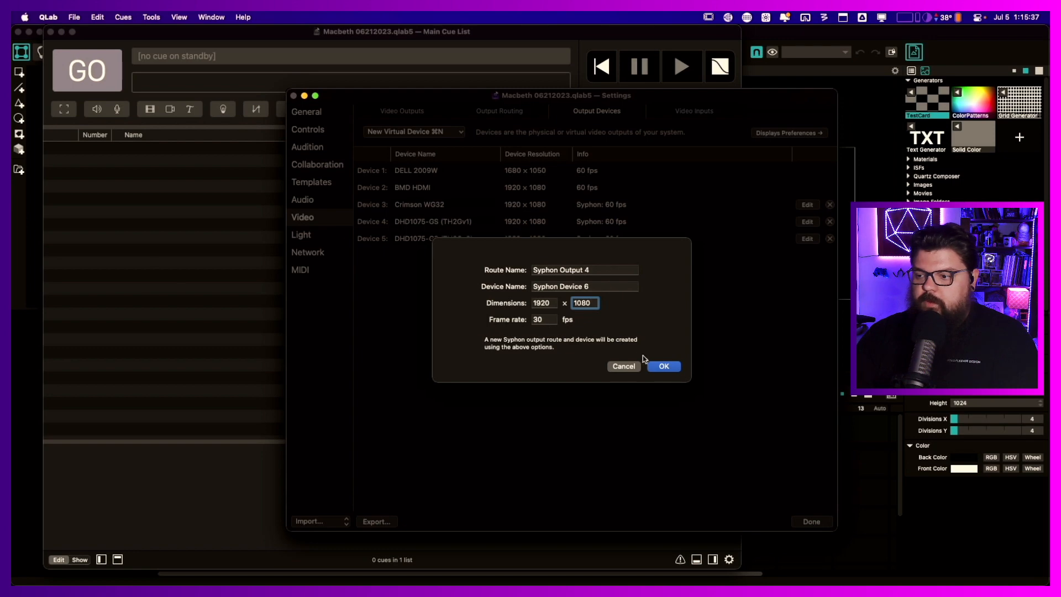
left_click(668, 368)
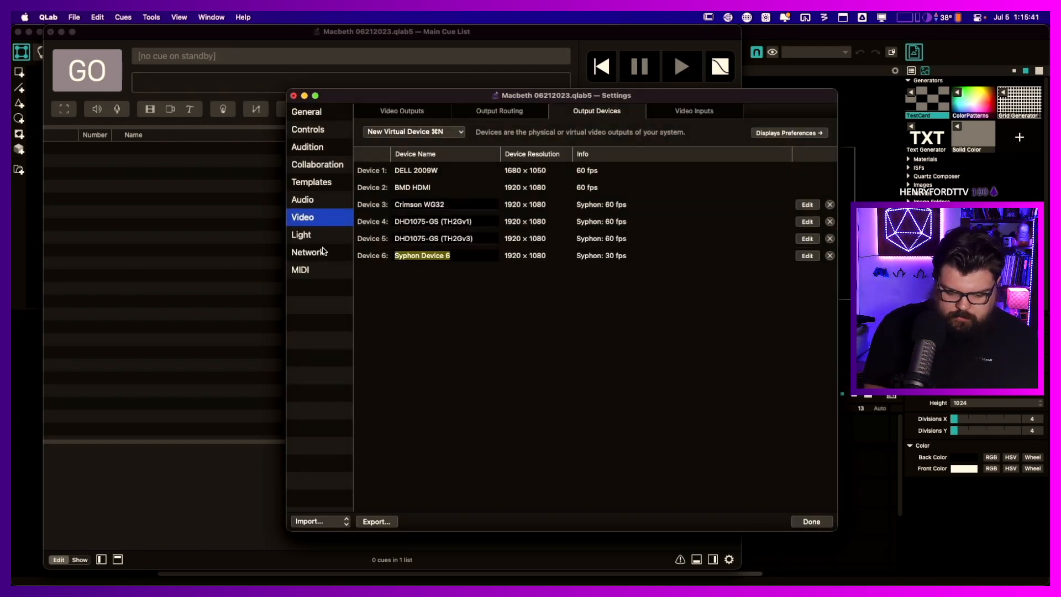
- Name the new Syphon device VIRTUAL SET
type("V")
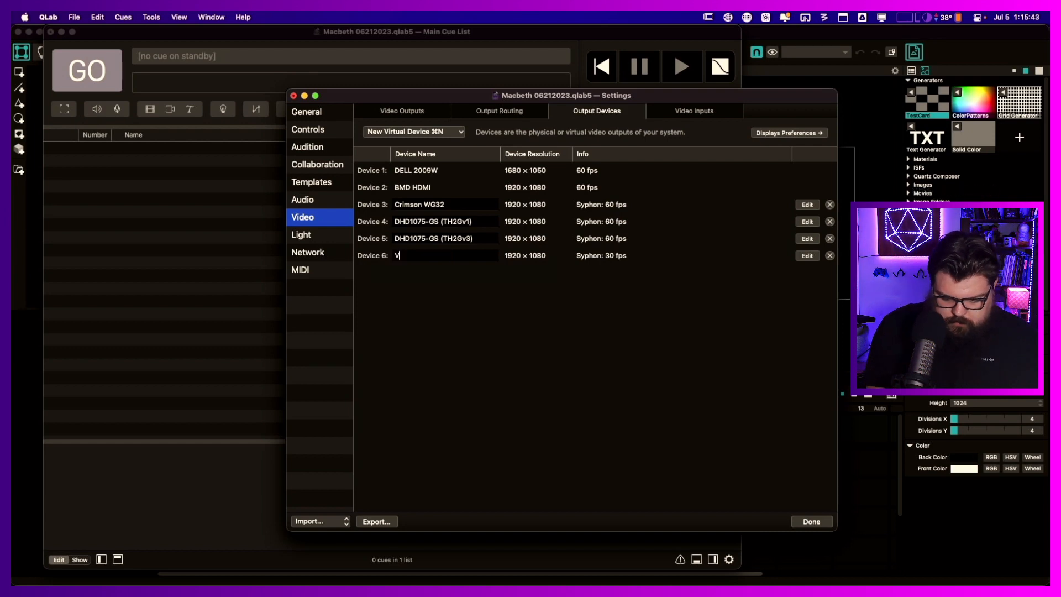
type("IRTUAL STAGE")
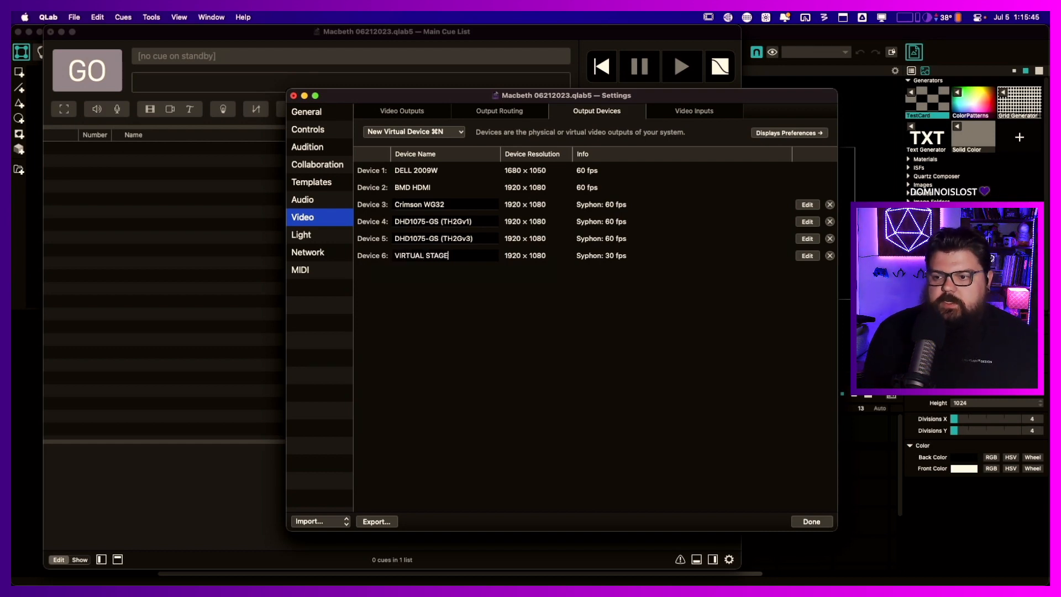
double_click(442, 257)
type("SET")
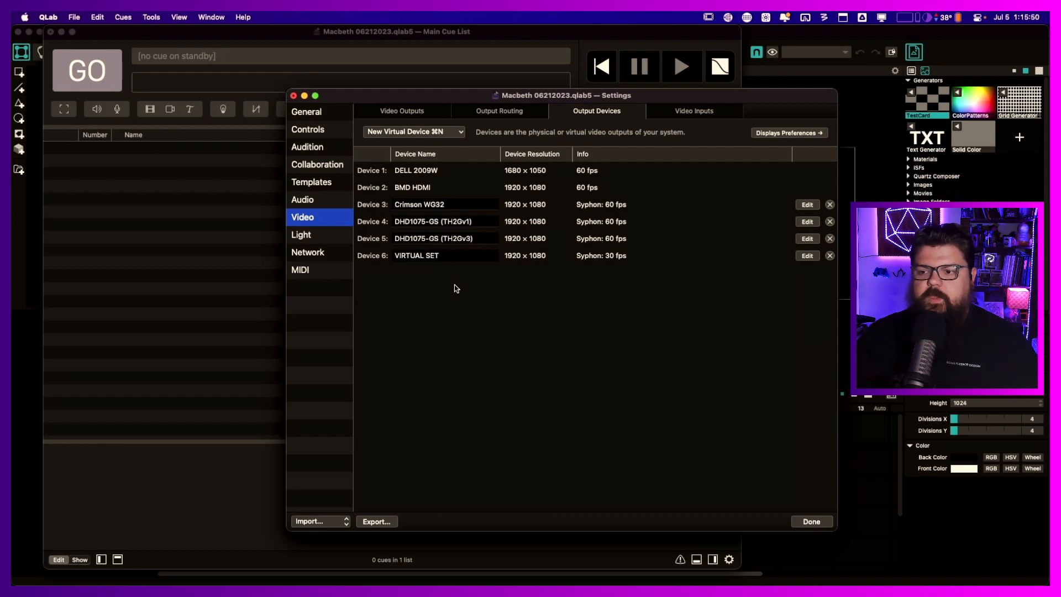
key("Return")
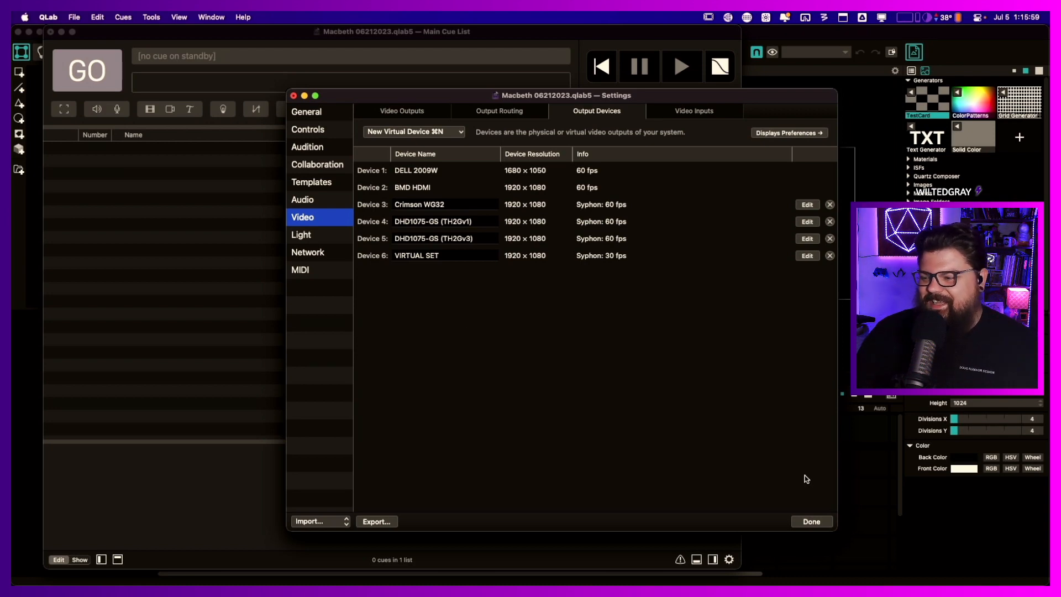
- In the output routing, rename the route that feeds the VIRTUAL SET device to Virtual Set
left_click(513, 111)
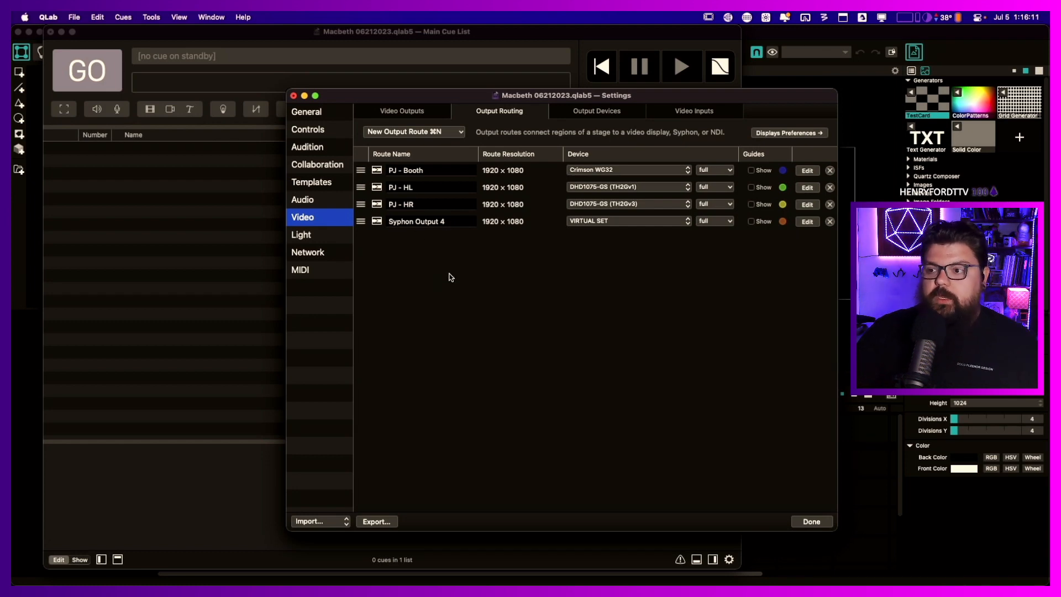
double_click(458, 221)
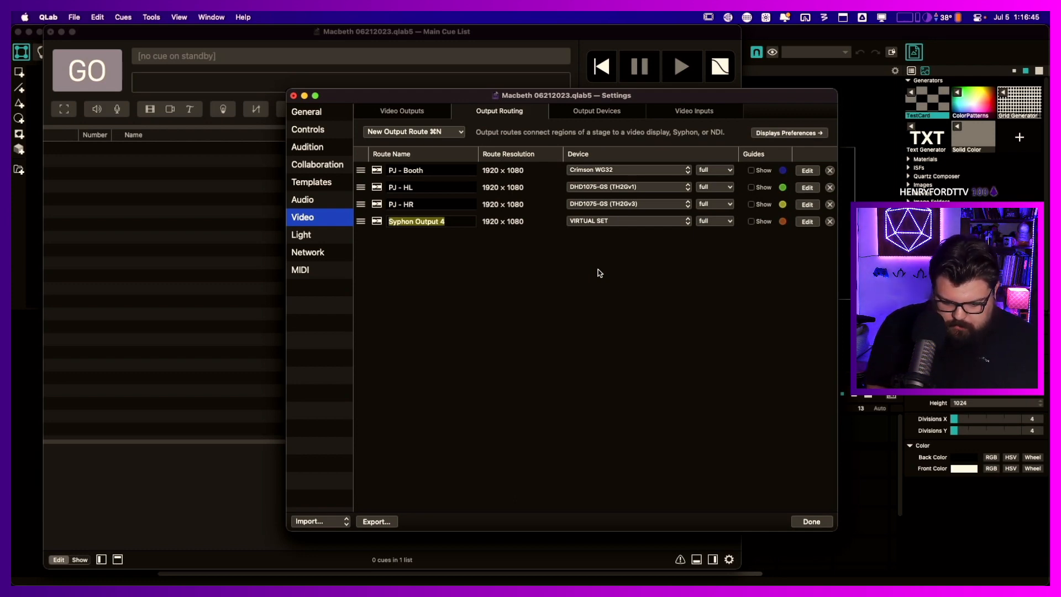
type("Virtual")
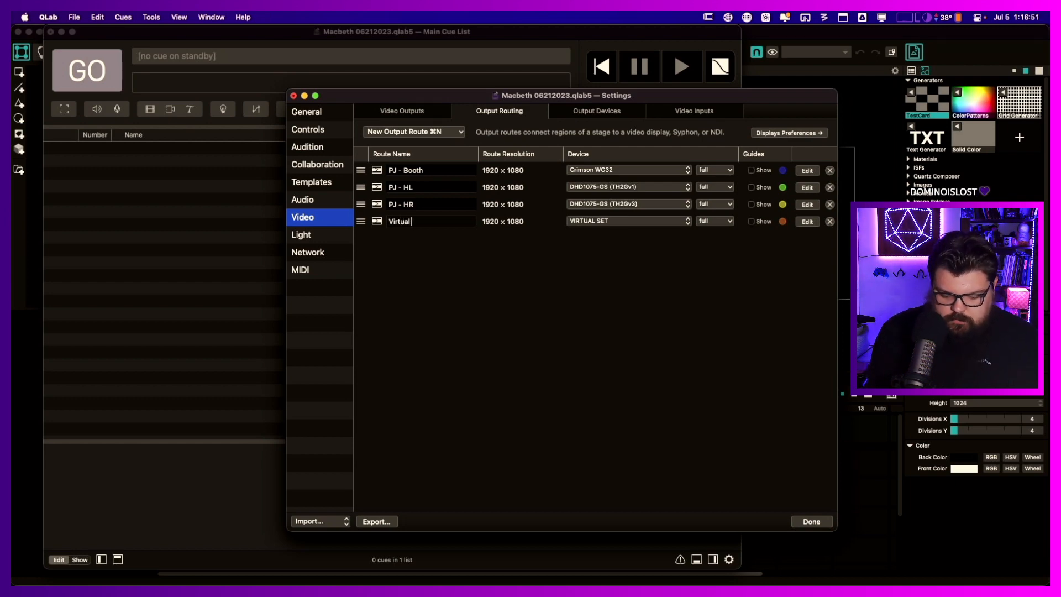
type("Set")
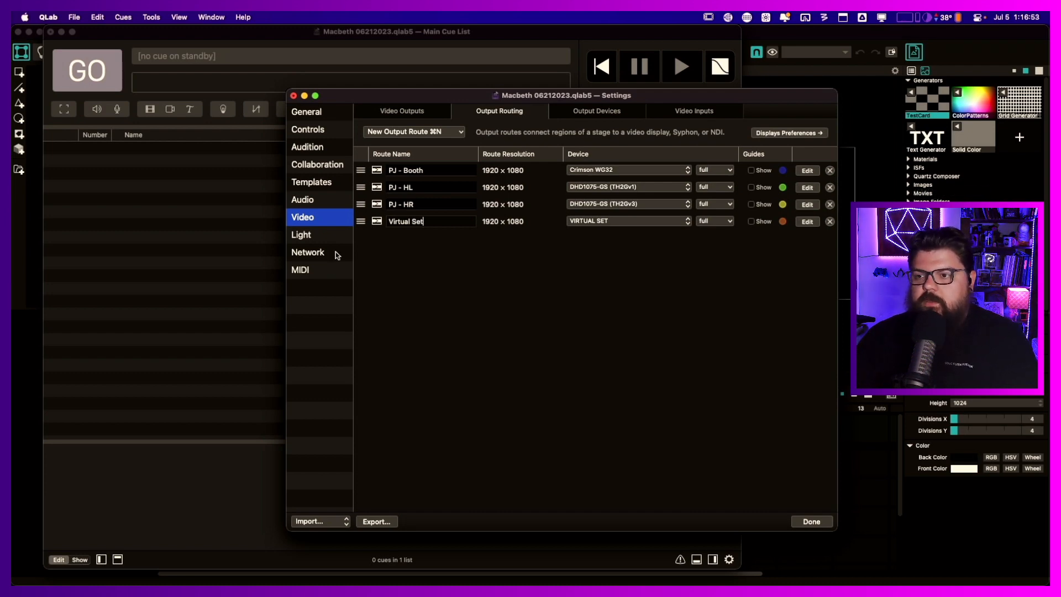
- Review the video stages, output routes and output devices, and the devices available to the Virtual Set route
left_click(406, 112)
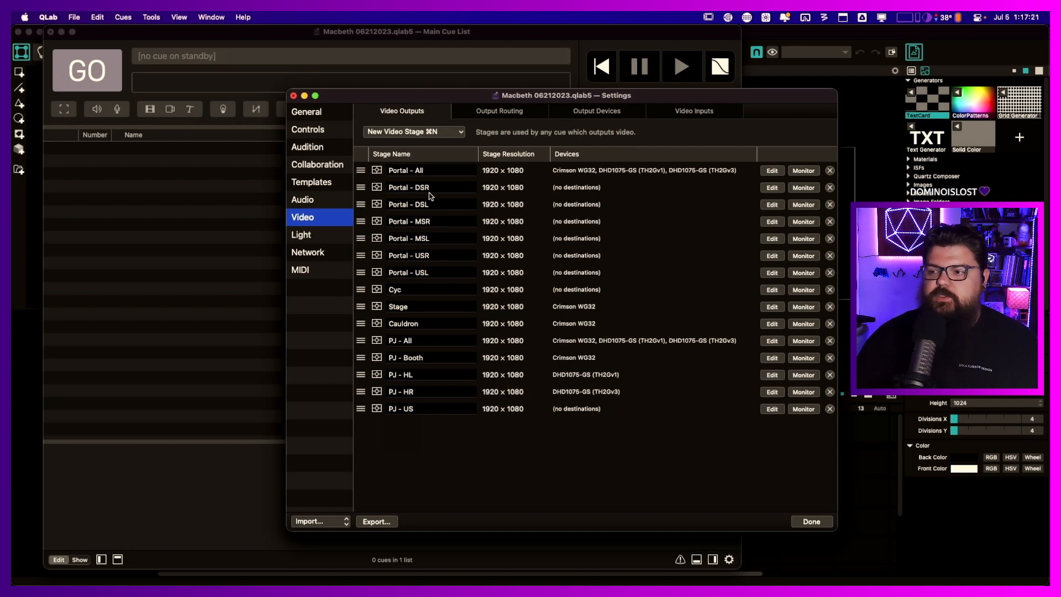
left_click(504, 110)
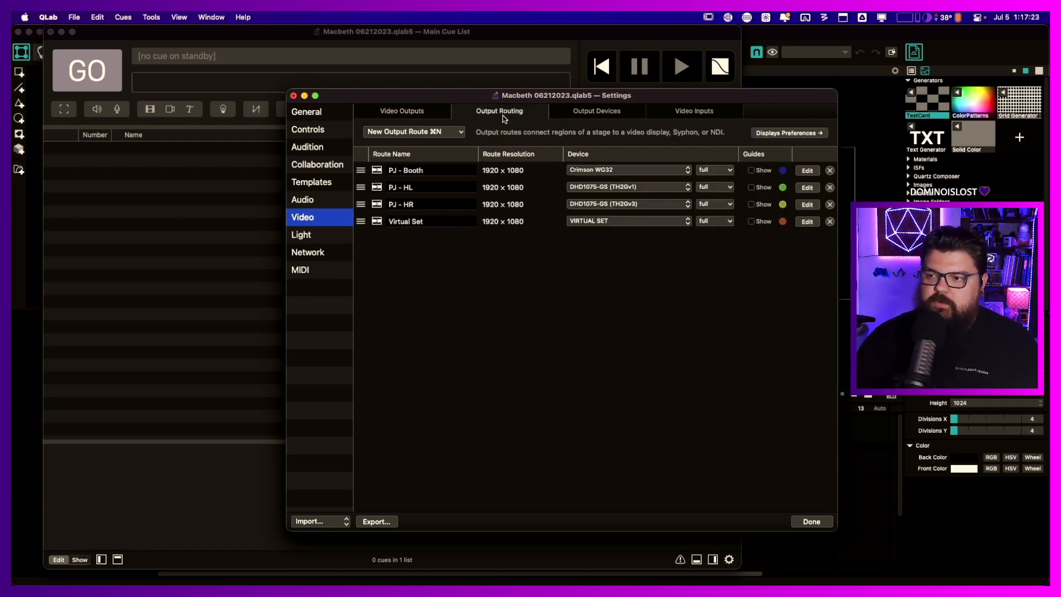
left_click(401, 111)
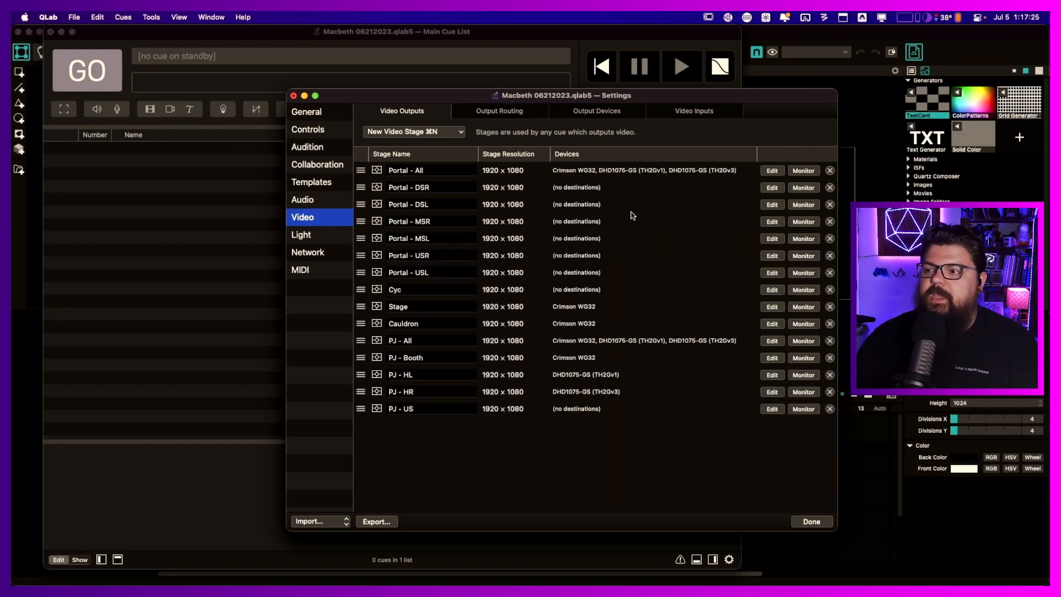
left_click(596, 111)
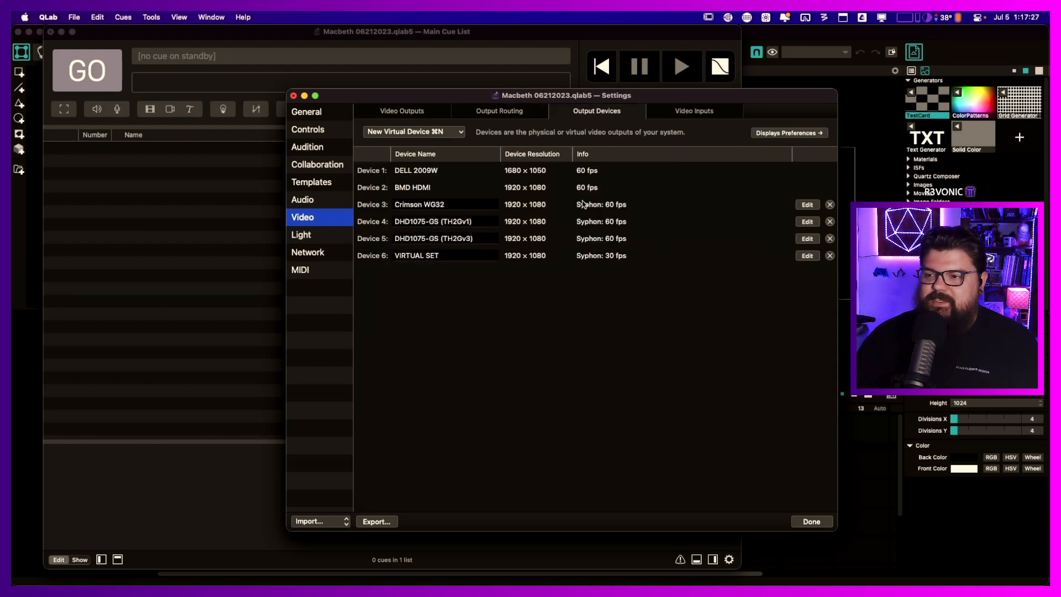
left_click(479, 112)
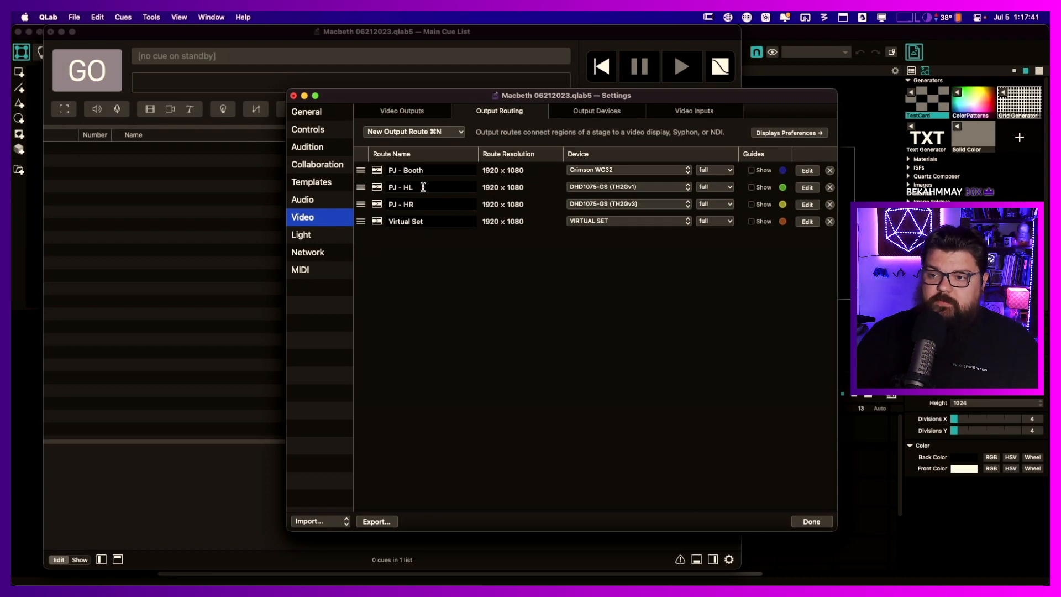
left_click(592, 223)
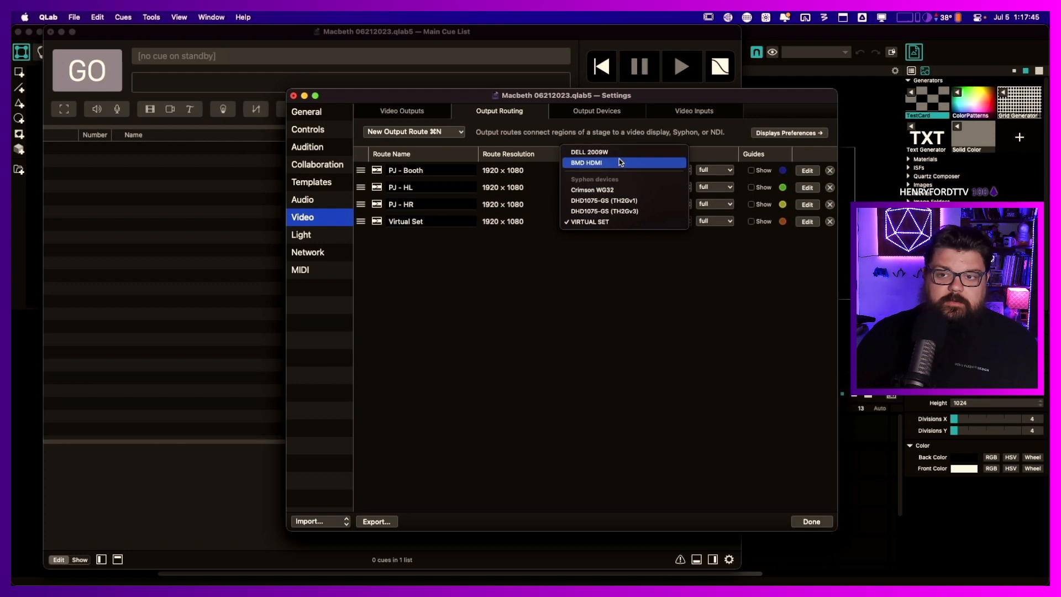
left_click(585, 316)
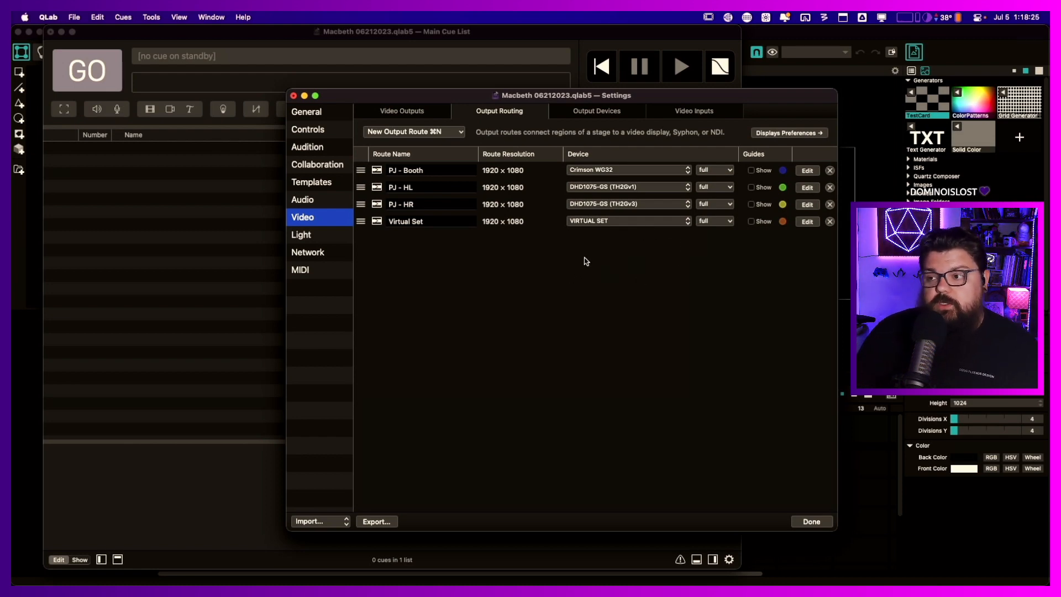
- Add a new video stage that outputs to the Virtual Set route and name it Virtual Set
left_click(412, 111)
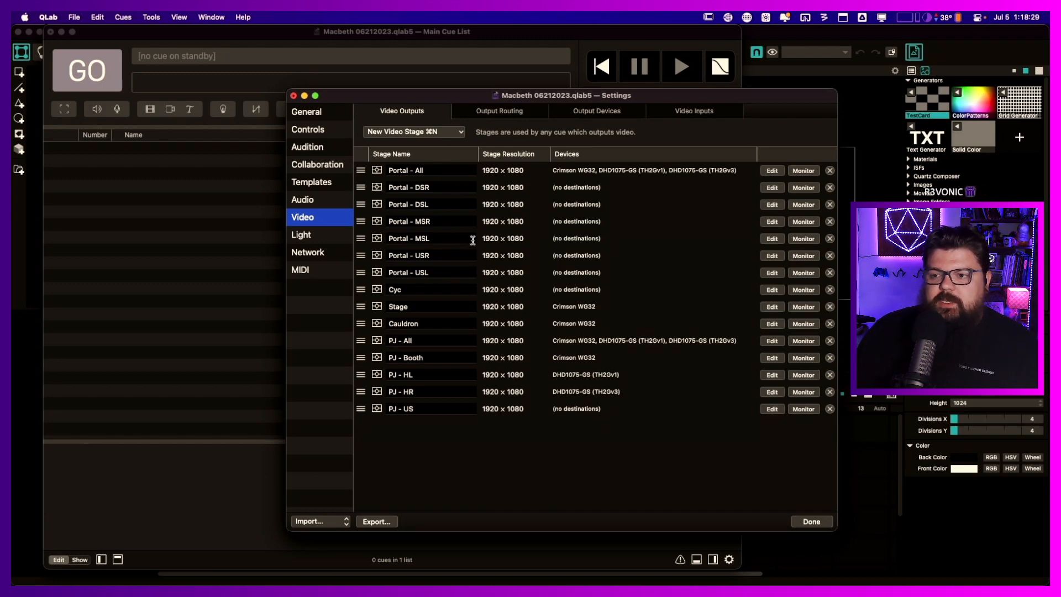
left_click(444, 134)
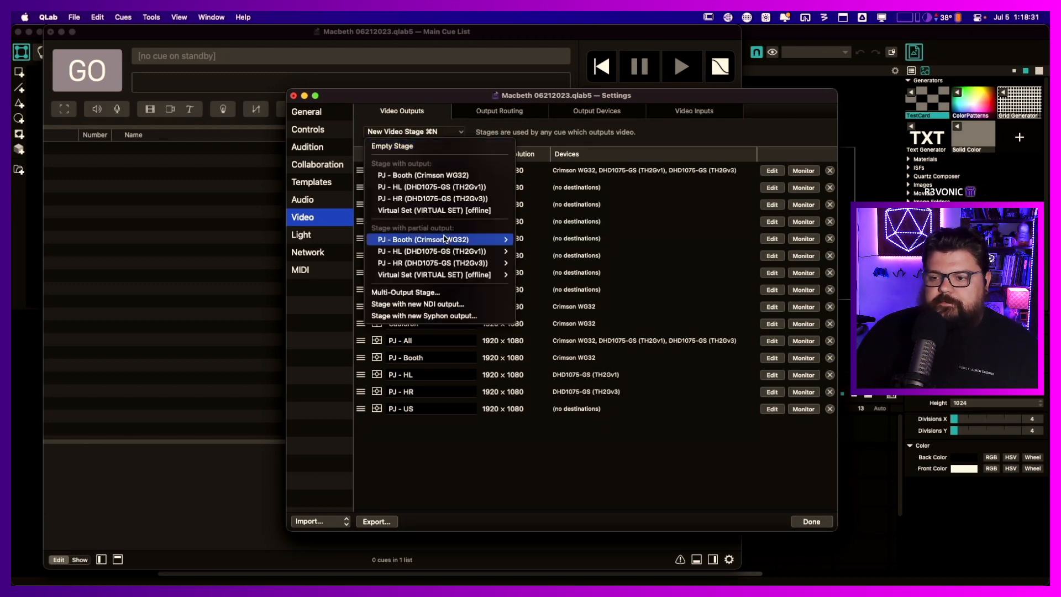
mouse_move(430, 280)
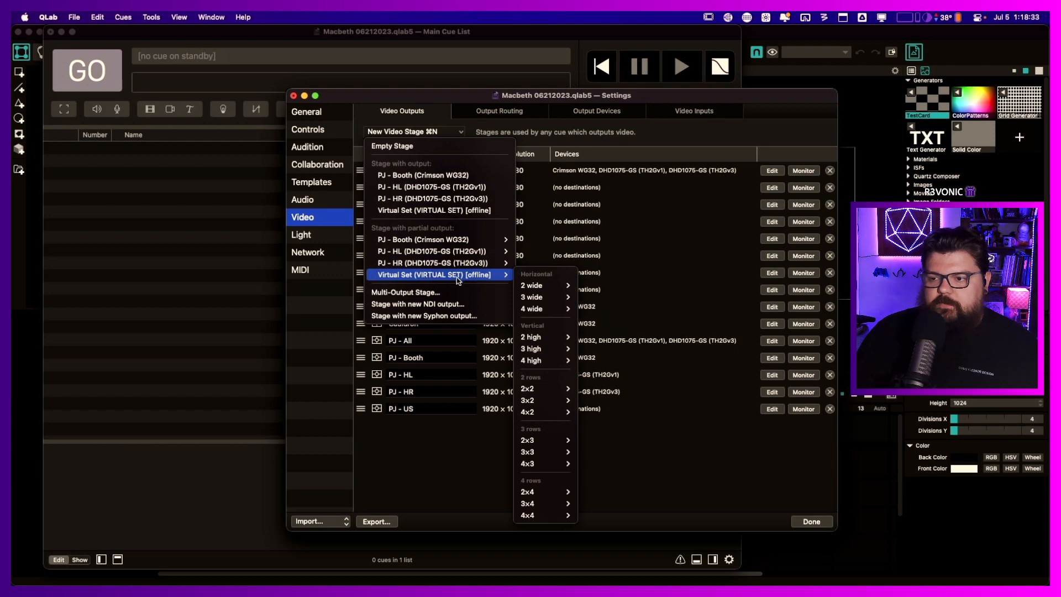
left_click(442, 213)
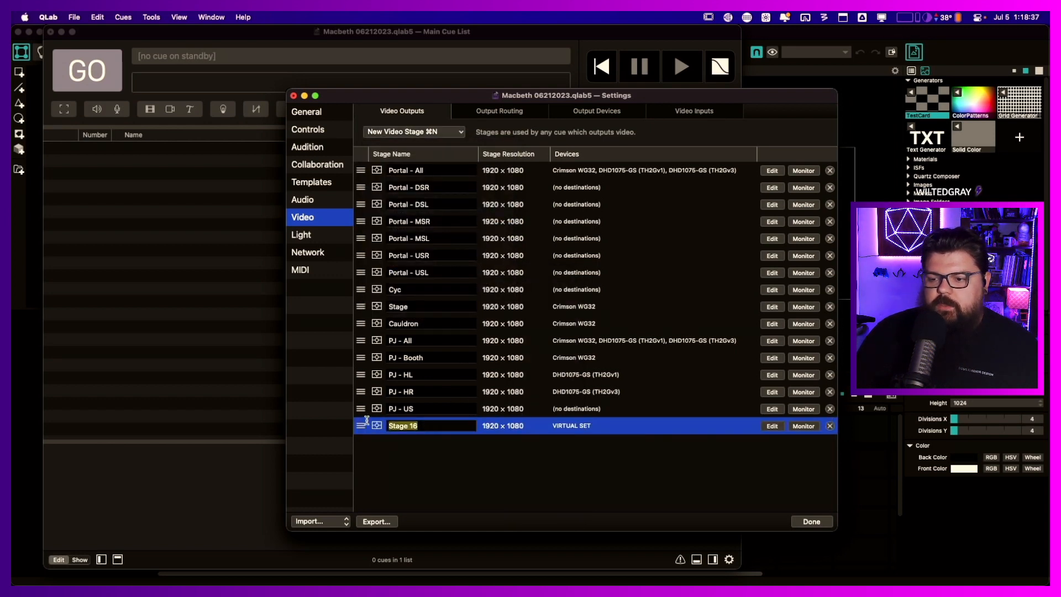
type("Vi")
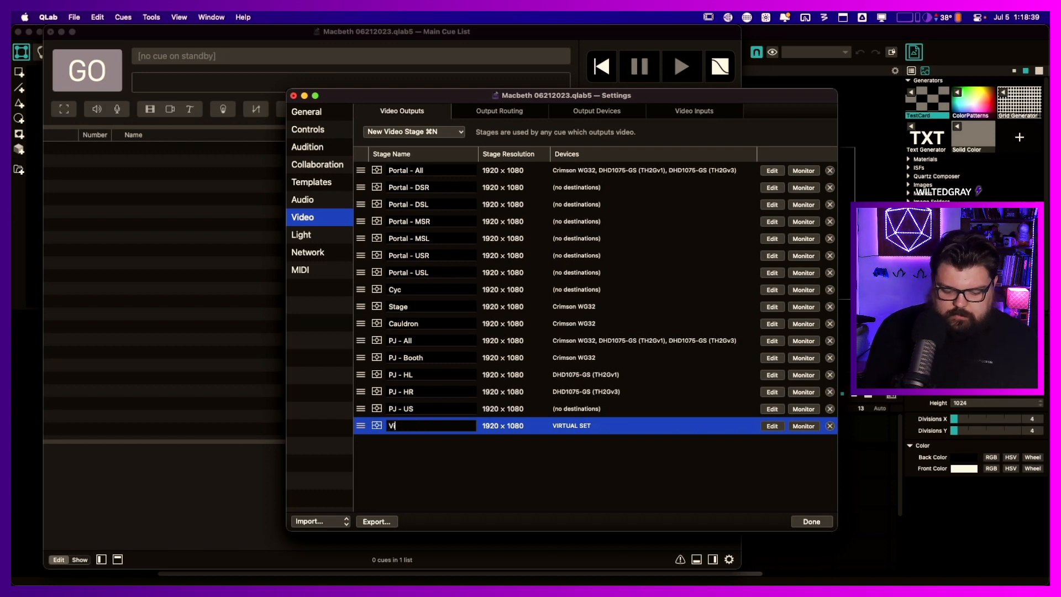
type("rtual Set")
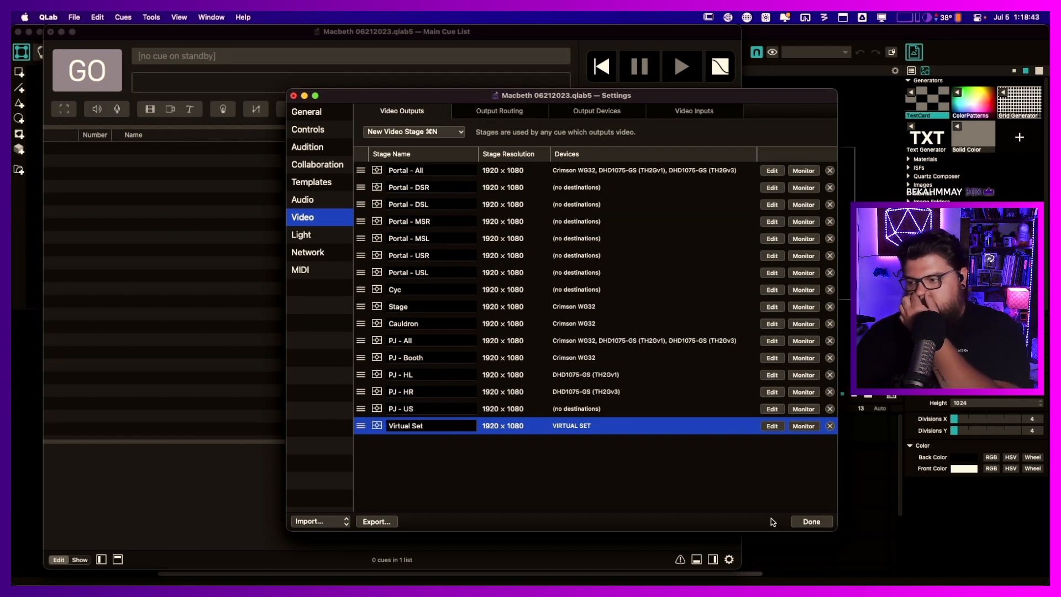
- Close the settings to save the workspace, and reopen the video output settings
left_click(808, 522)
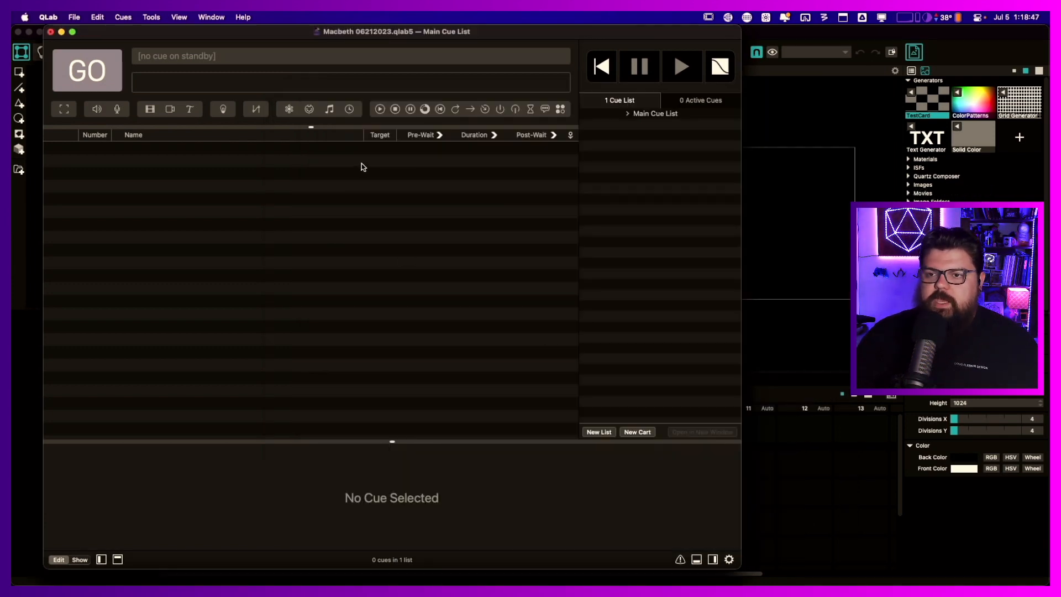
key("super+s")
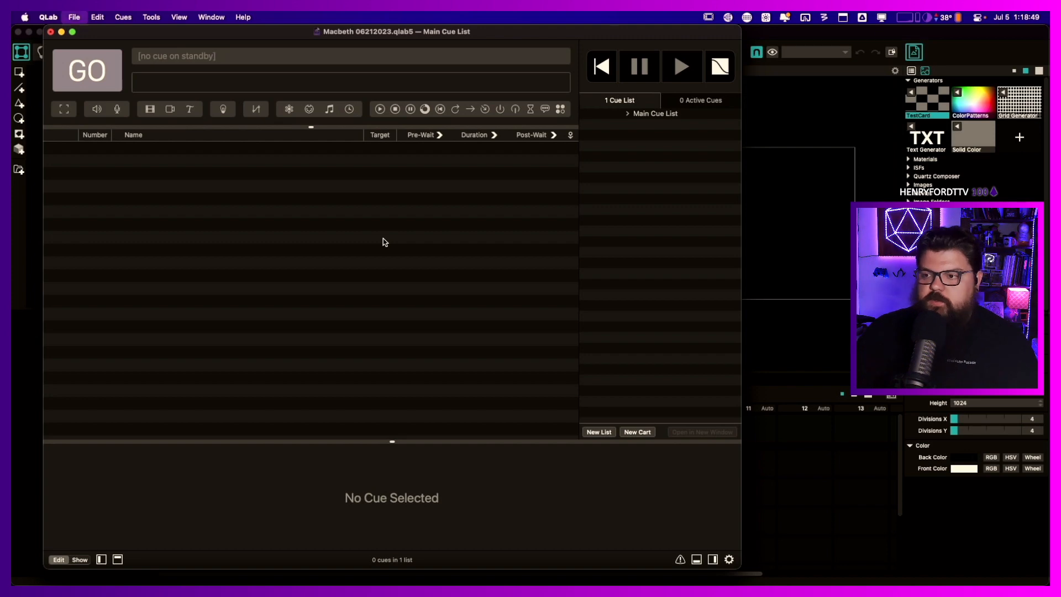
key("super+comma")
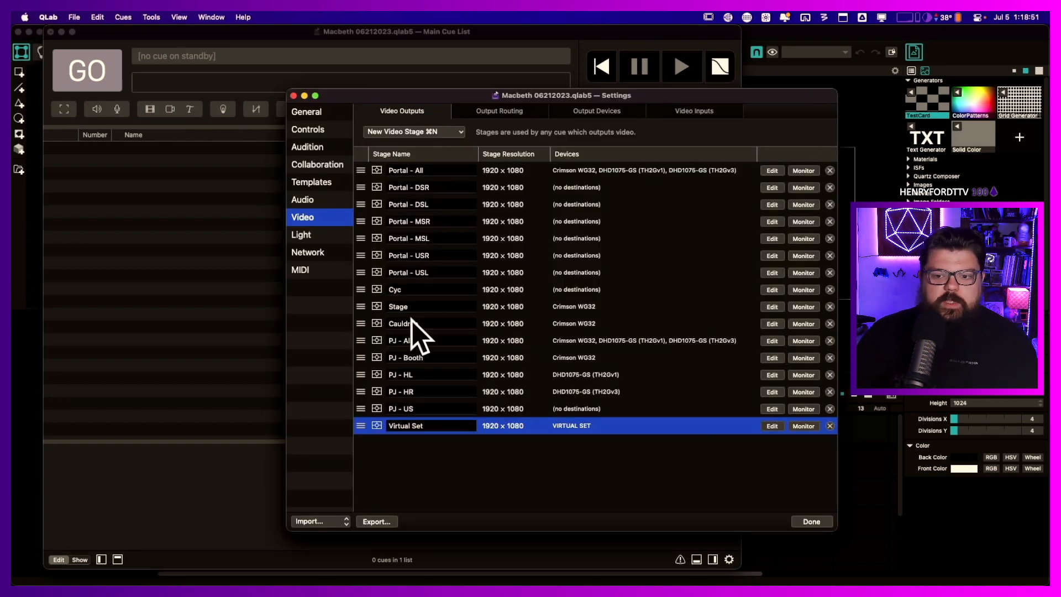
- Add a video cue to the main cue list and inspect its geometry, timing and available video output stages
left_click(170, 249)
key("super+3")
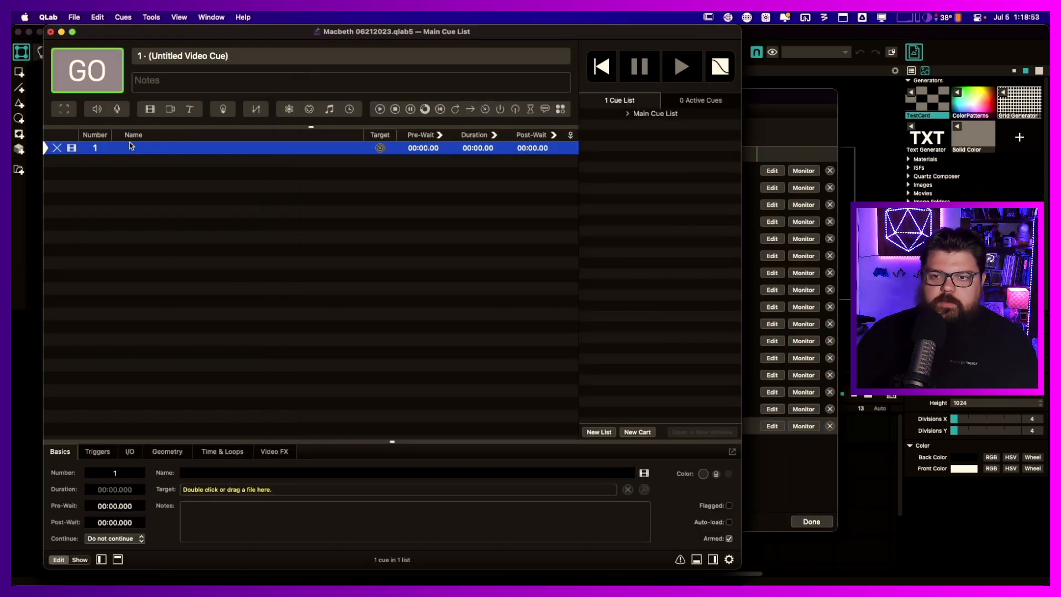
left_click(167, 451)
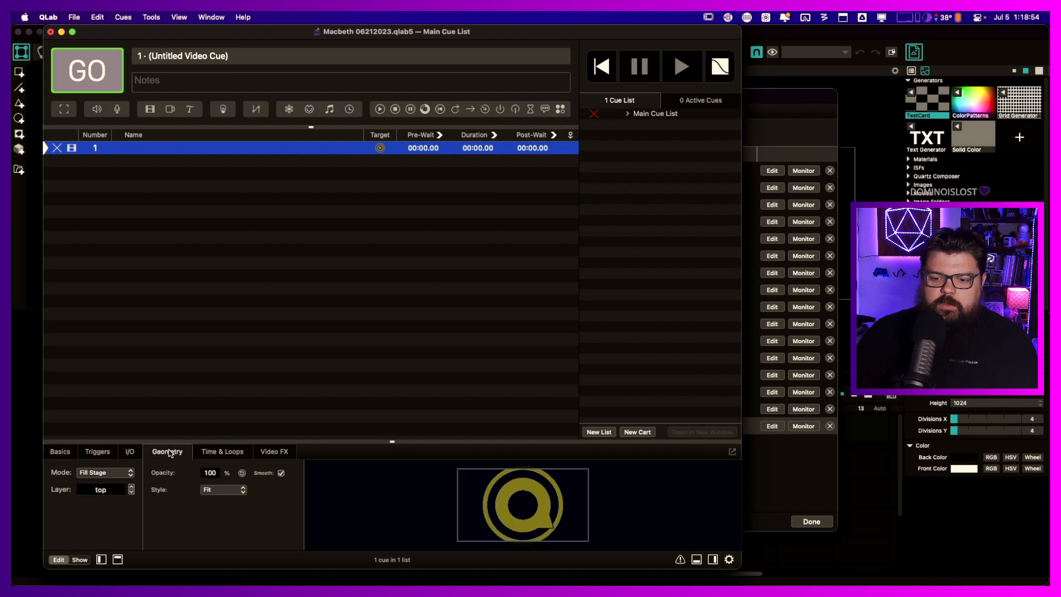
left_click(92, 474)
left_click(93, 473)
left_click(218, 452)
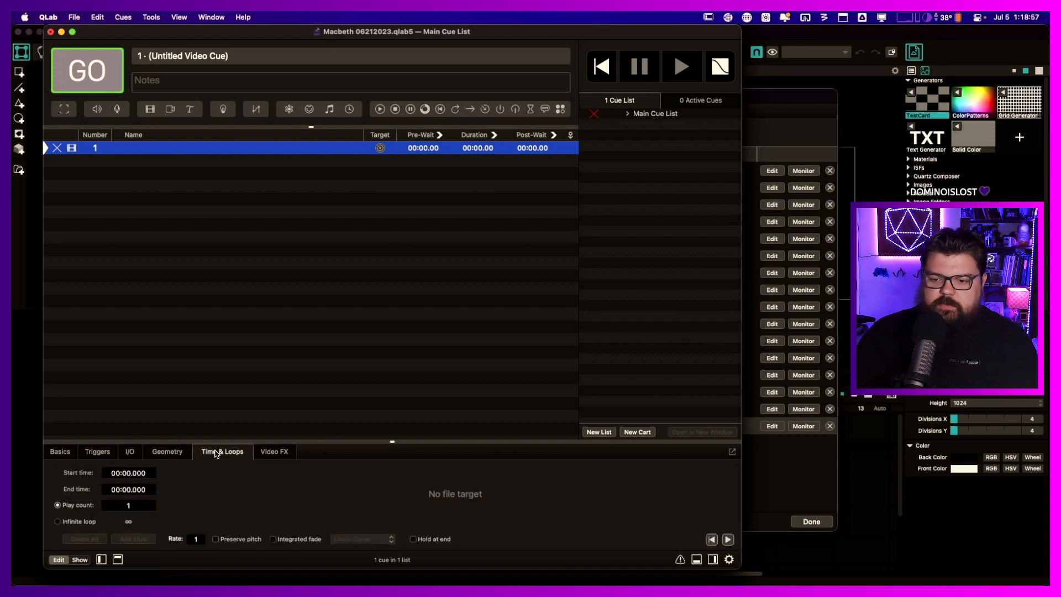
left_click(130, 451)
left_click(166, 522)
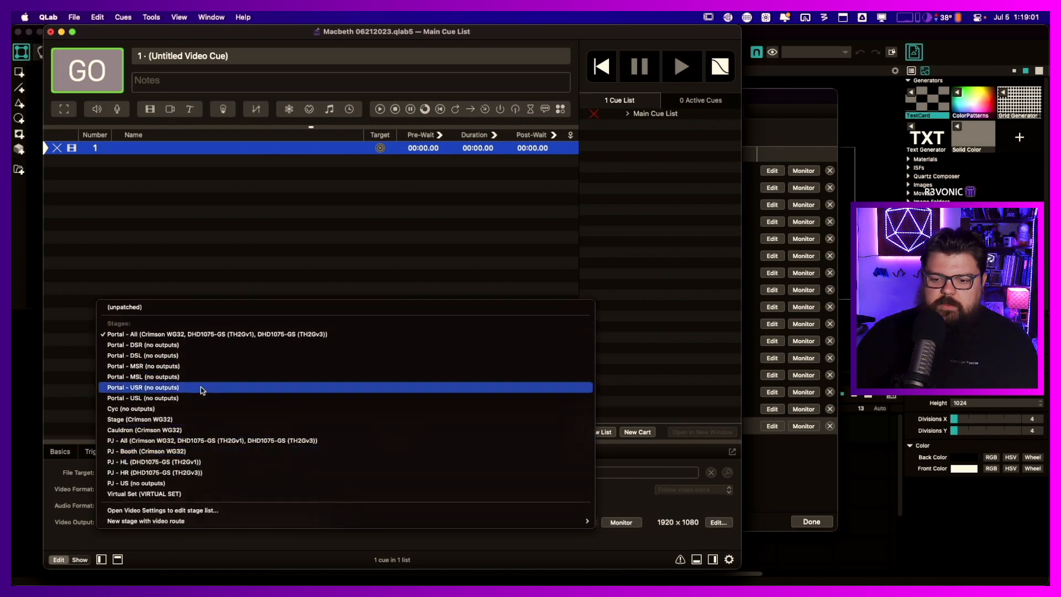
left_click(176, 222)
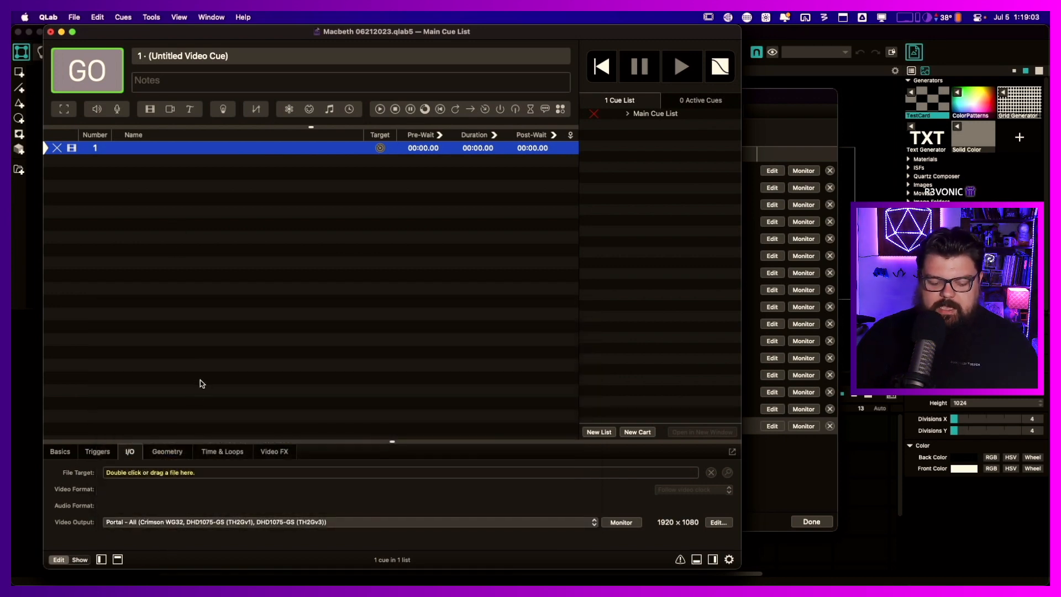
- Reopen the video settings and compare the stages, output routes and Syphon output devices
key("super+comma")
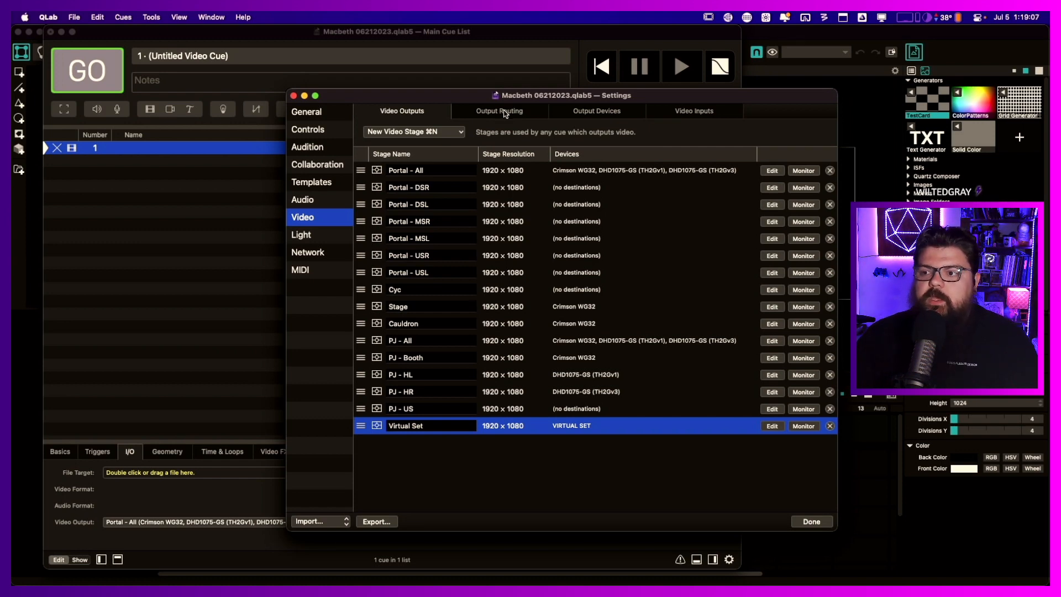
left_click(504, 112)
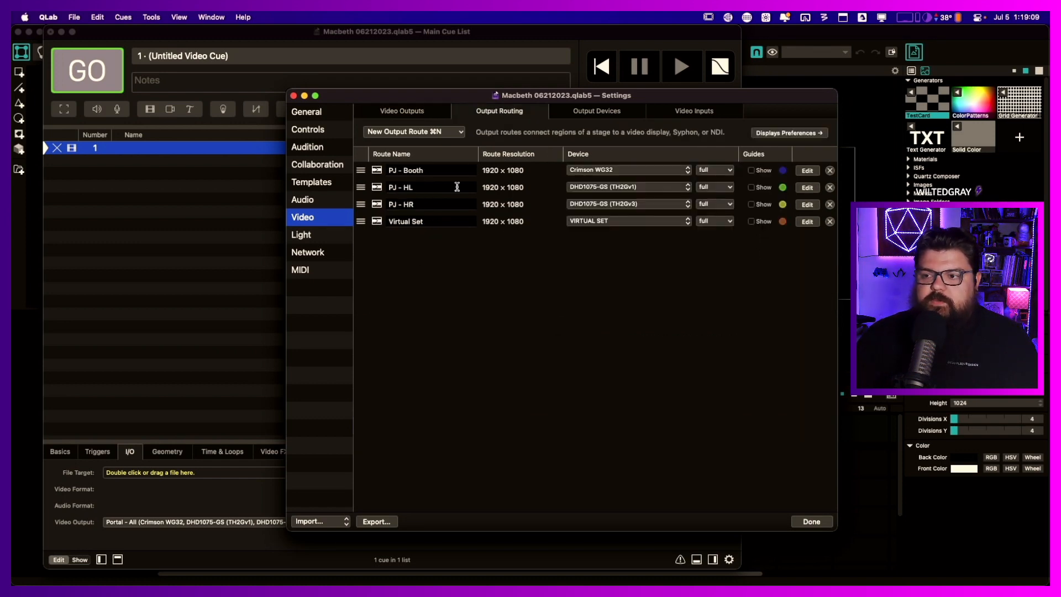
left_click(598, 113)
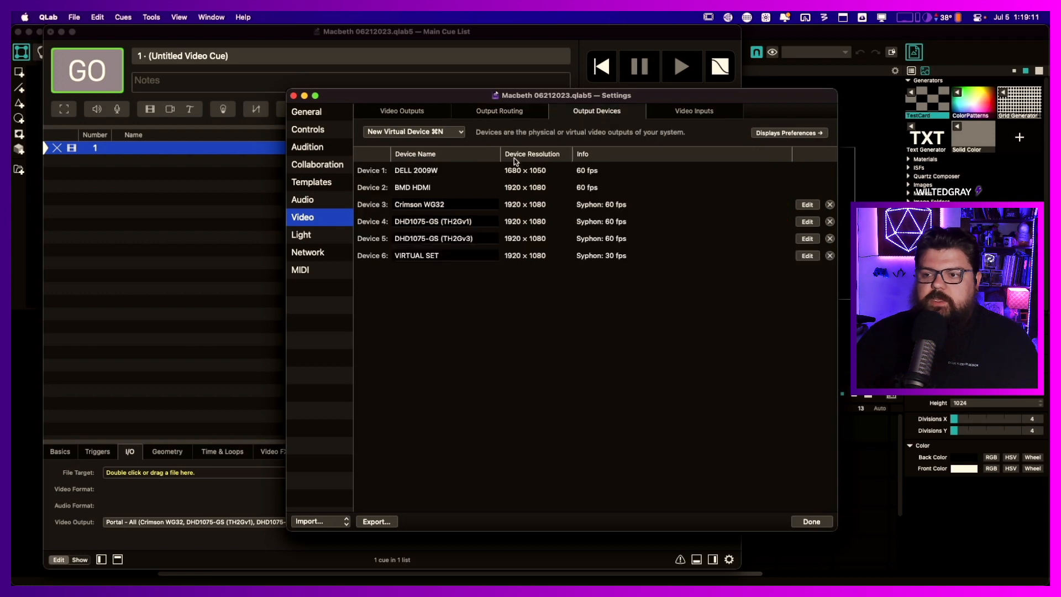
left_click(595, 210)
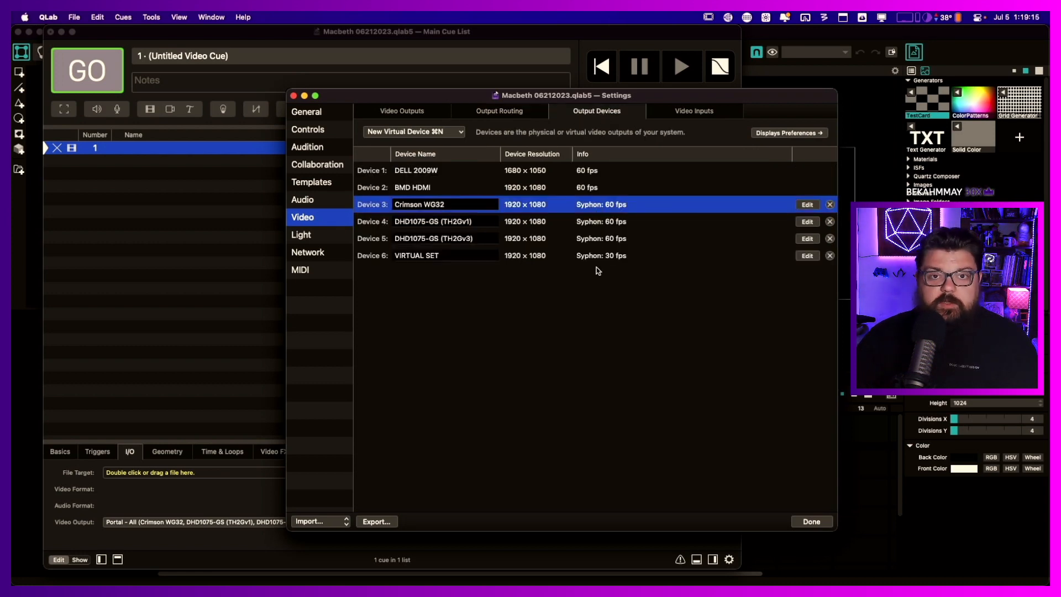
- Switch to MadMapper and delete the existing Video-Output-1 from the video outputs
left_click(874, 71)
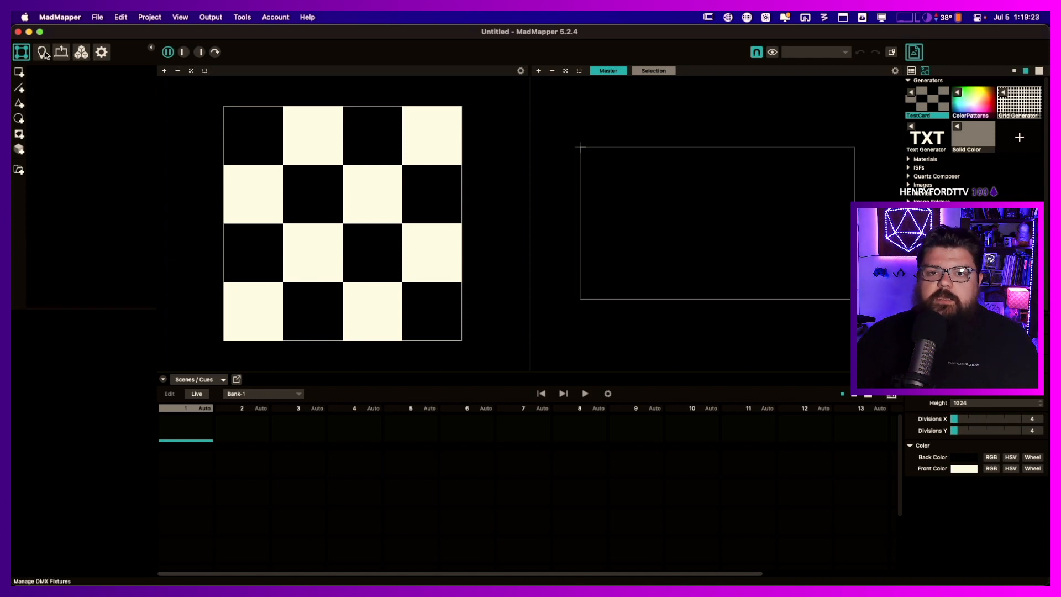
left_click(81, 53)
left_click(61, 52)
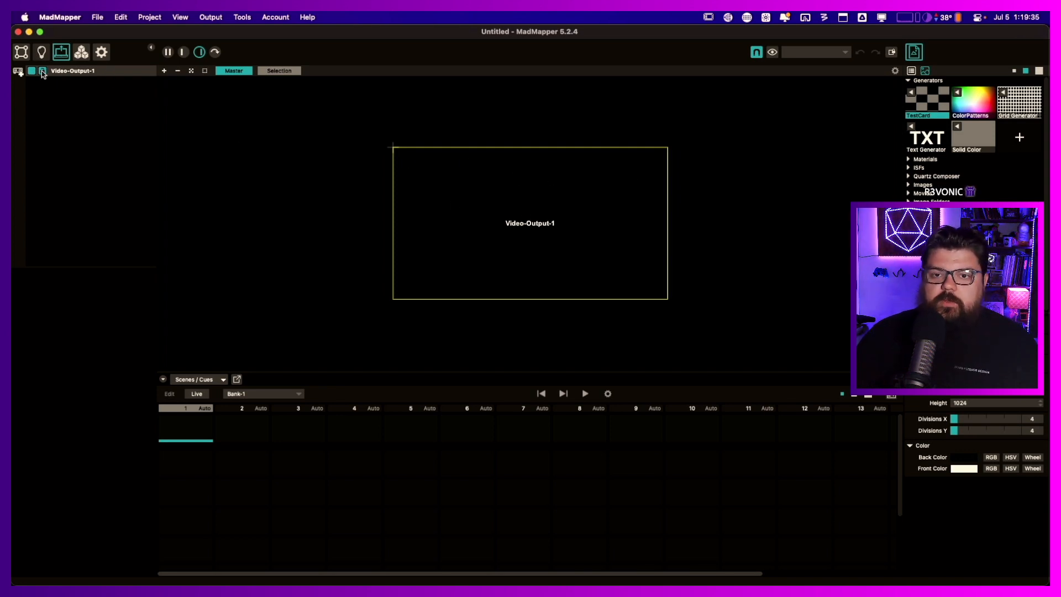
left_click(68, 71)
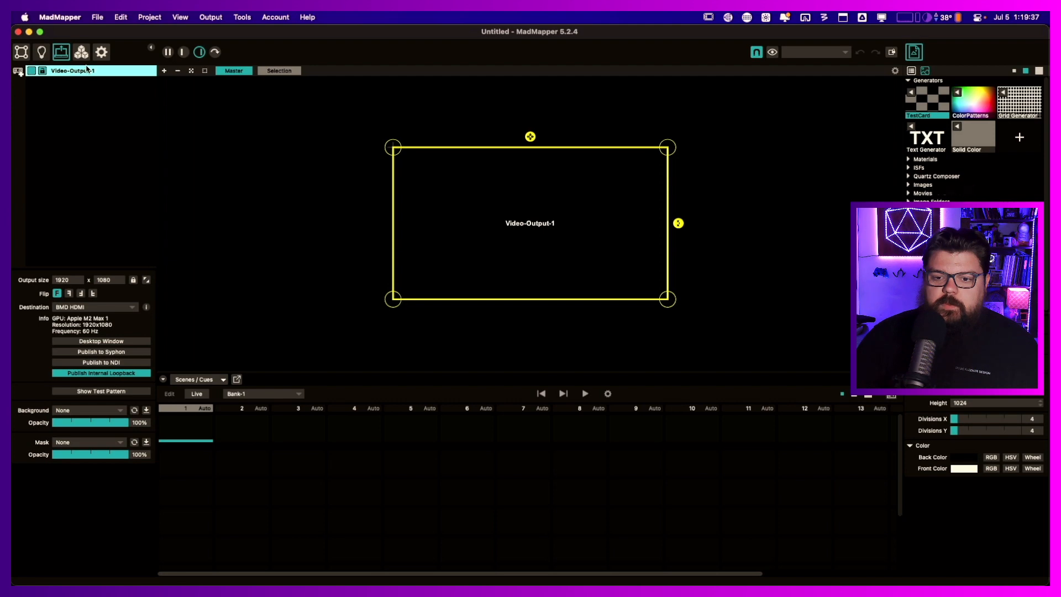
key("Delete")
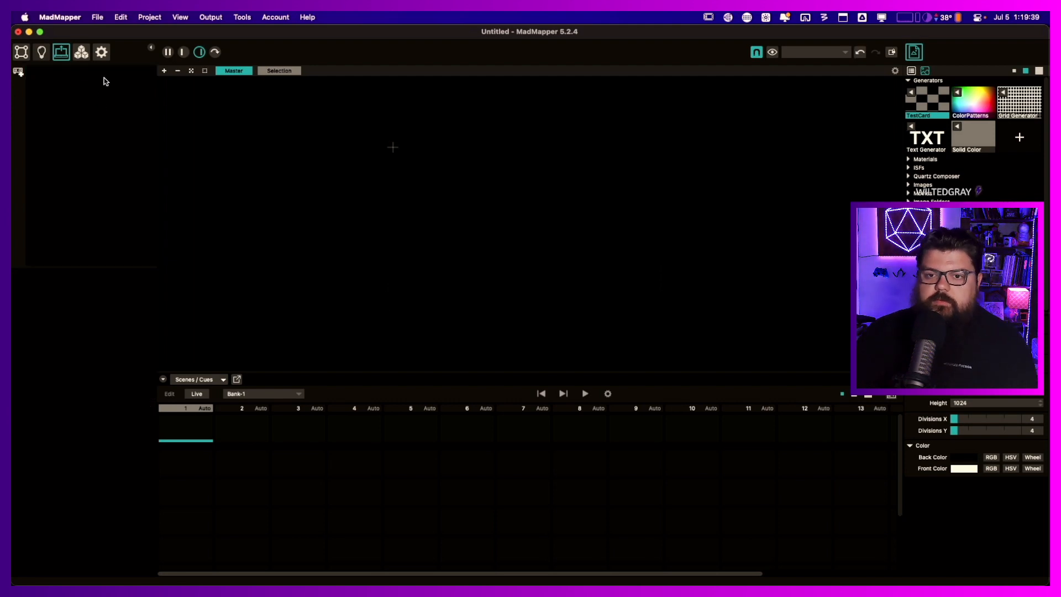
- Add four new video outputs to the MadMapper project
left_click(18, 71)
left_click(18, 71)
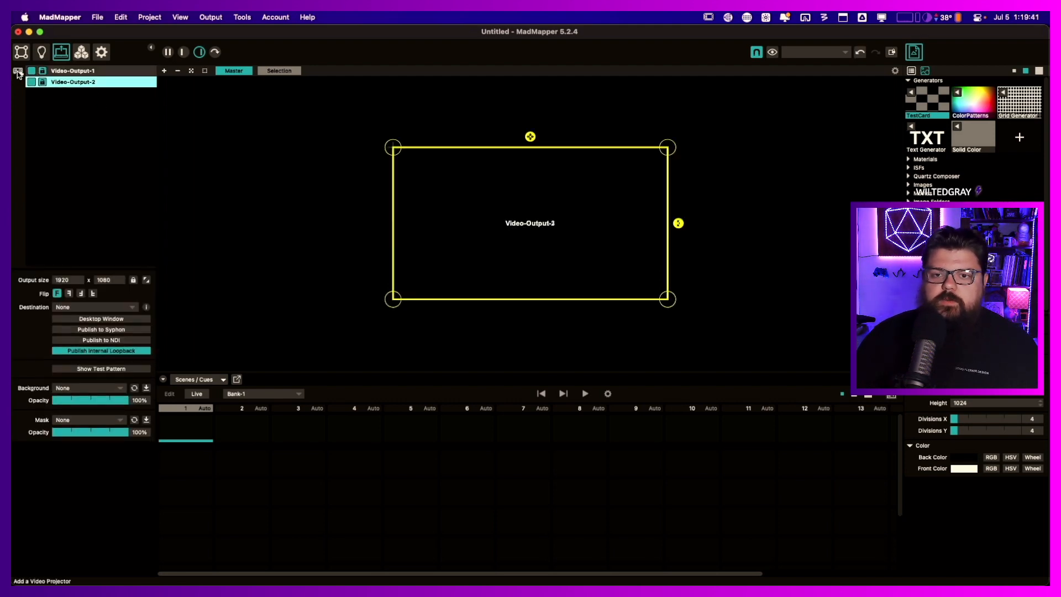
left_click(18, 71)
left_click(18, 71)
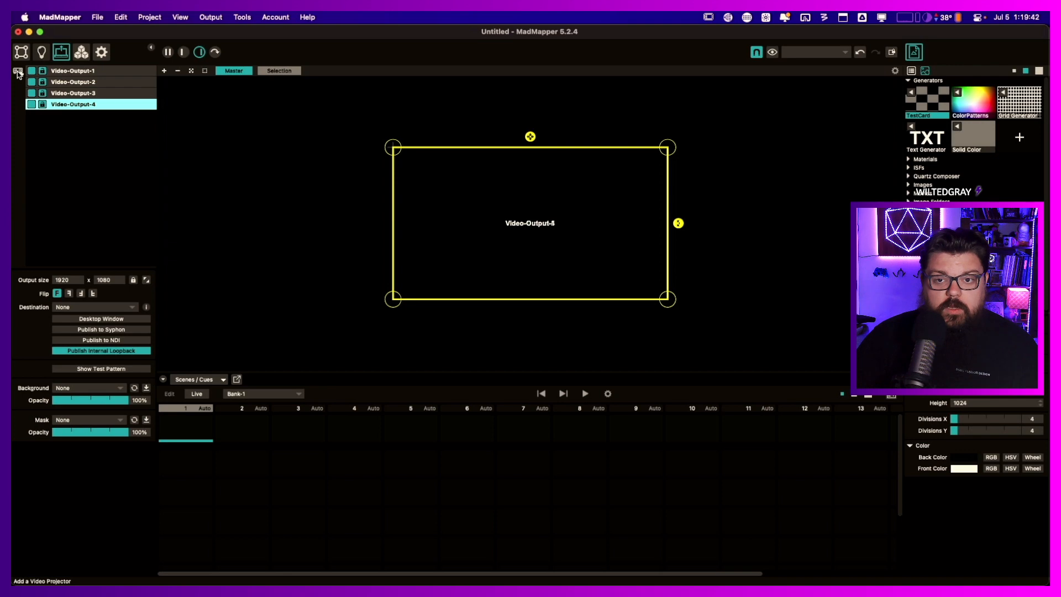
- Rename the Video-Output-4 projector output as Virtual Set
left_click(100, 71)
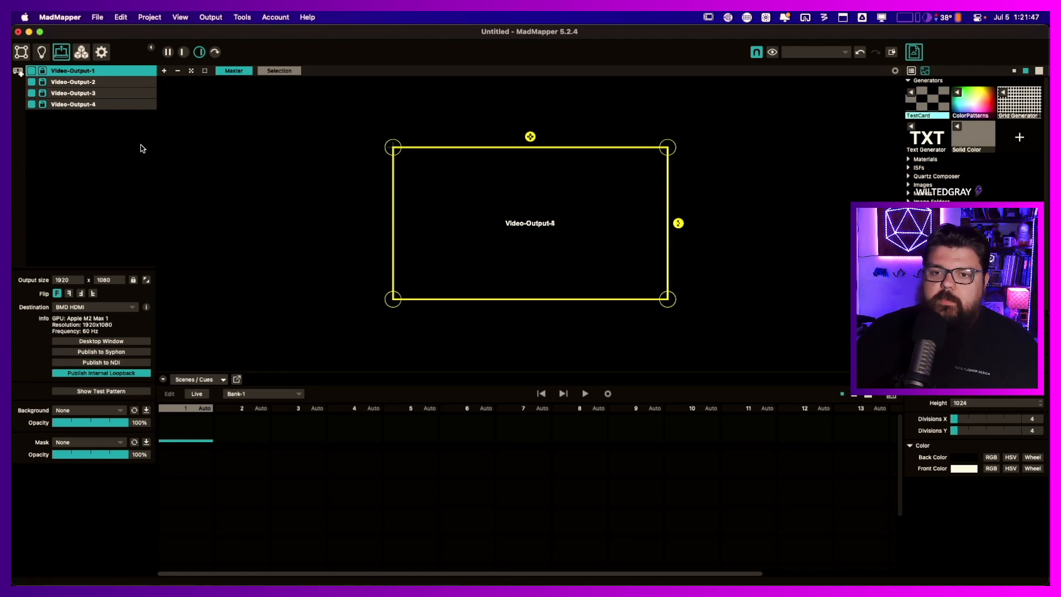
double_click(68, 105)
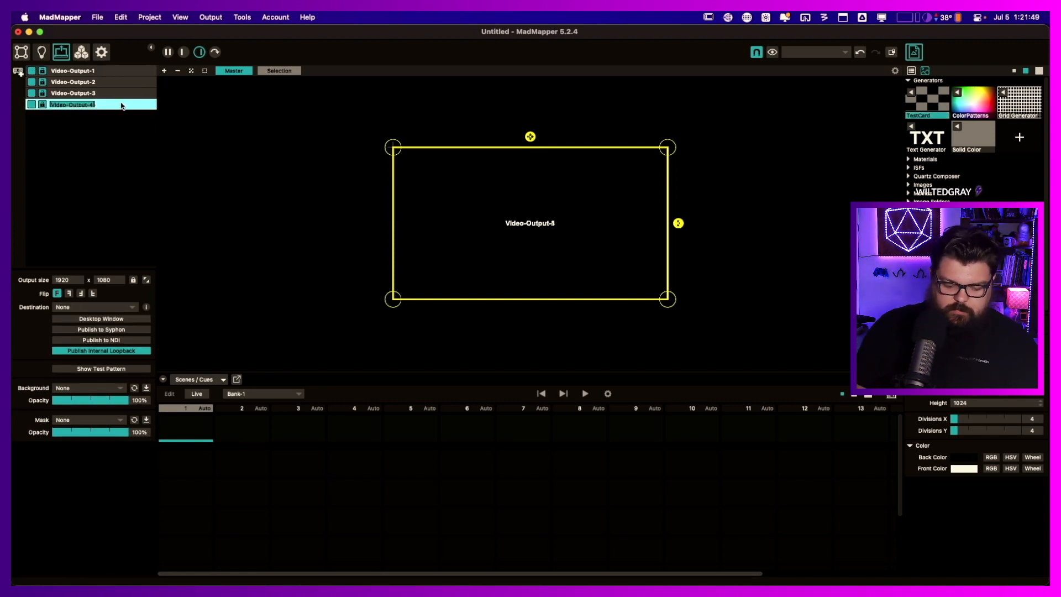
type("vi")
type("rtual Set")
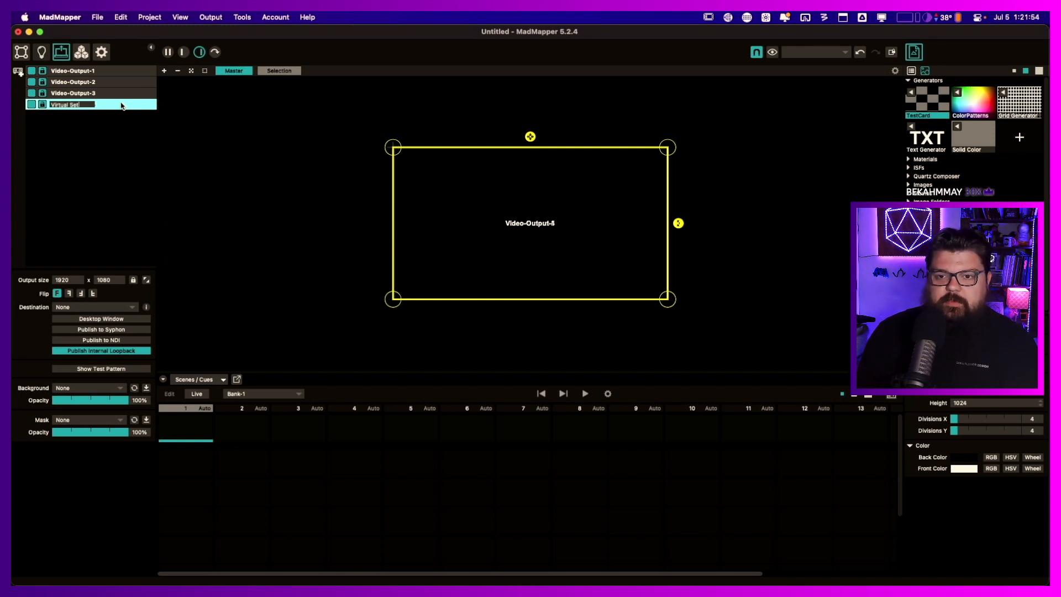
key("Return")
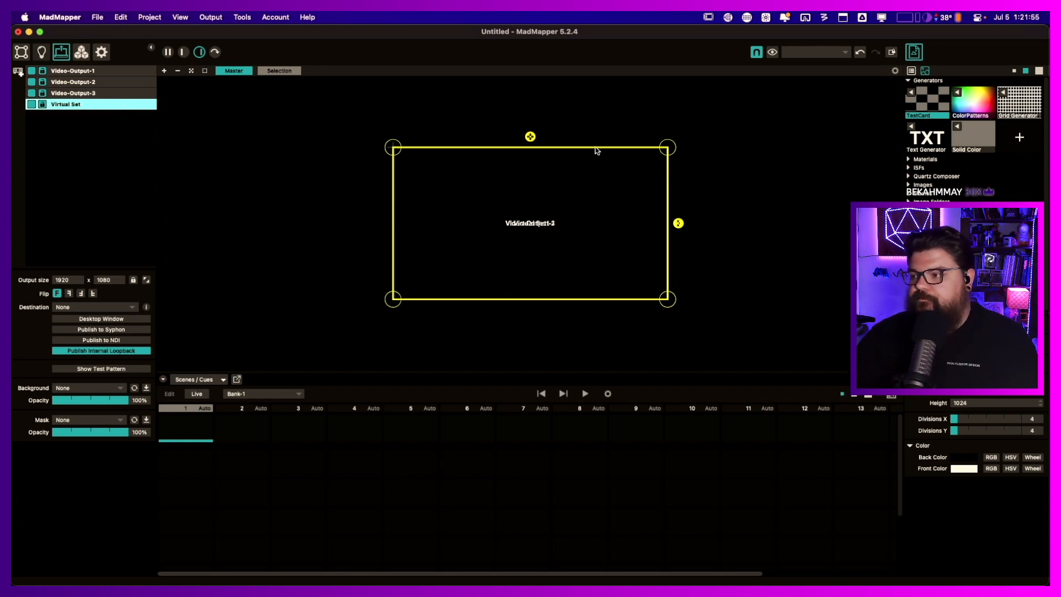
- Rename the Video-Output-3 projector output as Crimson WU32
left_click(973, 259)
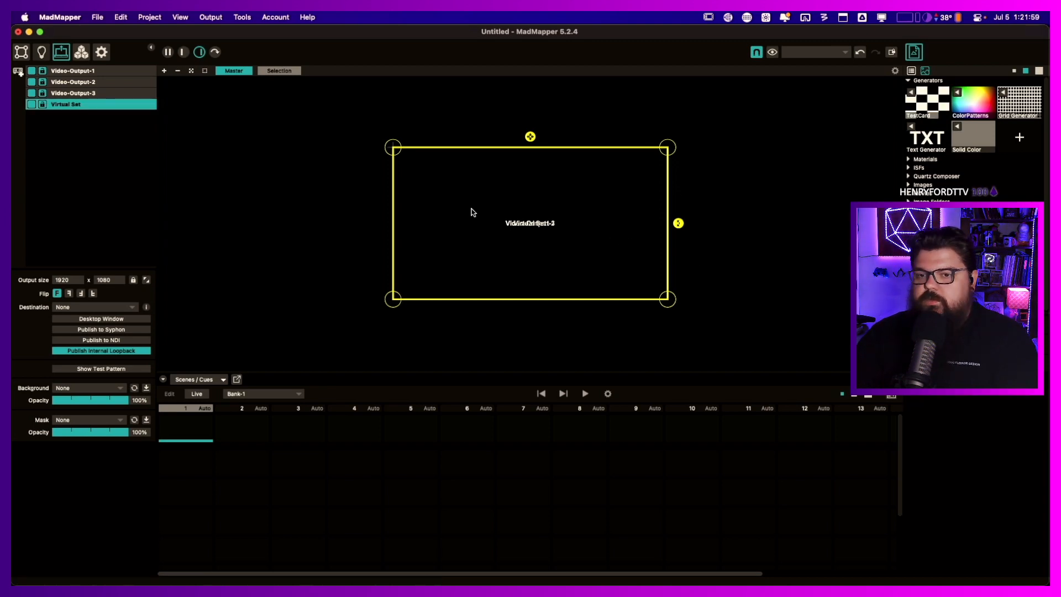
left_click(77, 94)
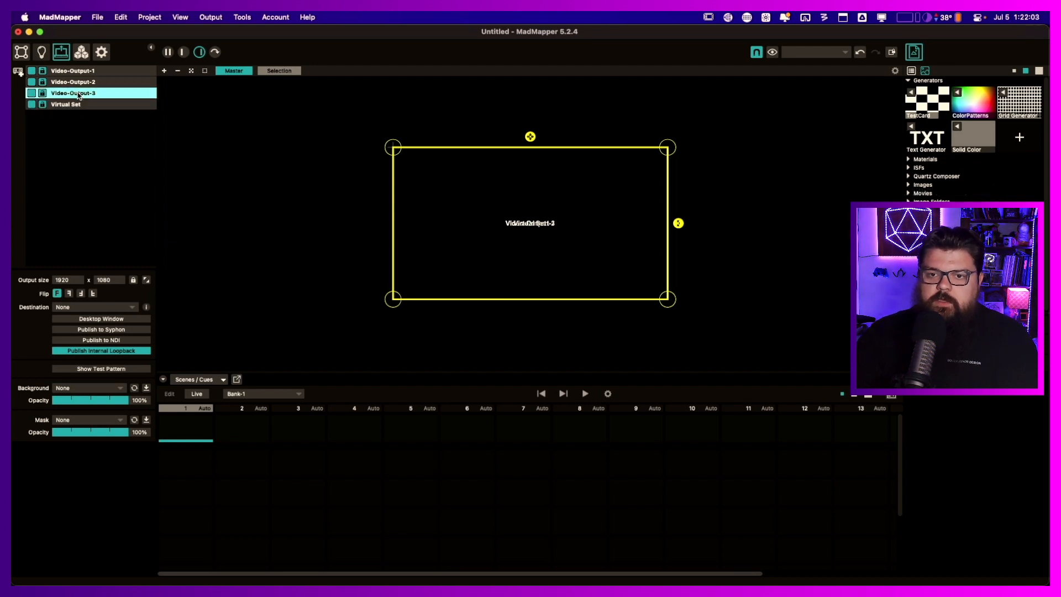
double_click(78, 94)
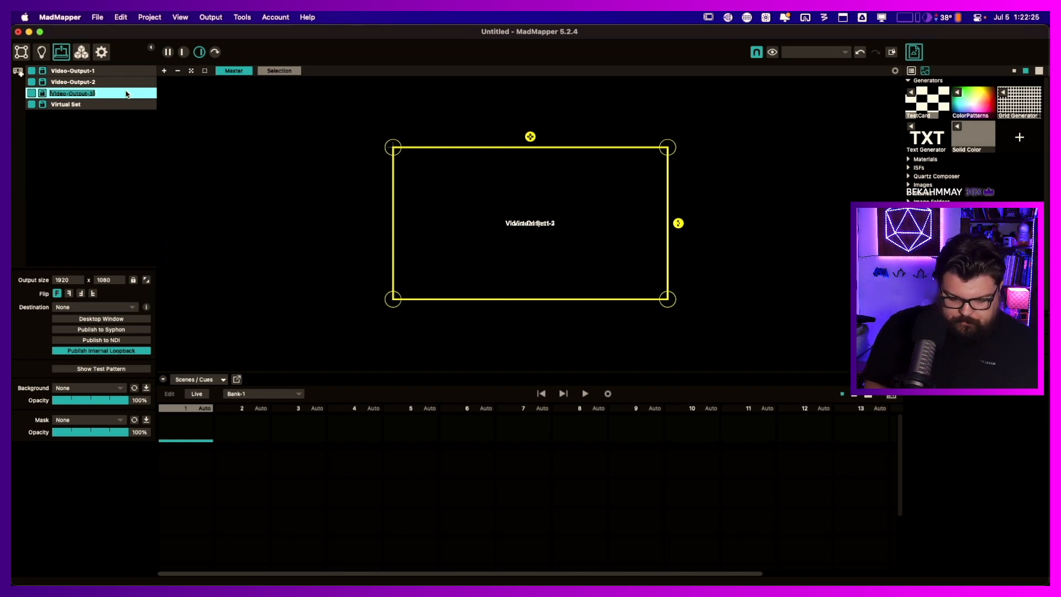
type("cri")
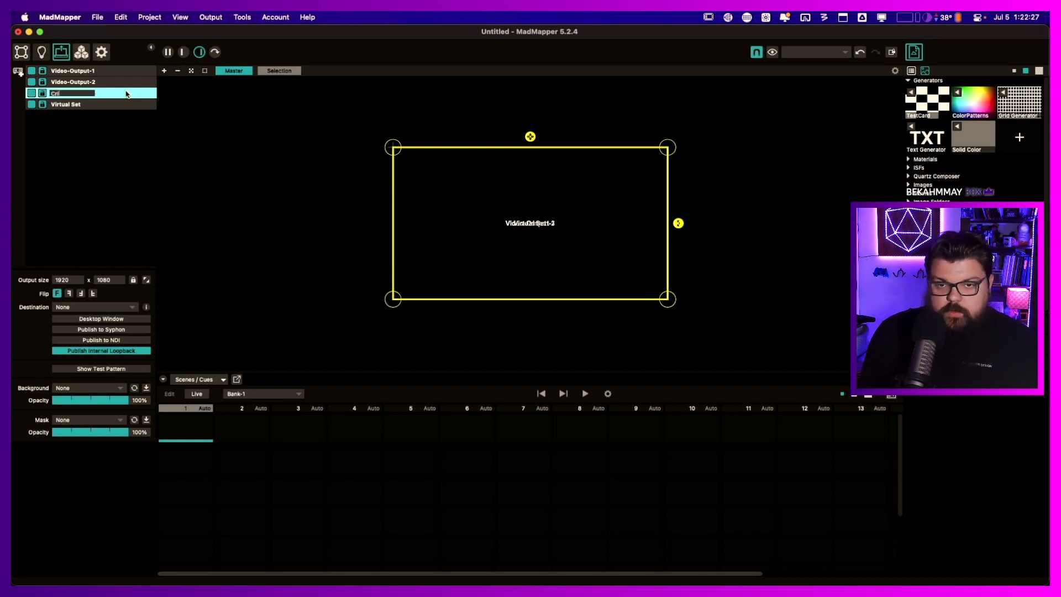
type("mson")
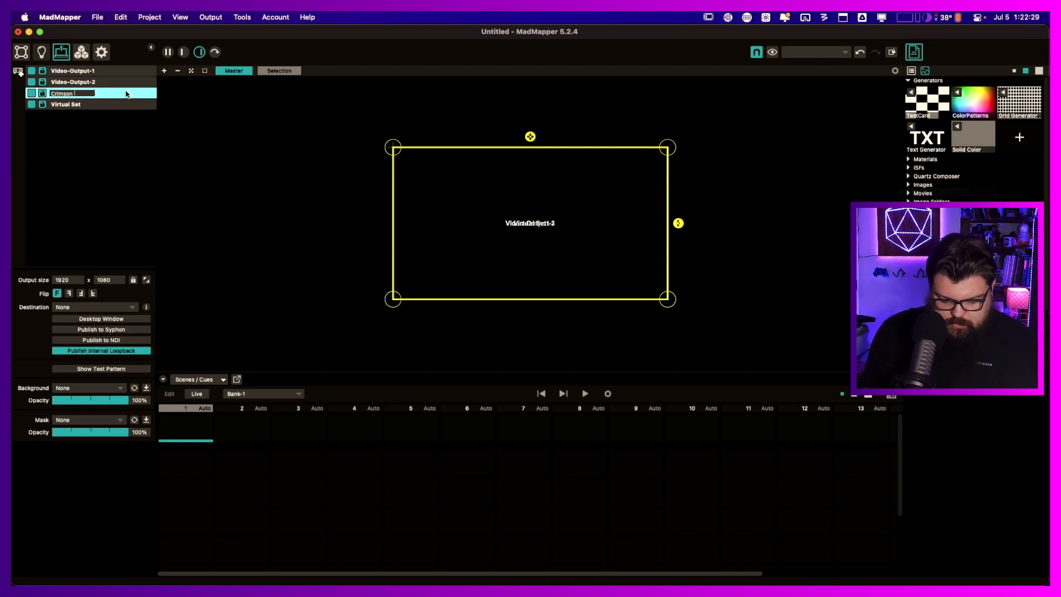
type(" Wu32")
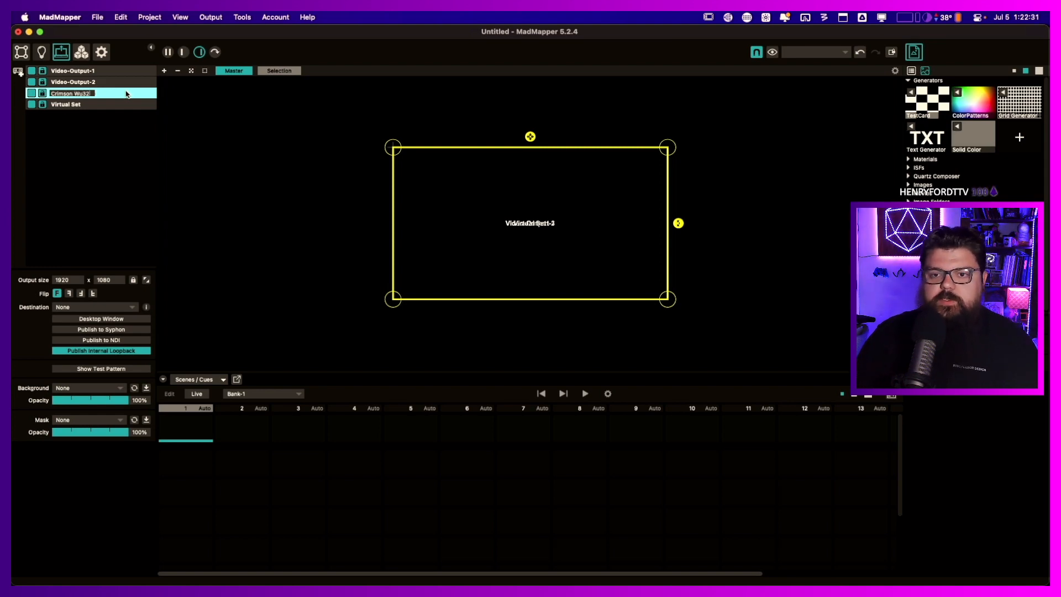
key("BackSpace")
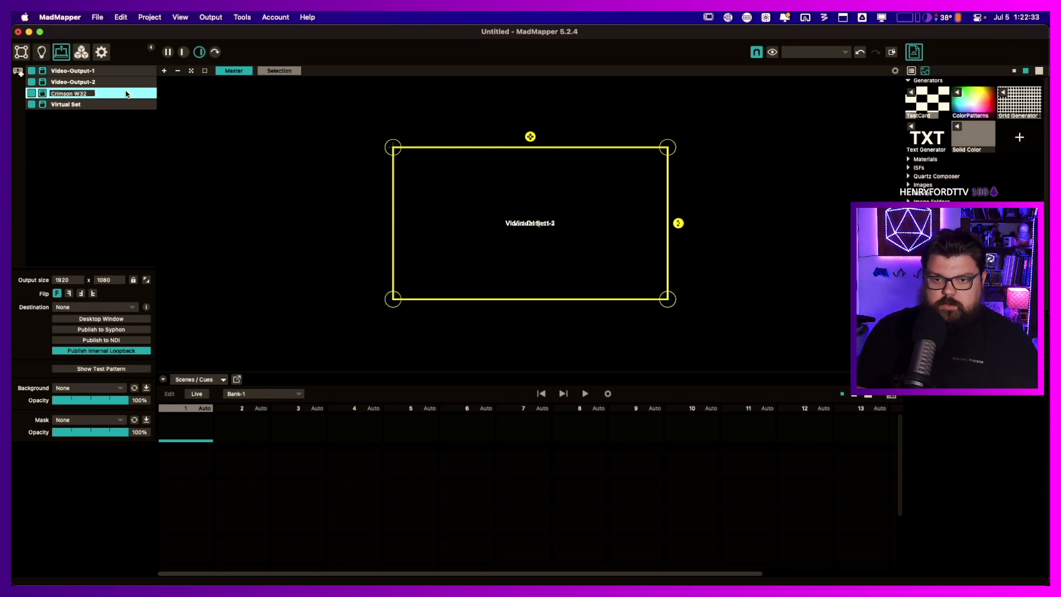
type("U")
key("Return")
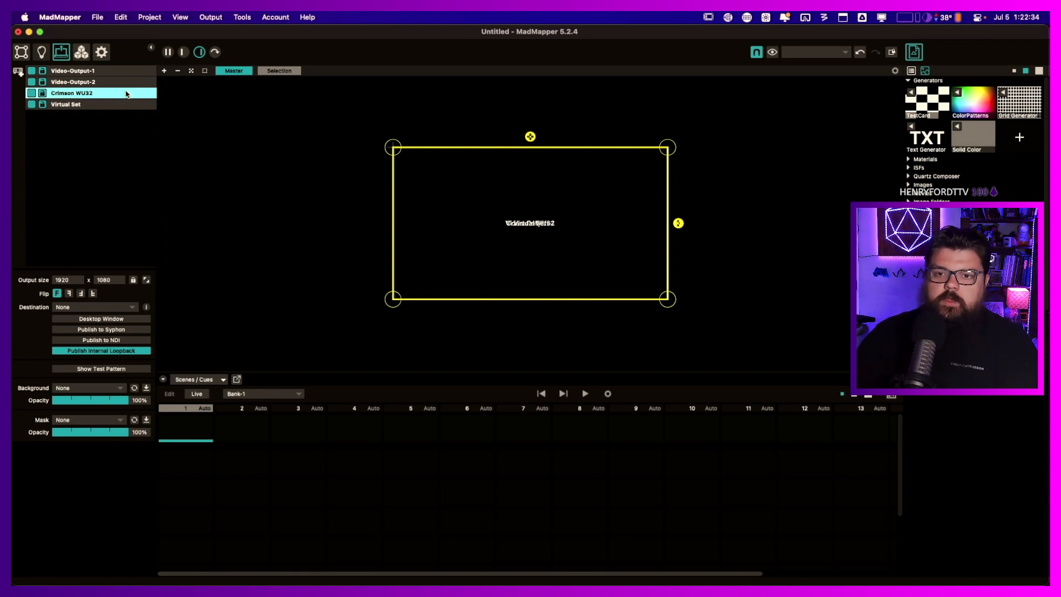
- Rename the Video-Output-2 projector output as DHD1075-GS (v1) and copy that name
double_click(80, 82)
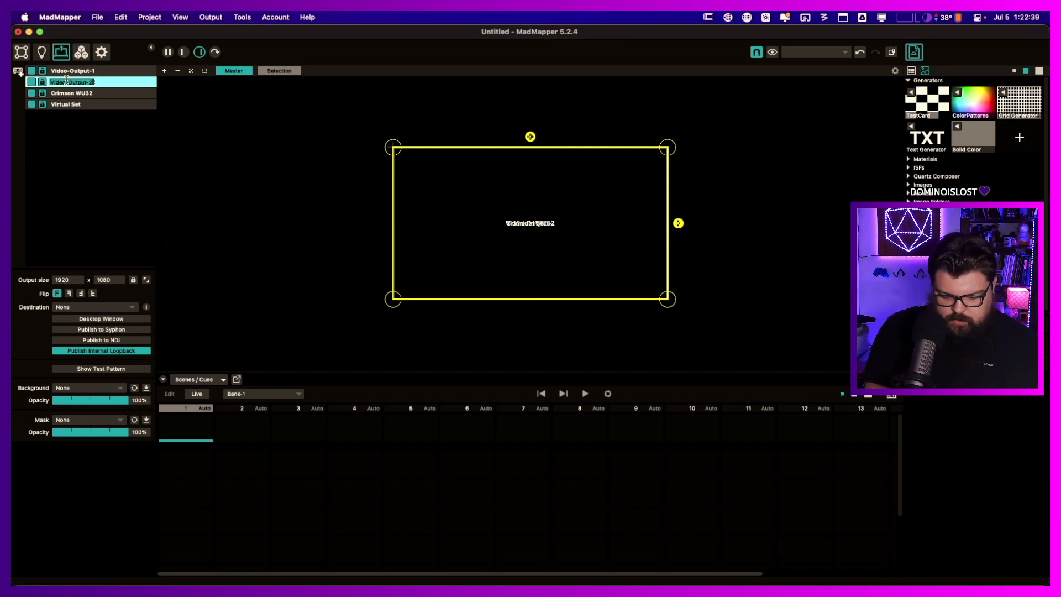
type("DHD")
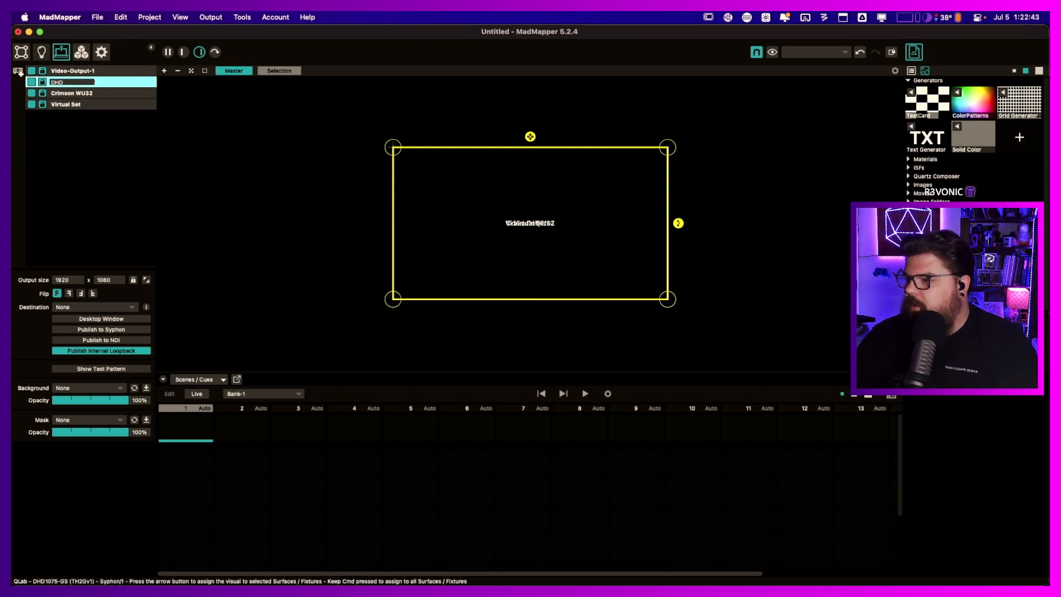
key("Return")
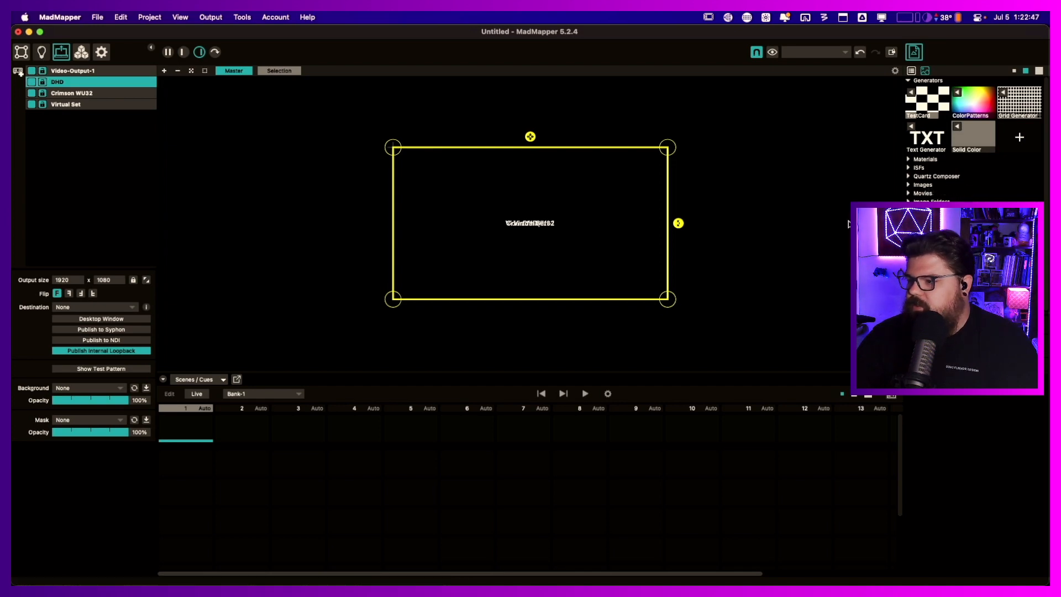
double_click(58, 83)
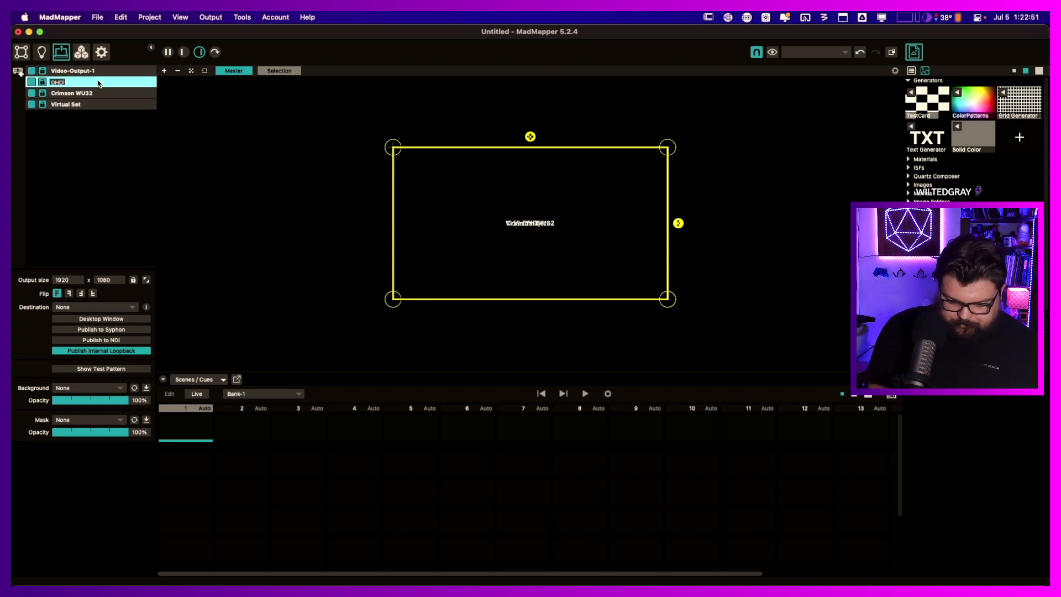
type("DHD1075")
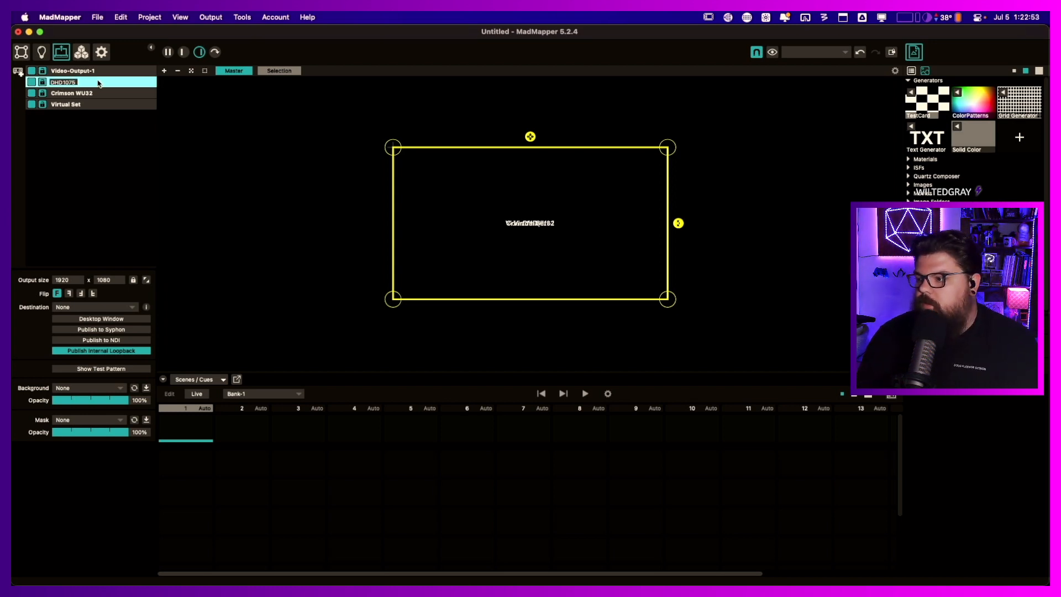
type("-")
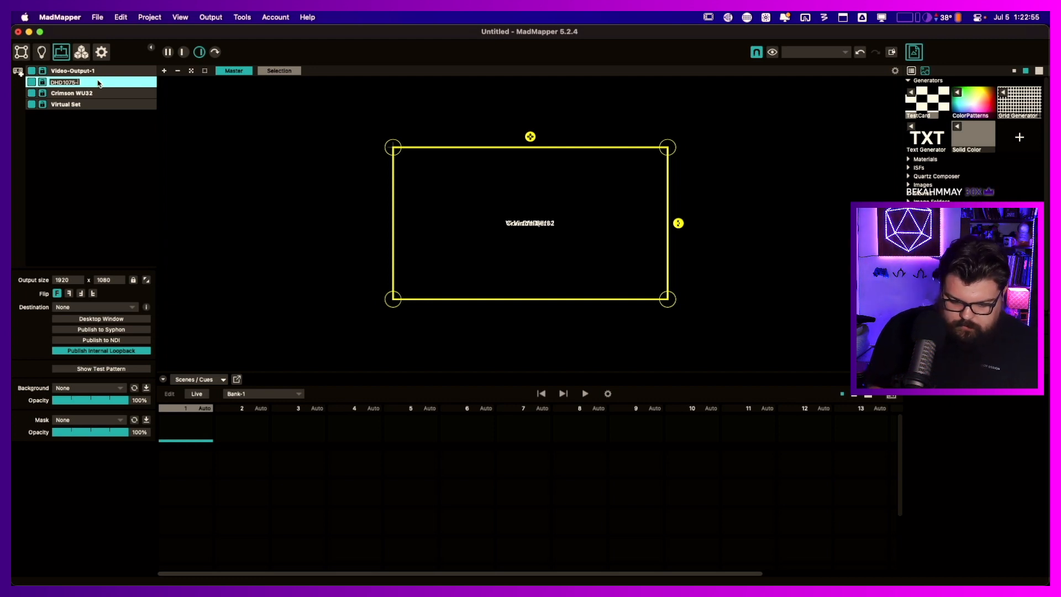
type("GS (")
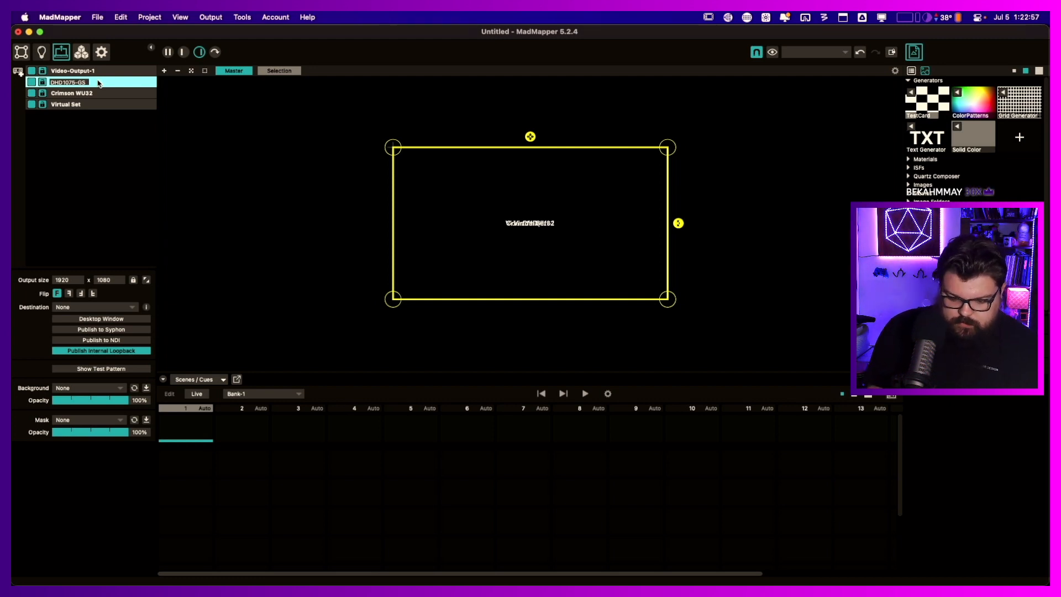
type("v1)")
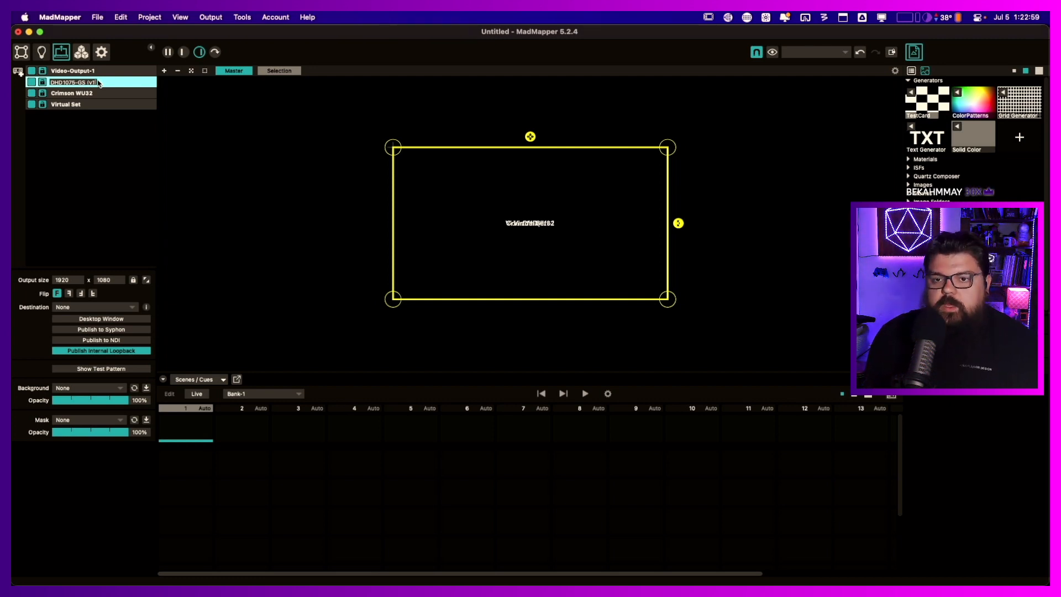
key("super+a")
key("super+c")
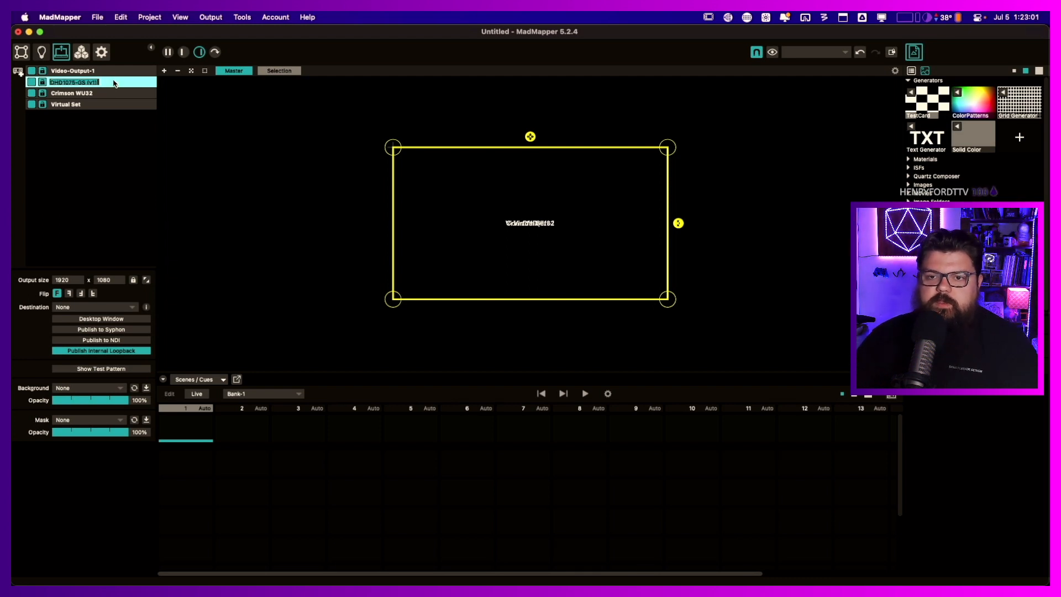
- Rename the Video-Output-1 projector output as DHD1075-GS (v3), reusing the copied name
double_click(83, 72)
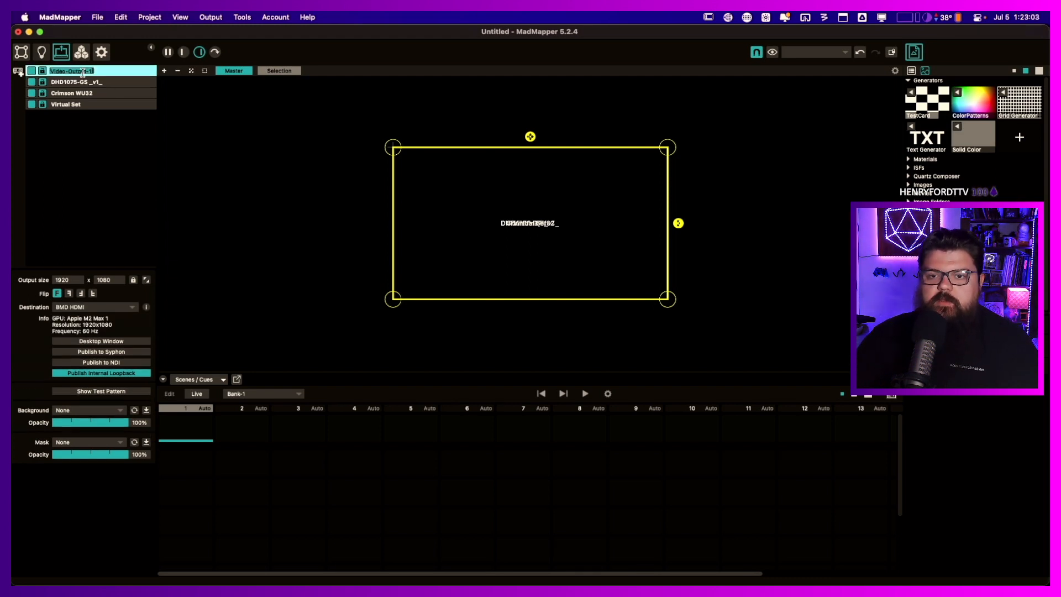
key("super+v")
key("BackSpace")
type("3")
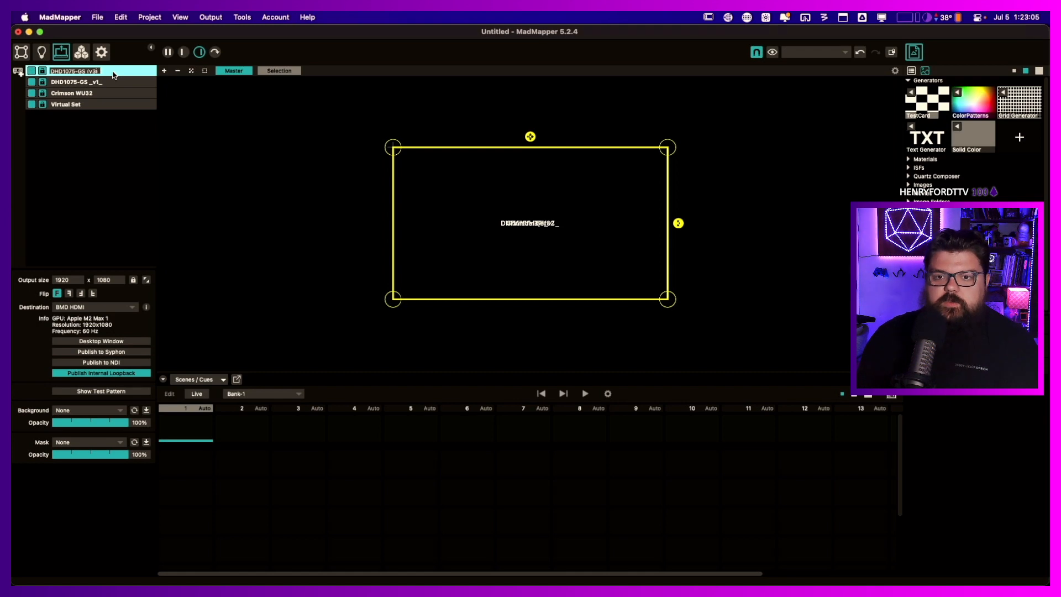
left_click(103, 142)
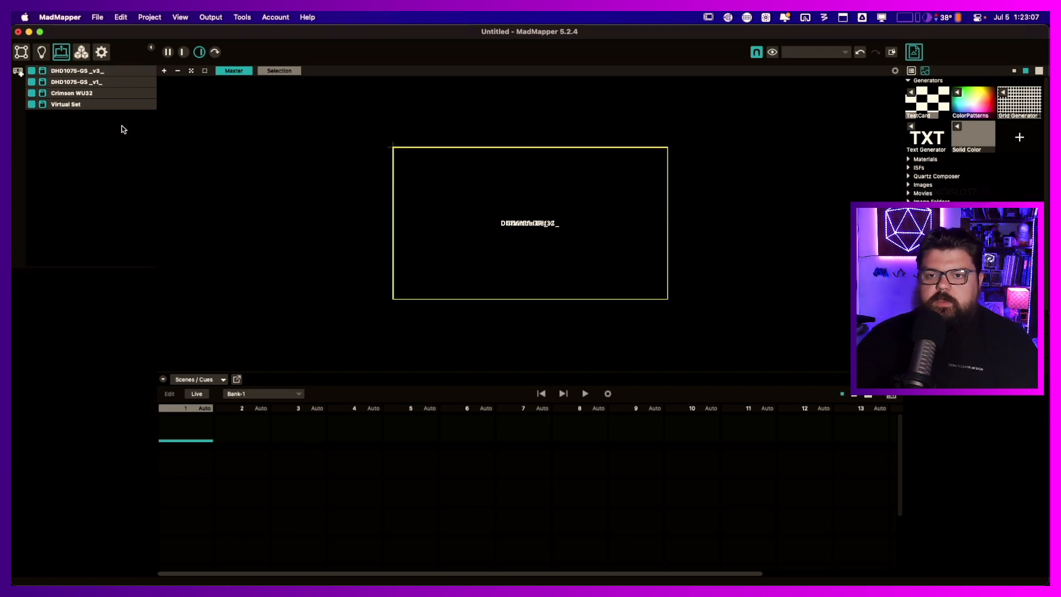
- Examine the fixtures and surfaces workspaces and the destination settings of the DHD1075-GS v3 output
left_click(112, 72)
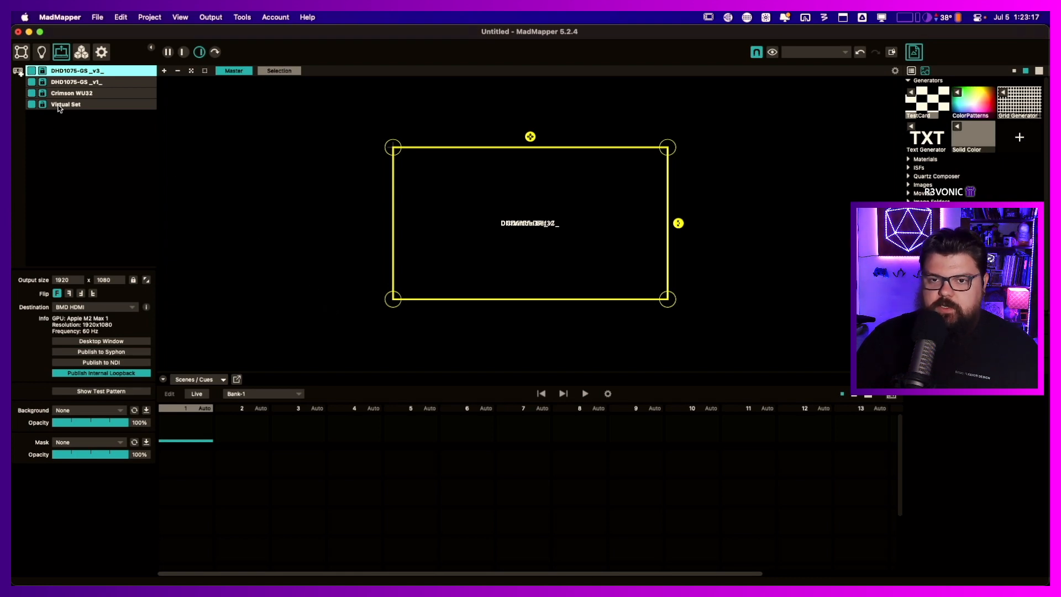
left_click(44, 56)
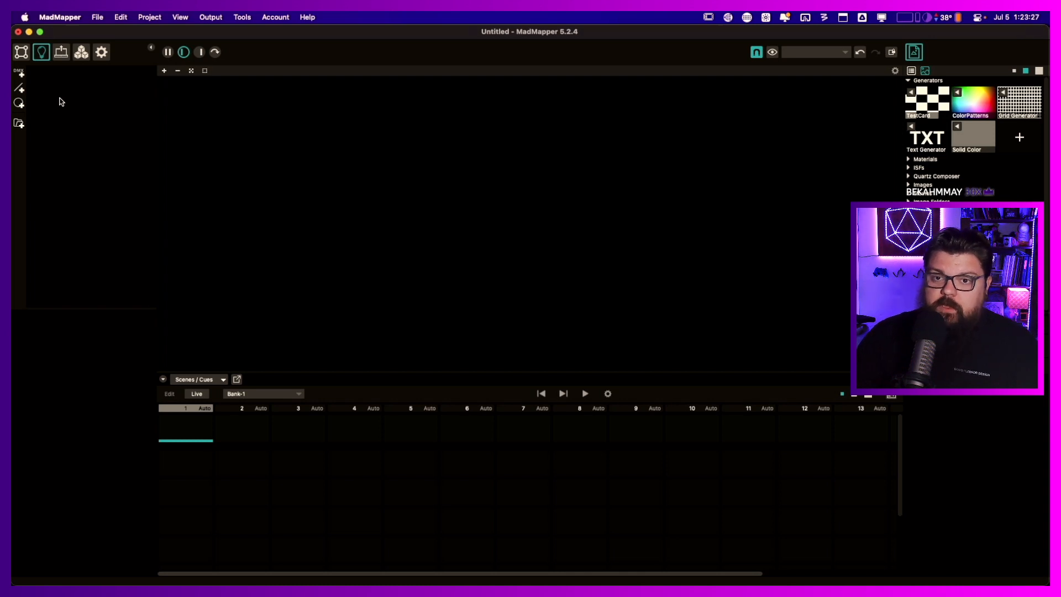
left_click(21, 52)
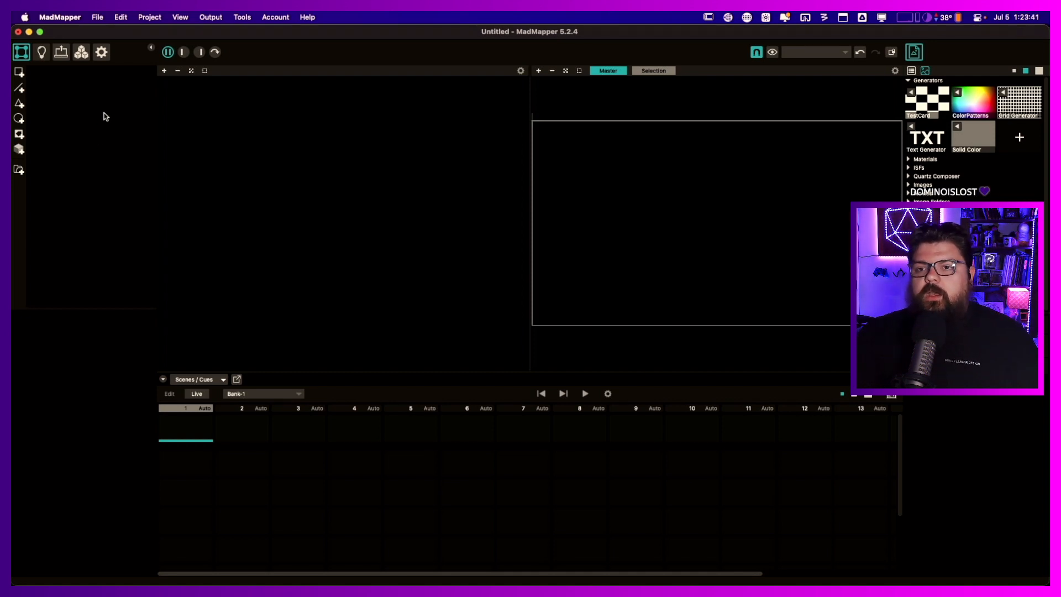
left_click(62, 52)
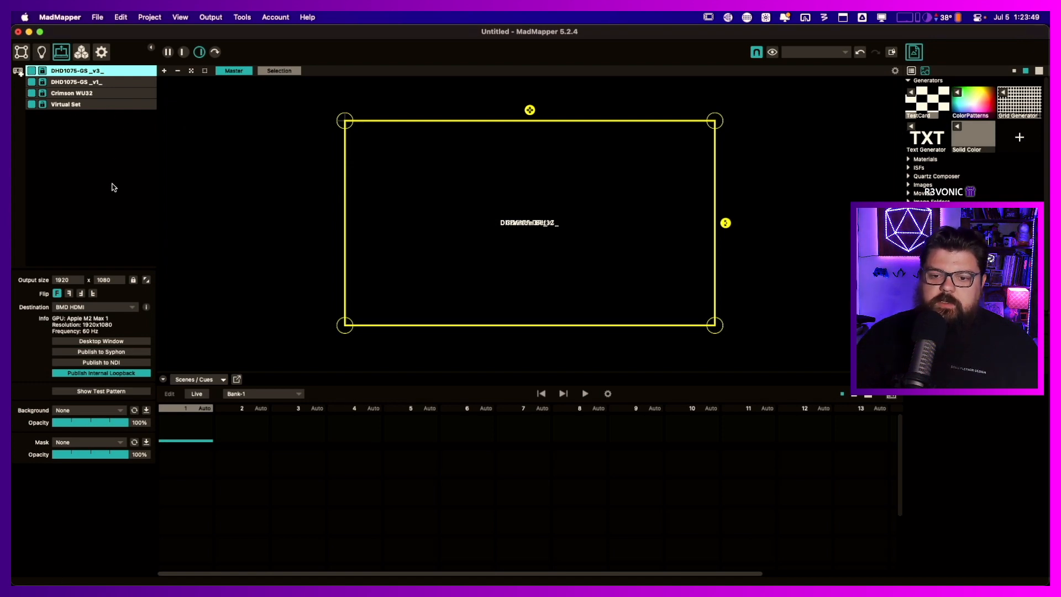
left_click(134, 308)
left_click(134, 308)
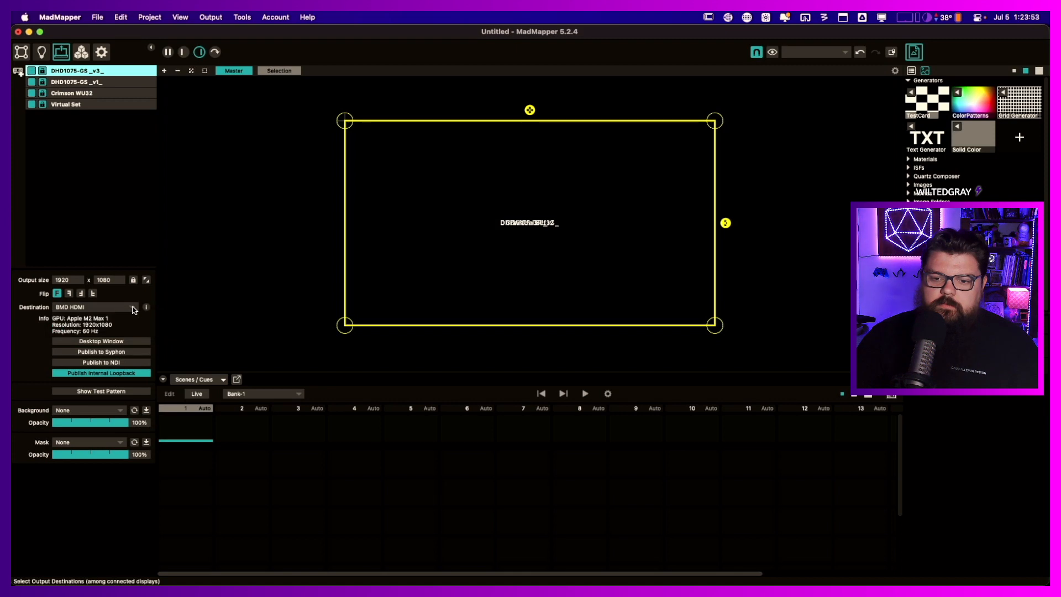
left_click(22, 49)
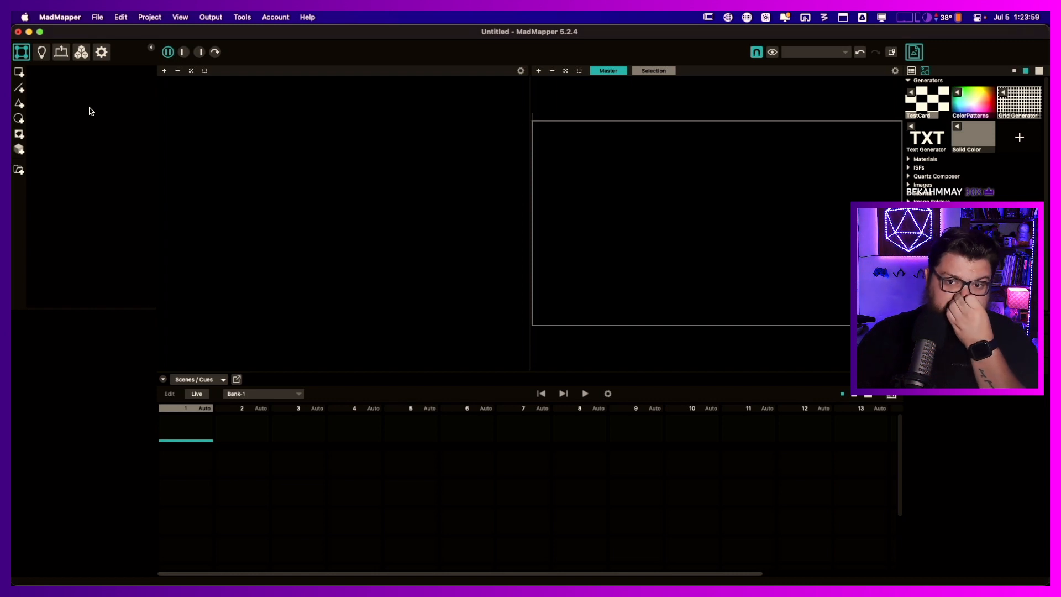
left_click(61, 52)
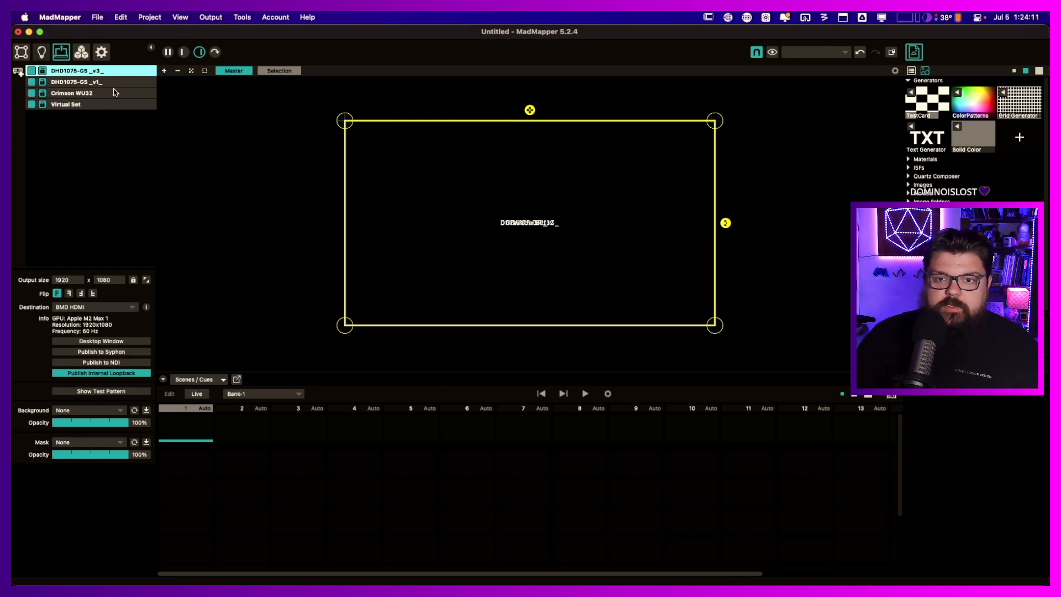
- Add a video quad to the surfaces workspace and rename it HL
left_click(21, 51)
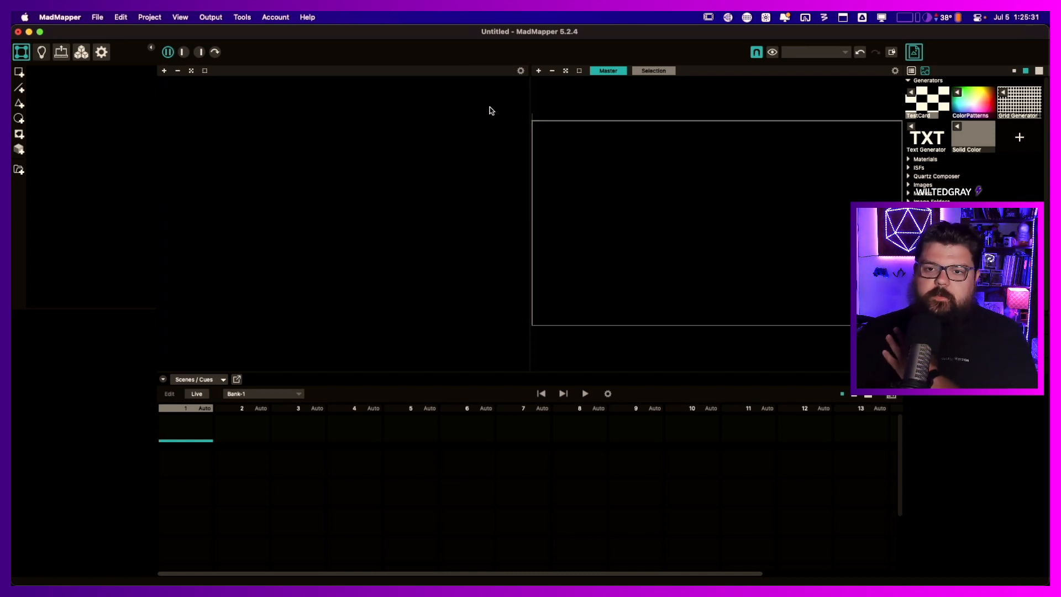
left_click(19, 74)
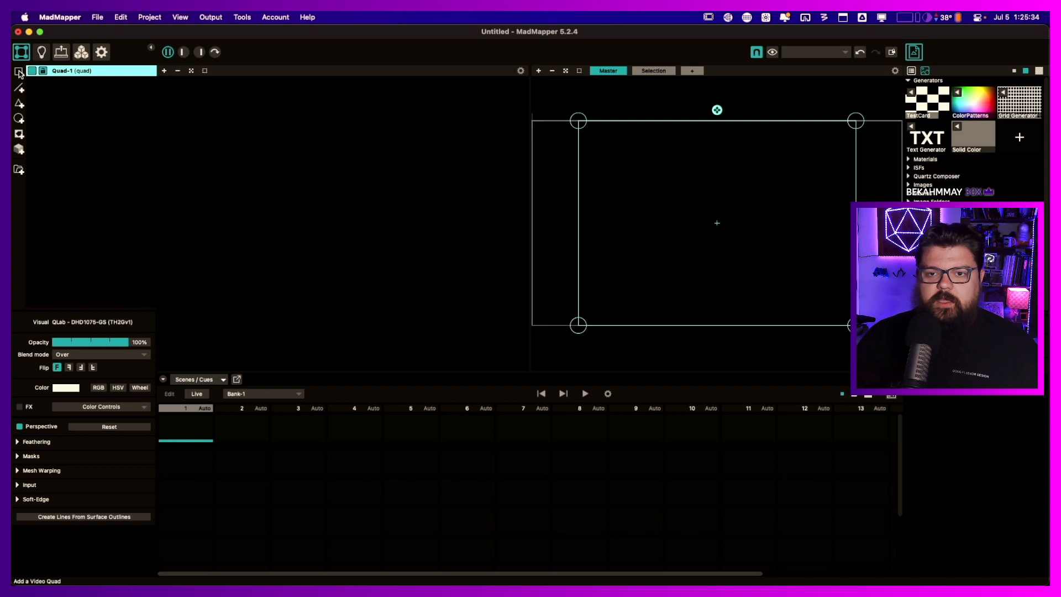
double_click(71, 72)
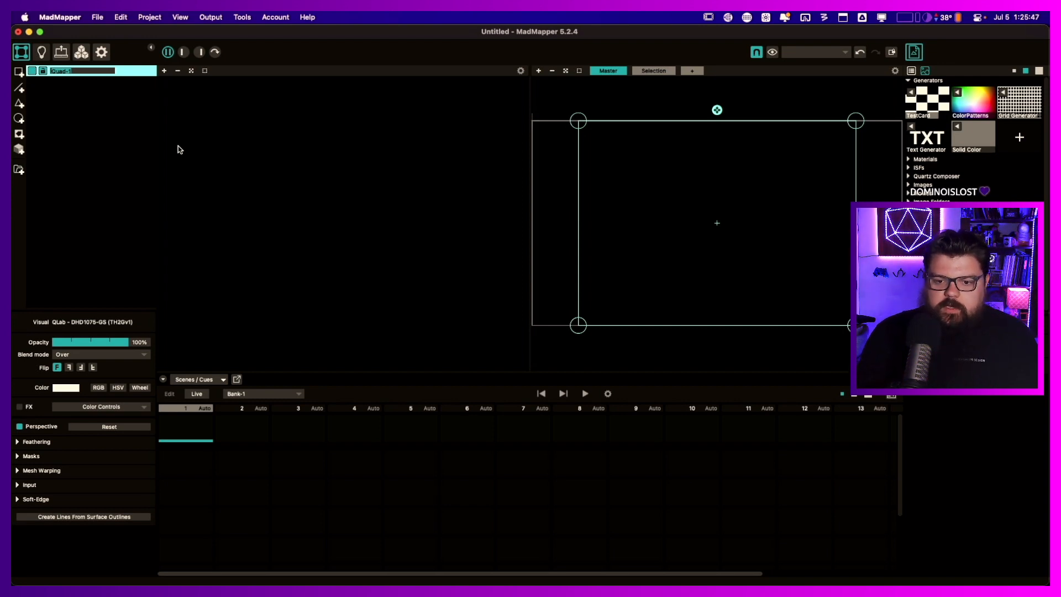
type("HL")
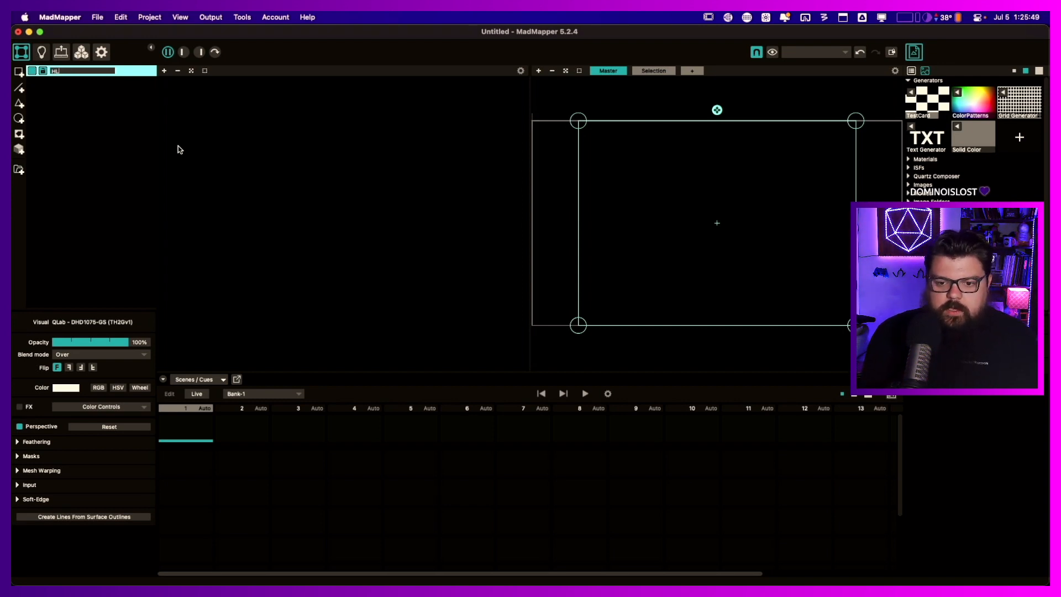
key("Return")
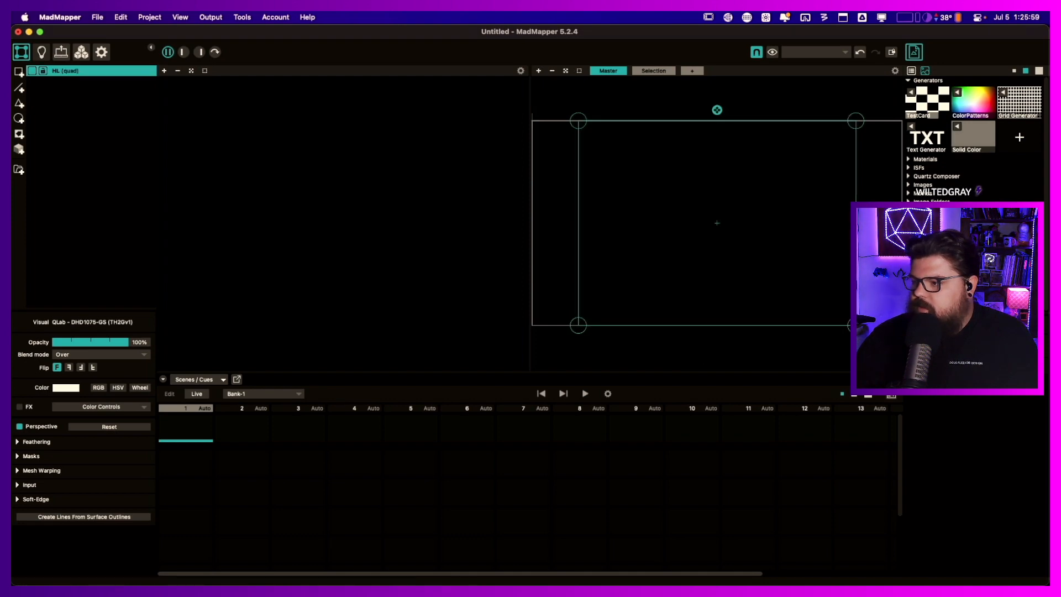
- Switch to QLab, review the Syphon virtual output devices, and close the workspace settings
key("super+Tab")
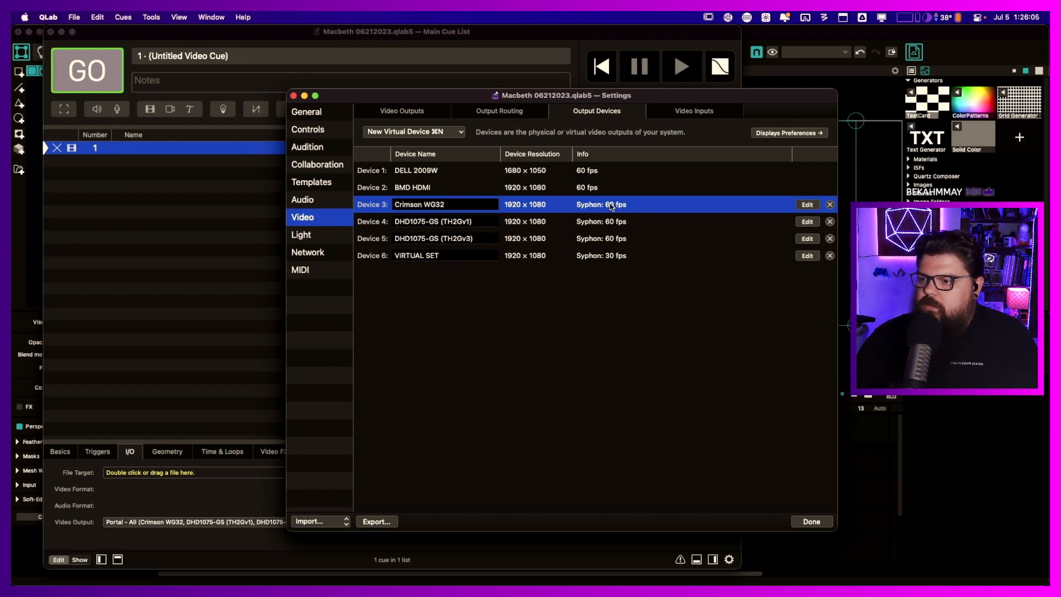
left_click(614, 223)
left_click(617, 240)
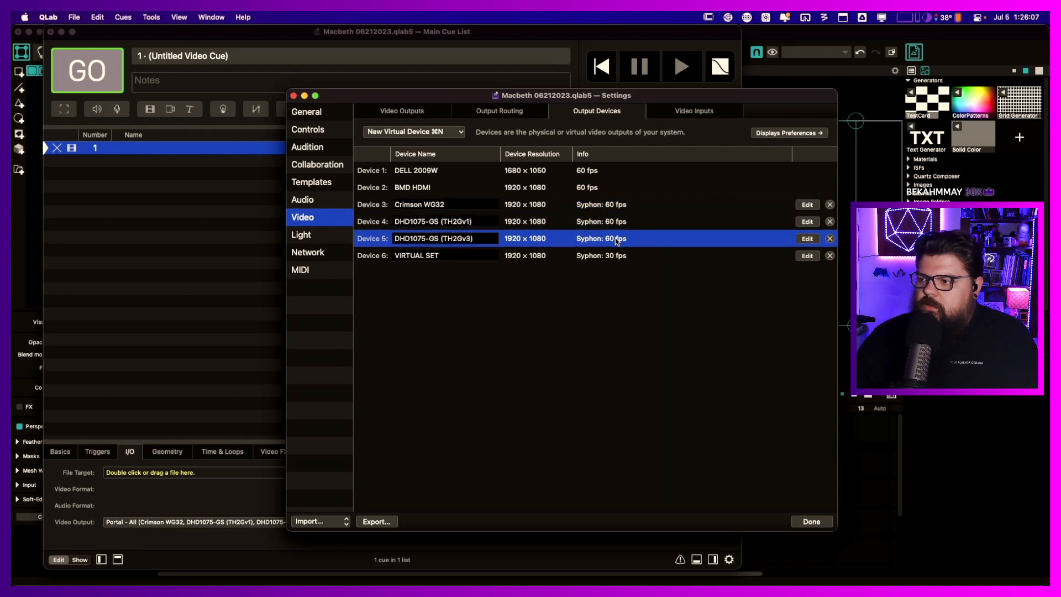
left_click(621, 258)
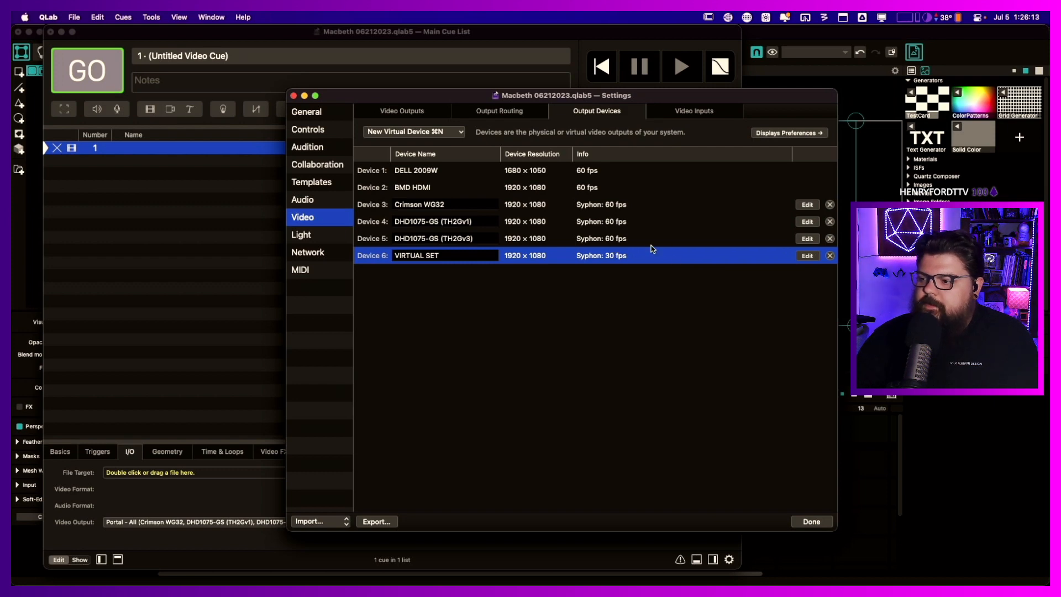
left_click(813, 522)
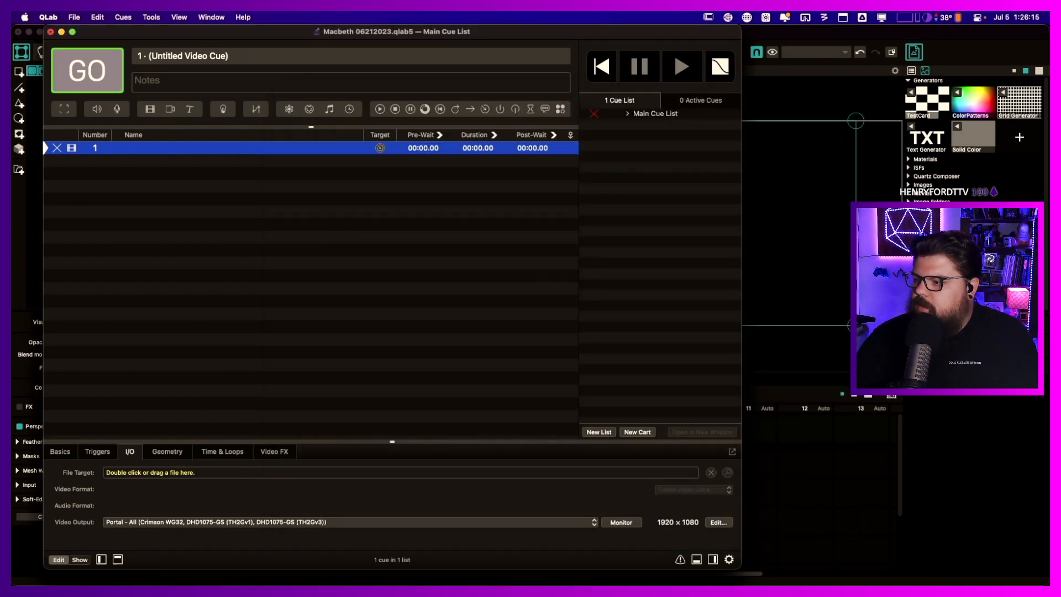
key("super+Tab")
key("super+Tab")
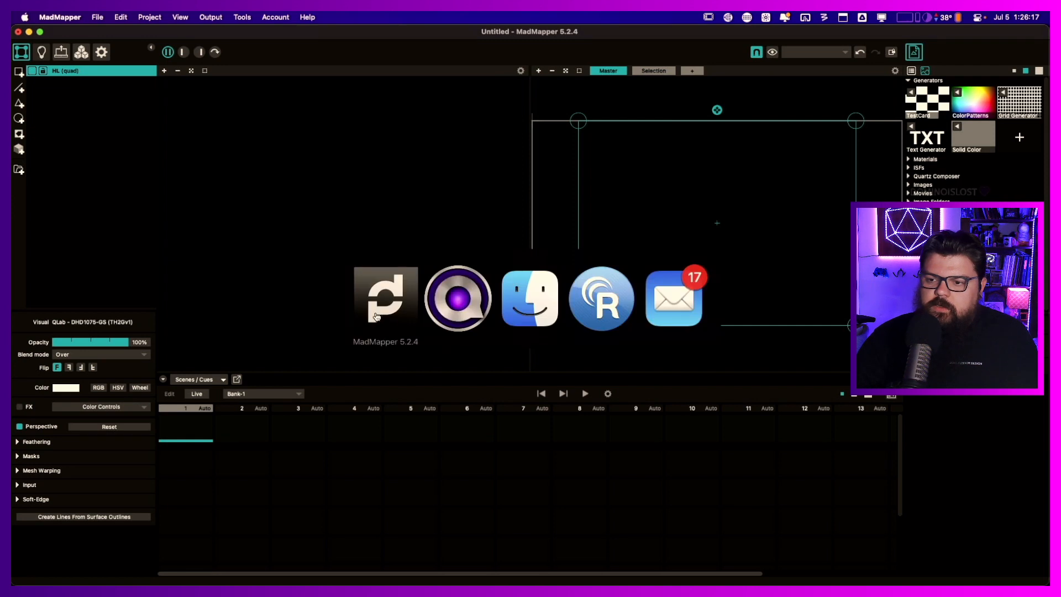
left_click(482, 309)
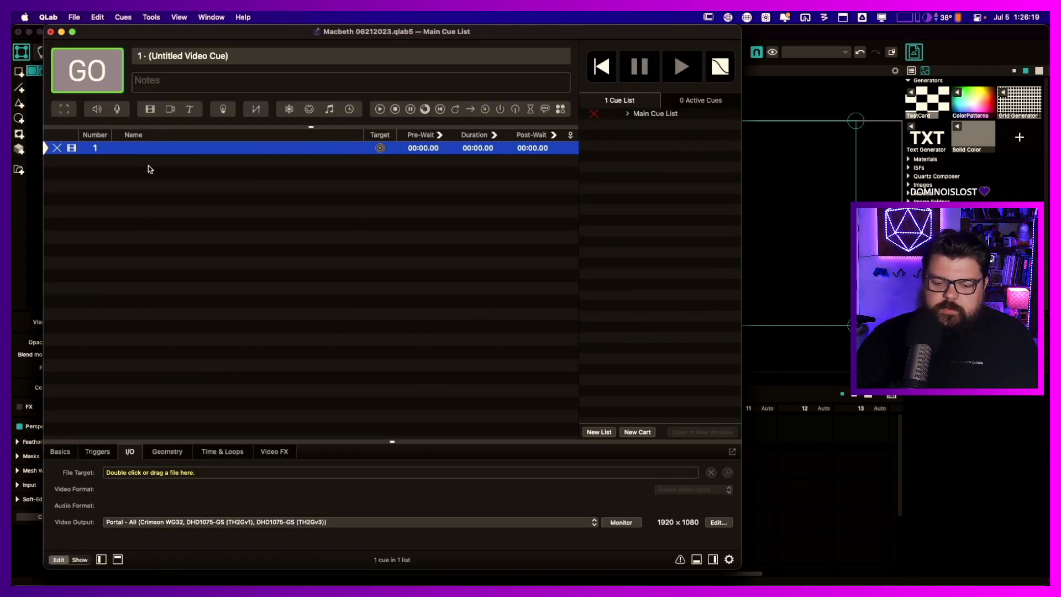
- Switch to Finder and browse Google Drive to the Scenic folder under DDM - Design, Productions, MSF, 2023 MSF
mouse_move(157, 583)
left_click(88, 556)
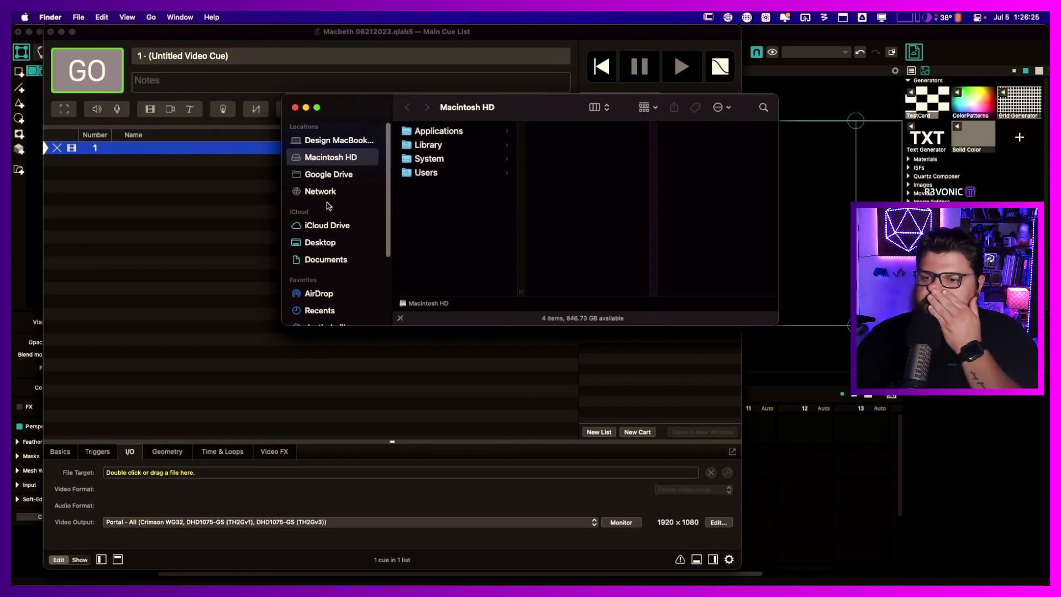
left_click(337, 176)
left_click(434, 147)
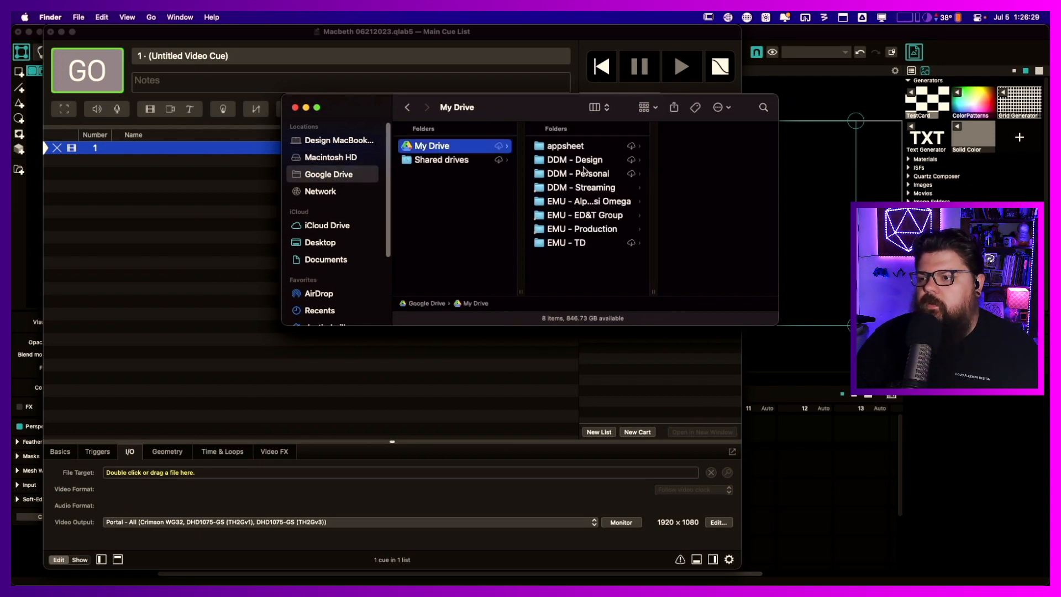
left_click(585, 162)
left_click(690, 188)
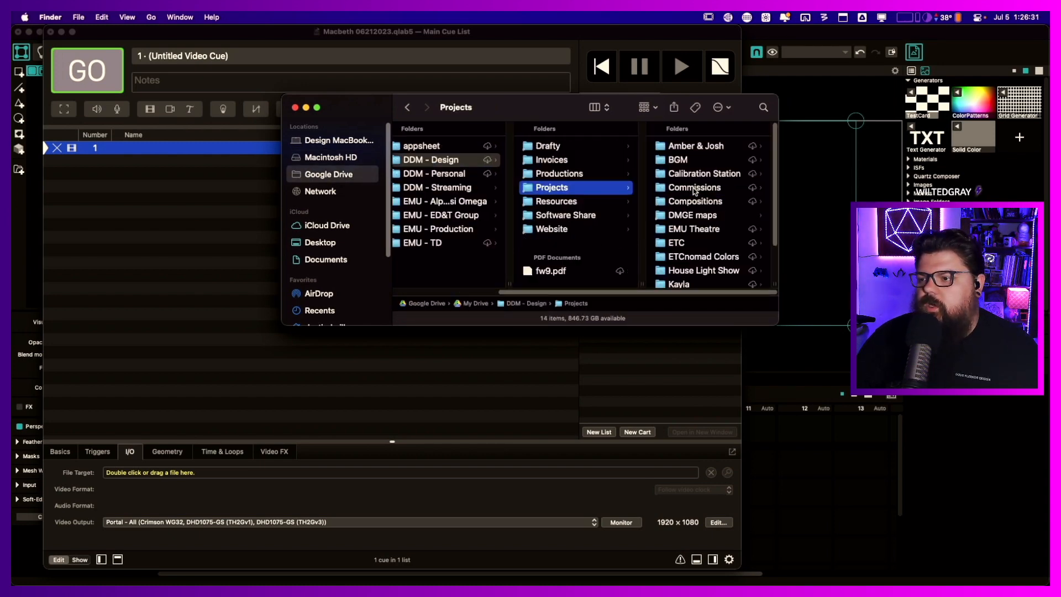
scroll(685, 238, "down", 1)
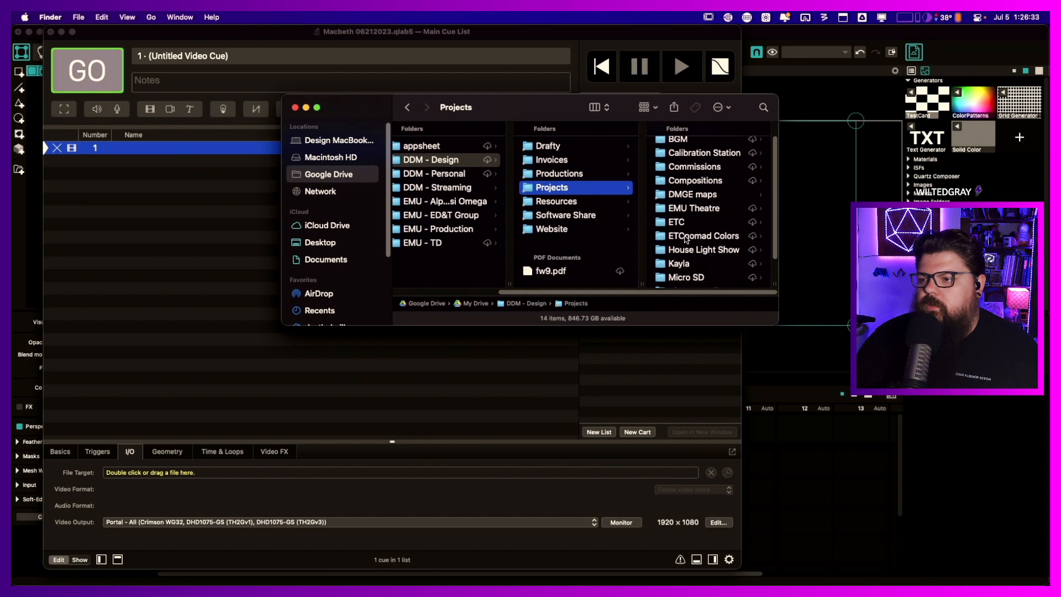
left_click(569, 173)
left_click(685, 203)
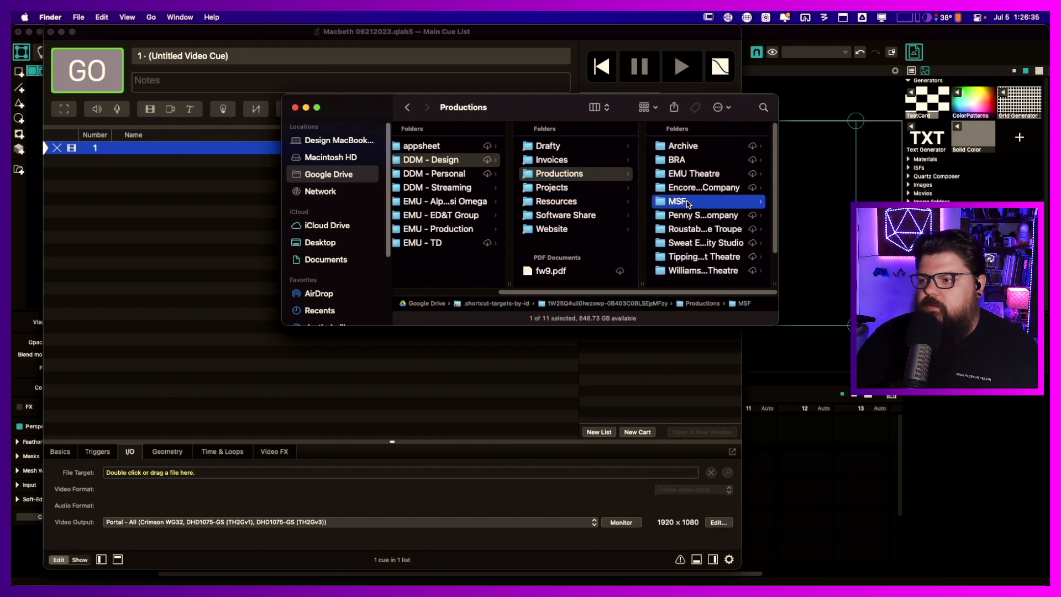
left_click(687, 147)
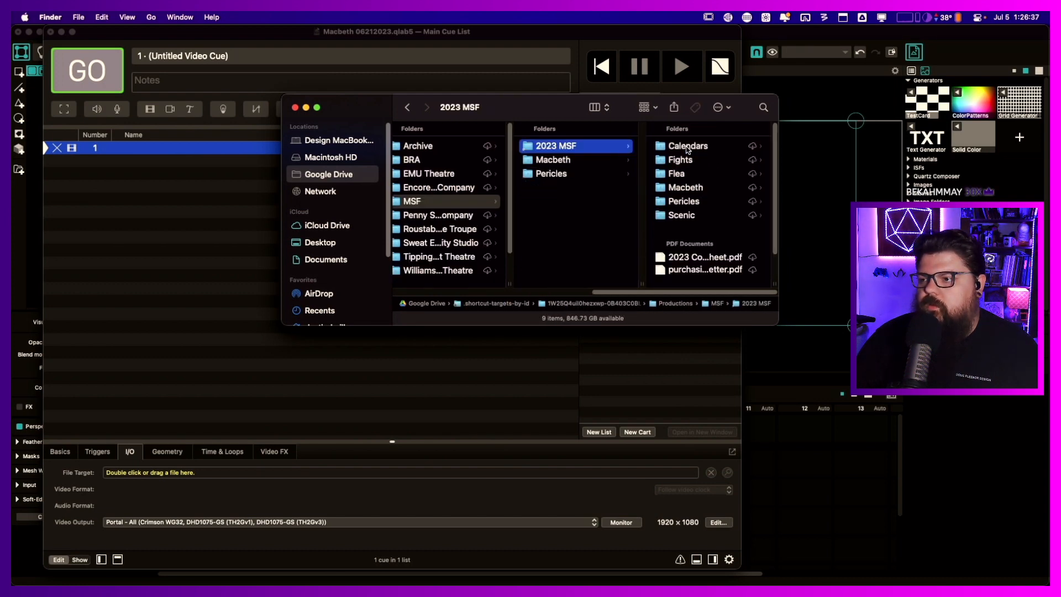
left_click(686, 215)
- Preview the images, PDF documents and Macbeth movies in the Scenic folder to find suitable media for the cue
left_click(694, 148)
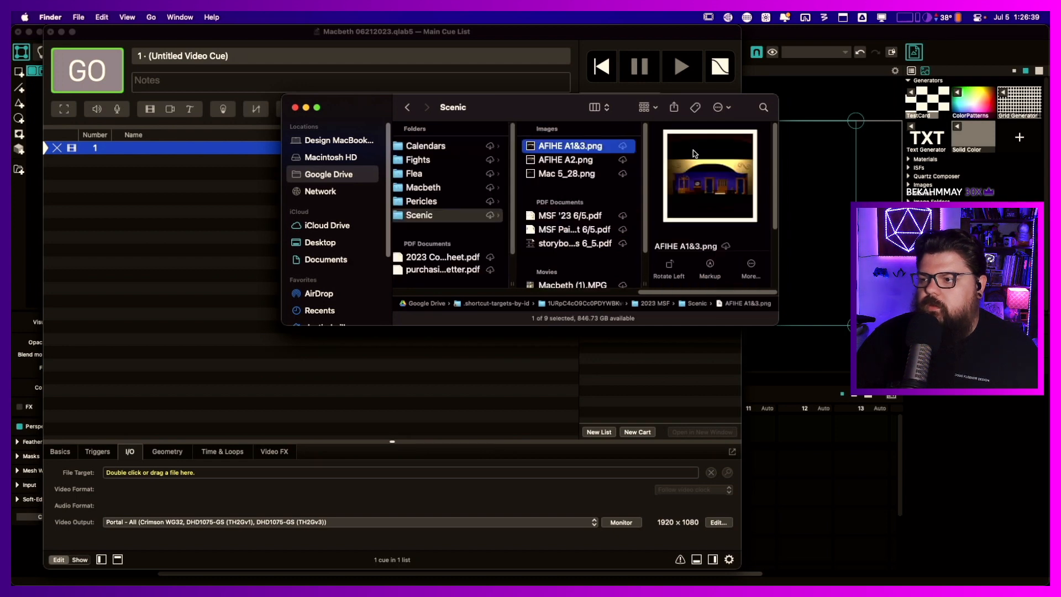
left_click(562, 161)
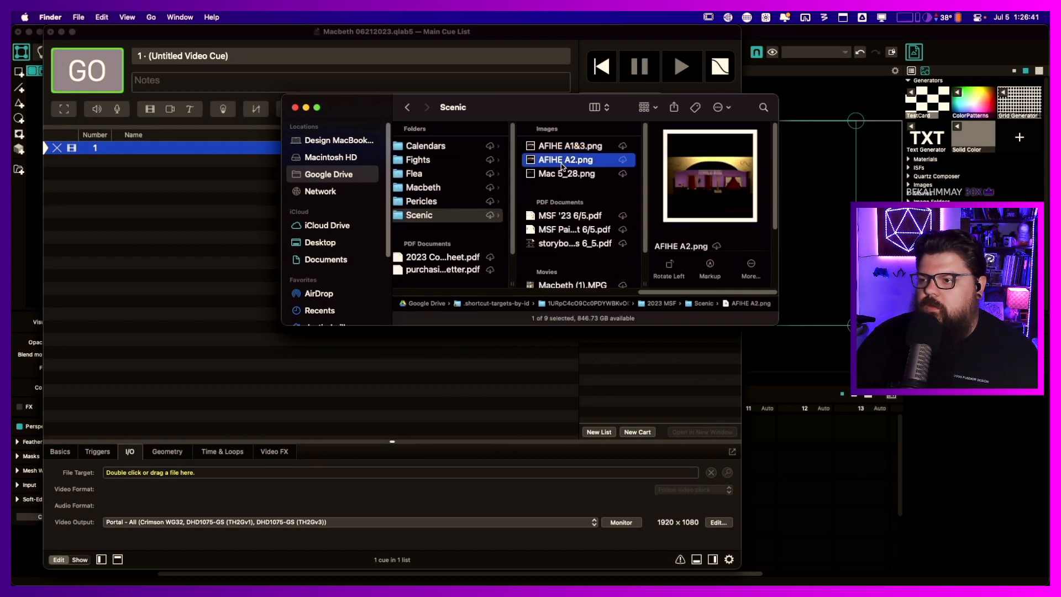
left_click(564, 174)
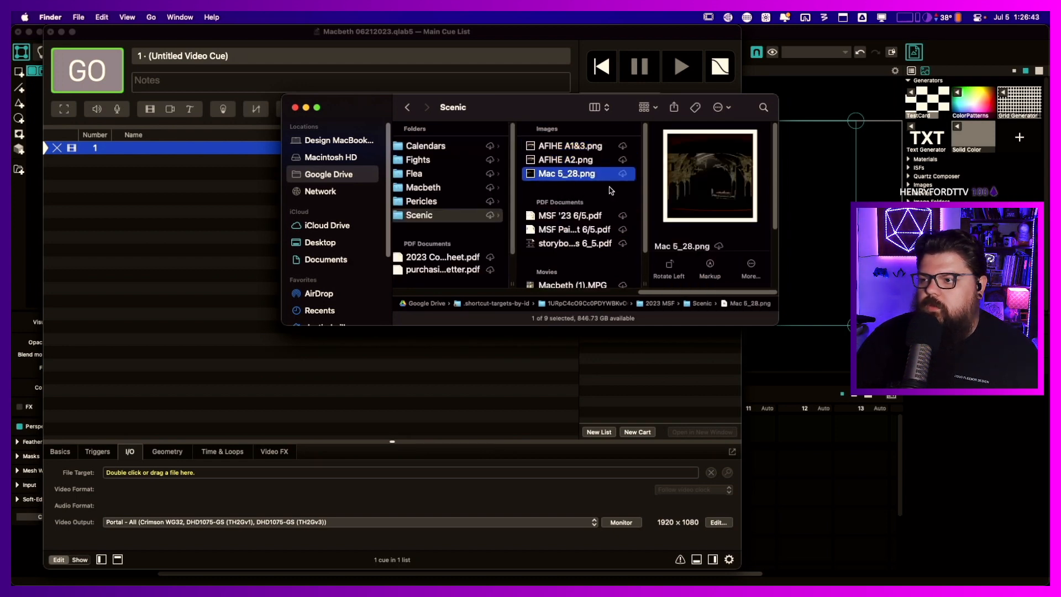
key("space")
key("space")
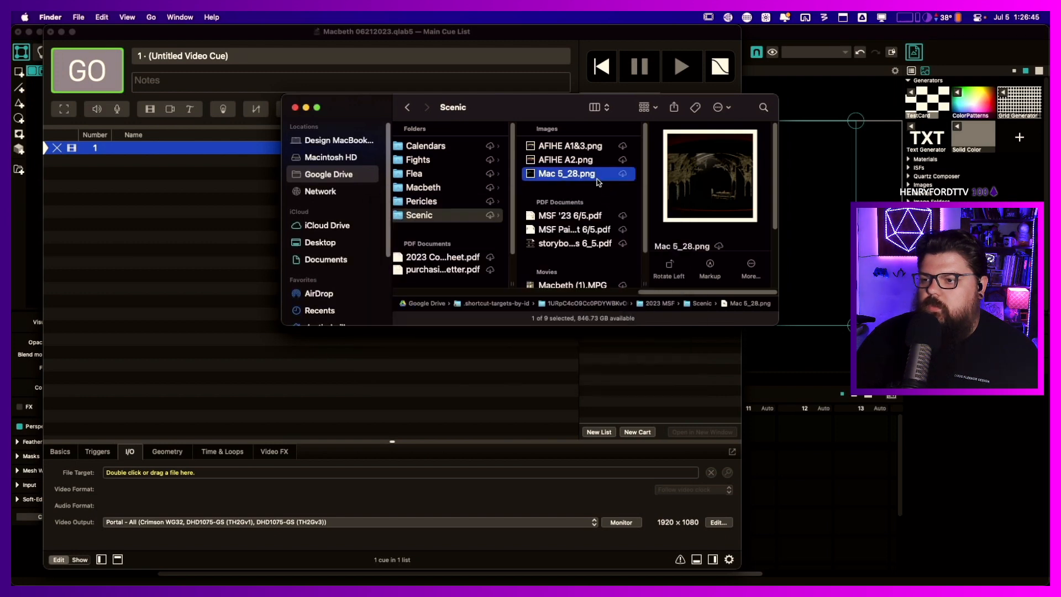
scroll(569, 235, "down", 2)
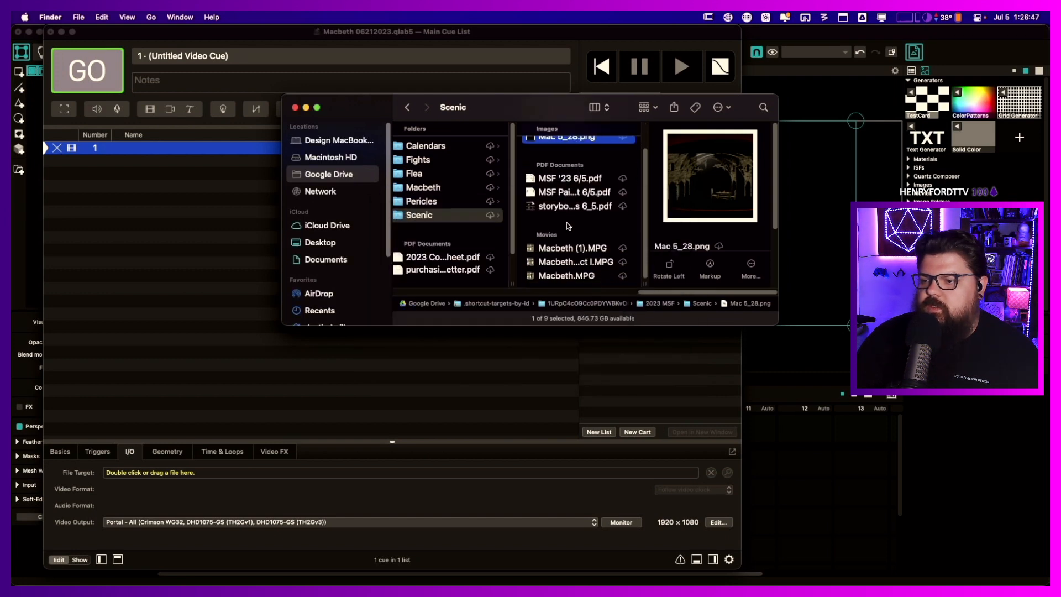
left_click(576, 266)
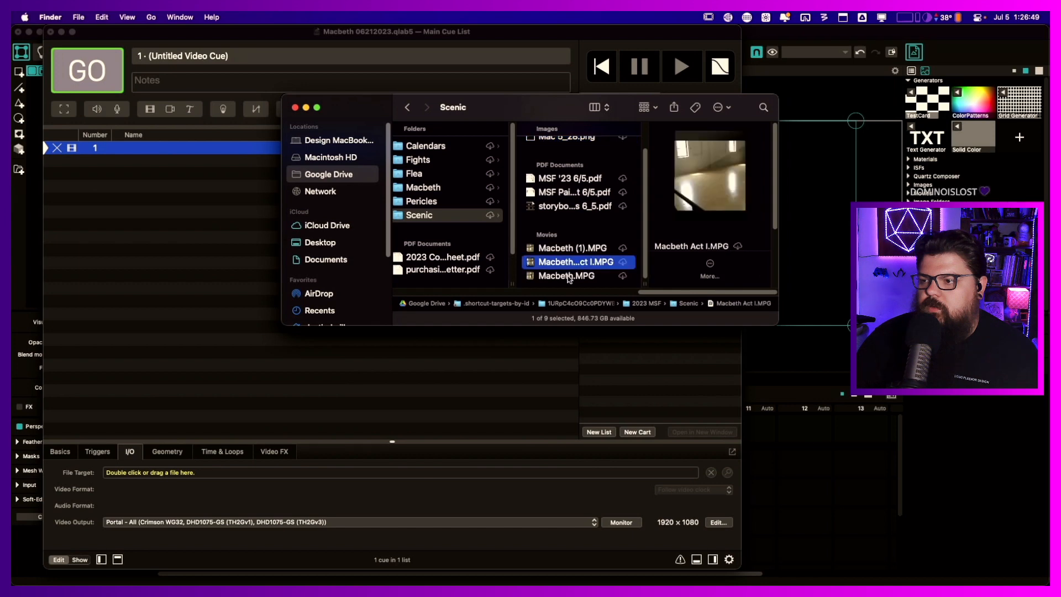
left_click(570, 280)
left_click(569, 248)
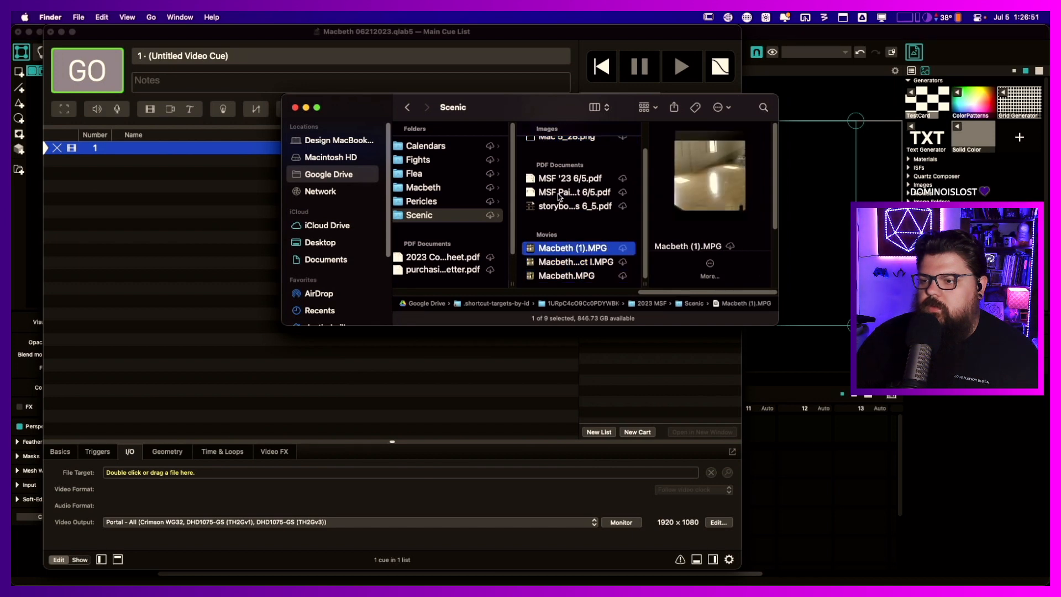
left_click(561, 194)
left_click(564, 179)
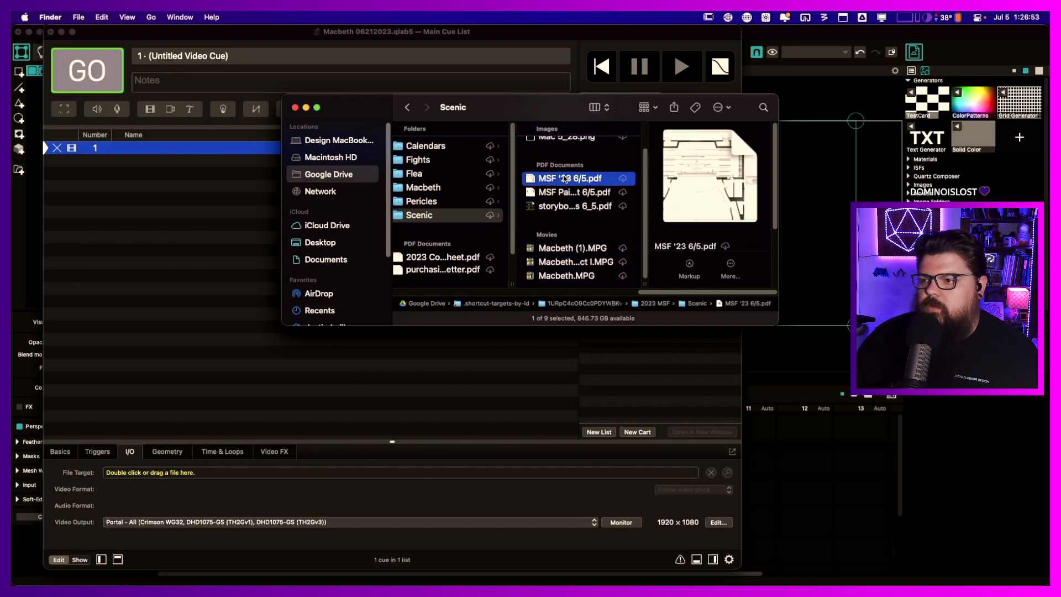
left_click(565, 193)
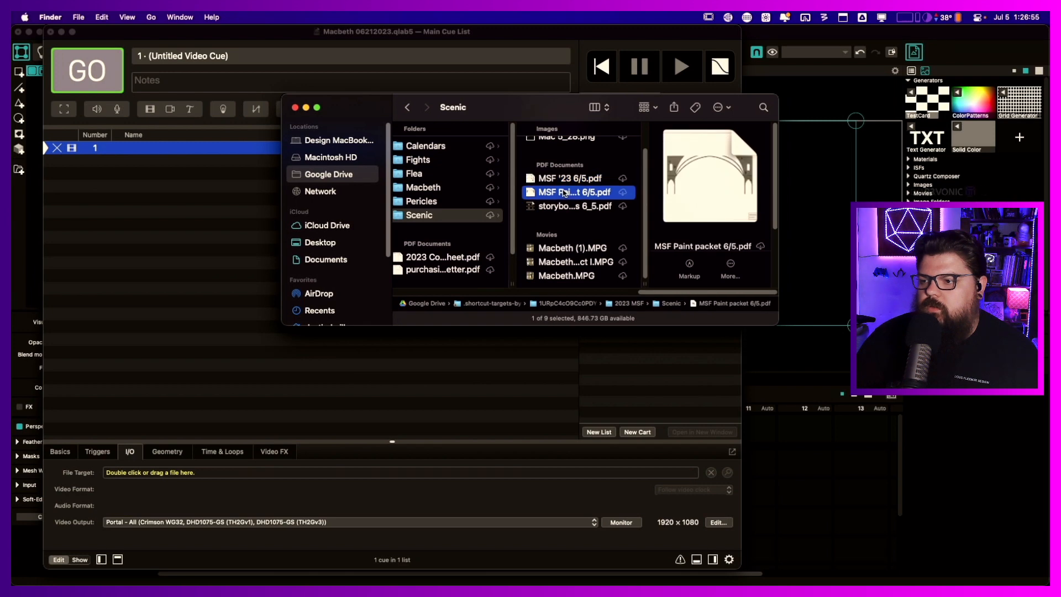
key("space")
key("space")
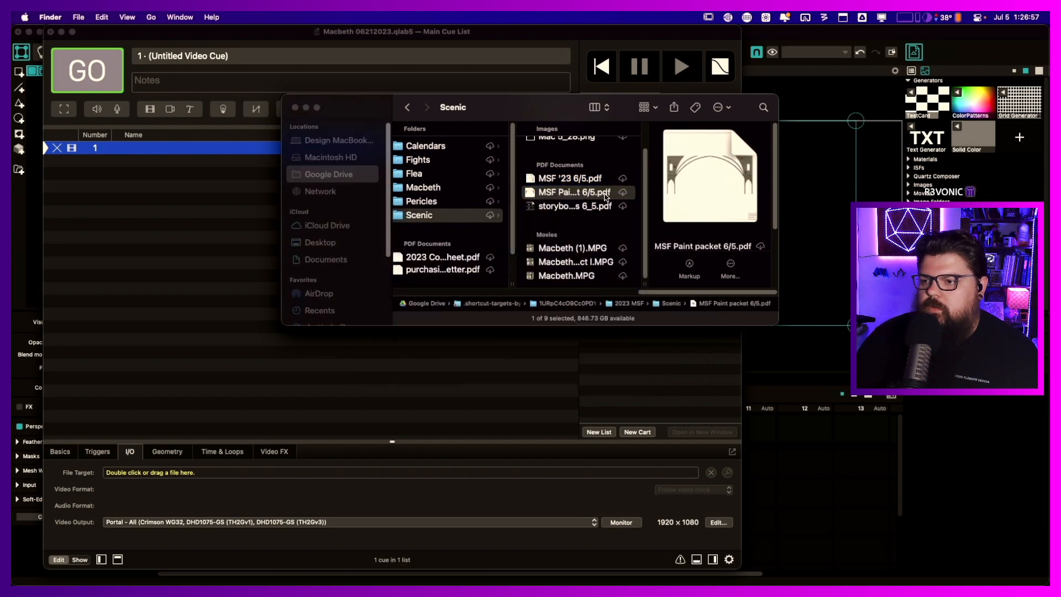
left_click(568, 182)
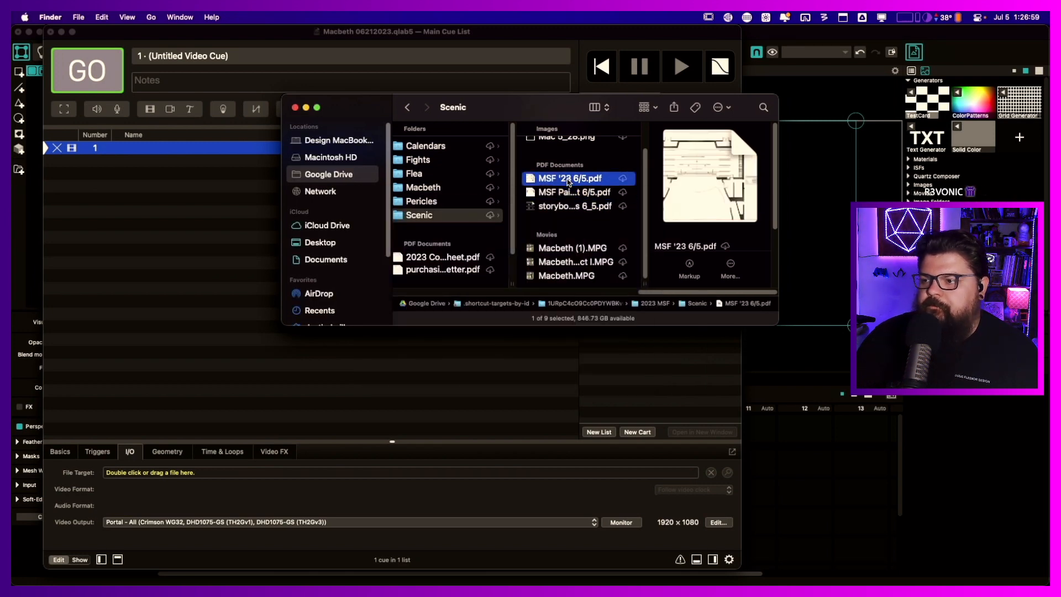
- Open Mac 5_28.png from the Scenic folder and add the image to the QLab cue list as a video cue
scroll(569, 182, "up", 3)
left_click(568, 175)
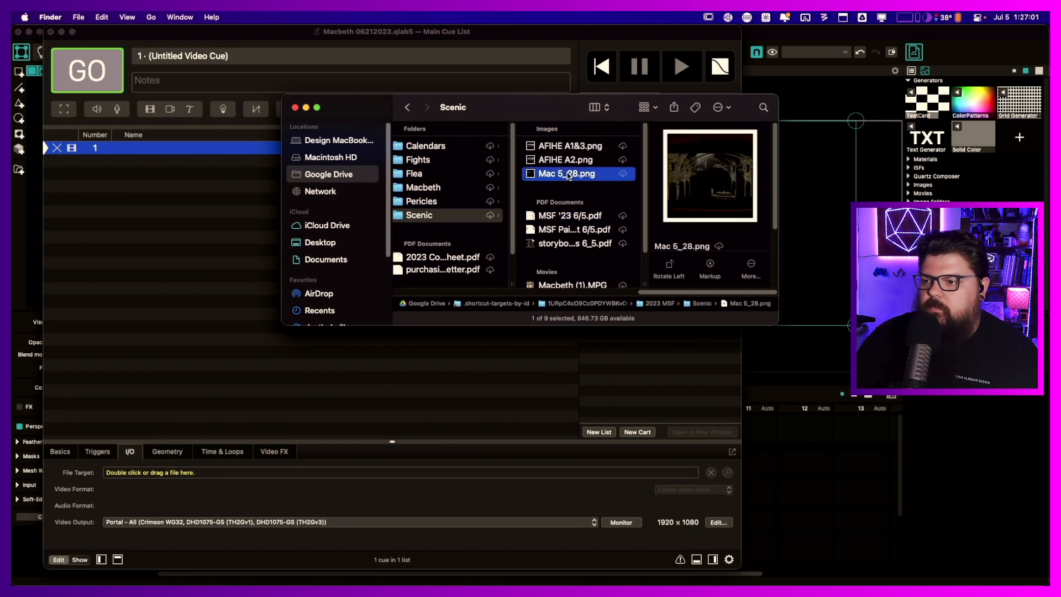
double_click(568, 174)
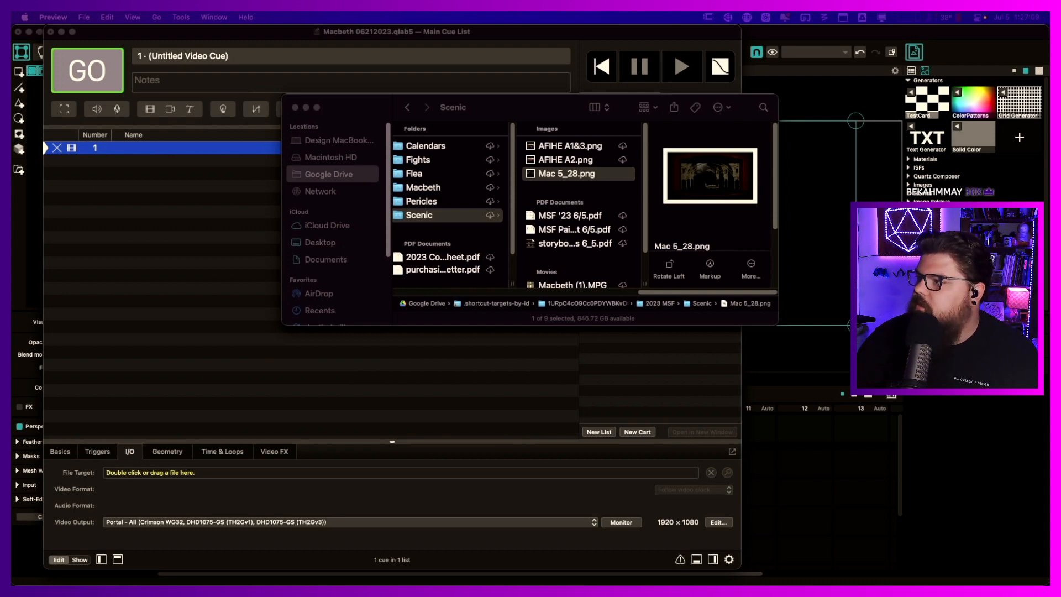
left_click_drag(564, 174, 154, 167)
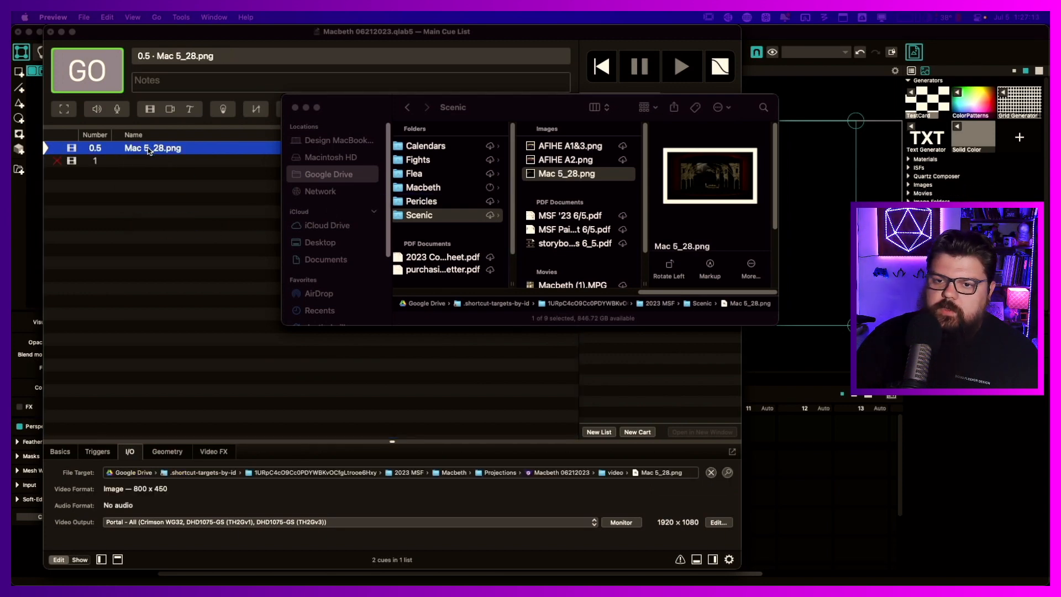
- Delete the untitled video cue numbered 1 from the QLab cue list
left_click(121, 164)
left_click(121, 164)
key("BackSpace")
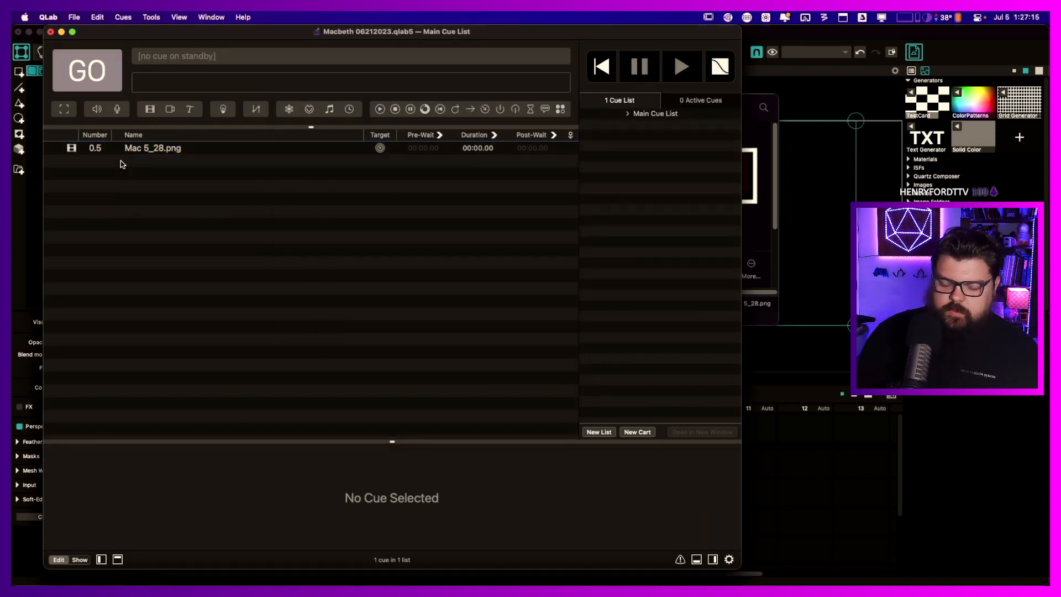
- Turn off auto-numbering of new cues in the general workspace settings and close the settings
key("super+comma")
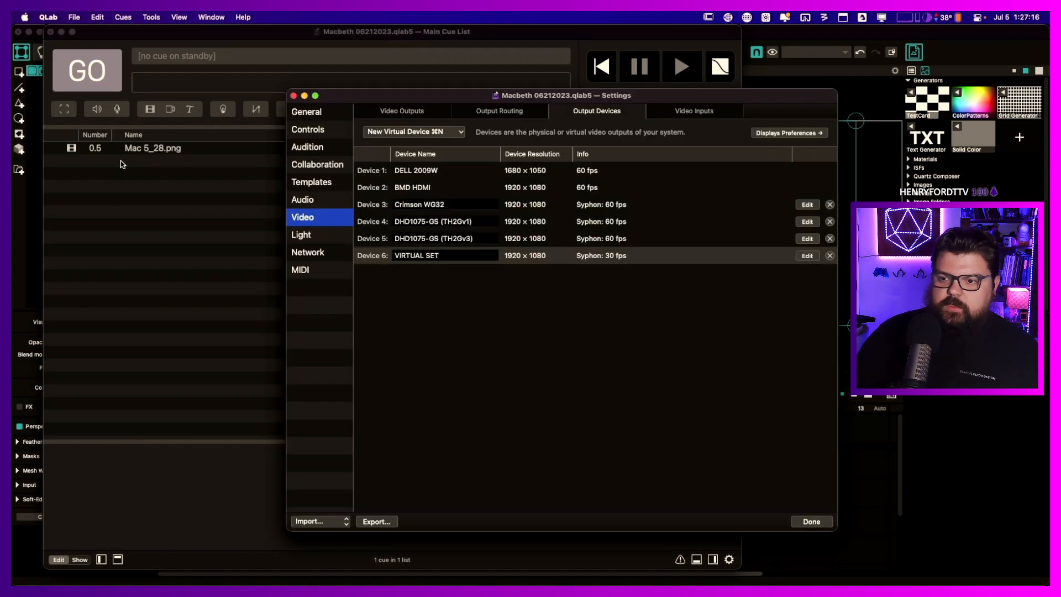
left_click(308, 114)
left_click(366, 273)
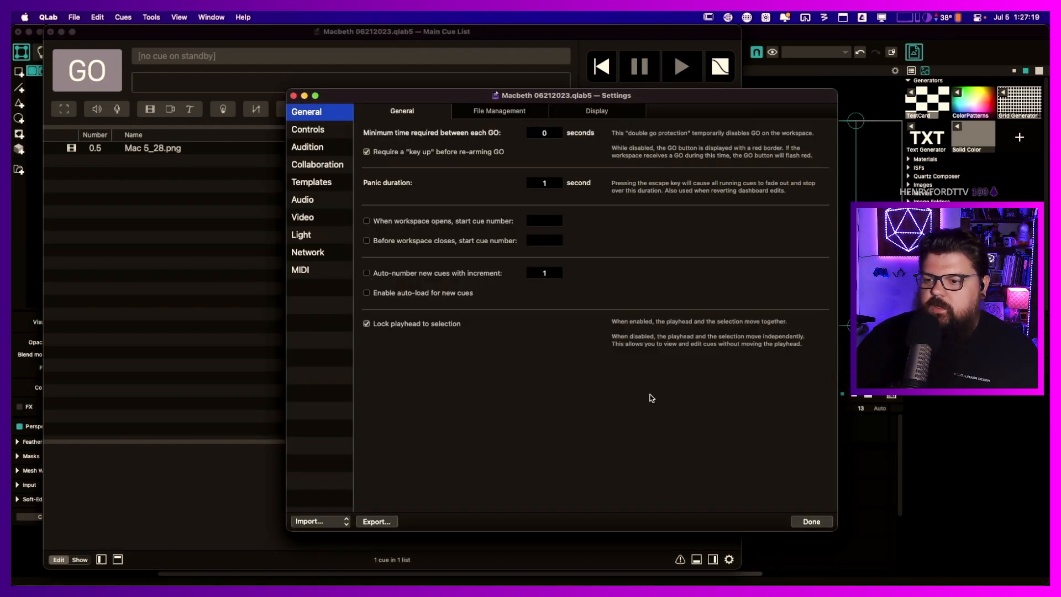
left_click(817, 521)
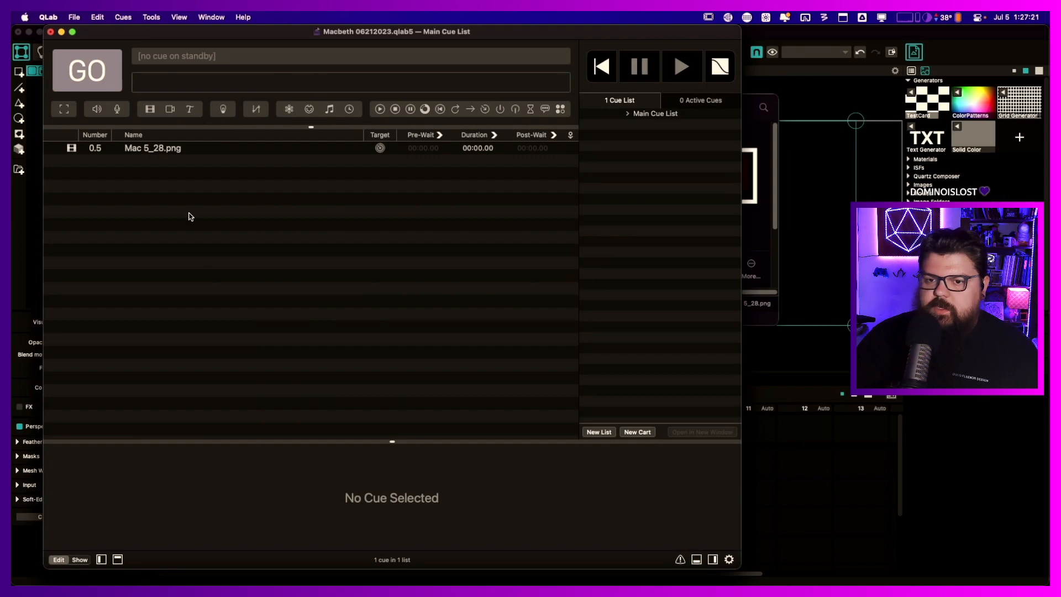
- Set the Mac 5_28.png cue's video output to the Virtual Set stage
left_click(160, 149)
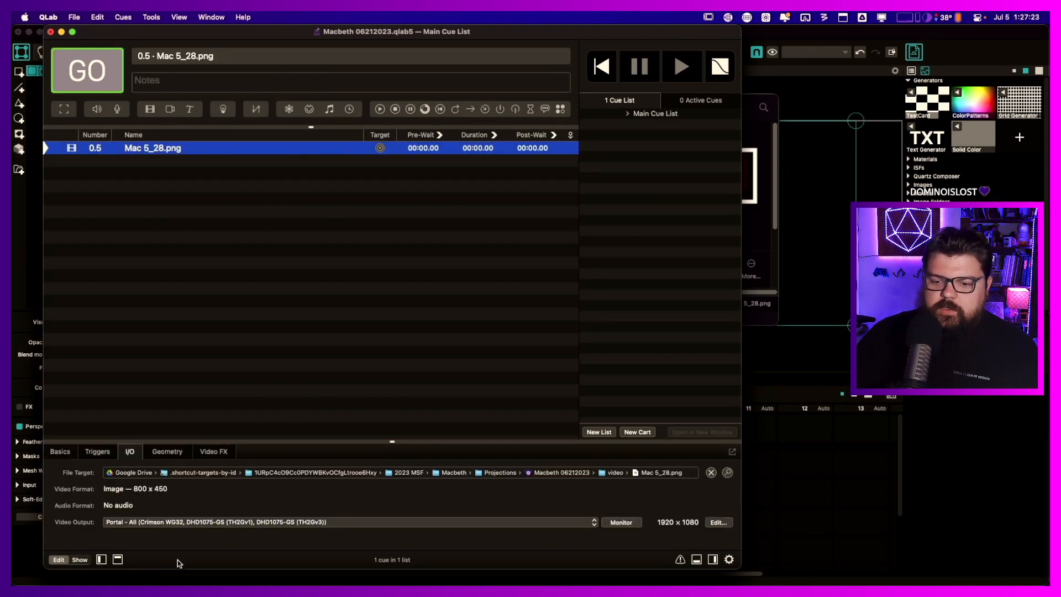
left_click(168, 519)
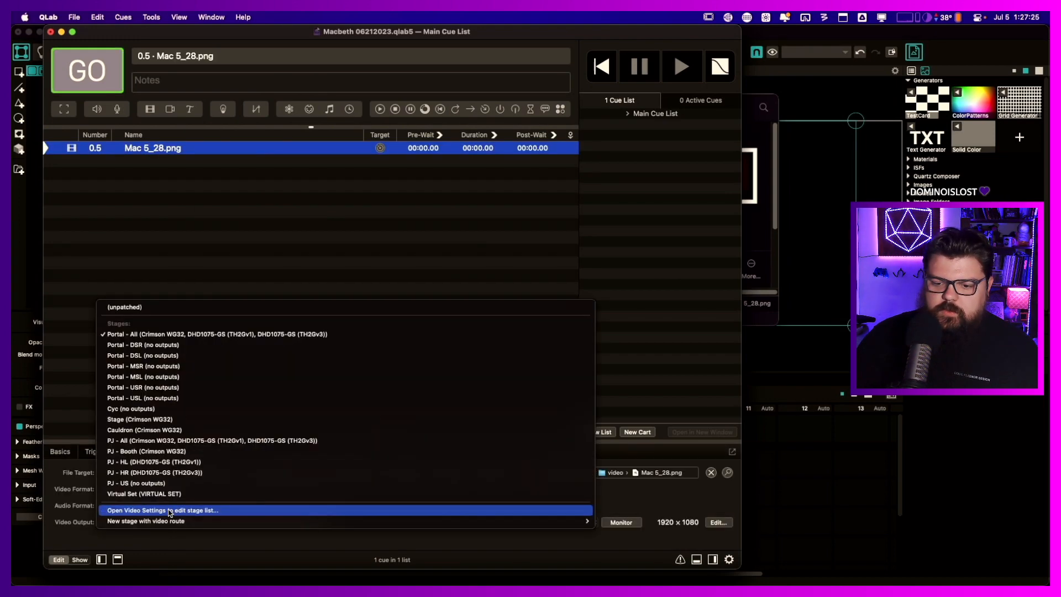
left_click(169, 498)
- Switch the Mac 5_28.png cue's geometry to Custom mode and scale the image up to about 2.943
left_click(172, 452)
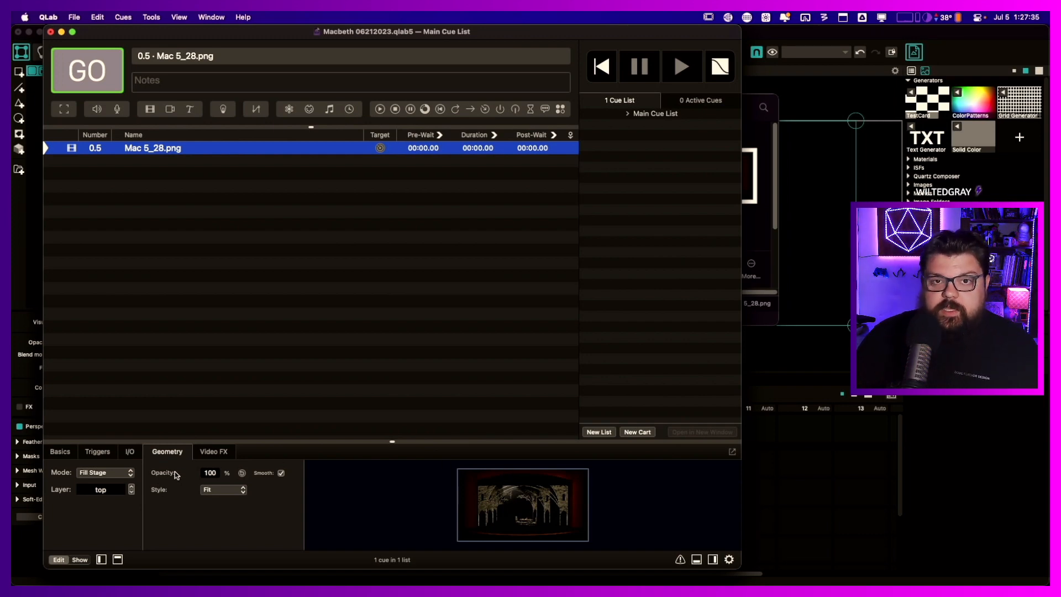
left_click(122, 473)
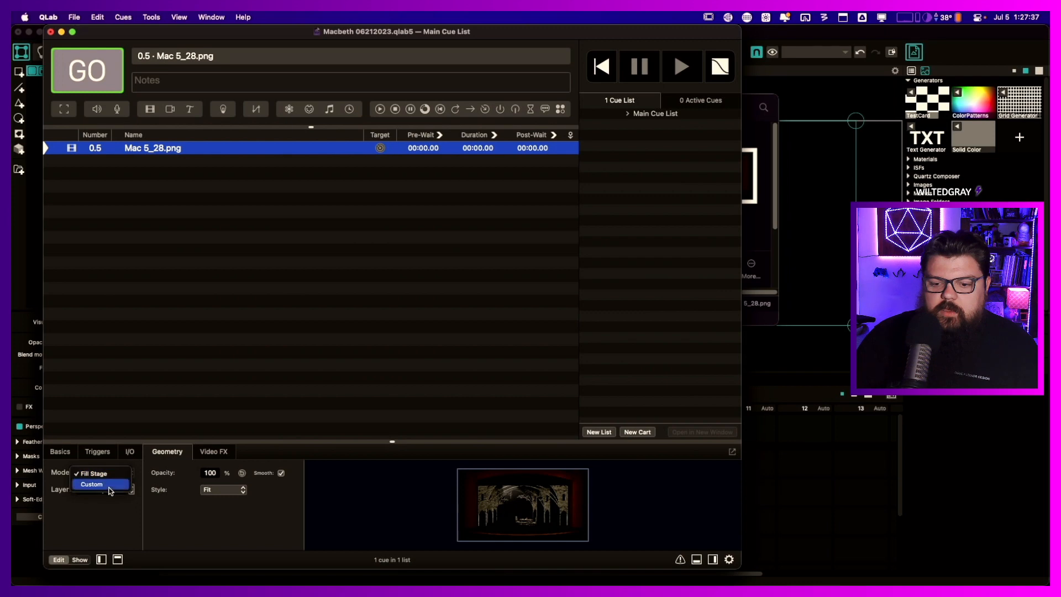
left_click(109, 489)
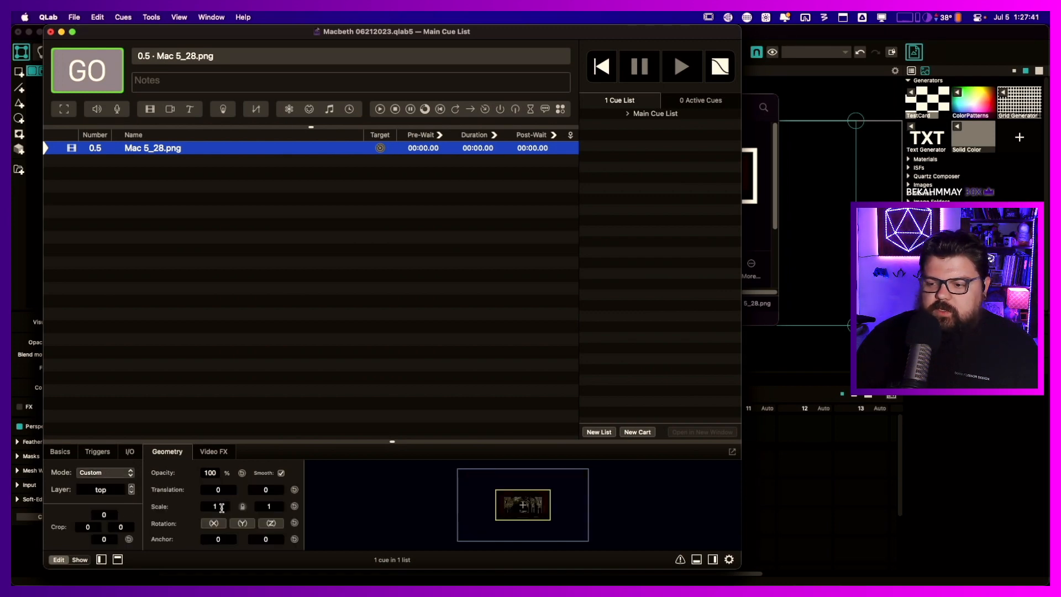
left_click_drag(221, 507, 222, 400)
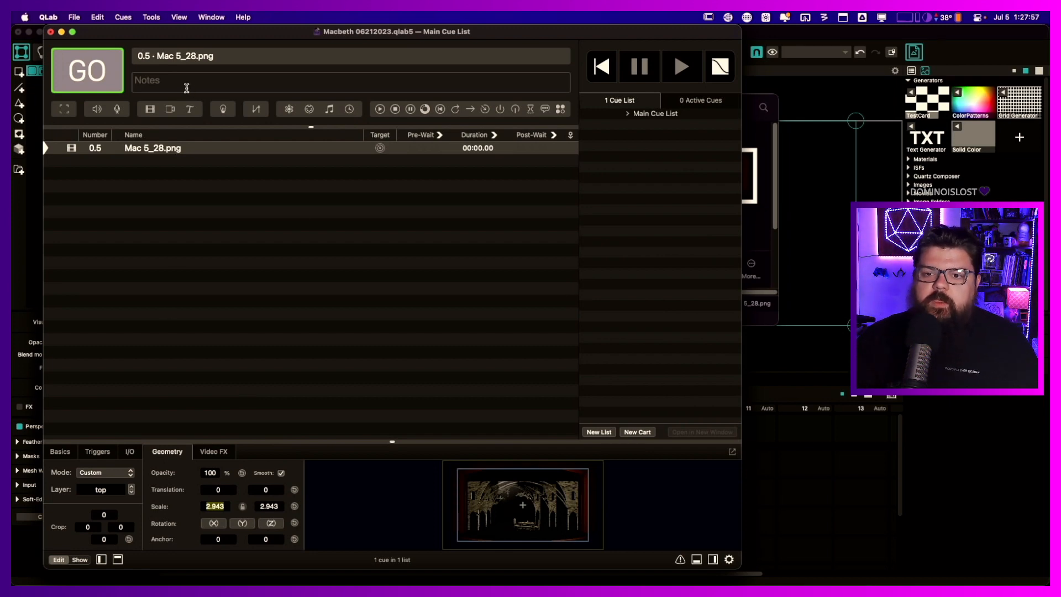
- Check the Mac 5_28.png cue's video output assignment and run the cue
left_click(131, 452)
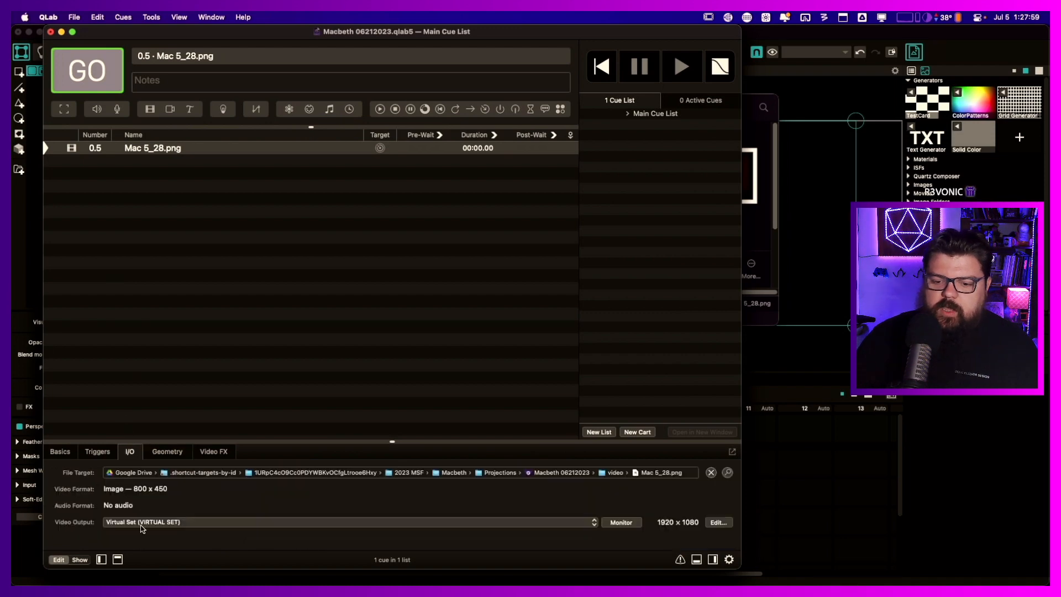
left_click(156, 451)
left_click(115, 90)
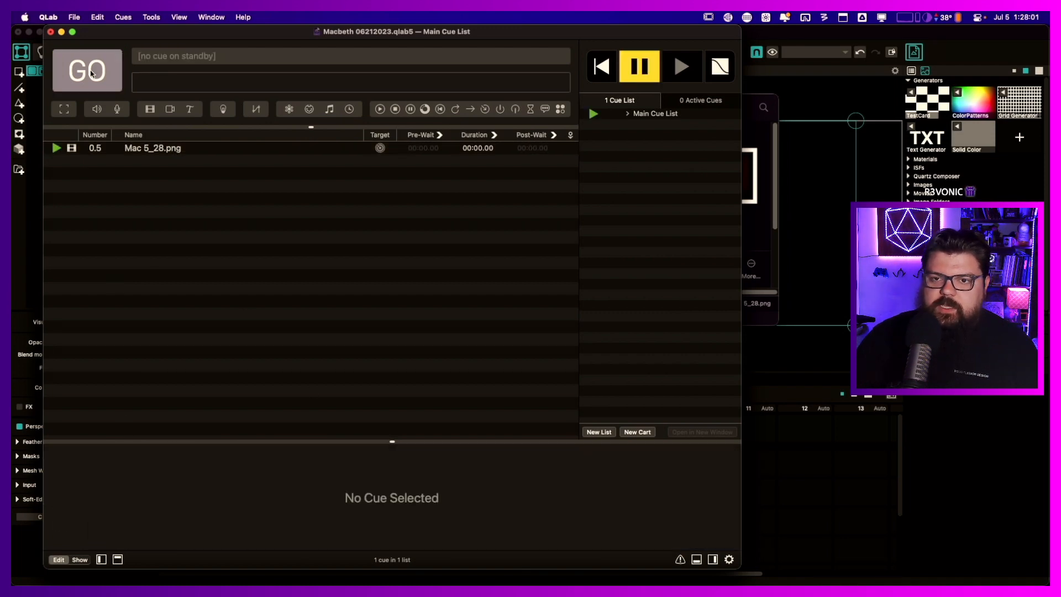
- Switch to MadMapper and rename the HL quad surface as Virtual Set
left_click(854, 29)
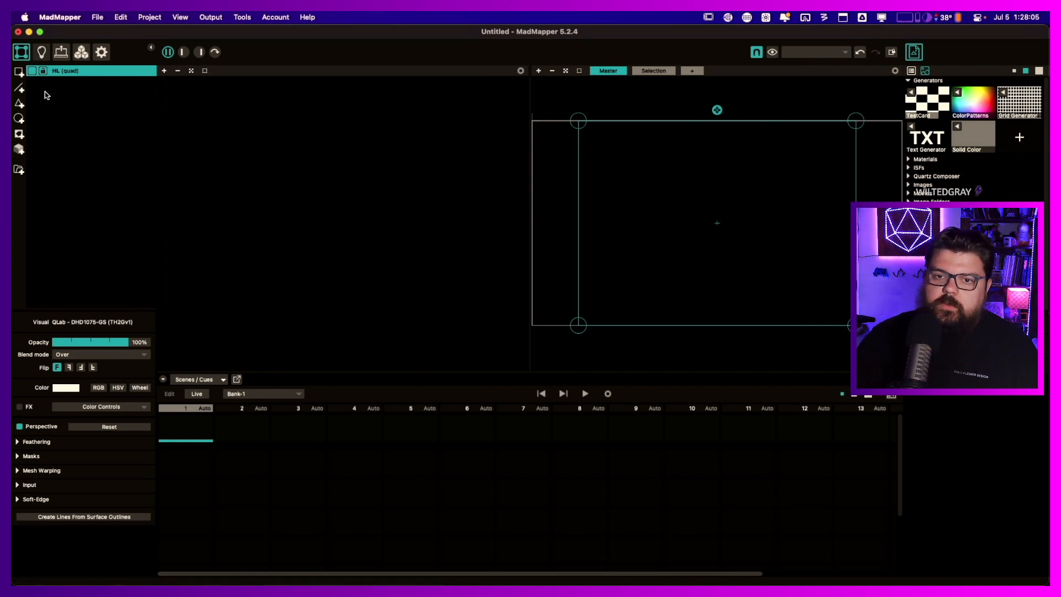
double_click(62, 74)
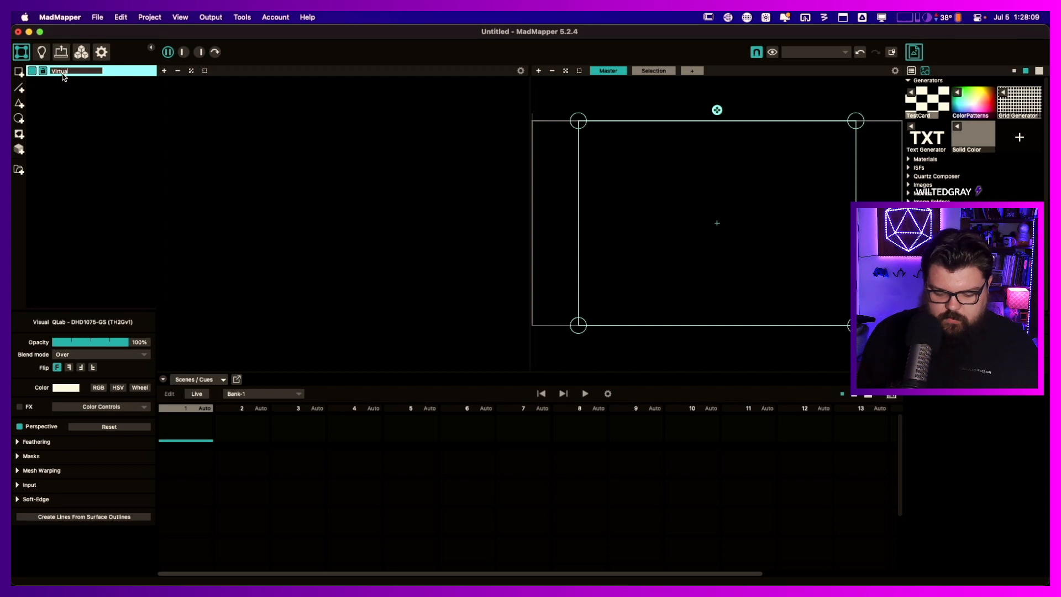
type("Virtual Set")
key("Return")
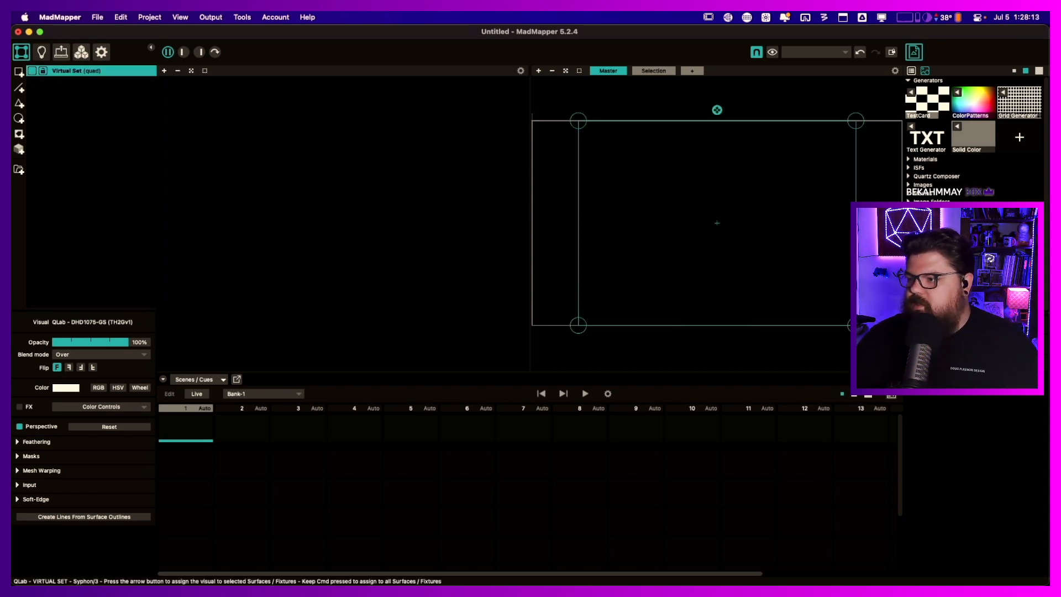
- Assign the QLab - VIRTUAL SET Syphon source to the Virtual Set surface and review its feathering and input settings
left_click(911, 232)
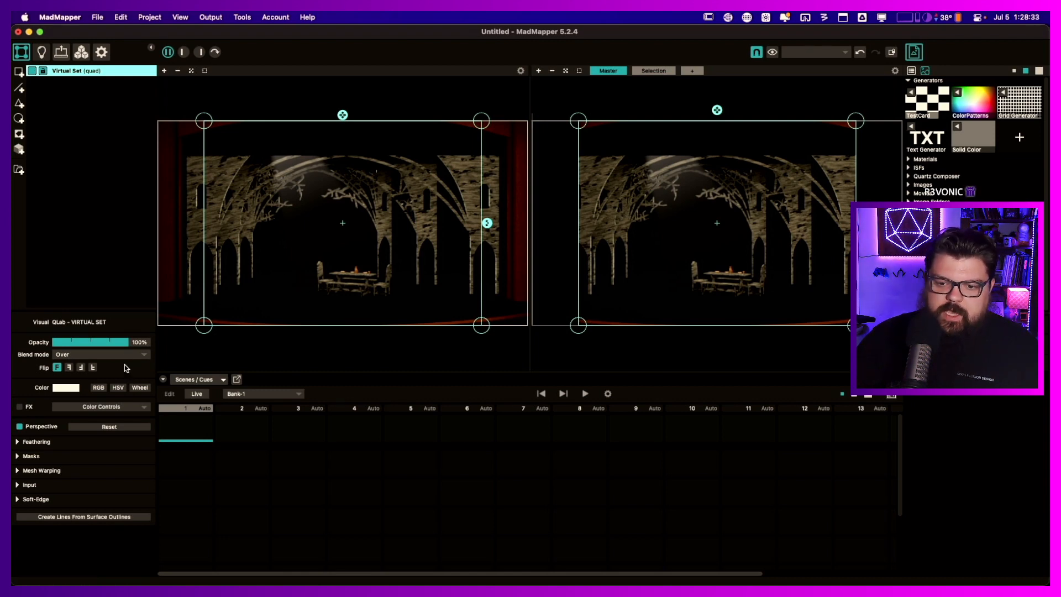
left_click(18, 442)
left_click(17, 442)
left_click(17, 487)
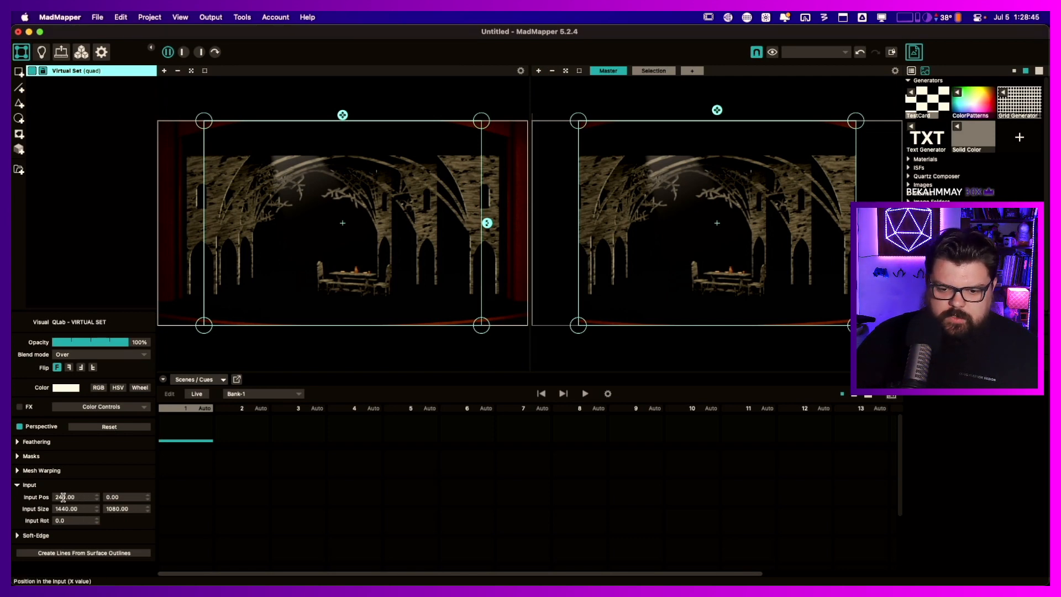
left_click(18, 486)
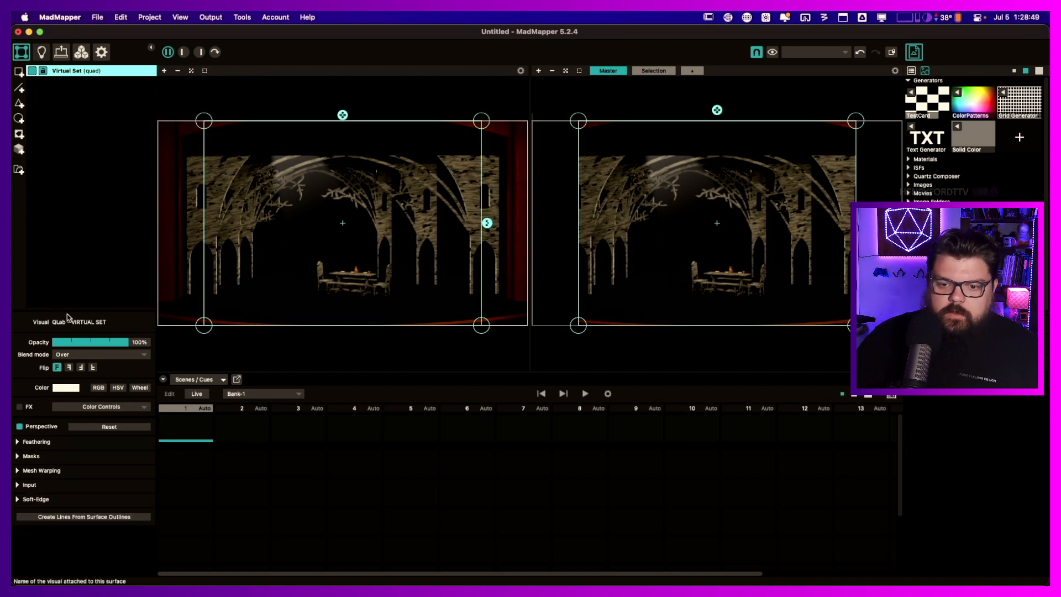
right_click(97, 72)
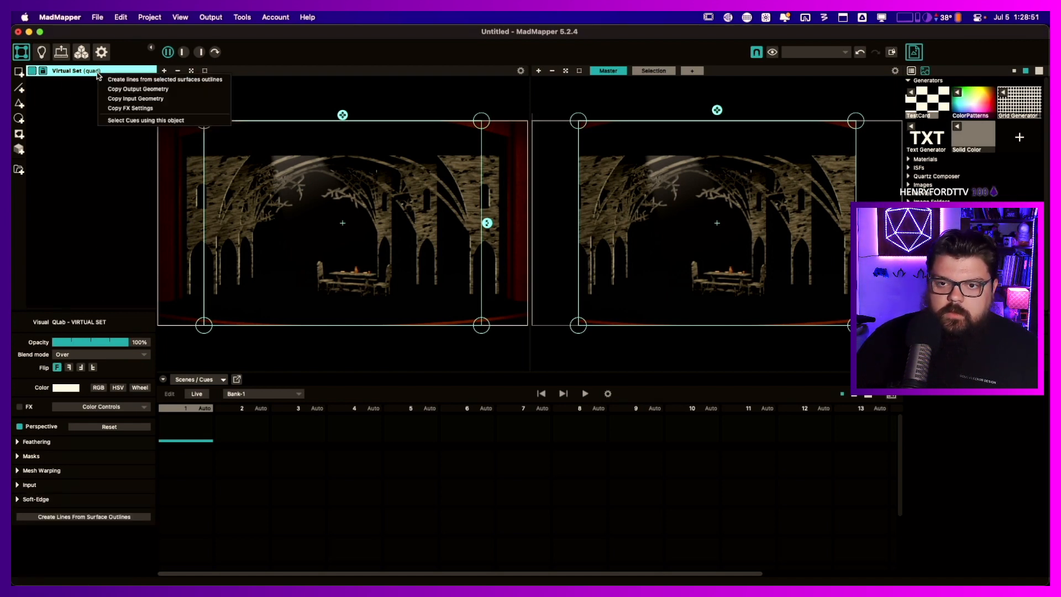
left_click(78, 84)
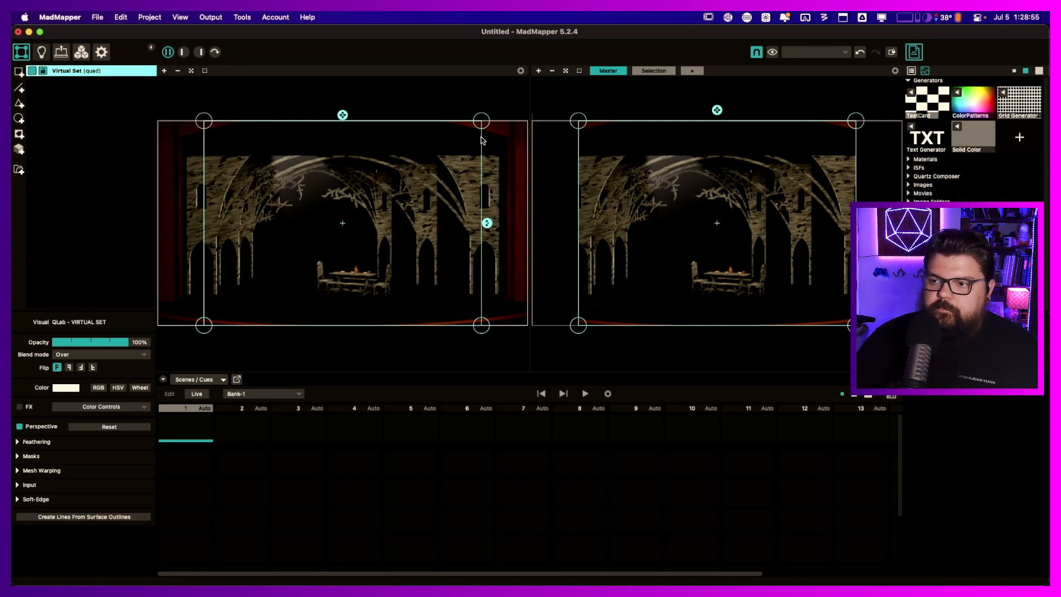
- Stretch the Virtual Set surface's input and output corners to fill the whole frame, and look over the projector outputs
left_click_drag(483, 129, 531, 130)
left_click_drag(205, 123, 160, 121)
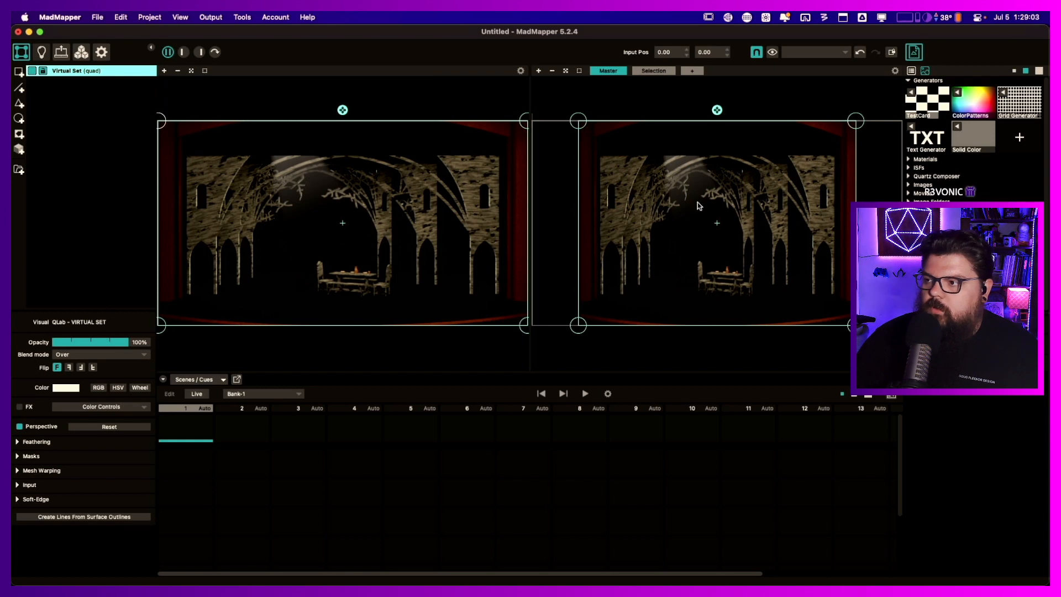
left_click_drag(583, 122, 541, 122)
left_click_drag(578, 325, 531, 325)
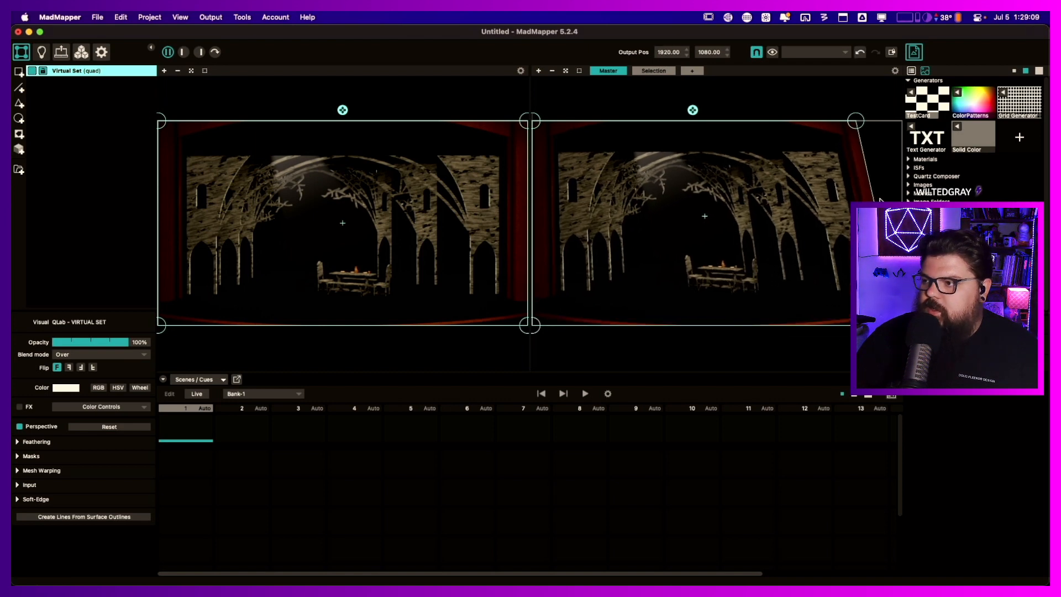
left_click_drag(856, 120, 899, 120)
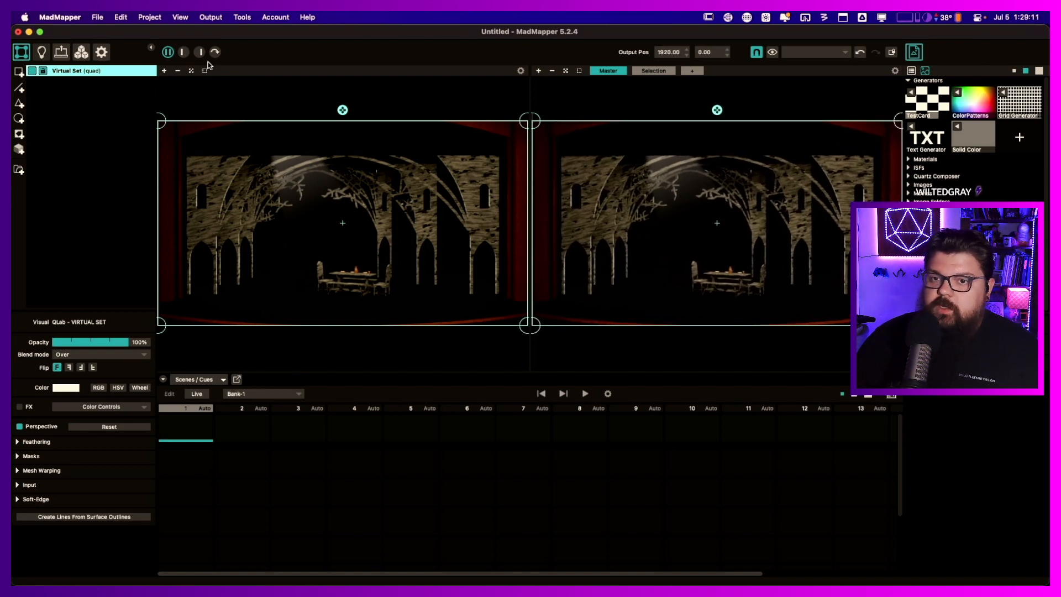
left_click(61, 53)
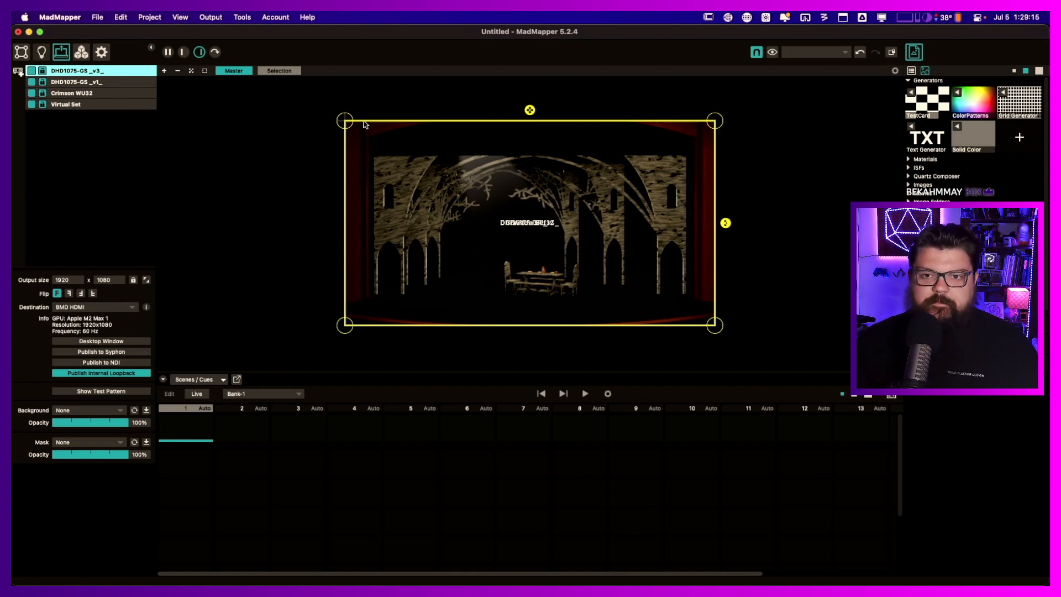
left_click(20, 53)
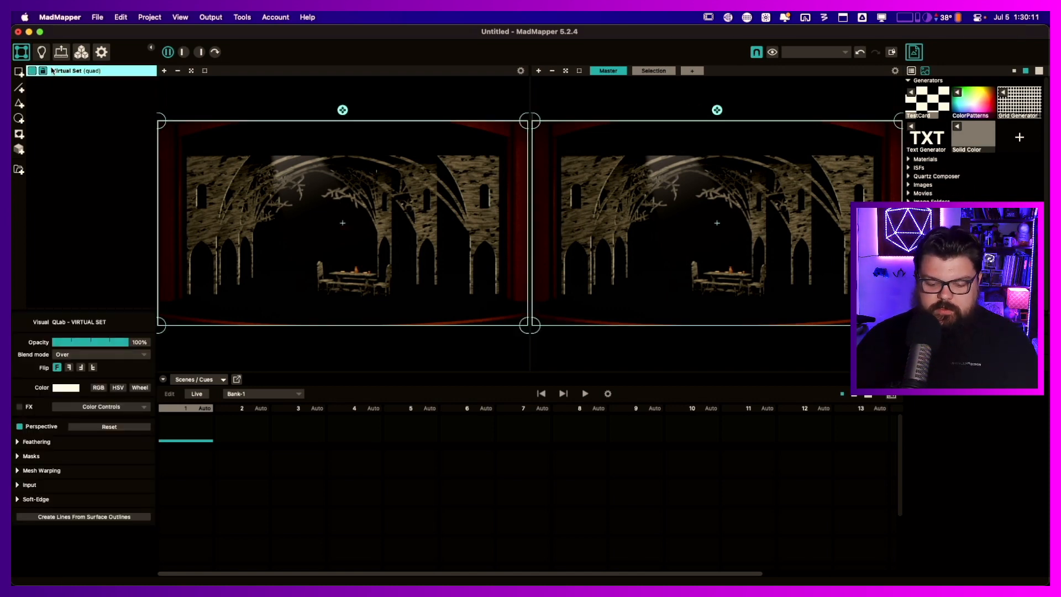
- Duplicate the Virtual Set surface, rename the copy Booth and assign it the QLab - Crimson WG32 source
key("super+d")
double_click(81, 71)
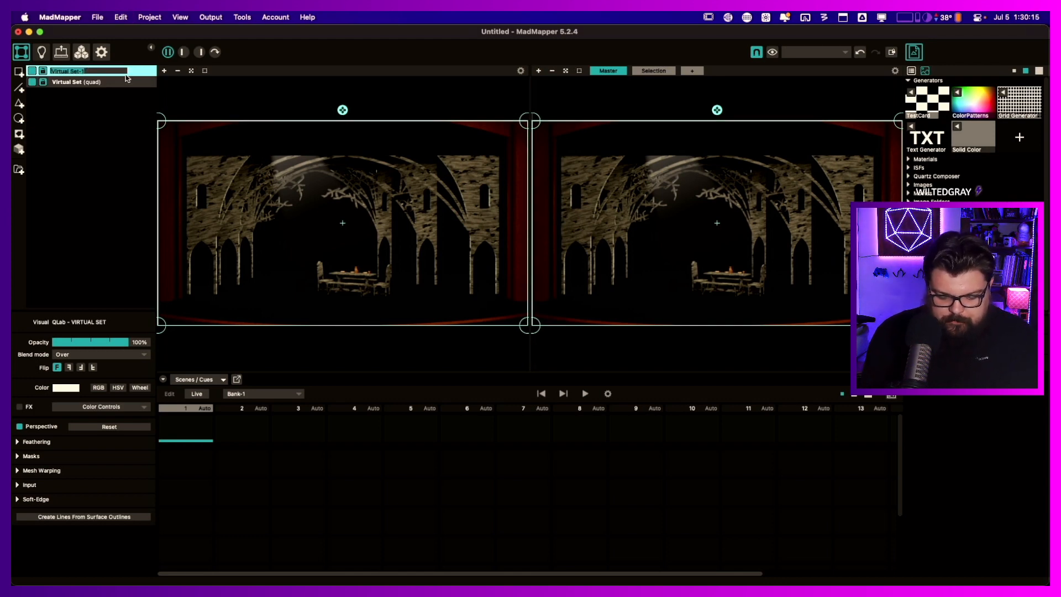
type("Booth")
key("Return")
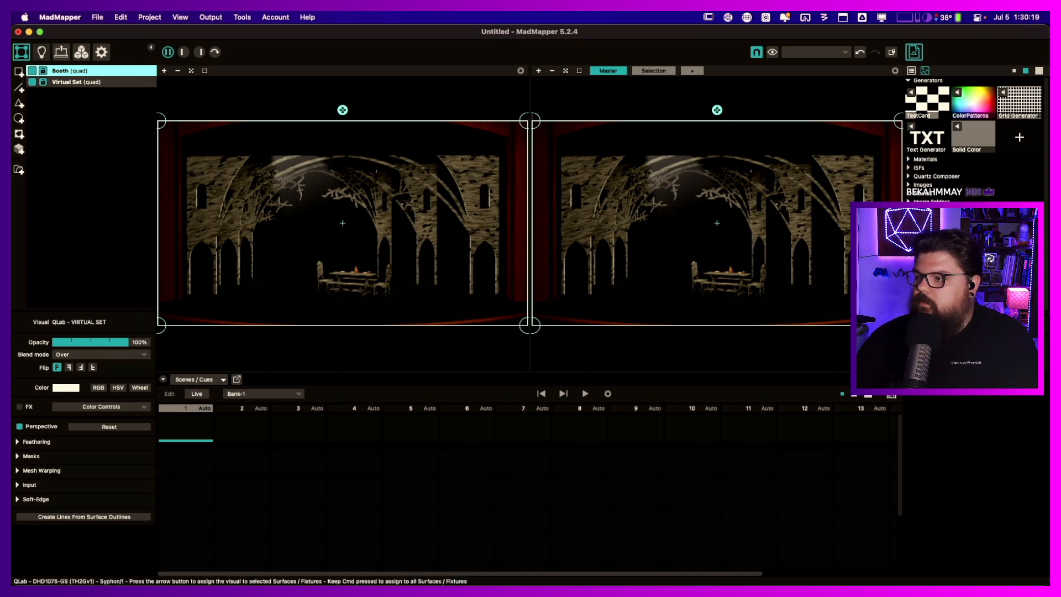
left_click(911, 237)
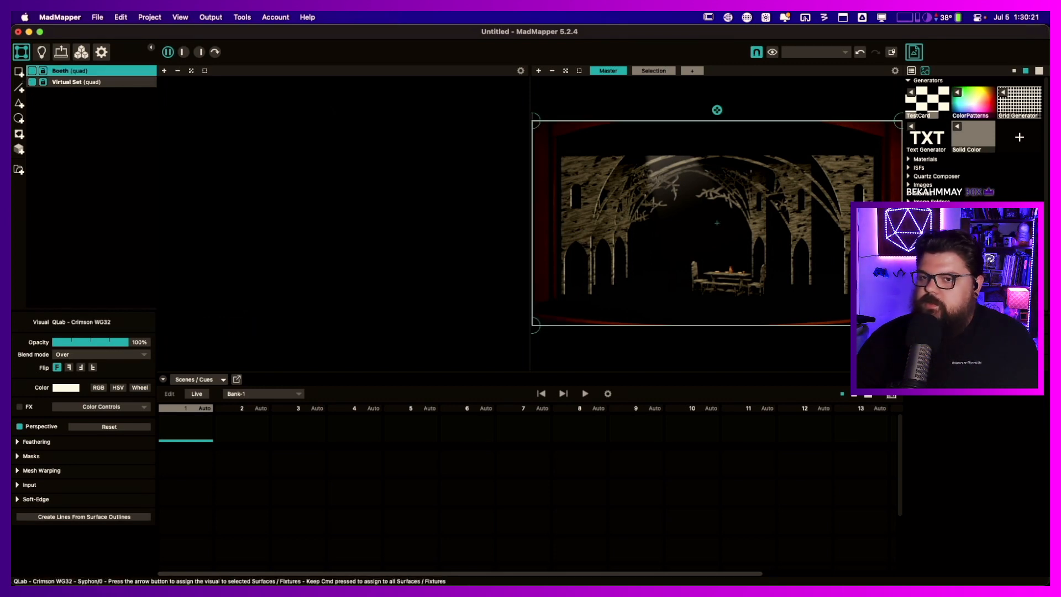
- Duplicate the Virtual Set surface again and rename the copy HL
left_click(86, 80)
key("super+d")
double_click(85, 71)
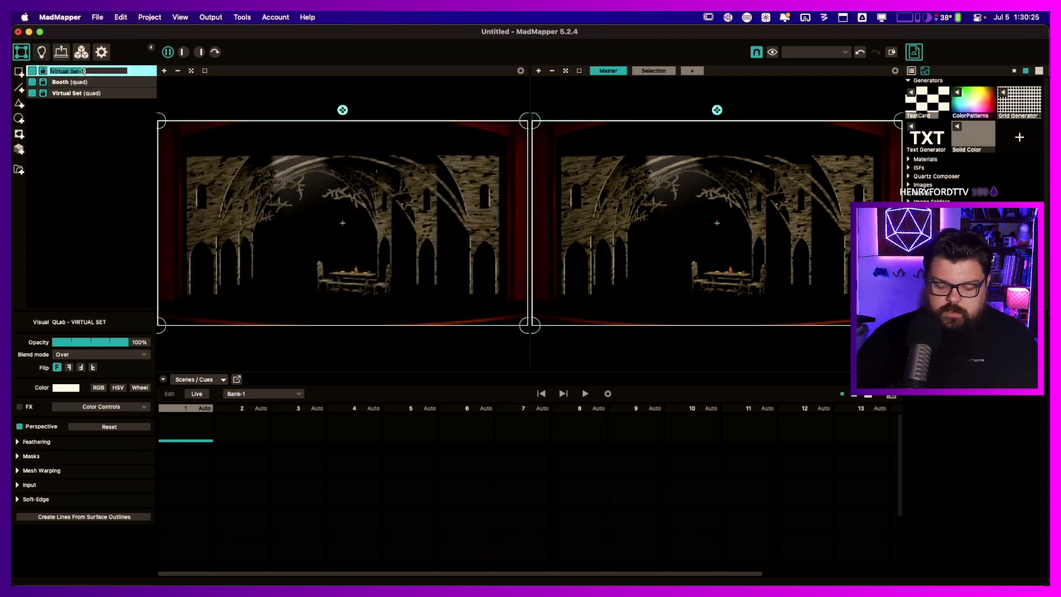
type("HL")
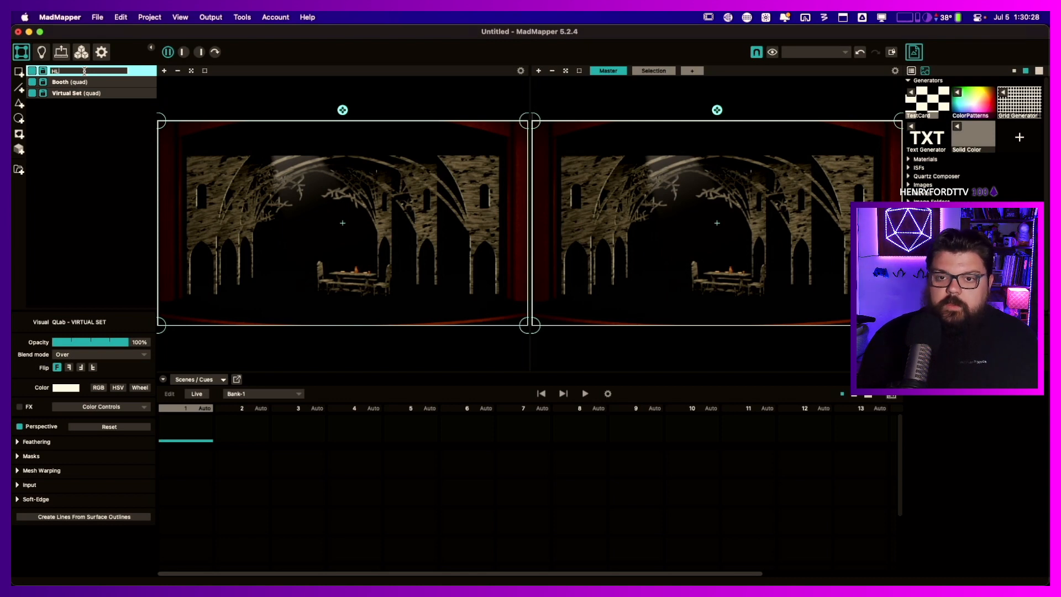
key("Return")
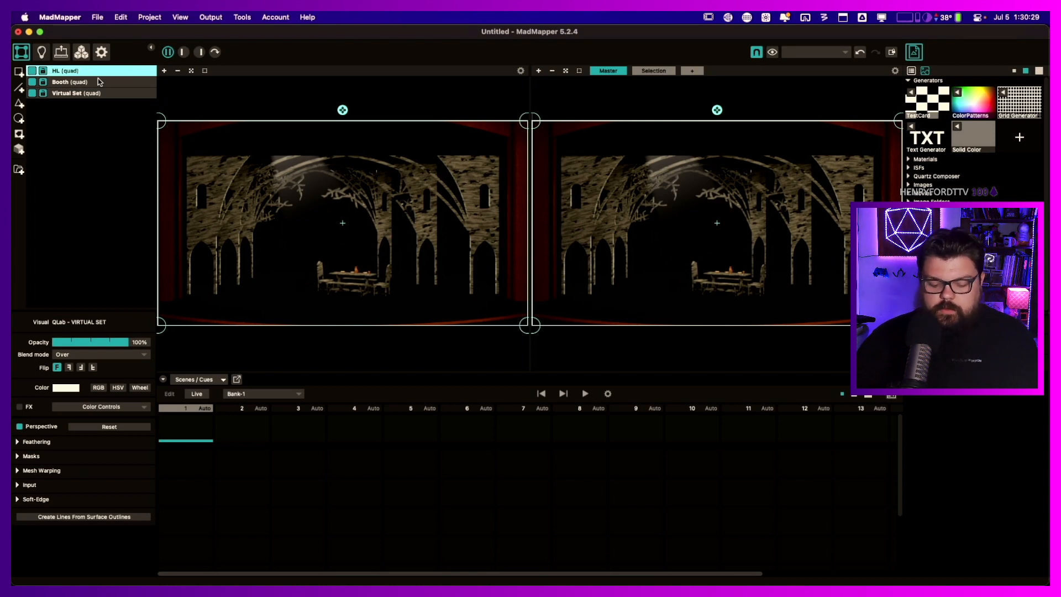
- Duplicate HL as HR with the QLab - DHD1075-GS (TH2Gv3) source, and assign DHD1075-GS (TH2Gv1) to HL
key("super+d")
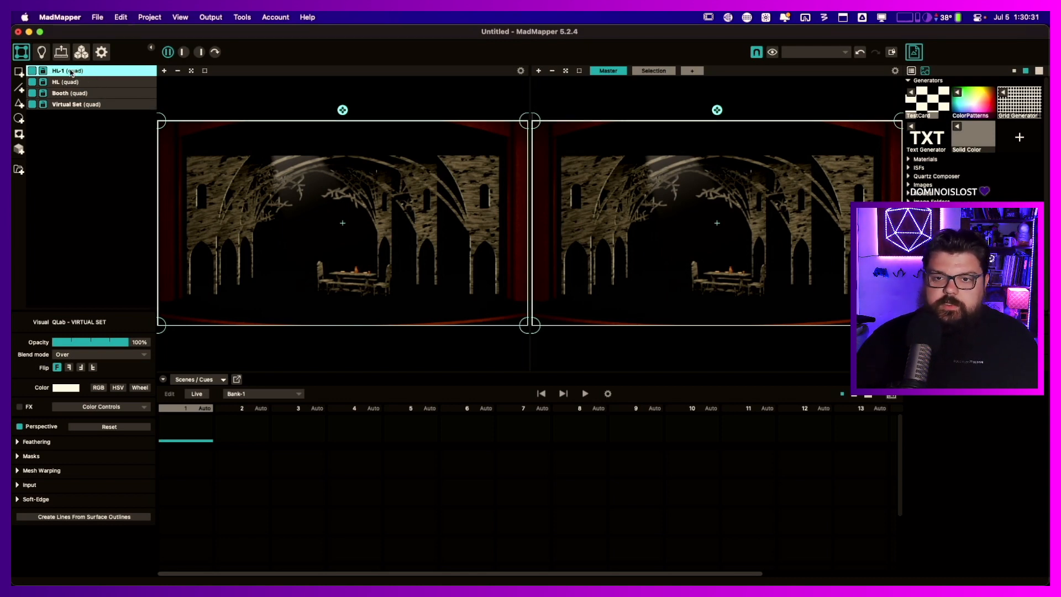
double_click(71, 71)
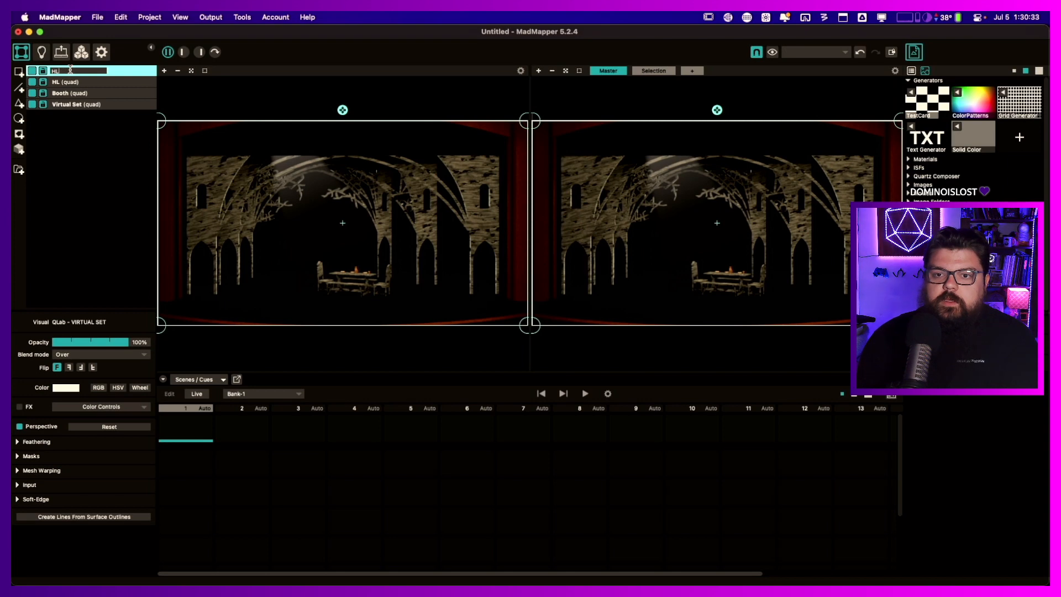
type("HR")
key("Return")
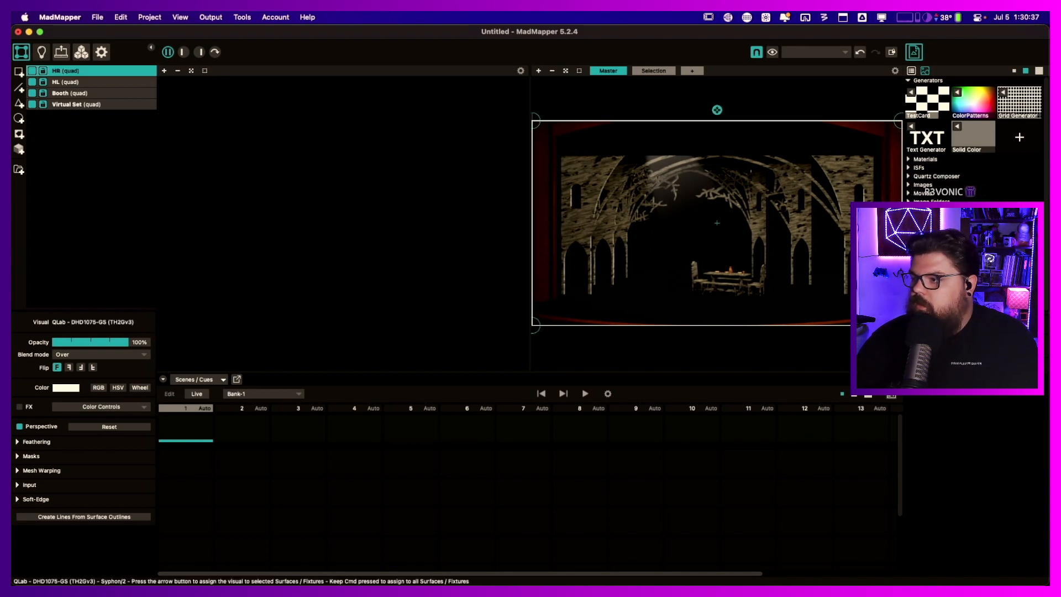
left_click(99, 83)
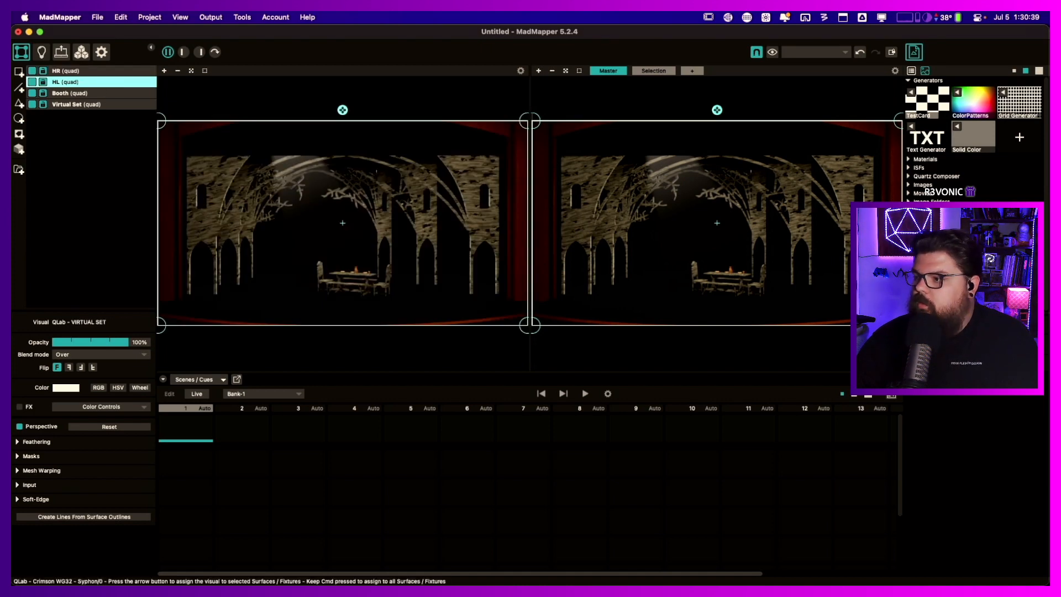
left_click(912, 298)
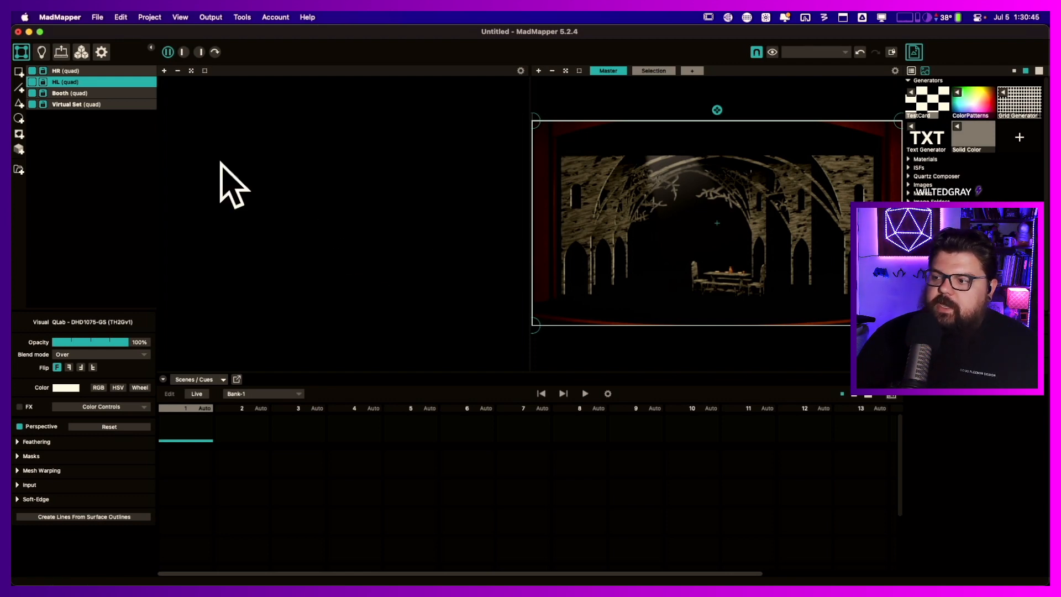
- Show only the output preview, then narrow the MadMapper window and the QLab window so both can be seen side by side
left_click(199, 52)
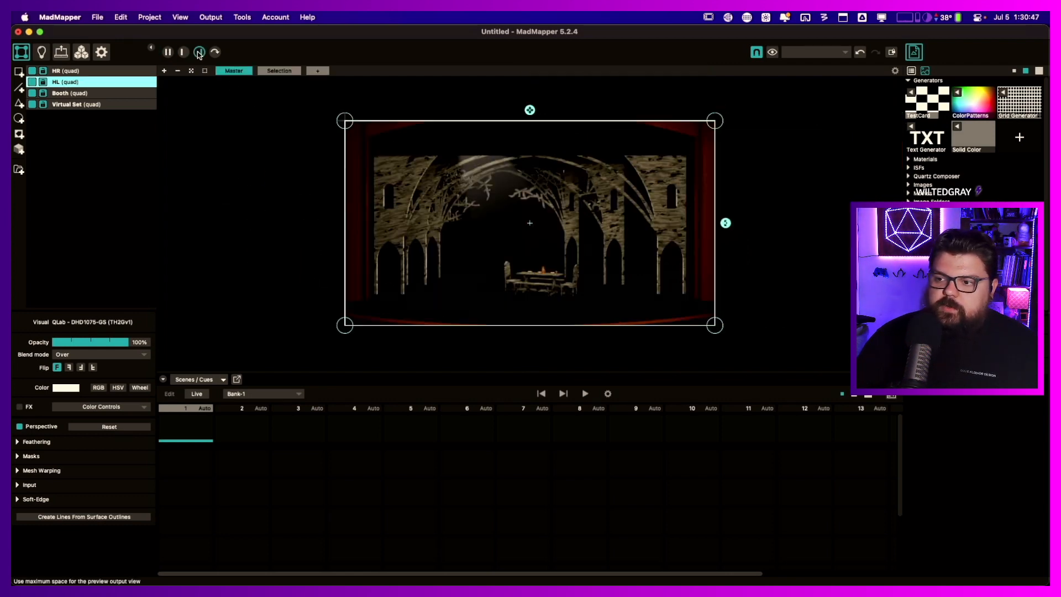
left_click_drag(12, 178, 286, 183)
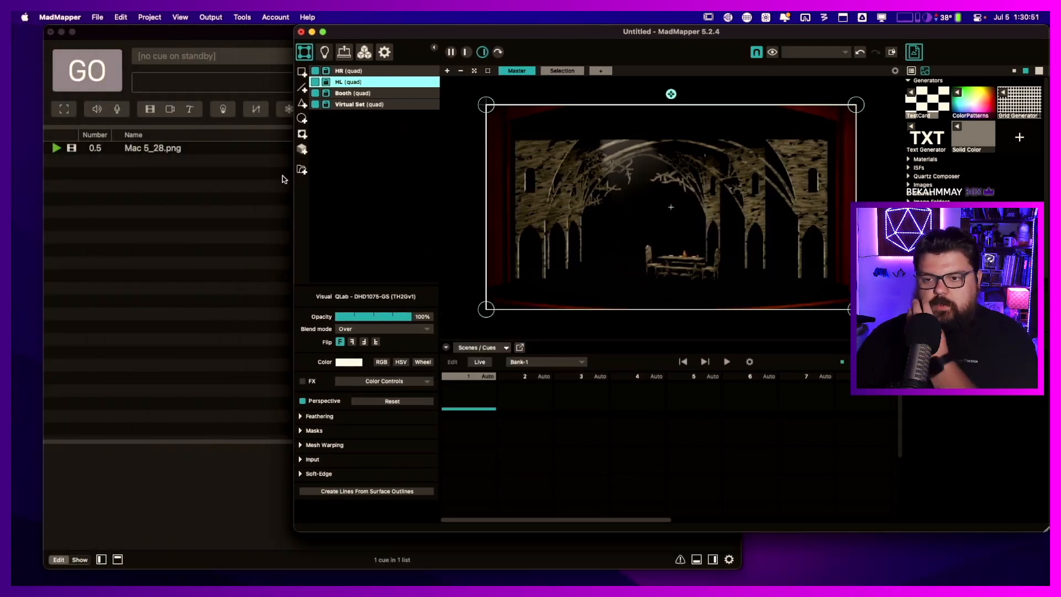
left_click(221, 214)
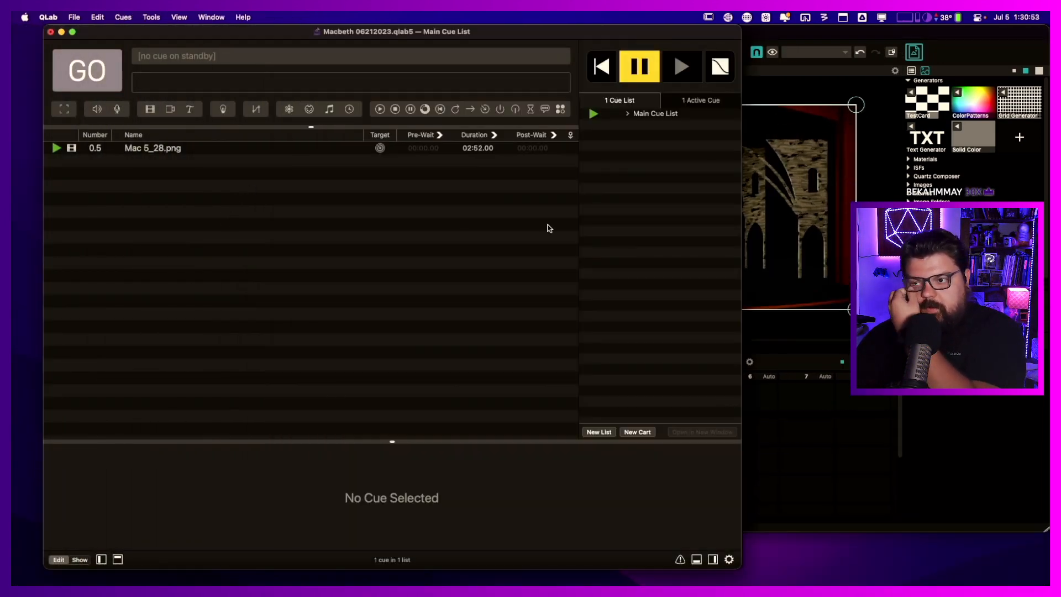
left_click_drag(741, 207, 606, 209)
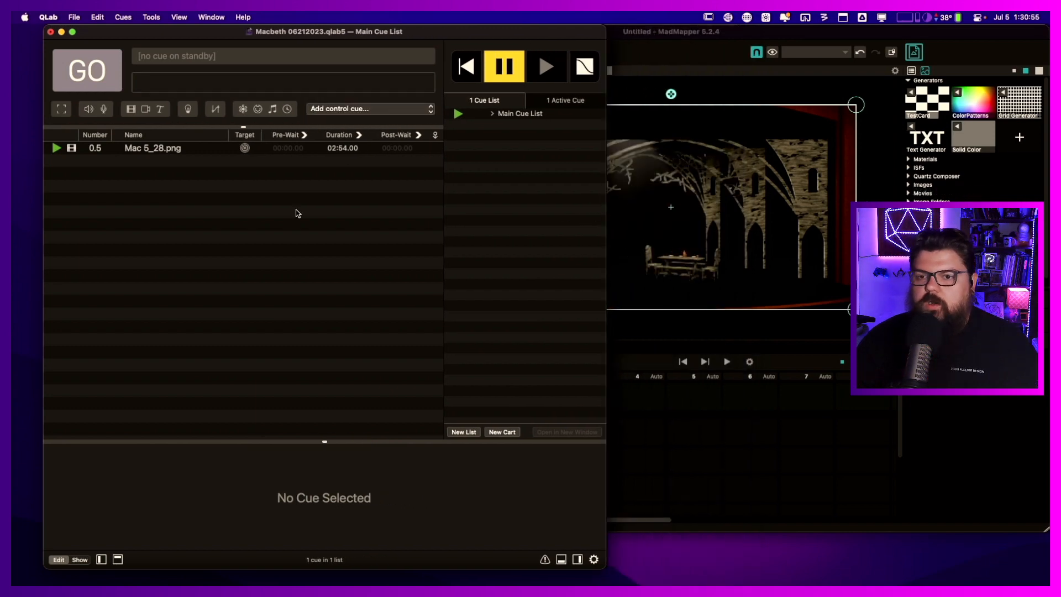
- Paste three copies of the Mac 5_28.png cue in QLab and clear the original cue's number
left_click(147, 148)
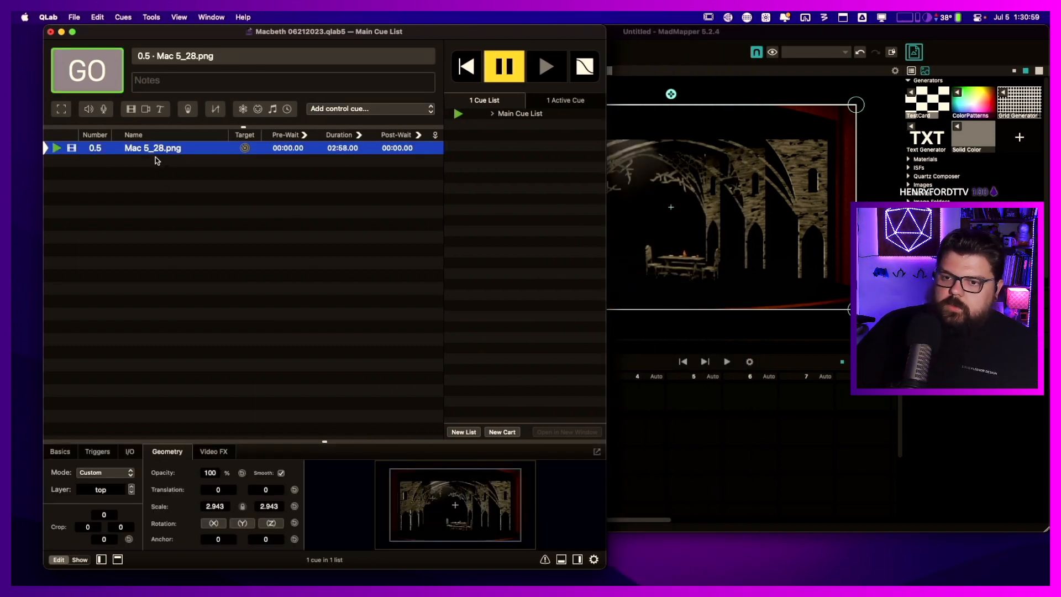
key("super+c")
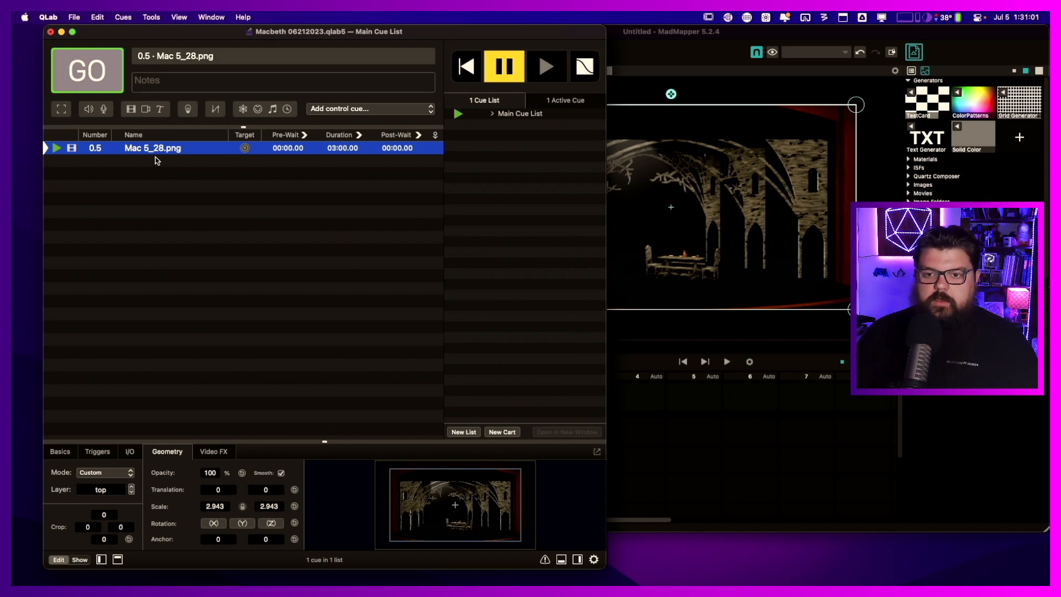
key("super+v")
key("super+v")
key("super+v")
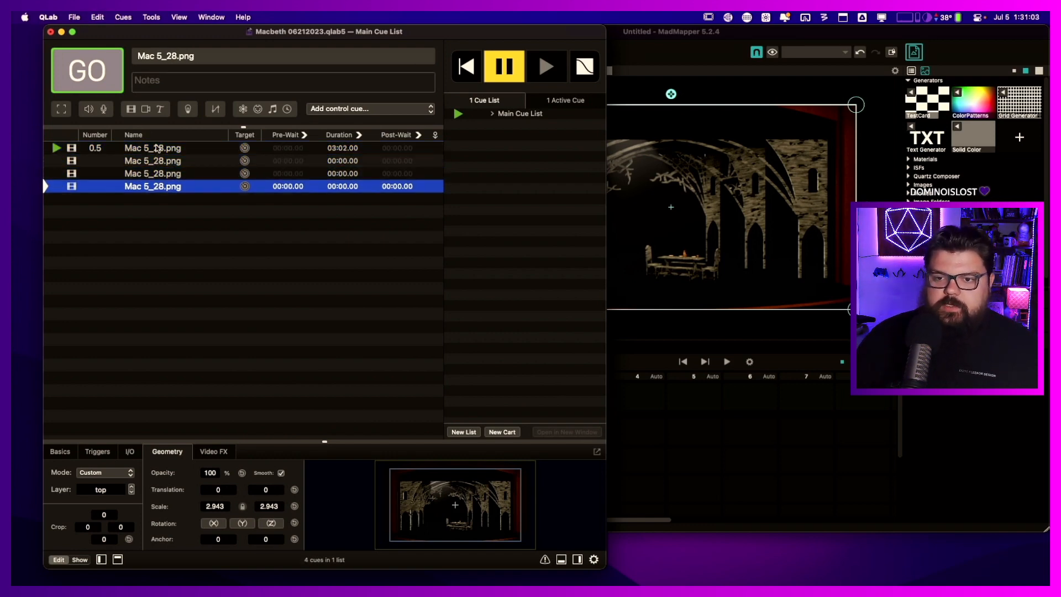
double_click(95, 148)
key("BackSpace")
key("Return")
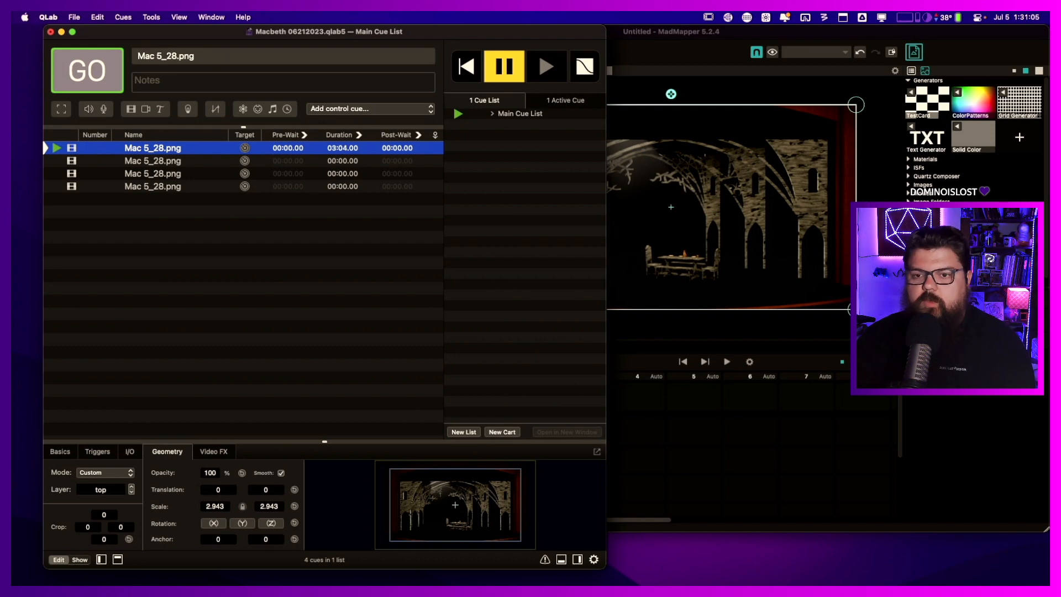
- Rename the running Mac 5_28.png cue Virtual Set and move it to the end of the cue list
left_click(156, 162)
double_click(158, 146)
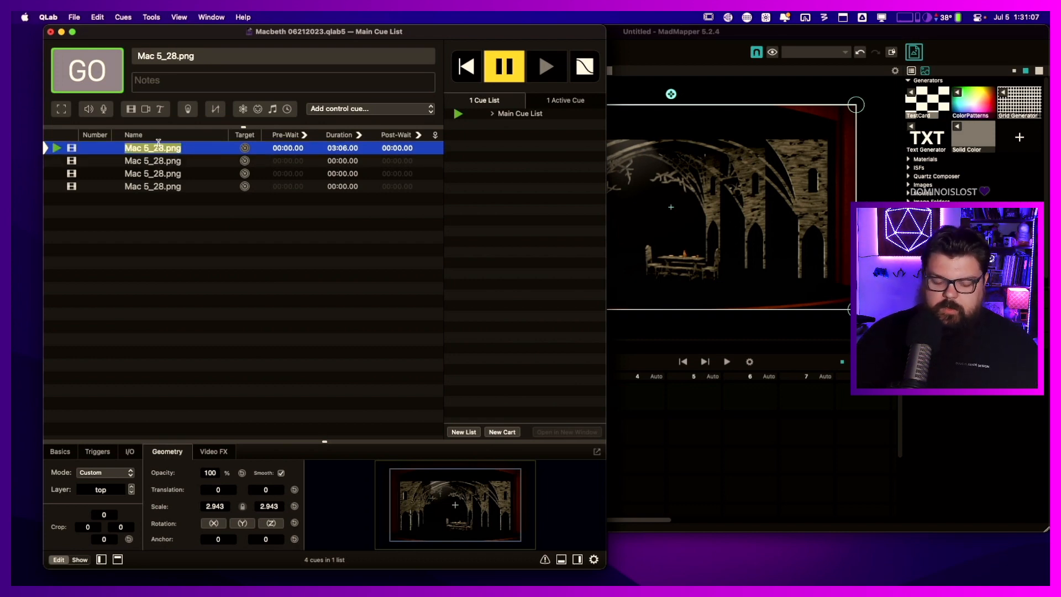
type("Virtual")
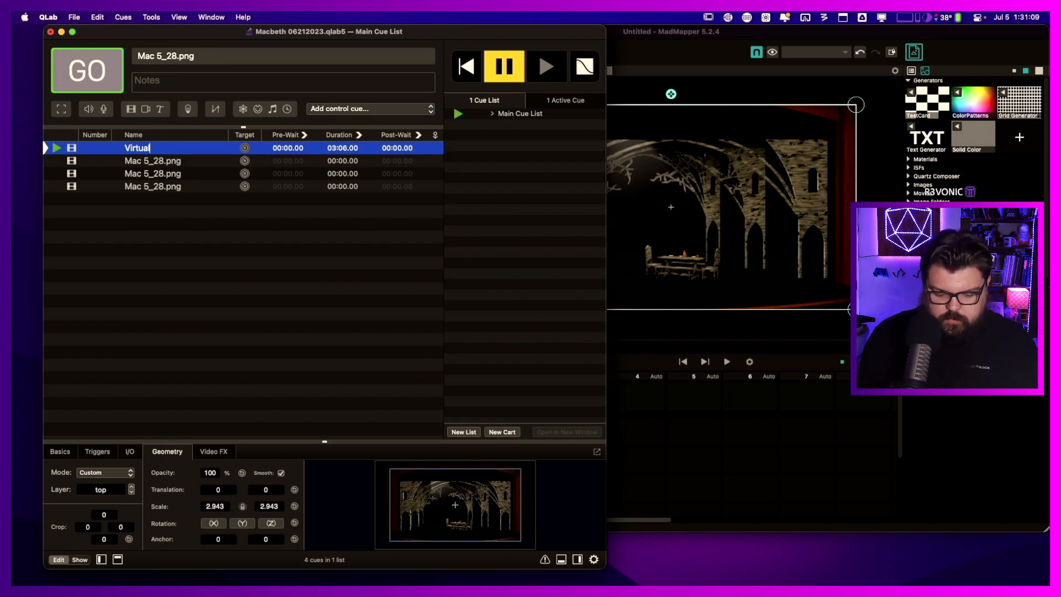
type(" Set")
key("Return")
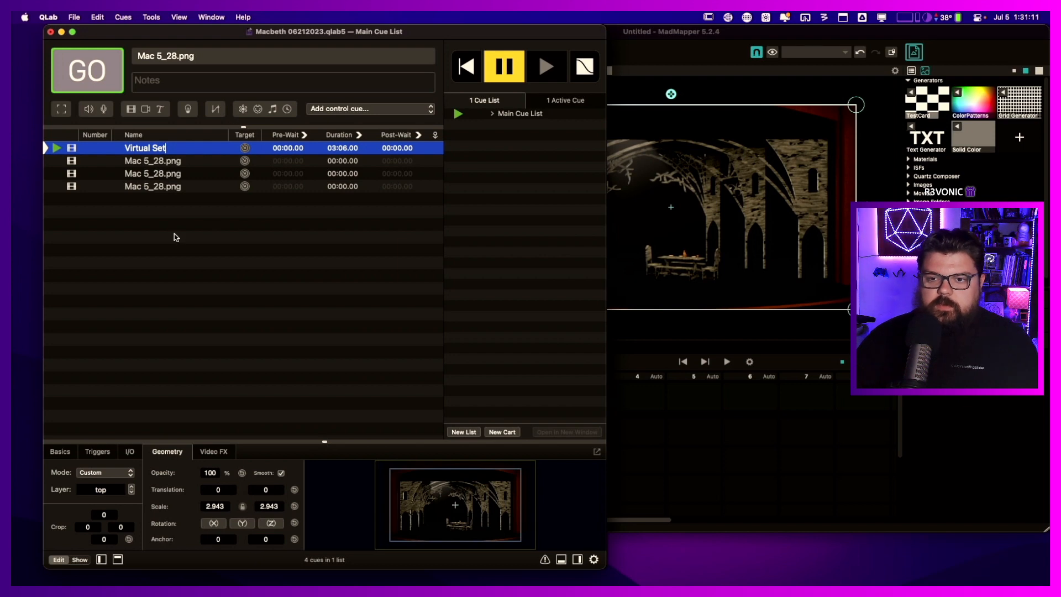
left_click(174, 234)
left_click_drag(158, 148, 162, 229)
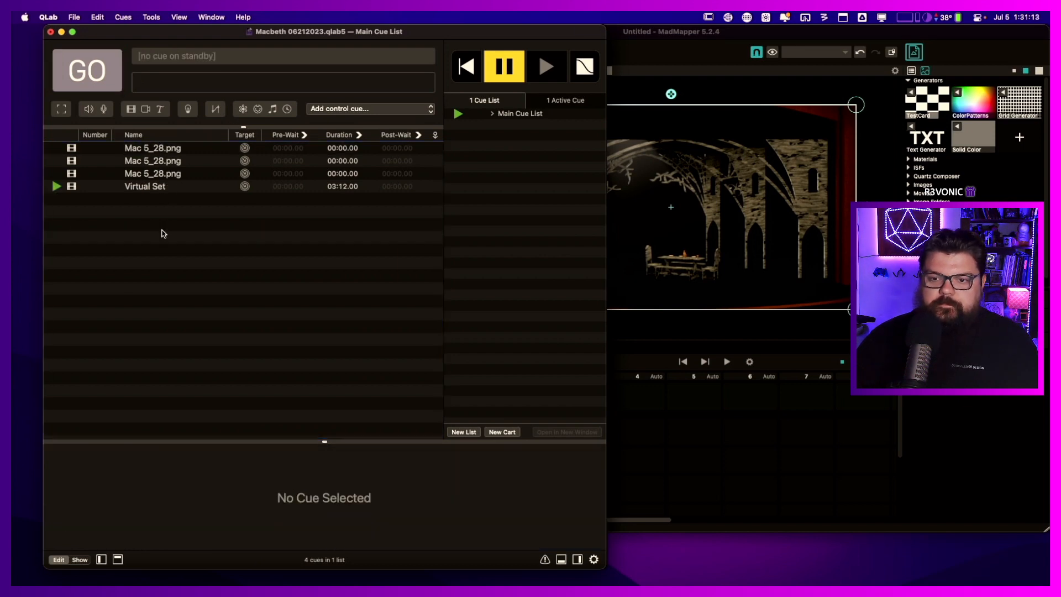
- Rename the Mac 5_28.png cue directly above Virtual Set as Booth
left_click(150, 176)
left_click(150, 175)
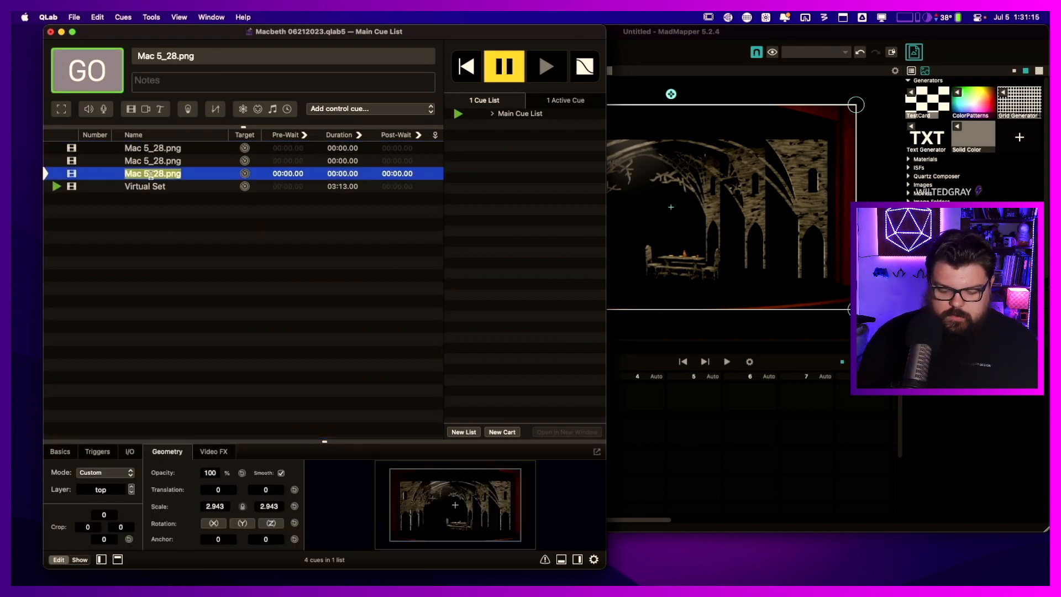
type("Booth")
key("Return")
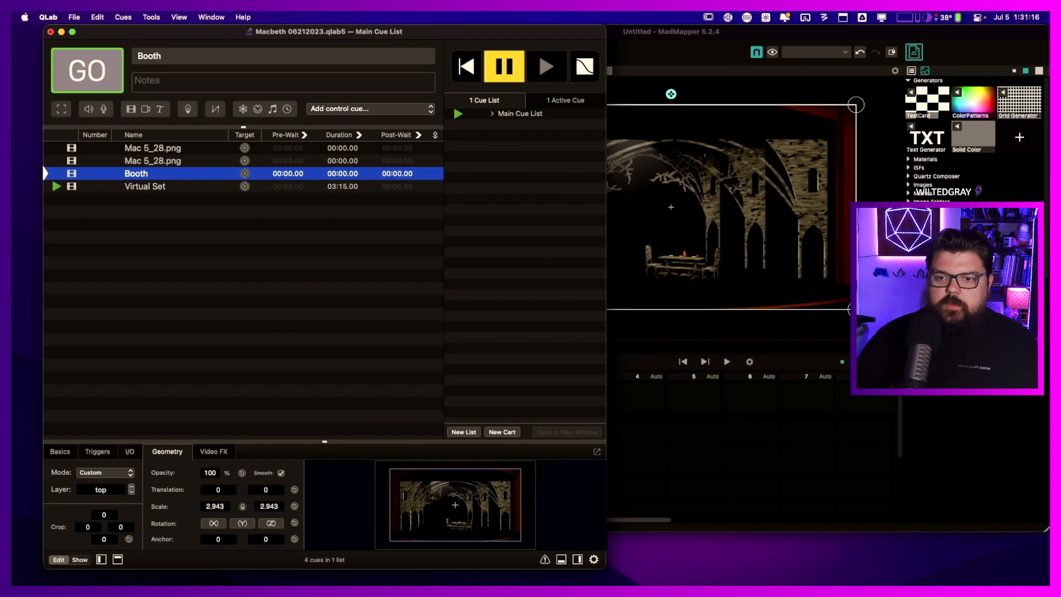
- Rename the two remaining Mac 5_28.png cues, calling the one above Booth HL and the top one HR
double_click(158, 161)
type("HL")
key("Return")
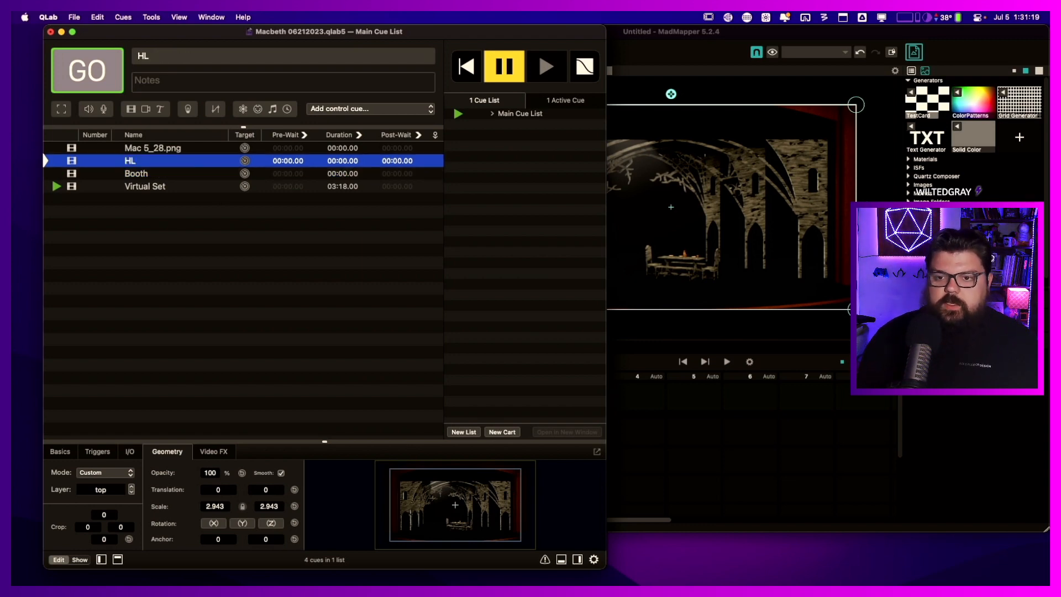
double_click(151, 147)
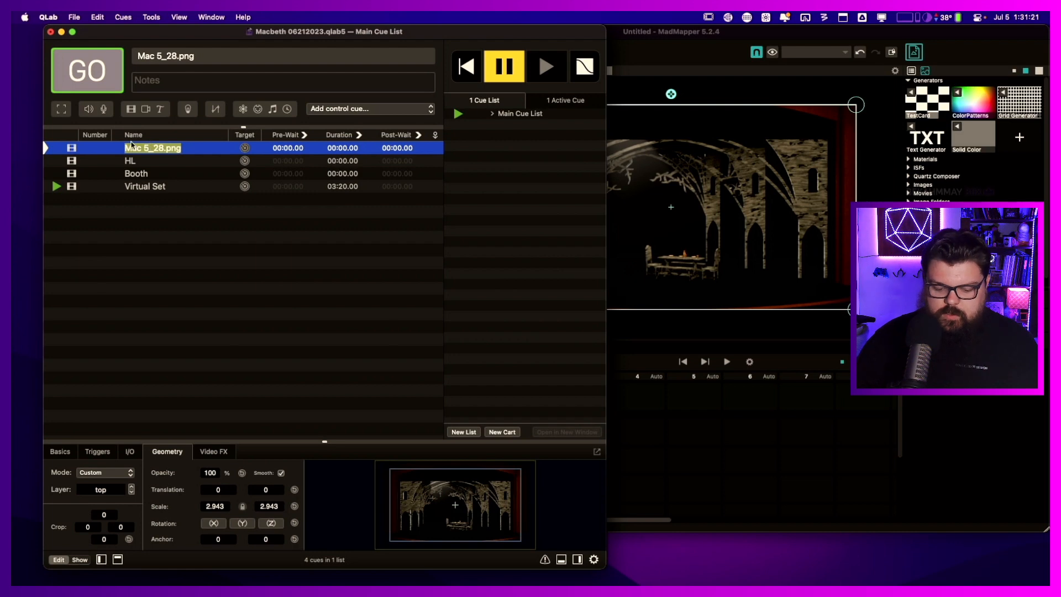
type("HR")
key("Return")
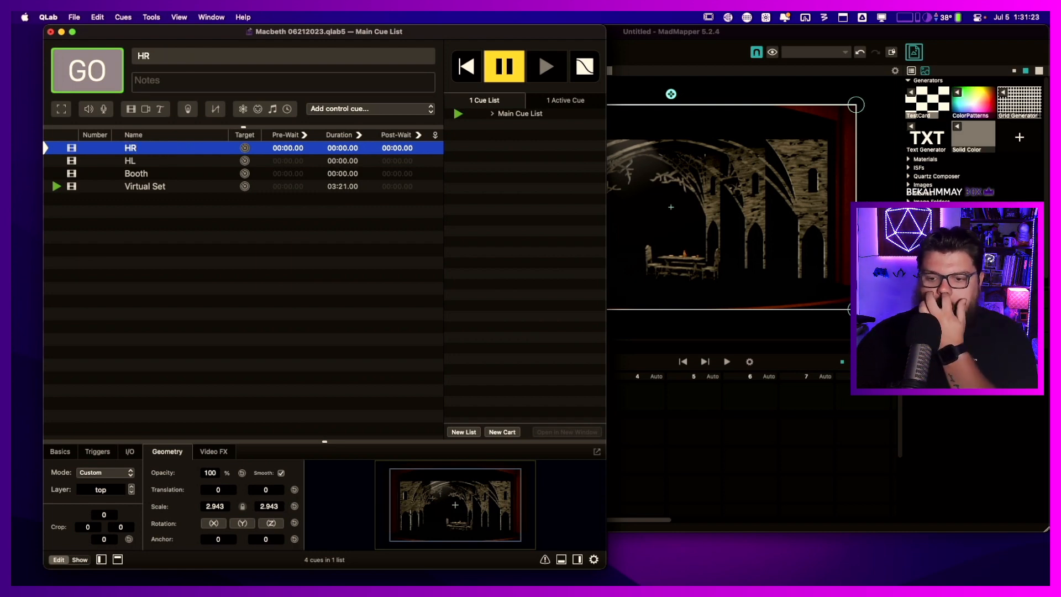
- Set the Booth cue's video output to the stage PJ - Booth (Crimson WG32)
left_click(129, 451)
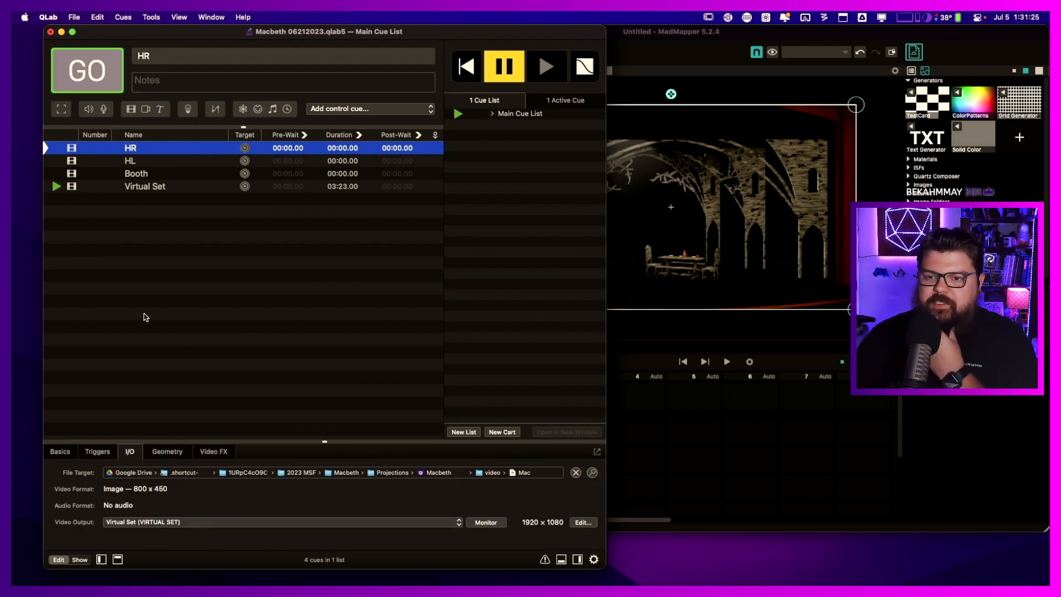
left_click(145, 174)
left_click(130, 521)
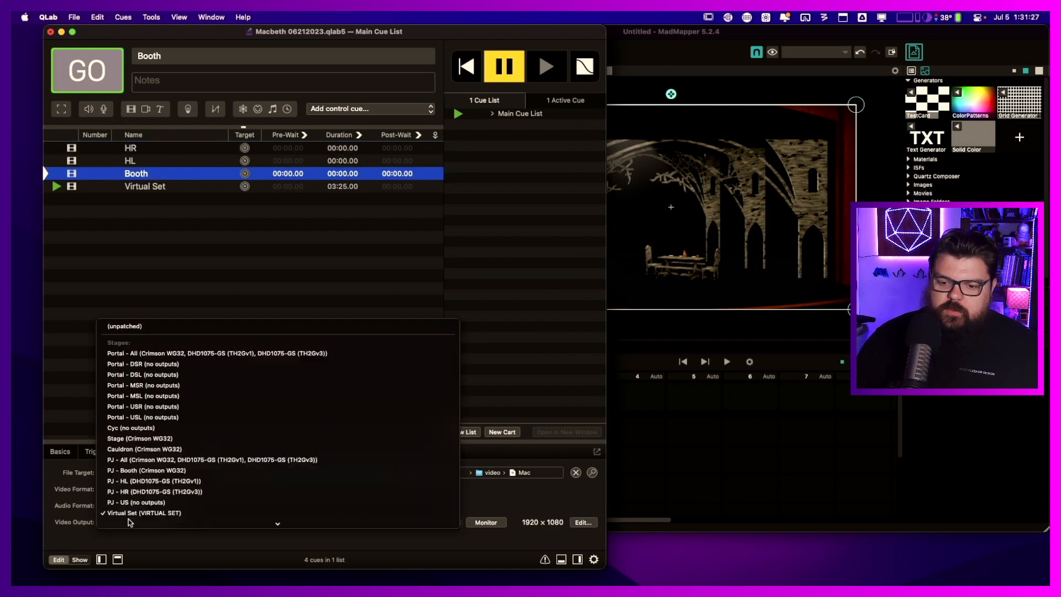
scroll(204, 481, "down", 2)
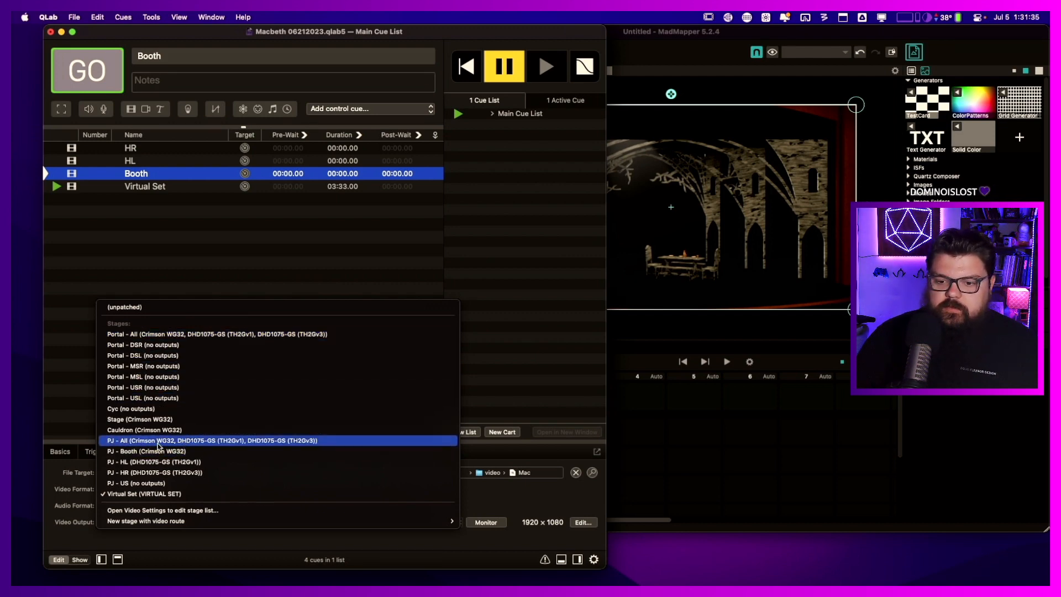
left_click(145, 456)
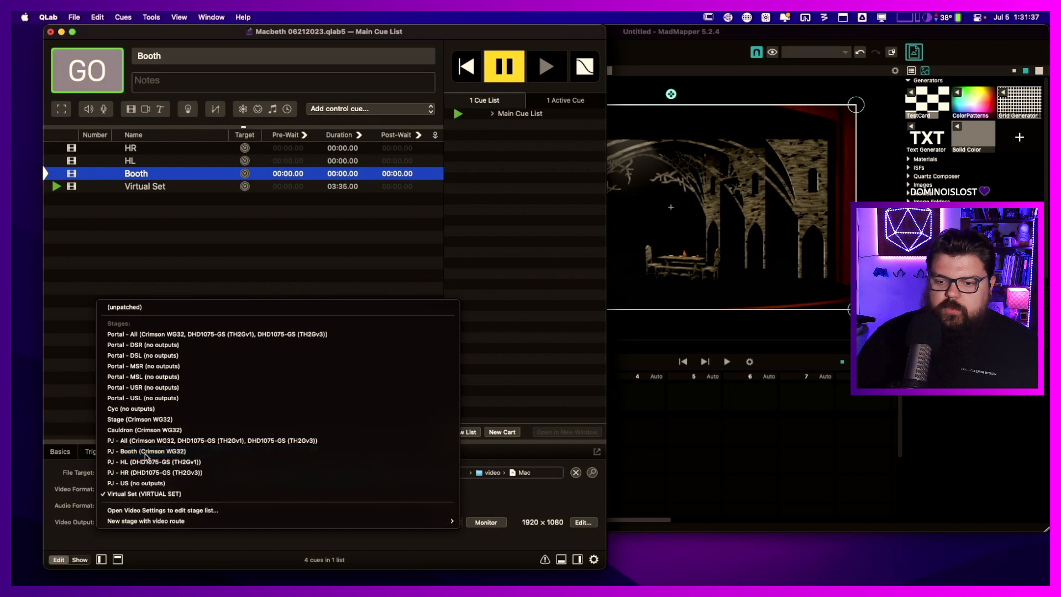
- Set the video output of the HL cue to PJ - HL (DHD1075-GS (TH2Gv1)) and of the HR cue to PJ - HR (DHD1075-GS (TH2Gv3))
left_click(137, 161)
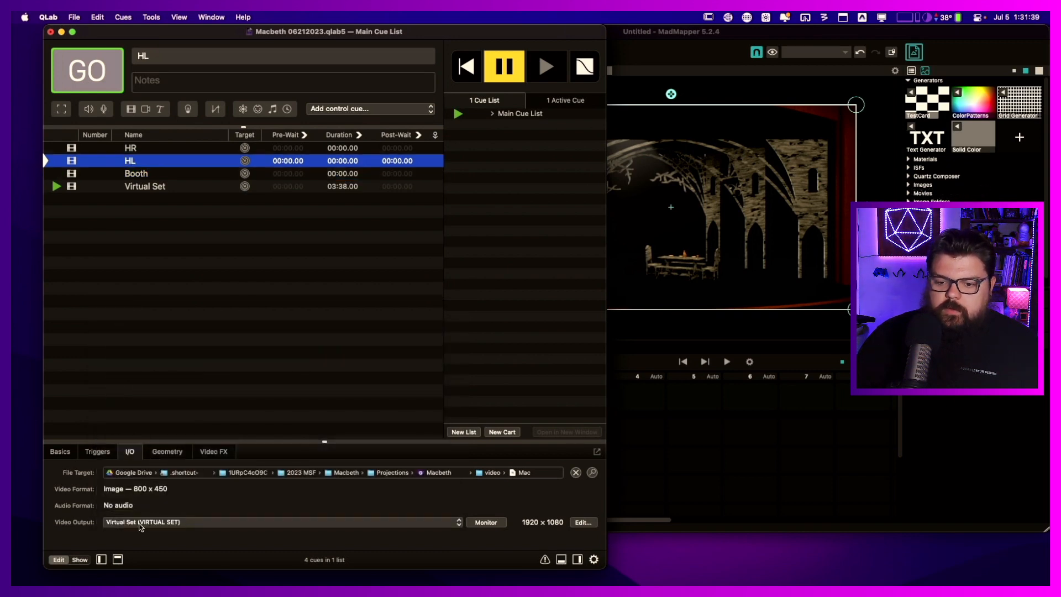
left_click(138, 522)
left_click(145, 461)
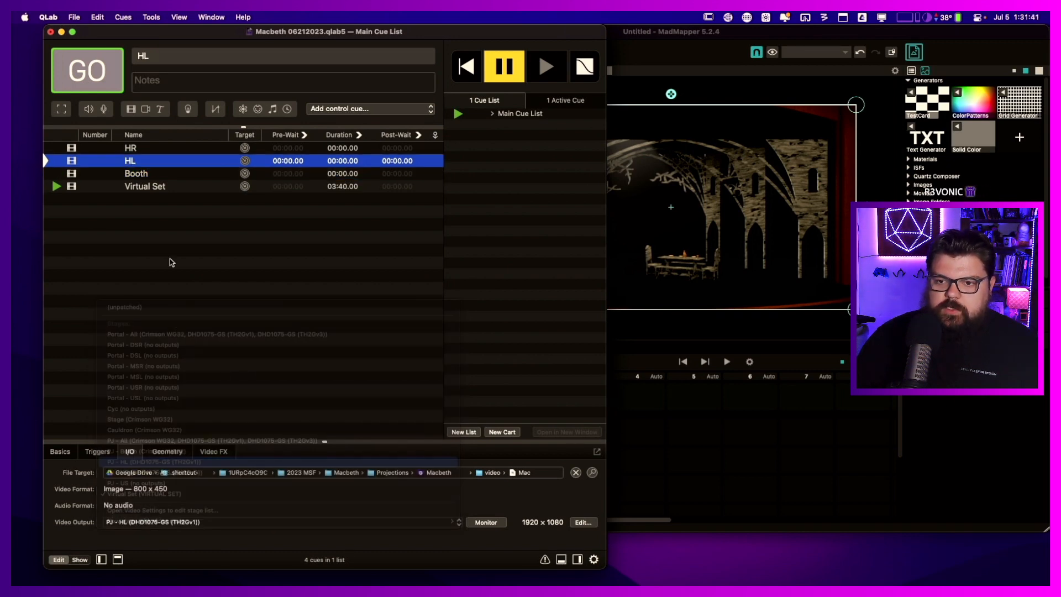
left_click(141, 149)
left_click(131, 522)
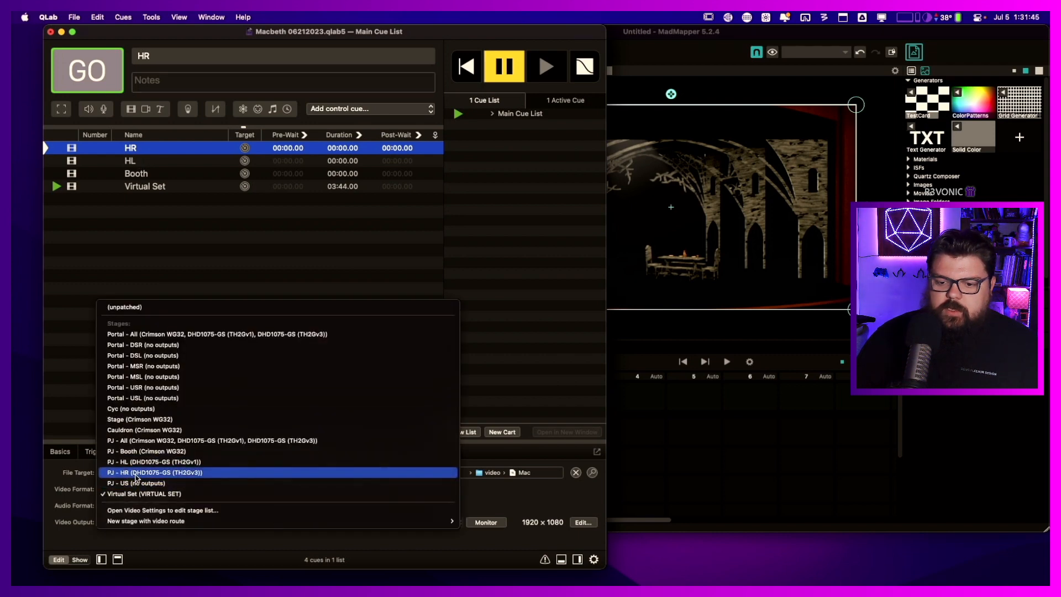
left_click(137, 472)
- Start the HR, HL and Booth cues so they play alongside Virtual Set
left_click(201, 254)
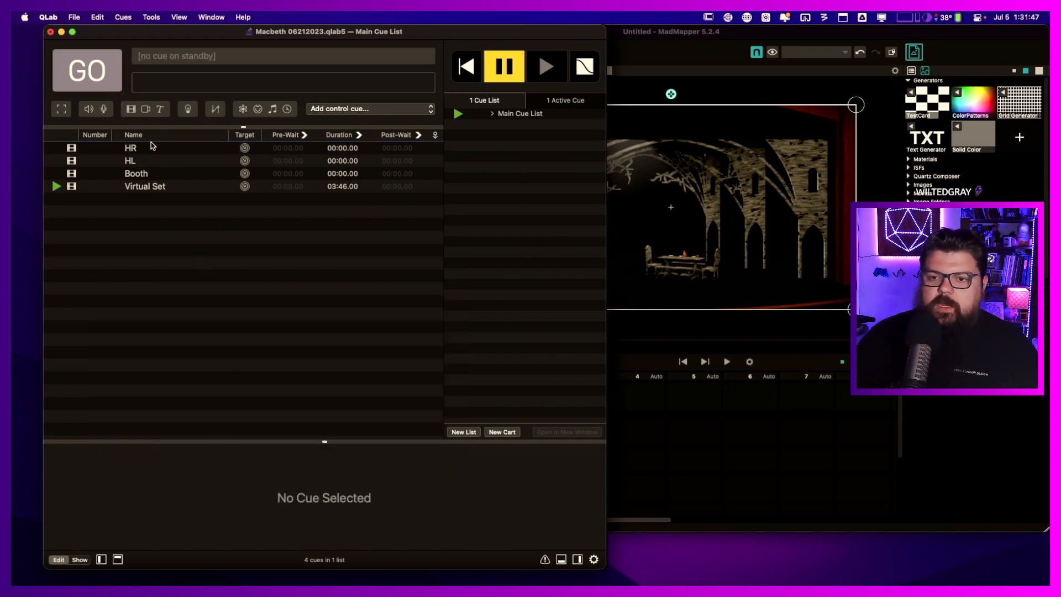
key("space")
key("space")
key("space")
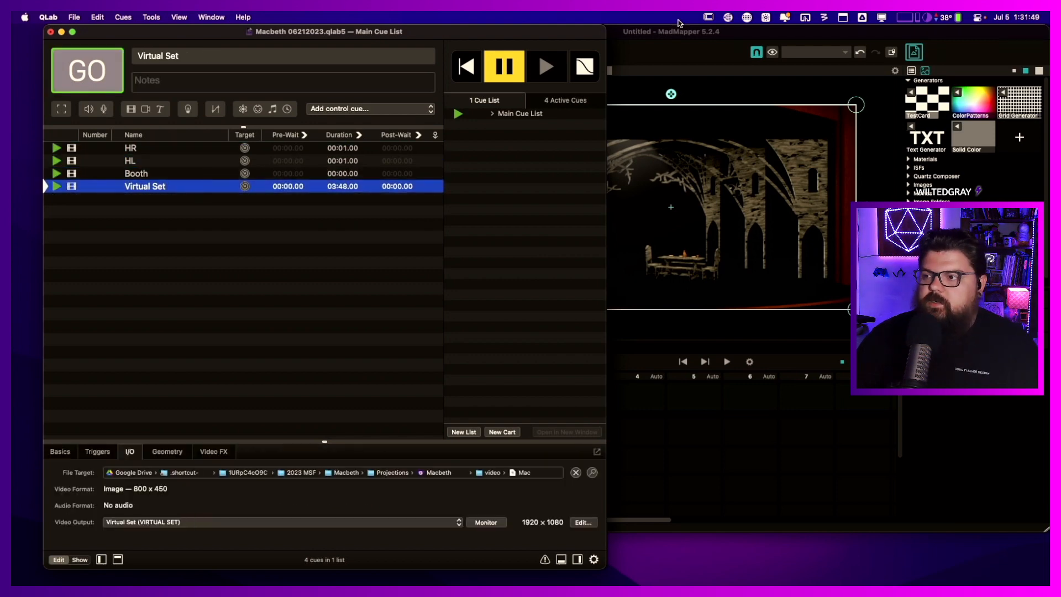
- Switch to MadMapper and hide the Virtual Set, Booth, HL and HR quads one after another to check the preview
left_click(675, 58)
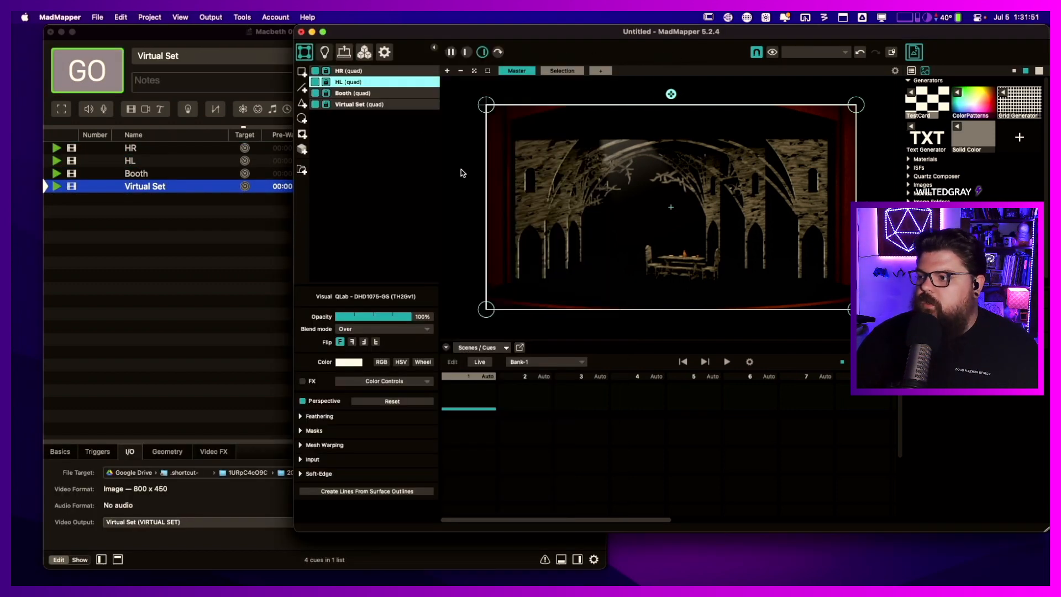
left_click(373, 74)
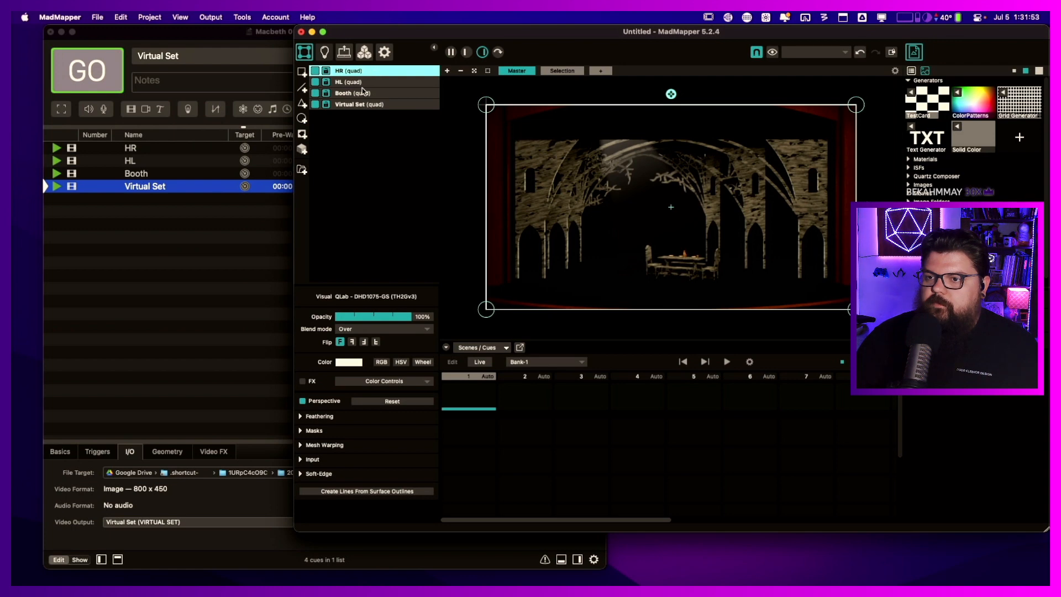
left_click(315, 104)
left_click(315, 93)
left_click(315, 82)
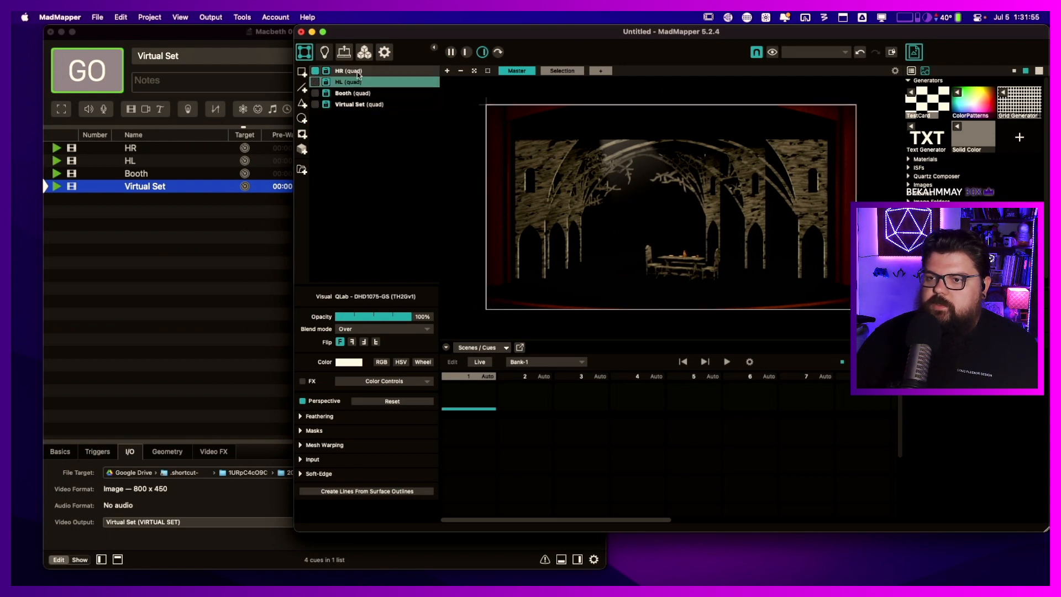
left_click(316, 71)
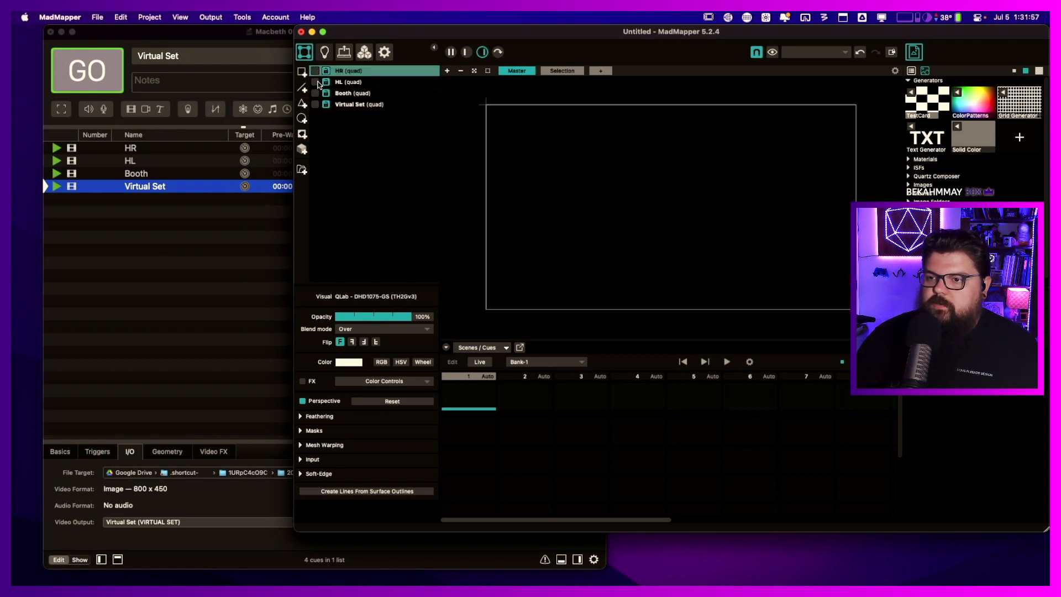
- Check the incoming feeds by toggling the visibility of the HL, HR, Booth and Virtual Set quads individually
left_click(315, 82)
left_click(316, 71)
left_click(317, 72)
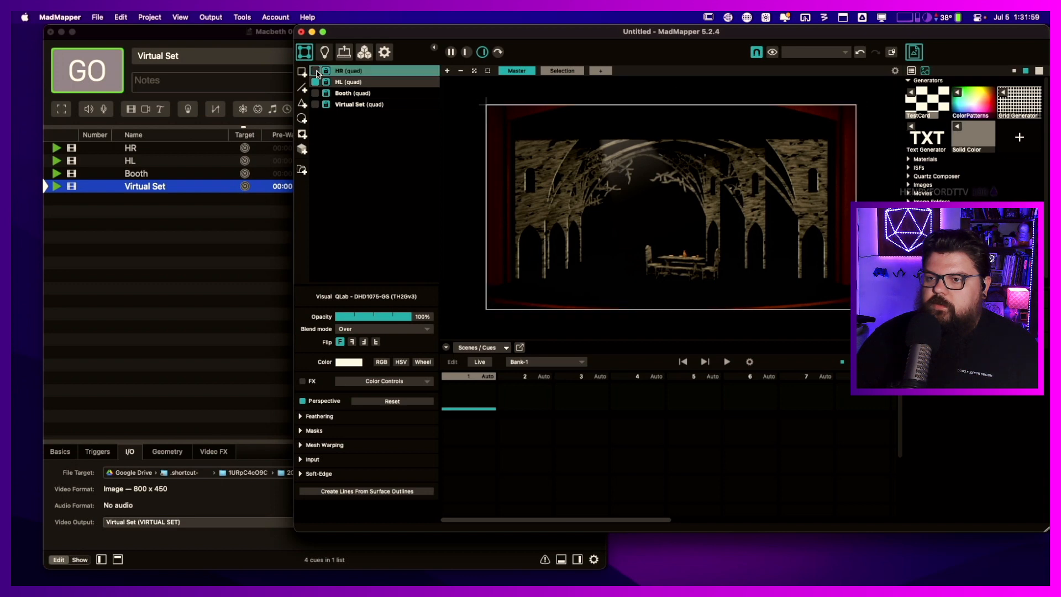
left_click(315, 82)
left_click(316, 93)
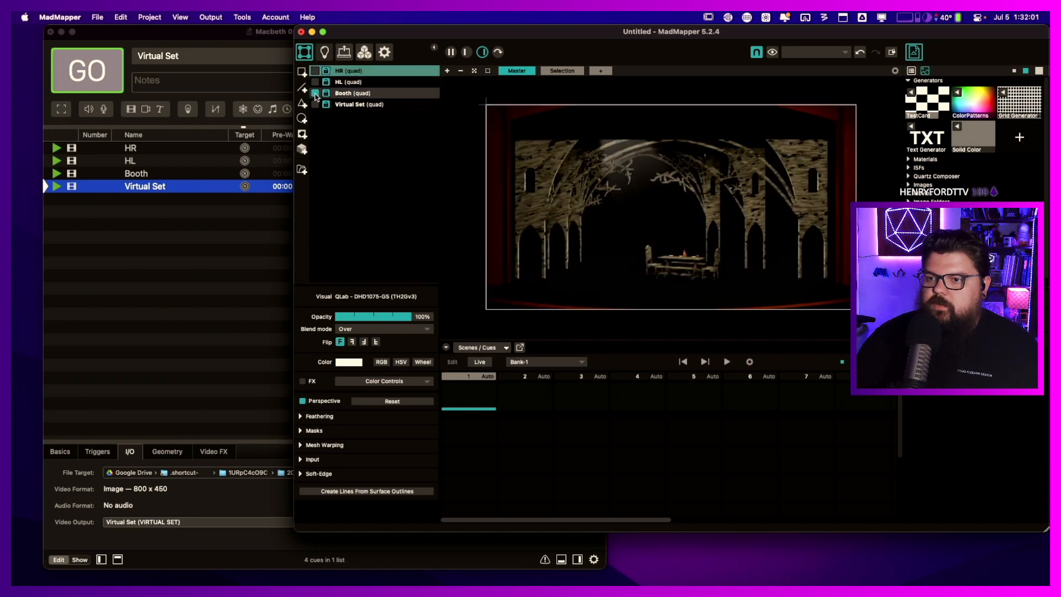
left_click(316, 94)
left_click(315, 104)
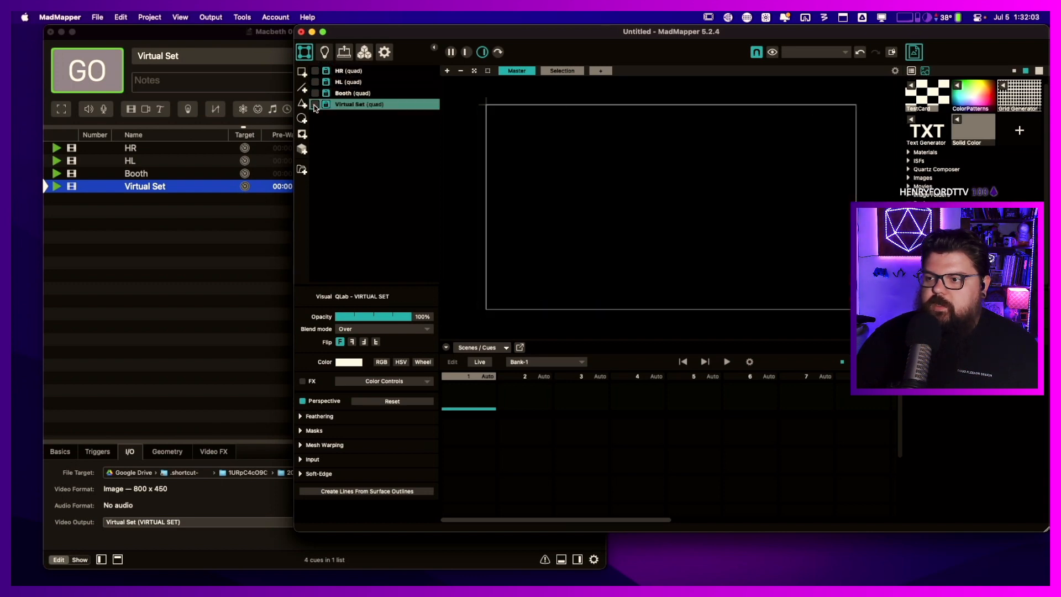
- Make the Virtual Set, Booth, HL and HR quads all visible
left_click(316, 105)
left_click(315, 92)
left_click(316, 82)
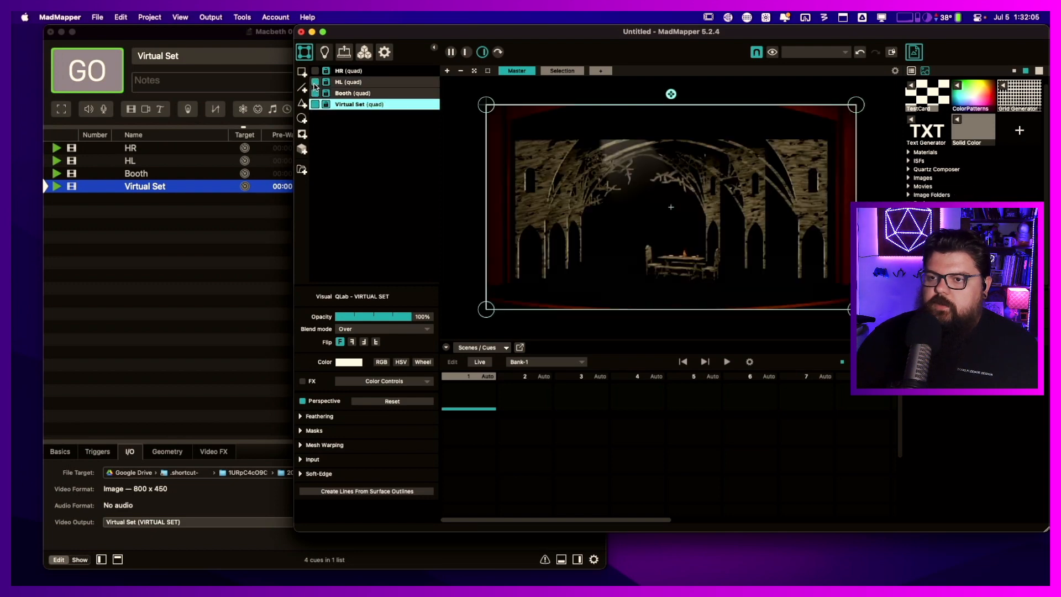
left_click(315, 72)
- Show the projector outputs and pull DHD1075-GS _v3_ down to the left and DHD1075-GS _v1_ down to the right of the stack
left_click(344, 52)
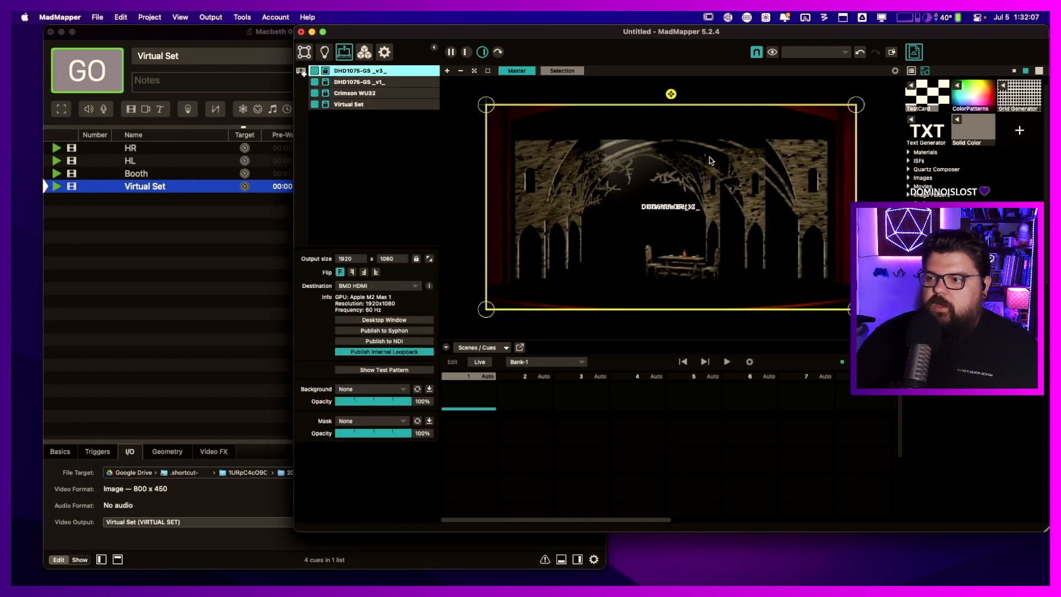
left_click_drag(641, 196, 619, 230)
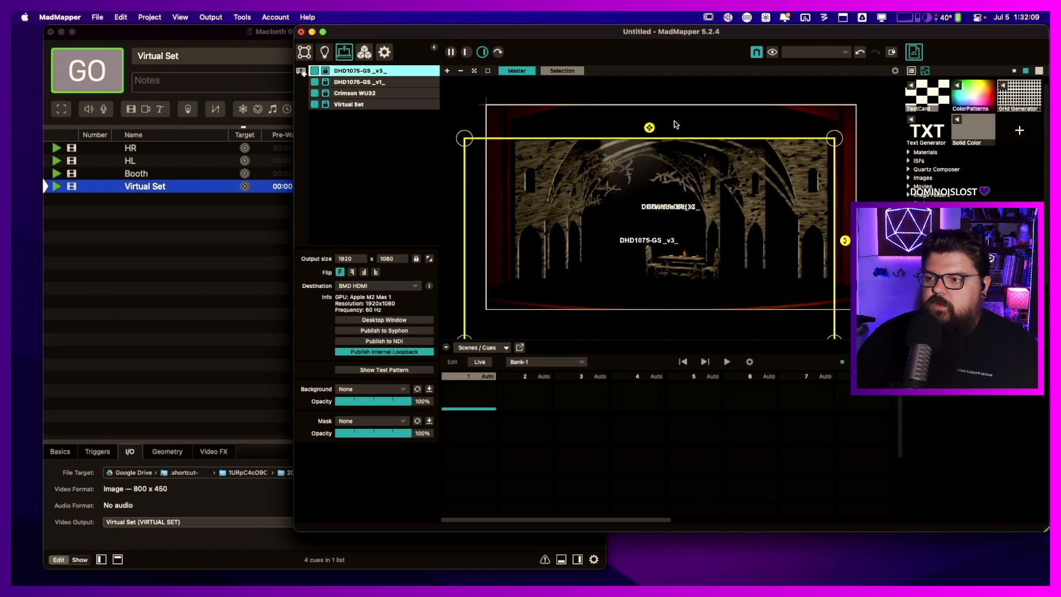
left_click(704, 117)
left_click_drag(699, 118, 735, 148)
- Offset the Crimson WU32 output down to the left and the Virtual Set output slightly down to the right
left_click(682, 113)
left_click_drag(673, 114, 652, 147)
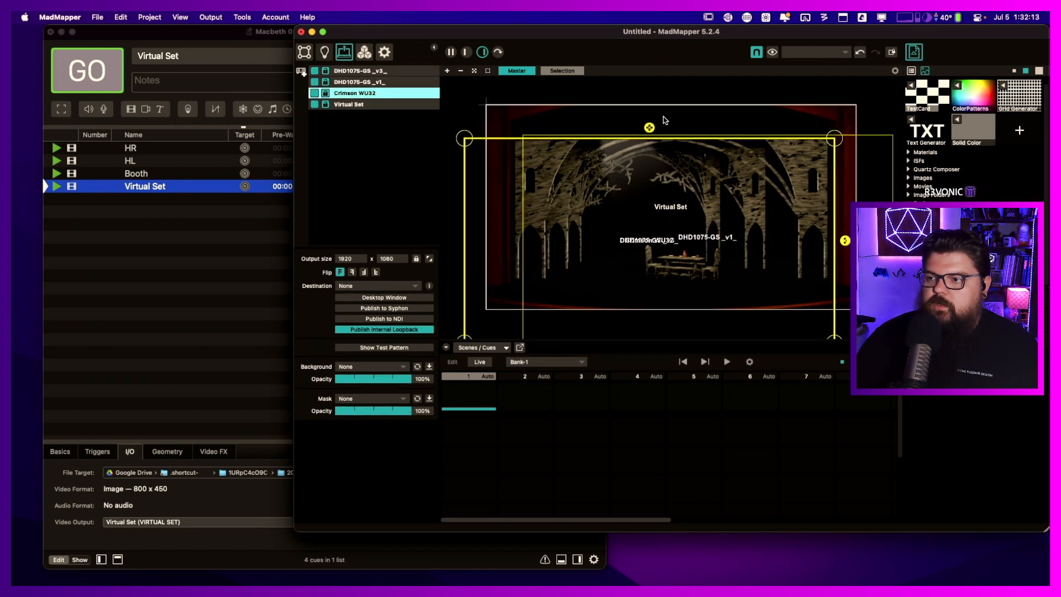
left_click(638, 111)
left_click_drag(641, 112, 662, 127)
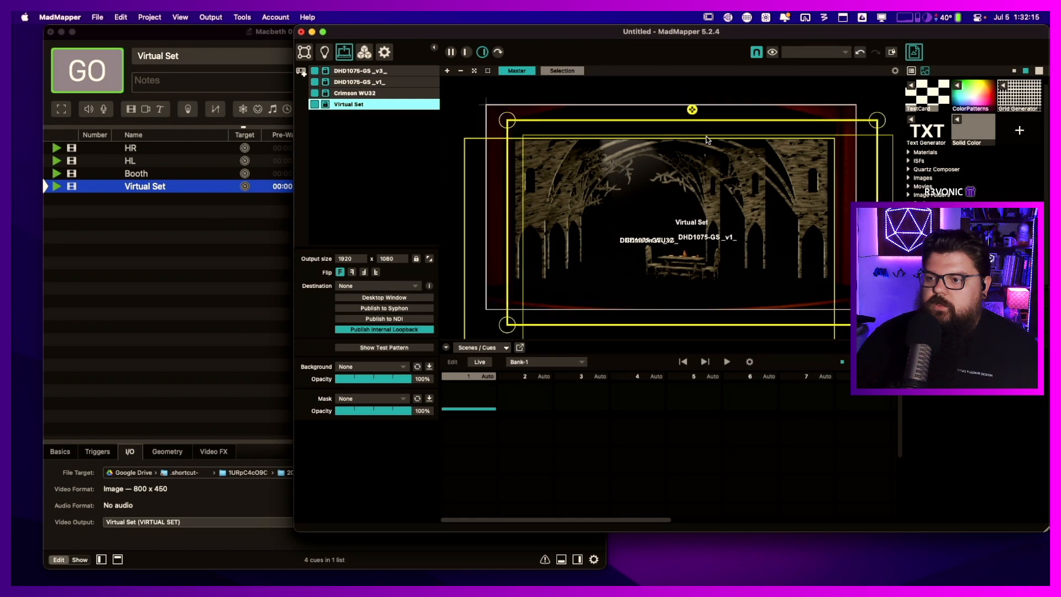
left_click(582, 114)
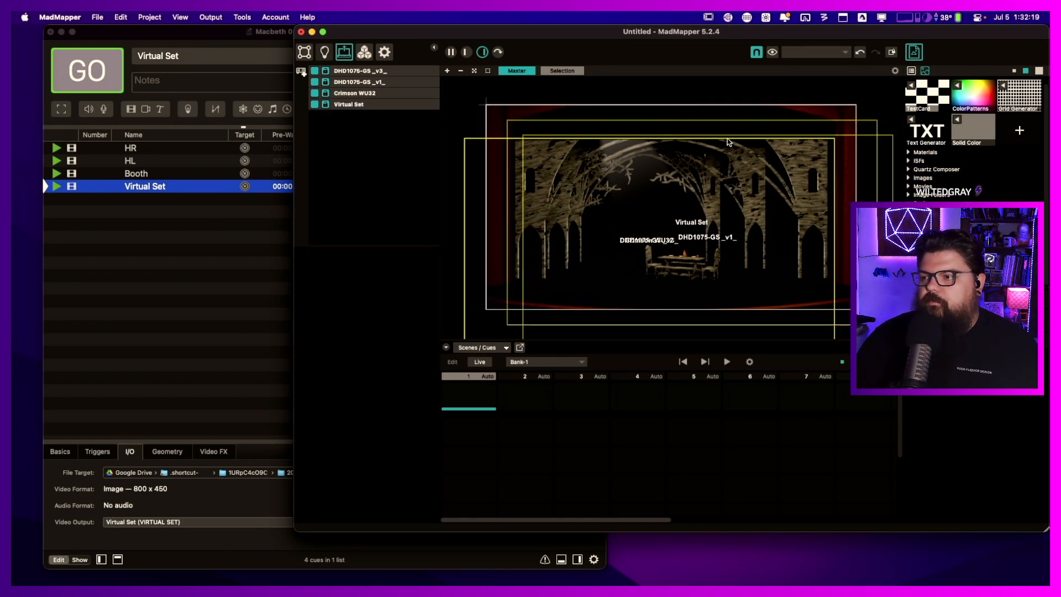
- Snap the Virtual Set and Crimson WU32 outputs back onto the full frame and move DHD1075-GS _v3_ farther down
left_click_drag(732, 129, 711, 114)
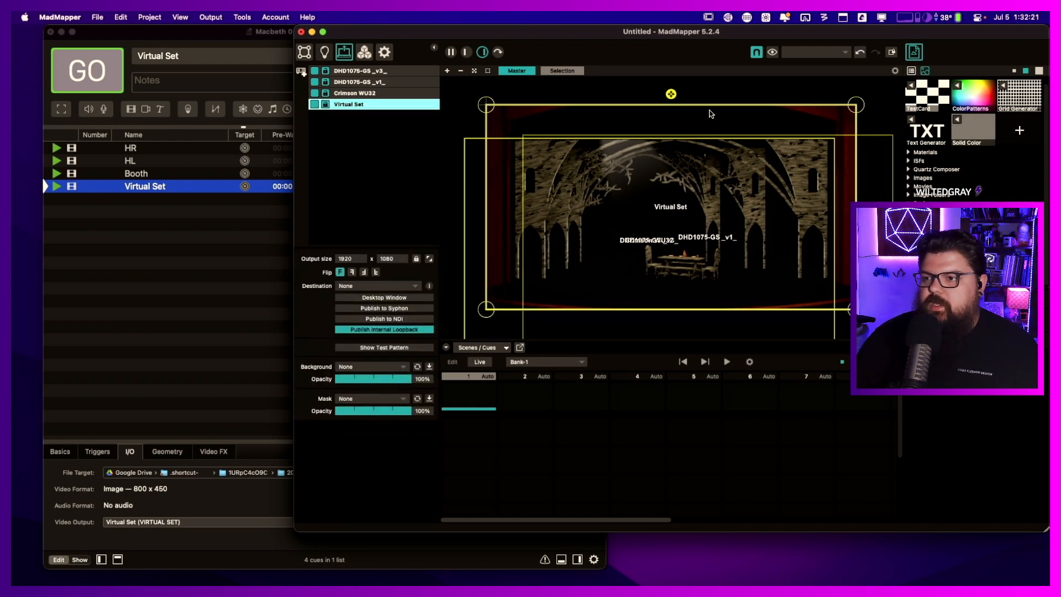
left_click(556, 74)
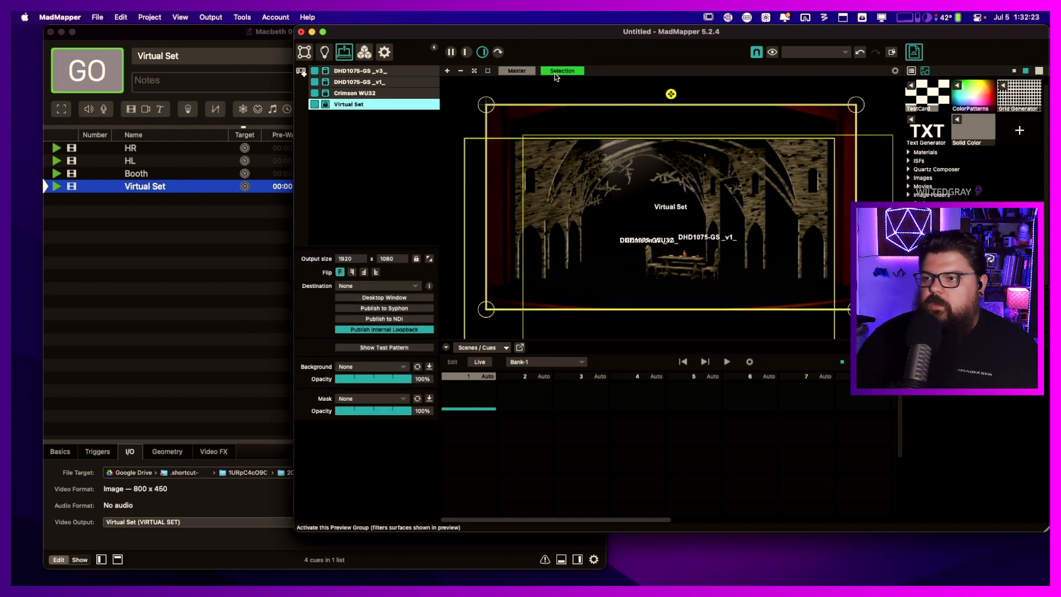
left_click(556, 73)
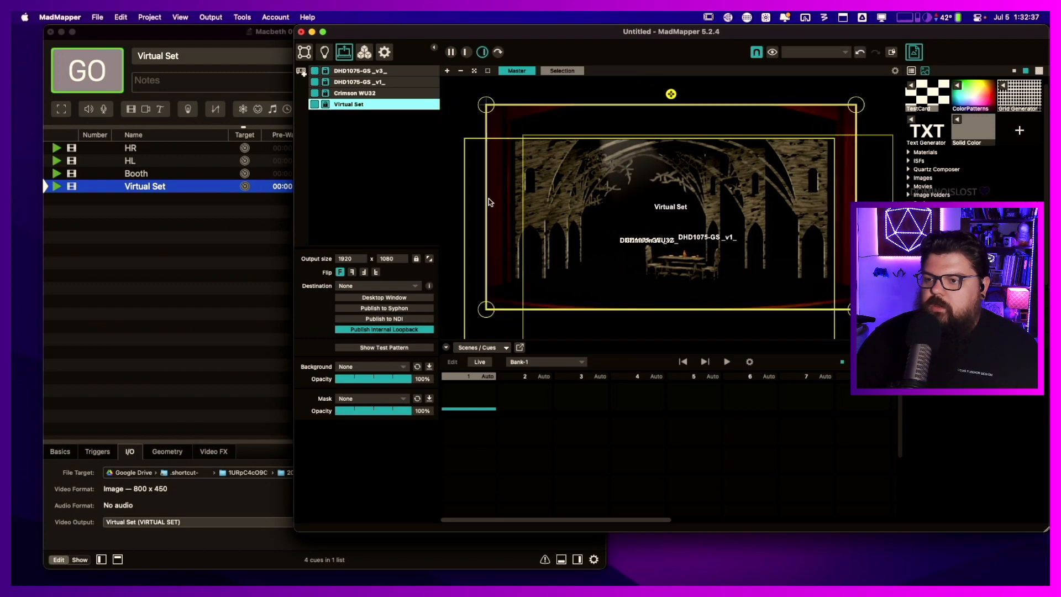
left_click_drag(476, 191, 502, 270)
left_click_drag(468, 175, 498, 144)
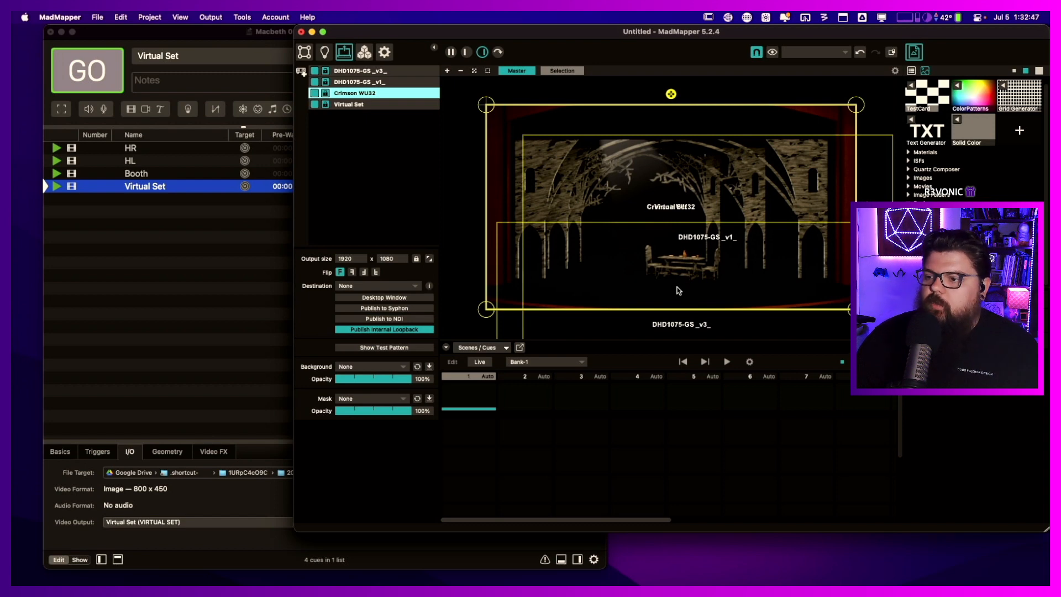
- Lock the Crimson WU32 and Virtual Set outputs
mouse_move(677, 286)
left_mouse_down()
mouse_move(668, 233)
mouse_move(673, 291)
left_mouse_up()
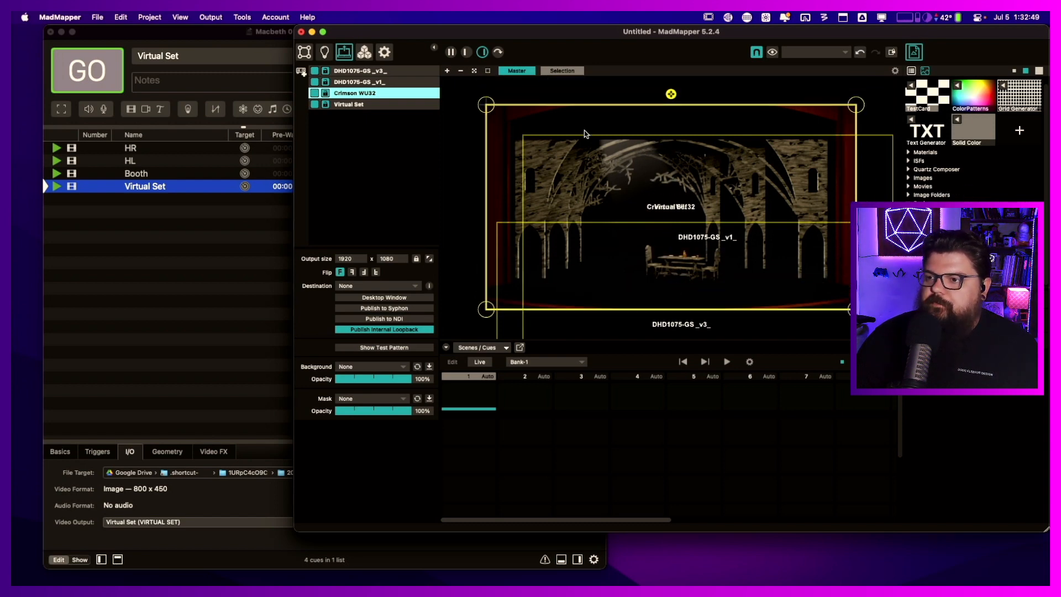
left_click(326, 94)
left_click(326, 105)
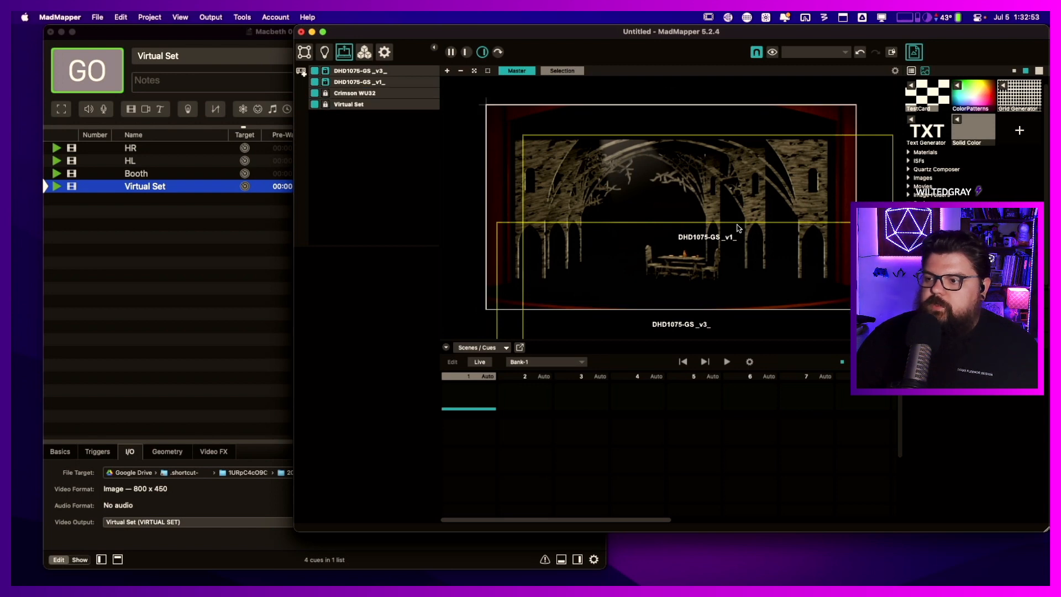
- Move the DHD1075-GS _v3_ output back onto the full frame and shrink it from its upper-left corner to 1712 x 833
left_click(736, 186)
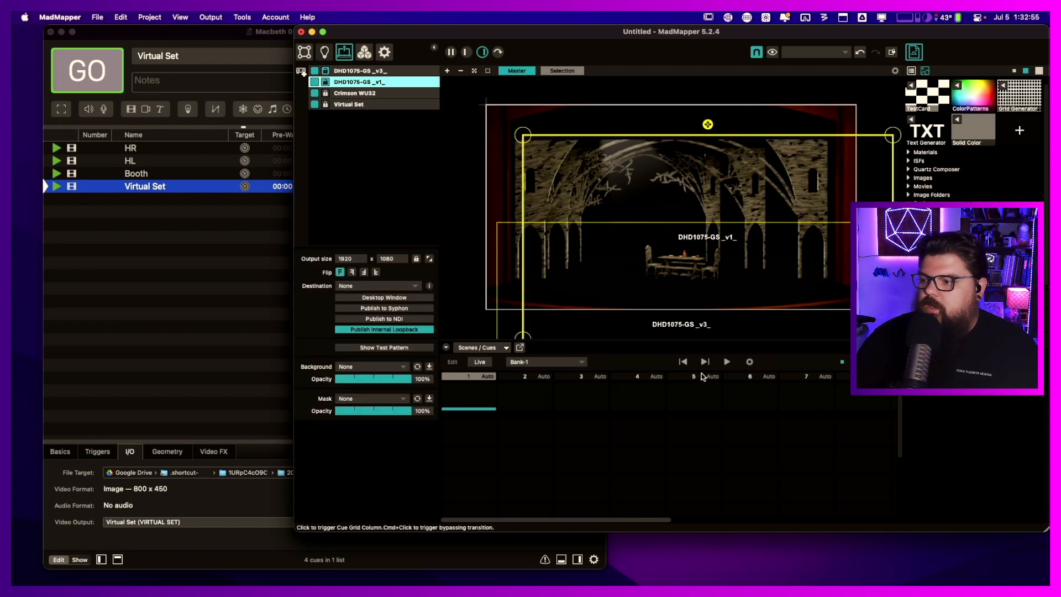
left_click(446, 348)
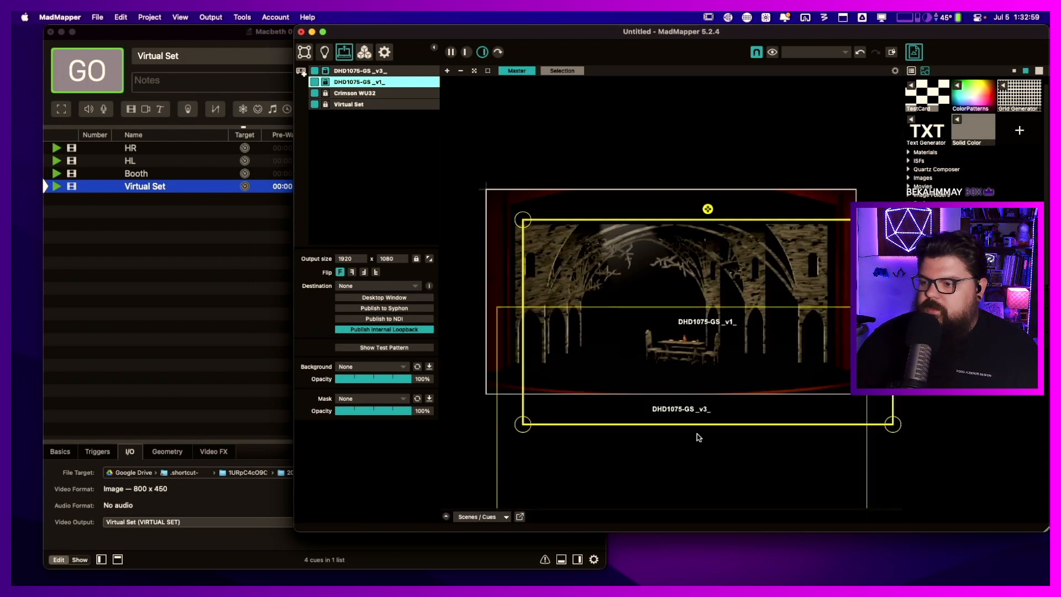
left_click_drag(697, 434, 684, 318)
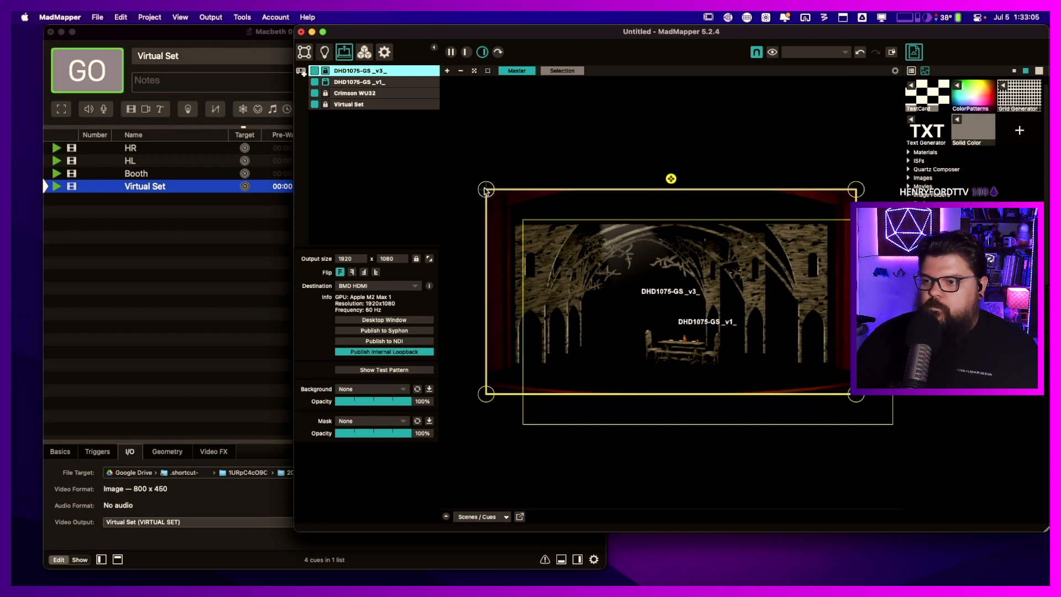
left_click_drag(485, 191, 526, 237)
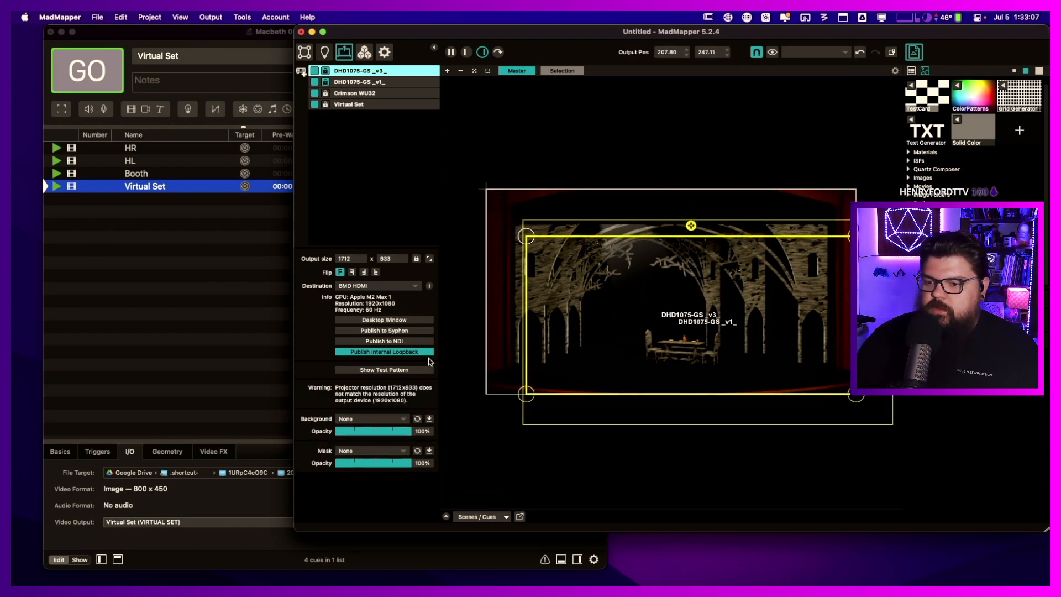
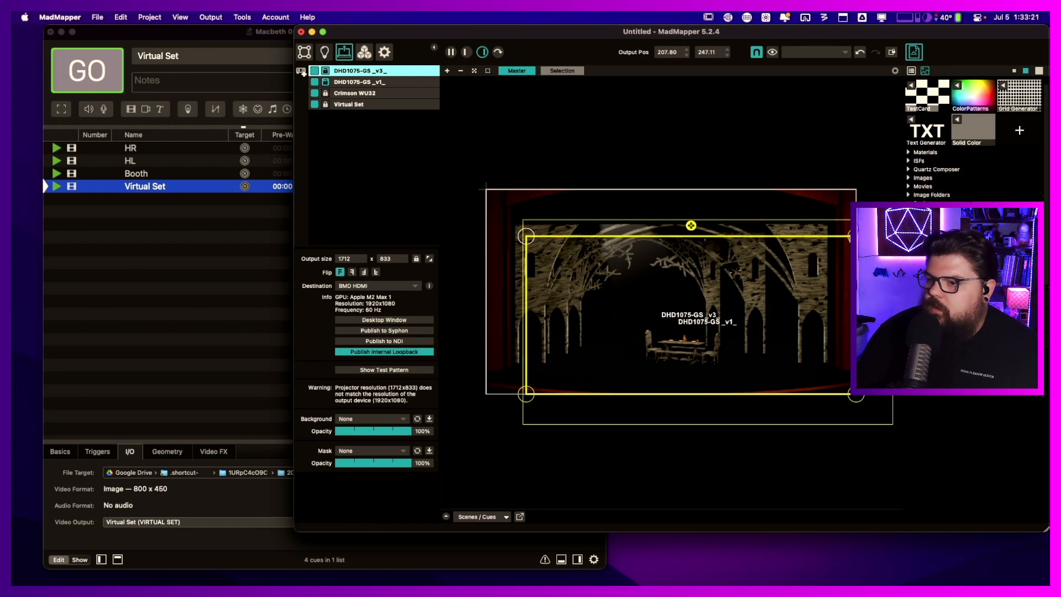
- Resize the DHD1075-GS _v3_ output to about 1398 x 882 inside the frame and move DHD1075-GS _v1_ down to the left
left_click_drag(851, 237, 856, 190)
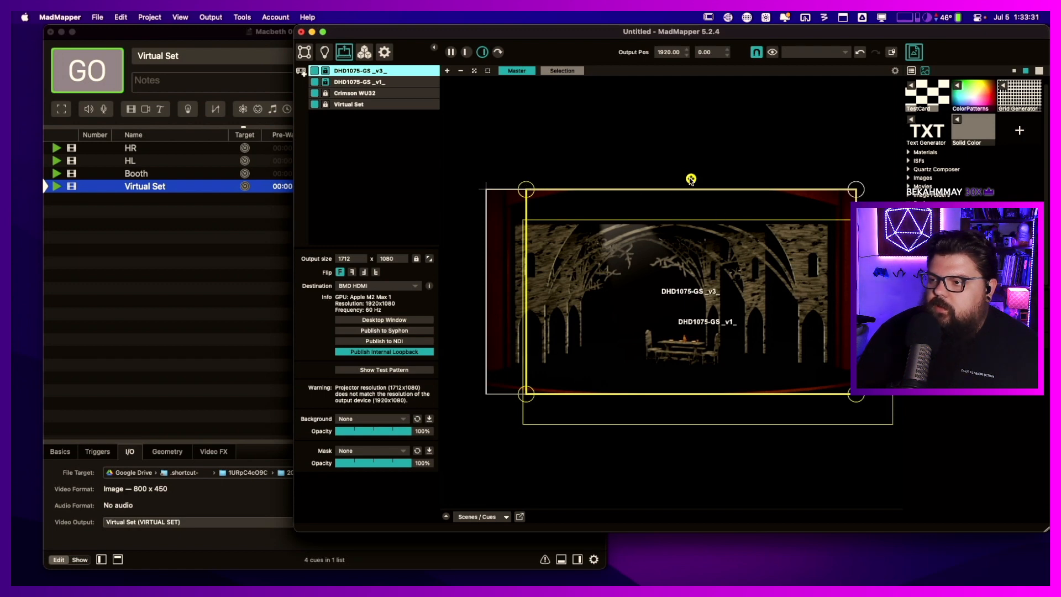
mouse_move(691, 179)
left_mouse_down()
mouse_move(694, 166)
mouse_move(692, 198)
left_mouse_up()
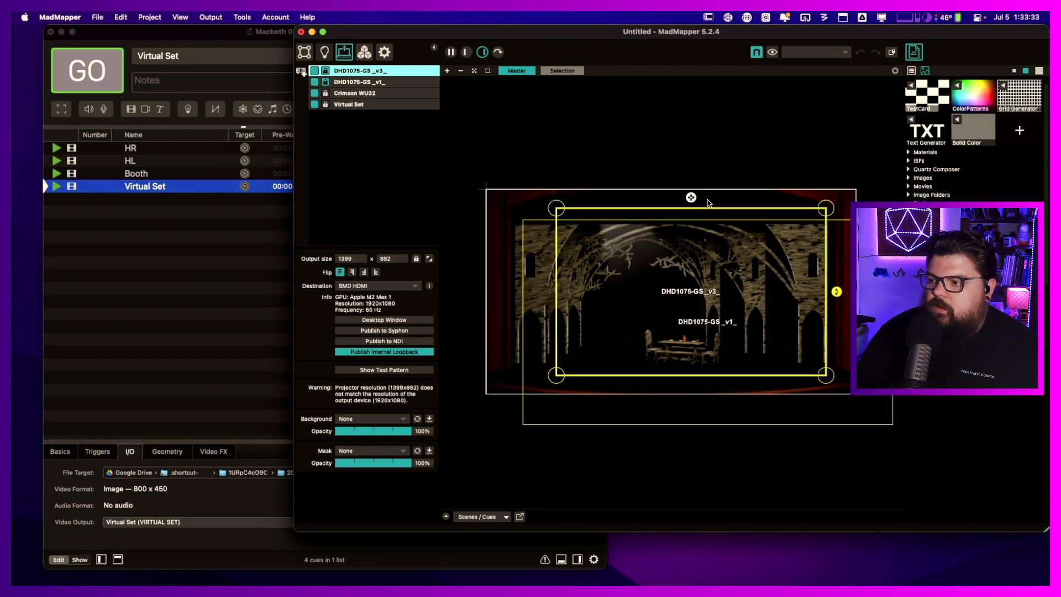
left_click_drag(843, 284, 782, 371)
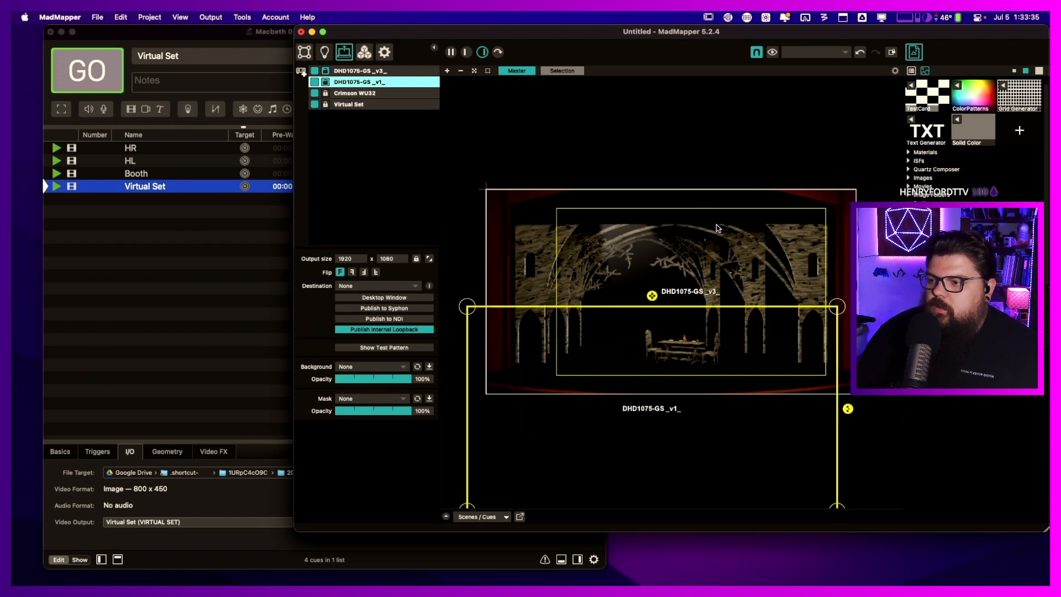
- Set the DHD1075-GS _v3_ output's destination to None and check the settings of the other three outputs
left_click(717, 224)
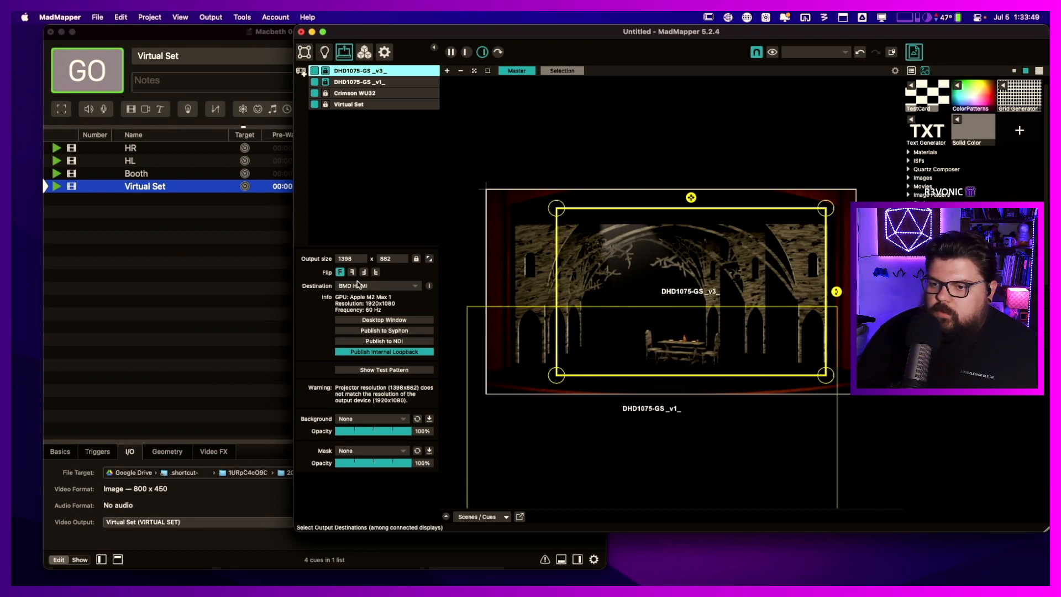
left_click(371, 287)
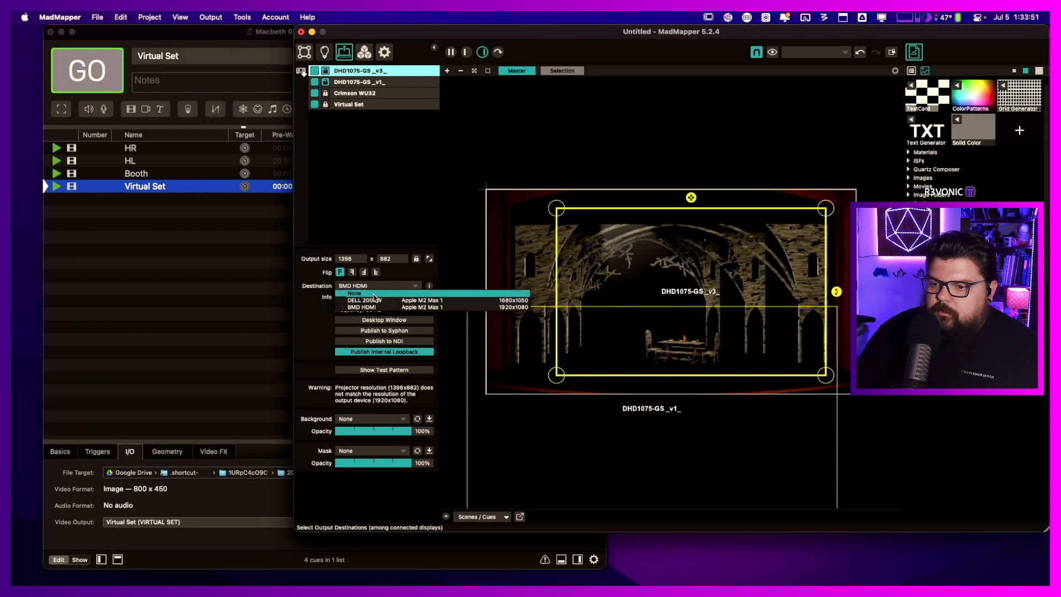
left_click(376, 293)
left_click(362, 81)
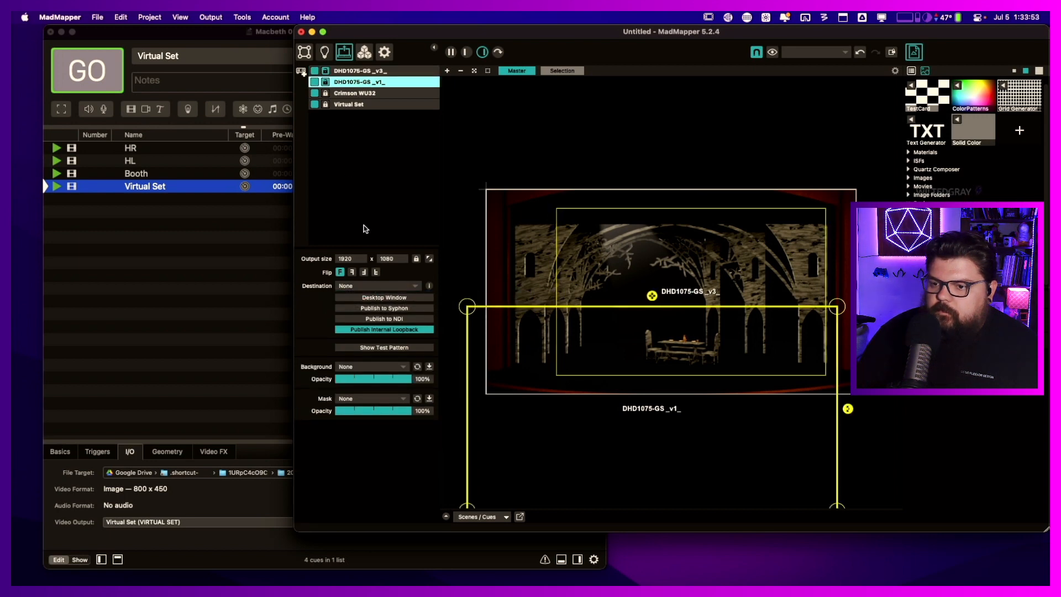
left_click(353, 94)
left_click(356, 105)
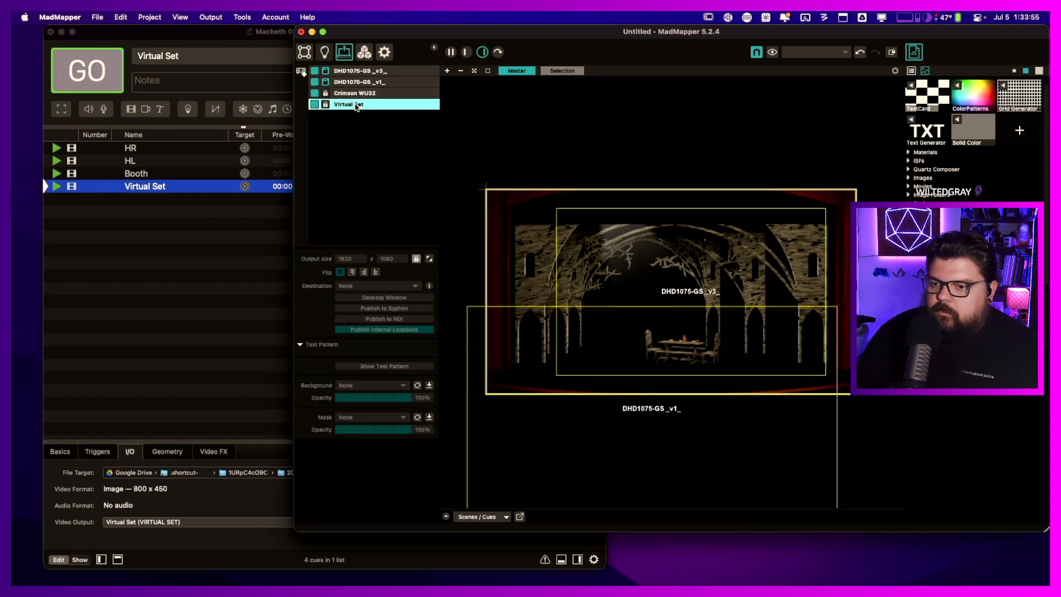
left_click(344, 84)
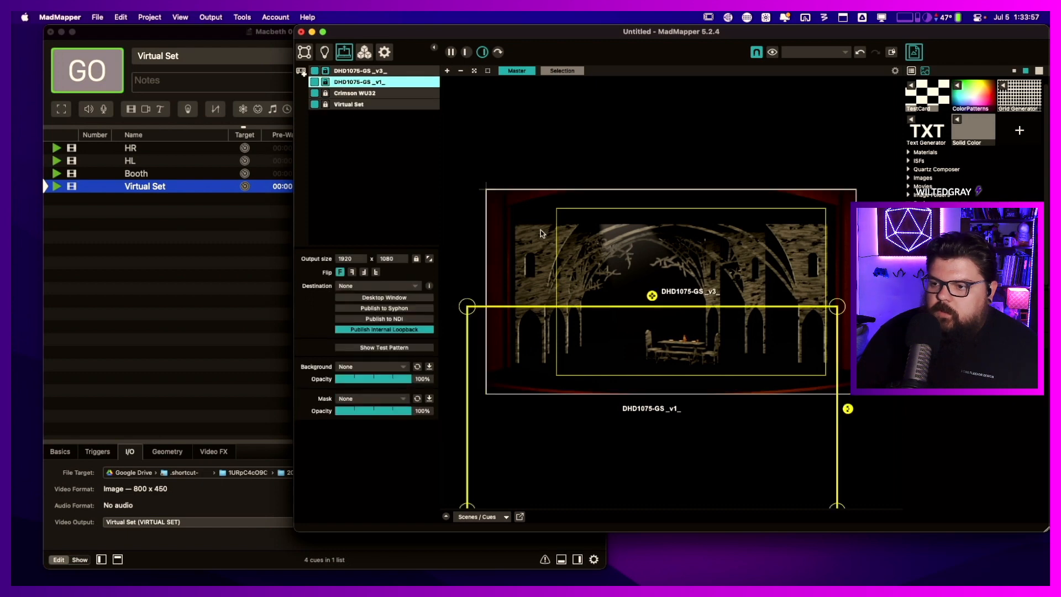
- Set the DHD1075-GS _v3_ output size to 1920 x 1080
left_click(592, 223)
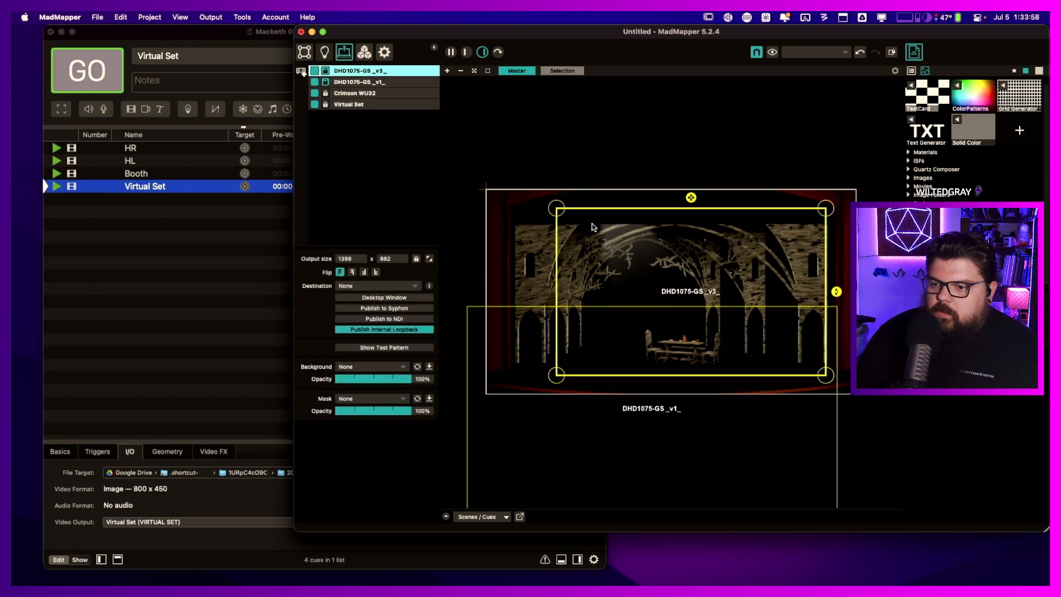
double_click(351, 258)
type("19")
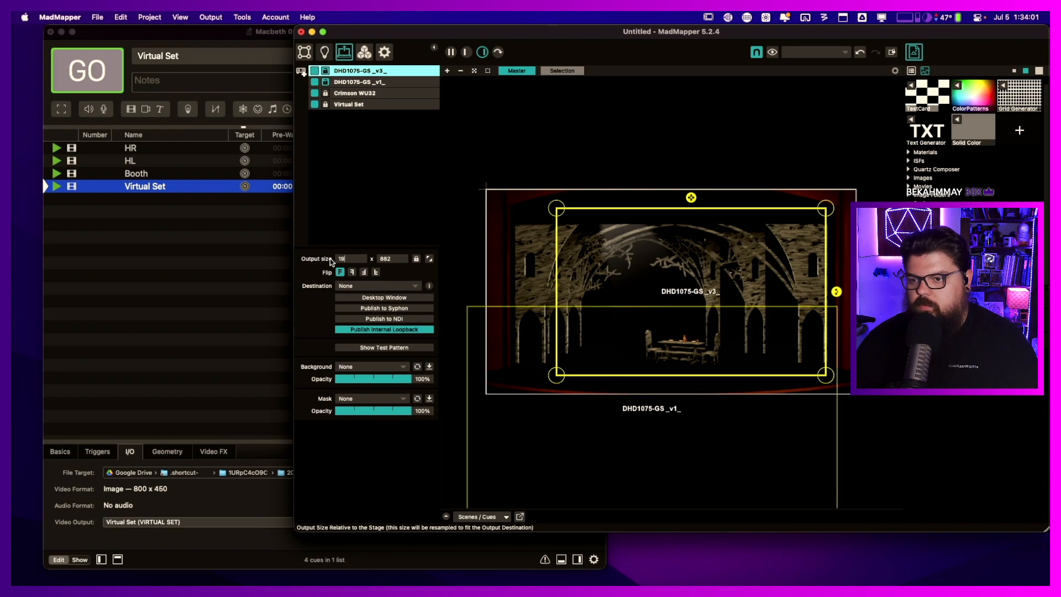
type("20")
key("Tab")
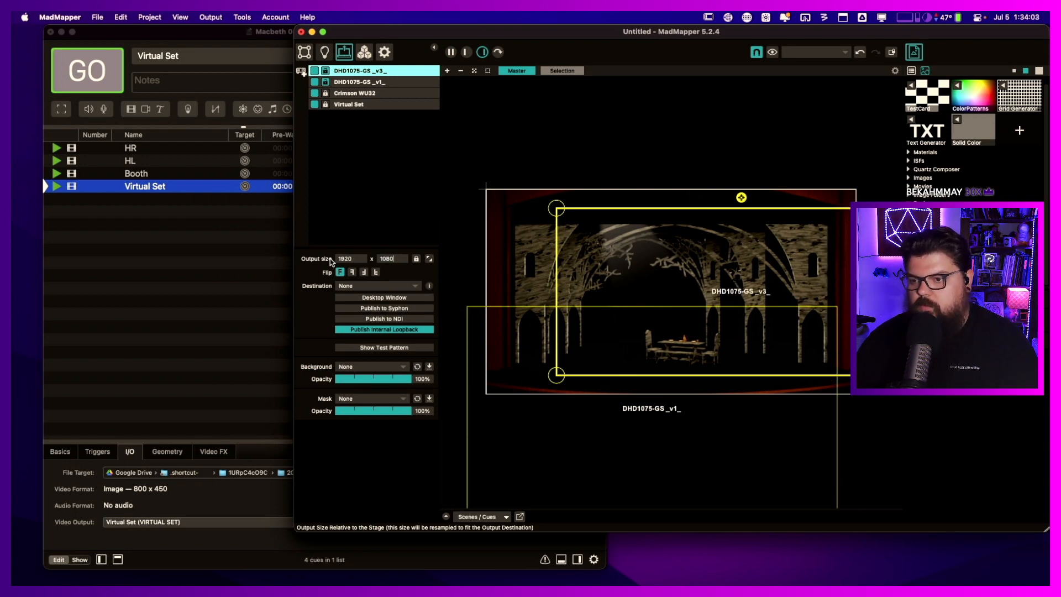
key("Return")
- Move the DHD1075-GS _v3_ and DHD1075-GS _v1_ outputs back so both align exactly with the full frame
left_click(650, 203)
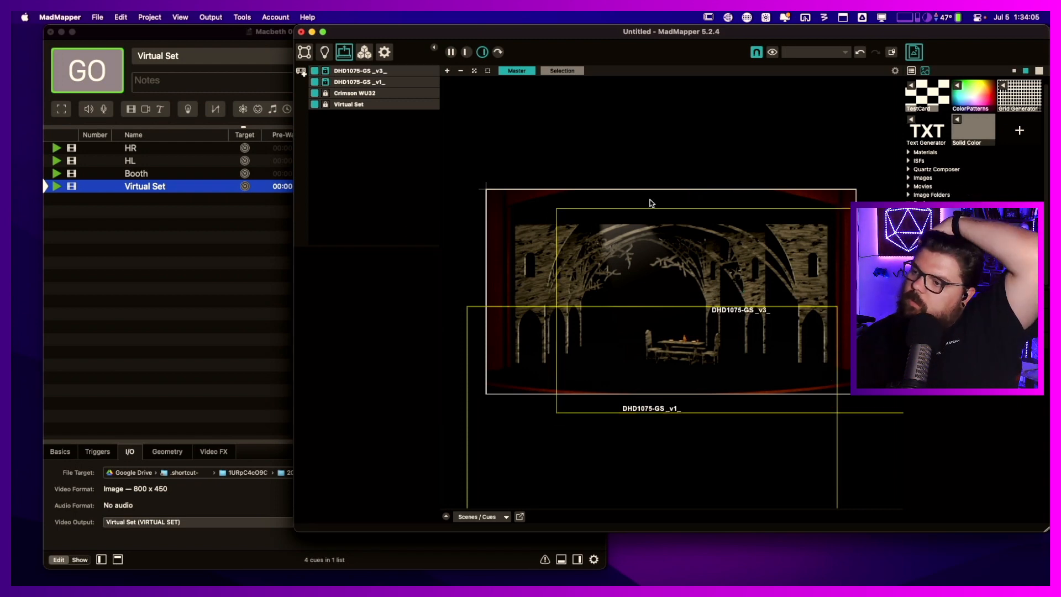
left_click_drag(650, 203, 596, 241)
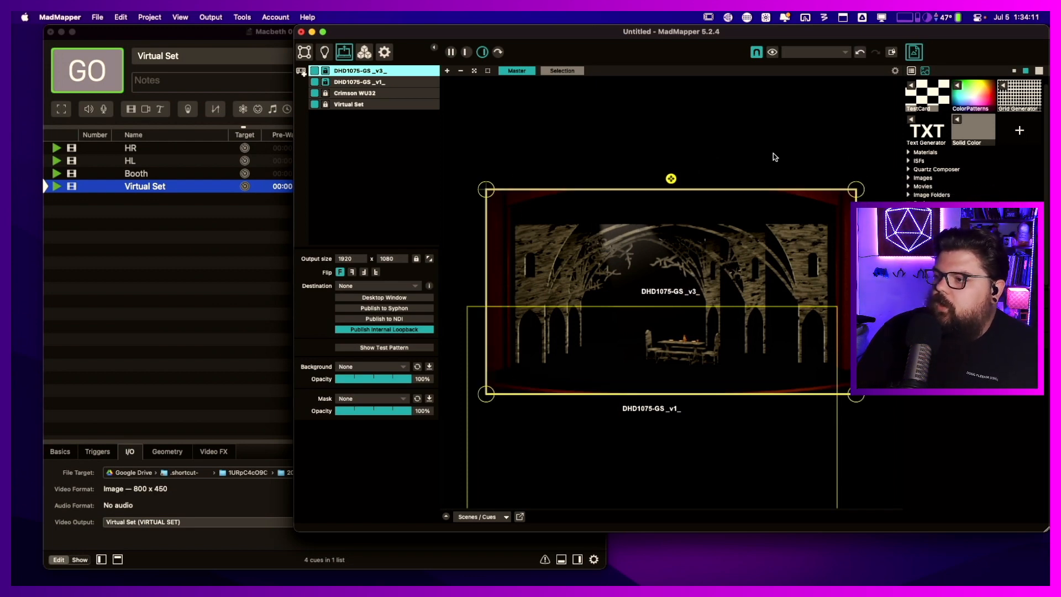
key("super+z")
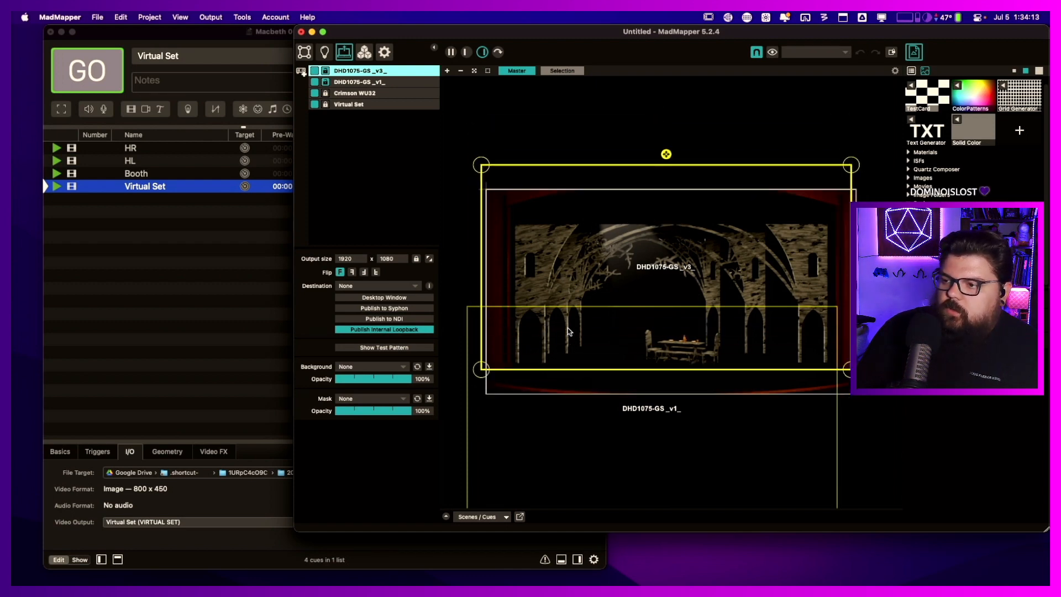
left_click_drag(569, 331, 604, 355)
left_click_drag(611, 457, 627, 336)
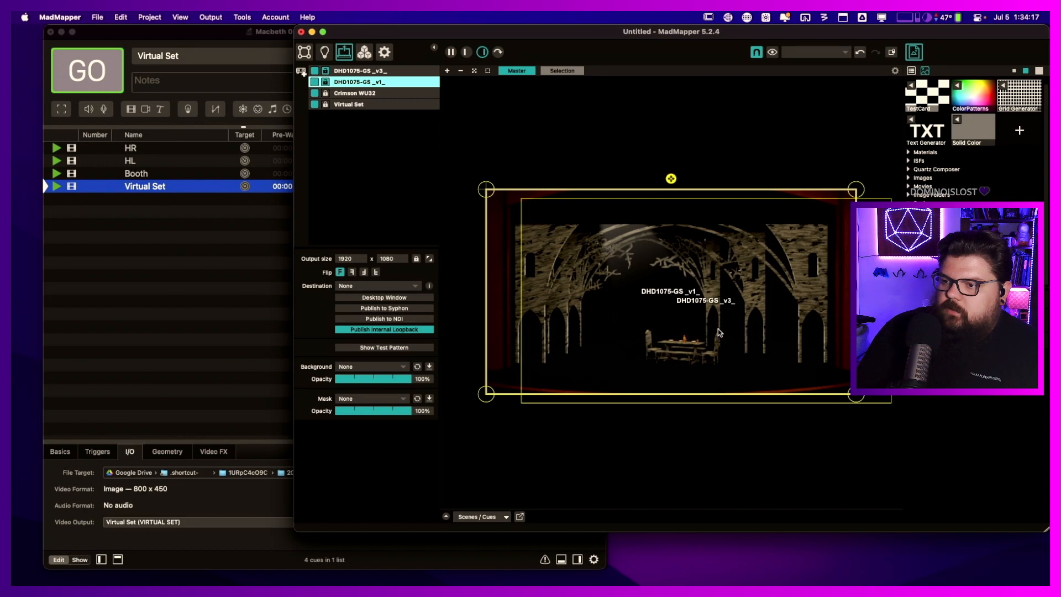
mouse_move(717, 329)
left_mouse_down()
mouse_move(701, 324)
mouse_move(717, 328)
left_mouse_up()
left_click_drag(884, 252, 849, 244)
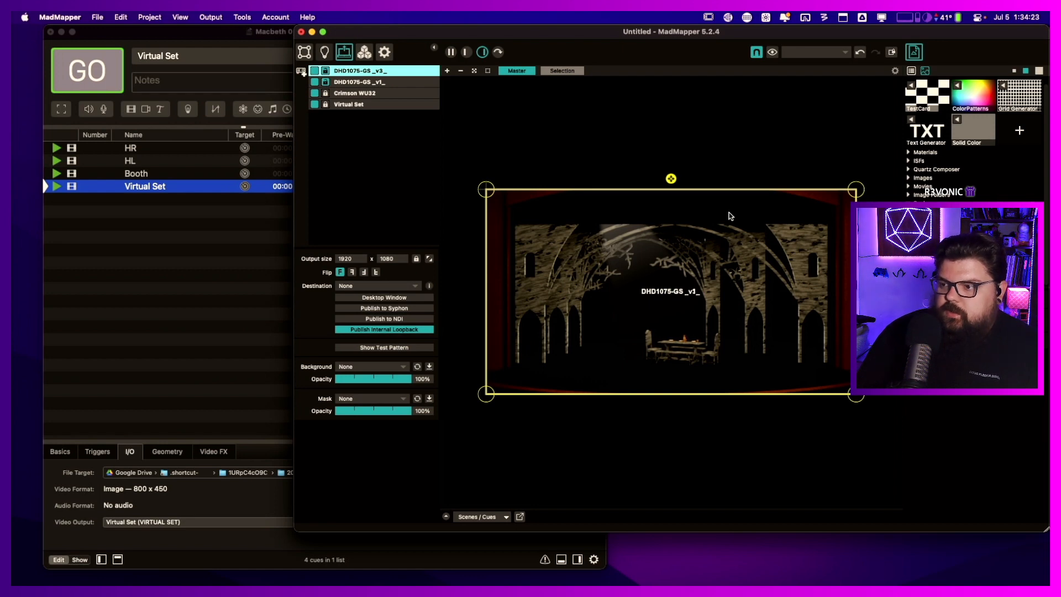
- Return to the surfaces and lock the Booth and Virtual Set quads
left_click(304, 52)
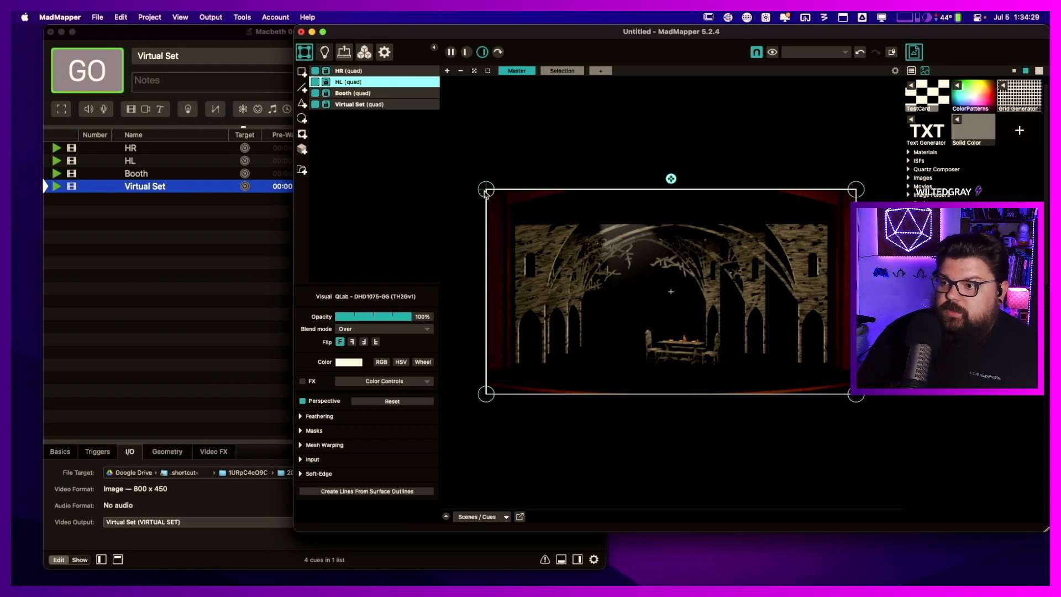
left_click(537, 216)
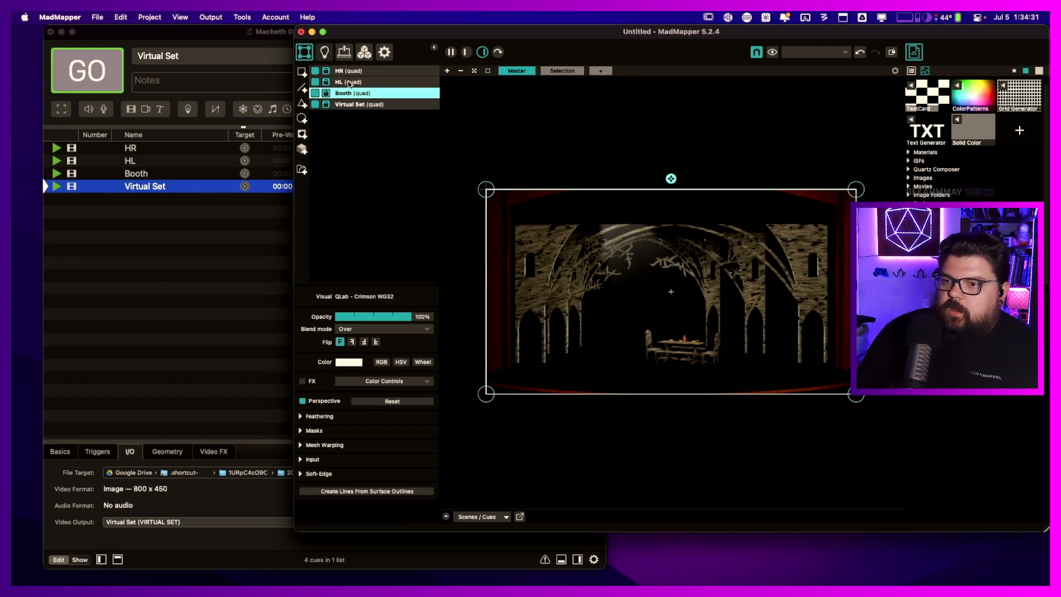
left_click(326, 94)
left_click(326, 104)
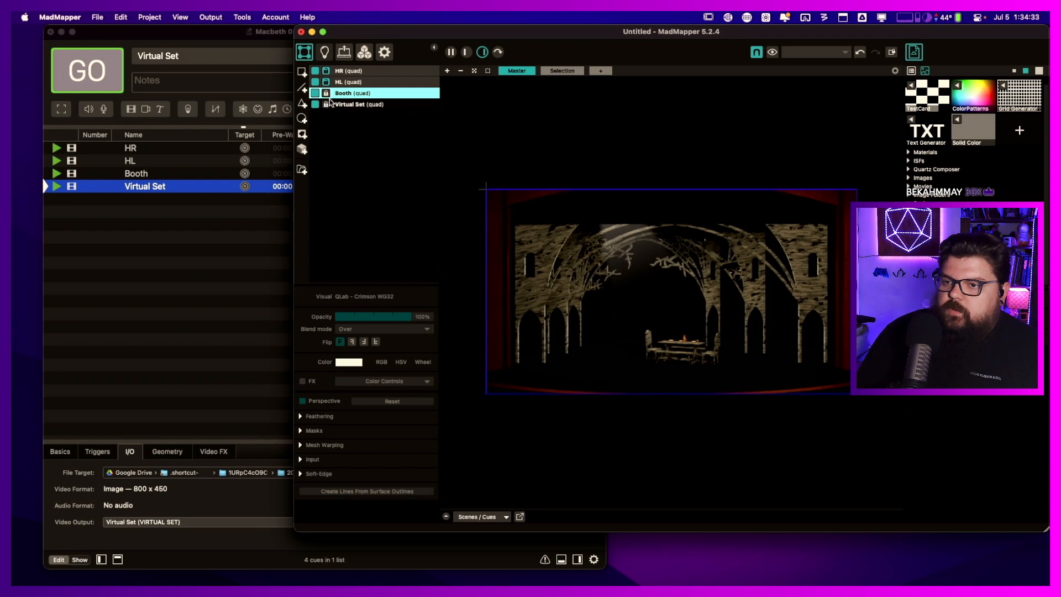
- Pull the HL quad's four corners inward to about (65, 79), (1881, 95), (1869, 979) and (87, 906)
left_click(343, 83)
left_click(486, 189)
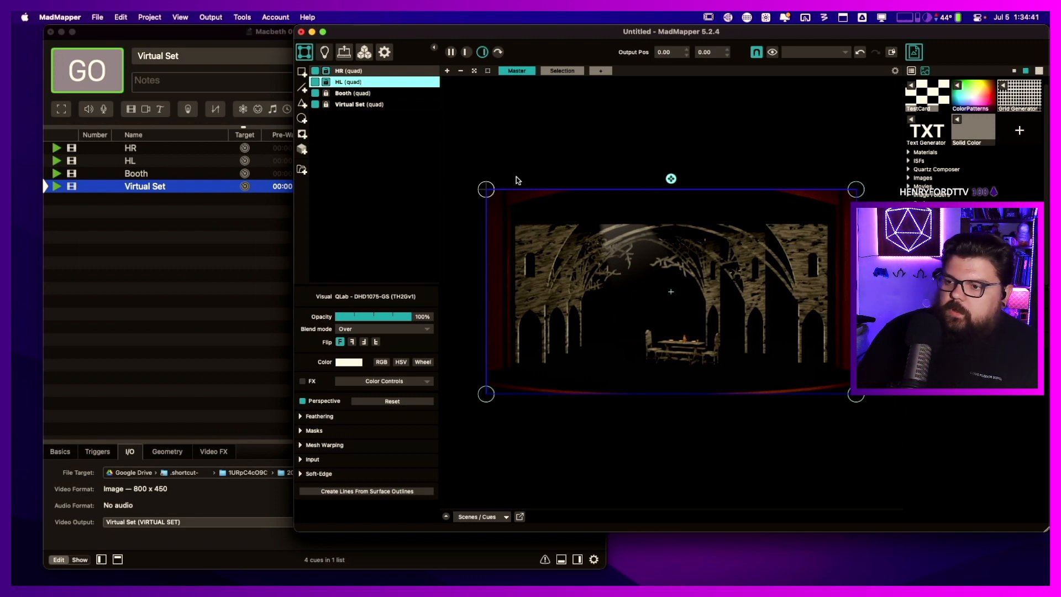
left_click_drag(487, 189, 509, 223)
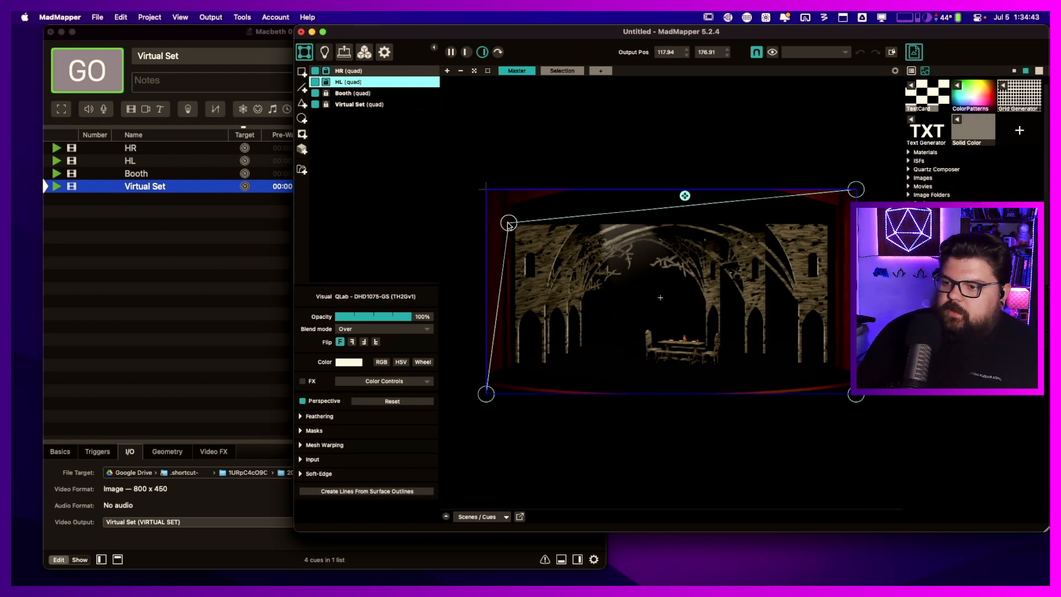
left_click_drag(489, 396, 511, 351)
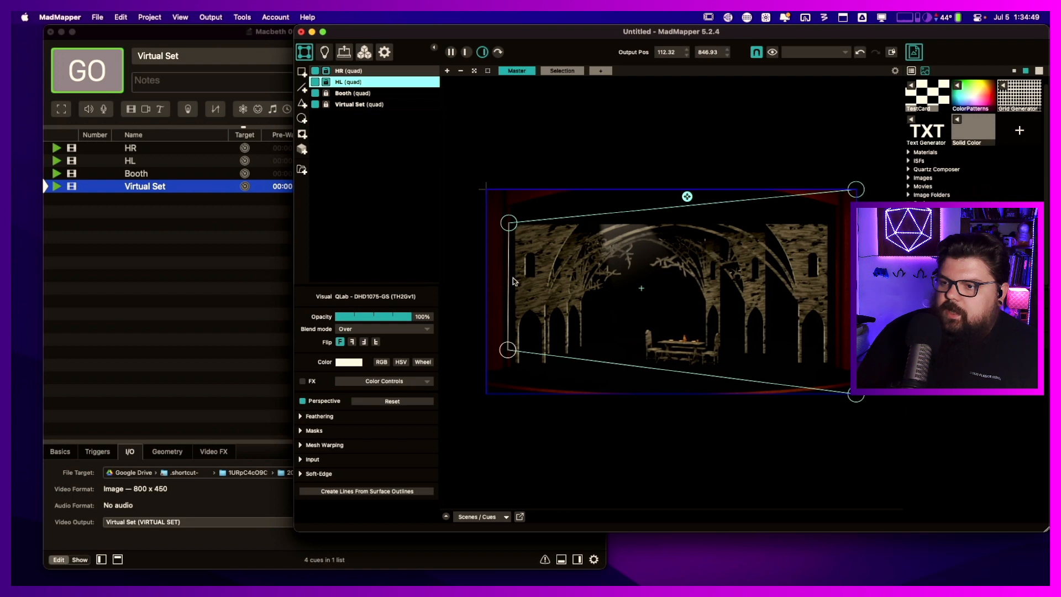
left_click_drag(509, 221, 499, 205)
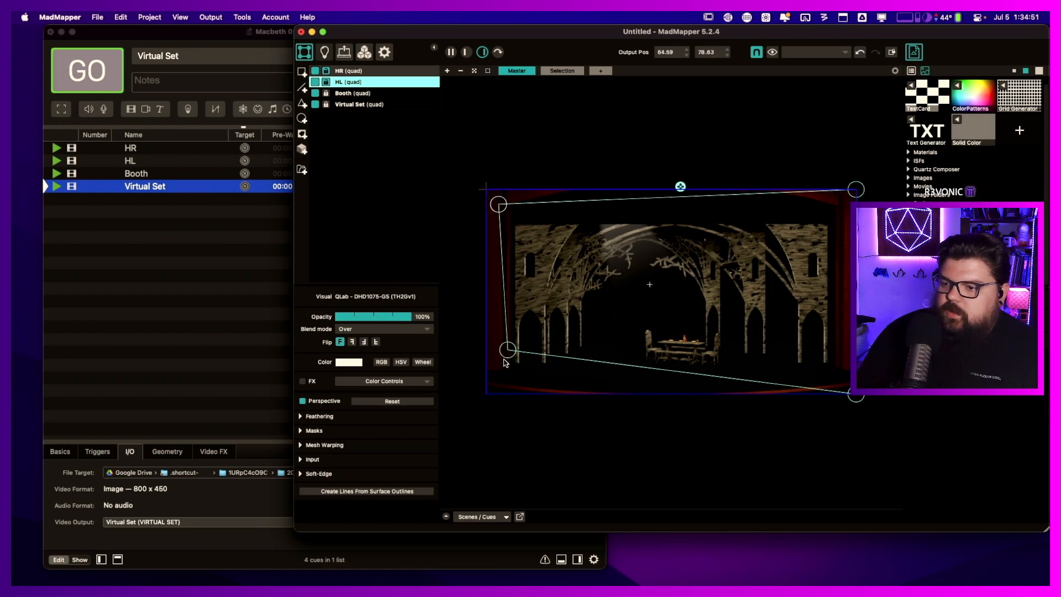
left_click_drag(508, 350, 505, 366)
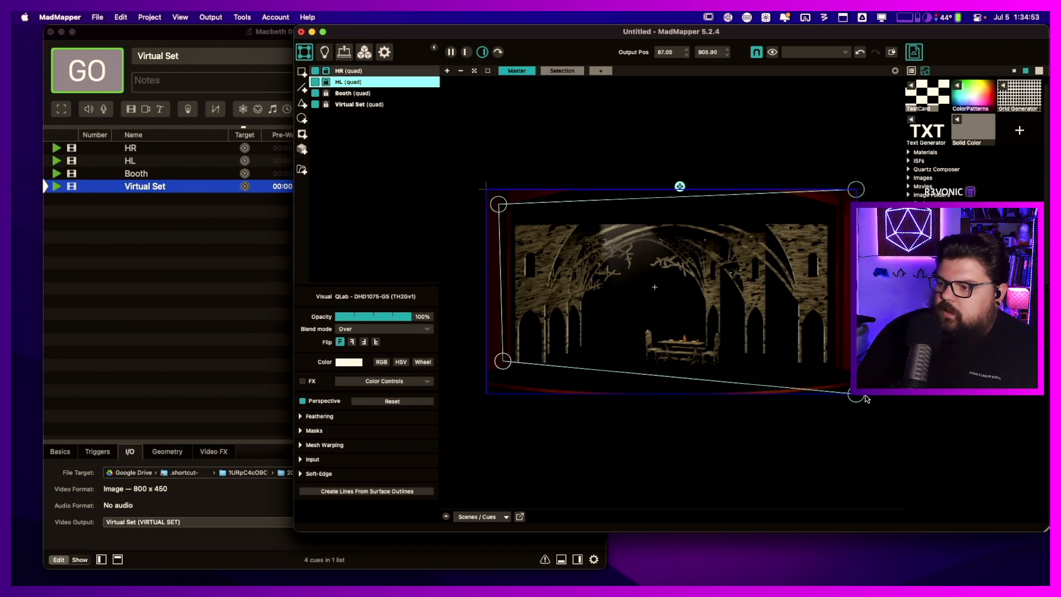
left_click_drag(857, 394, 846, 376)
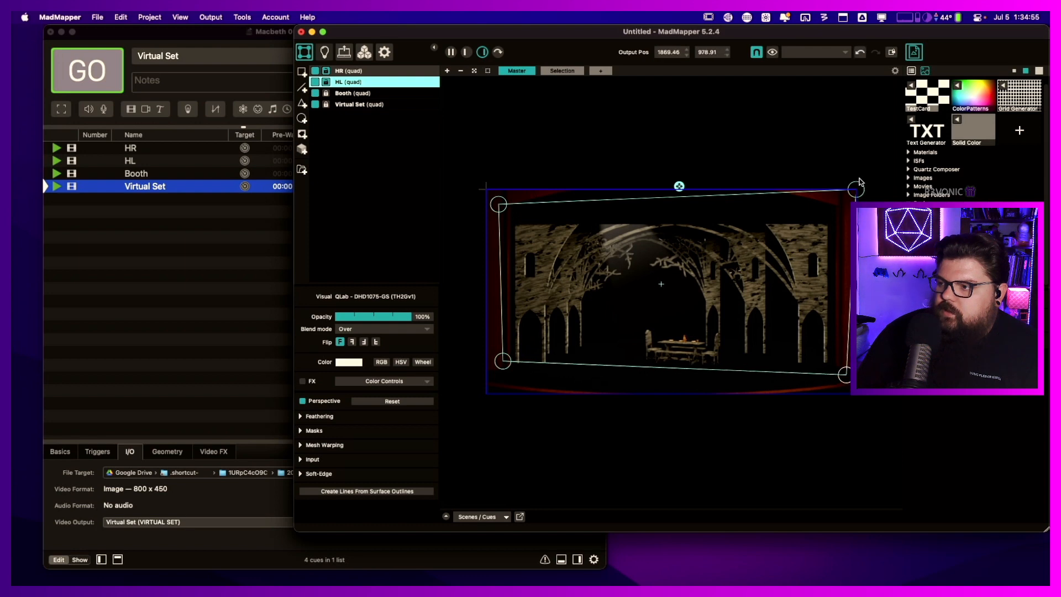
left_click_drag(856, 188, 848, 211)
left_click(848, 209)
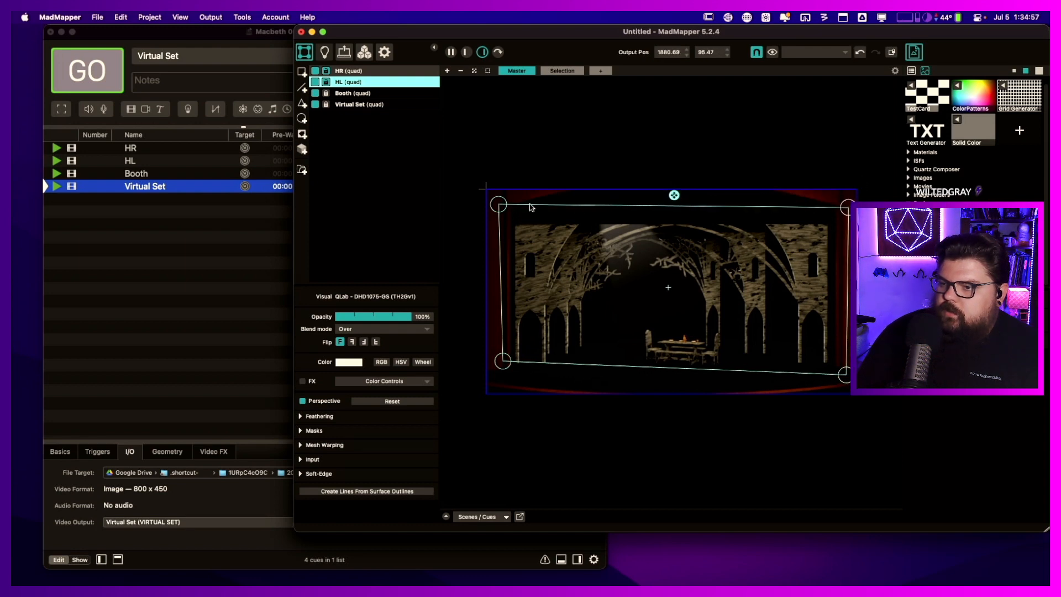
- Adjust the HL quad's upper-left corner to about (65, 241), lower-left to (70, 847) and lower-right to (1872, 962), and lock the quad
left_click_drag(499, 206, 501, 196)
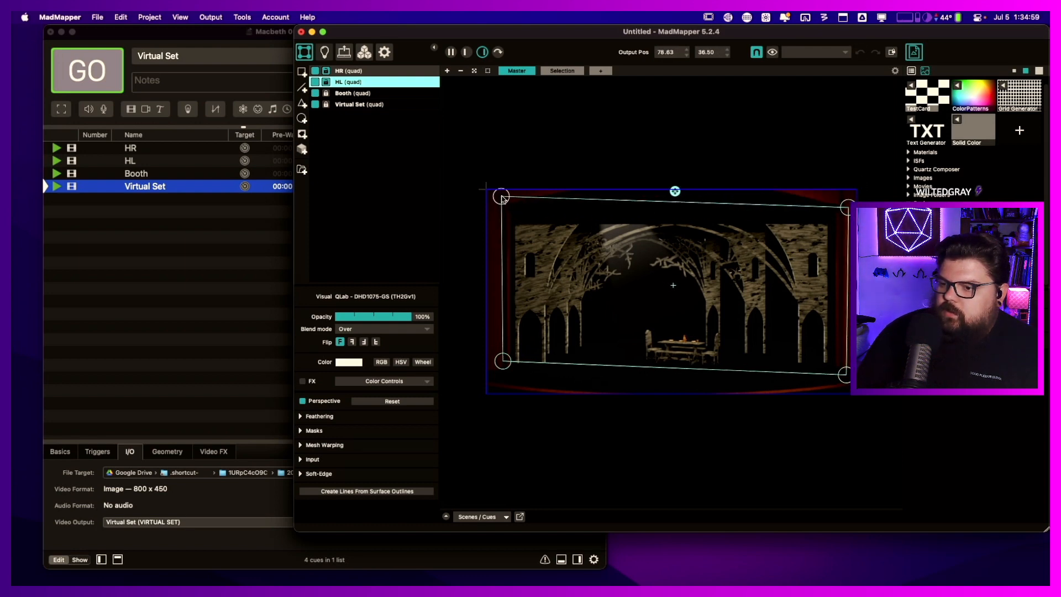
left_click_drag(504, 364, 501, 363)
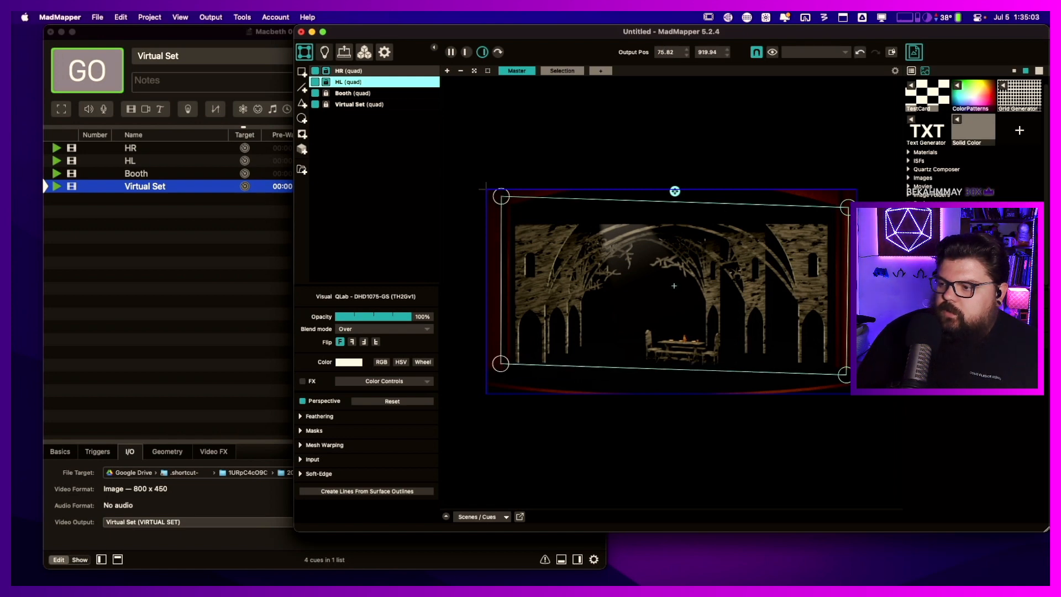
left_click_drag(849, 380, 846, 375)
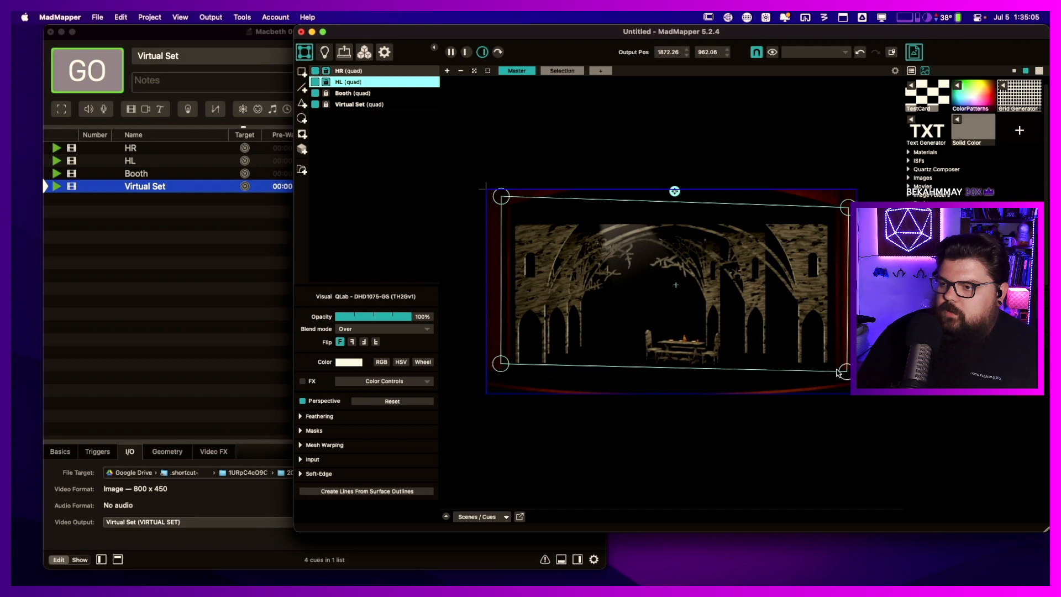
left_click_drag(500, 197, 505, 209)
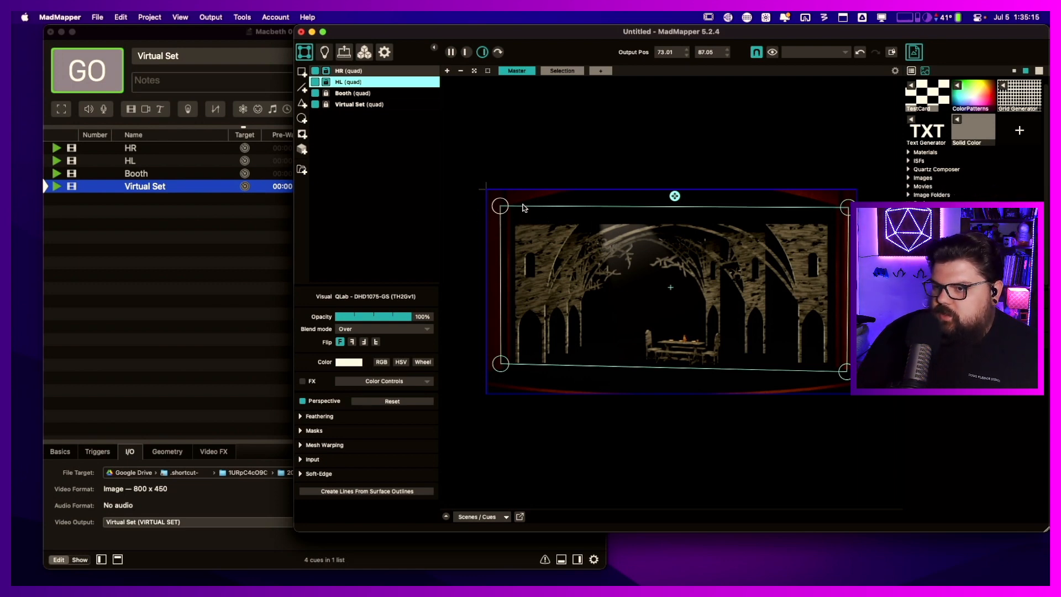
left_click_drag(501, 208, 503, 238)
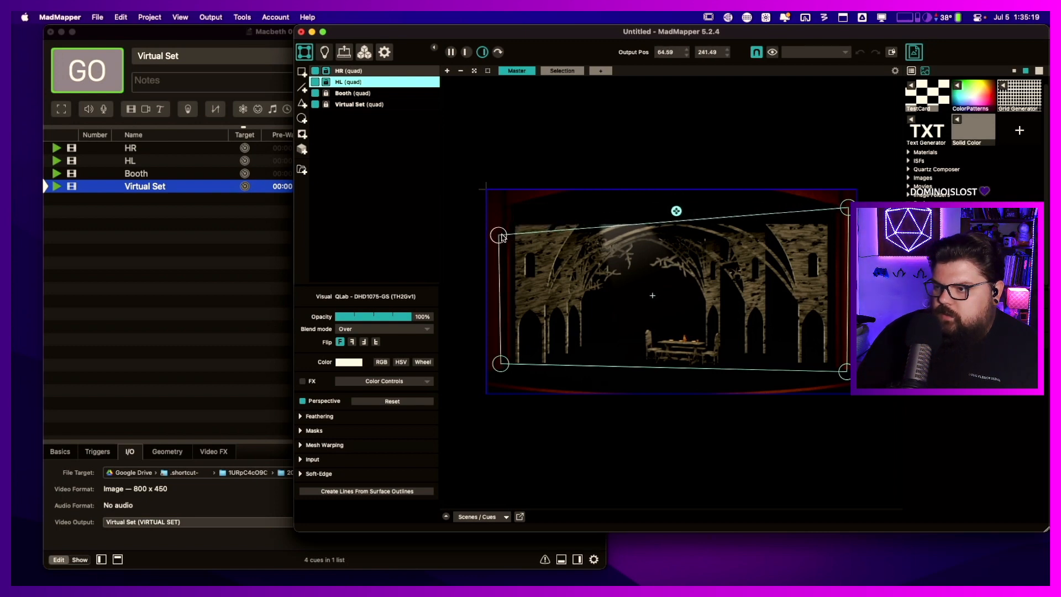
left_click_drag(501, 364, 503, 354)
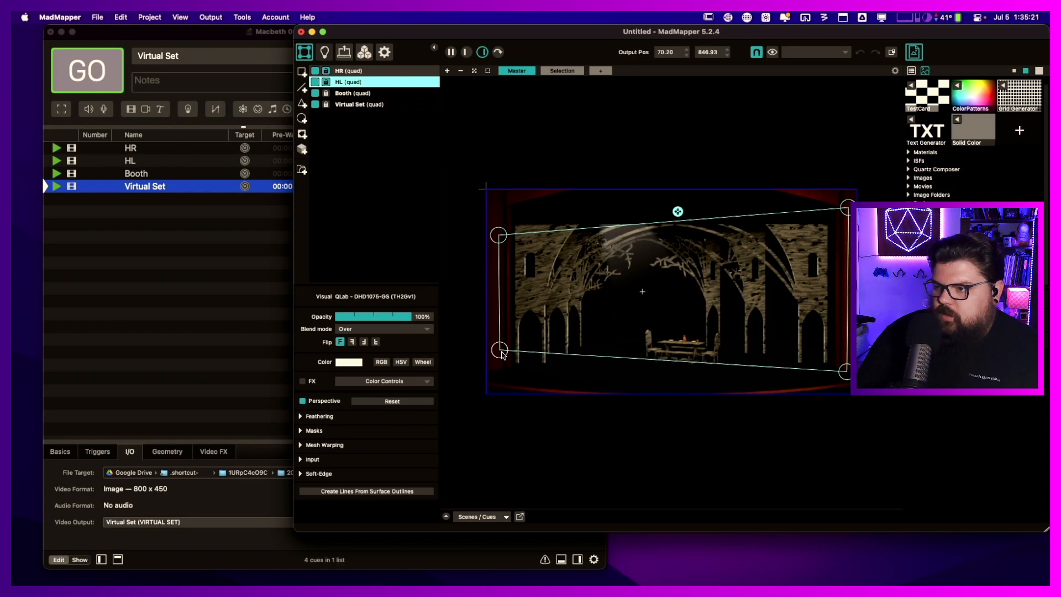
left_click(326, 82)
- Pull the HR quad's corners to about (45, 124) upper-left, (1855, 233) upper-right, (1867, 900) lower-right and (51, 942) lower-left
left_click(342, 71)
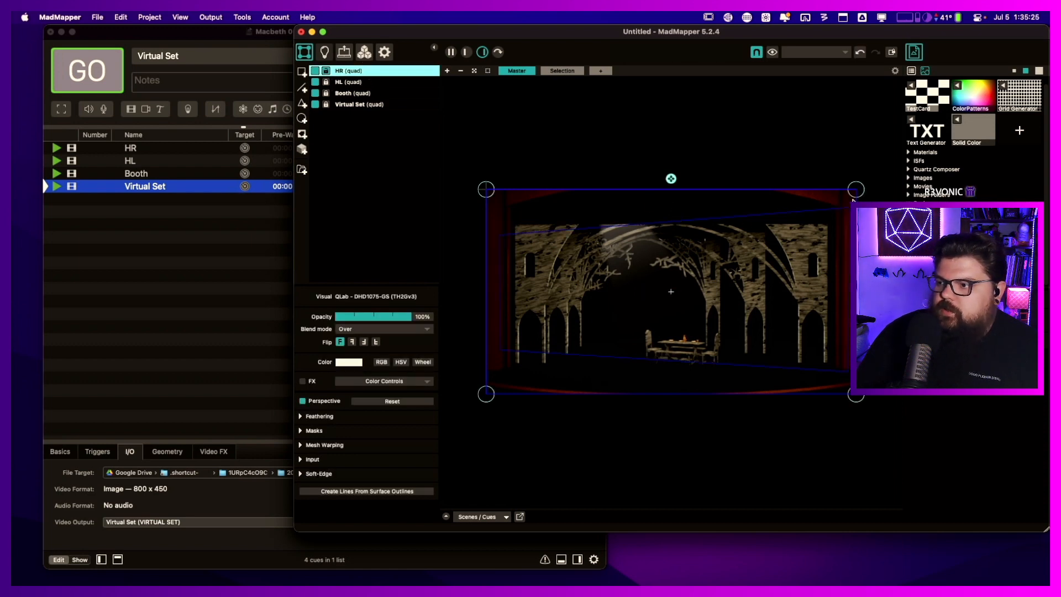
left_click_drag(856, 192, 844, 237)
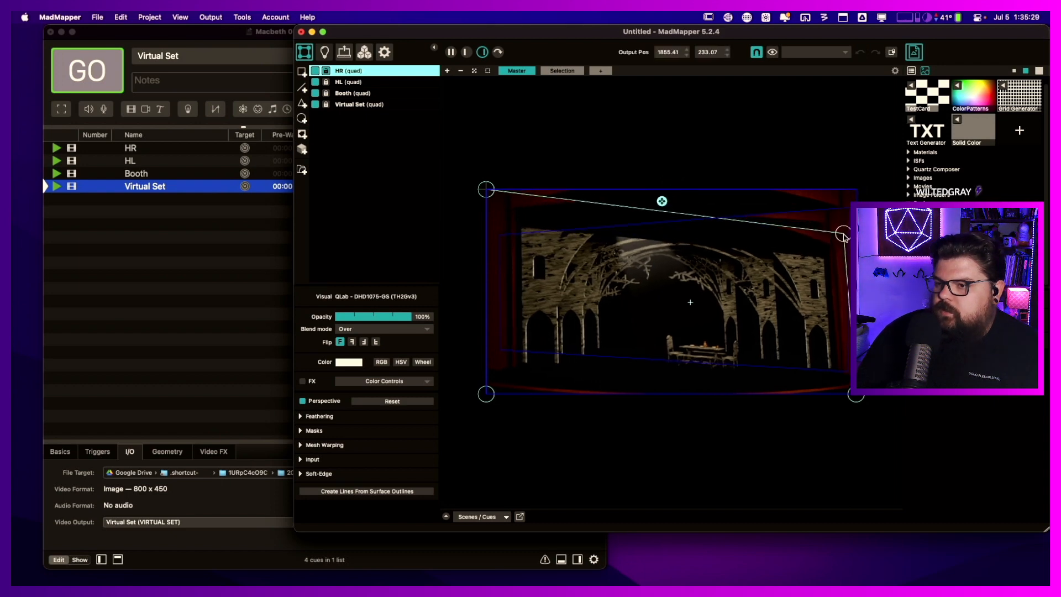
left_click_drag(856, 401, 846, 364)
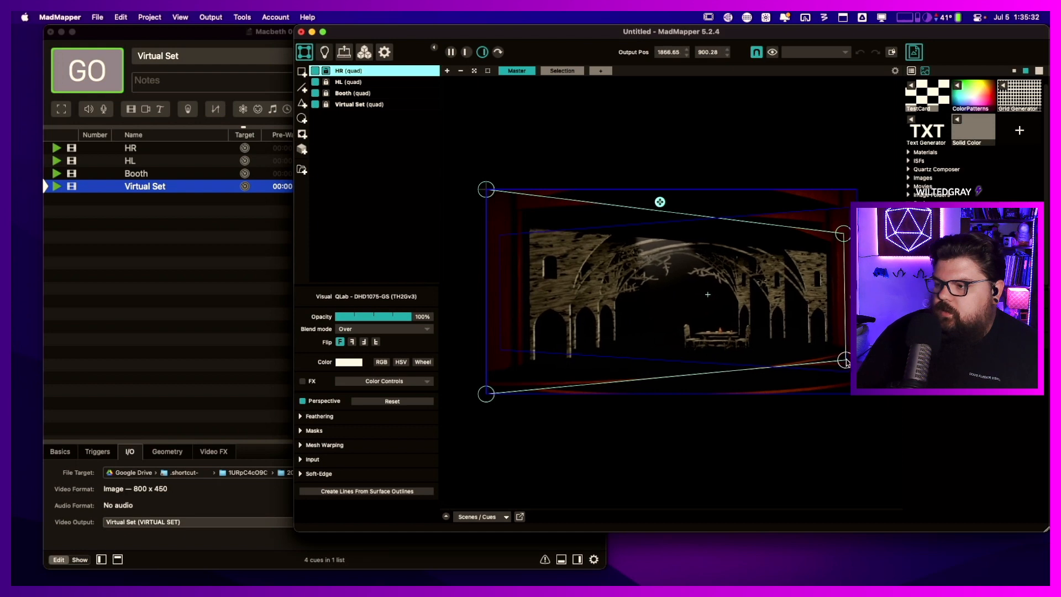
left_click(491, 191)
left_click_drag(491, 191, 500, 214)
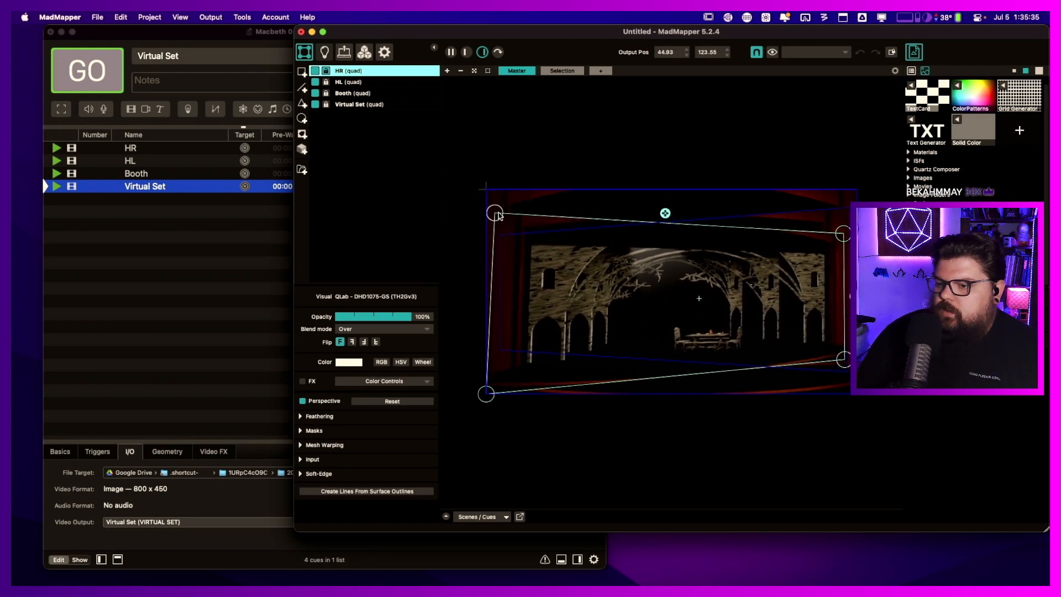
left_click_drag(492, 394, 500, 369)
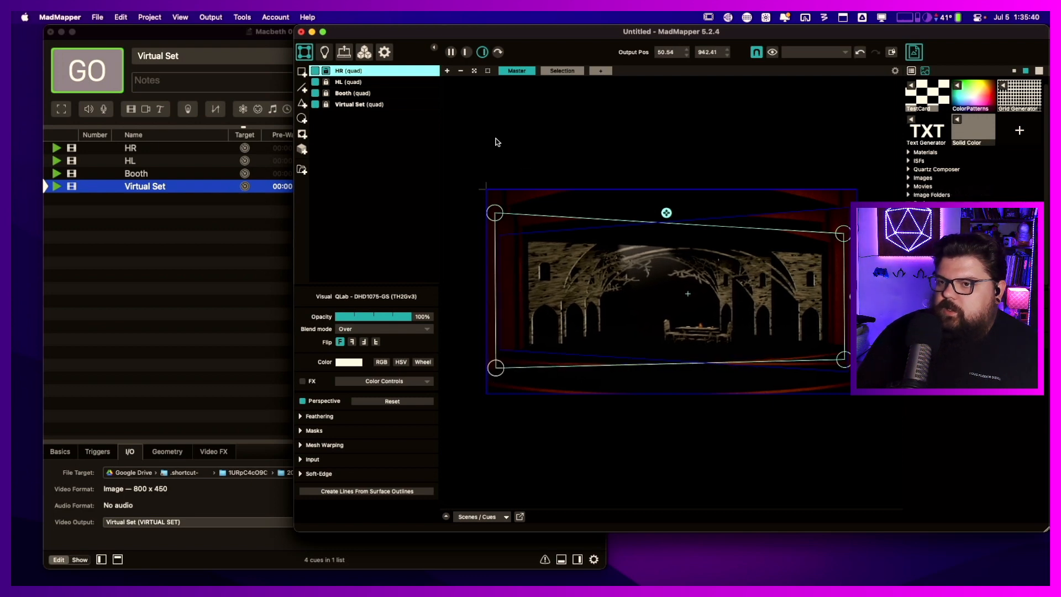
- Lock the DHD1075-GS _v3_ and DHD1075-GS _v1_ projector outputs and return to the surfaces
left_click(349, 53)
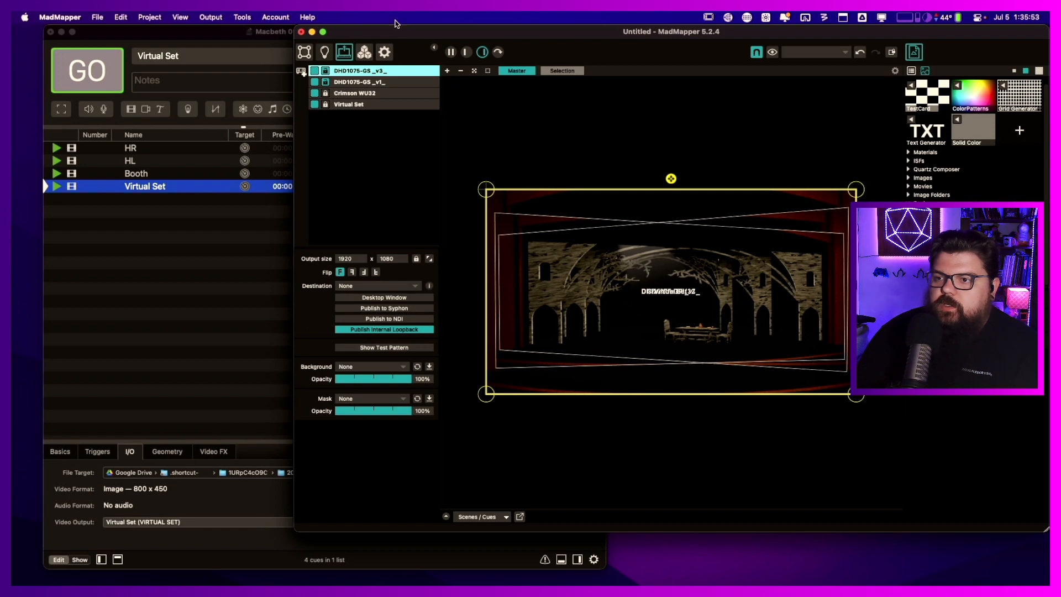
left_click(326, 71)
left_click(326, 82)
left_click(305, 53)
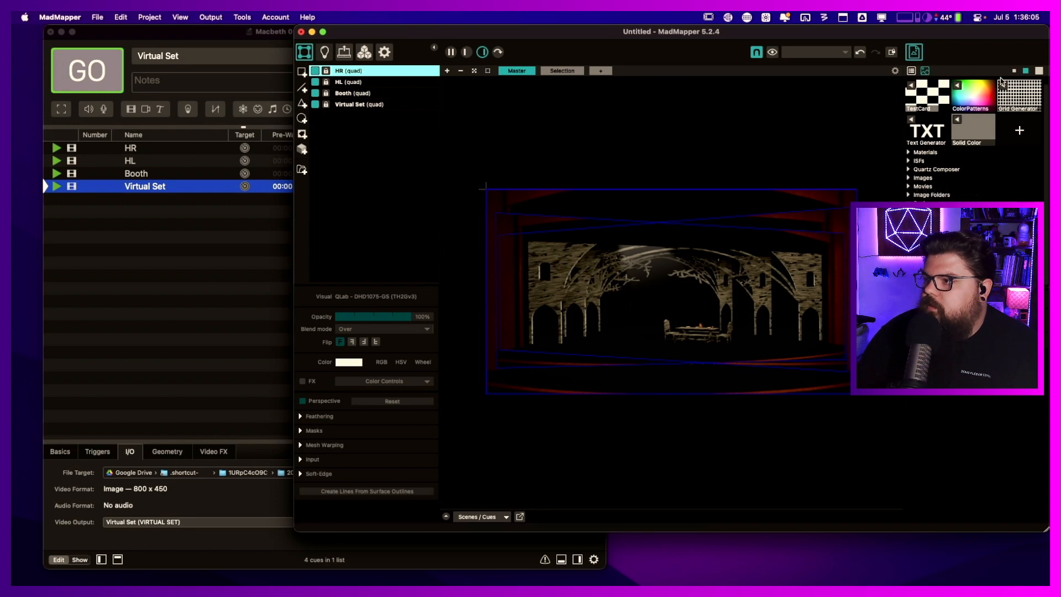
left_click(913, 72)
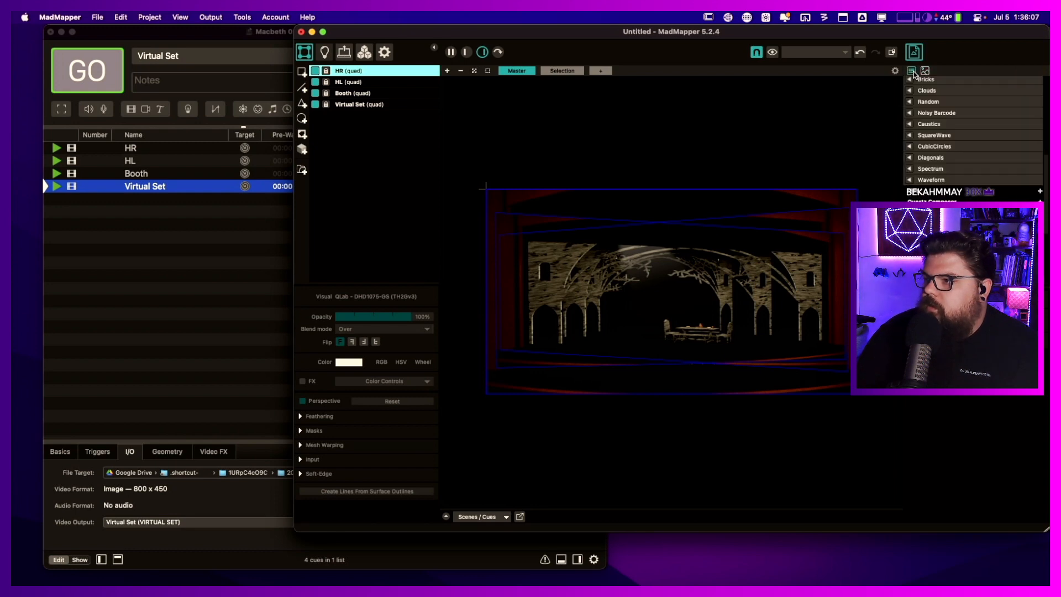
left_click(926, 71)
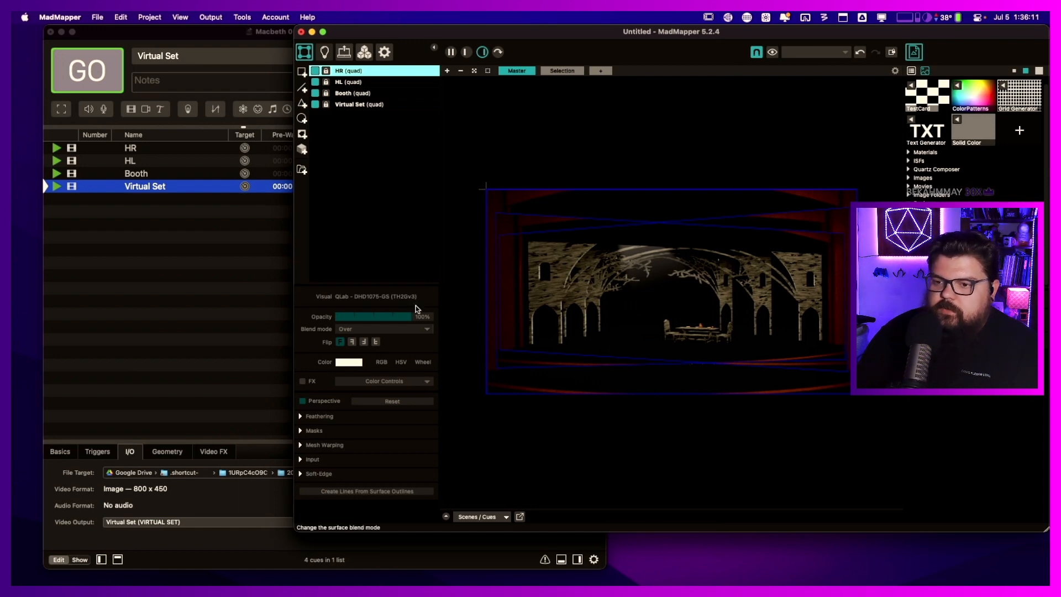
left_click(180, 17)
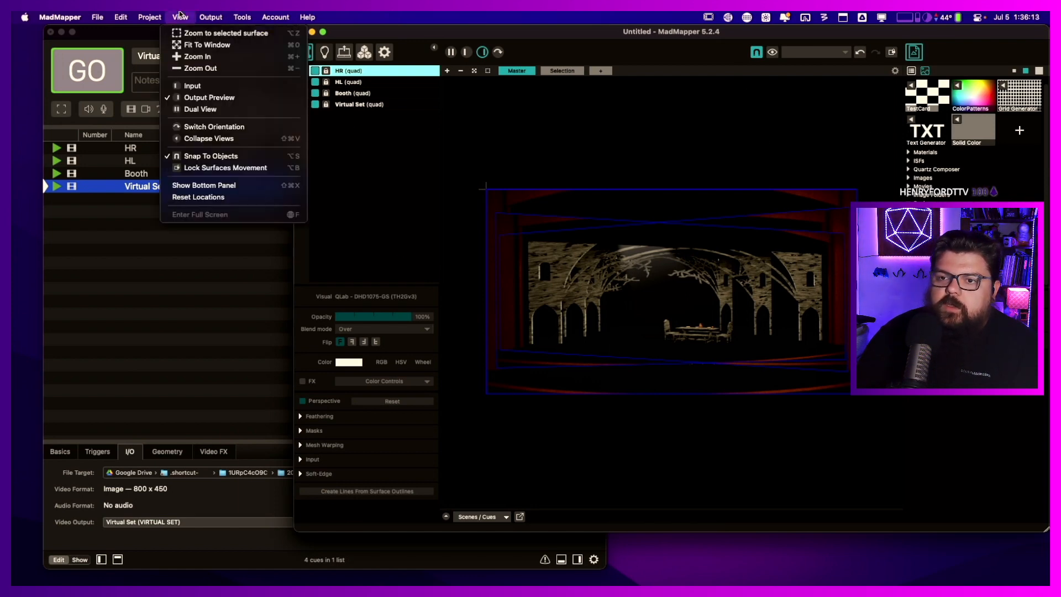
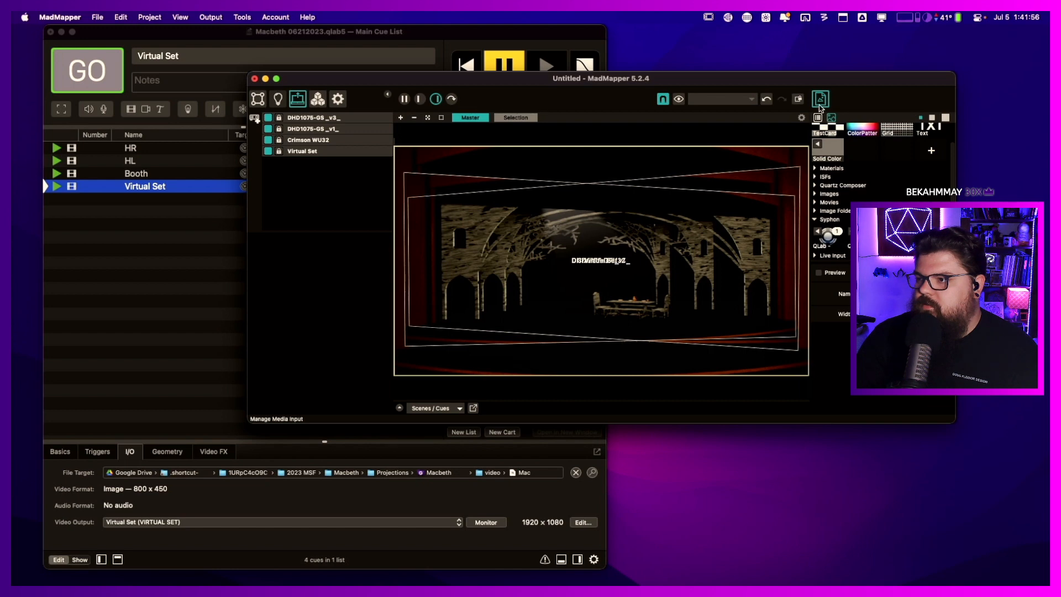
- Turn off Laser Beam Preview in the output preview's display options
left_click(802, 117)
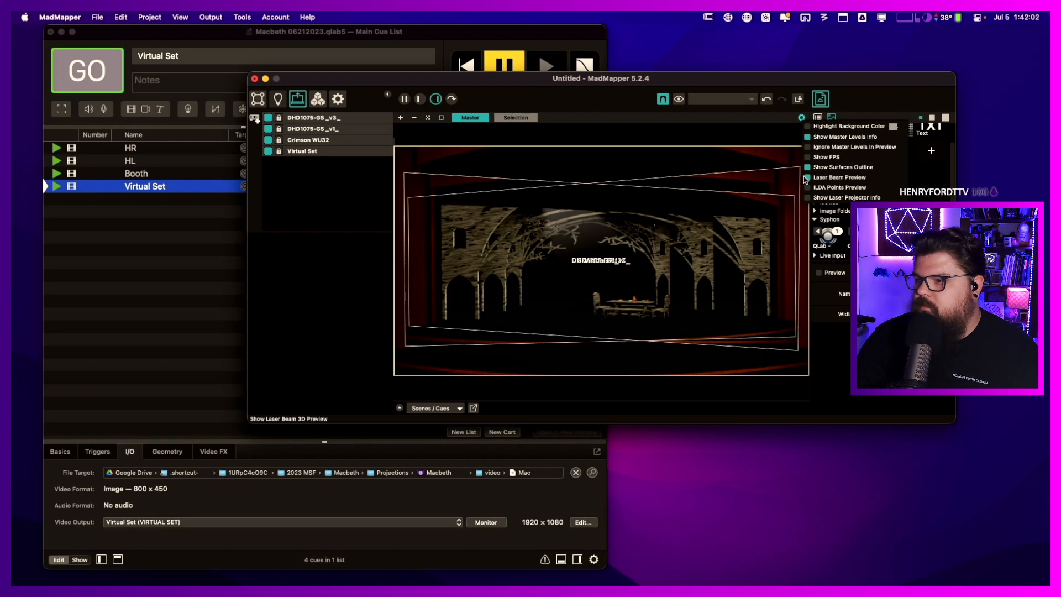
left_click(839, 178)
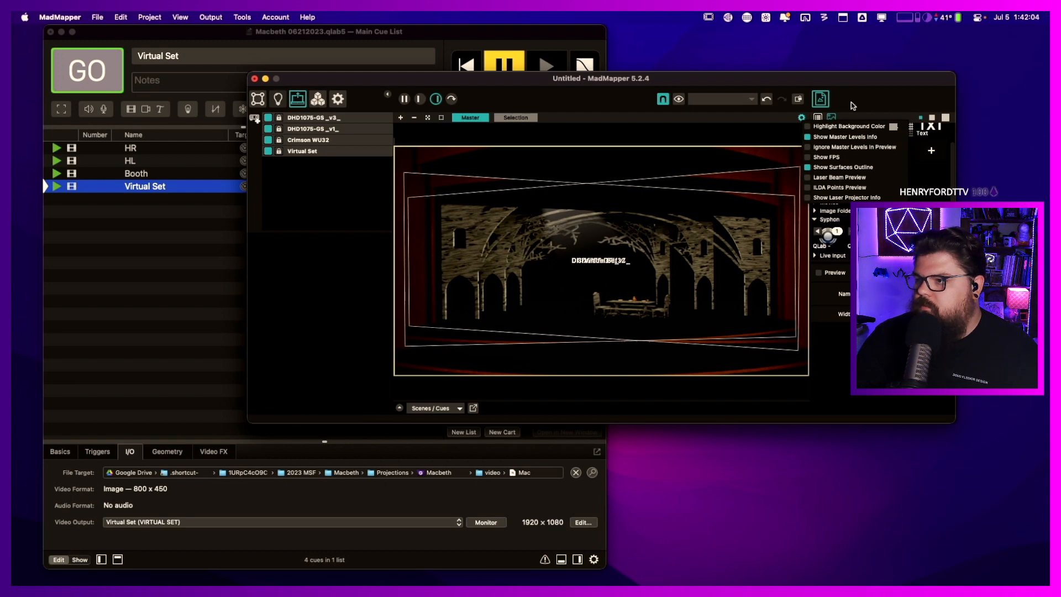
left_click(844, 119)
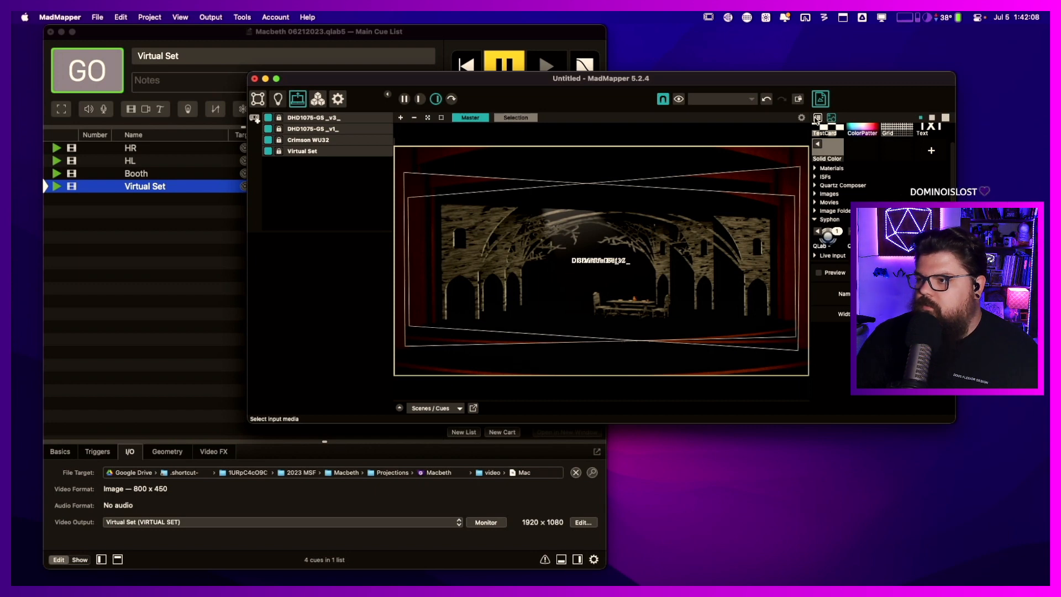
left_click(818, 119)
left_click(831, 118)
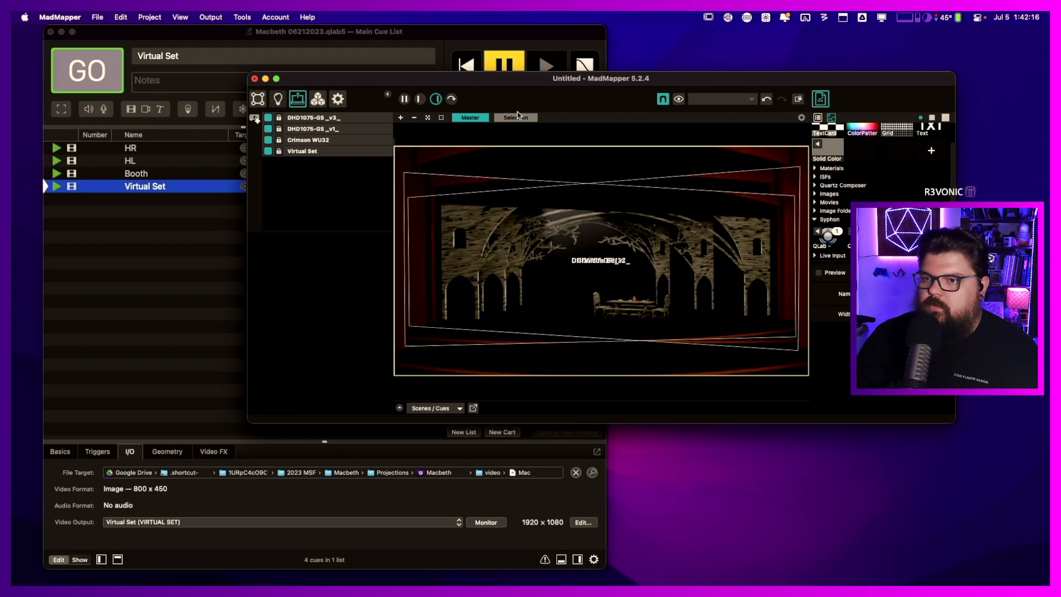
left_click(241, 17)
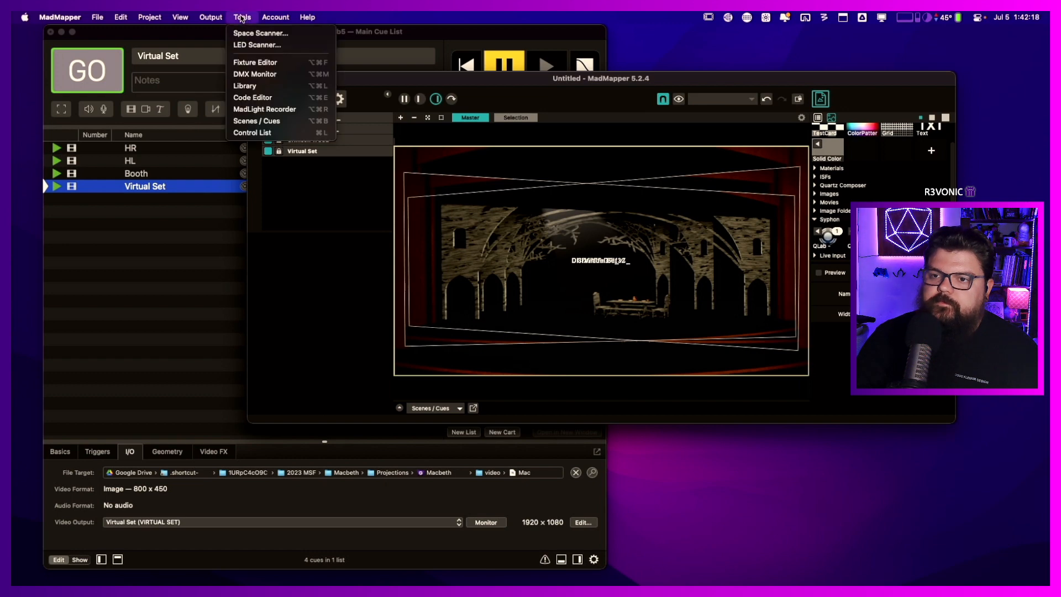
mouse_move(223, 19)
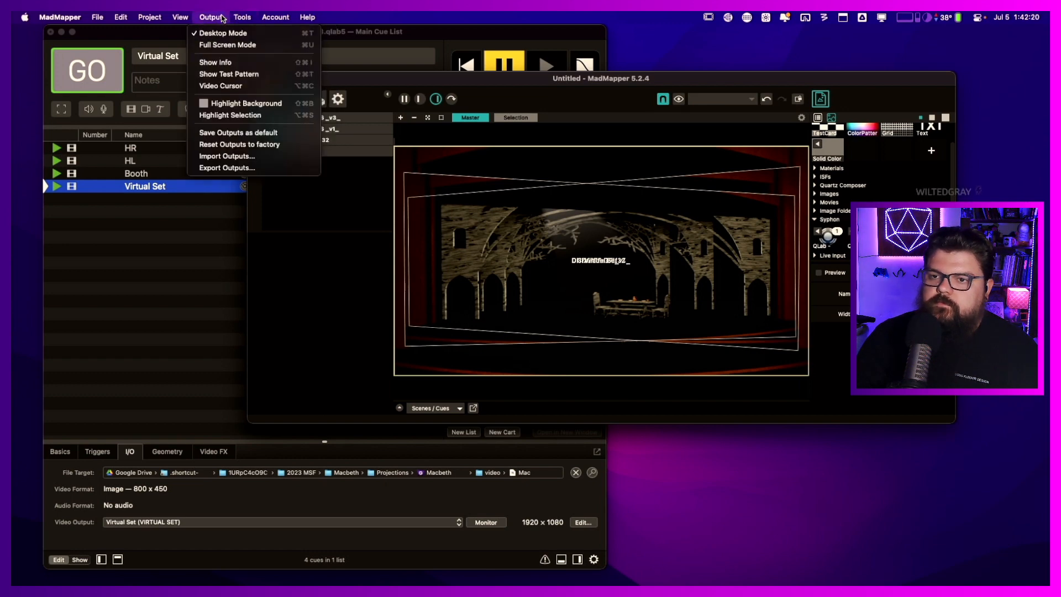
mouse_move(185, 20)
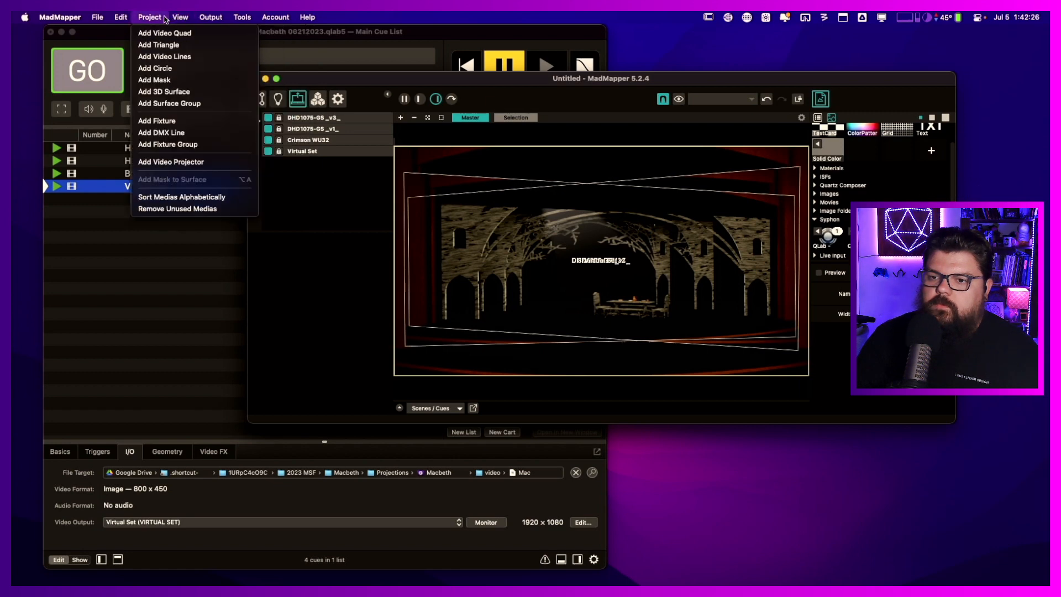
left_click(485, 97)
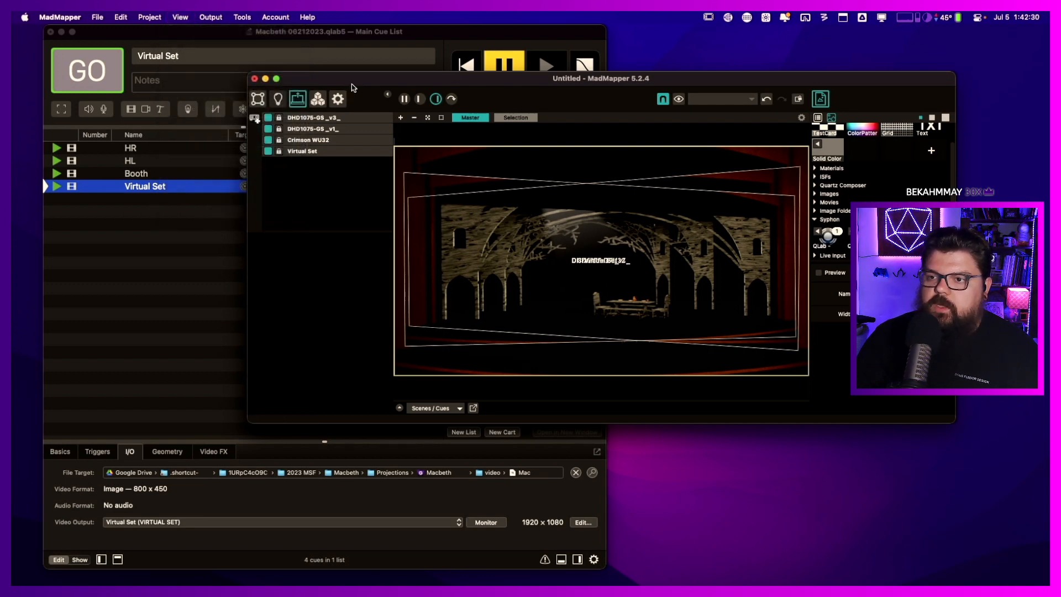
- Move the MadMapper window aside, then in QLab hide the cue lists sidebar and select the HR cue
left_click_drag(353, 79, 595, 21)
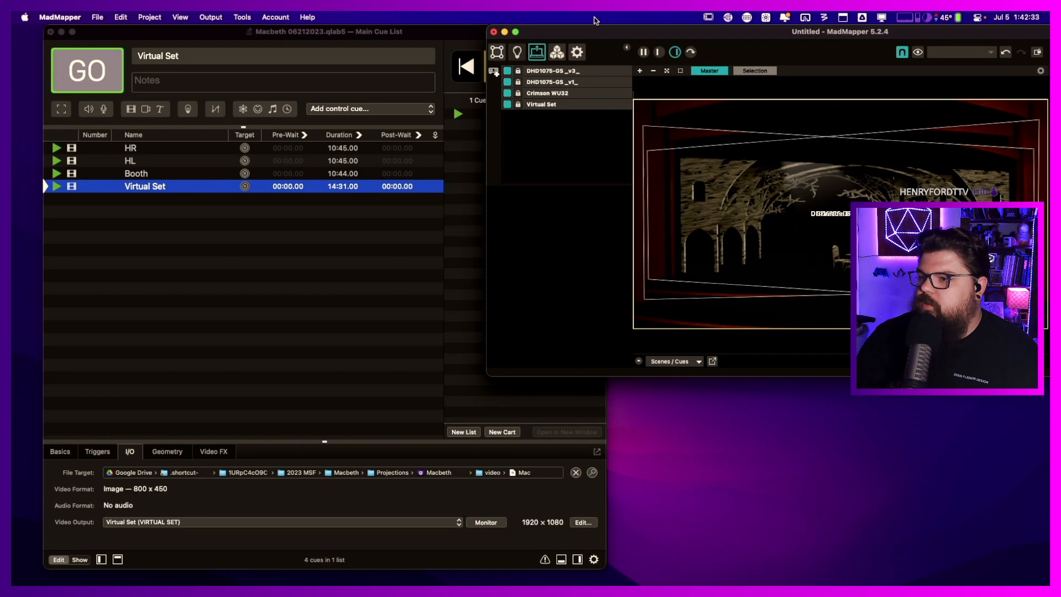
left_click(405, 32)
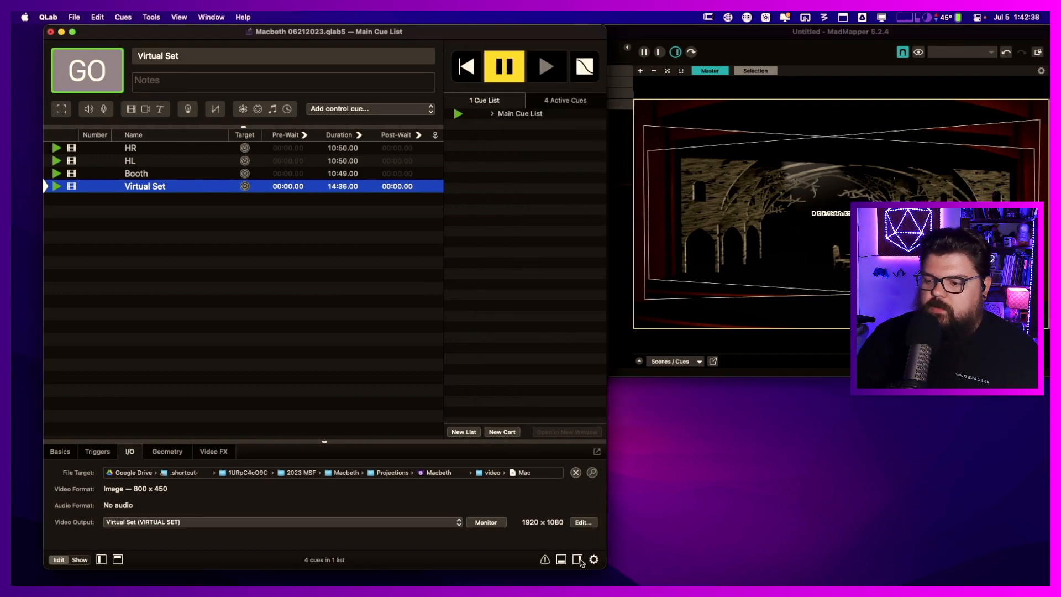
left_click(578, 560)
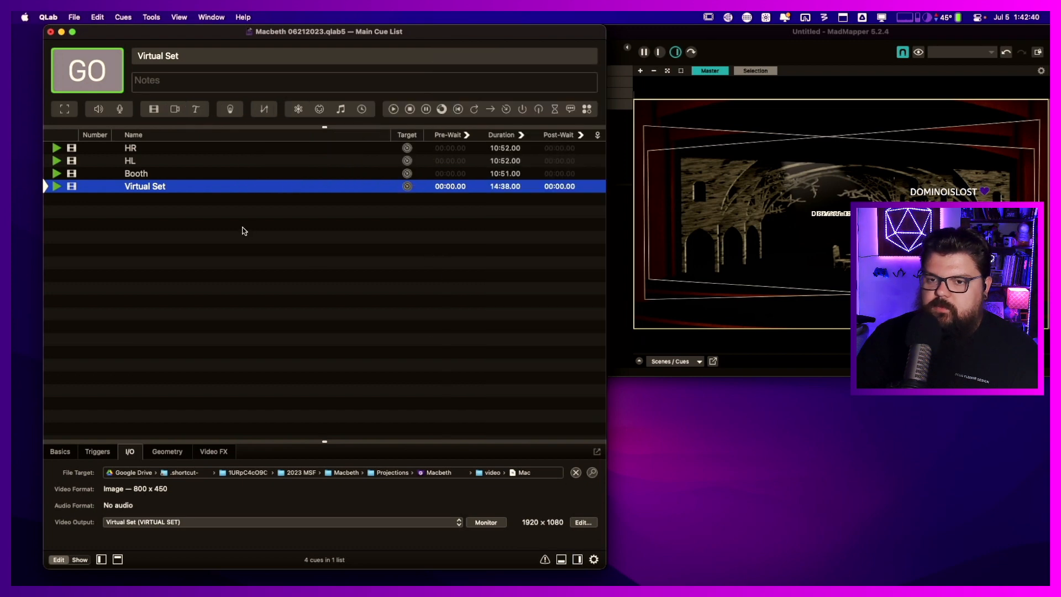
left_click(179, 150)
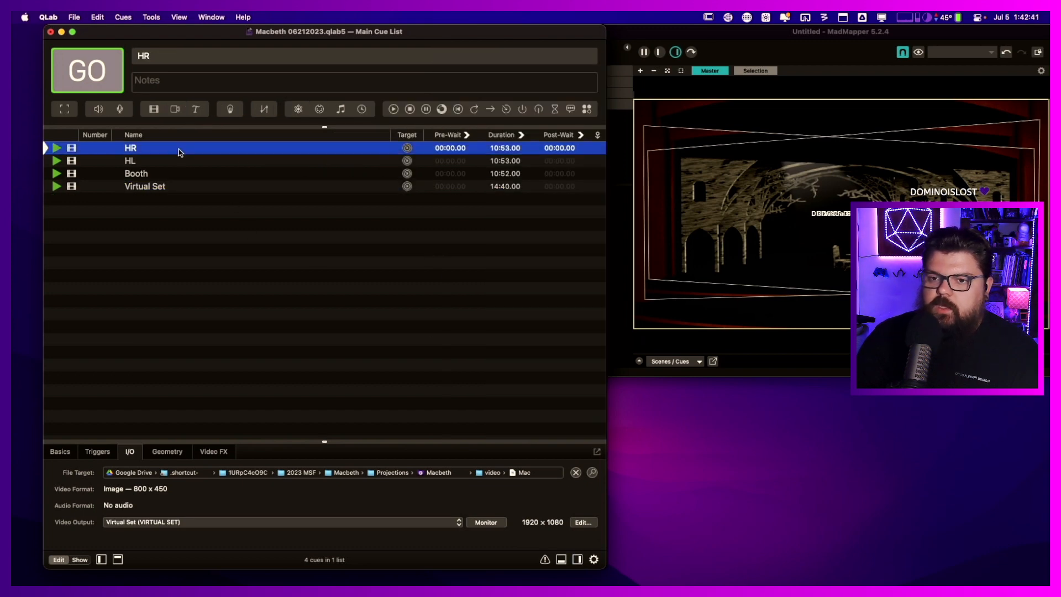
- Open the workspace's video output settings to view the list of stages
left_click(594, 559)
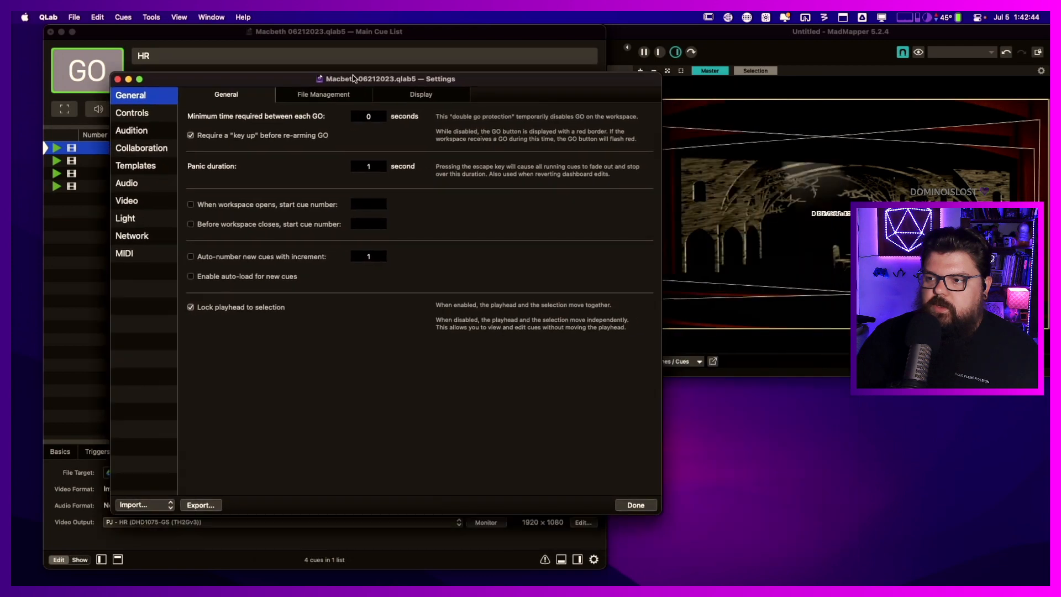
left_click_drag(354, 78, 296, 74)
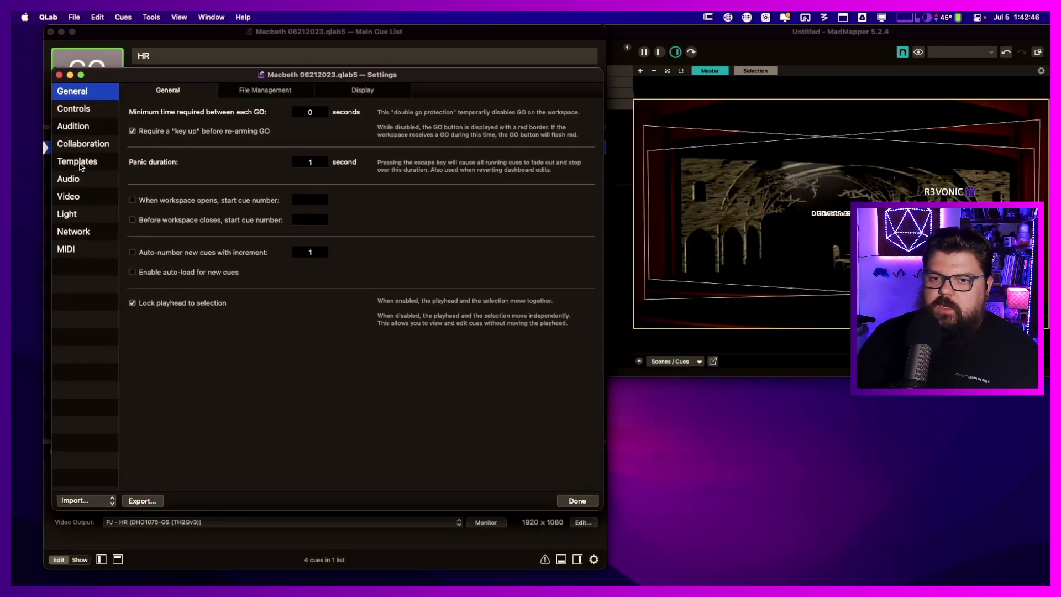
left_click(87, 198)
left_click(190, 92)
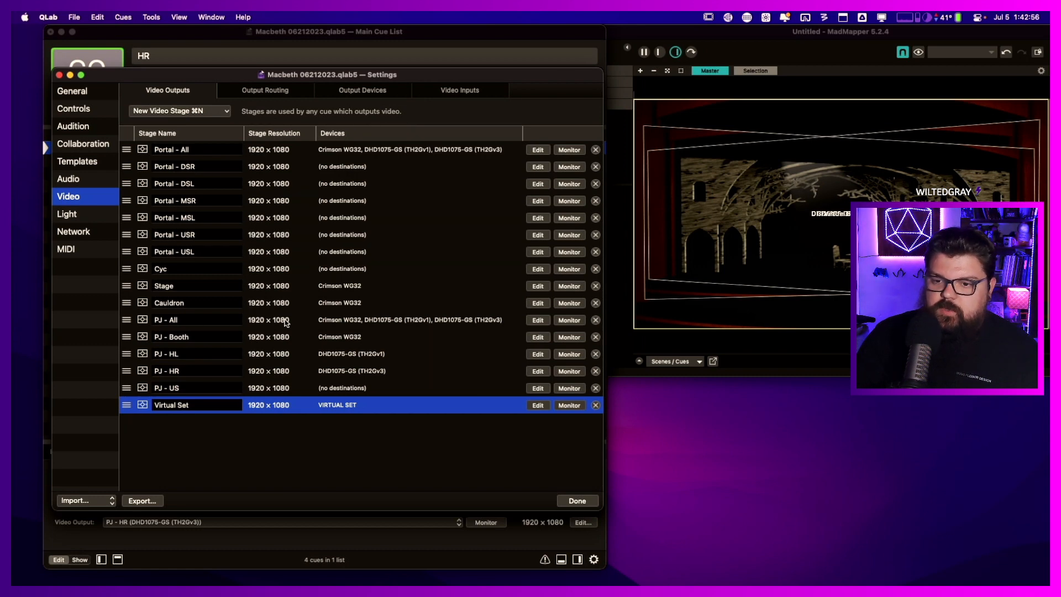
- Review the devices assigned to the PJ stages and open the PJ - Booth stage for editing
left_click(404, 321)
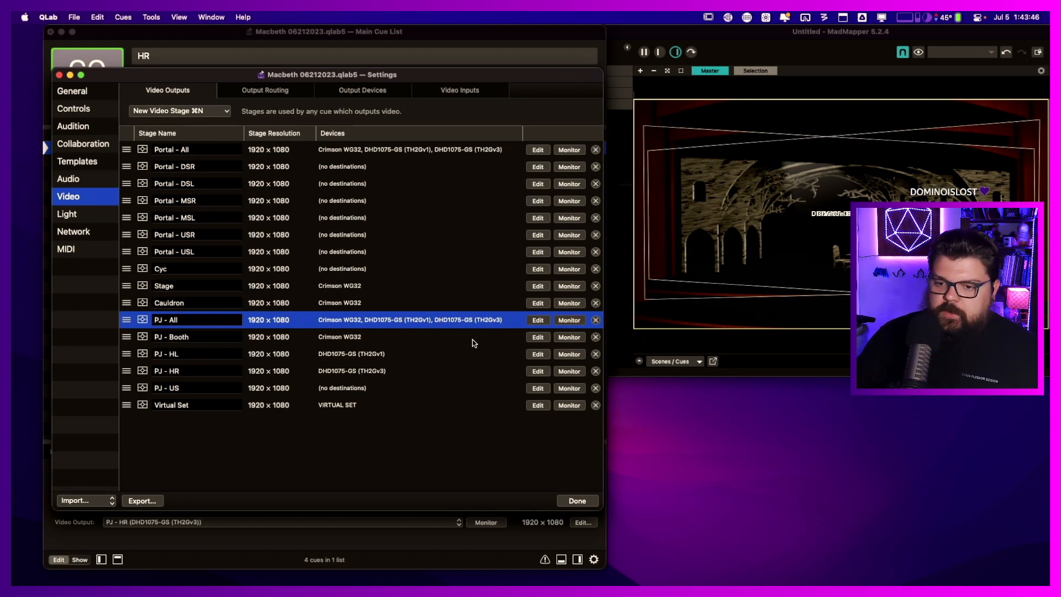
left_click(422, 356)
left_click(360, 338)
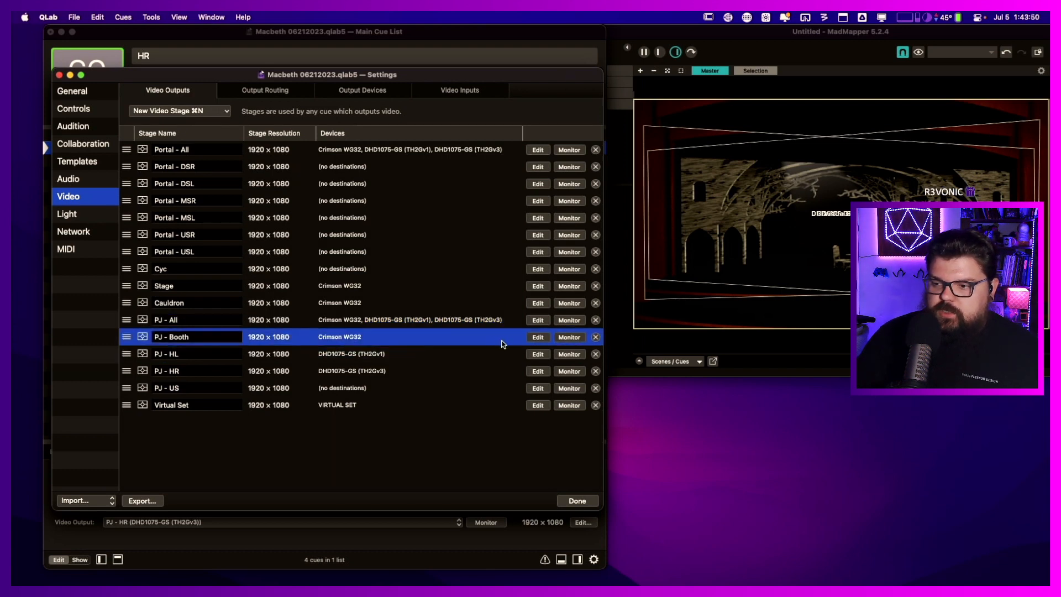
left_click(538, 338)
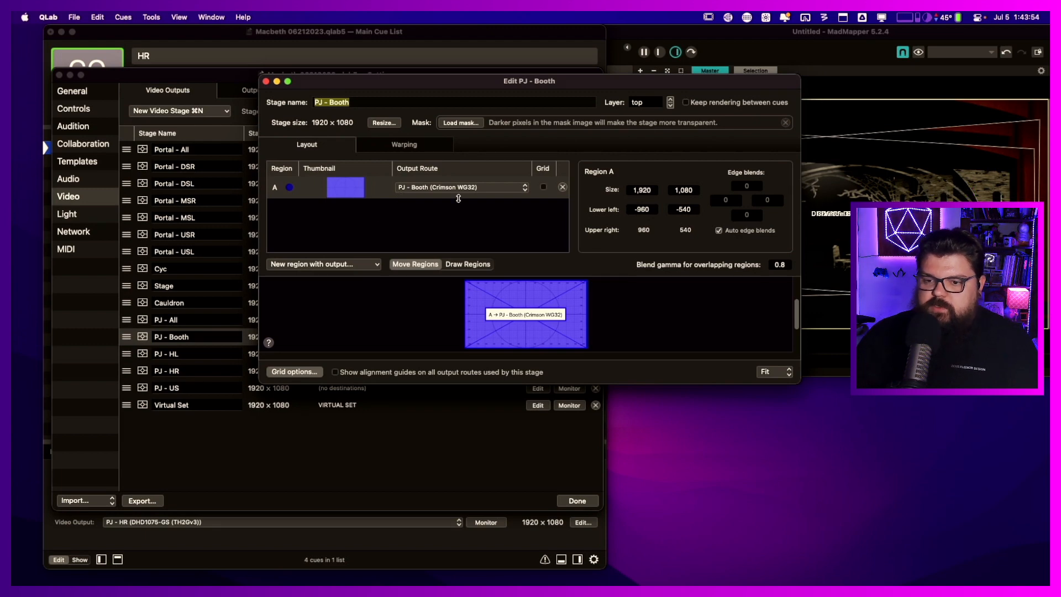
- Show the alignment grid on the PJ - Booth region, examine its upper-left warping corner, and hide the grid again
left_click(543, 188)
left_click_drag(623, 84, 458, 92)
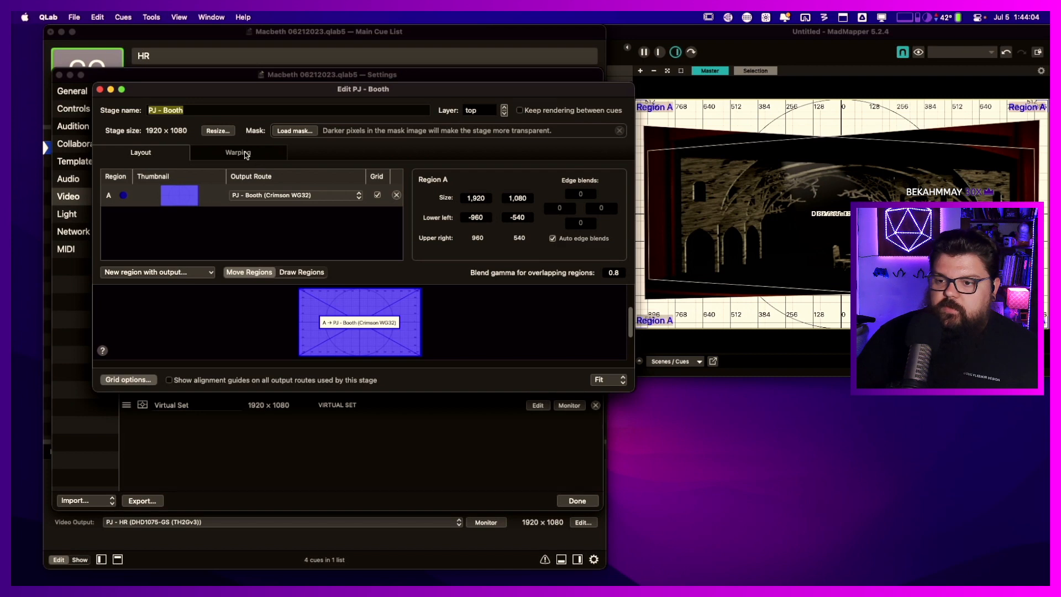
left_click(246, 154)
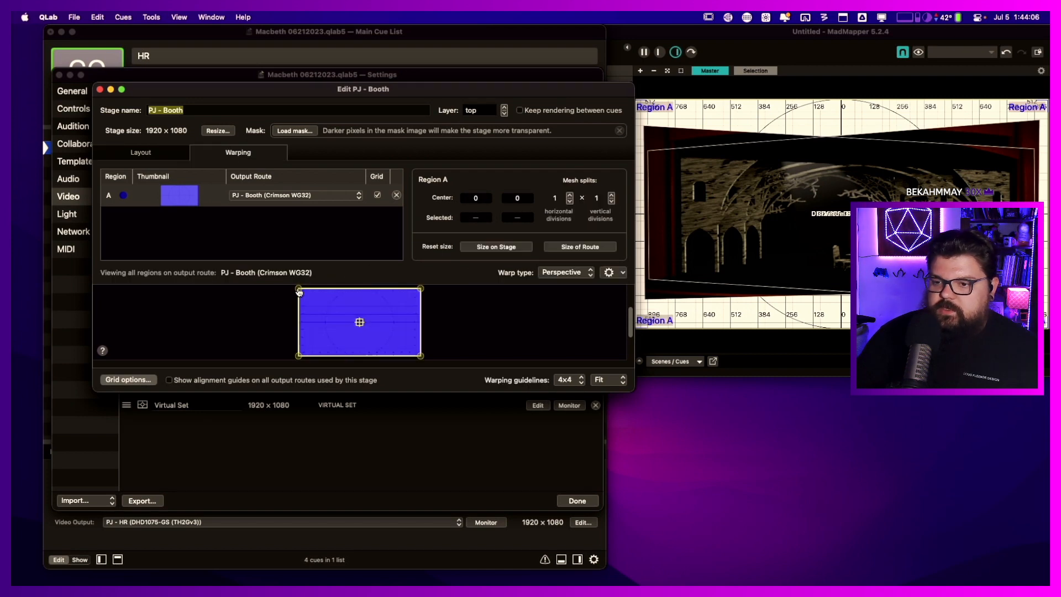
mouse_move(299, 290)
left_mouse_down()
mouse_move(311, 299)
mouse_move(299, 288)
left_mouse_up()
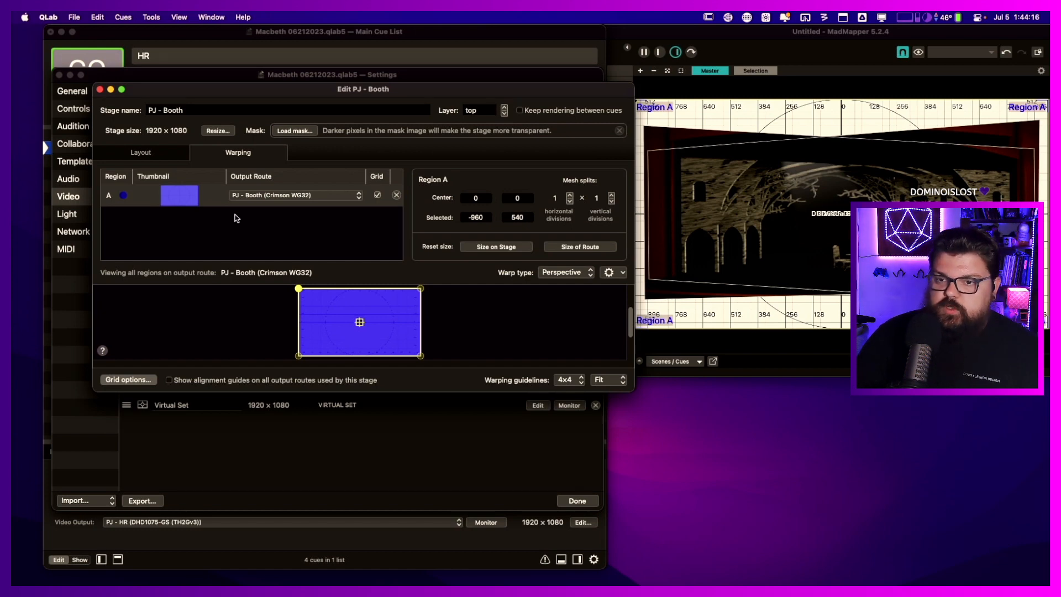
left_click(377, 195)
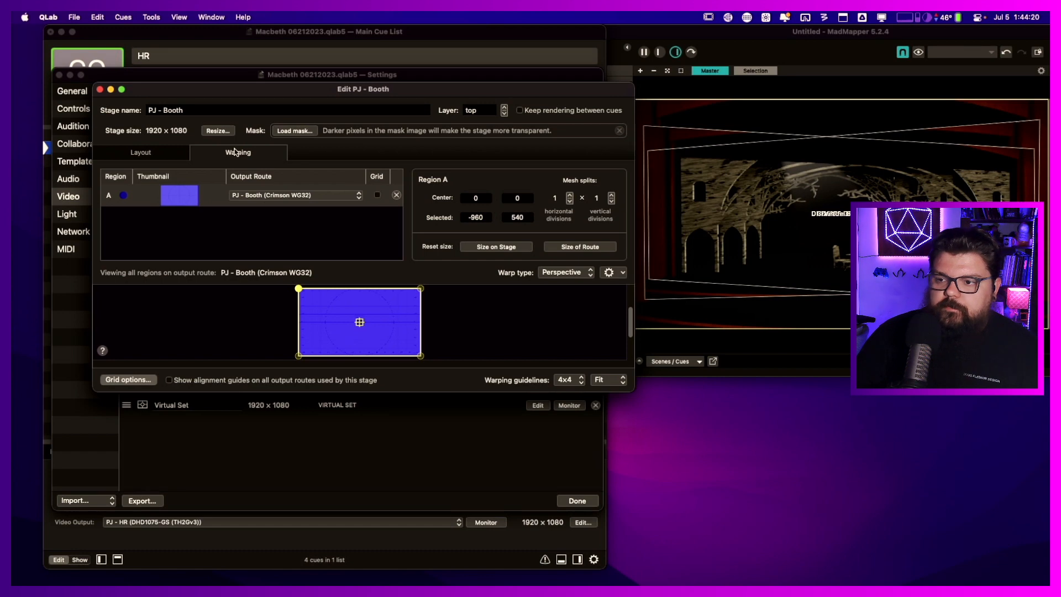
- Return to the PJ - Booth stage's layout and select region A
left_click(145, 153)
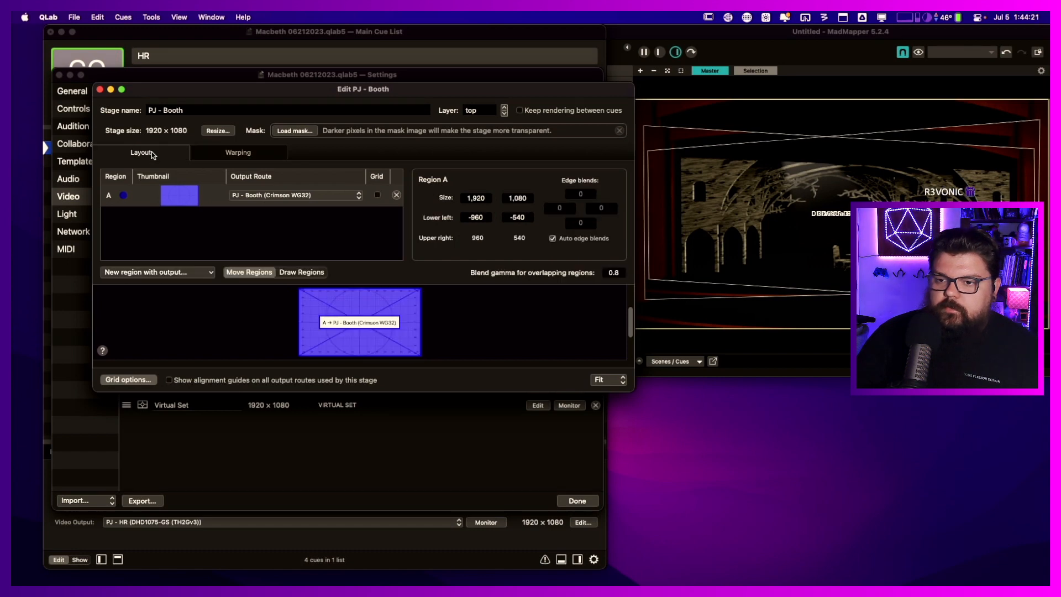
left_click(124, 196)
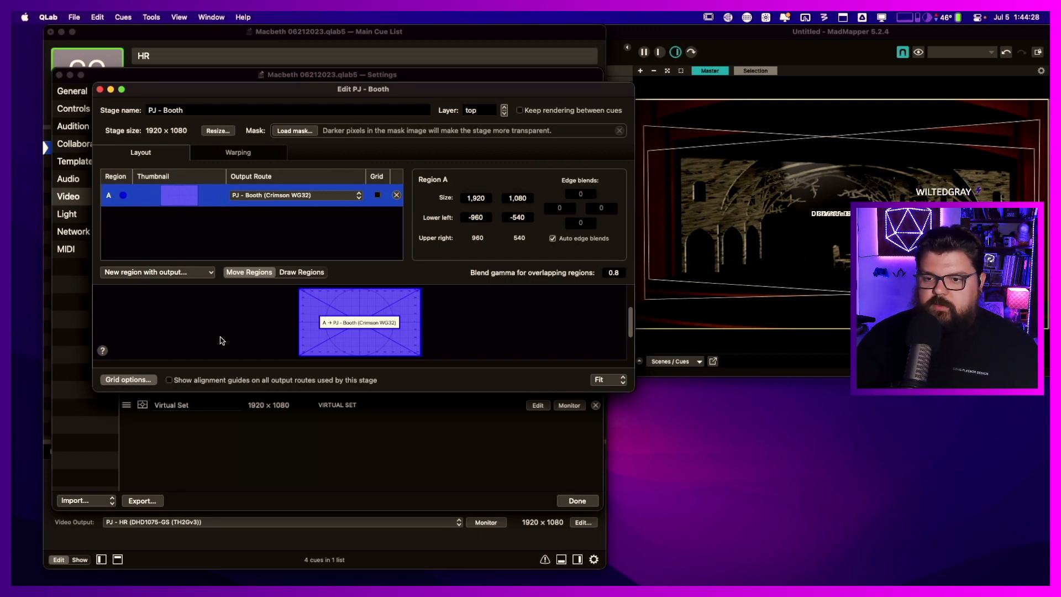
- Check the alignment grid on PJ - Booth region A, hide it again, and stop the HR and HL cues in the cue list
left_click(377, 195)
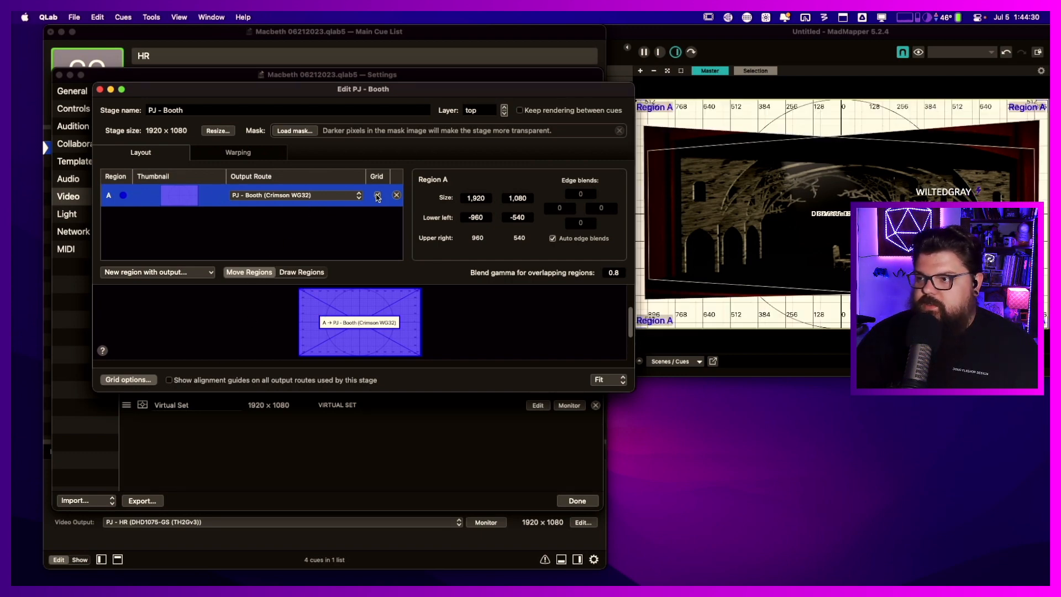
left_click(377, 195)
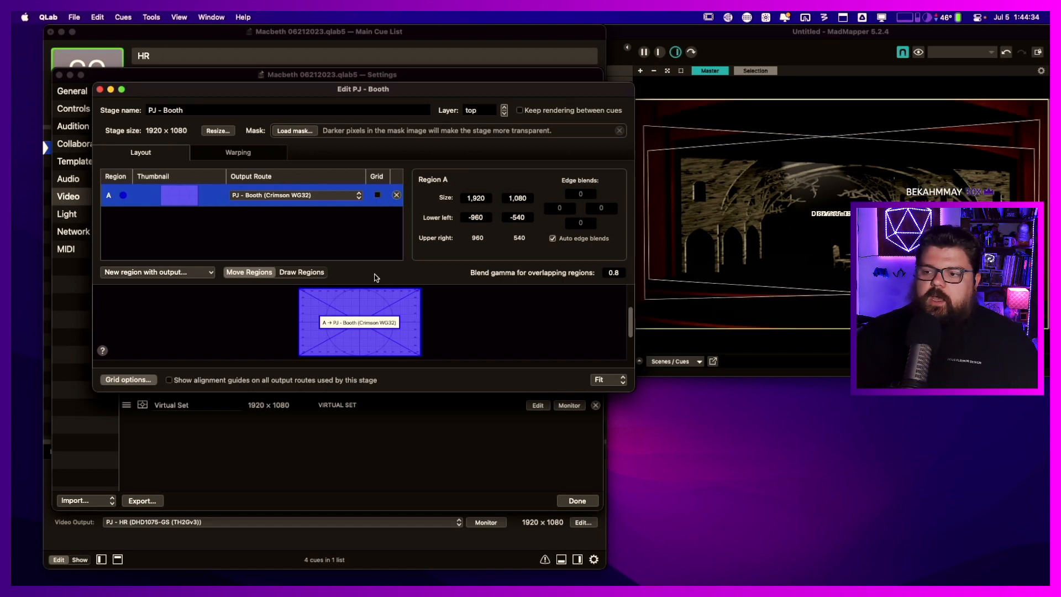
left_click(756, 51)
left_click(141, 42)
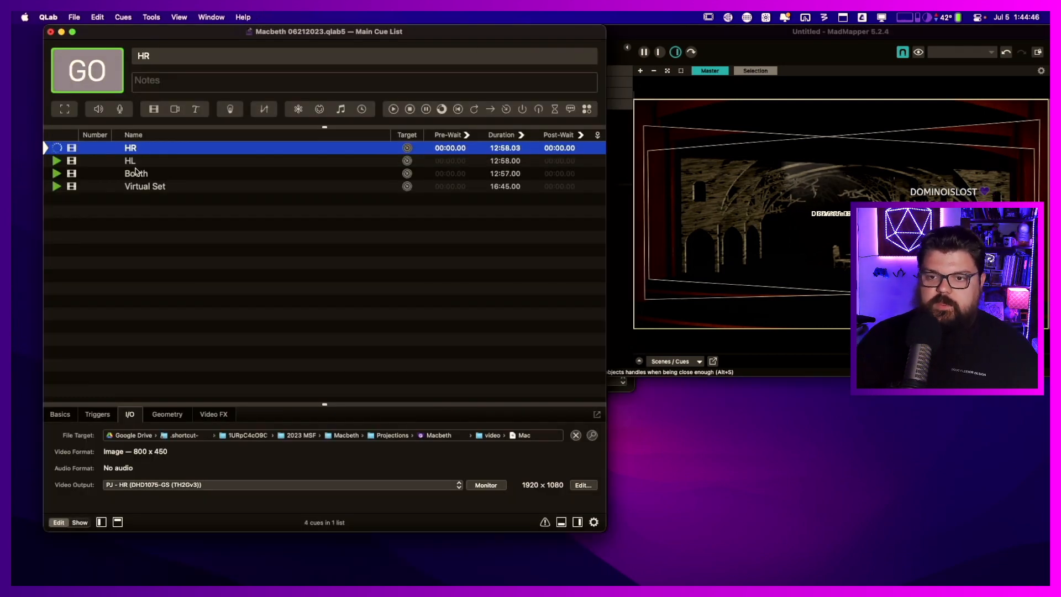
left_click(136, 160)
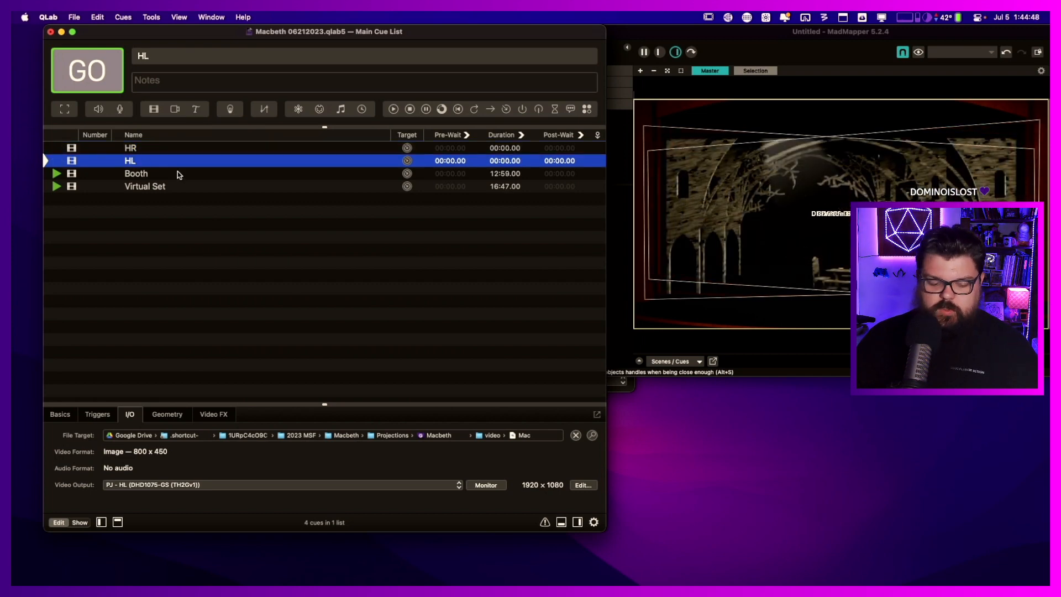
- Show the alignment grid on region A of the PJ - Booth stage and view that region's warping settings
key("super+Tab")
key("super+Tab")
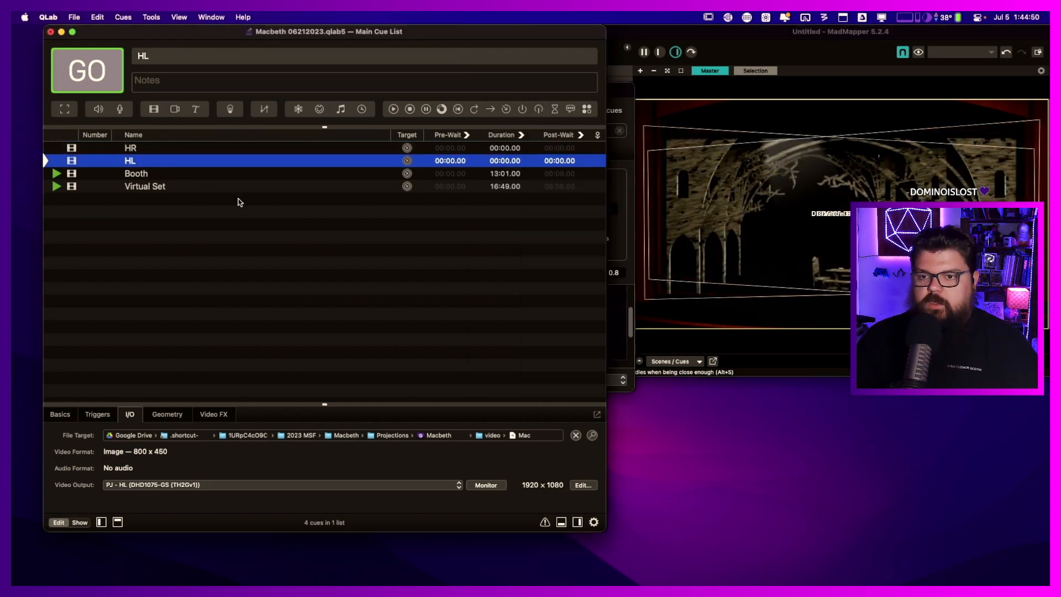
key("super+grave")
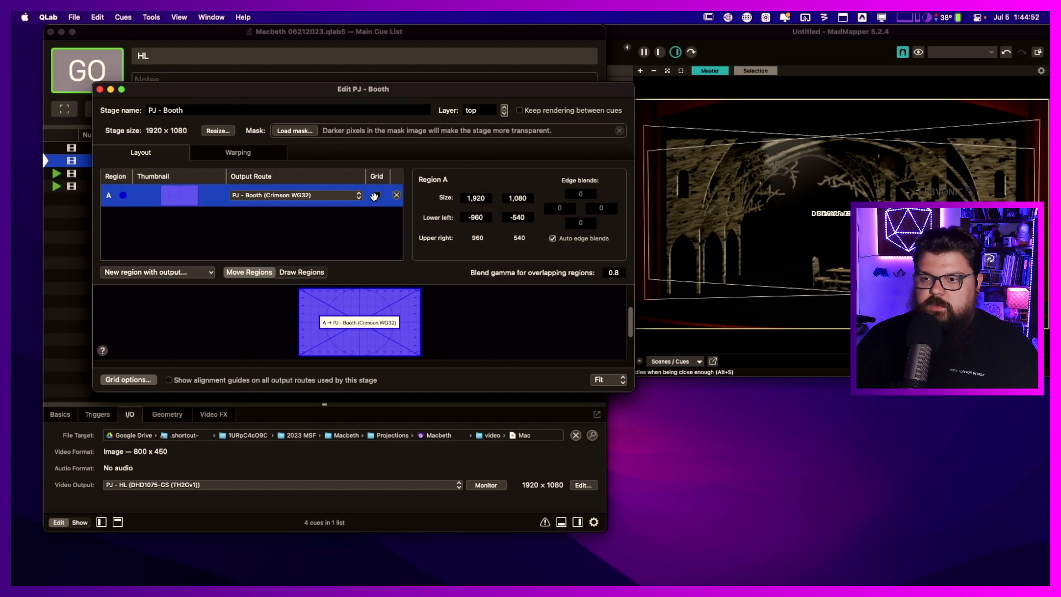
left_click(378, 196)
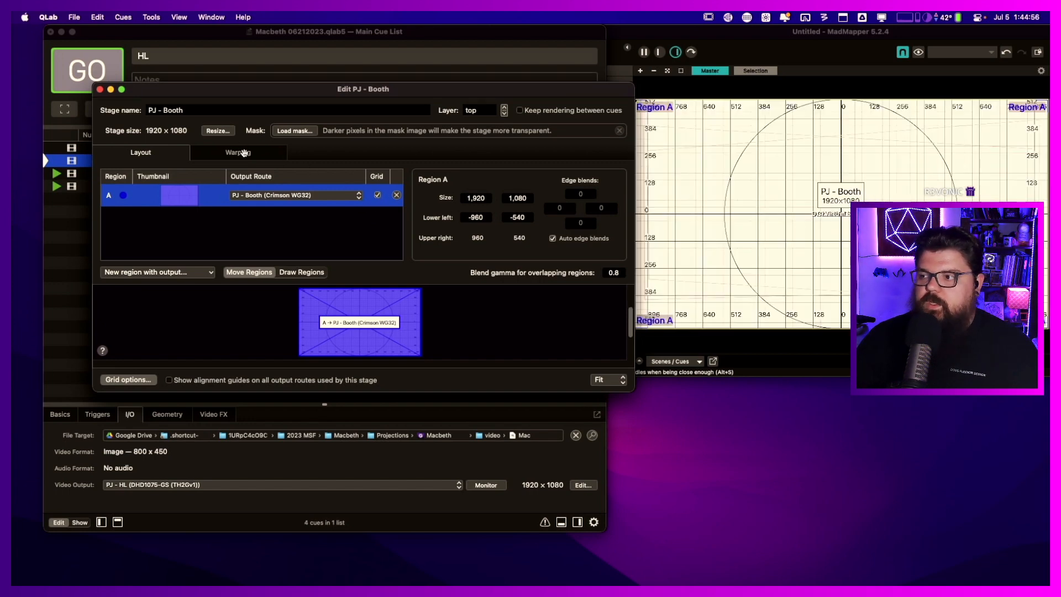
left_click(245, 153)
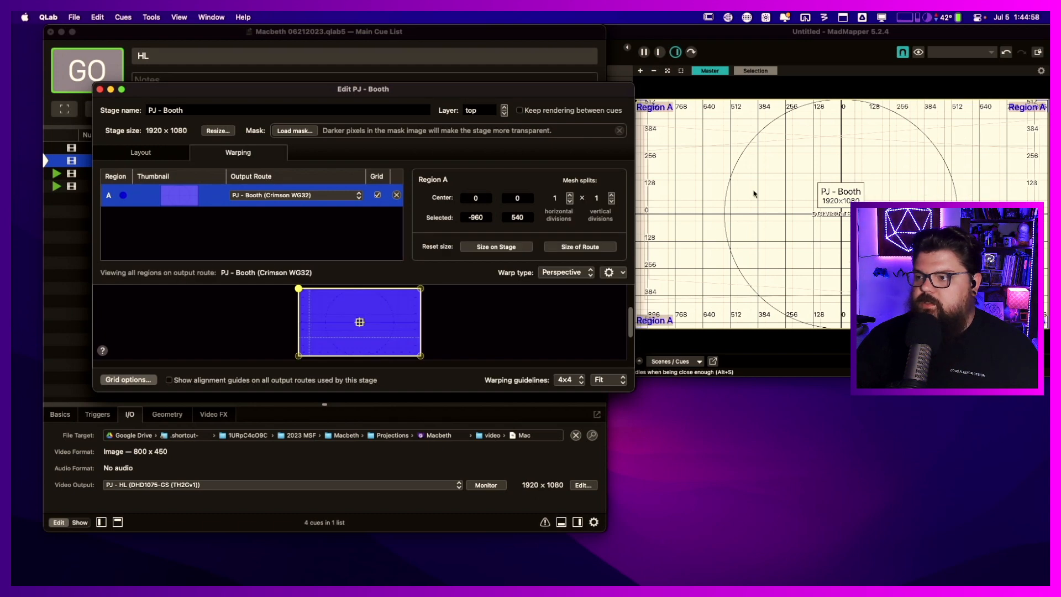
- Switch to MadMapper, select the Crimson WU32 output, and unlock the outputs so their settings can be edited
left_click(771, 44)
left_click(571, 106)
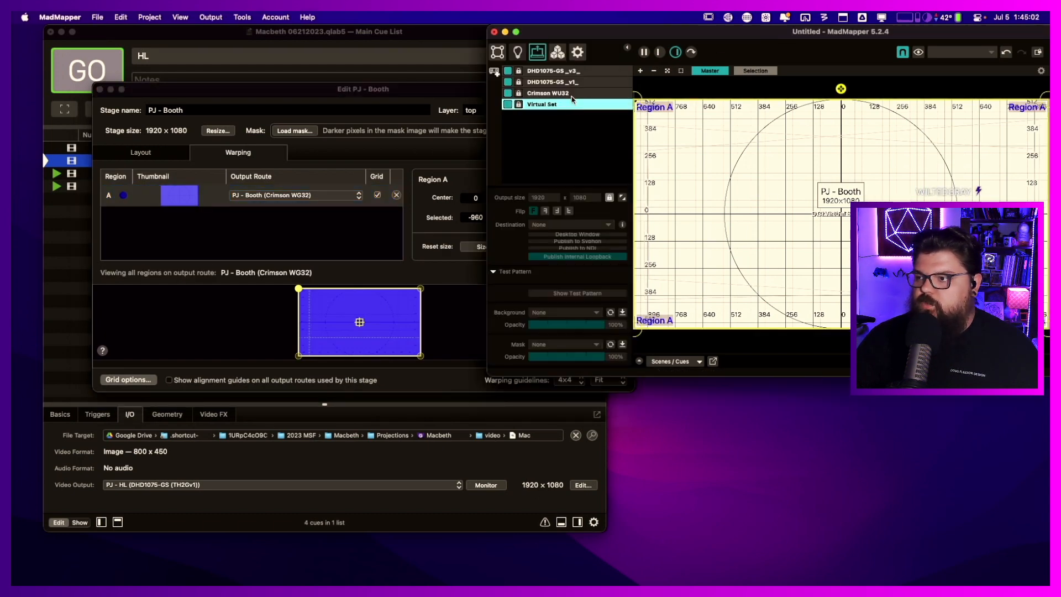
left_click(573, 95)
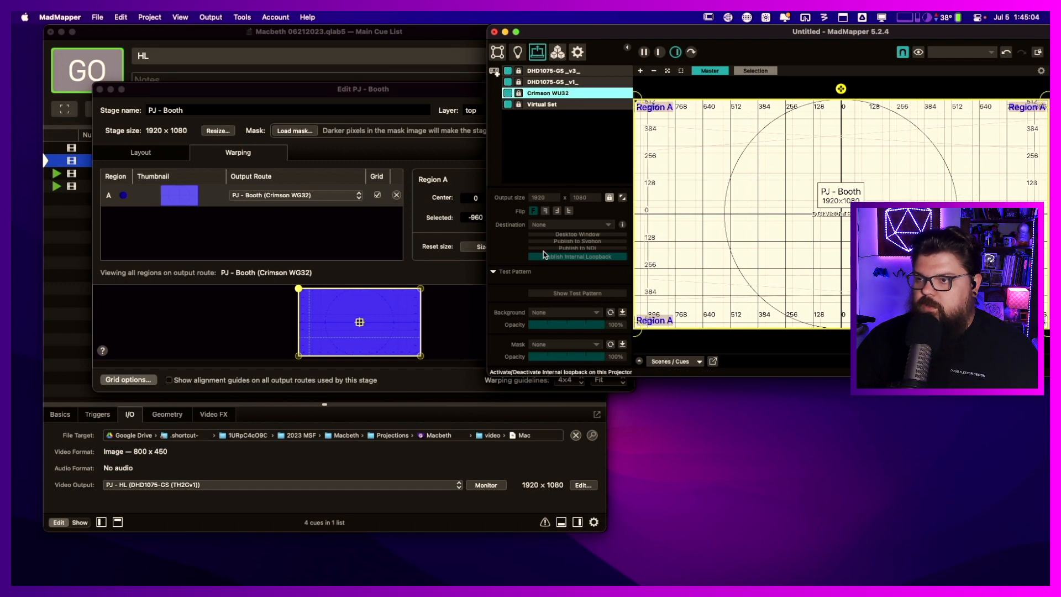
left_click(518, 73)
left_click(1037, 53)
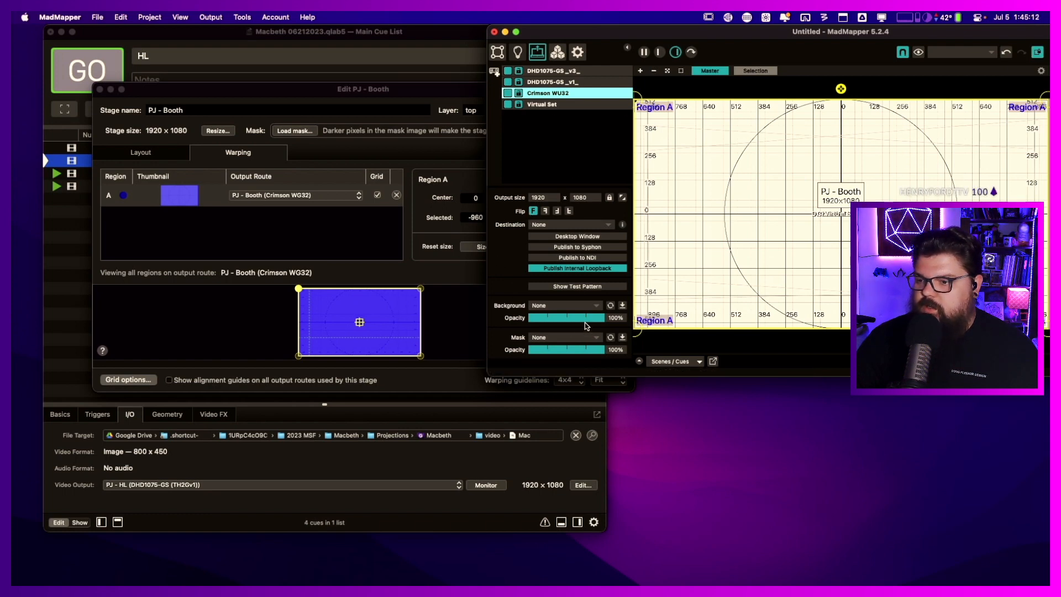
- Try lowering the Crimson WU32 output's background opacity to about 53%, and return it to 100%
left_click_drag(605, 322, 575, 319)
left_click_drag(567, 316, 634, 319)
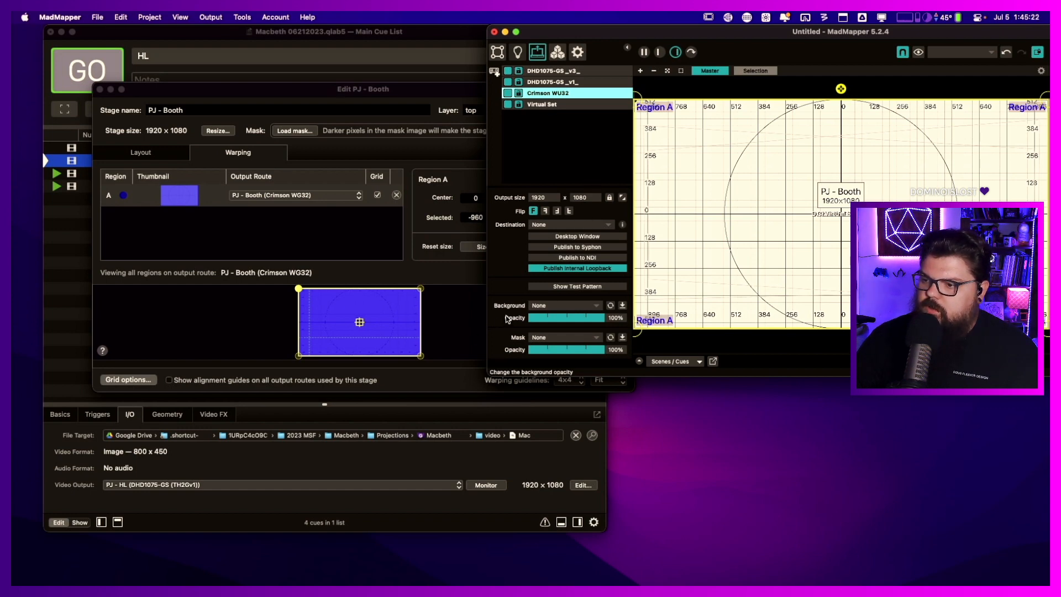
left_click(585, 307)
left_click(585, 316)
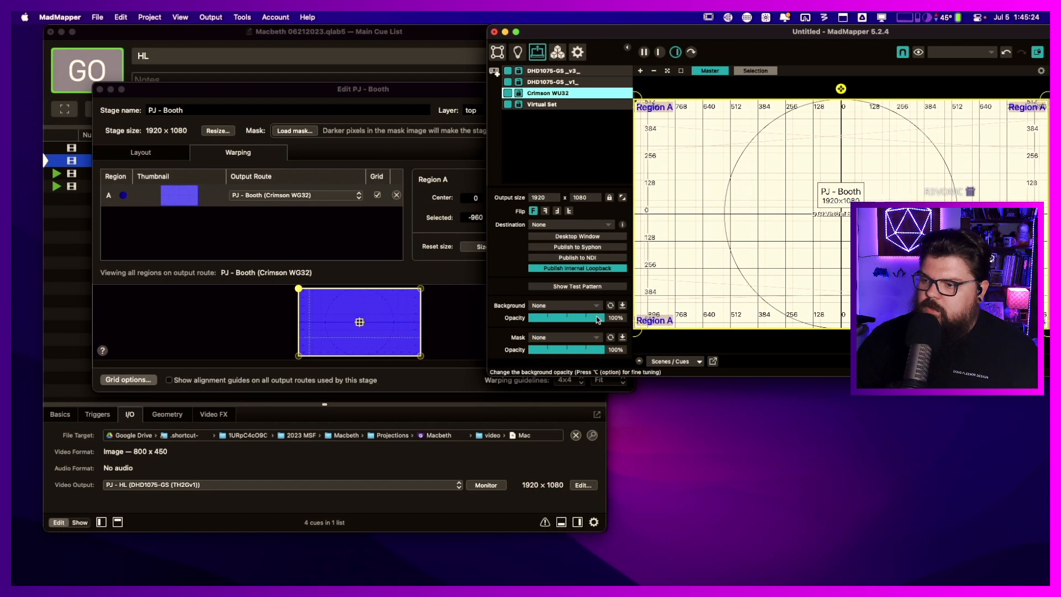
left_click_drag(589, 318, 614, 350)
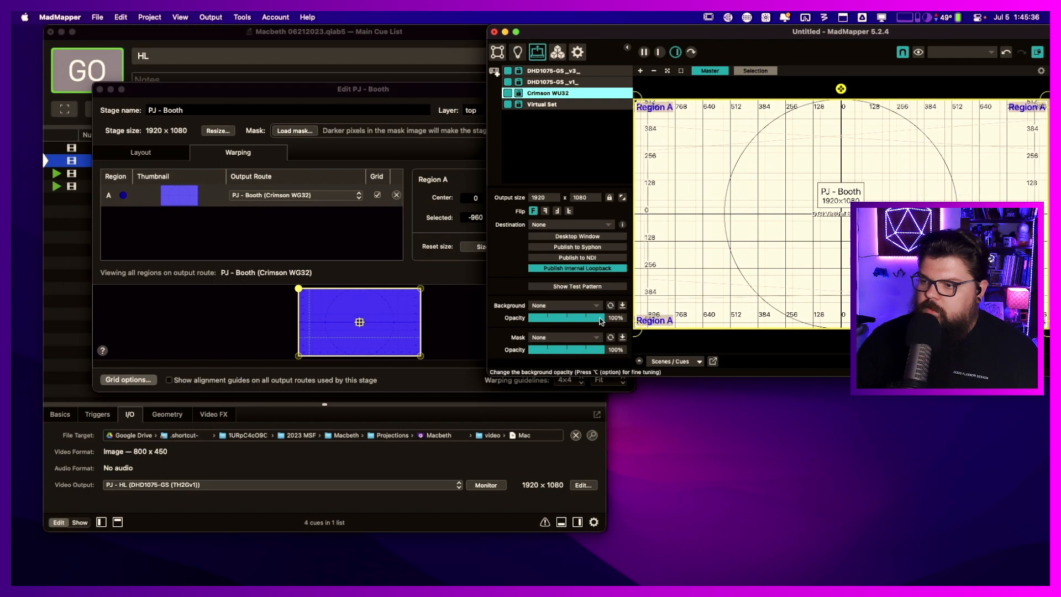
left_click_drag(602, 318, 568, 318)
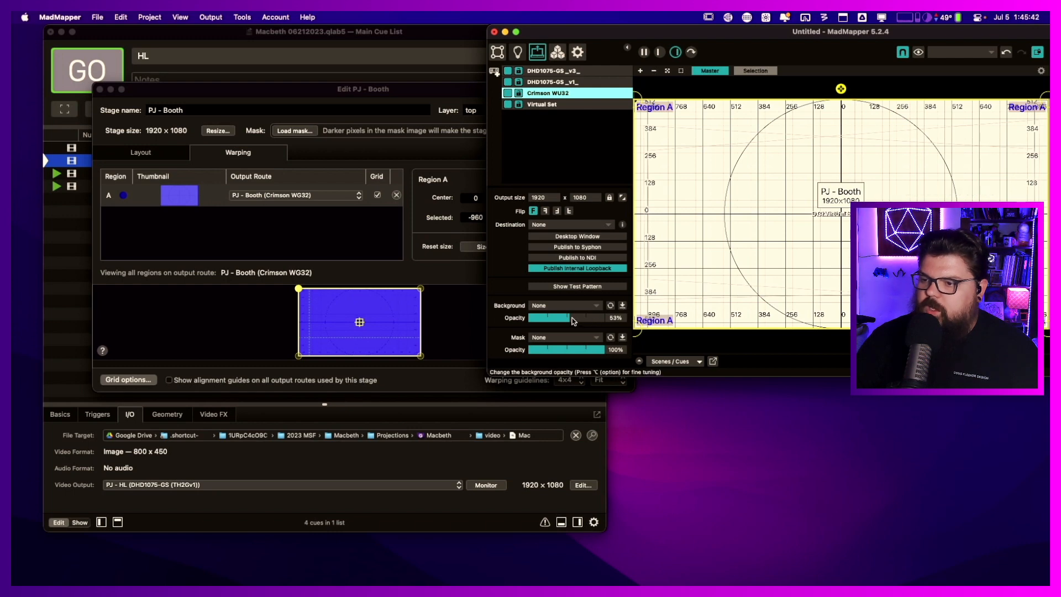
left_click_drag(569, 319, 621, 314)
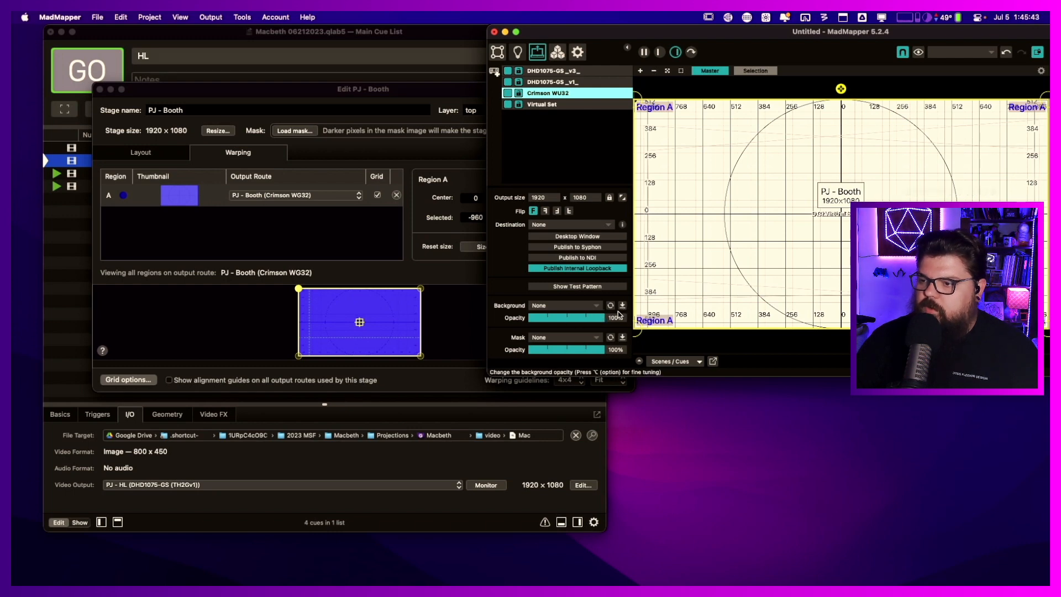
- Open the surface list and unlock the Virtual Set, Booth, HL and HR quads
left_click(498, 52)
left_click(560, 94)
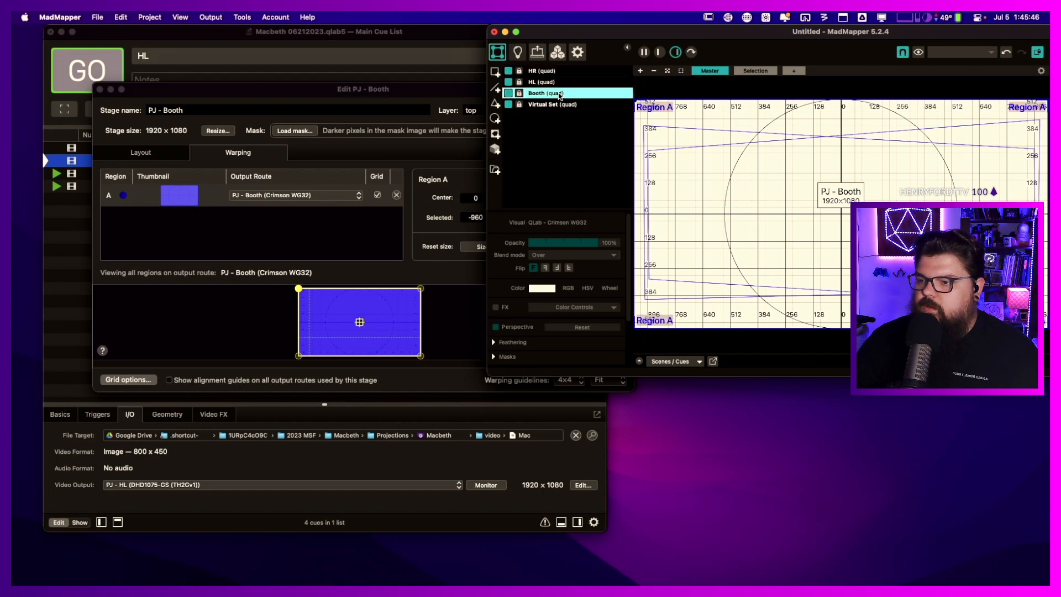
left_click(519, 104)
left_click(520, 93)
left_click(519, 81)
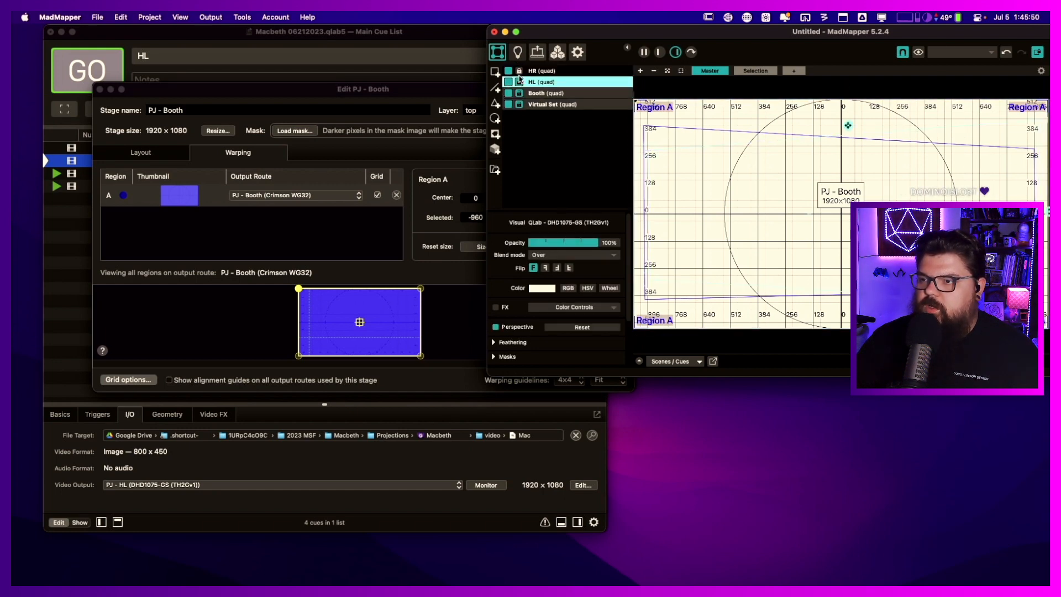
left_click(519, 71)
- Lower the Booth quad's opacity to 24%
left_click(545, 93)
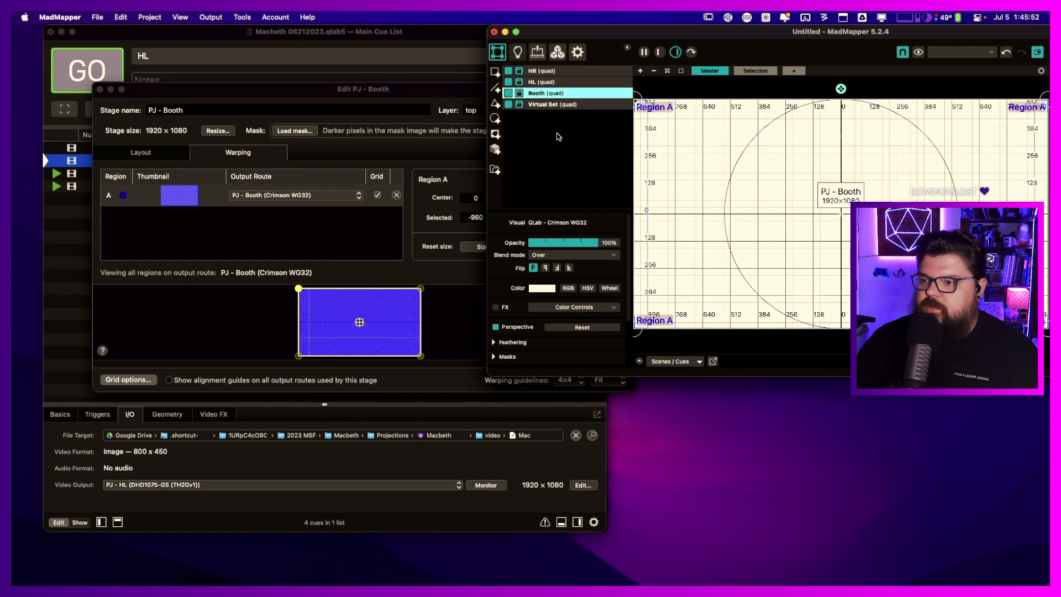
left_click_drag(572, 245, 561, 241)
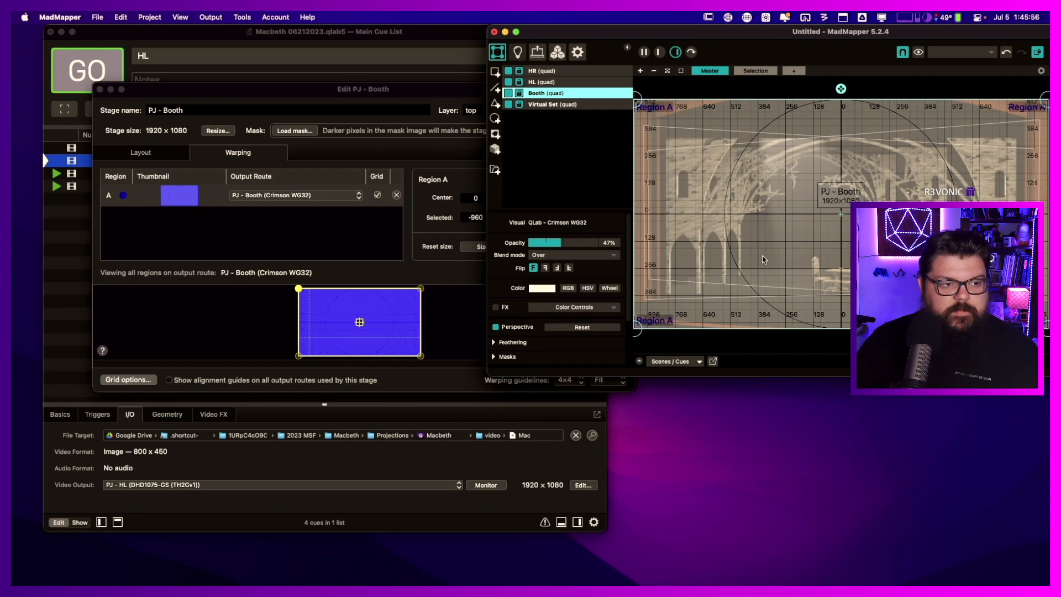
left_click(545, 245)
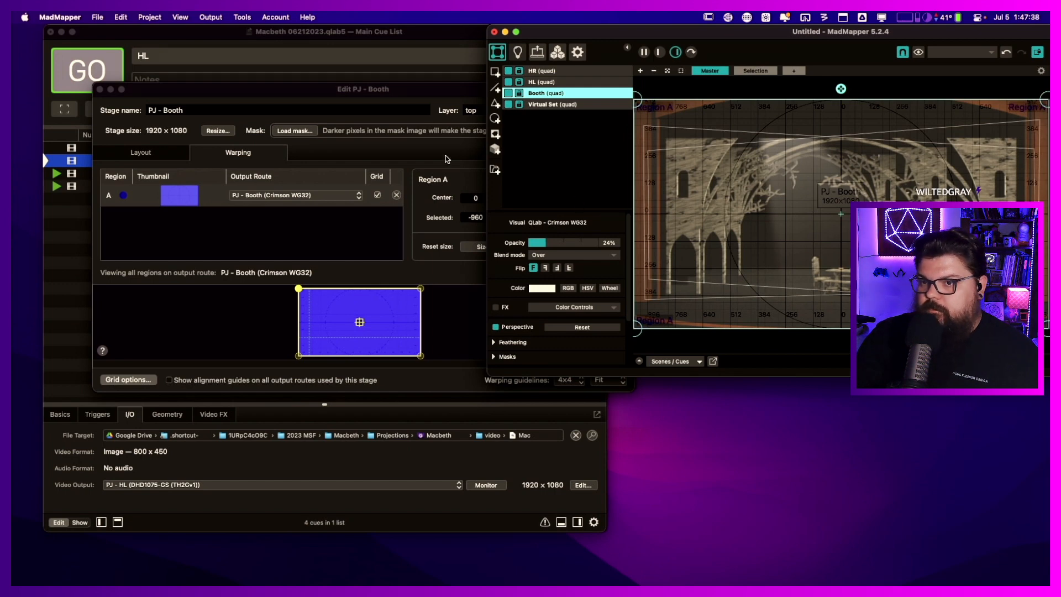
- Close the PJ - Booth stage editor in QLab and view the HL cue's geometry settings
left_click(360, 95)
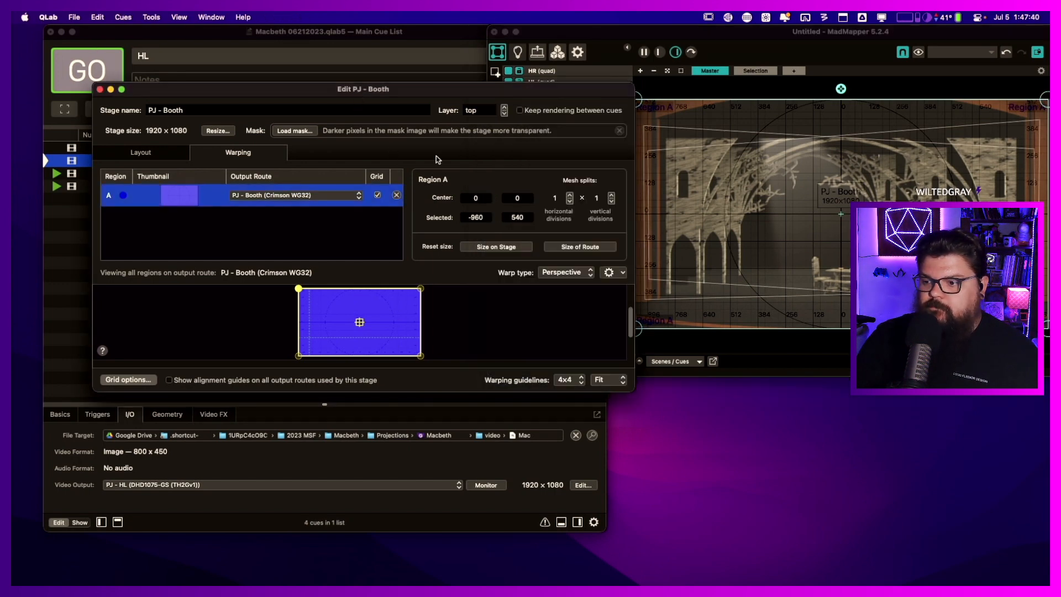
left_click(100, 90)
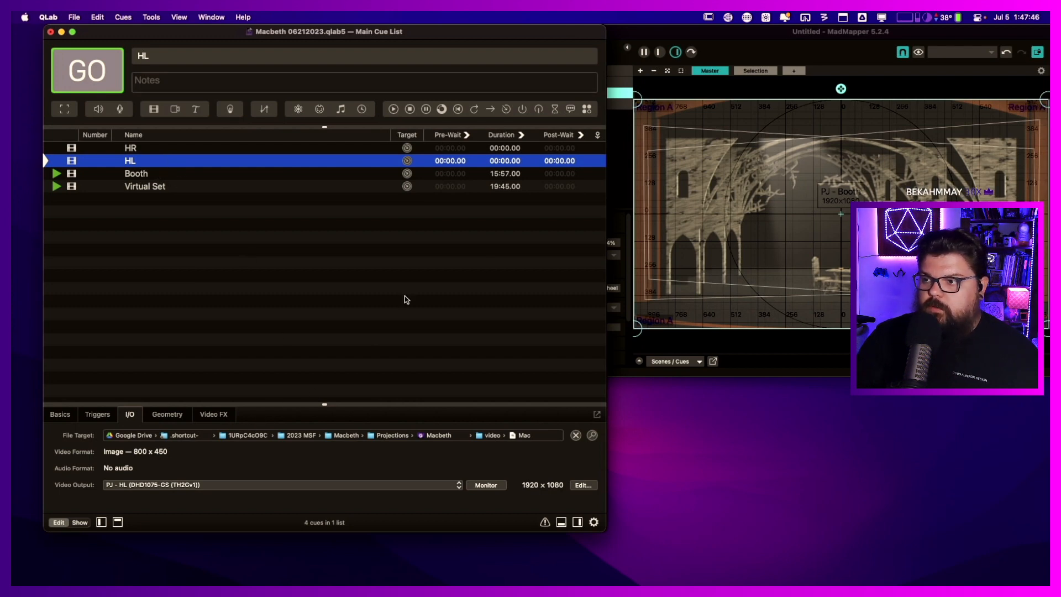
left_click(750, 46)
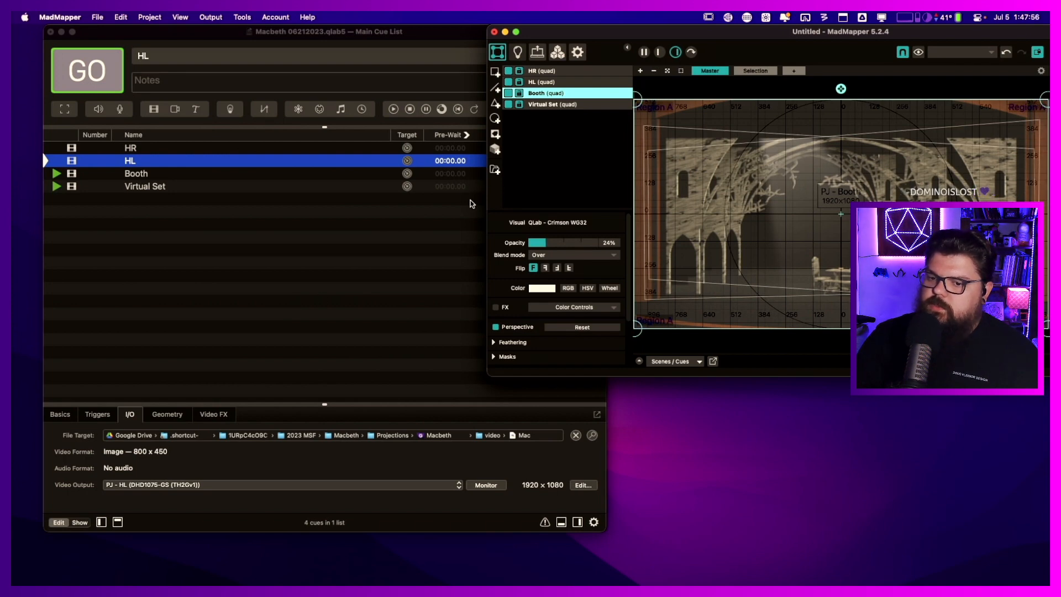
left_click(167, 414)
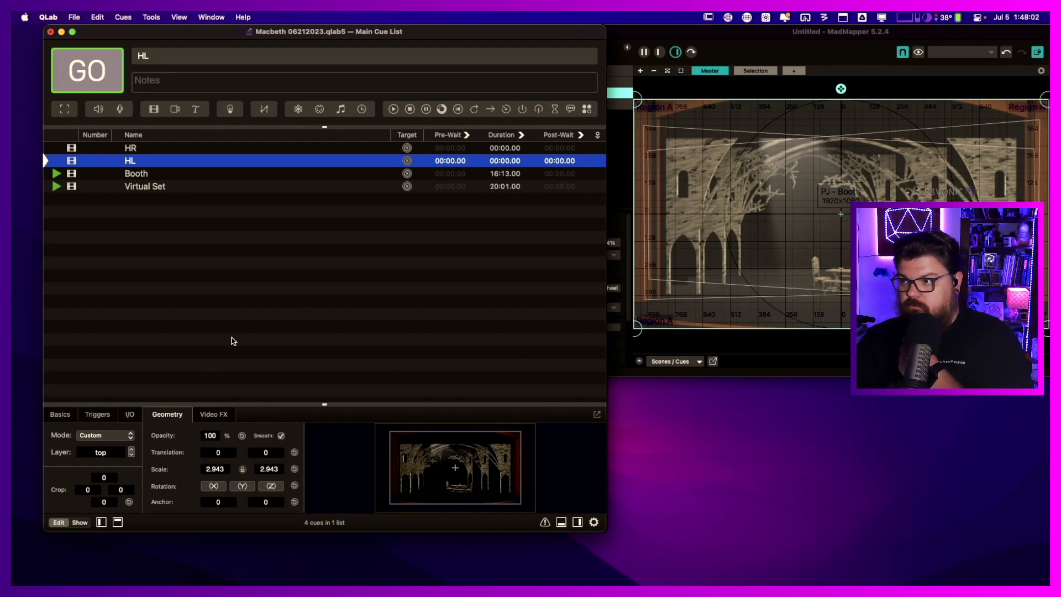
- Stop the Booth cue and select the Virtual Set cue in the QLab cue list
left_click(699, 71)
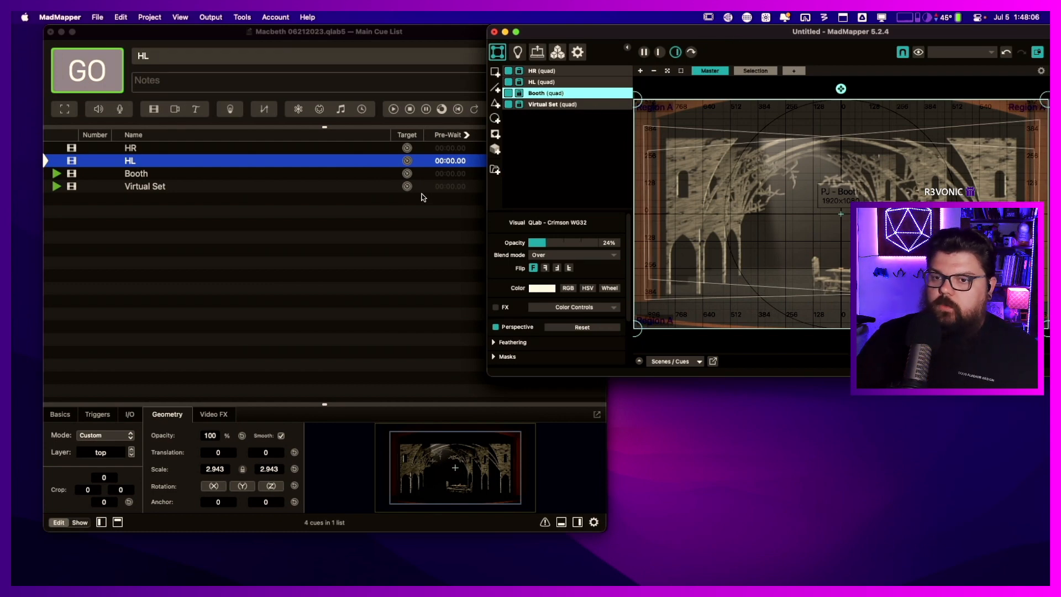
left_click(183, 173)
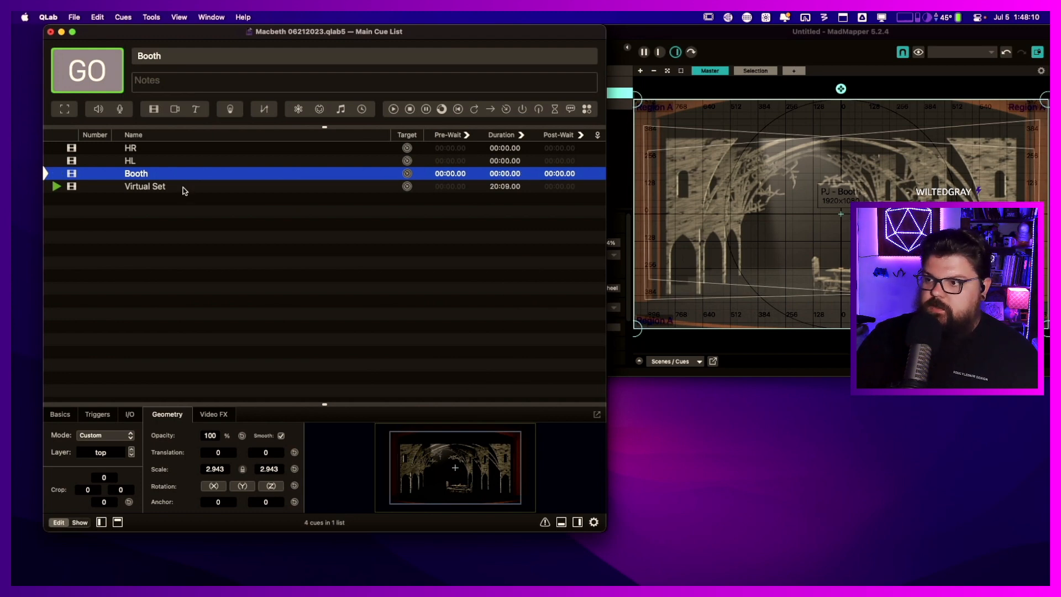
left_click(183, 187)
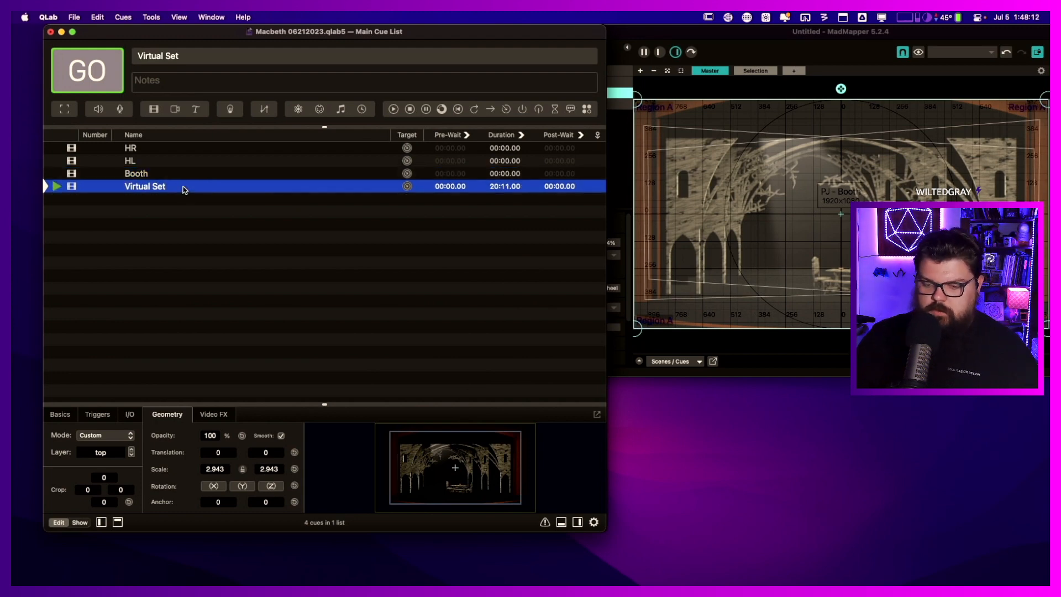
- Reopen the PJ - Booth stage from the video output settings, hide region A's alignment grid, and close the stage editor
key("super+comma")
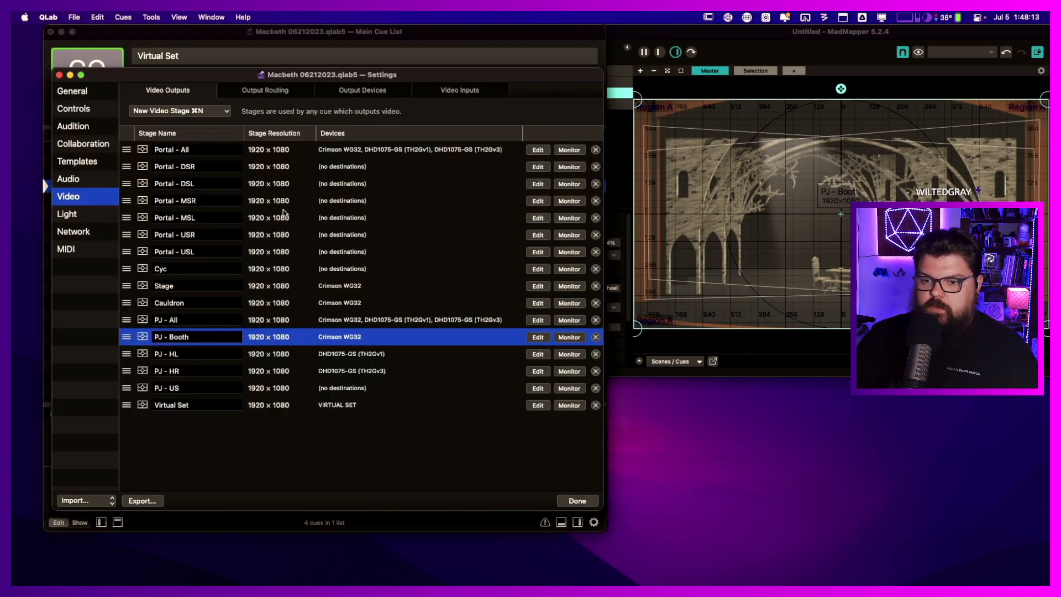
left_click(538, 337)
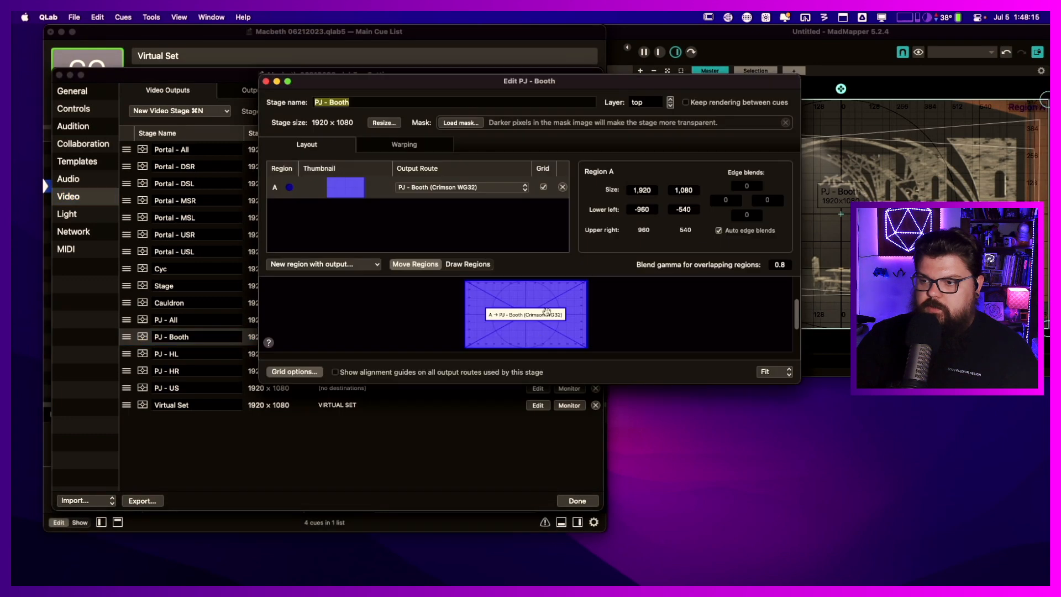
left_click(543, 187)
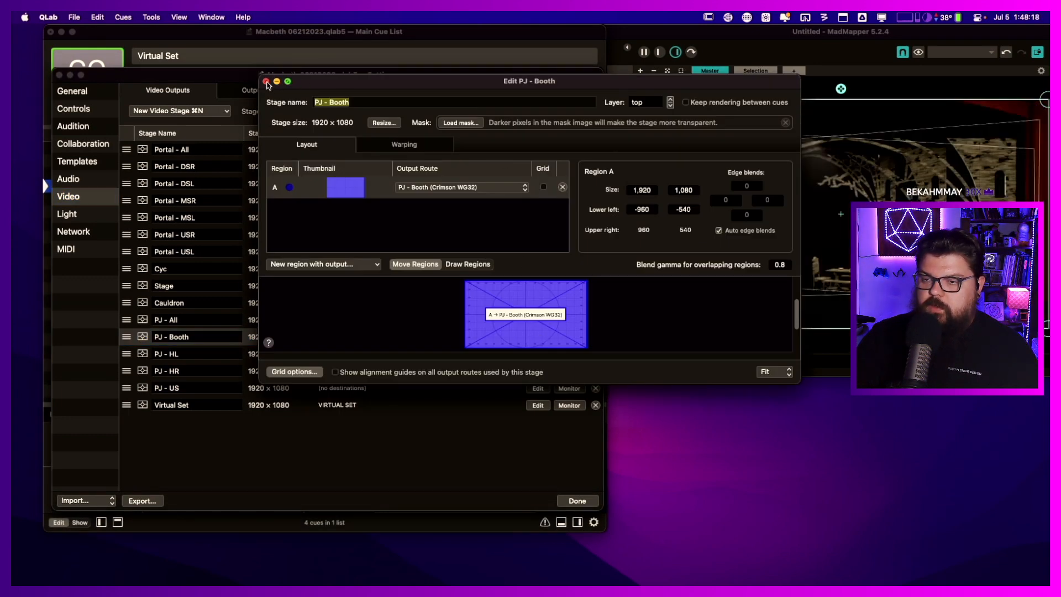
left_click(266, 82)
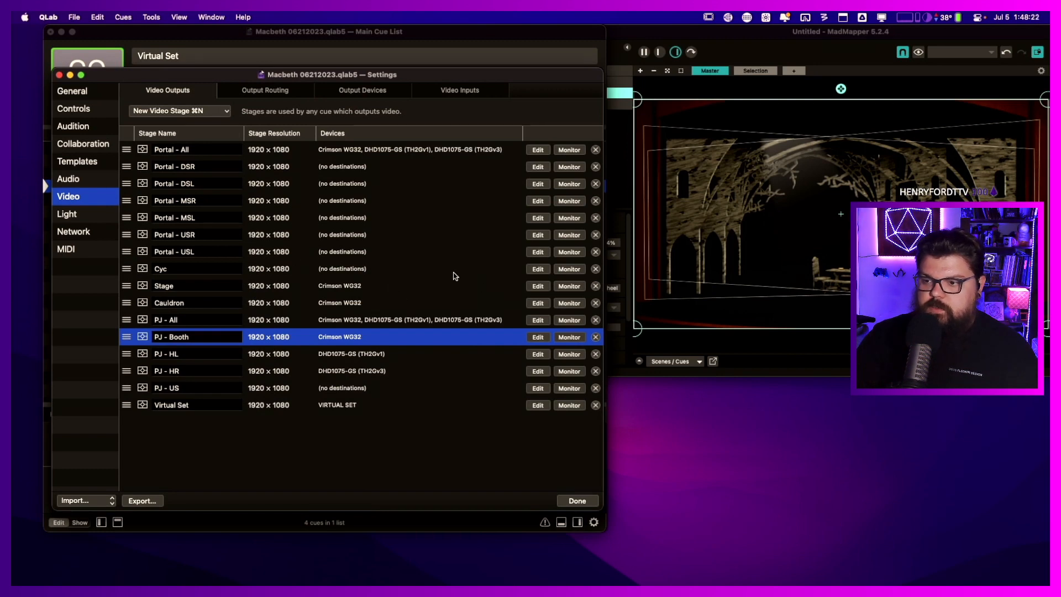
- Open the Cyc stage for editing and select its region A
left_click(543, 270)
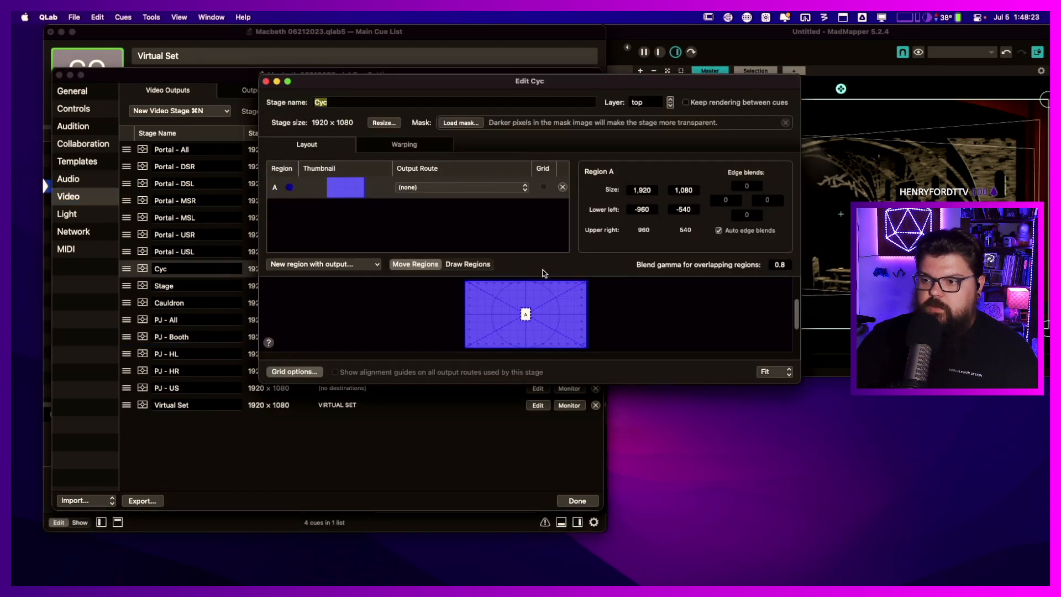
left_click(545, 191)
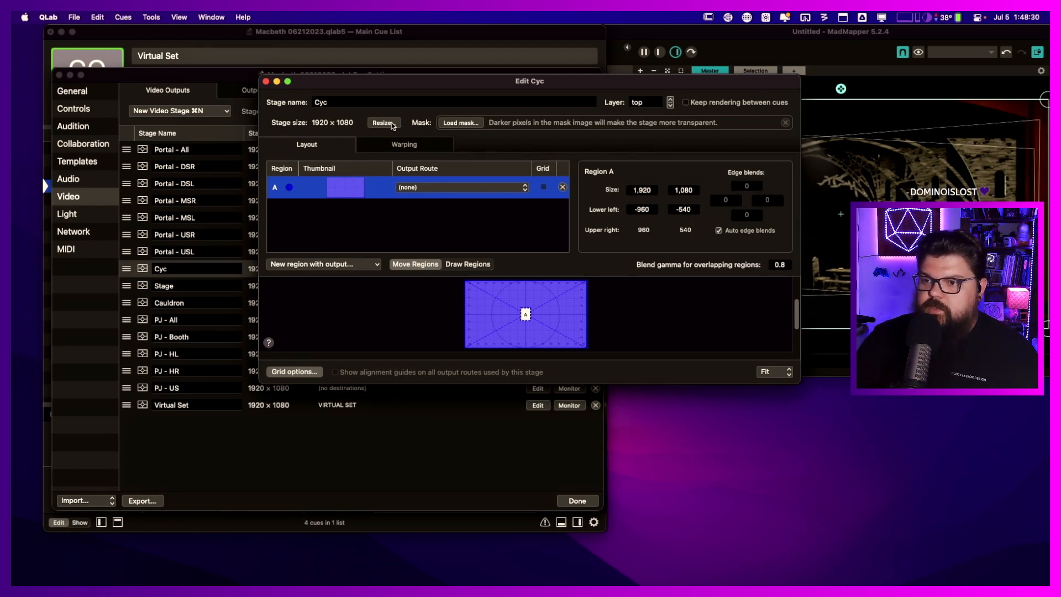
- Route region A of the Cyc stage to PJ - Booth (Crimson WG32) and turn on its alignment grid
left_click(446, 188)
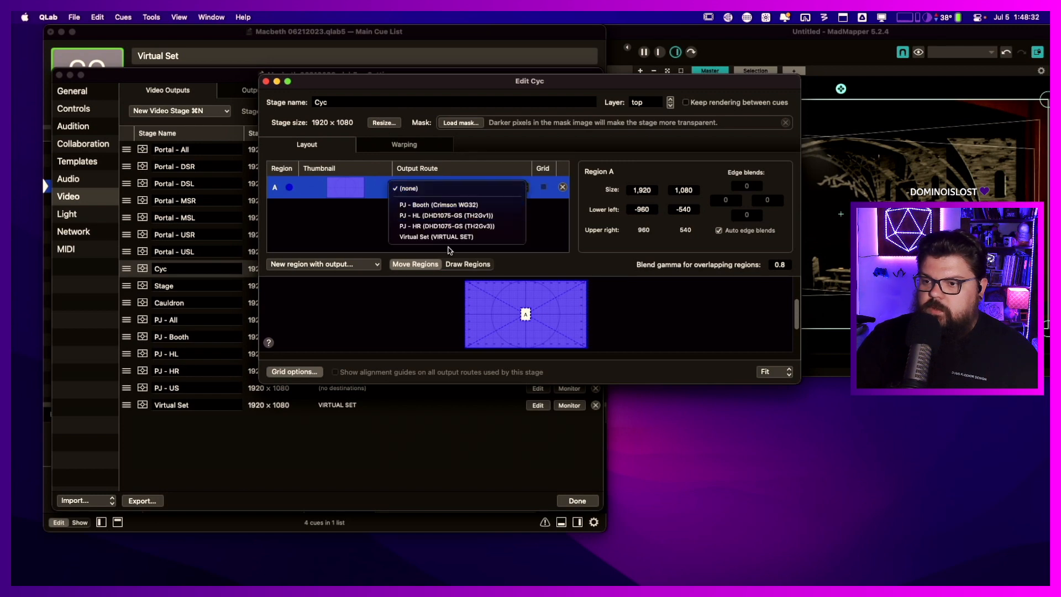
left_click(443, 227)
left_click(442, 189)
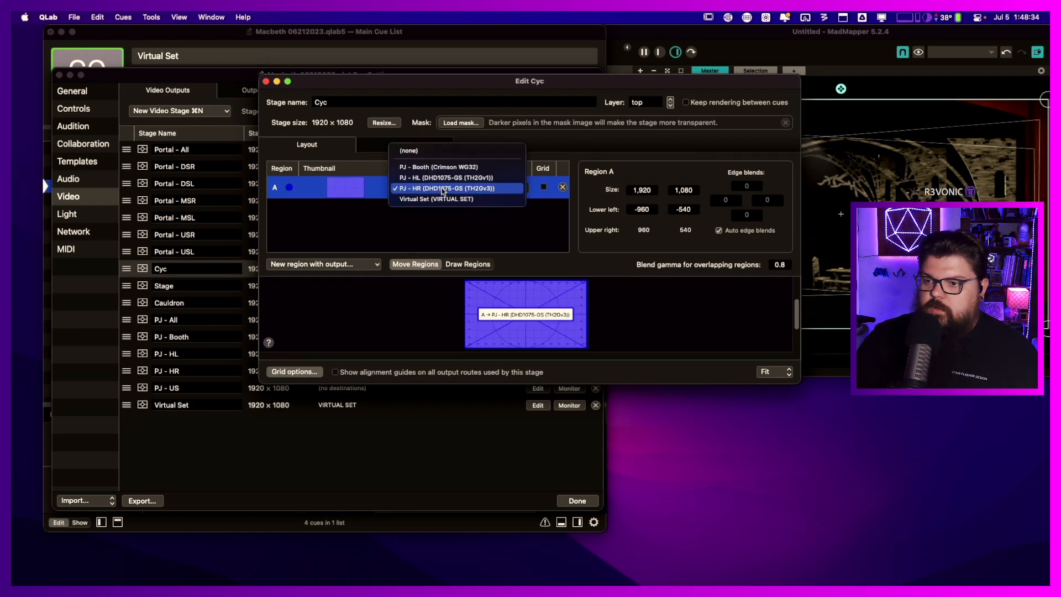
left_click(544, 189)
left_click_drag(607, 82, 474, 114)
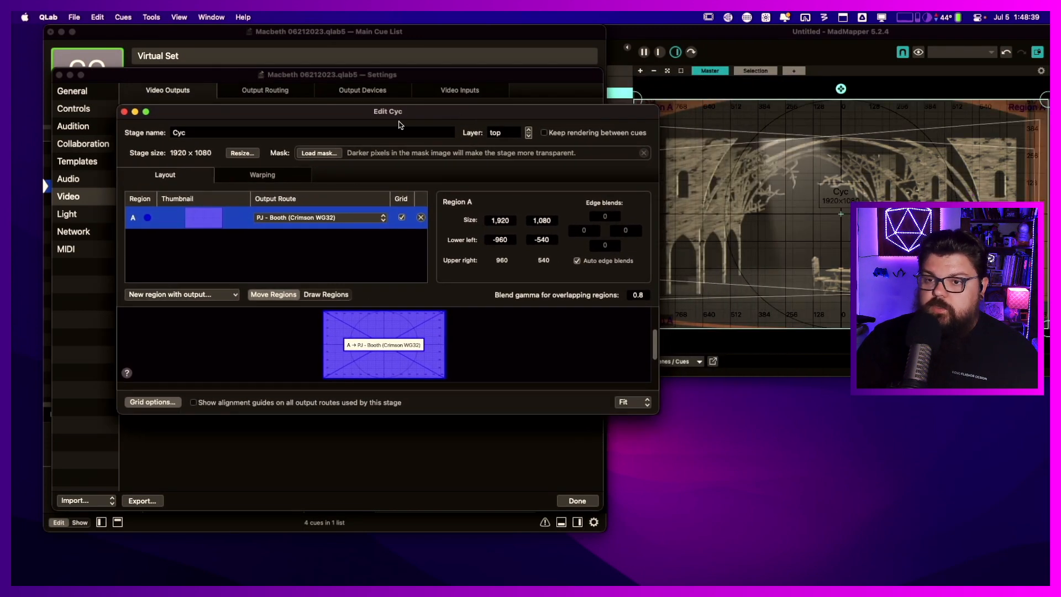
- Resize the Cyc stage to 640 × 1080 without preserving the stage aspect ratio, scaling the region with its own aspect ratio preserved
left_click(242, 153)
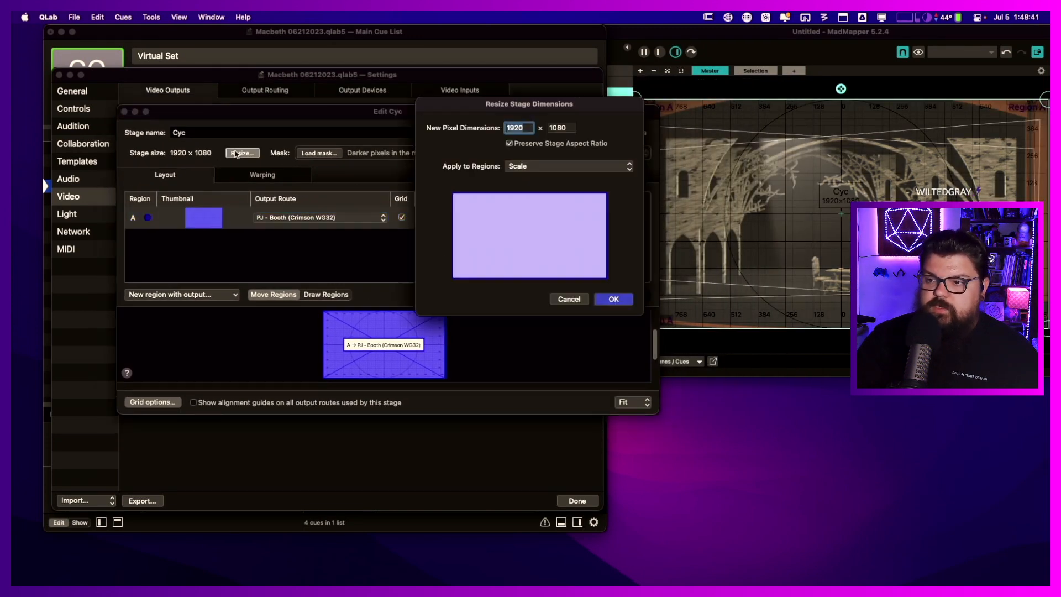
left_click(509, 144)
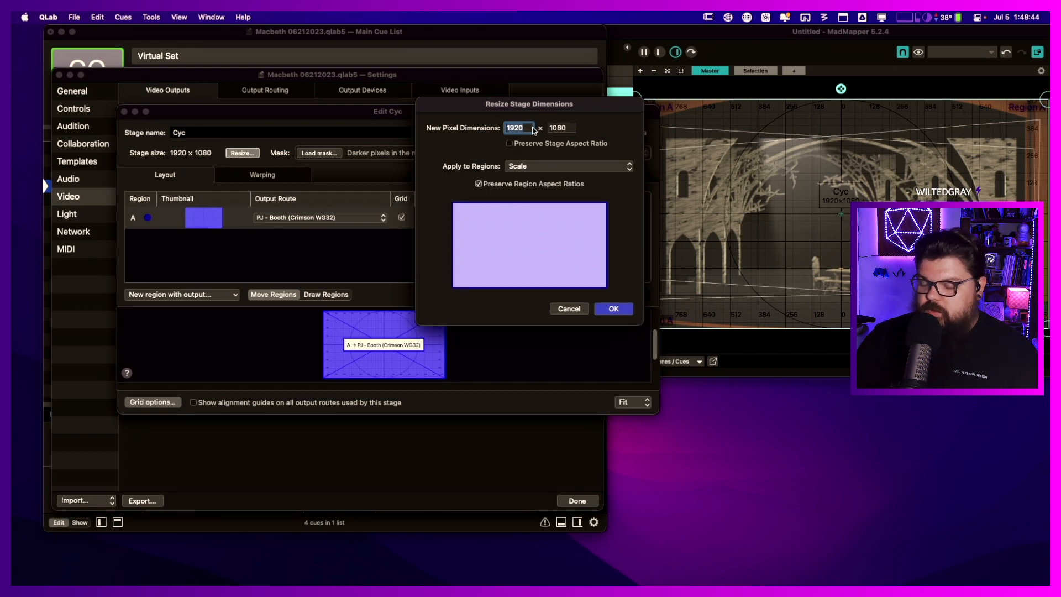
type("640")
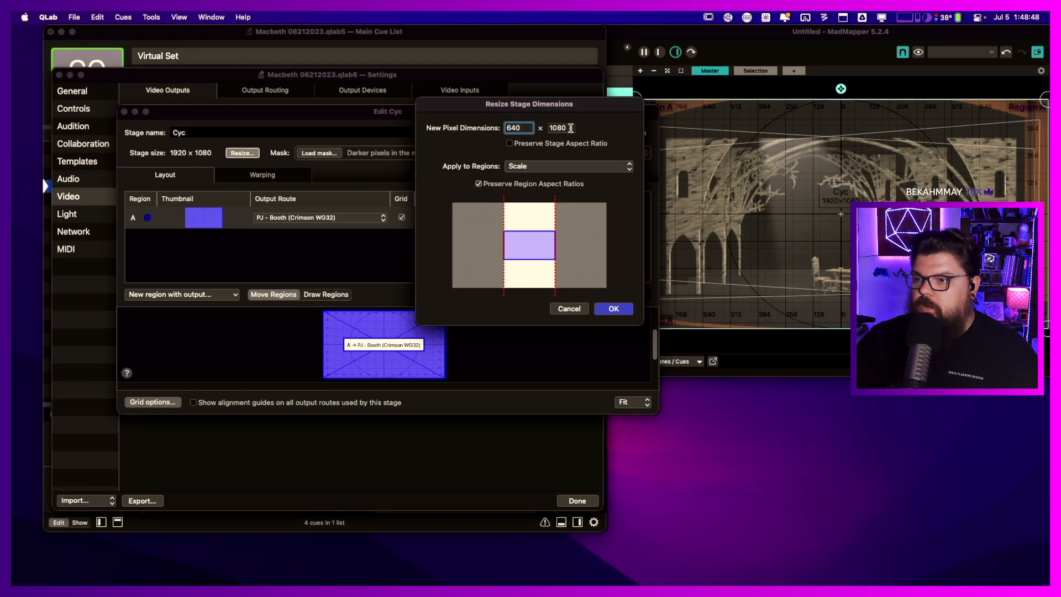
key("Tab")
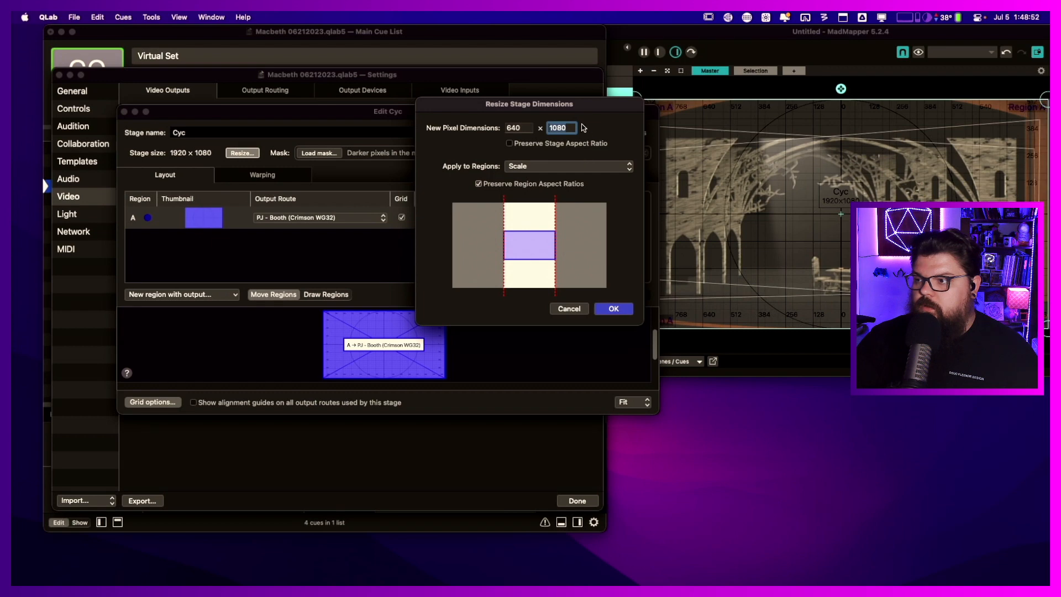
left_click(614, 311)
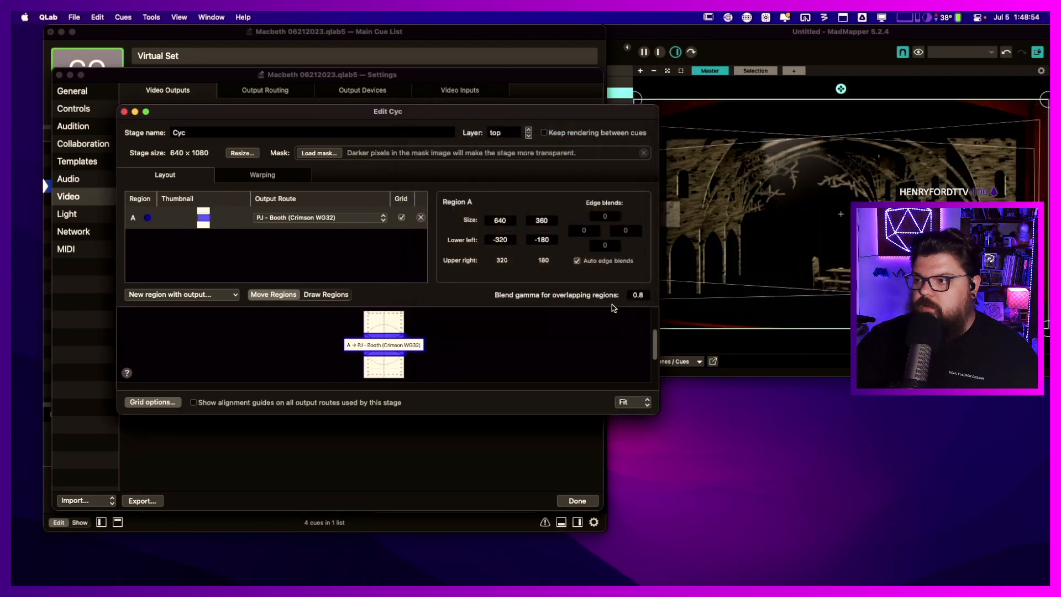
left_click(402, 217)
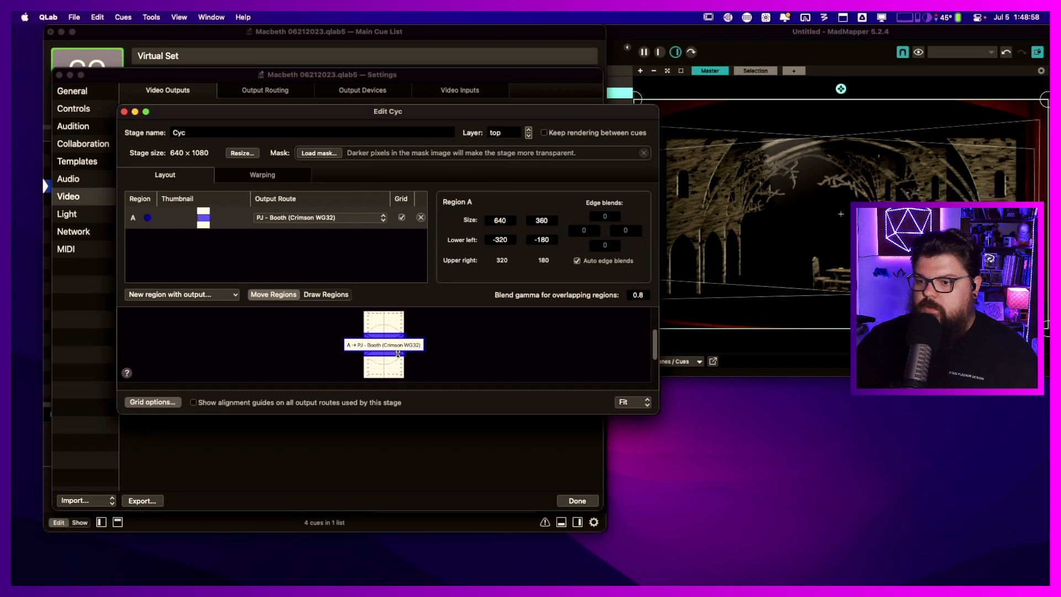
left_click_drag(385, 340, 391, 340)
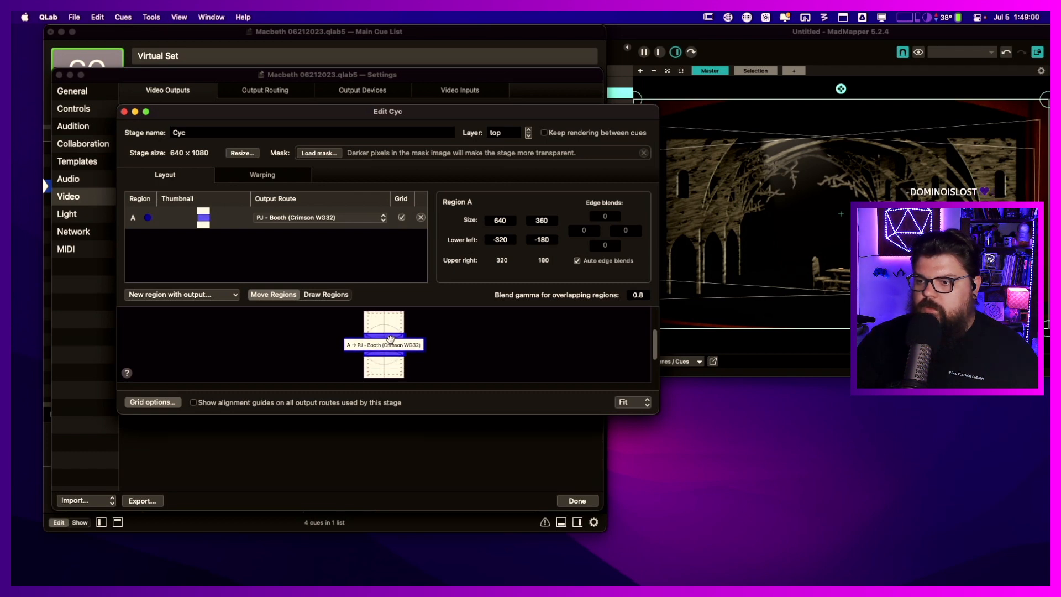
left_click_drag(601, 113, 614, 91)
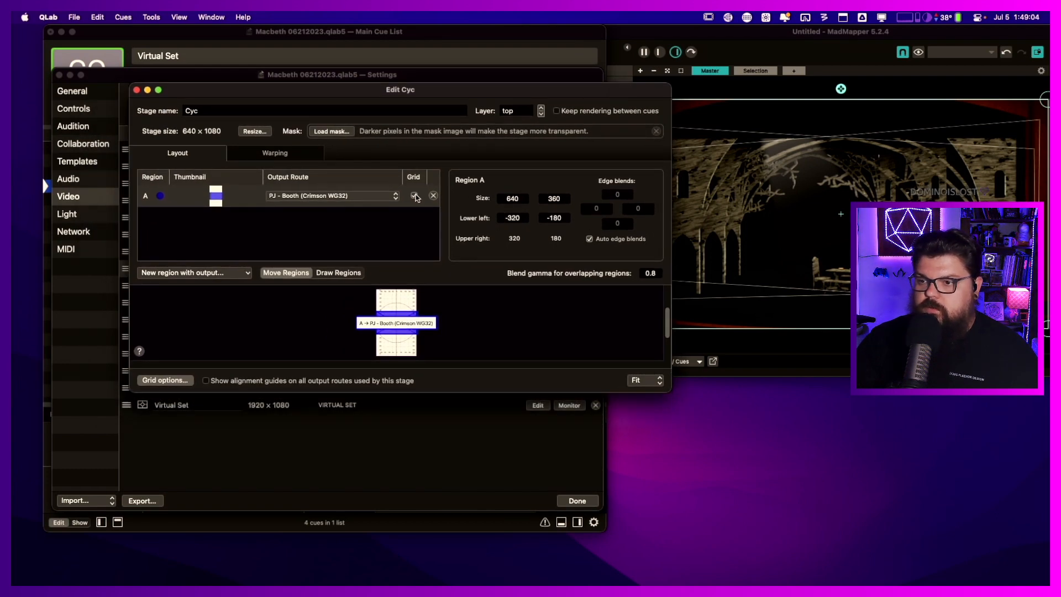
- Resize the Cyc stage to 640 × 400 with Crop/Pad applied to regions, and close the stage editor
left_click(255, 131)
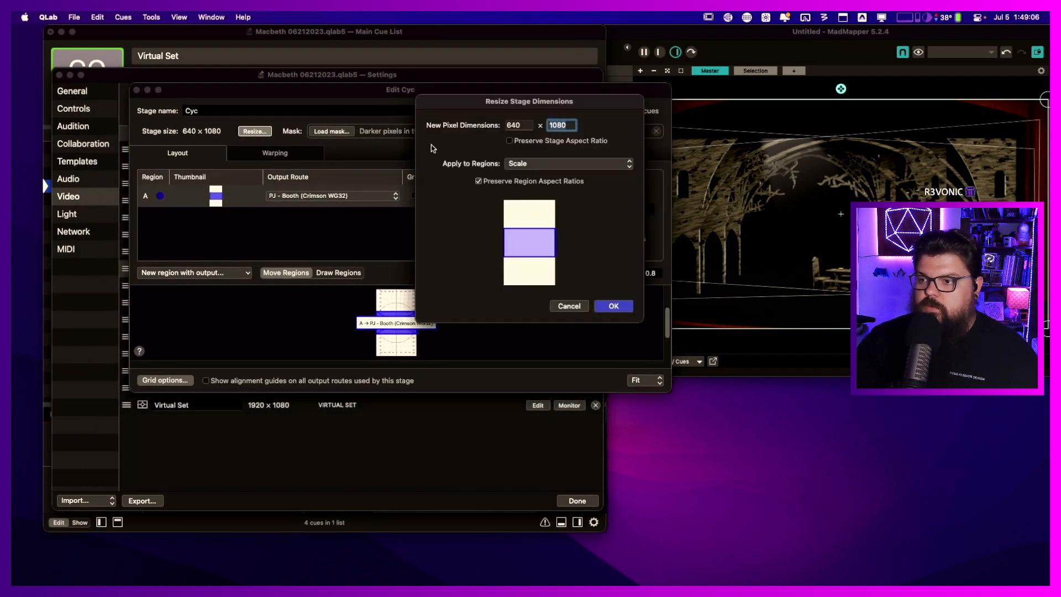
left_click(478, 181)
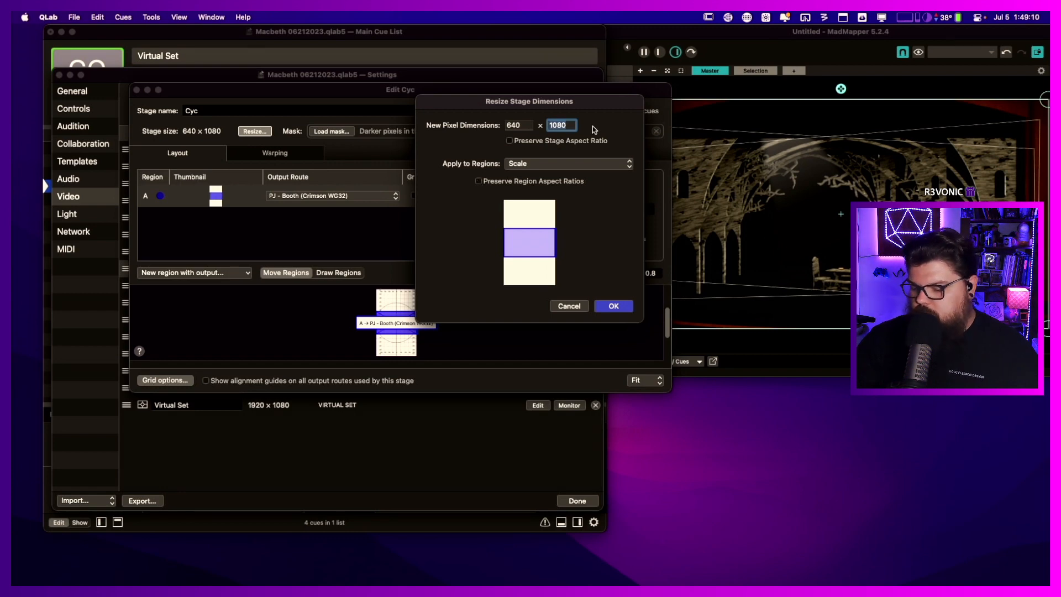
type("320")
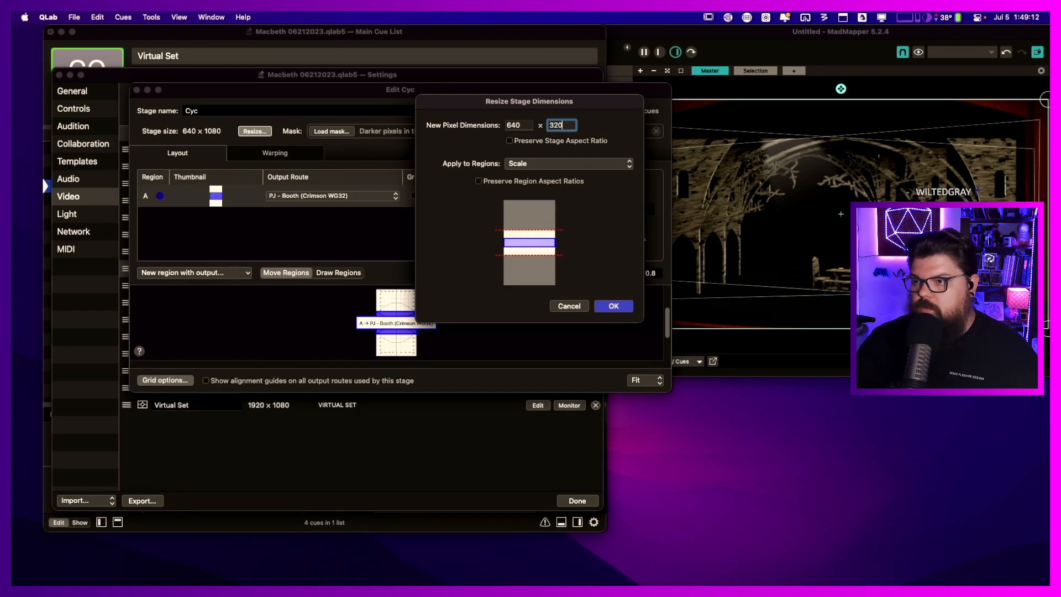
left_click(519, 164)
left_click(531, 175)
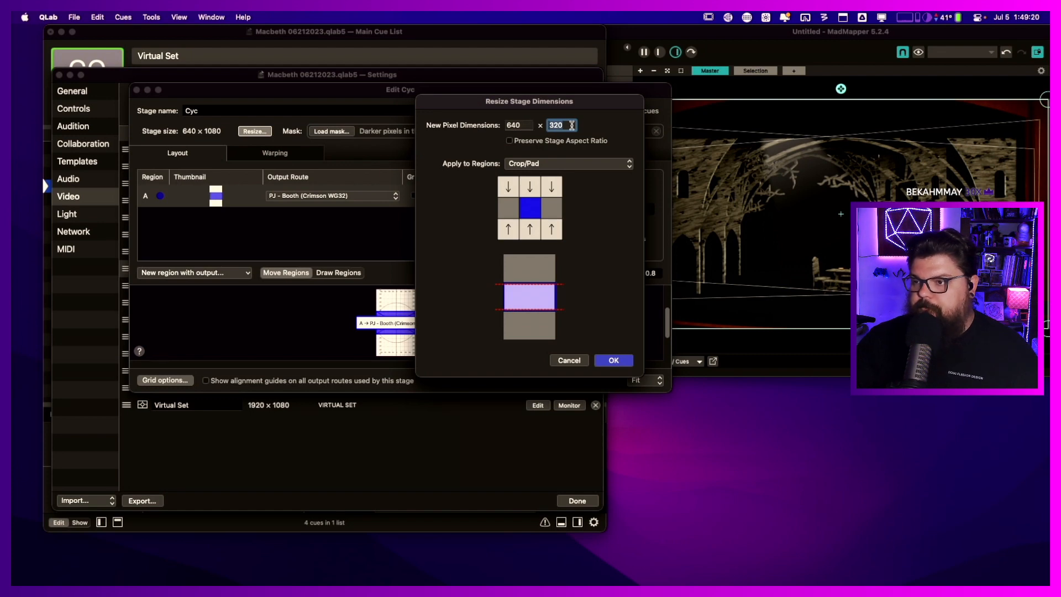
type("400")
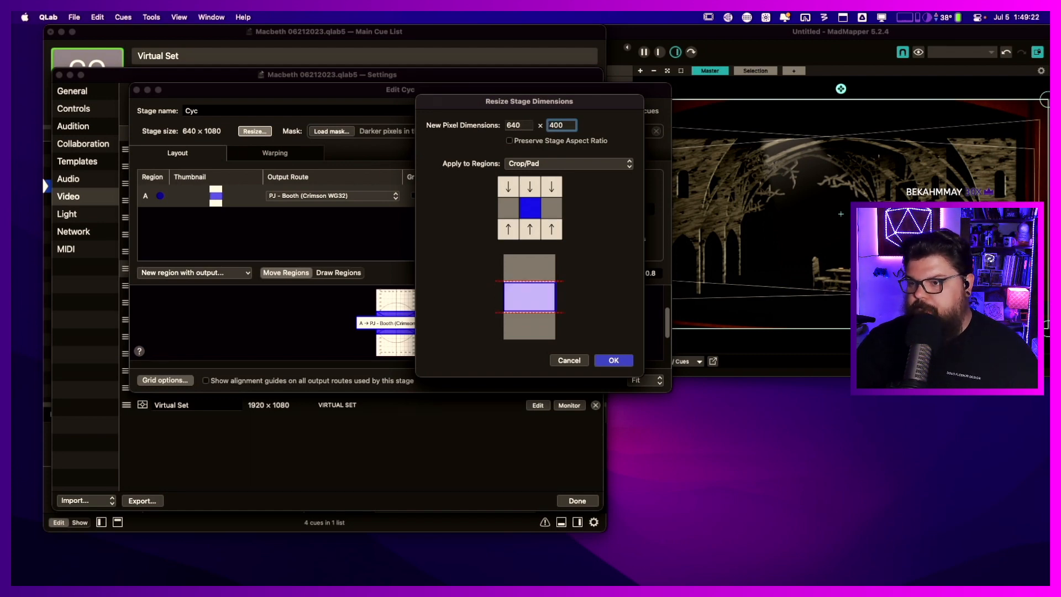
left_click(613, 360)
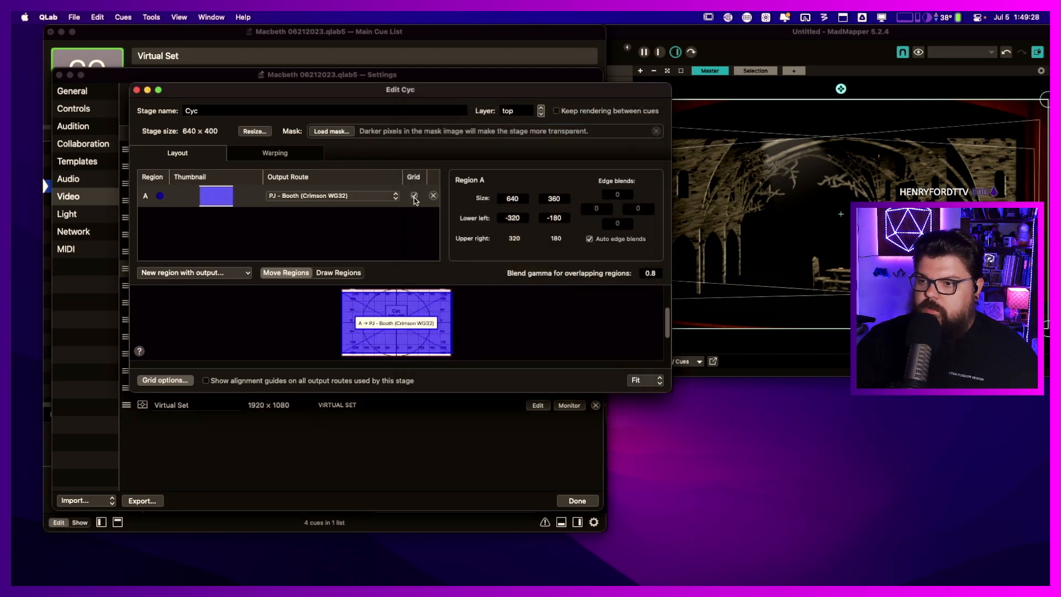
left_click(137, 90)
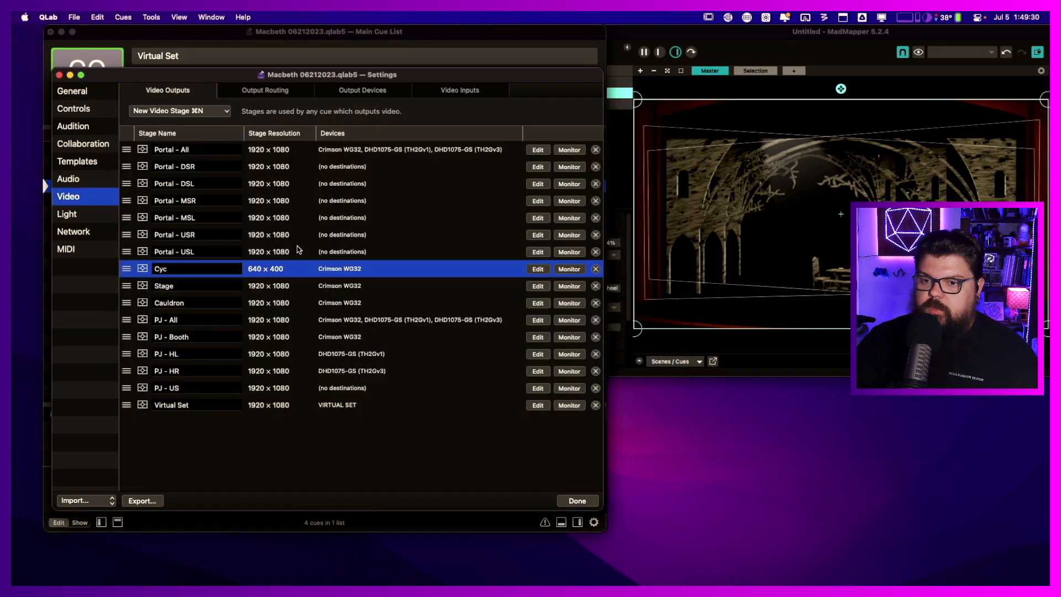
- Reopen the Cyc stage for editing, turn on region A's grid and turn off its auto edge blends
left_click(536, 269)
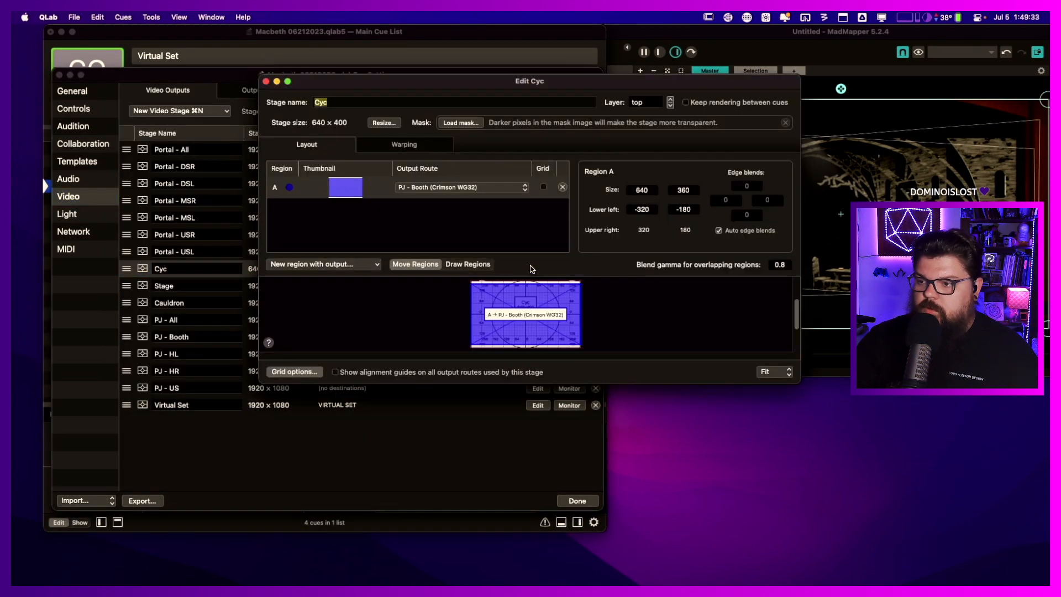
left_click(544, 188)
left_click_drag(605, 84, 400, 181)
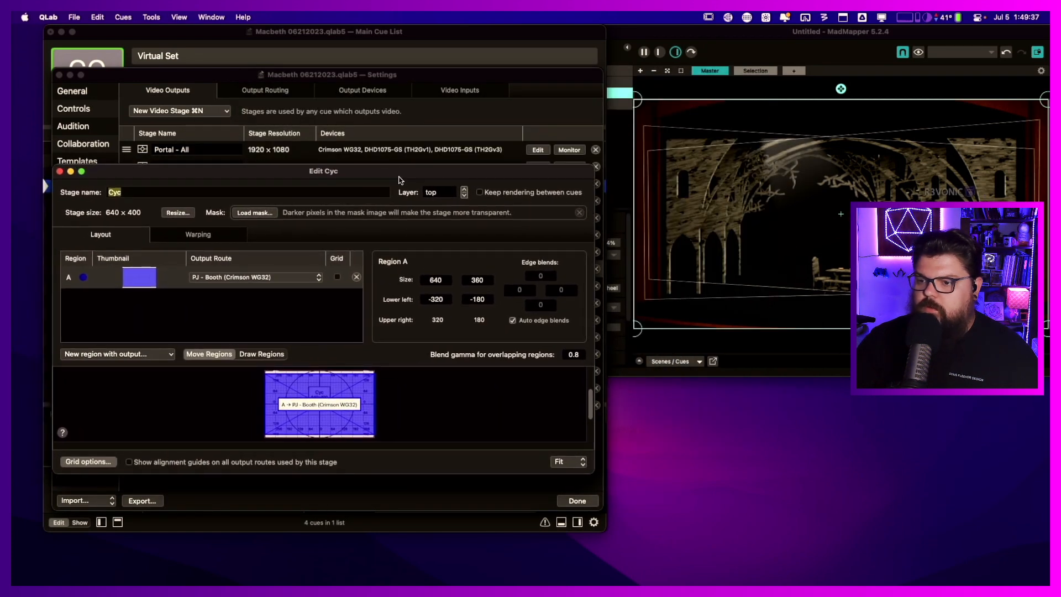
left_click(338, 277)
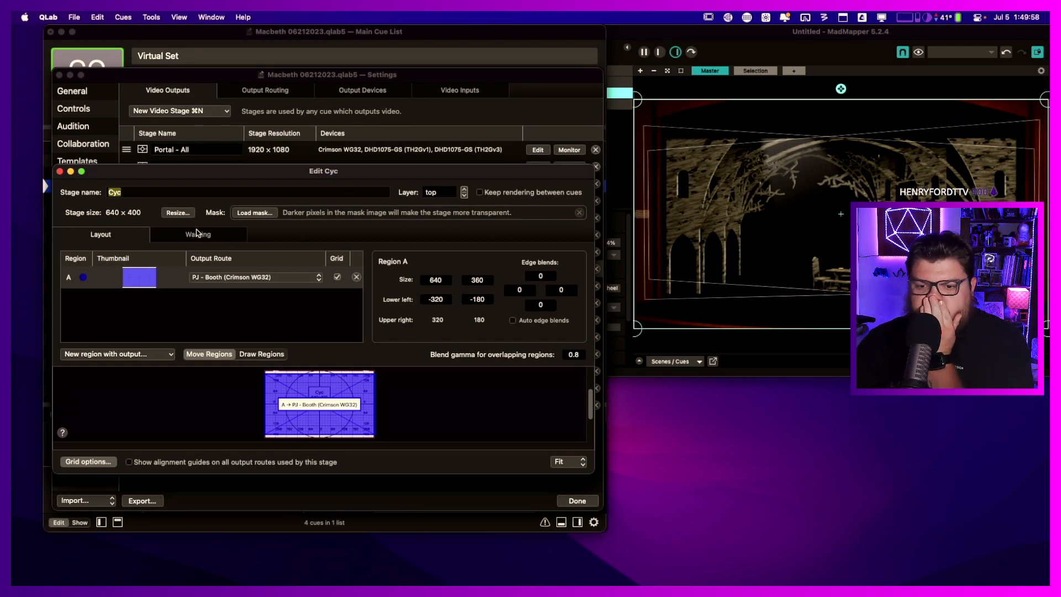
- Resize the Cyc stage to 1920 × 1080 with Crop/Pad applied to regions, and turn region A's grid back on
left_click(178, 212)
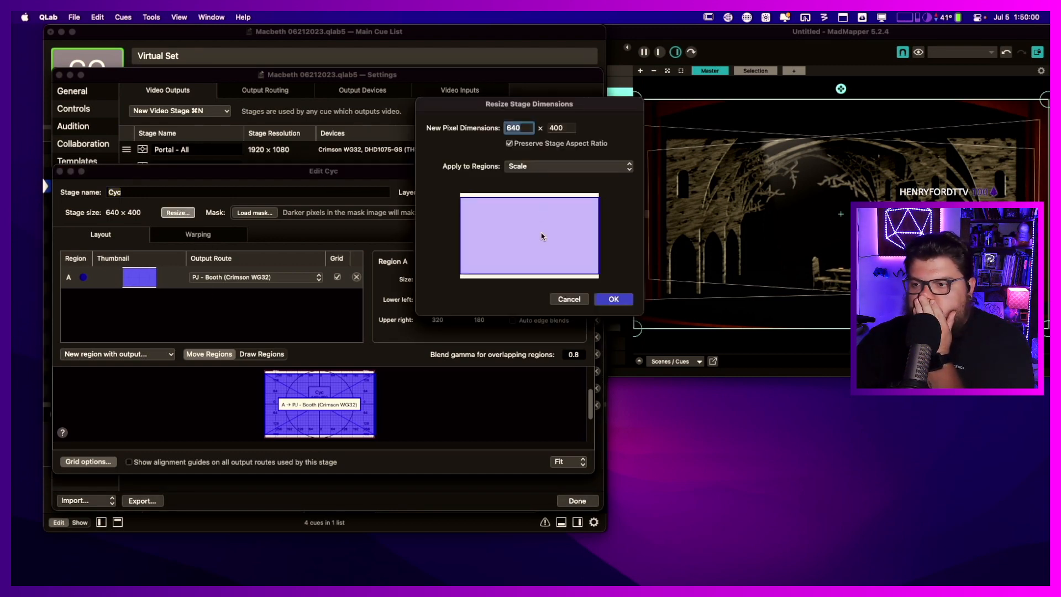
type("1920")
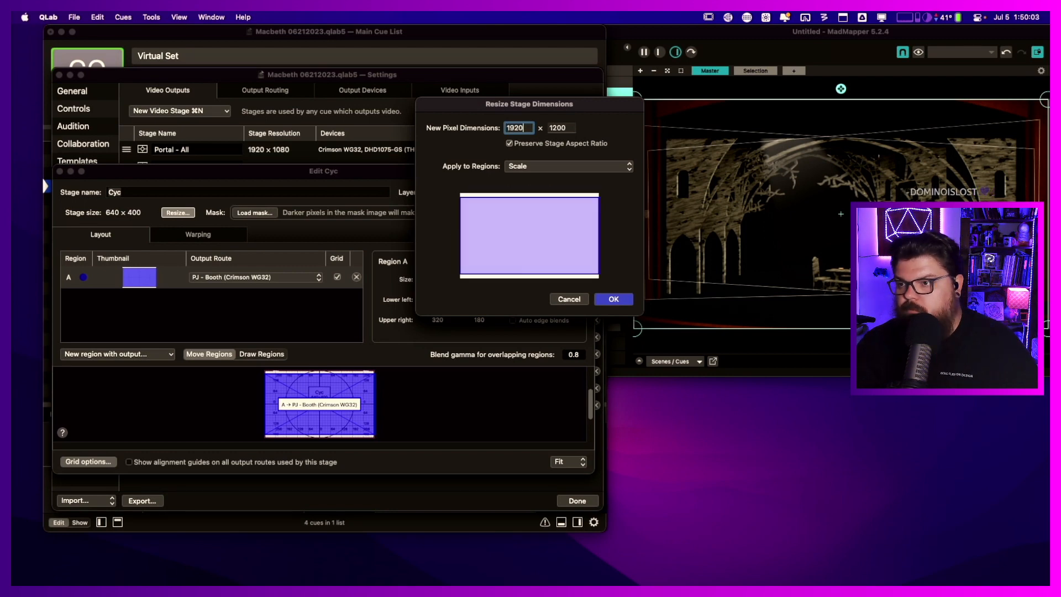
key("Tab")
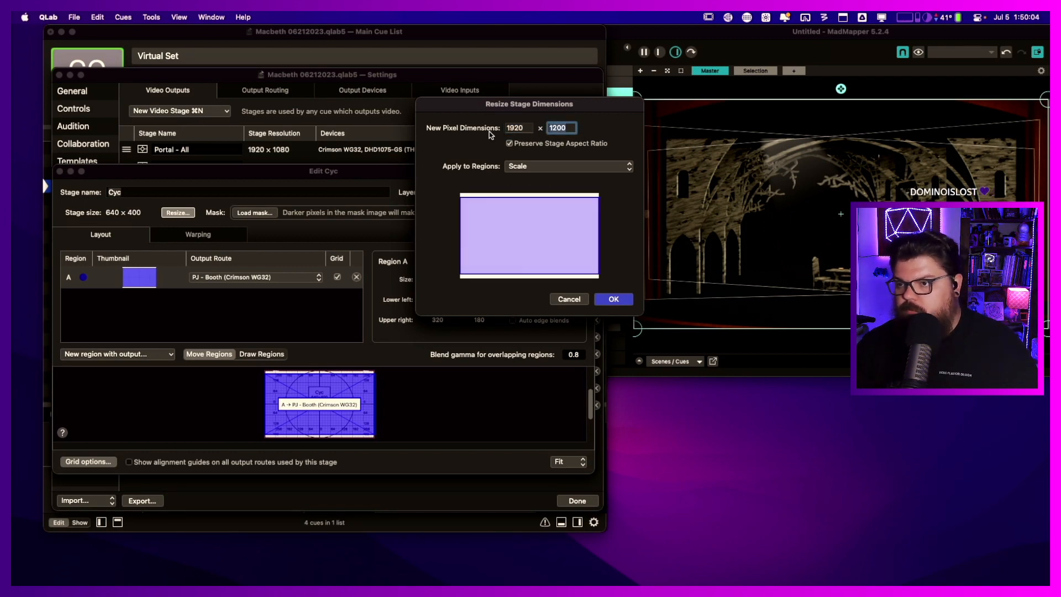
left_click(510, 144)
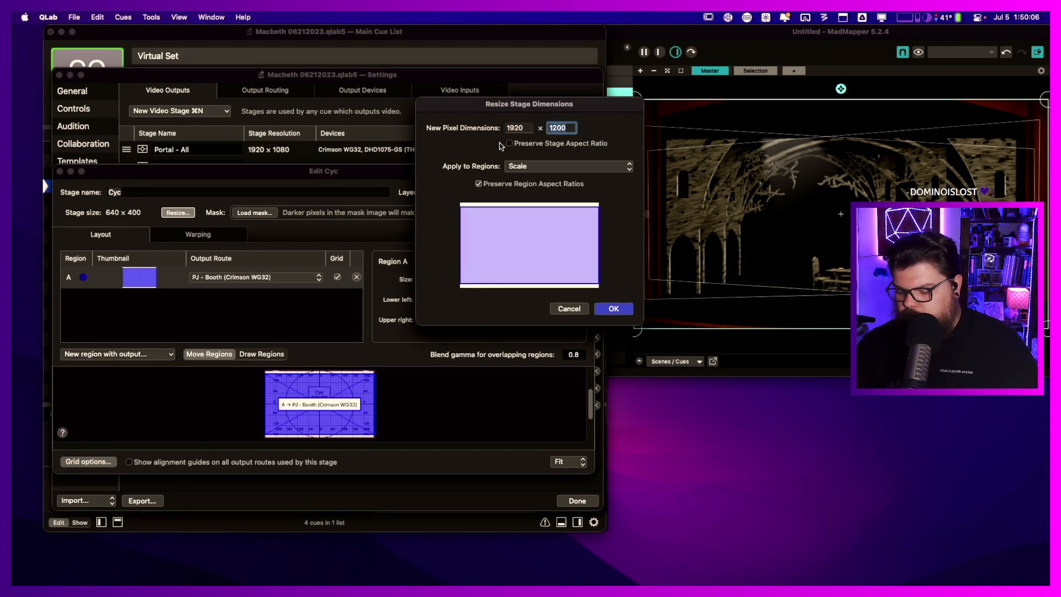
type("1080")
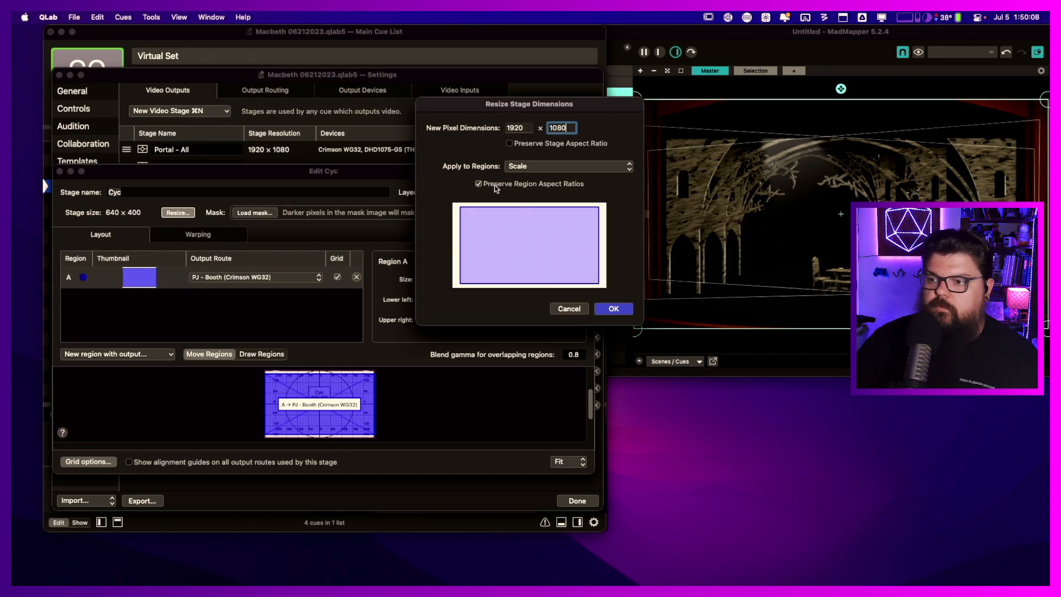
left_click(553, 166)
left_click(525, 180)
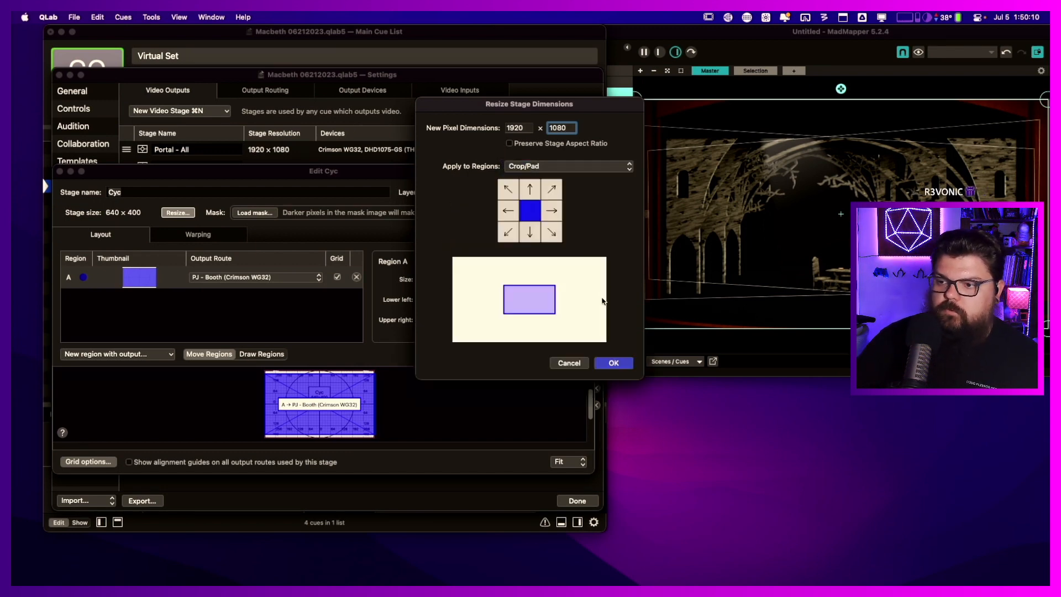
left_click(612, 363)
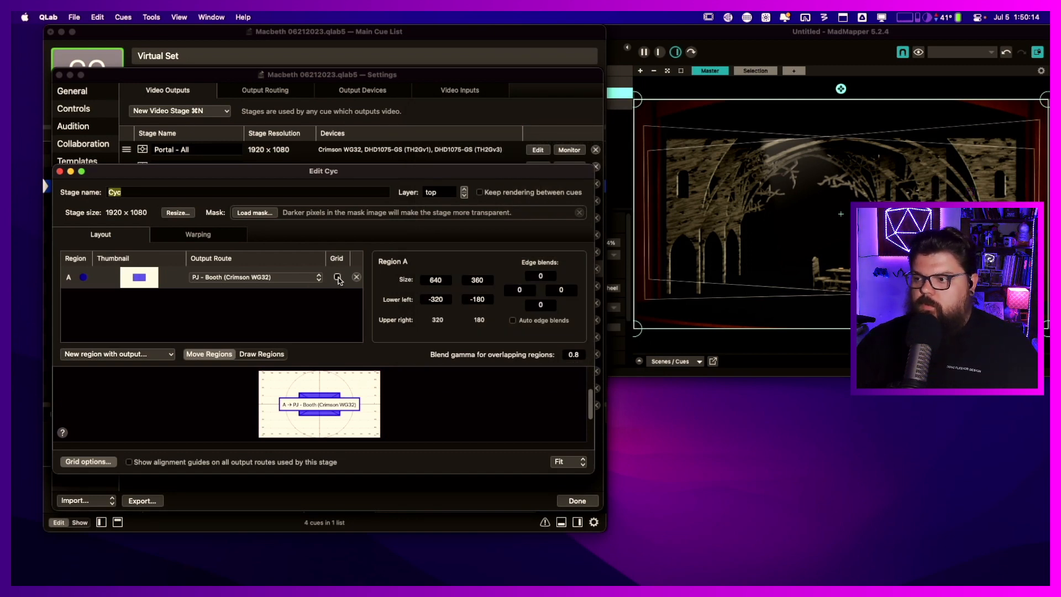
left_click(338, 277)
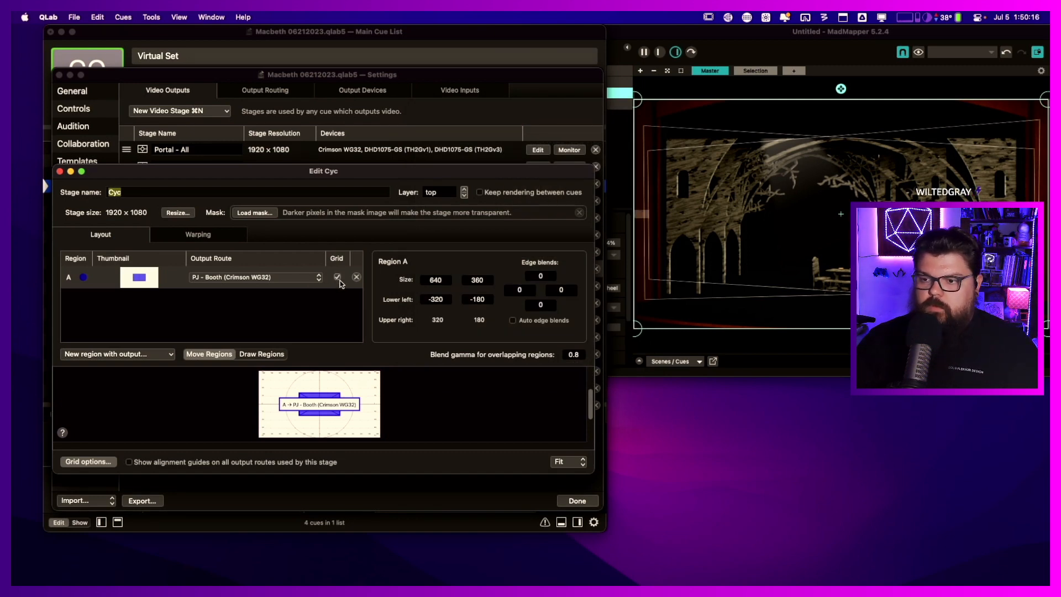
- Set region A's lower left position to 0, 0
left_click(446, 280)
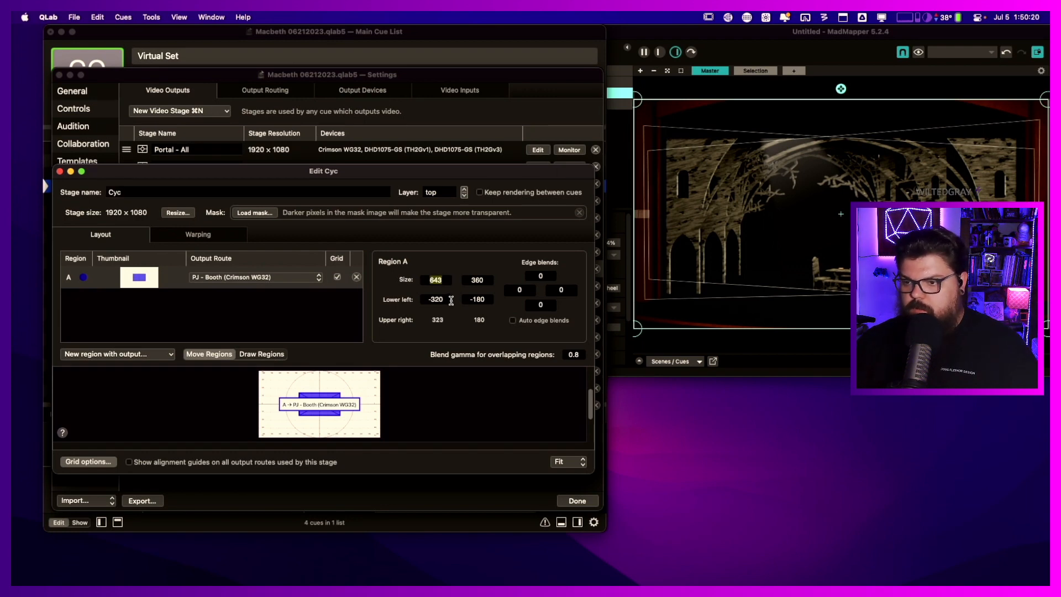
left_click(436, 299)
type("0")
key("Tab")
type("0")
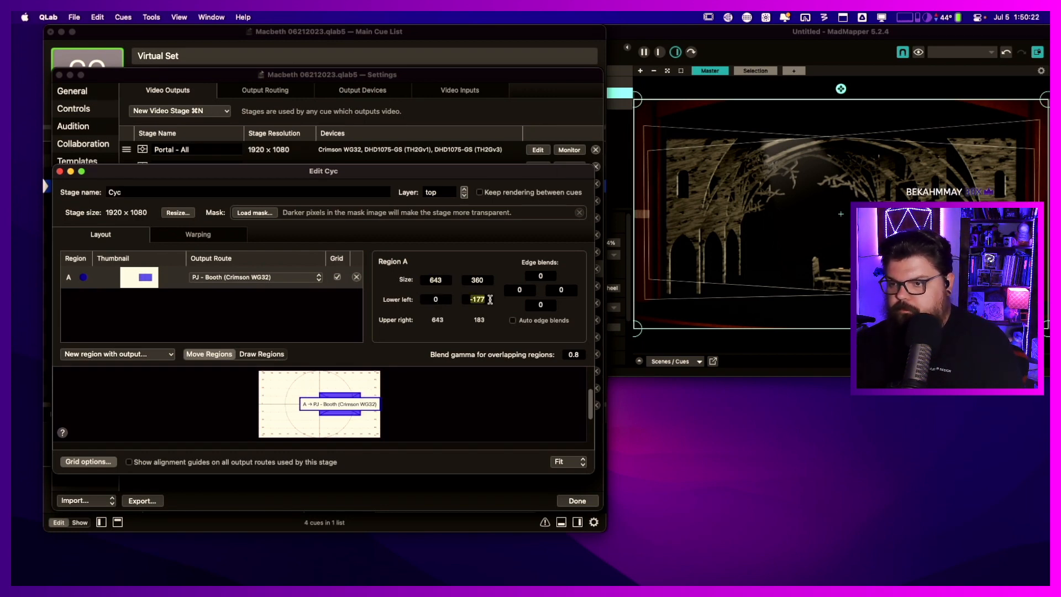
- Set region A's width to 960 and move it into the lower-left corner of the stage
left_click(436, 280)
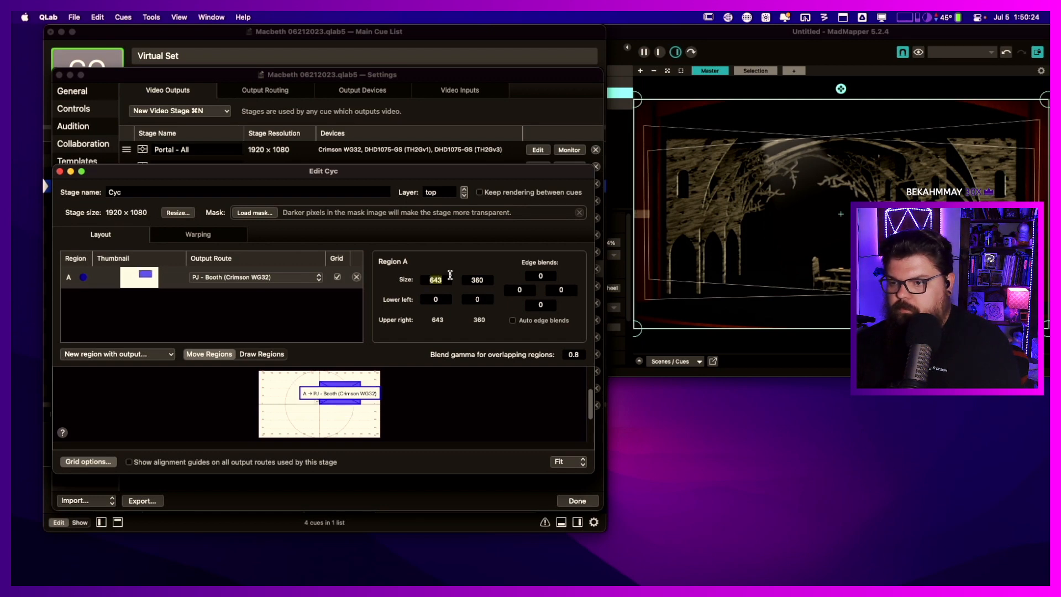
type("960")
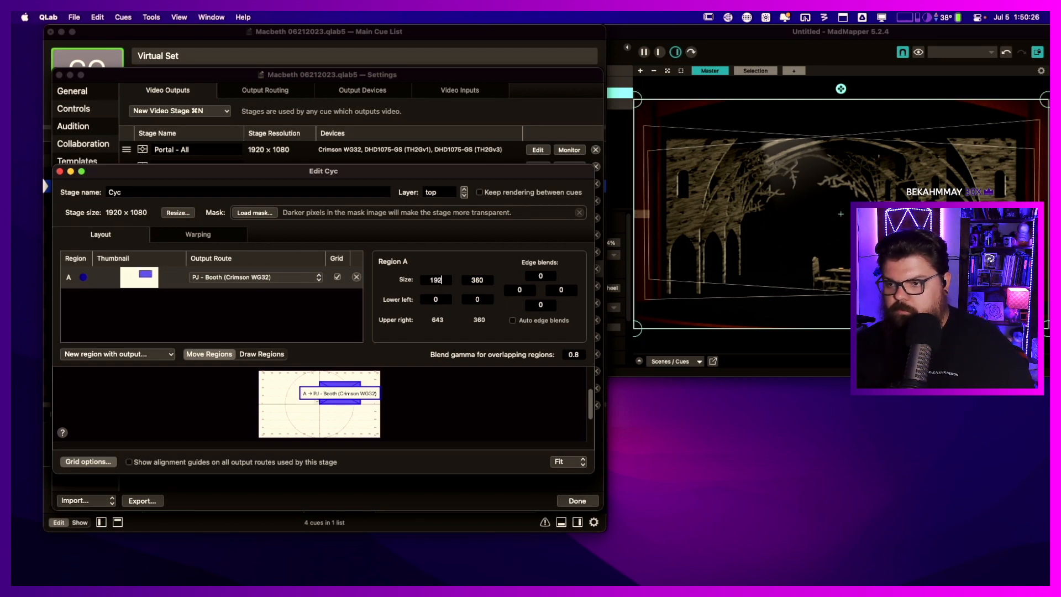
key("Tab")
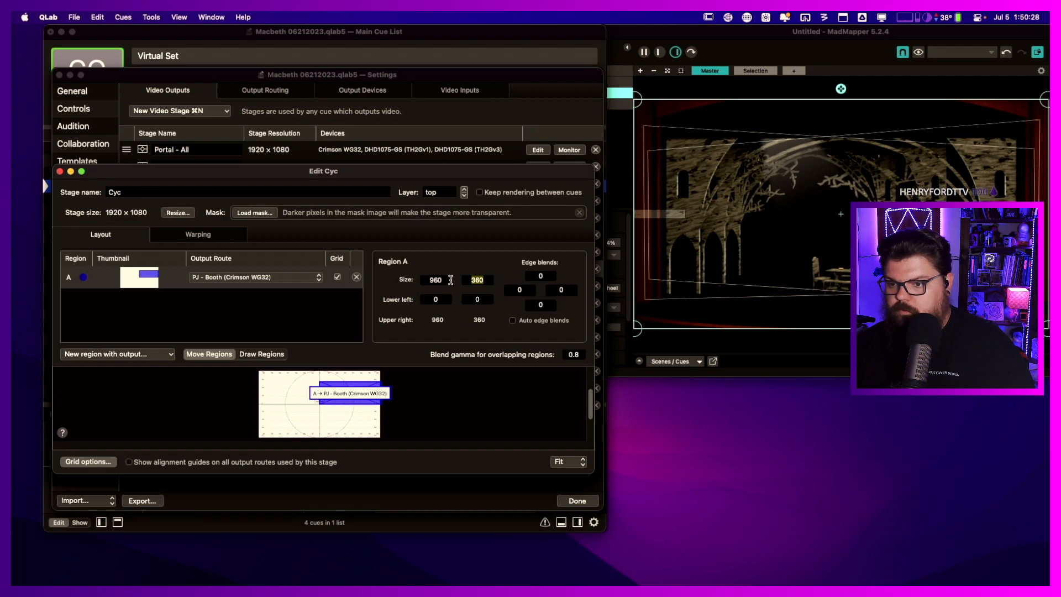
left_click_drag(356, 390, 297, 422)
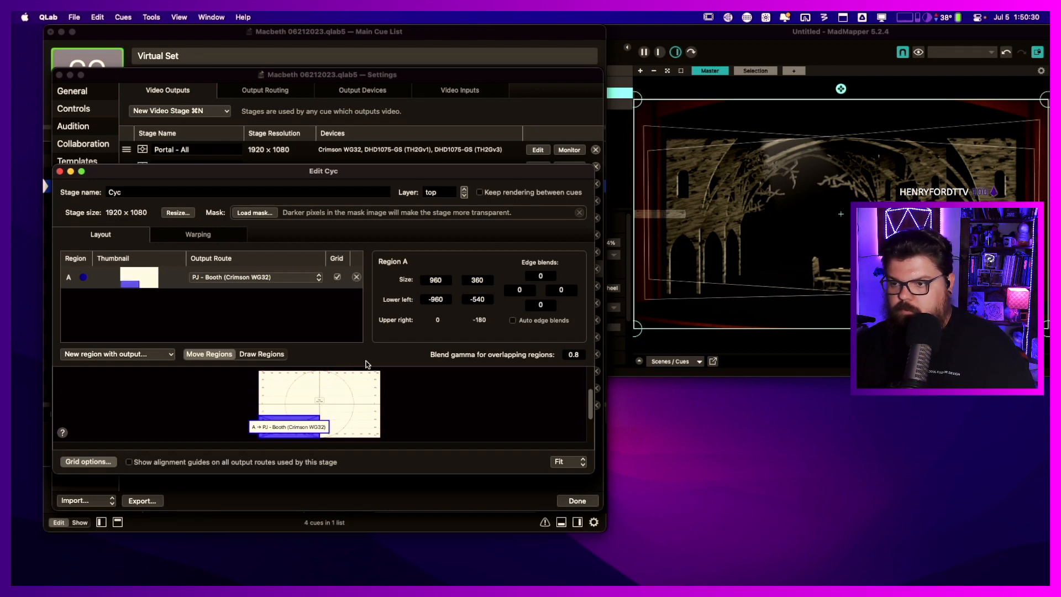
- Set region A's size to 1920 × 1080 so it covers the whole Cyc stage
left_click(436, 280)
type("1920")
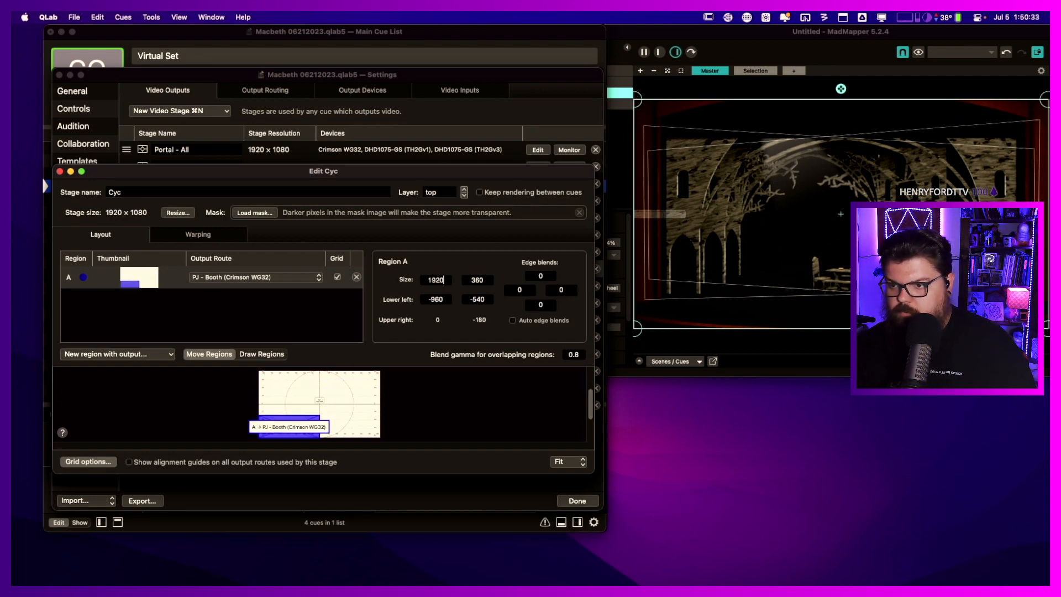
key("Tab")
type("10")
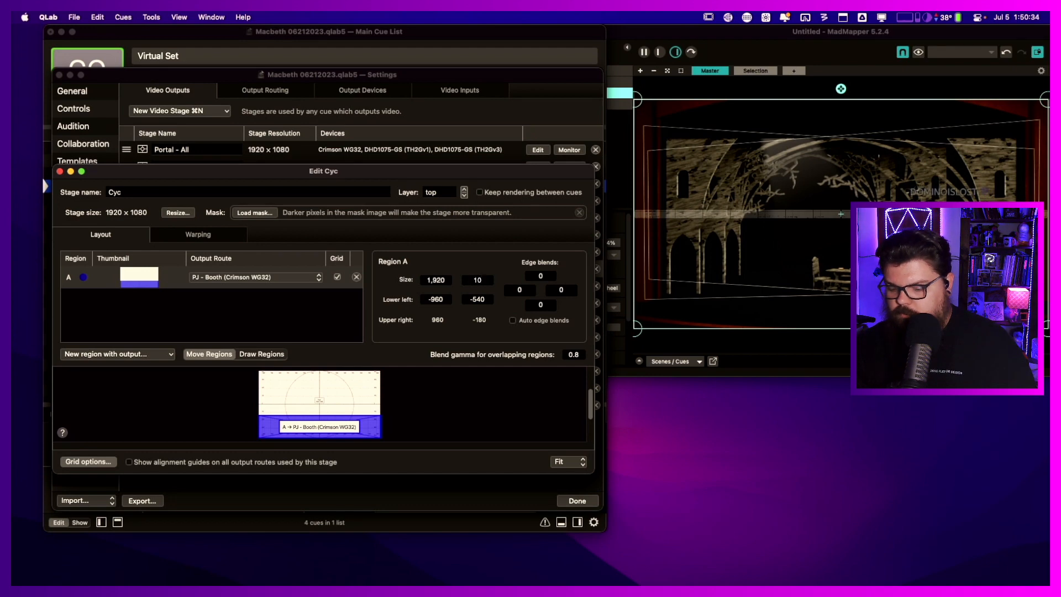
type("80")
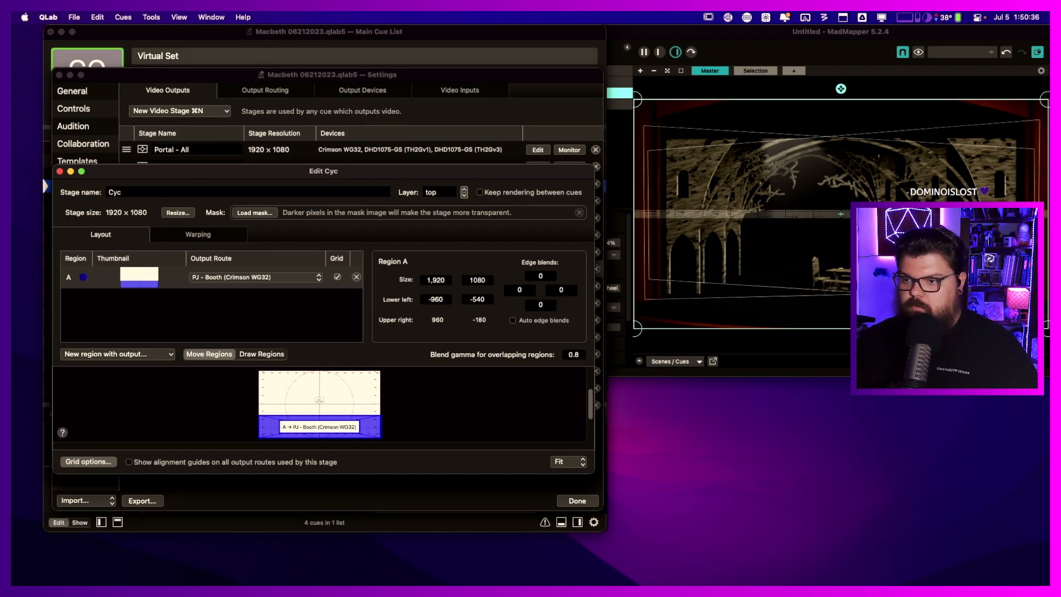
left_click(440, 280)
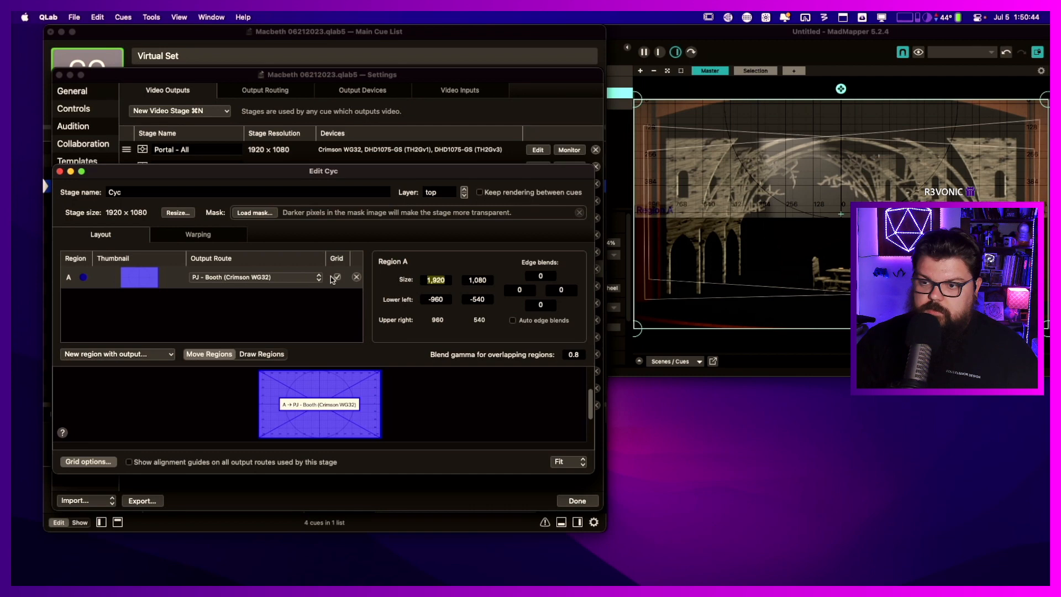
- Delete region A from the Cyc stage and reapply the 1920 × 1080 stage size with Crop/Pad for regions
left_click(356, 277)
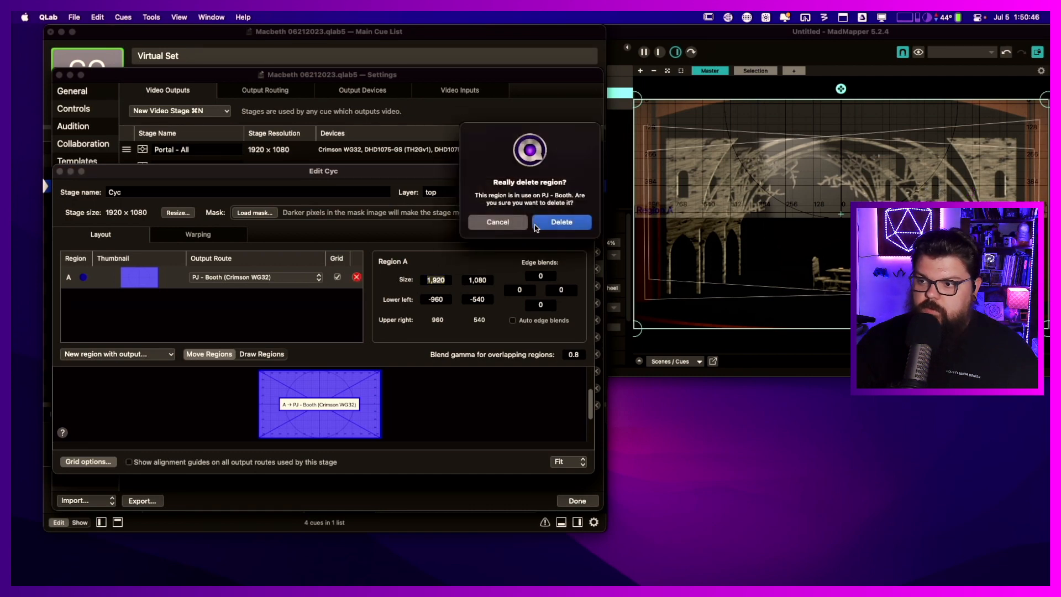
left_click(535, 222)
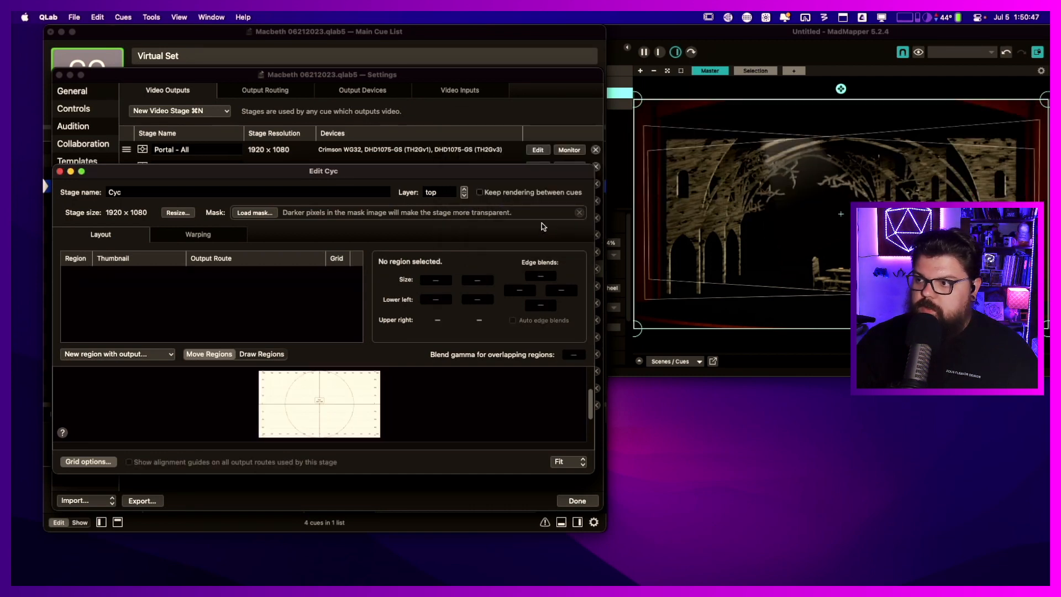
left_click(185, 214)
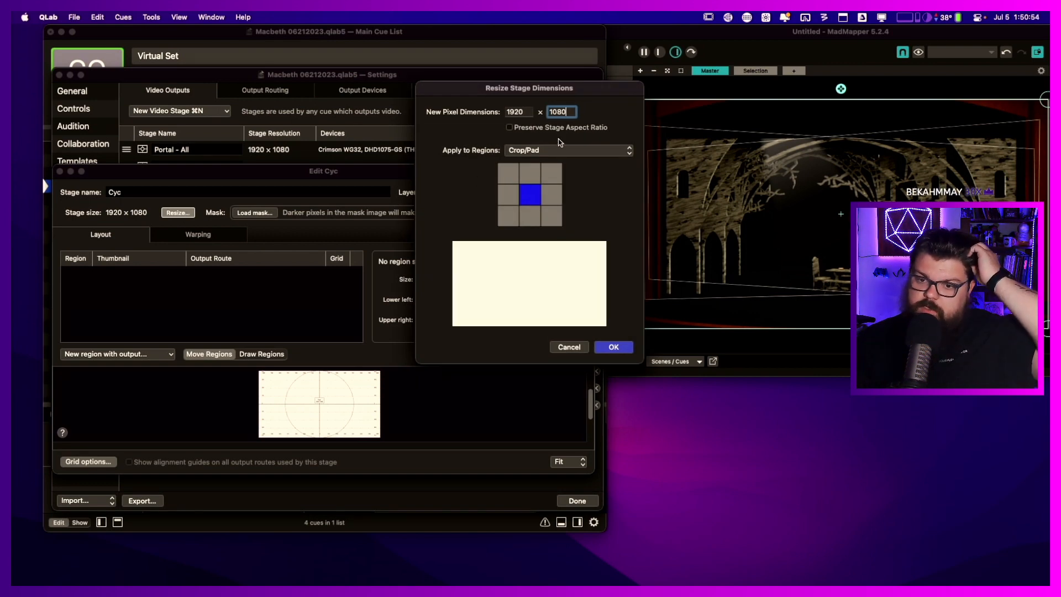
left_click(611, 347)
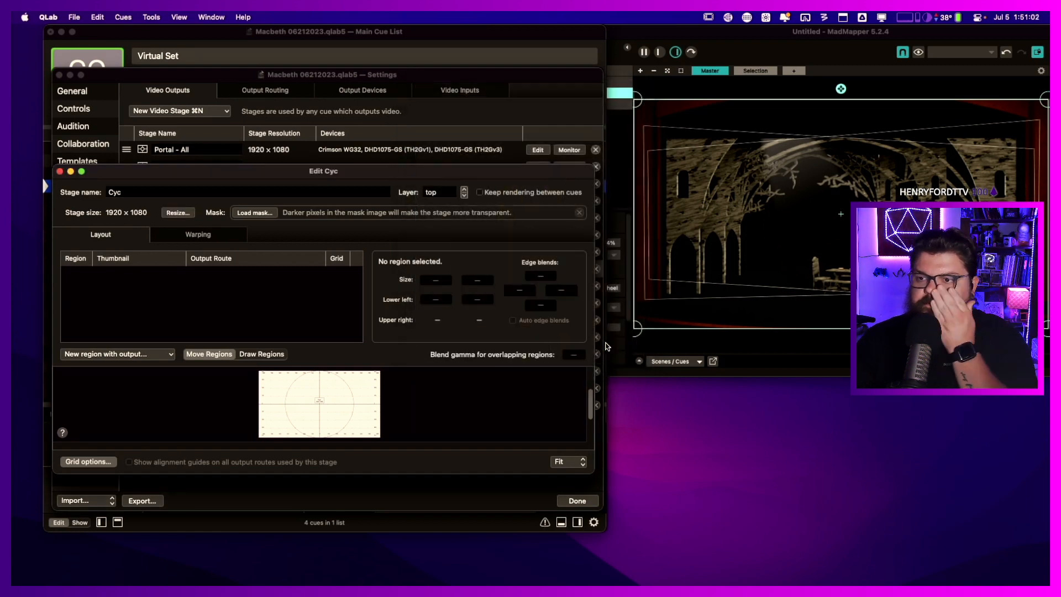
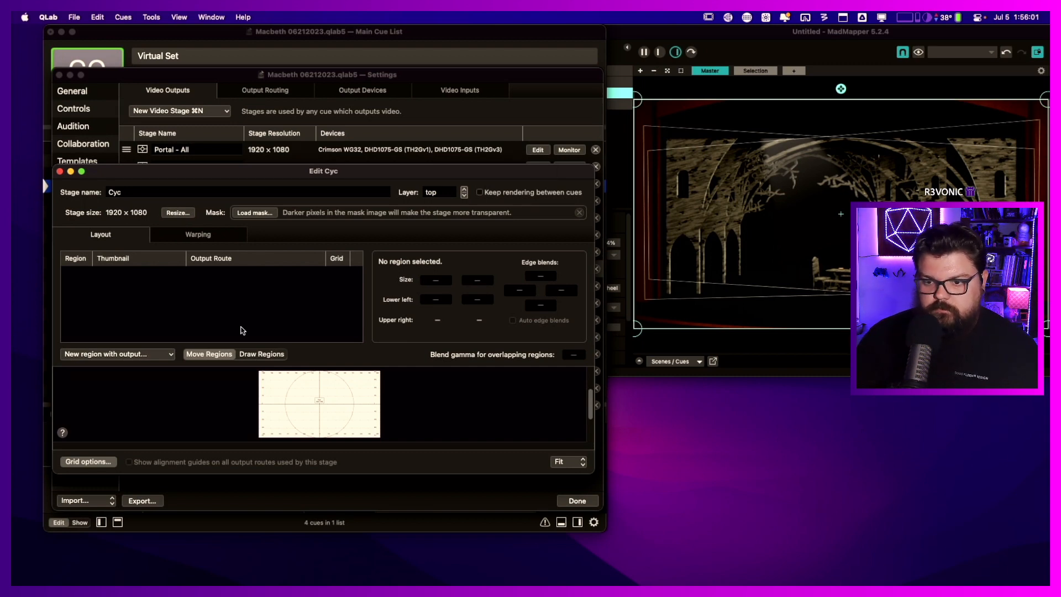
- Add a new region routed to PJ - Booth (Crimson WG32) and turn on its grid
left_click(258, 355)
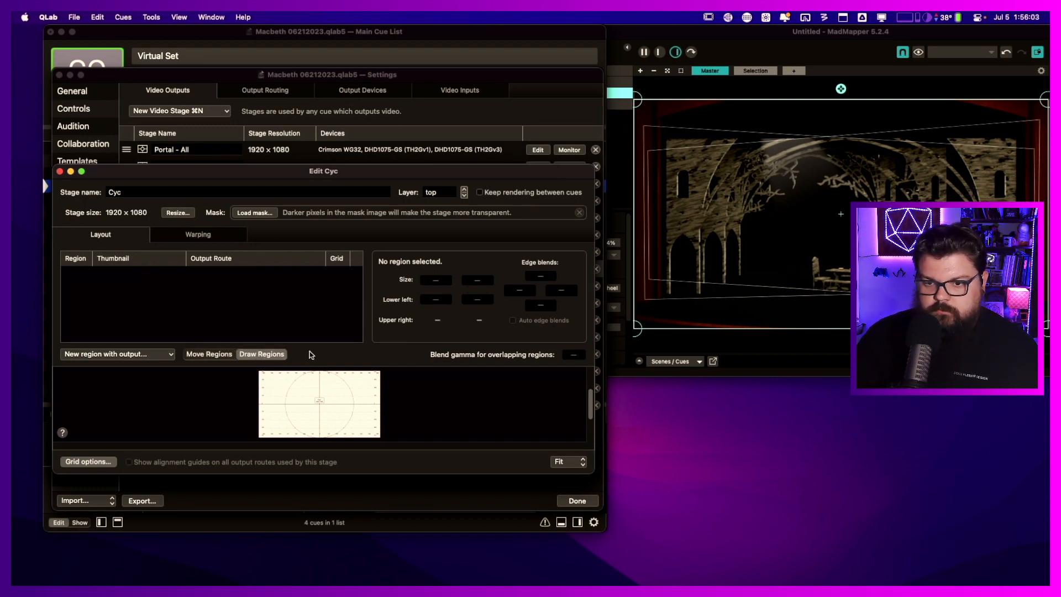
left_click(147, 355)
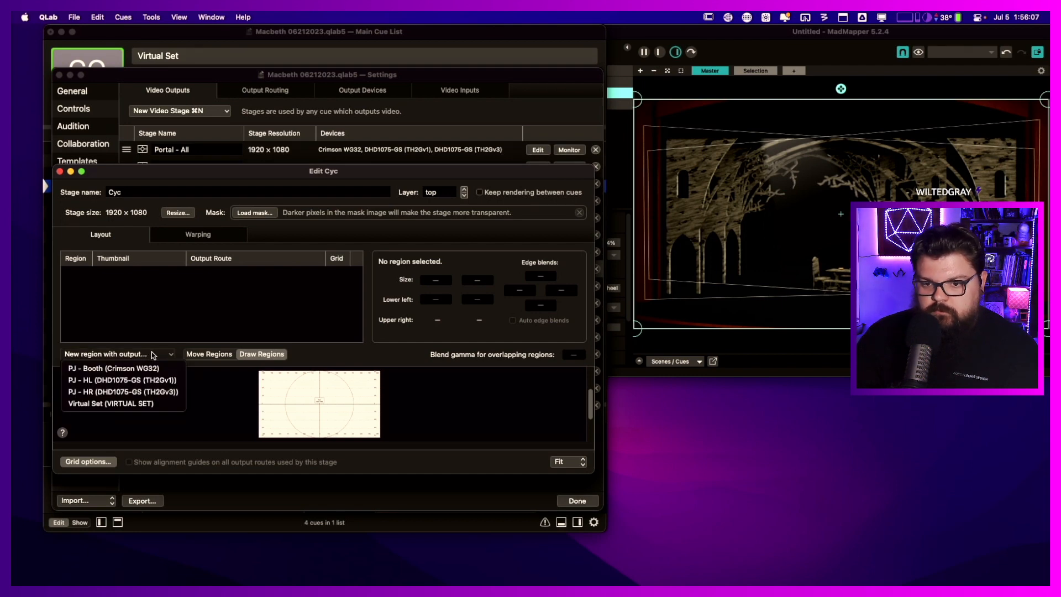
left_click(138, 368)
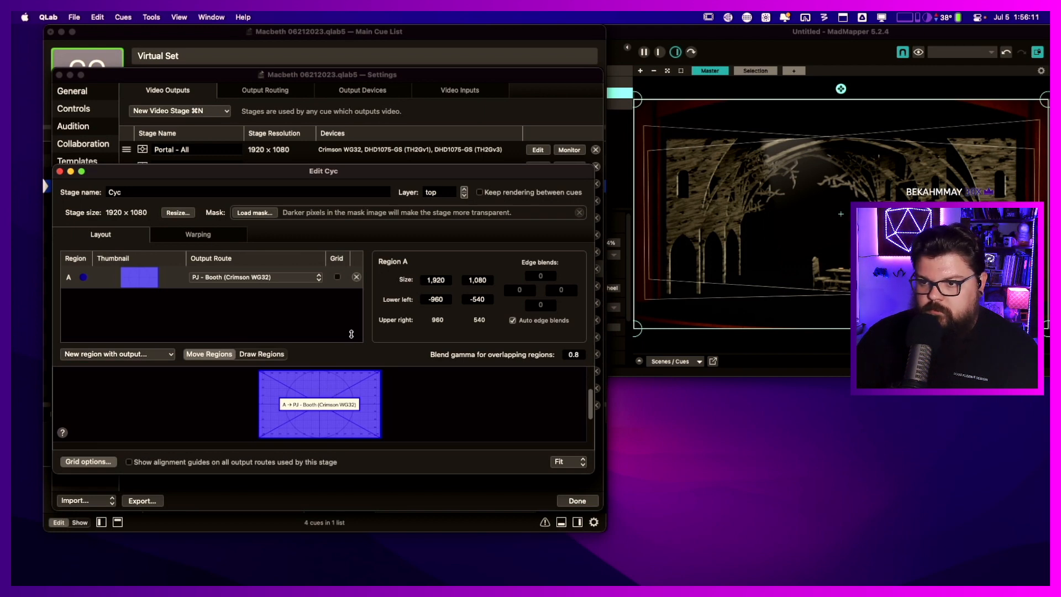
left_click(337, 277)
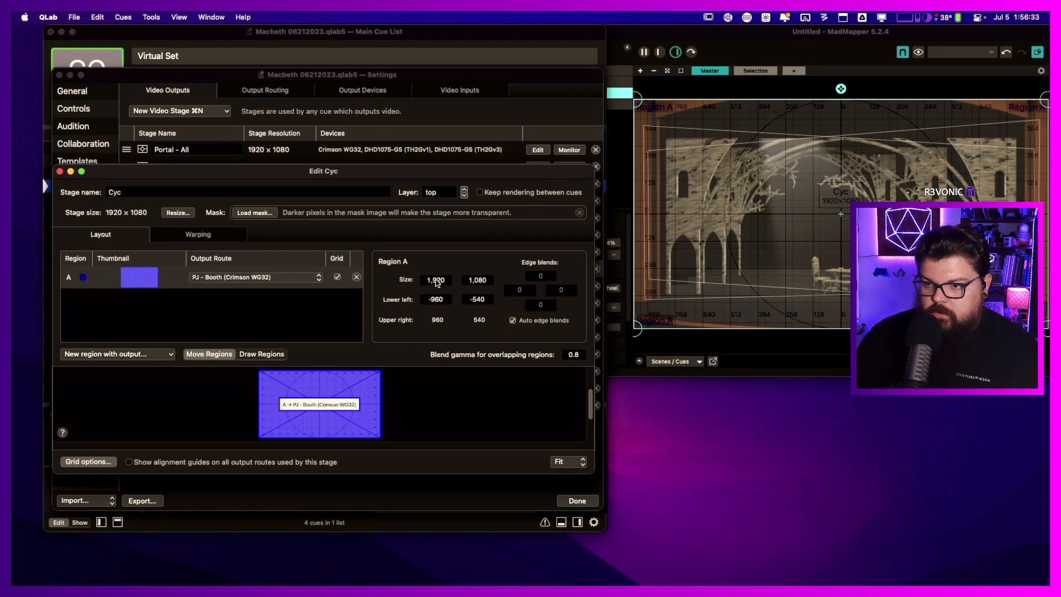
- Set region A's width to 640
double_click(436, 280)
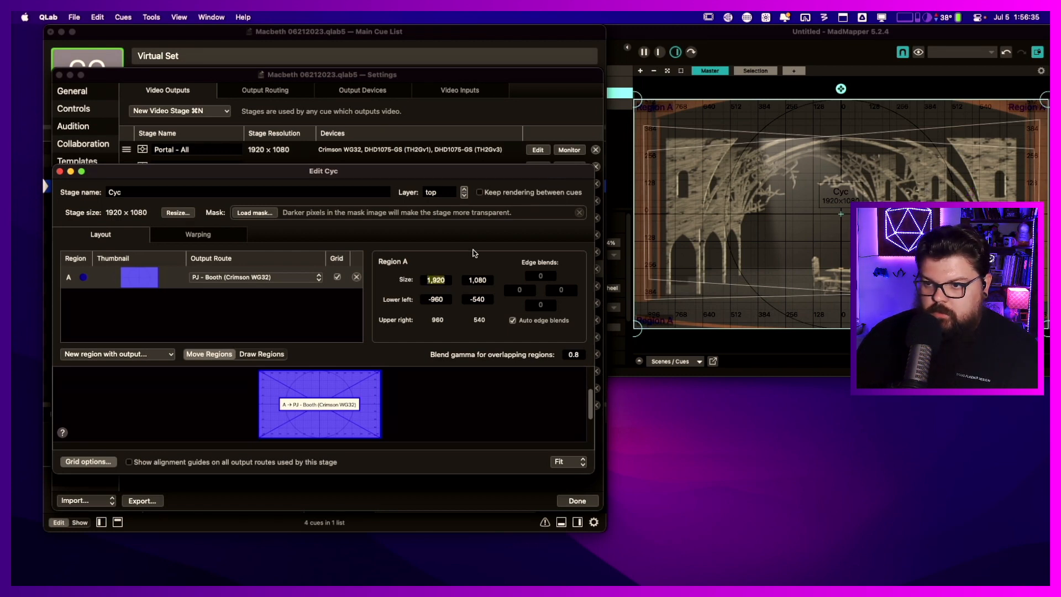
type("640")
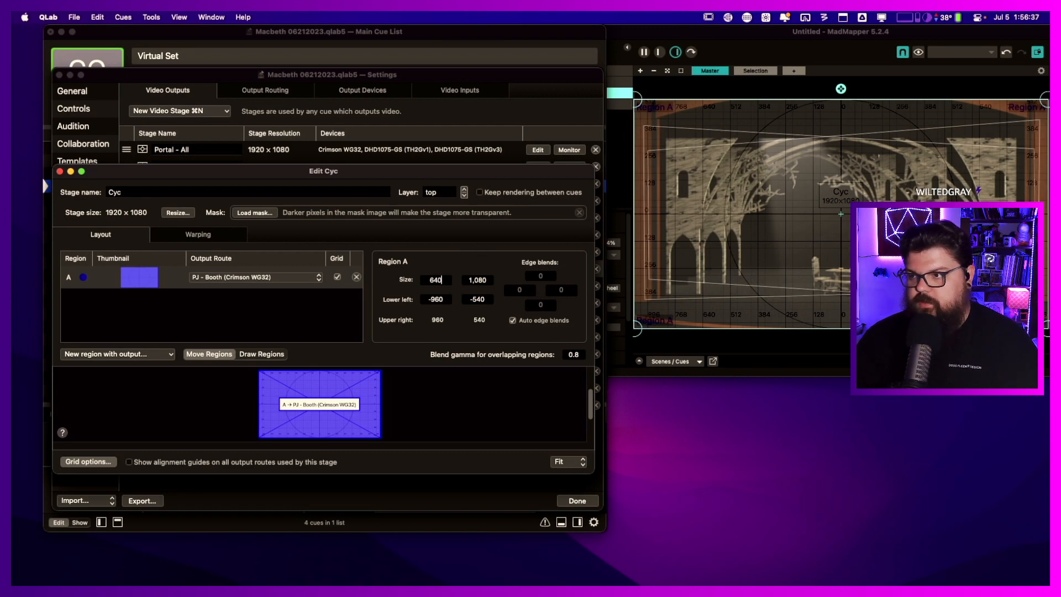
key("Tab")
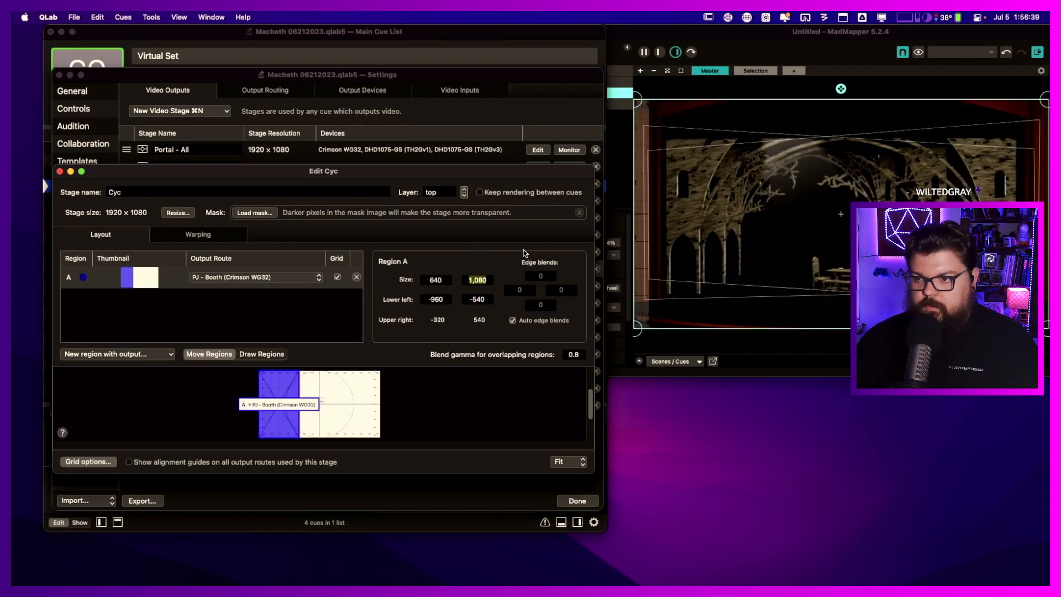
- Move region A near the middle of the stage, with its lower left at about -363, -540, and disable its auto edge blends
left_click_drag(287, 387, 332, 386)
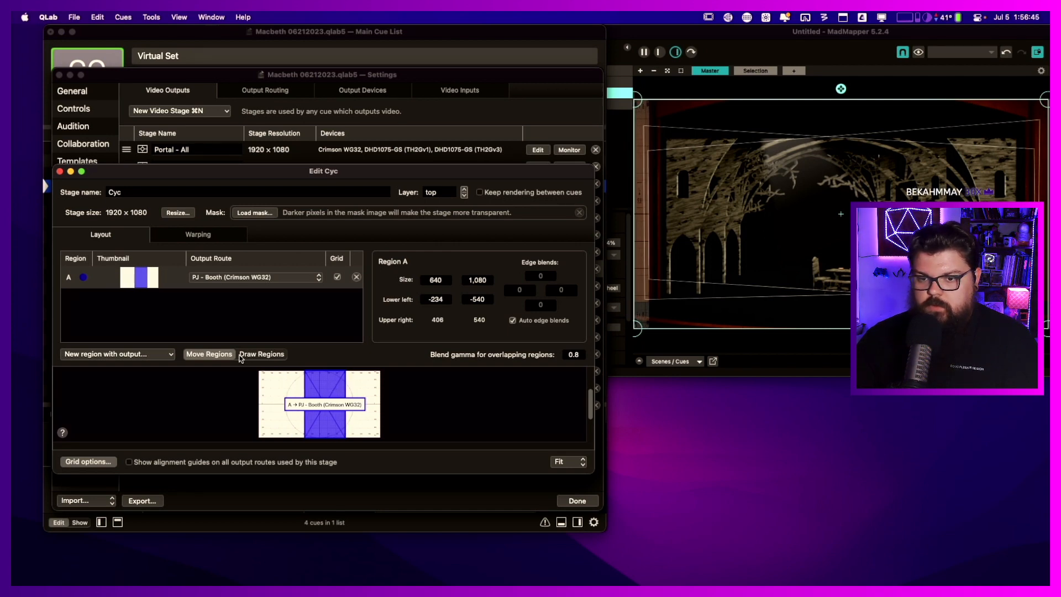
left_click(160, 356)
left_click(165, 357)
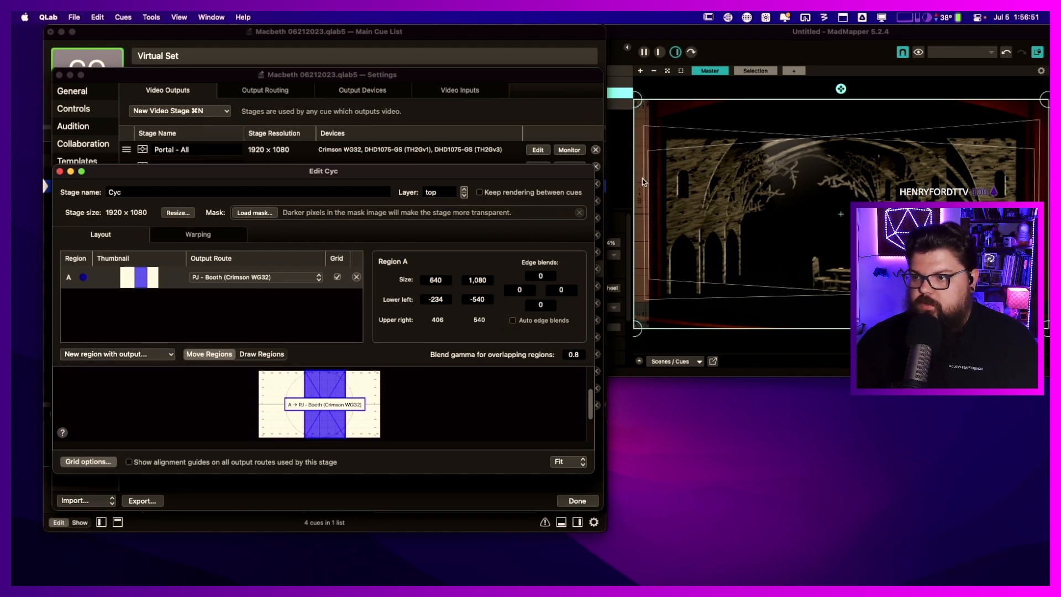
mouse_move(336, 385)
left_mouse_down()
mouse_move(293, 384)
mouse_move(344, 381)
mouse_move(317, 381)
mouse_move(340, 380)
mouse_move(327, 380)
left_mouse_up()
- Set region A's height to 480 and move it to the stage's upper-right area, with its lower left at about 82, -53
left_click(479, 281)
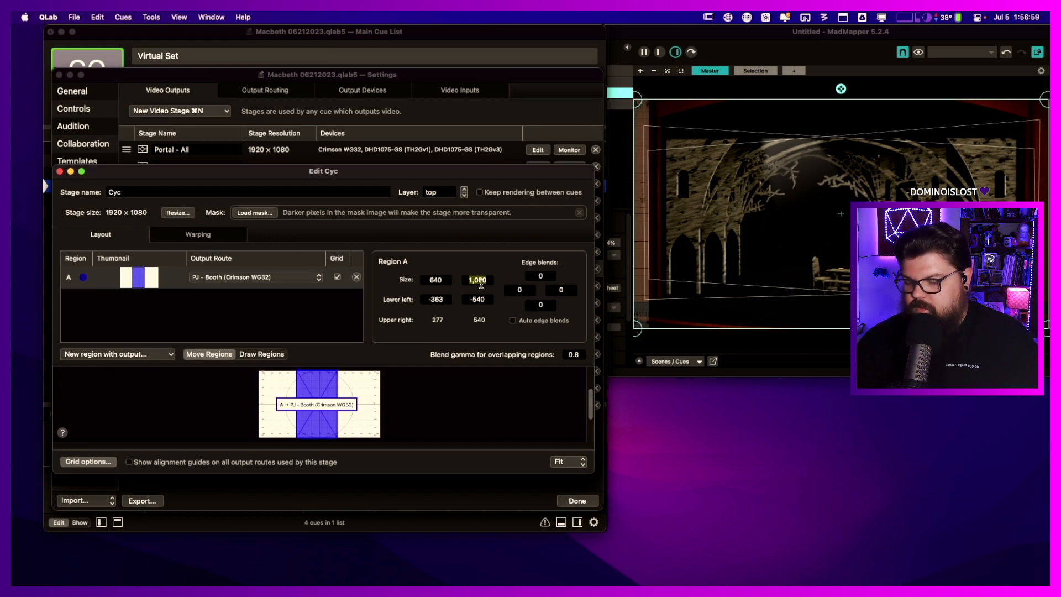
type("480")
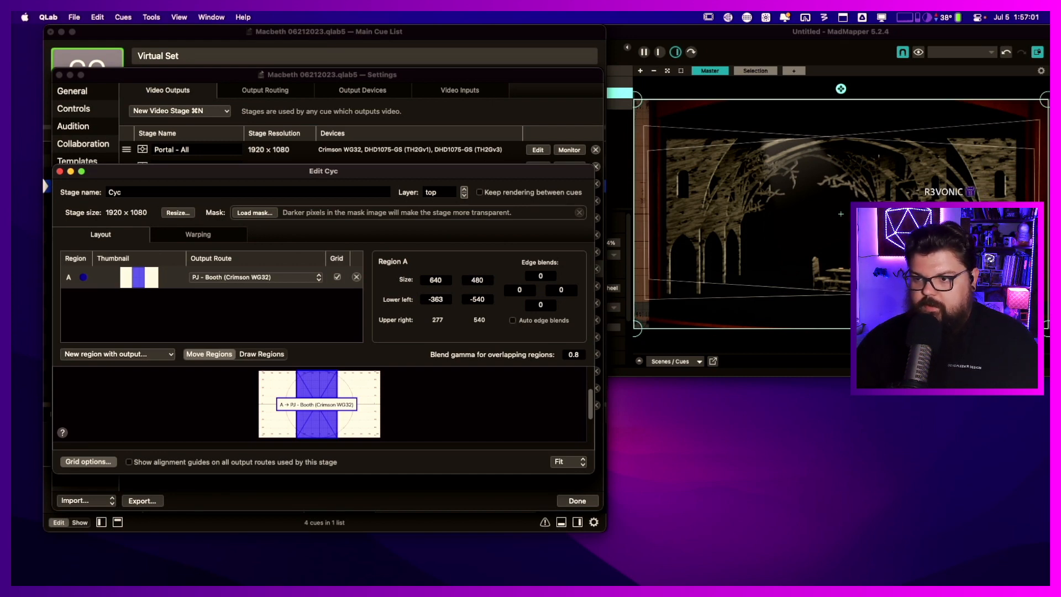
left_click(430, 280)
left_click_drag(320, 412, 349, 382)
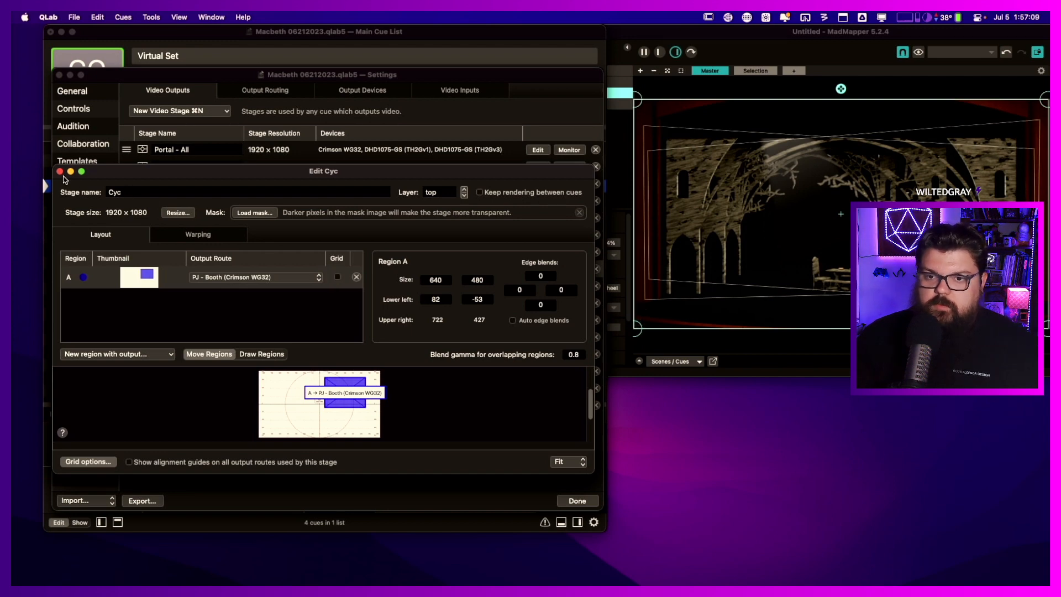
- Close the Cyc stage editor, the settings and the Macbeth workspace
left_click(60, 171)
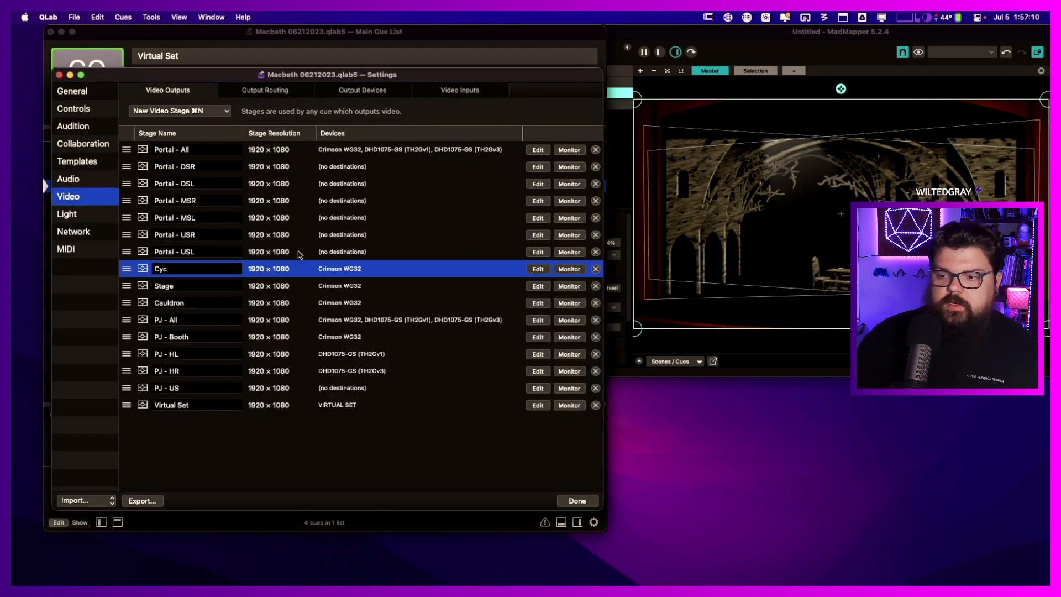
left_click(576, 501)
key("super+w")
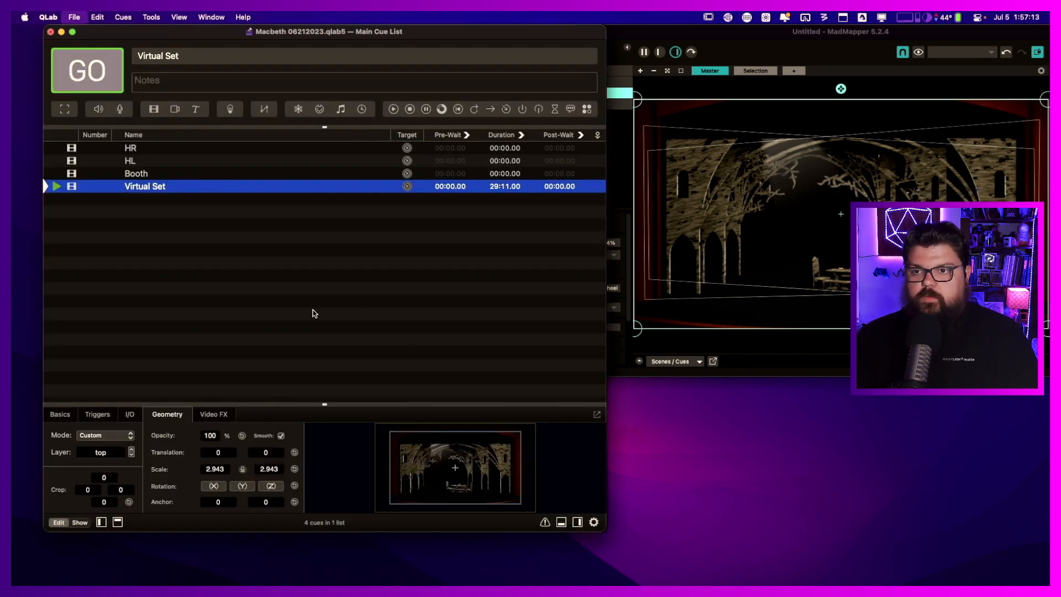
left_click(550, 219)
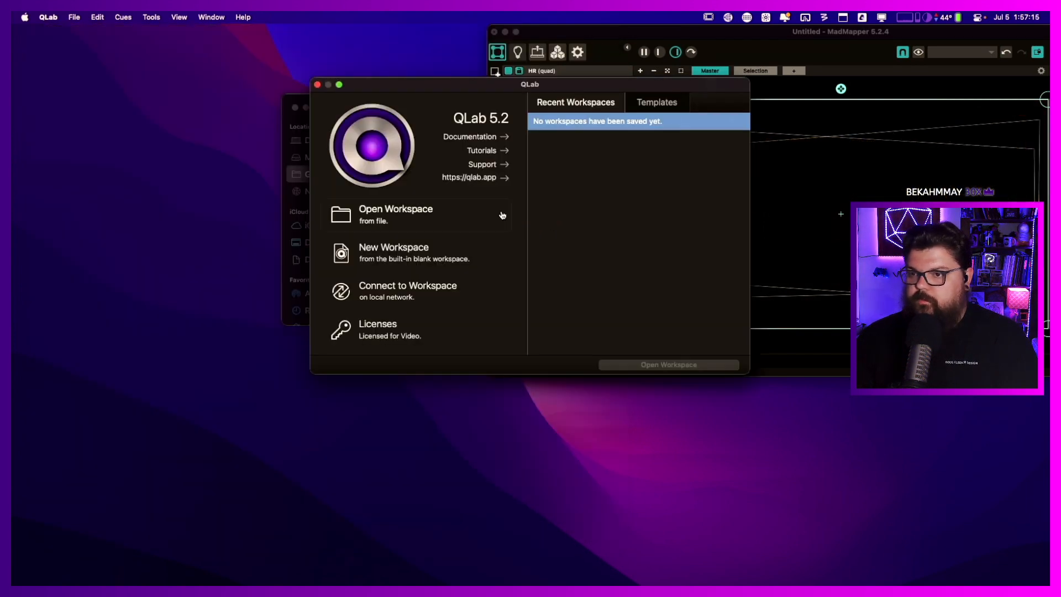
- Reopen the Macbeth 06212023.qlab5 workspace and start the Virtual Set cue
left_click(406, 220)
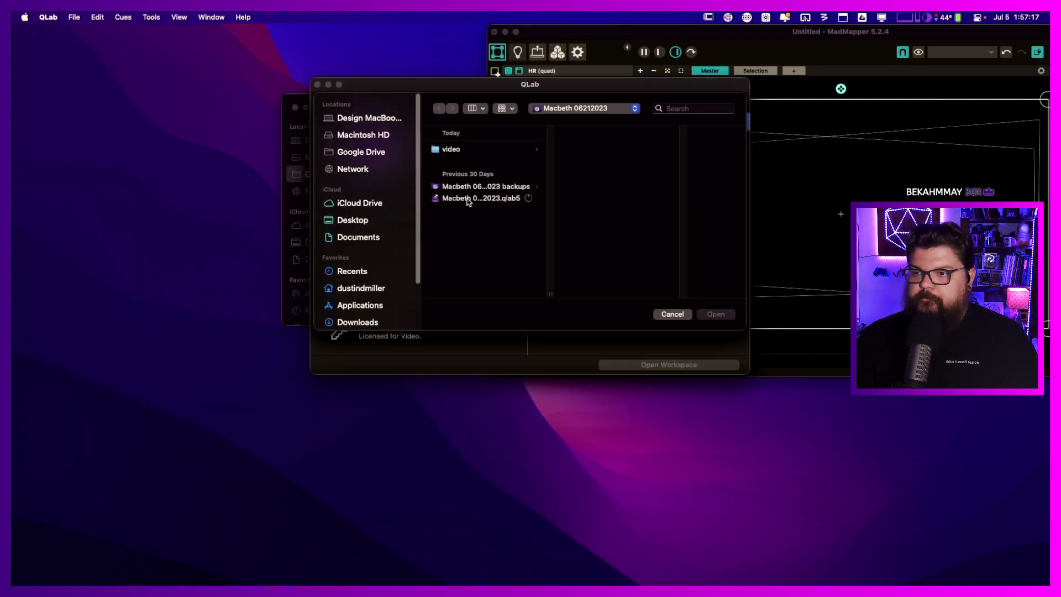
double_click(463, 199)
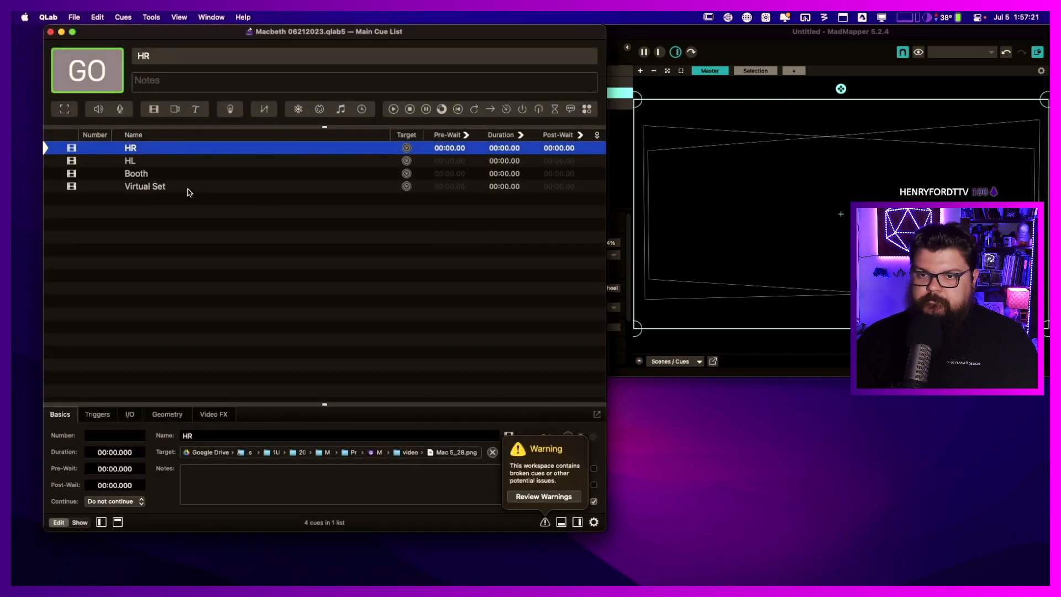
left_click(187, 190)
key("space")
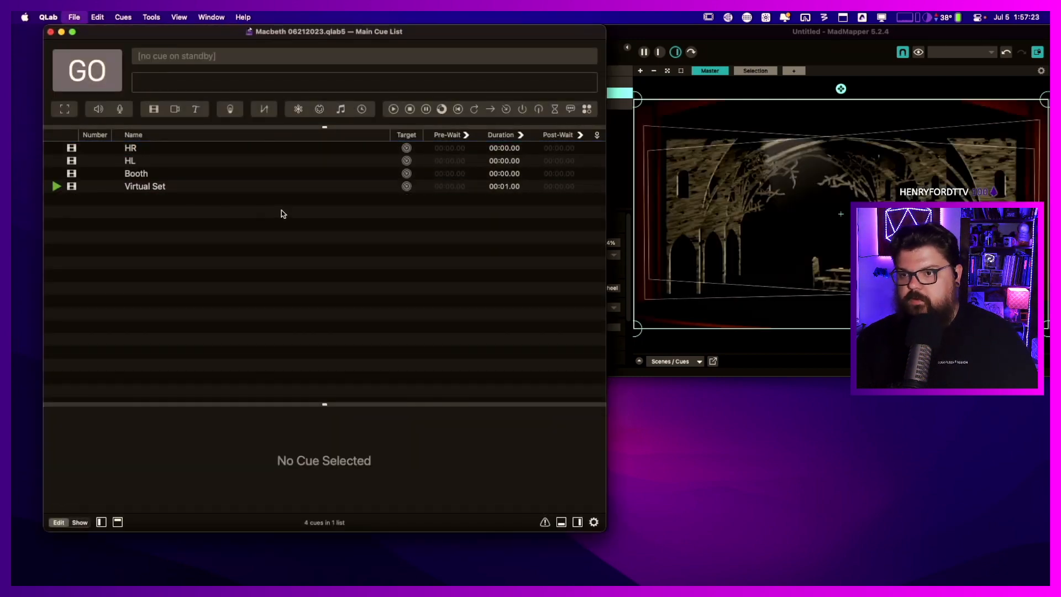
- Open the Cyc stage for editing from the workspace's video output settings
key("super+comma")
left_click(92, 198)
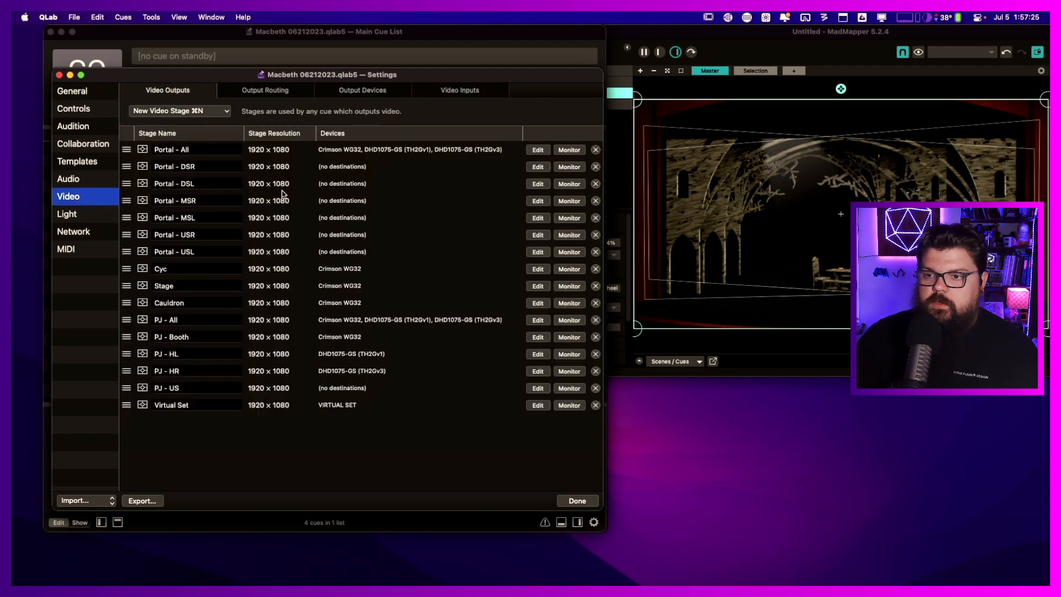
left_click(538, 269)
- Turn on region A's grid and centre the region on the stage, with its lower left at -320, -240
left_click(543, 187)
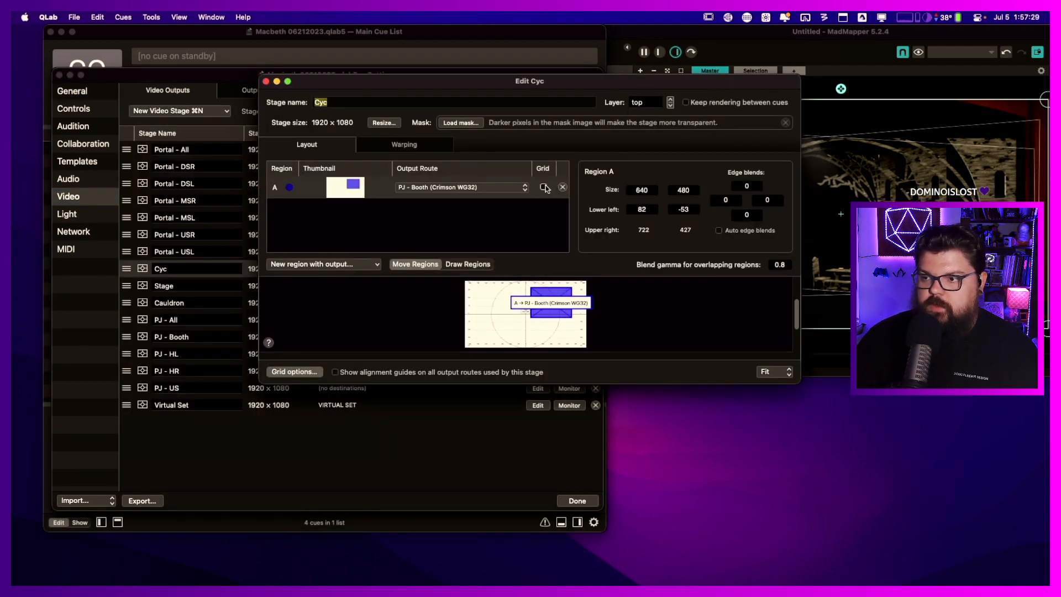
left_click_drag(568, 82, 369, 129)
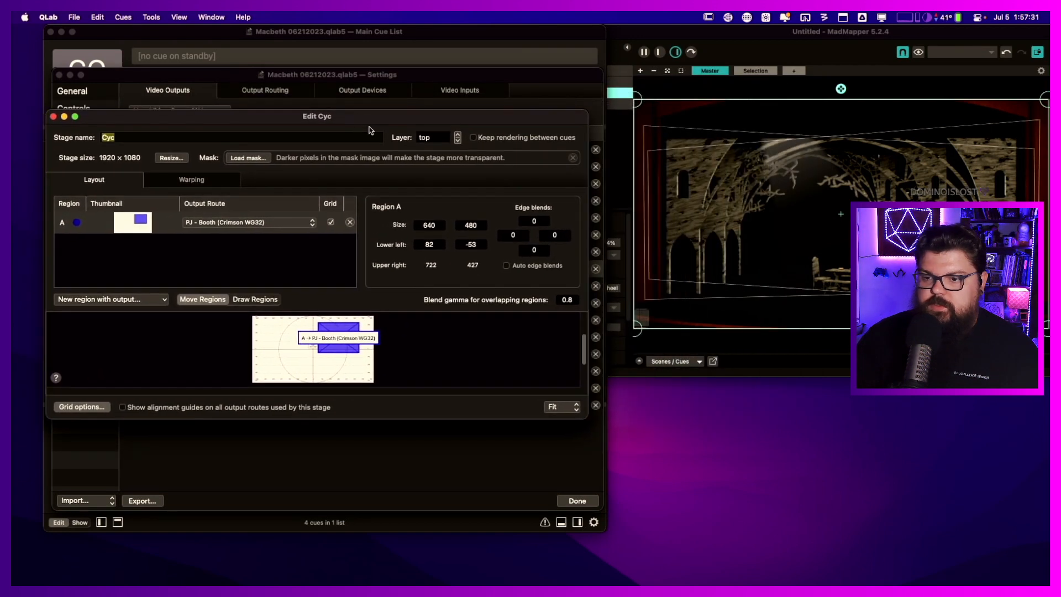
left_click_drag(340, 328, 314, 342)
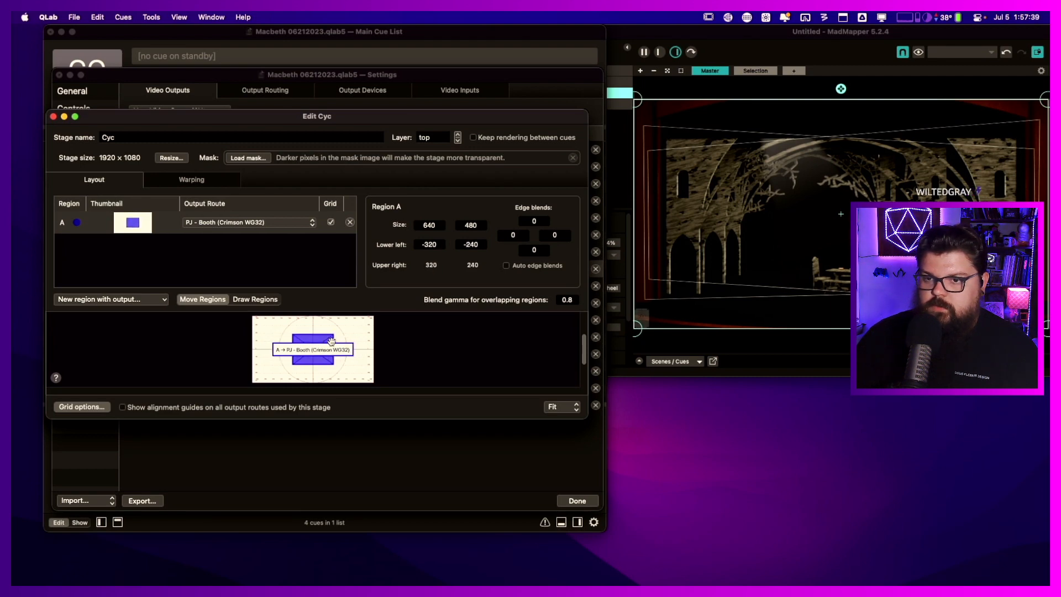
- Switch to MadMapper and set the Booth quad's opacity to 25%
left_click(729, 39)
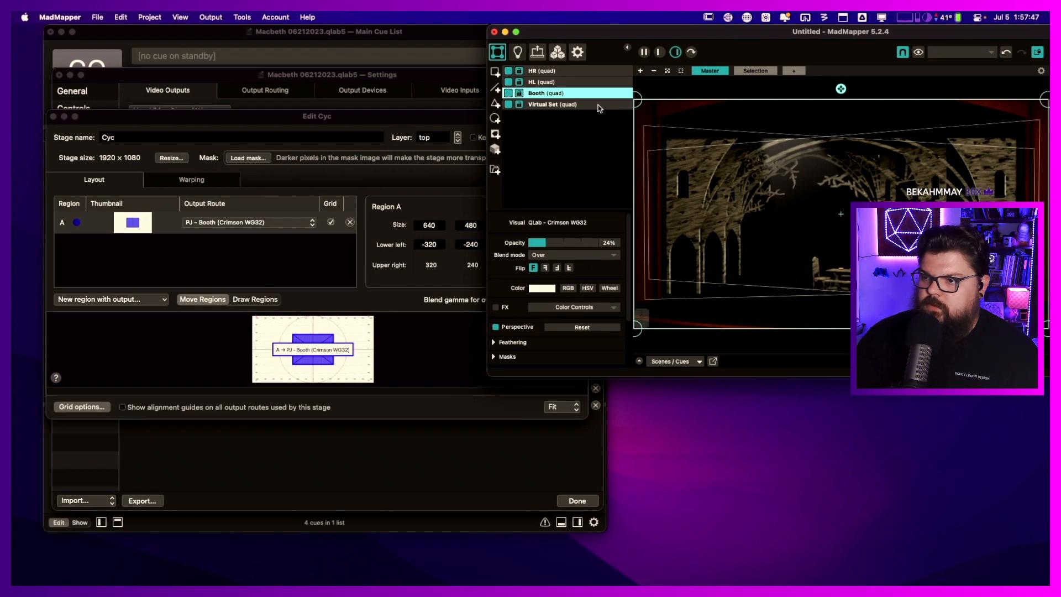
mouse_move(547, 244)
left_mouse_down()
mouse_move(570, 243)
mouse_move(545, 243)
left_mouse_up()
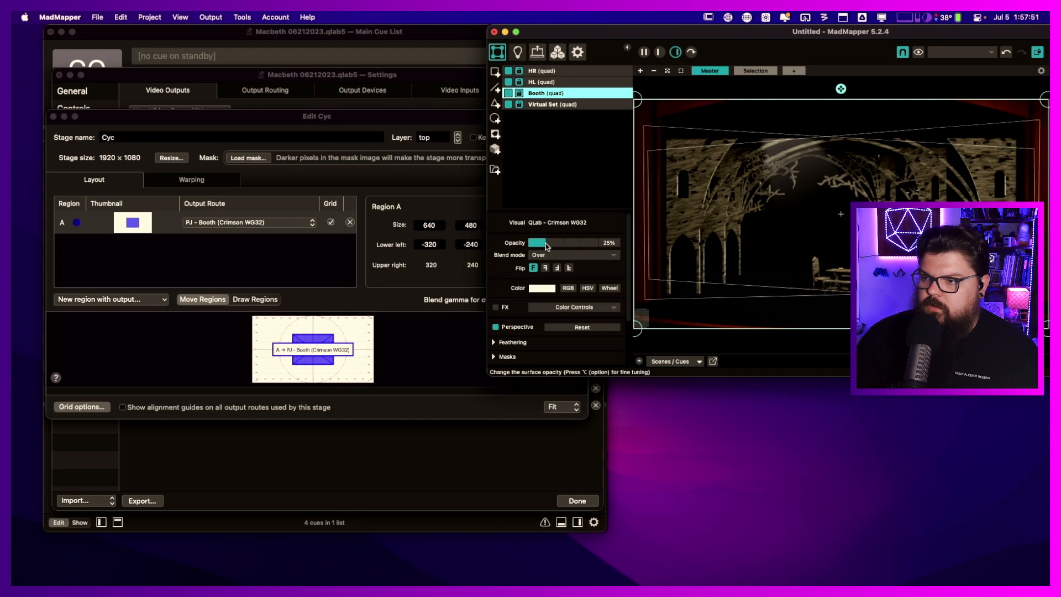
- Examine the output settings of the Virtual Set and Crimson WU32 projectors
left_click(539, 52)
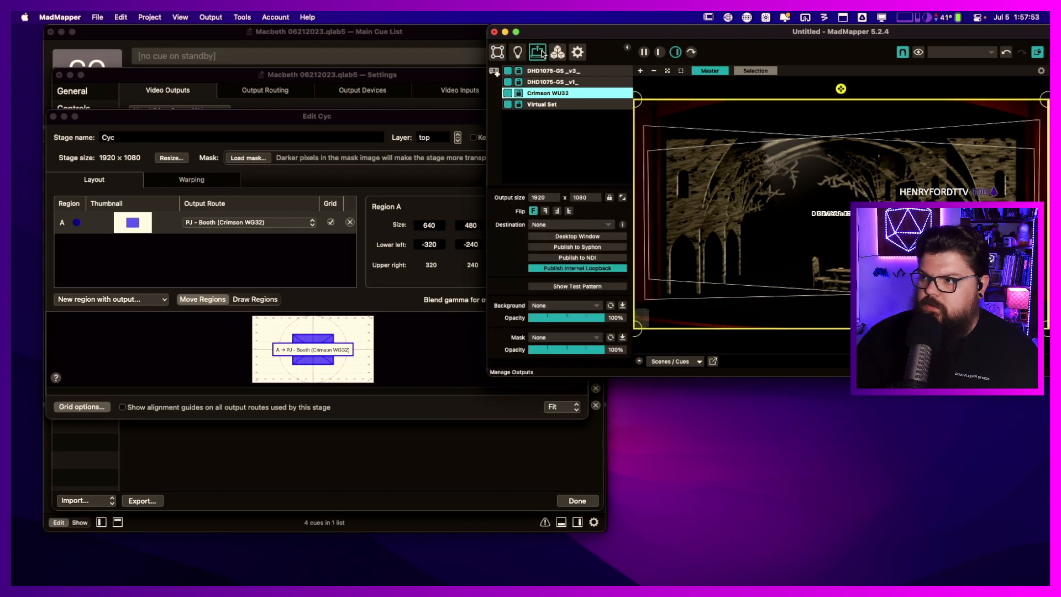
left_click(550, 104)
left_click(550, 94)
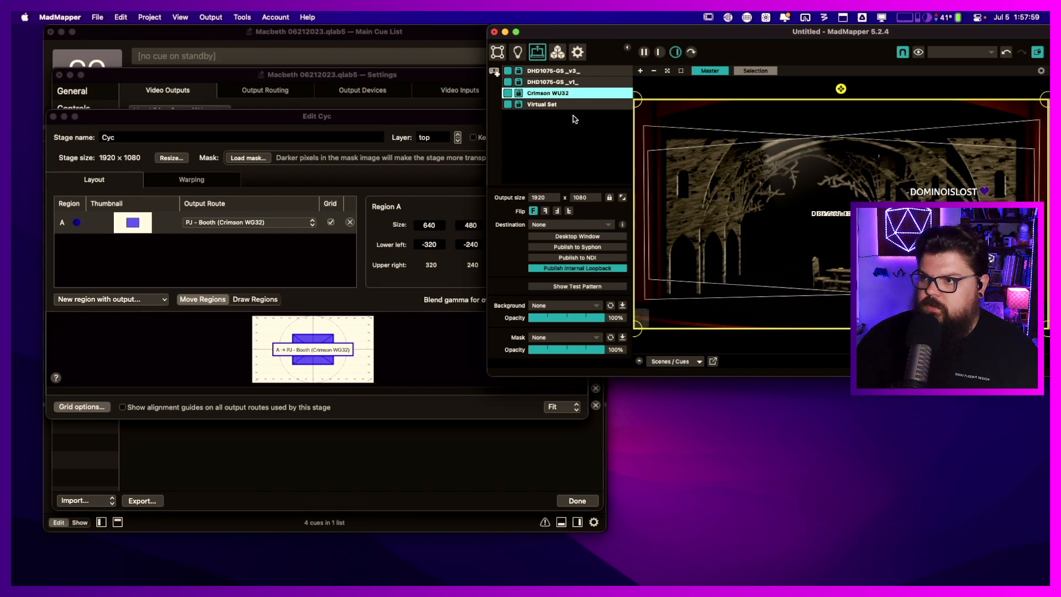
- Compare the surface settings of the Virtual Set and Booth quads in MadMapper
left_click(500, 53)
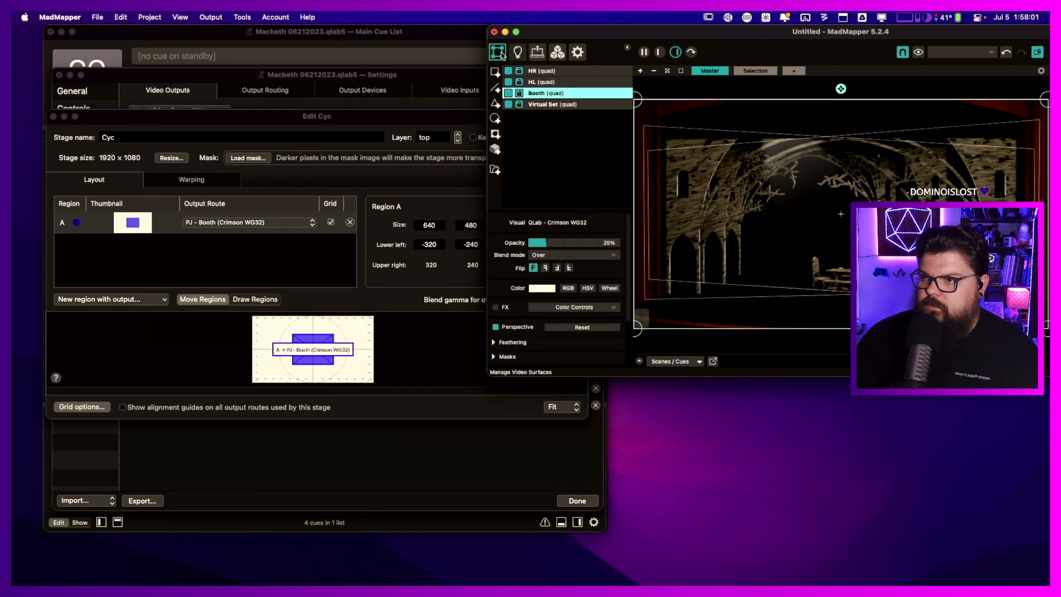
left_click(555, 105)
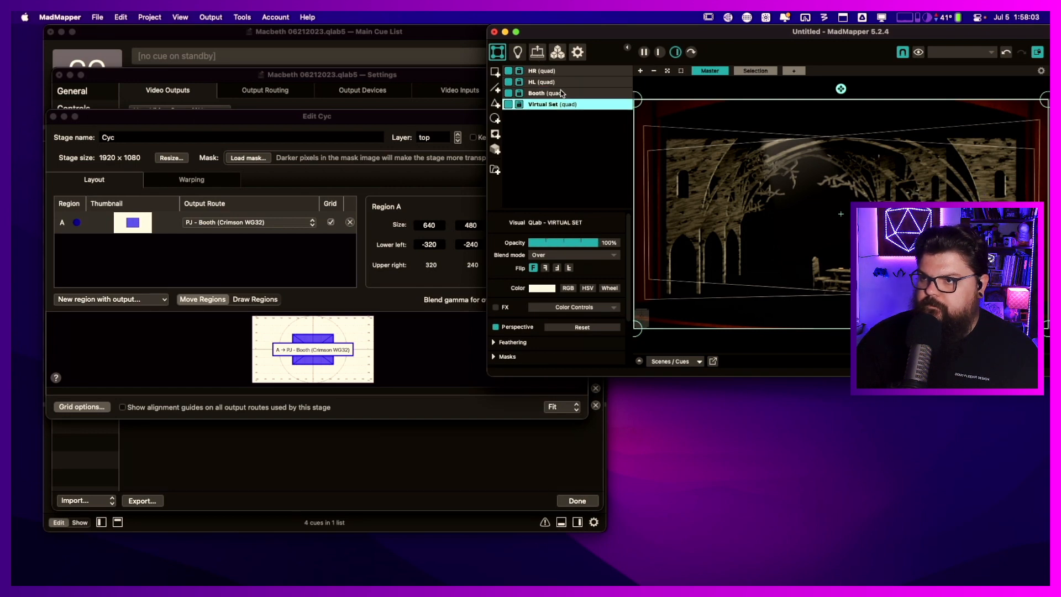
left_click(562, 94)
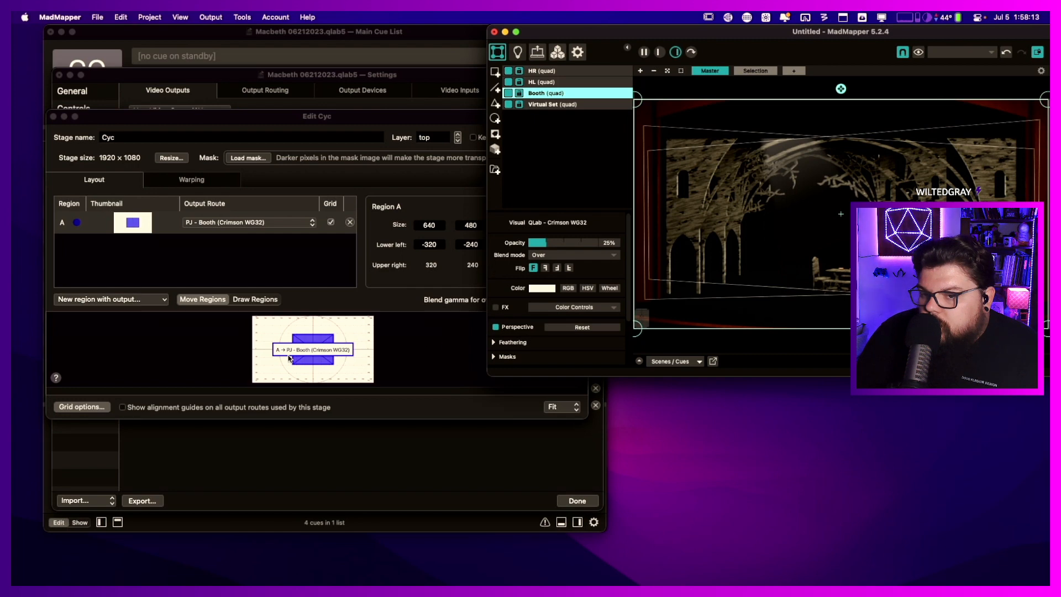
- Switch to QLab and briefly show the alignment guides on all output routes used by the Cyc stage
left_click(124, 409)
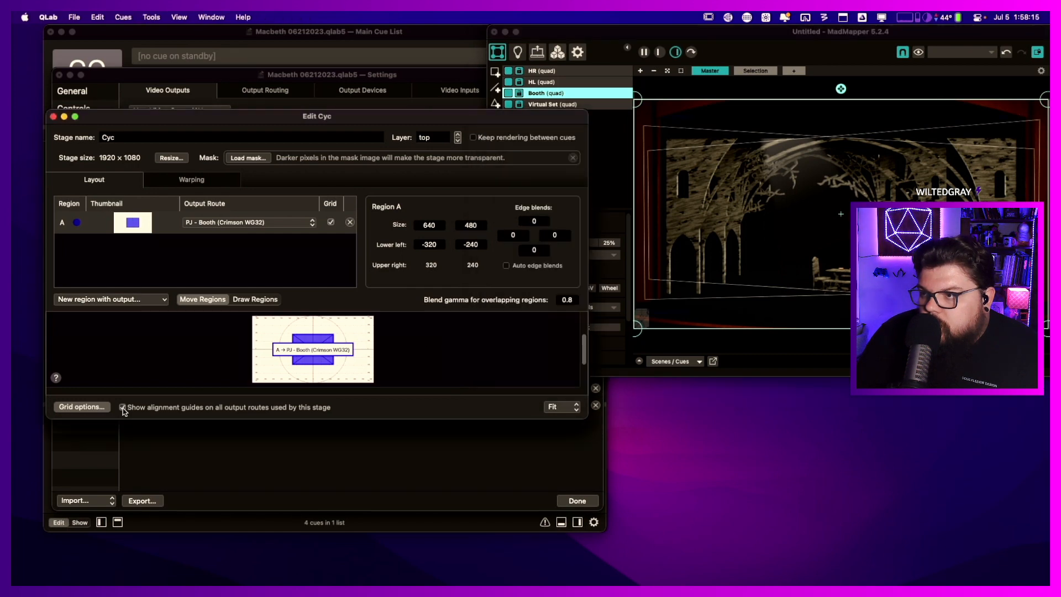
left_click(122, 408)
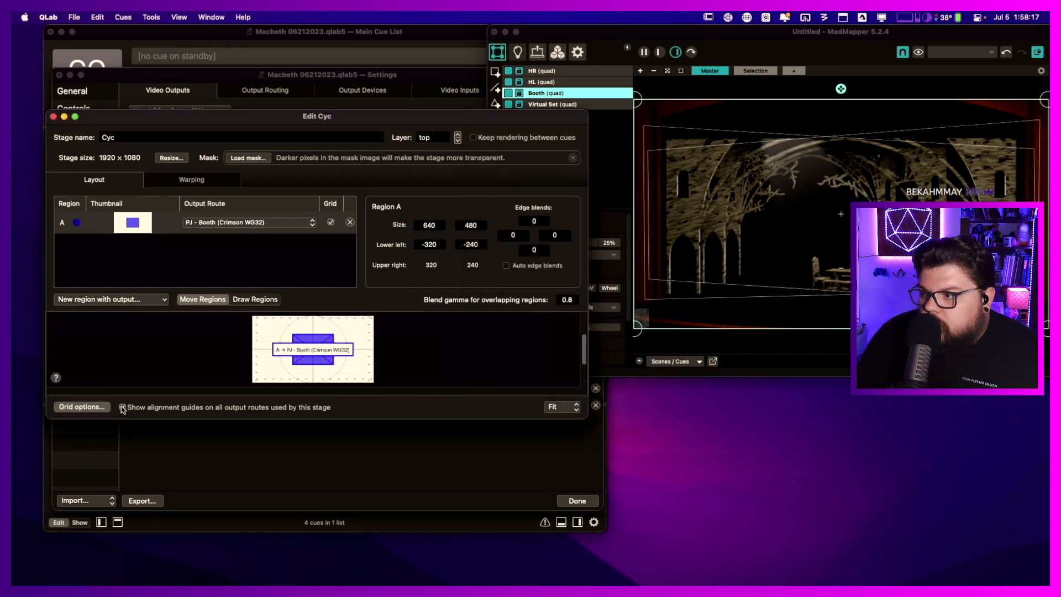
left_click(123, 407)
double_click(430, 226)
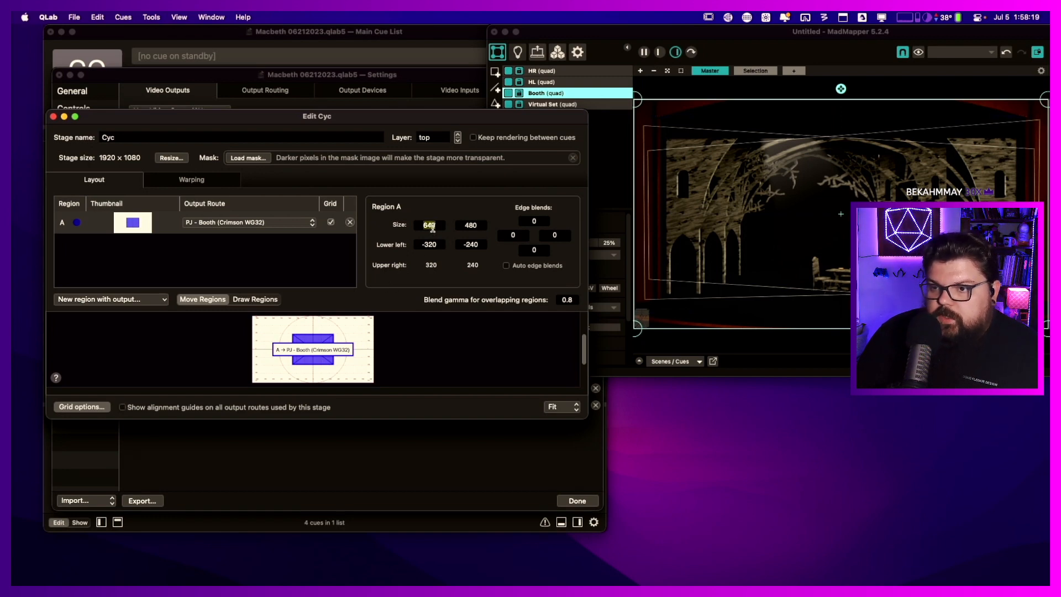
- Draw a second region of about 371 × 113 above region A and remove it
left_click(254, 299)
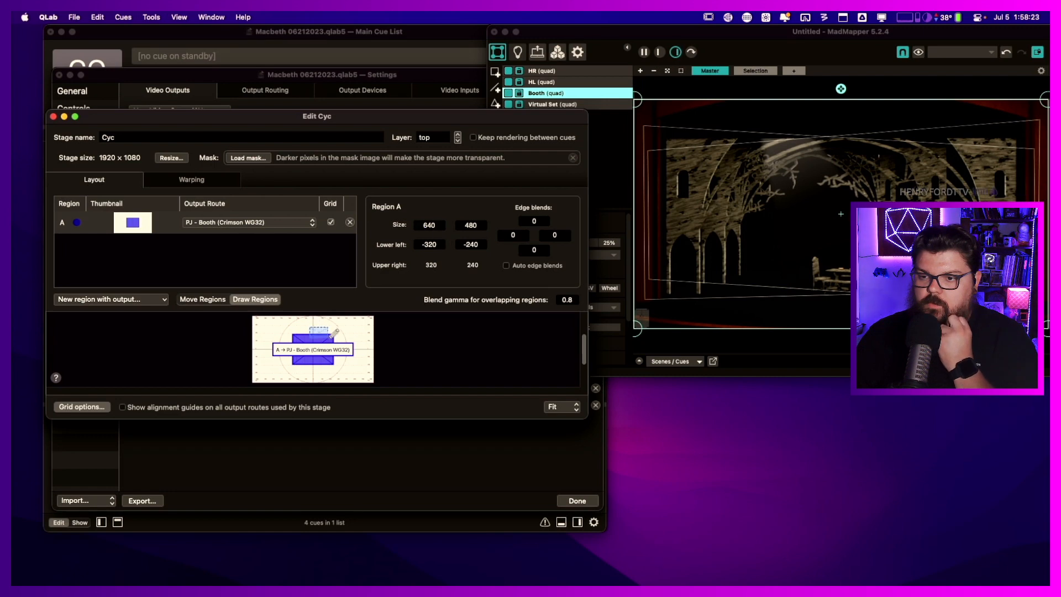
left_click_drag(331, 334, 333, 327)
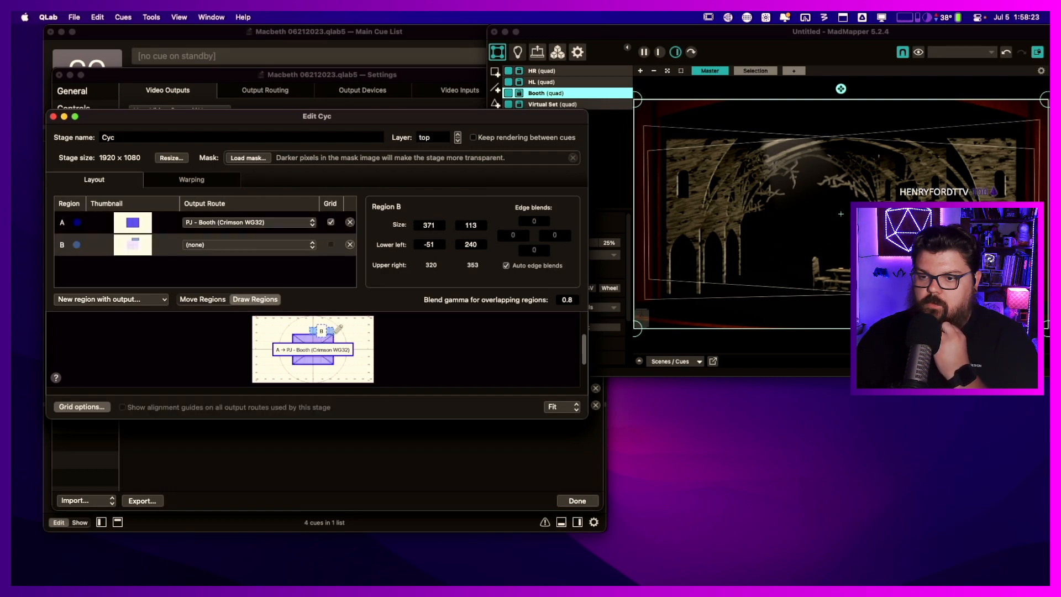
left_click(350, 244)
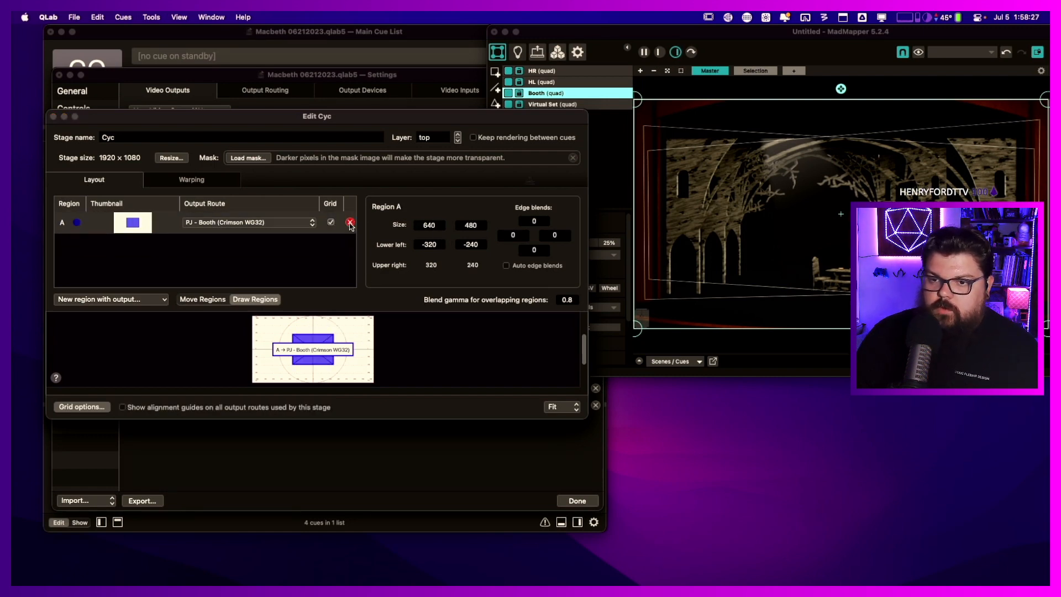
- Delete region A from the Cyc stage and add a new region with the output PJ - Booth (Crimson WG32)
left_click(350, 223)
left_click(542, 221)
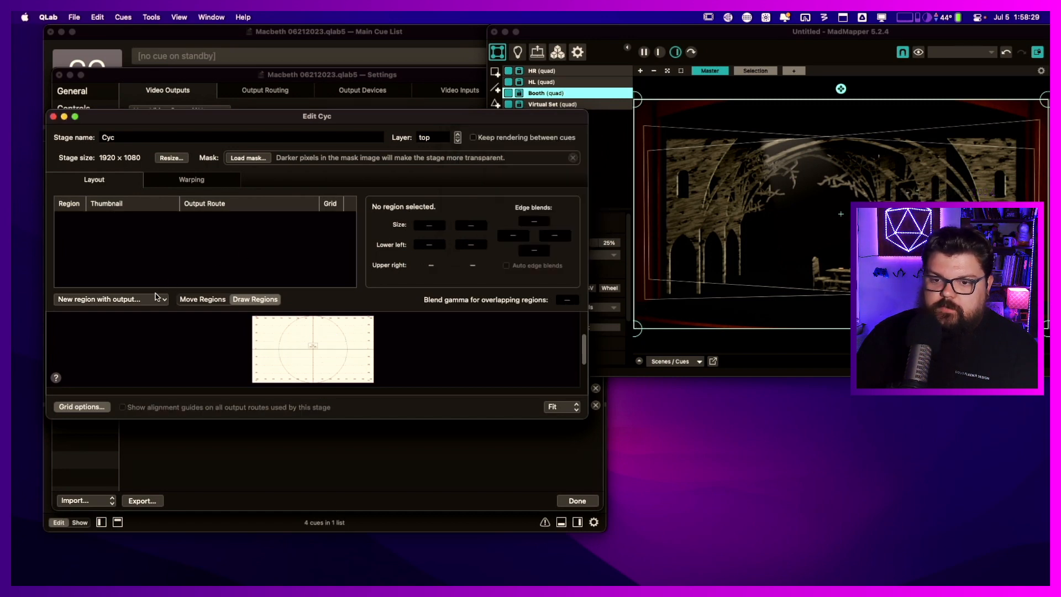
left_click(124, 298)
left_click(126, 270)
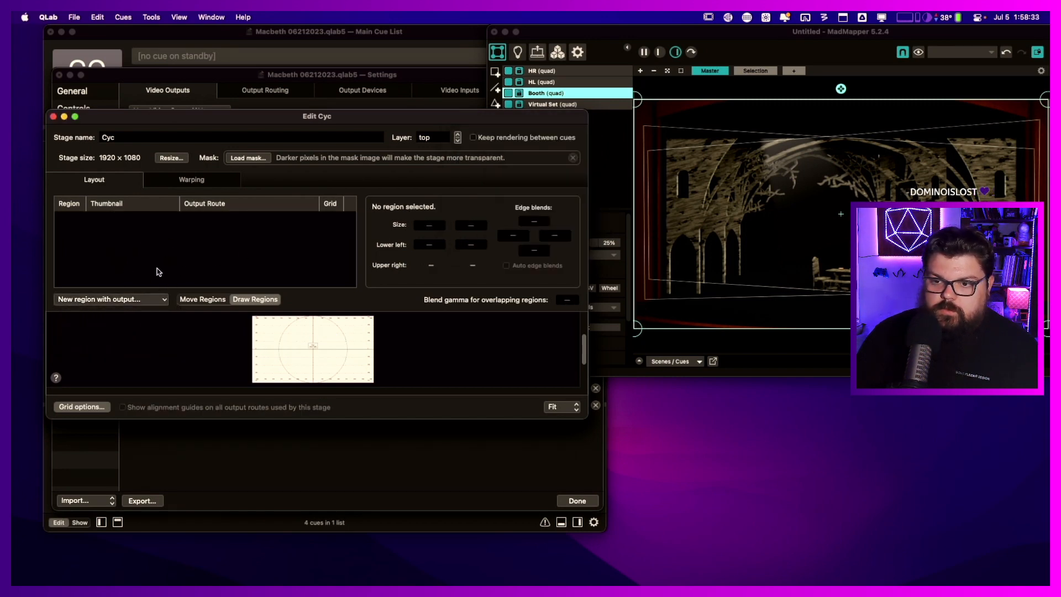
left_click(207, 298)
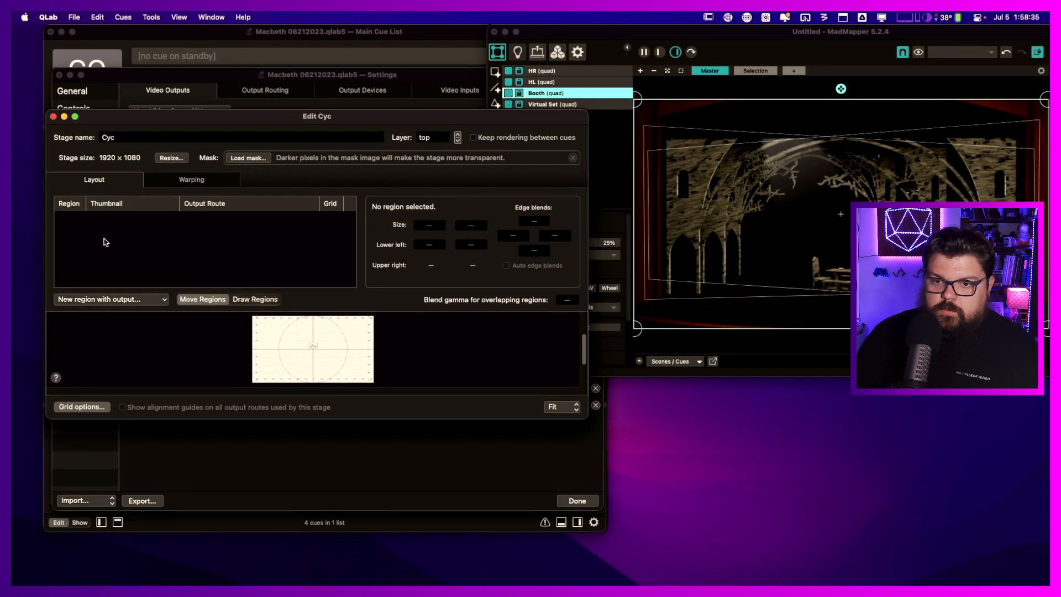
left_click(105, 404)
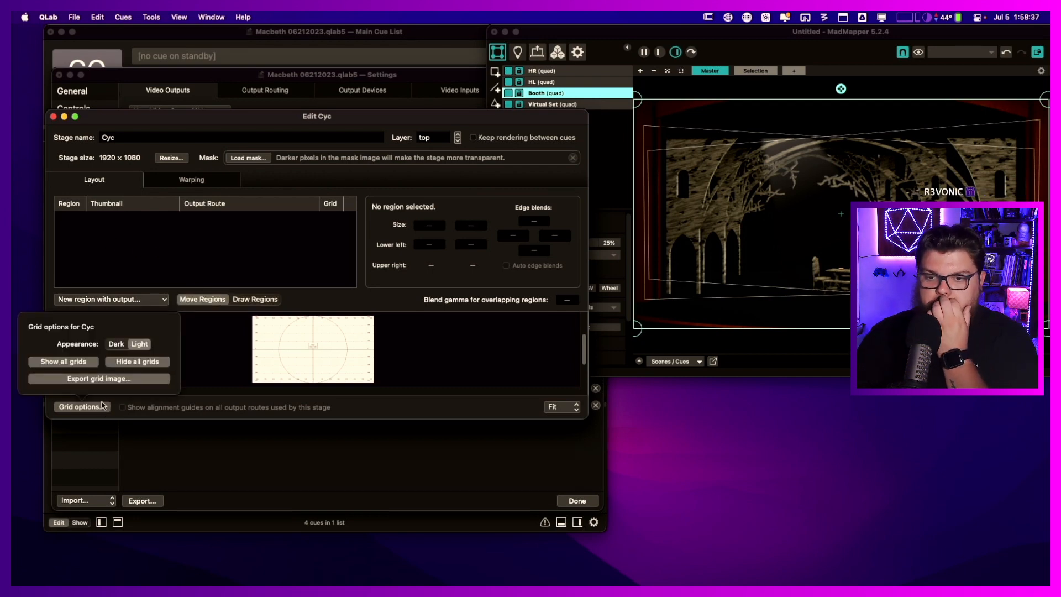
left_click(160, 238)
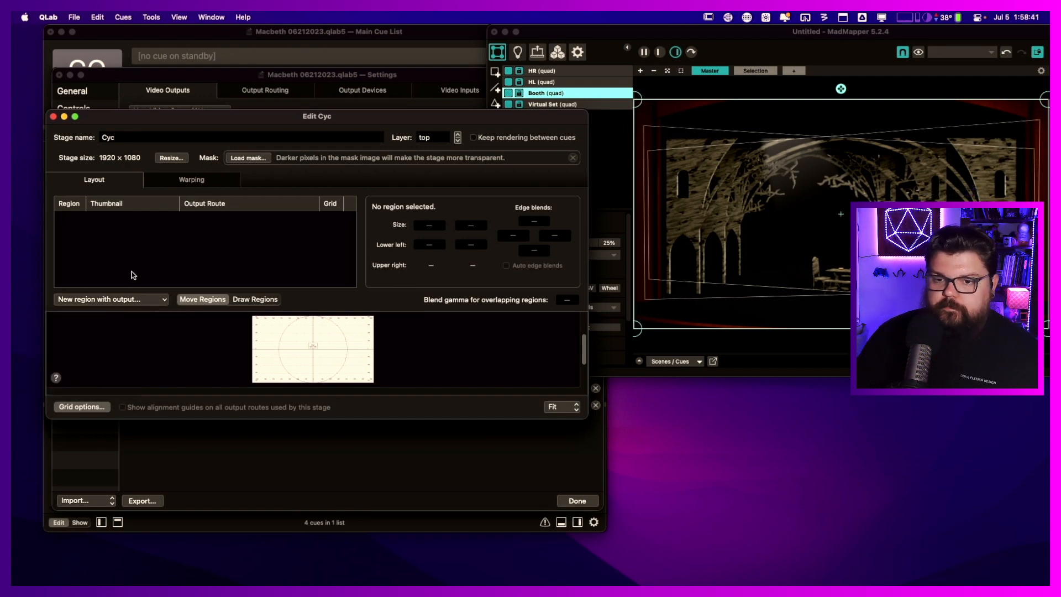
left_click(118, 299)
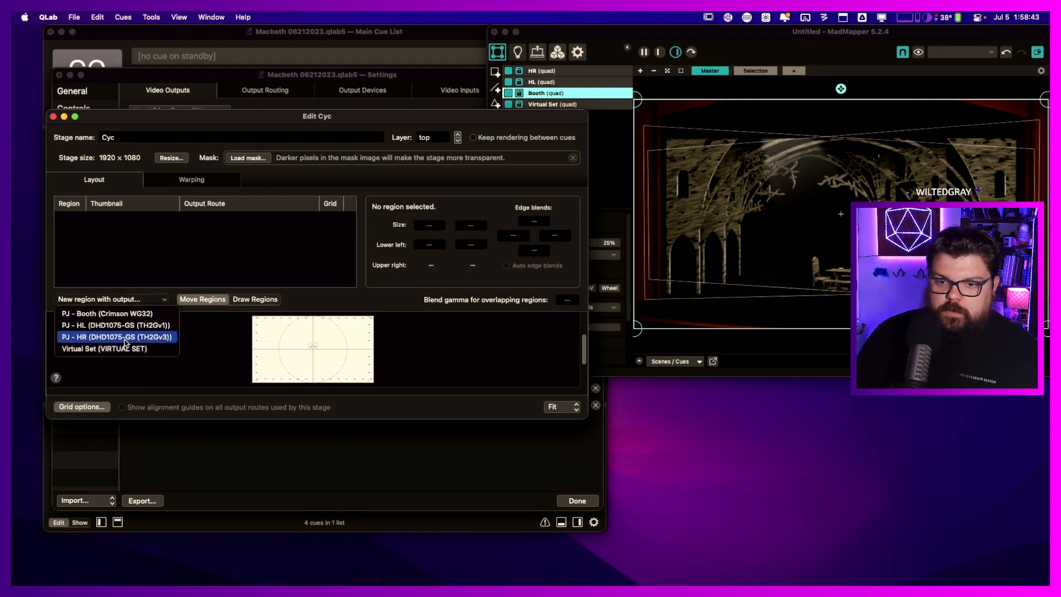
left_click(110, 314)
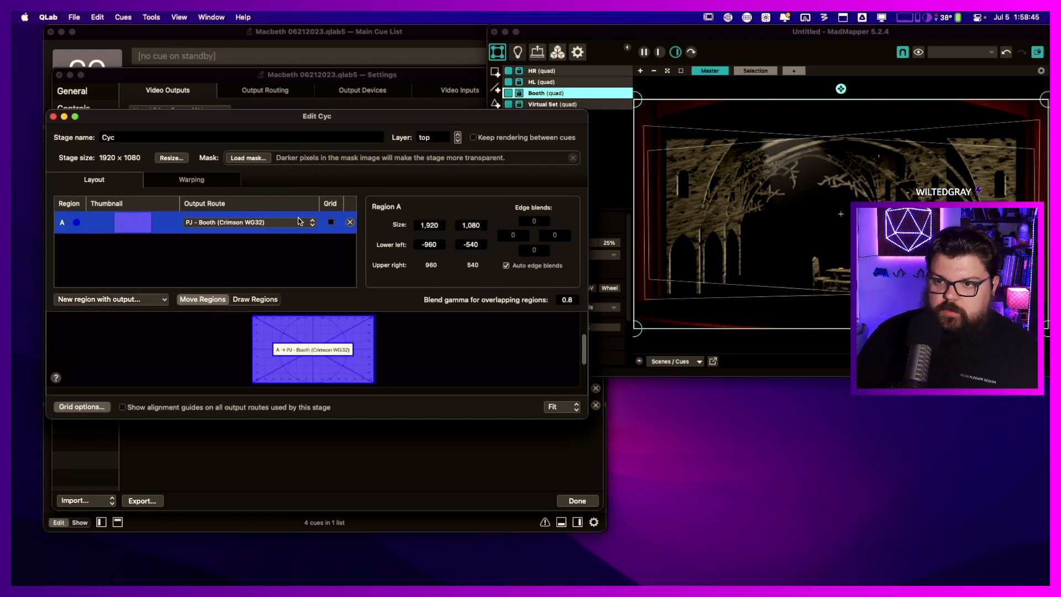
- Preview the new region's grid briefly, set the region's size to 640 × 400 and turn off its auto edge blends
left_click(332, 223)
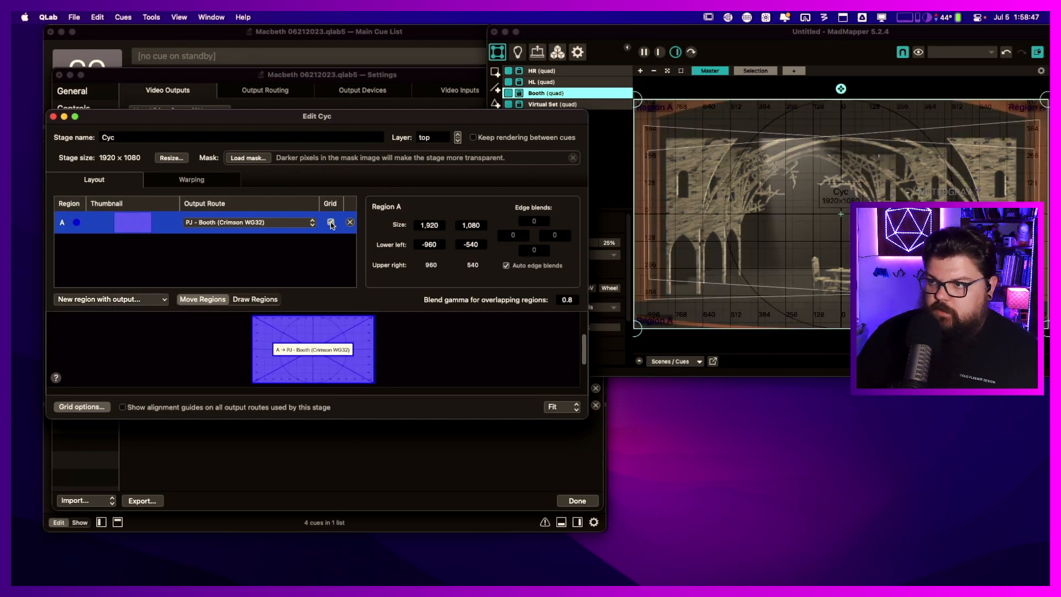
left_click(332, 223)
double_click(424, 221)
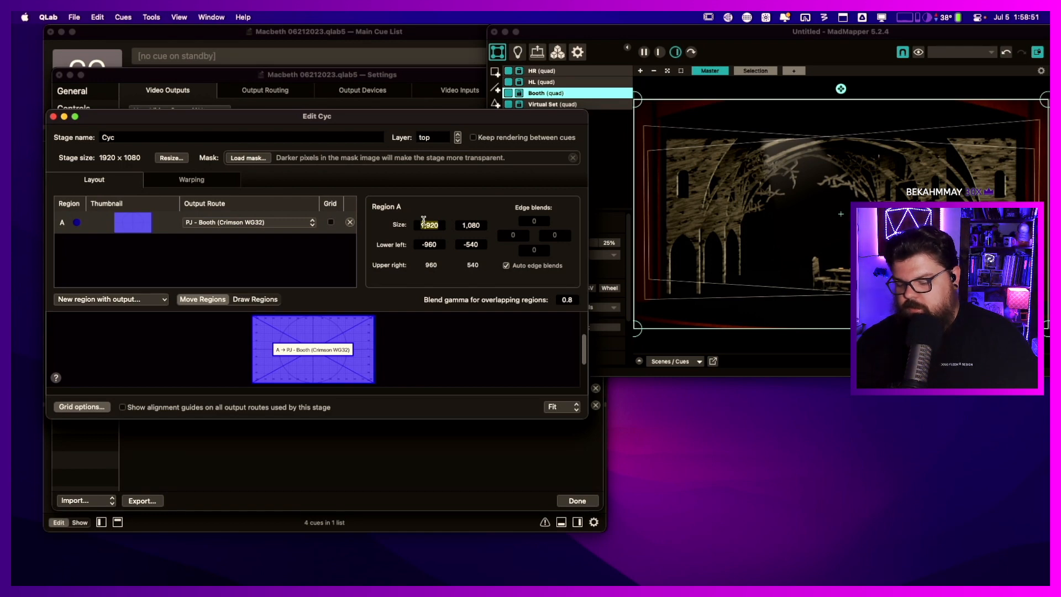
type("64")
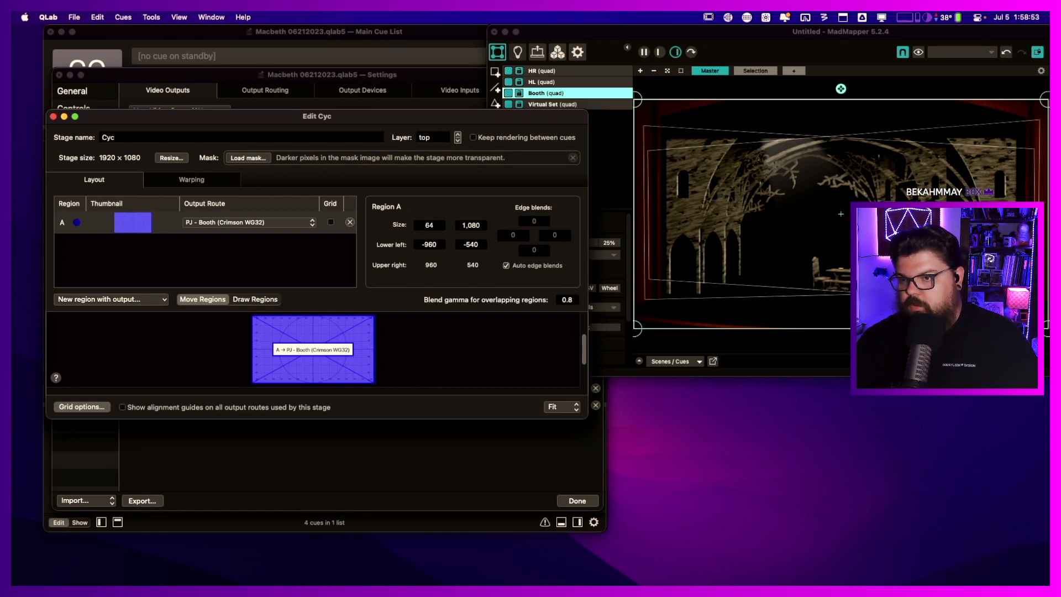
type("0")
key("Tab")
type("4")
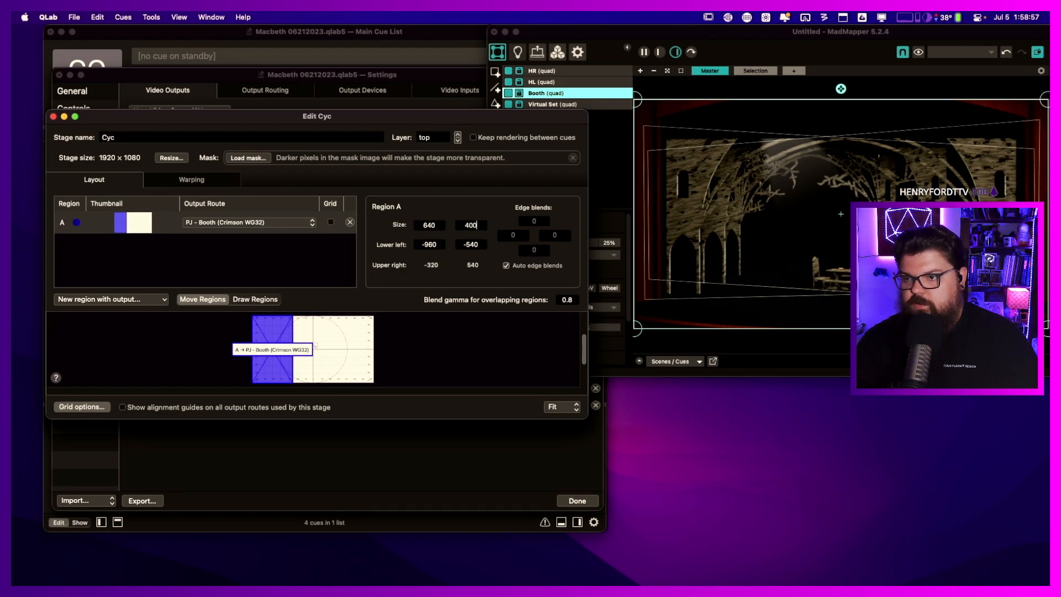
key("Tab")
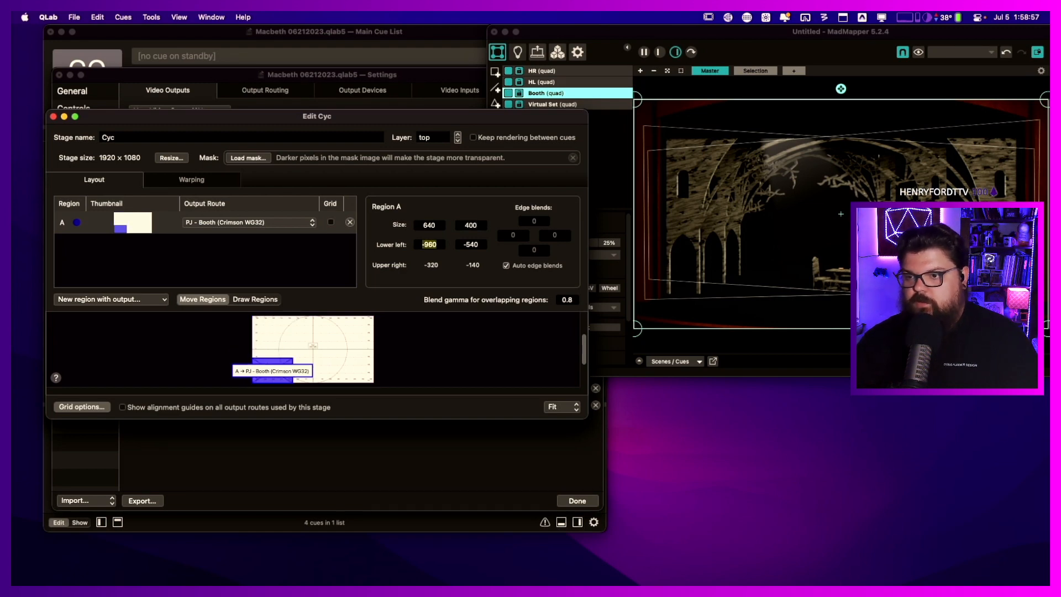
left_click(506, 266)
- Centre region A on the stage with its lower left at -320, -200, and turn on its grid
left_click_drag(257, 362, 310, 348)
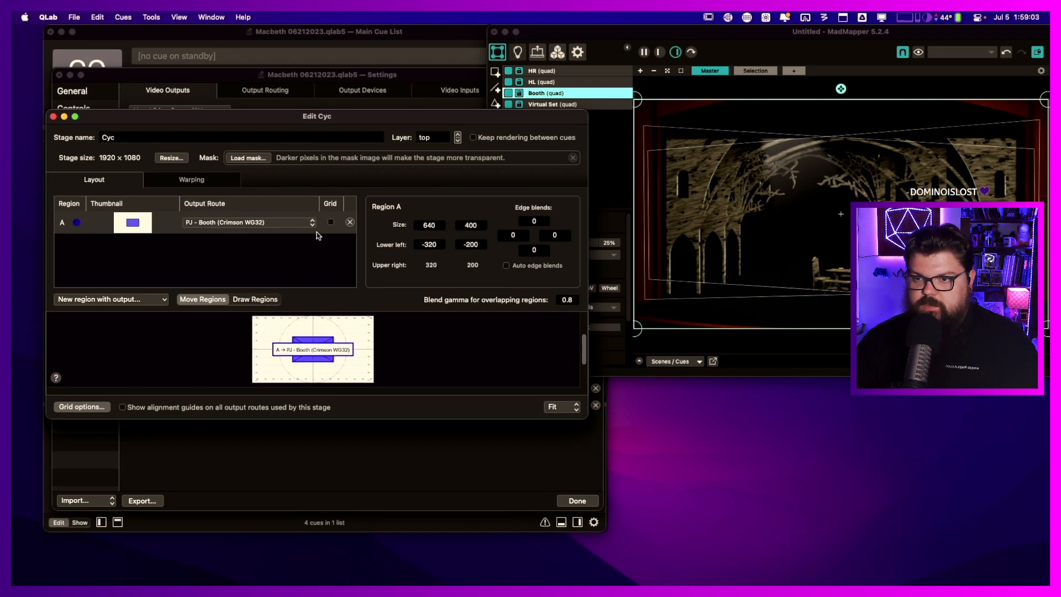
left_click(331, 223)
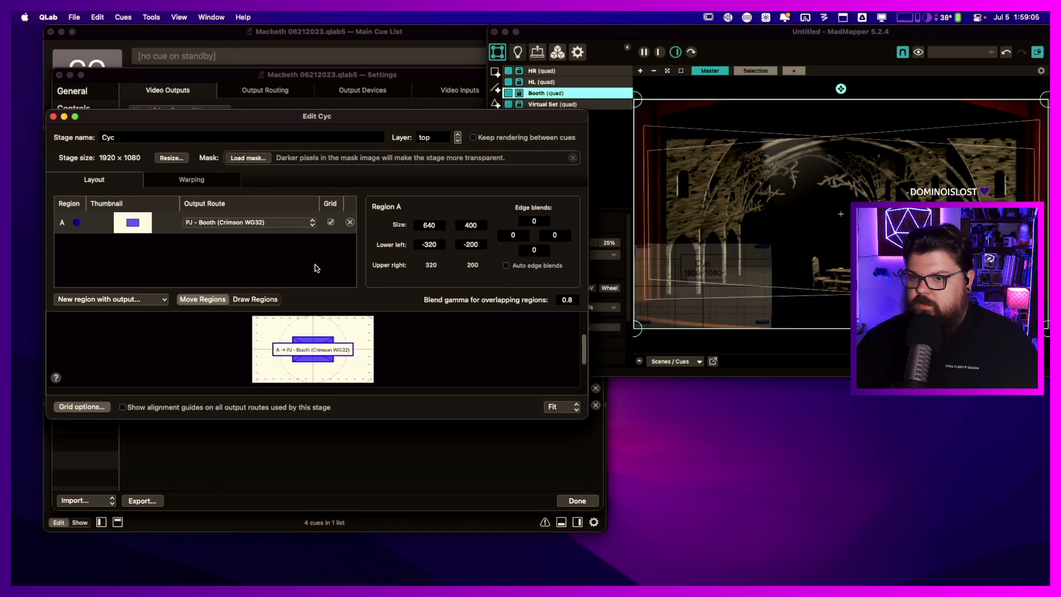
mouse_move(310, 343)
left_mouse_down()
mouse_move(301, 354)
mouse_move(309, 345)
left_mouse_up()
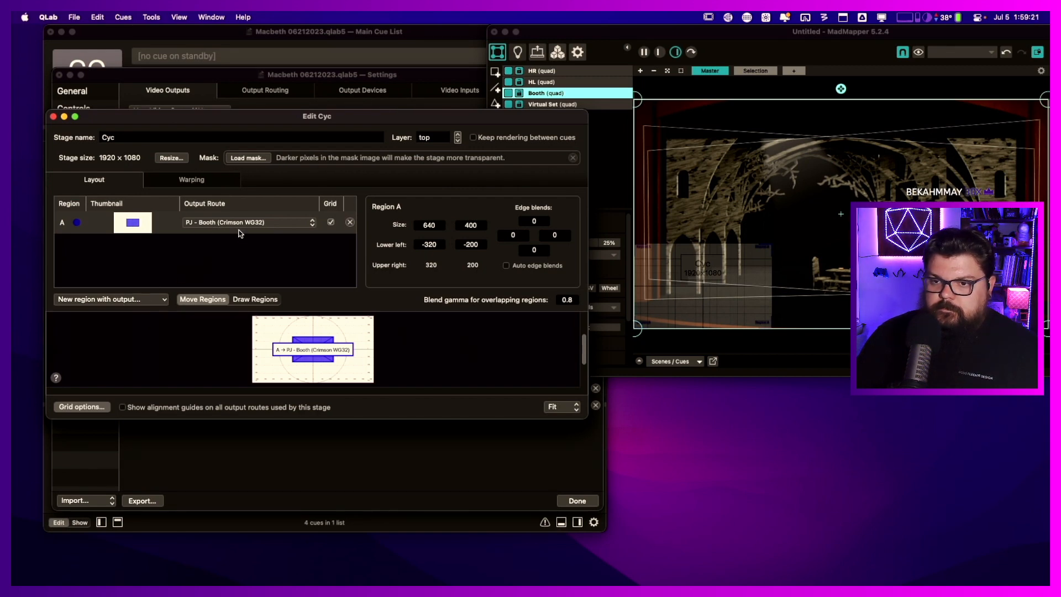
- Examine the output routing and the Crimson WG32 output device, and compare the device with MadMapper's Booth quad
left_click(292, 71)
left_click(296, 90)
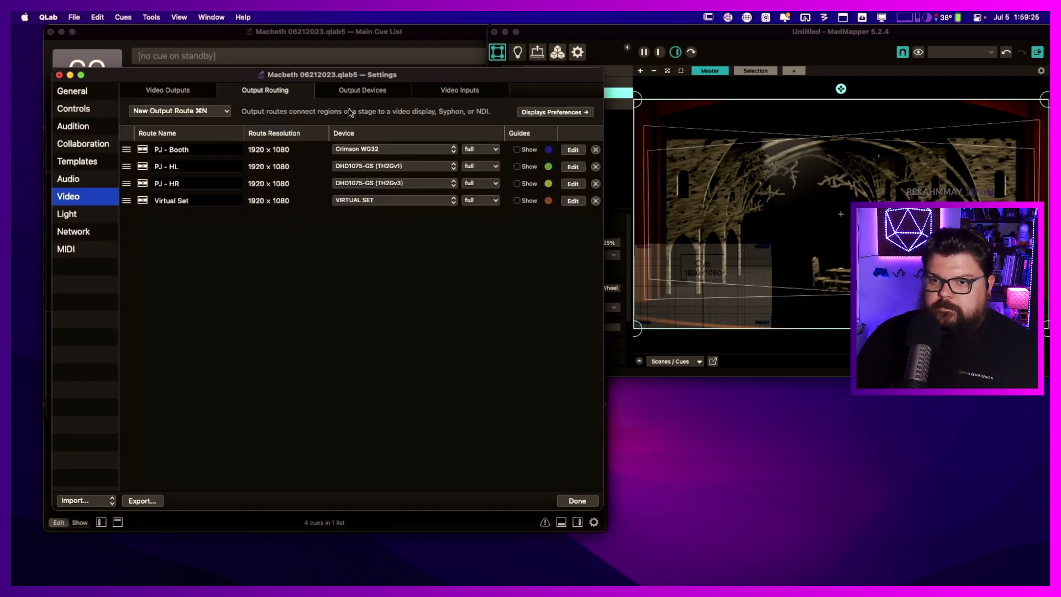
left_click(377, 90)
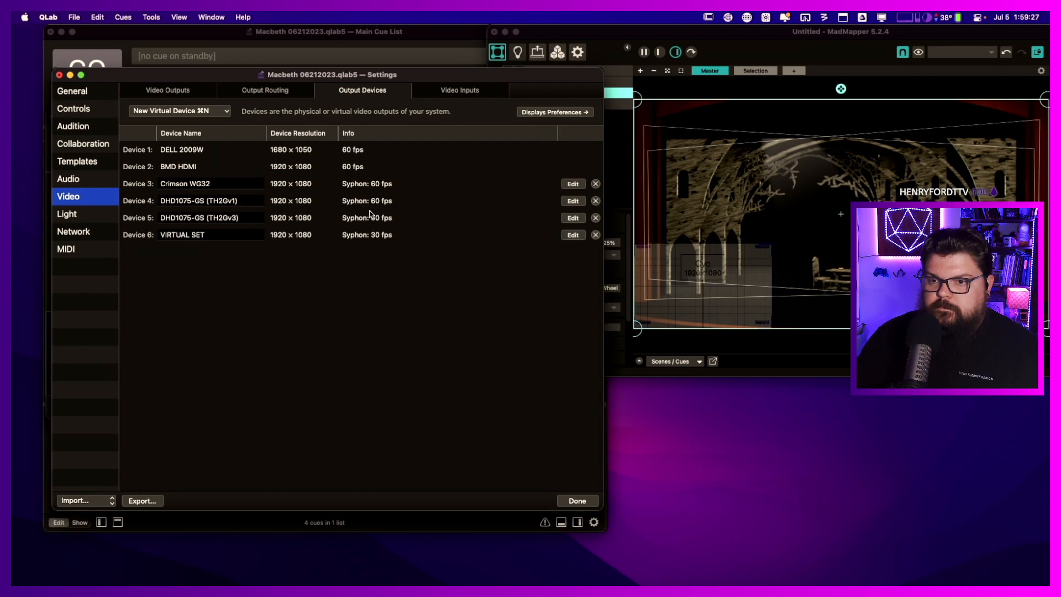
left_click(370, 188)
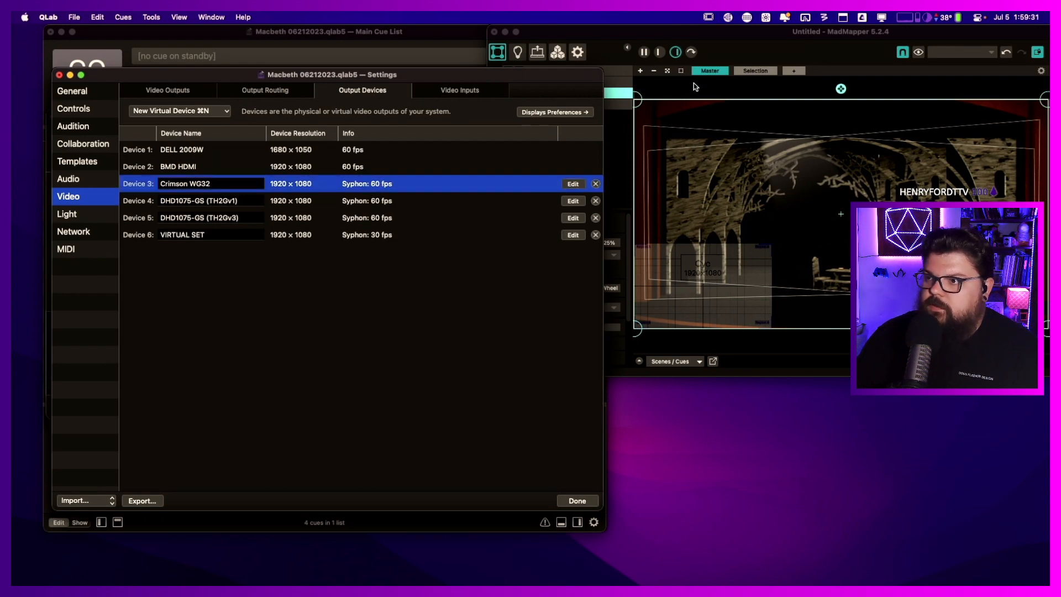
left_click(755, 50)
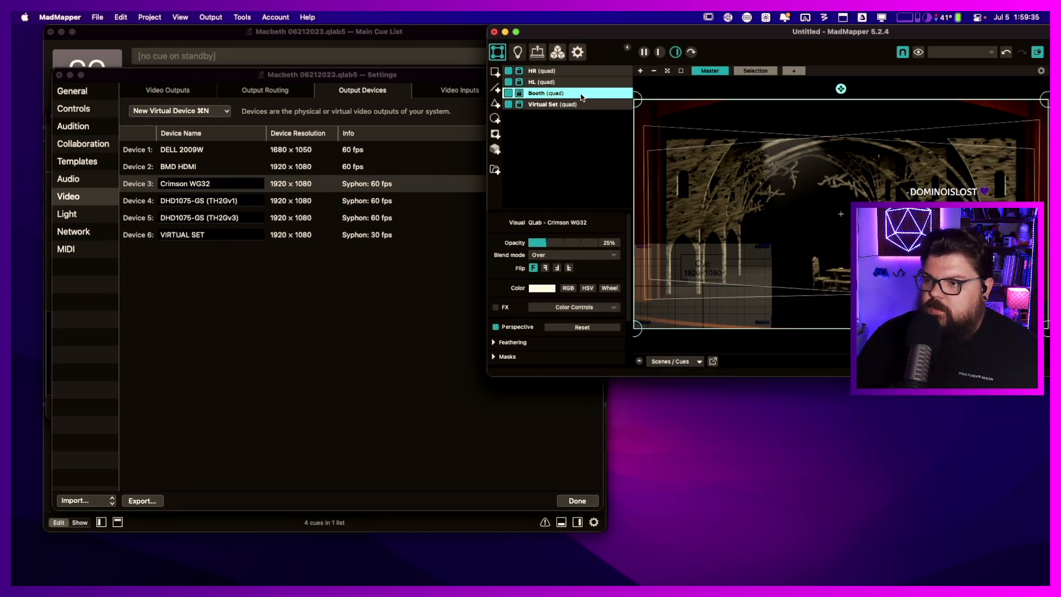
left_click(463, 187)
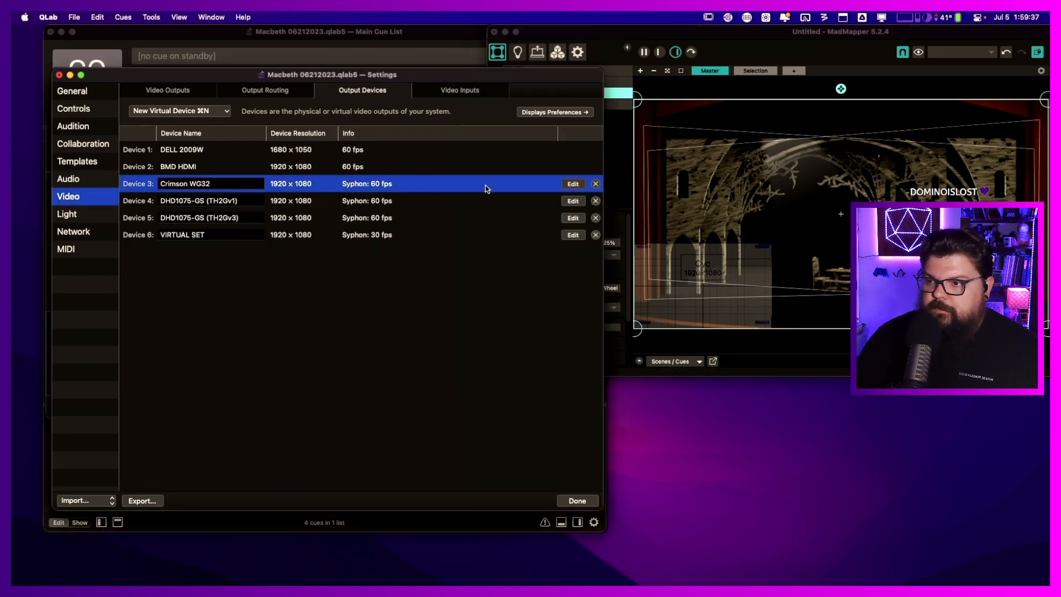
- Show the guides of the PJ - Booth output route briefly and hide them again
left_click(266, 92)
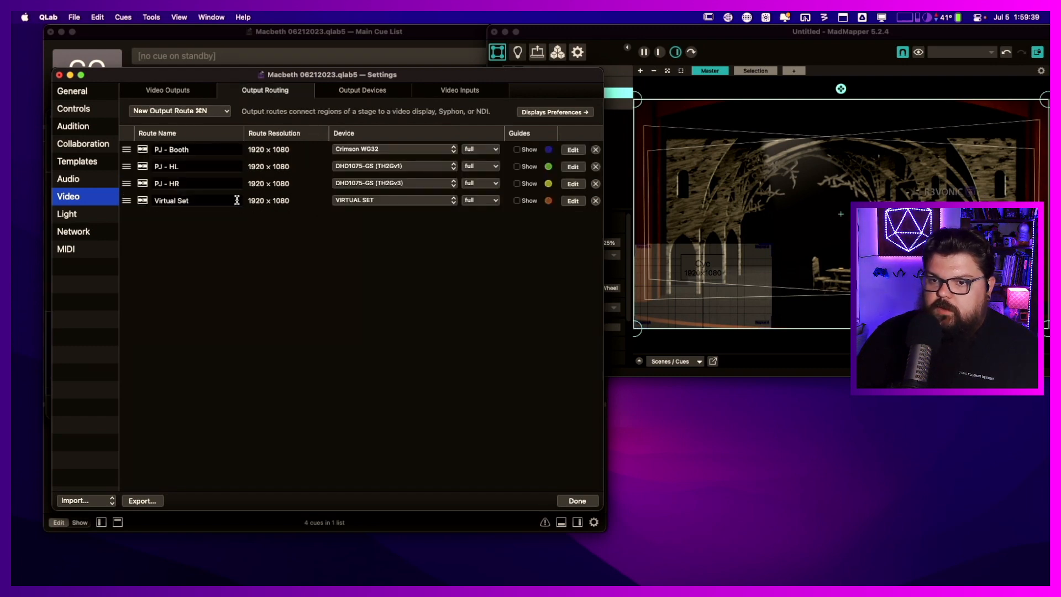
left_click(268, 151)
left_click(520, 151)
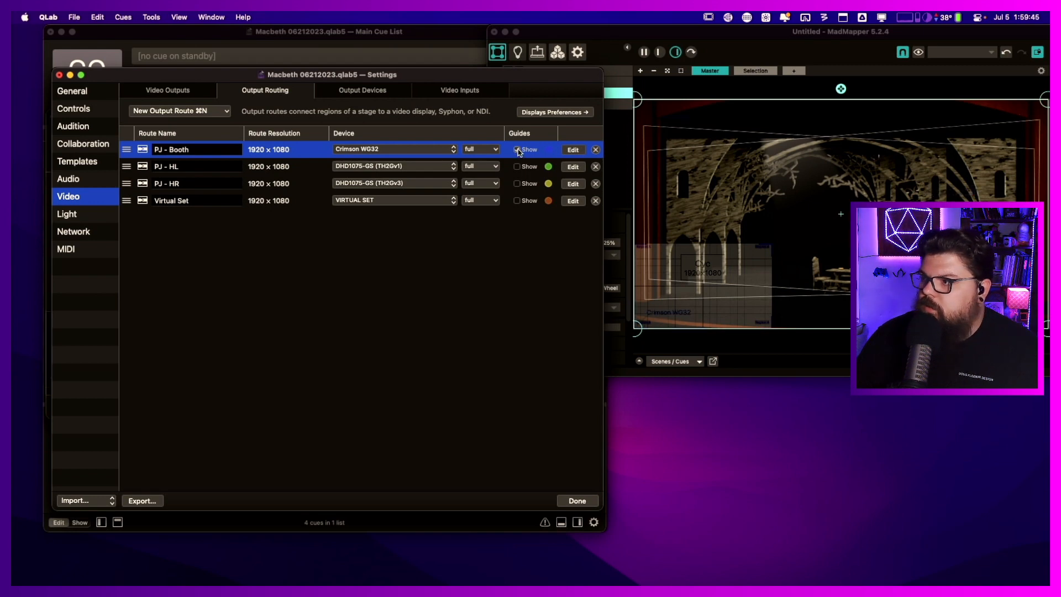
left_click(518, 150)
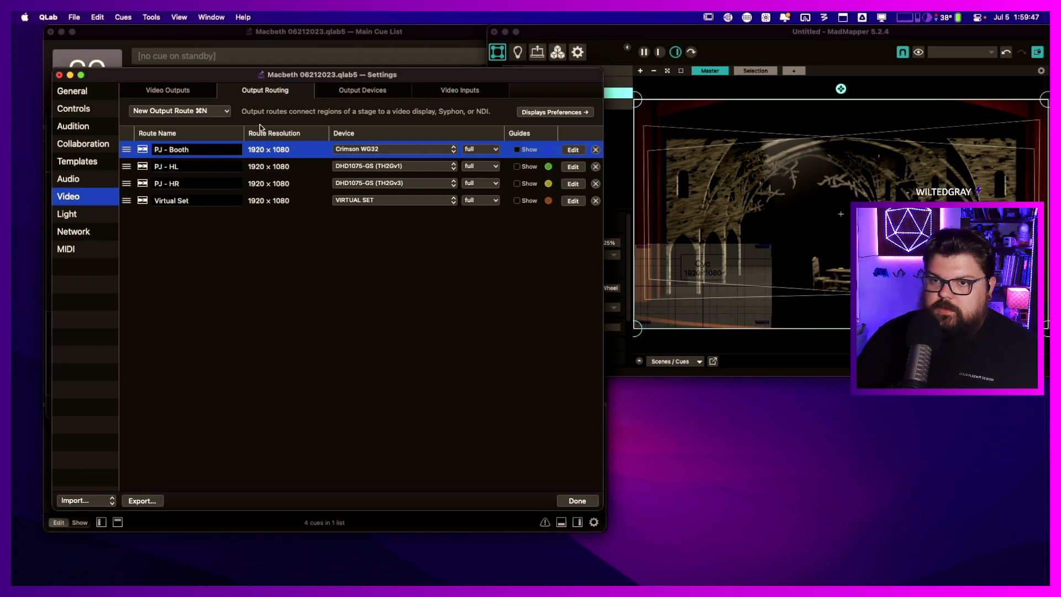
- Open the Cyc stage's output monitor beside the settings window, and reopen the Cyc stage for editing
left_click(200, 91)
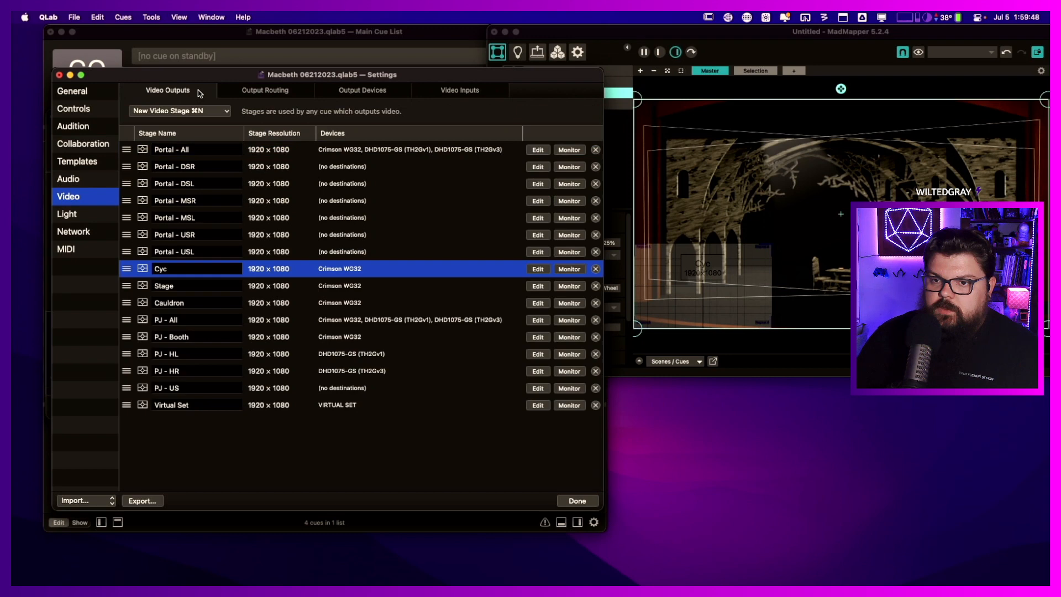
left_click(568, 270)
left_click_drag(500, 99, 747, 179)
left_click(538, 270)
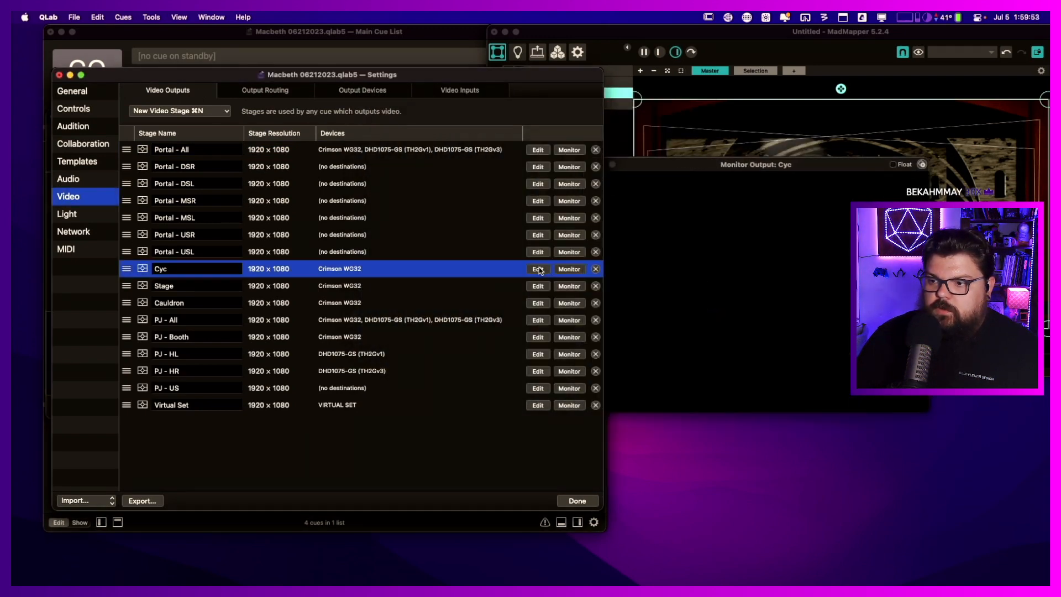
left_click(539, 269)
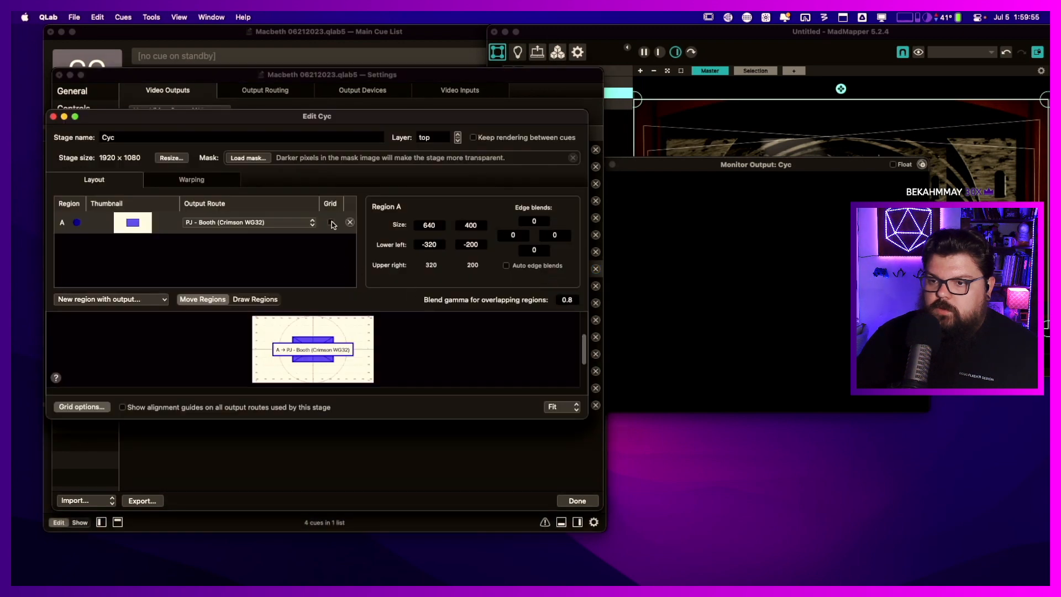
- Close the Cyc output monitor and turn on region A's grid
left_click(713, 238)
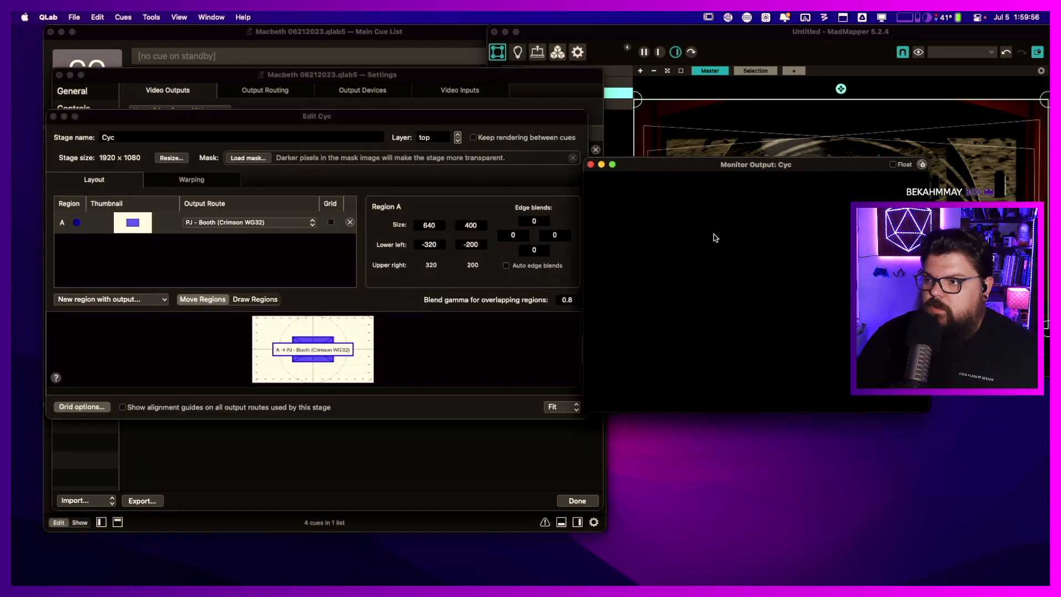
left_click(591, 165)
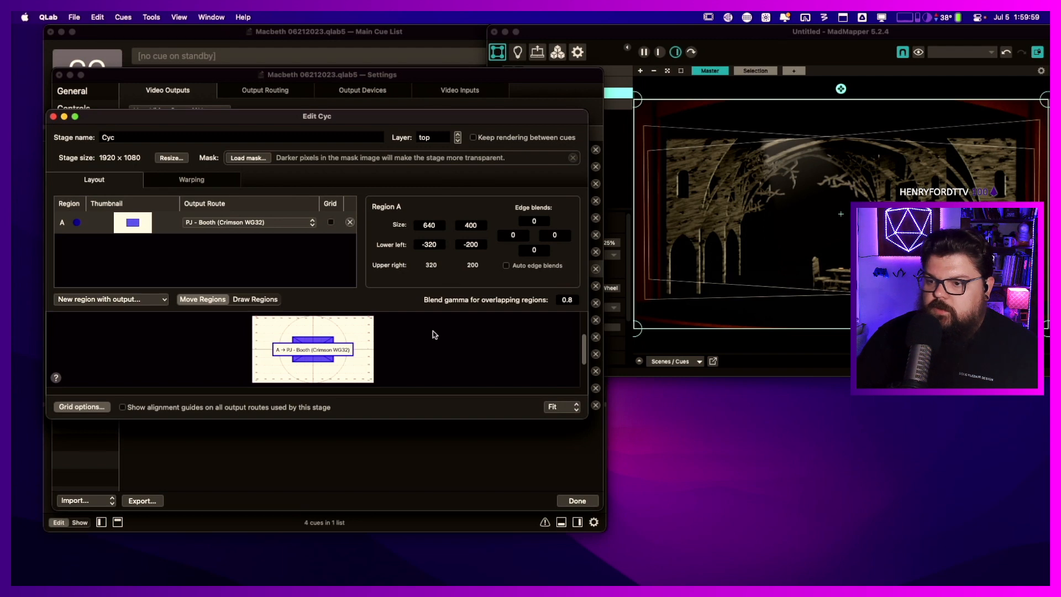
left_click(331, 222)
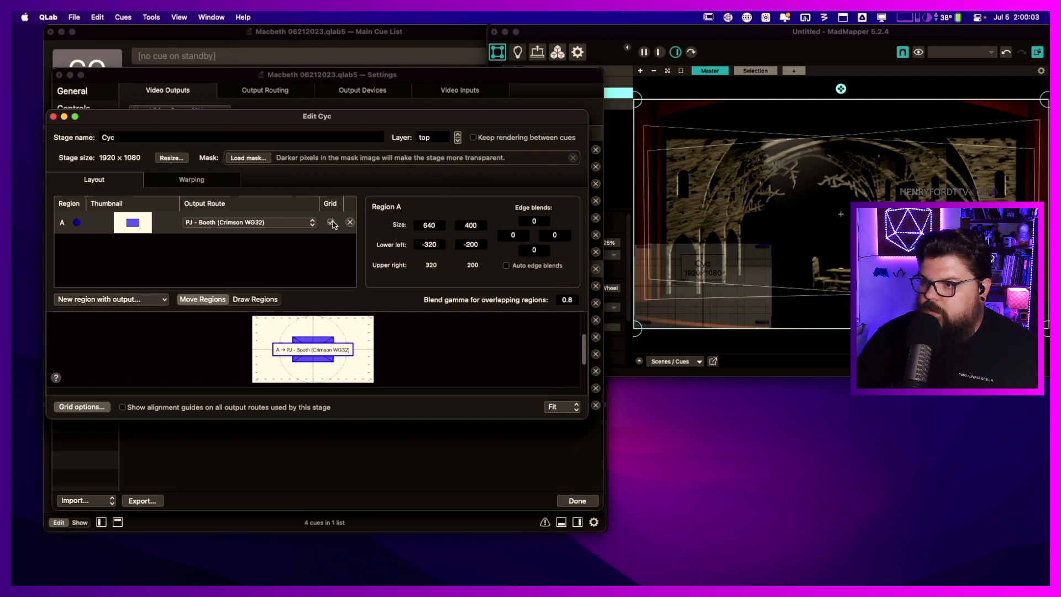
- Move region A to the stage's lower left corner, turn on Keep rendering between cues, and move the region back to the stage centre
mouse_move(311, 346)
left_mouse_down()
mouse_move(271, 365)
mouse_move(282, 350)
mouse_move(314, 345)
left_mouse_up()
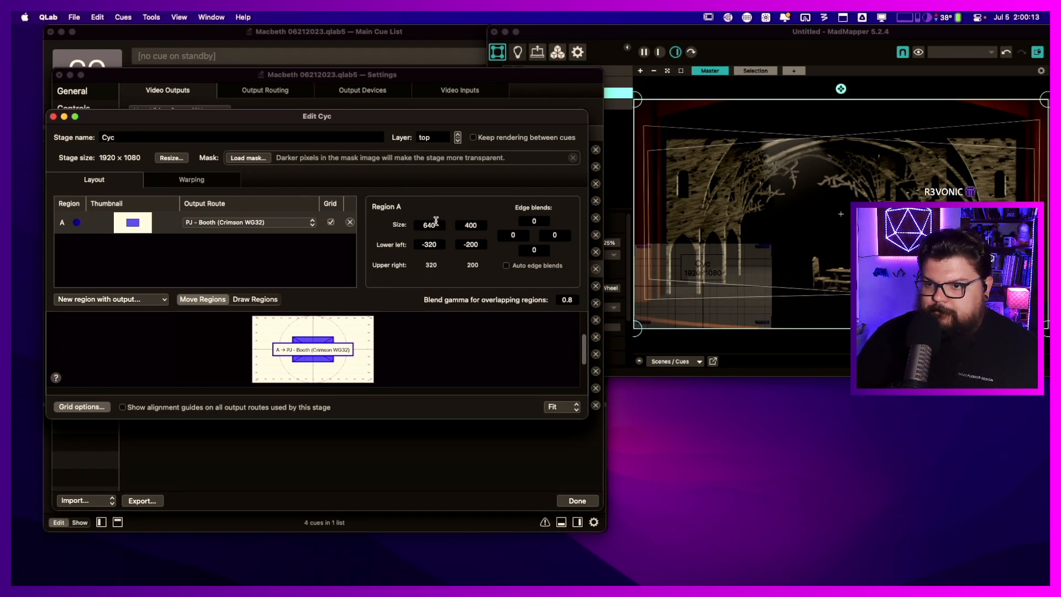
left_click_drag(314, 346, 270, 365)
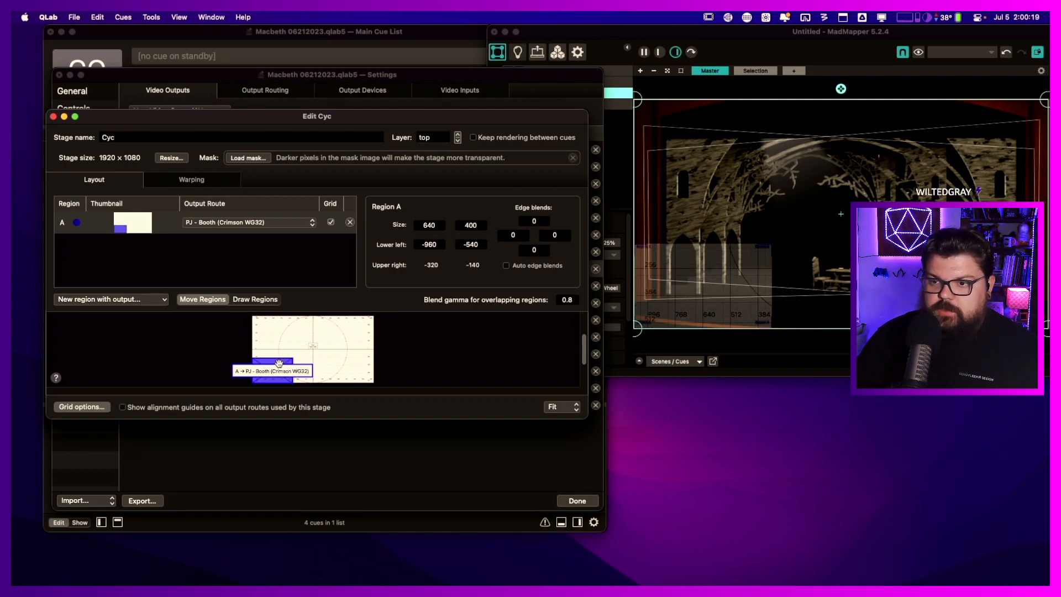
mouse_move(276, 365)
left_mouse_down()
mouse_move(317, 343)
mouse_move(275, 365)
left_mouse_up()
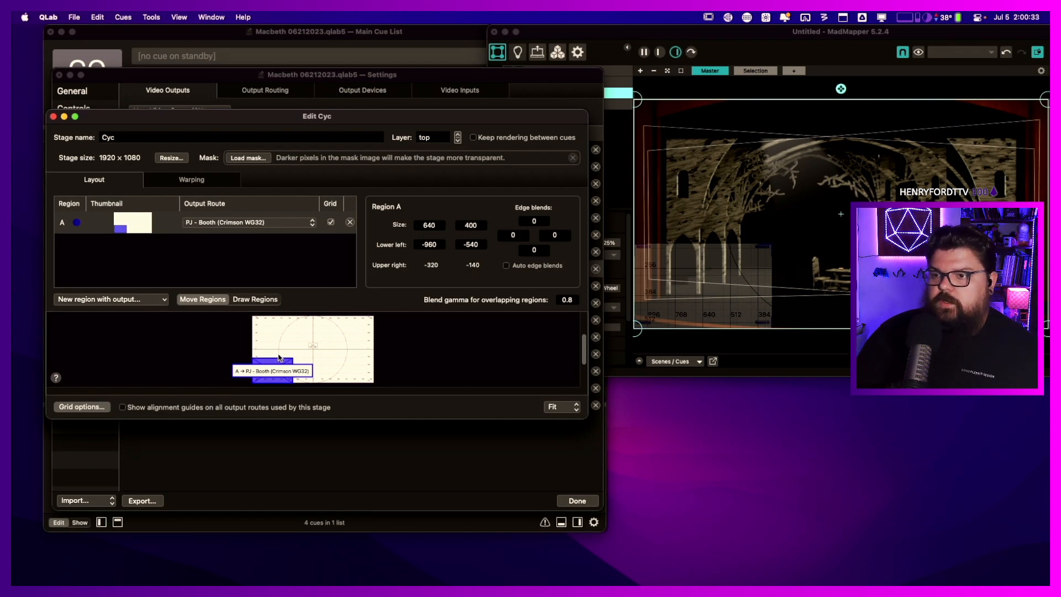
left_click(473, 138)
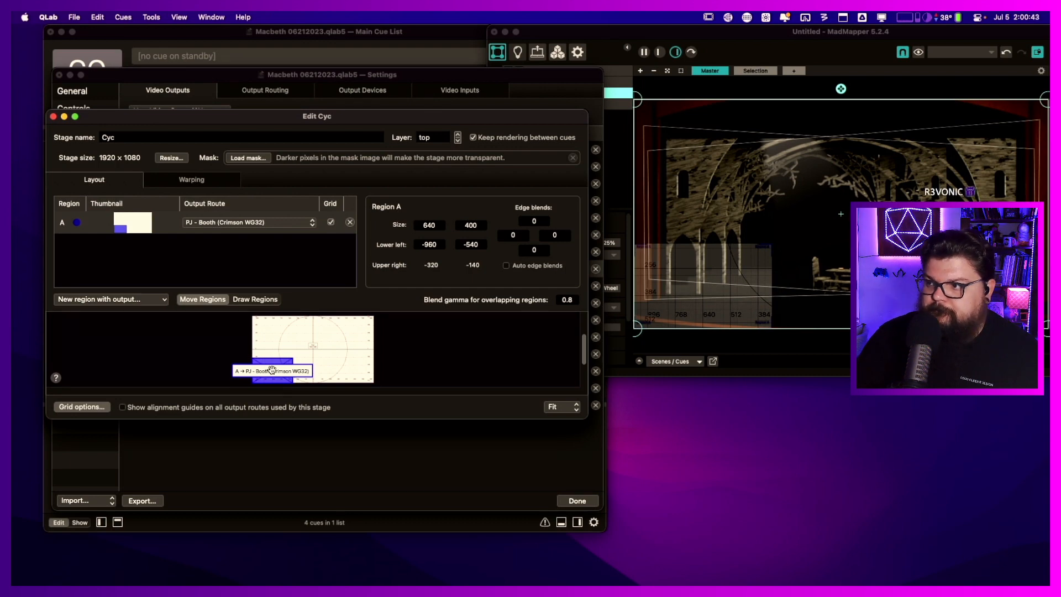
left_click_drag(272, 369, 310, 353)
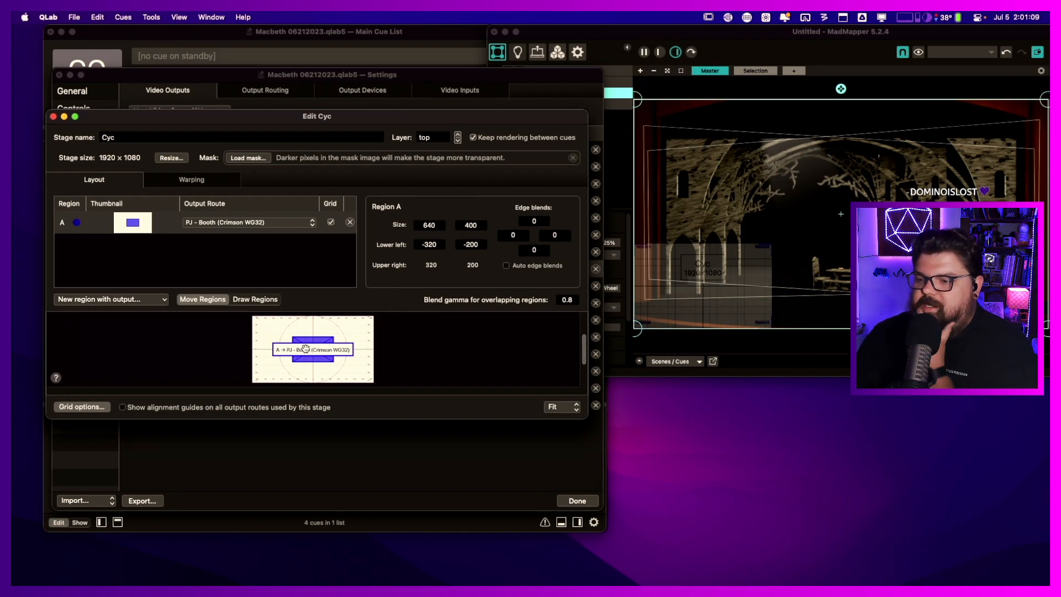
- Enlarge the Cyc editing window, apply Show all grids from the grid options, and turn off region A's grid
left_click(563, 407)
left_click(414, 416)
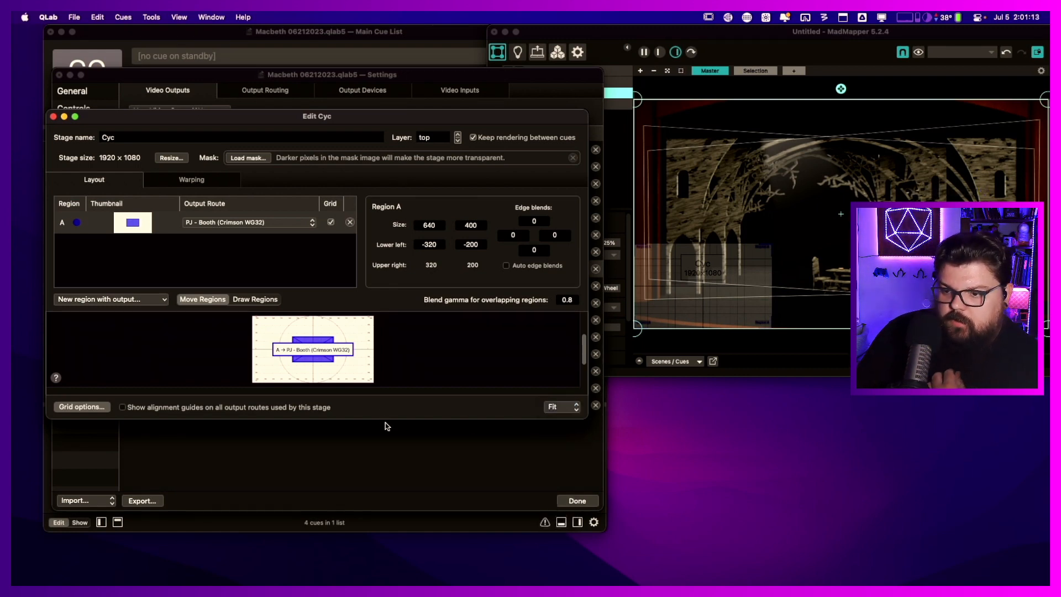
left_click_drag(413, 418, 384, 503)
left_click(82, 491)
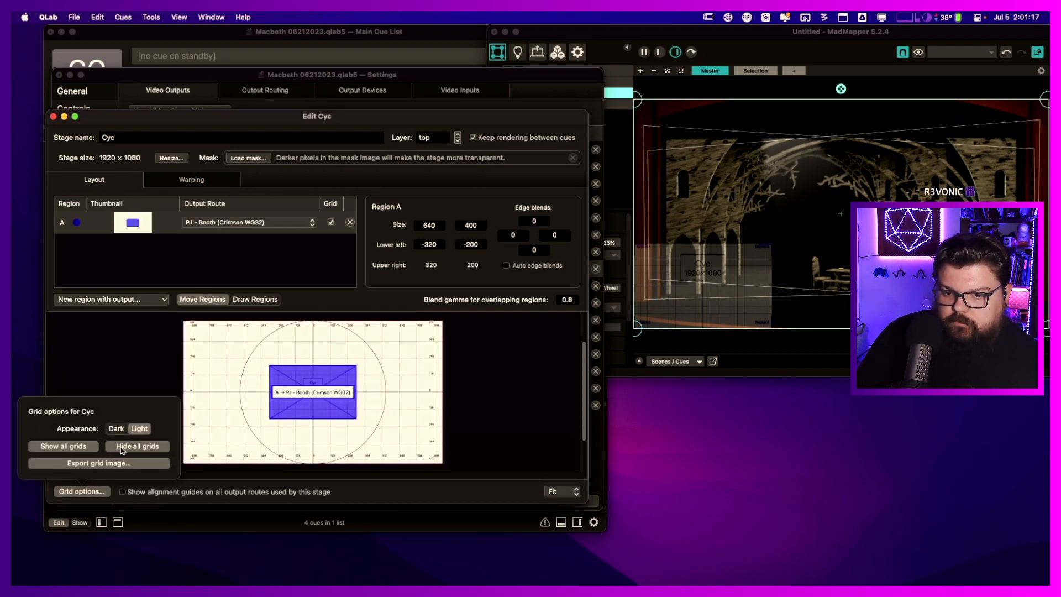
left_click(75, 448)
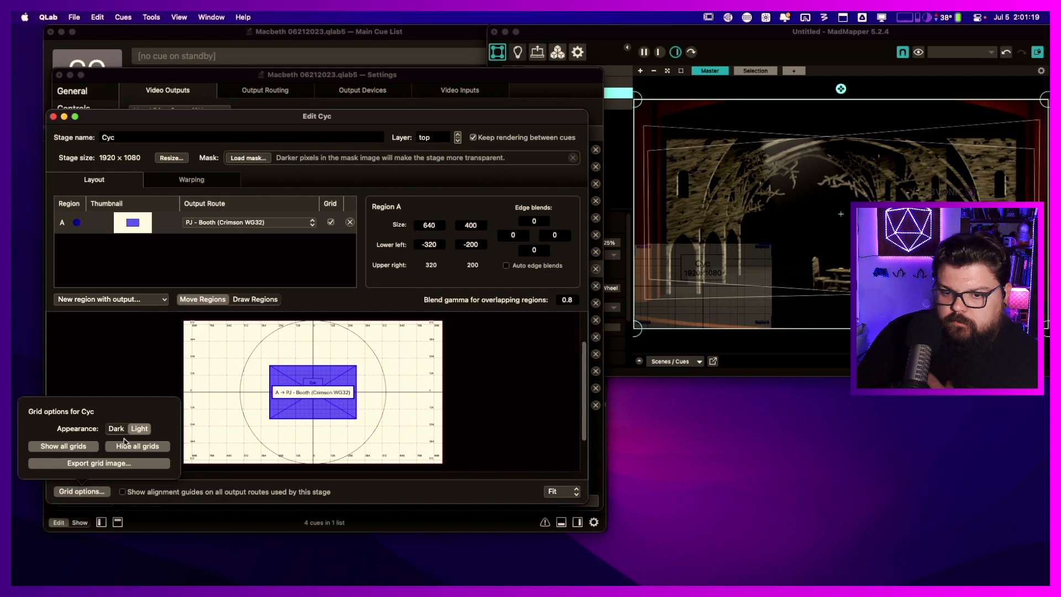
left_click(331, 222)
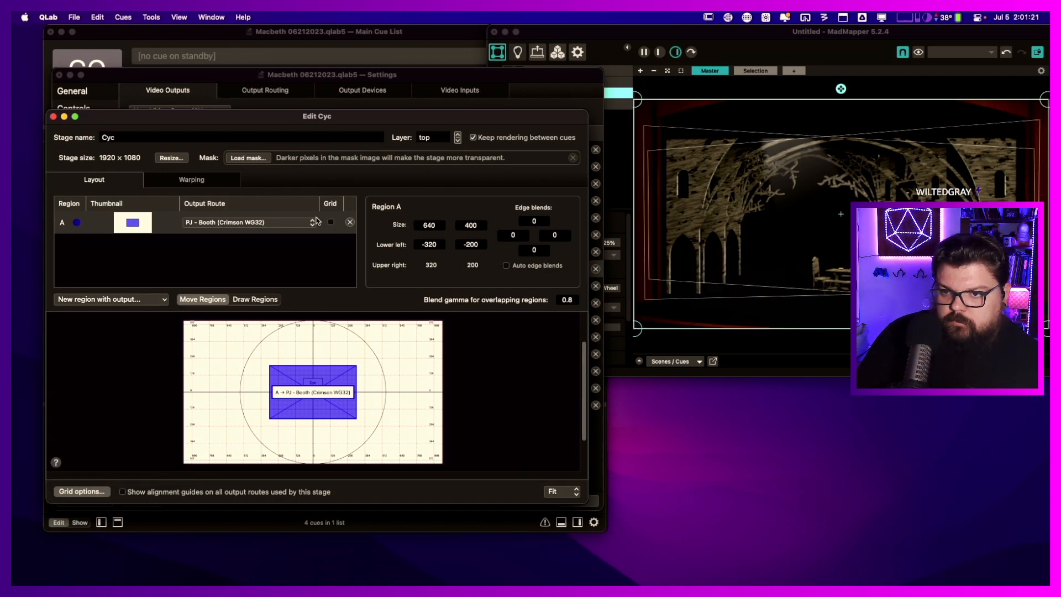
- Test-warp region A by its upper right corner with the grid on, and reset the region to Size on Stage
left_click(214, 183)
left_click_drag(270, 415, 302, 400)
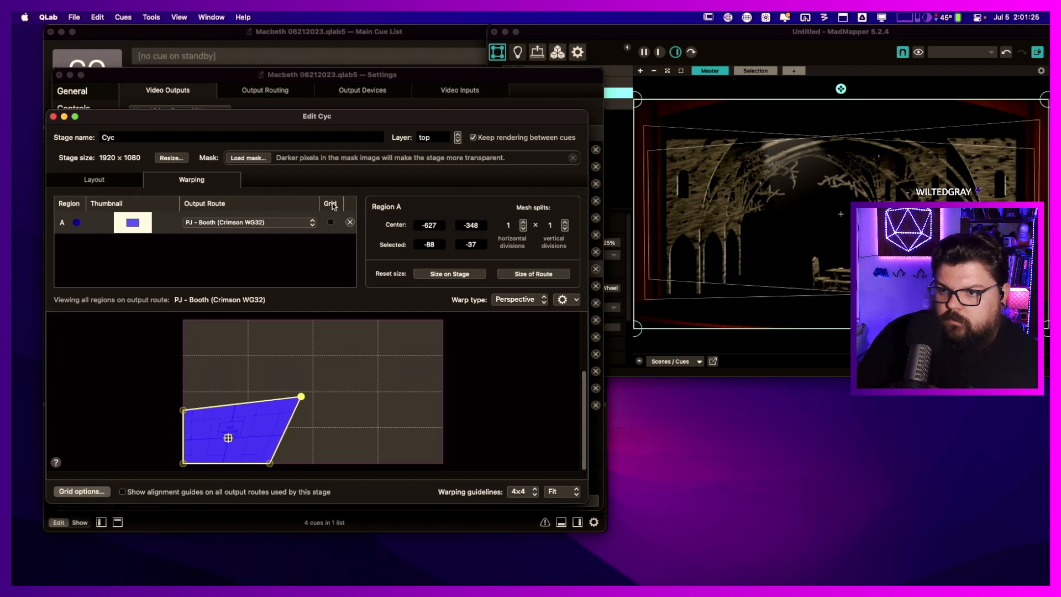
left_click(331, 222)
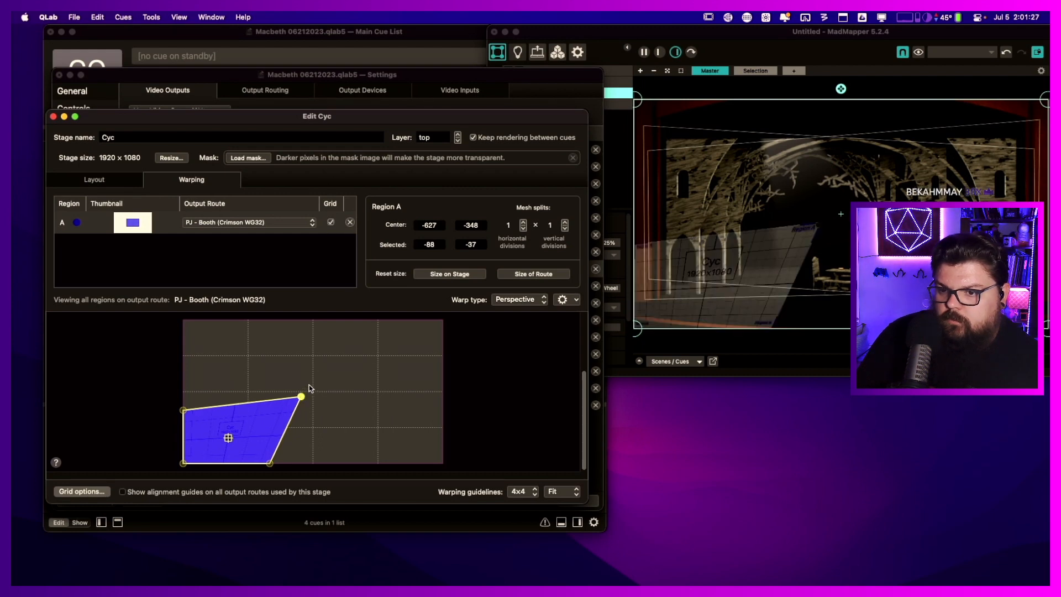
left_click_drag(301, 399, 273, 412)
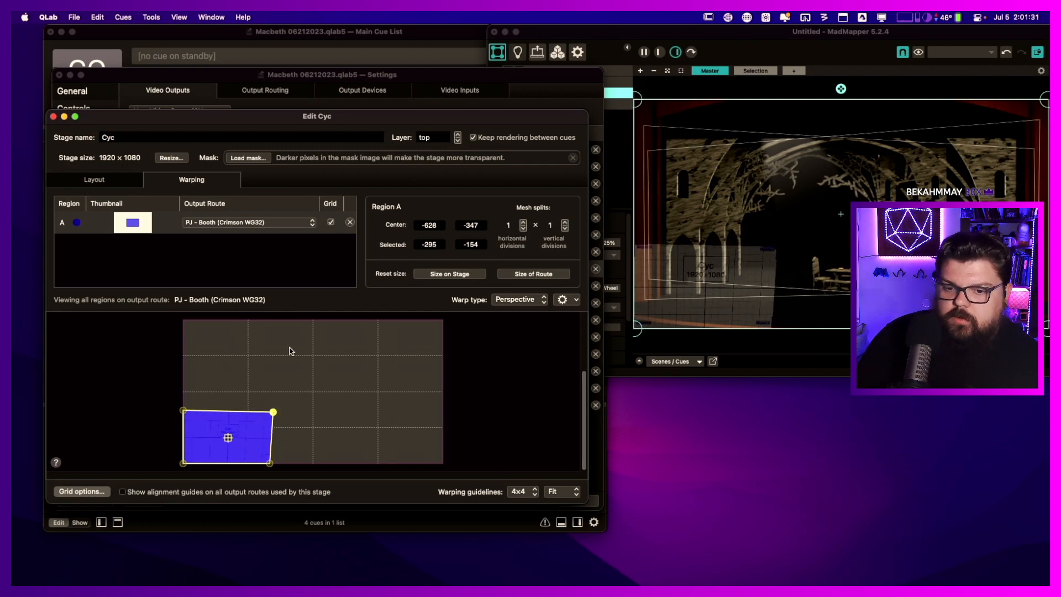
left_click(459, 273)
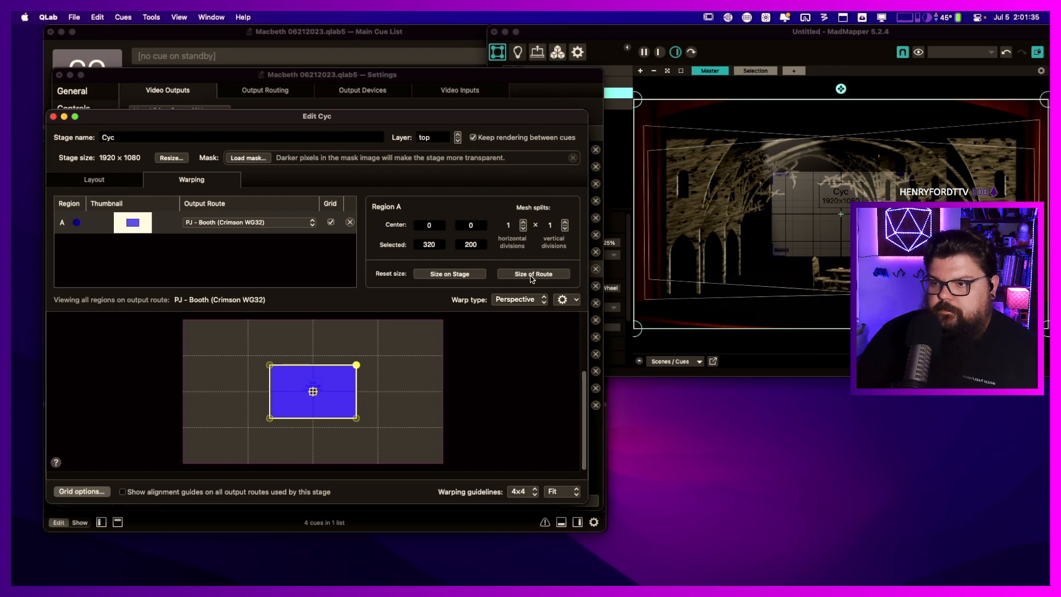
- Resize the Cyc stage to 640 × 360 with its aspect ratio preserved and the regions scaled
left_click(123, 182)
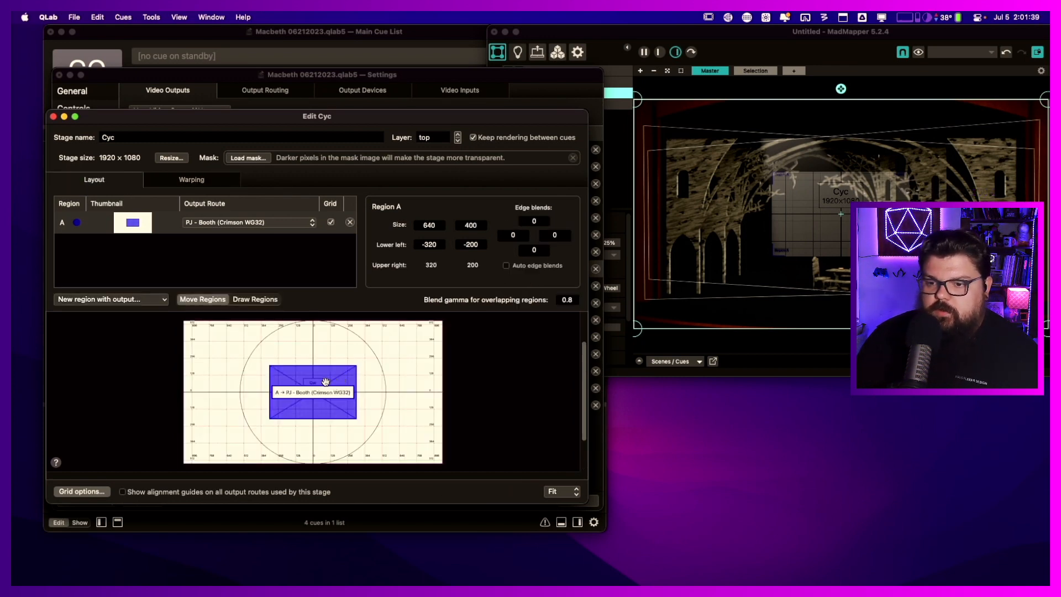
left_click(178, 159)
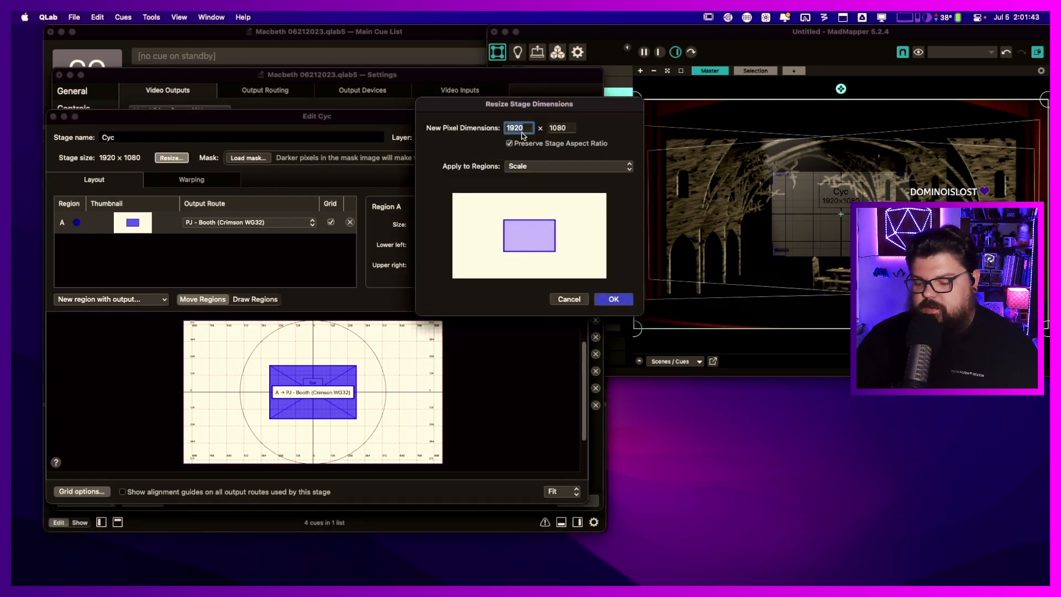
type("640")
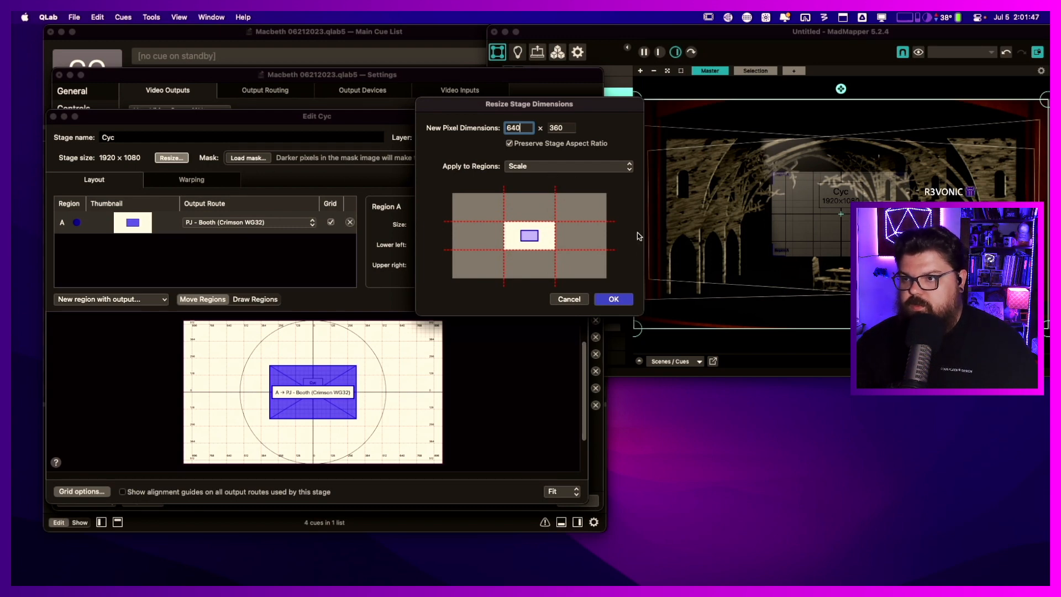
left_click(612, 299)
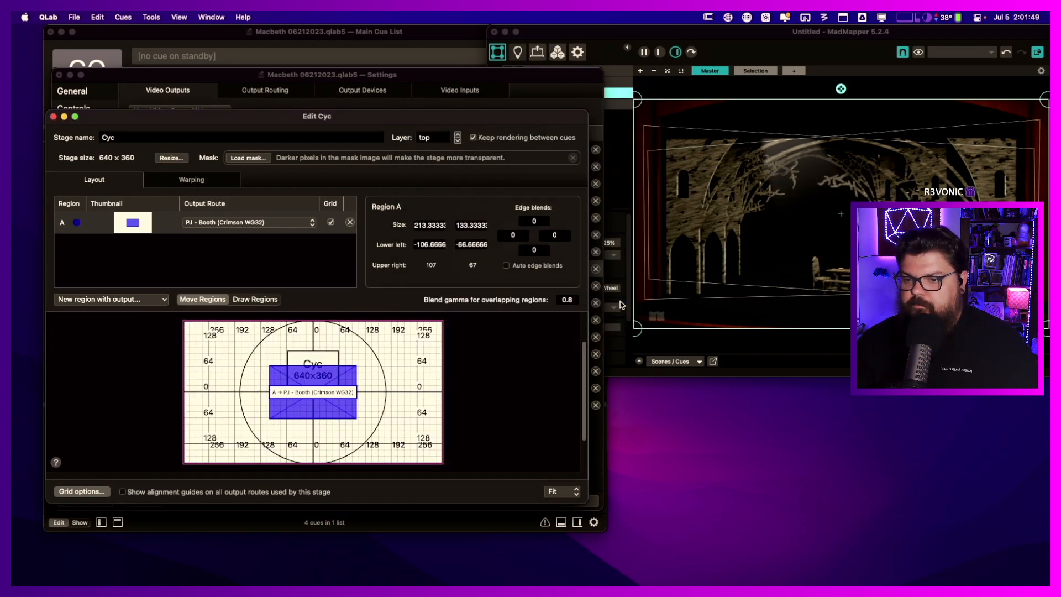
- Try to set region A's size to 640 × 360 while it sits in the middle of the stage
double_click(436, 225)
type("640")
key("Tab")
type("360")
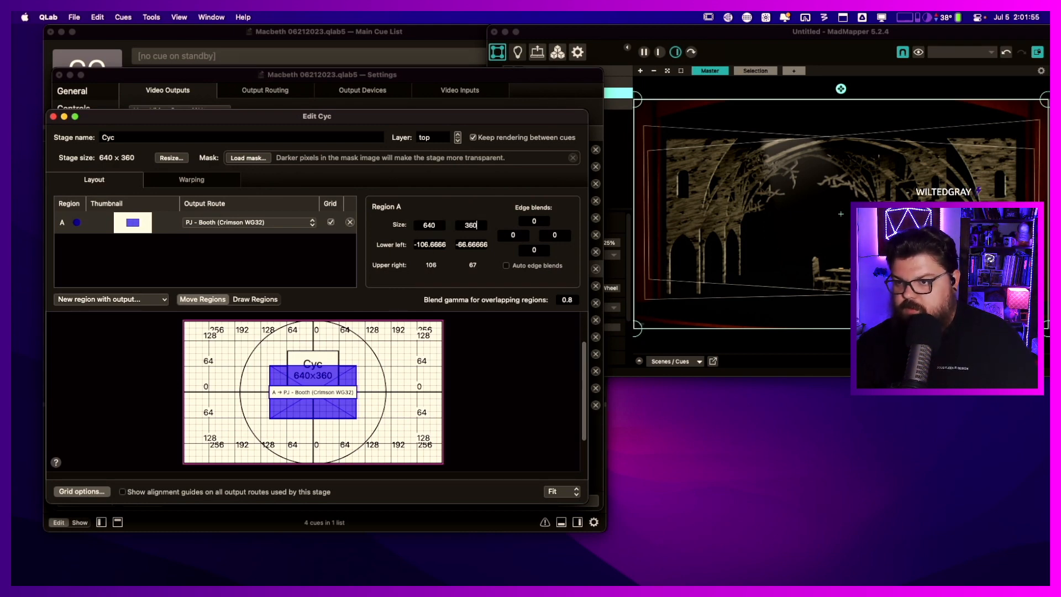
left_click_drag(436, 240, 435, 245)
left_click(439, 225)
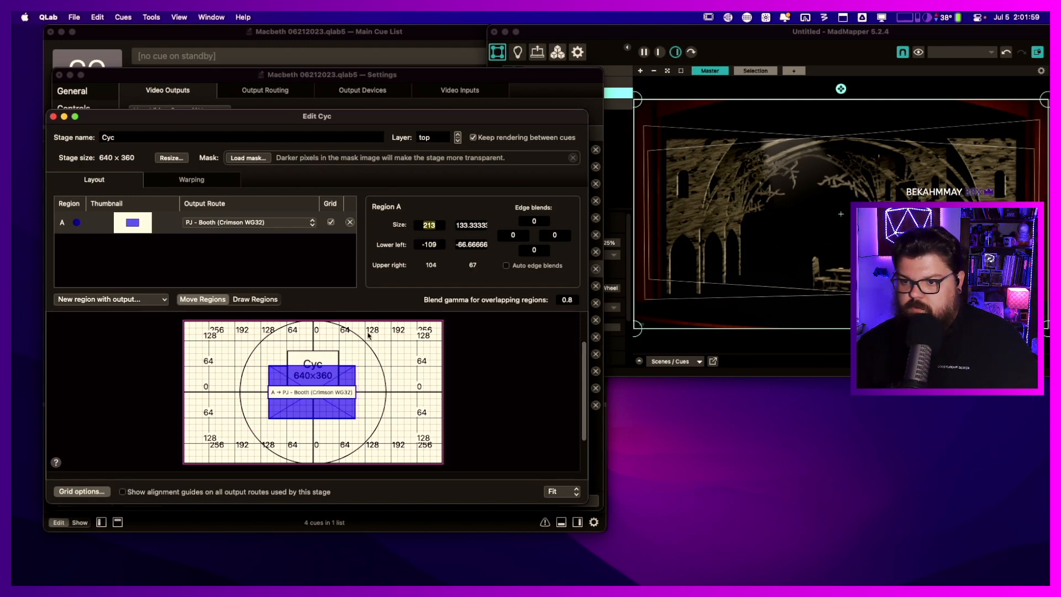
- Move region A to the stage's lower left corner at -320, -180 and set its size to 640 × 360
left_click_drag(305, 385, 220, 432)
left_click(436, 224)
type("640")
key("Tab")
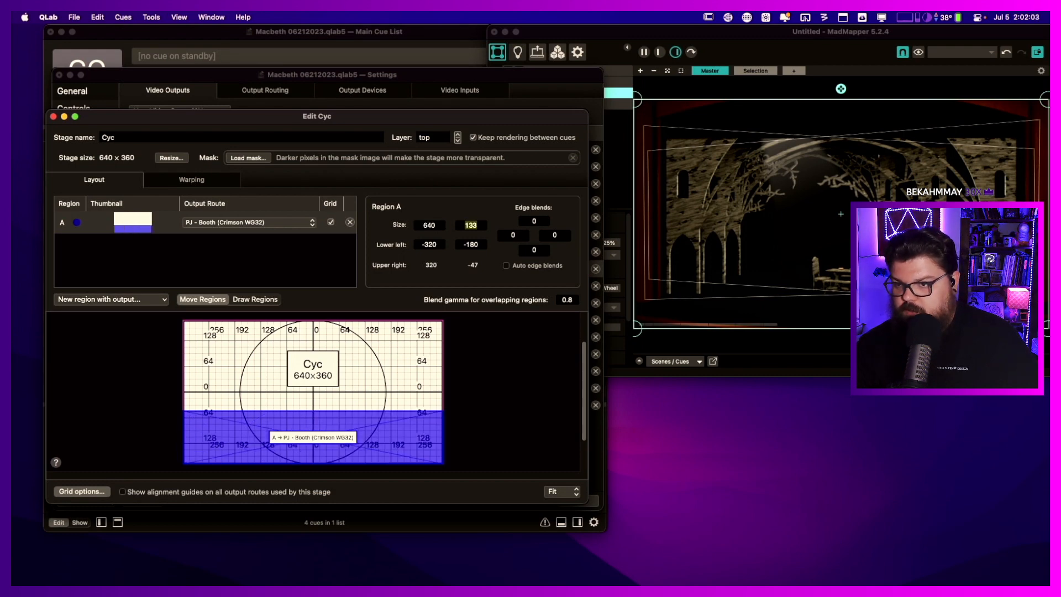
type("360")
key("Tab")
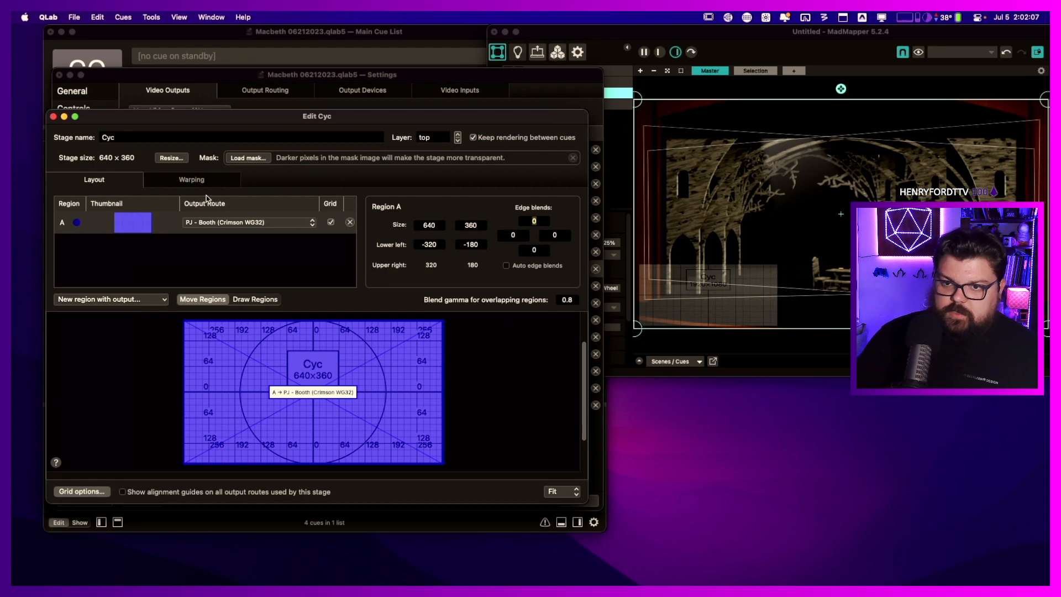
- Reset region A's warp to Size on Stage and move it within the output route to a centre of about -141, 103
left_click(192, 180)
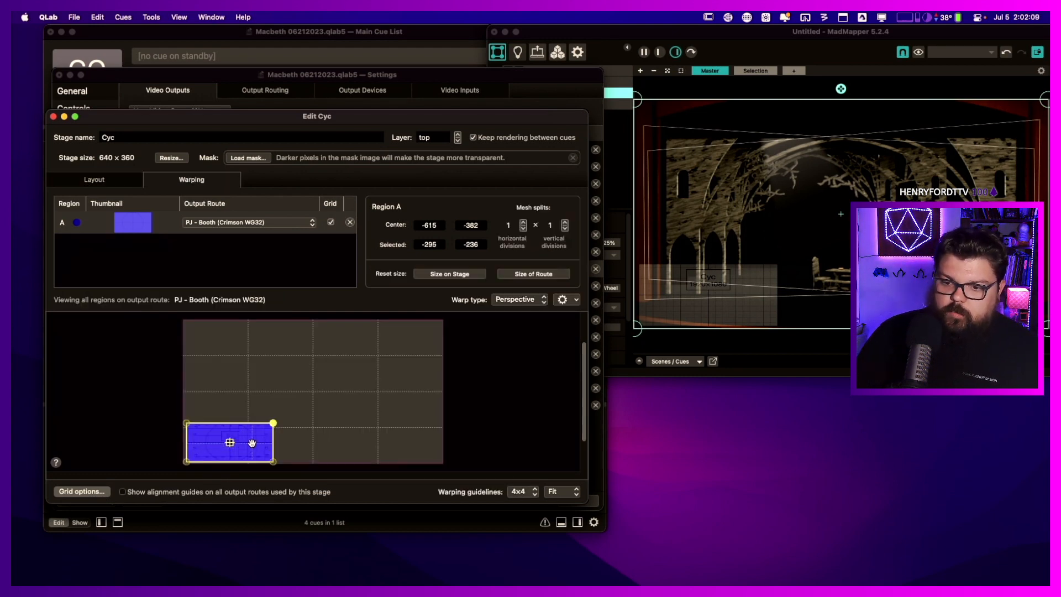
left_click_drag(252, 443, 293, 424)
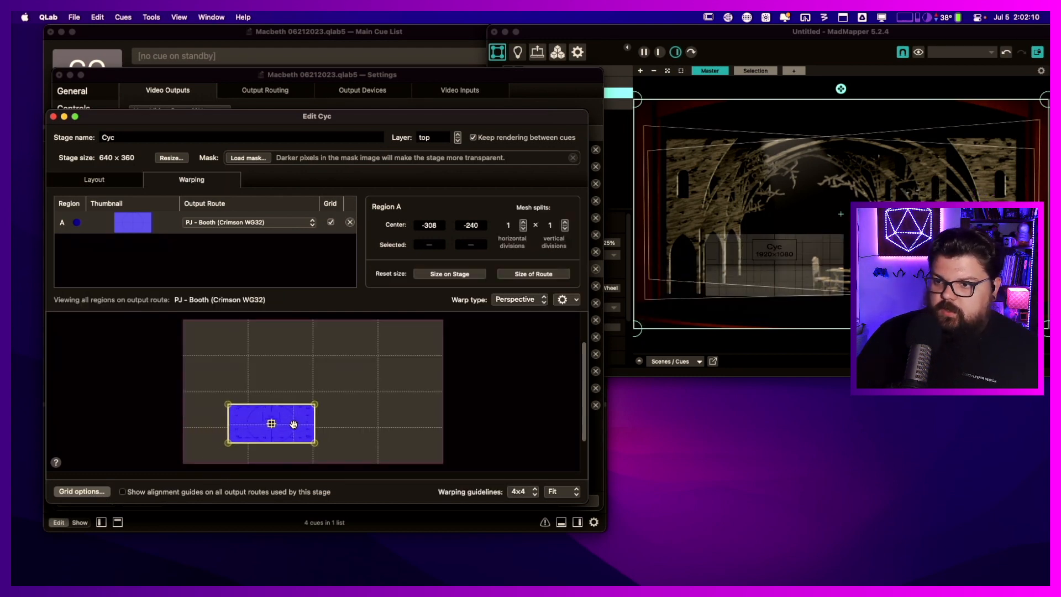
left_click(452, 276)
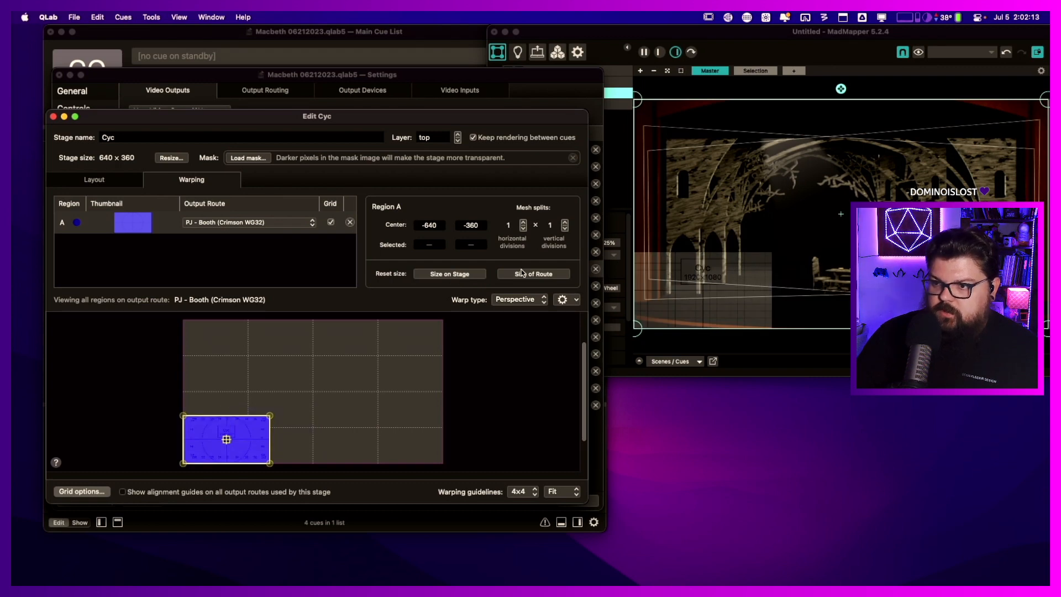
left_click_drag(253, 437, 314, 378)
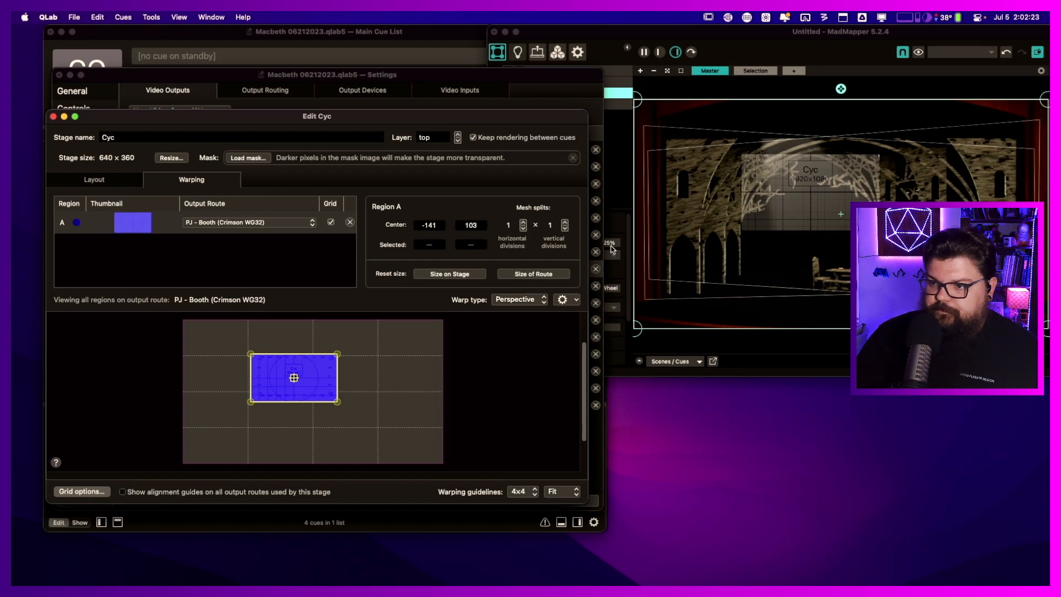
- Refresh region A's grid by turning it off and on again, and return to the region's warping view
left_click(119, 184)
left_click(331, 222)
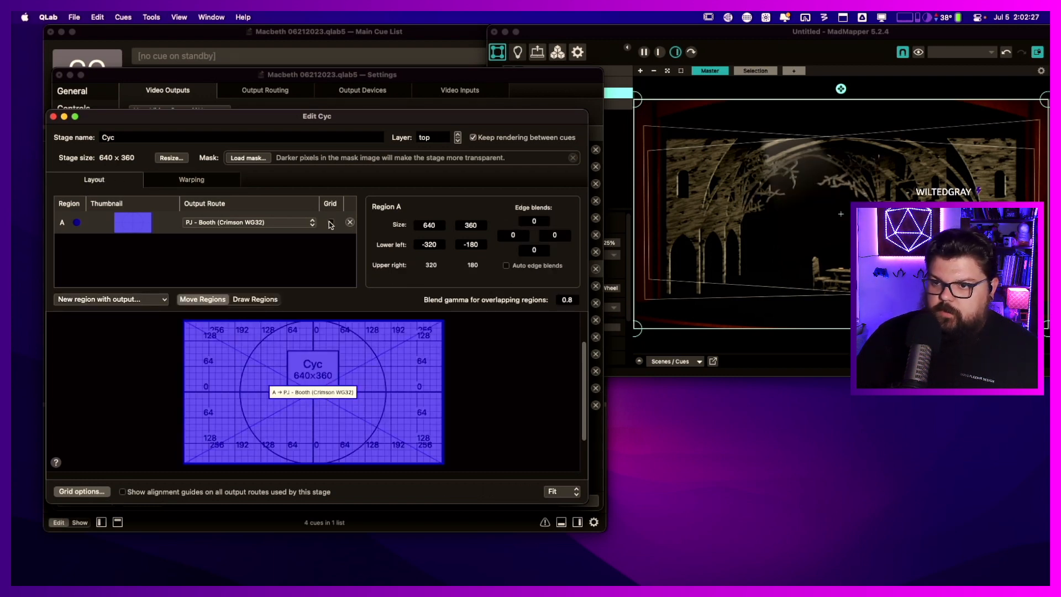
left_click(330, 222)
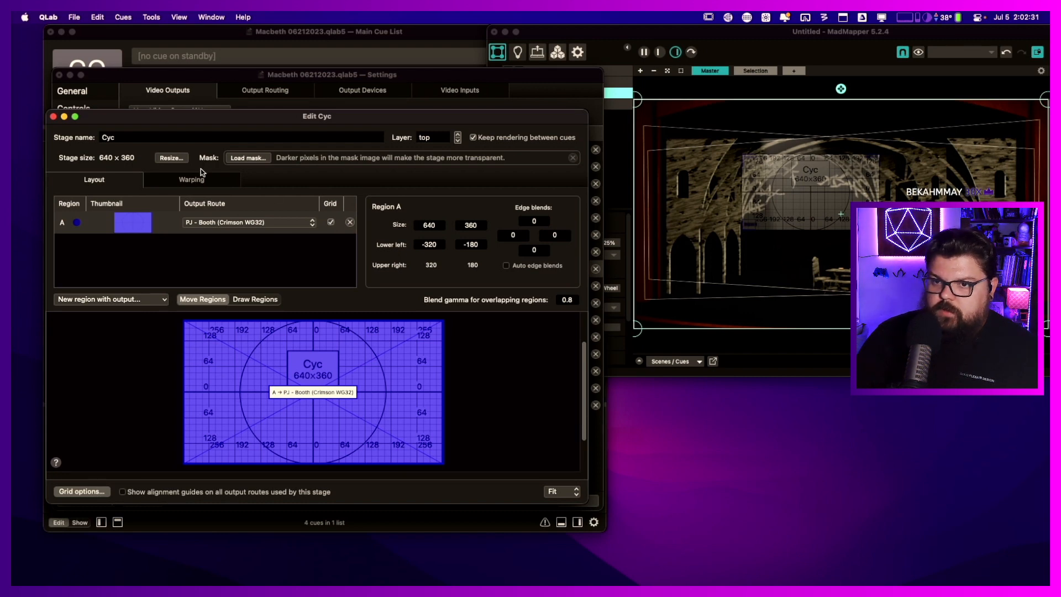
left_click(203, 182)
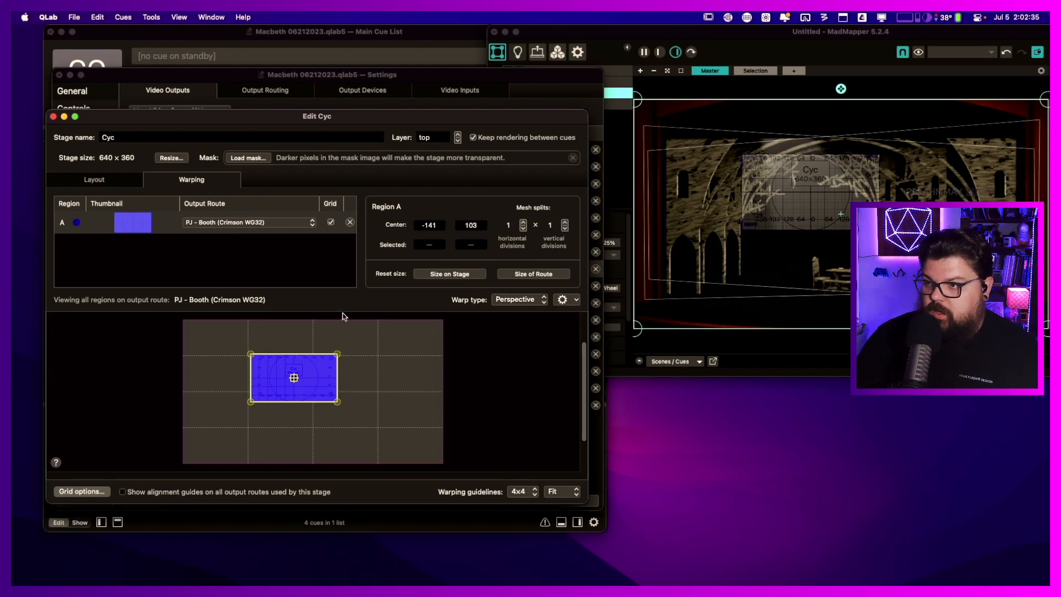
- Switch to MadMapper and set the quad opacities to 50% for Booth, 52% for HL and 50% for HR
left_click(684, 90)
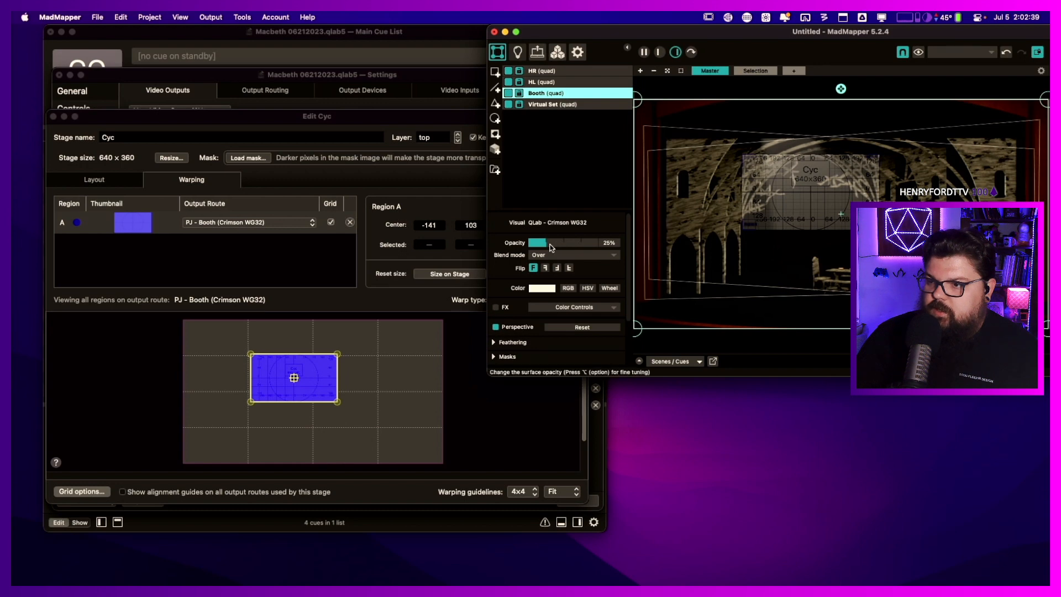
left_click_drag(546, 245, 563, 245)
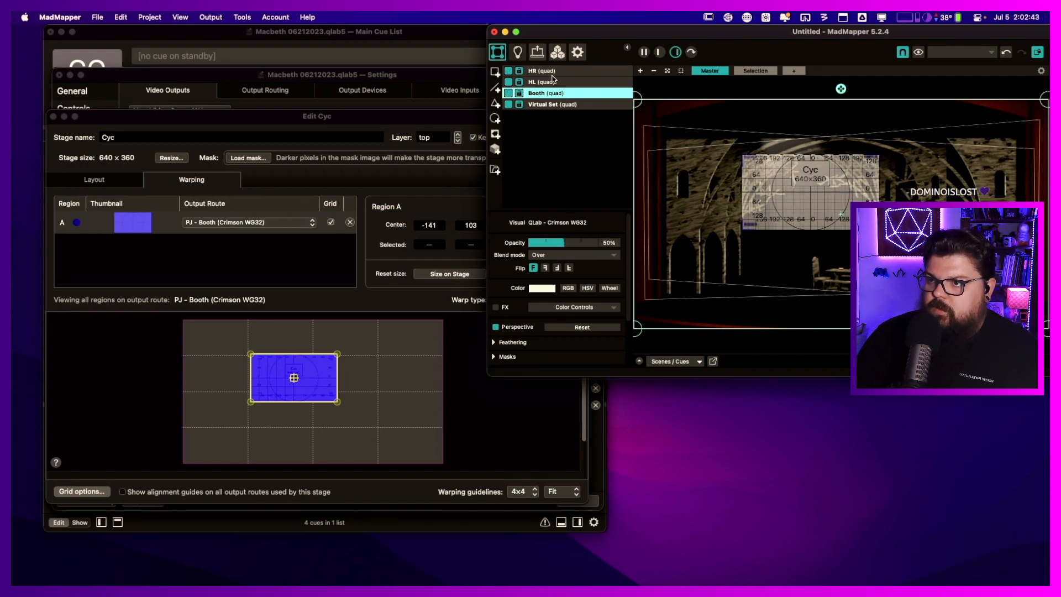
left_click(554, 82)
left_click(565, 242)
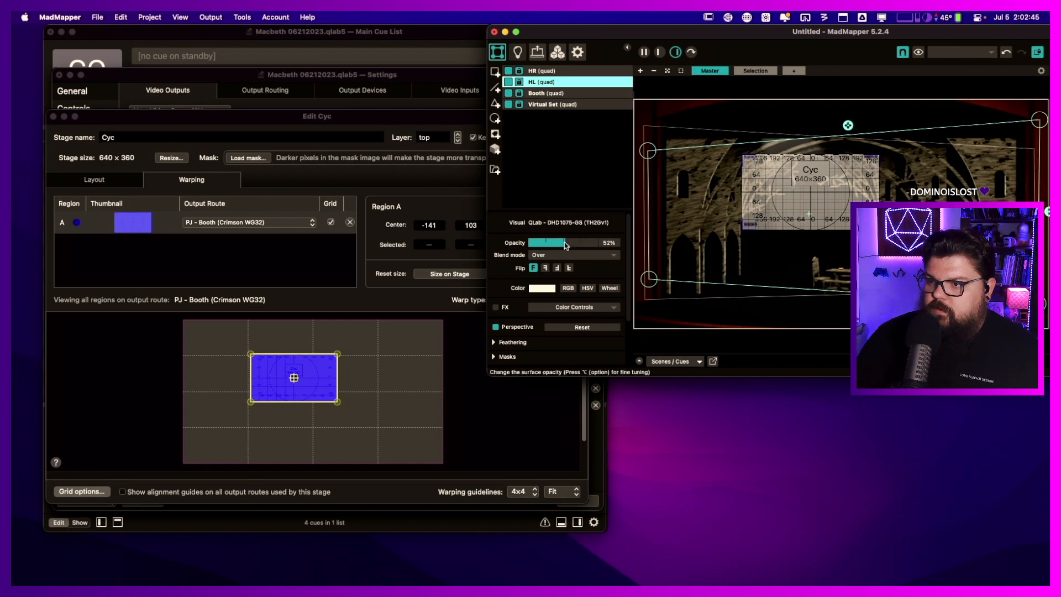
left_click(559, 70)
left_click_drag(573, 243, 562, 243)
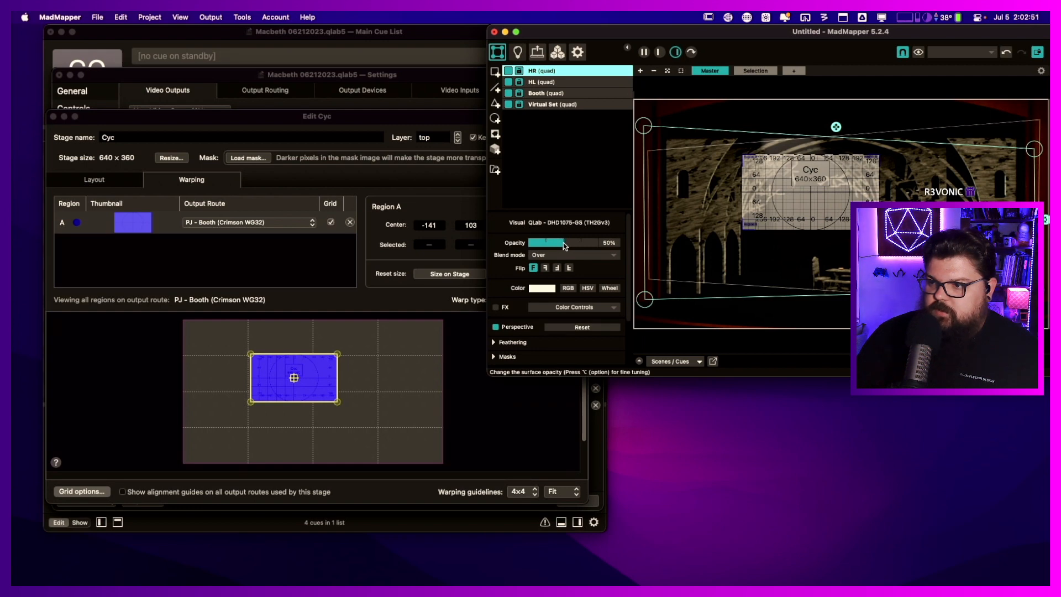
- Switch to QLab, turn off region A's grid on the Cyc stage and close its editor
left_click(353, 112)
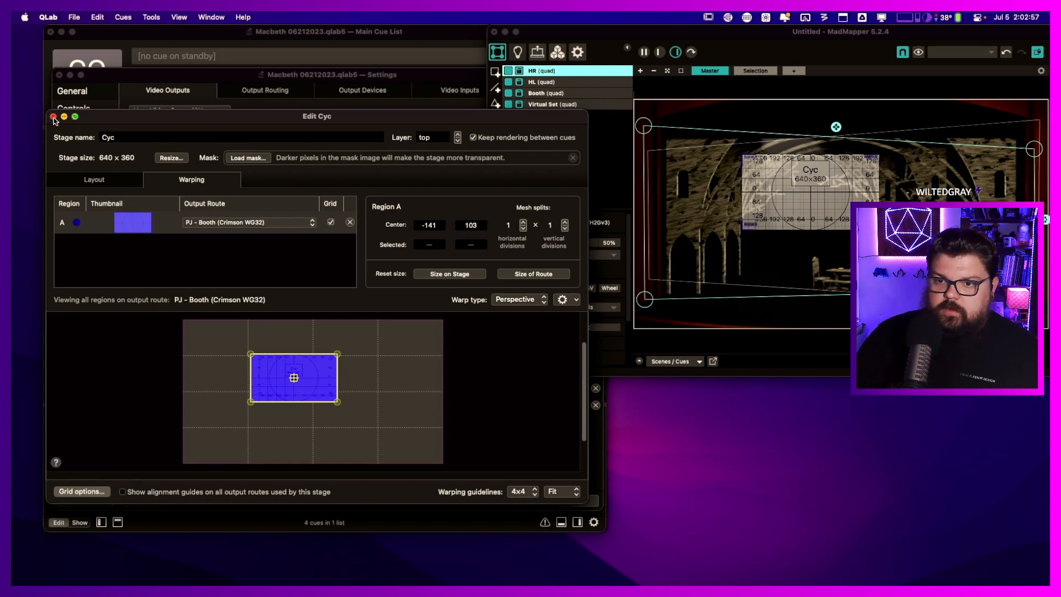
left_click(330, 222)
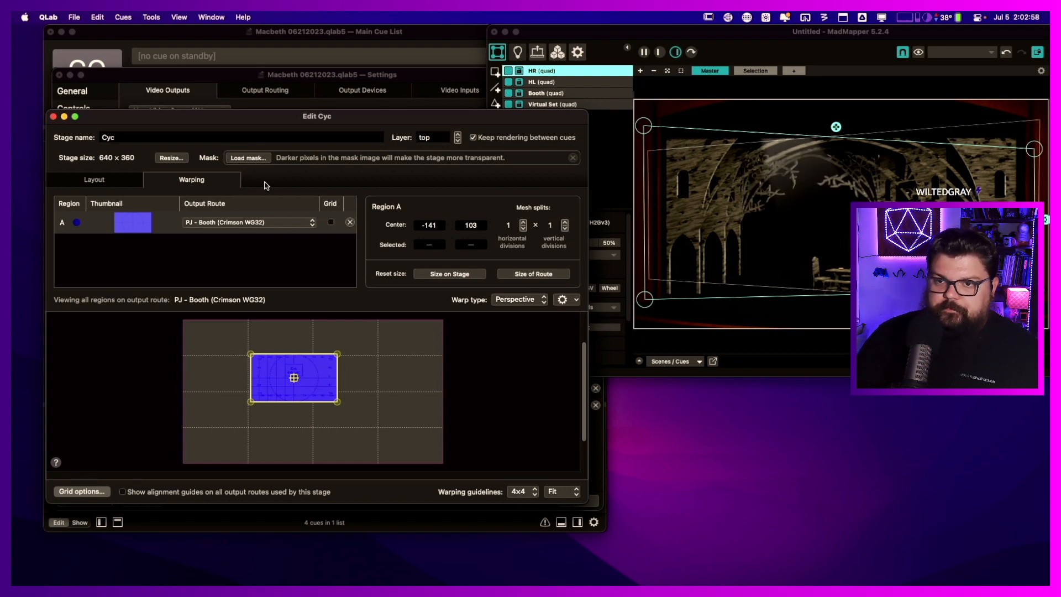
left_click(53, 117)
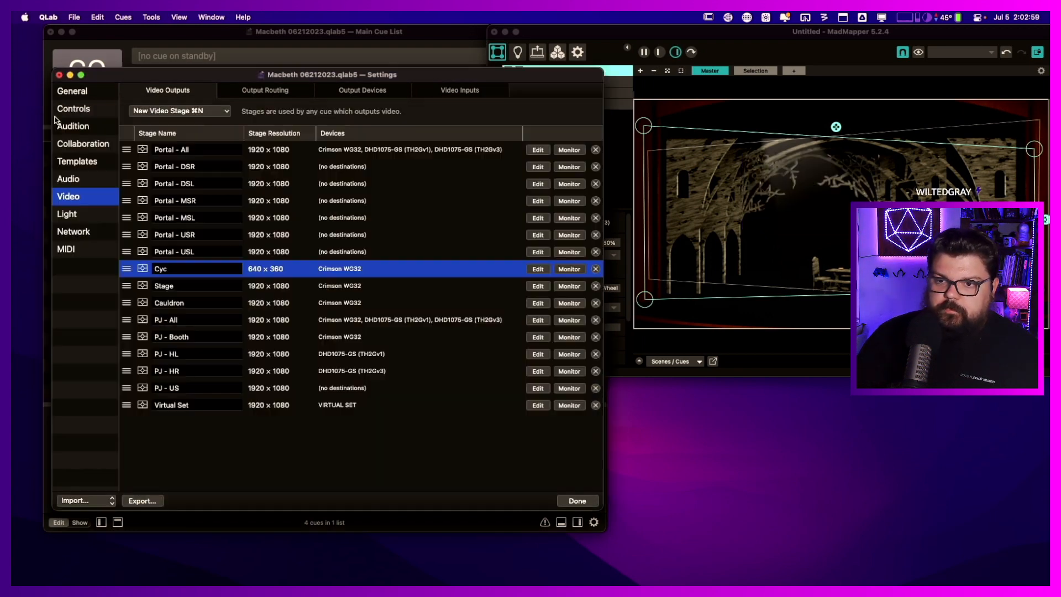
- Open the Cauldron stage for editing and resize it to 640 × 360, scaling its region
left_click(387, 303)
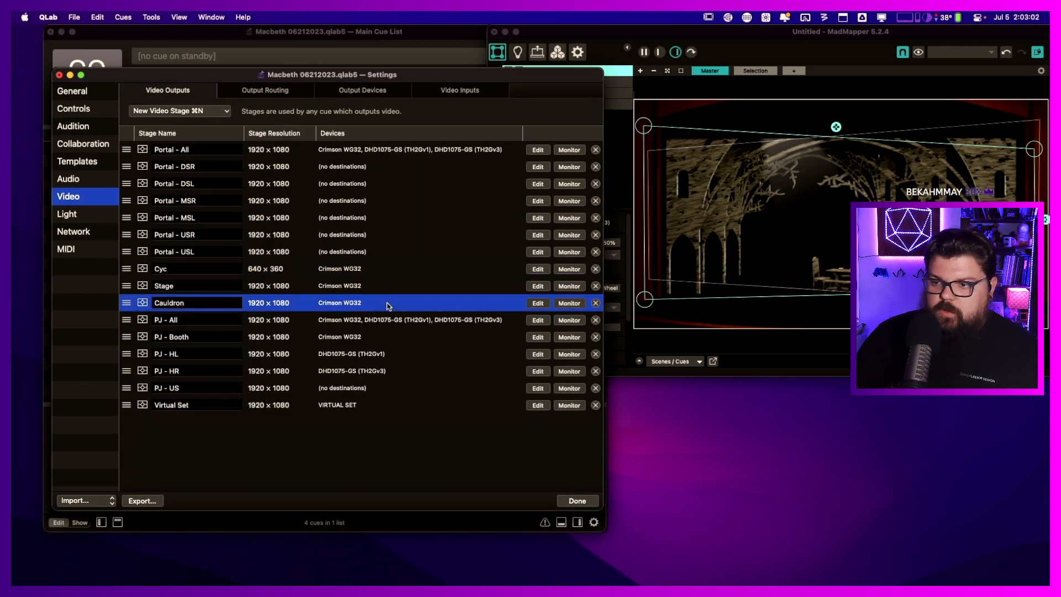
left_click(538, 303)
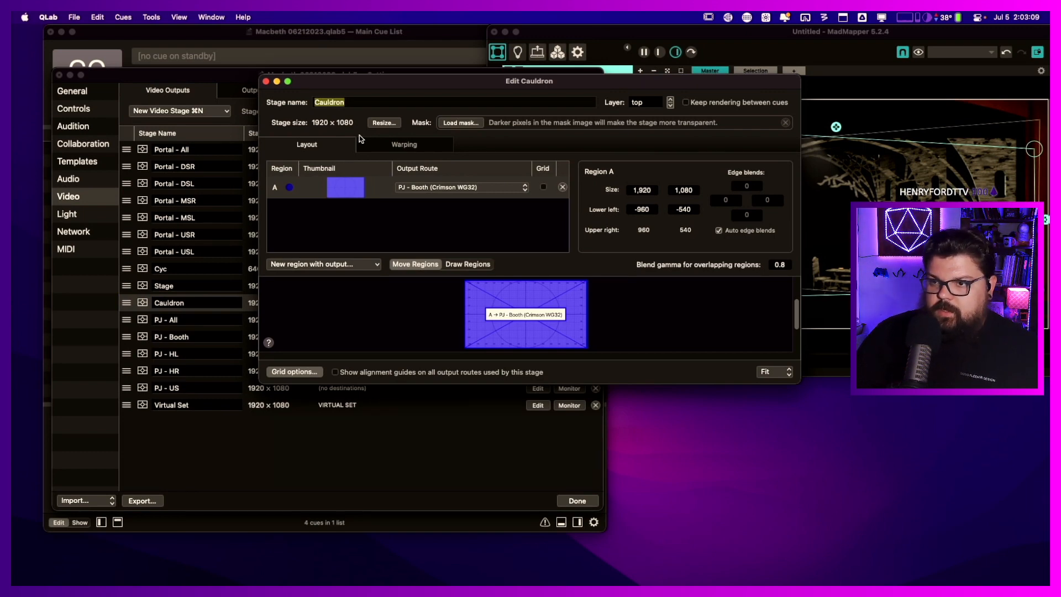
left_click(388, 122)
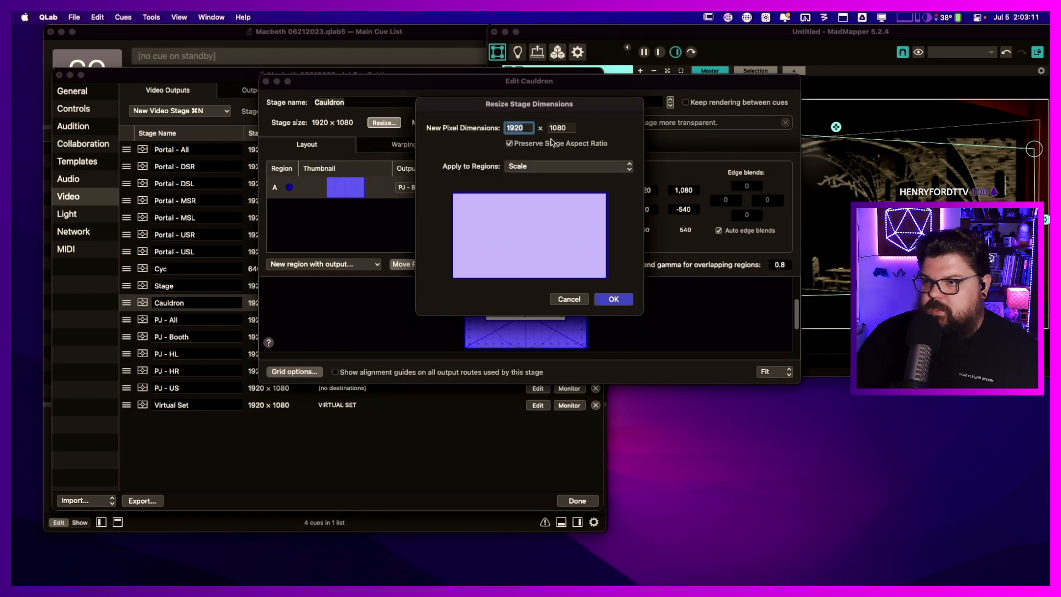
type("640")
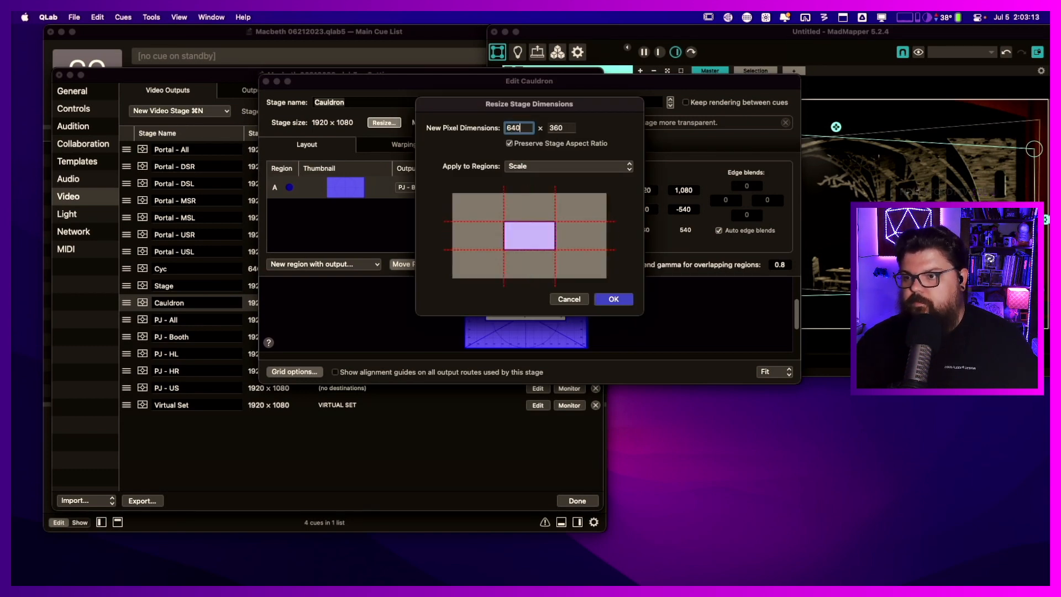
left_click(625, 298)
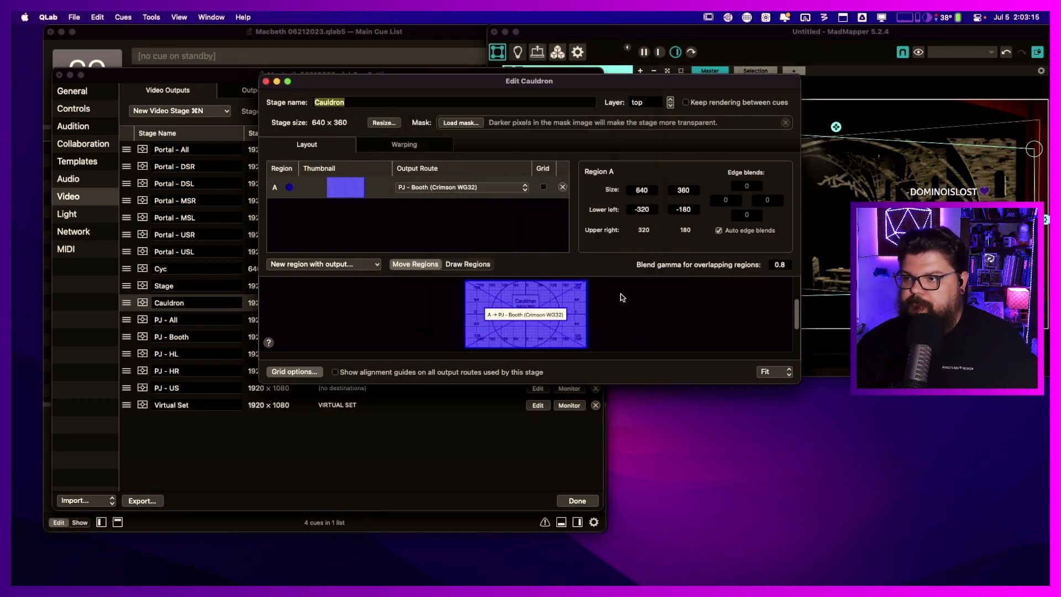
- With its grid shown, move Cauldron's region A warp to a centre of about -73, -270, turn the grid off and close the editor
left_click(543, 188)
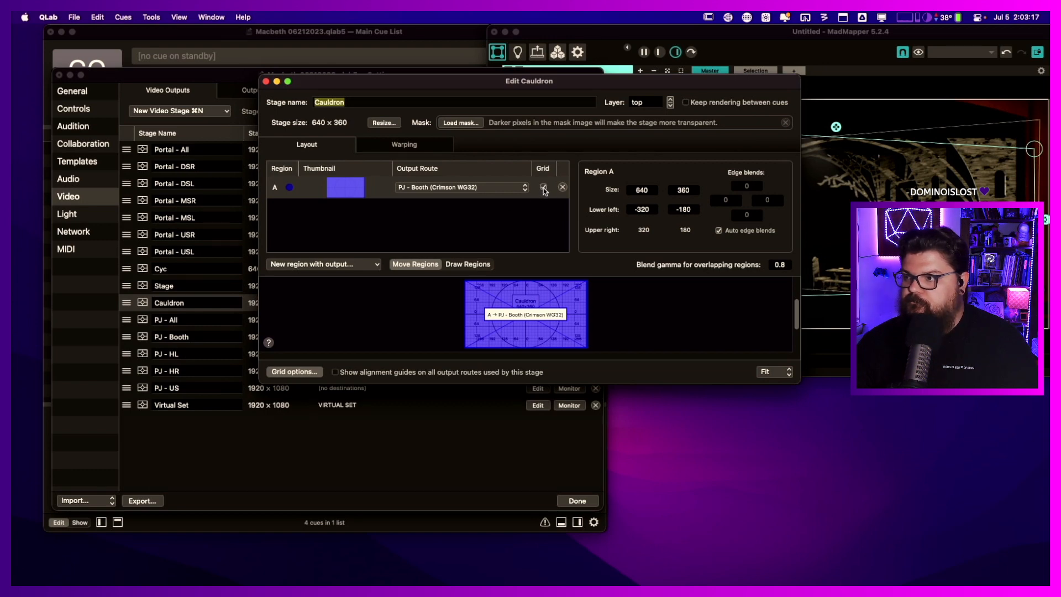
left_click(426, 148)
left_click_drag(542, 85, 380, 146)
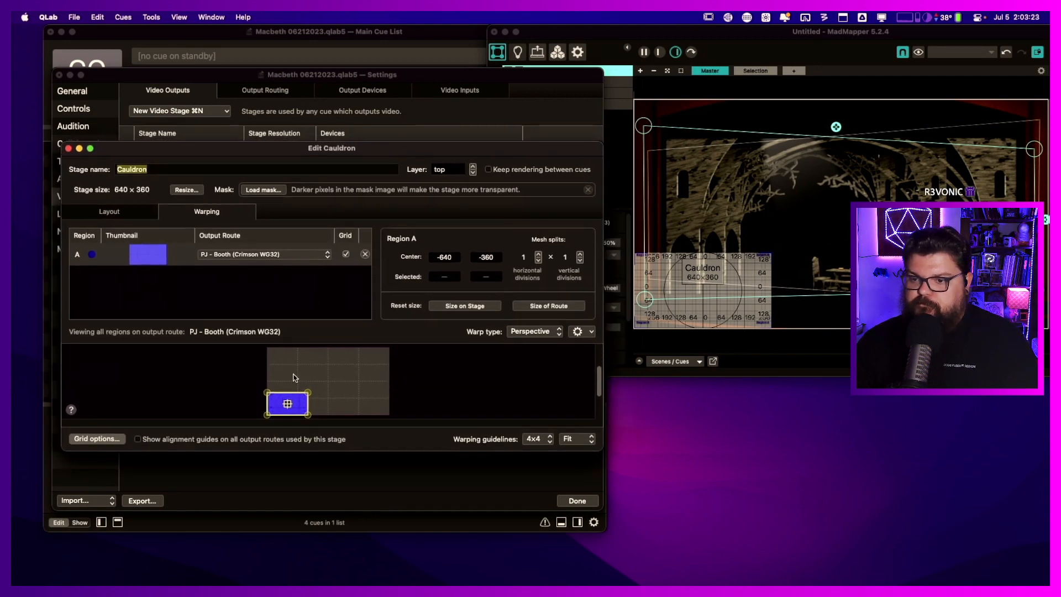
left_click(300, 406)
left_click_drag(300, 405, 337, 398)
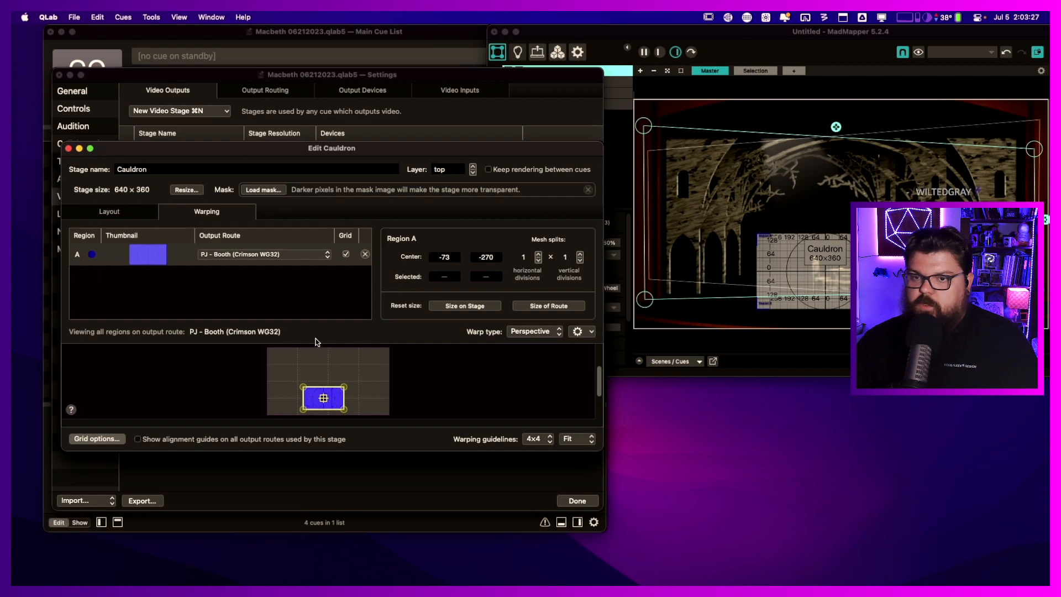
left_click(345, 257)
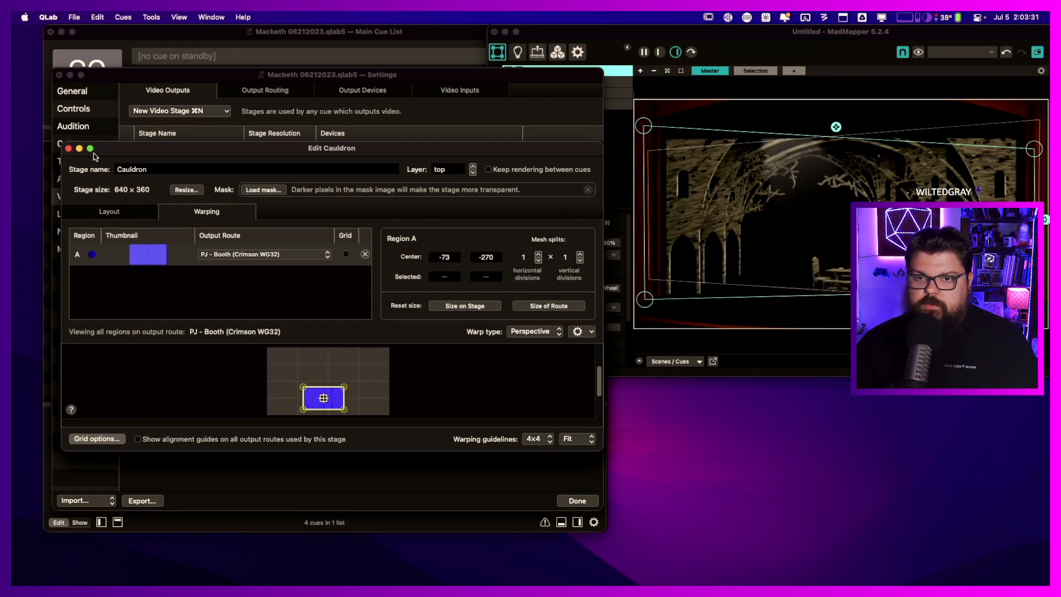
left_click(68, 148)
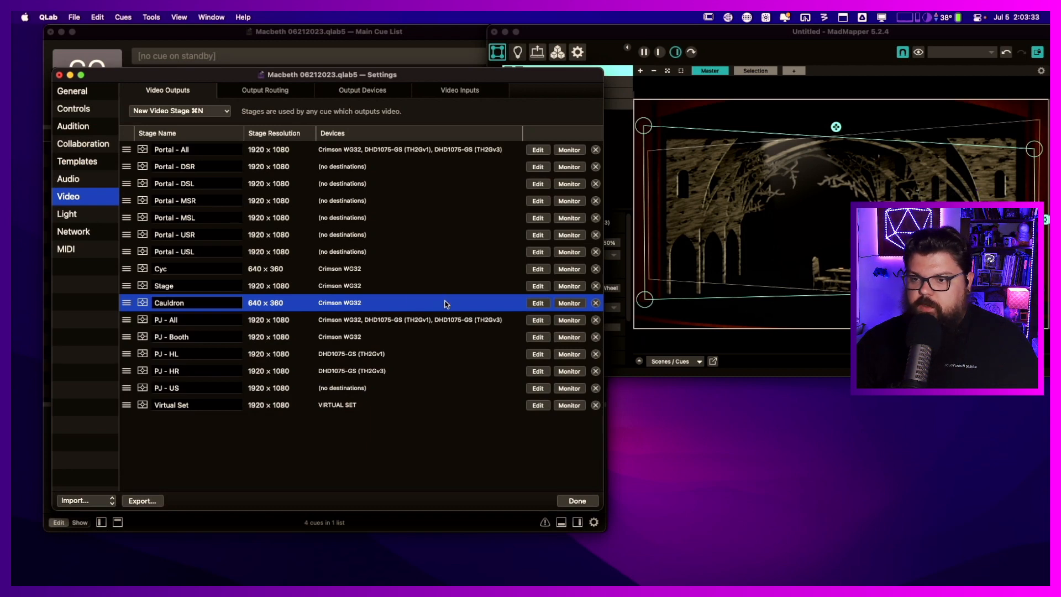
- Open the stage named Stage for editing and resize it to 1280 × 720, scaling its region
left_click(538, 286)
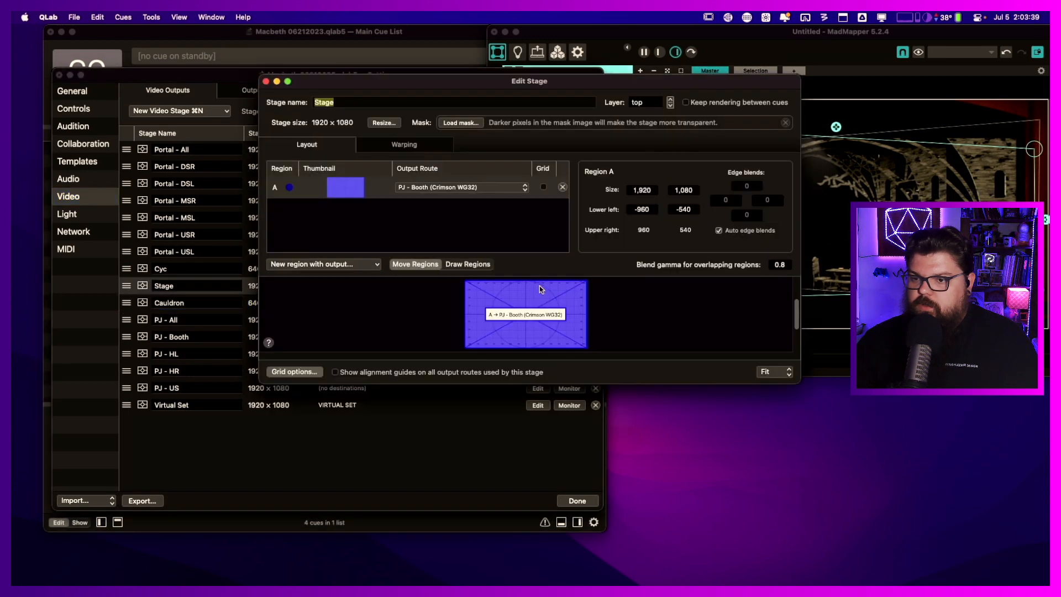
left_click(382, 123)
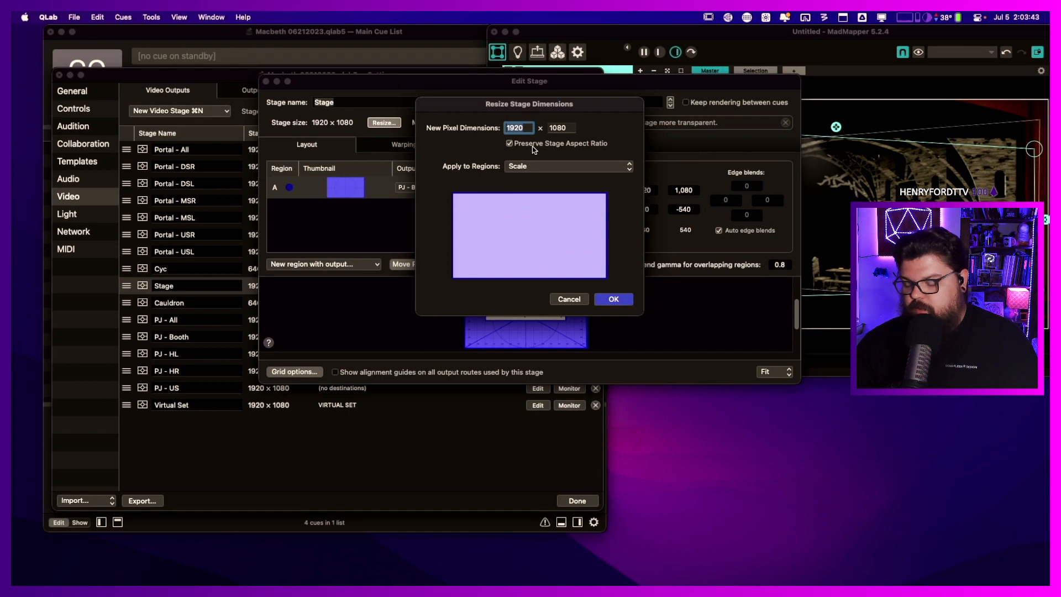
type("1280")
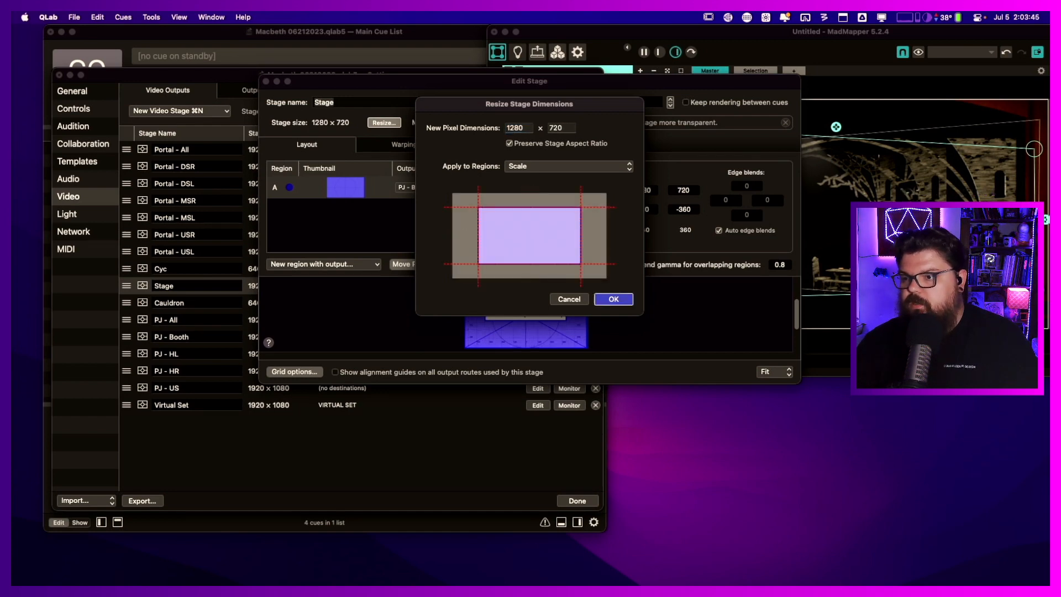
key("Return")
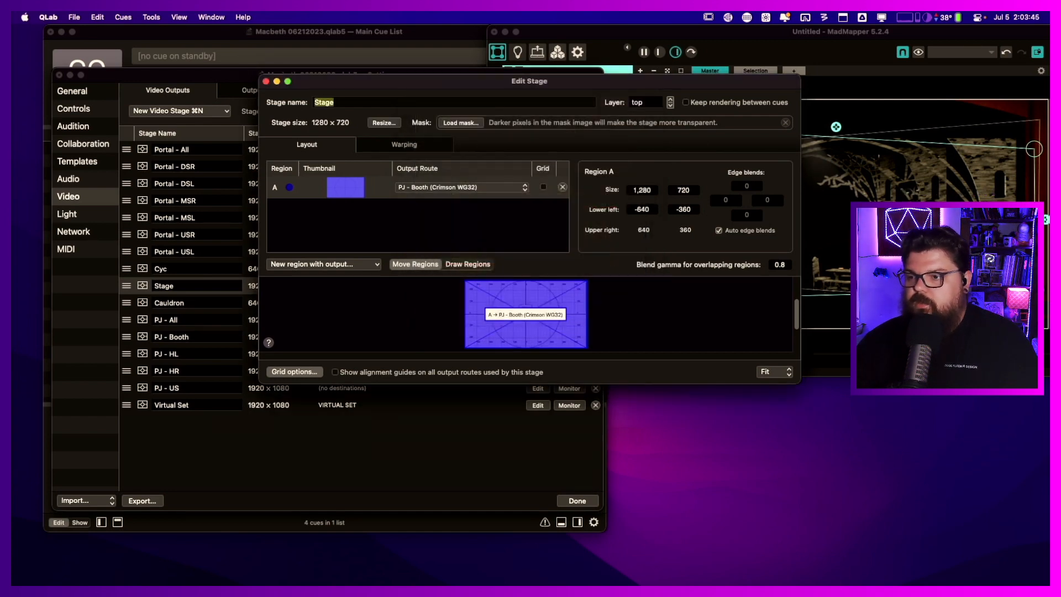
- Turn on region A's grid for the stage named Stage, centre its warp at 0, 0 and close the editor
left_click(543, 188)
left_click(431, 147)
left_click_drag(530, 327, 549, 318)
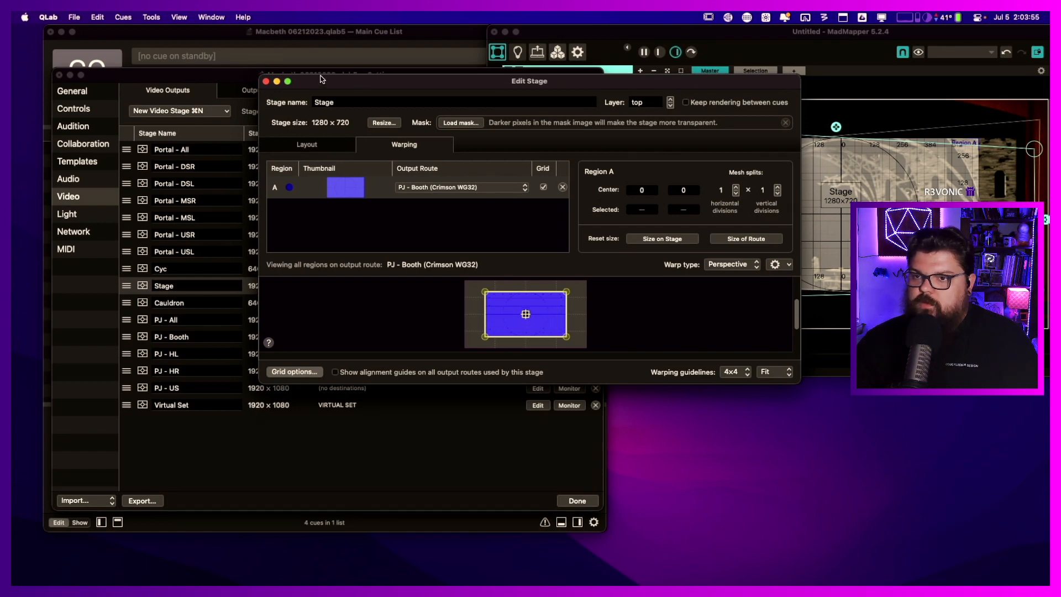
left_click(266, 81)
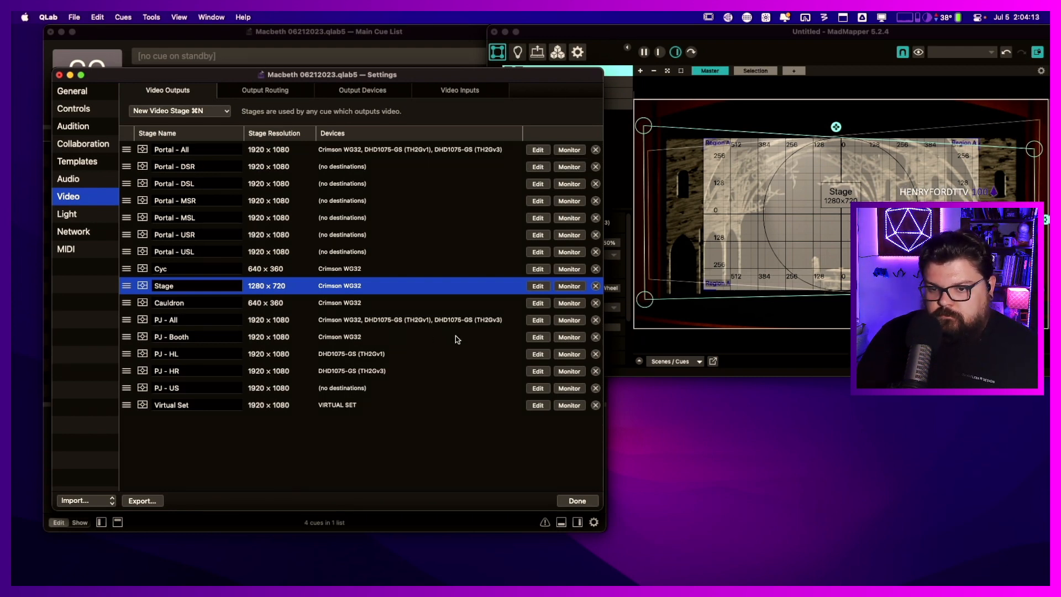
- Open the Portal - DSR stage, add a region routed to PJ - Booth (Crimson WG32) and turn on its grid
left_click(538, 167)
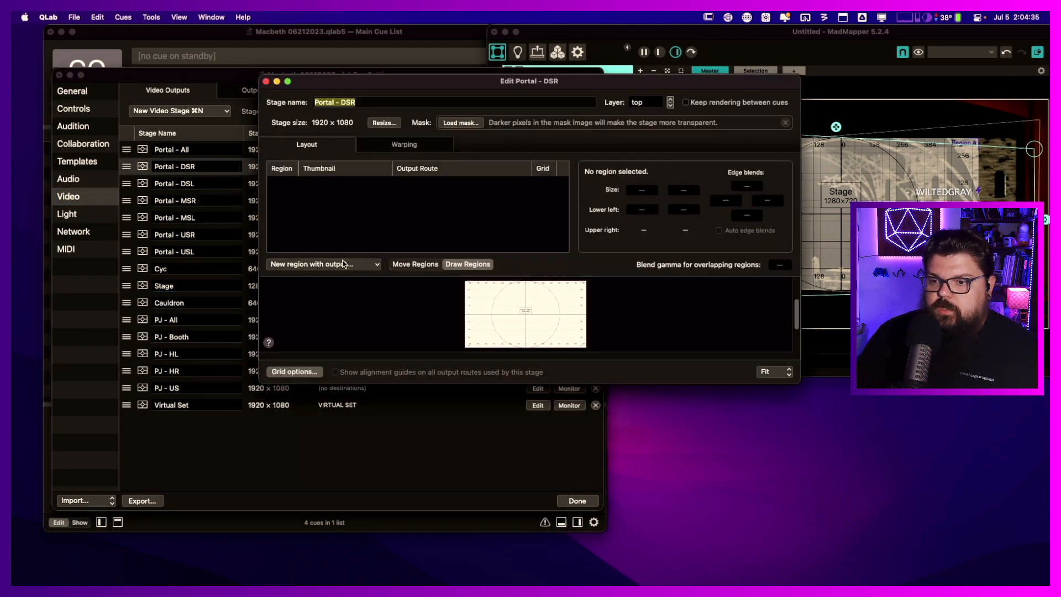
left_click(344, 264)
left_click(334, 283)
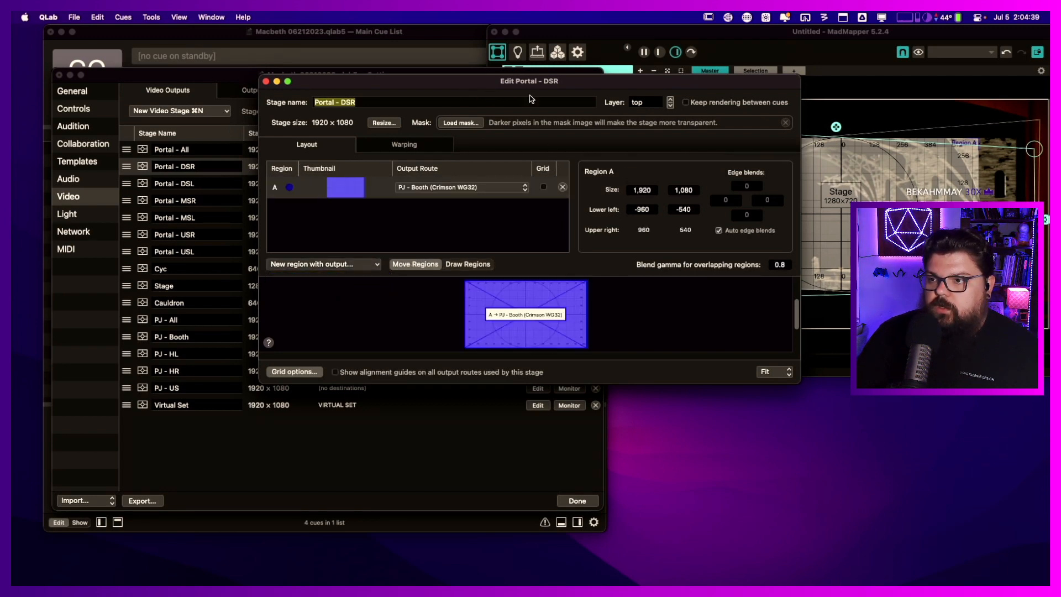
left_click_drag(542, 84, 376, 152)
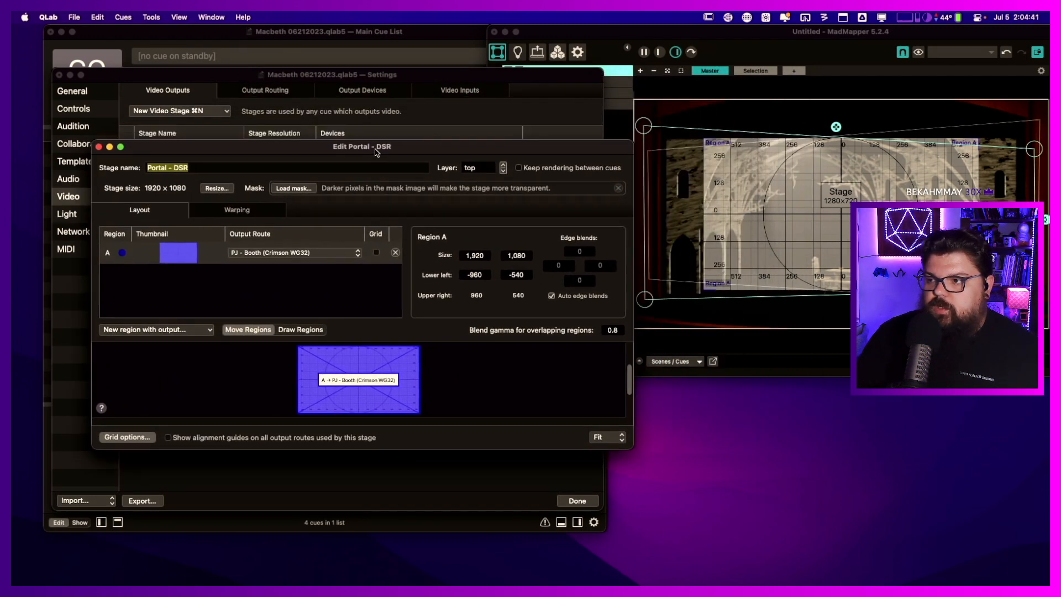
left_click(376, 253)
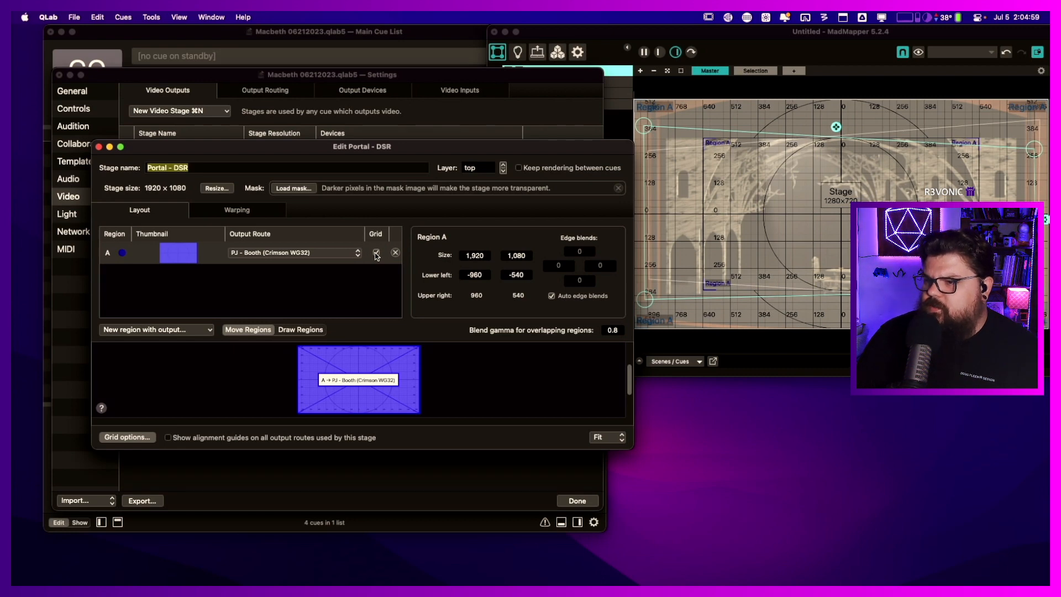
- Resize the Portal - DSR stage to 165 × 720 with Scale, without preserving the stage or region aspect ratios
left_click(223, 189)
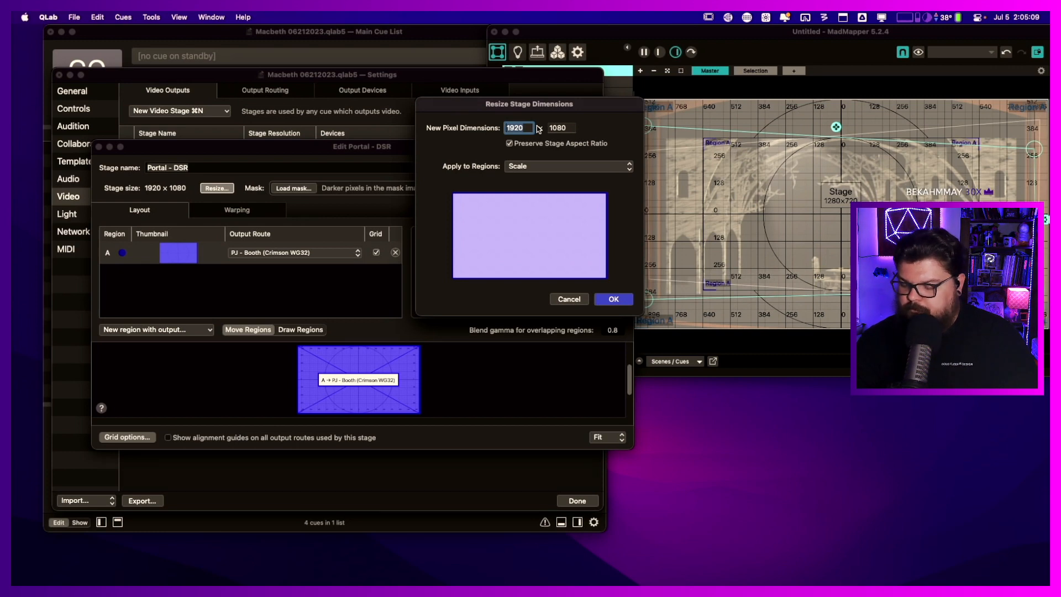
type("165")
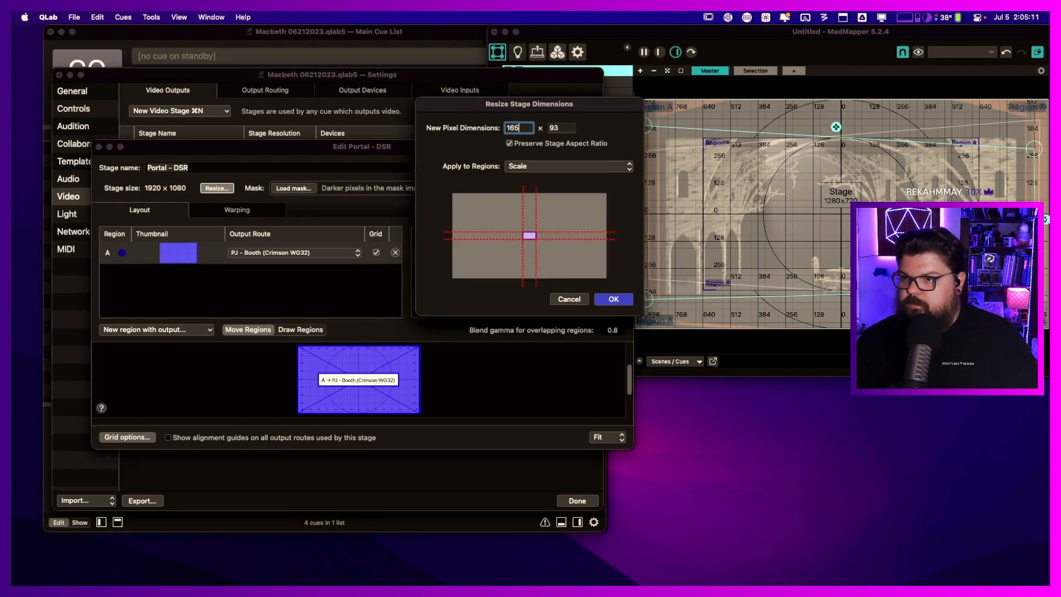
left_click(510, 143)
key("Tab")
type("720")
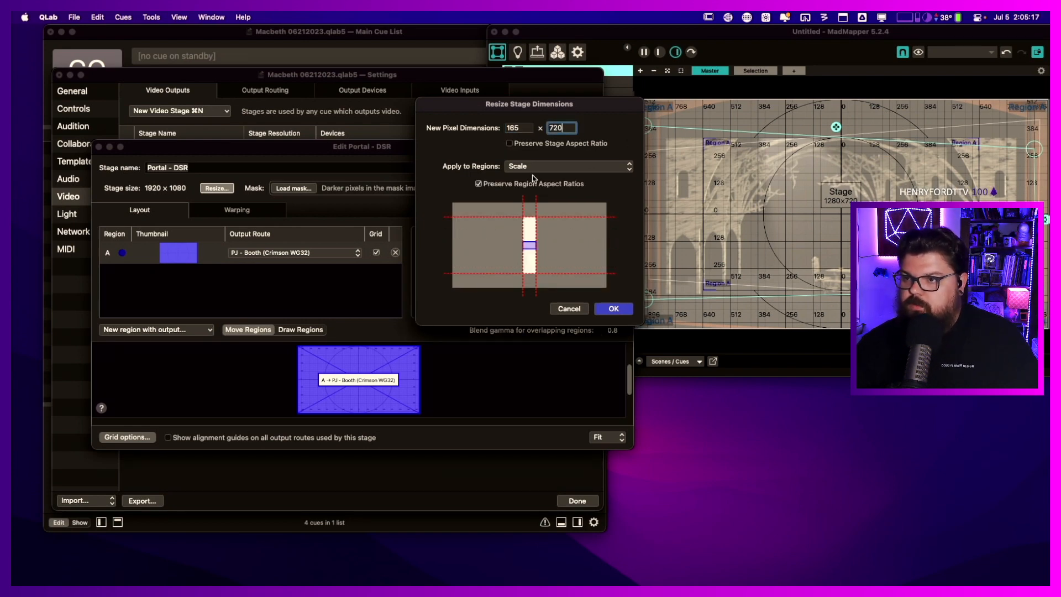
left_click(542, 169)
left_click(496, 182)
left_click(479, 184)
left_click(612, 305)
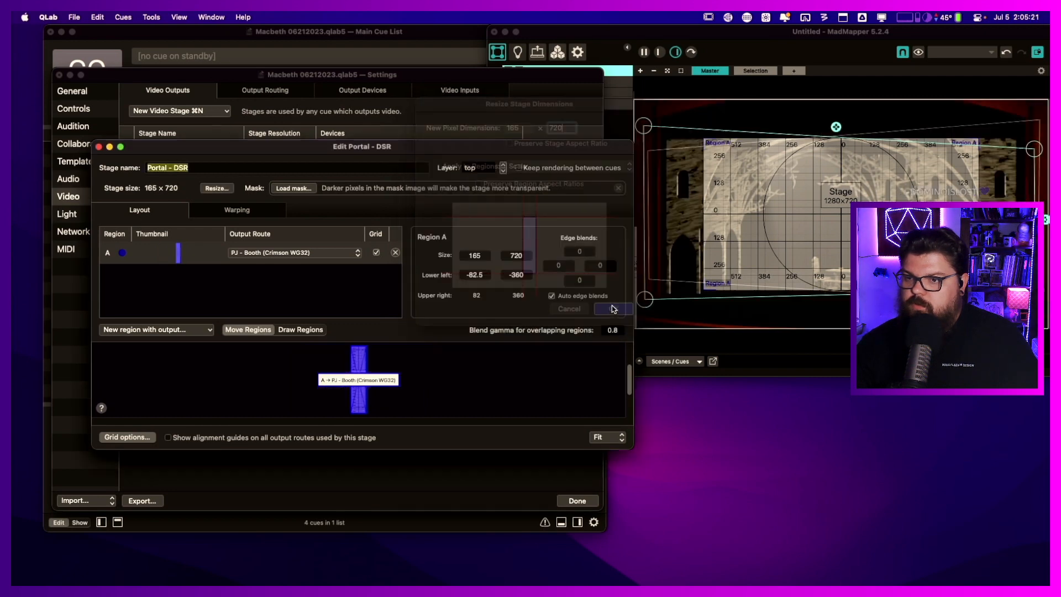
- Reset Portal - DSR region A's warp to Size on Stage and move it to a centre of about -729, 0
left_click(378, 256)
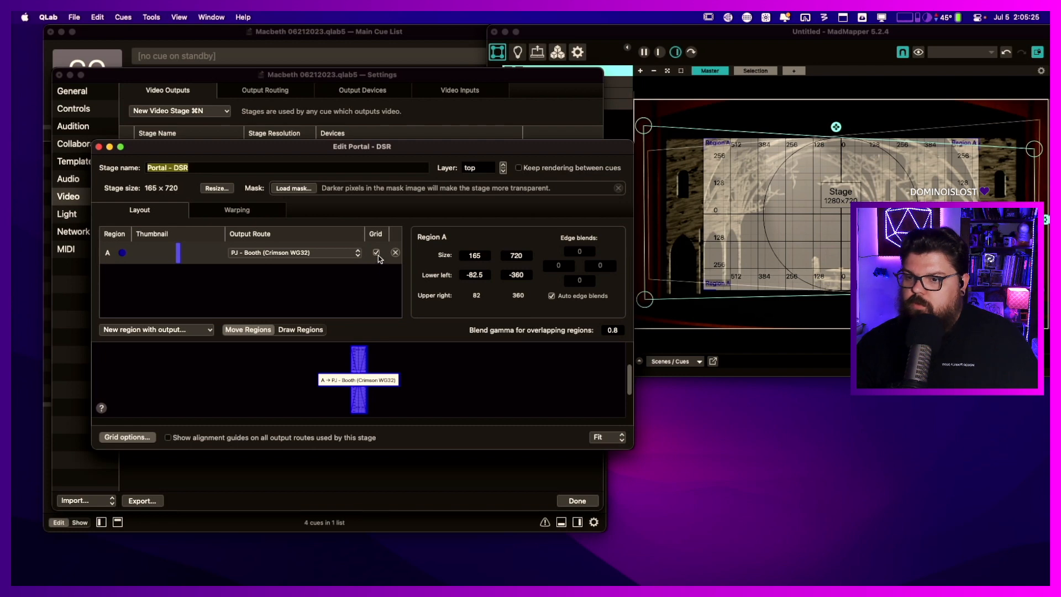
left_click(230, 214)
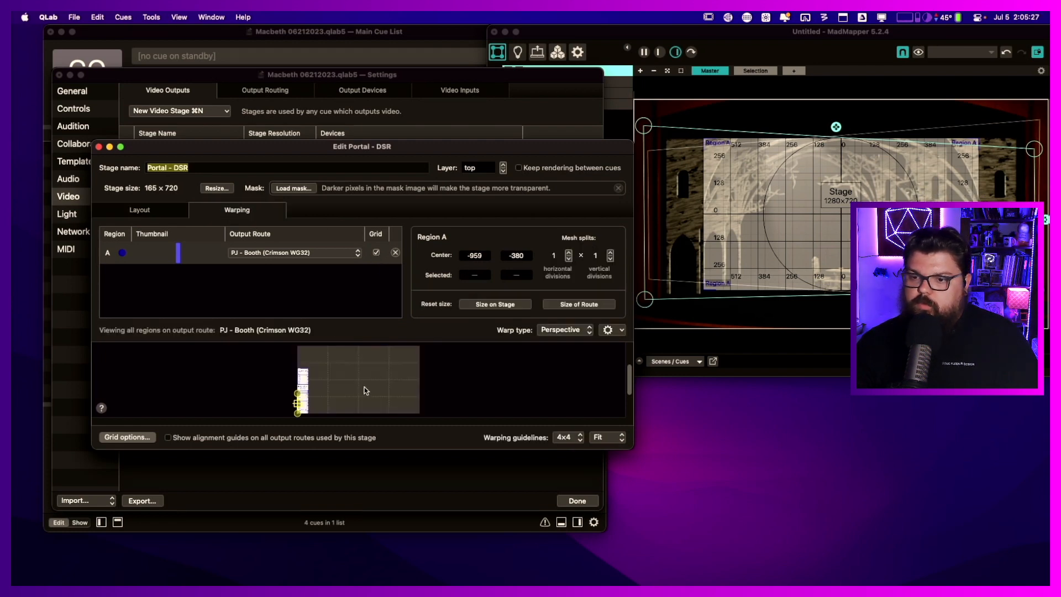
left_click(494, 306)
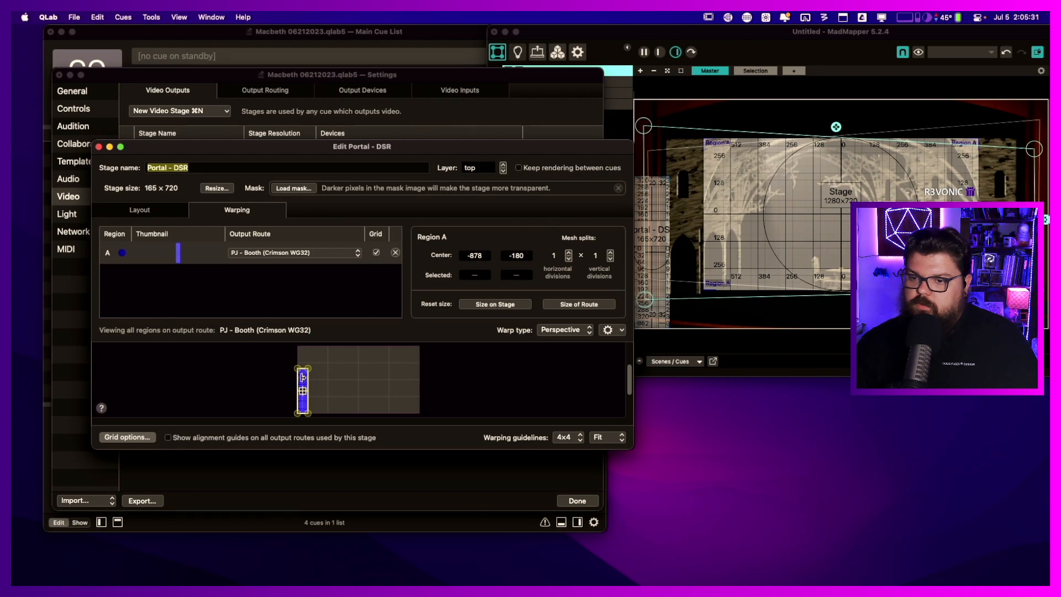
left_click_drag(341, 456, 332, 535)
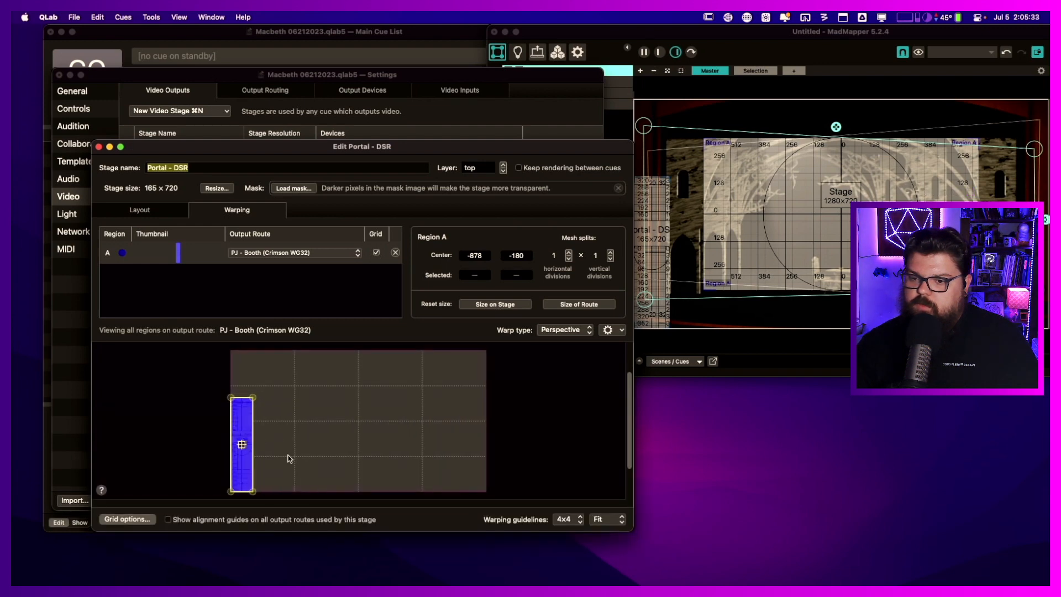
left_click_drag(243, 417, 263, 393)
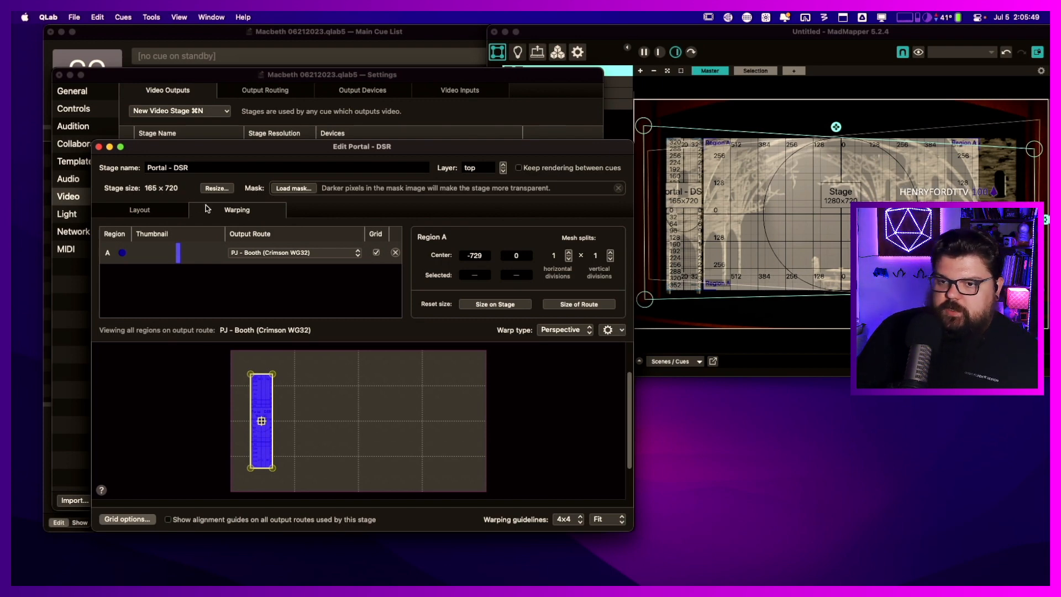
- Resize the Portal - DSR stage to 165 × 400, scaling its region without preserving the aspect ratios
left_click(216, 188)
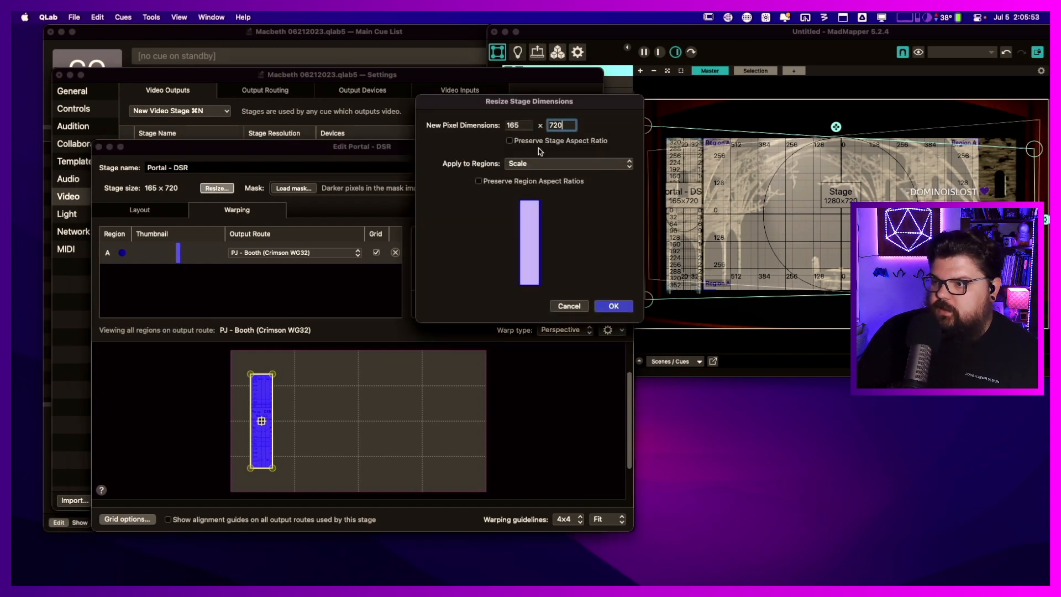
double_click(567, 127)
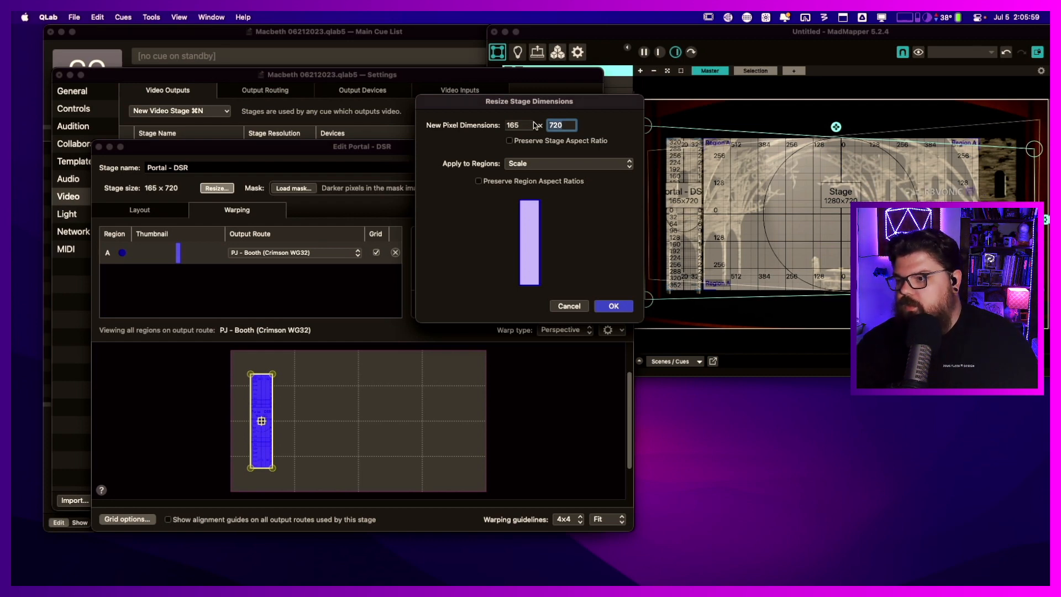
type("400")
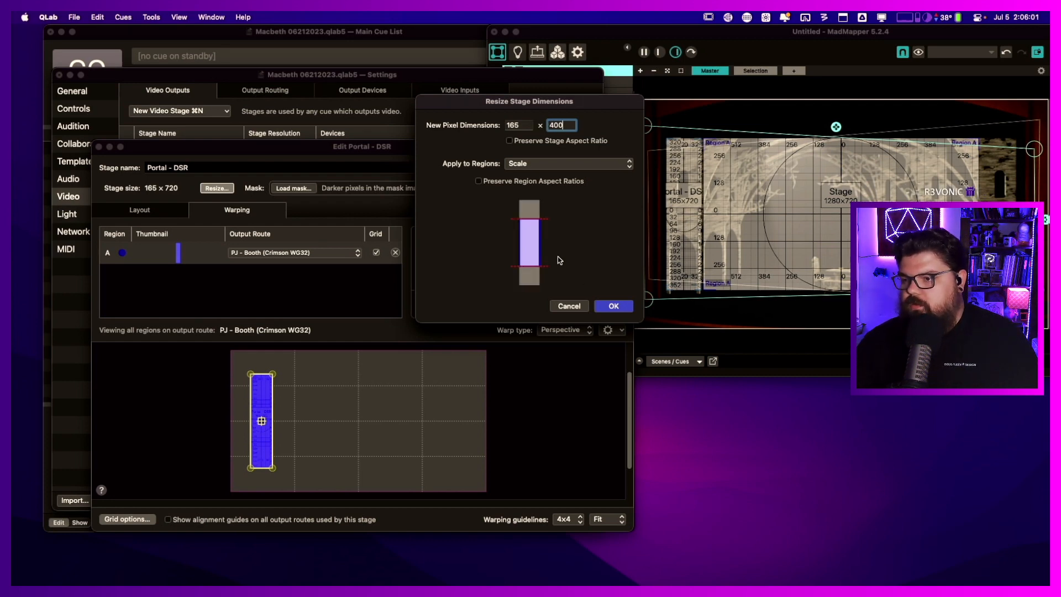
left_click(615, 305)
- Refresh region A's grid by turning it off and on, and move its warp to a centre of about -727, 155
left_click(376, 252)
left_click(376, 254)
mouse_move(267, 436)
left_mouse_down()
mouse_move(246, 481)
mouse_move(266, 455)
mouse_move(266, 416)
left_mouse_up()
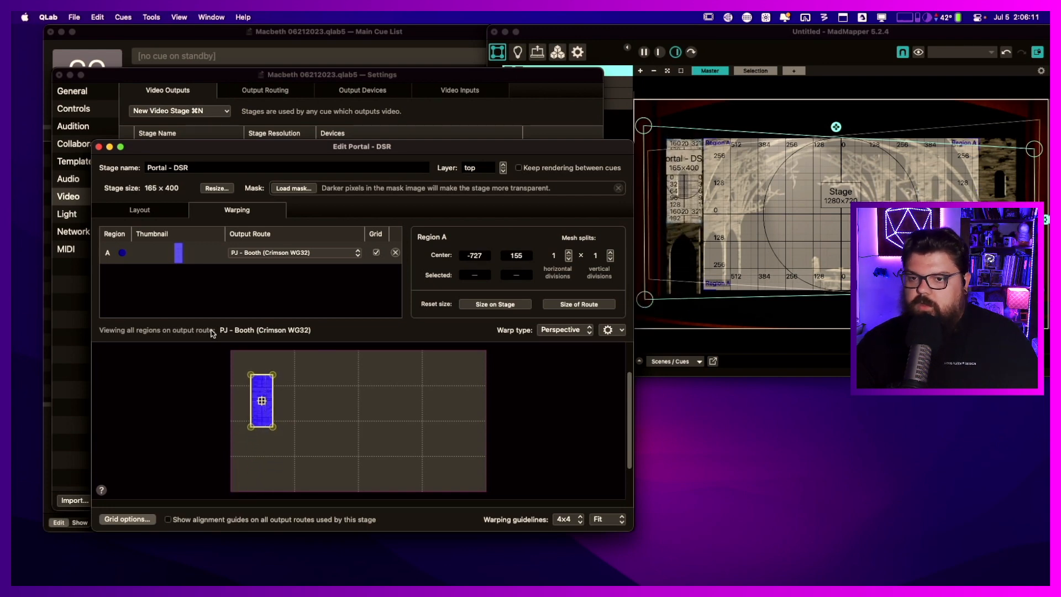
- Resize the Portal - DSR stage to 165 × 480 with Scale applied to its region
left_click(216, 188)
left_click(560, 125)
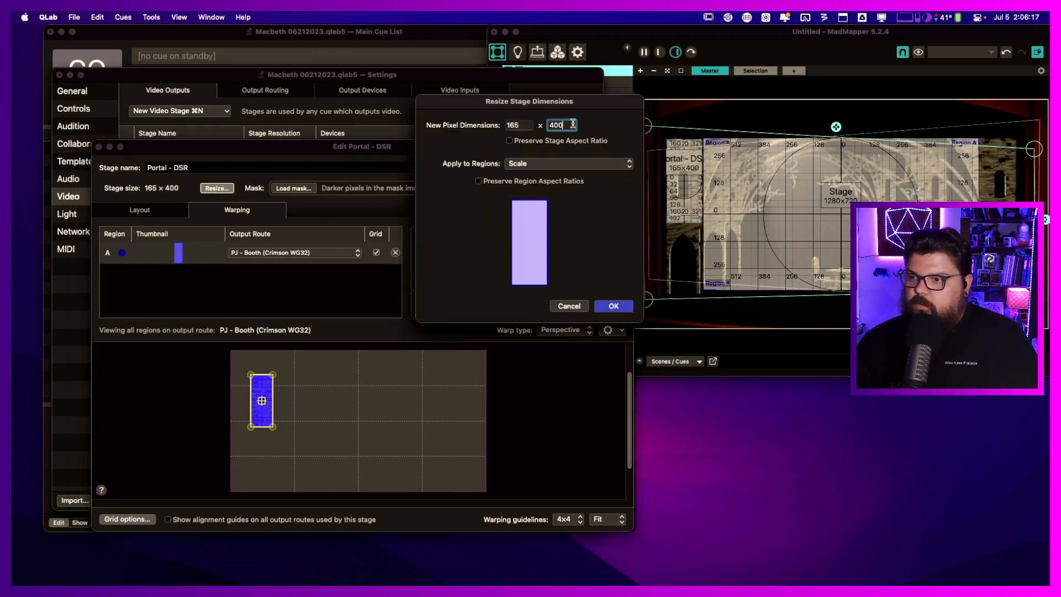
left_click_drag(558, 124, 548, 126)
type("480")
left_click(613, 305)
- Reset region A's warp to Size on Stage and move it to a centre of about -731, 192
left_click(508, 306)
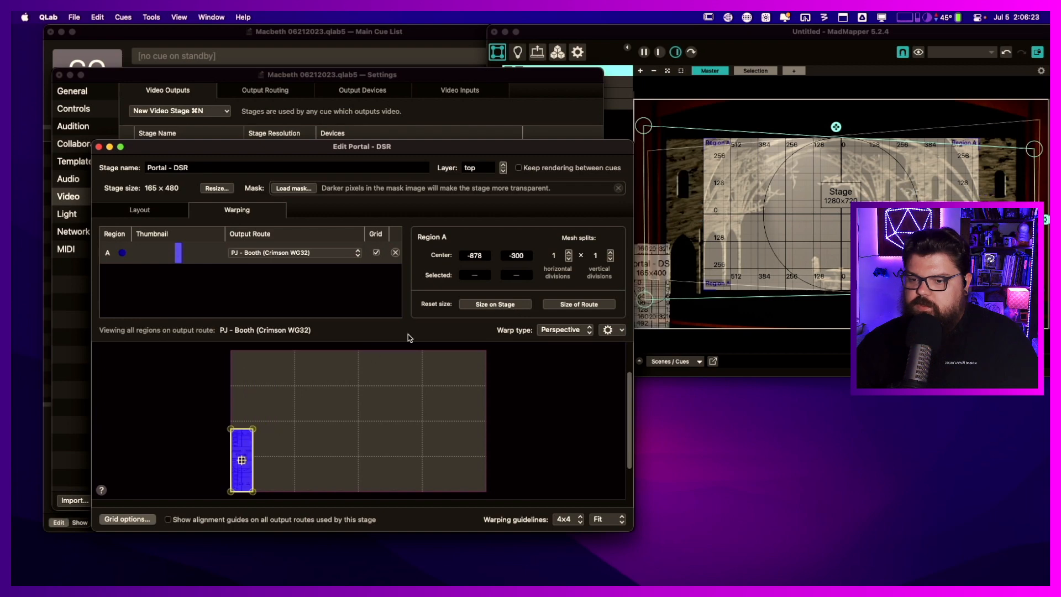
left_click_drag(240, 442, 260, 377)
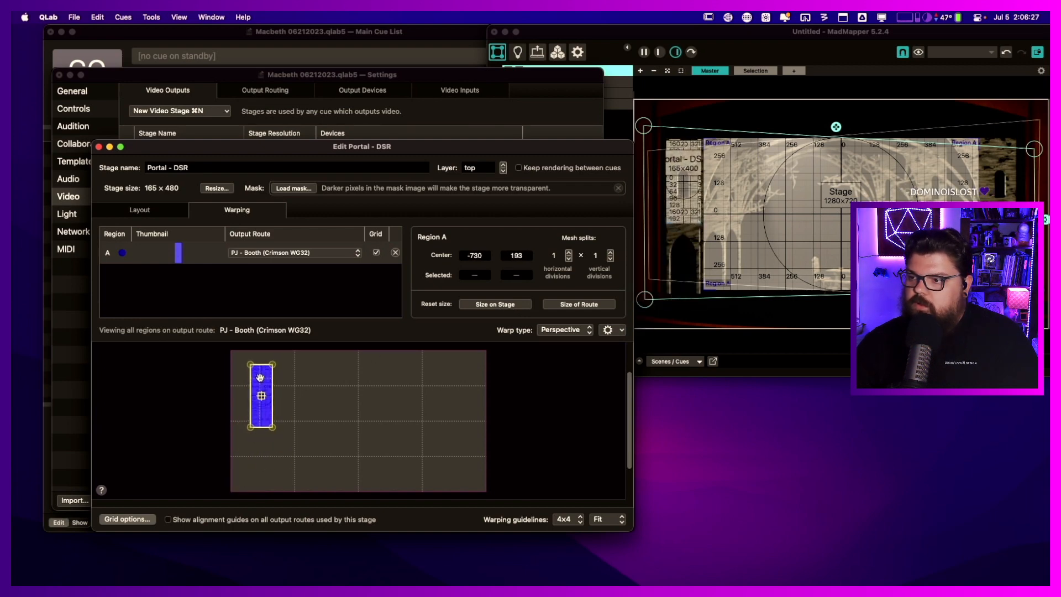
left_click(569, 306)
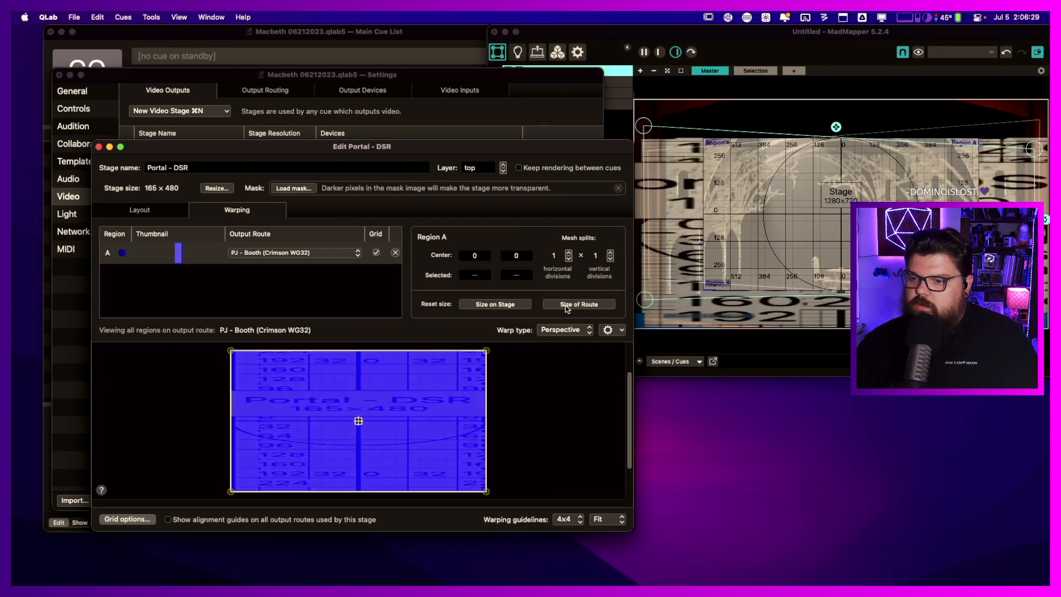
left_click(496, 305)
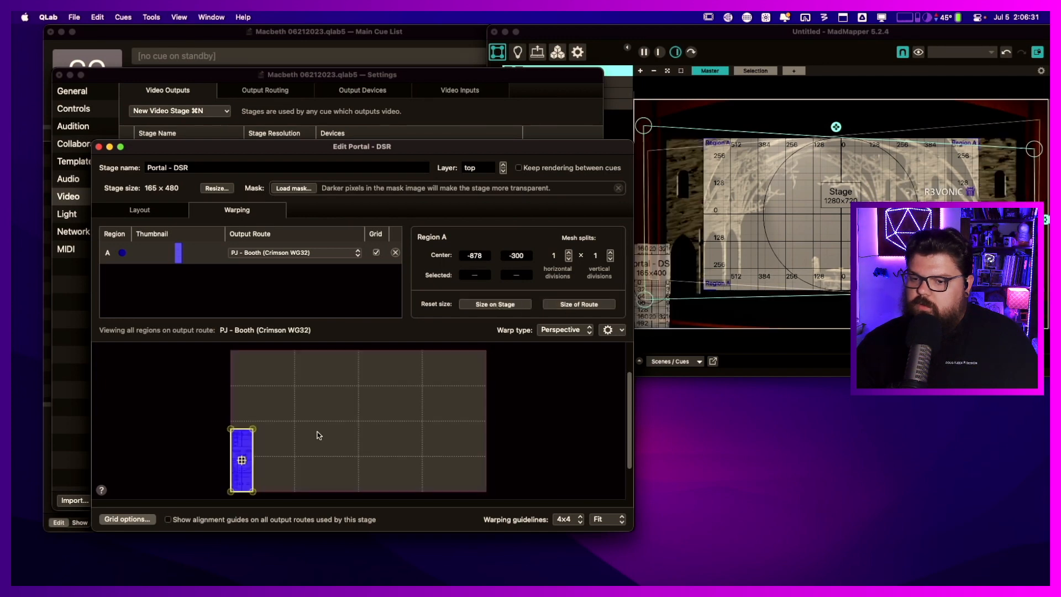
left_click_drag(242, 437, 258, 376)
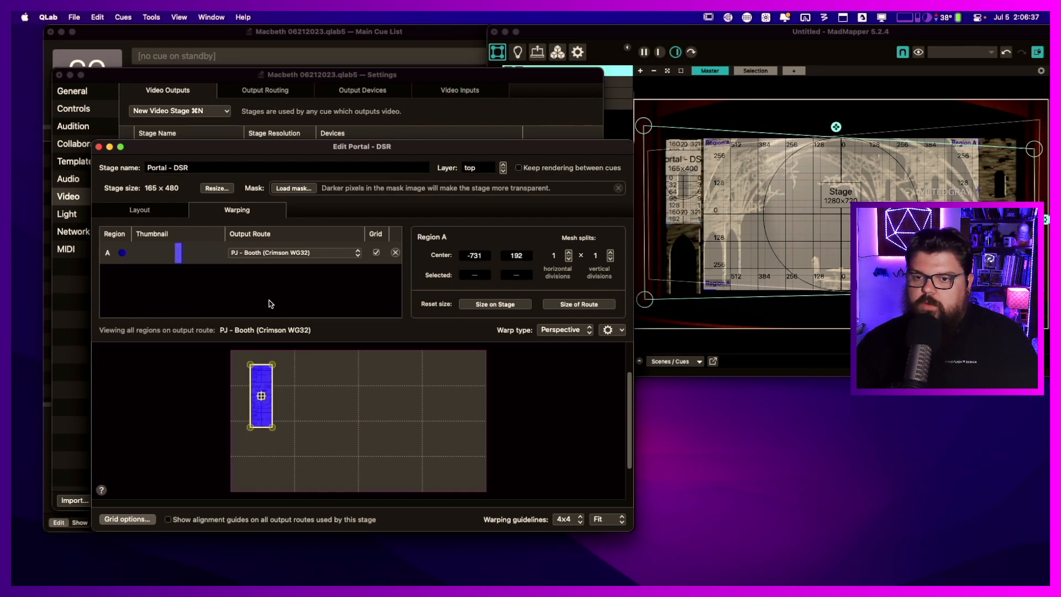
- Resize the Portal - DSR stage to 165 × 540 with Scale applied to its region
left_click(216, 189)
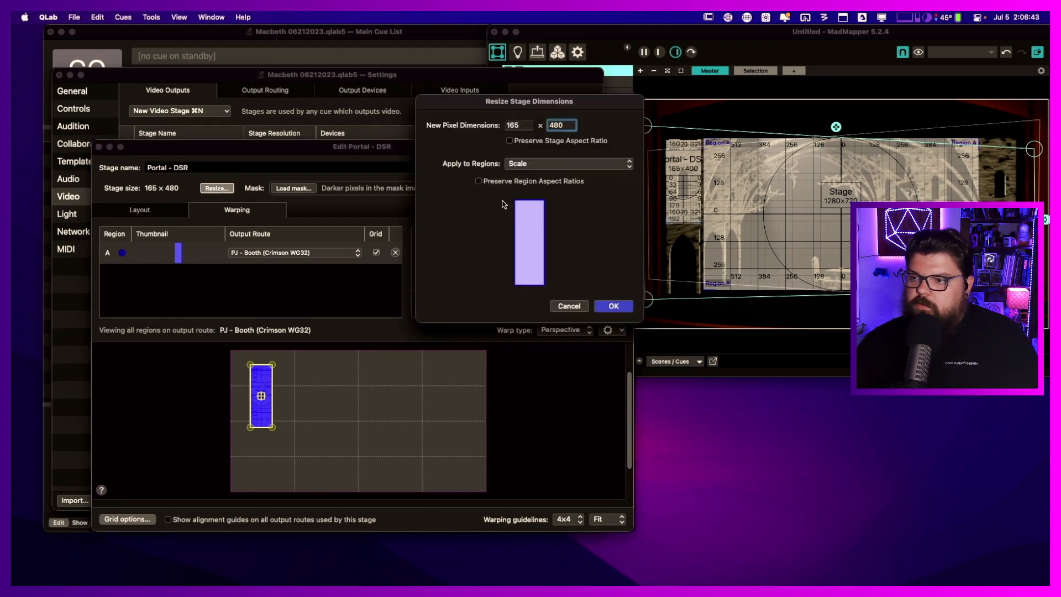
left_click(565, 124)
left_click_drag(566, 125, 549, 125)
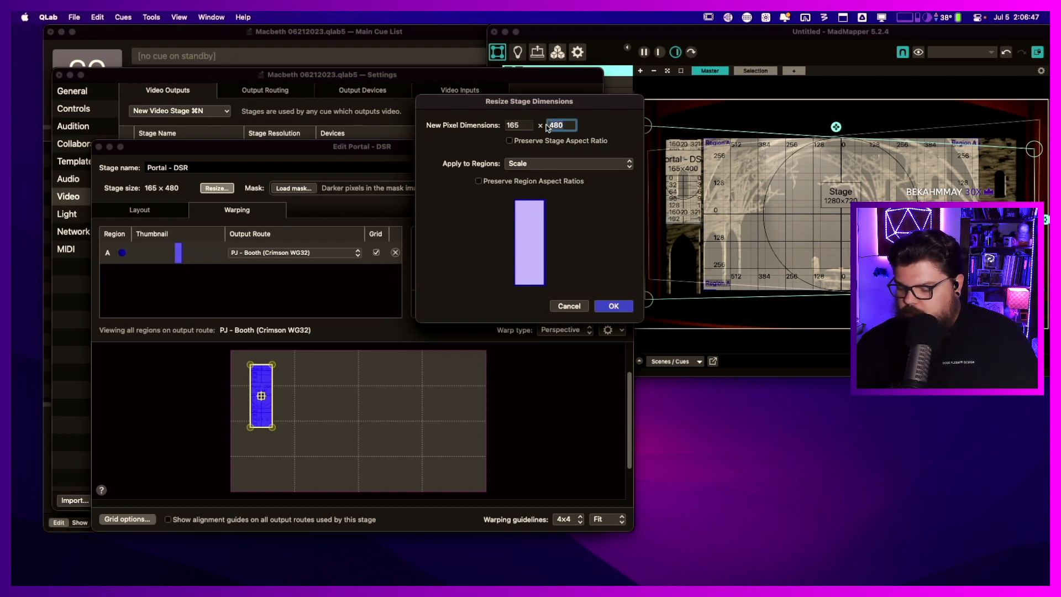
type("540")
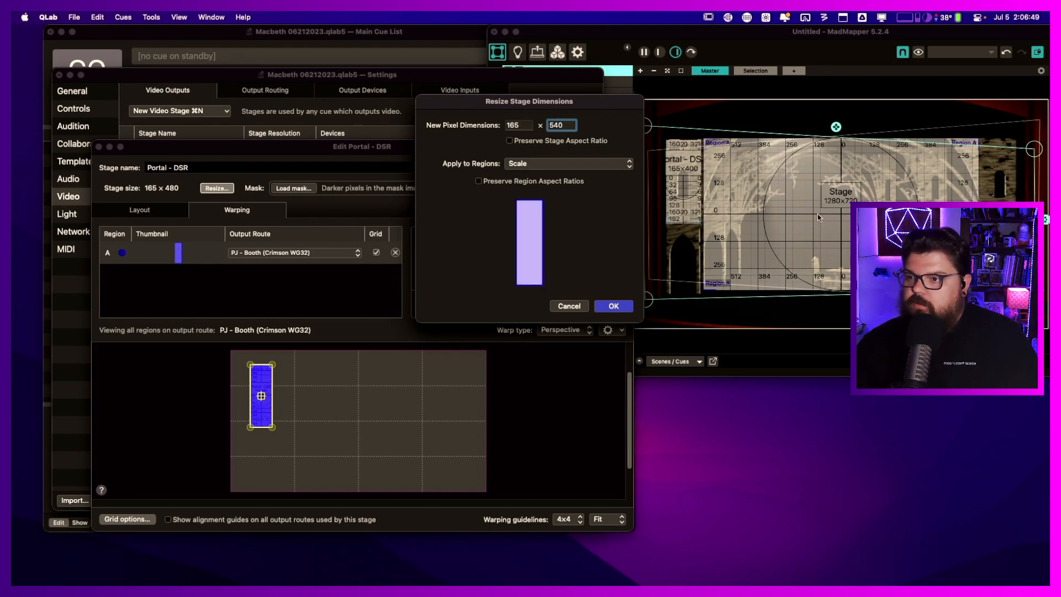
left_click(618, 306)
- Reset region A's warp to Size on Stage, refreshing its grid, and move the warp to a centre of about -731, 65
left_click(495, 304)
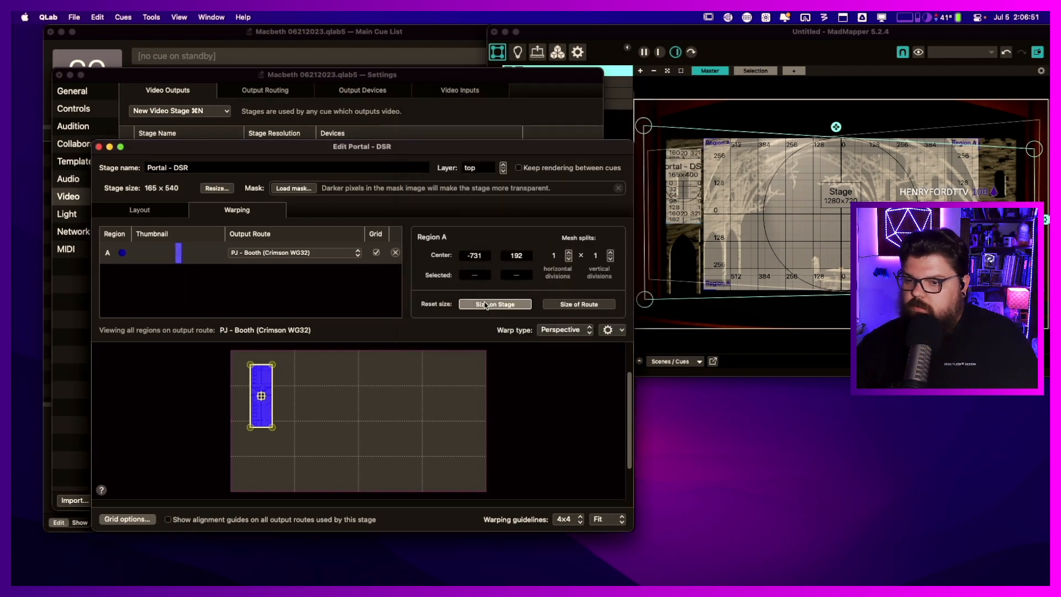
left_click_drag(240, 440, 261, 374)
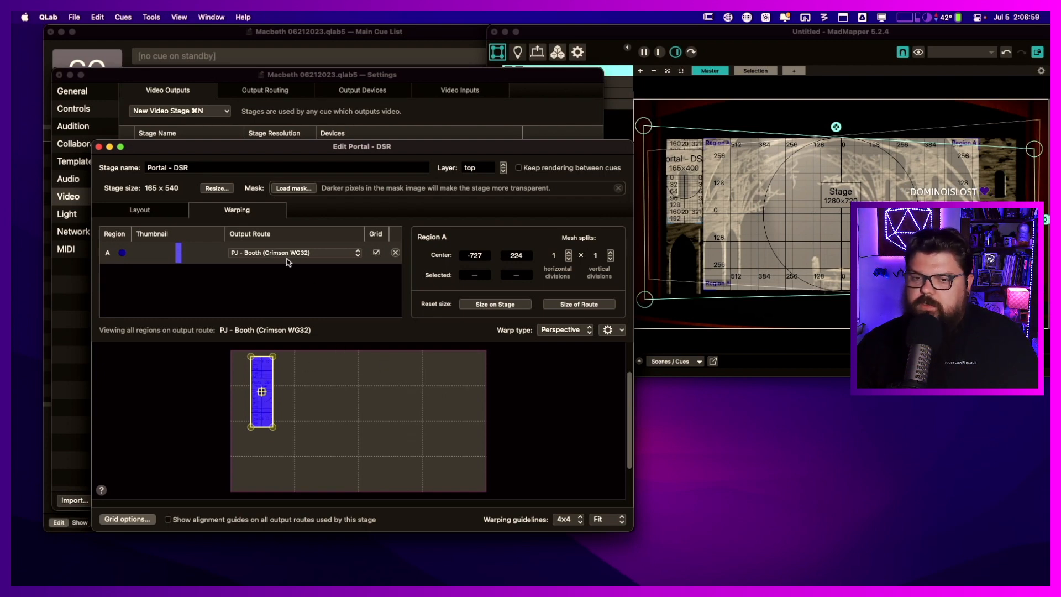
left_click(144, 211)
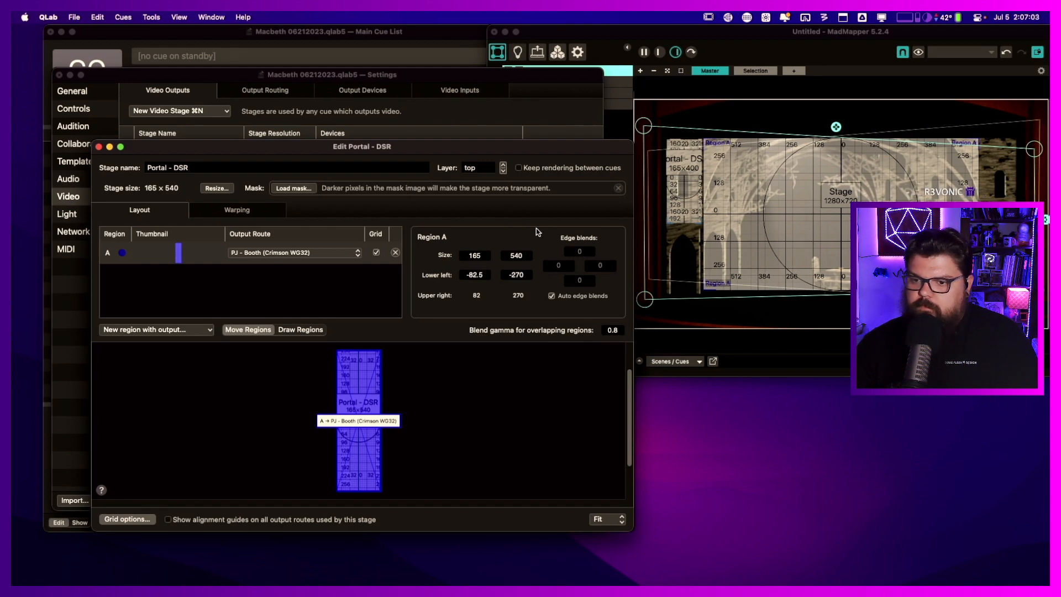
left_click(377, 253)
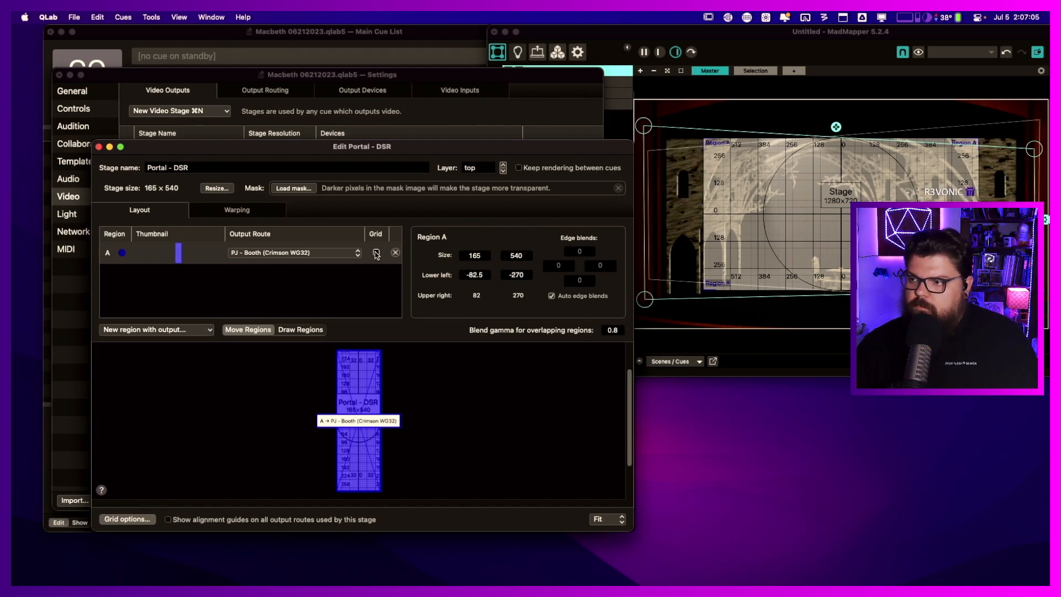
left_click(376, 254)
left_click(237, 210)
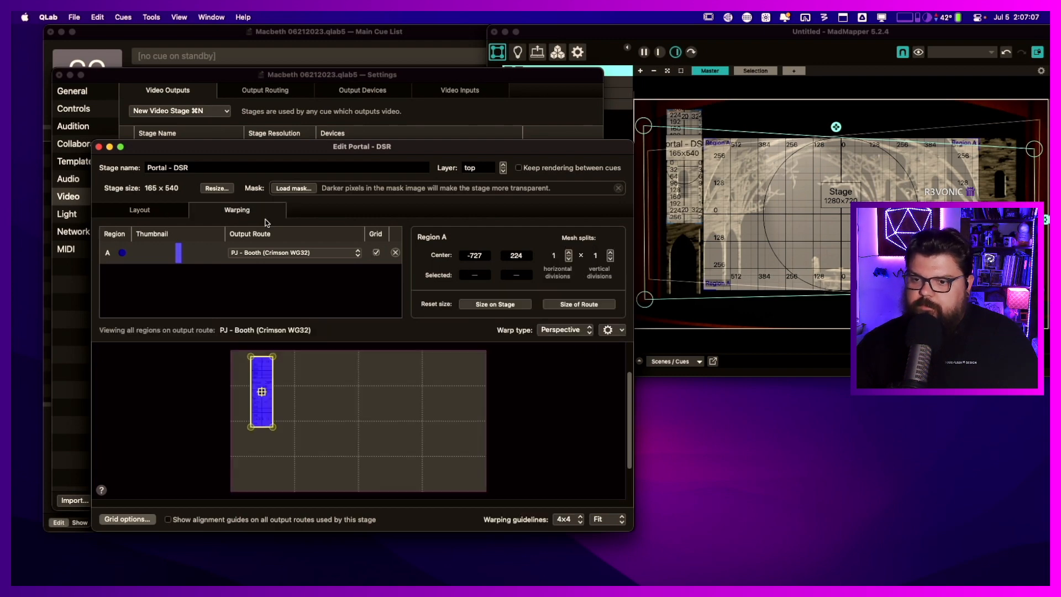
left_click_drag(262, 363, 262, 389)
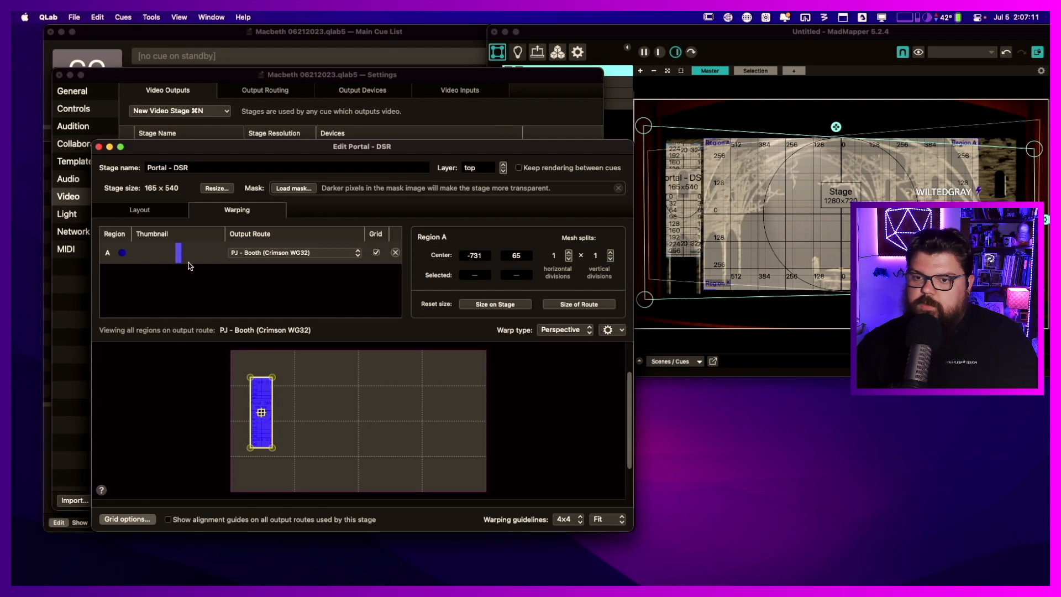
- Resize the Portal - DSR stage to 165 × 480, keeping Scale as the region handling
left_click(215, 189)
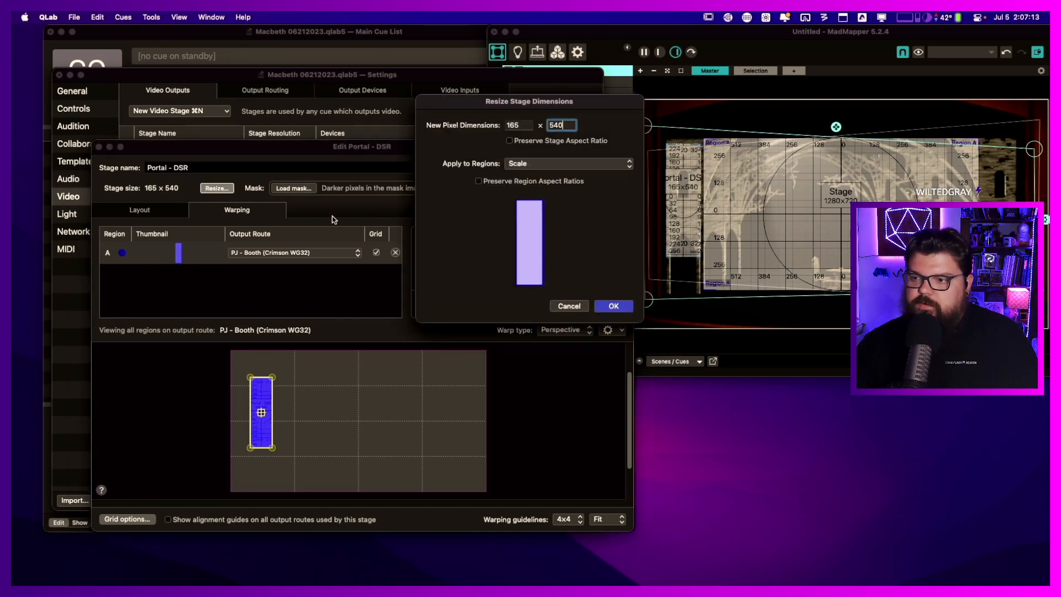
left_click_drag(569, 125, 538, 127)
type("480")
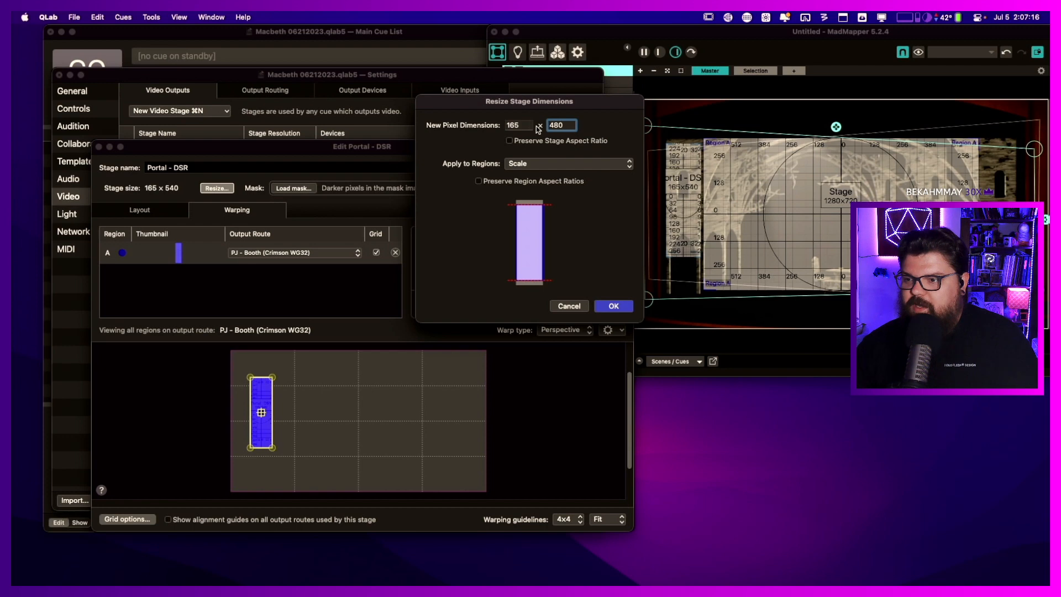
left_click(609, 307)
- Refresh region A's grid, then reset its warp to Size on Stage with a centre of about -730, 117
left_click(175, 211)
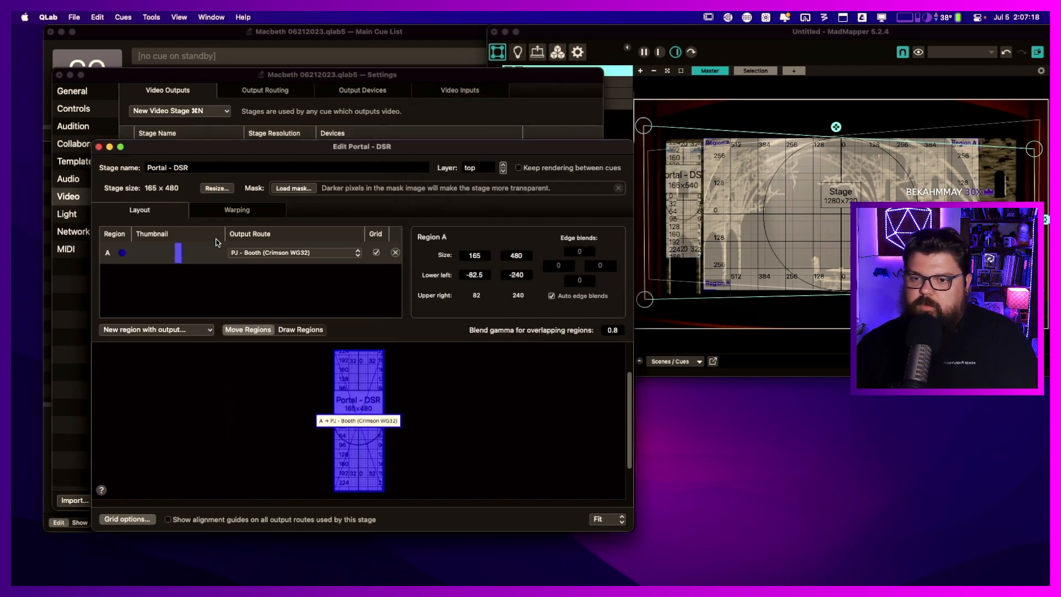
left_click(377, 253)
left_click(253, 211)
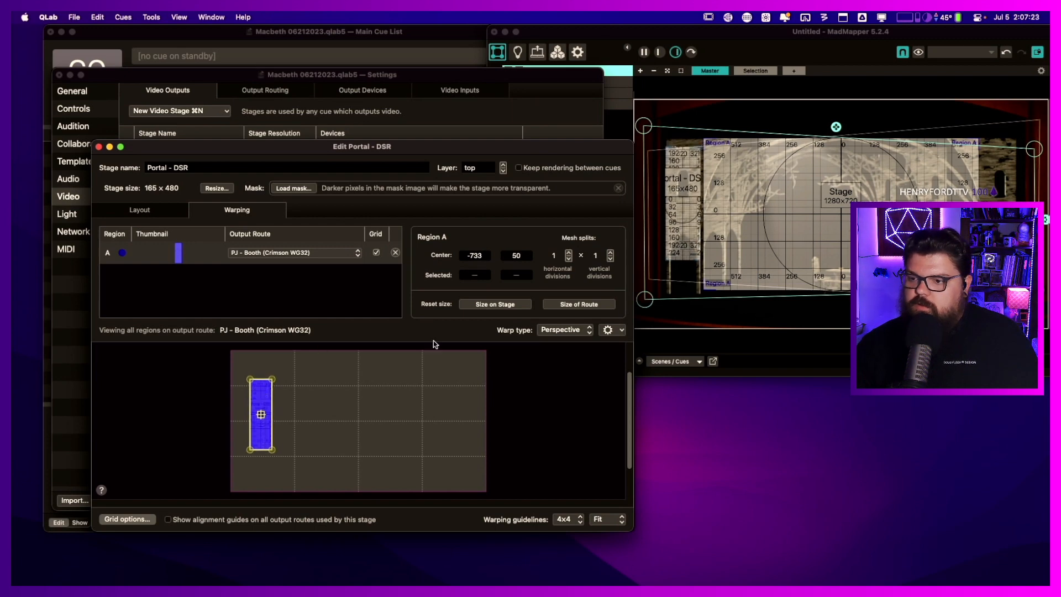
left_click(495, 304)
left_click_drag(238, 440, 258, 387)
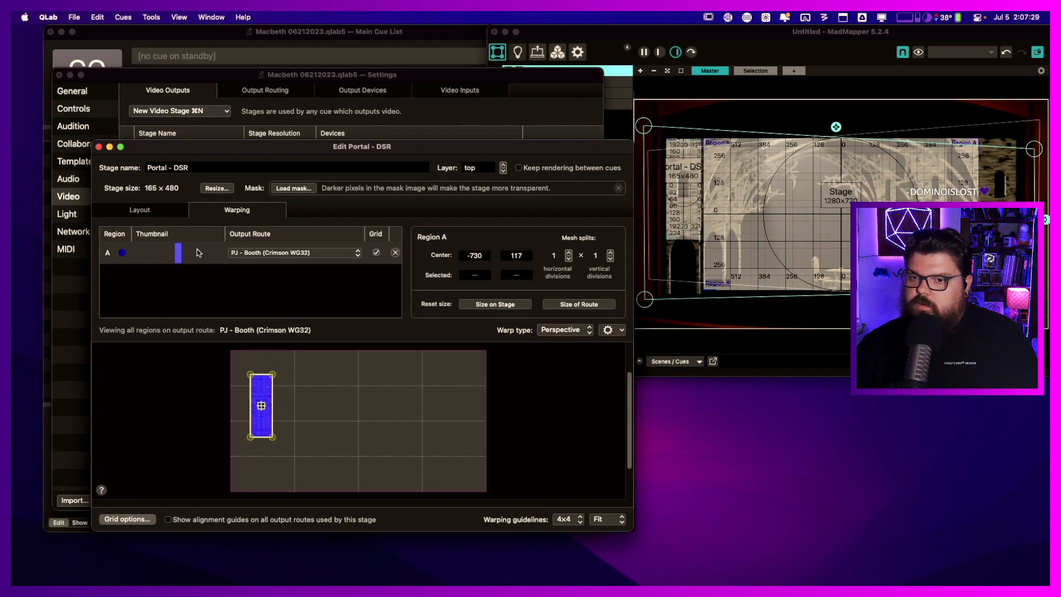
- Resize the Portal - DSR stage to 165 × 440 with Scale applied to its region
left_click(227, 190)
double_click(553, 125)
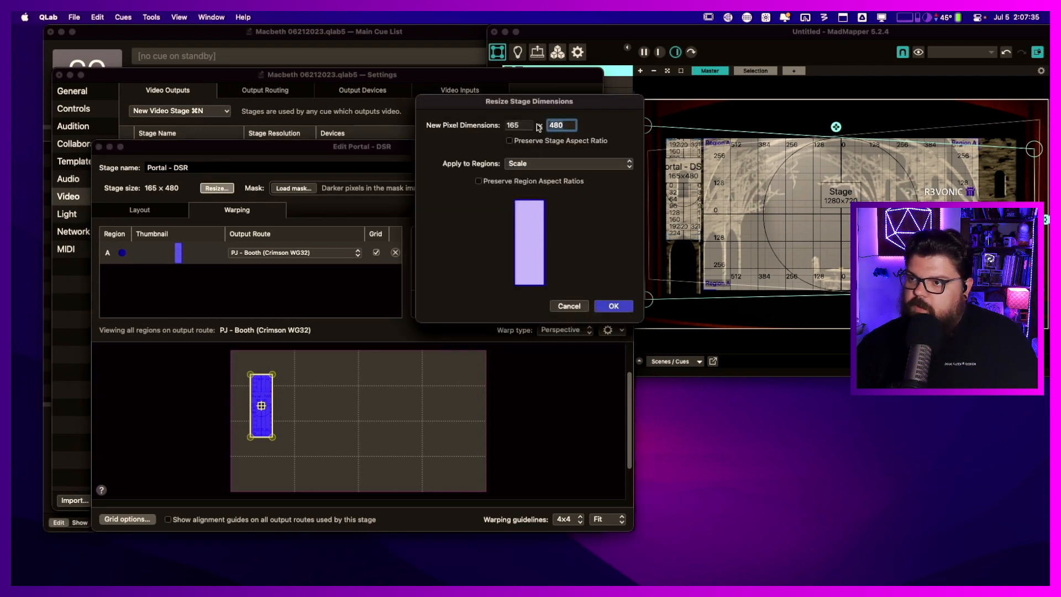
type("440")
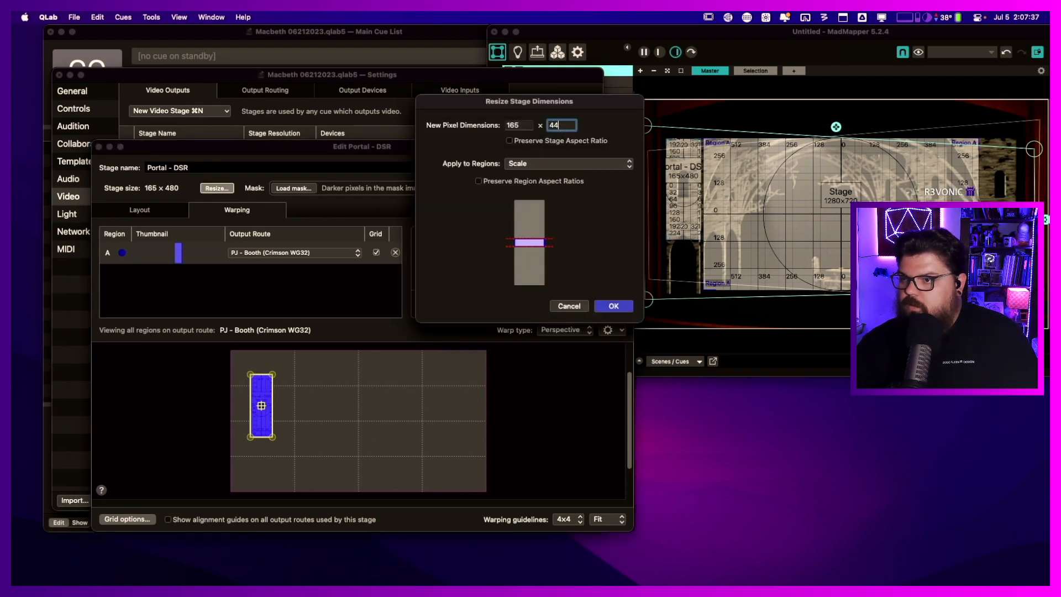
left_click(613, 306)
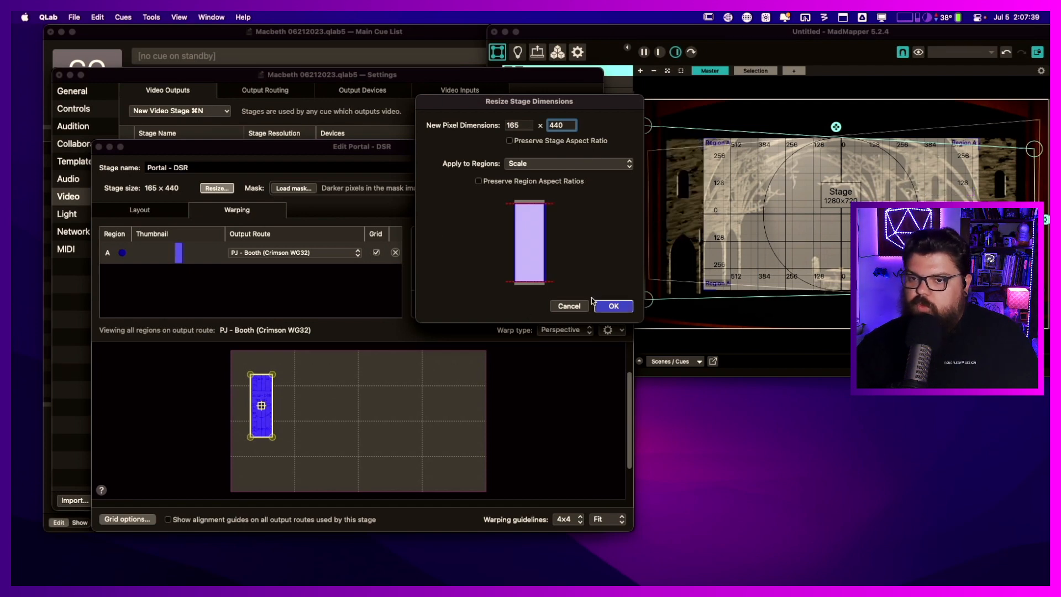
- Refresh region A's grid and reset its warp to Size on Stage, centred at about -726, 135
left_click(136, 216)
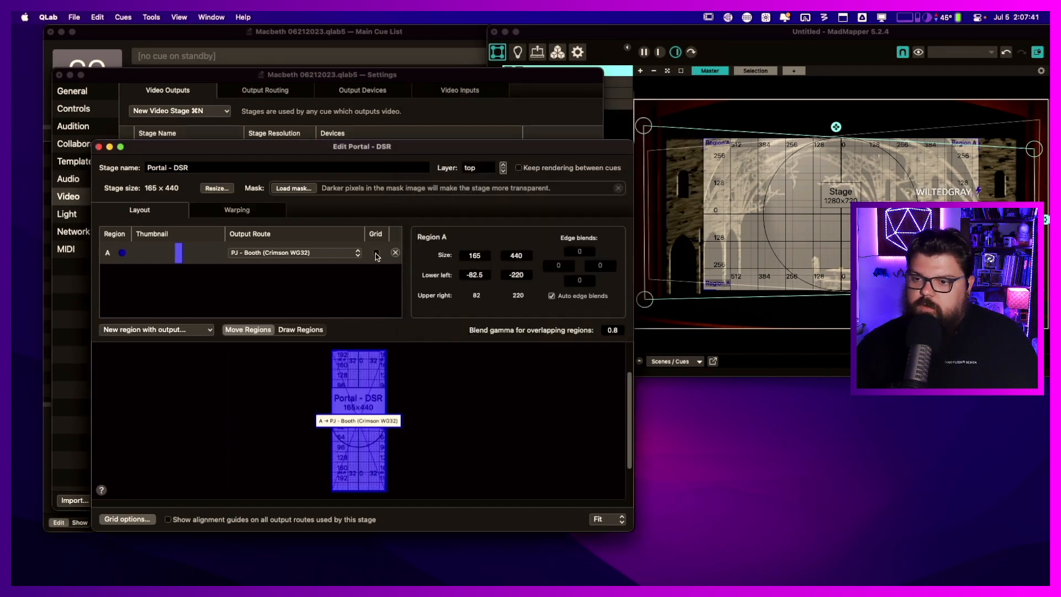
left_click(263, 210)
left_click(510, 306)
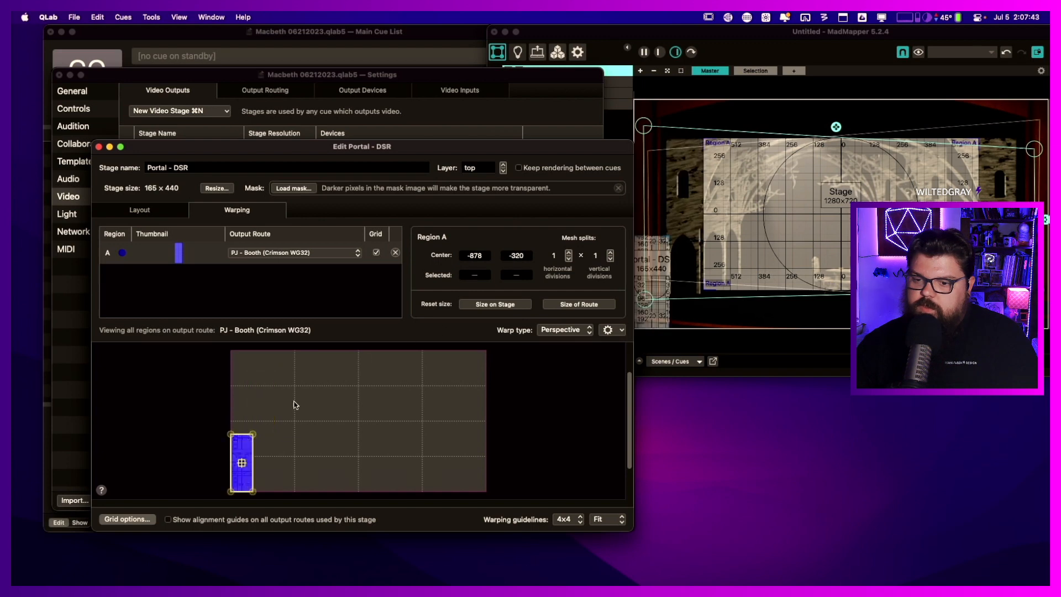
left_click_drag(245, 445, 264, 387)
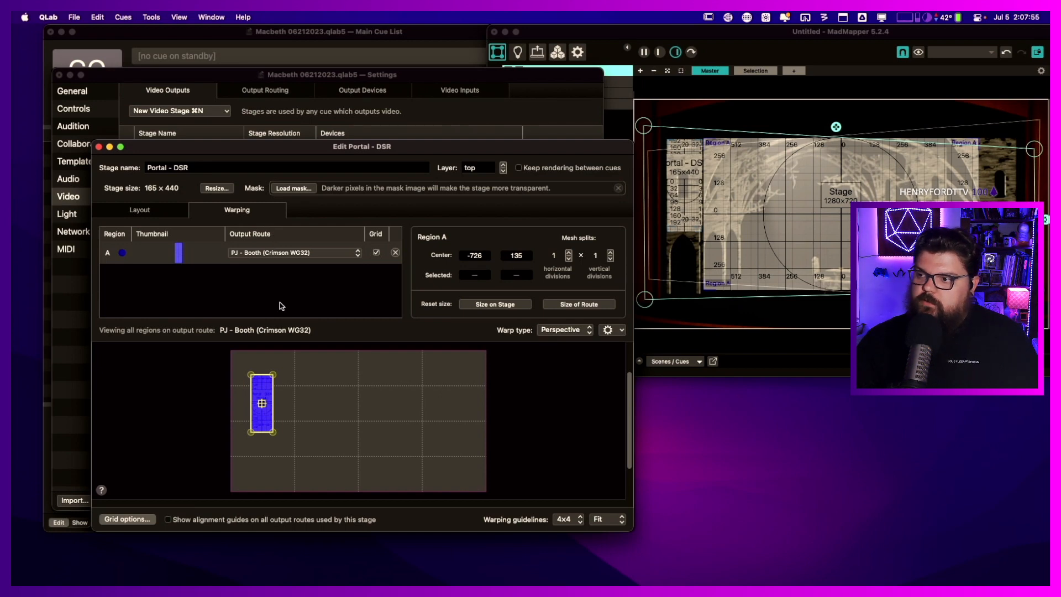
- Add a second region to the Portal - DSR stage, routed to PJ - Booth (Crimson WG32)
left_click(152, 210)
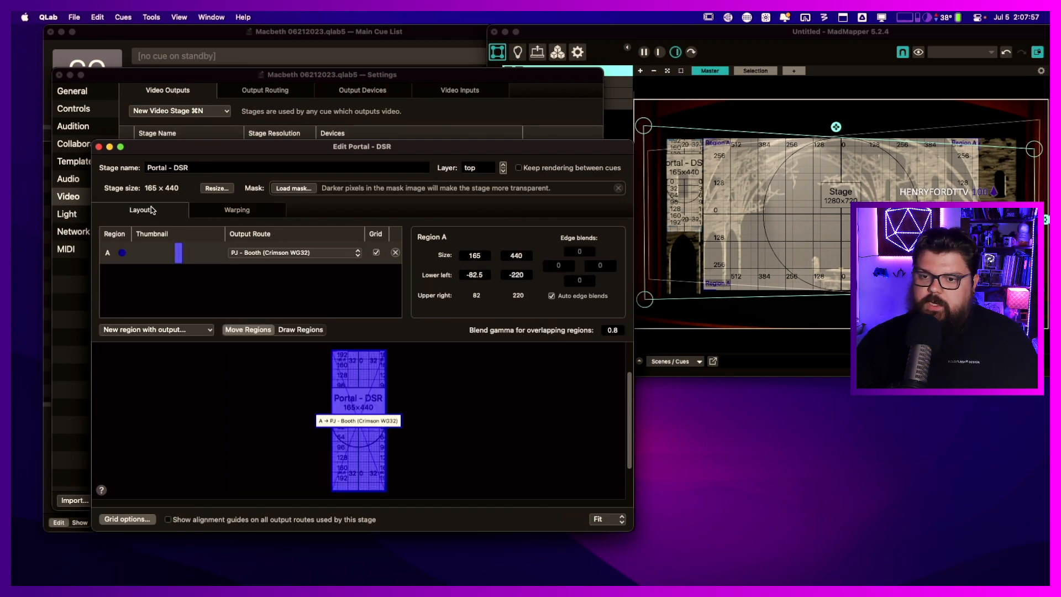
left_click(189, 330)
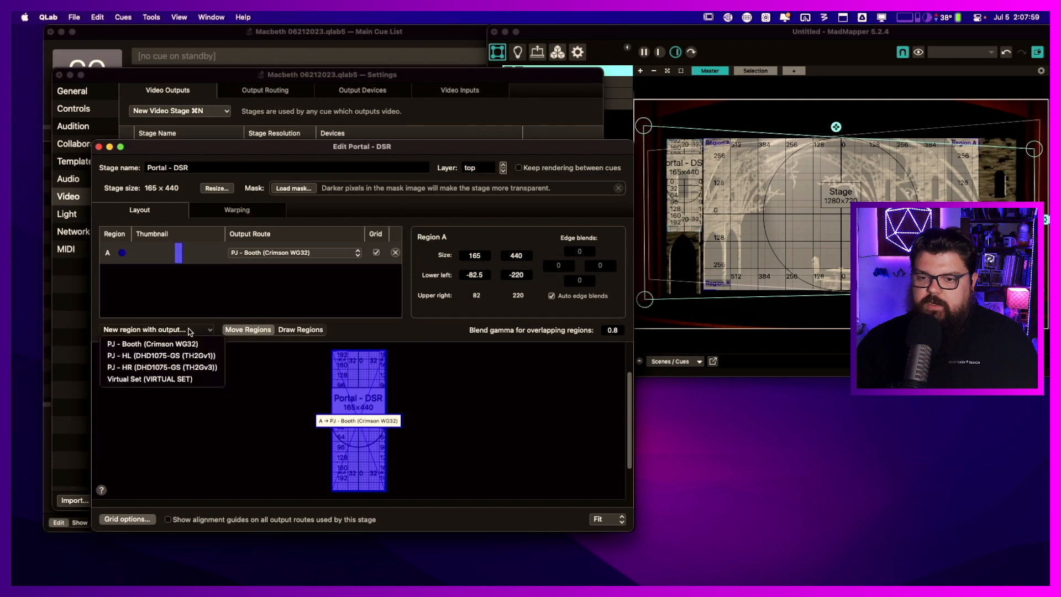
left_click(188, 345)
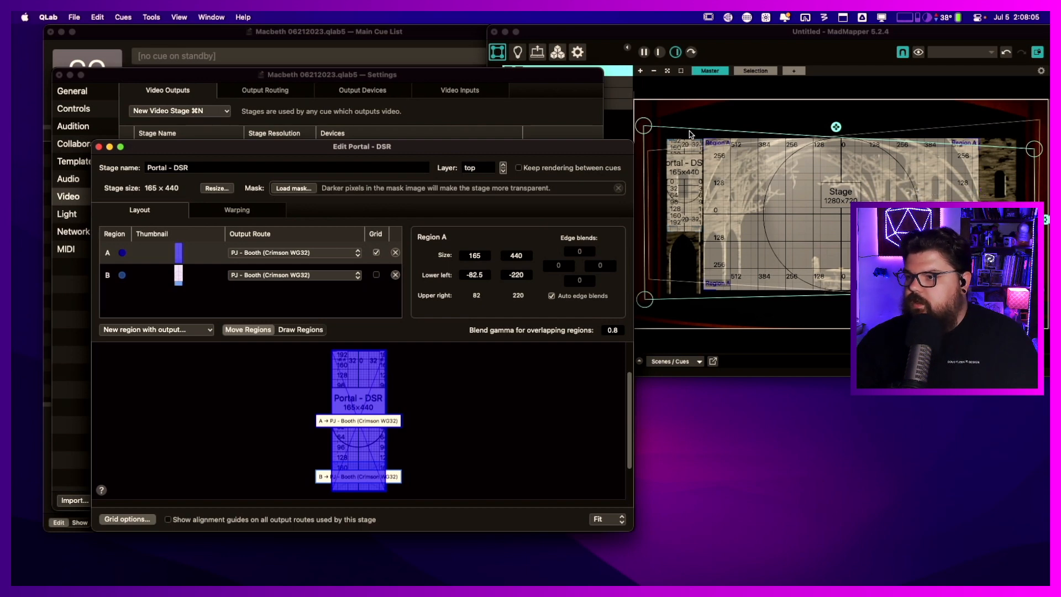
- Resize the Portal - DSR stage to 360 × 440 pixels with Scale applied to its regions
left_click(226, 189)
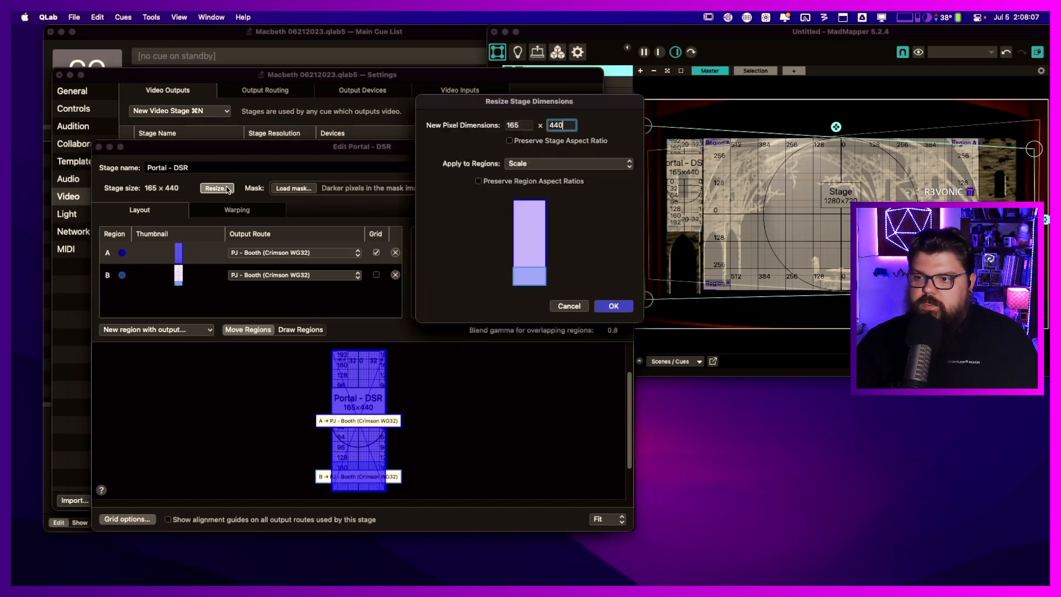
double_click(523, 128)
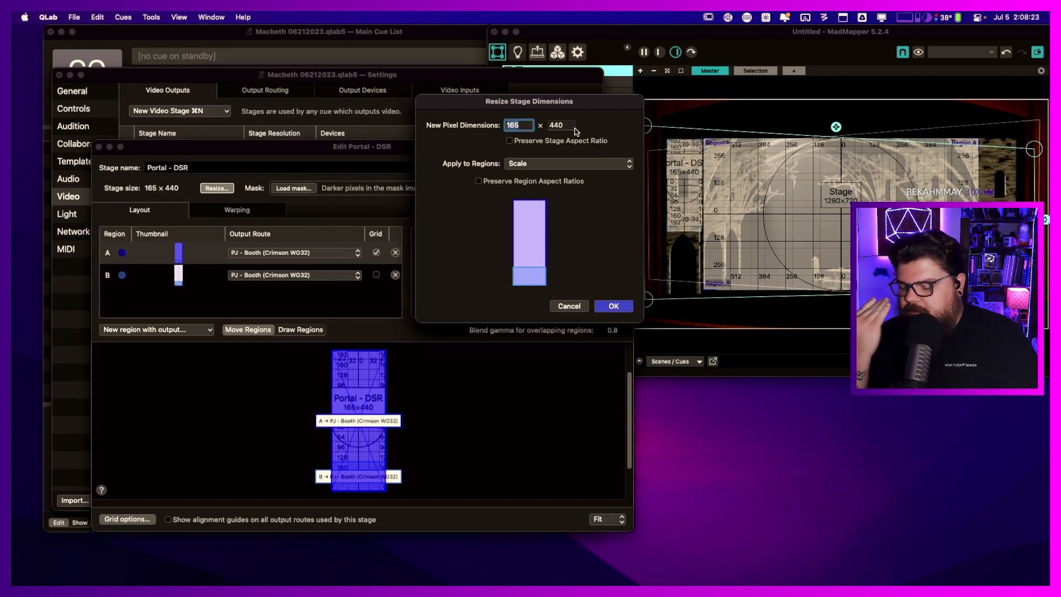
type("360")
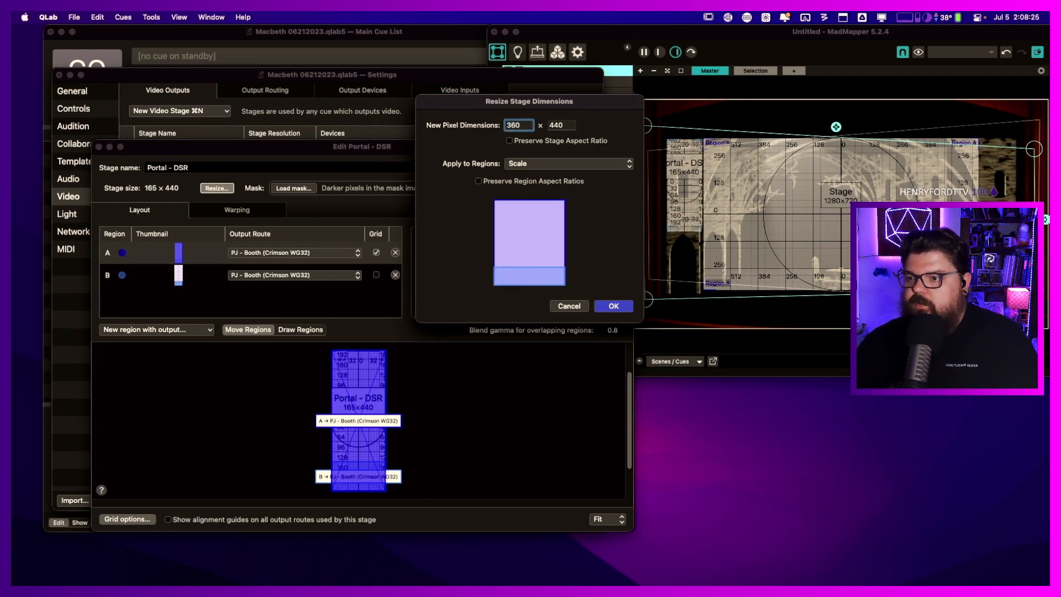
left_click(613, 305)
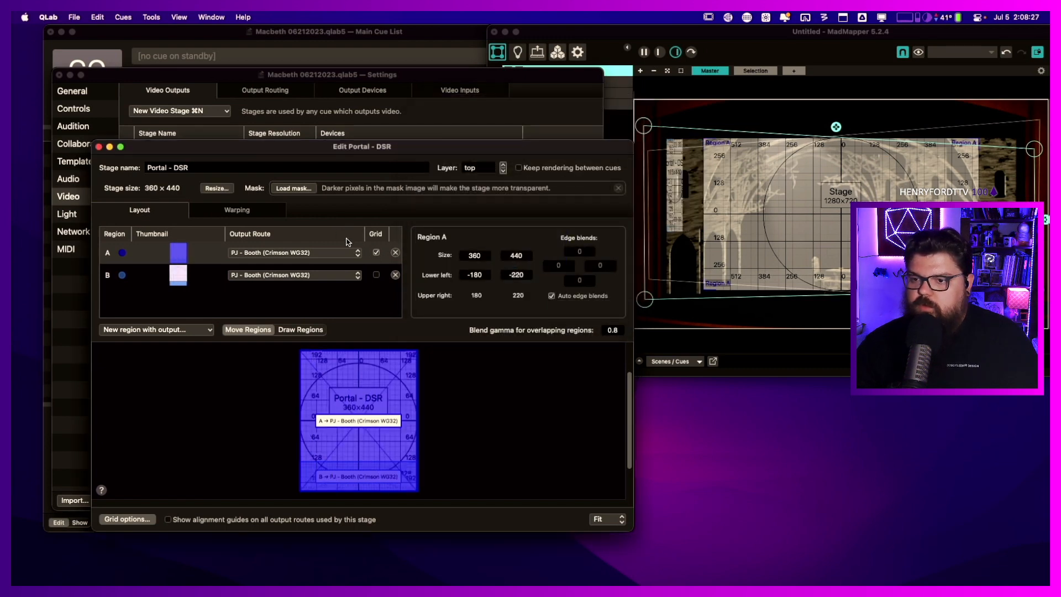
- Refresh region A's grid and reset its warp to Size on Stage
left_click(376, 251)
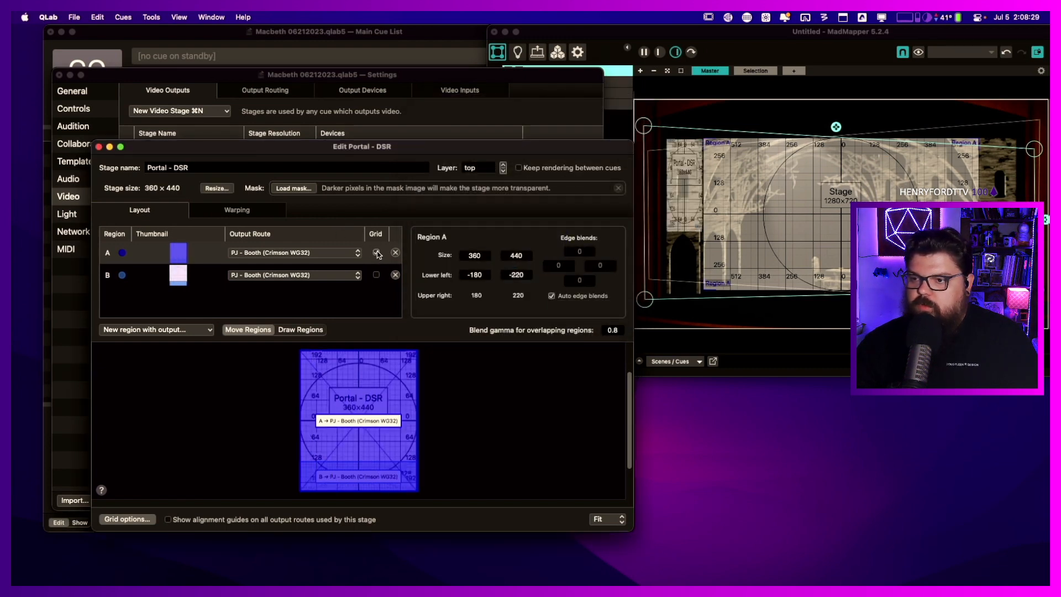
left_click(261, 211)
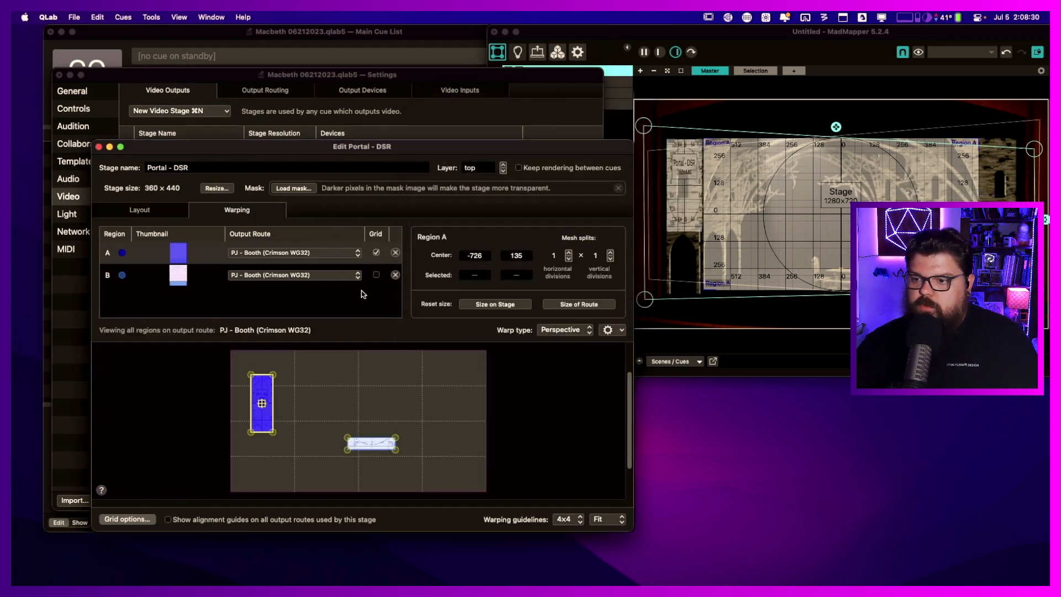
left_click(485, 304)
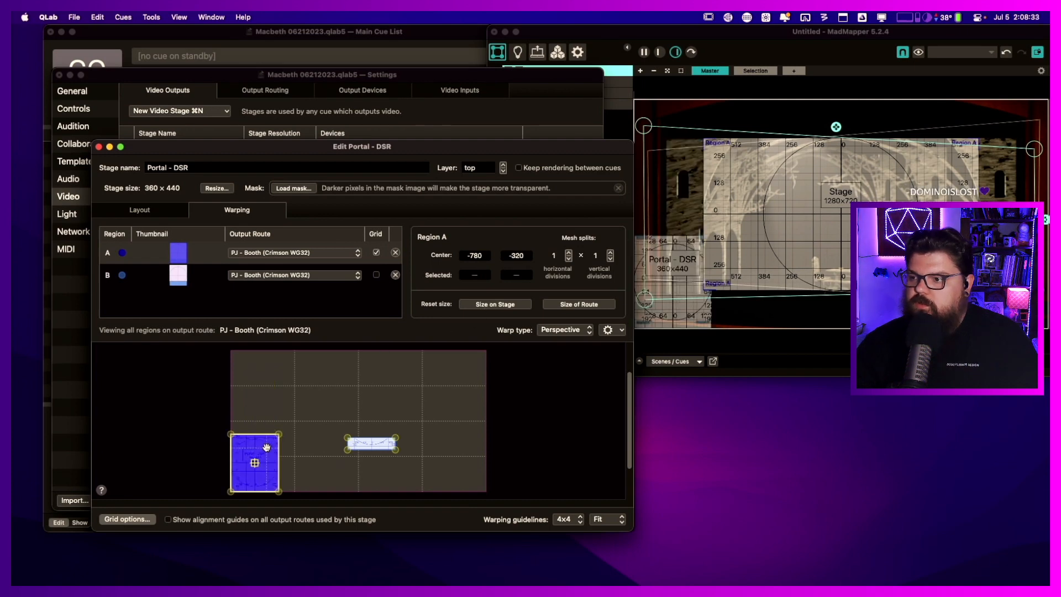
- Set region A's width to 165 in the stage layout and turn off its auto edge blends
left_click(146, 210)
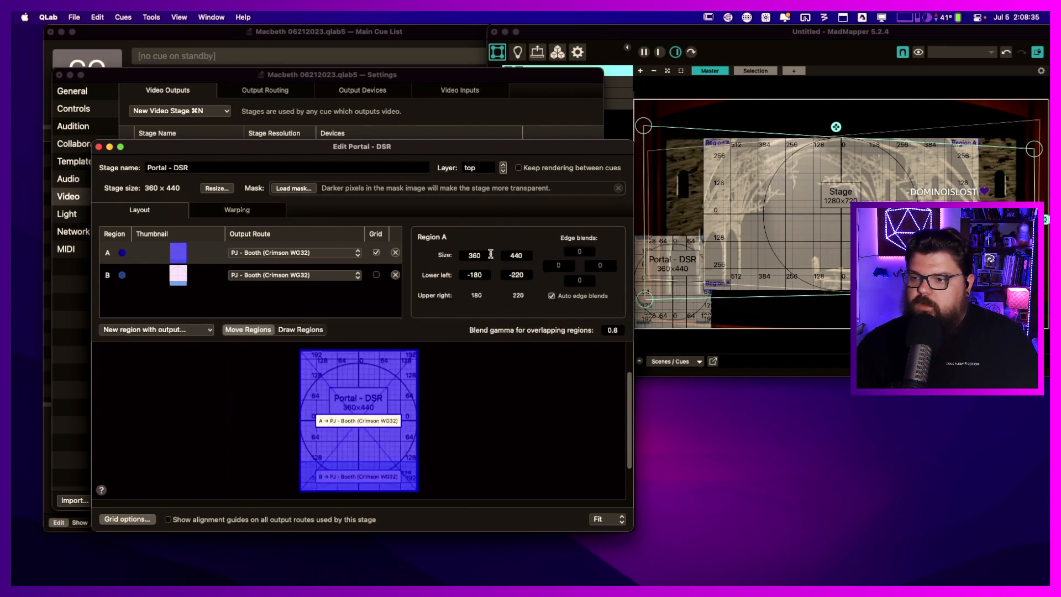
type("165")
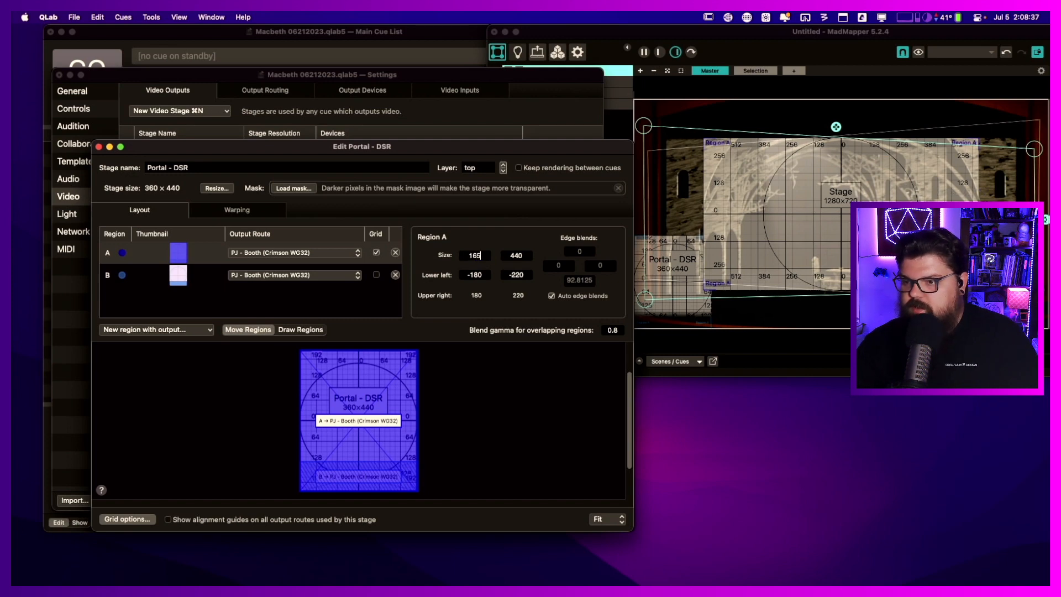
key("Tab")
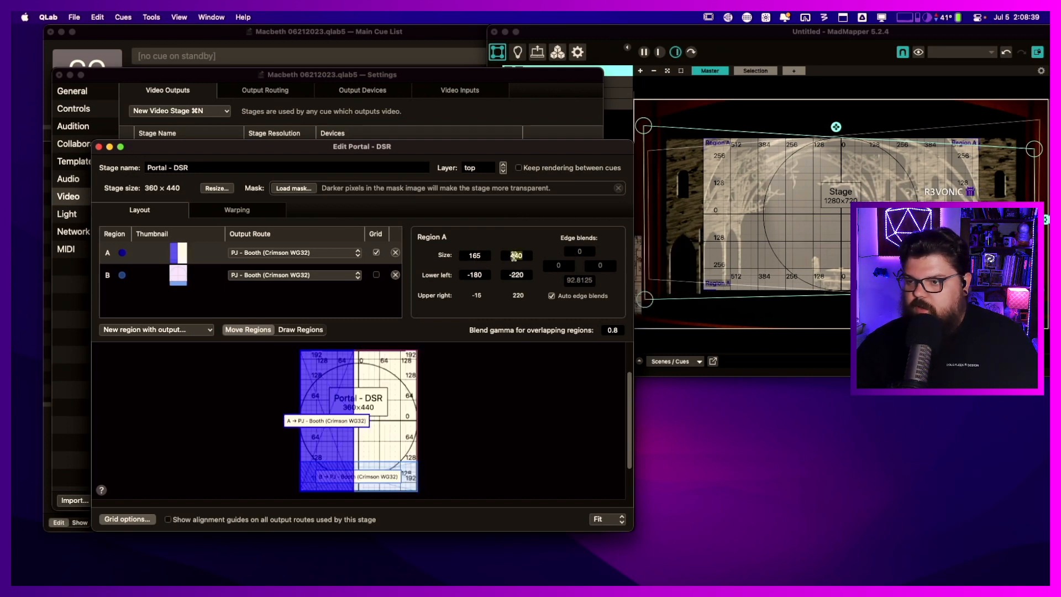
left_click(553, 295)
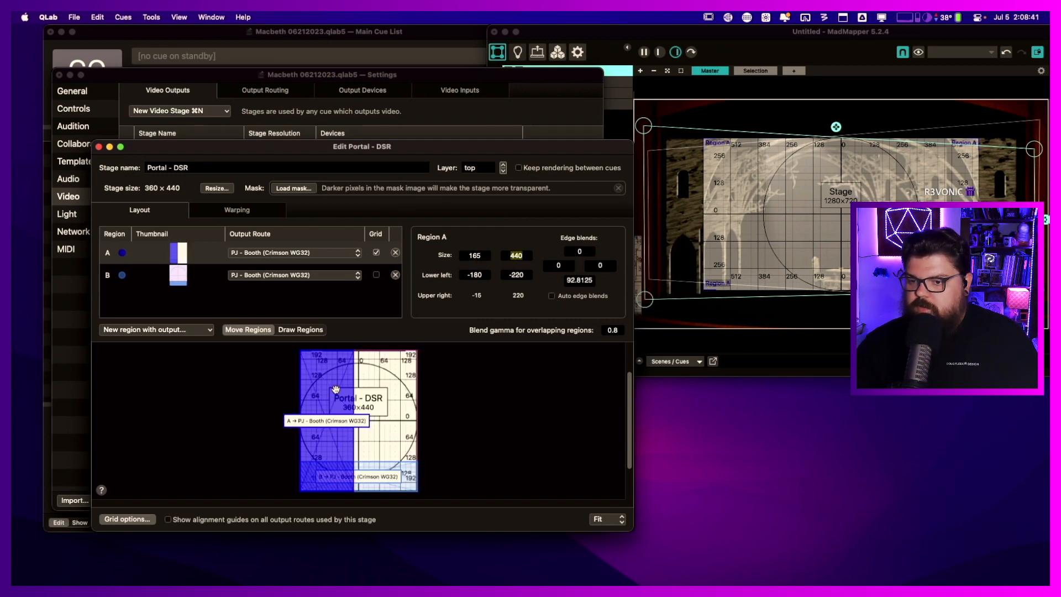
- Reset region A's warp to Size on Stage and move it to a centre of about -726, 133
left_click(232, 208)
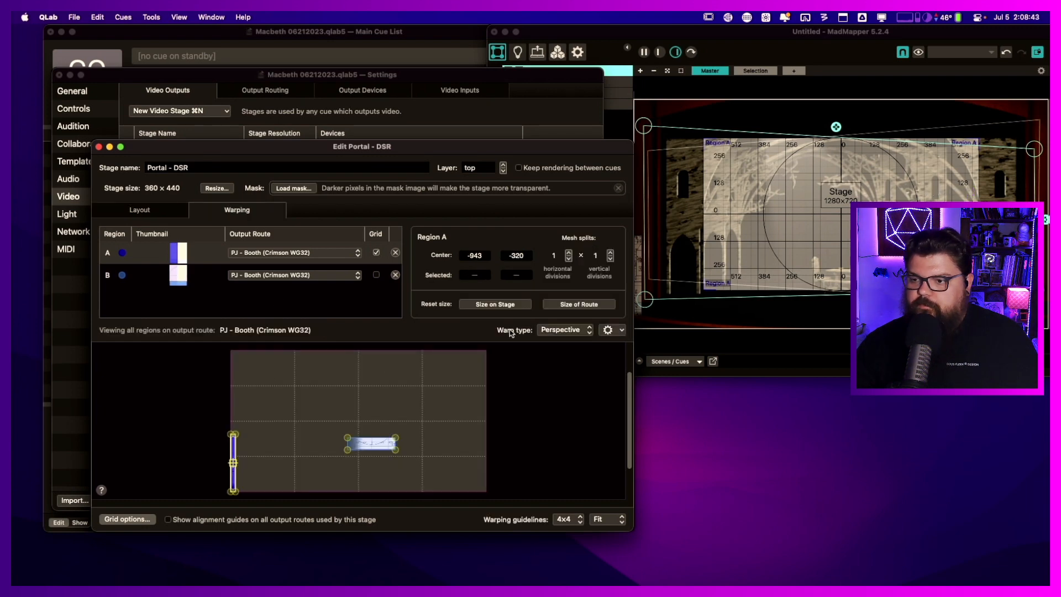
left_click(496, 305)
left_click_drag(241, 447, 262, 389)
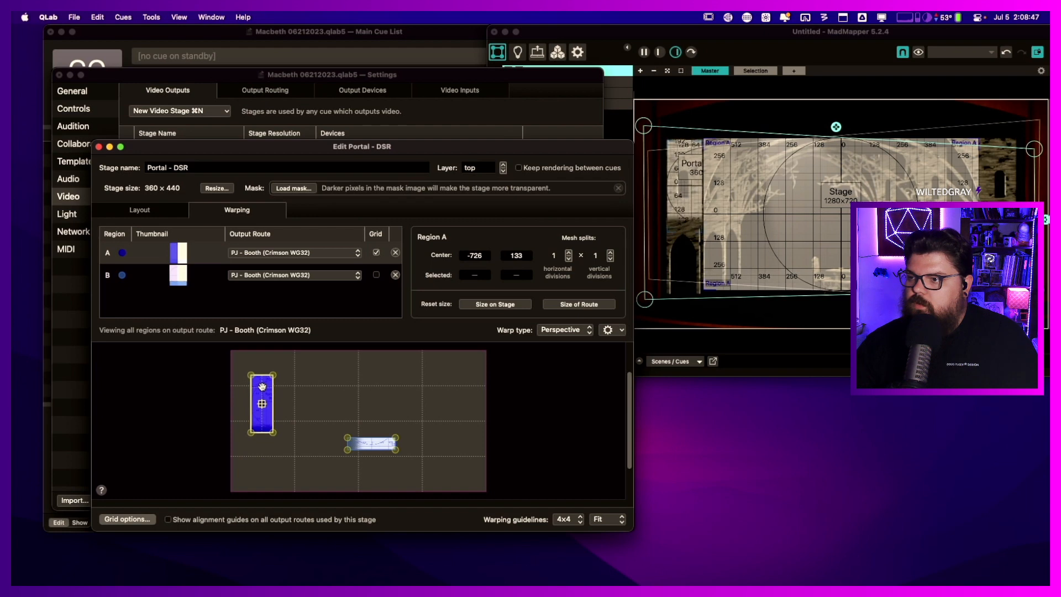
- Turn off auto edge blends for region B in the stage layout
left_click(136, 211)
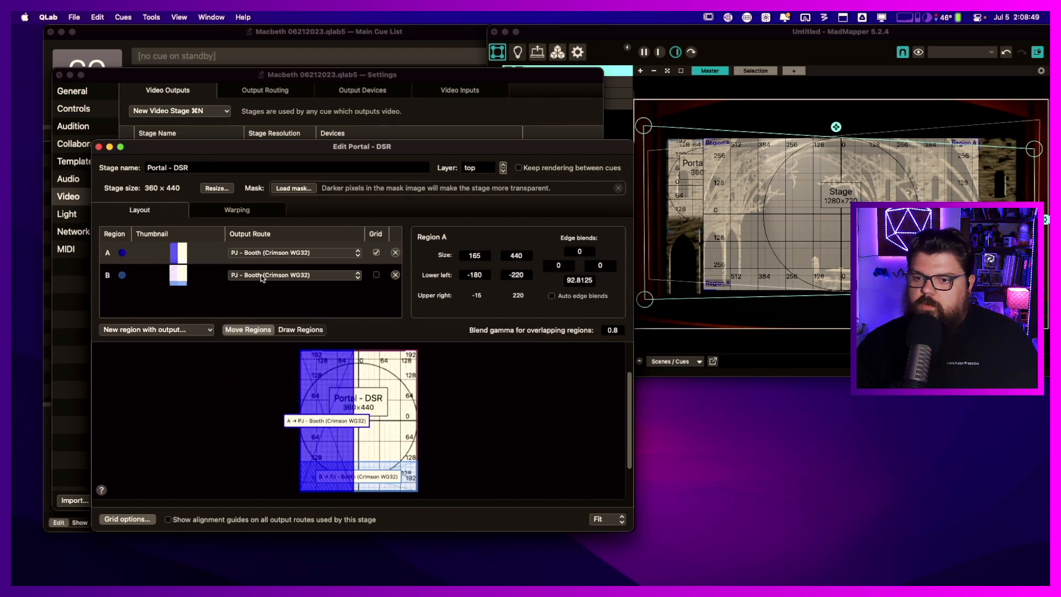
left_click(209, 273)
left_click(552, 296)
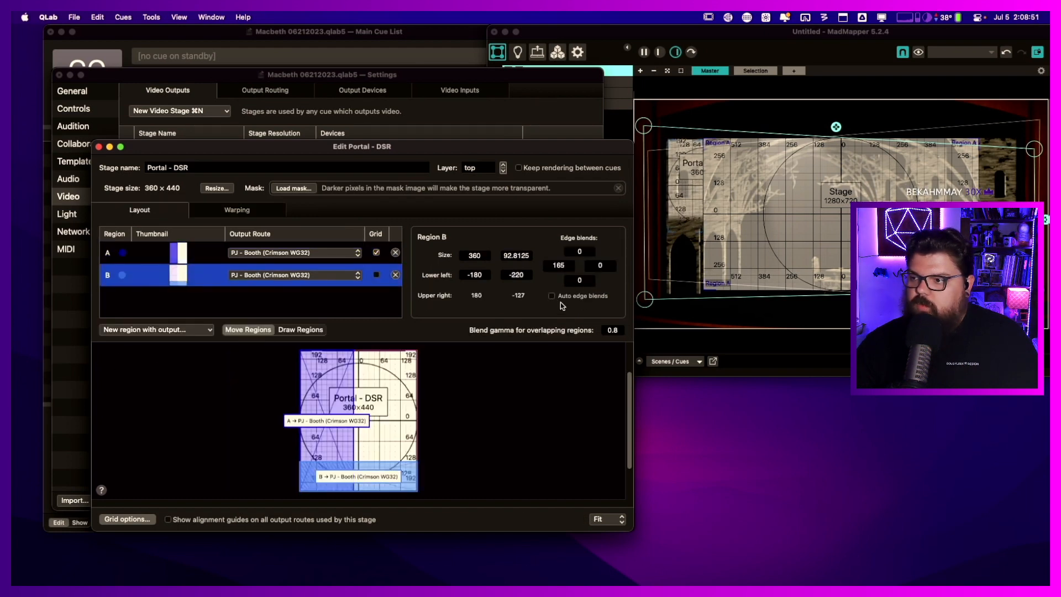
- Set region A's bottom edge blend and region B's left edge blend to 0
left_click(210, 247)
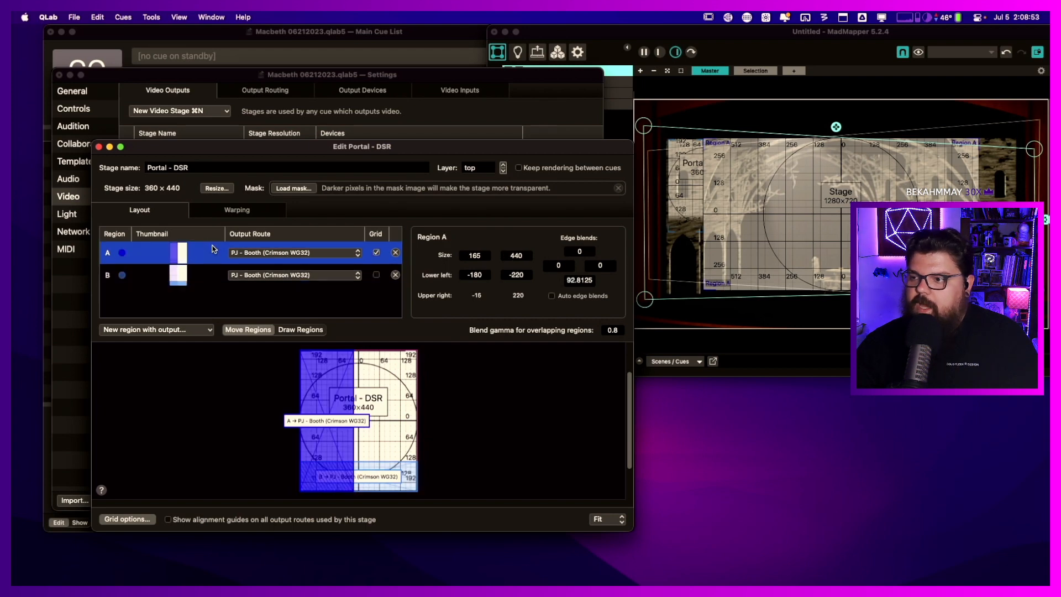
double_click(590, 280)
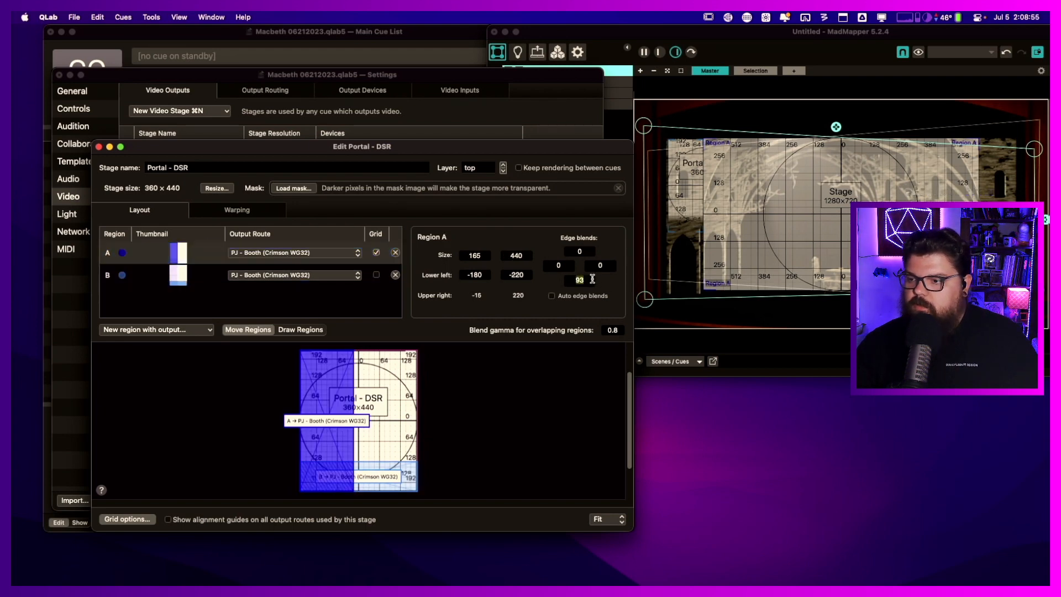
type("0")
key("Return")
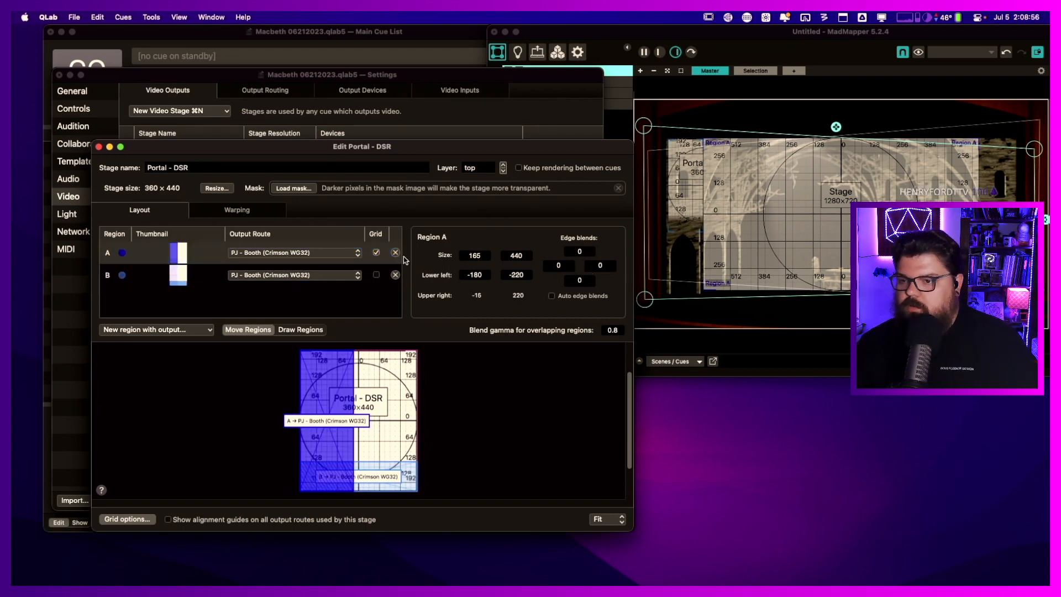
left_click(368, 275)
double_click(553, 266)
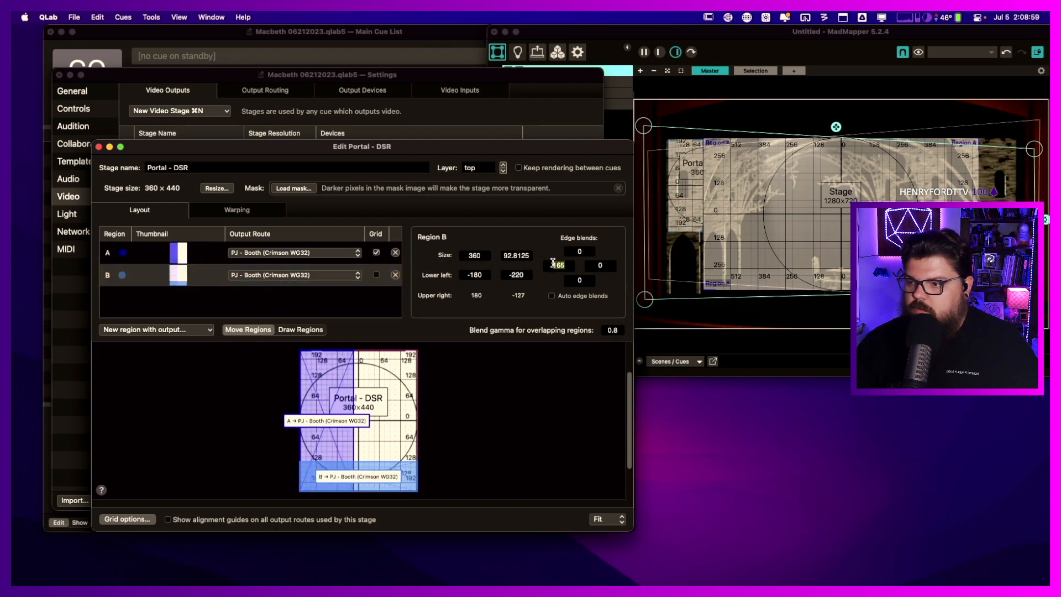
type("0")
key("Return")
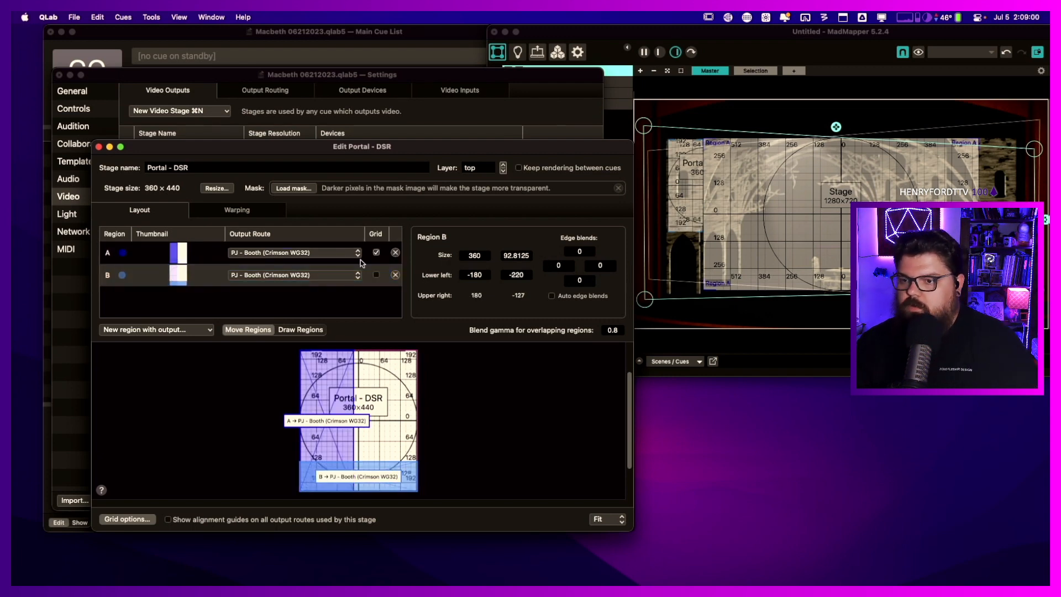
- Set region B's size to 170 × 93 and move it to the stage's upper-right corner, lower left at 10, 127
left_click(205, 255)
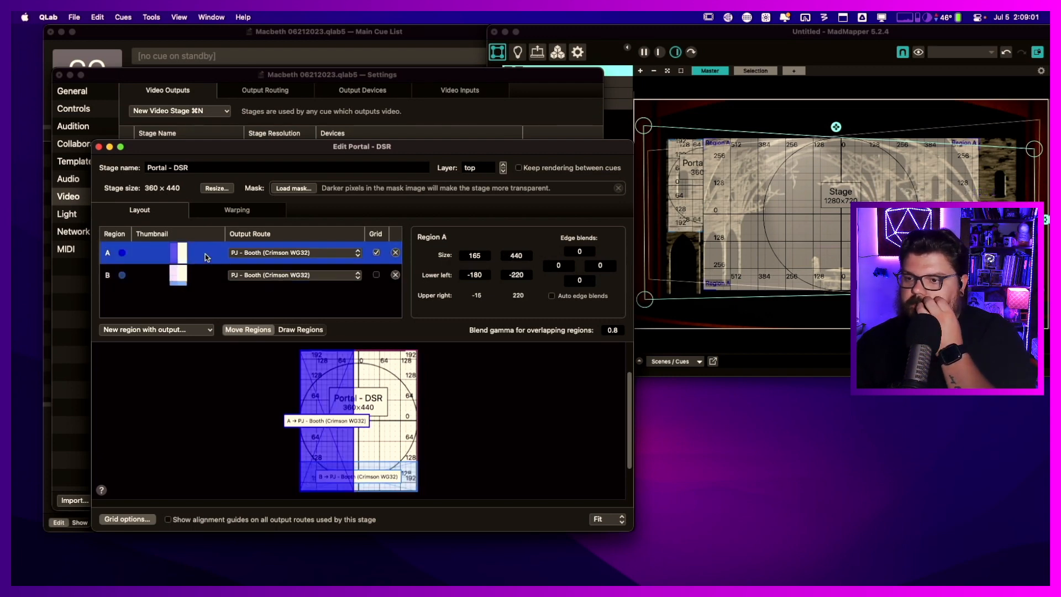
left_click(379, 476)
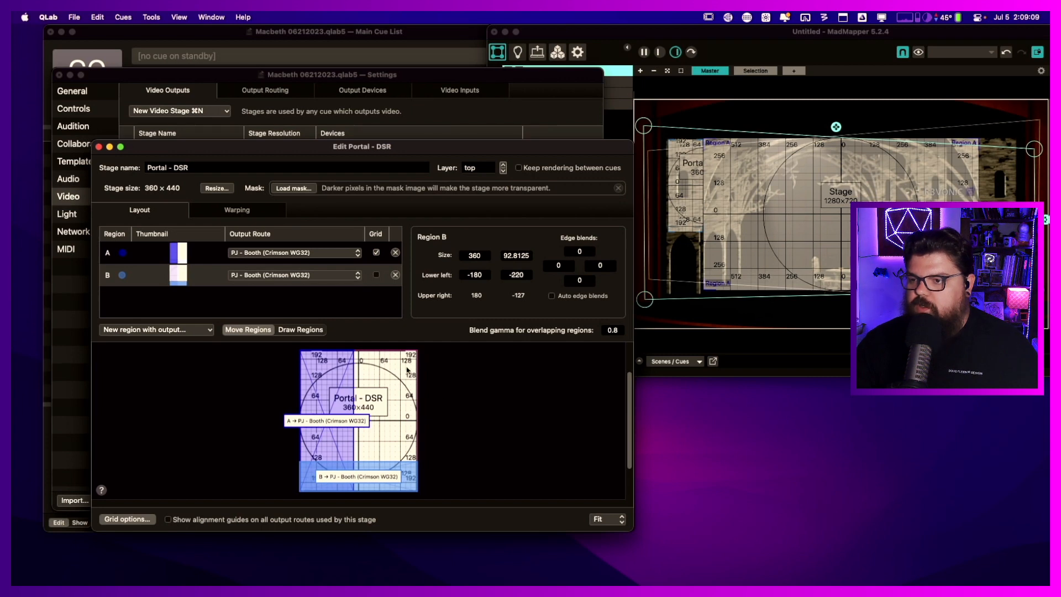
left_click(486, 254)
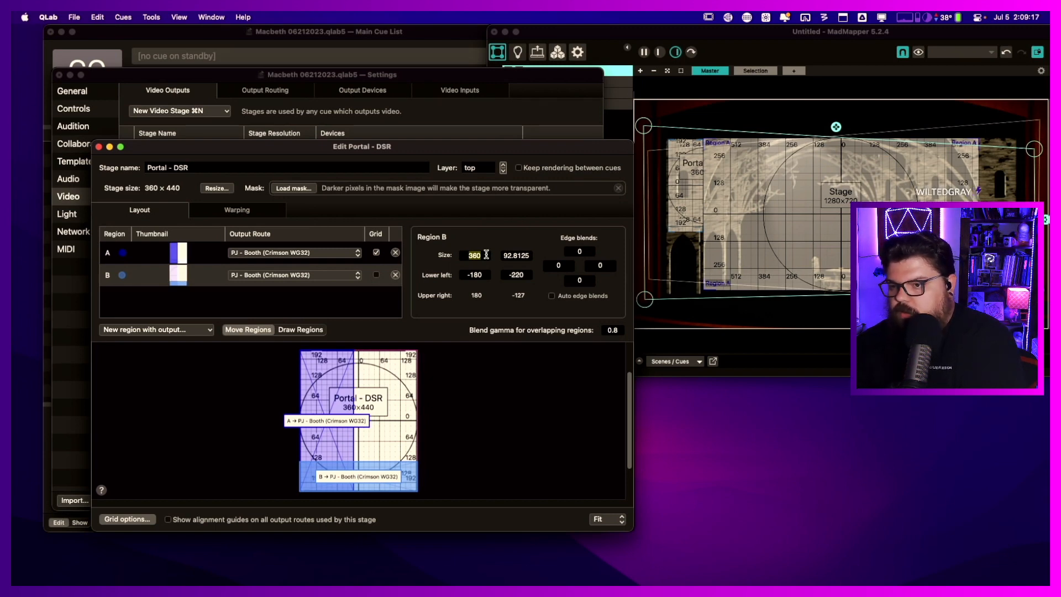
type("170")
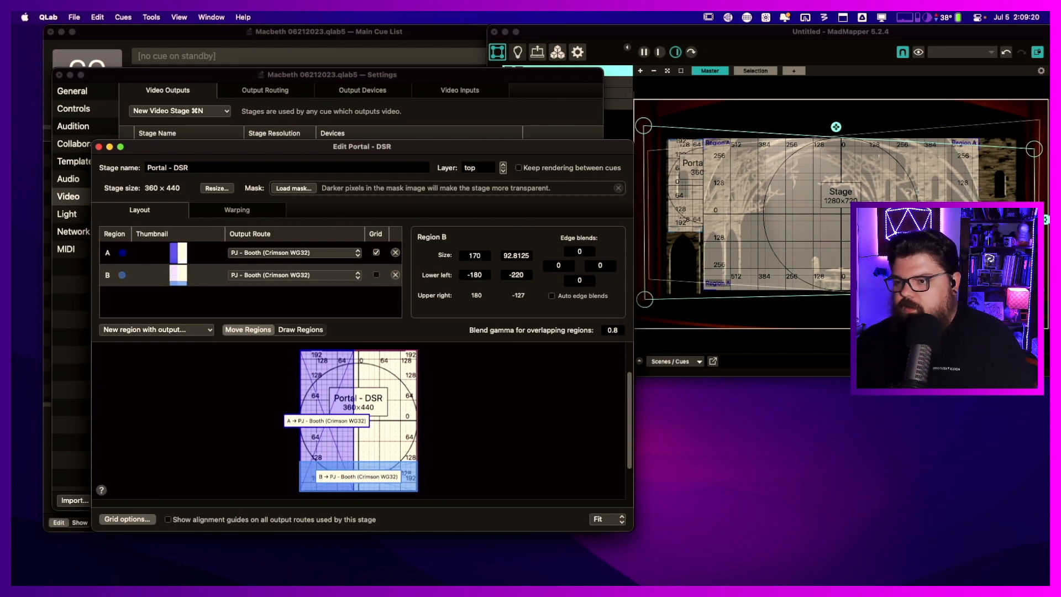
double_click(524, 255)
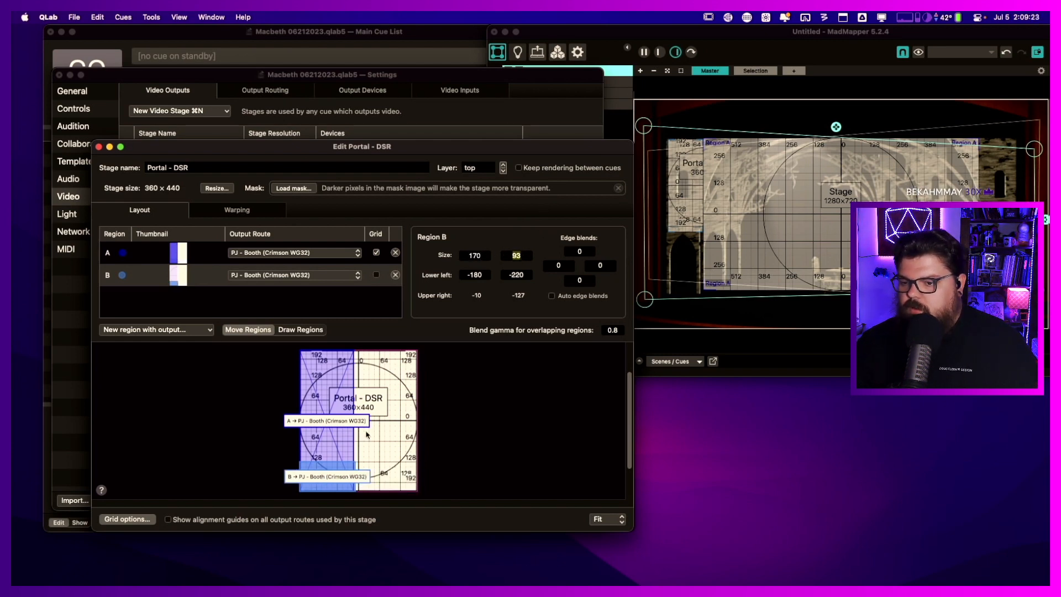
left_click_drag(321, 469, 398, 349)
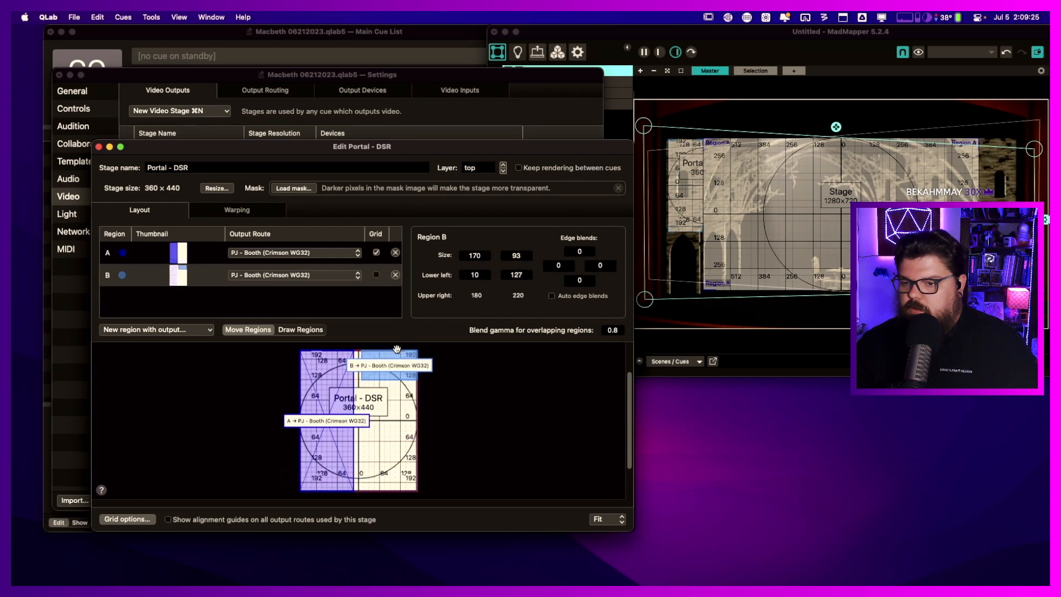
- Move region B's warp just below region A, centred at about -685, -147, and turn on its grid
left_click(238, 210)
left_click_drag(359, 443, 267, 440)
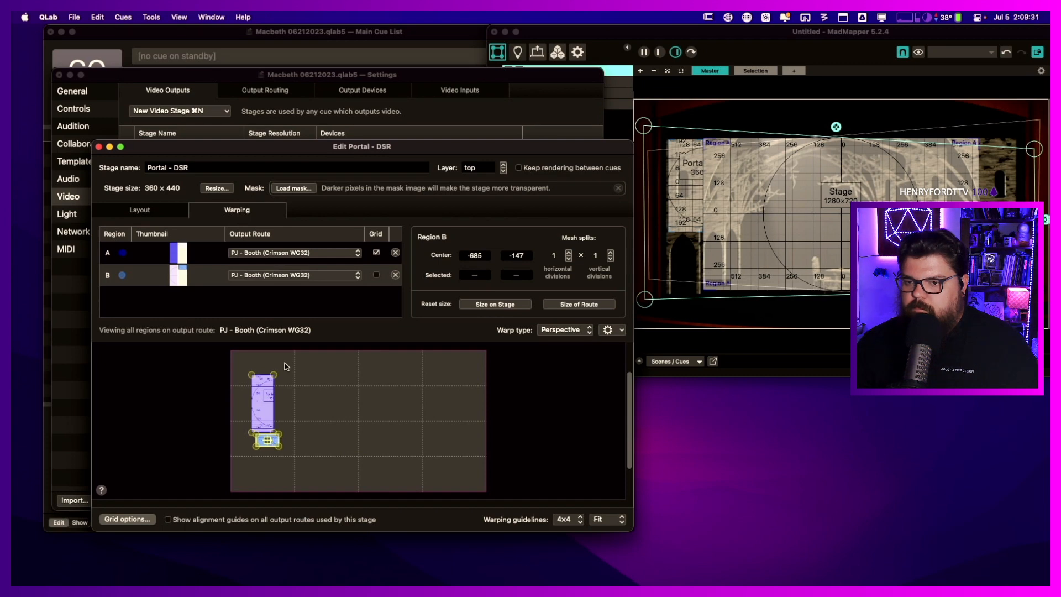
left_click(376, 275)
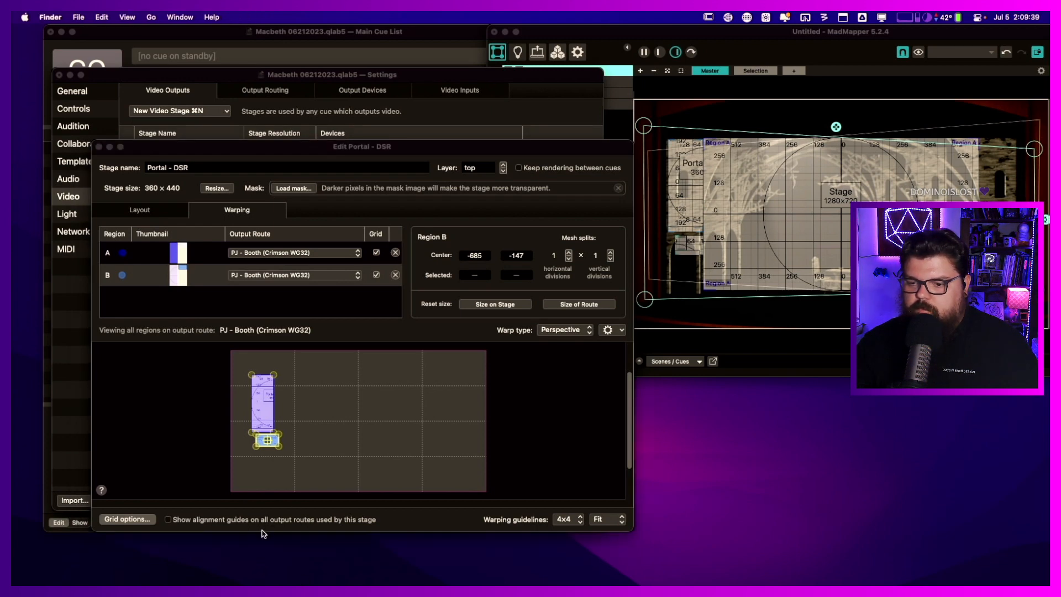
left_click_drag(270, 531, 271, 573)
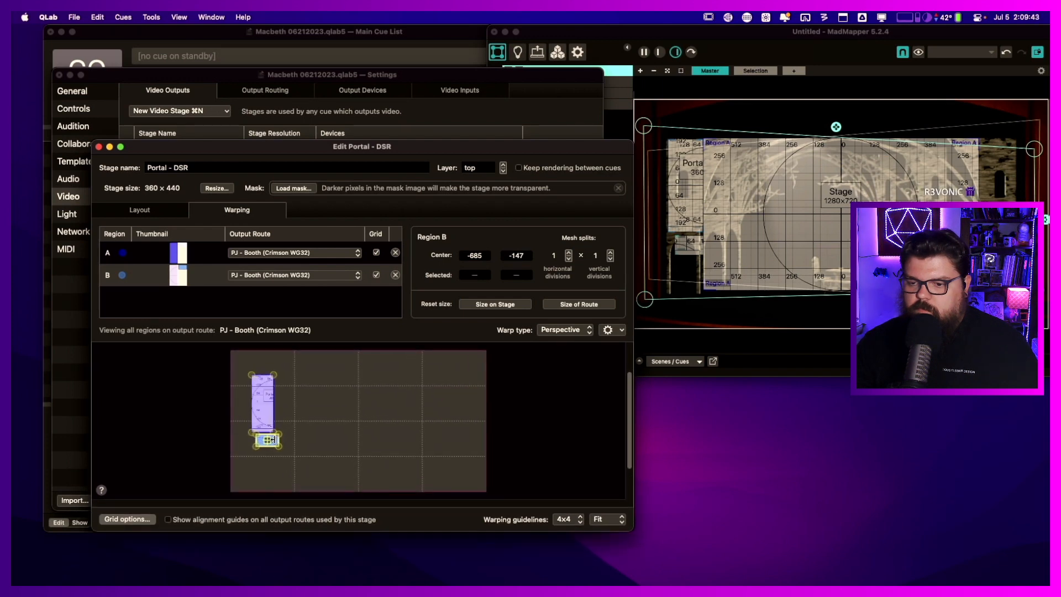
left_click(605, 519)
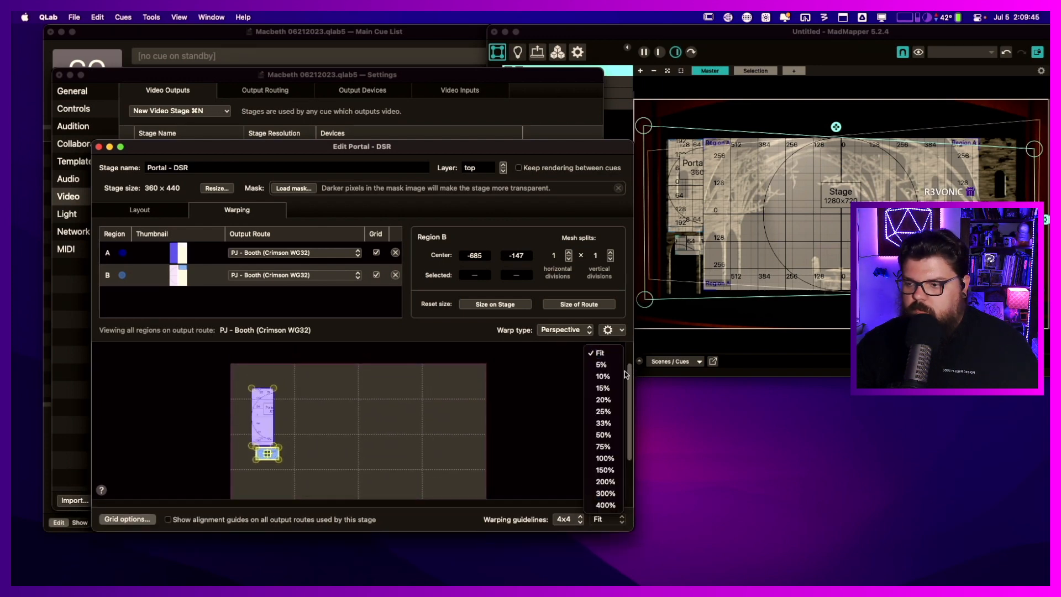
left_click(496, 525)
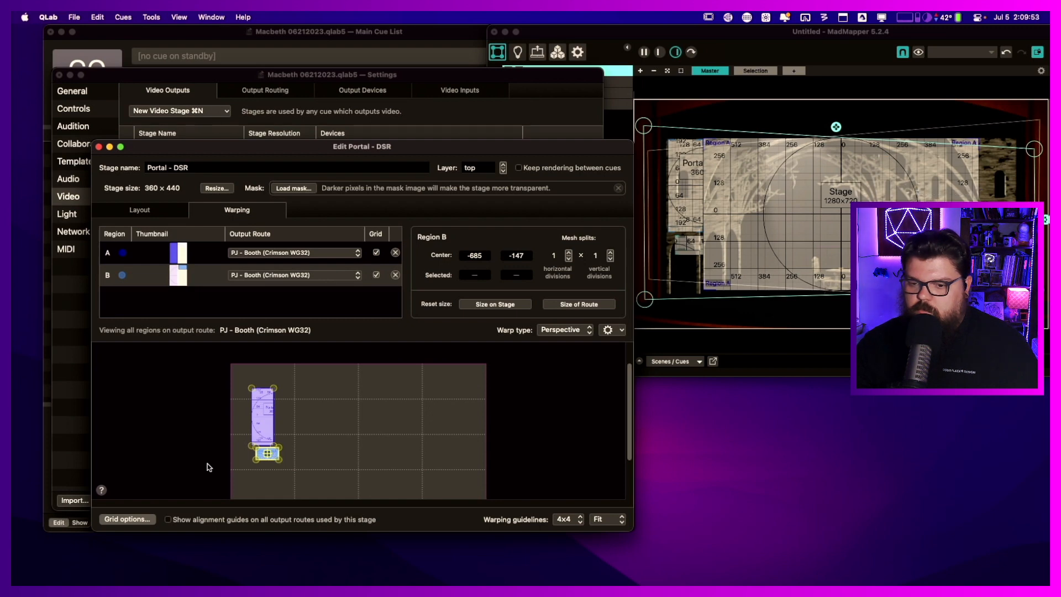
- Move region B's warp beside region A's upper-right edge, centred at about -544, 294, and close the stage editor
left_click(597, 519)
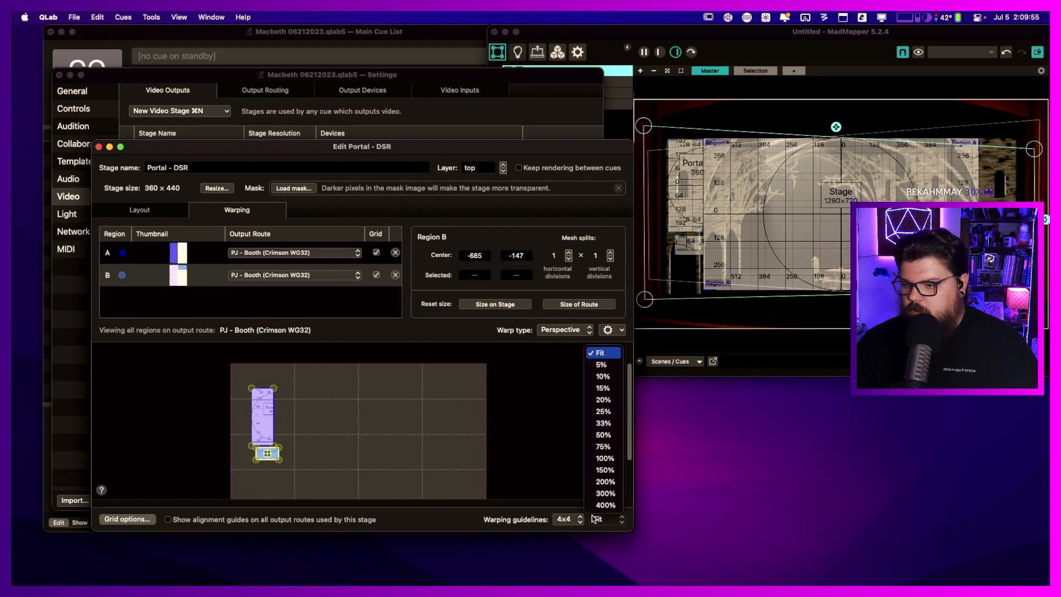
left_click(604, 423)
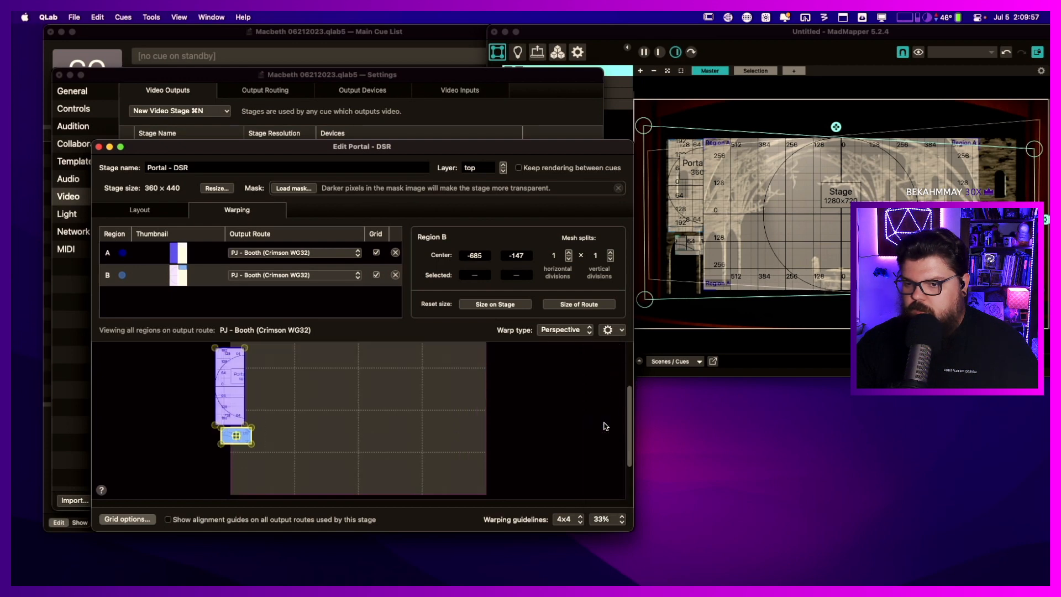
left_click_drag(246, 432, 270, 359)
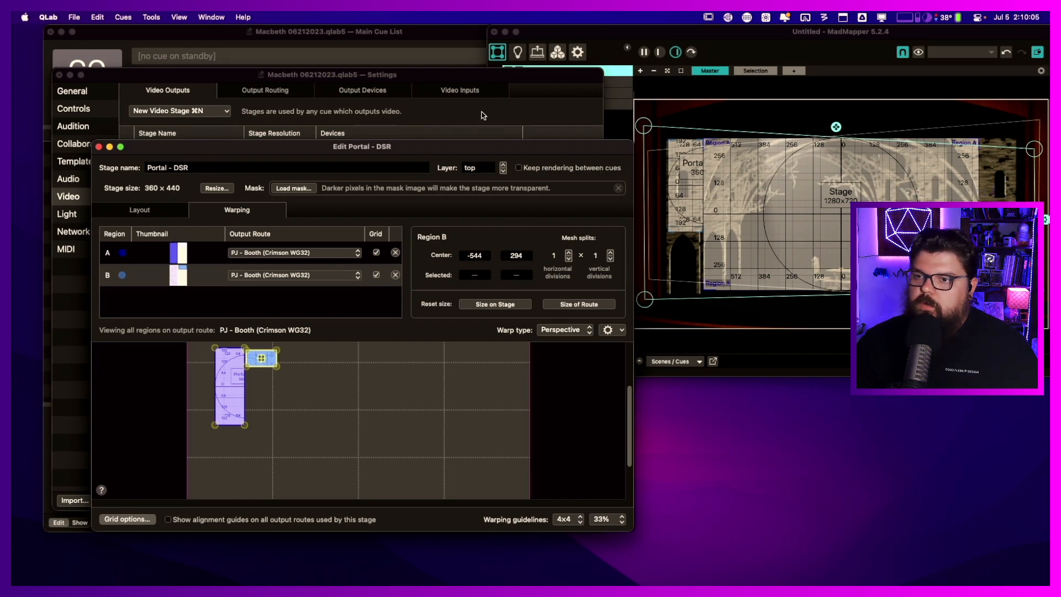
key("Escape")
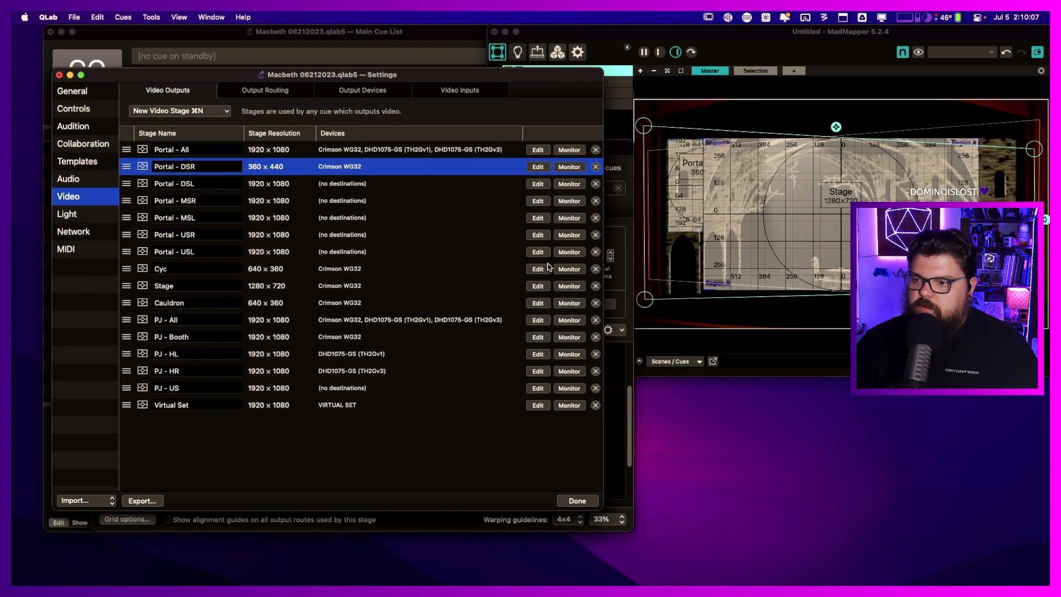
- Turn off region A's grid on the Stage video stage and move Portal - DSR region B's warp to about -553, 306
left_click(539, 285)
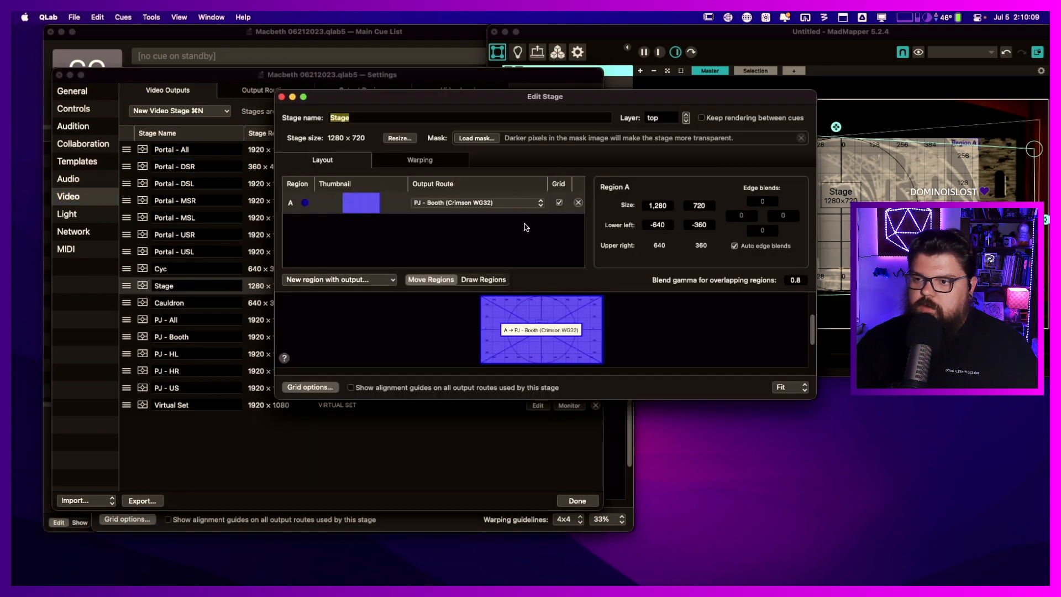
left_click(281, 97)
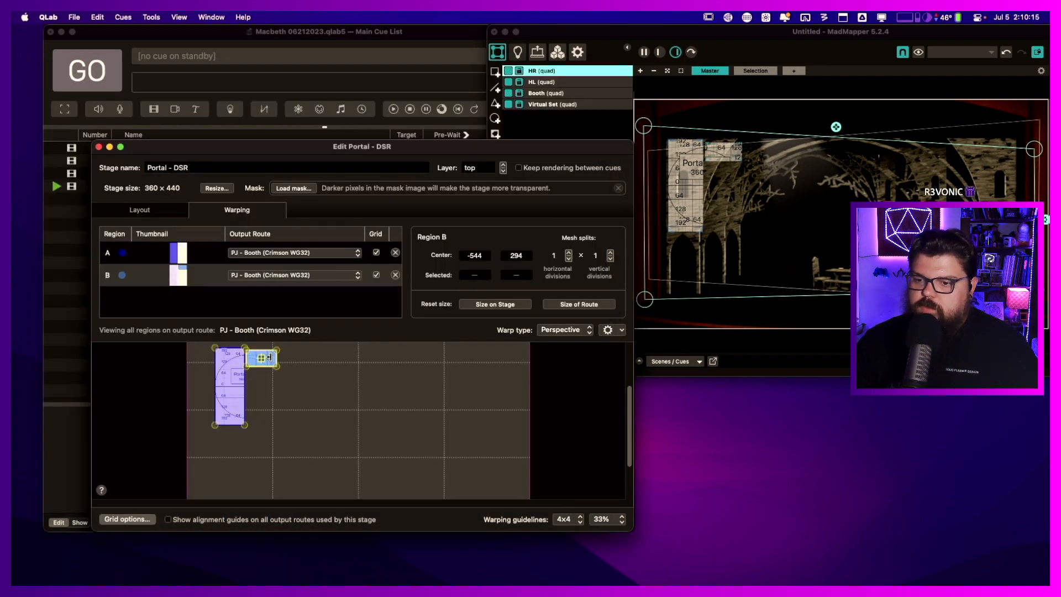
left_click_drag(270, 359, 266, 355)
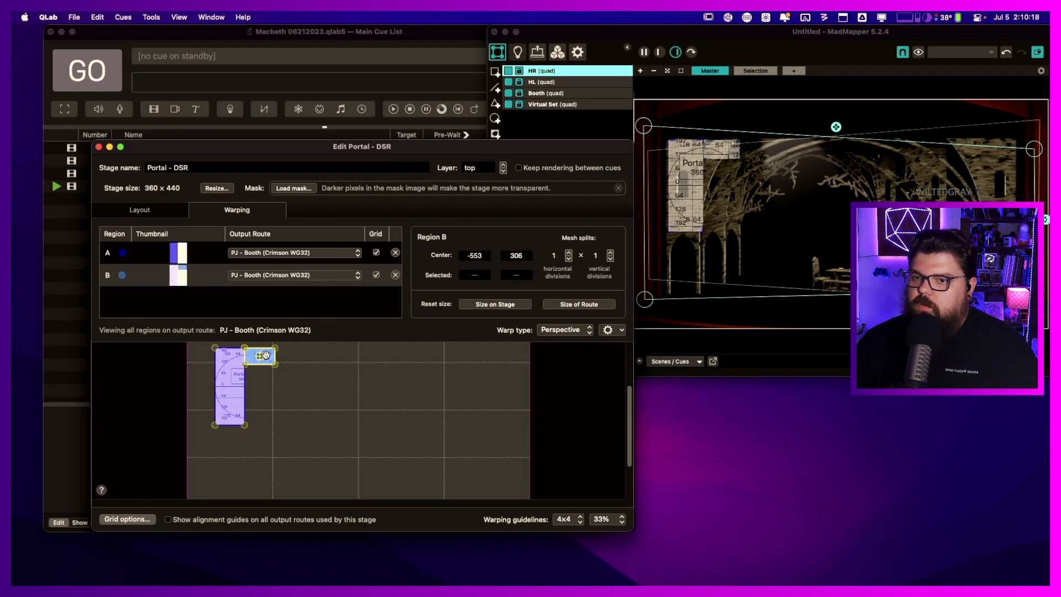
- Move region B in the layout to the stage's lower edge, lower left at -48, -220, and set its height to 300
left_click(159, 214)
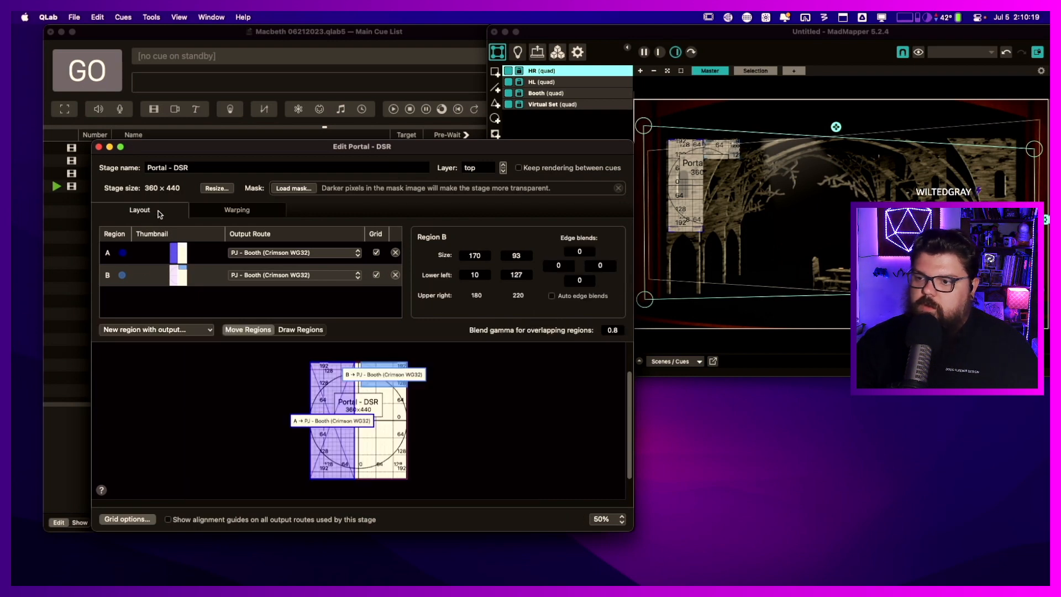
double_click(525, 255)
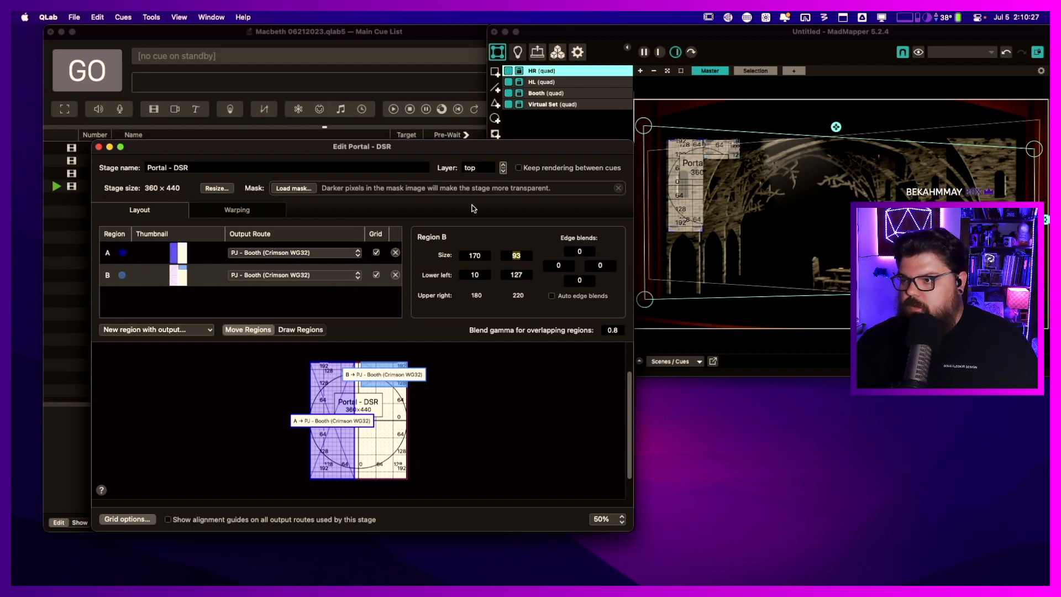
type("300")
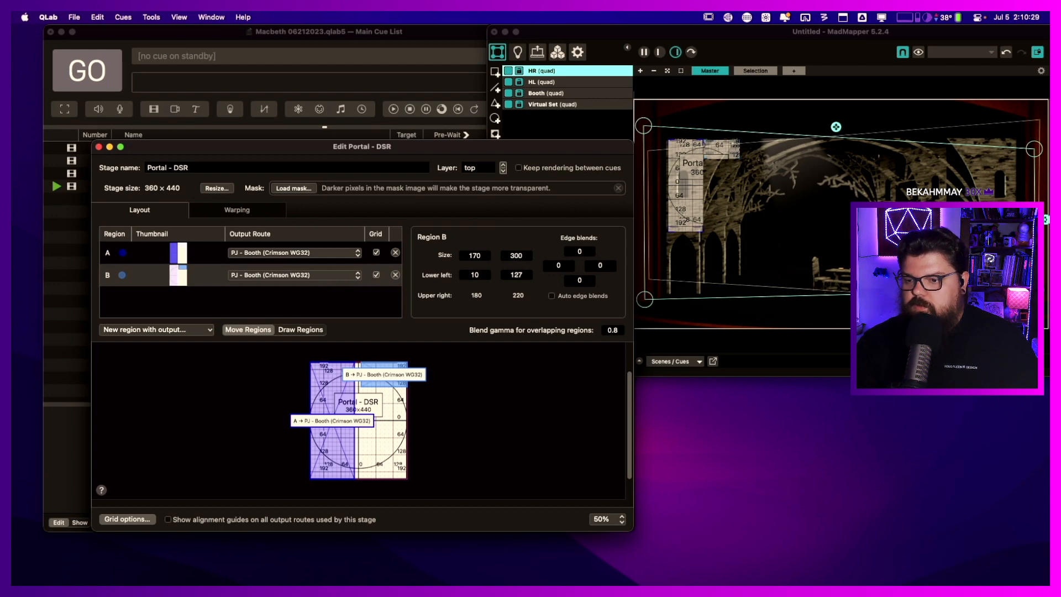
left_click_drag(387, 366, 371, 458)
double_click(525, 255)
type("300")
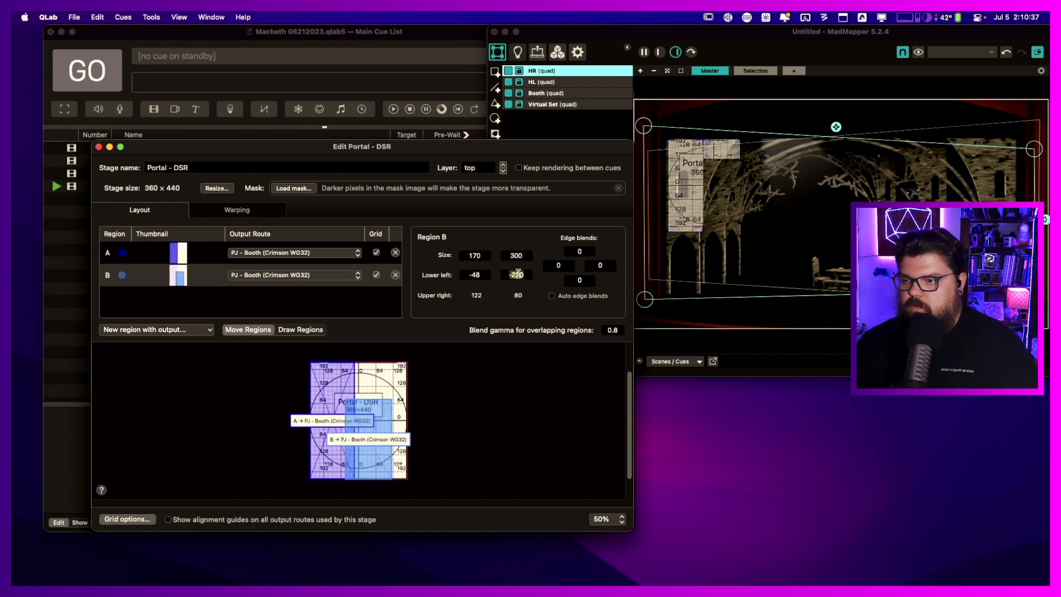
- Reset region B's warp to its size on stage and place it beside region A's upper-right edge, centred at about -555, 203
left_click(232, 214)
left_click(495, 304)
left_click_drag(254, 460, 280, 381)
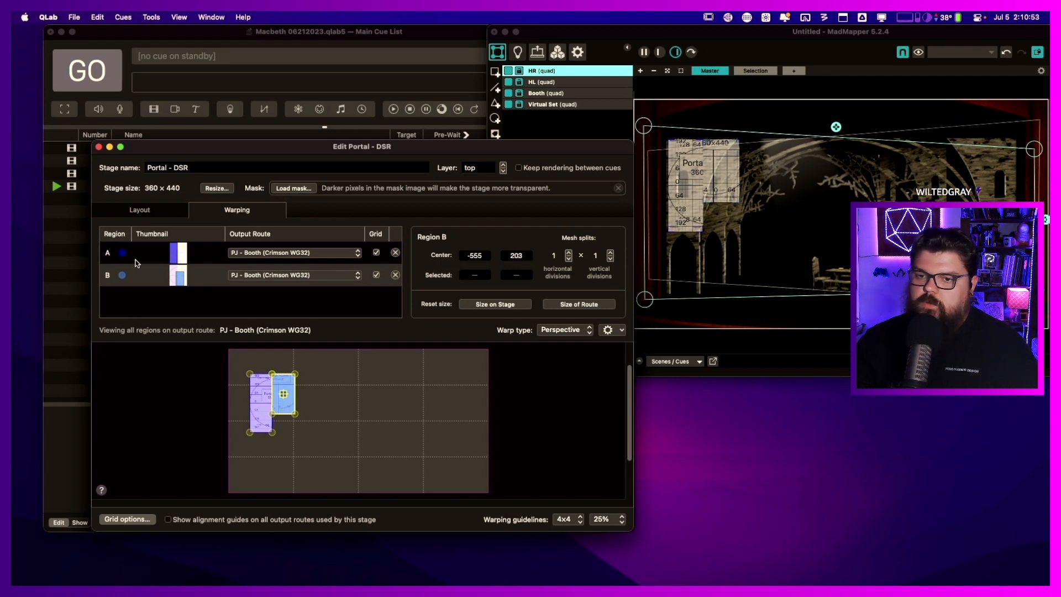
- Move region B in the layout to the stage's upper-right corner, lower left at 10, -80
left_click(139, 211)
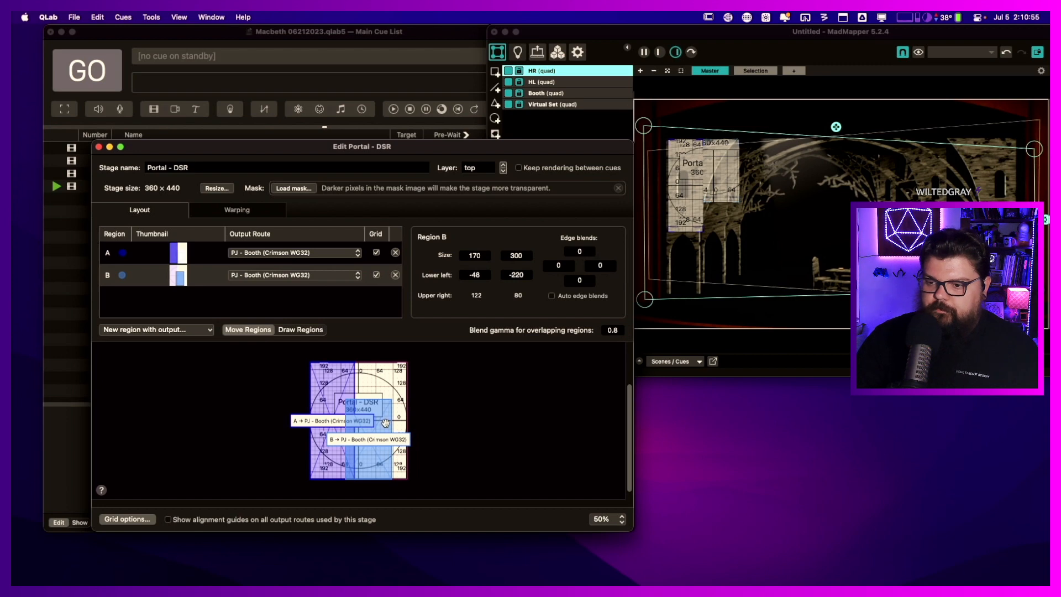
left_click_drag(387, 409, 403, 371)
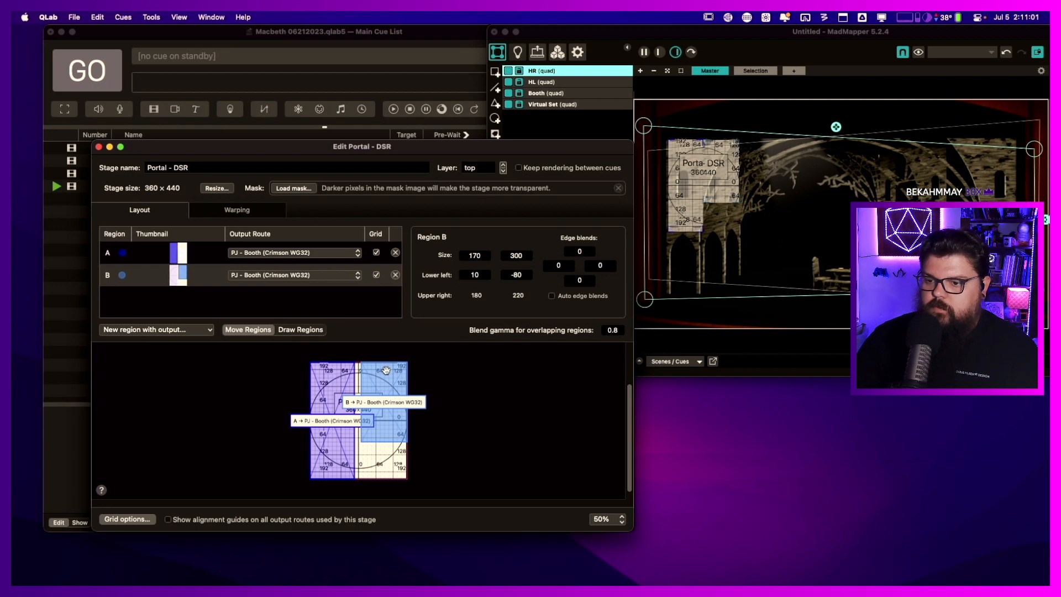
- Apply the stage resize at 360 × 440 with the regions set to Crop/Pad
left_click(224, 188)
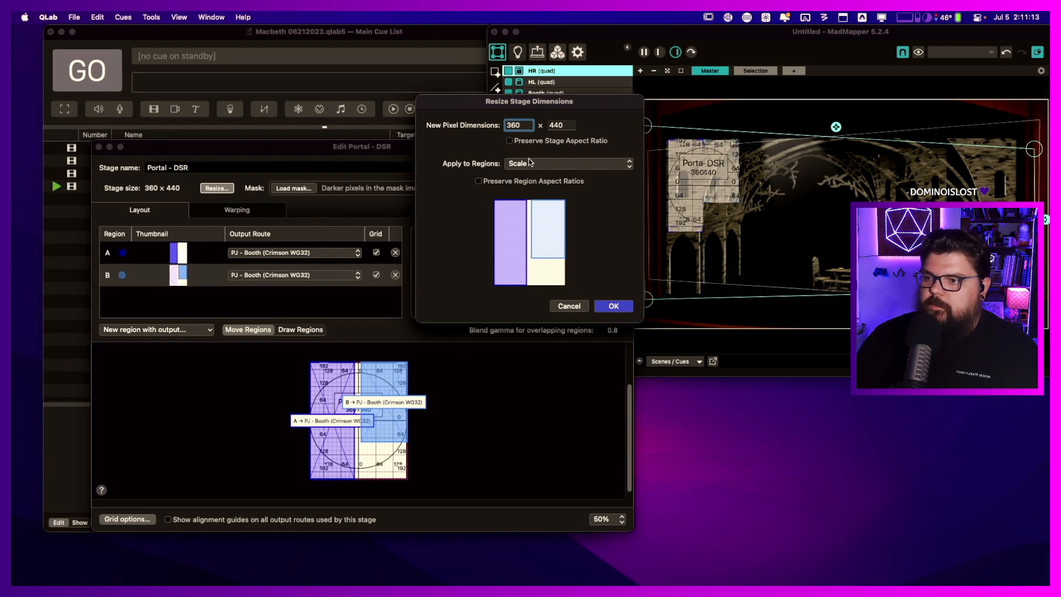
left_click(548, 166)
left_click(586, 175)
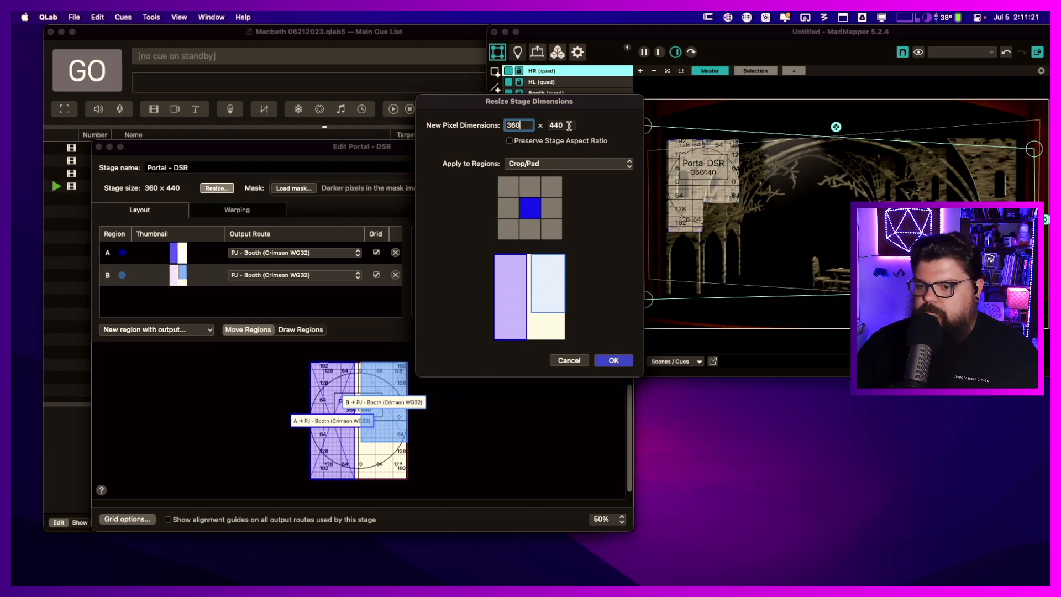
left_click_drag(535, 98, 509, 140)
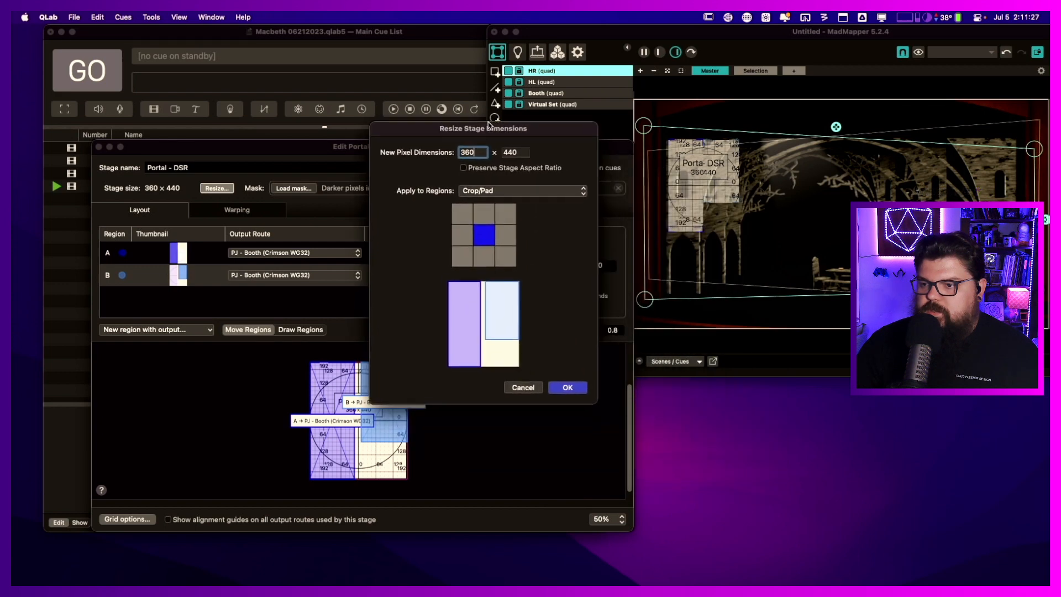
key("Tab")
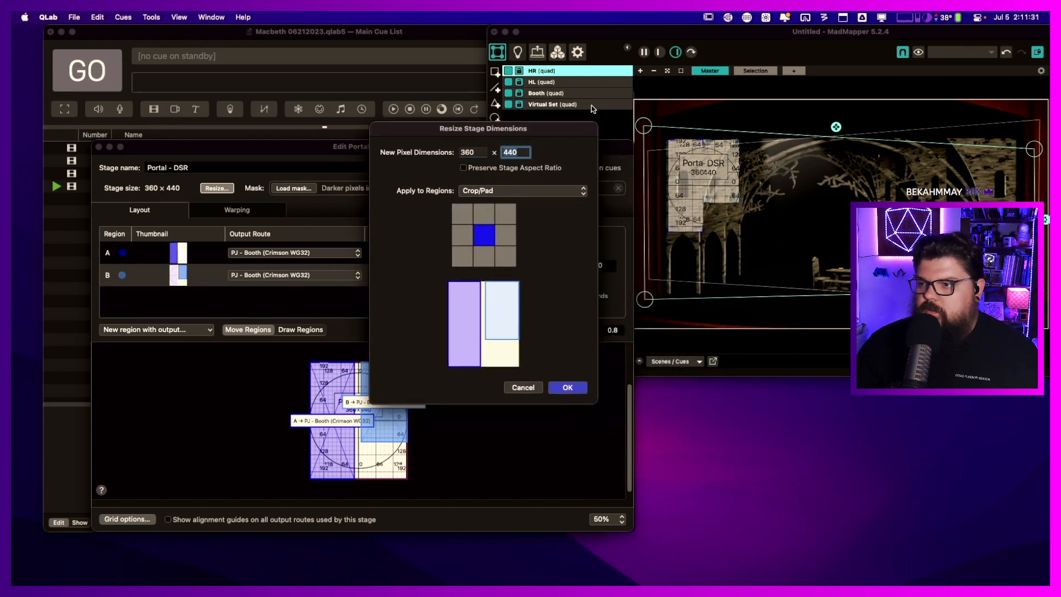
left_click(562, 388)
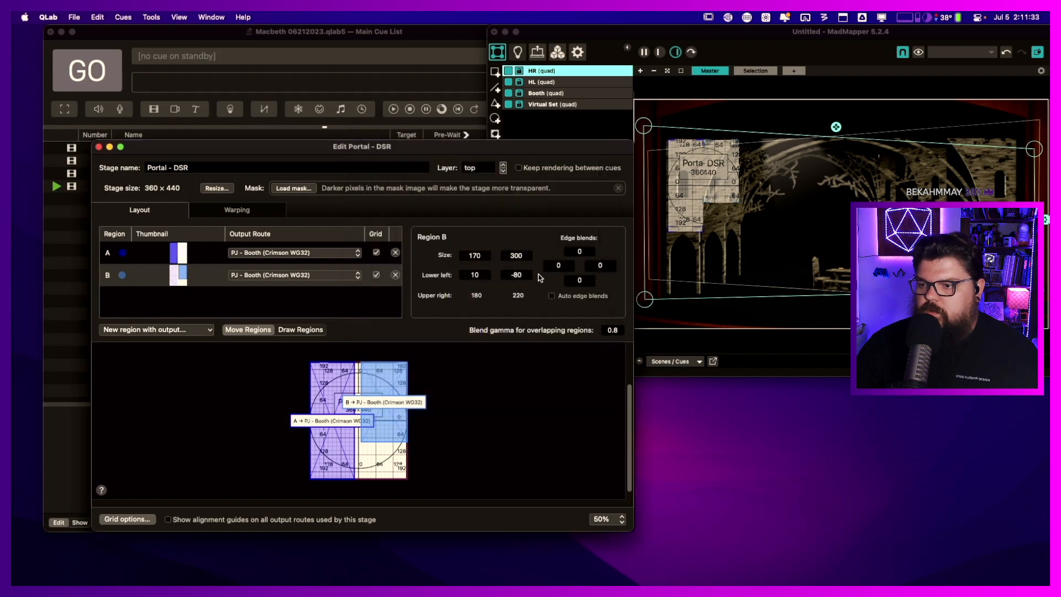
- Move region B's lower left to 0, -80 and widen it to 180 so it reaches the stage's right edge
left_click_drag(388, 378, 385, 378)
left_click(474, 255)
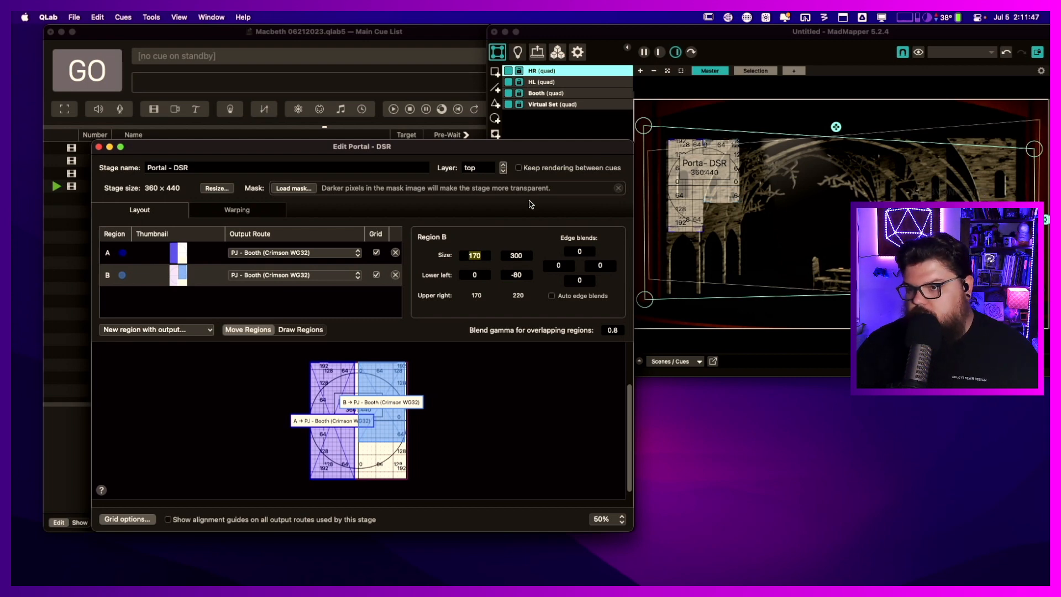
type("220")
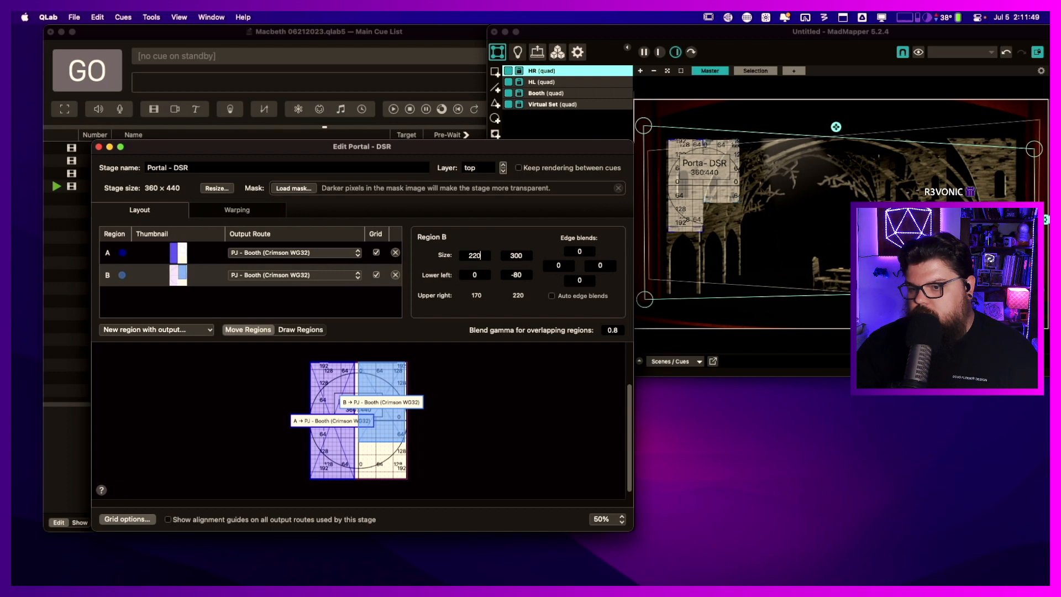
left_click(516, 255)
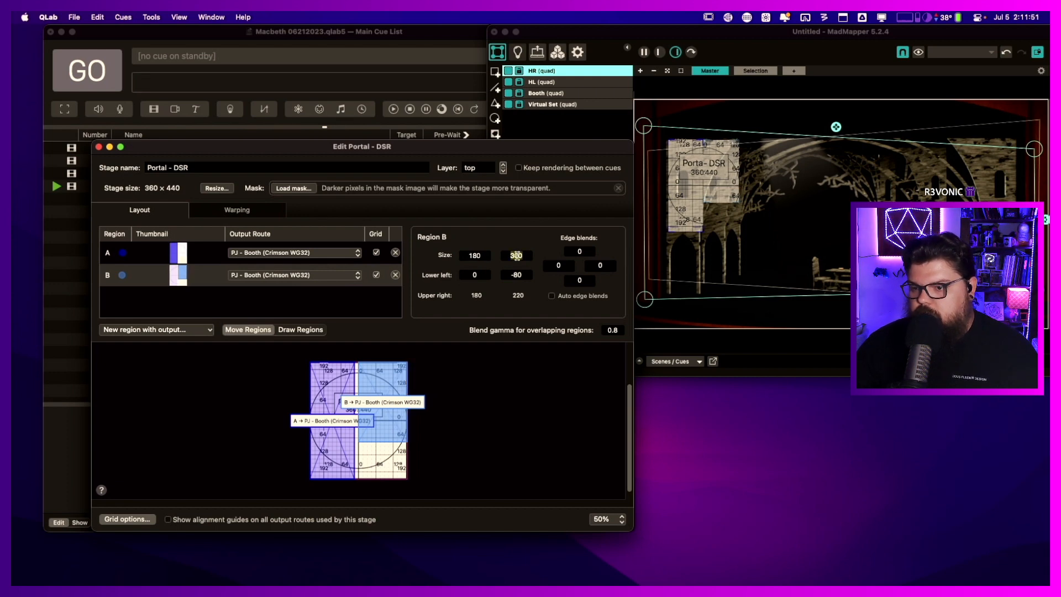
- Set region A's width to 220
left_click(328, 386)
left_click(475, 255)
type("220")
key("Tab")
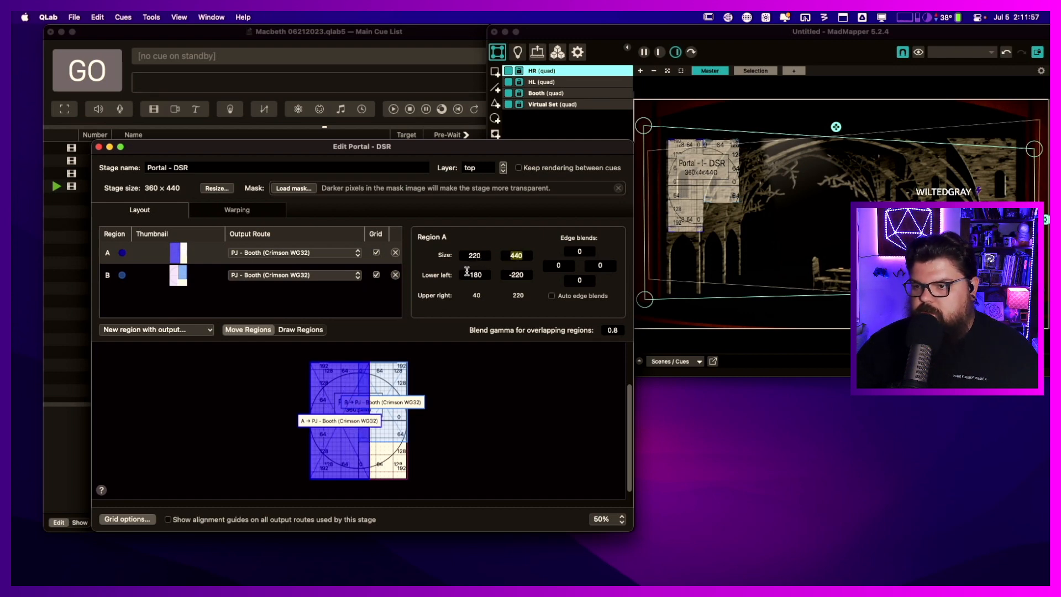
- Narrow region A to 180 wide from its right edge so it meets region B's left edge at the stage centre
left_click(471, 256)
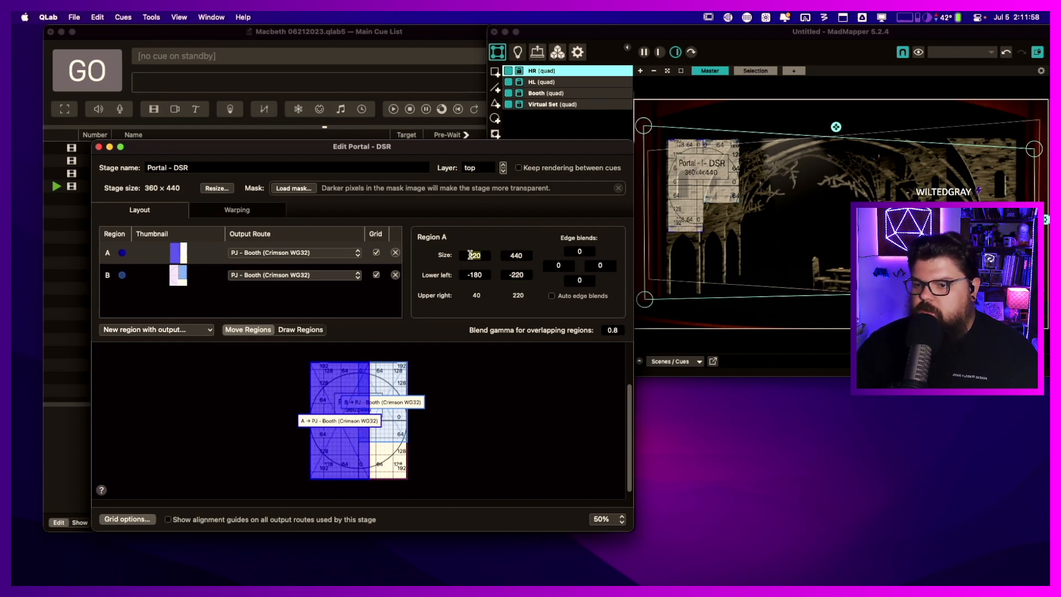
left_click(336, 386)
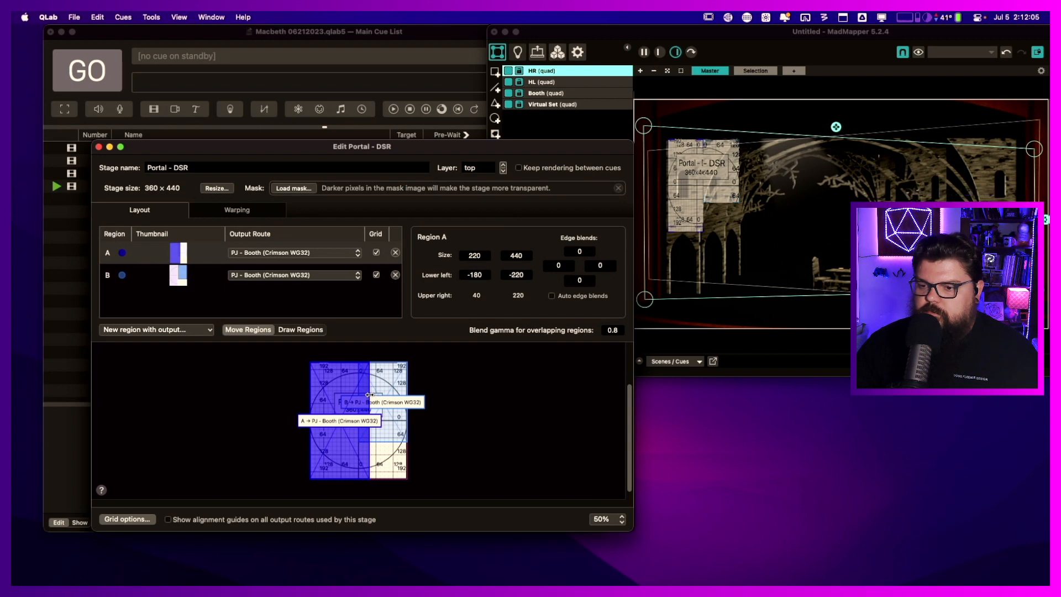
left_click_drag(368, 395, 360, 395)
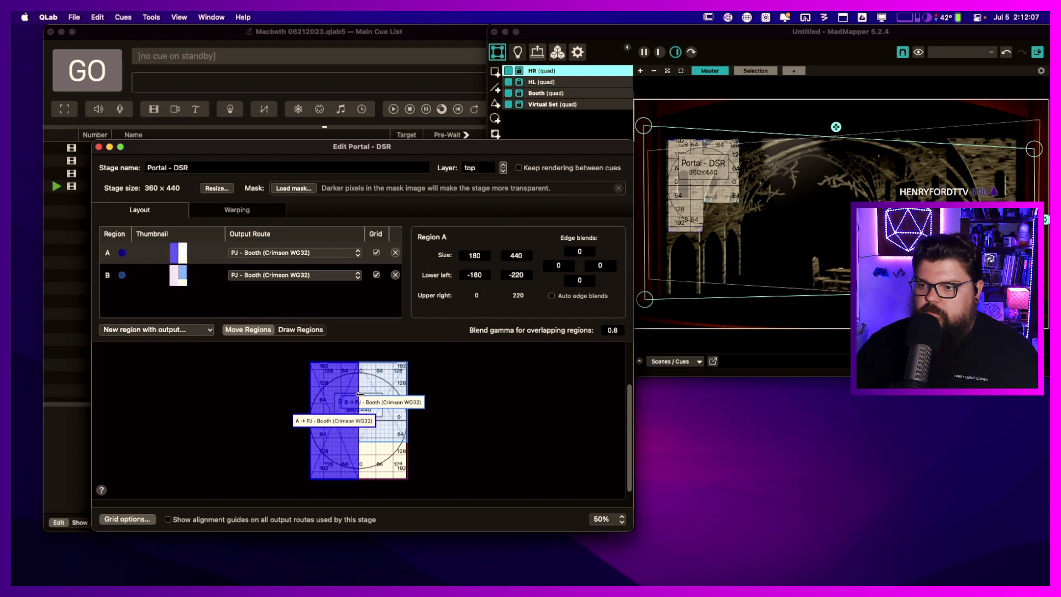
left_click(376, 379)
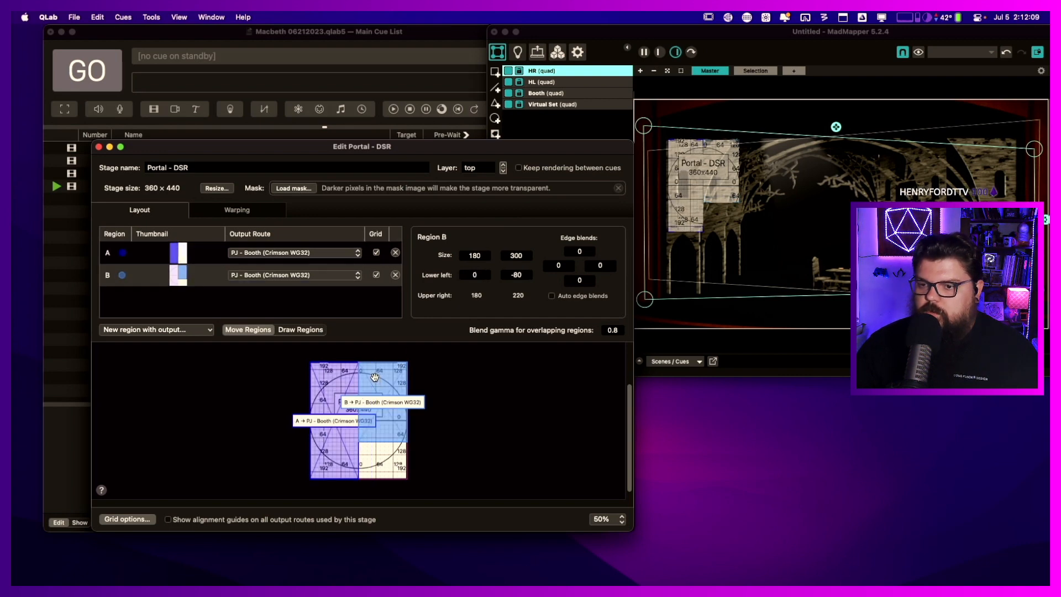
- Examine how the warps of regions A and B line up along their shared edge on the PJ - Booth route
left_click(234, 211)
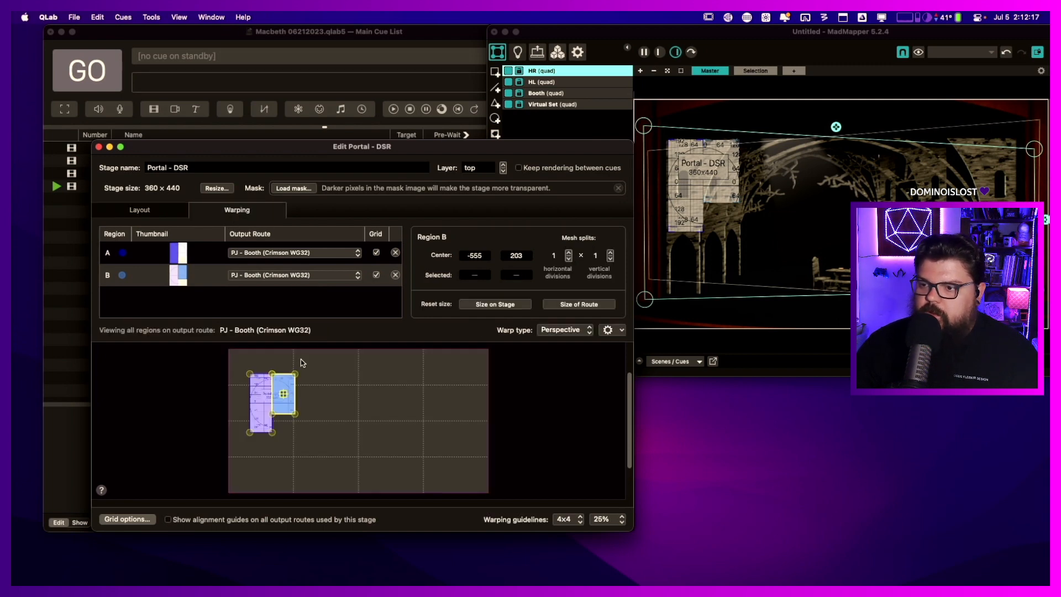
left_click(260, 383)
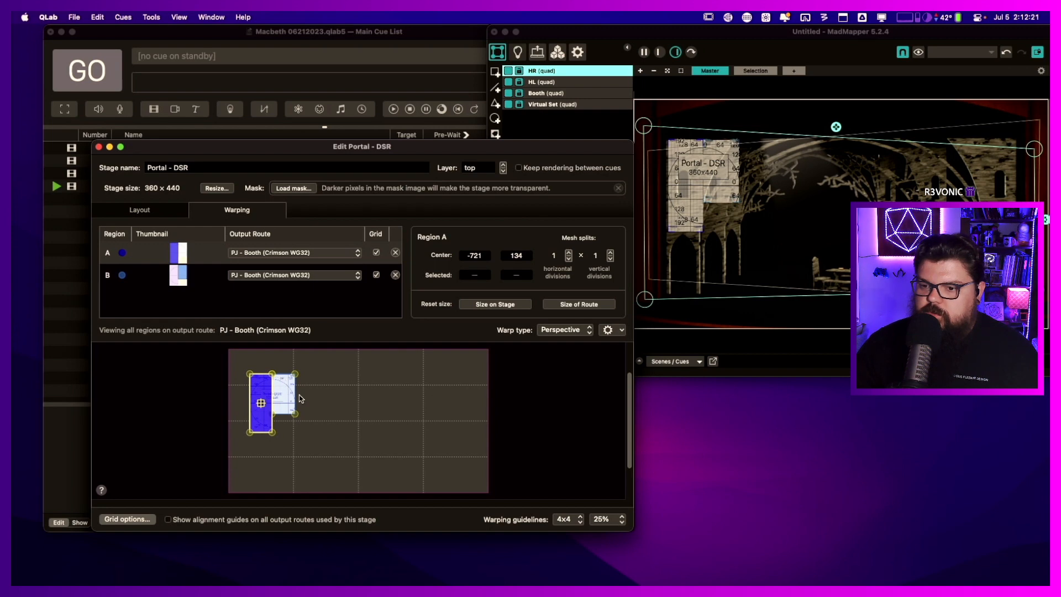
left_click(606, 521)
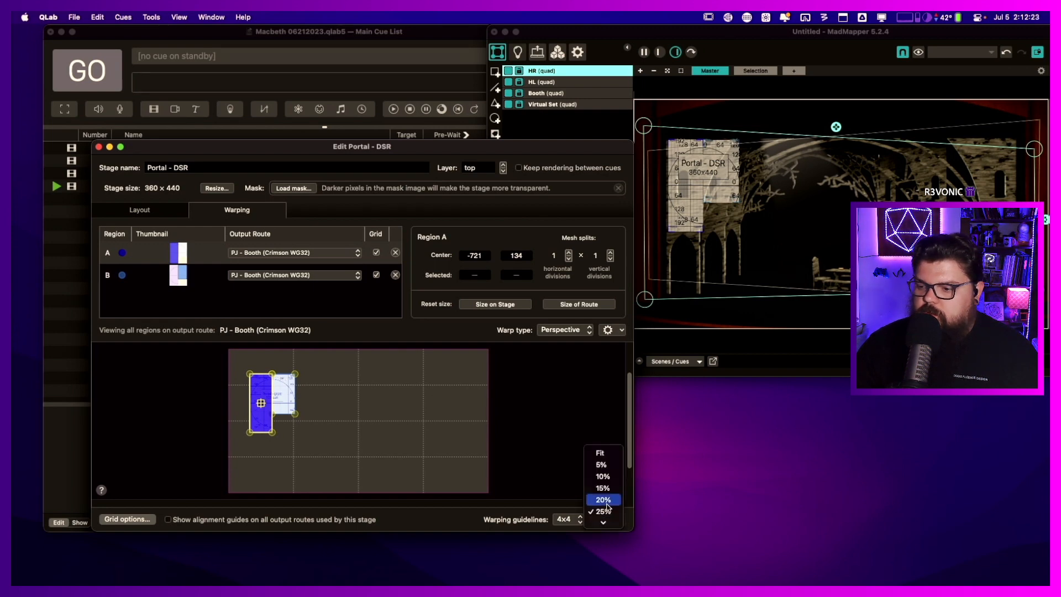
left_click(605, 451)
scroll(284, 371, "up", 5)
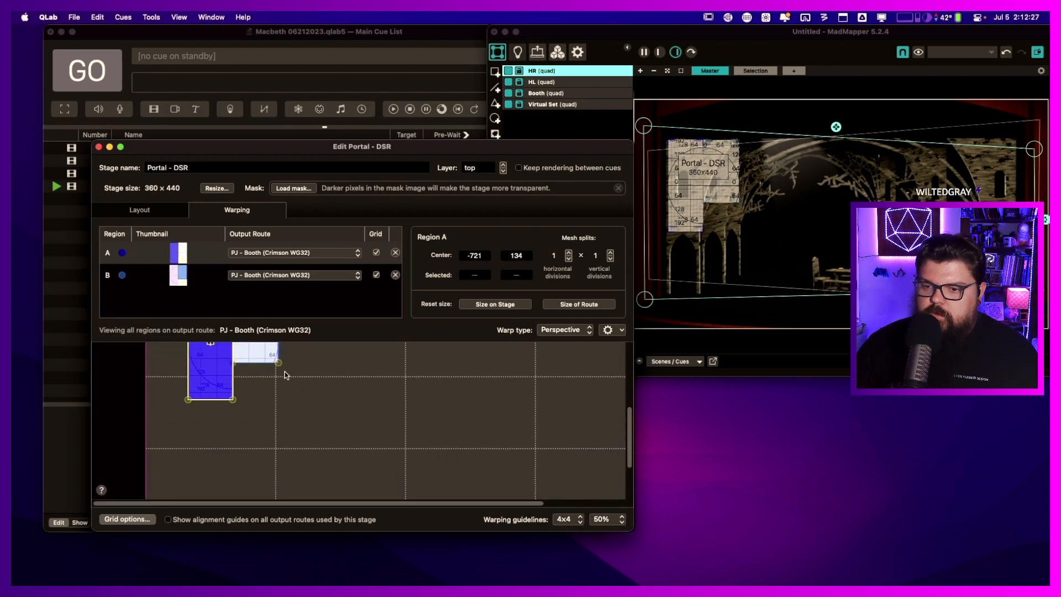
left_click(255, 450)
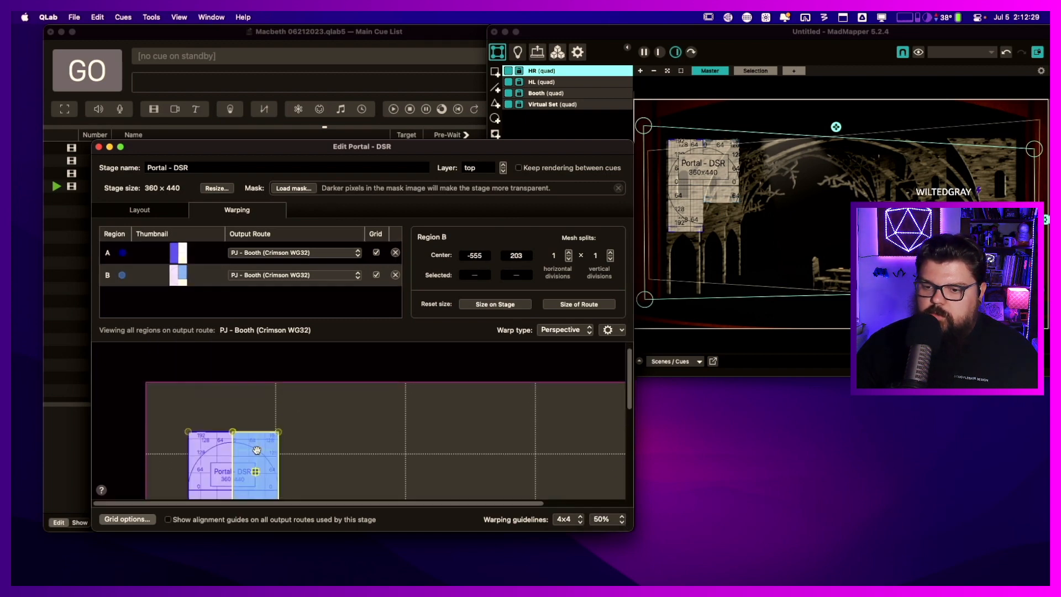
left_click(221, 448)
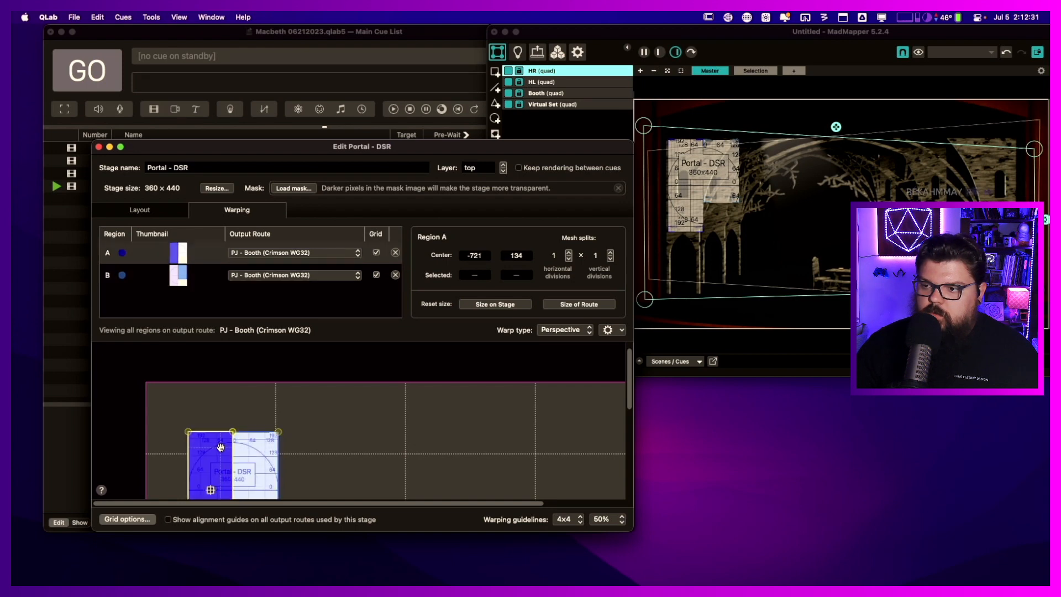
left_click(255, 454)
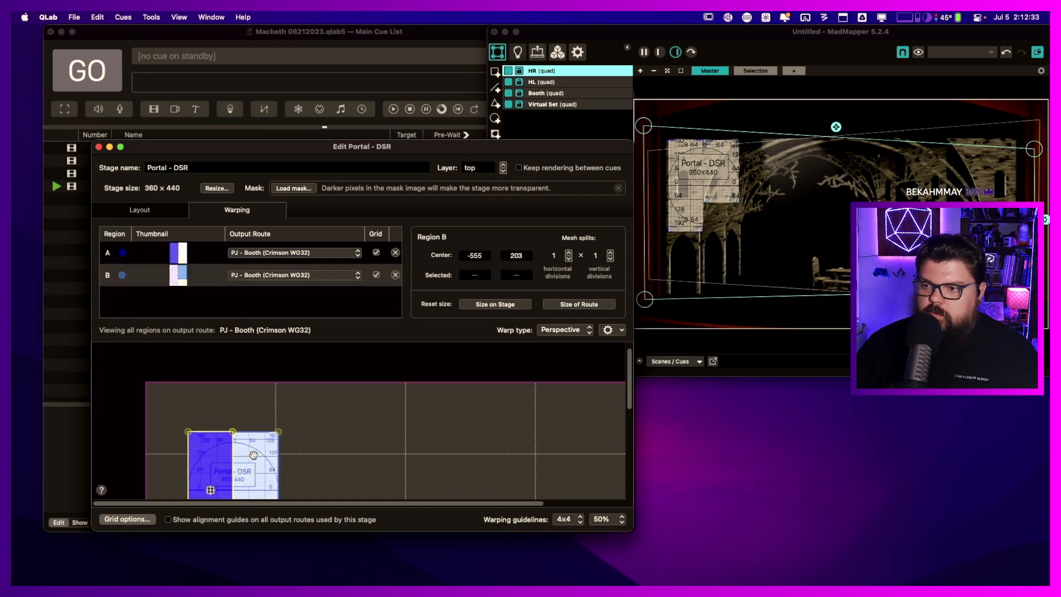
left_click(216, 456)
left_click(252, 460)
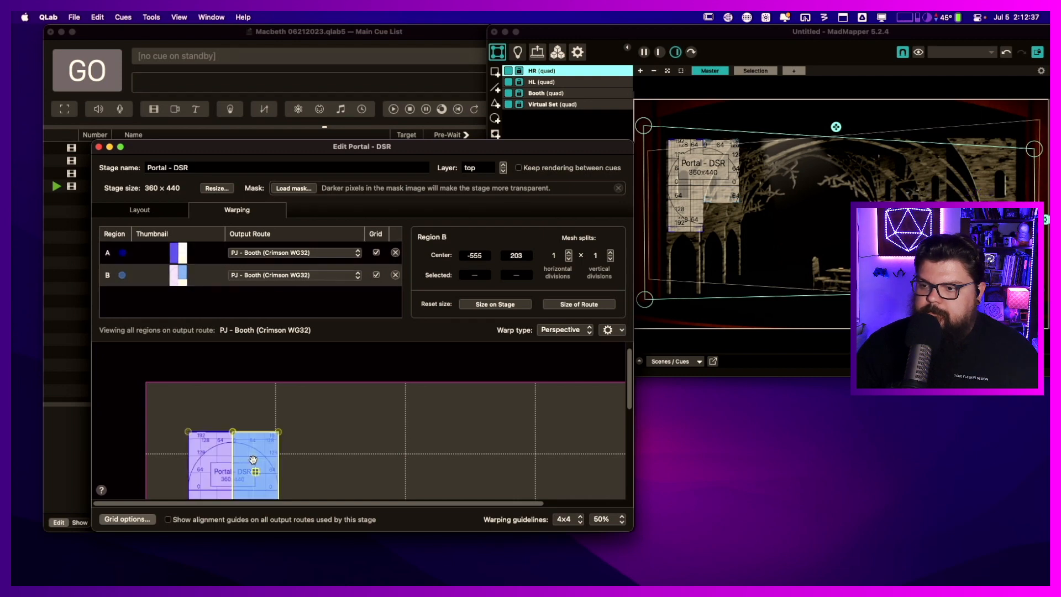
scroll(370, 453, "down", 3)
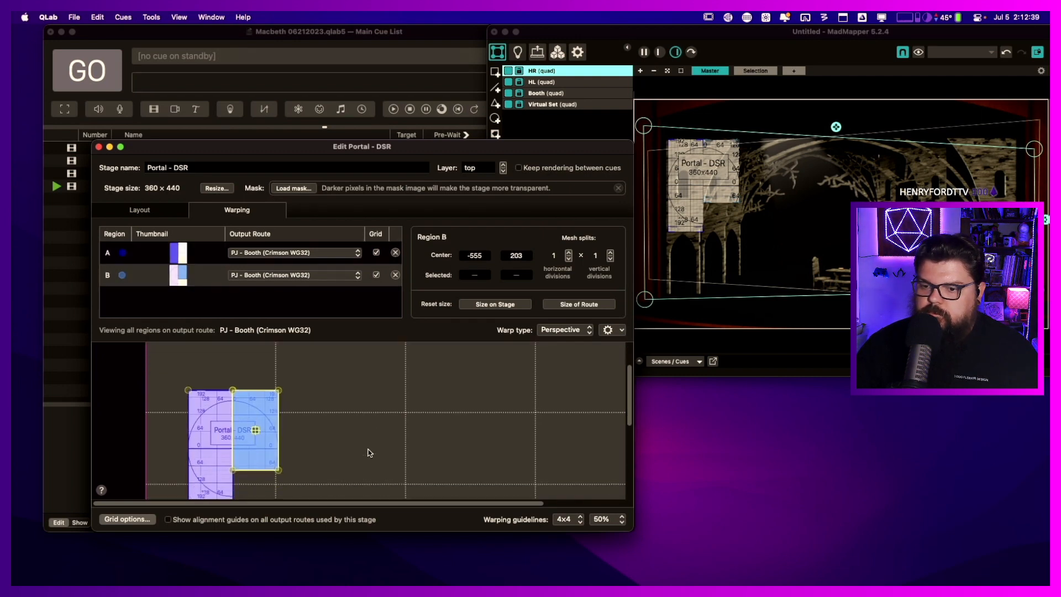
- Shift the warps of regions A and B slightly left, with B centred at about -564, 204, and close the stage editor
left_click_drag(248, 394, 249, 395)
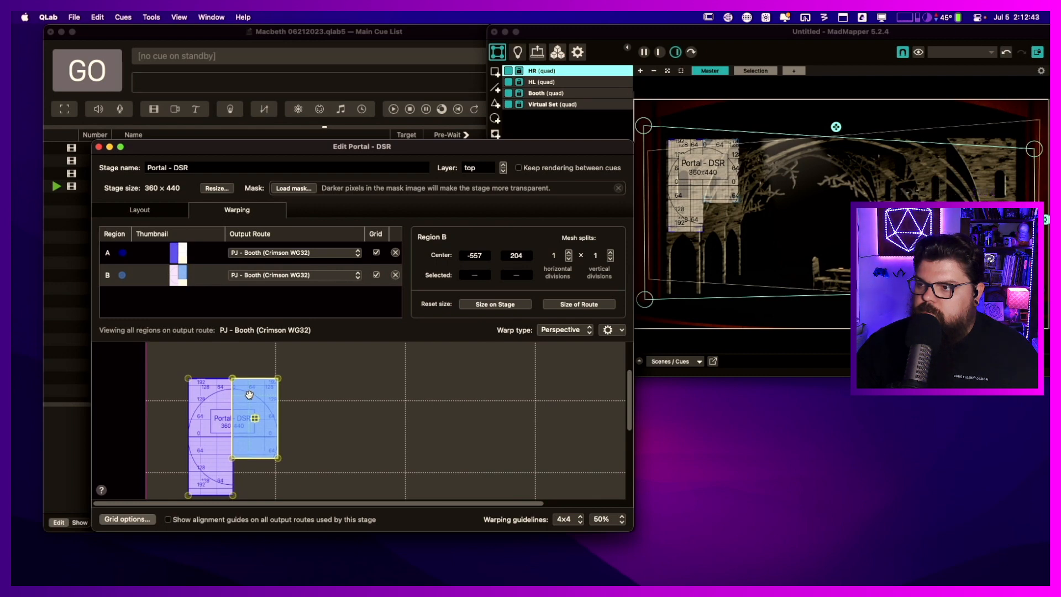
left_click(210, 397)
left_click_drag(211, 398, 249, 395)
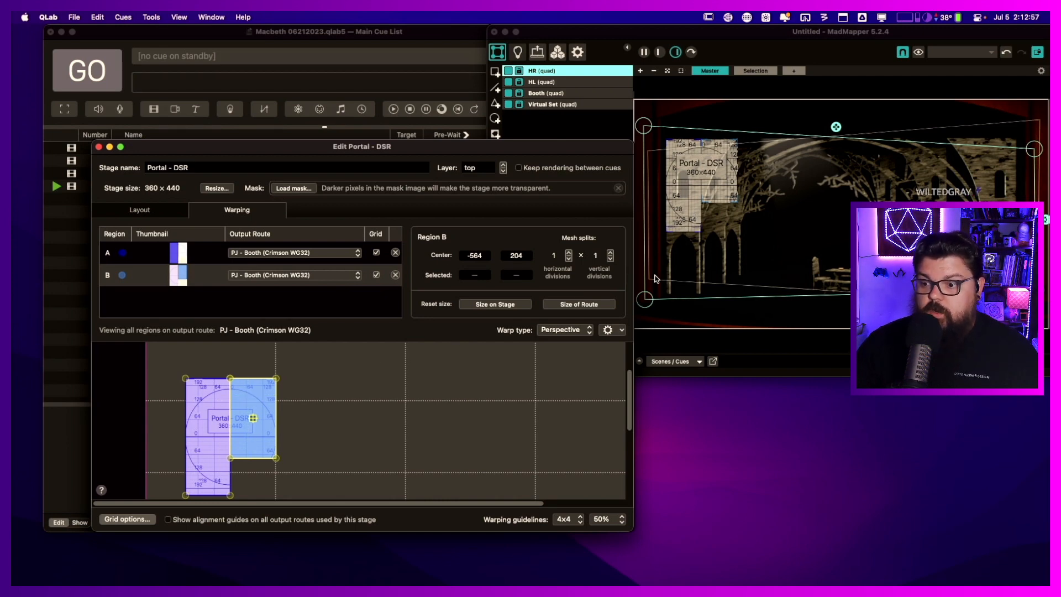
left_click(99, 147)
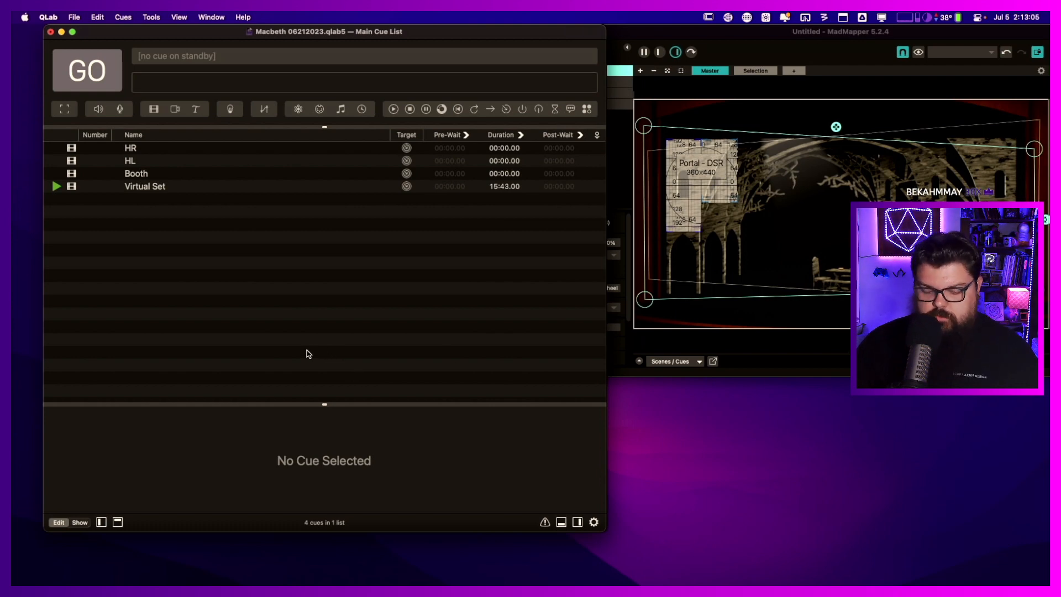
key("super+Tab")
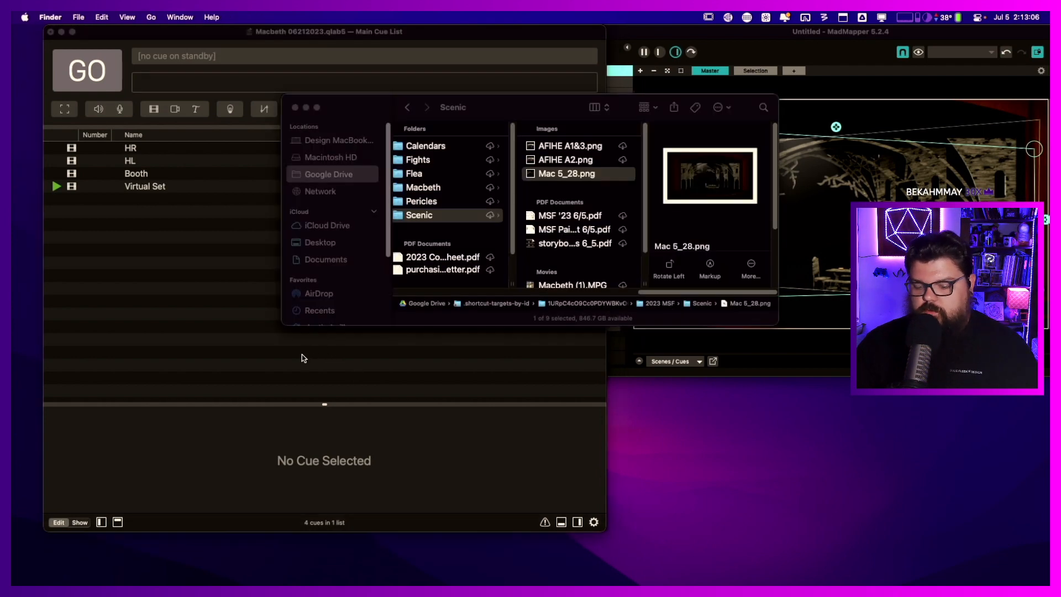
left_click(267, 363)
left_click(742, 45)
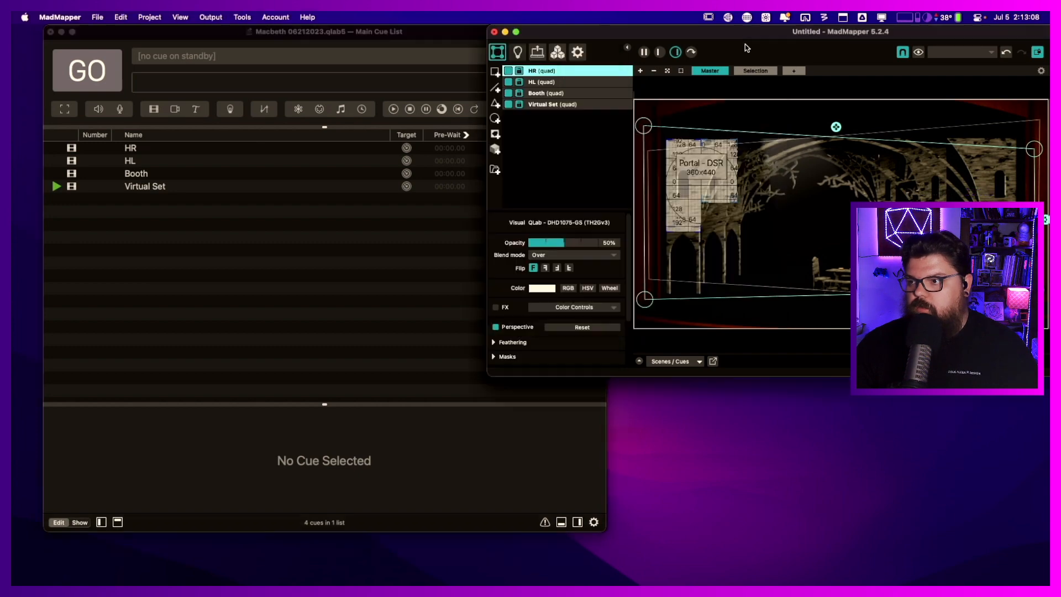
left_click(402, 237)
- Open the video output settings and bring up the stage editors for Portal - DSR and Portal - DSL
key("super+comma")
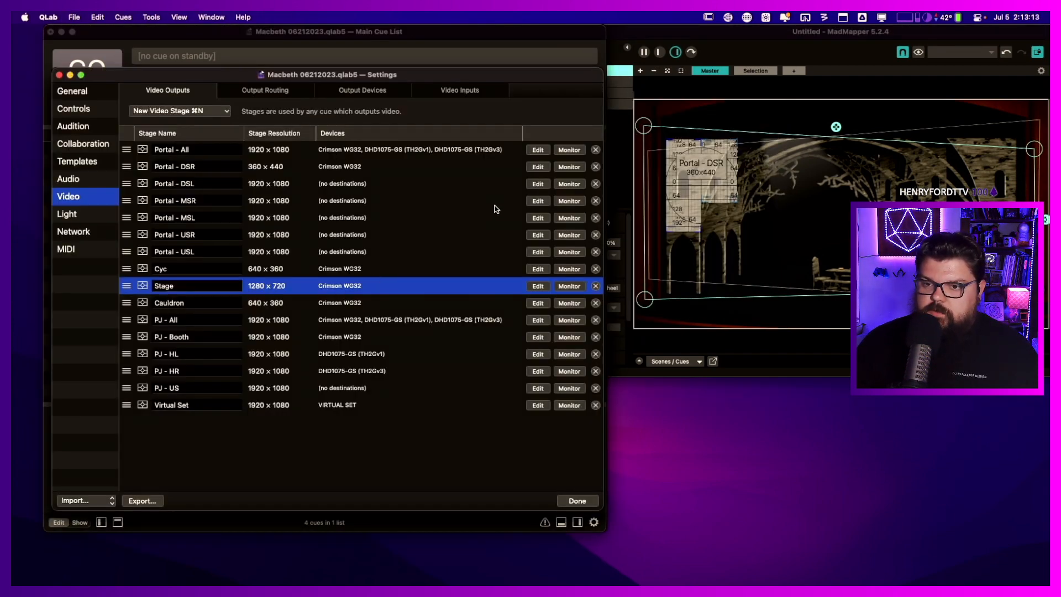
left_click(545, 167)
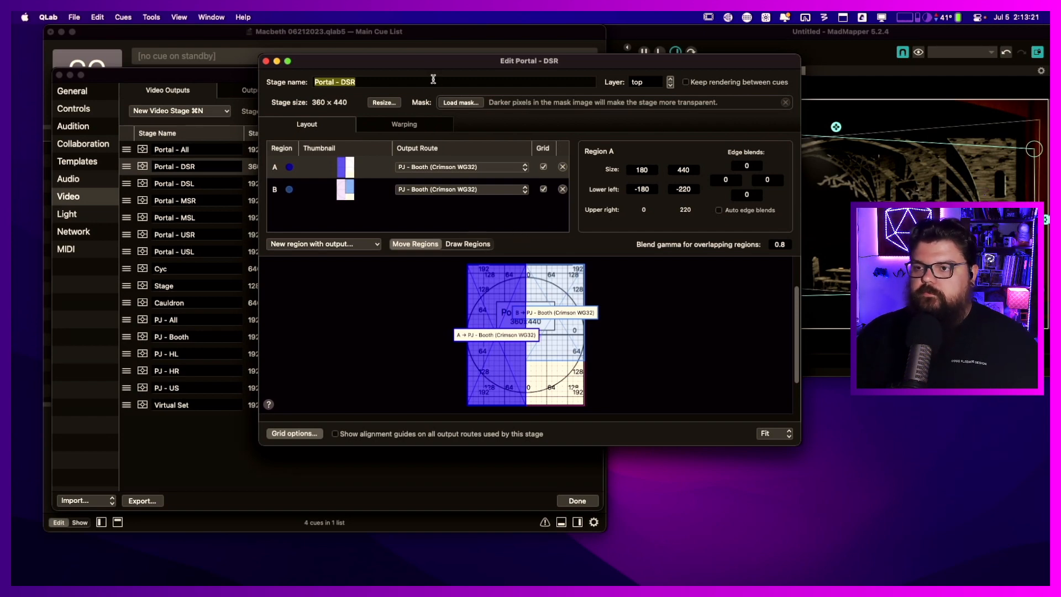
left_click_drag(437, 65, 423, 157)
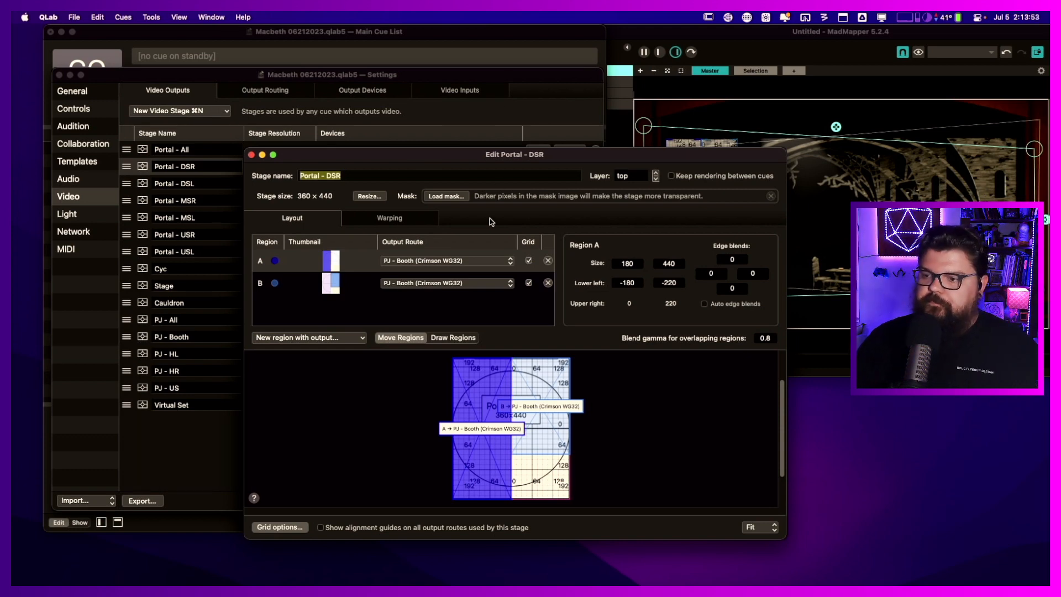
left_click_drag(493, 166, 681, 200)
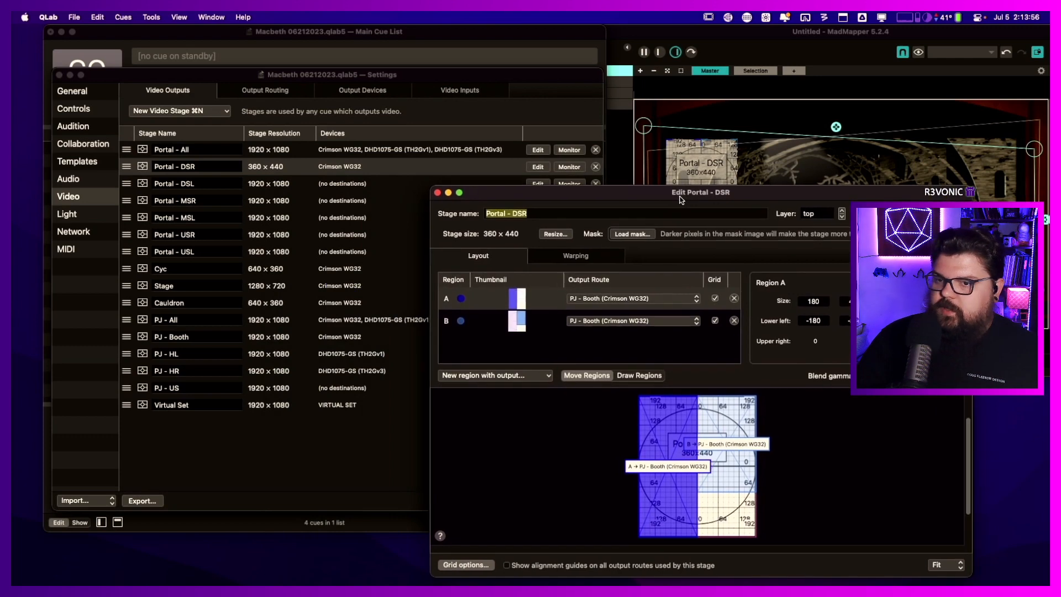
left_click(356, 184)
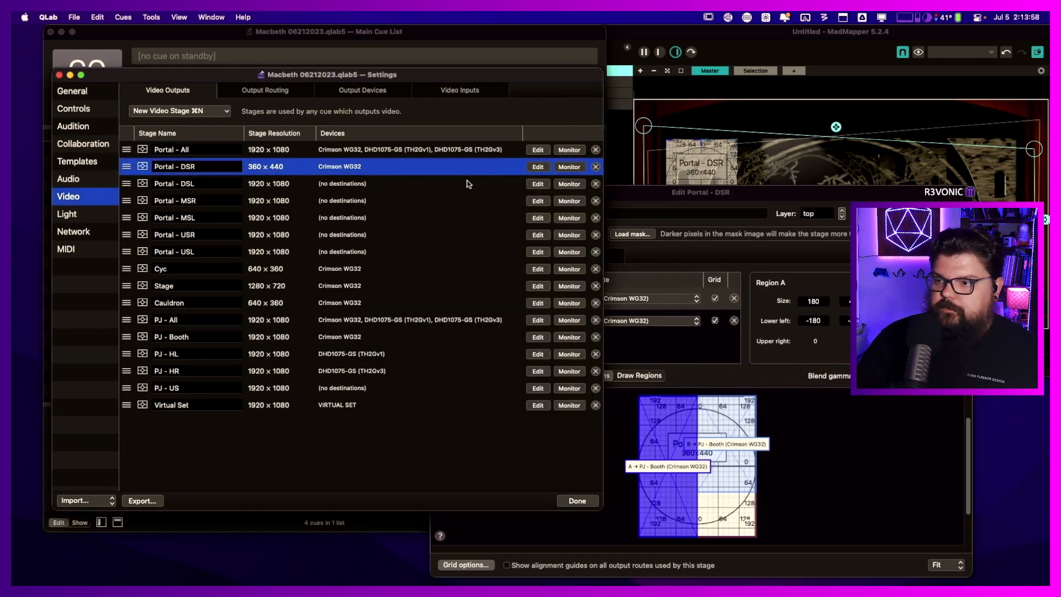
left_click(538, 184)
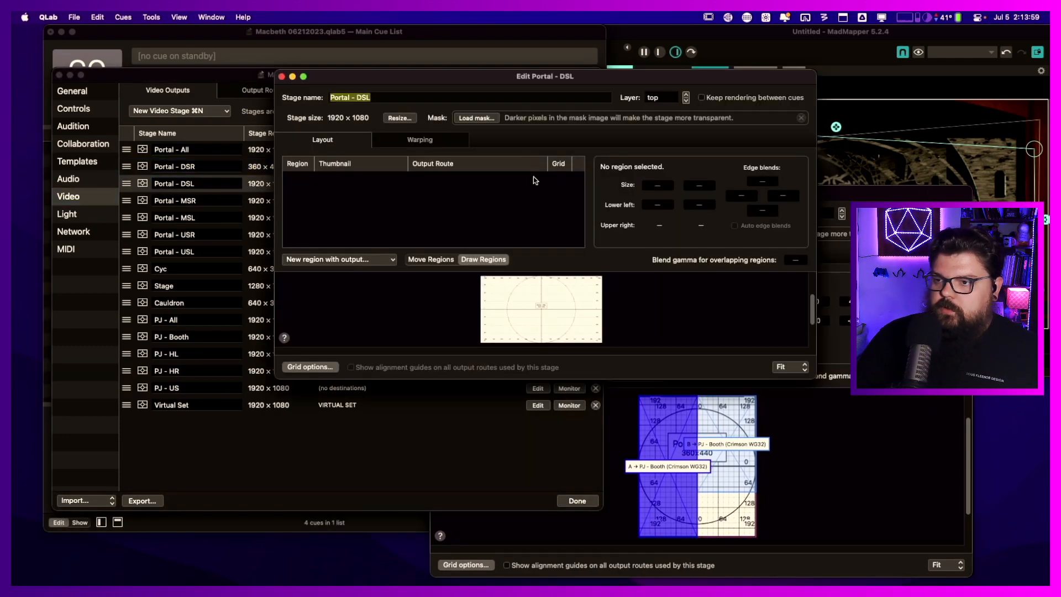
- Try resizing the Portal - DSL stage to 440 wide, turn off Preserve Stage Aspect Ratio, and cancel the resize
left_click(400, 118)
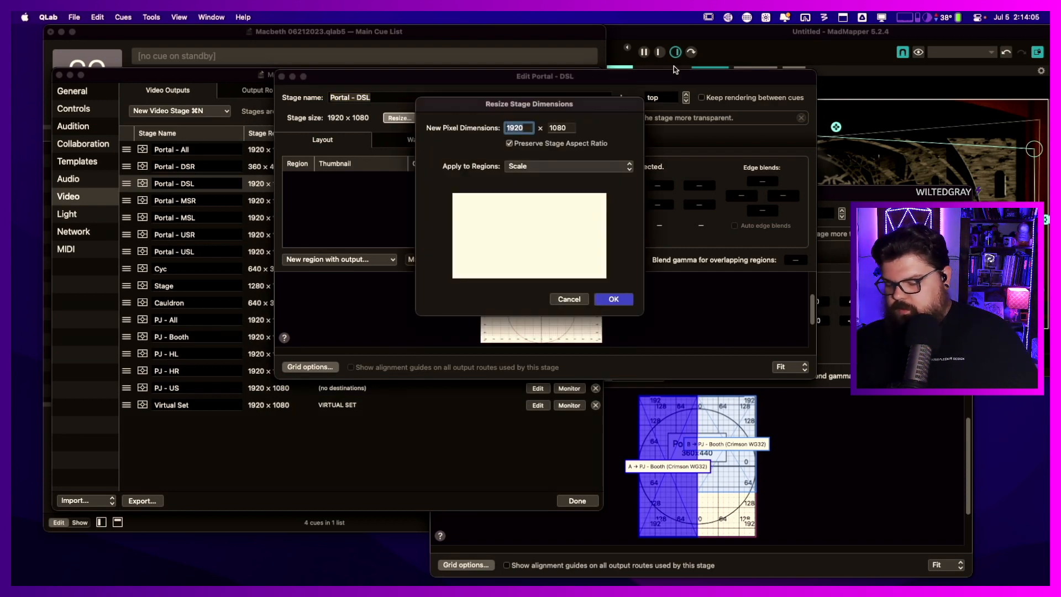
type("440")
key("Tab")
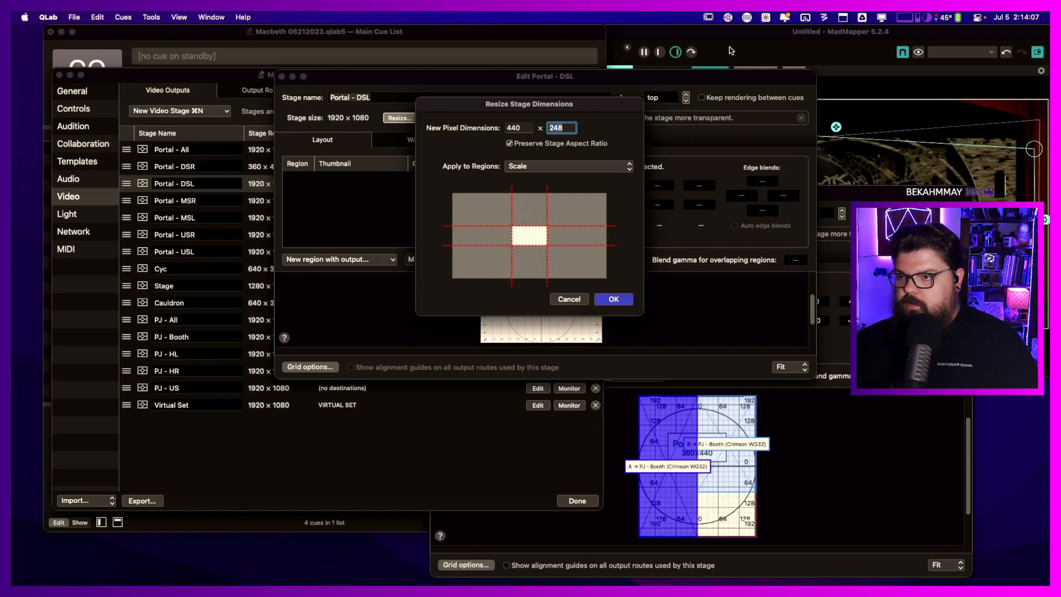
left_click(508, 143)
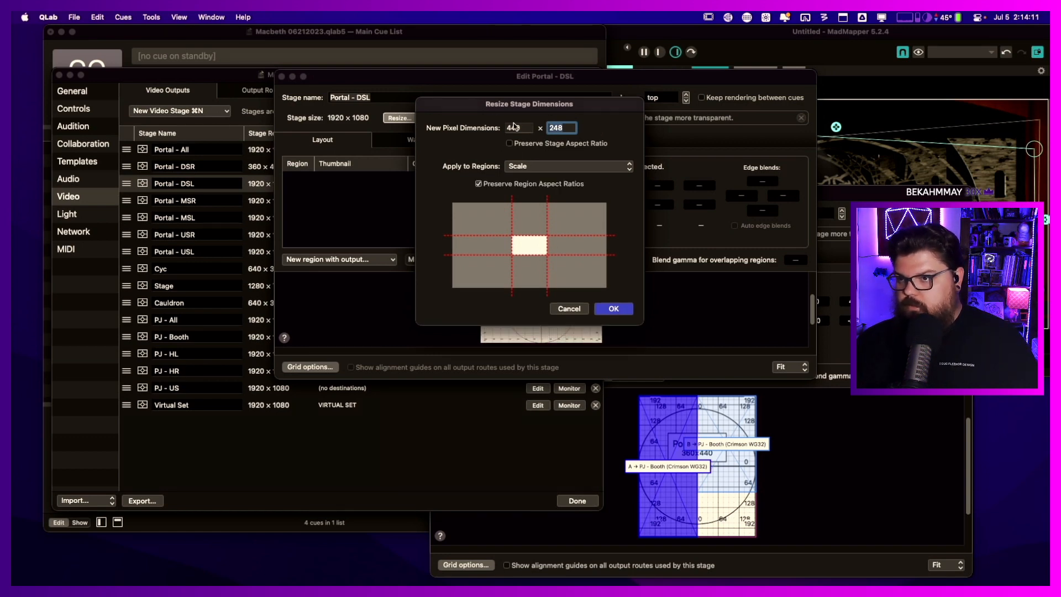
key("shift+Tab")
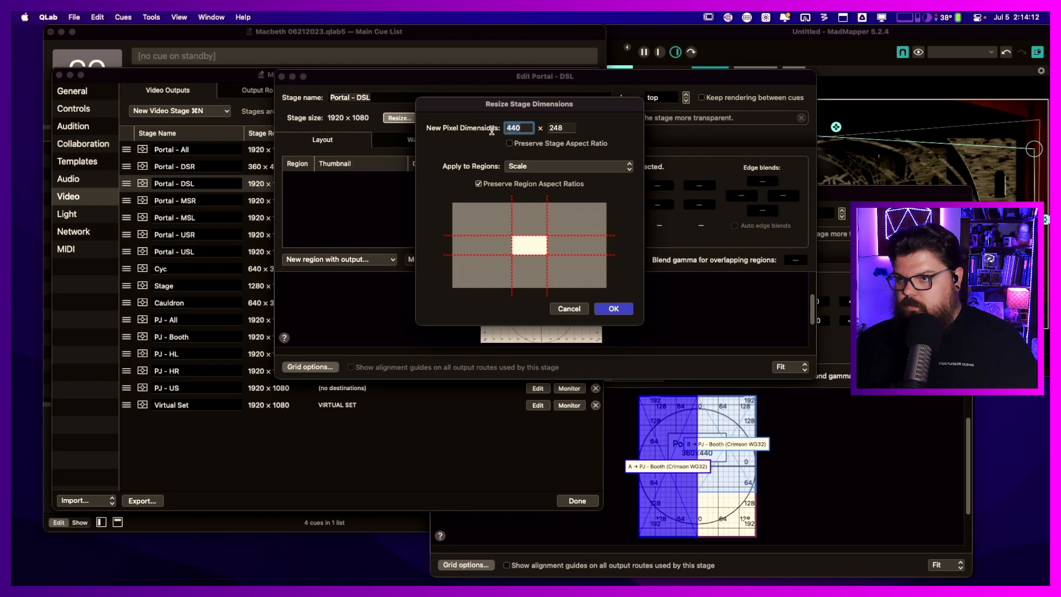
left_click(569, 309)
- Arrange the Portal - DSR and Portal - DSL stage editors side by side for comparison
left_click_drag(847, 190, 924, 159)
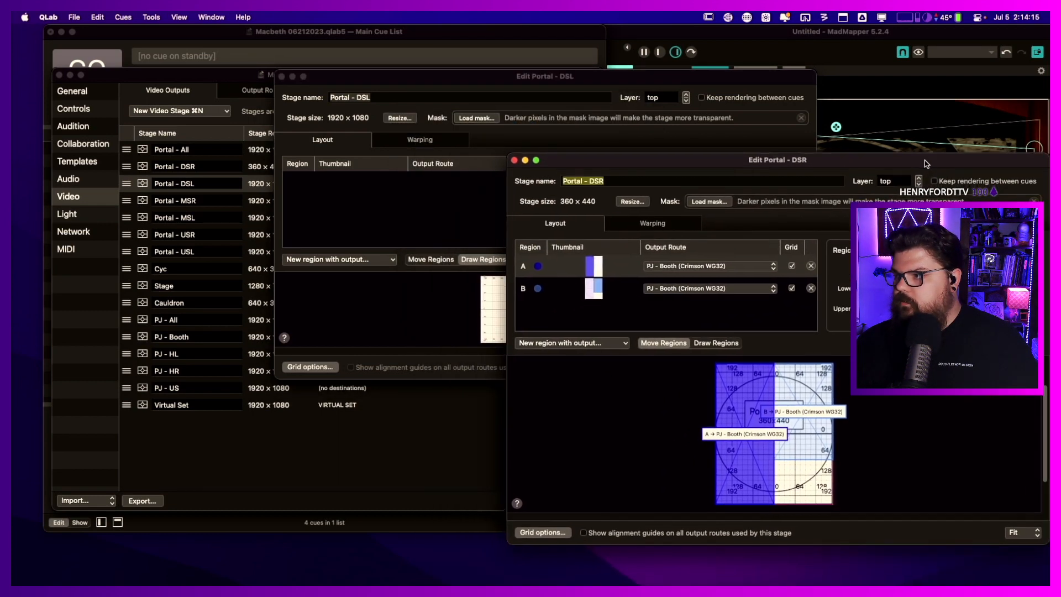
left_click_drag(560, 76, 317, 104)
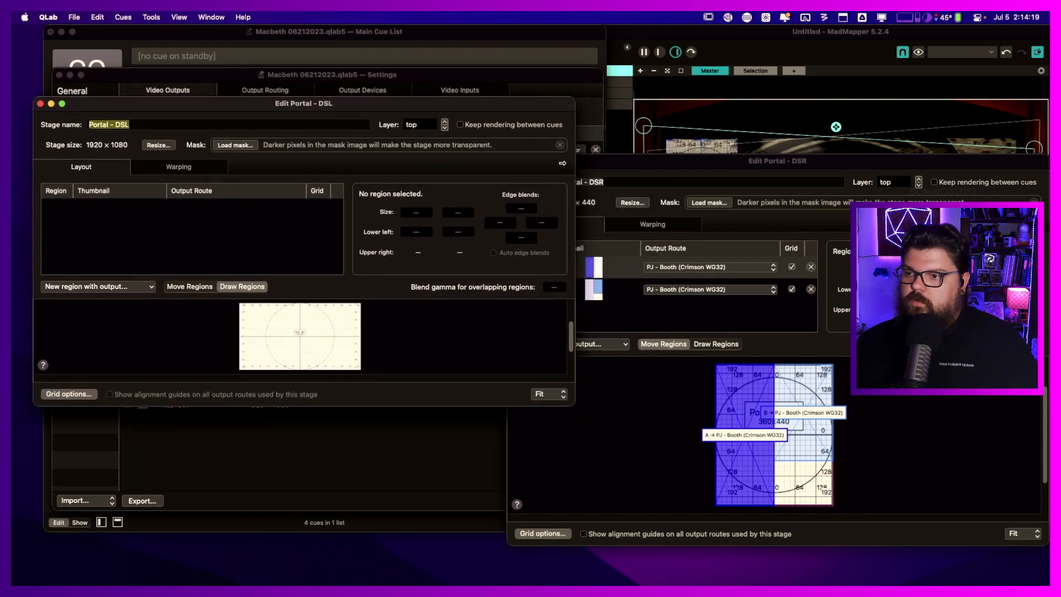
left_click(684, 169)
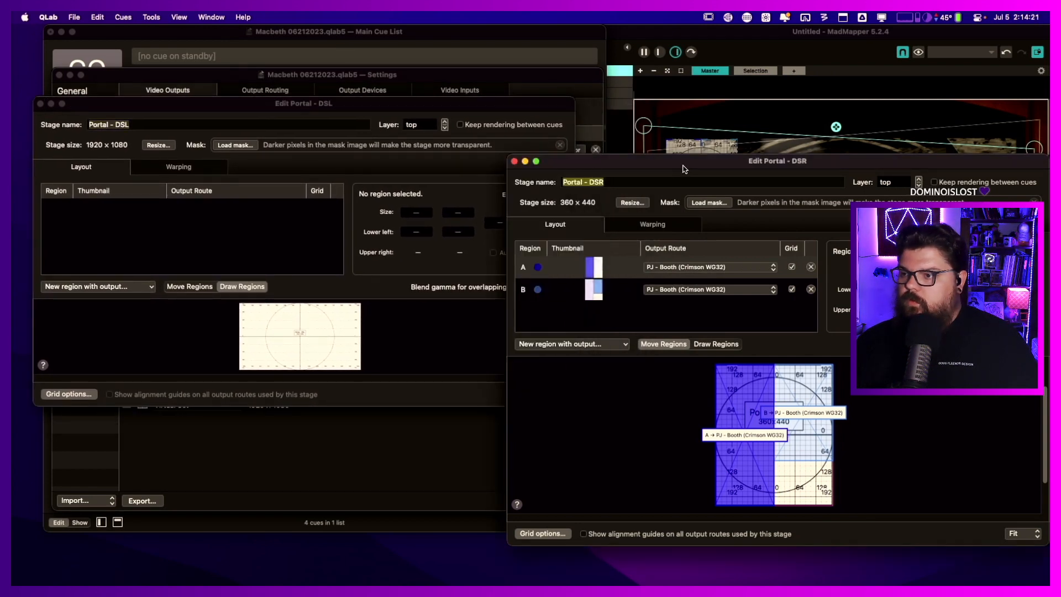
left_click(310, 169)
- Resize the Portal - DSL stage to 360 × 440 pixels
left_click(159, 145)
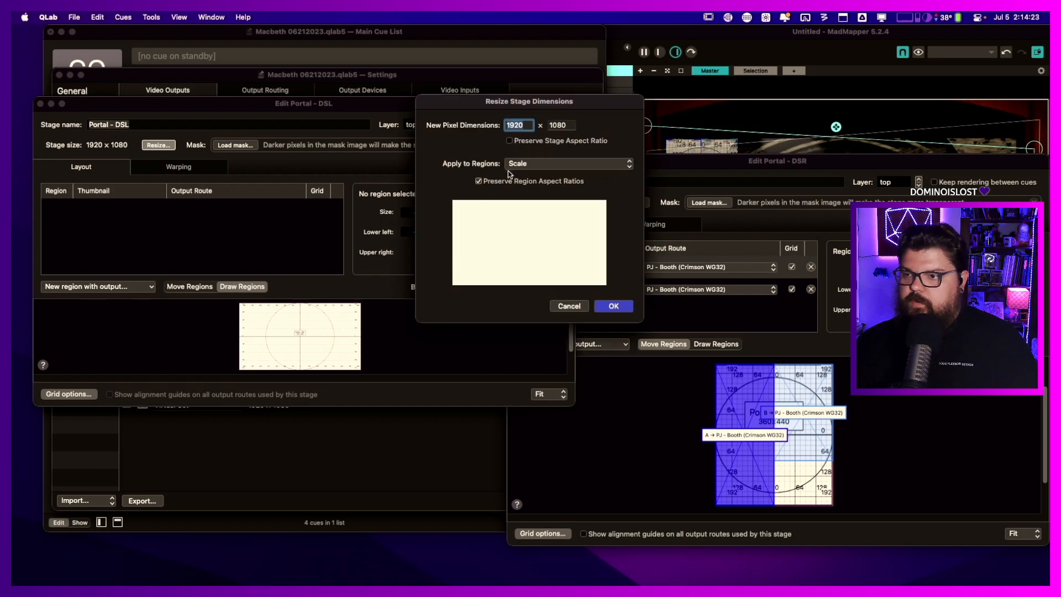
type("360")
key("Tab")
type("440")
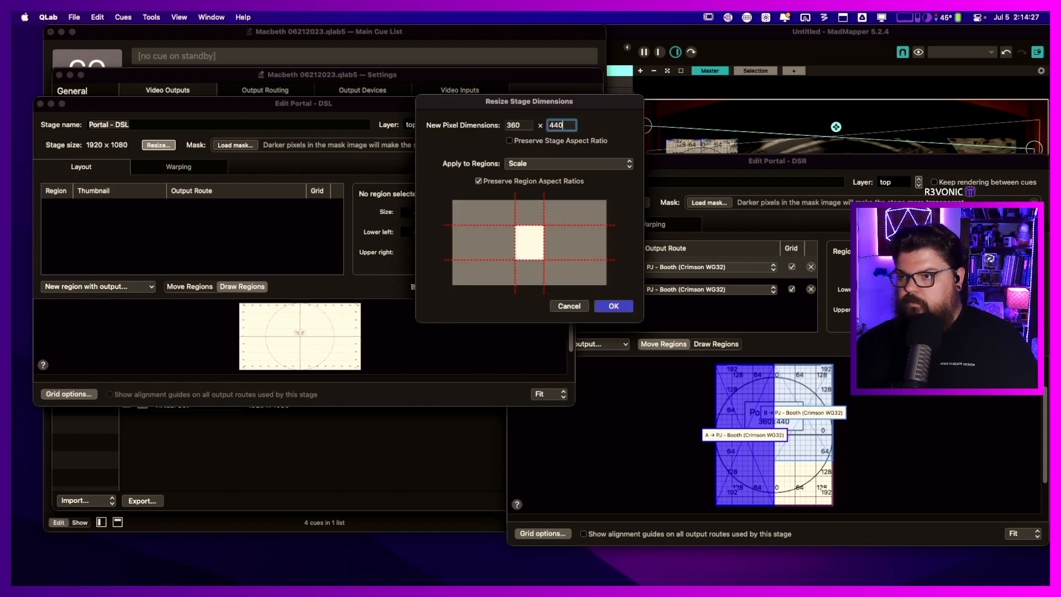
key("Return")
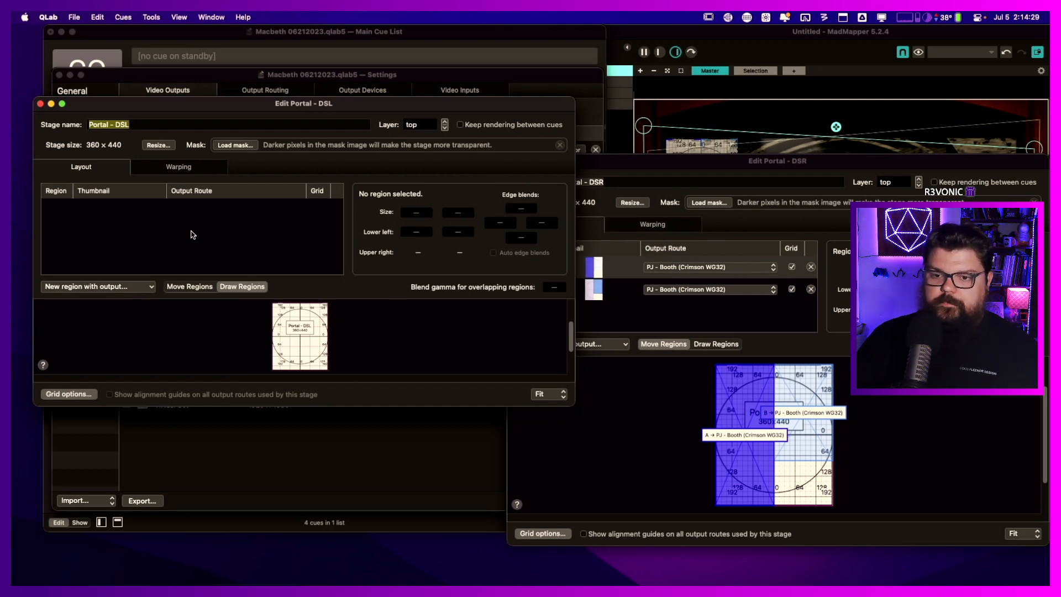
- Add two regions to the Portal - DSL stage, both routed to PJ - Booth (Crimson WG32)
left_click(139, 287)
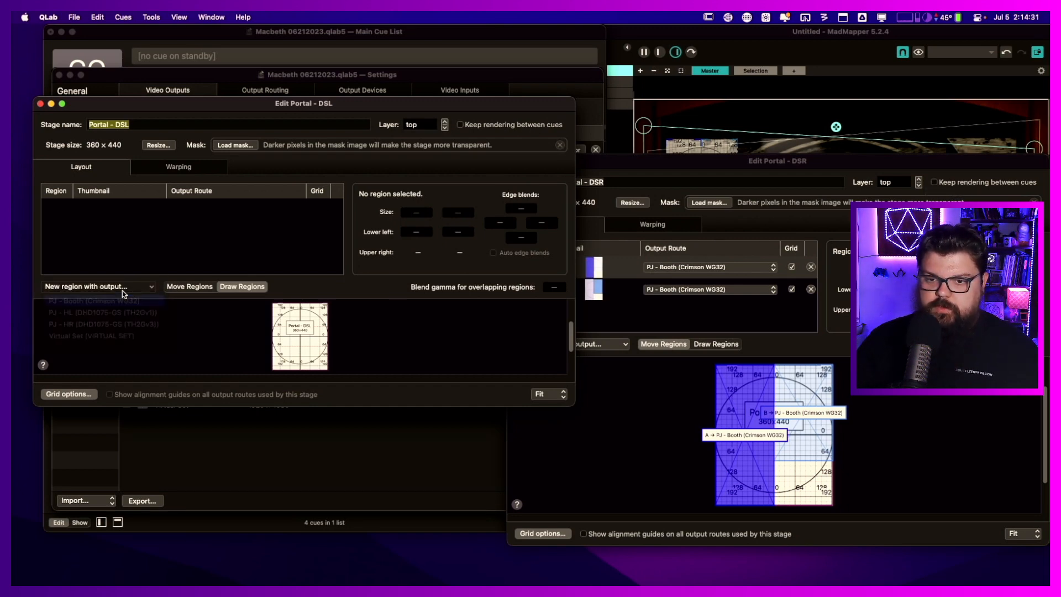
left_click(123, 297)
left_click(125, 287)
left_click(118, 297)
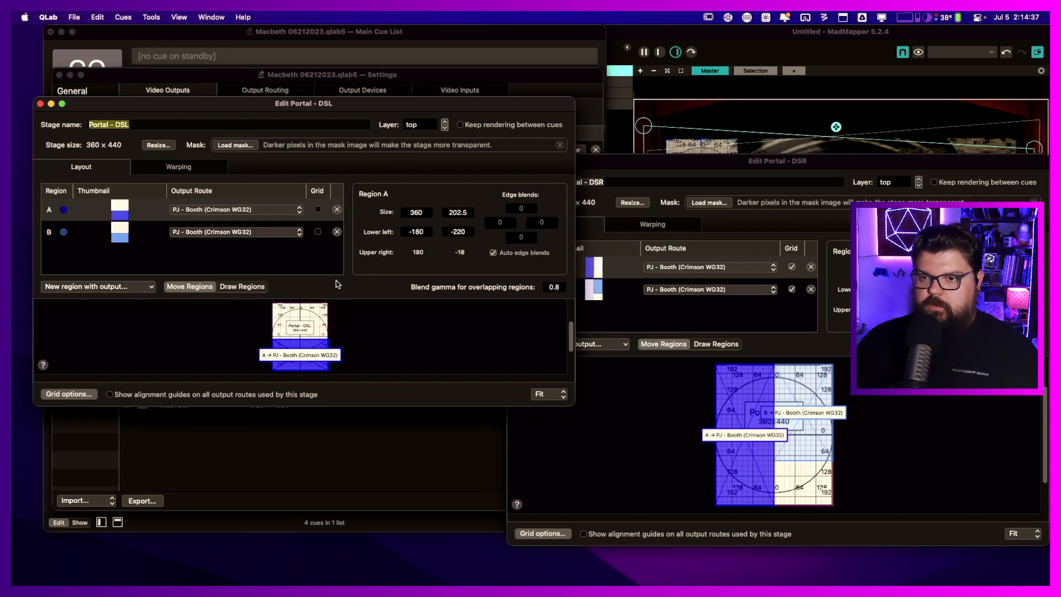
- Set Portal - DSL's region A to 180 × 440, turn off its auto edge blends and zero its bottom edge blend
left_click(417, 212)
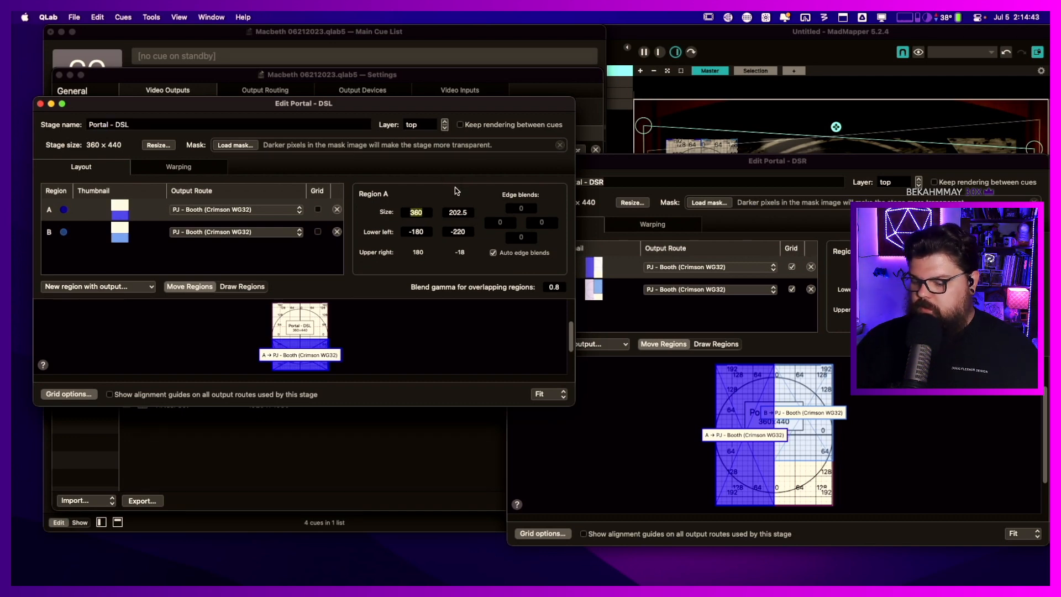
type("180")
key("Tab")
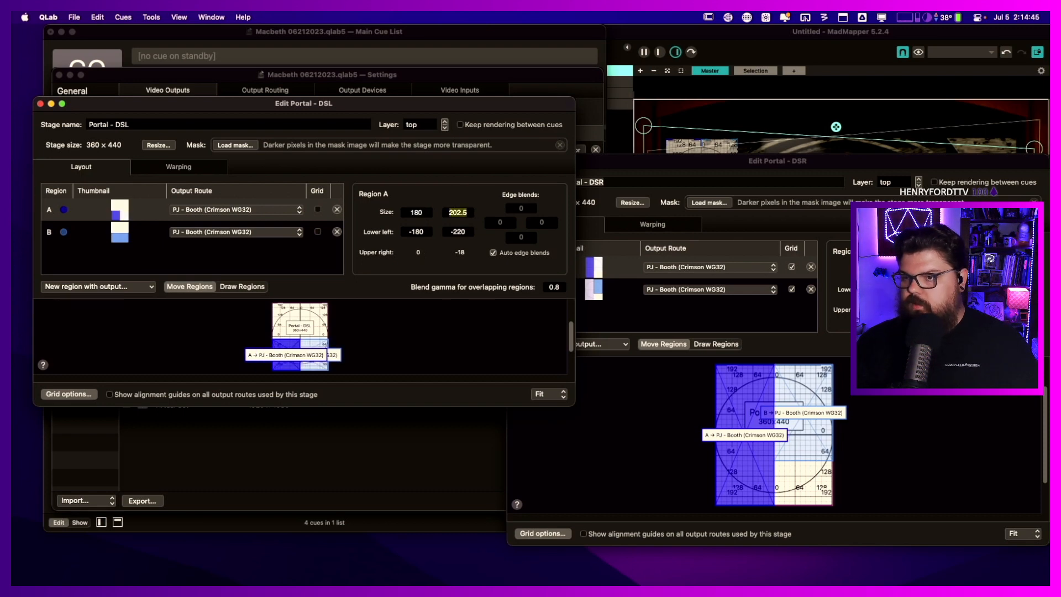
type("440")
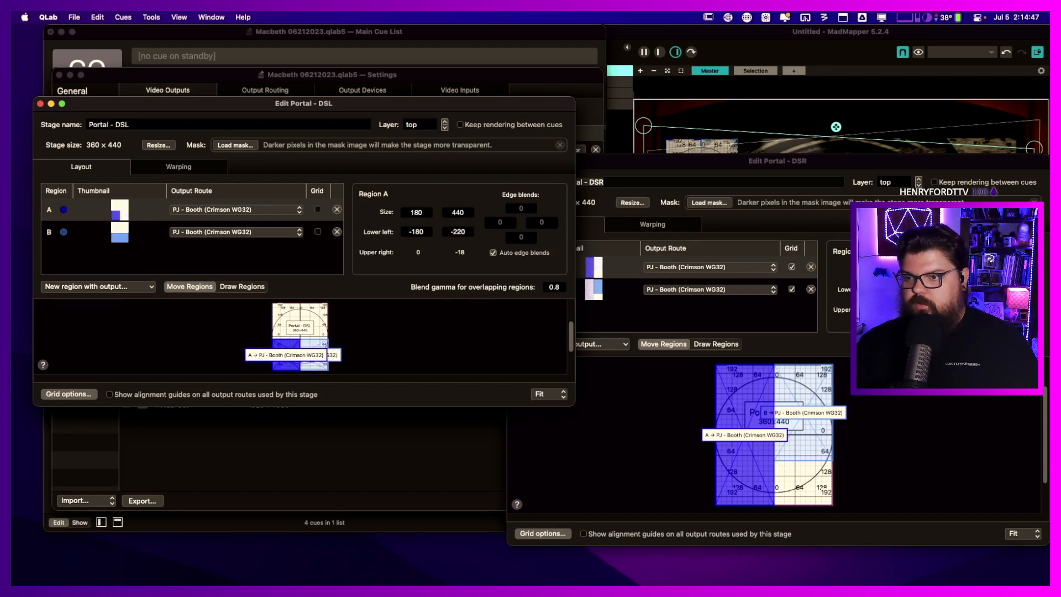
left_click(470, 233)
left_click(494, 253)
left_click(526, 237)
type("0")
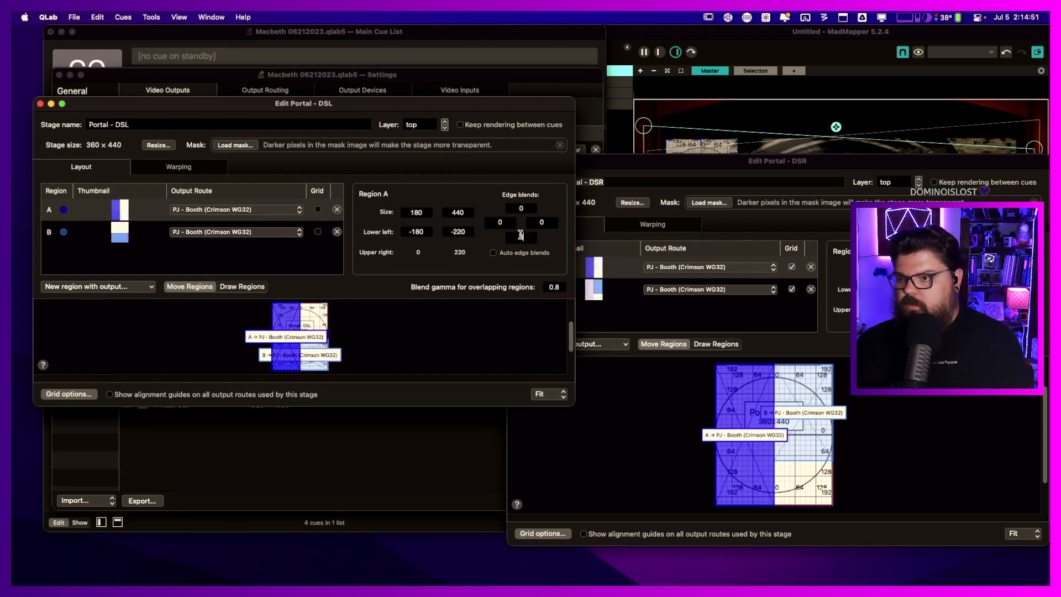
- Turn off auto edge blends for Portal - DSL's region B and set its left edge blend to 0
left_click(270, 225)
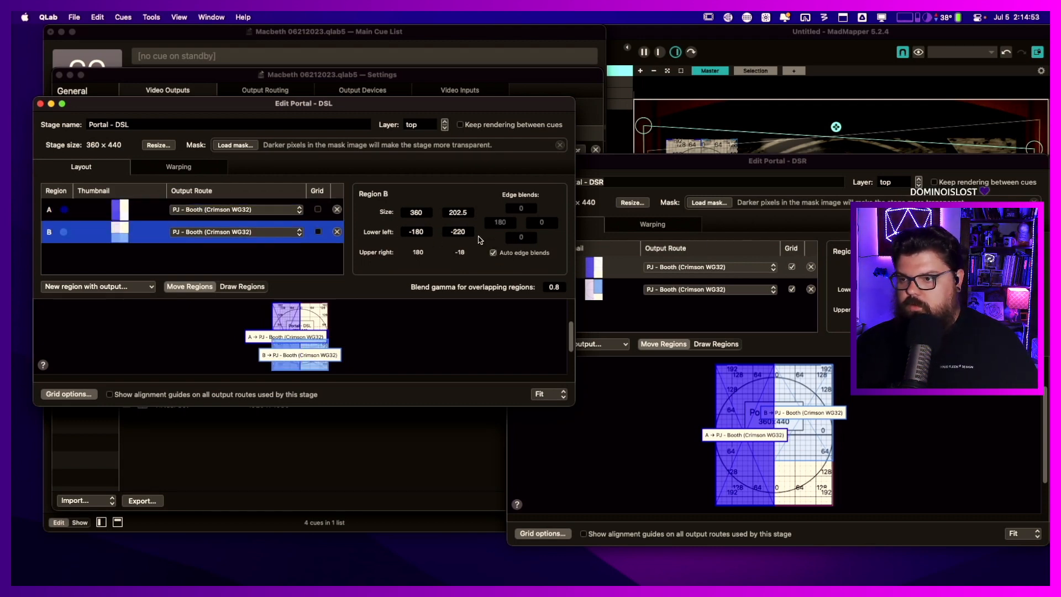
left_click(493, 253)
left_click(502, 221)
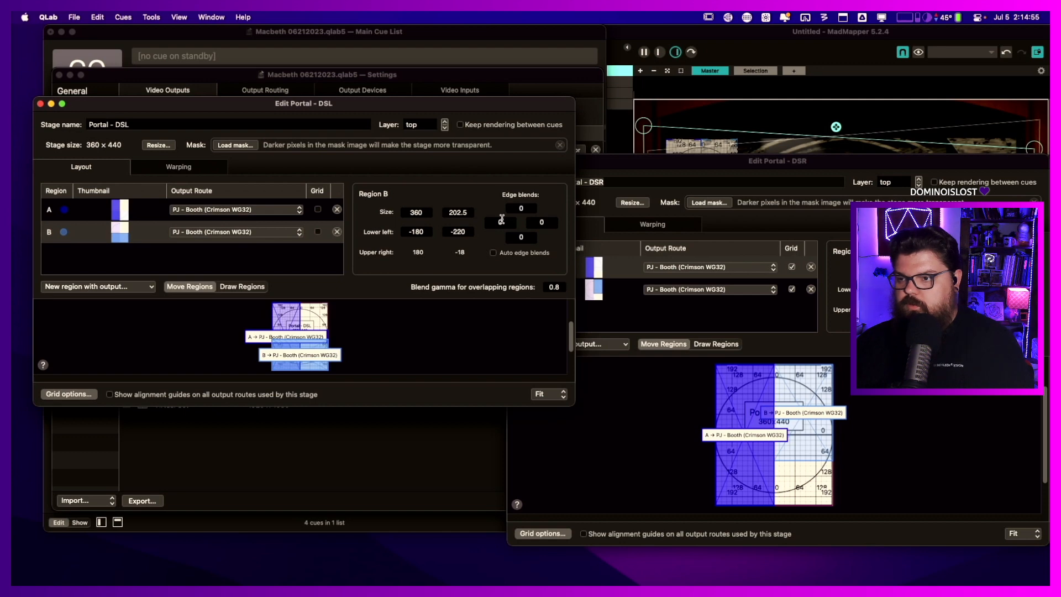
left_click(501, 253)
left_click(493, 252)
left_click(502, 222)
type("0")
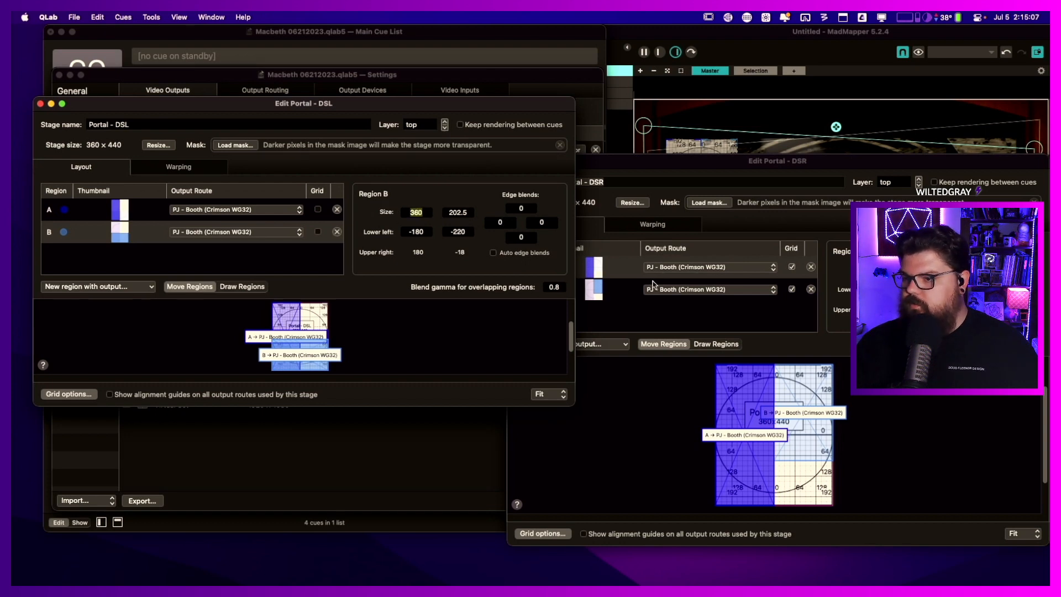
- Select Portal - DSR's region B for reference and set Portal - DSL's region B size to 180 × 300
left_click(637, 287)
left_click(622, 288)
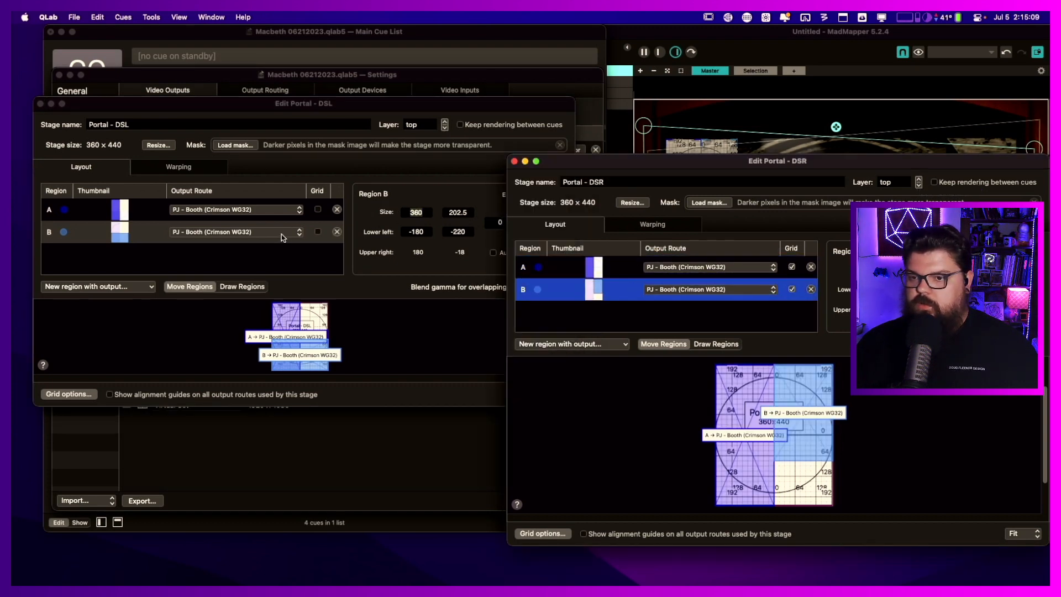
left_click(416, 212)
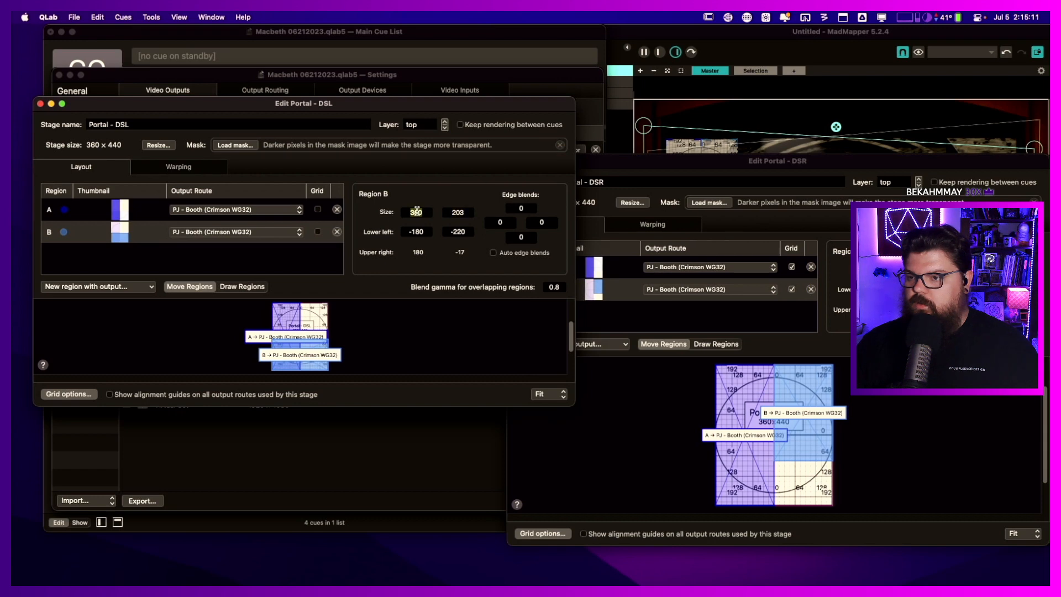
type("180")
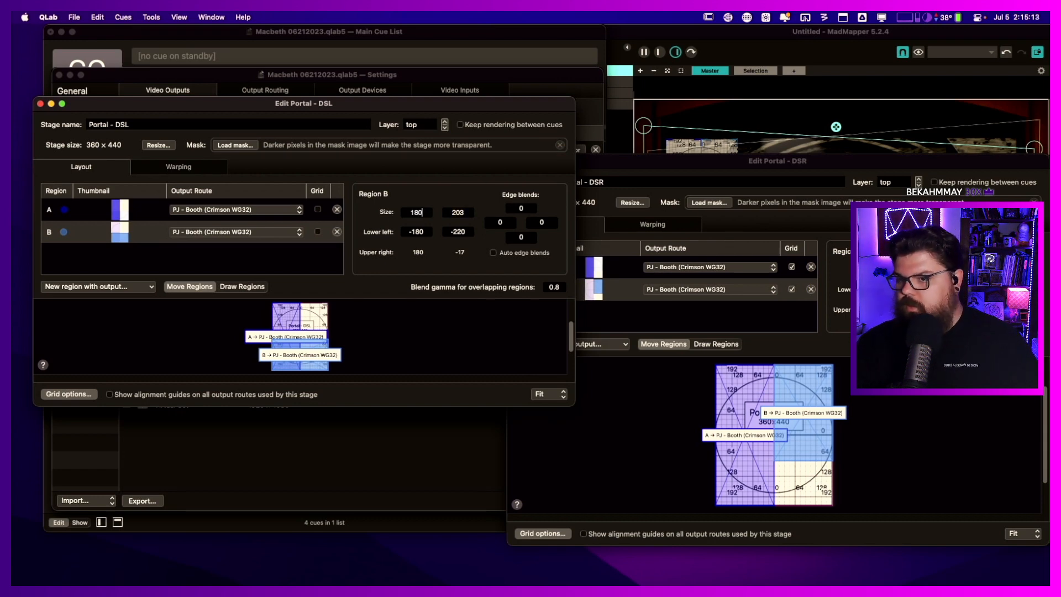
key("Tab")
type("300")
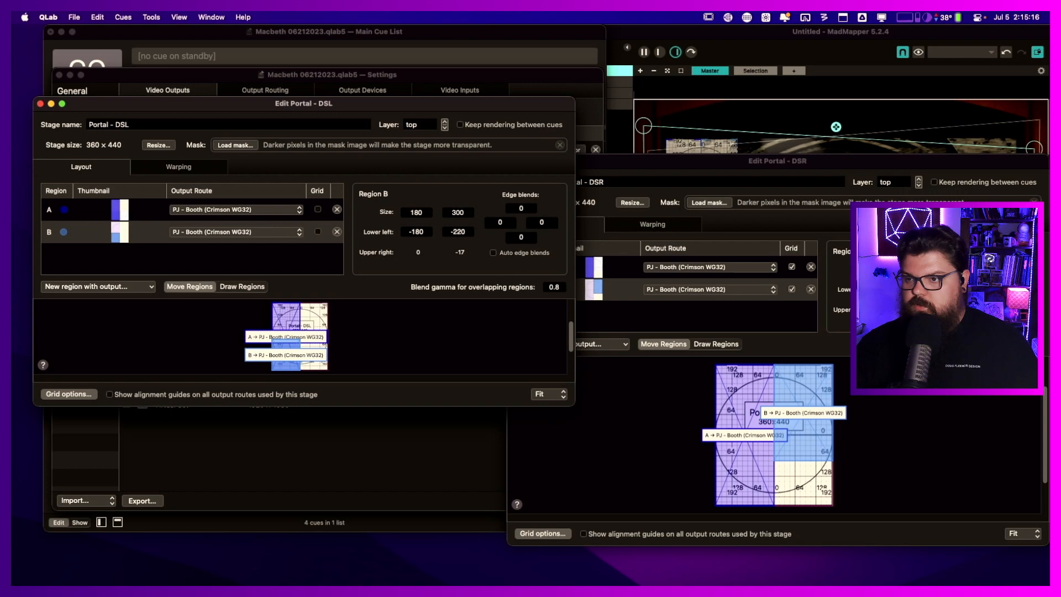
left_click(410, 212)
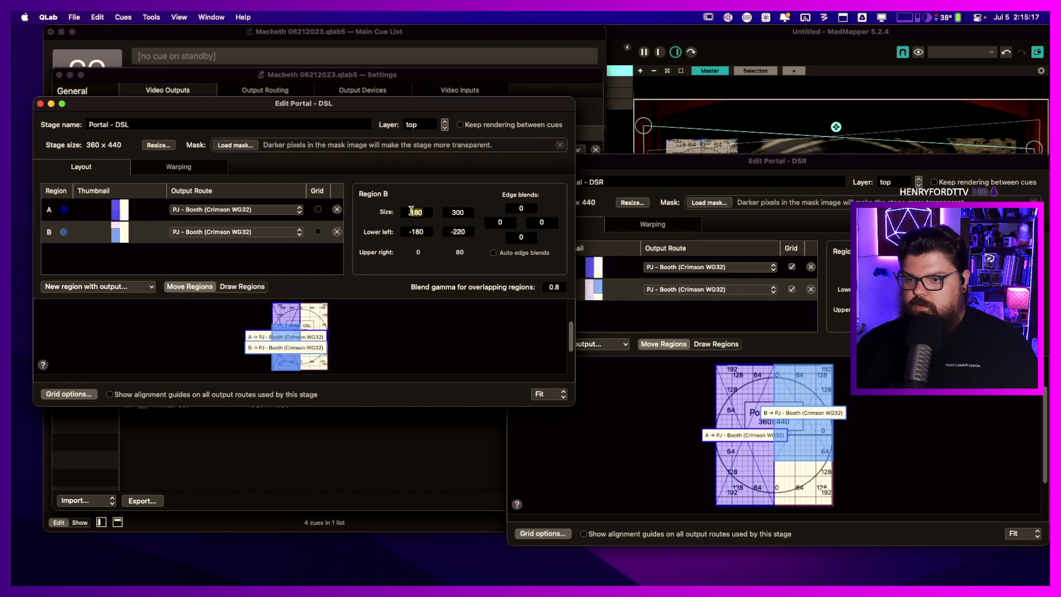
- Place Portal - DSL's region B with its lower left at -180, -80 and region A's at 0, -220, and open the stage's warping view
left_click_drag(274, 351, 296, 348)
left_click_drag(323, 307, 295, 308)
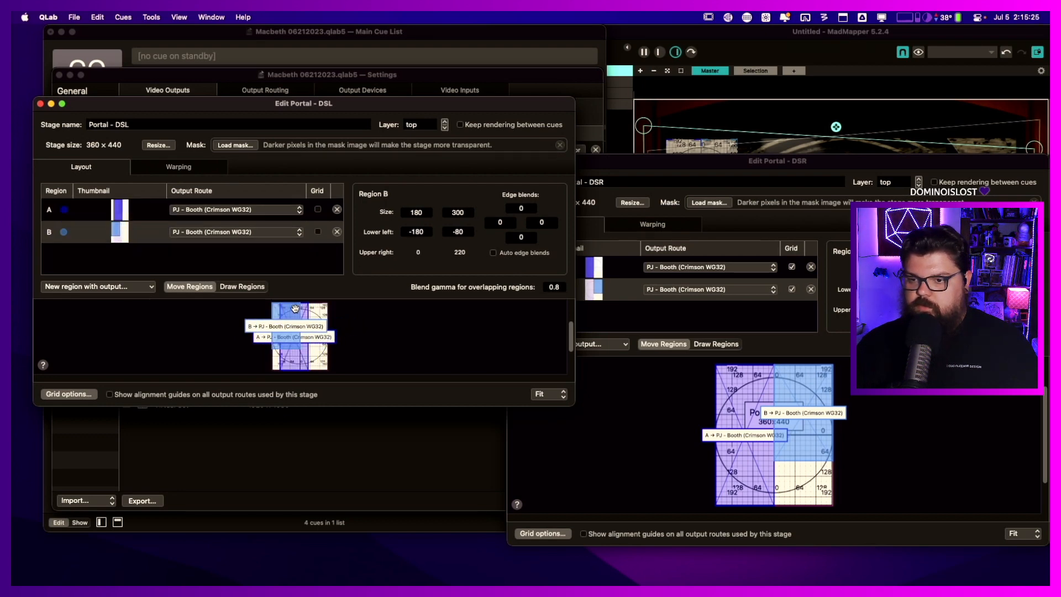
left_click_drag(296, 356, 316, 356)
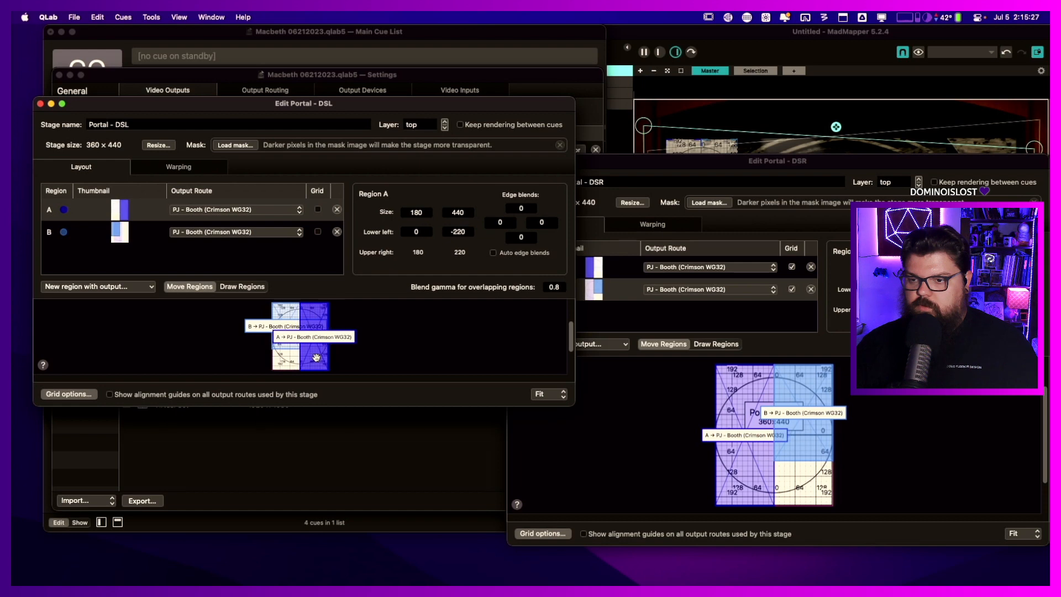
left_click(173, 167)
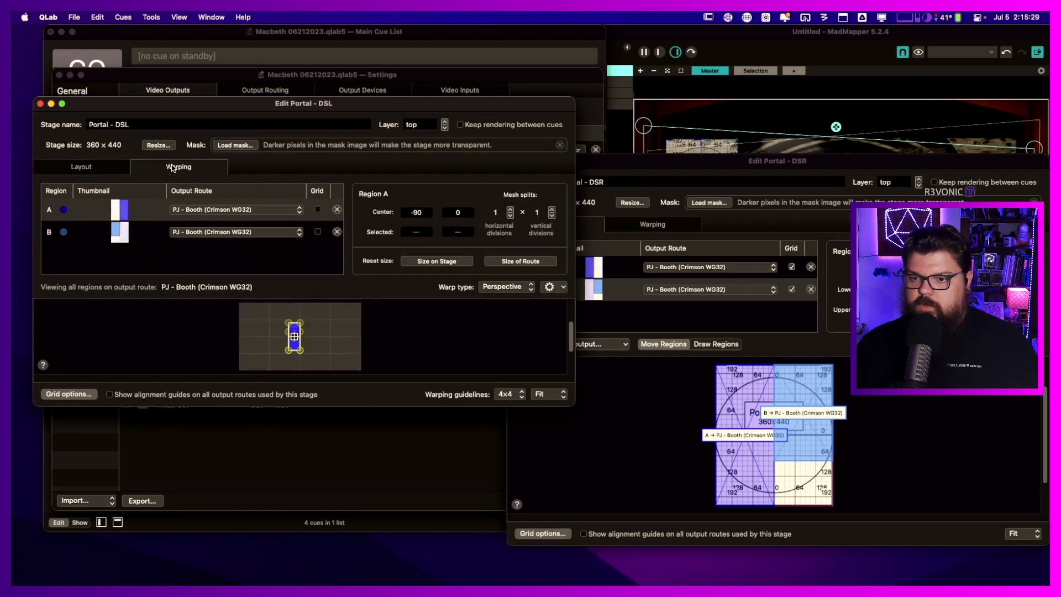
- Reset Portal - DSL's region A to its size on stage, enlarge that stage's editor and close Portal - DSR's editor
left_click(430, 261)
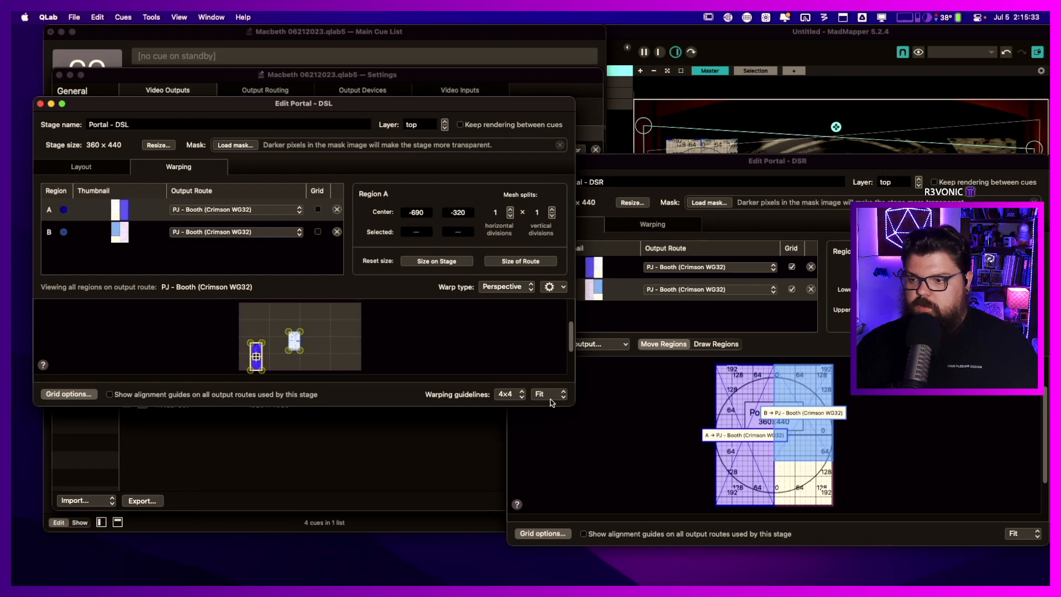
left_click_drag(495, 407, 481, 564)
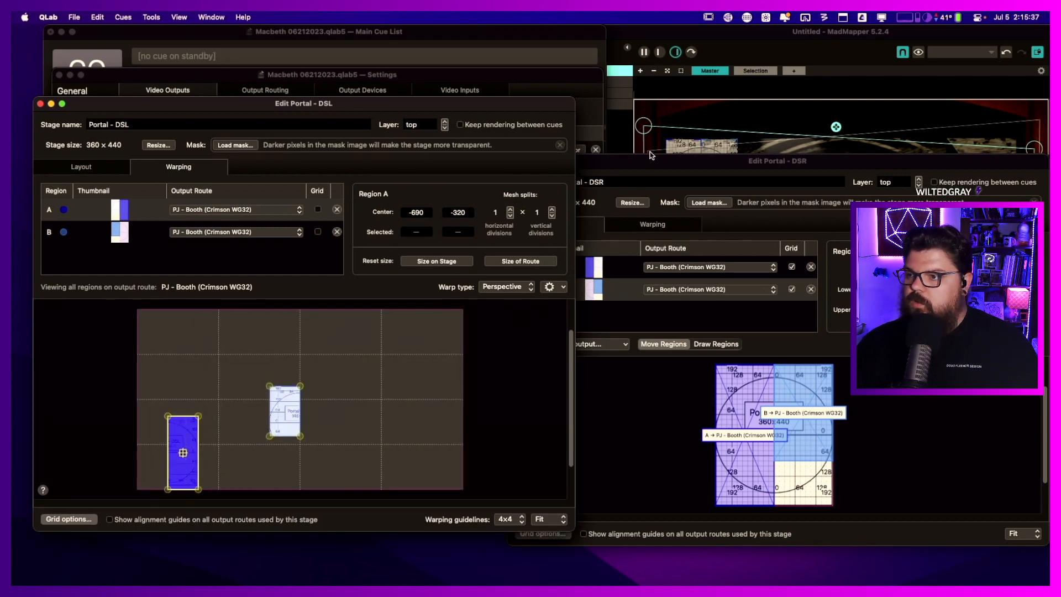
left_click_drag(659, 166, 626, 172)
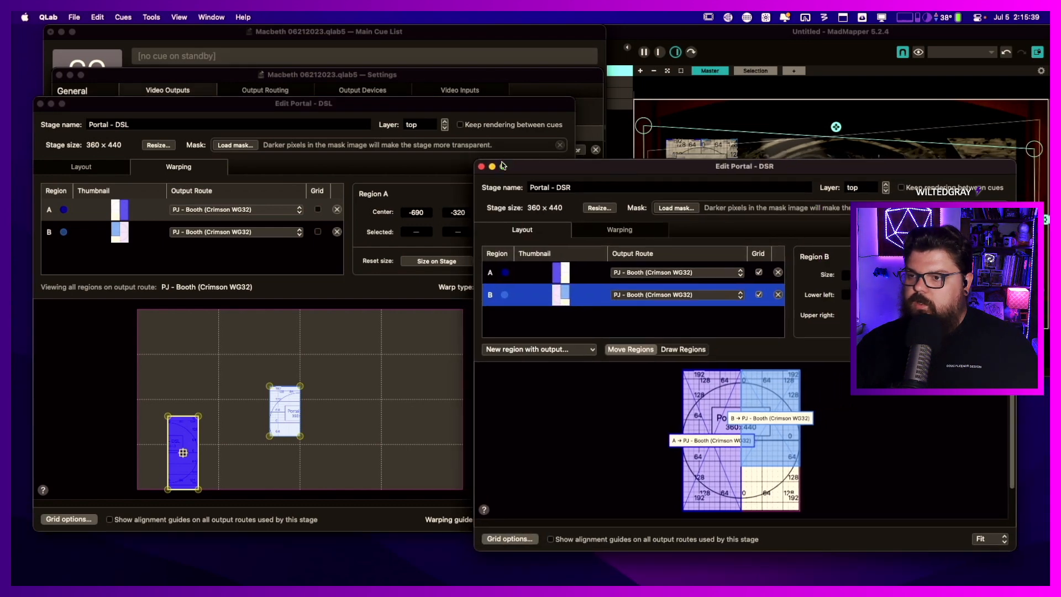
left_click(481, 167)
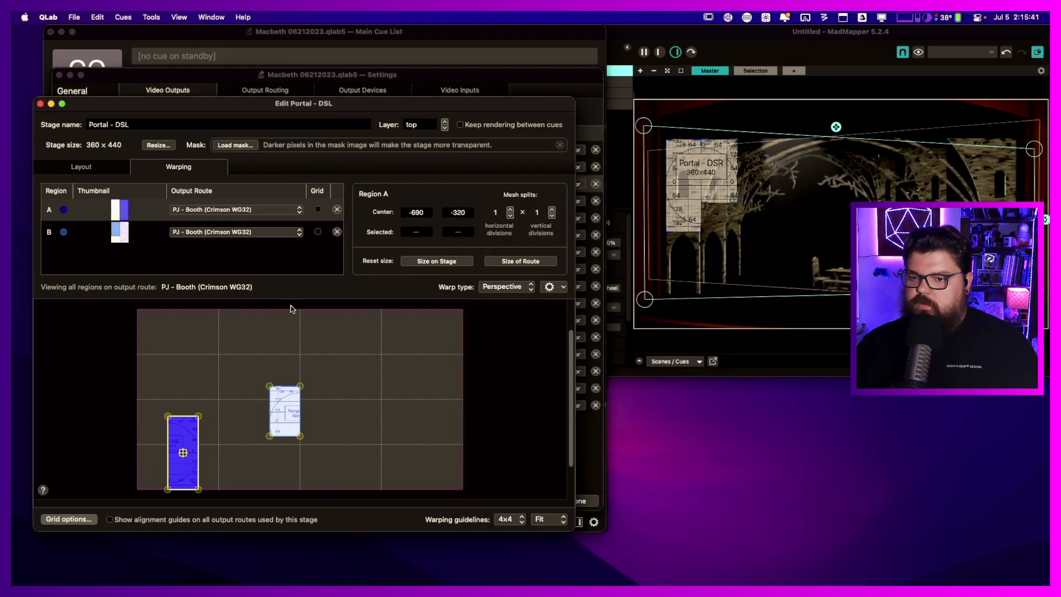
- Show the grids of Portal - DSL's regions A and B and move region A's warp to a center of 726, 138
left_click_drag(191, 429, 251, 416)
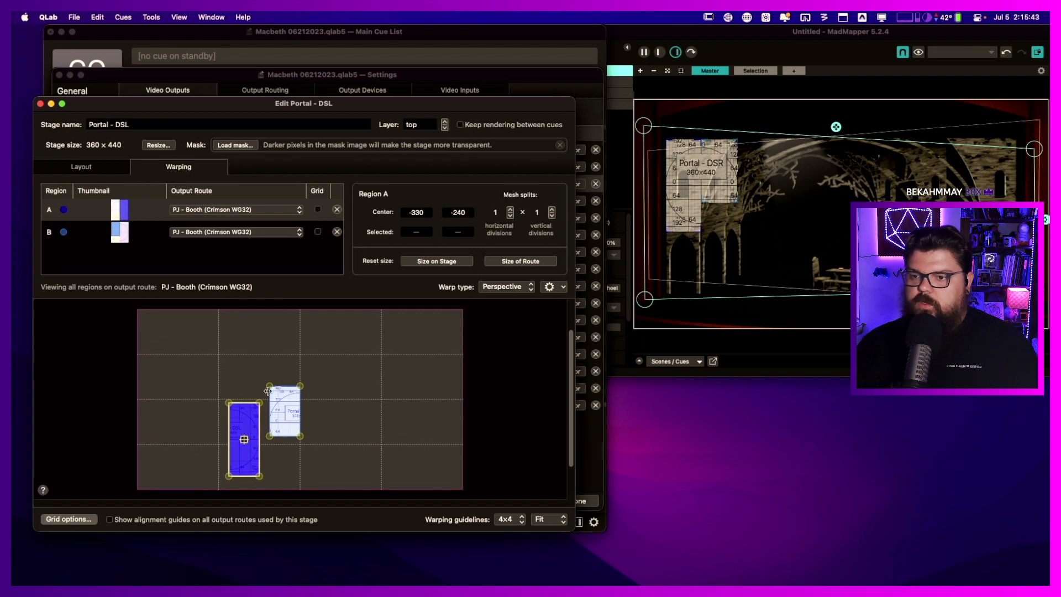
left_click(318, 210)
left_click(318, 231)
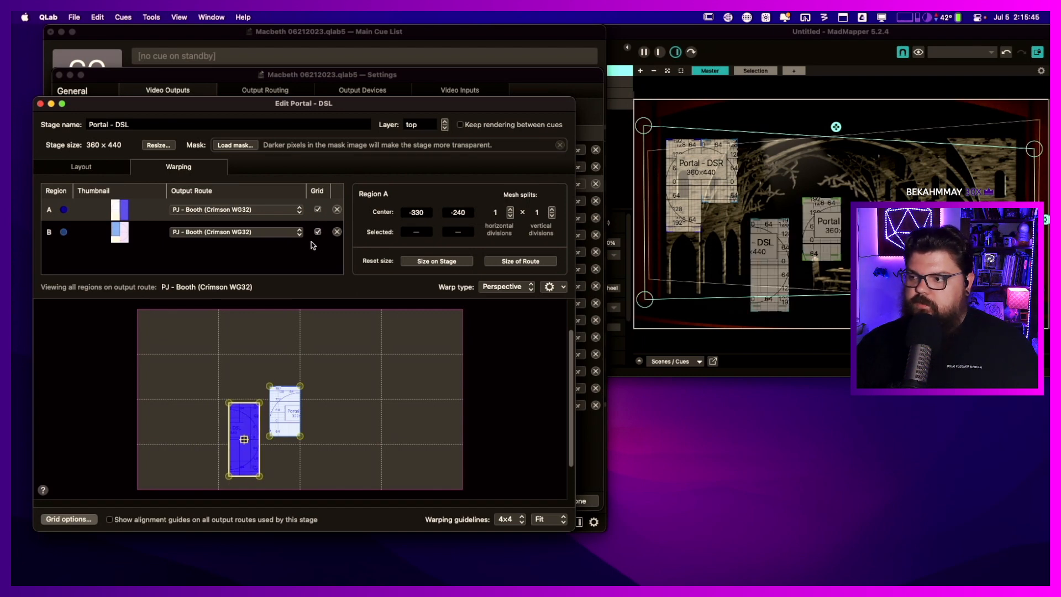
left_click_drag(238, 417, 418, 354)
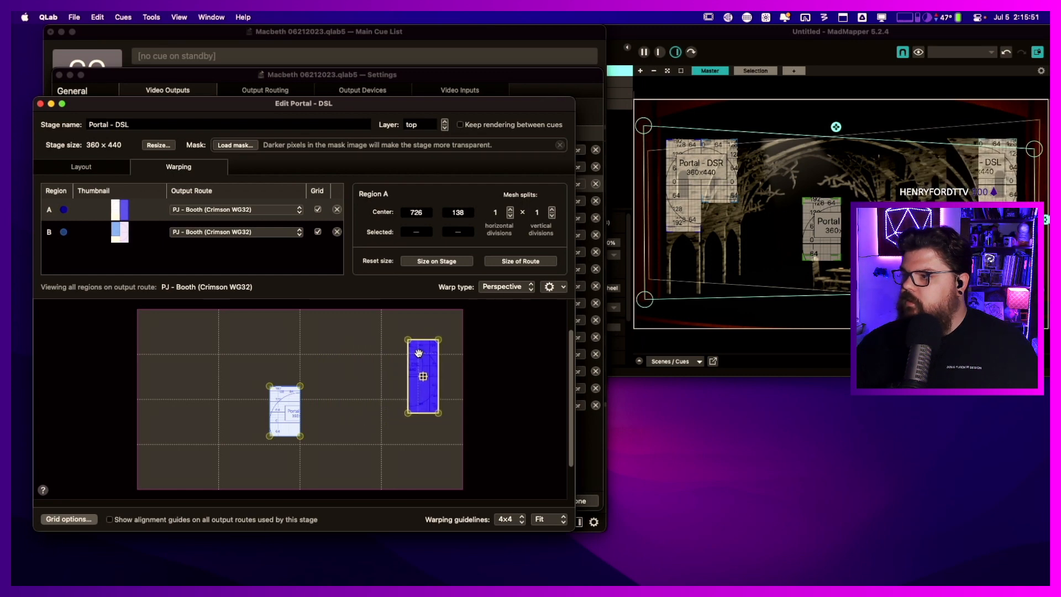
- Move Portal - DSL's region B warp against region A with its center at 546, 208
left_click_drag(287, 396, 396, 350)
left_click_drag(396, 349, 395, 350)
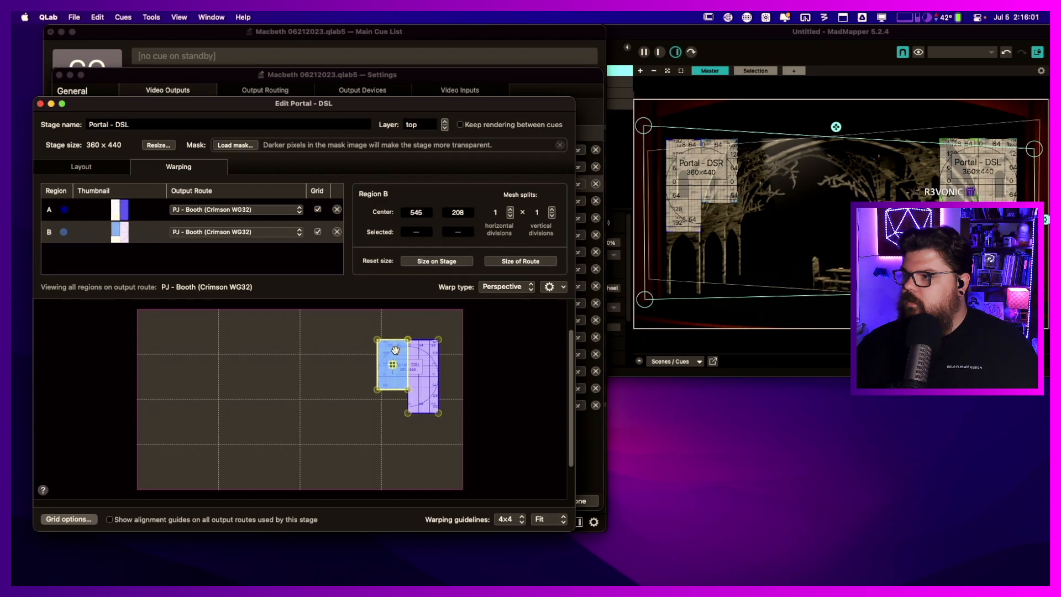
left_click_drag(395, 350, 396, 350)
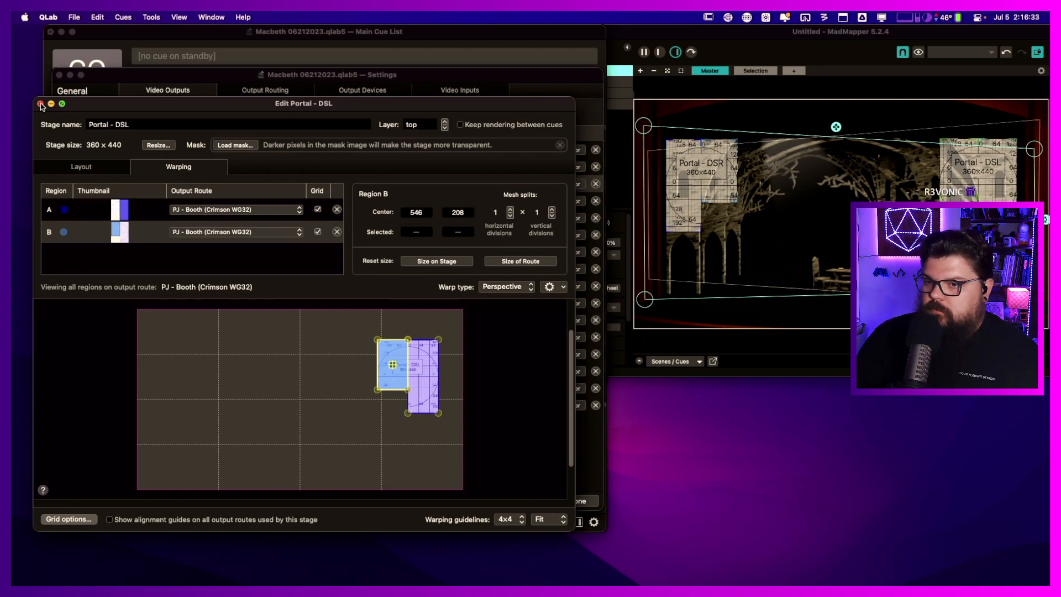
- Hide the grids of Portal - DSL's regions A and B and close the stage's editor
left_click(318, 209)
left_click(318, 231)
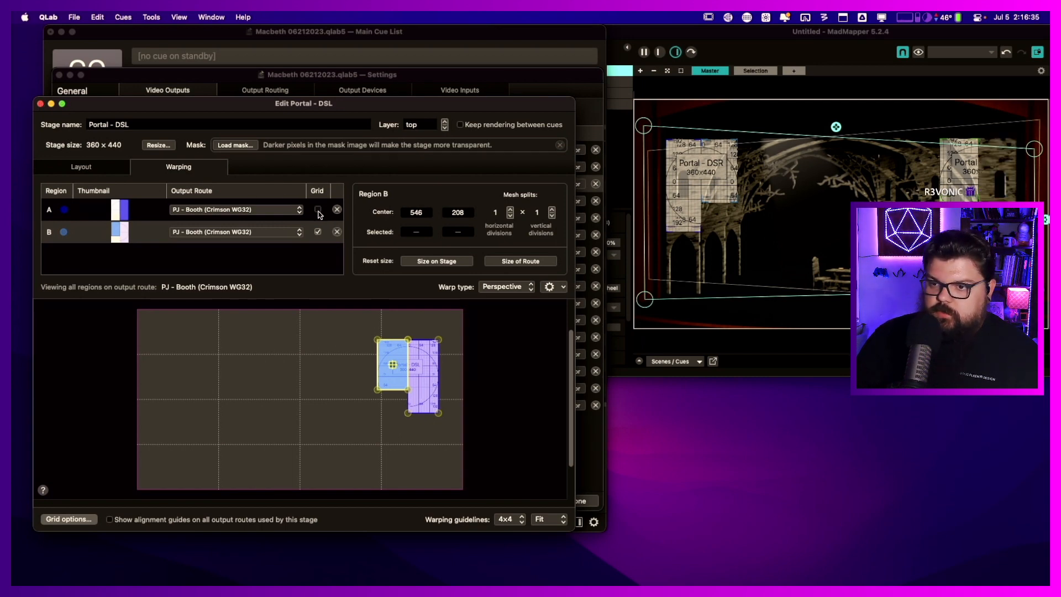
left_click(40, 104)
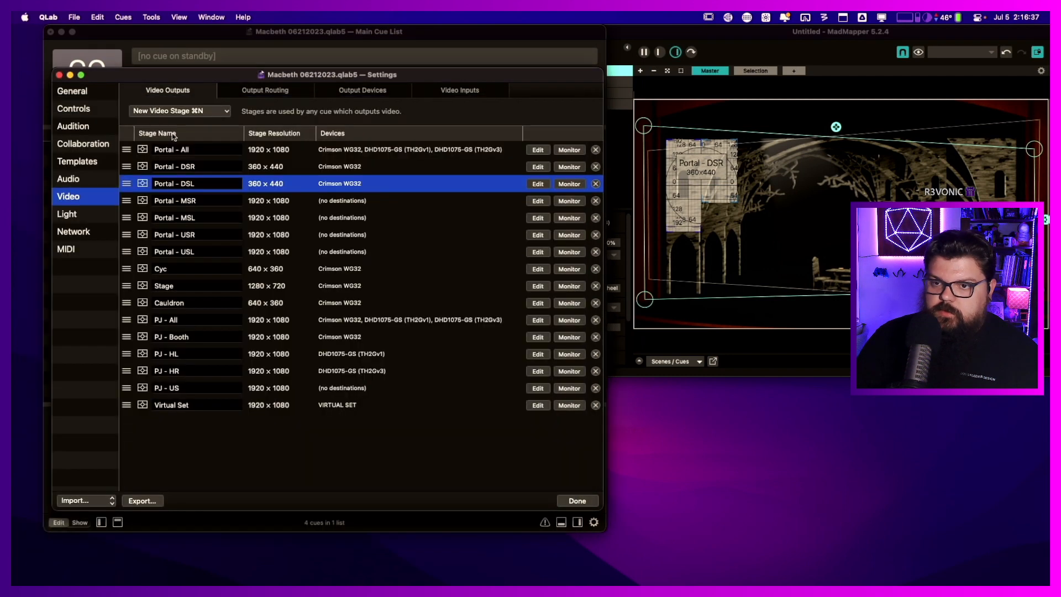
- Hide the grids of Portal - DSR's regions A and B, then close the stage's editor and the workspace settings
left_click(539, 167)
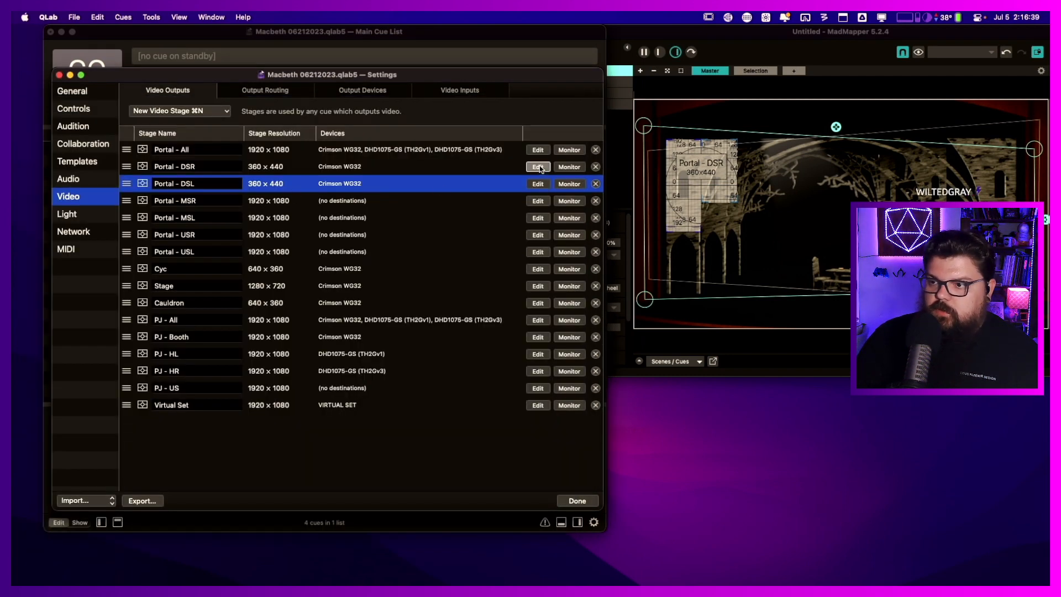
left_click(543, 166)
left_click(543, 189)
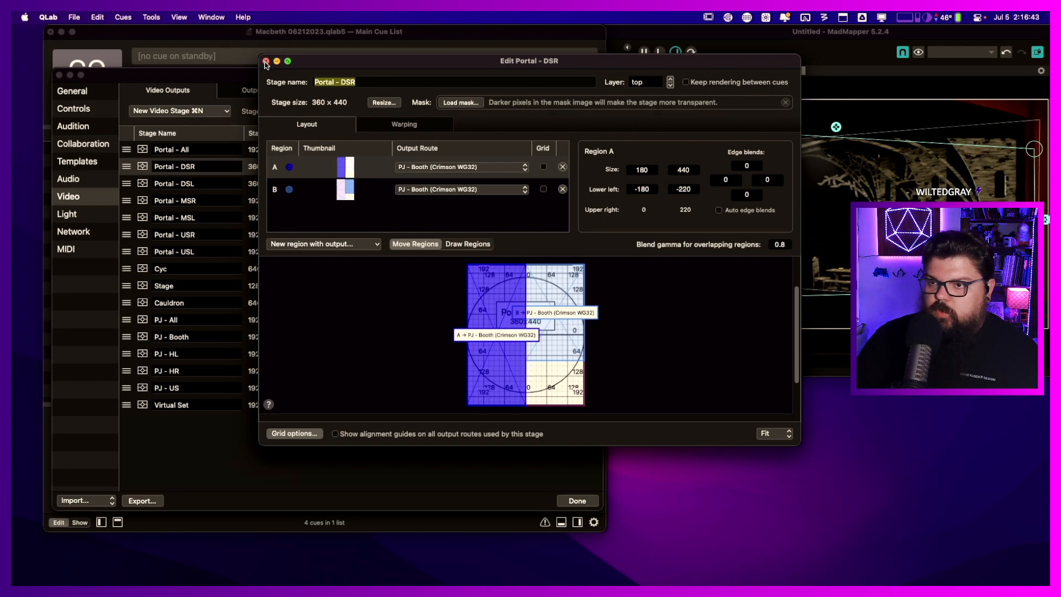
left_click(266, 61)
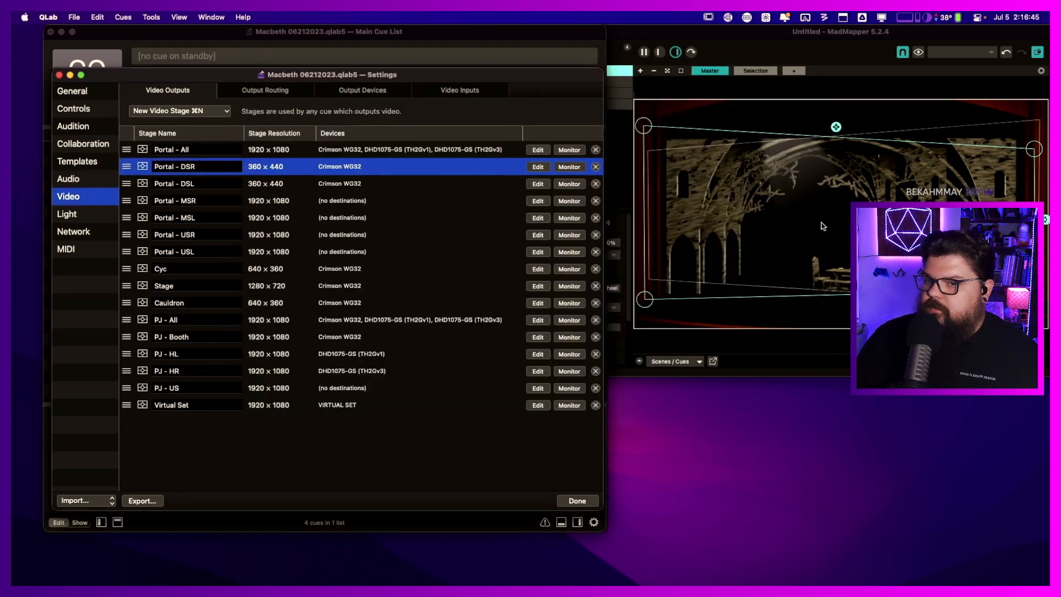
left_click(362, 152)
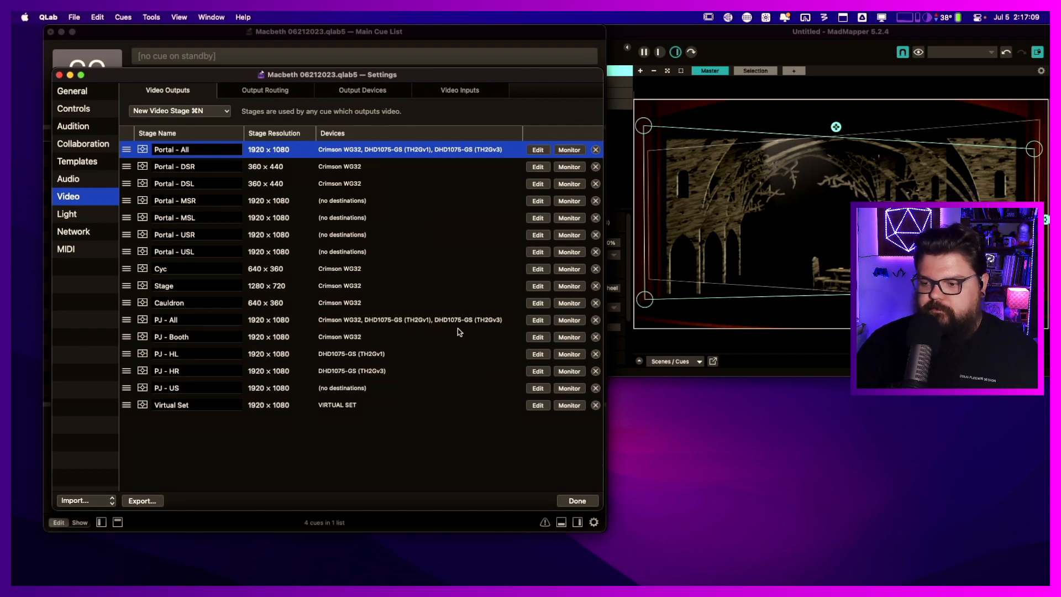
left_click(577, 501)
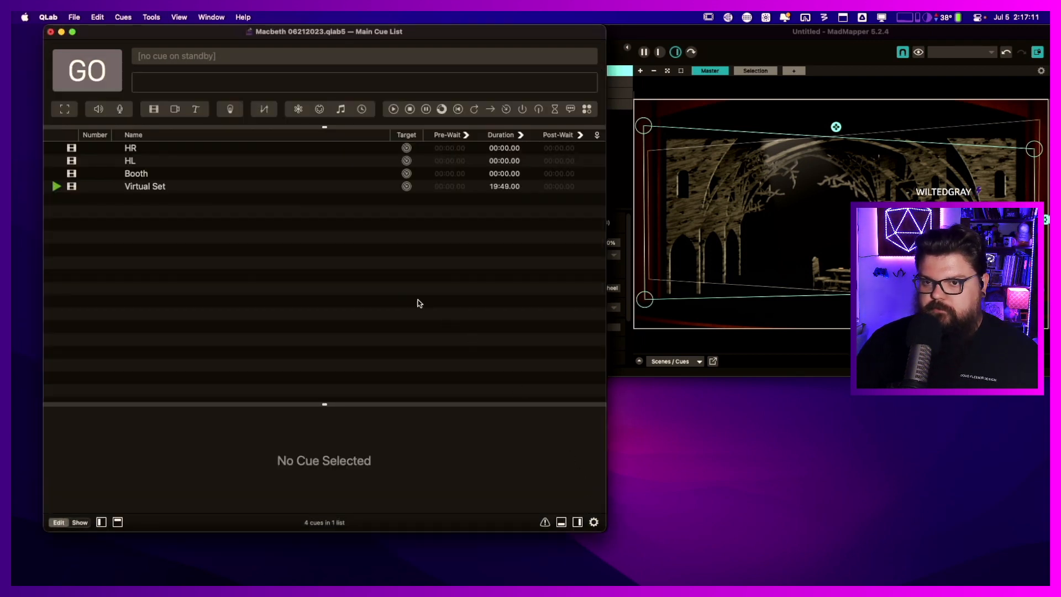
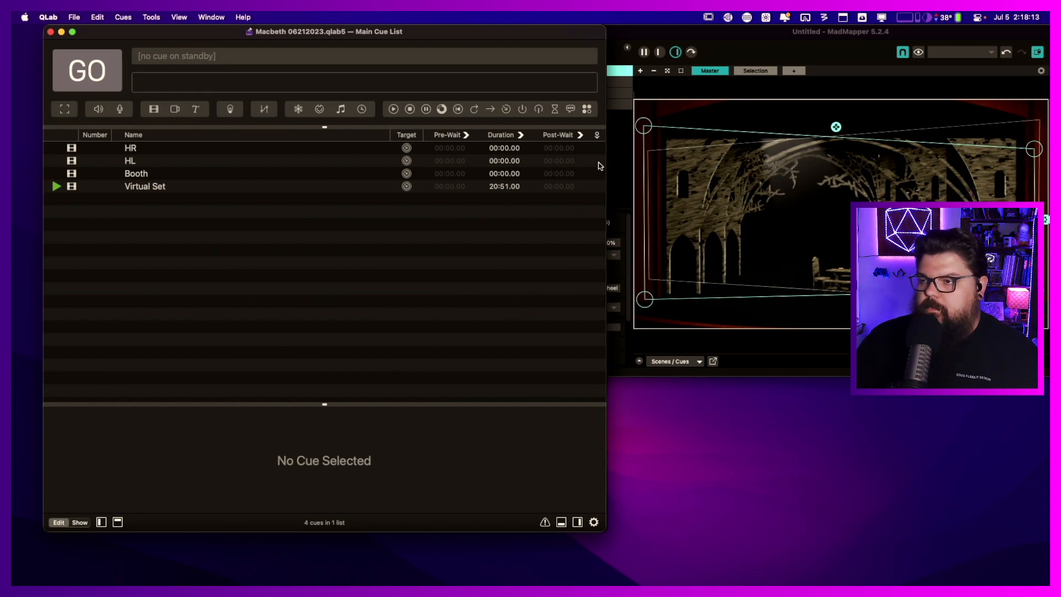
- Move and narrow the Main Cue List window so it sits beside the MadMapper preview
left_click(672, 39)
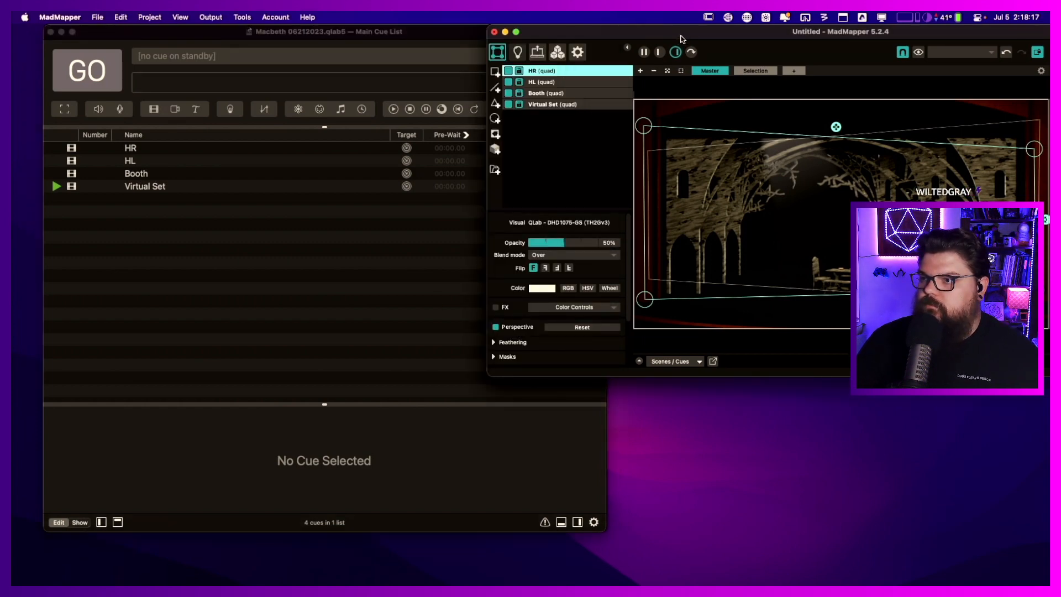
mouse_move(685, 35)
left_mouse_down()
mouse_move(582, 35)
mouse_move(685, 34)
mouse_move(685, 25)
left_mouse_up()
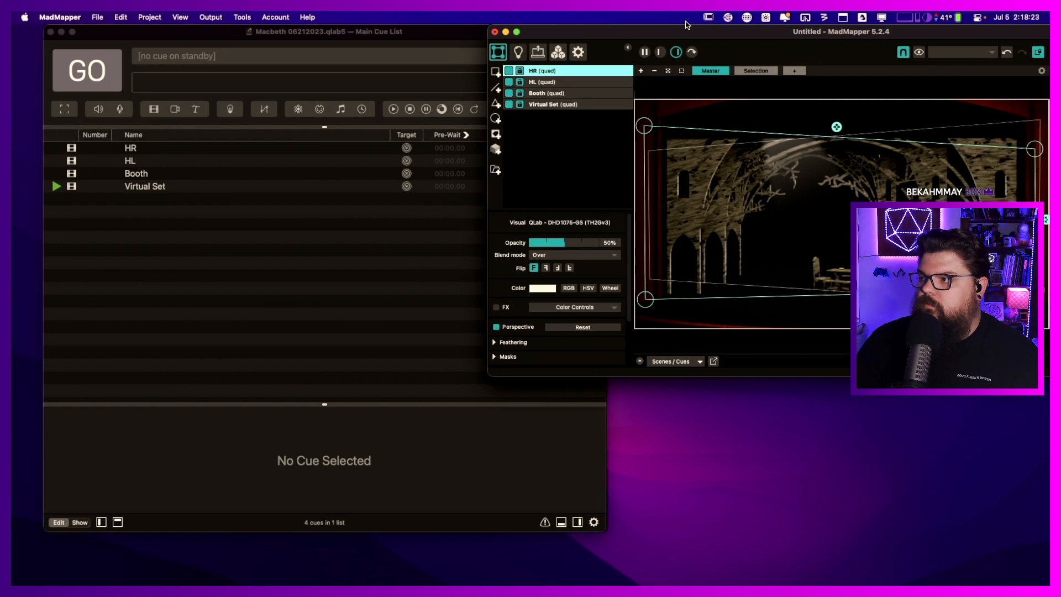
left_click_drag(458, 34, 11, 116)
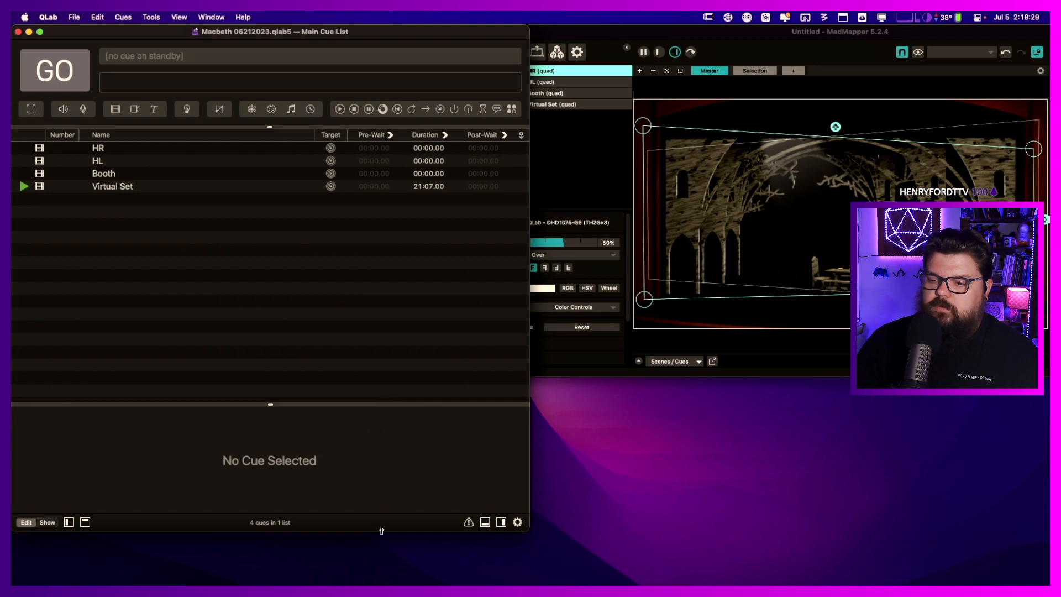
- Launch HiDock through a system search and quit it
mouse_move(461, 532)
left_mouse_down()
mouse_move(462, 516)
mouse_move(462, 532)
left_mouse_up()
mouse_move(466, 587)
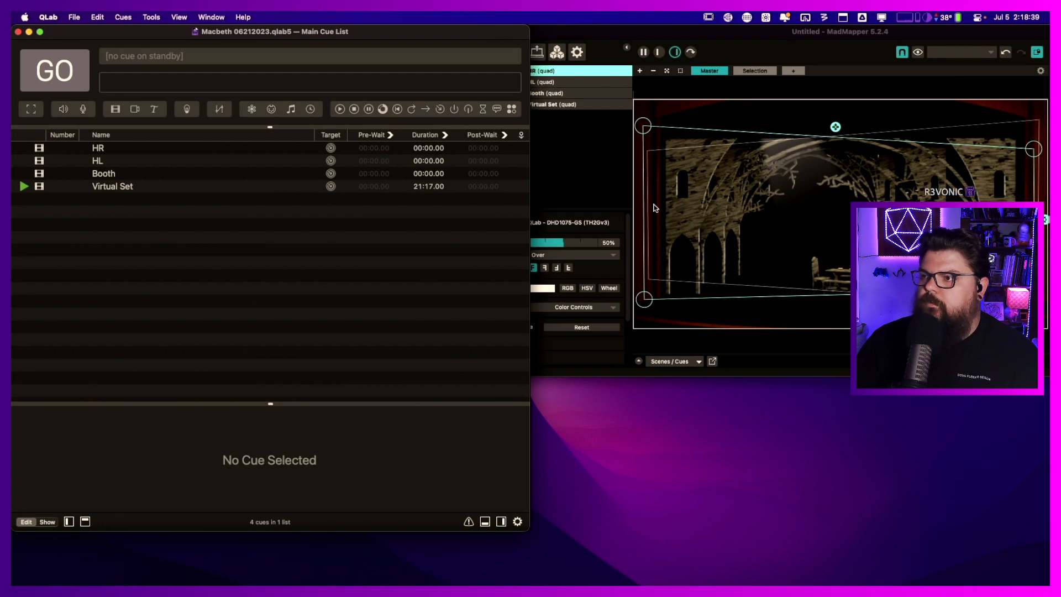
key("super+space")
type("h")
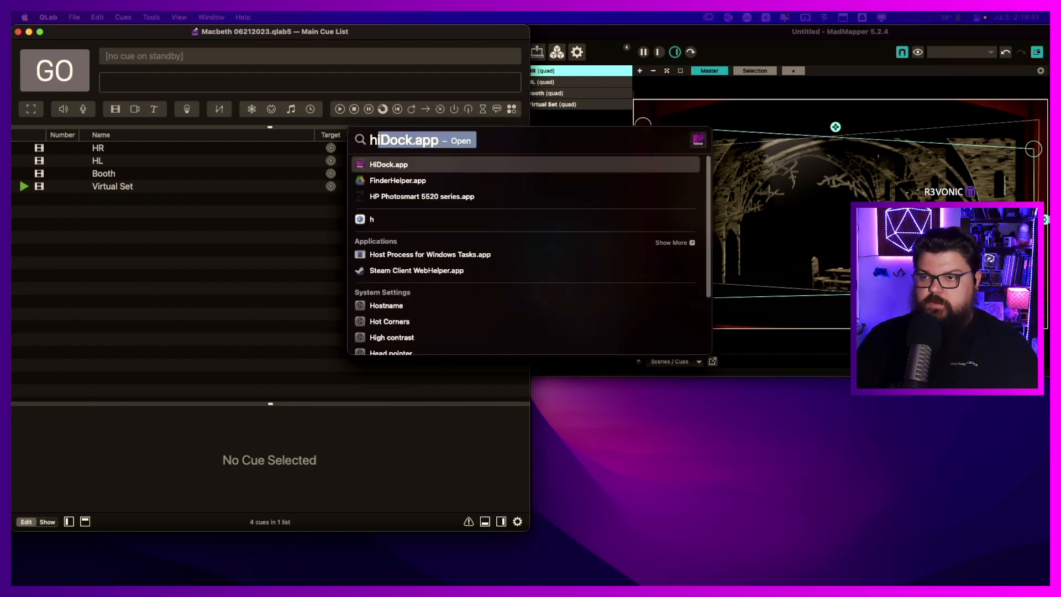
key("Return")
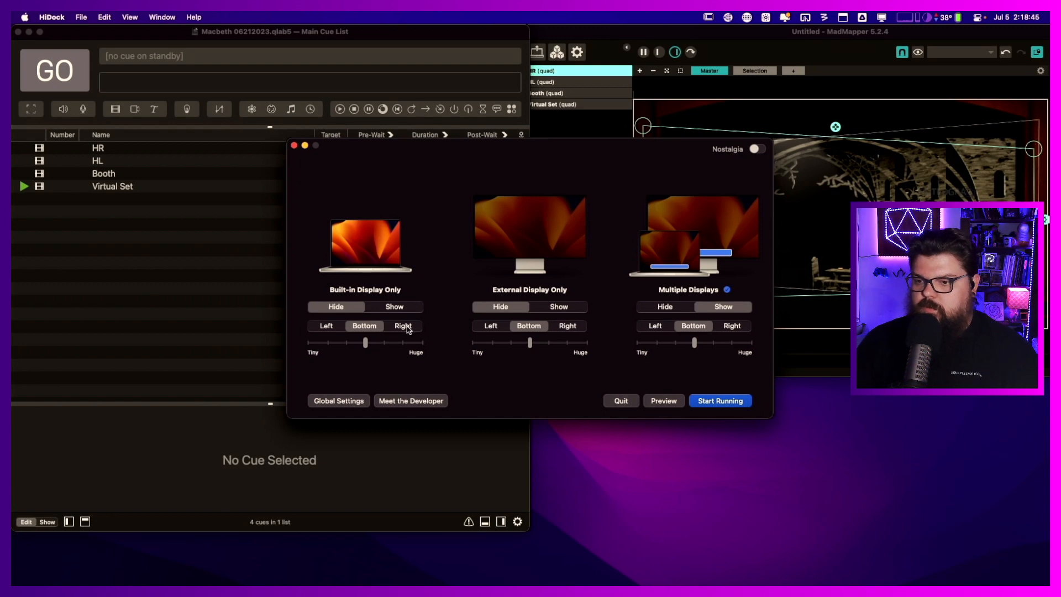
left_click(626, 402)
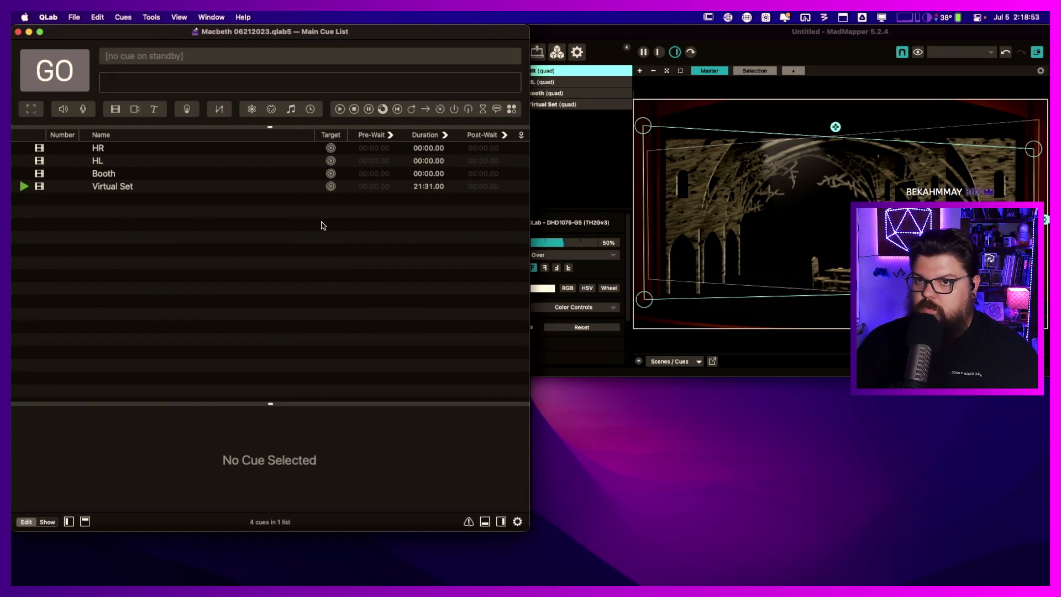
- Tile the QLab cue list window and the MadMapper window side by side
left_click_drag(251, 30, 12, 82)
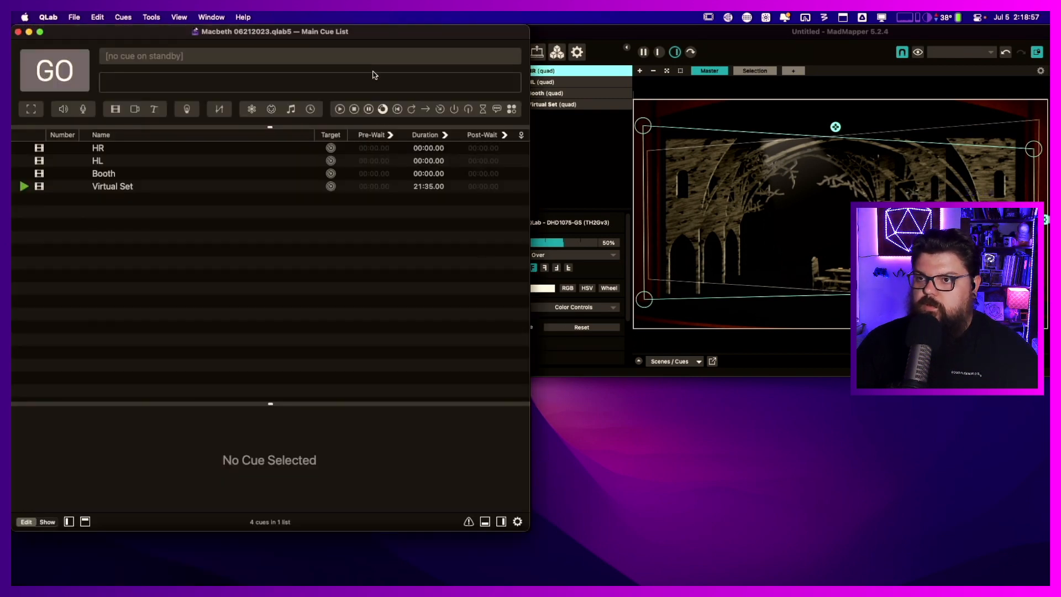
left_click_drag(379, 35, 380, 97)
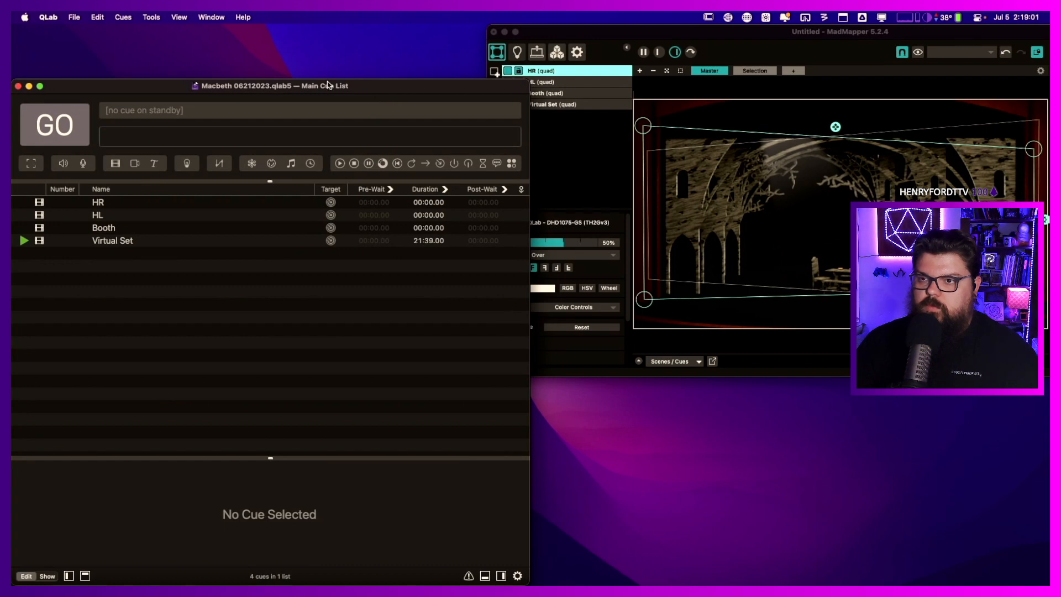
left_click_drag(328, 84, 325, 17)
left_click_drag(601, 35, 1046, 101)
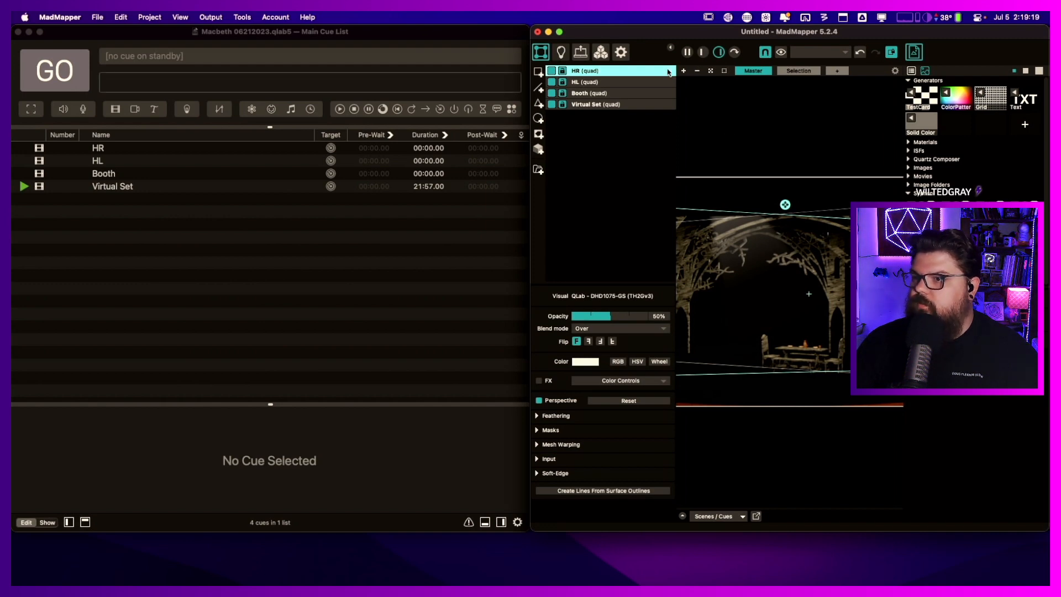
- Switch MadMapper's outputs to full screen mode and deselect the HR surface
left_click(182, 17)
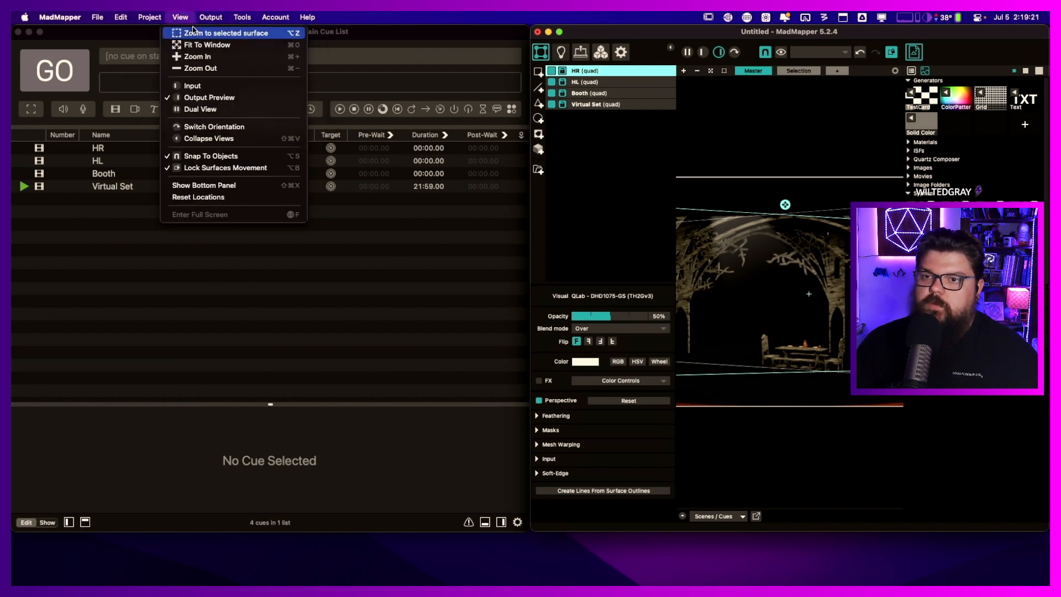
mouse_move(156, 15)
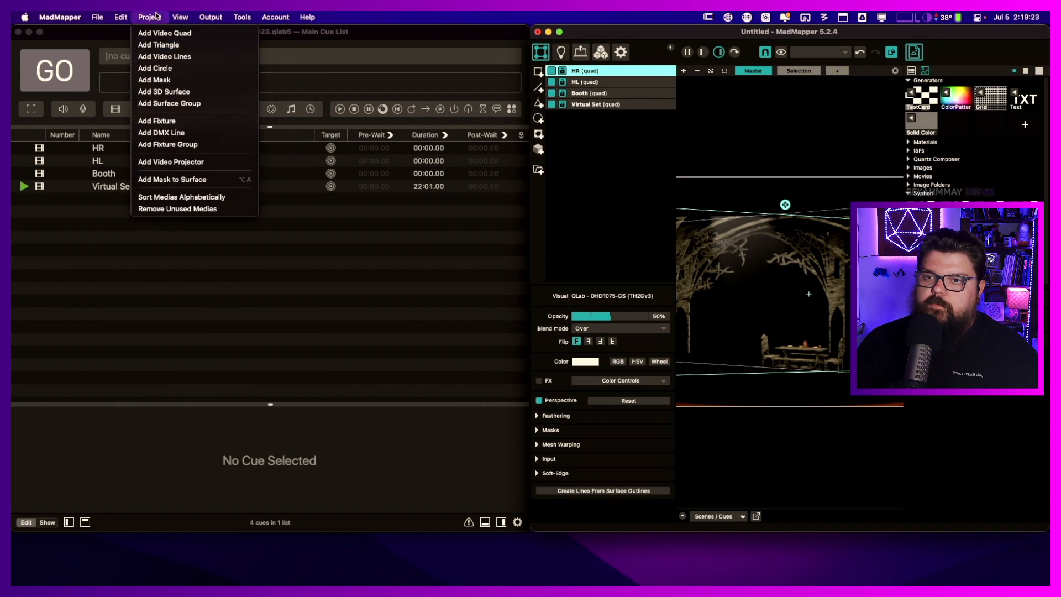
mouse_move(119, 16)
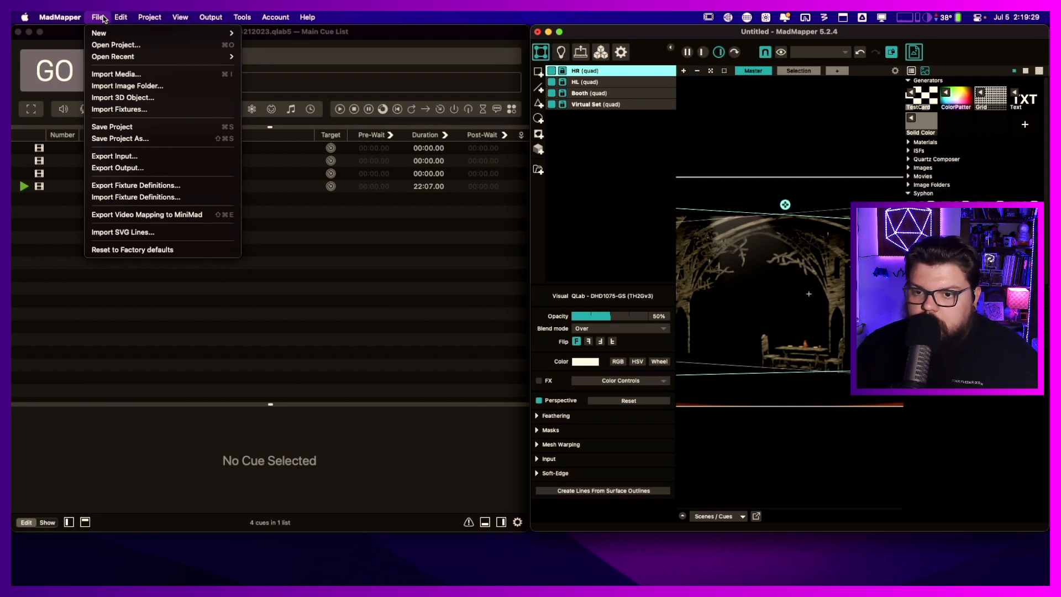
mouse_move(60, 17)
mouse_move(221, 18)
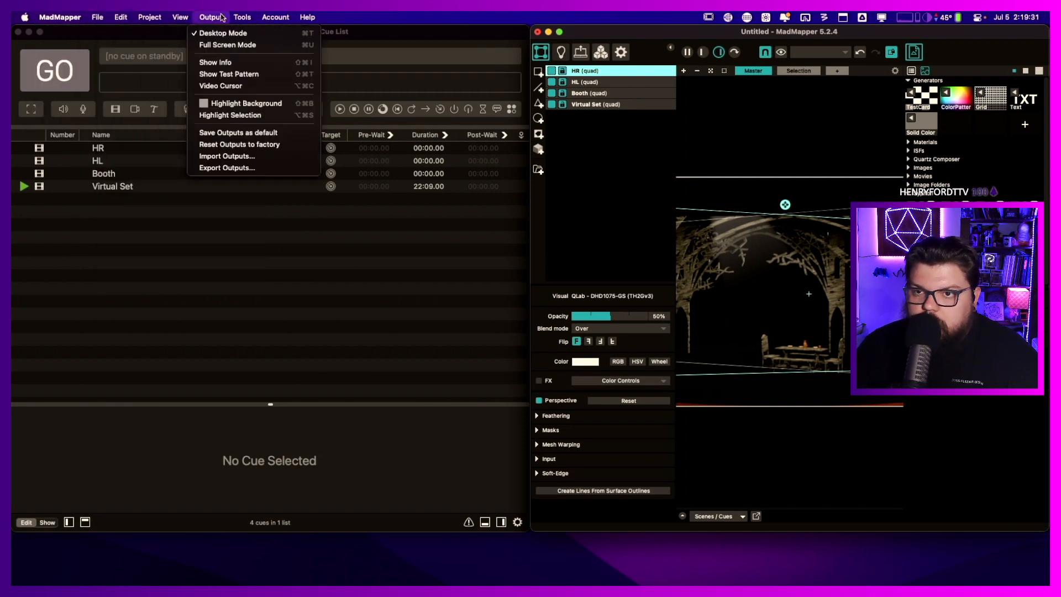
left_click(241, 45)
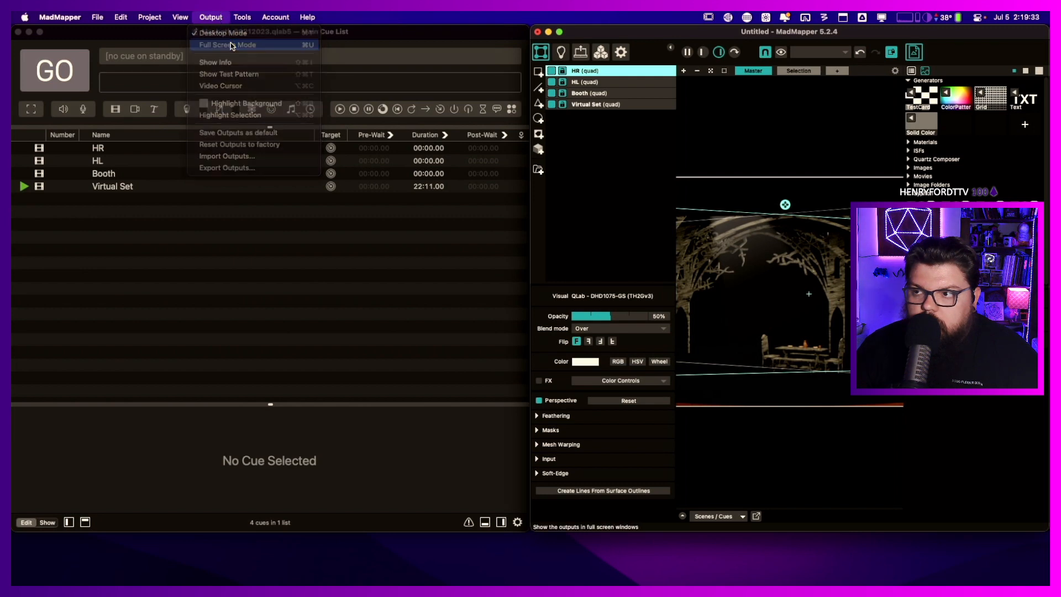
left_click(790, 147)
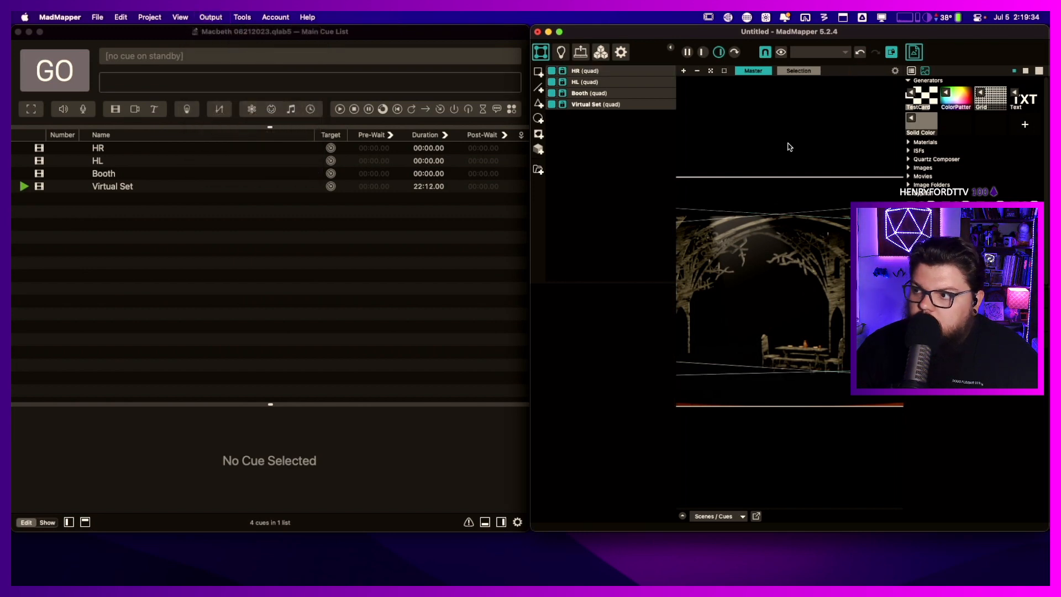
- Check the preview's Master and Selection views and its display options
left_click(800, 71)
left_click(750, 71)
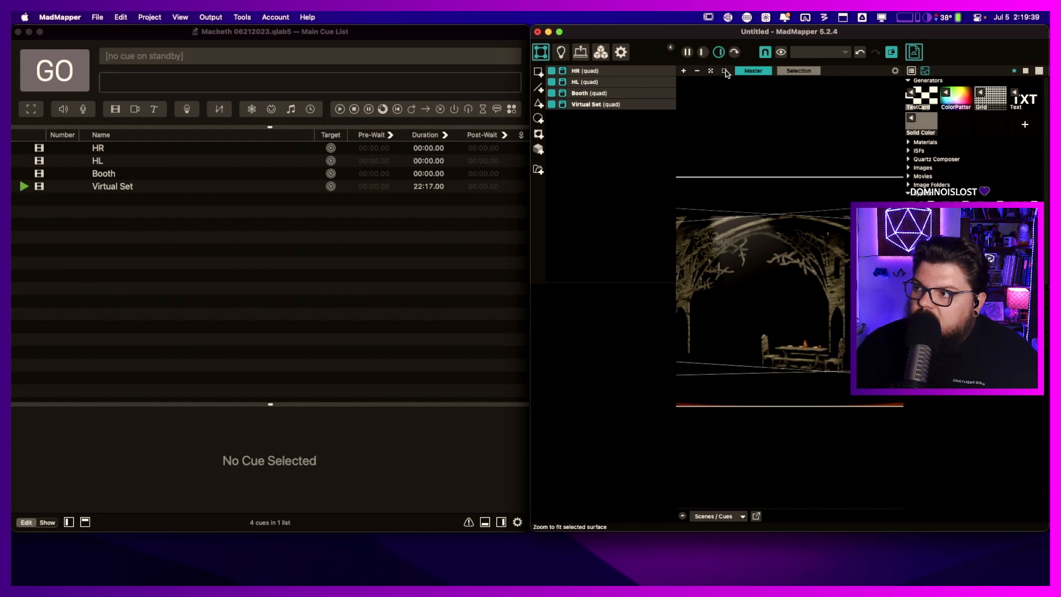
left_click(895, 72)
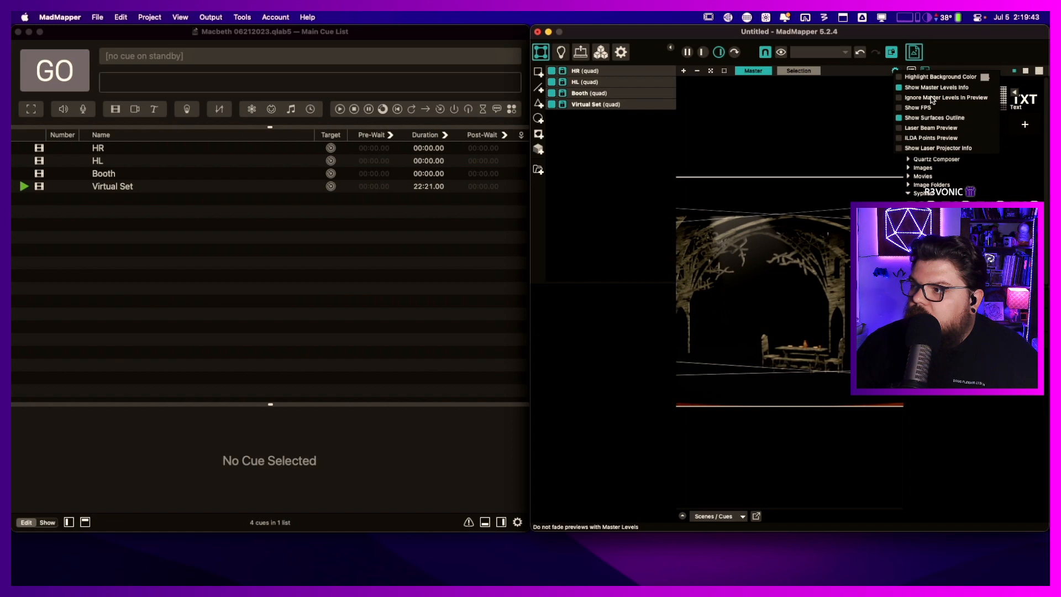
left_click(873, 96)
- Try showing selected objects only and switching the orientation of the input and preview views, returning both to their original state
left_click(781, 53)
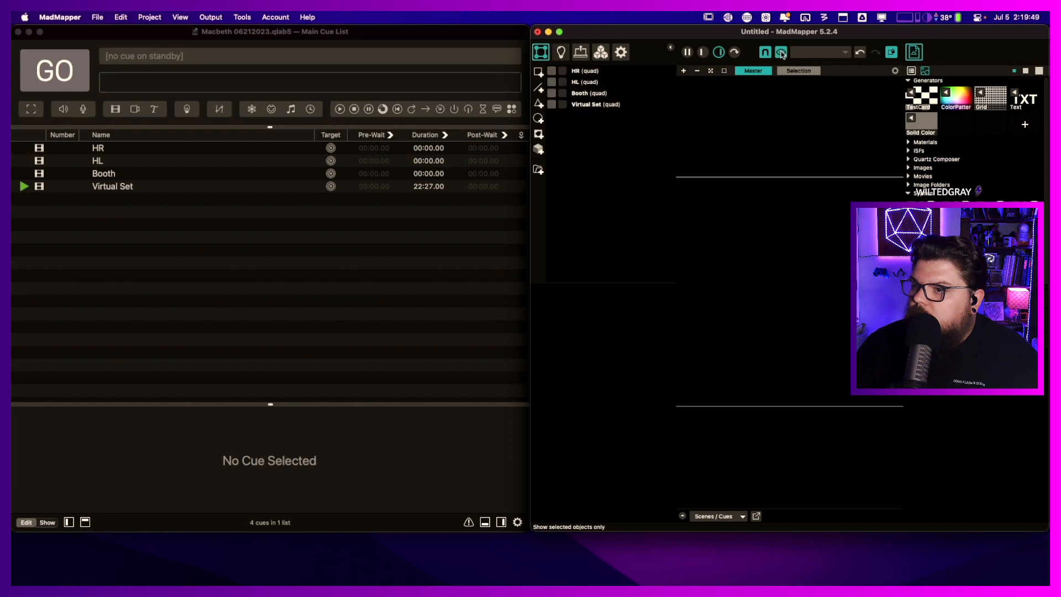
left_click(782, 53)
left_click(764, 53)
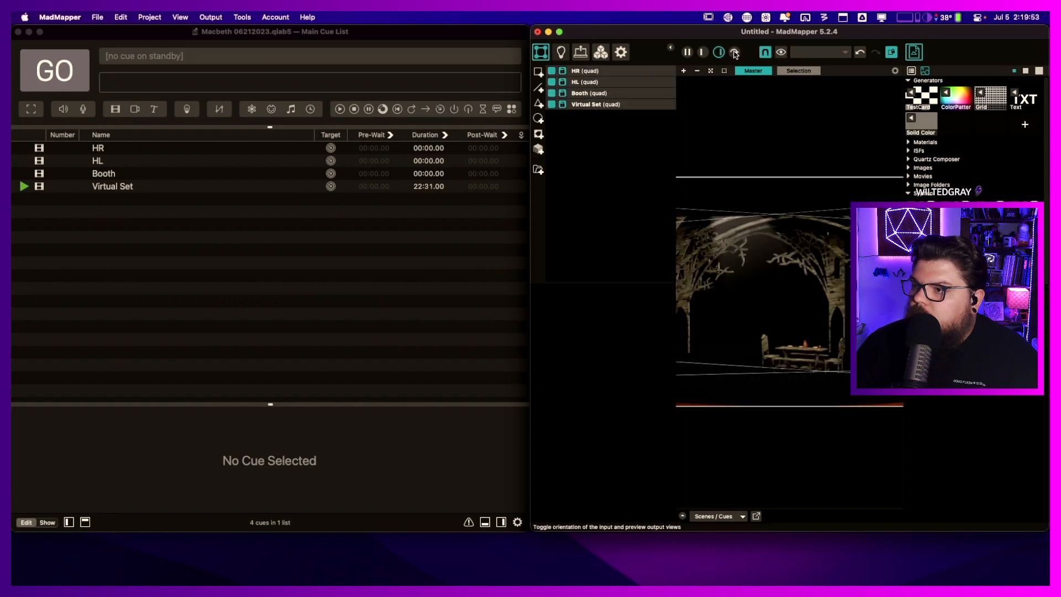
left_click(734, 54)
left_click(734, 53)
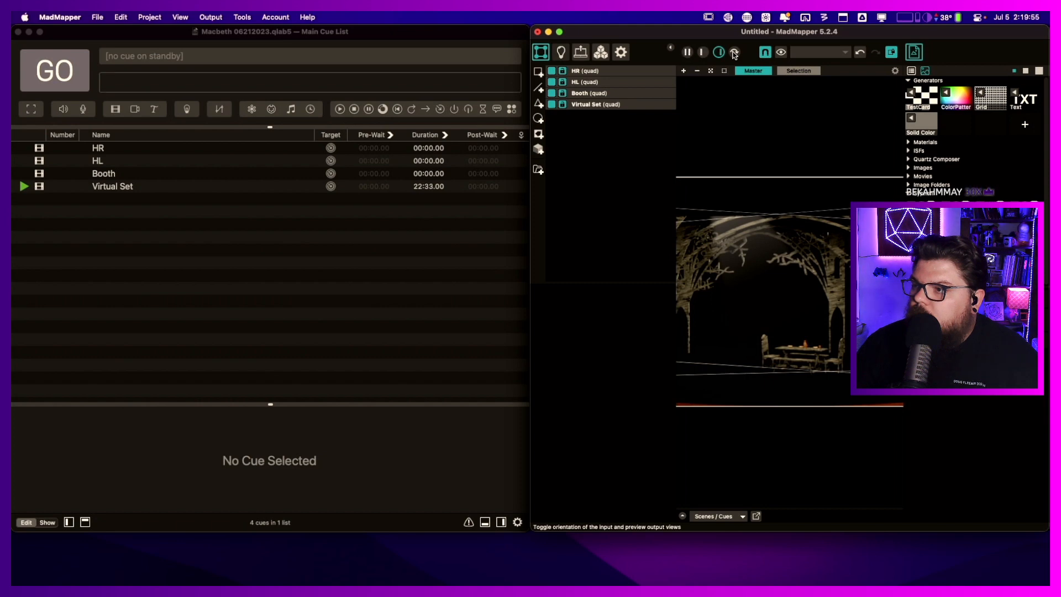
left_click(735, 54)
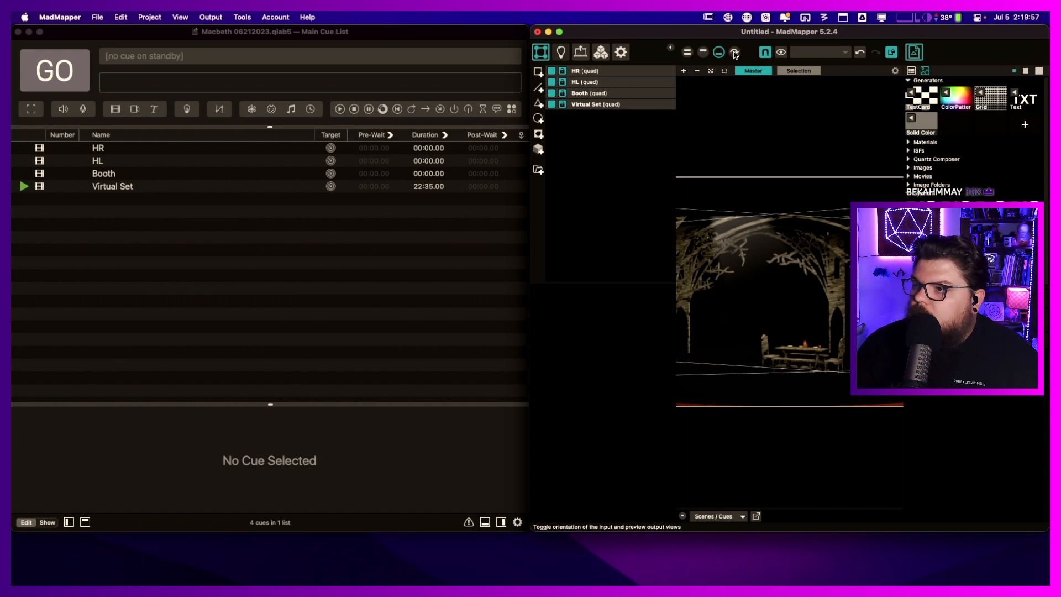
left_click(734, 54)
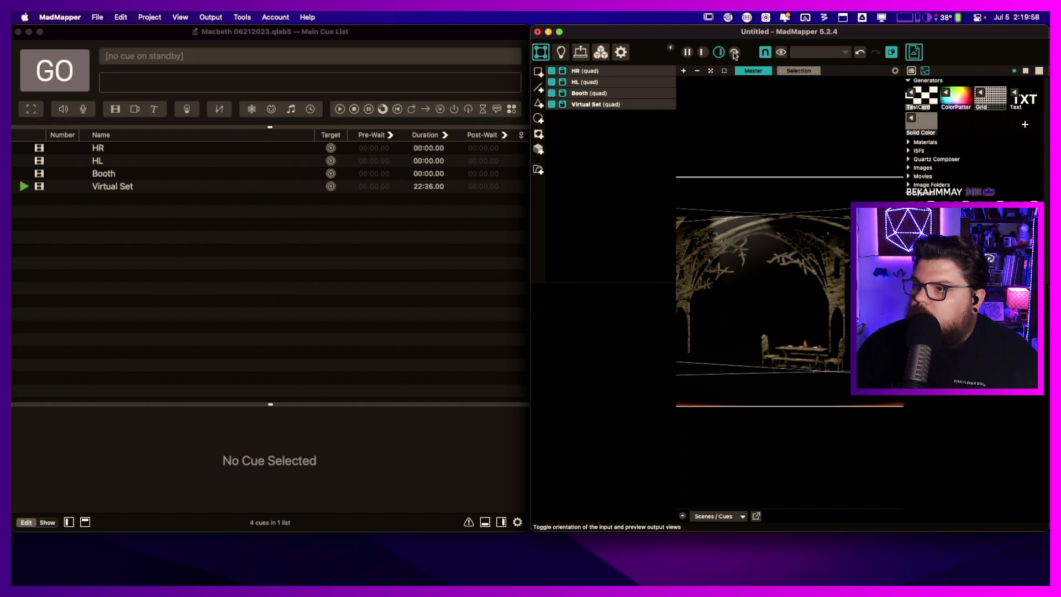
- Examine the master settings, including the video cursor options, and the output settings of the Crimson WU32 projector
left_click(620, 53)
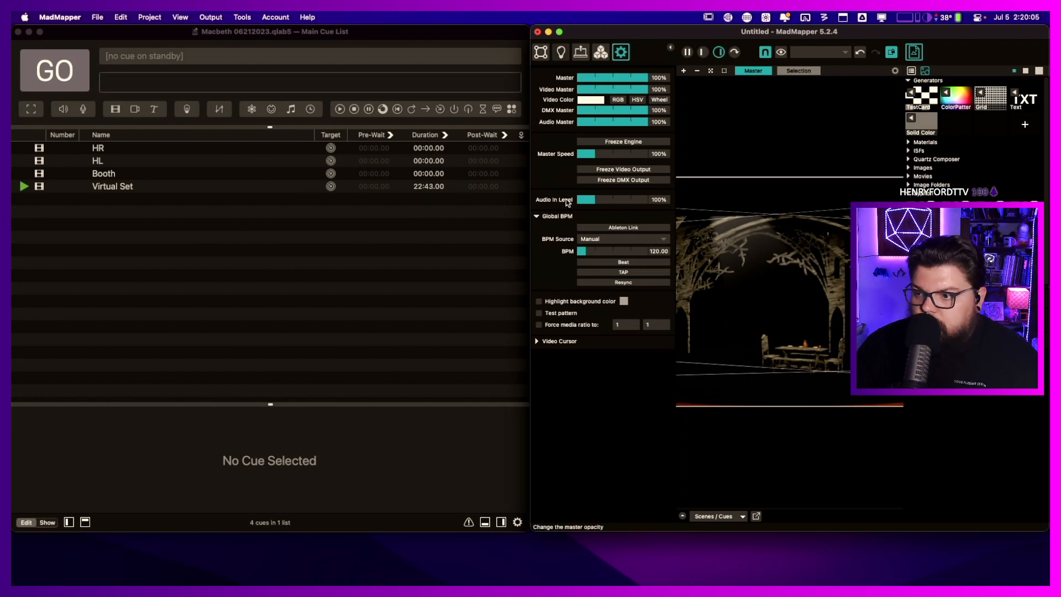
left_click(537, 342)
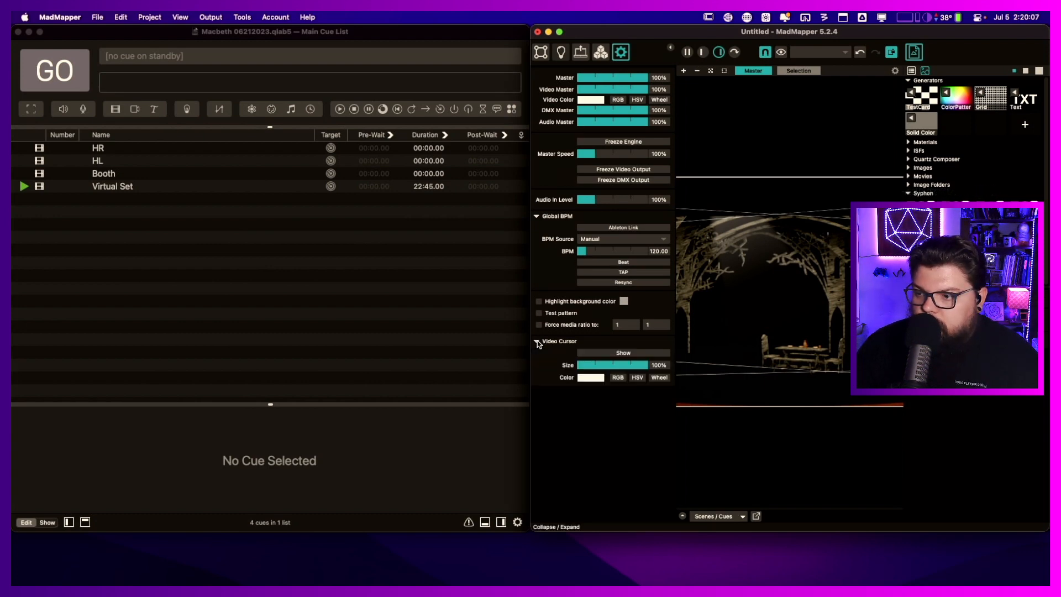
left_click(537, 342)
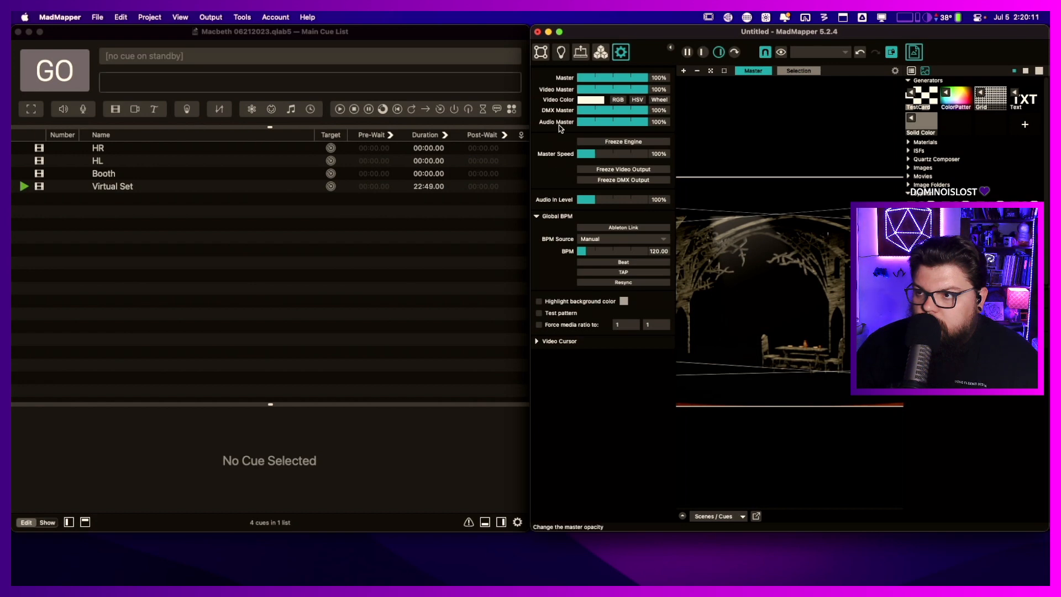
left_click(581, 52)
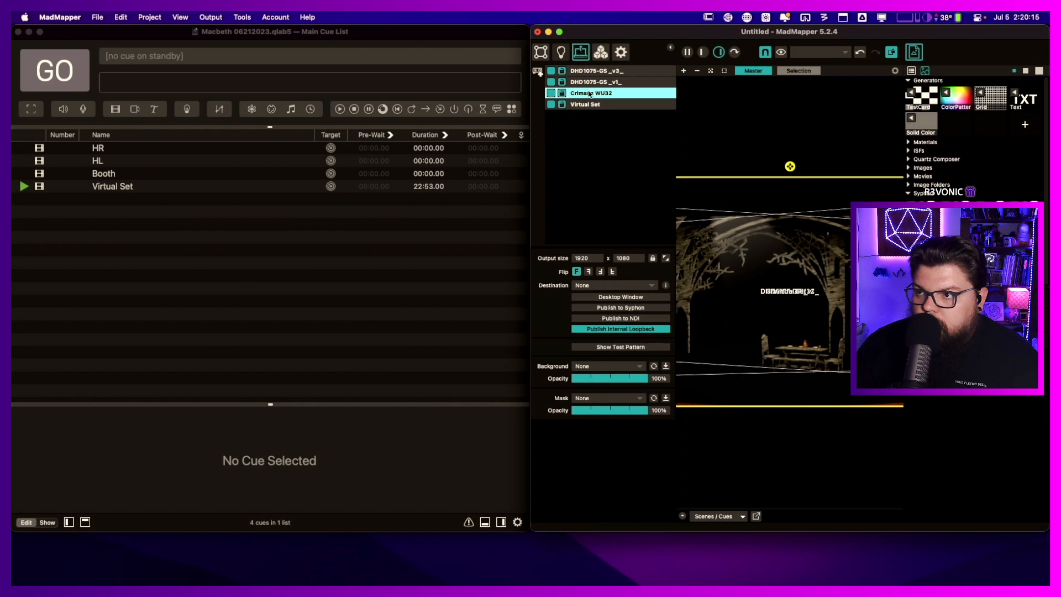
left_click(743, 201)
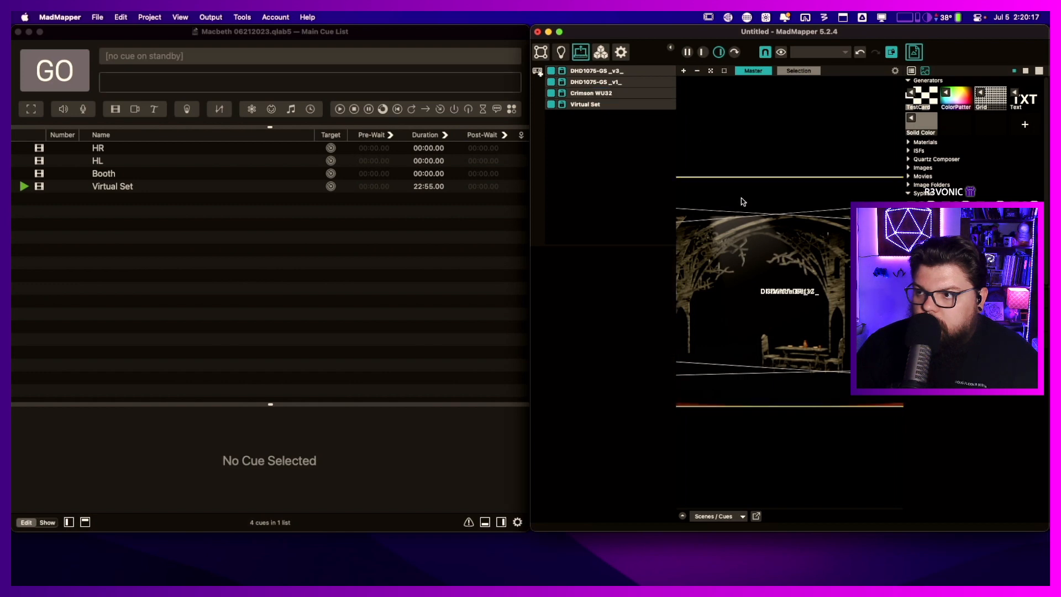
- Inspect the HR surface's properties and available commands, and return to the projector outputs
left_click(542, 52)
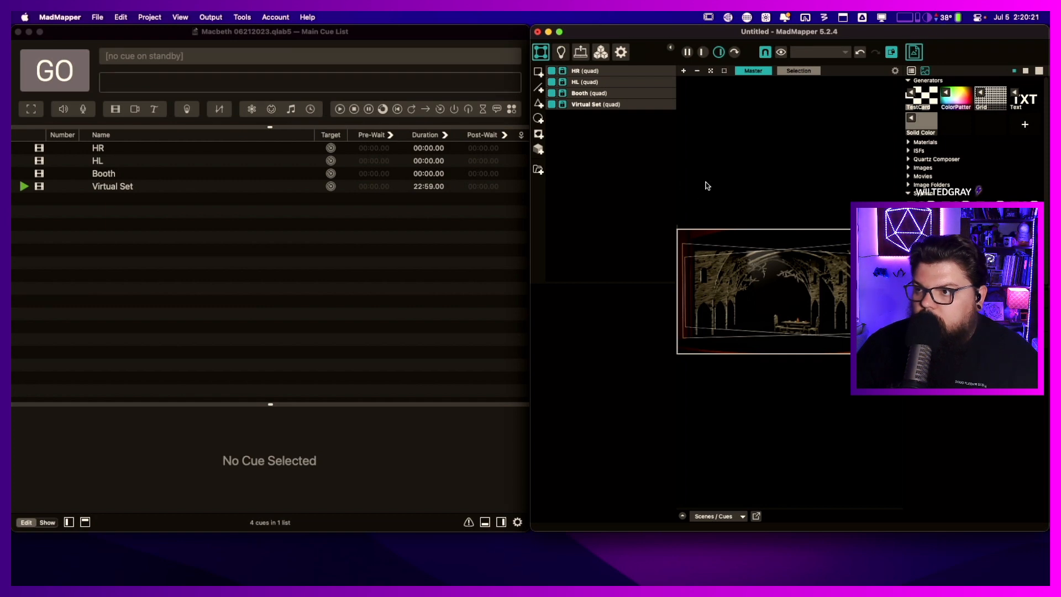
right_click(612, 72)
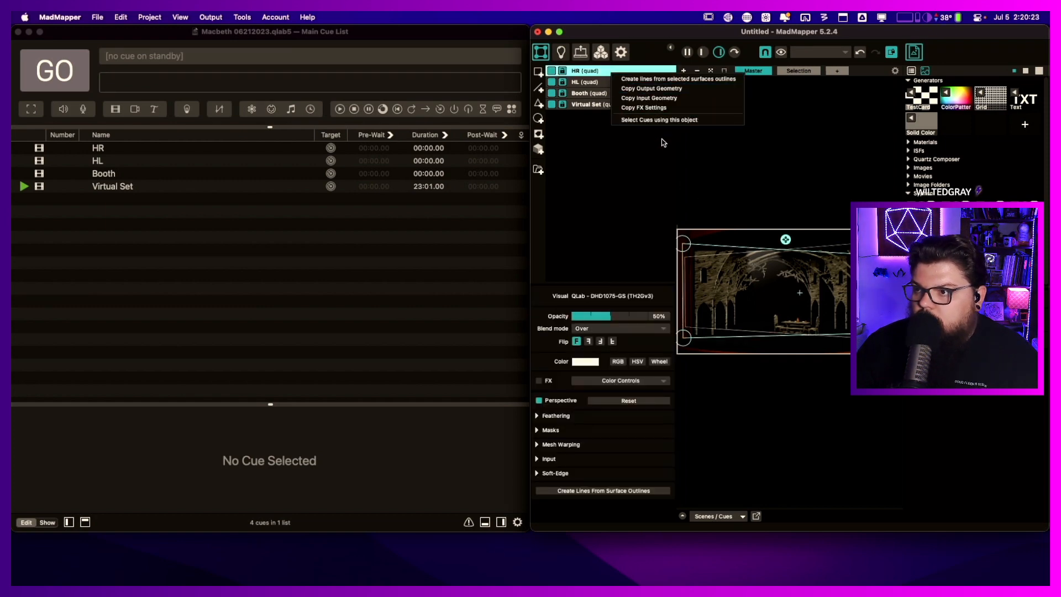
left_click(663, 187)
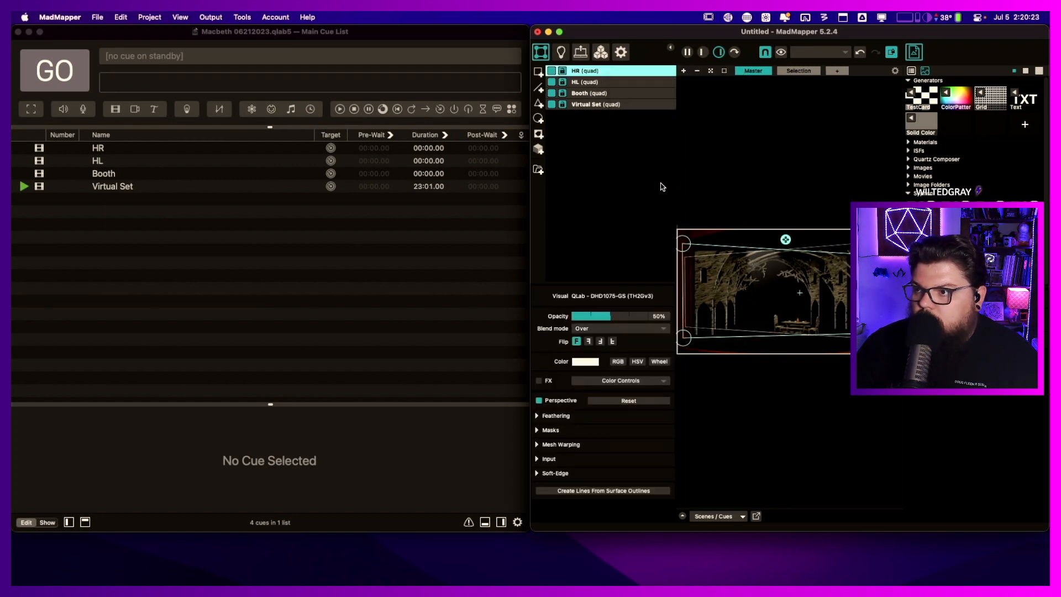
left_click(581, 52)
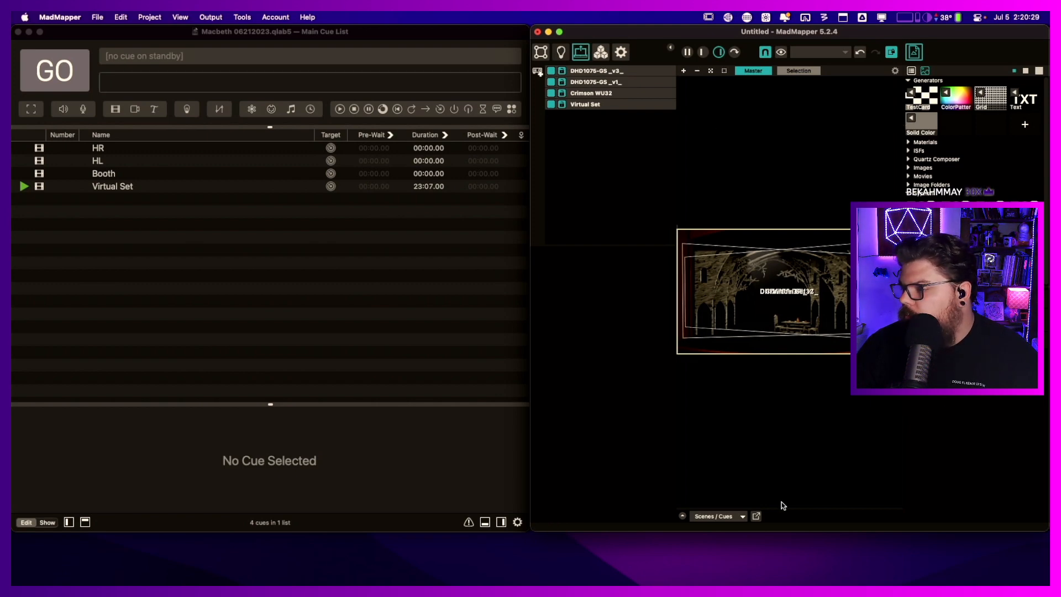
- Try the media library's list display and the collapsed preview, restore both, and fit the preview to its window
left_click(911, 71)
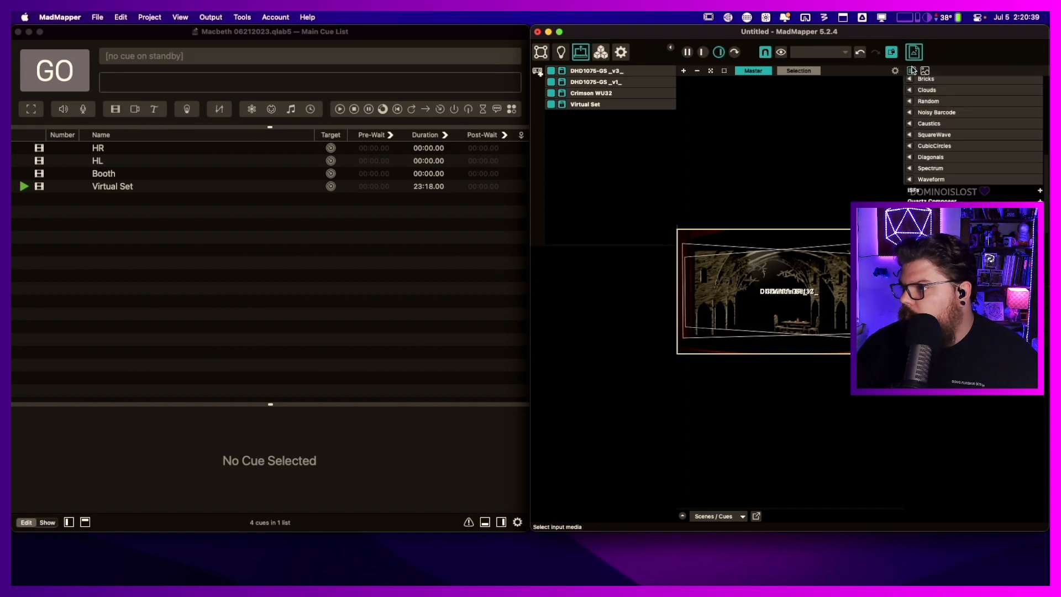
left_click(926, 72)
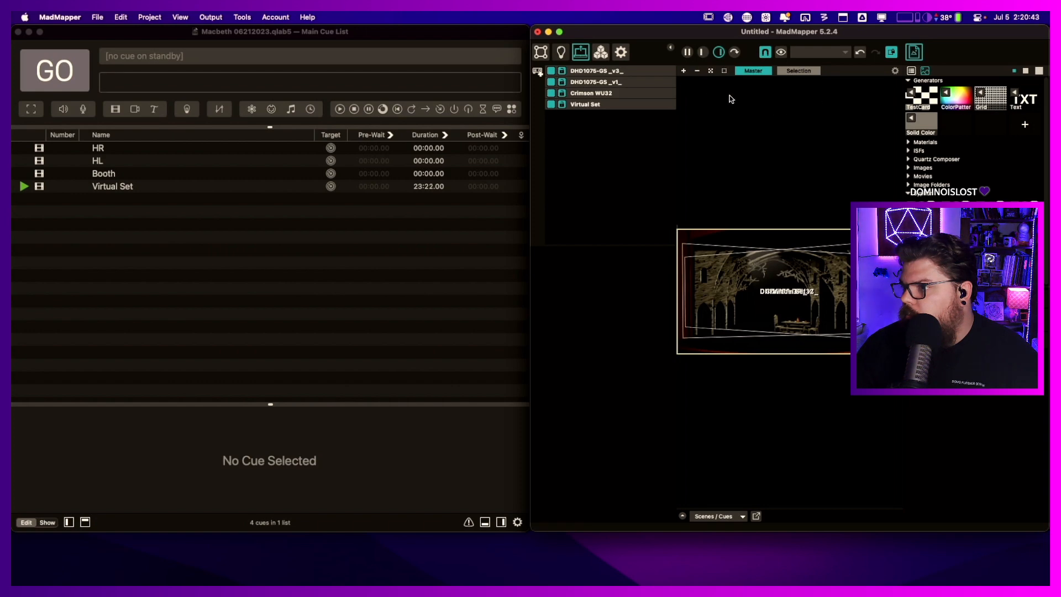
left_click(671, 51)
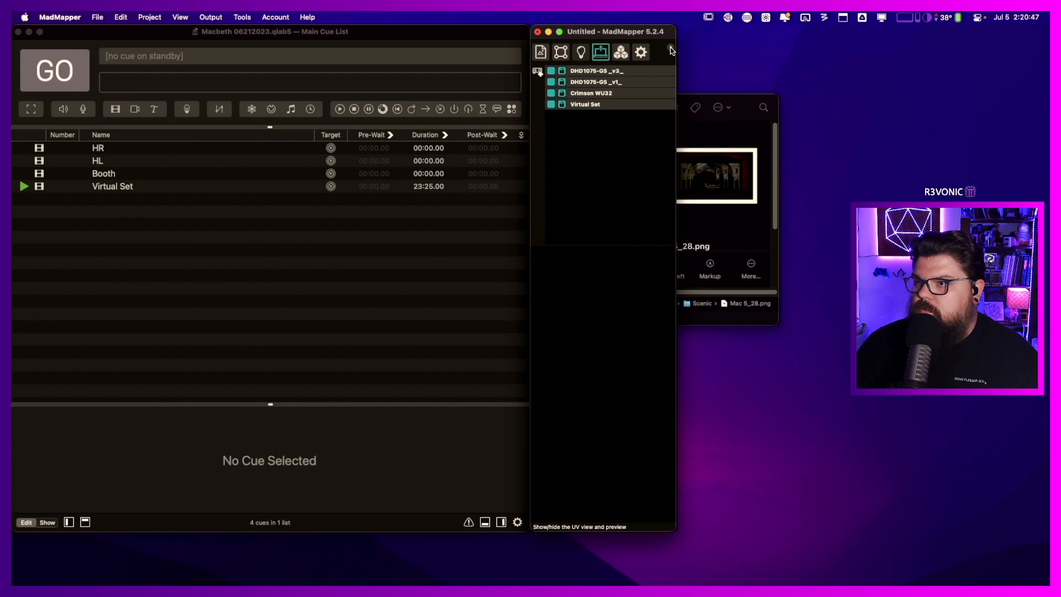
left_click(671, 51)
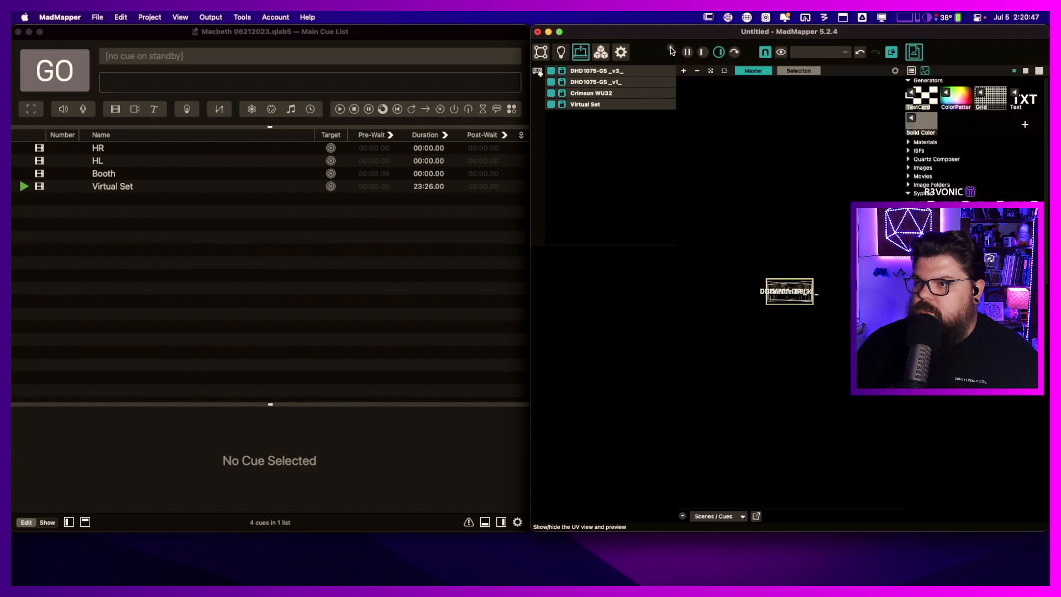
left_click(711, 70)
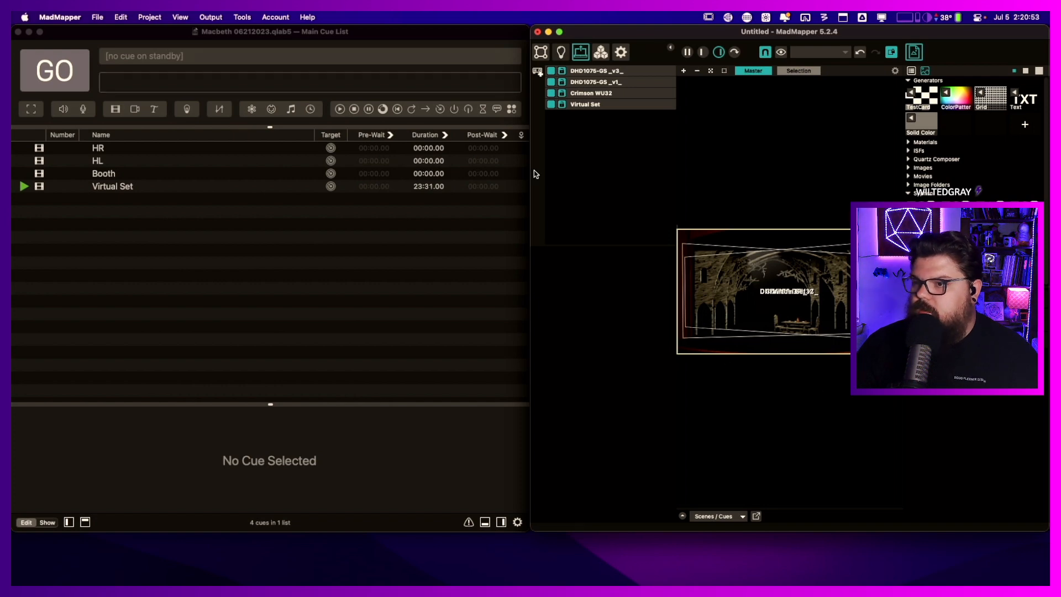
- Return the MadMapper window to its smaller size and place it over the QLab window
double_click(628, 32)
left_click_drag(542, 44, 562, 30)
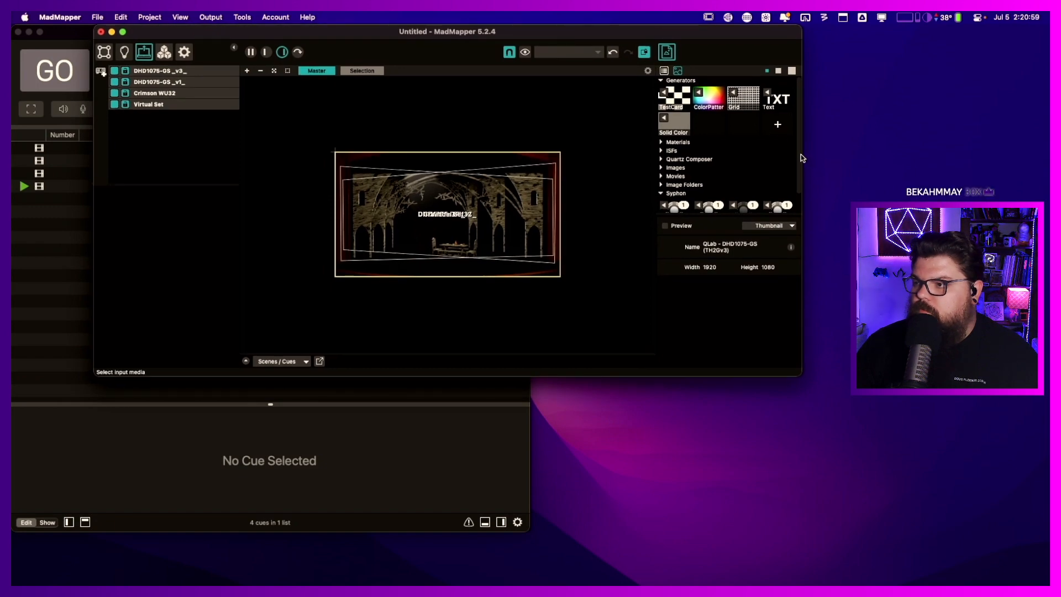
- Widen the MadMapper window, move it beside the QLab cue list, narrow it at its left edge, and fit the preview to it
left_click_drag(802, 315, 1049, 315)
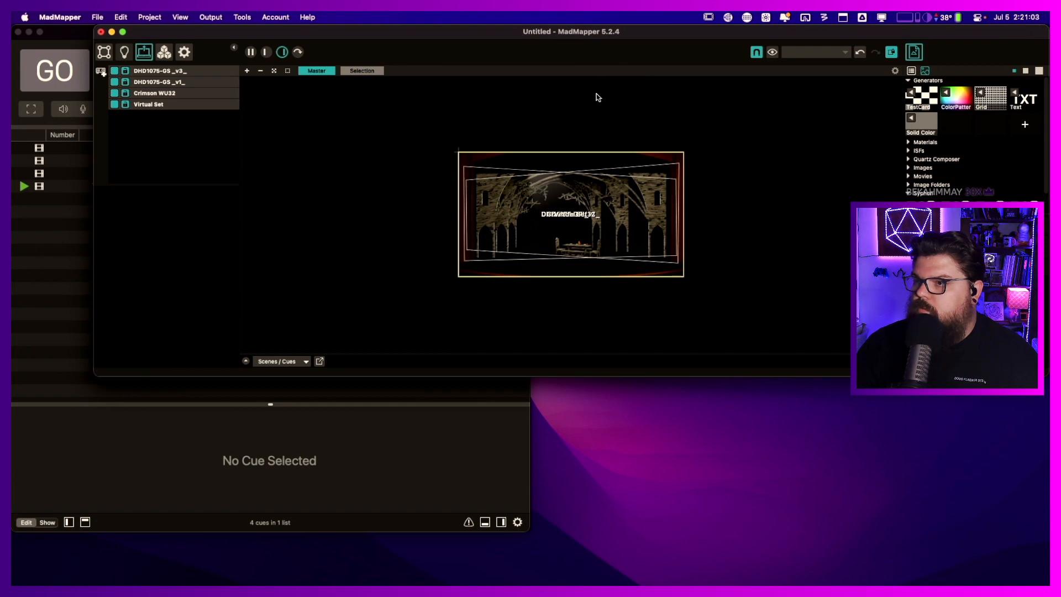
left_click_drag(631, 33, 778, 20)
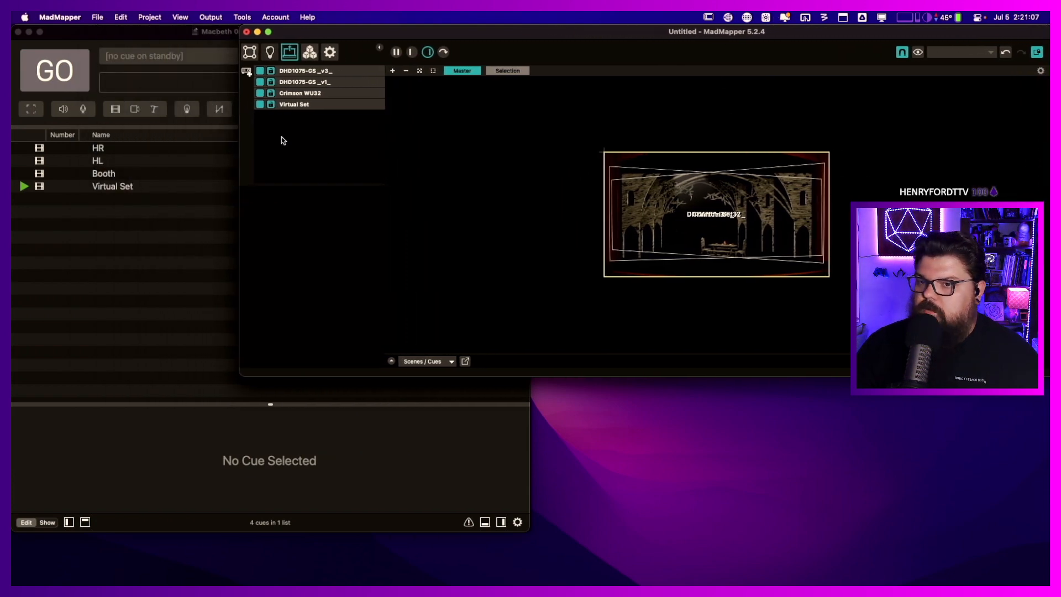
left_click_drag(239, 148, 386, 150)
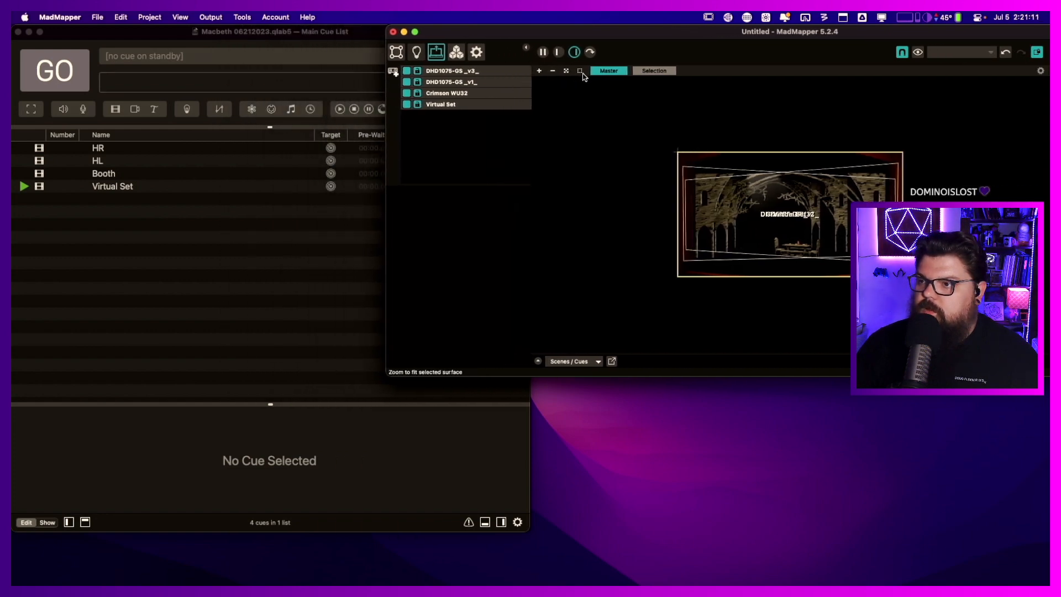
left_click(566, 71)
- Switch to QLab and review the video output stages in the workspace settings, closing the settings when done
left_click(284, 251)
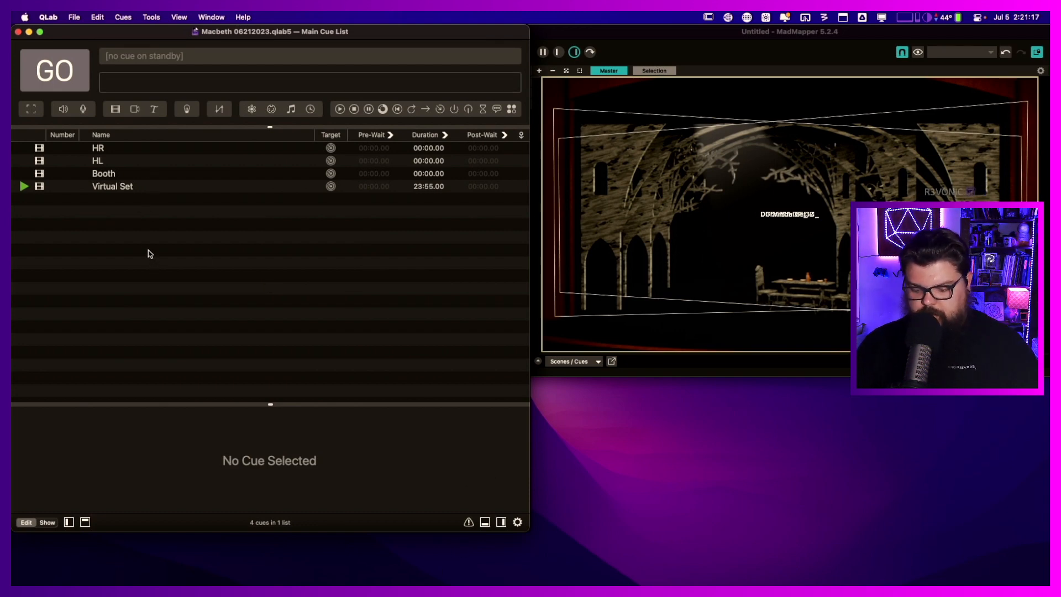
key("super+comma")
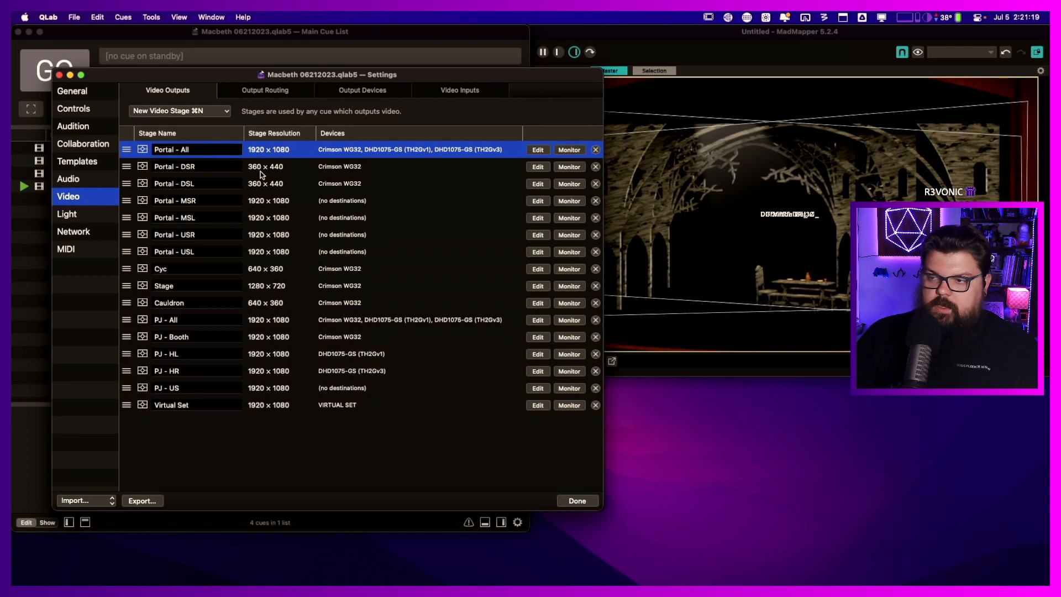
left_click(578, 501)
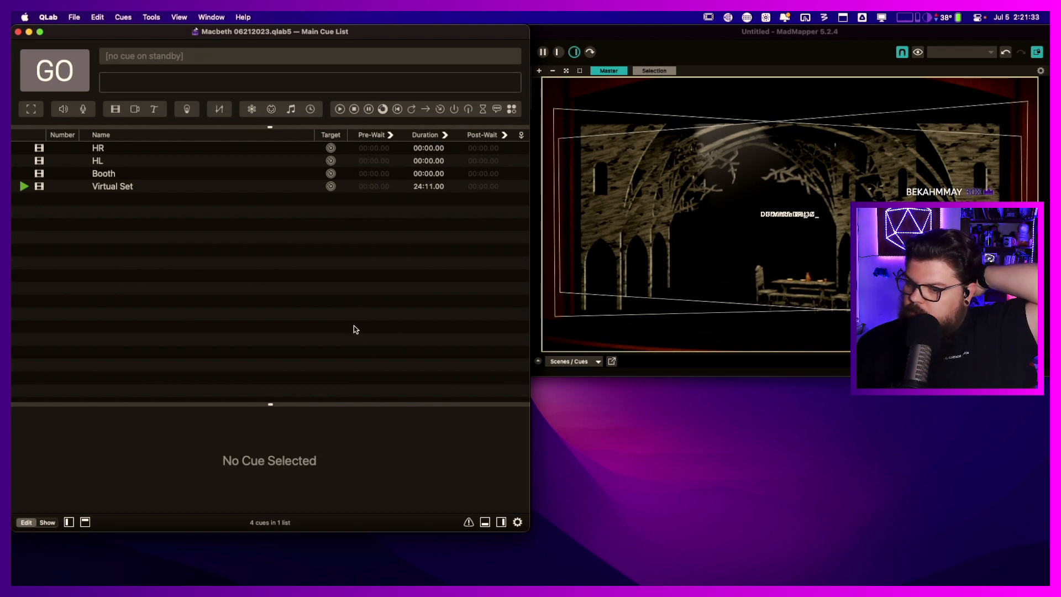
- Switch to Chrome with the DDM Design profile, enable dark mode in Cuelist, and open the 2023 Summer - Macbeth project
mouse_move(292, 585)
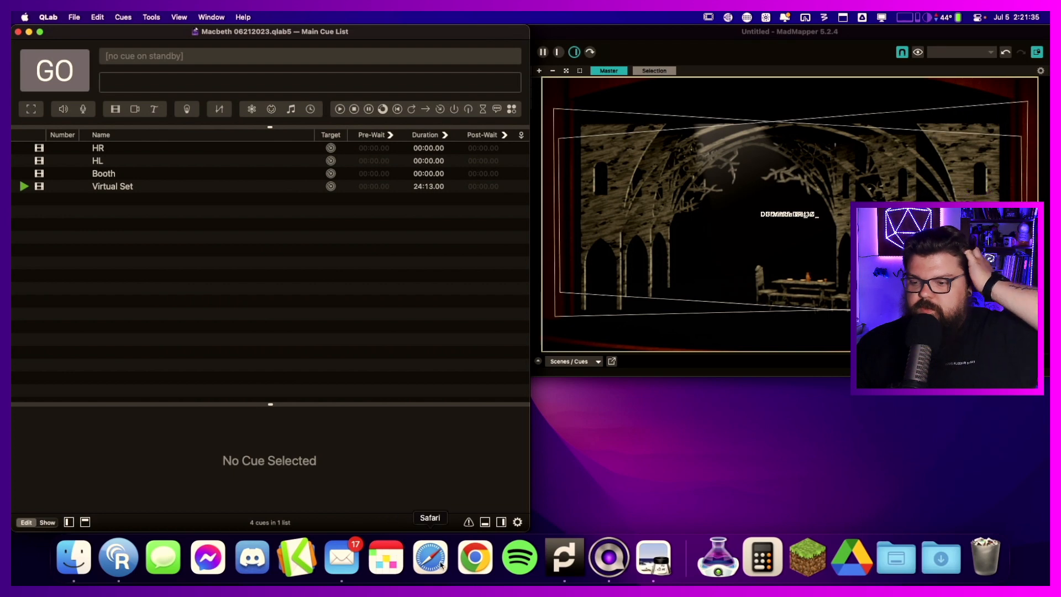
left_click(466, 559)
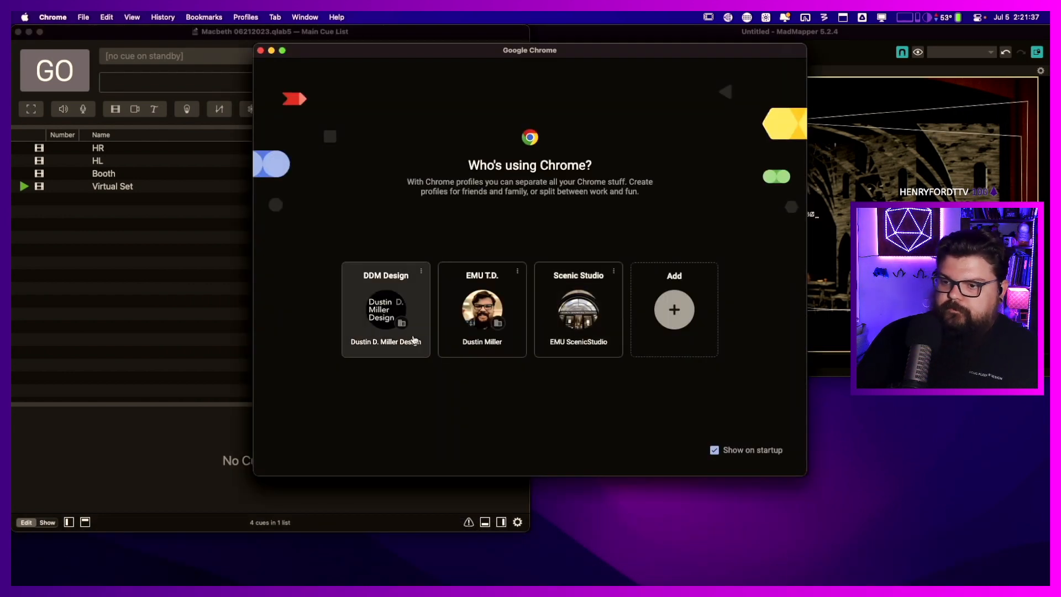
left_click(379, 314)
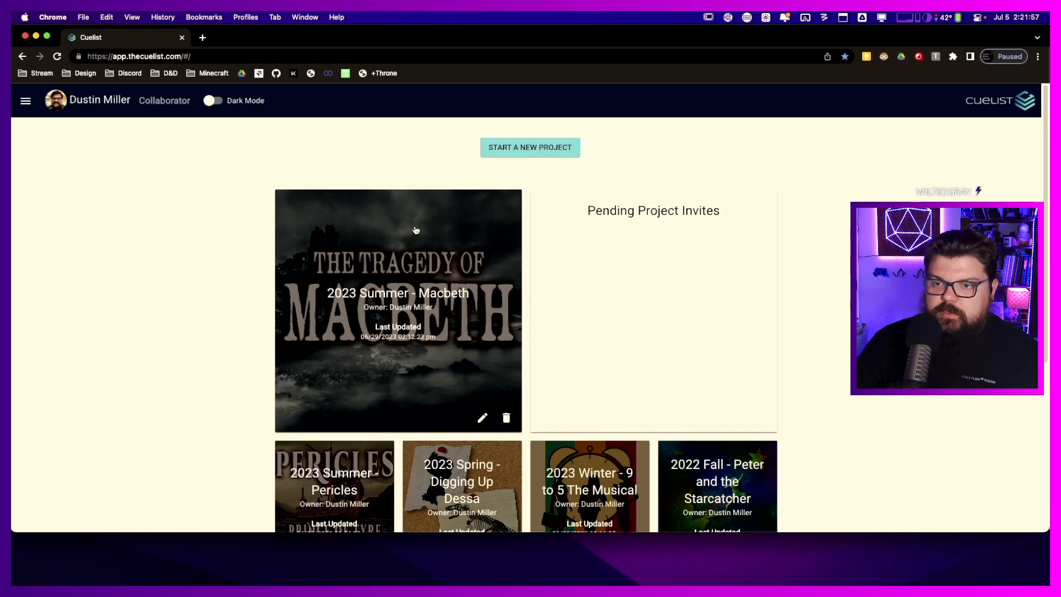
left_click(230, 103)
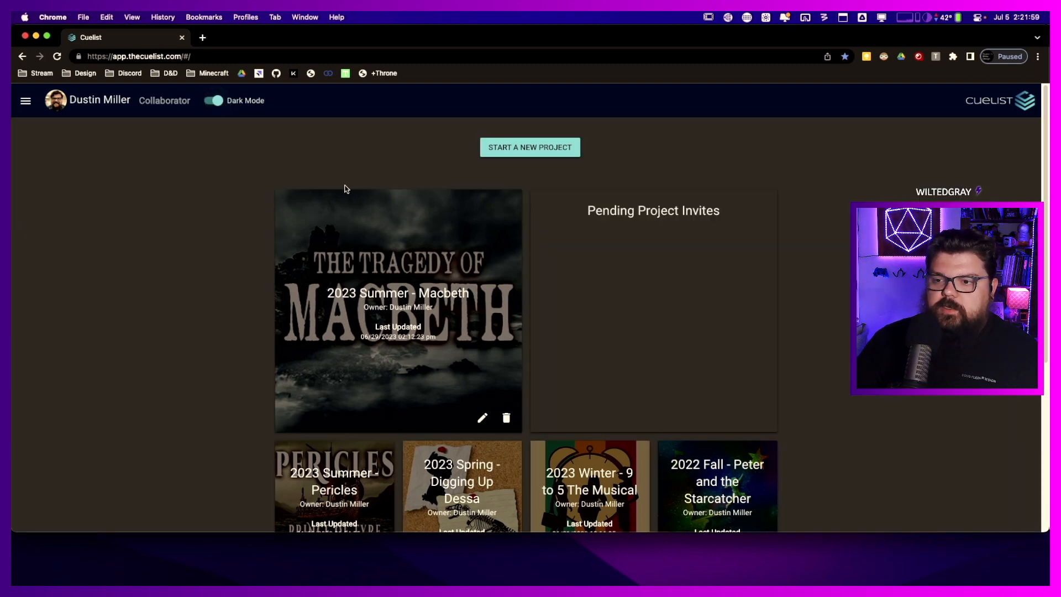
left_click(383, 220)
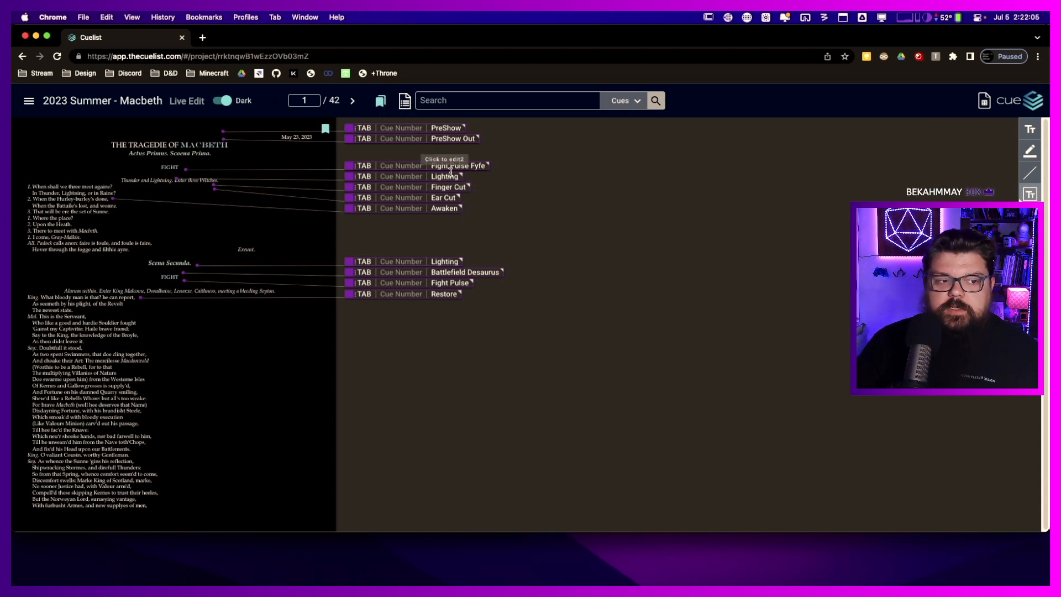
- Examine the Macbeth project's cue table and its scene bookmarks, and return to the plain script view
left_click(1015, 102)
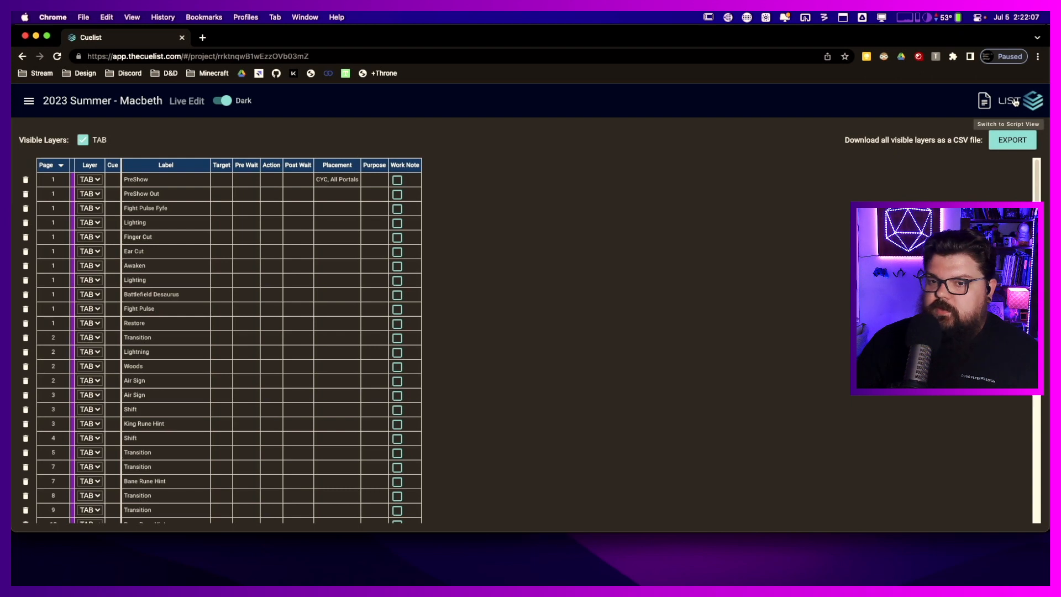
left_click(1015, 101)
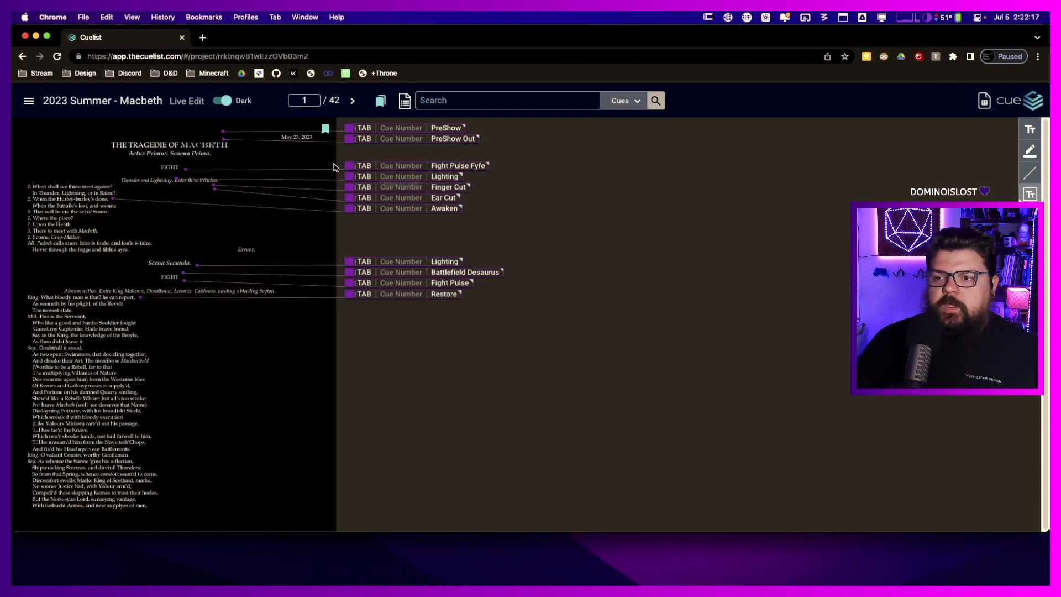
left_click(381, 103)
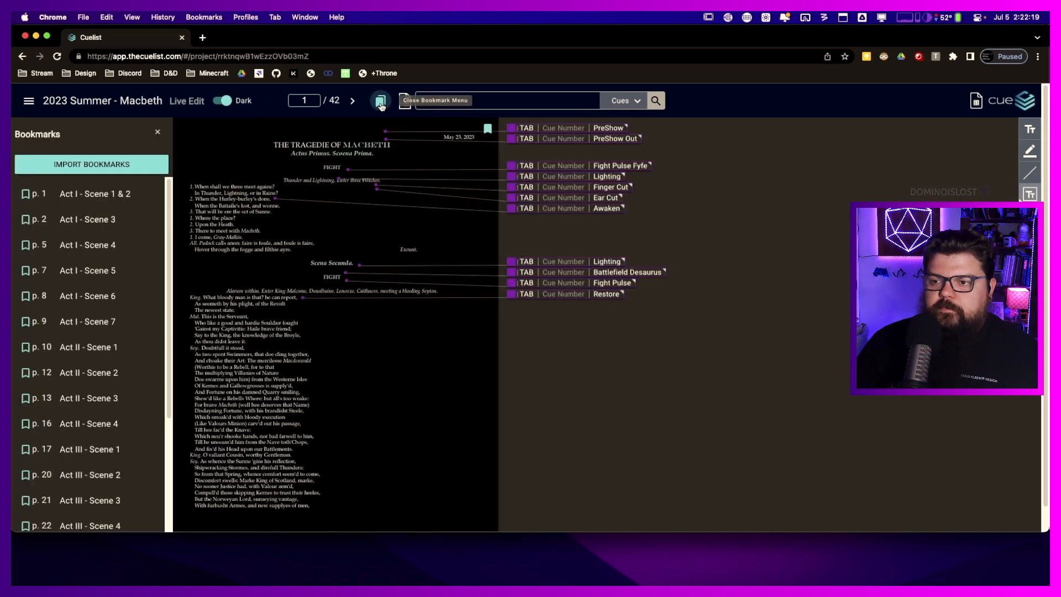
scroll(118, 313, "down", 5)
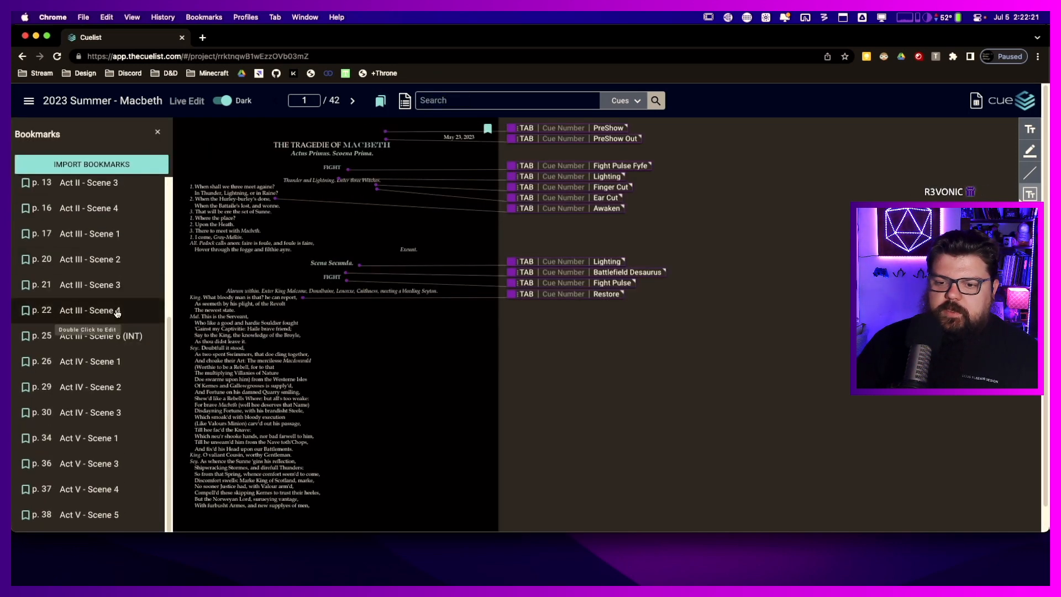
scroll(116, 358, "up", 5)
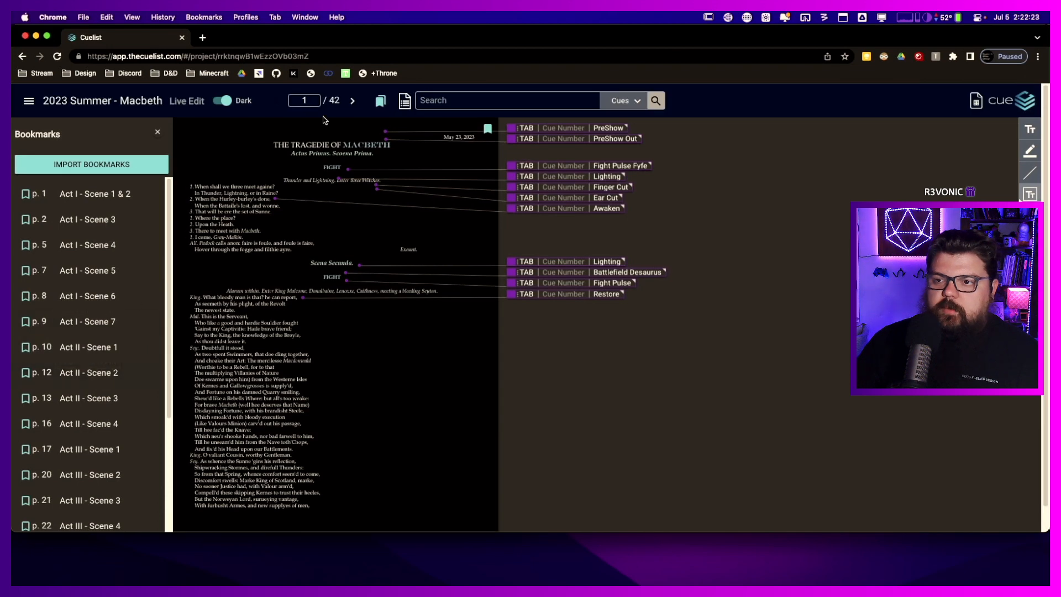
left_click(380, 101)
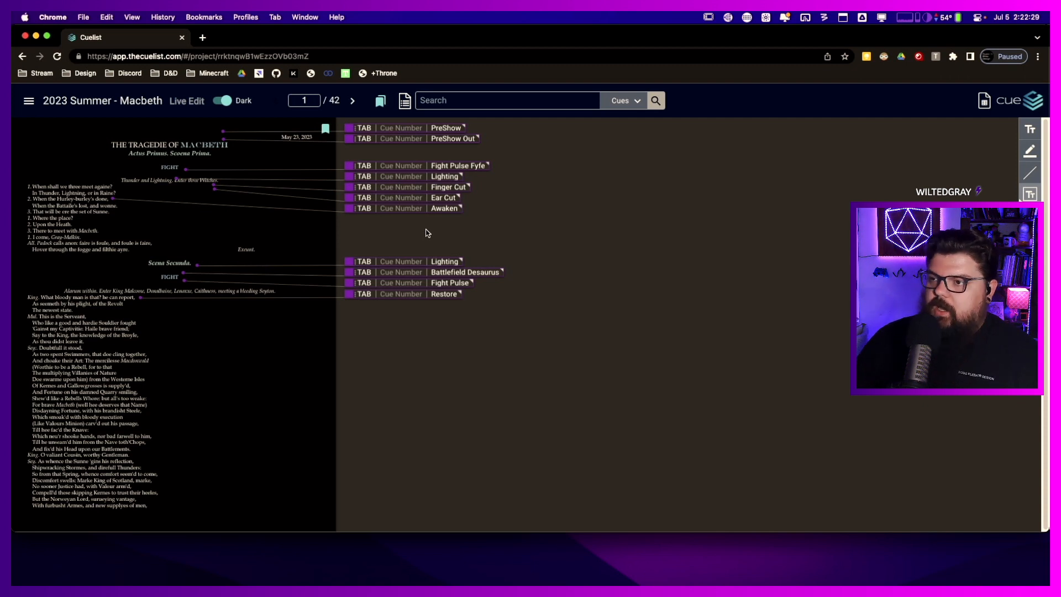
- Switch to the Stream Deck configuration and show the Cuelist - Home set of keys
left_click(747, 18)
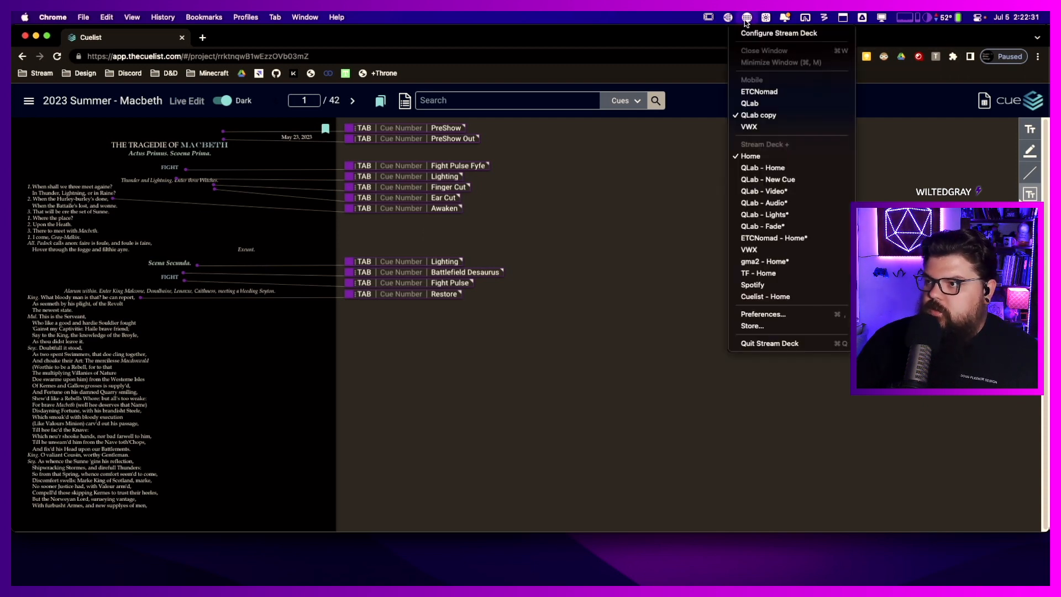
left_click(759, 35)
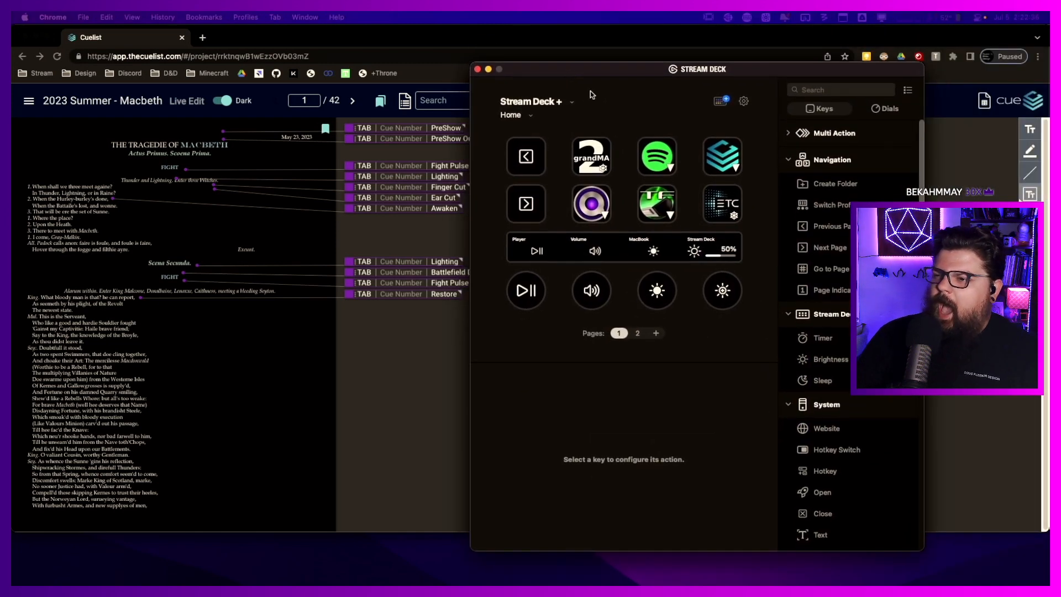
double_click(739, 162)
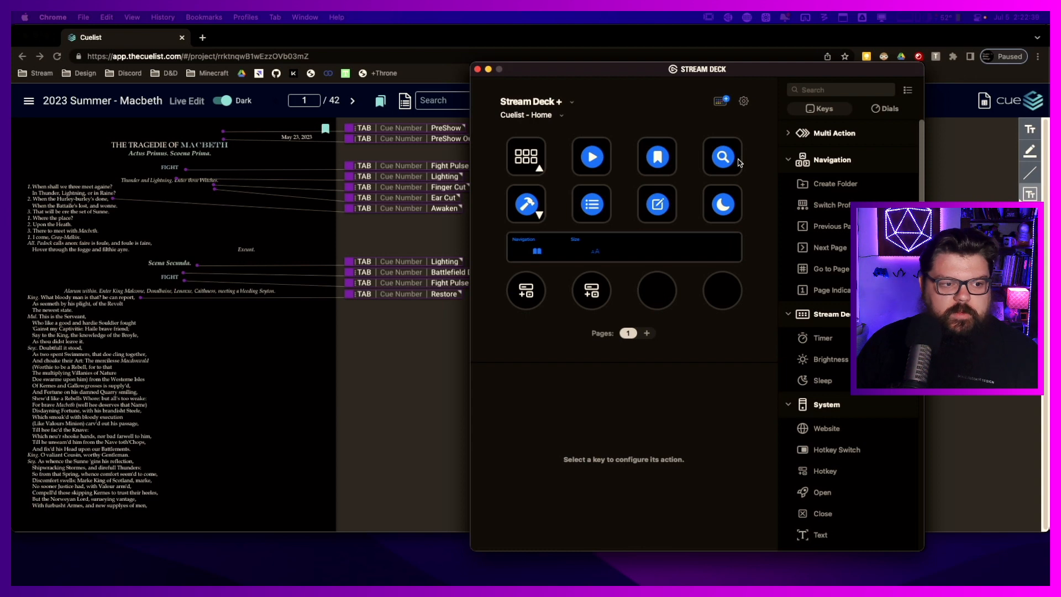
- Arrange the narrowed Chrome window and the Stream Deck window side by side
left_click_drag(657, 68, 766, 64)
left_click(761, 42)
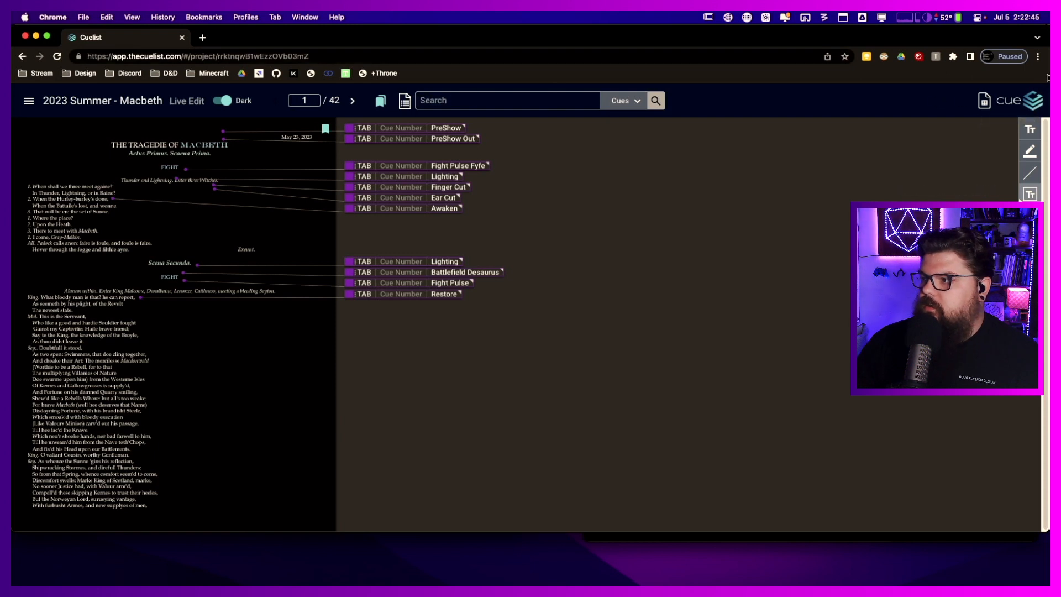
left_click_drag(1046, 76, 578, 99)
left_click(722, 64)
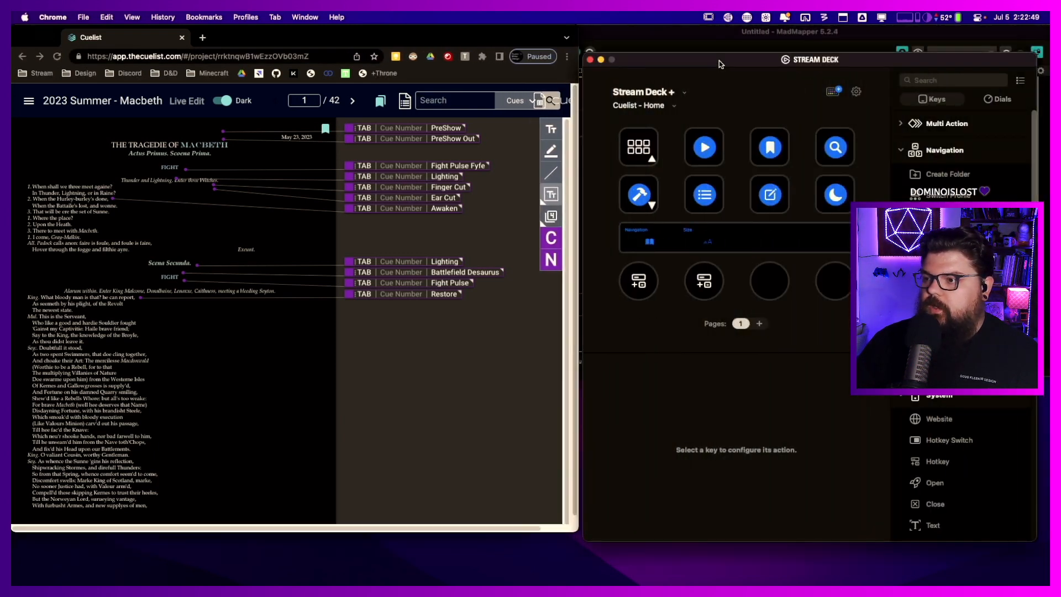
- Check the Cue View key's hotkey, and swap the line and line-thickness keys in the hammer folder
left_click(707, 148)
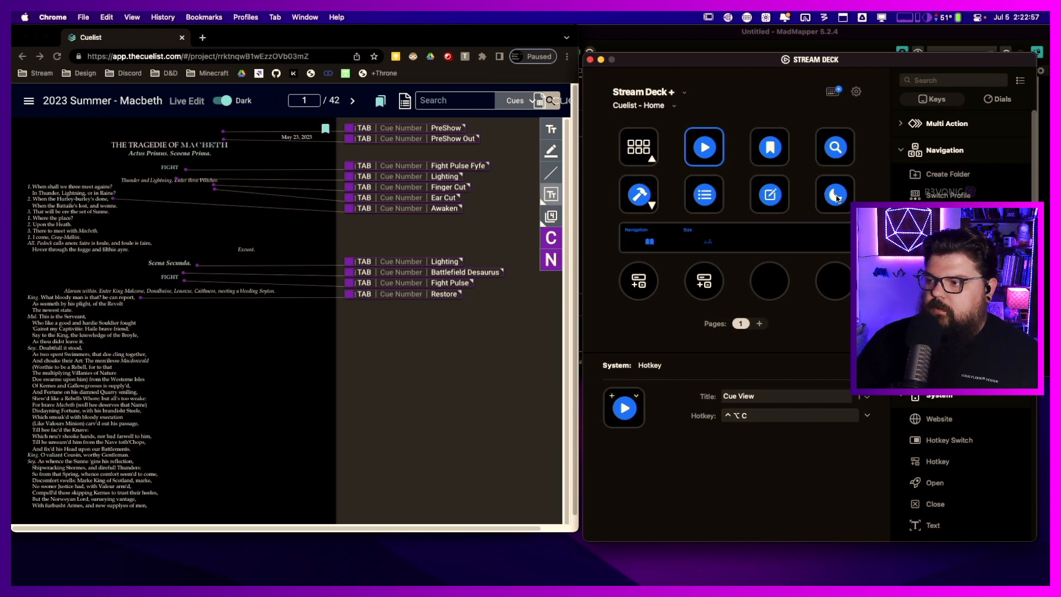
double_click(644, 204)
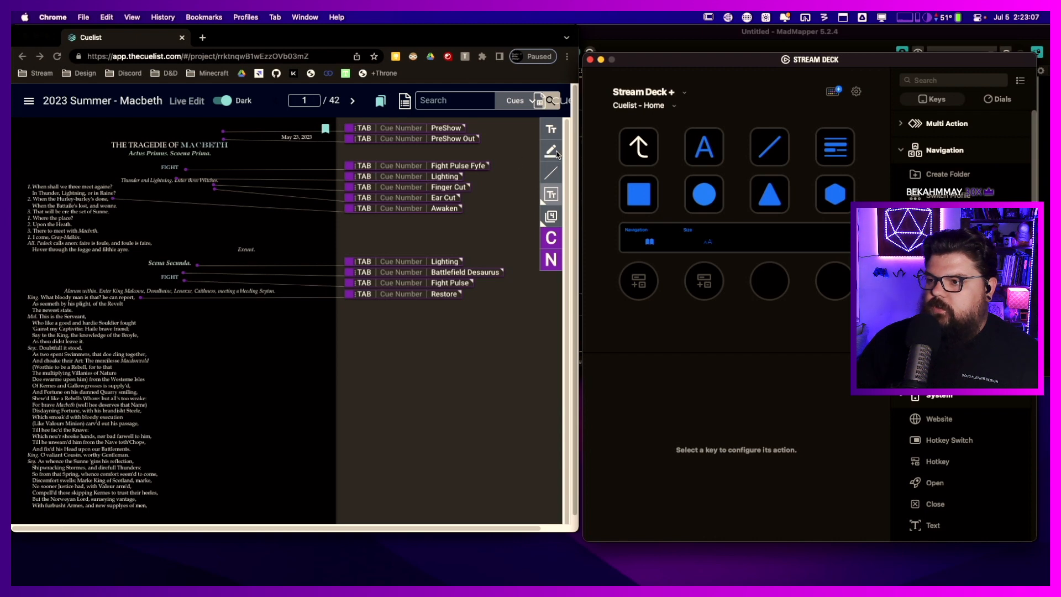
left_click_drag(837, 145, 779, 146)
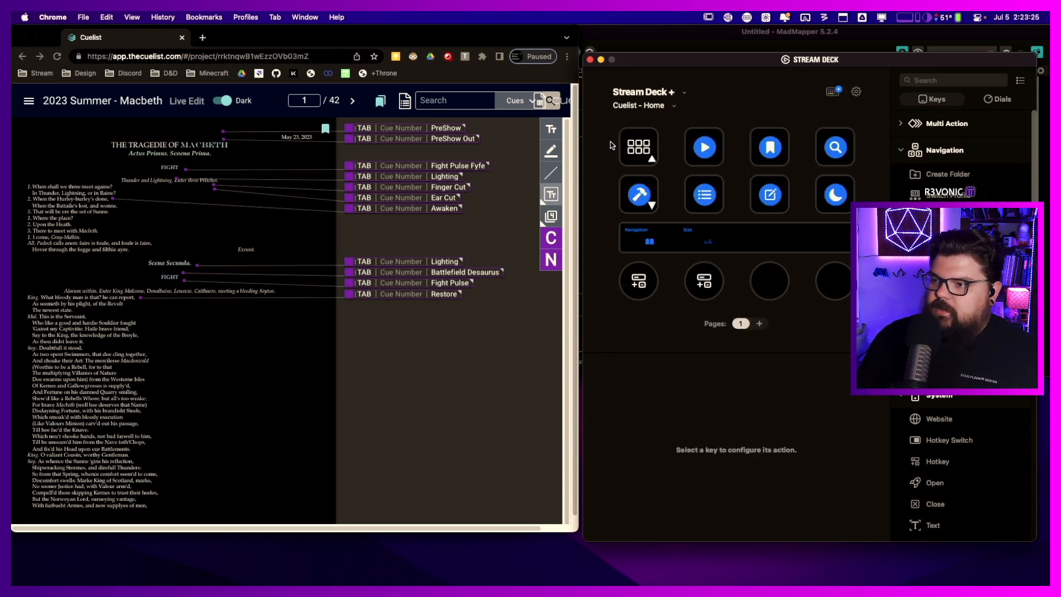
- Test Cuelist's toggle shortcuts on the Macbeth project, including the list view, bookmarks, work notes and dark mode
left_click(326, 34)
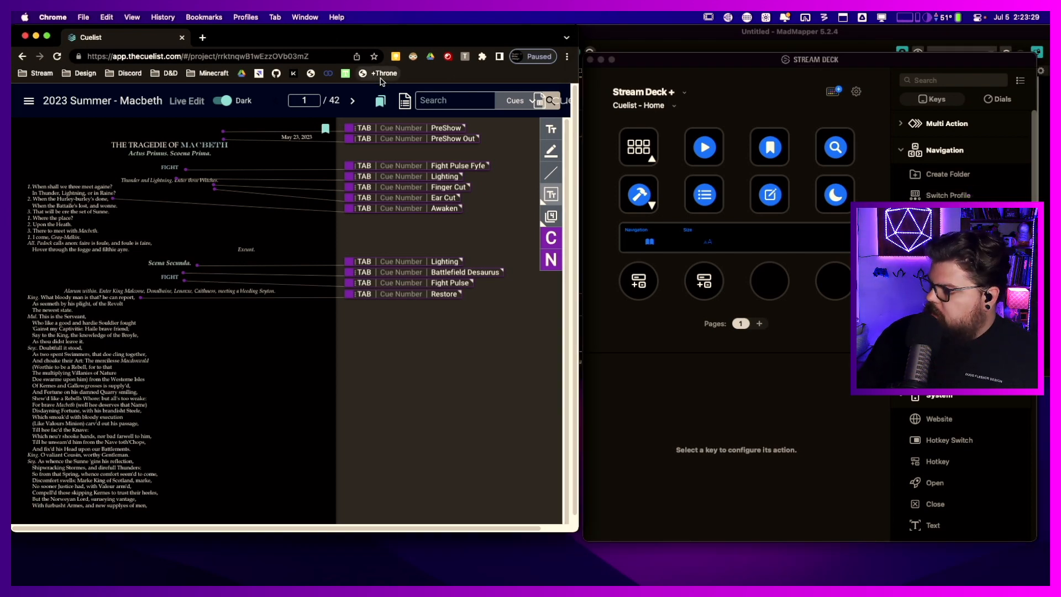
key("l")
key("l")
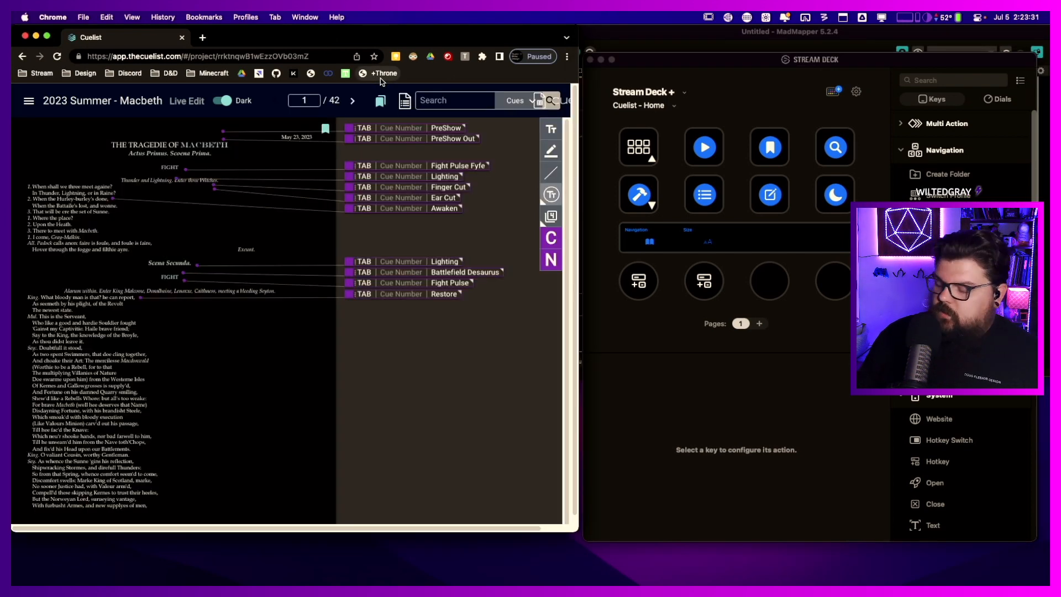
key("b")
key("b")
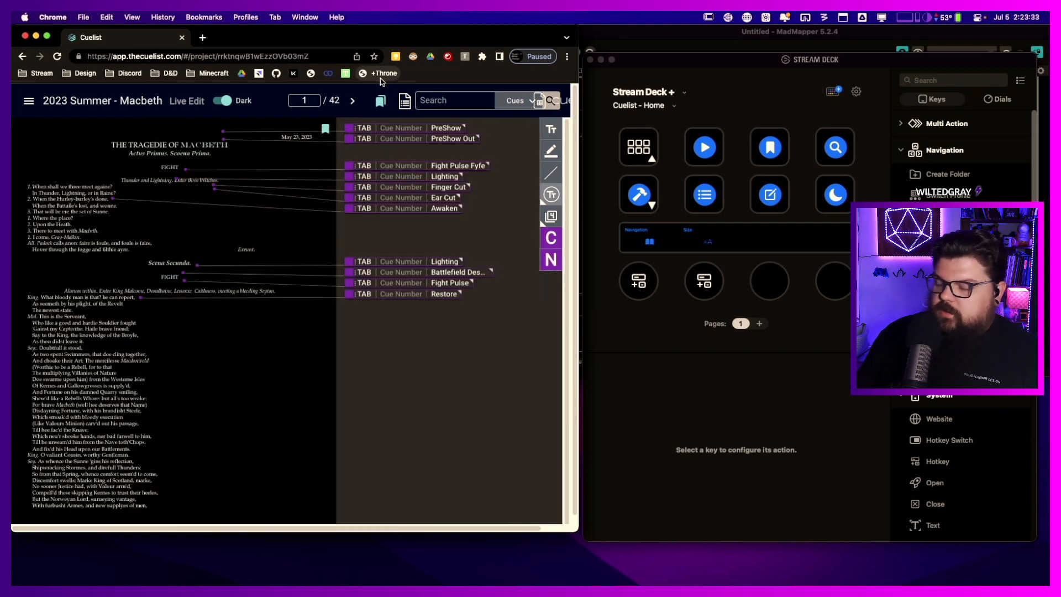
key("t")
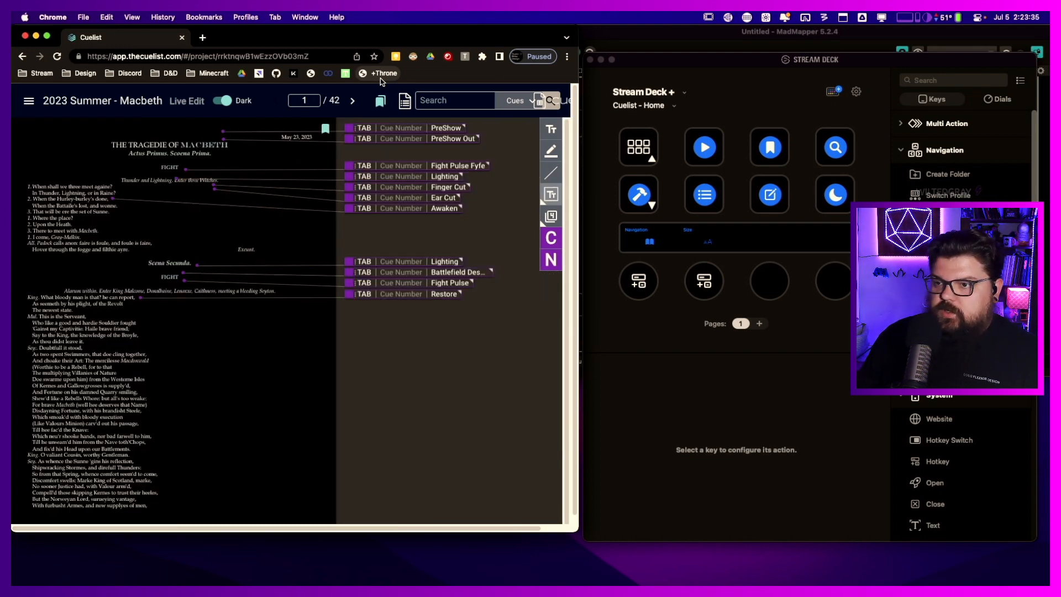
key("n")
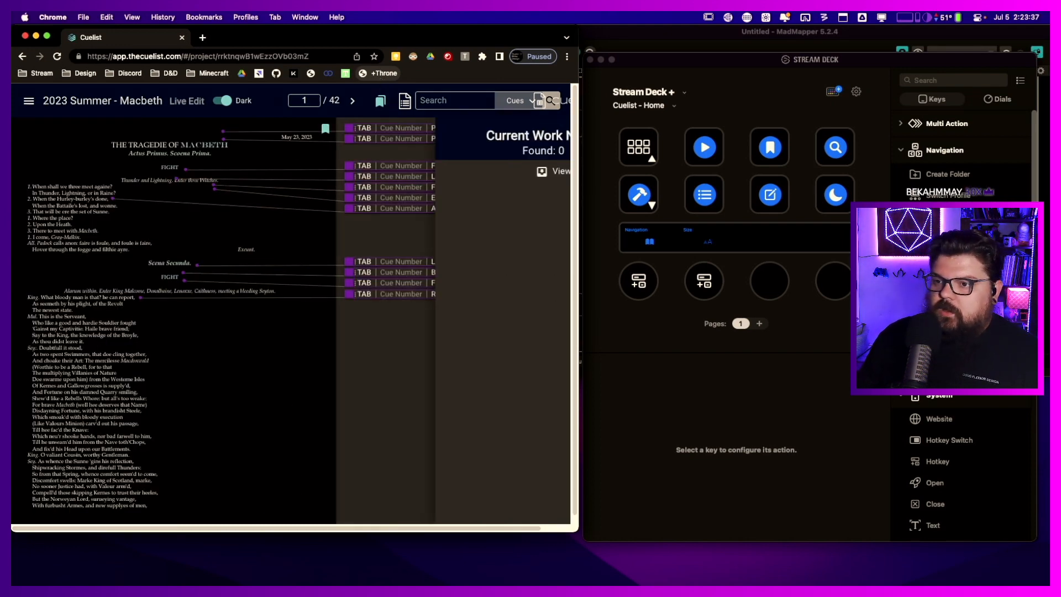
key("n")
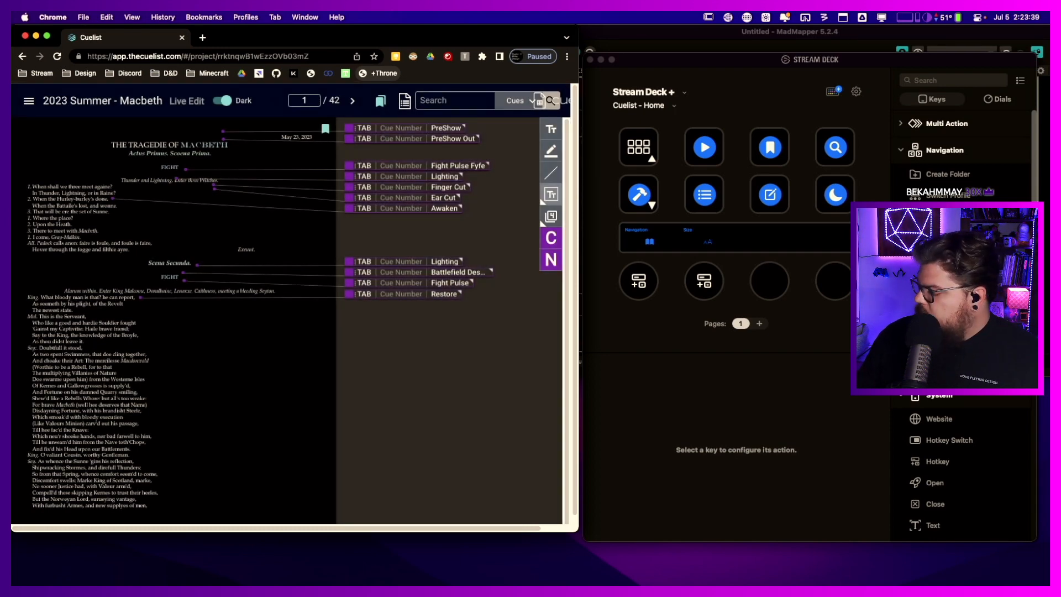
key("d")
key("d")
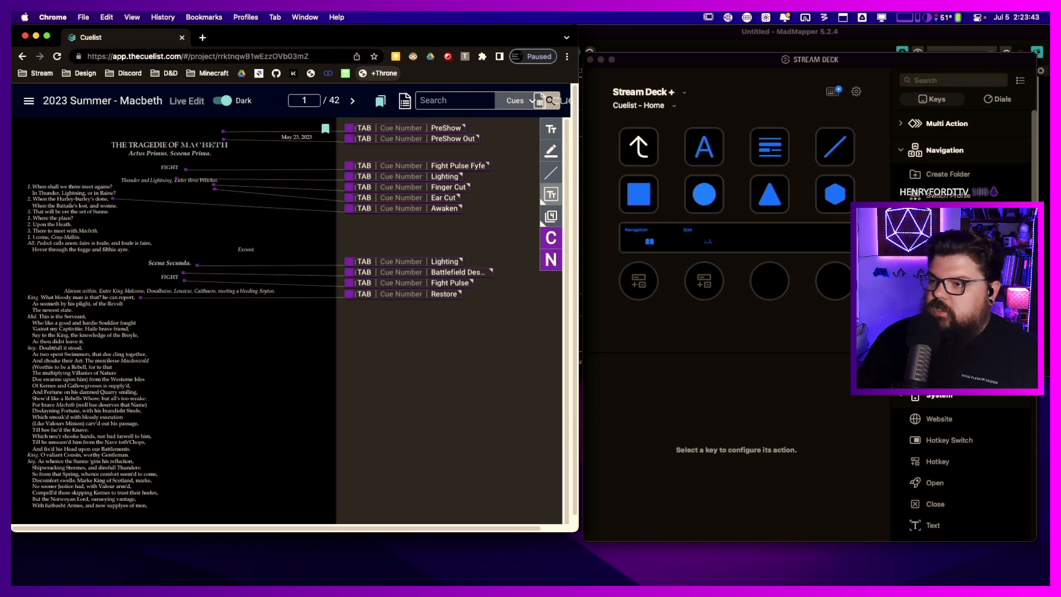
- Test the Cuelist annotation tool shortcuts by switching through text, highlighter, line and cue shape options
key("t")
key("h")
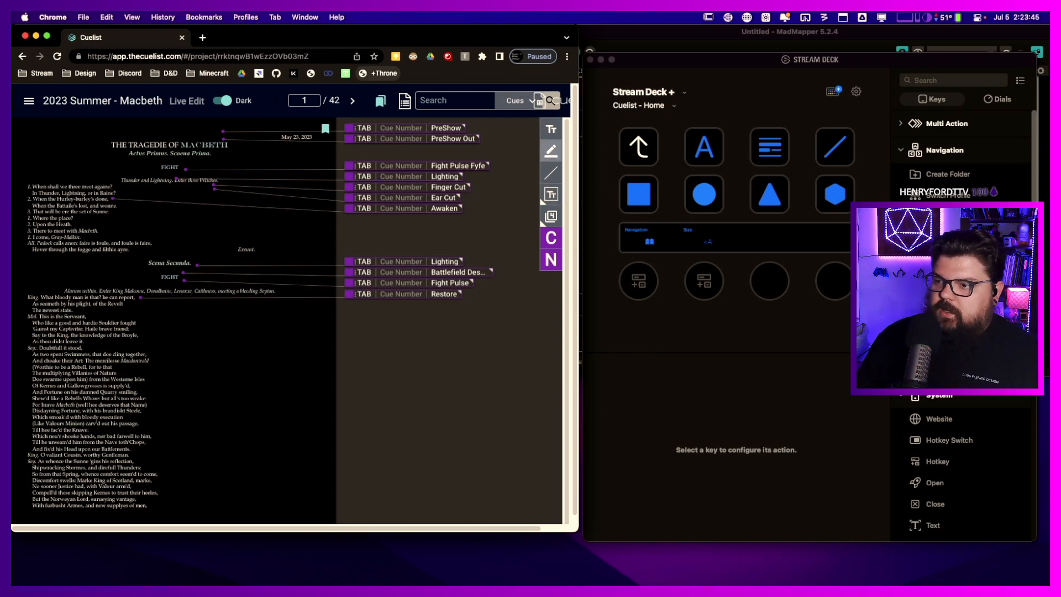
key("l")
key("b")
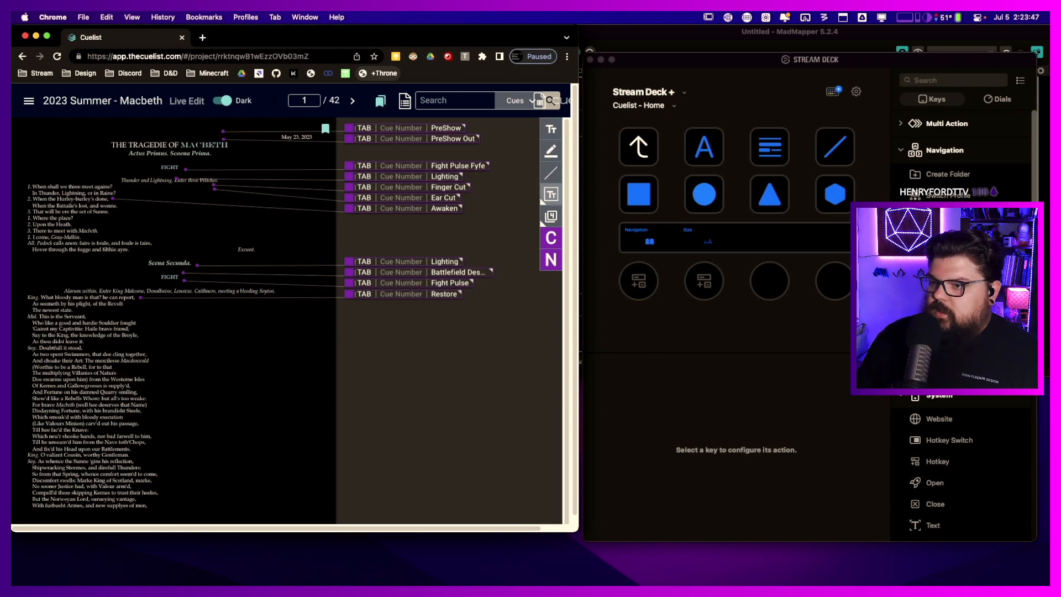
key("o")
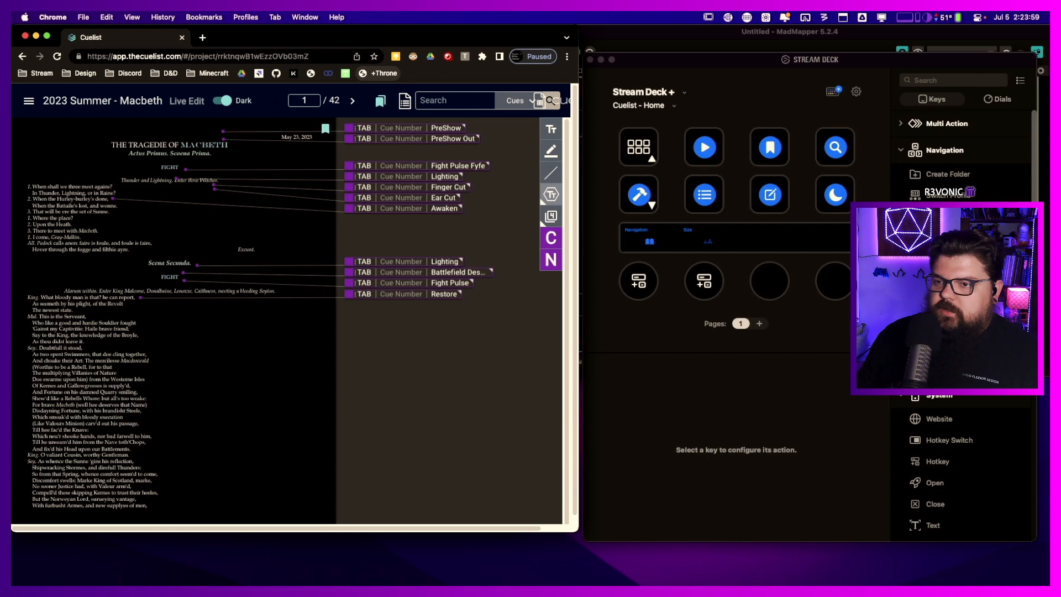
- Test Cuelist's page navigation shortcuts by paging forward and back through the Macbeth script, with the bookmarks list toggled on and off
key("Right")
key("Right")
key("Right")
key("Left")
key("Left")
key("Right")
key("Right")
key("b")
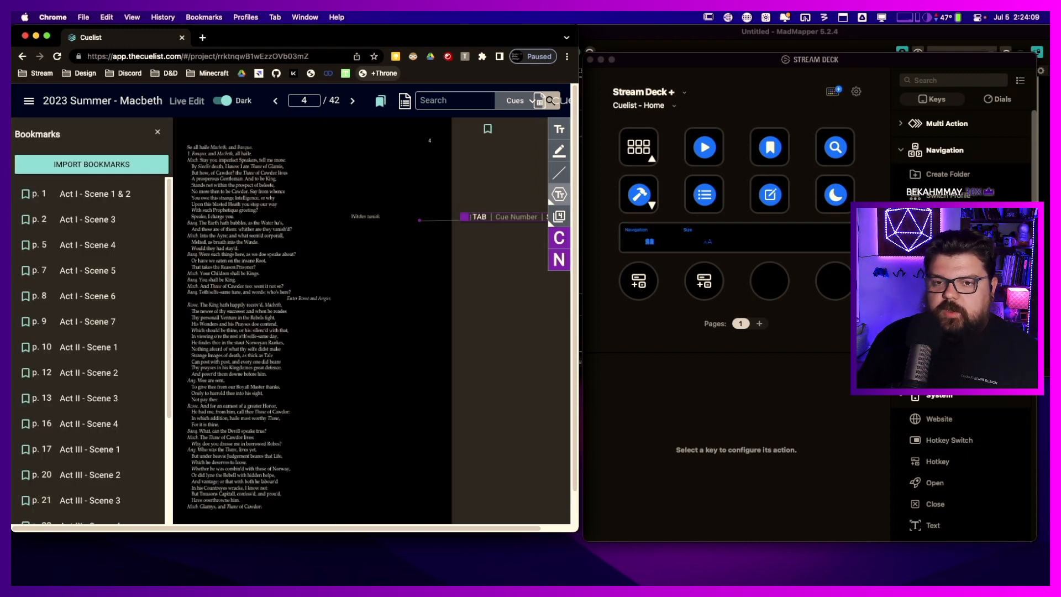
key("Left")
key("Left")
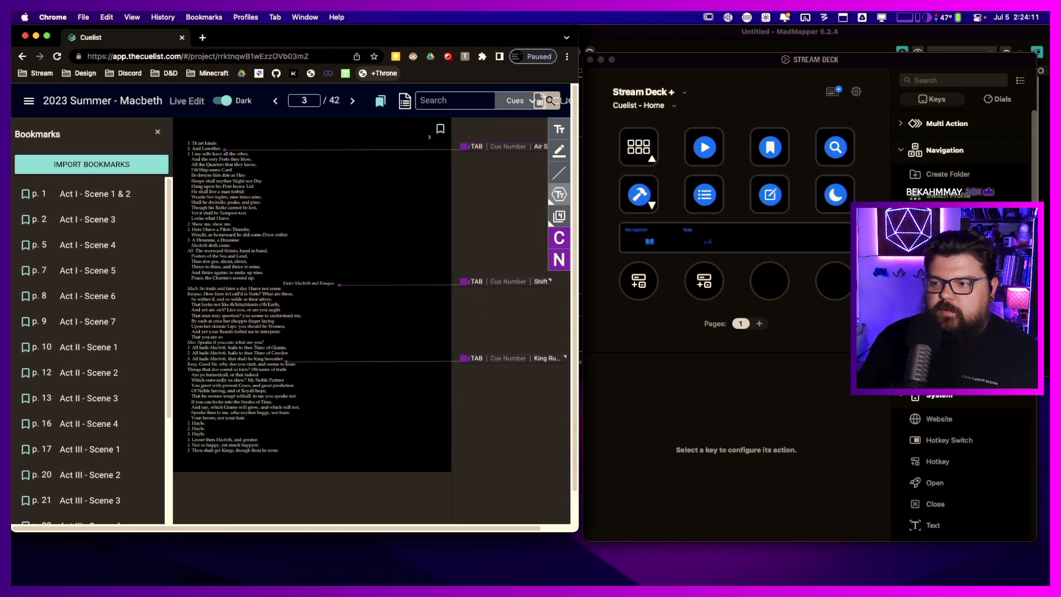
key("b")
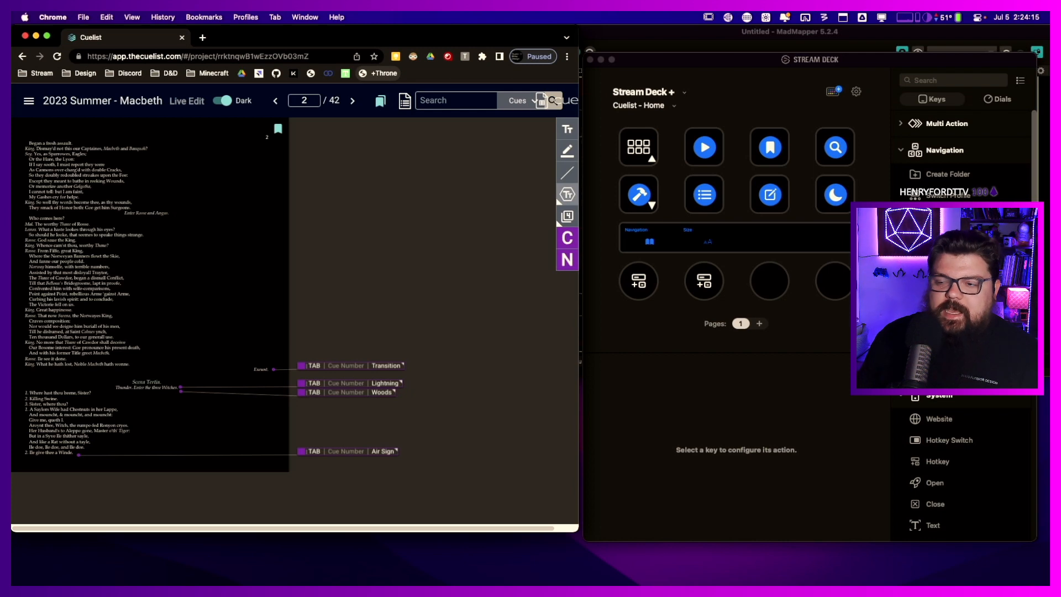
- Test the Size dial by enlarging and shrinking the Cuelist page in the browser, ending at normal size
key("super+equal")
key("super+equal")
key("super+equal")
key("super+equal")
key("super+equal")
key("super+minus")
key("super+minus")
key("super+minus")
key("super+minus")
key("super+minus")
key("super+minus")
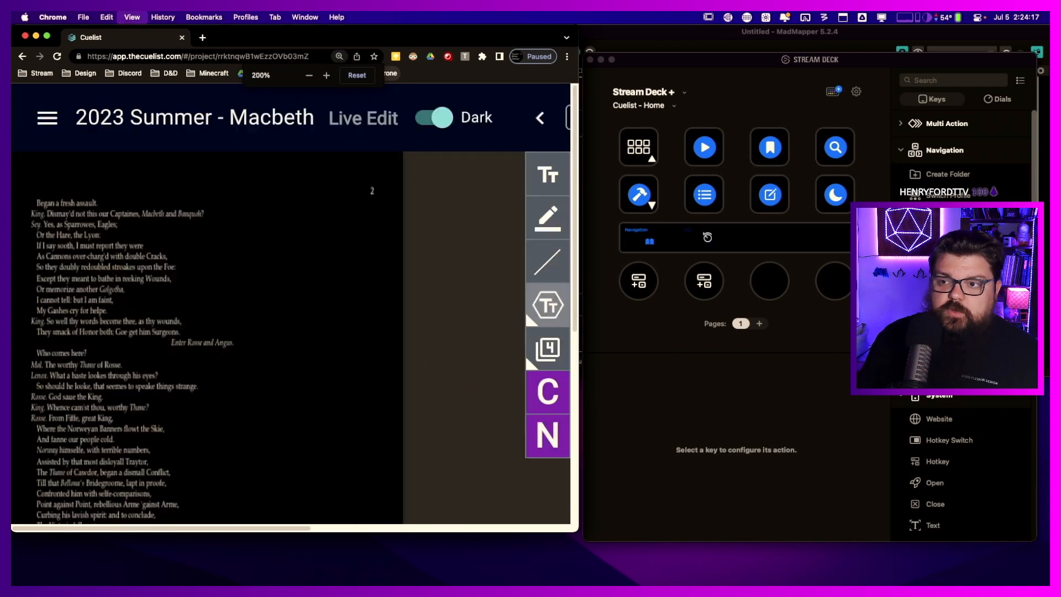
key("super+minus")
key("super+minus")
key("super+minus")
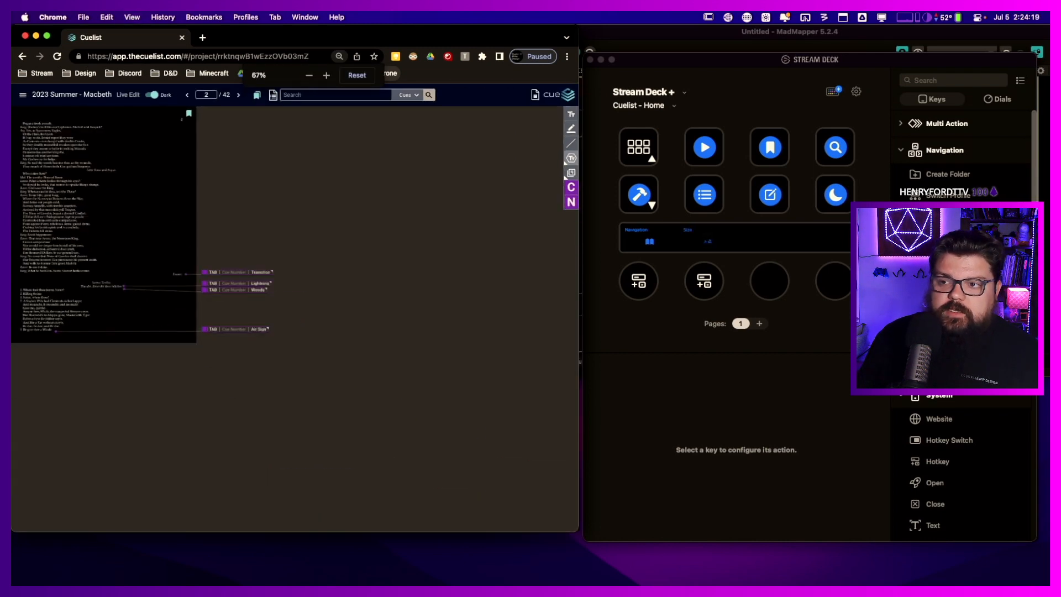
key("super+equal")
key("super+equal")
key("super+equal")
key("super+equal")
key("super+equal")
key("super+minus")
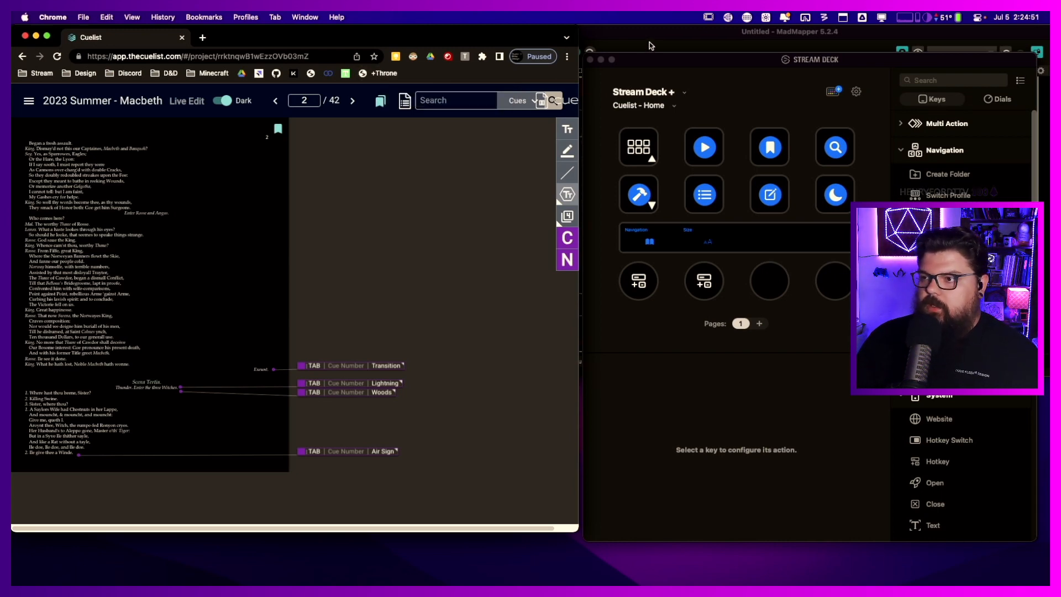
- Switch to QLab and show the geometry settings of the Virtual Set cue
key("super+Tab")
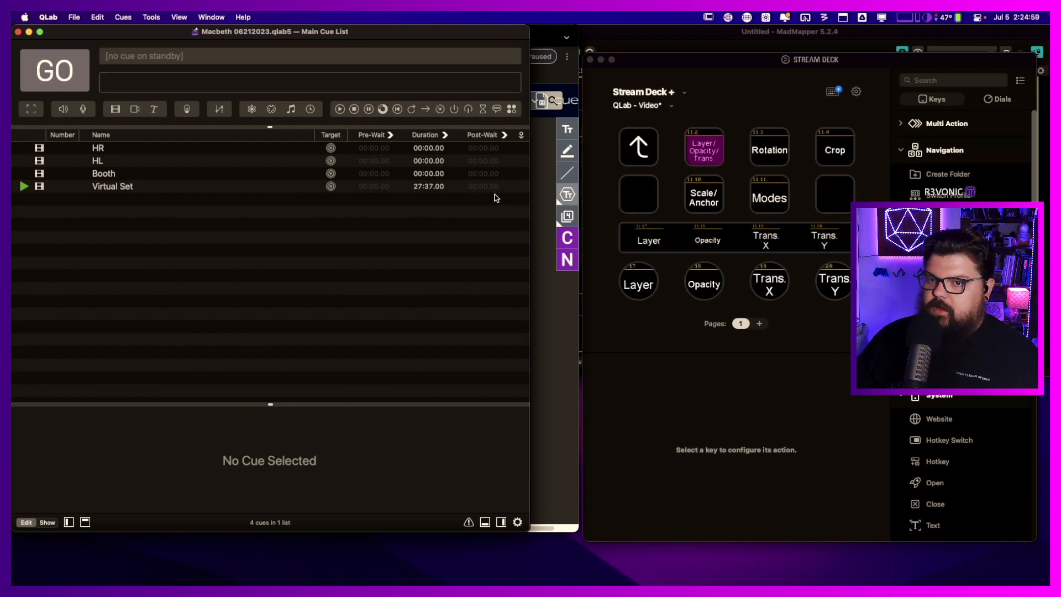
left_click(131, 190)
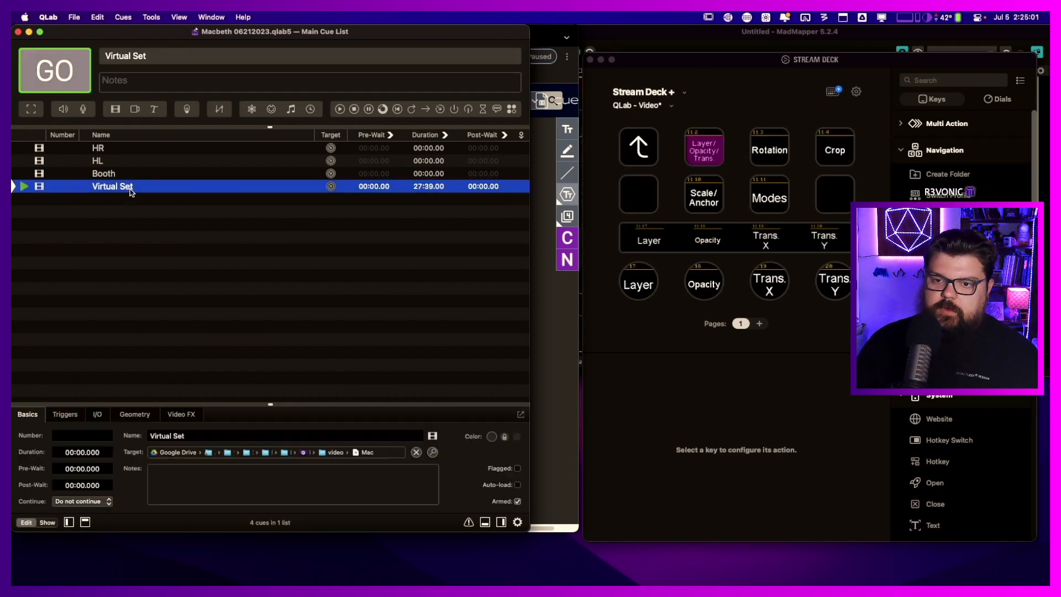
left_click(124, 415)
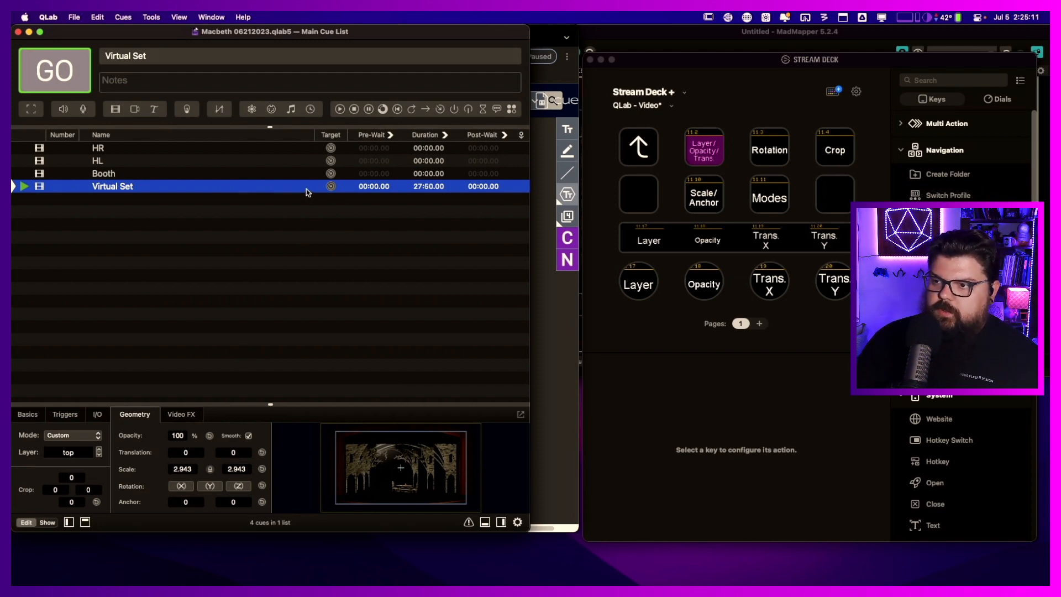
- Open the Bitfocus Companion admin page and check the configuration of the osc-QLab2 connection
left_click(730, 17)
left_click(735, 43)
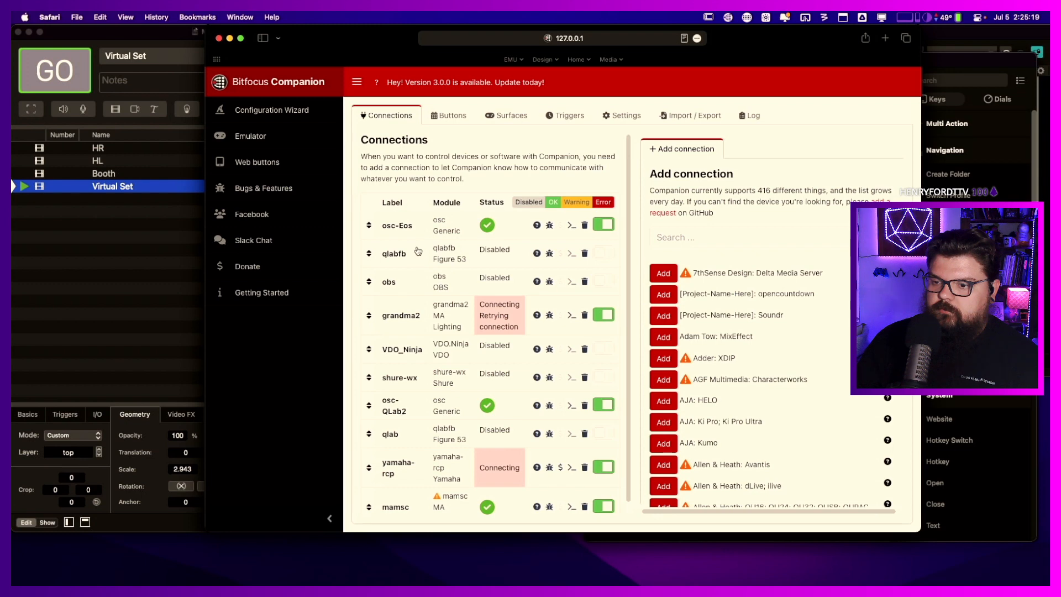
scroll(419, 253, "down", 1)
left_click(413, 393)
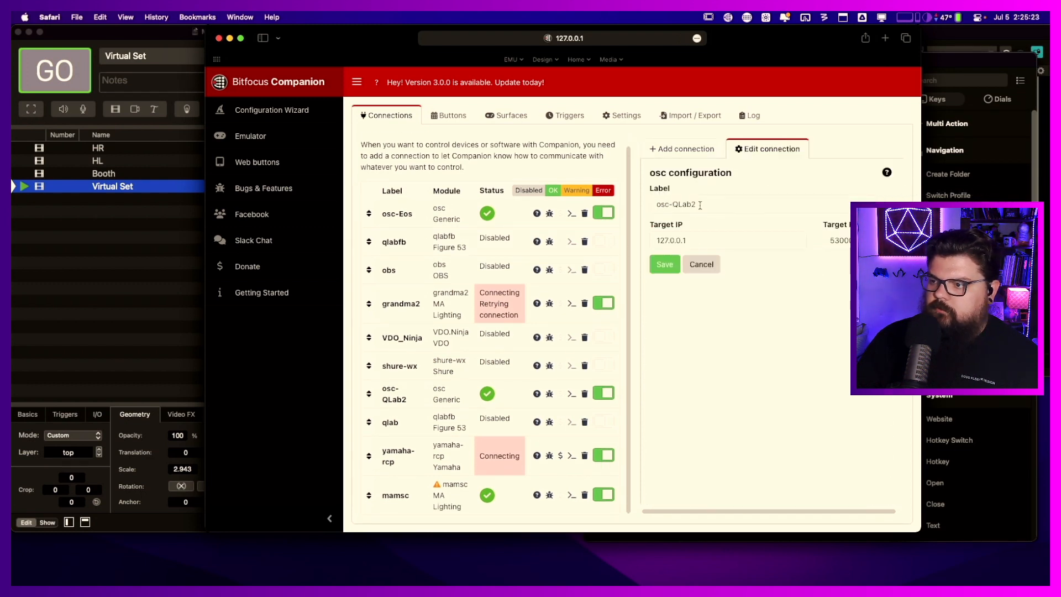
left_click(668, 271)
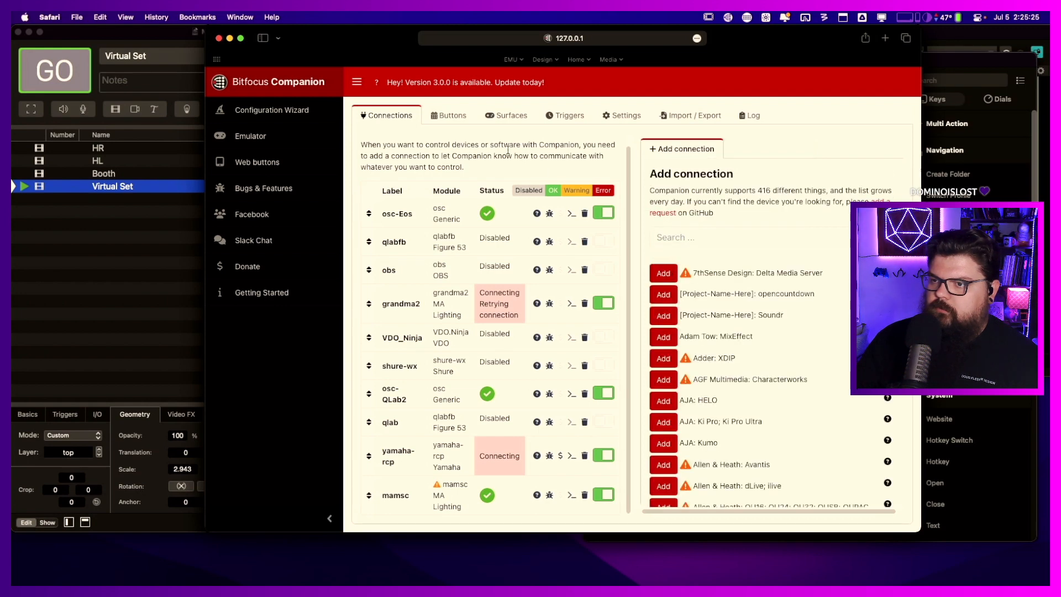
- Show Companion's button layout for page 11, the QLab page
left_click(445, 119)
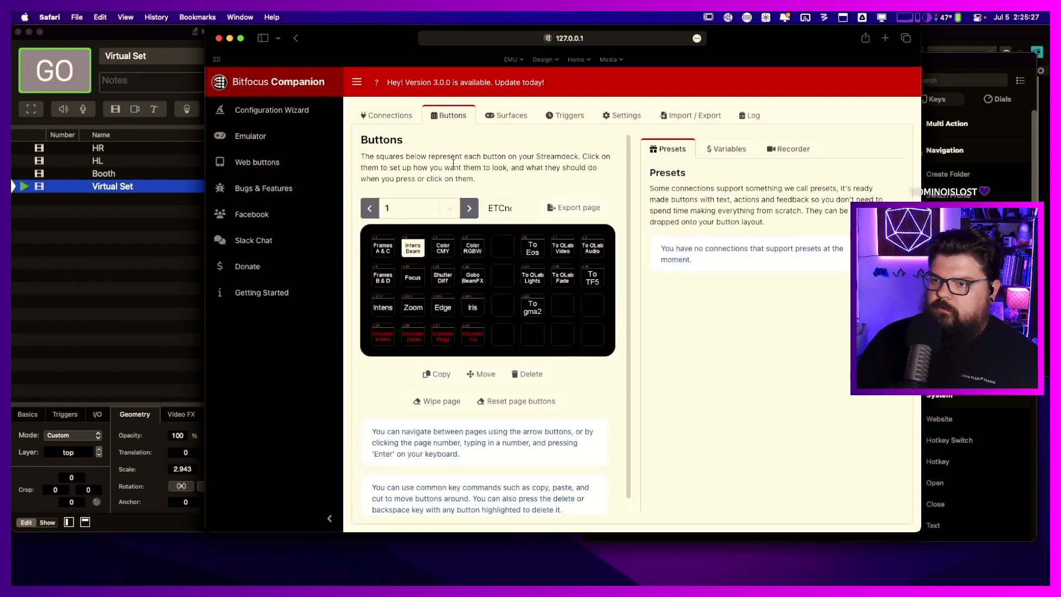
left_click(413, 208)
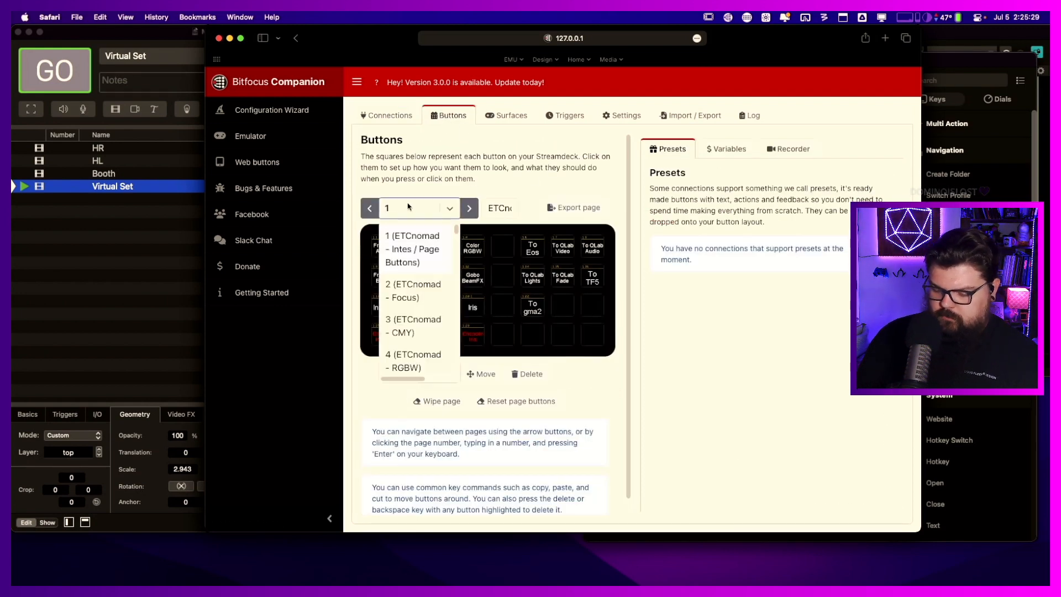
type("11")
key("Return")
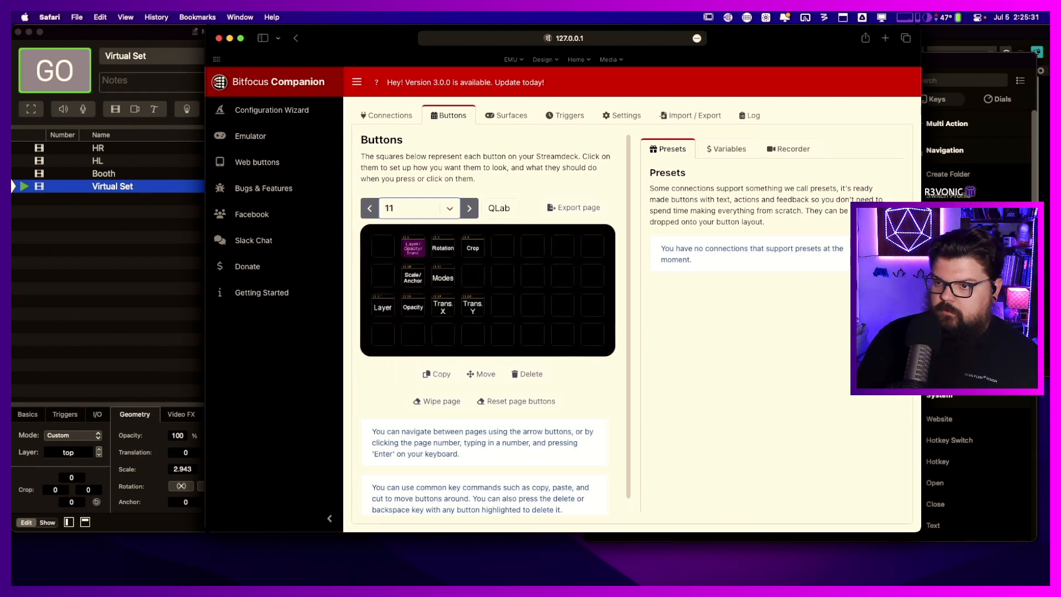
- In the QLab workspace's OSC access settings, grant view, edit and control permissions to clients without a passcode
left_click(103, 190)
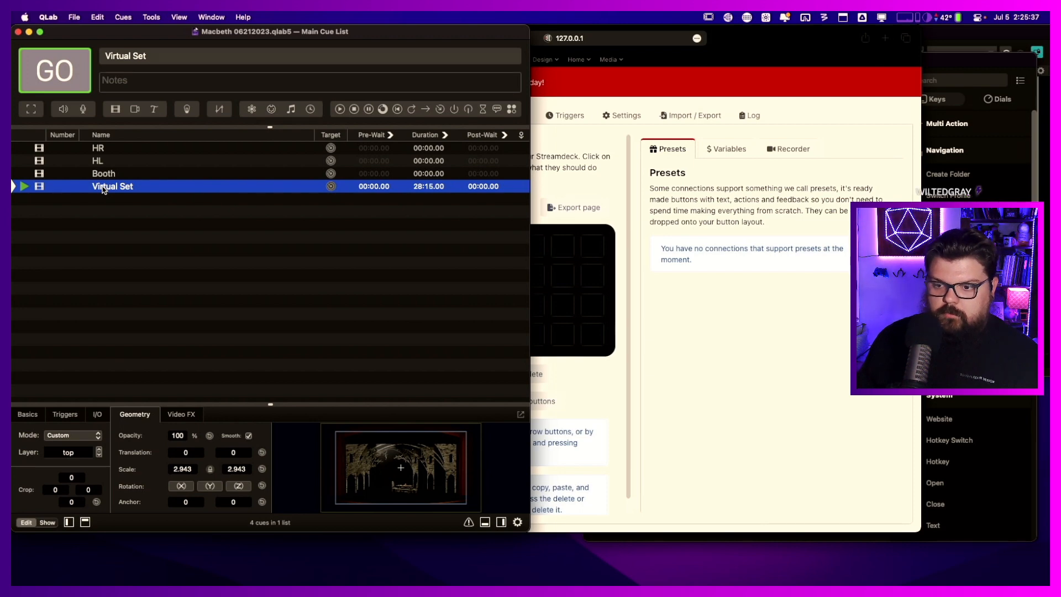
key("super+comma")
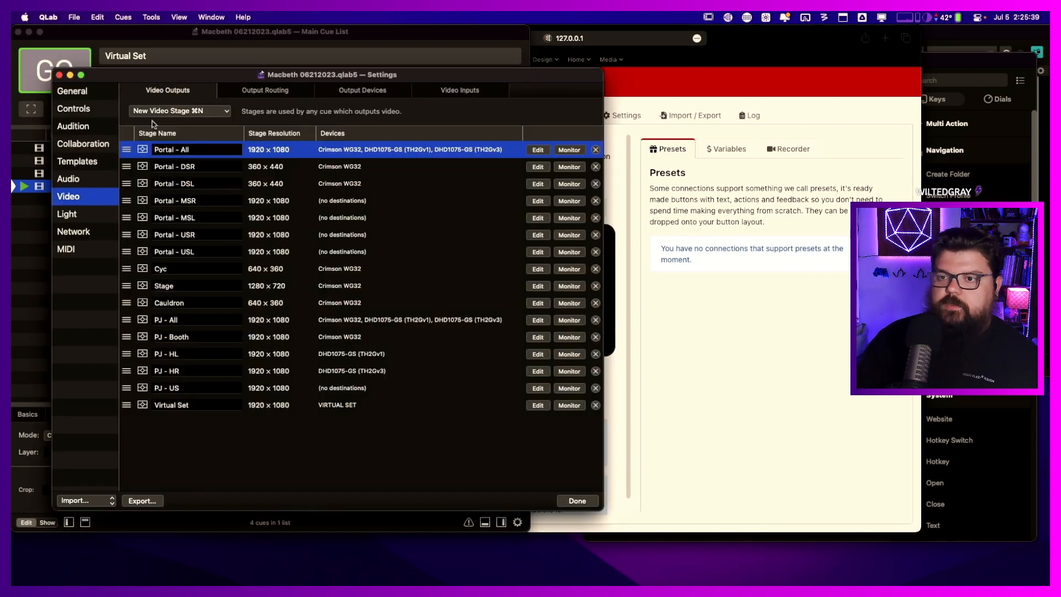
left_click(81, 234)
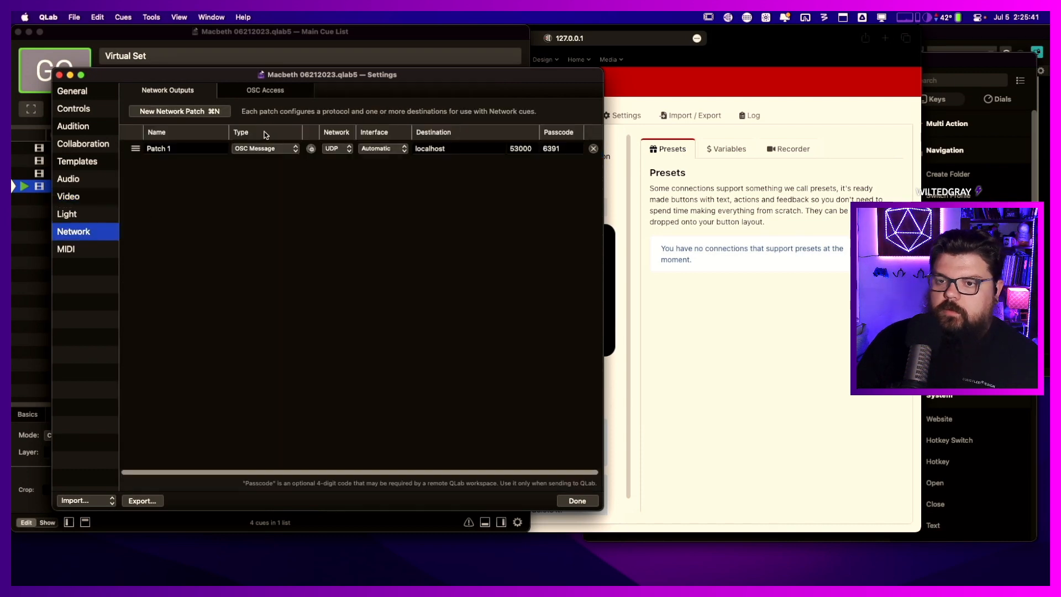
left_click(270, 93)
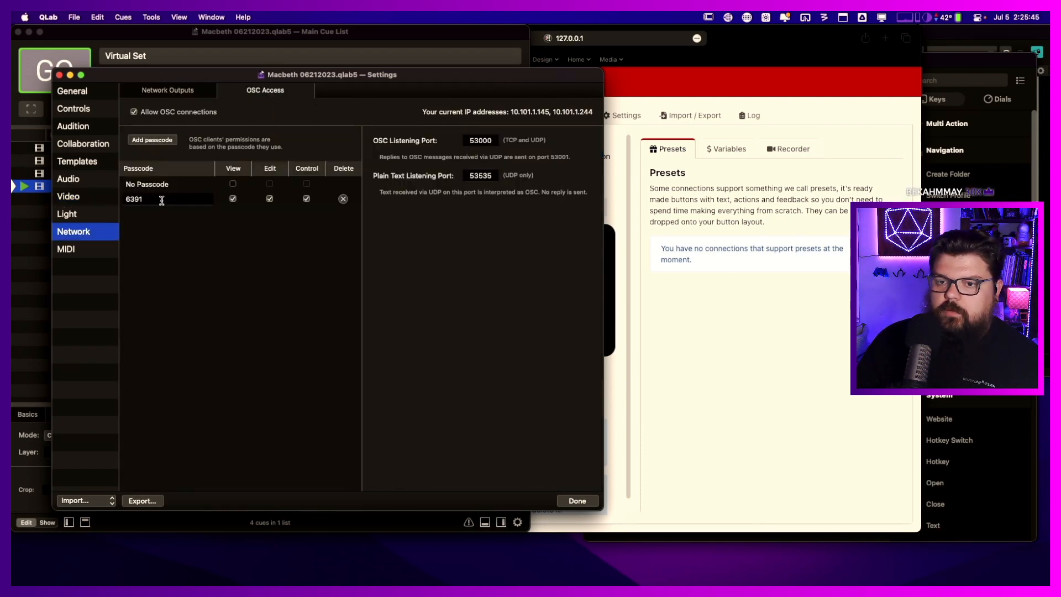
left_click(233, 183)
left_click(269, 184)
left_click(306, 183)
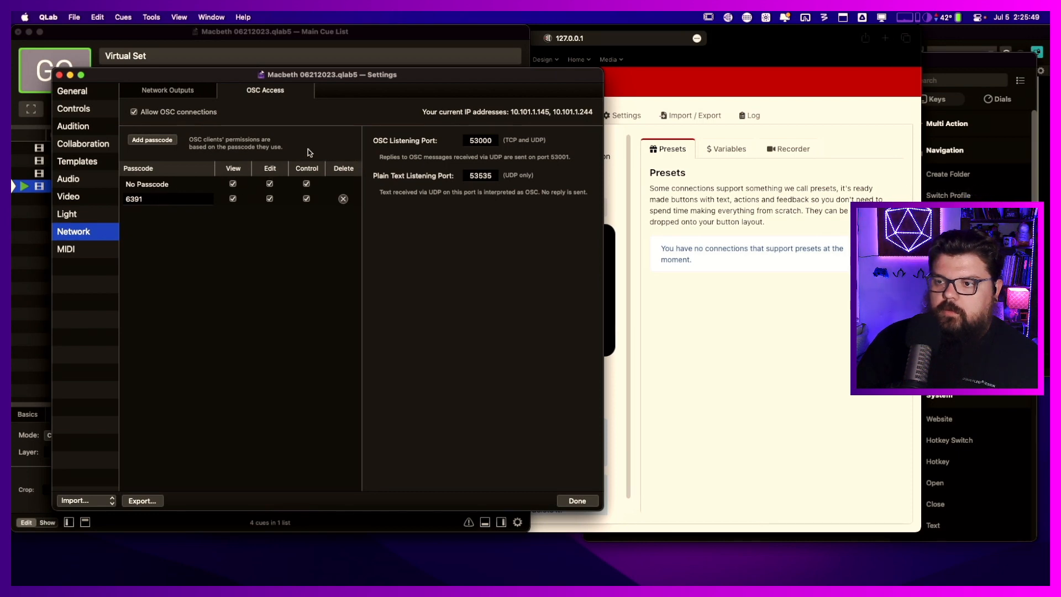
left_click(576, 500)
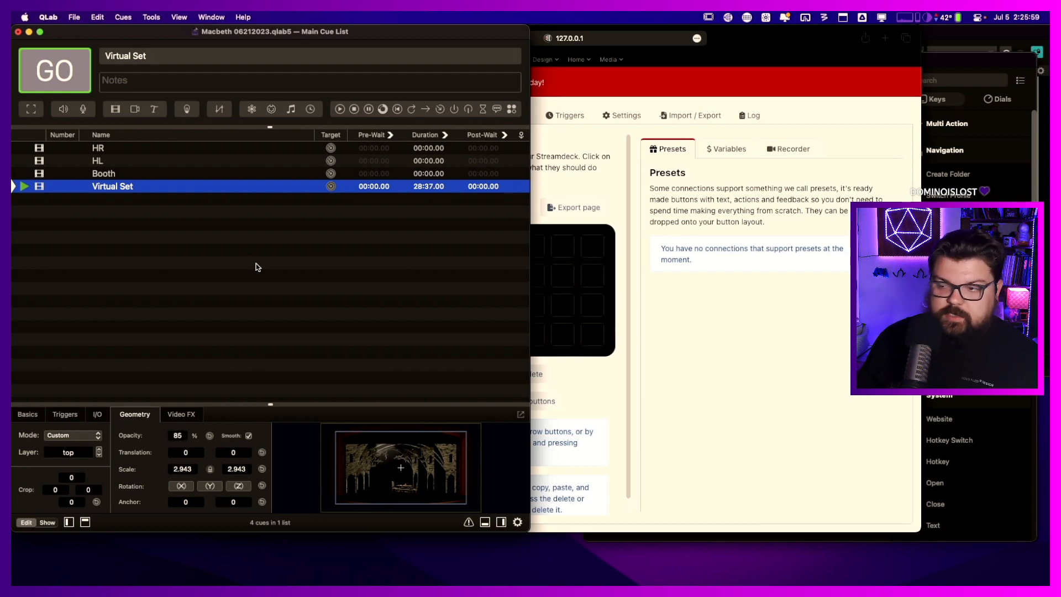
- Show the Stream Deck window beside QLab and undo the last scale change on the Virtual Set cue
left_click(751, 18)
left_click(754, 34)
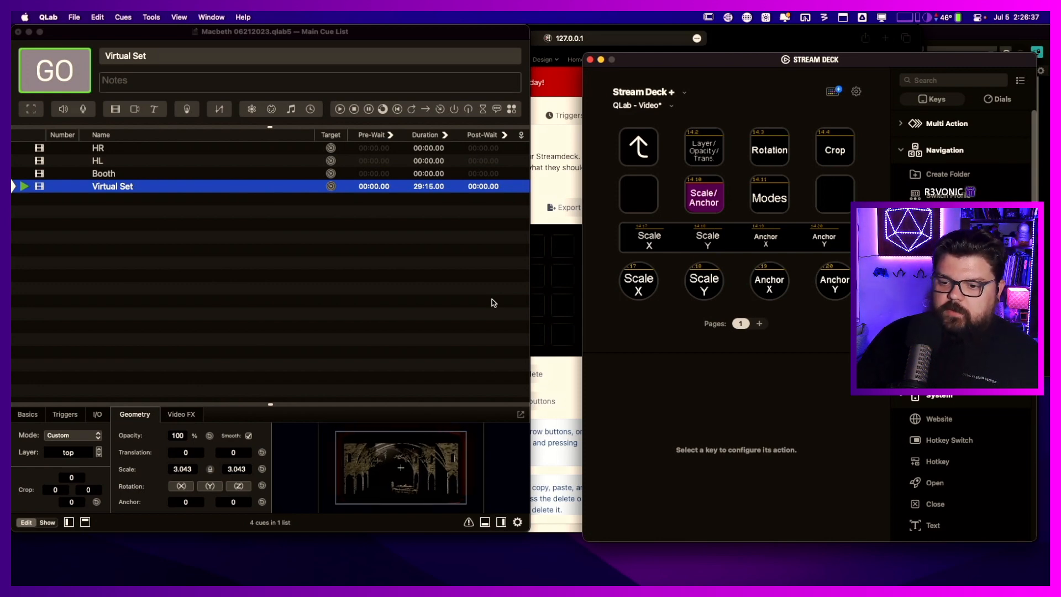
left_click(100, 17)
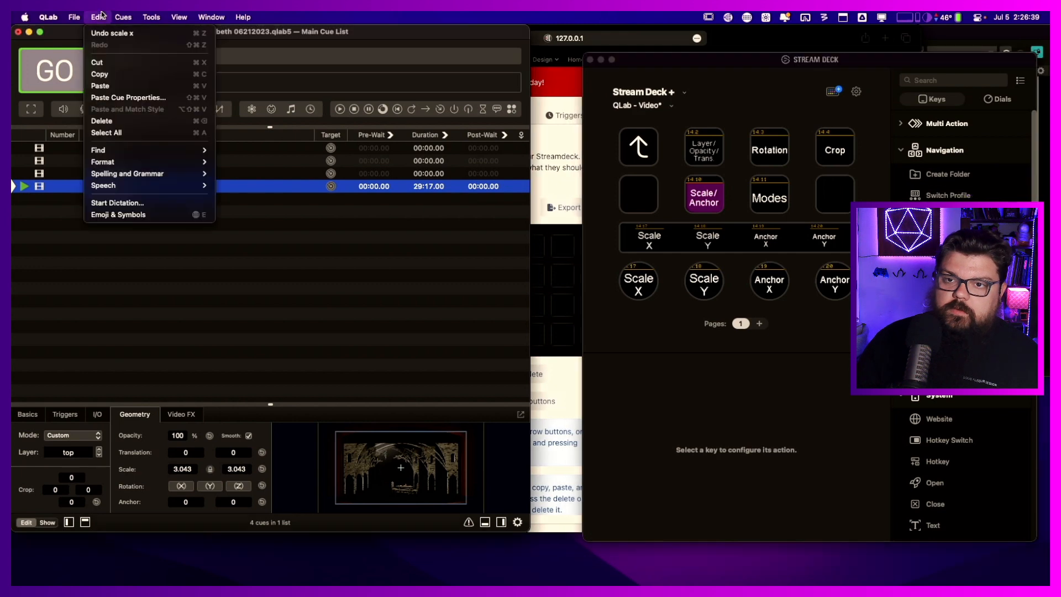
left_click(108, 33)
left_click(98, 16)
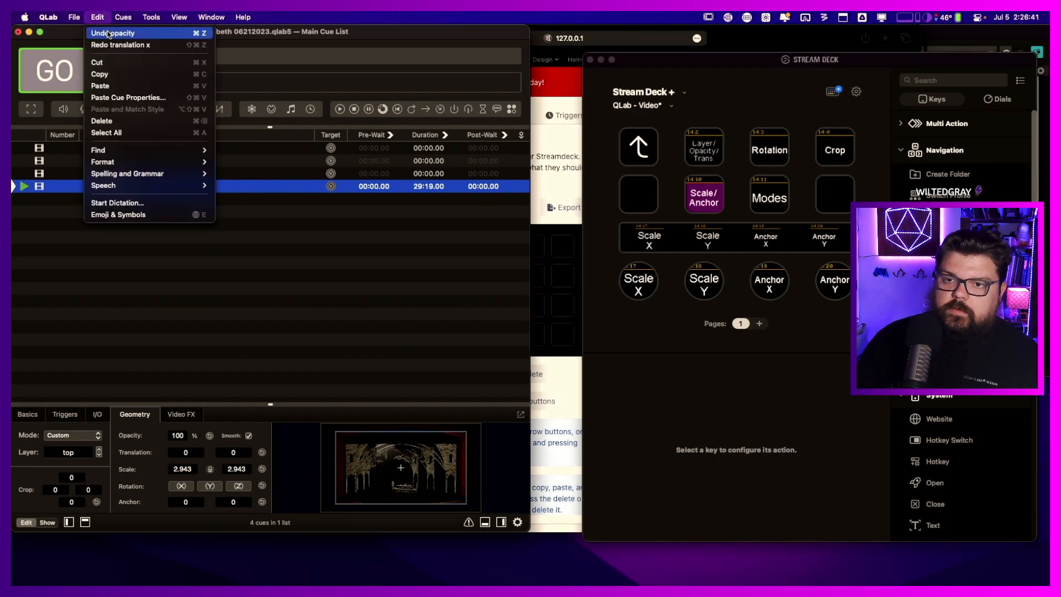
left_click(214, 365)
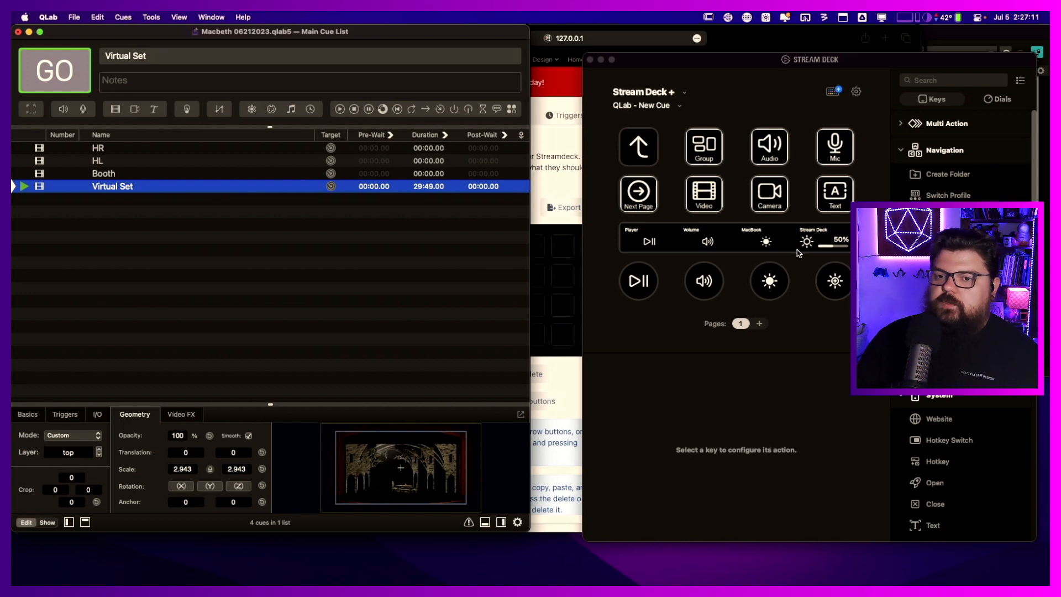
- Test the new-cue shortcuts by adding a group cue and a video cue after Virtual Set, and delete both
left_click(308, 250)
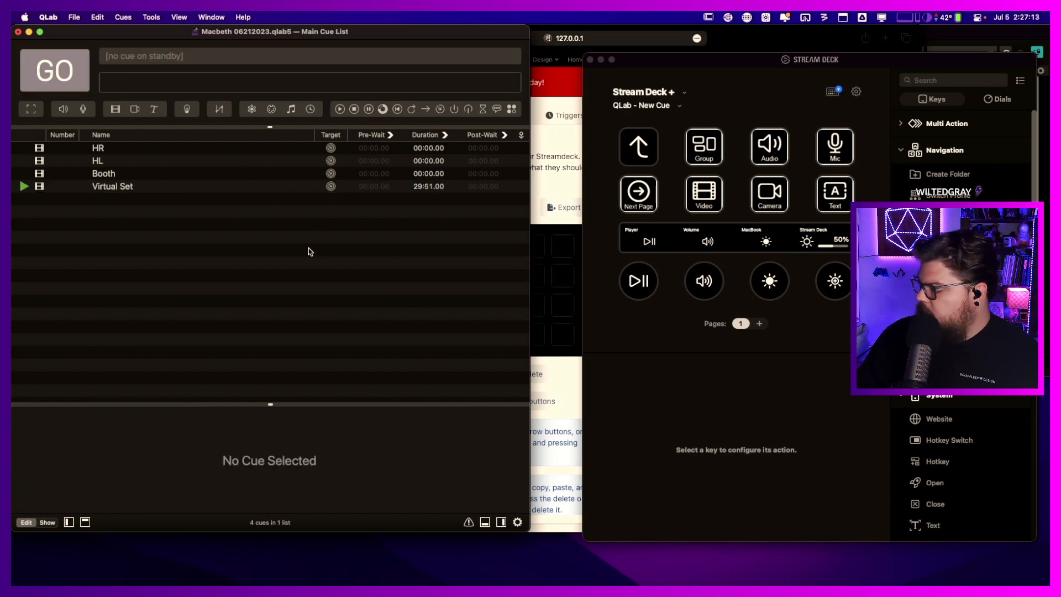
key("super+0")
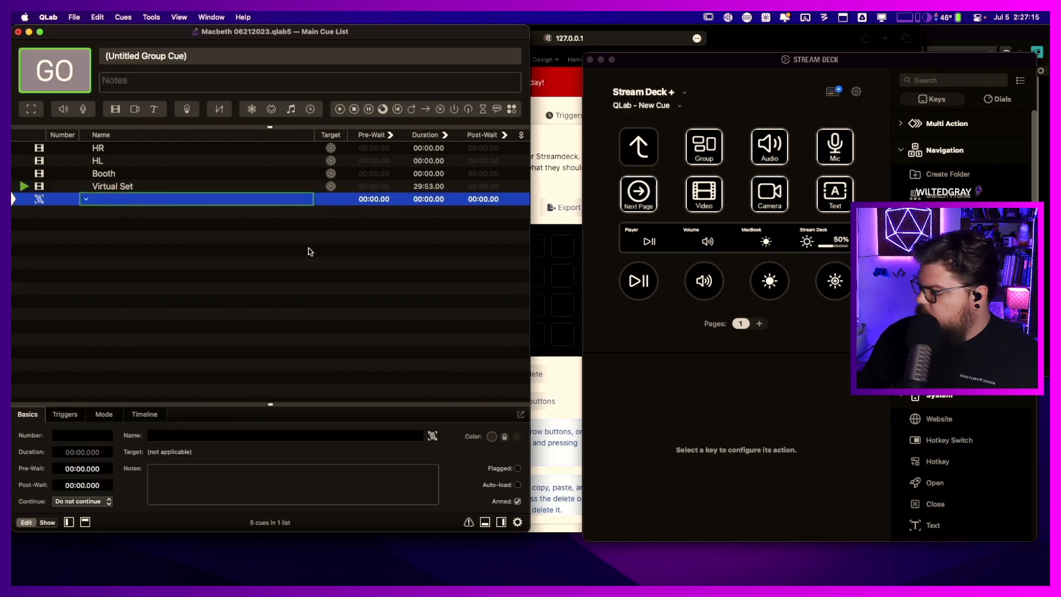
key("super+3")
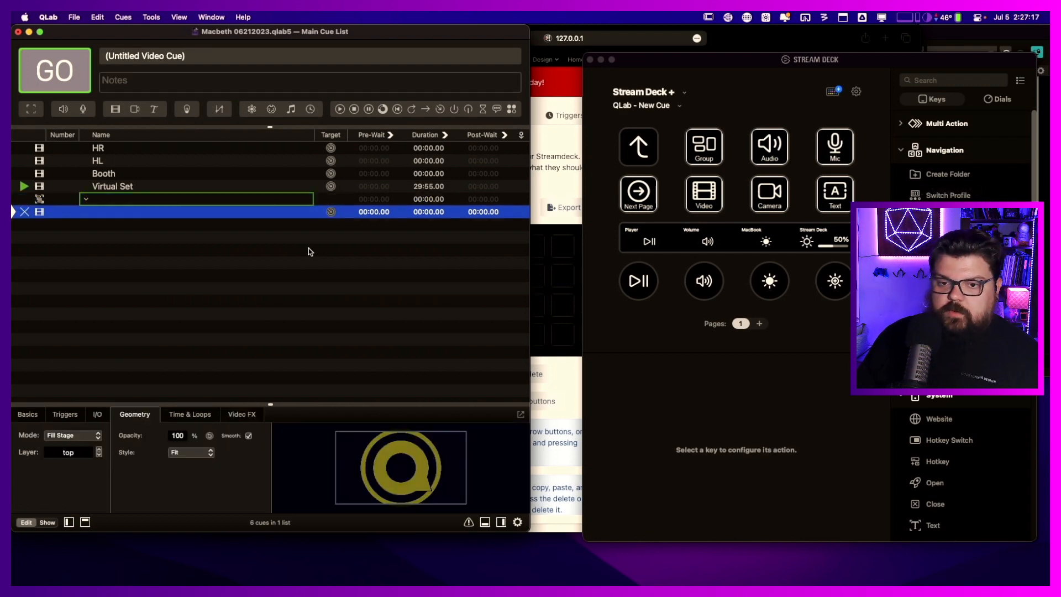
left_click(227, 200, "shift")
key("BackSpace")
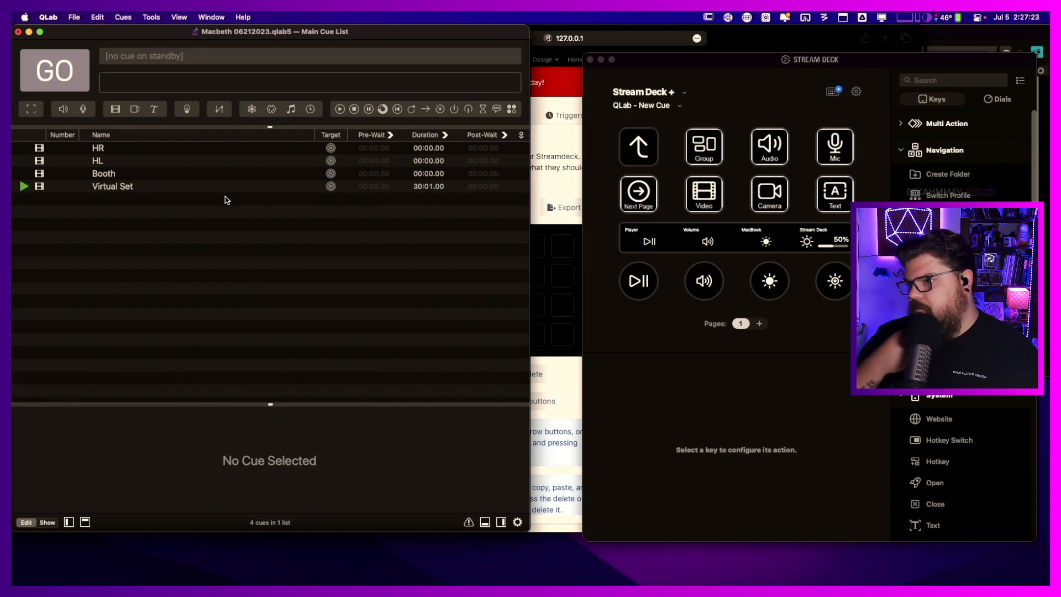
- Clear the screen for QLab and MadMapper by closing the Stream Deck window, hiding Safari and moving Chrome off this display
left_click(590, 59)
left_click(709, 54)
key("super+h")
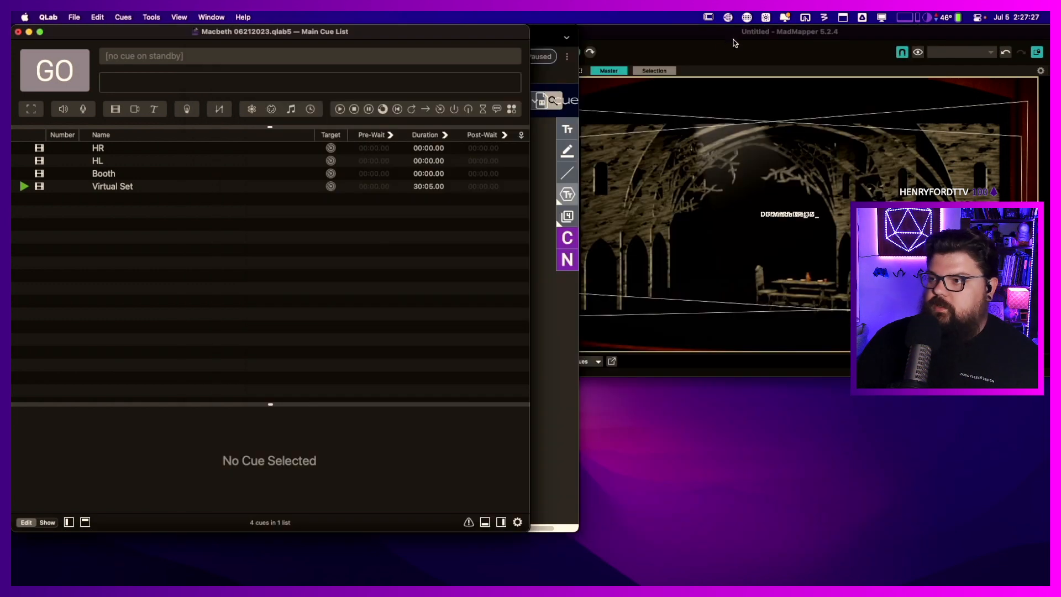
left_click(744, 36)
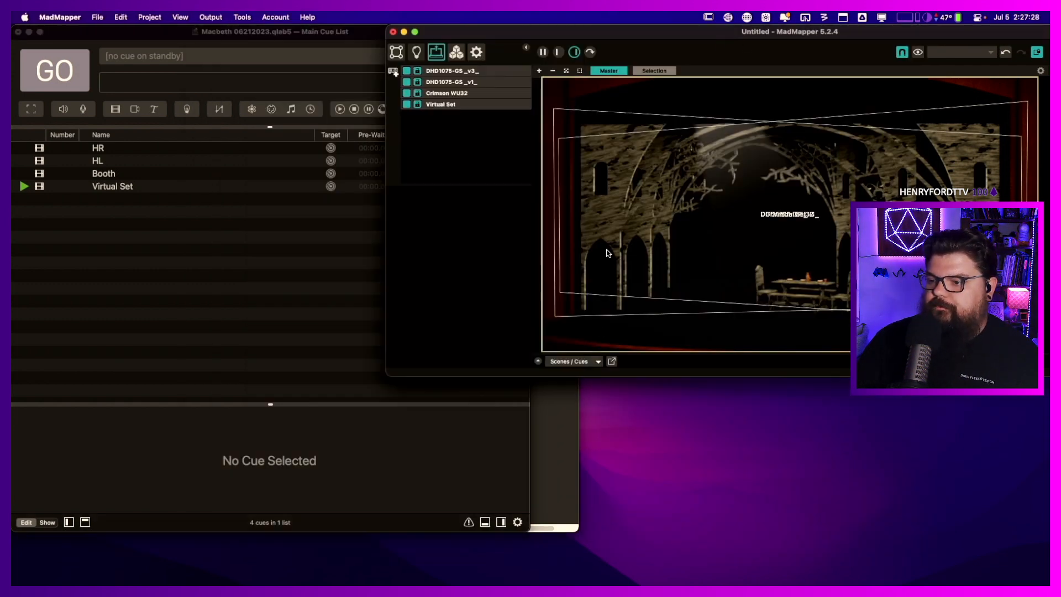
left_click(566, 396)
left_click_drag(416, 34, 1058, 194)
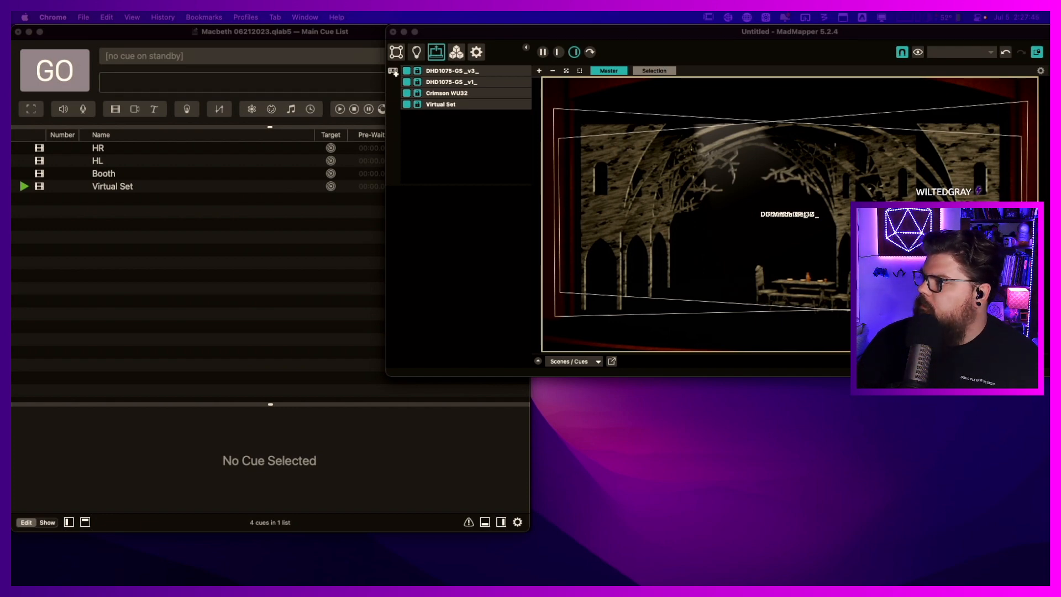
- Return to QLab and position the workspace's video settings window over the cue list, beside the MadMapper preview
left_click(325, 275)
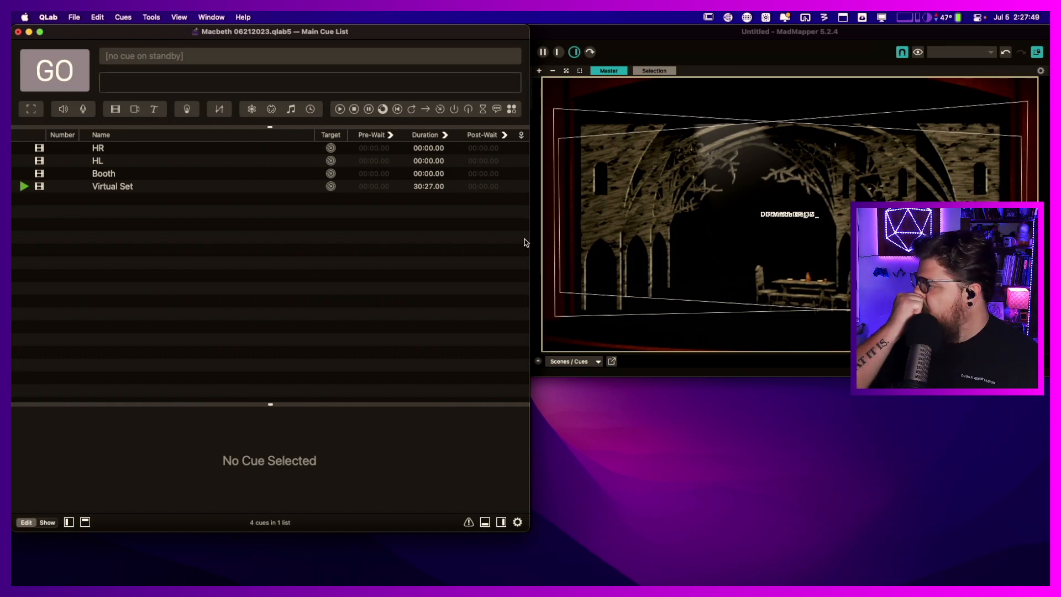
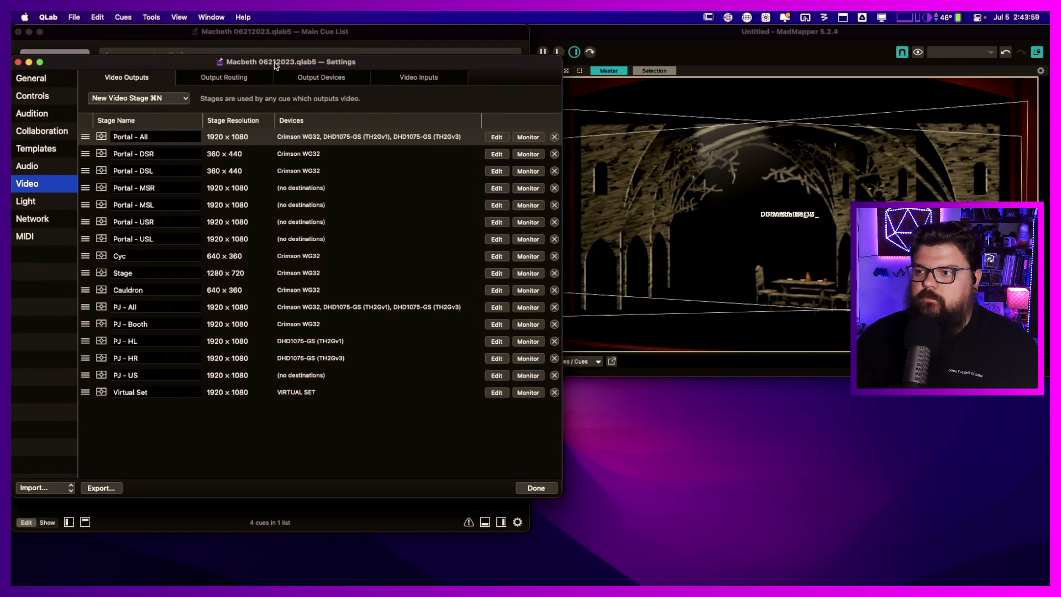
left_click_drag(502, 67, 12, 101)
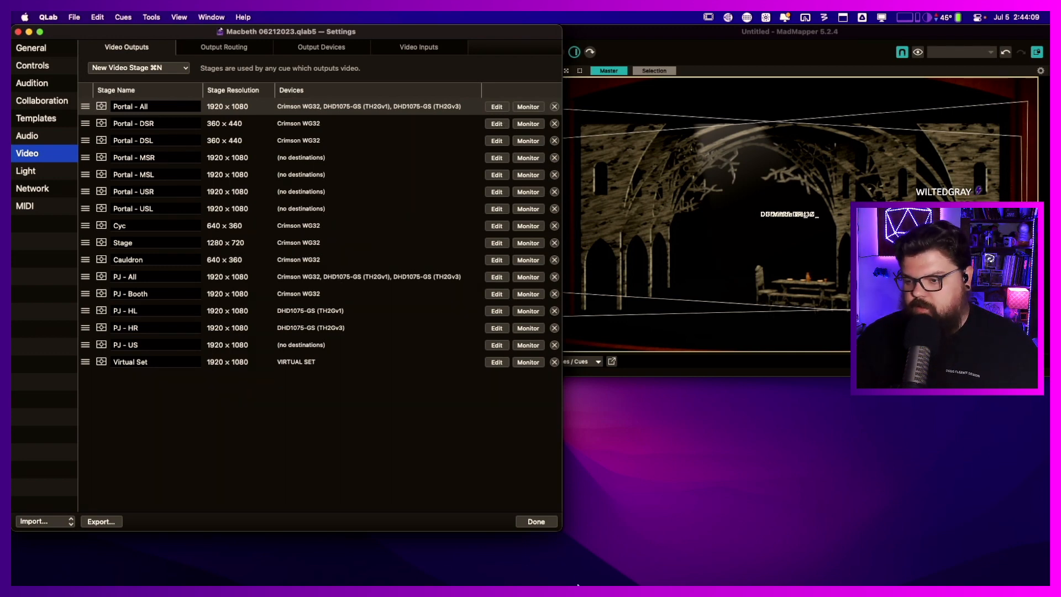
- Open HiDock, enable its menu bar icon, and start it running with the Dock hidden for multiple displays
mouse_move(567, 584)
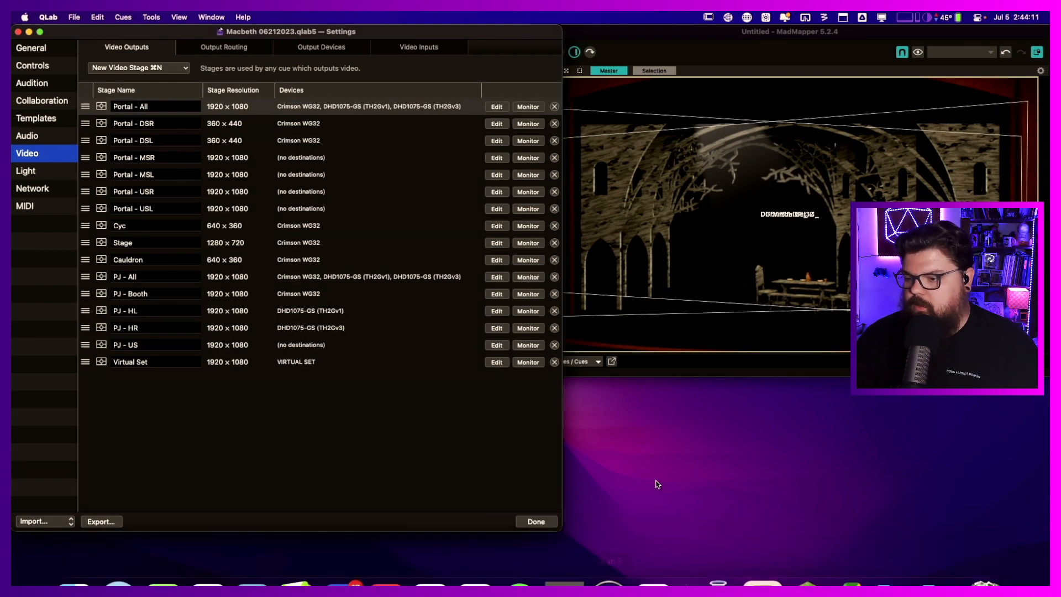
key("F4")
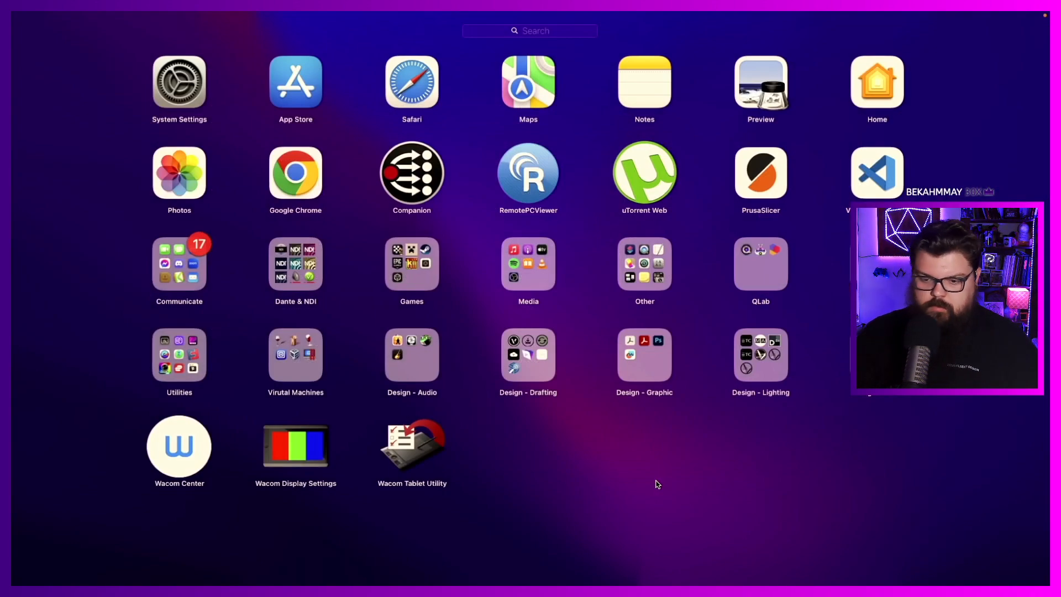
type("hi")
left_click(528, 82)
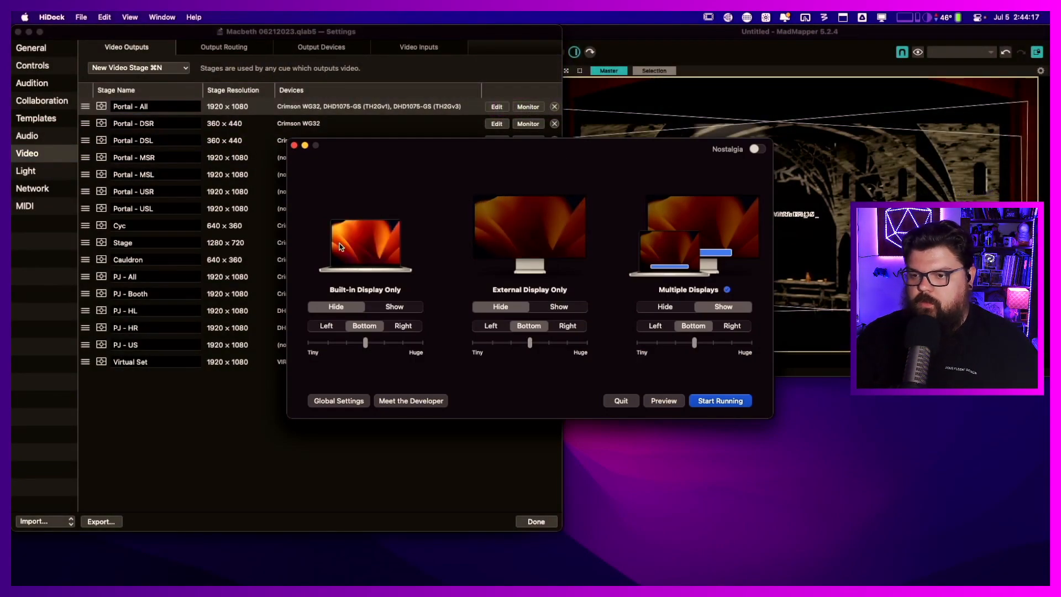
left_click(337, 402)
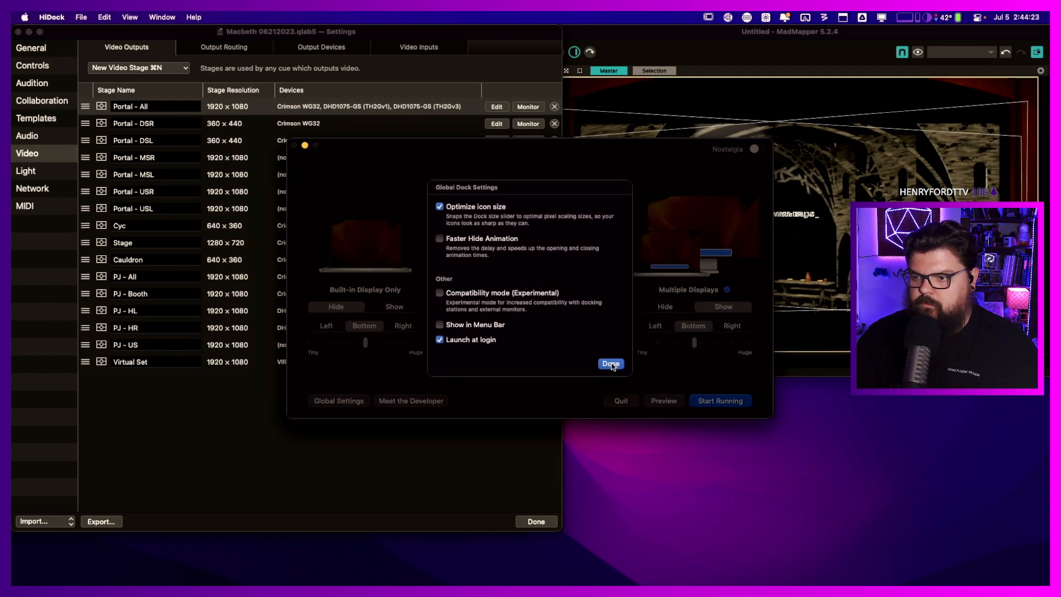
left_click(474, 325)
left_click(613, 365)
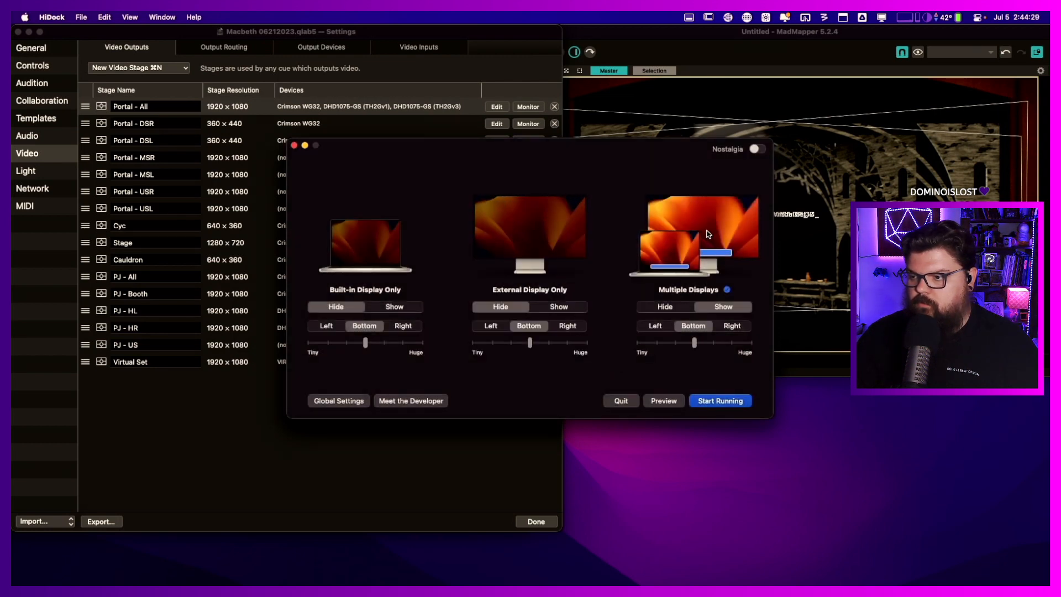
left_click(673, 309)
left_click(715, 399)
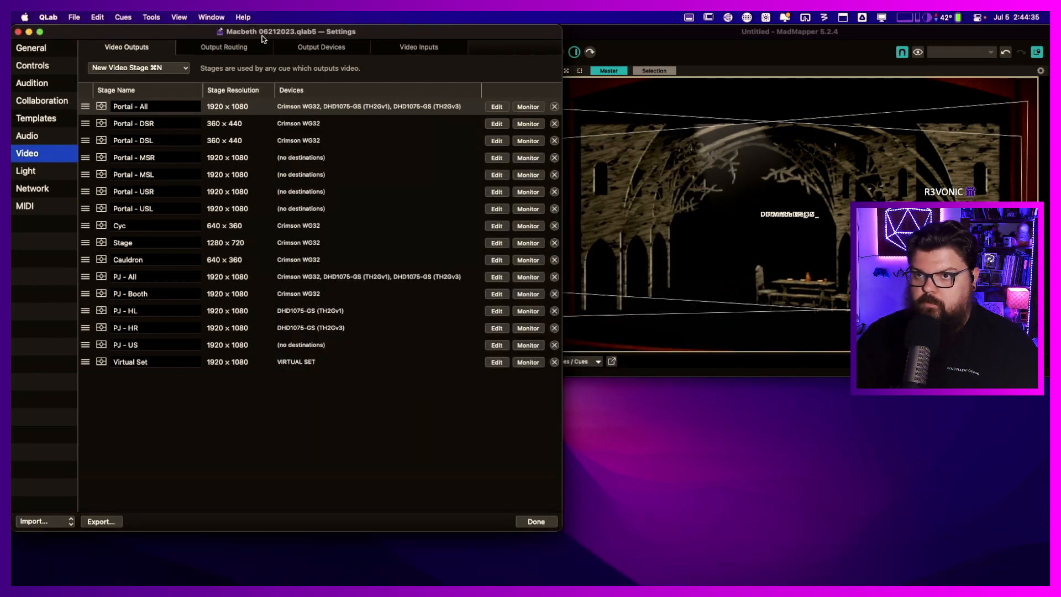
- Extend QLab's video settings window to the full screen height and bring it in front of the main cue list
left_click_drag(299, 37, 12, 58)
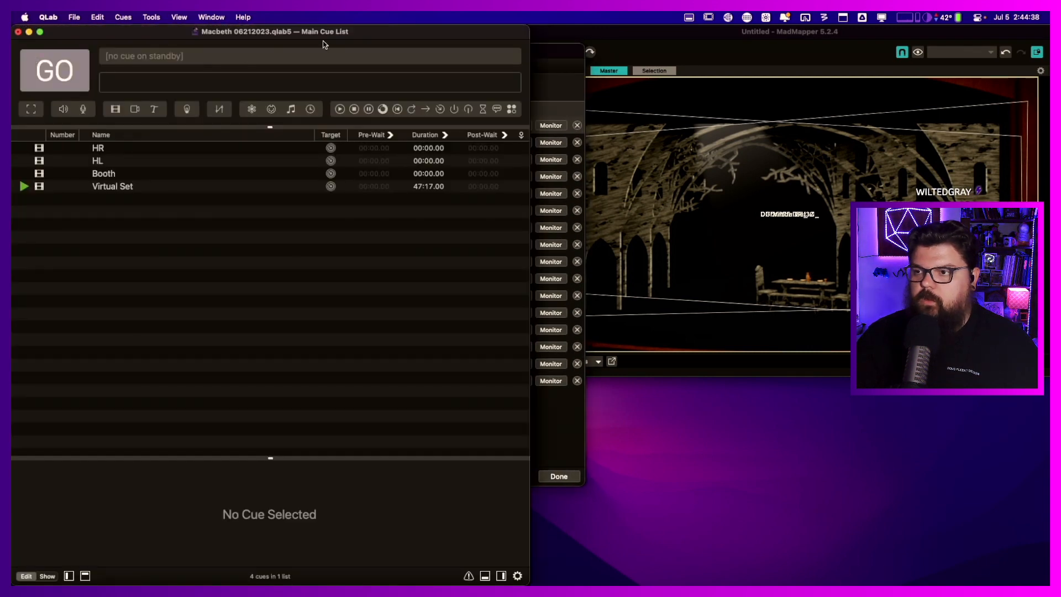
left_click(569, 51)
left_click_drag(553, 49, 59, 57)
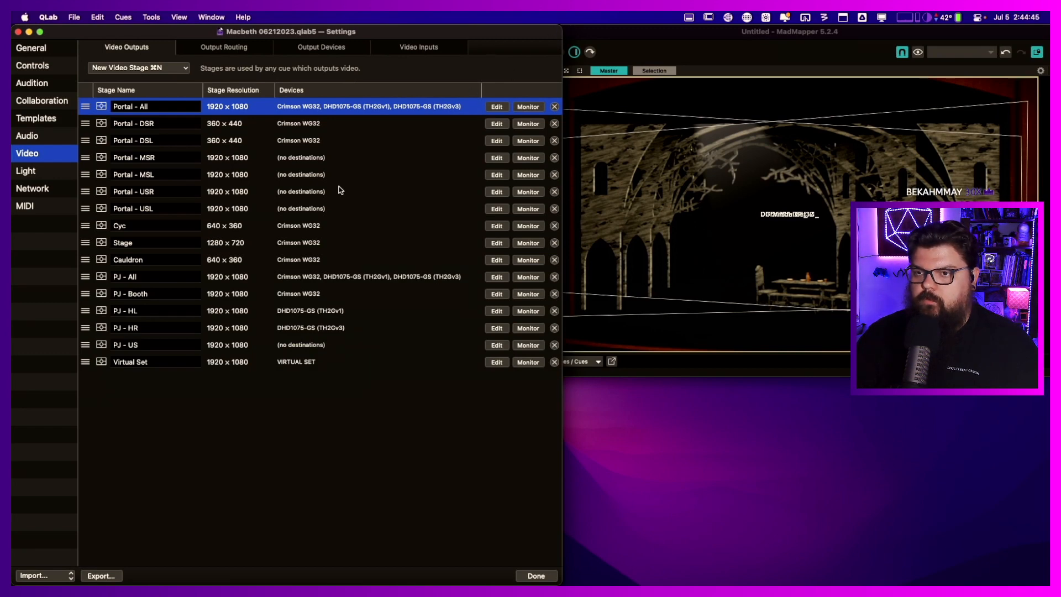
key("super+grave")
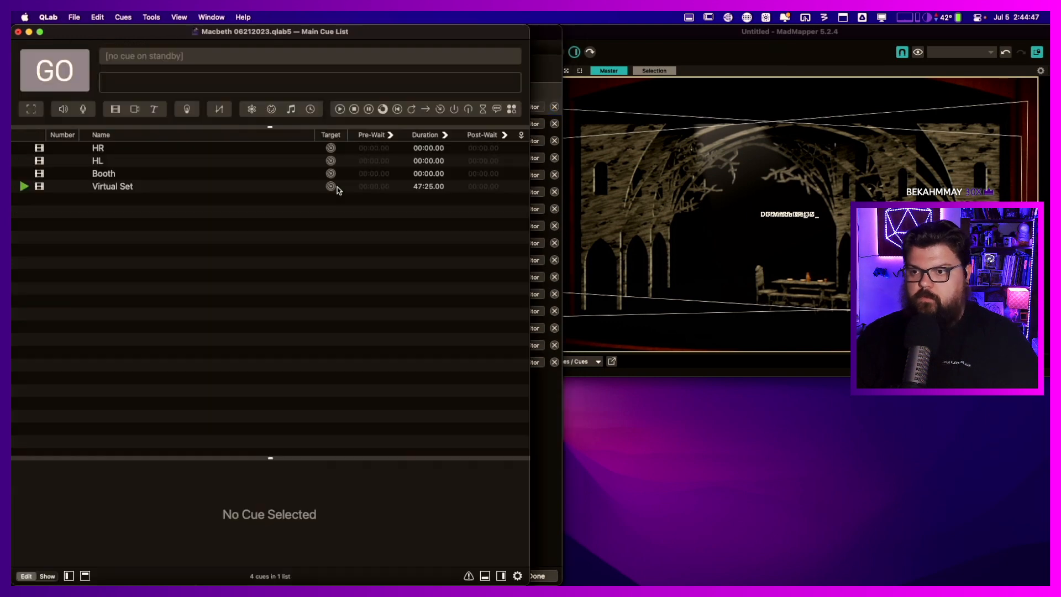
left_click_drag(529, 42, 13, 72)
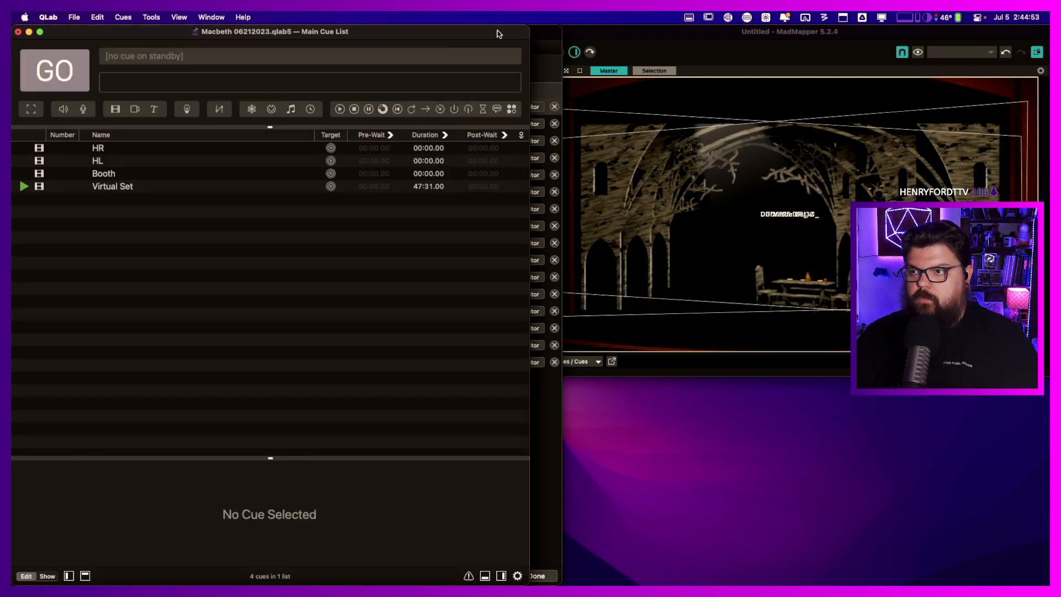
left_click(558, 40)
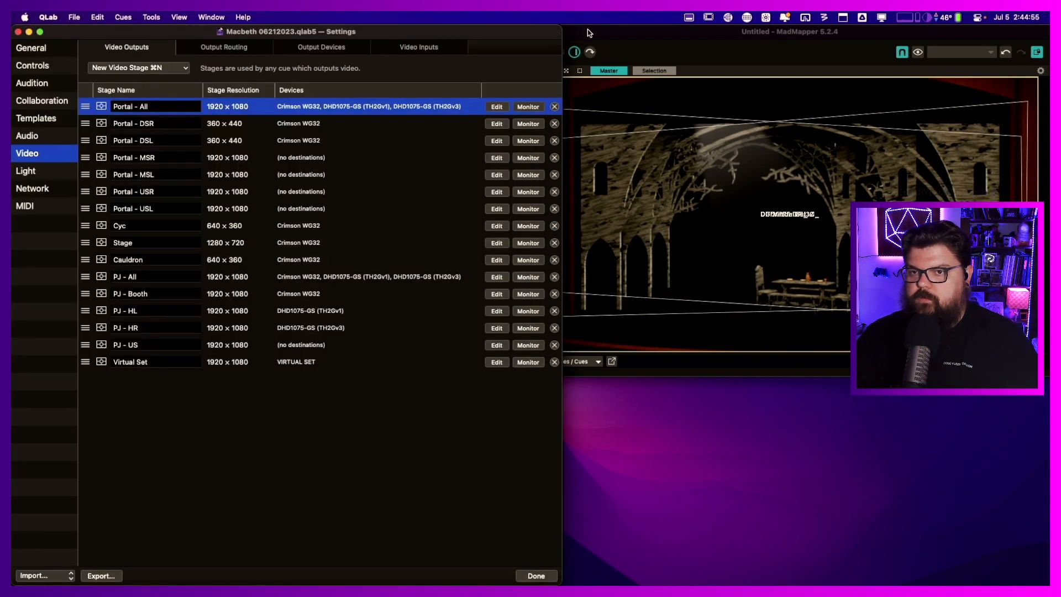
- Position and narrow the MadMapper window so it fits on screen beside the QLab settings, and refit its output preview
left_click(587, 31)
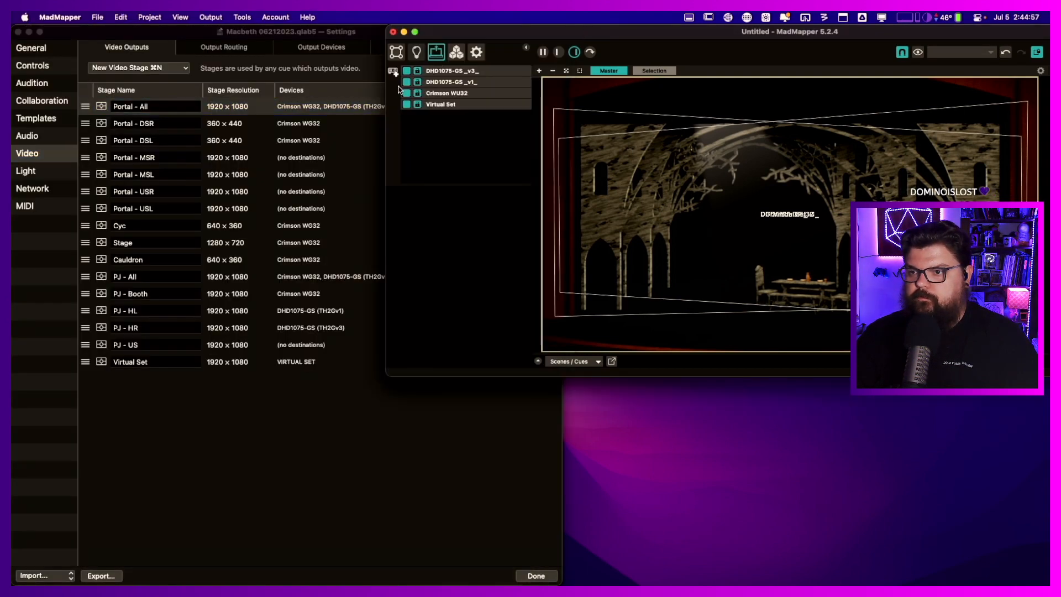
left_click_drag(652, 32, 664, 32)
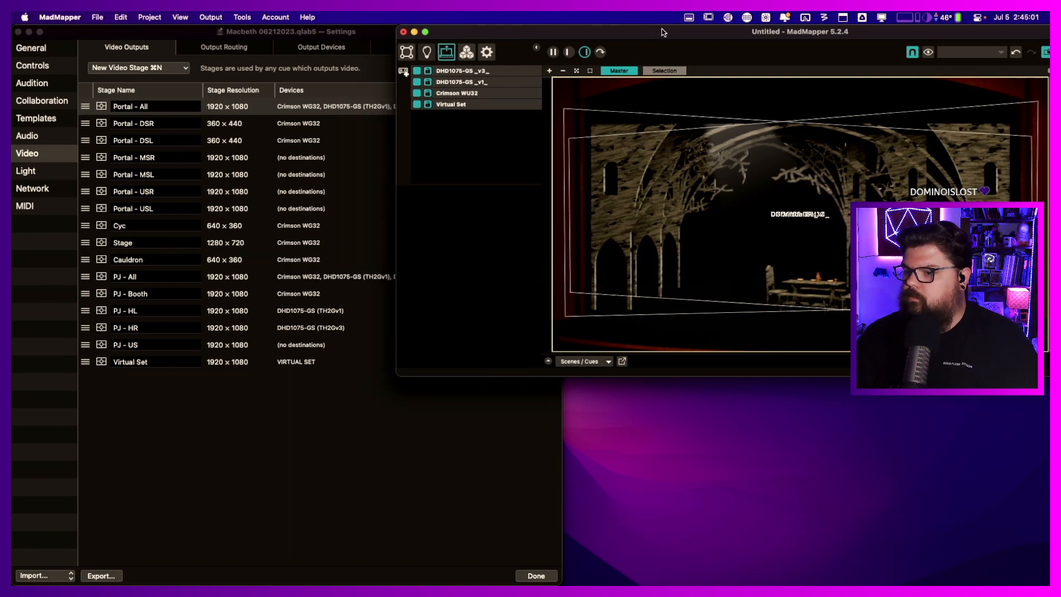
left_click_drag(396, 167, 420, 165)
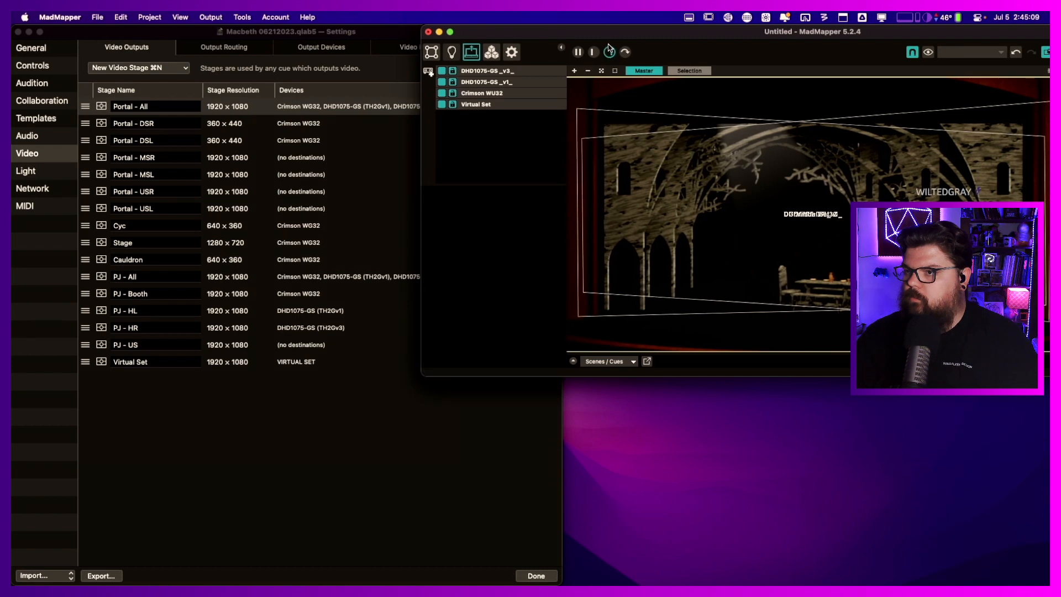
left_click(601, 70)
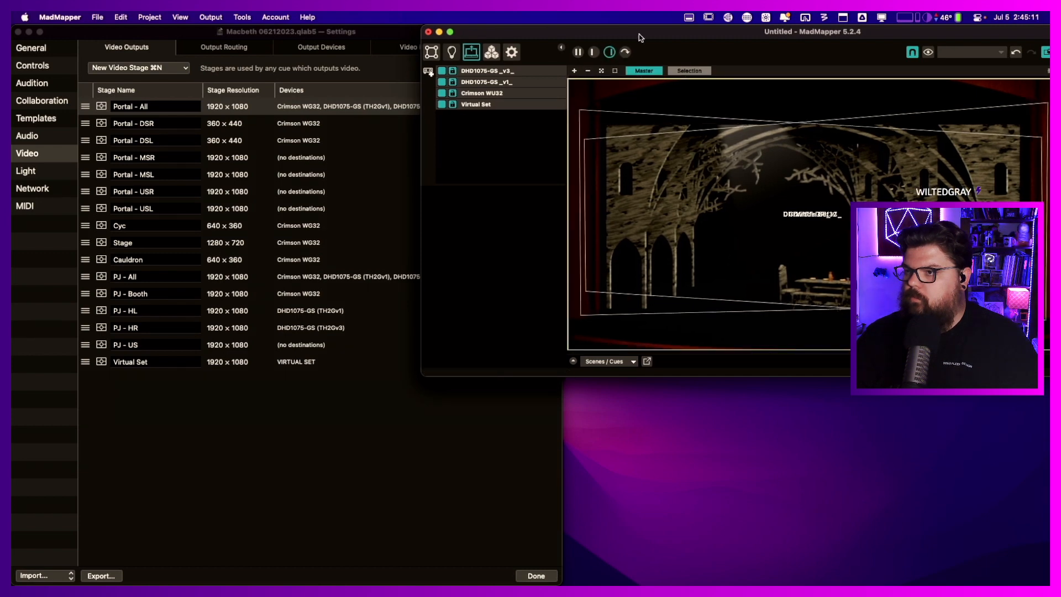
left_click_drag(644, 31, 636, 34)
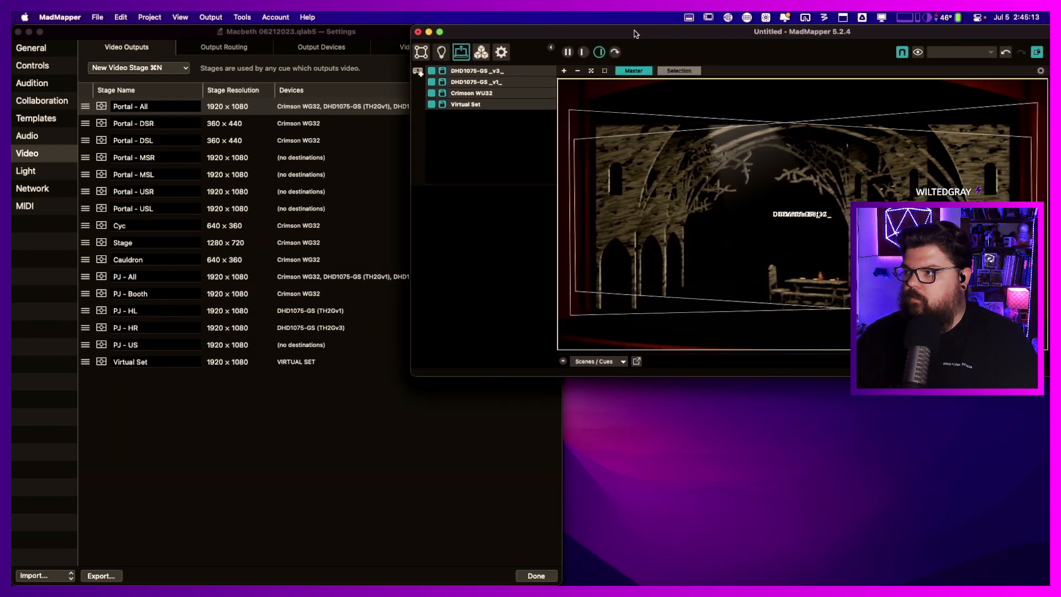
left_click_drag(409, 153, 419, 149)
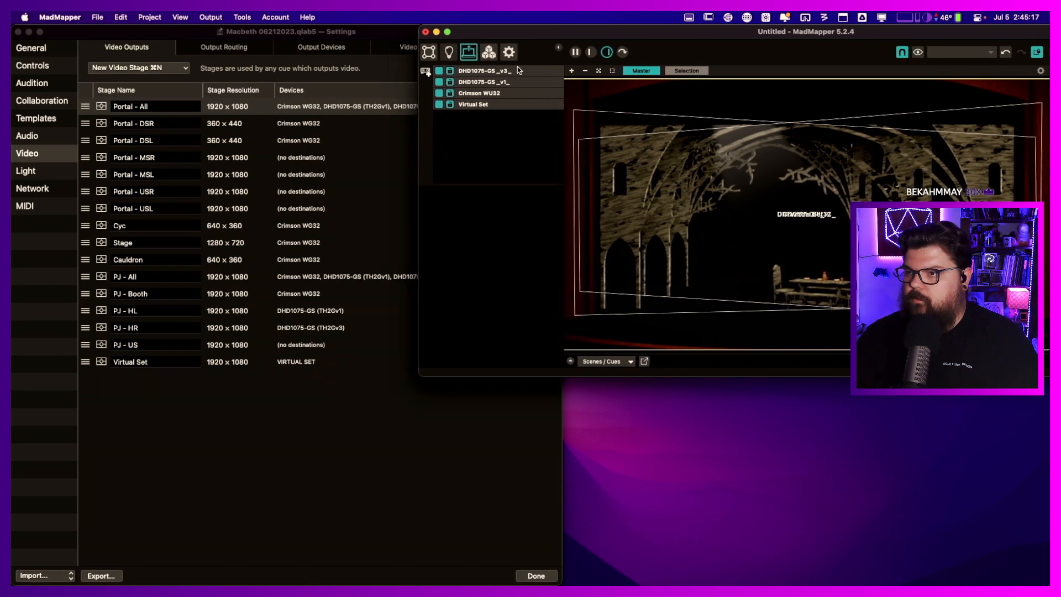
left_click(599, 71)
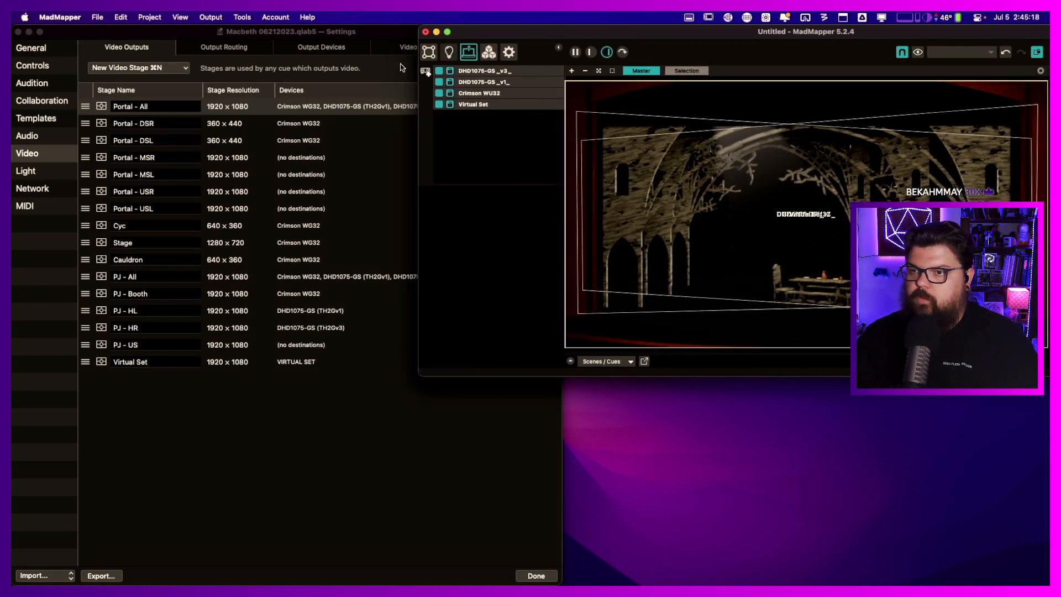
- Open the Portal - MSR stage for editing in QLab and enlarge its editor to cover the settings window
left_click(377, 30)
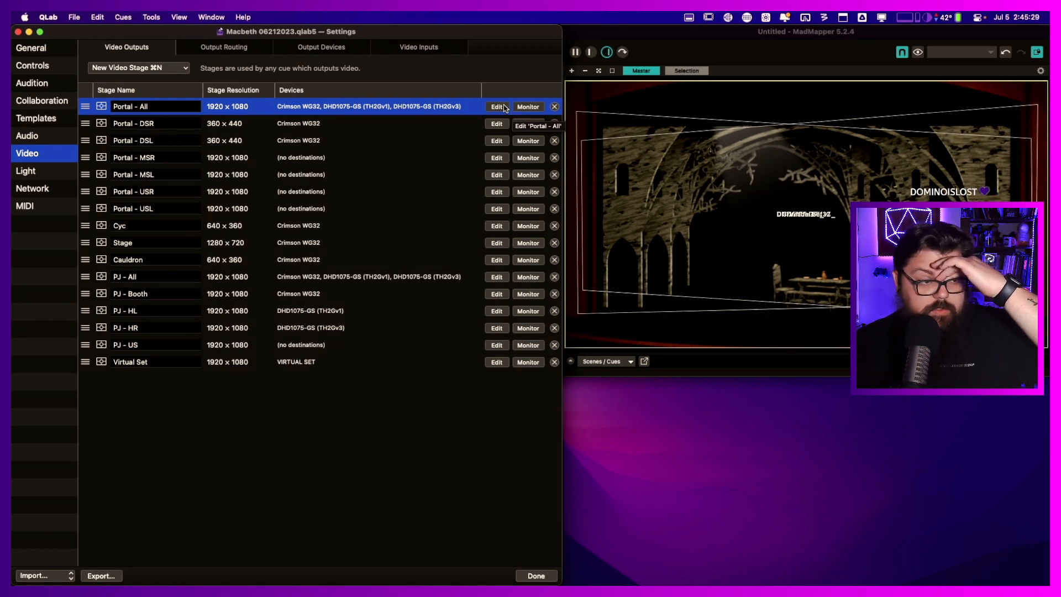
left_click(244, 159)
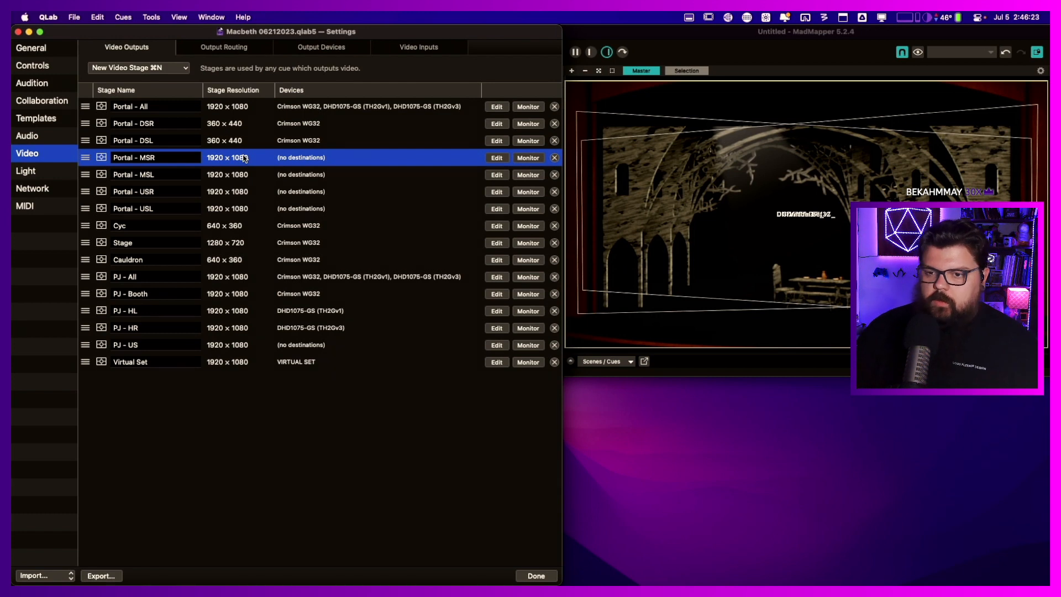
left_click(490, 158)
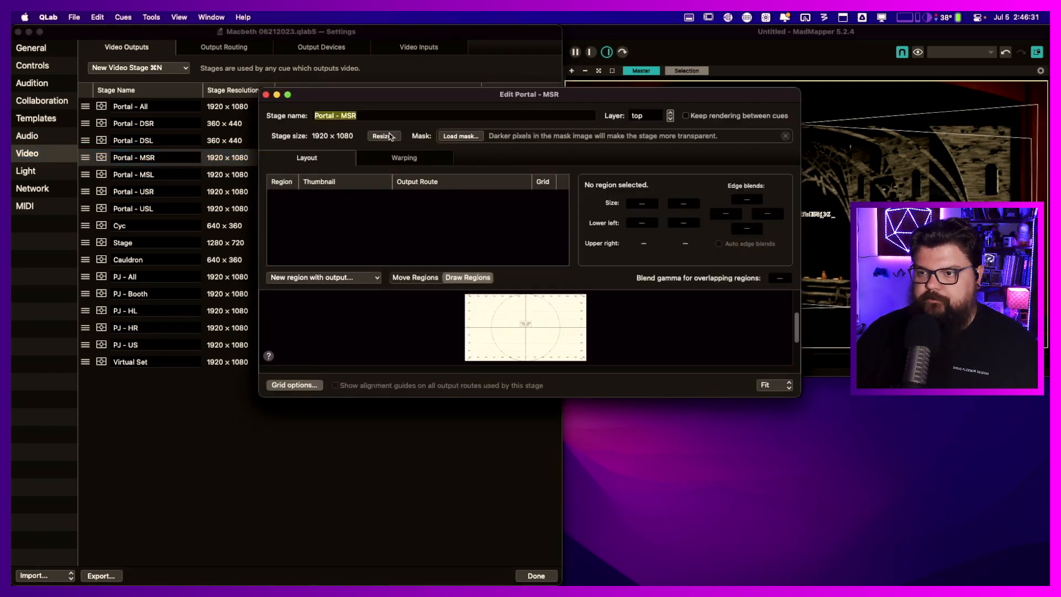
left_click_drag(441, 94, 309, 121)
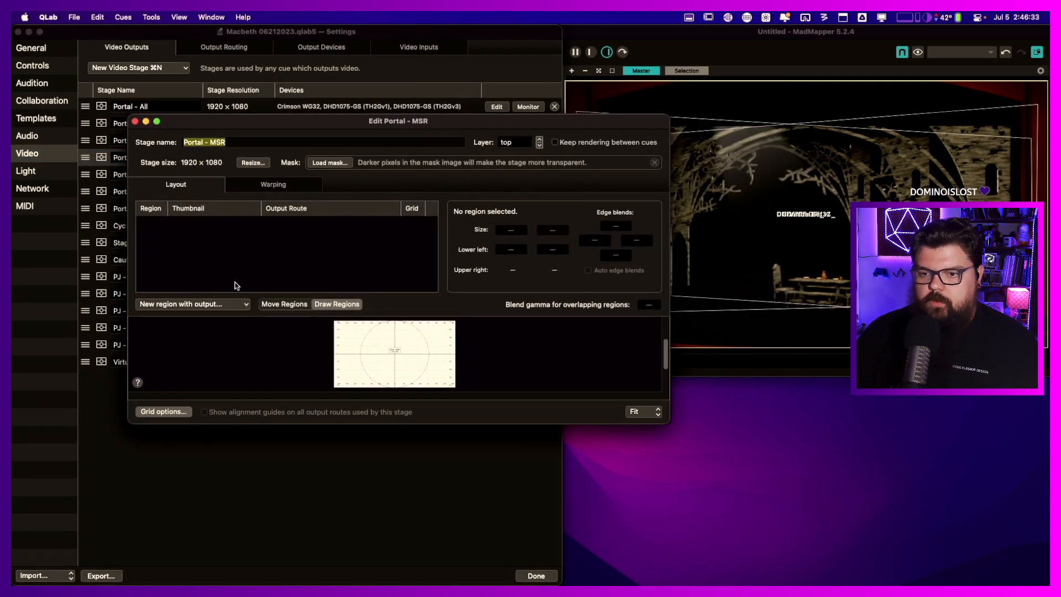
left_click(227, 304)
left_click(348, 121)
left_click_drag(348, 121, 387, 95)
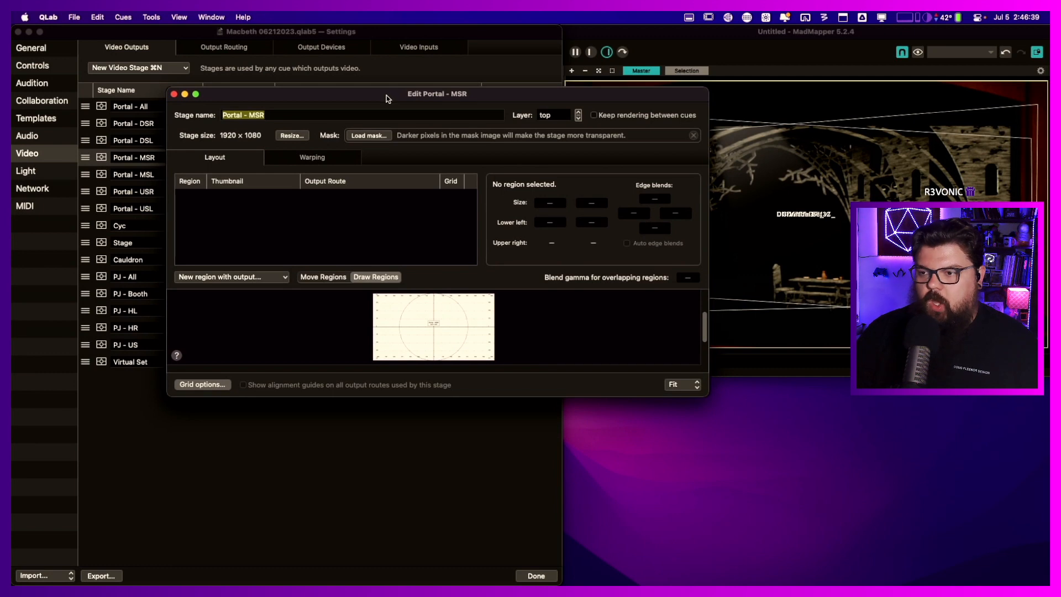
left_click(292, 136)
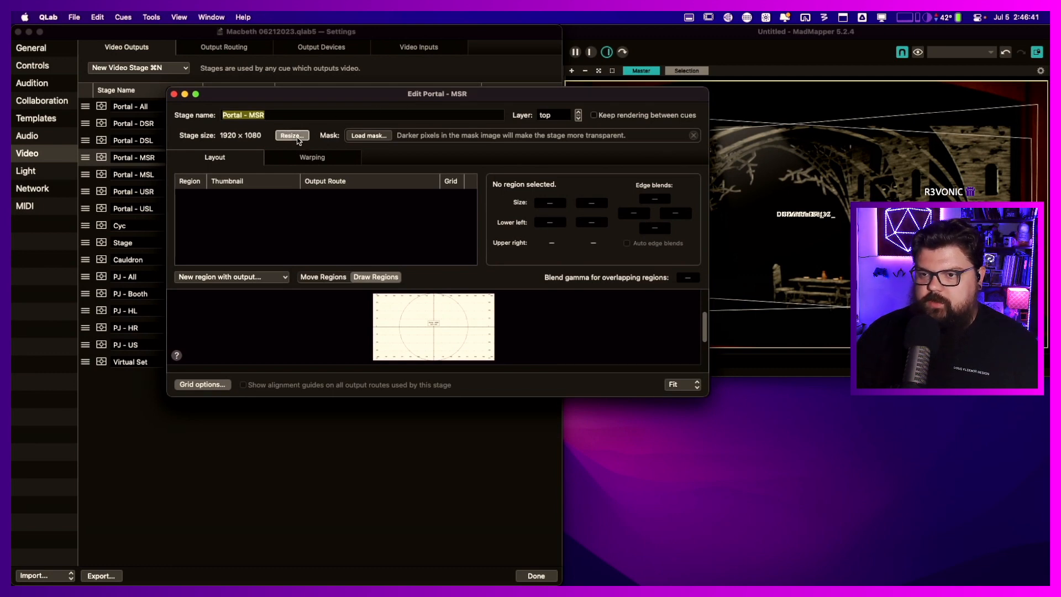
left_click_drag(370, 97, 50, 99)
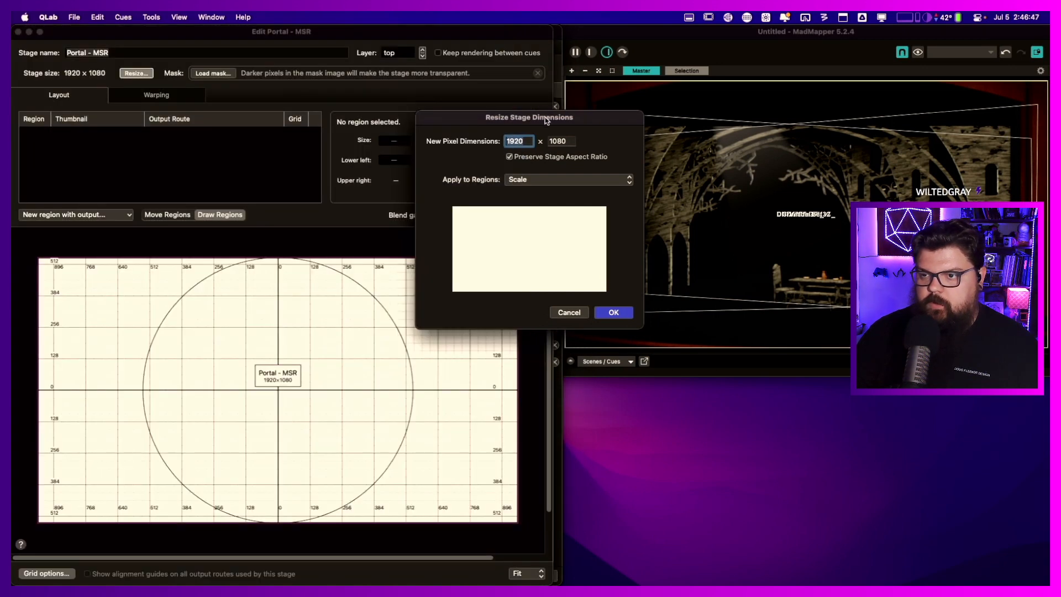
left_click_drag(546, 120, 410, 145)
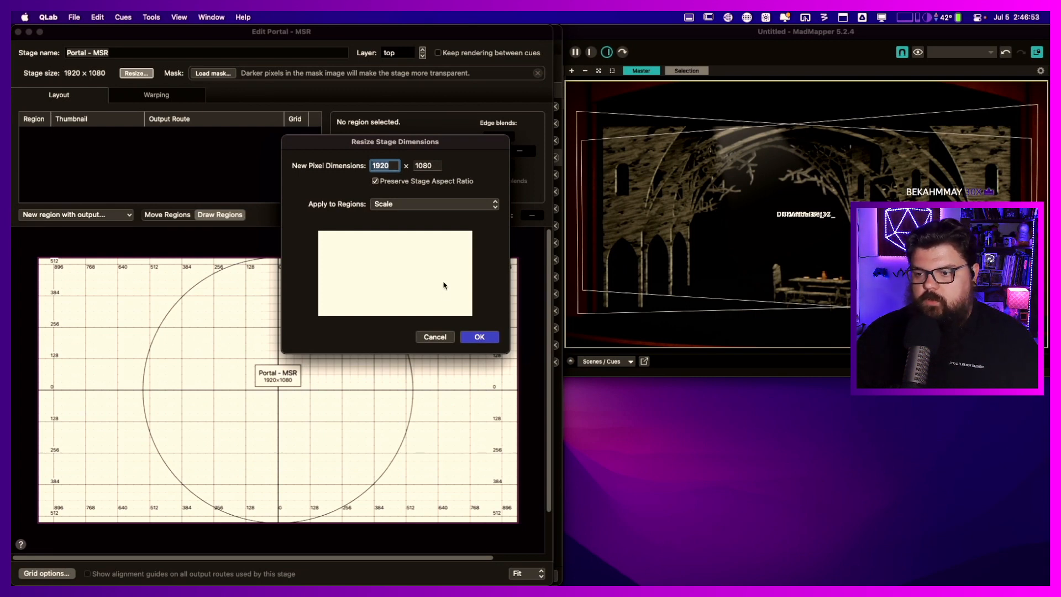
left_click(435, 336)
key("super+w")
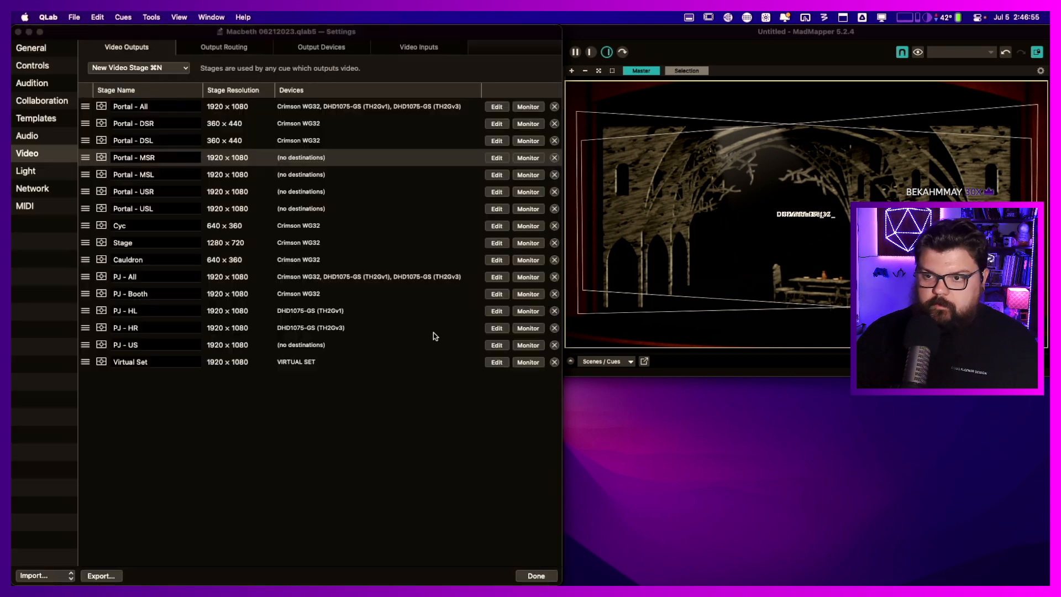
key("super+grave")
key("super+grave")
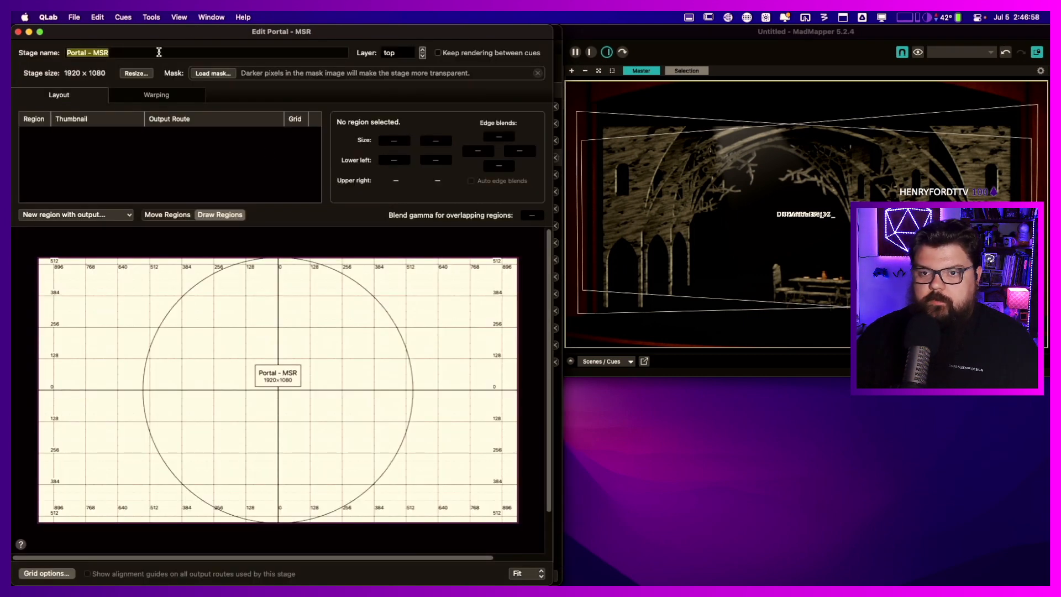
- Resize the Portal - MSR stage to 360 × 440 pixels with its stage aspect ratio unlocked
left_click(137, 73)
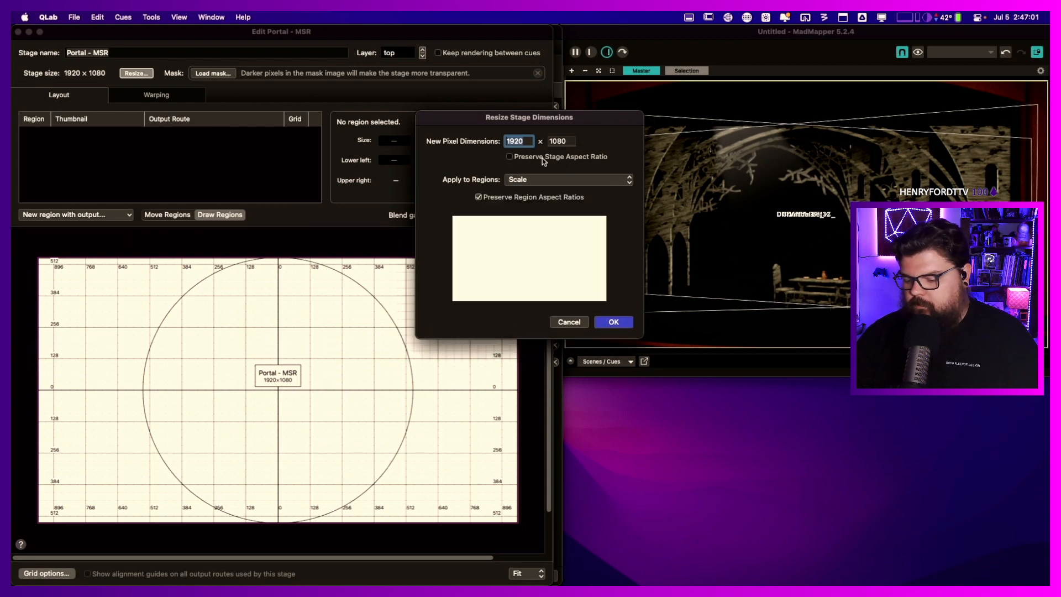
type("144")
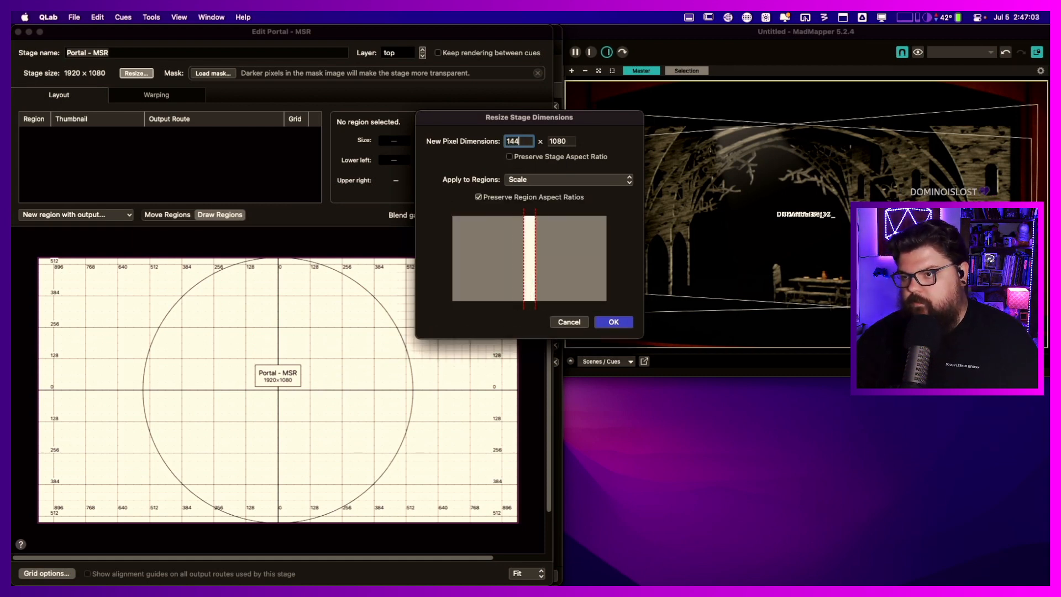
key("BackSpace")
key("BackSpace")
key("BackSpace")
type("3")
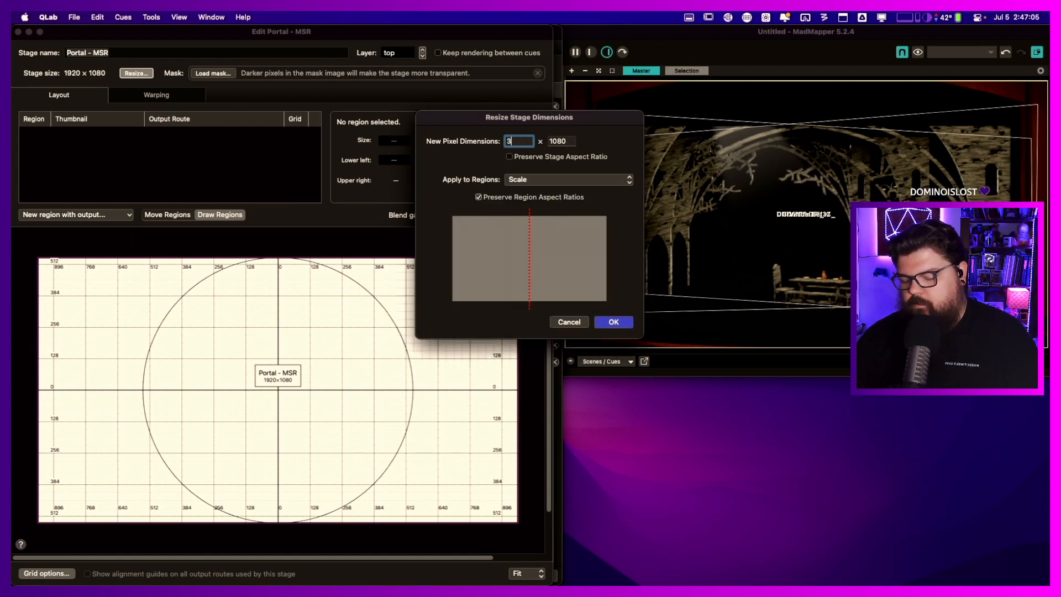
type("60")
key("Tab")
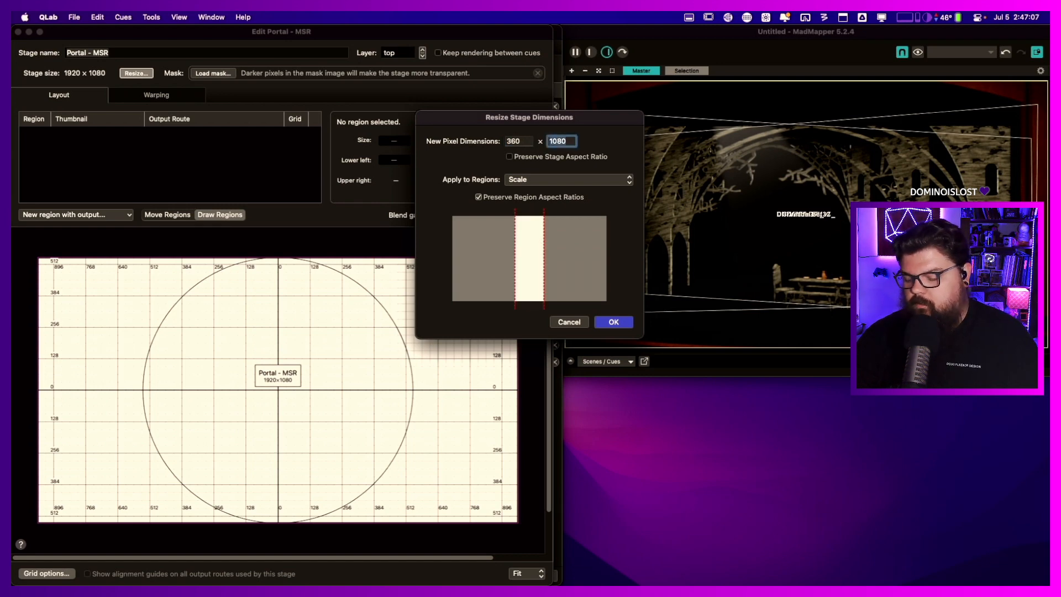
type("440")
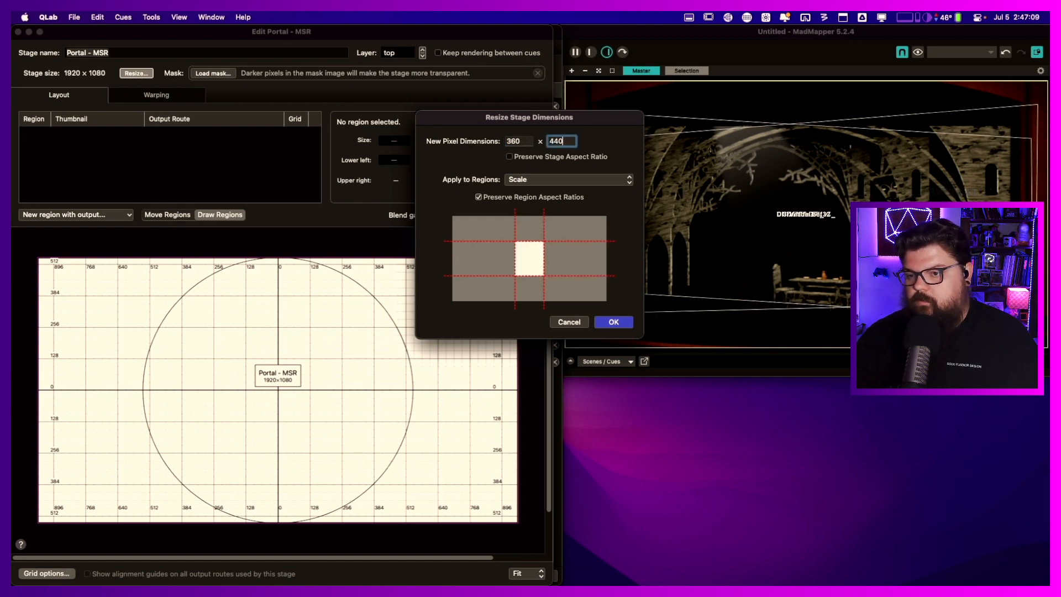
key("Return")
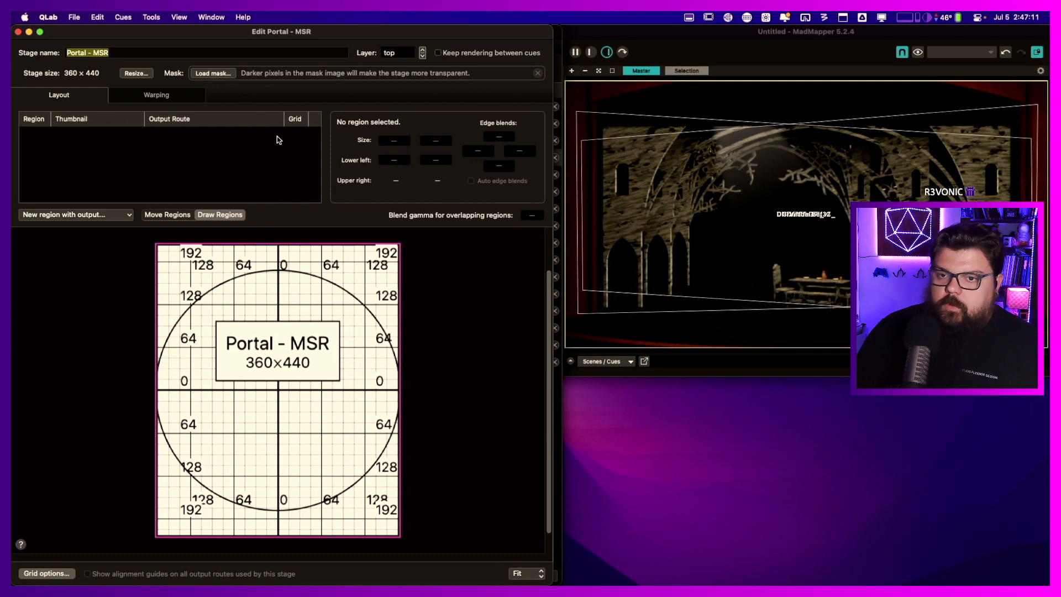
- Add a region routed to PJ - HR on the Portal - MSR stage, sized 180 × 440 with auto edge blends off
left_click(89, 215)
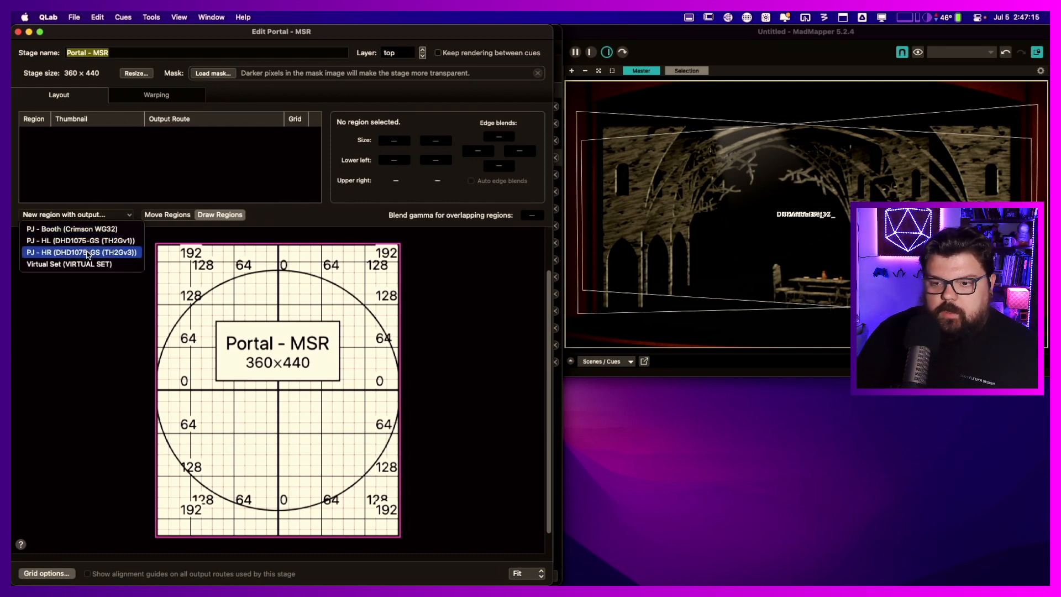
left_click(86, 253)
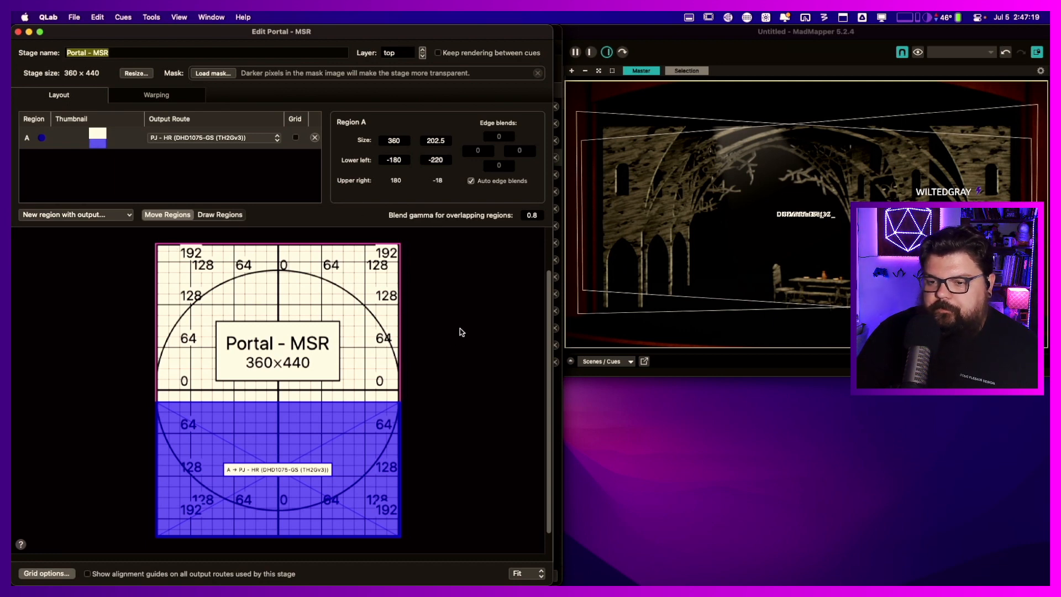
left_click(438, 139)
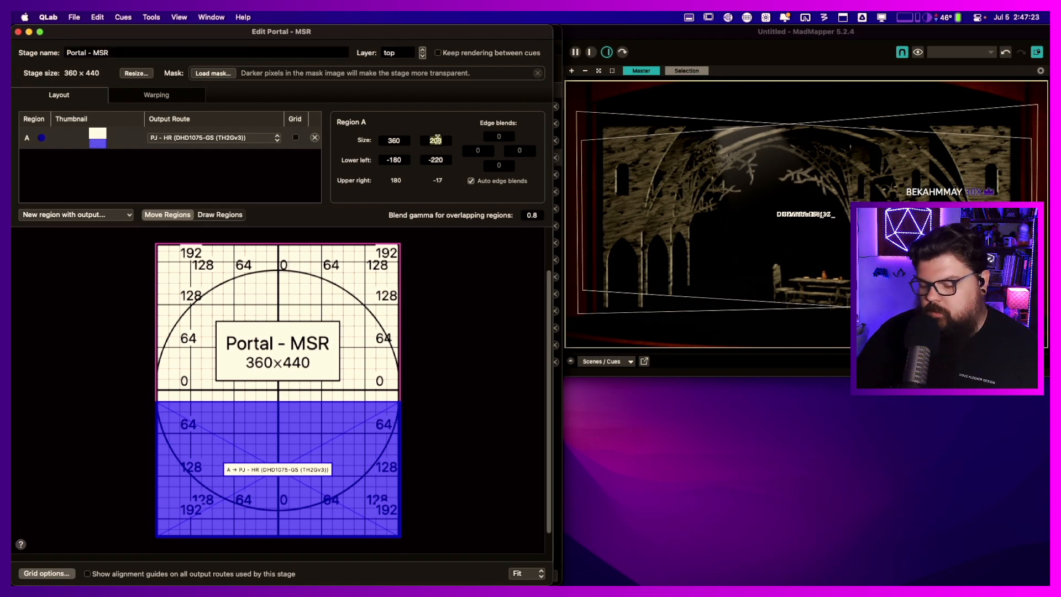
type("440")
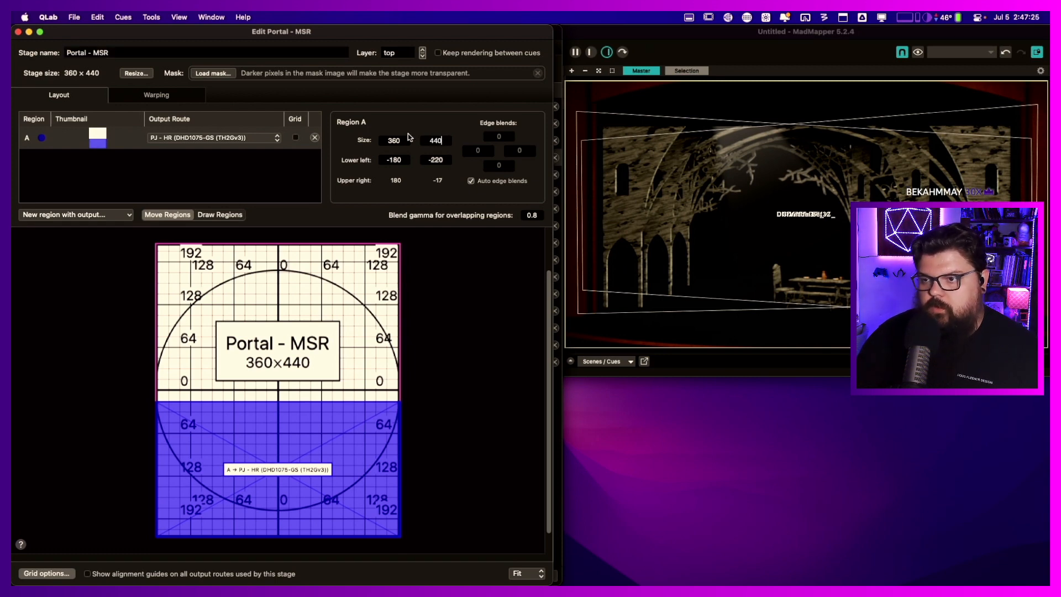
left_click(403, 140)
type("180")
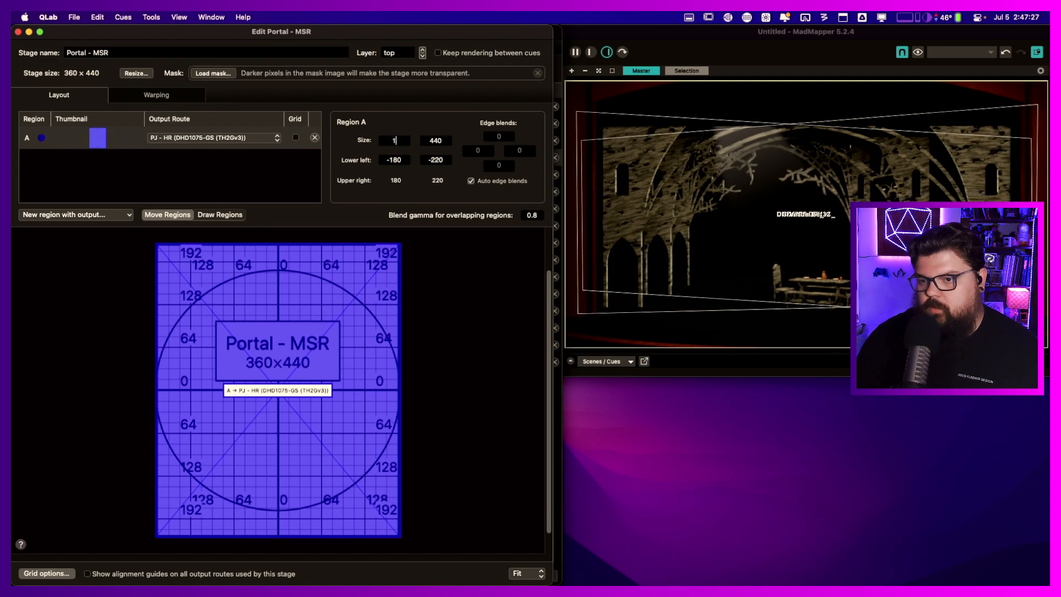
left_click(432, 142)
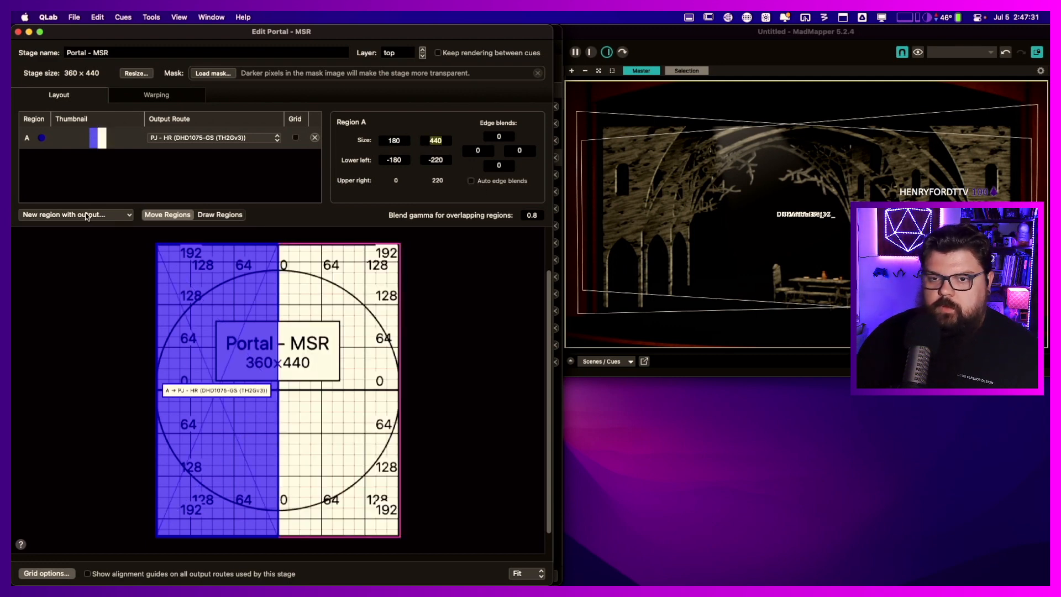
- Add a second region routed to PJ - HR and turn off its auto edge blends
left_click(128, 132)
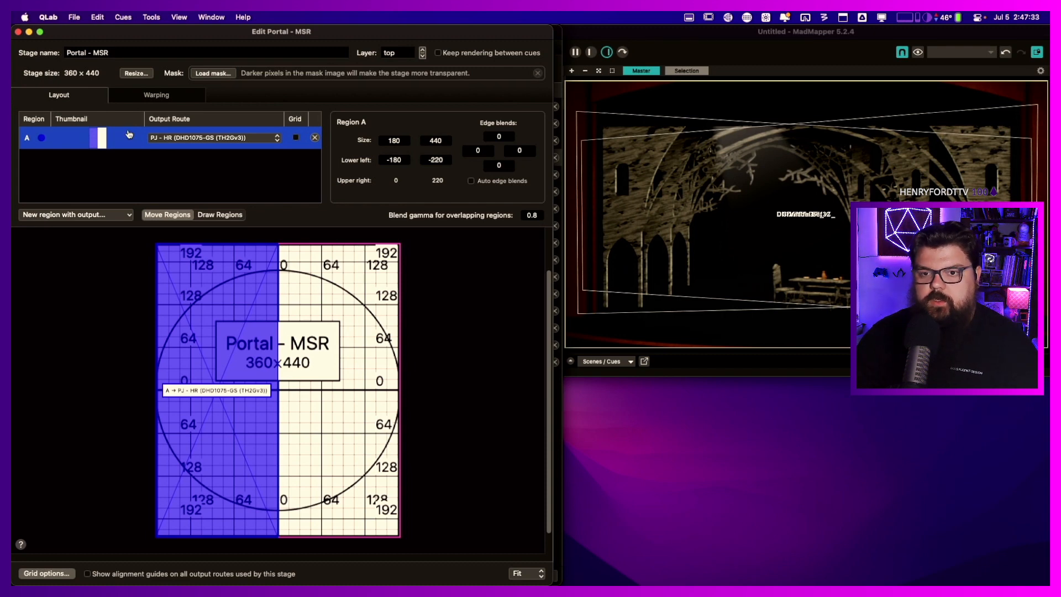
left_click(105, 215)
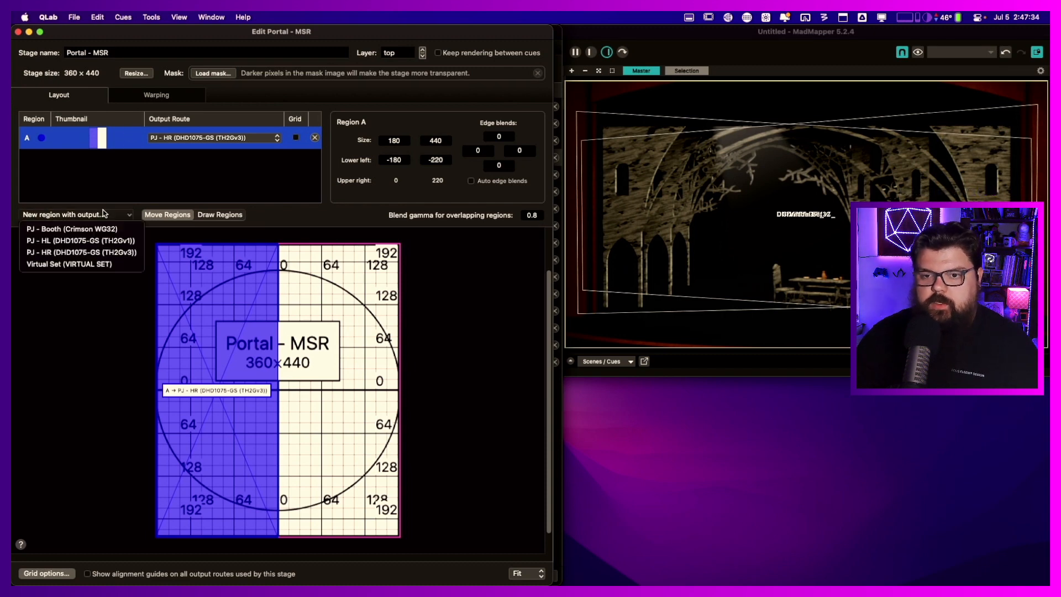
left_click(105, 252)
left_click(253, 160)
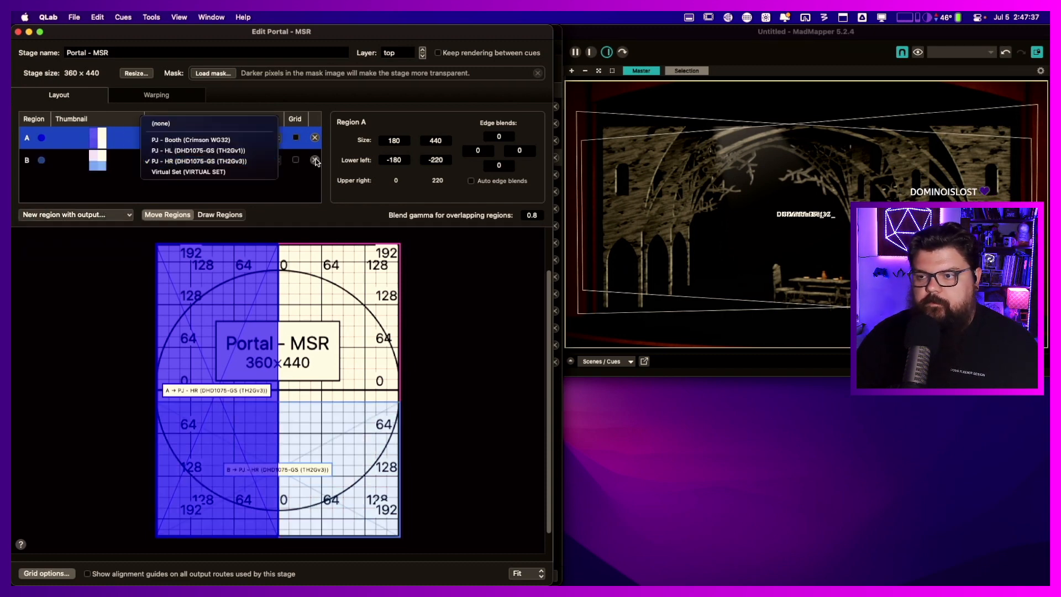
left_click(119, 159)
left_click(120, 158)
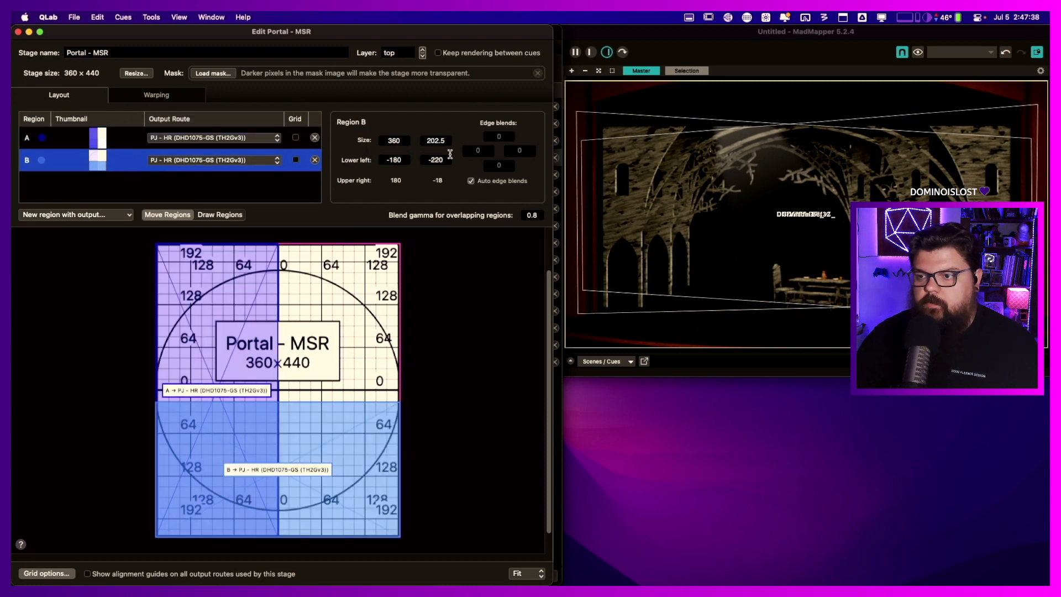
left_click(471, 181)
- Size region B to 180 × 300 and move it into the stage's upper-right corner, with its lower-left point at 0, -80
double_click(402, 141)
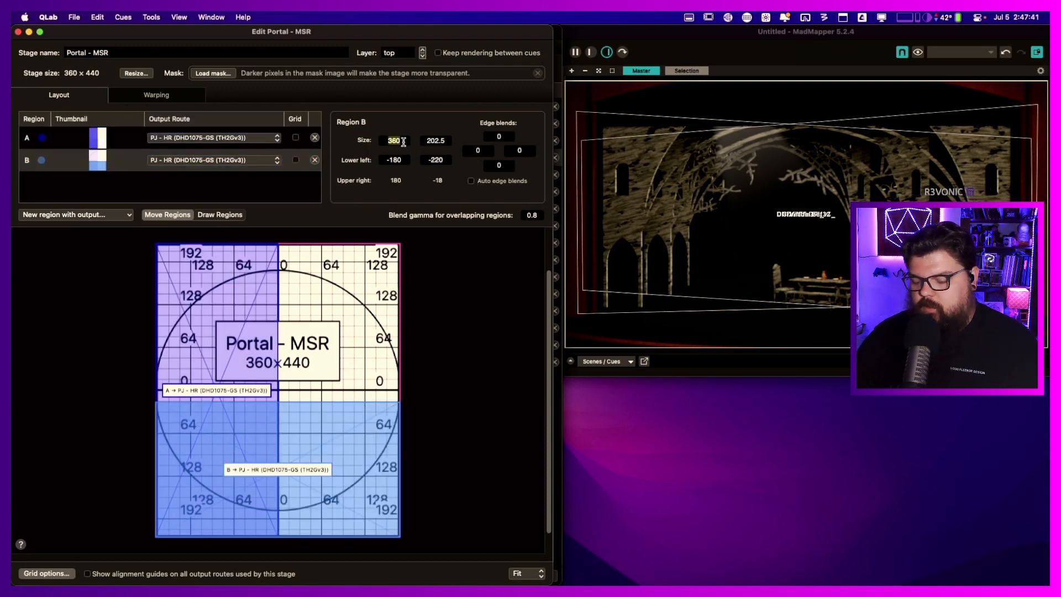
type("180")
key("Tab")
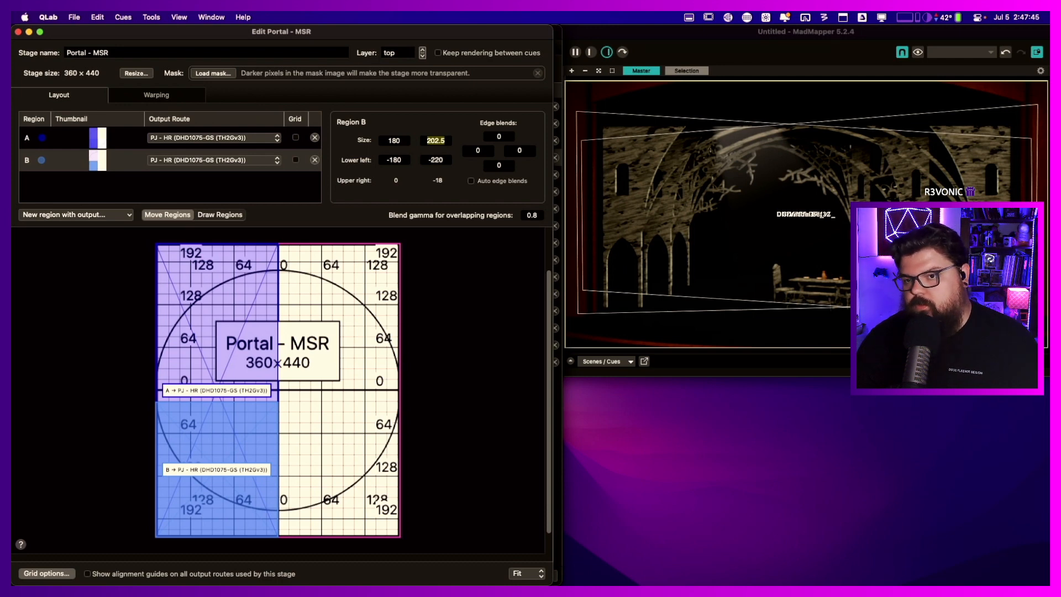
type("300")
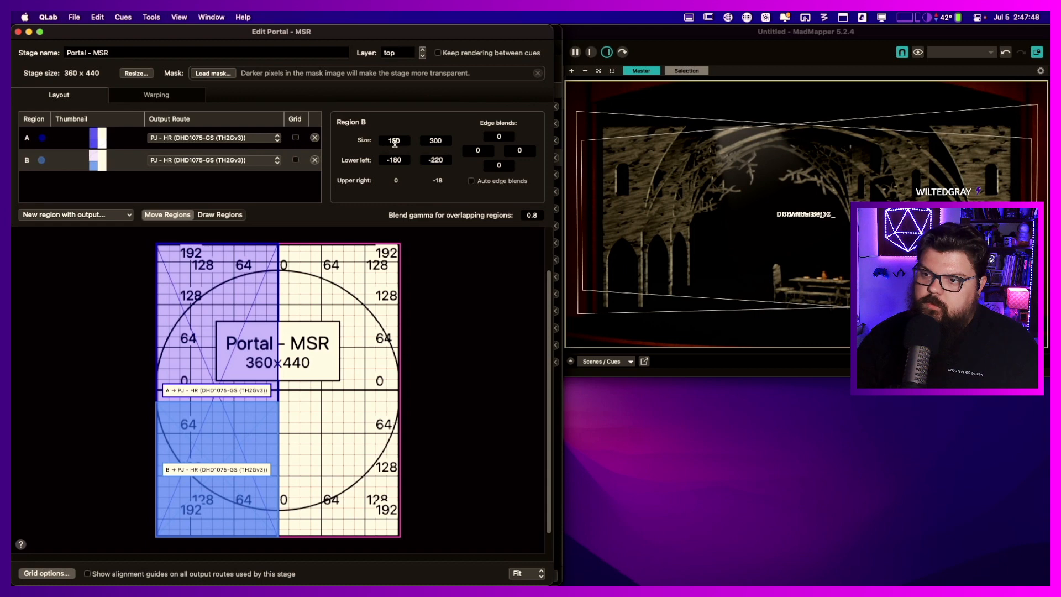
key("shift+Tab")
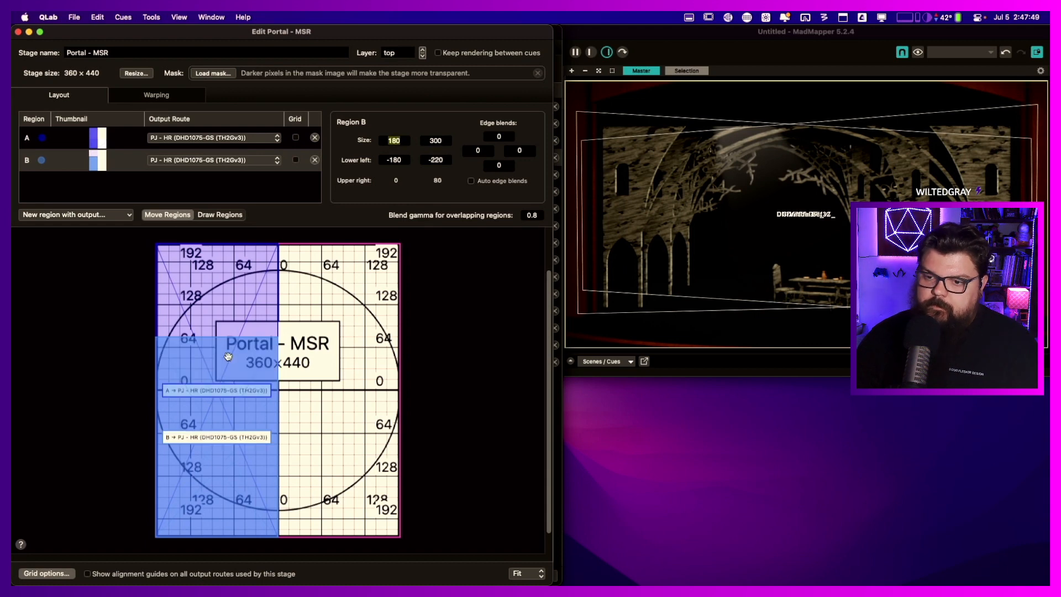
left_click_drag(225, 382, 353, 289)
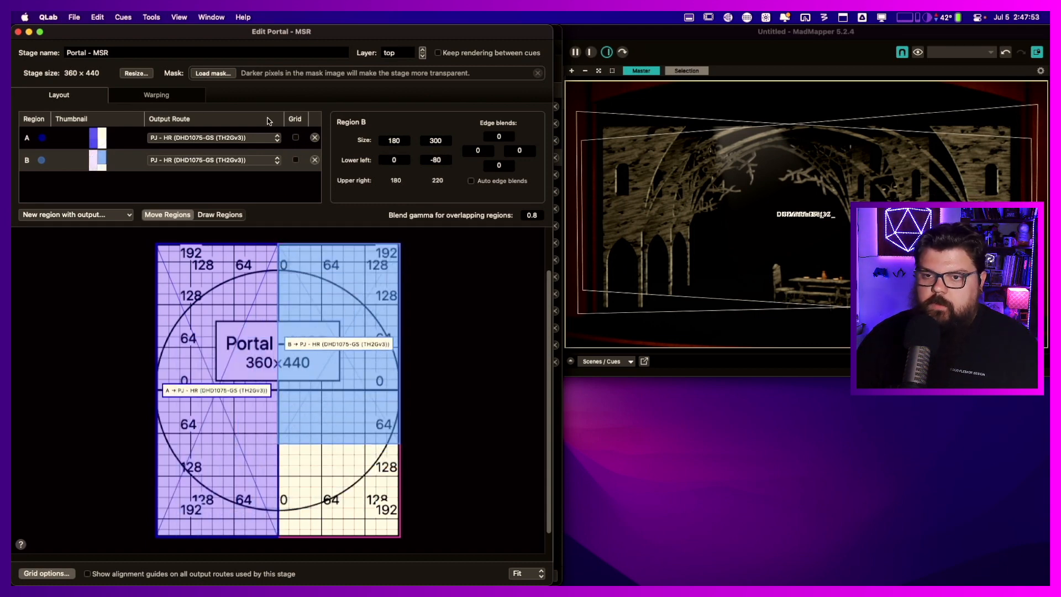
- Switch the stage editor to warping and turn on the grid for regions A and B
left_click(156, 95)
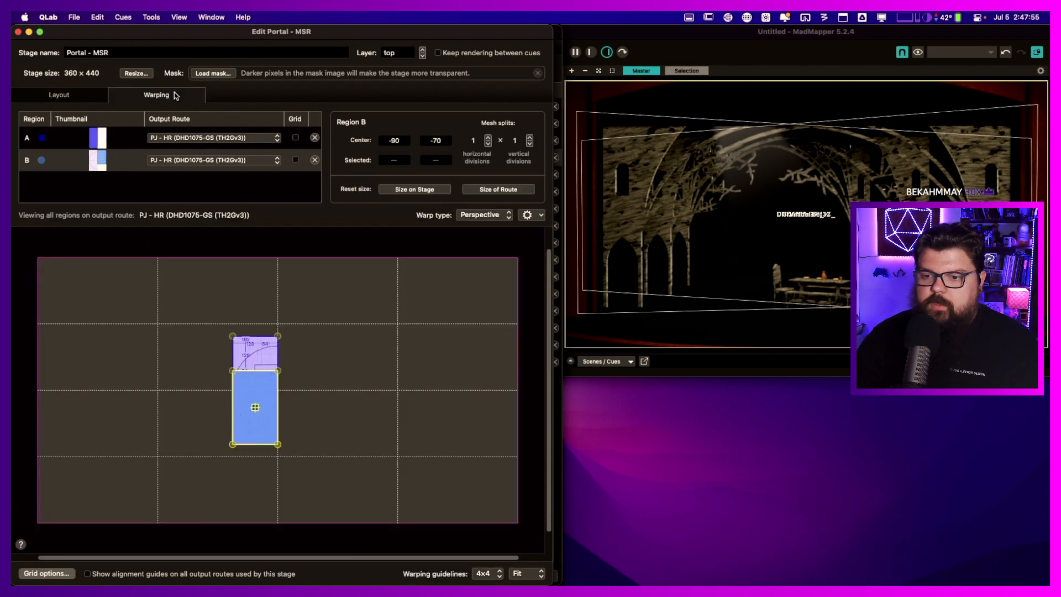
left_click(296, 138)
left_click(296, 160)
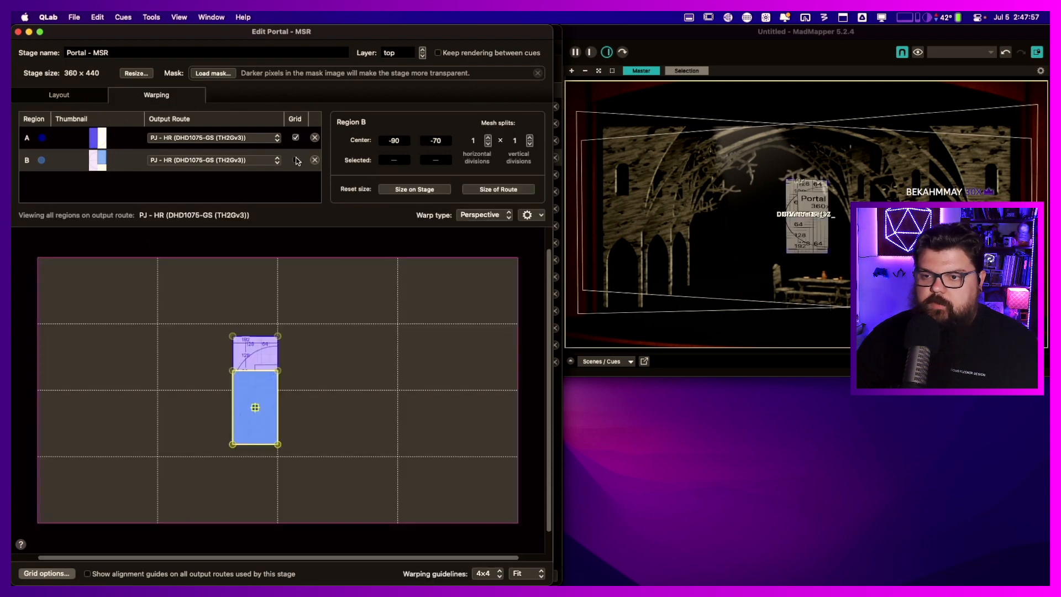
- Reset region A to its size on stage and place it over the set's left portal, centred at about -625, 211
left_click_drag(251, 348, 111, 313)
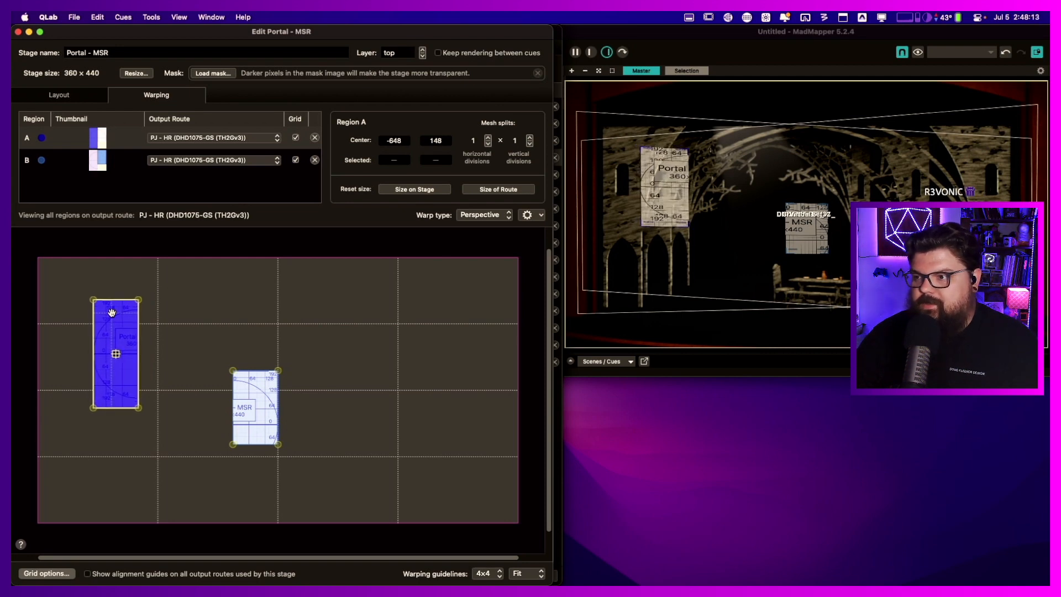
left_click(423, 188)
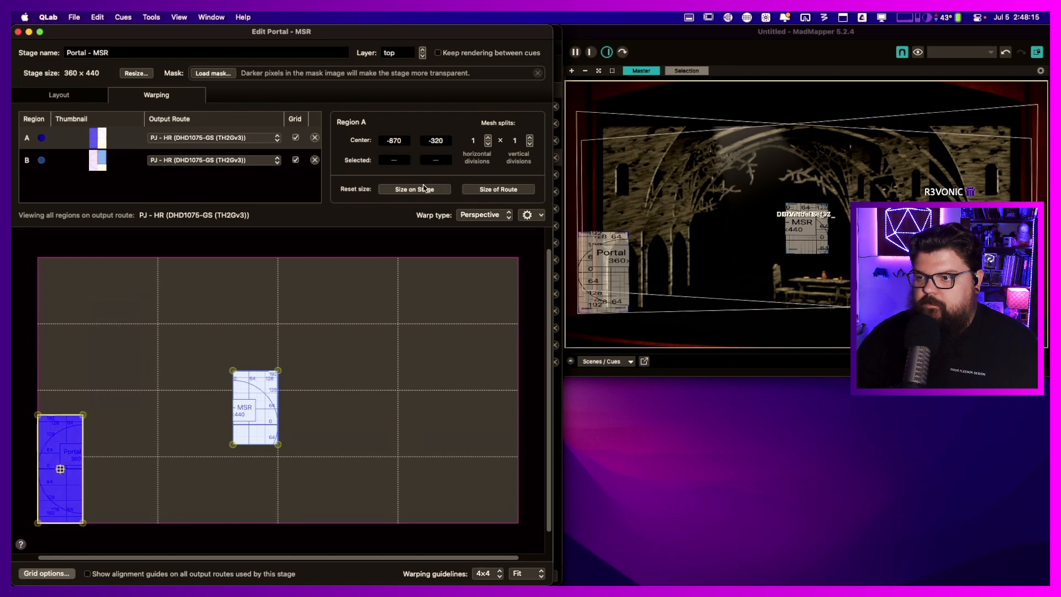
left_click_drag(60, 434, 121, 306)
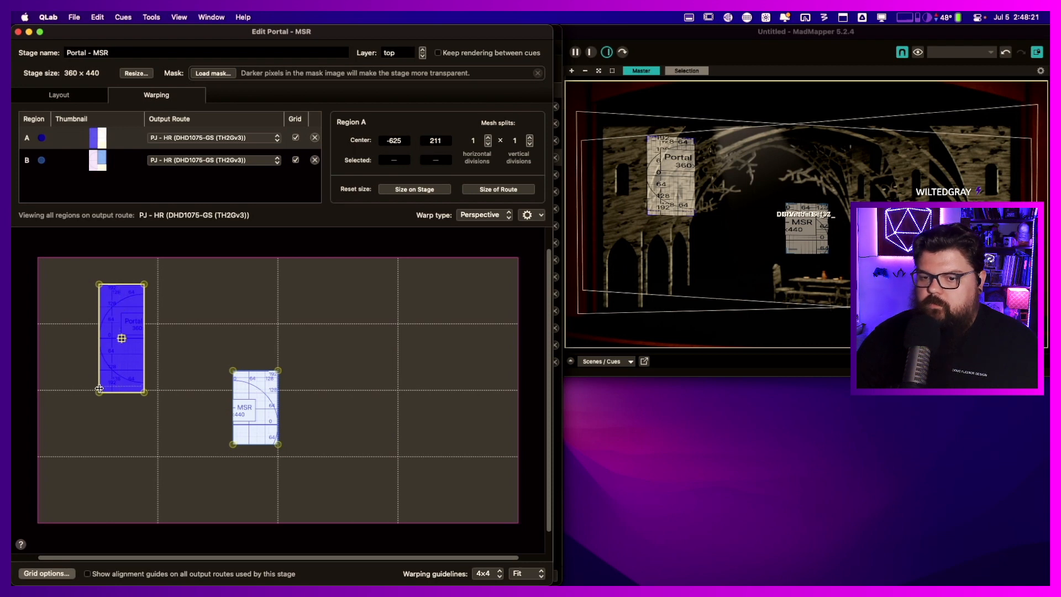
- Warp region A's four corners into a taller, narrower shape that fits the left face of the portal
left_click_drag(100, 392, 95, 420)
left_click_drag(144, 391, 126, 416)
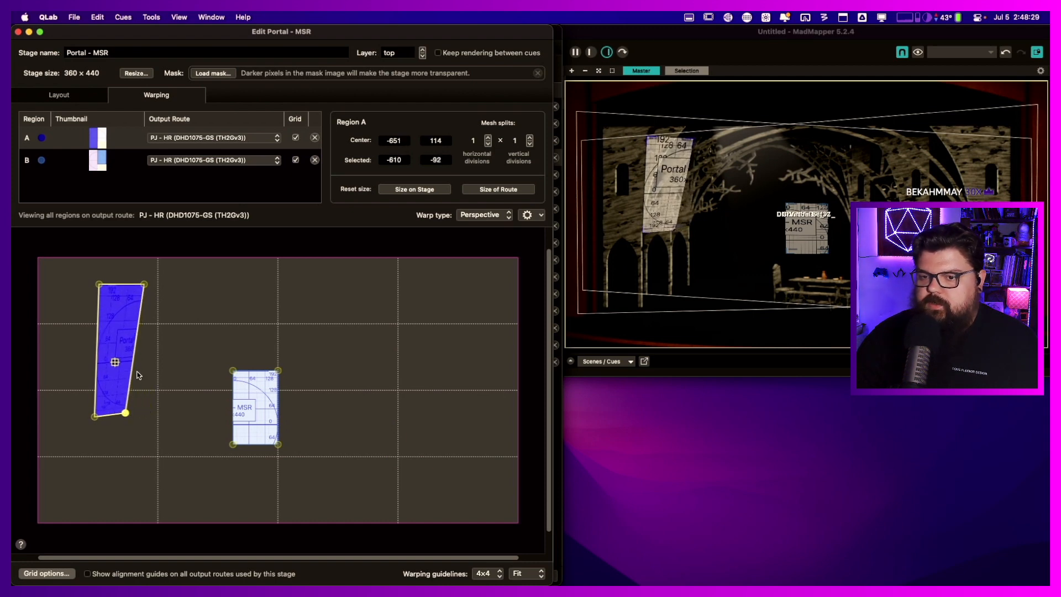
left_click_drag(146, 287, 96, 291)
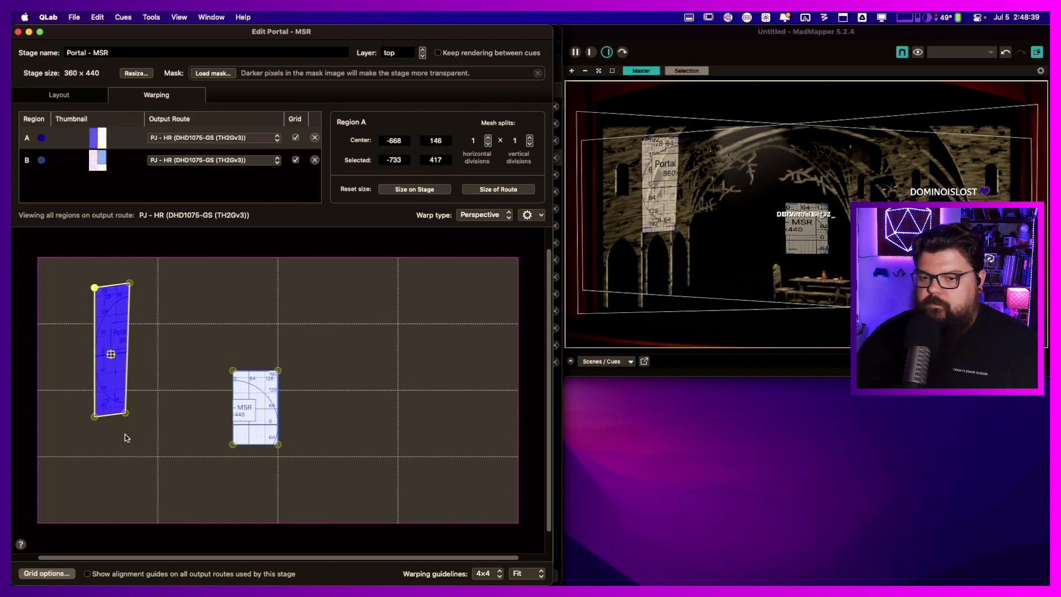
left_click_drag(126, 414, 125, 418)
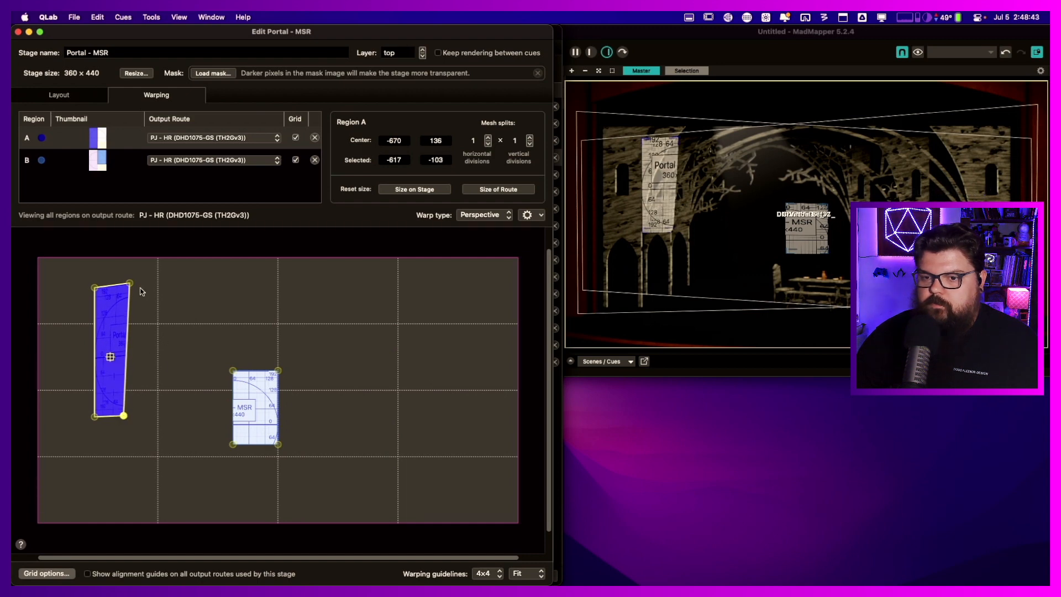
left_click_drag(130, 285, 126, 289)
- Move region B against region A's right edge, then align its top corners and extend its lower edge to match the portal
left_click_drag(257, 384, 151, 303)
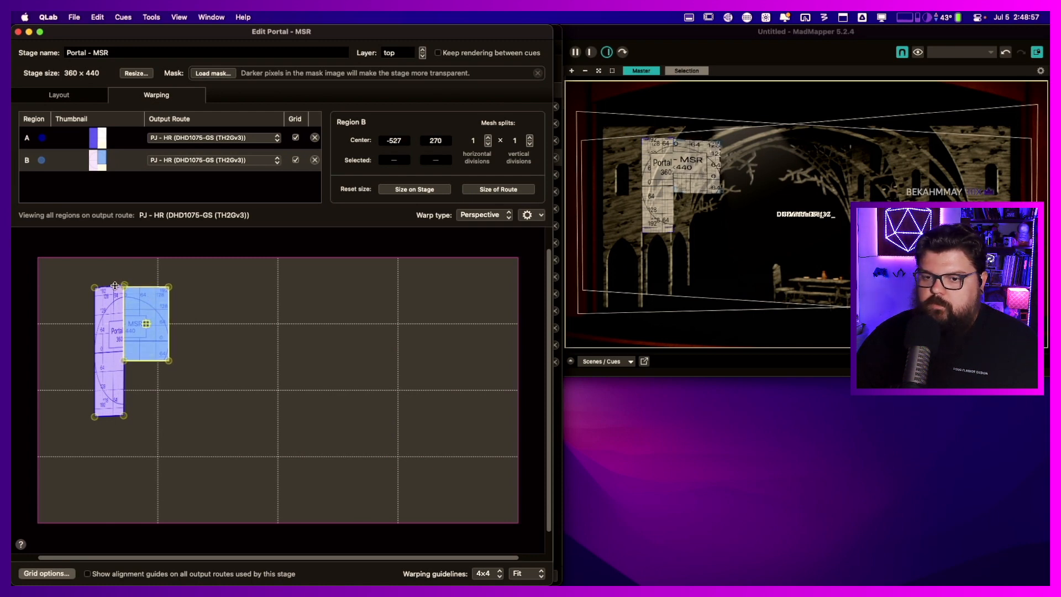
left_click_drag(125, 287, 125, 287)
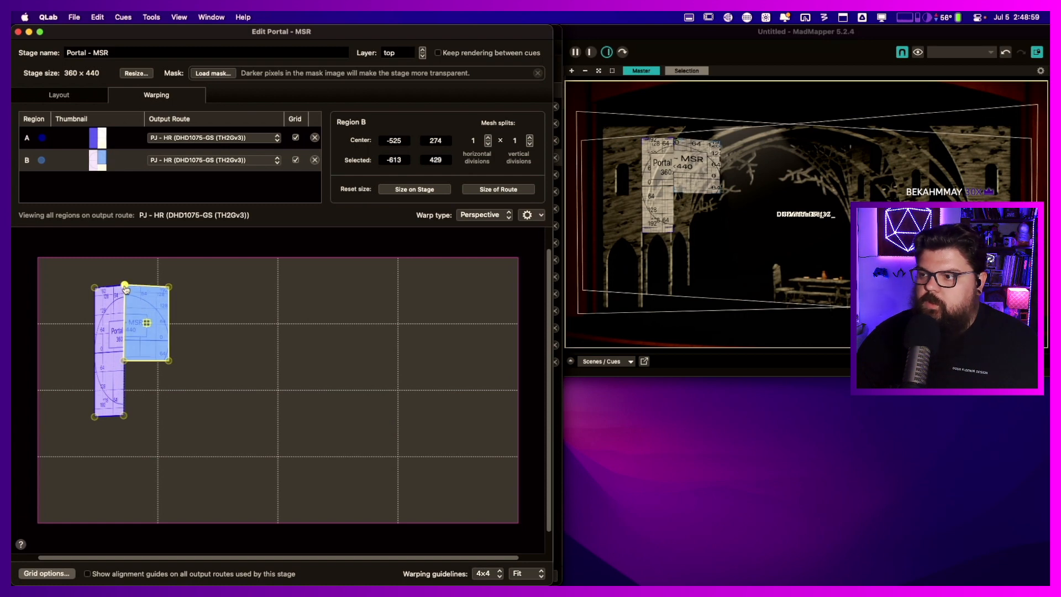
mouse_move(169, 288)
left_mouse_down()
mouse_move(161, 302)
mouse_move(169, 283)
left_mouse_up()
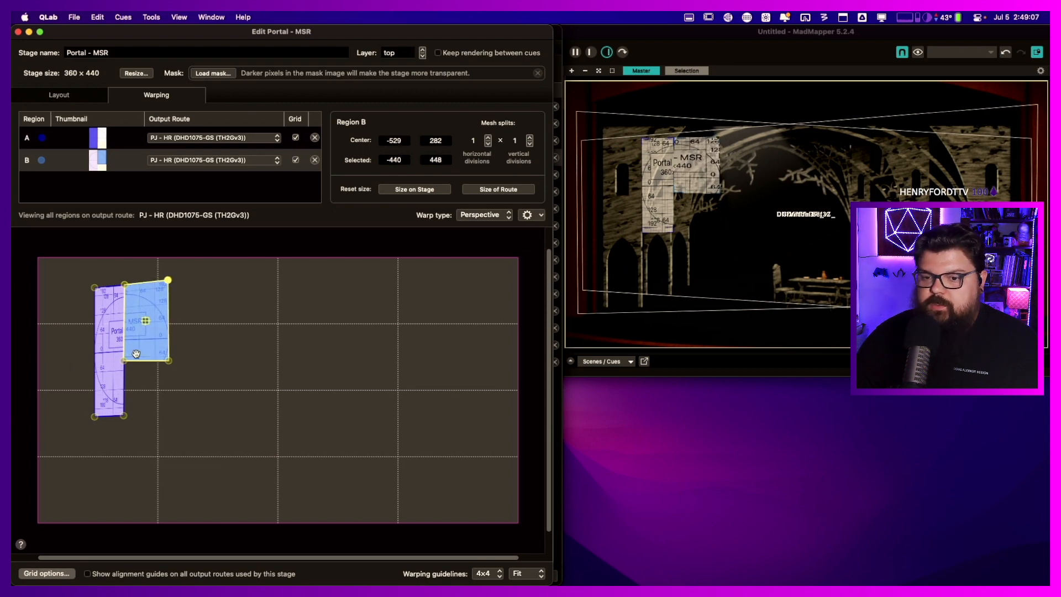
left_click(124, 362)
mouse_move(124, 364)
left_mouse_down()
mouse_move(124, 383)
mouse_move(169, 369)
mouse_move(125, 378)
left_mouse_up()
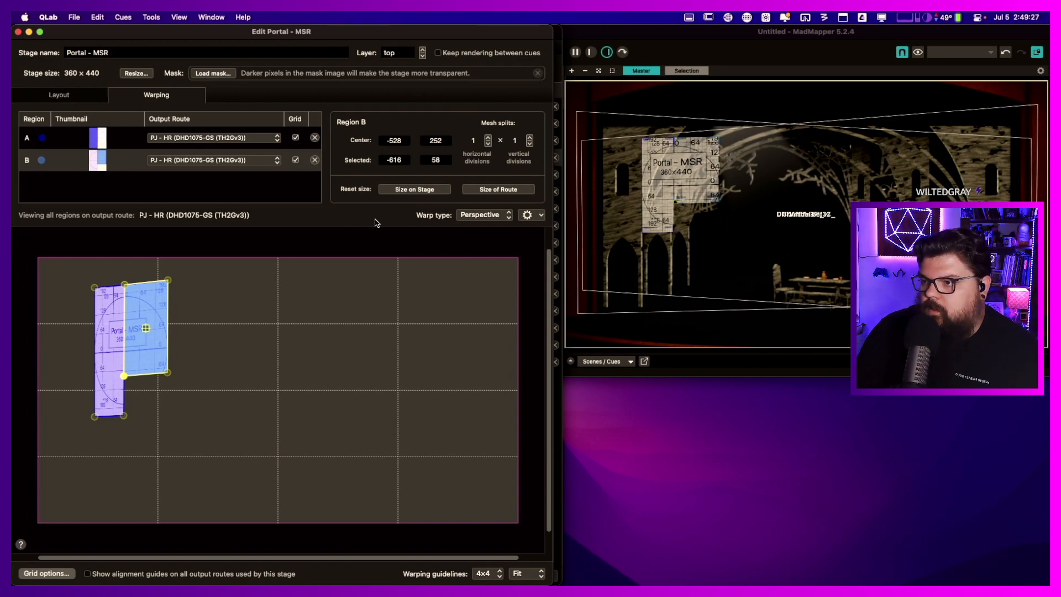
- Narrow region B by pulling its two right corners inward, to about -495, 444 and -497, 63
mouse_move(168, 284)
left_mouse_down()
mouse_move(158, 301)
mouse_move(155, 284)
left_mouse_up()
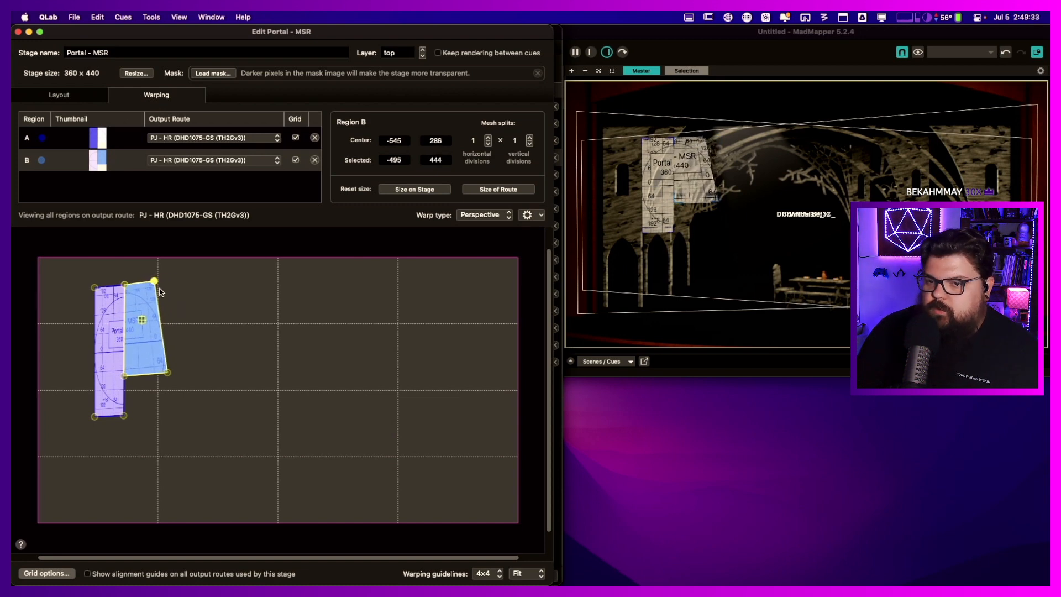
left_click_drag(167, 373, 153, 376)
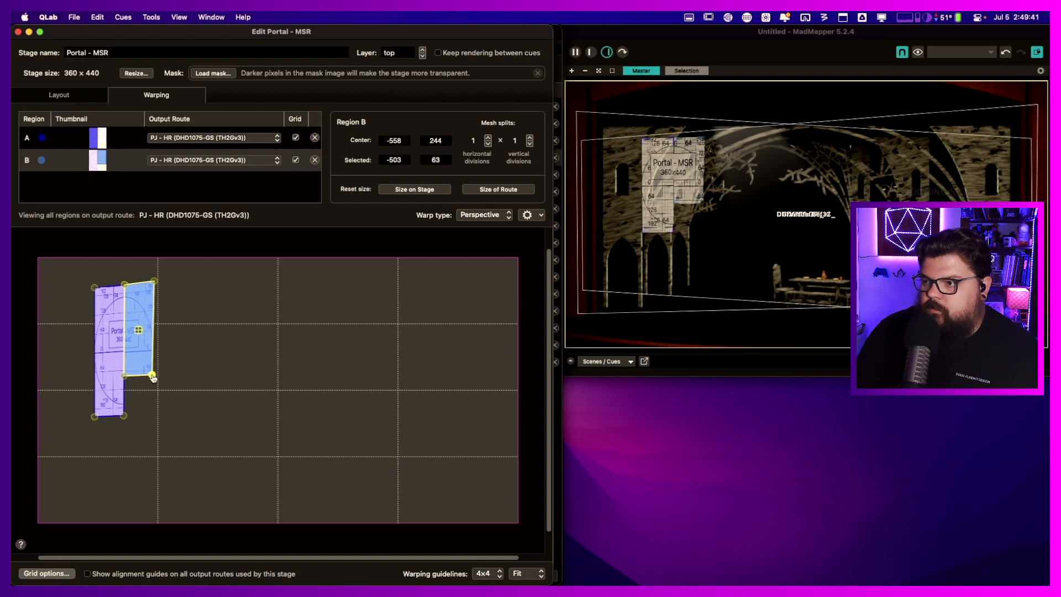
left_click_drag(153, 377, 155, 378)
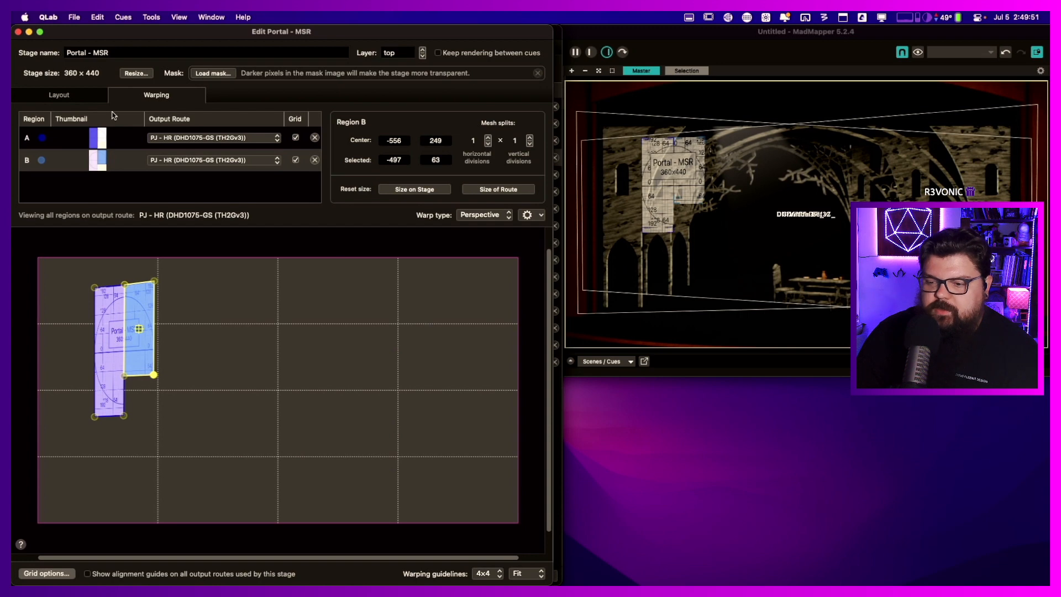
- Toggle the region grids to check the alignment, leave both on, and close the Portal - MSR editor to return to the video settings
left_click(296, 138)
left_click(296, 160)
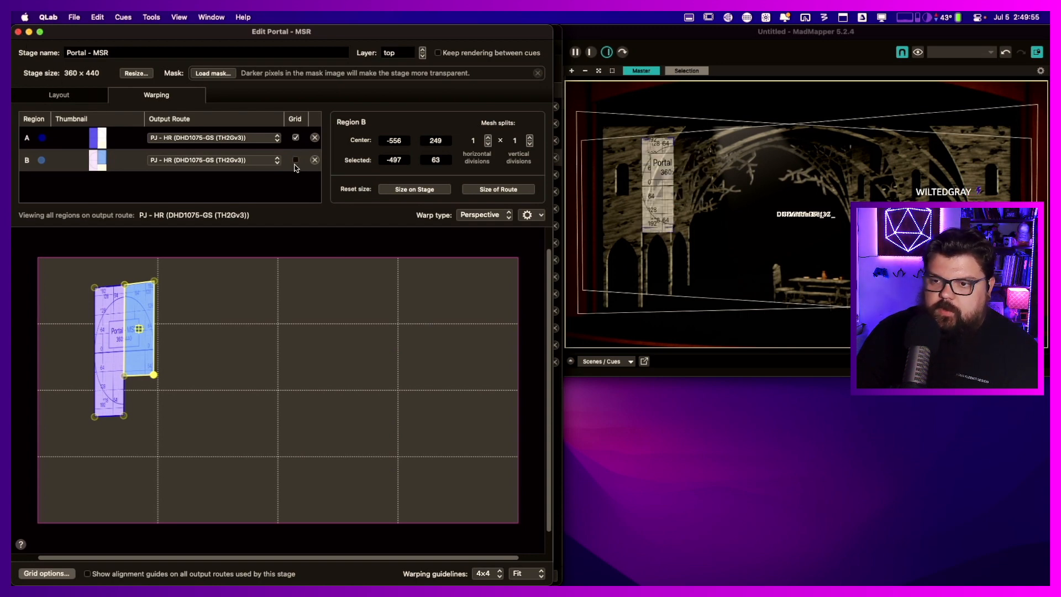
left_click(296, 160)
left_click(19, 31)
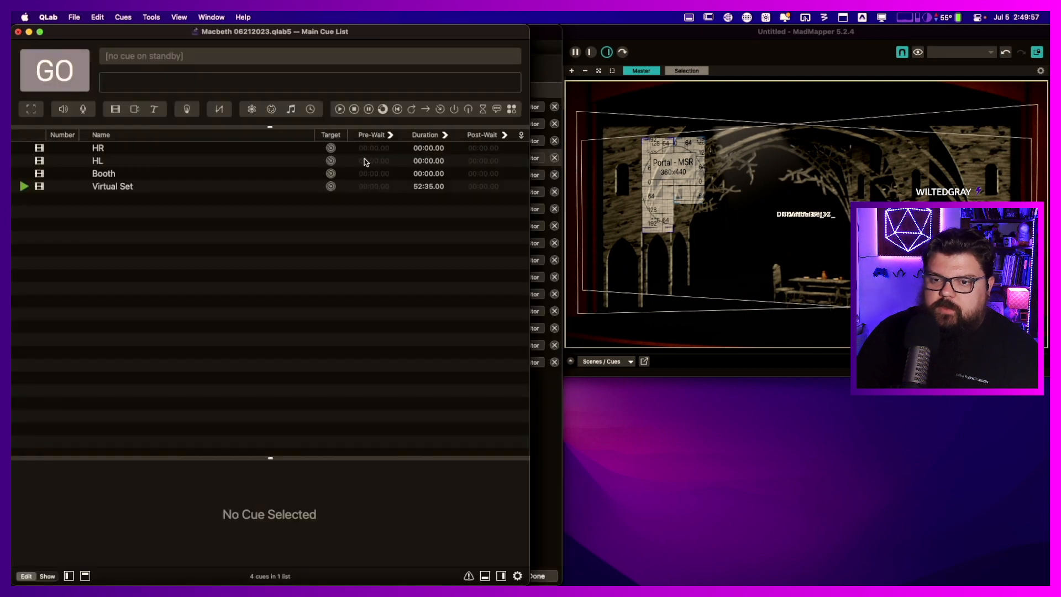
left_click(549, 68)
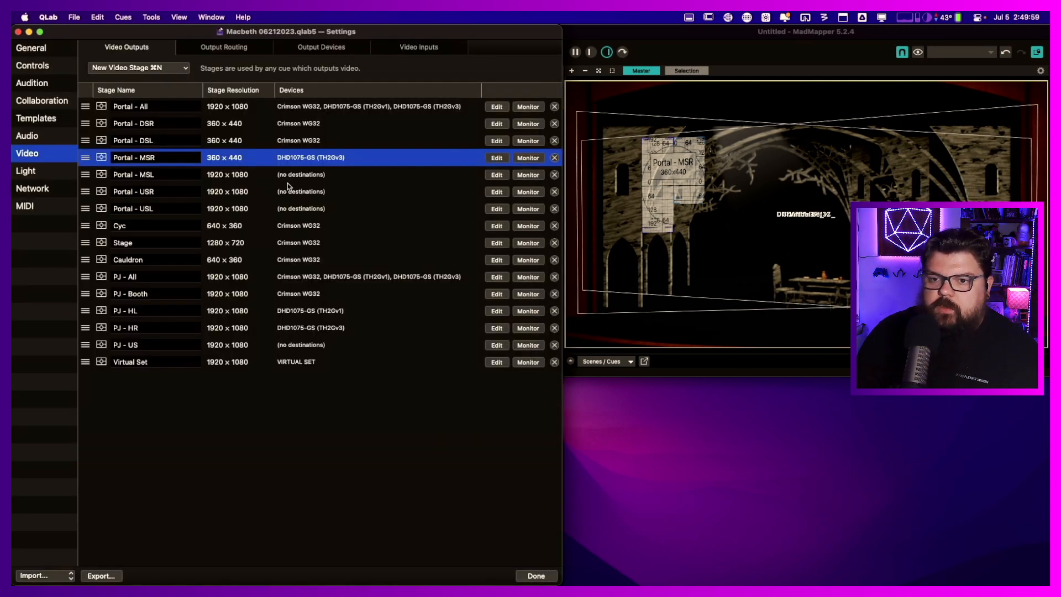
- Resize the Portal - MSL stage to 360 × 440 without preserving the stage aspect ratio
left_click(496, 175)
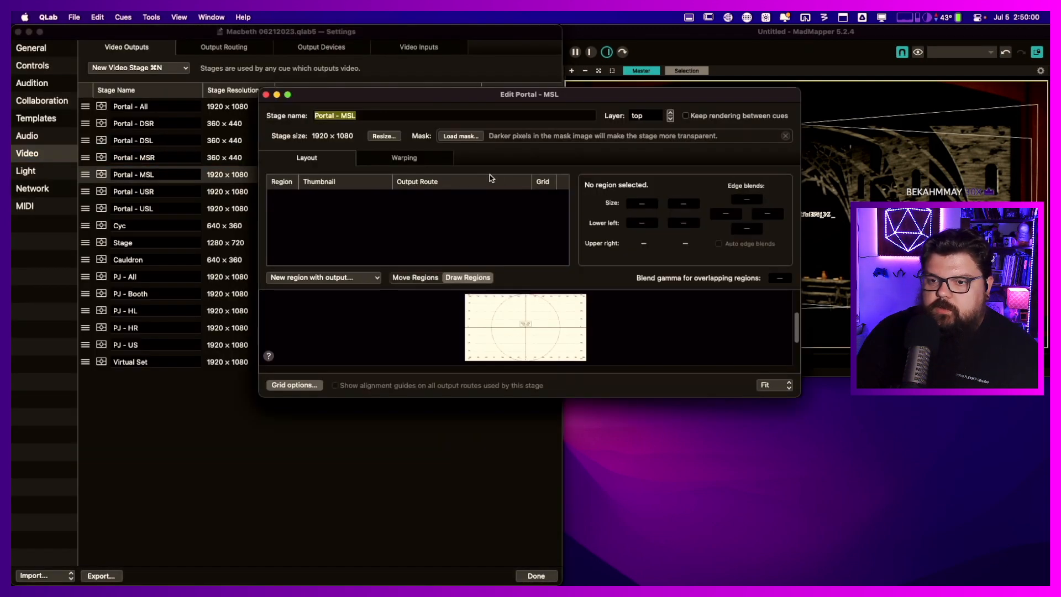
left_click(384, 136)
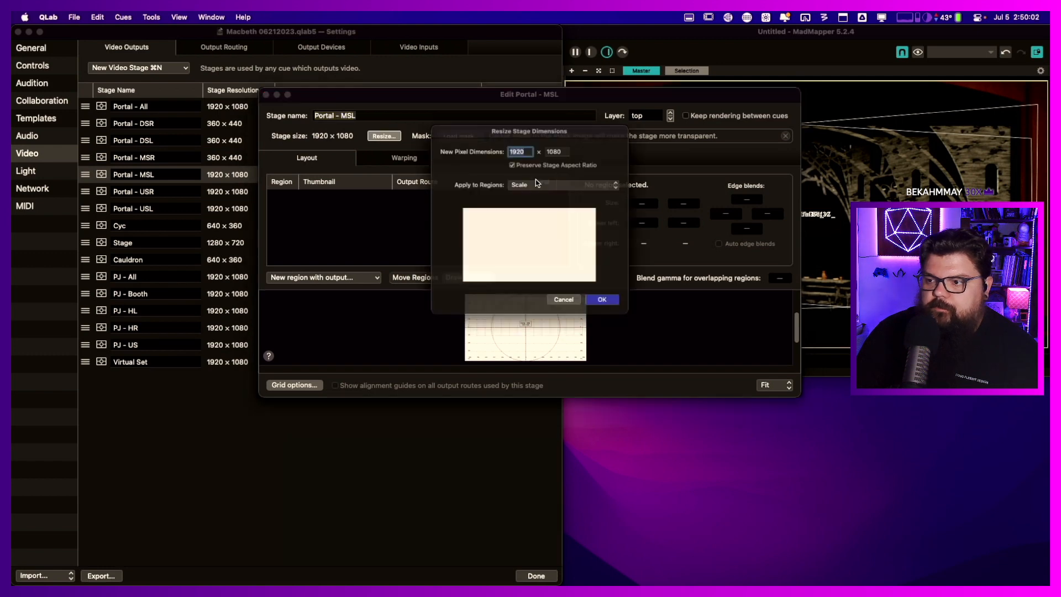
left_click(510, 157)
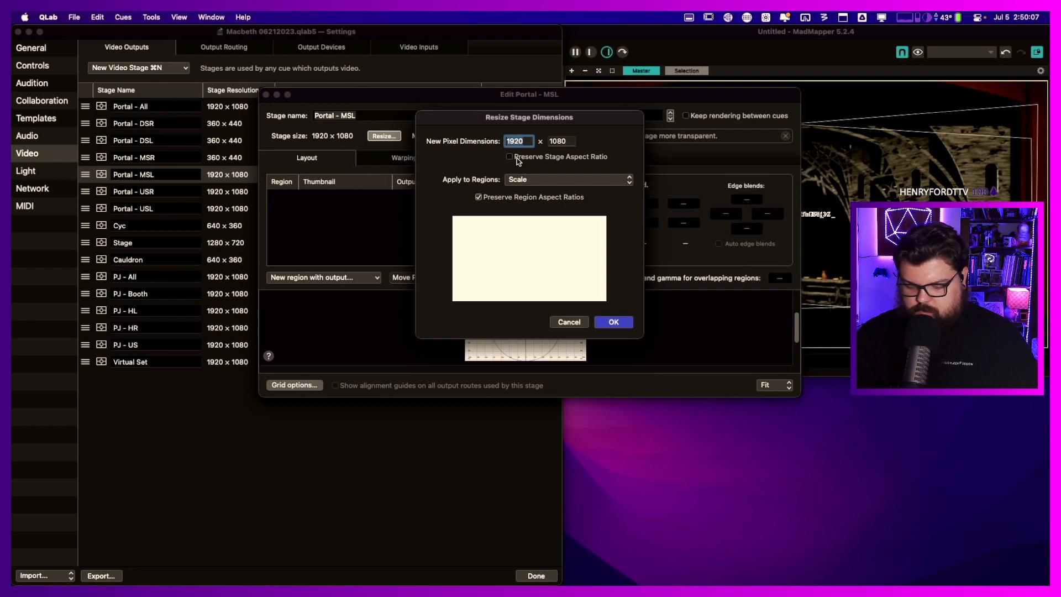
type("360")
key("Tab")
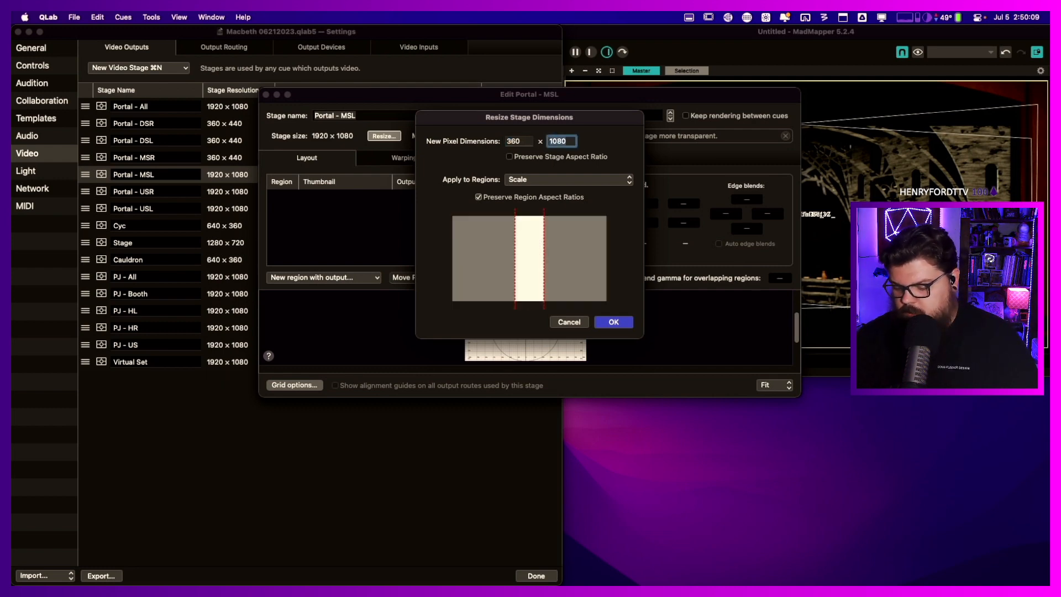
type("440")
key("Return")
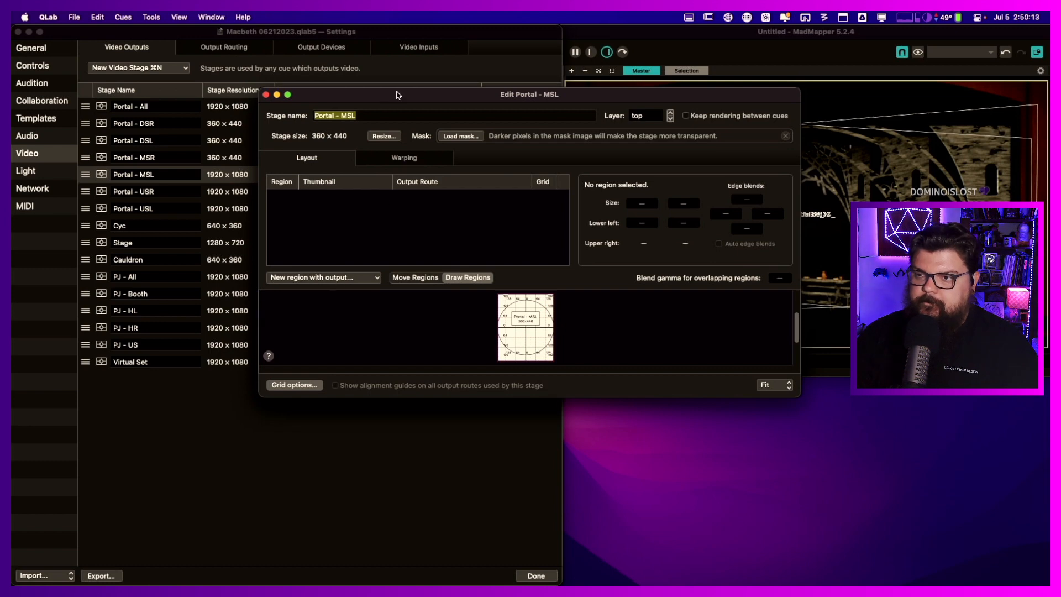
- Make room beside the output preview and add two regions to Portal - MSL, both routed to PJ - HL
left_click_drag(426, 95, 12, 131)
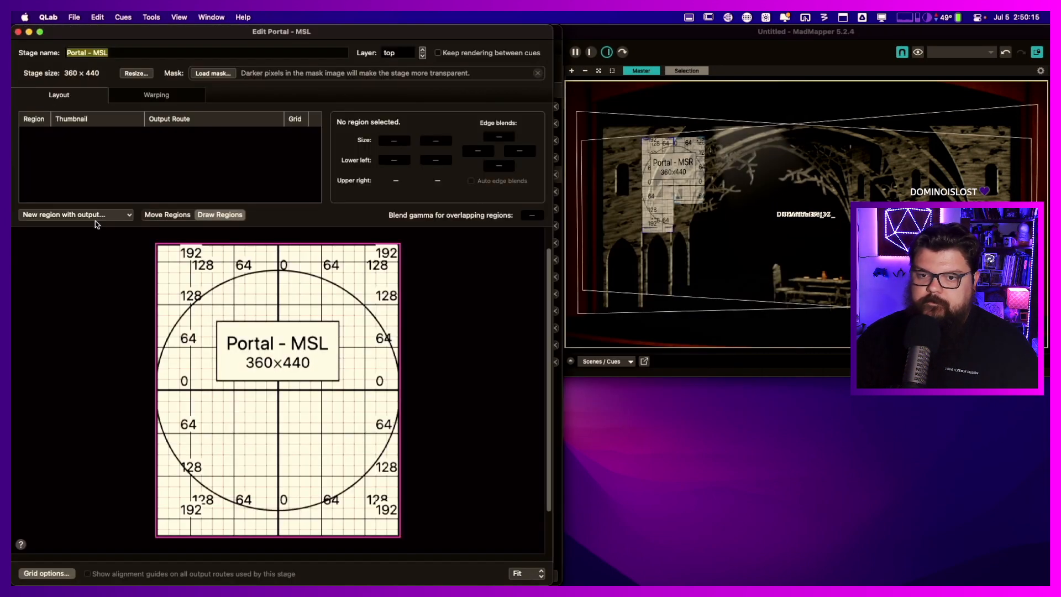
left_click(92, 214)
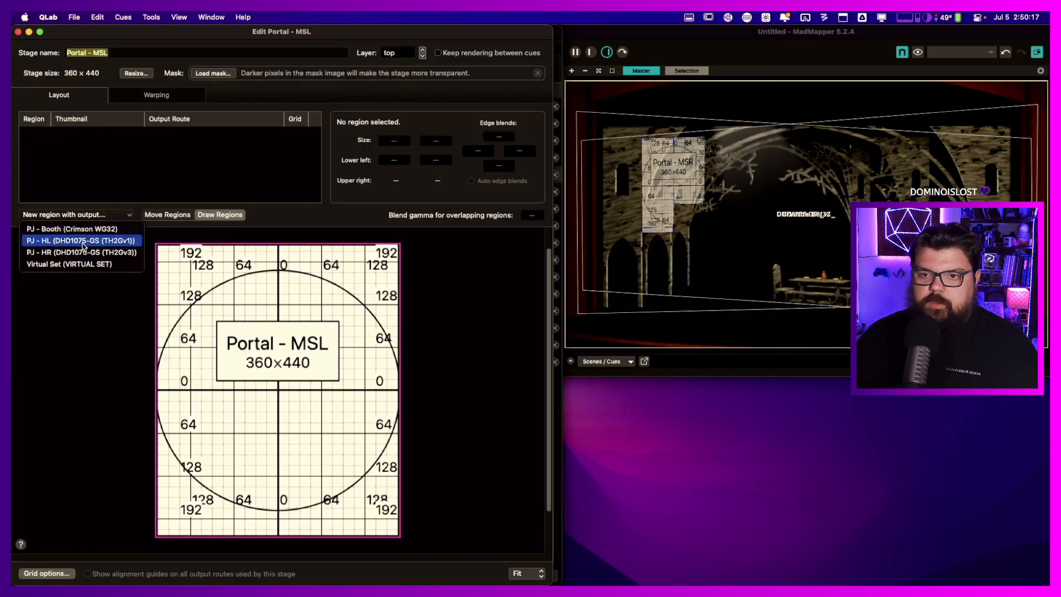
left_click(84, 241)
left_click(108, 214)
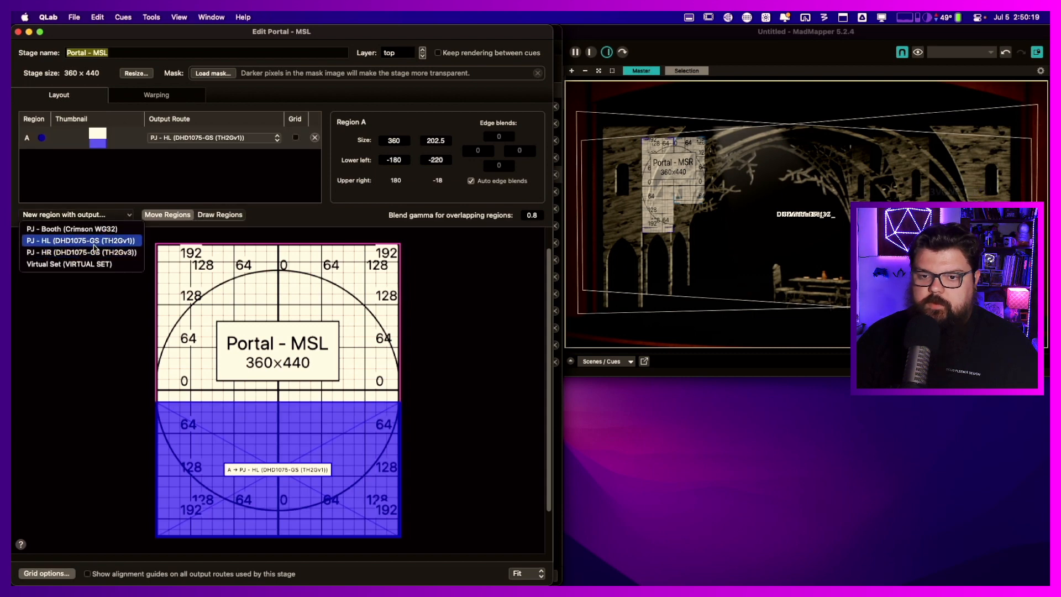
left_click(96, 247)
- Set region A's width to 180 and turn off its automatic edge blends
left_click(128, 139)
left_click(402, 139)
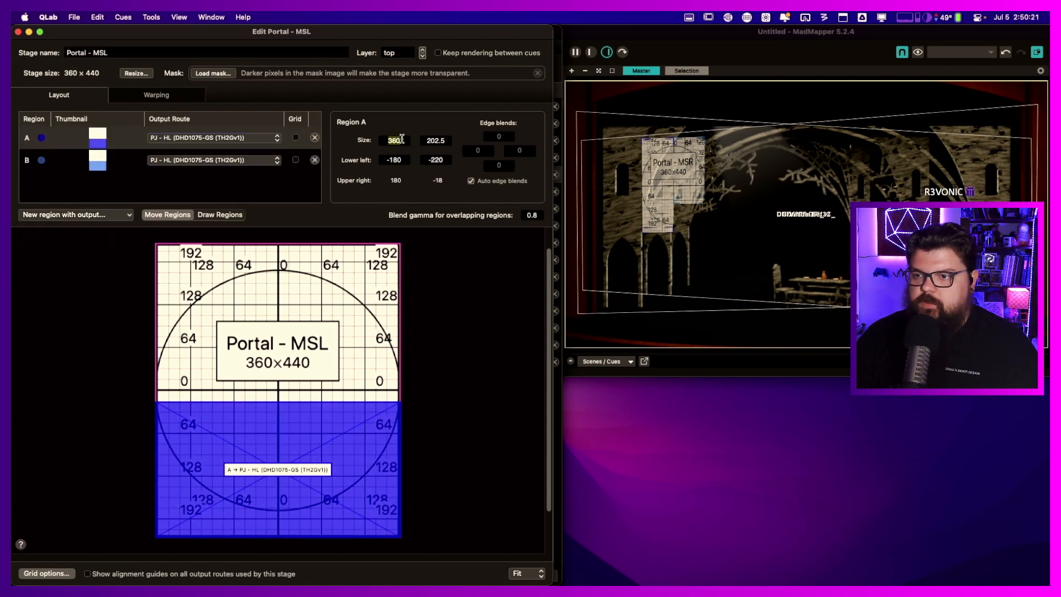
type("180")
key("Tab")
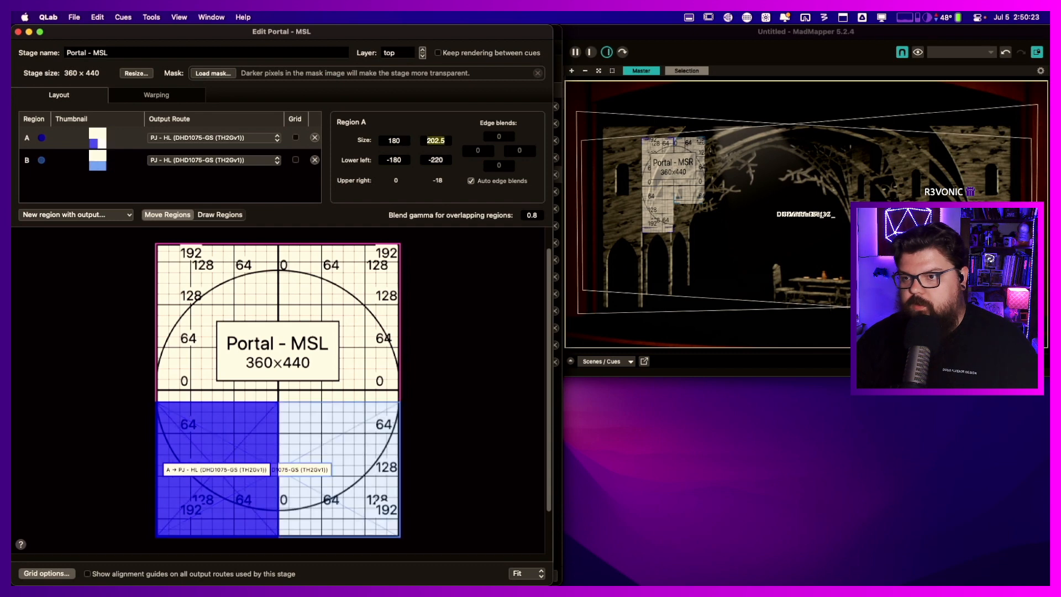
type("440")
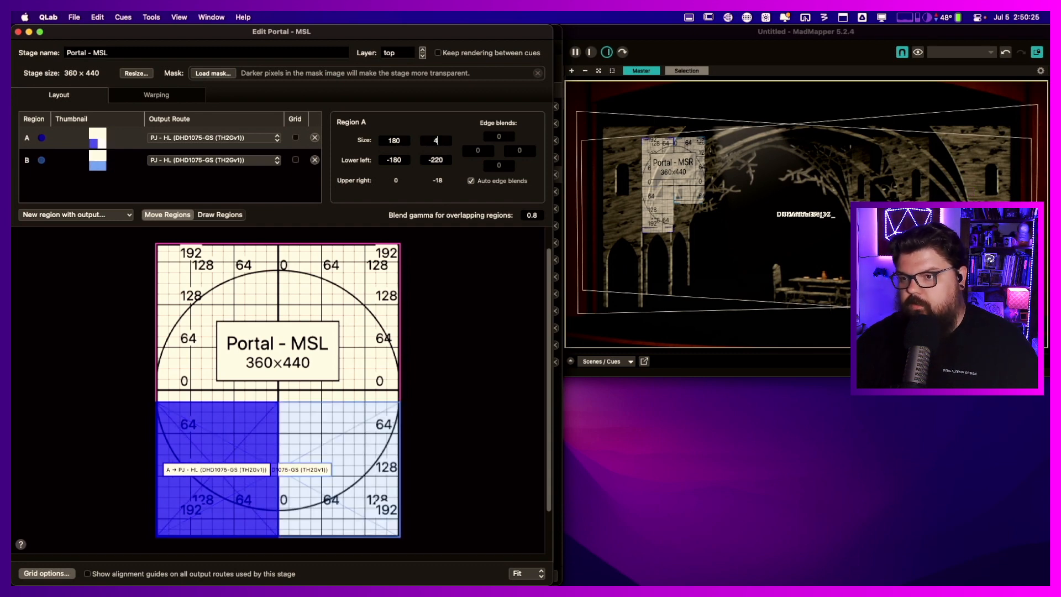
left_click(471, 182)
left_click(434, 143)
type("203")
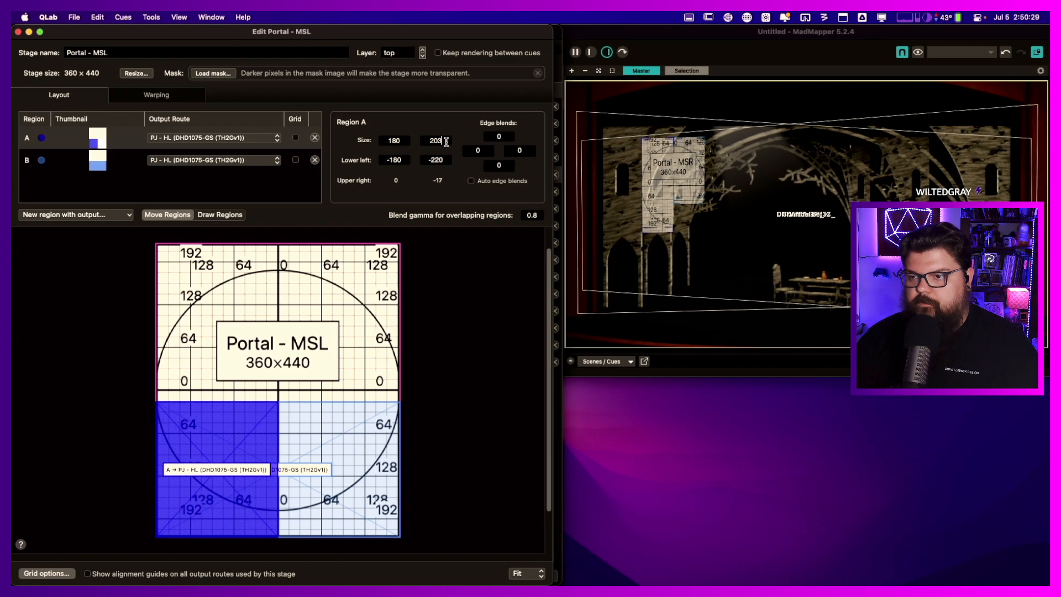
scroll(435, 141, "up", 8)
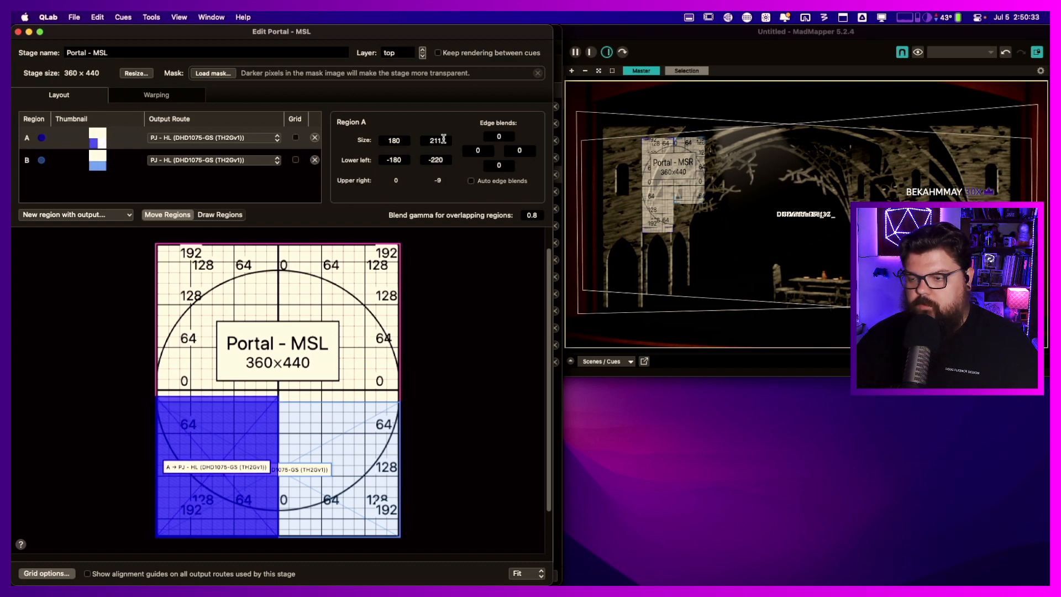
key("BackSpace")
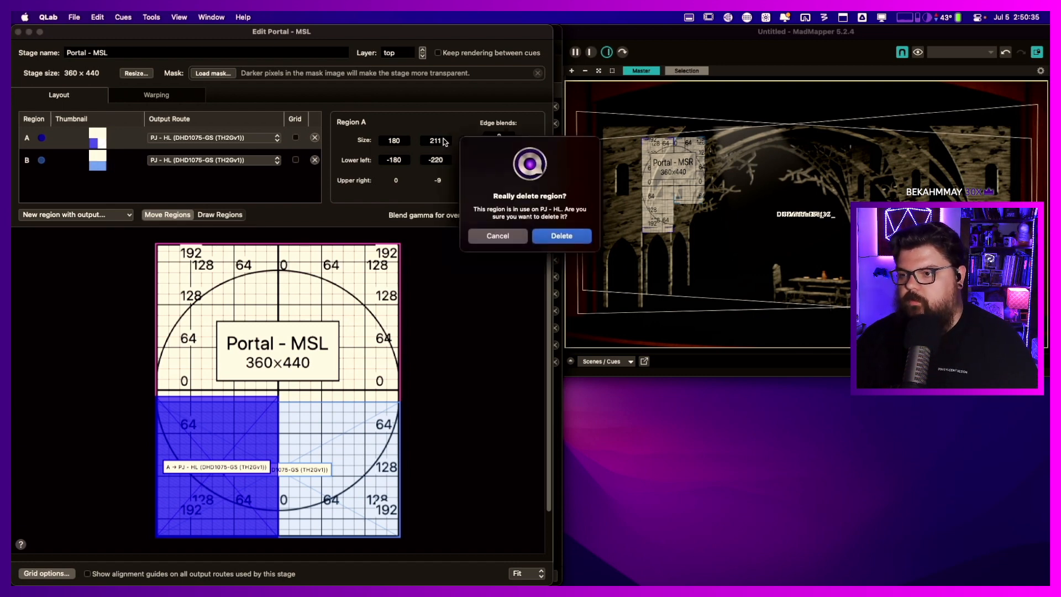
left_click(499, 236)
- Set region A's height to 440
left_click(393, 139)
left_click_drag(439, 139, 439, 140)
type("440")
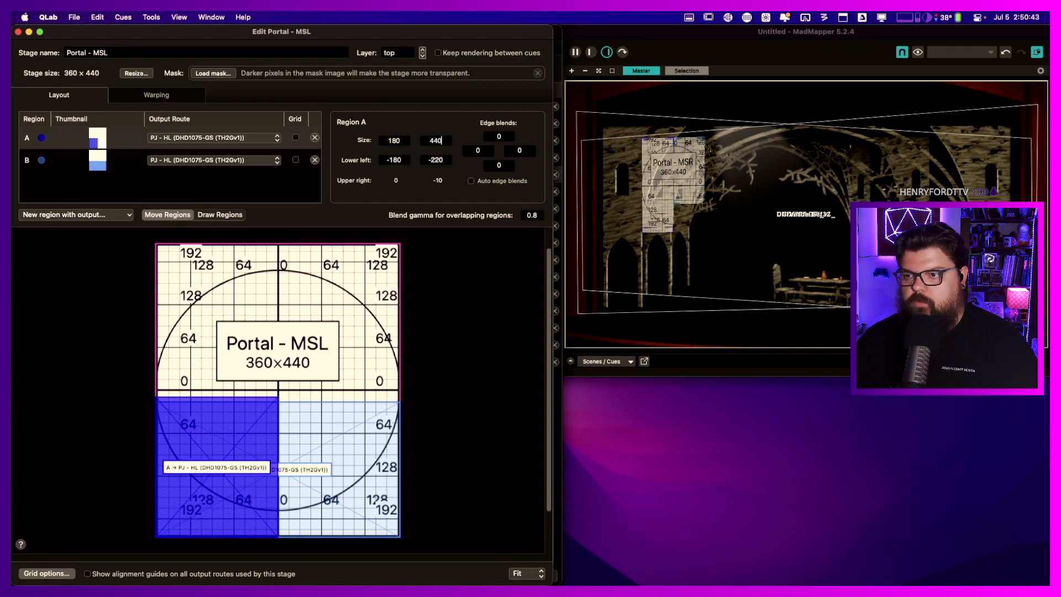
key("Return")
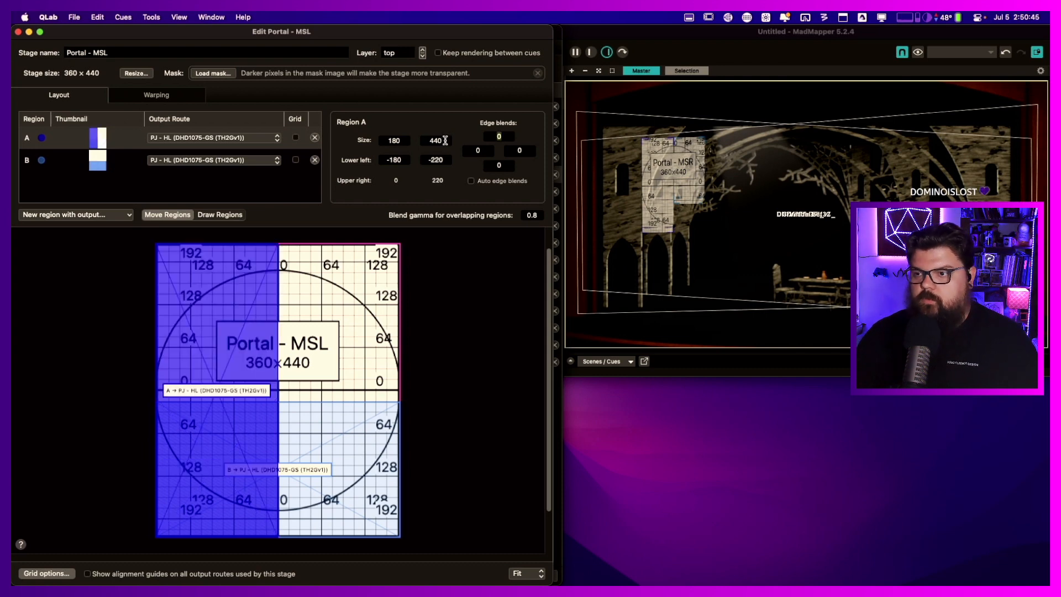
- Turn off automatic edge blends for region B and set its left edge blend to 0
left_click(136, 160)
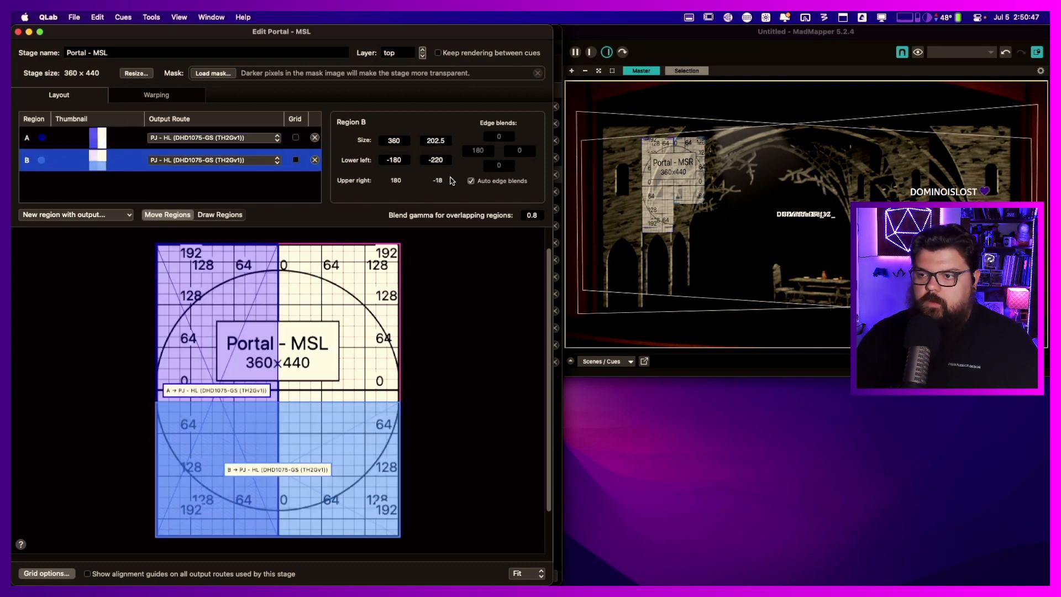
left_click(471, 182)
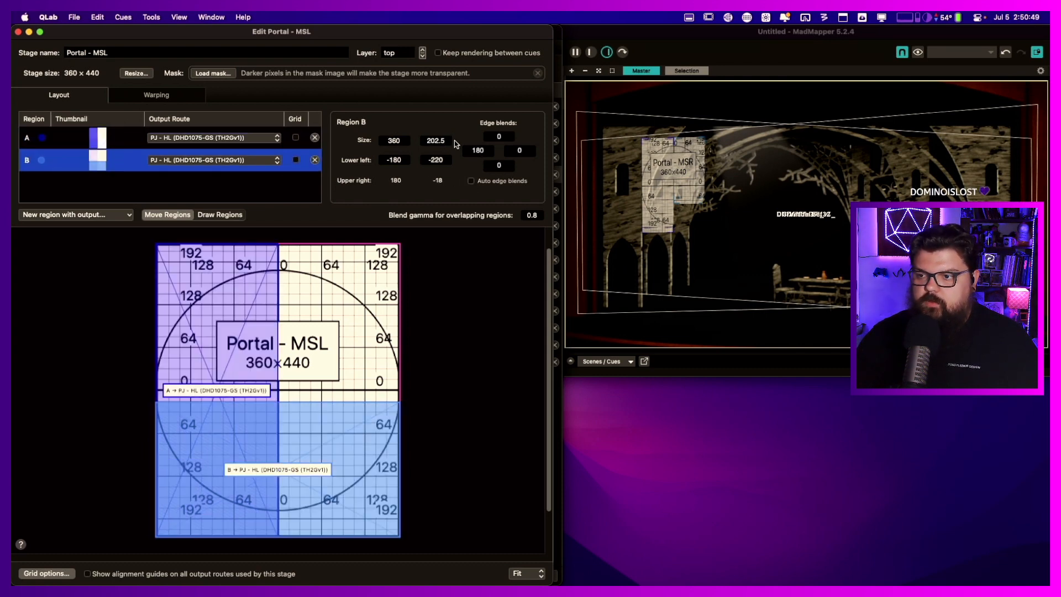
left_click(473, 148)
type("0")
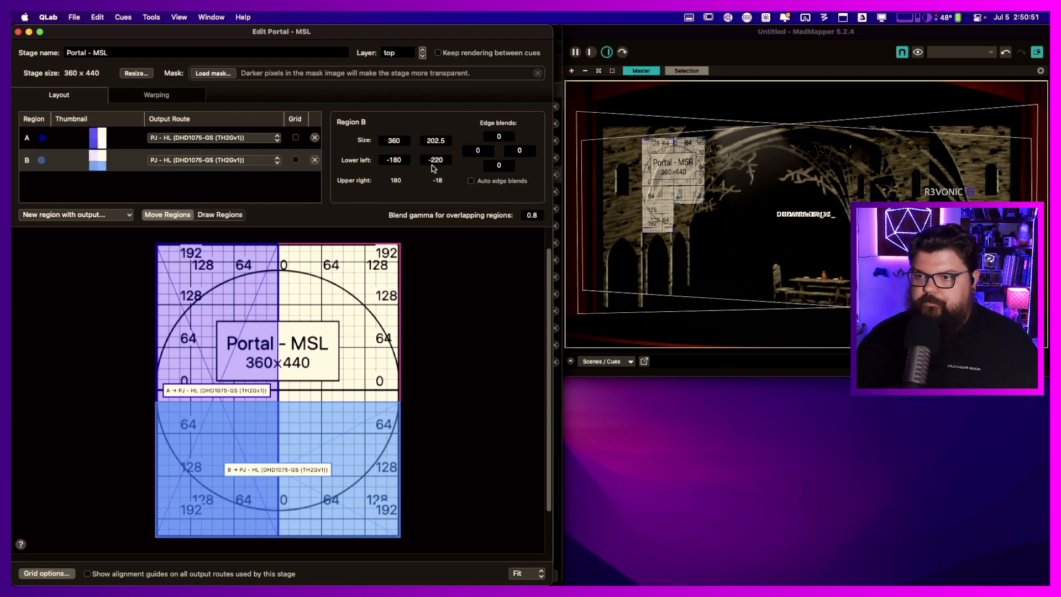
- Size region B to 180 × 300, then place region A on the stage's right half and B at the top of the left half
left_click(395, 139)
type("180")
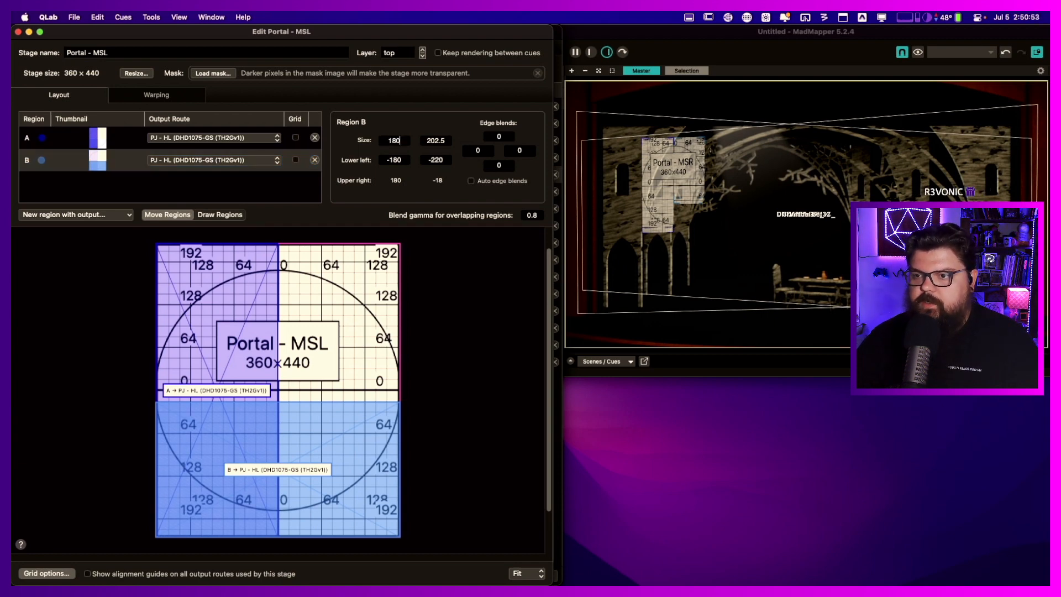
key("Tab")
type("300")
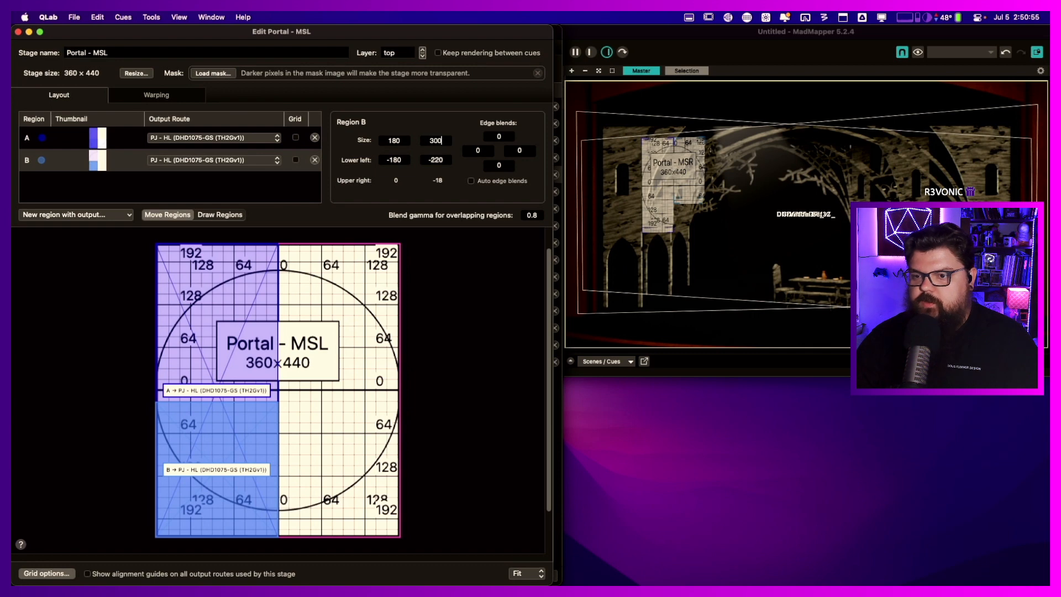
left_click(395, 139)
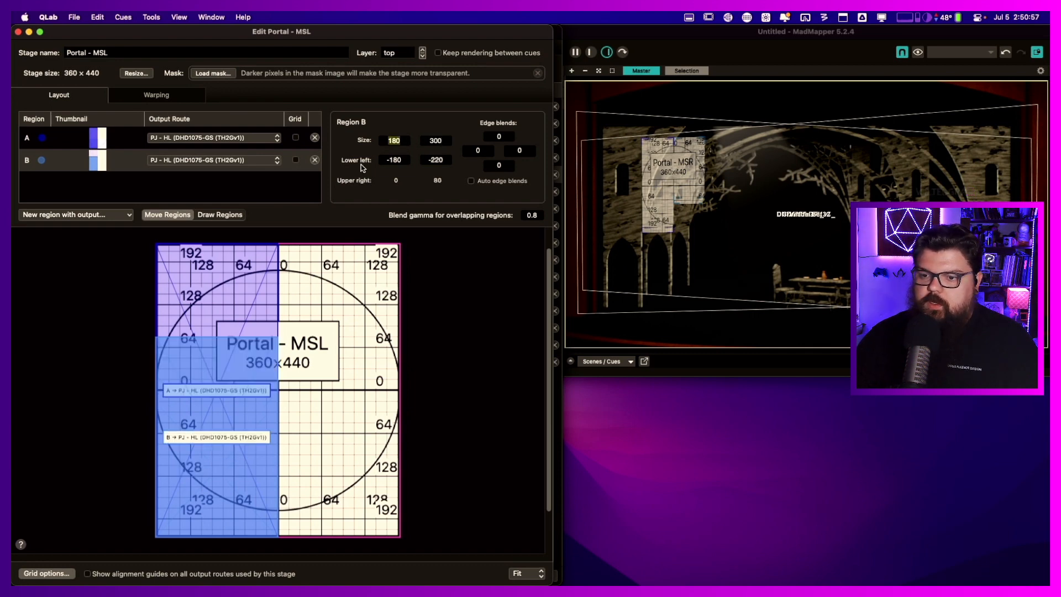
left_click_drag(239, 279, 360, 282)
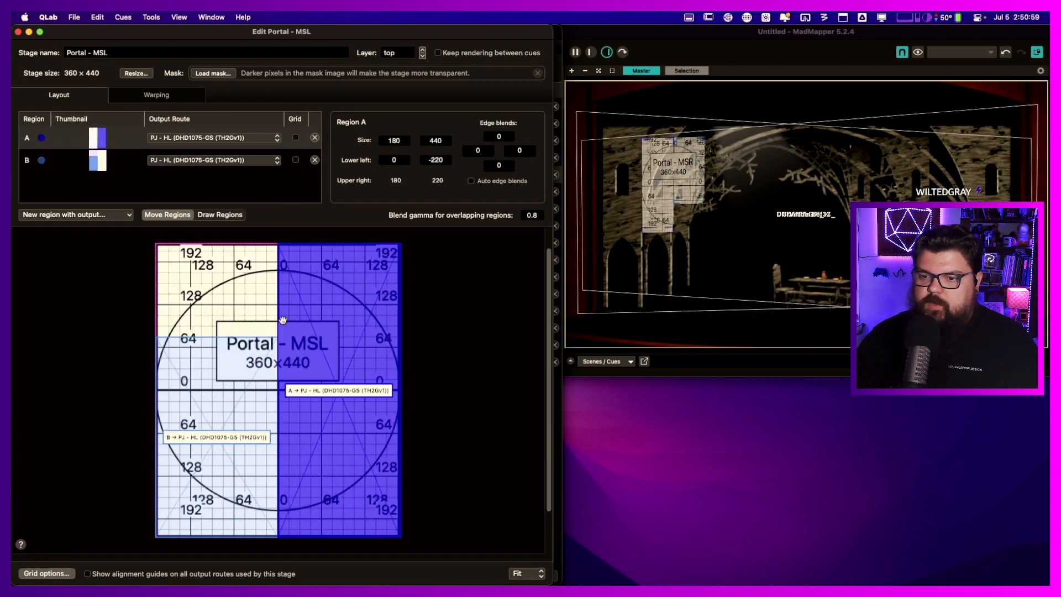
left_click_drag(237, 362, 238, 270)
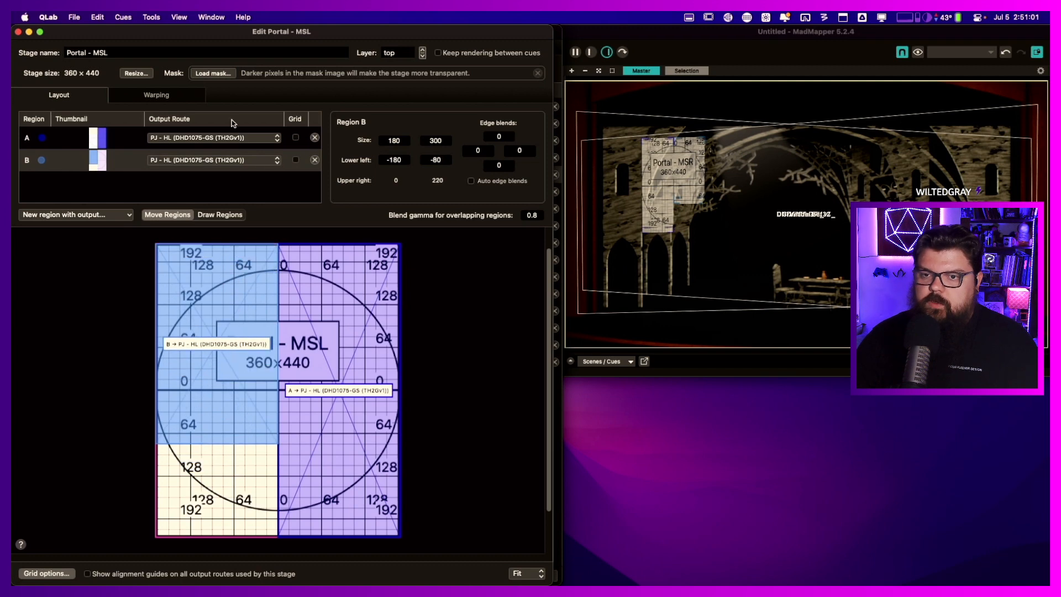
- Reset region B's warp to its size on stage and turn on the grids for both regions
left_click(175, 94)
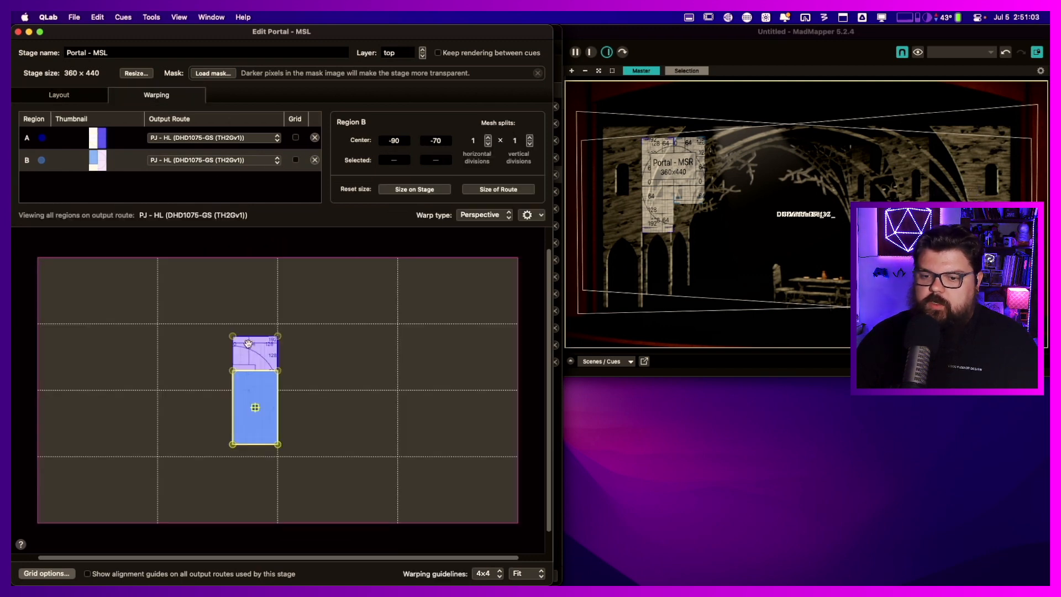
left_click(429, 189)
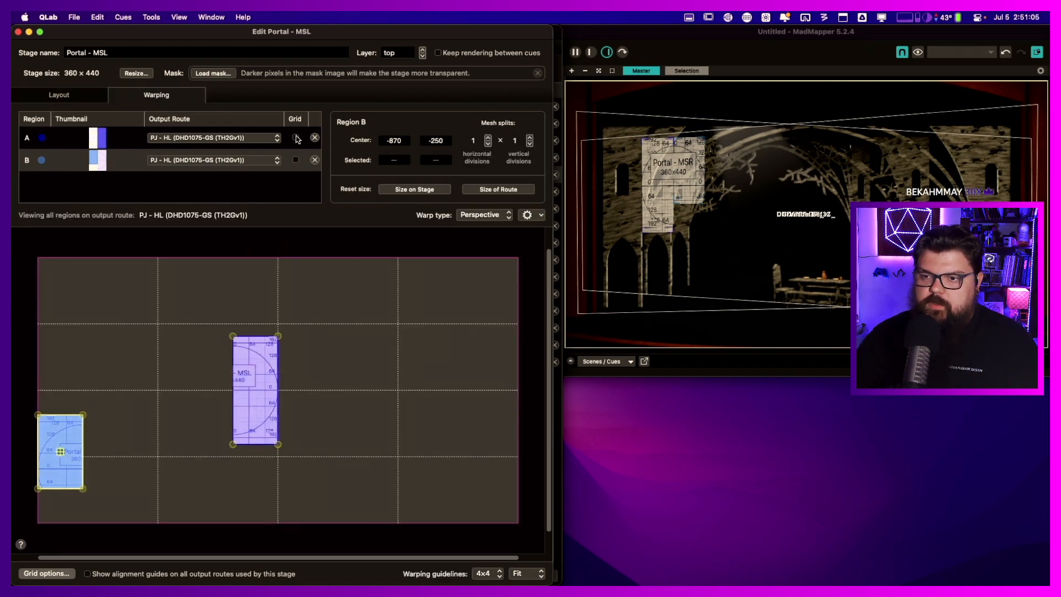
left_click(296, 138)
left_click(296, 159)
- Move both regions onto the portal's right side, then warp region A taller and narrower with left corners at about 517, 419 and 526, -107
left_click_drag(59, 438, 379, 307)
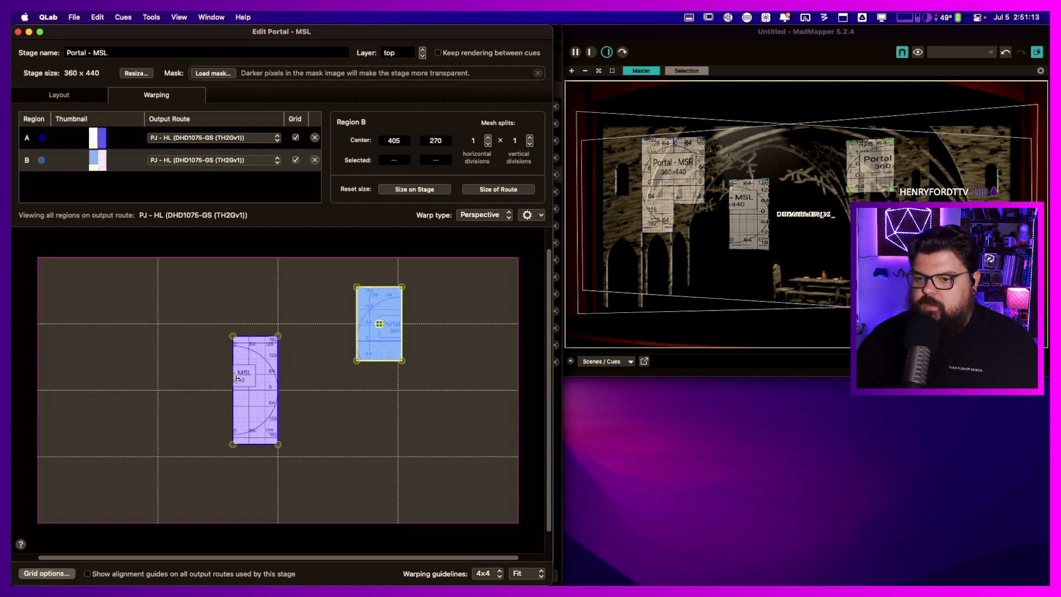
left_click_drag(252, 382, 406, 334)
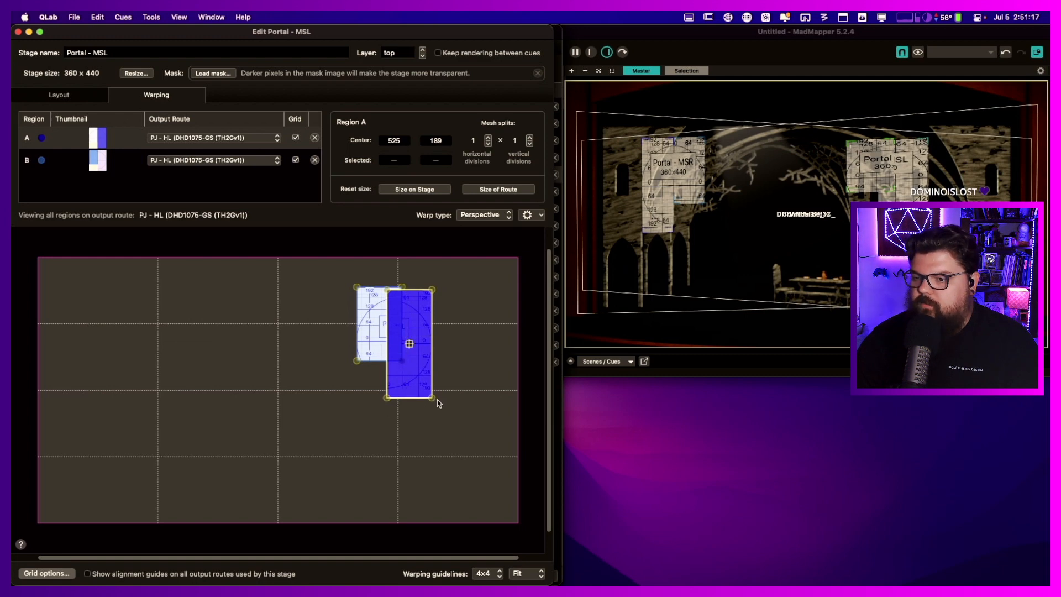
left_click_drag(434, 401, 409, 418)
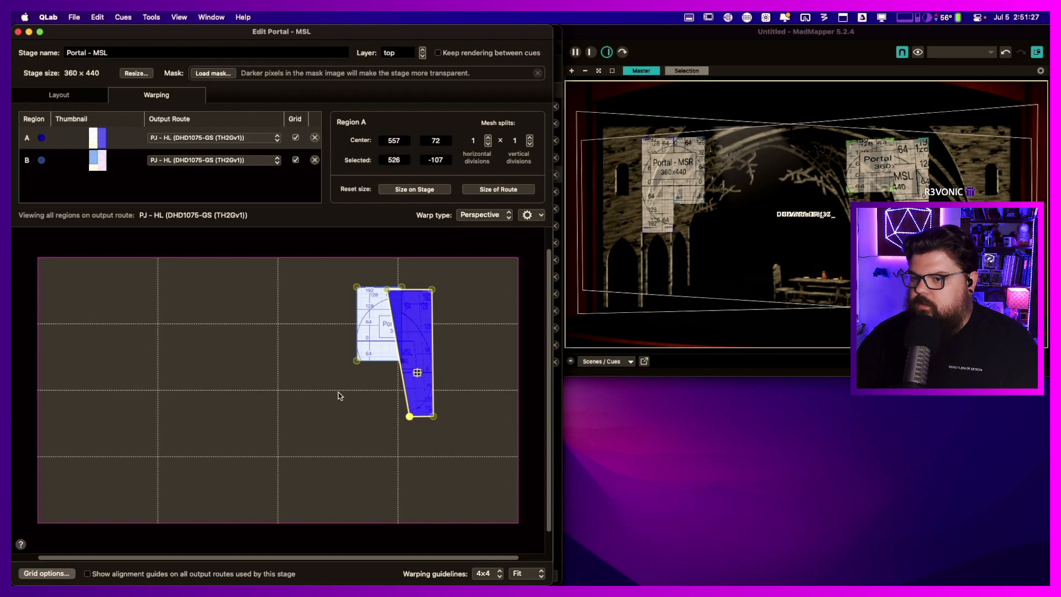
left_click_drag(388, 293, 408, 290)
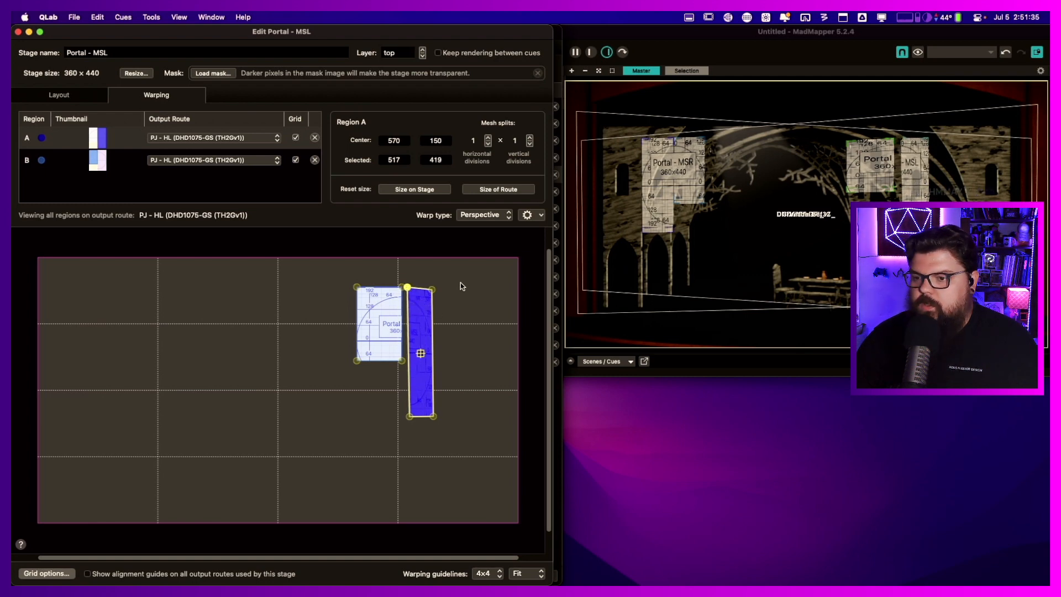
- Align region B's right corners with region A's left edge, then pull its left corners inward, the lower one to about 418, 58
left_click(393, 305)
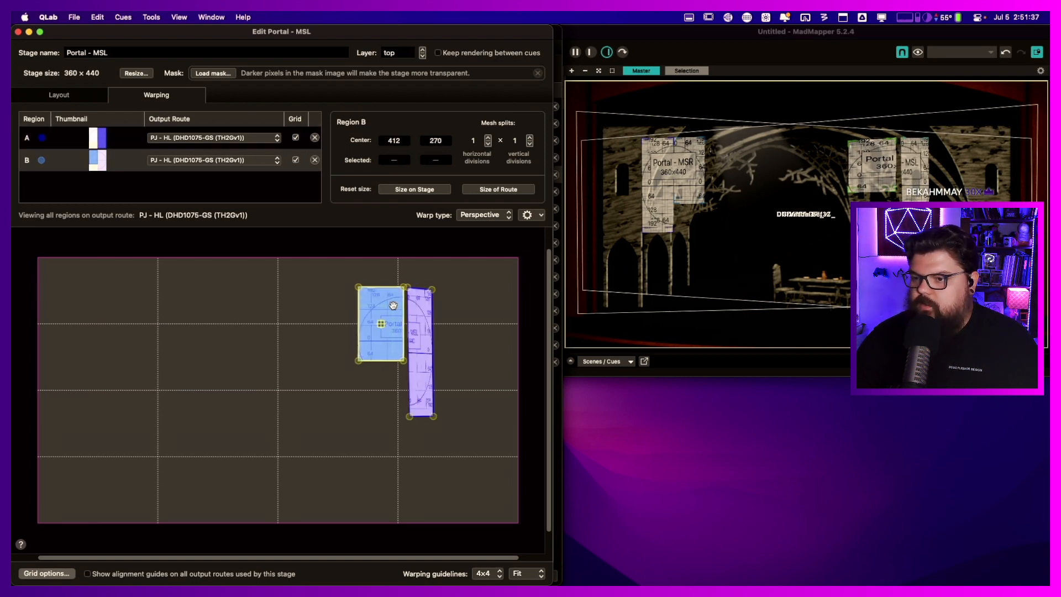
left_click_drag(404, 287, 407, 289)
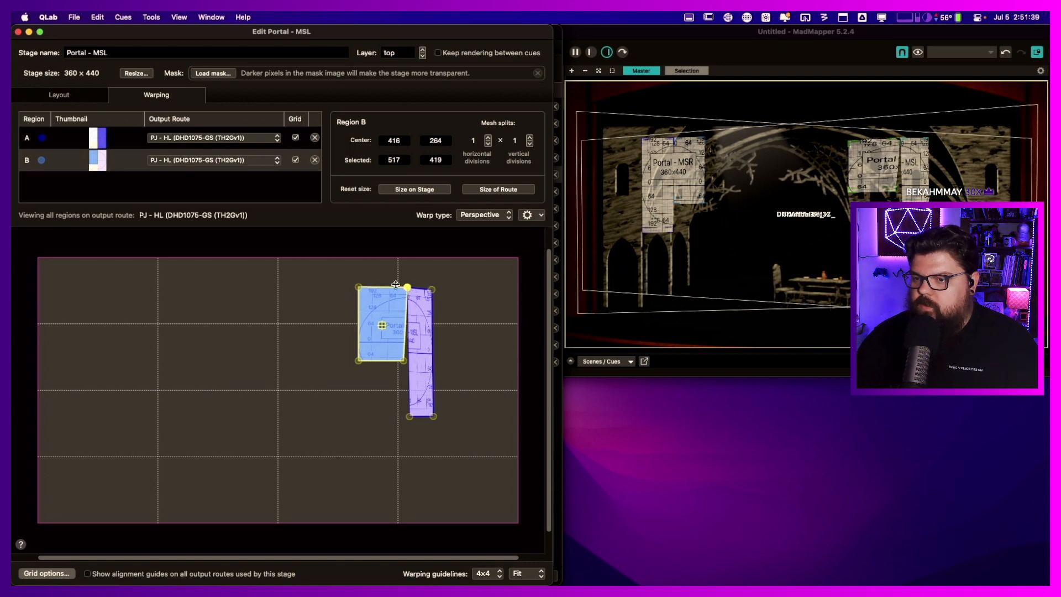
left_click_drag(404, 360, 410, 380)
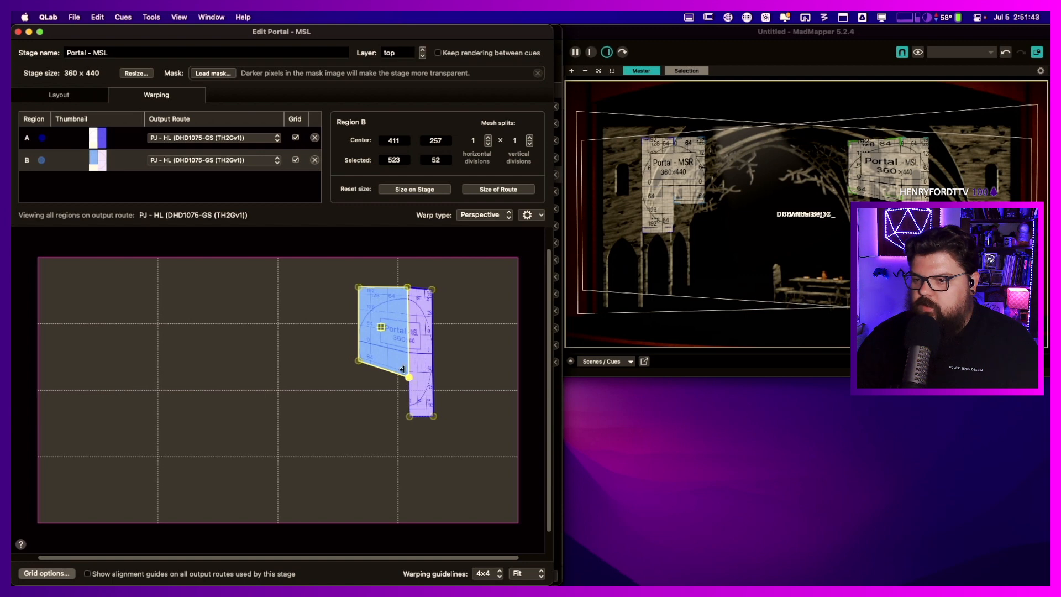
left_click_drag(360, 291, 383, 289)
left_click(358, 362)
left_click_drag(358, 363, 384, 378)
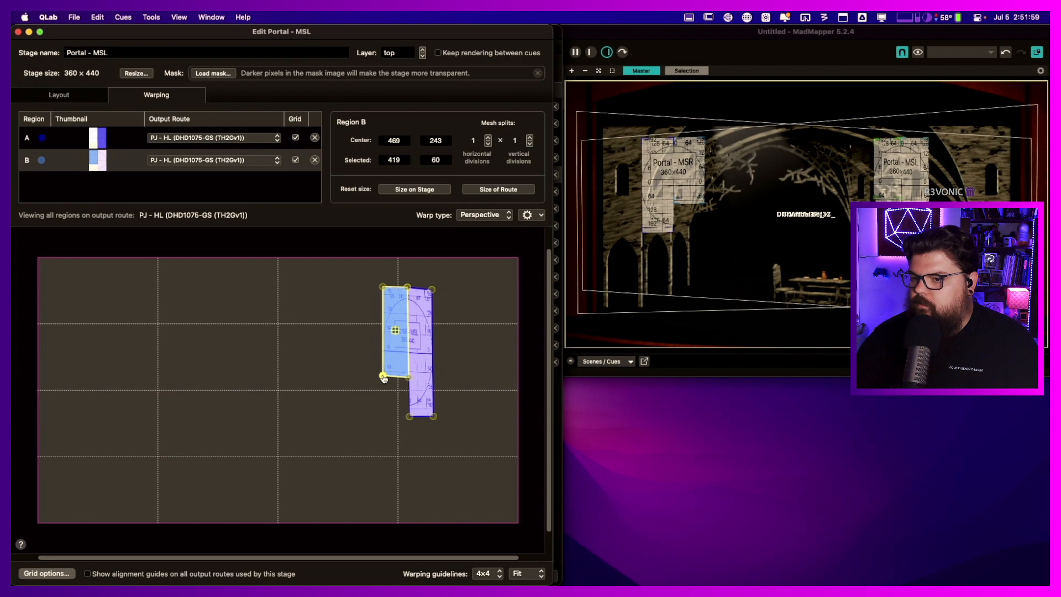
left_click(408, 378)
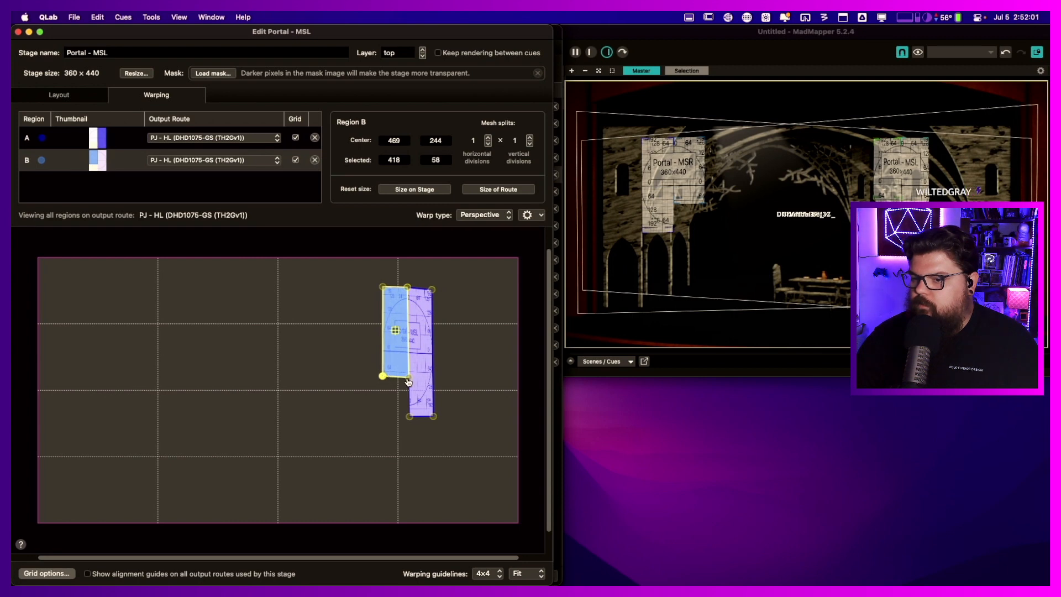
- Move region B's lower right corner to about 524, 45 and its lower left to about 419, 49, then close the Portal - MSL editor
left_click_drag(408, 380, 410, 382)
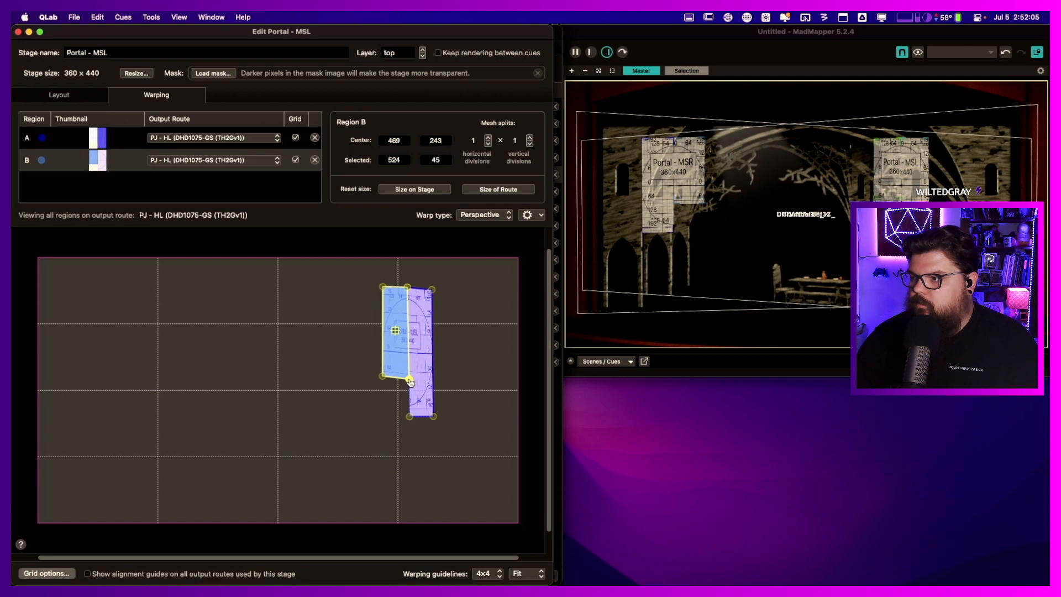
left_click(383, 379)
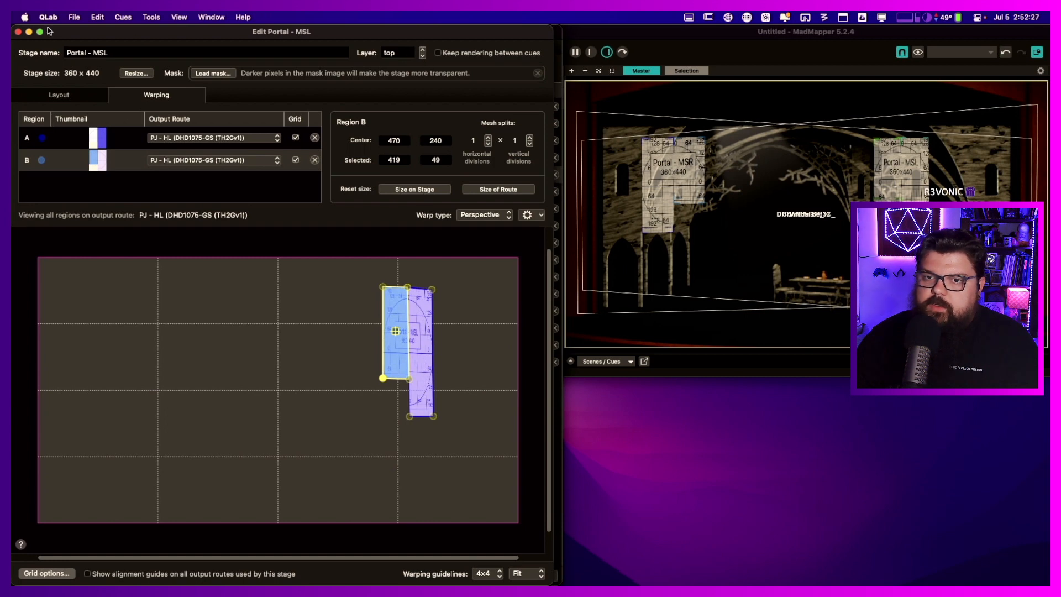
left_click(18, 32)
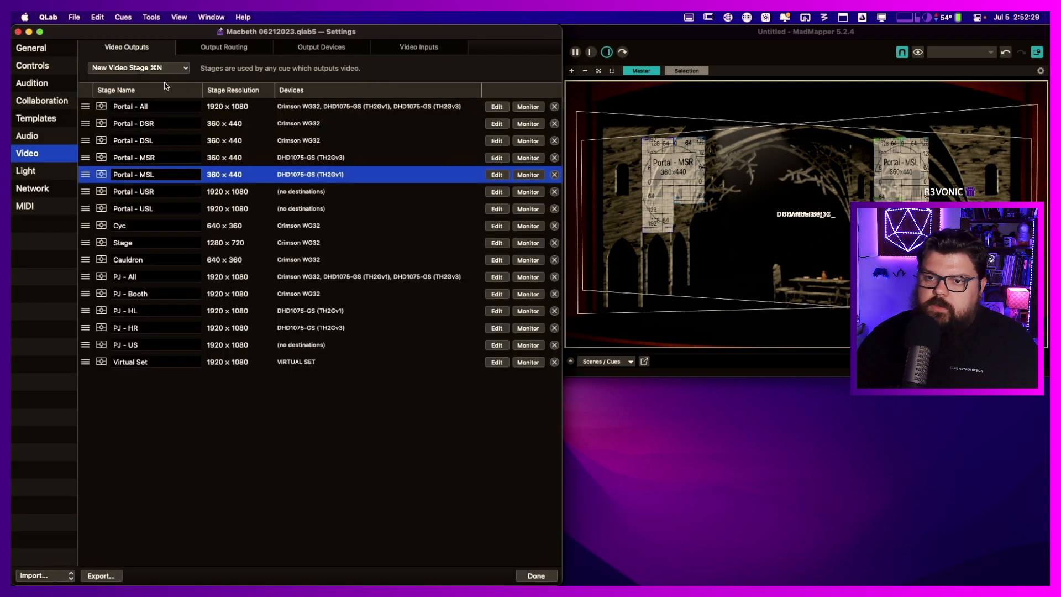
- Review the settings of the PJ - Booth output route and of the Stage video stage
left_click(246, 49)
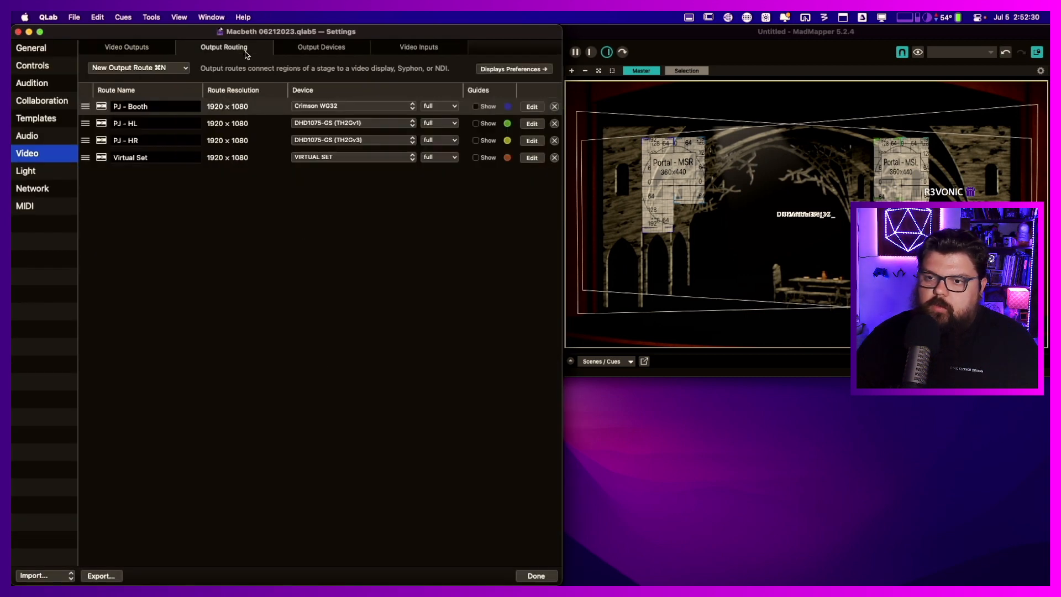
left_click(530, 107)
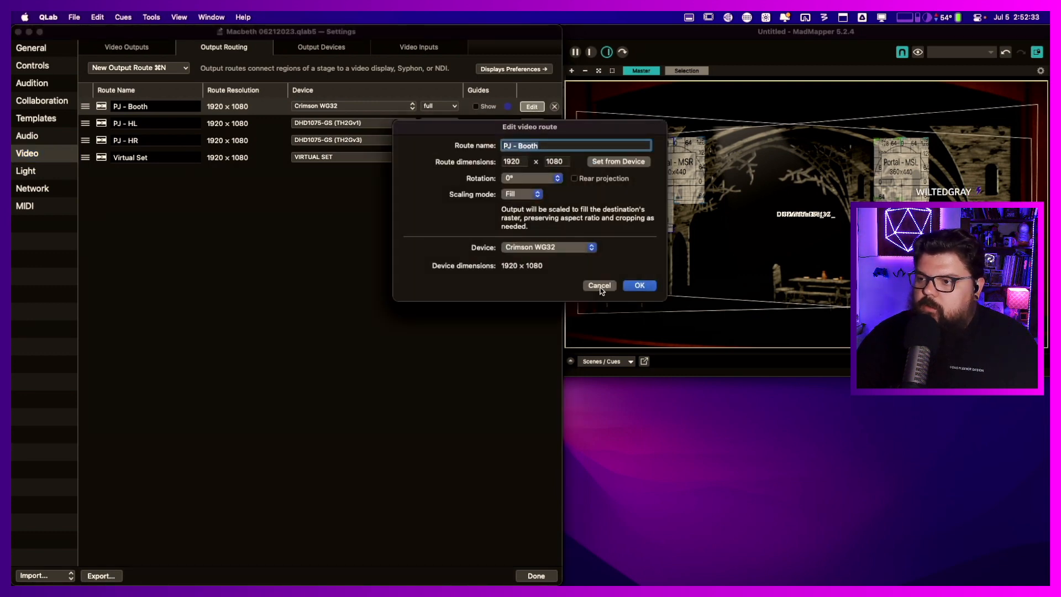
left_click(600, 286)
left_click(147, 47)
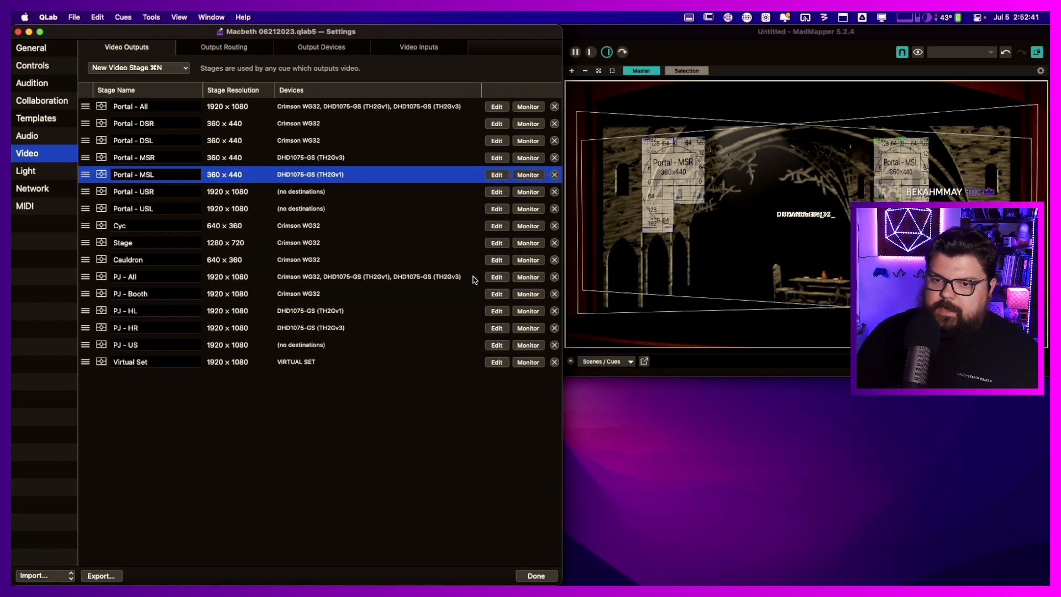
left_click(507, 243)
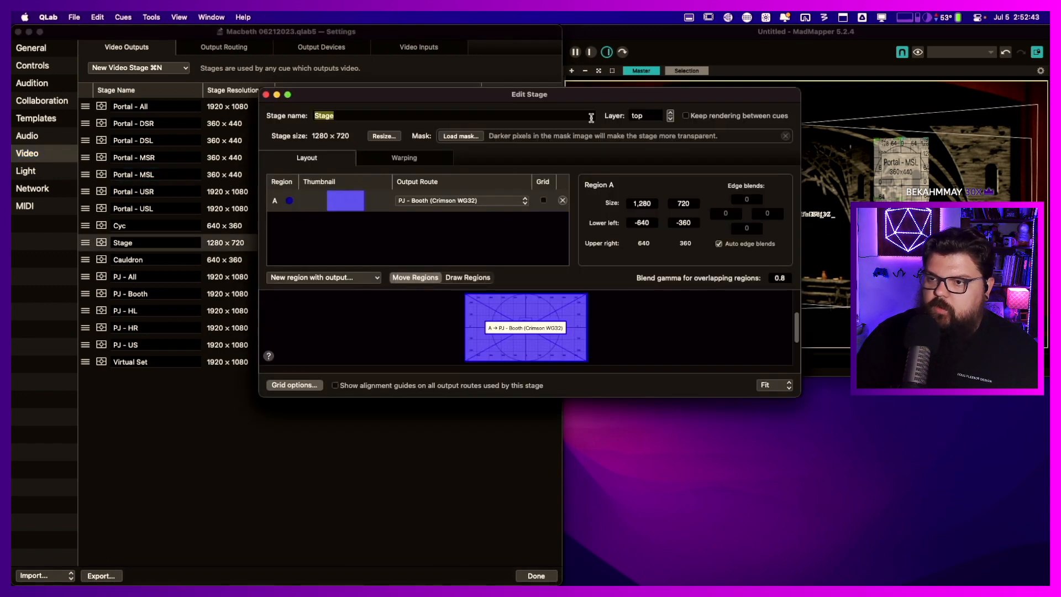
left_click(265, 95)
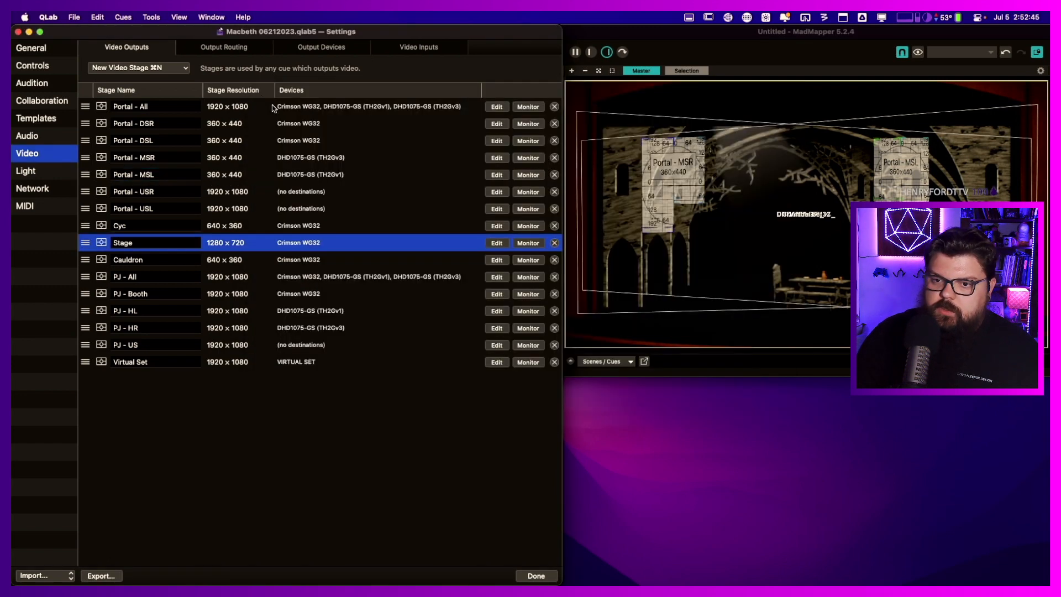
- Set the Cauldron stage's layer to 999
left_click(497, 259)
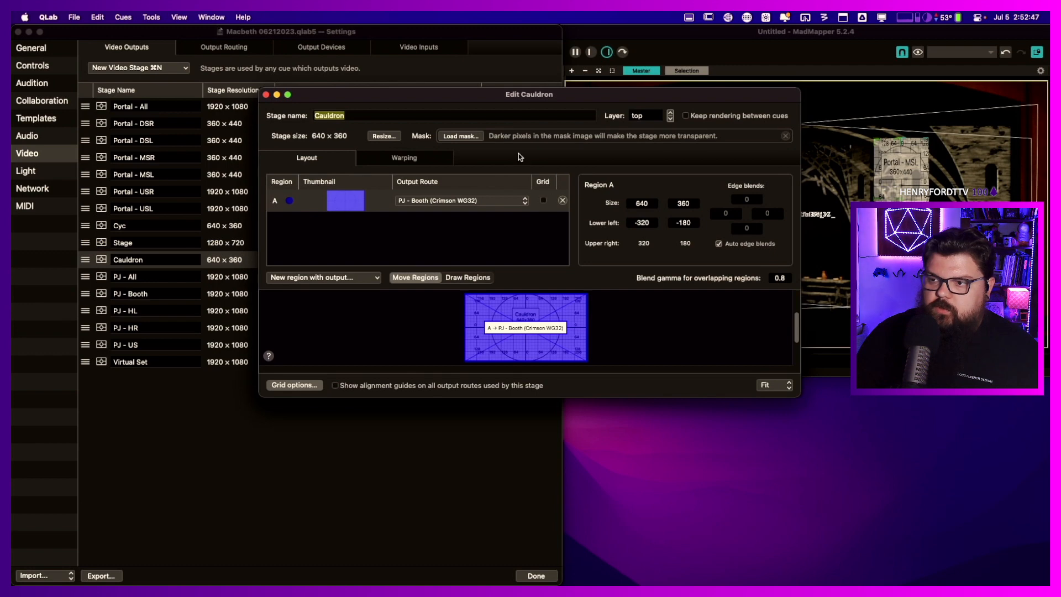
left_click(670, 119)
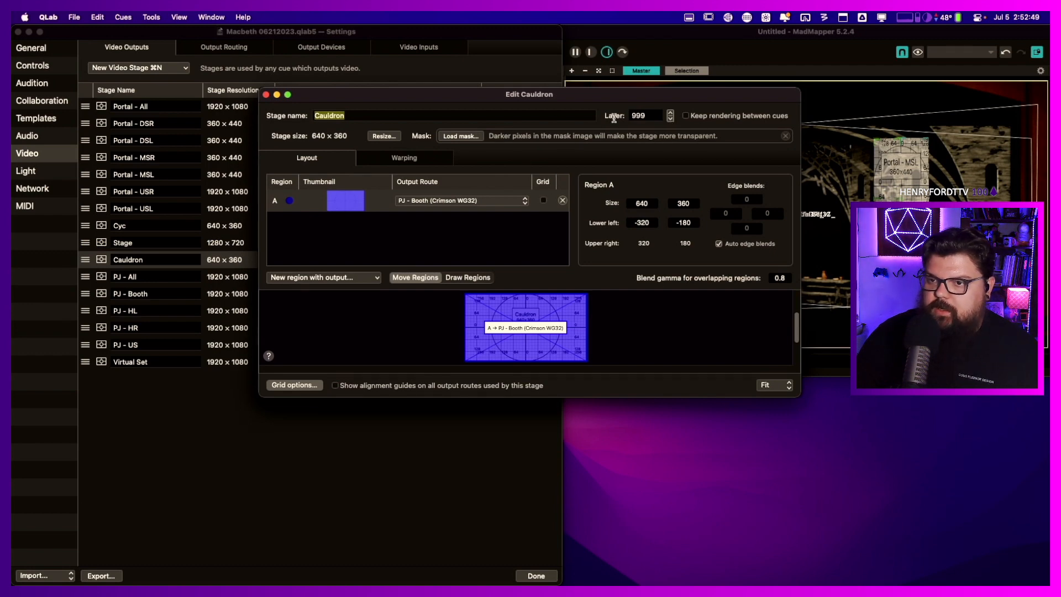
left_click(266, 95)
- Try layer 999 for the Cyc stage, then return it to the top layer
left_click(504, 226)
left_click(671, 98)
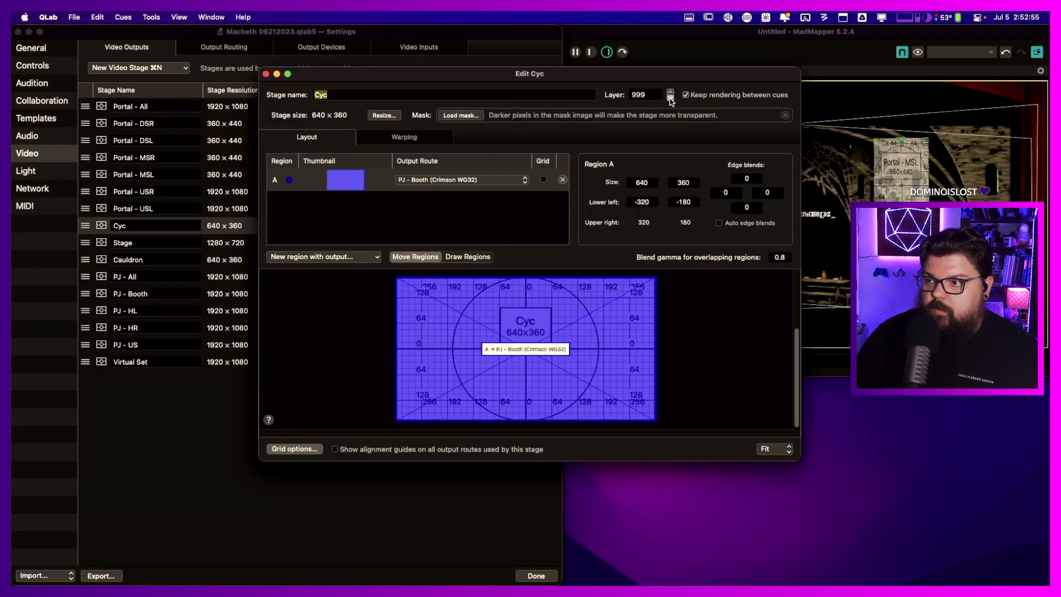
left_click(670, 92)
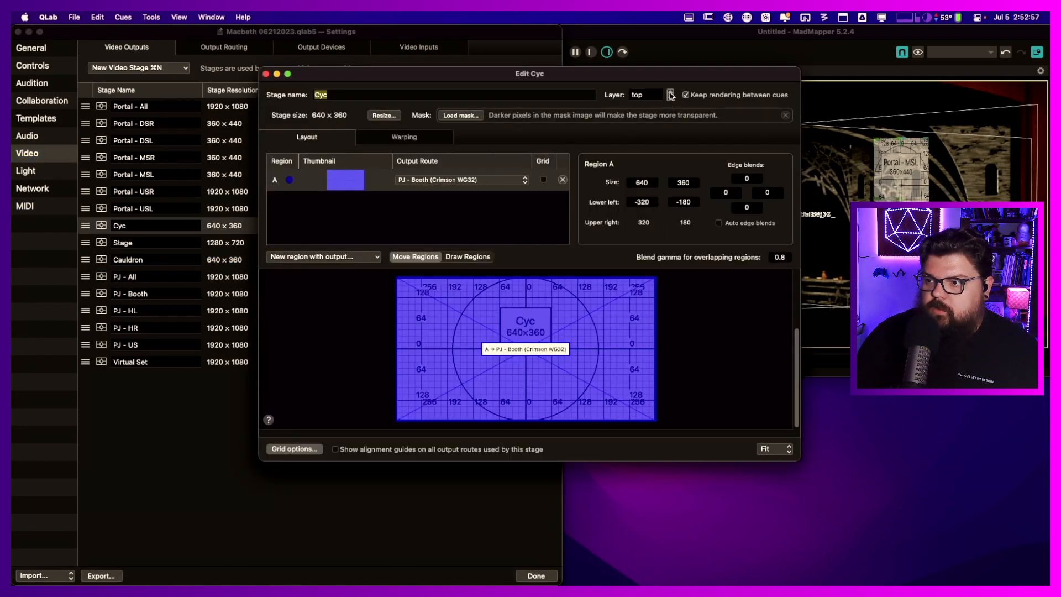
left_click(266, 74)
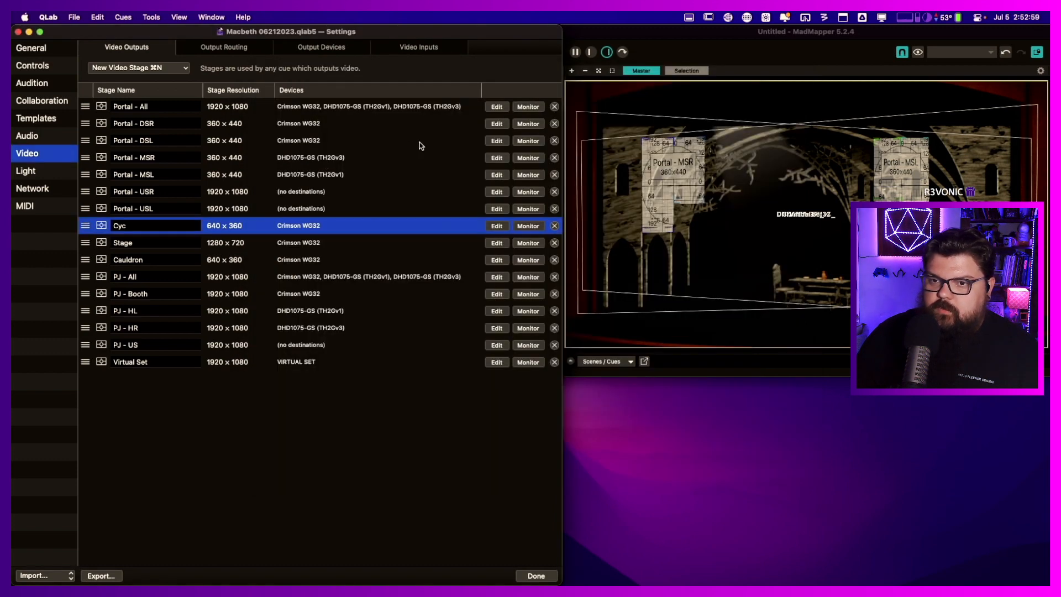
- Check the Portal - All stage's layer and set the Portal - DSR stage's layer to 999
left_click(497, 106)
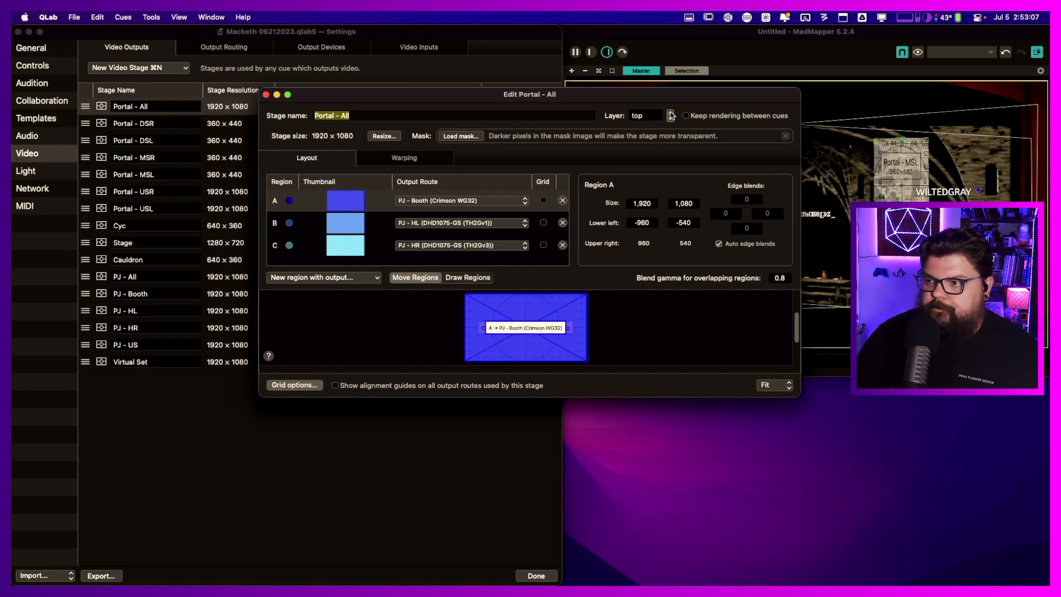
left_click(265, 95)
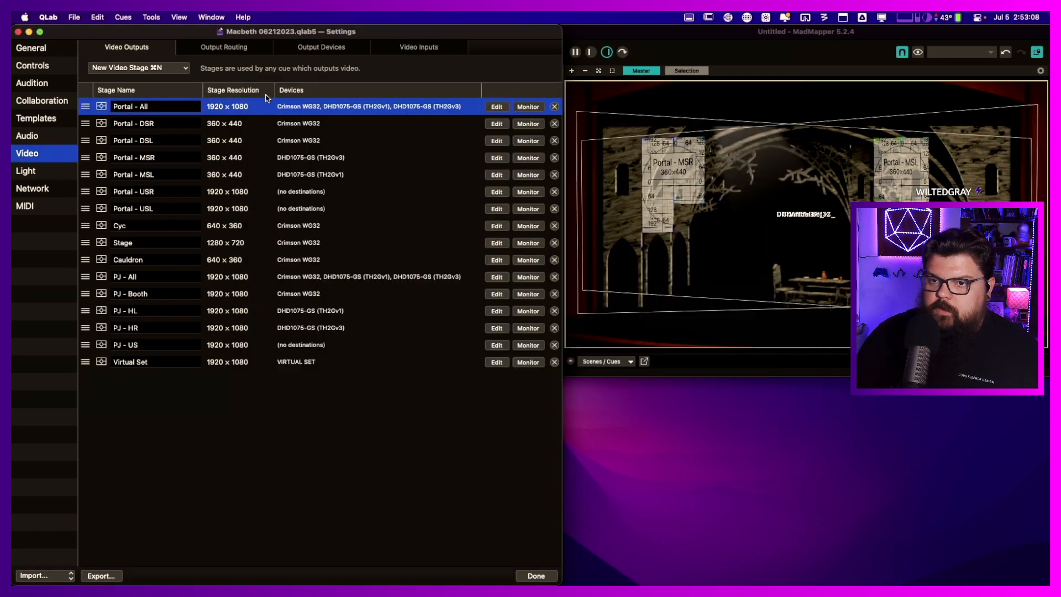
left_click(497, 124)
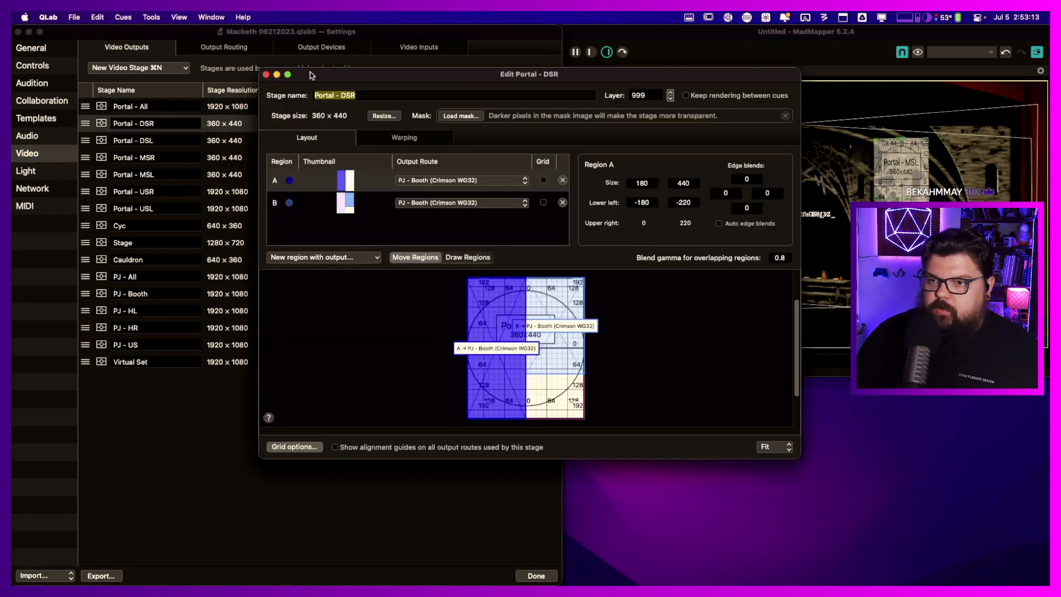
left_click(266, 75)
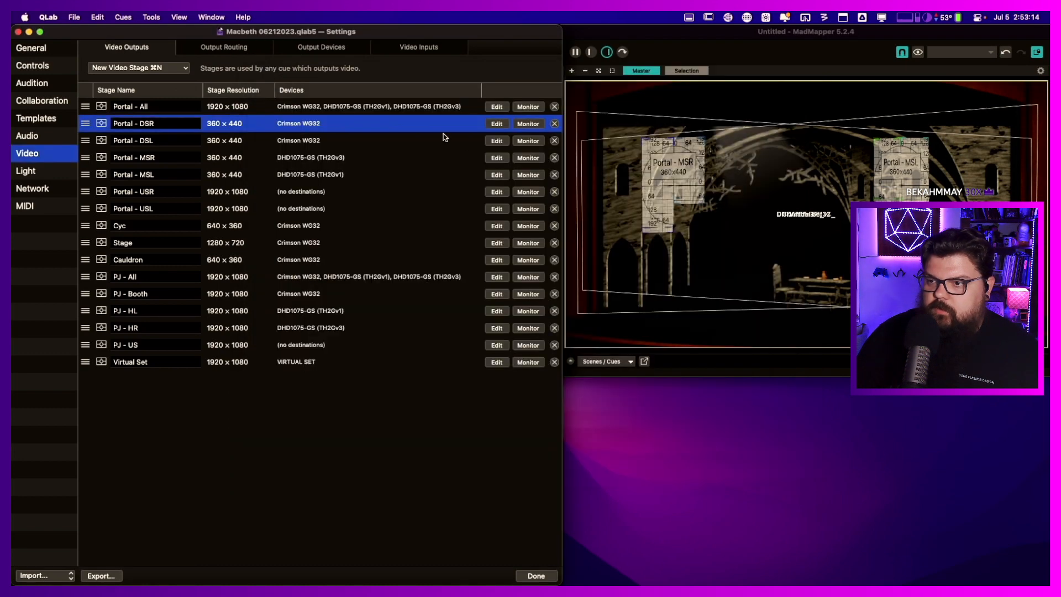
- Review the layers of the Portal - DSL and Portal - MSR stages, then set the Portal - MSL stage's layer to 998
left_click(497, 140)
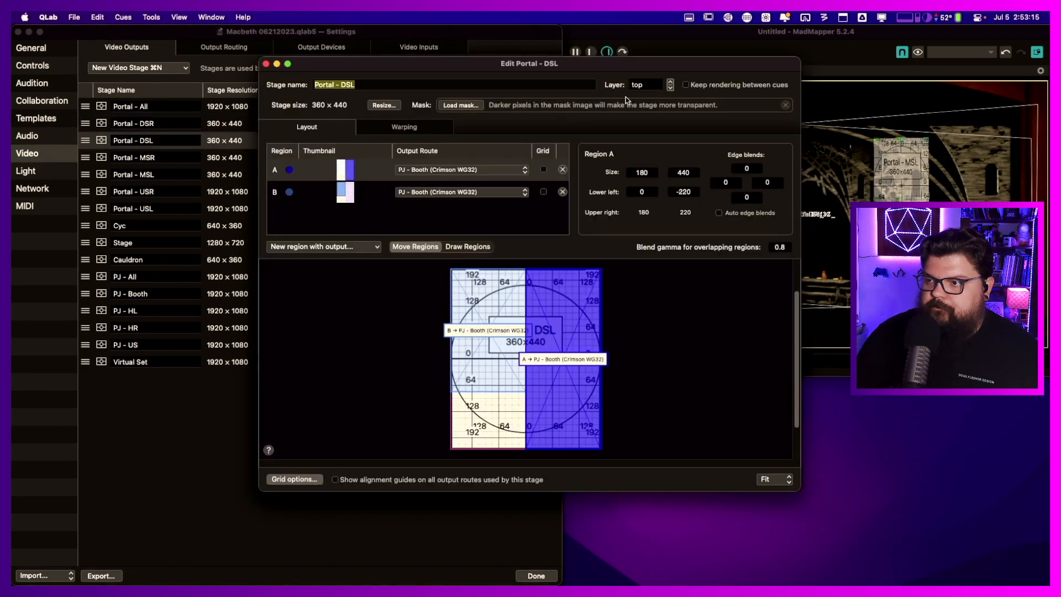
left_click(266, 64)
left_click(496, 158)
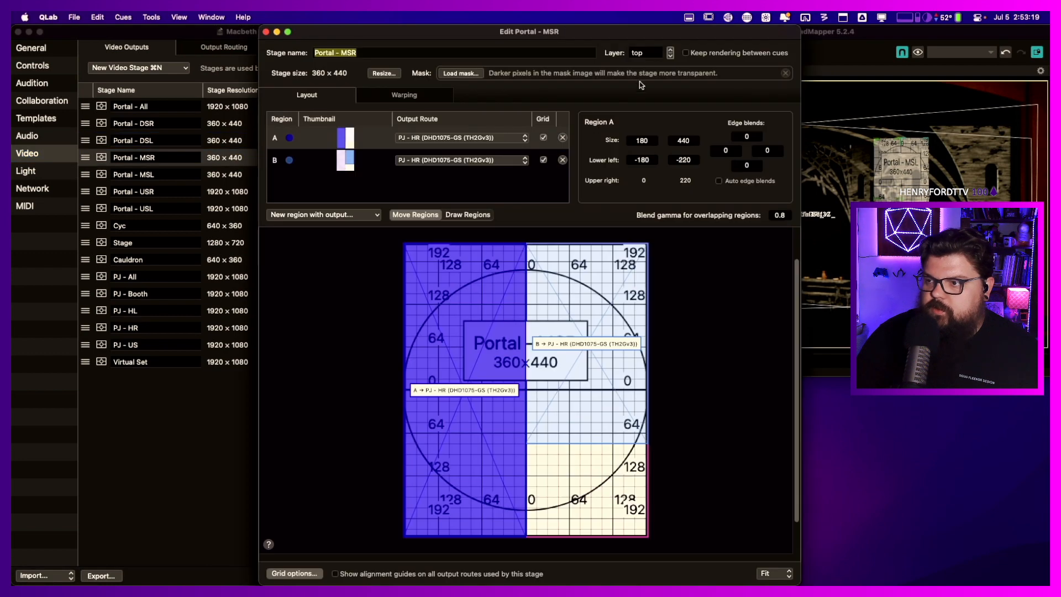
left_click(266, 31)
left_click(497, 175)
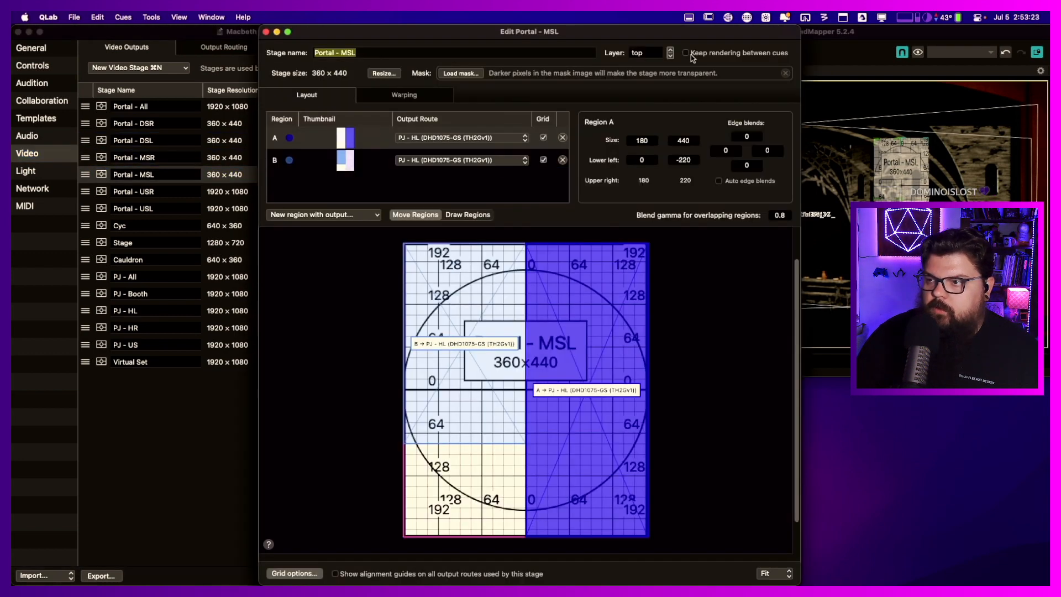
left_click(670, 55)
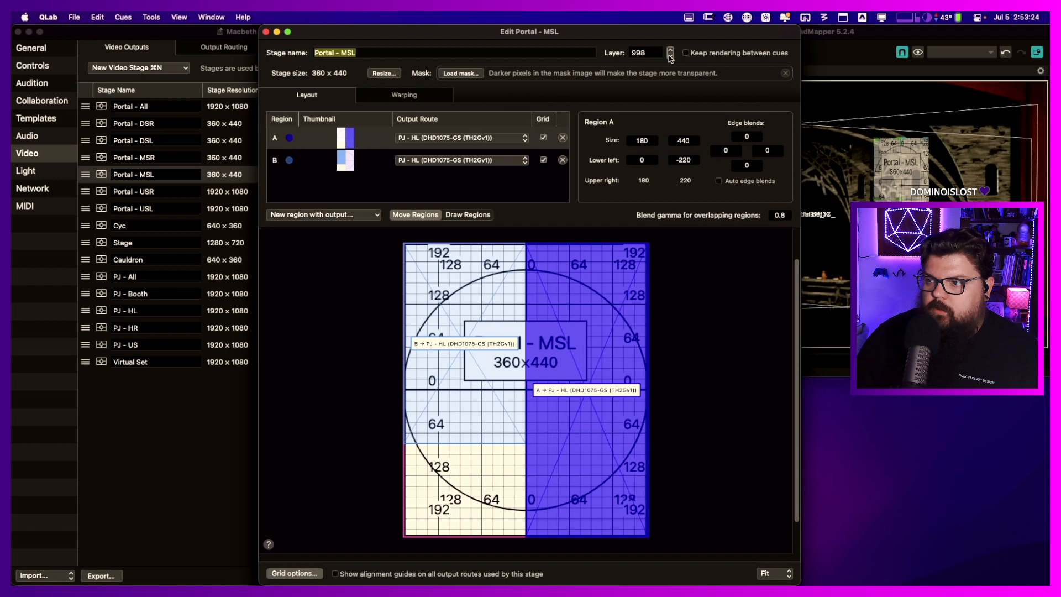
left_click(266, 32)
- Set the Portal - USR stage's layer to 997 and the Portal - USL stage's layer to 999
left_click(497, 192)
left_click(671, 119)
left_click(671, 119)
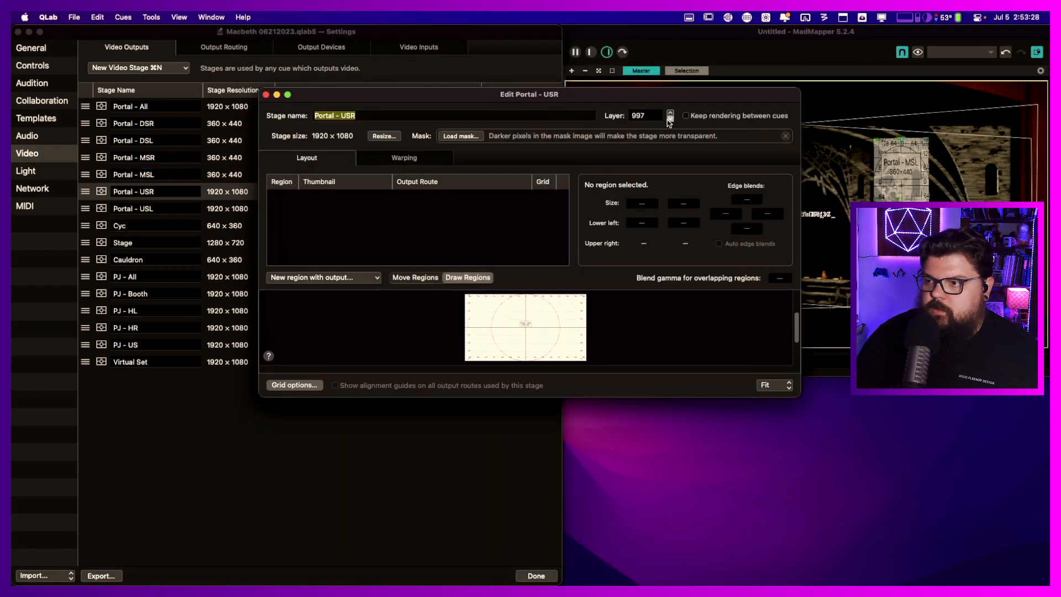
left_click(266, 95)
left_click(496, 209)
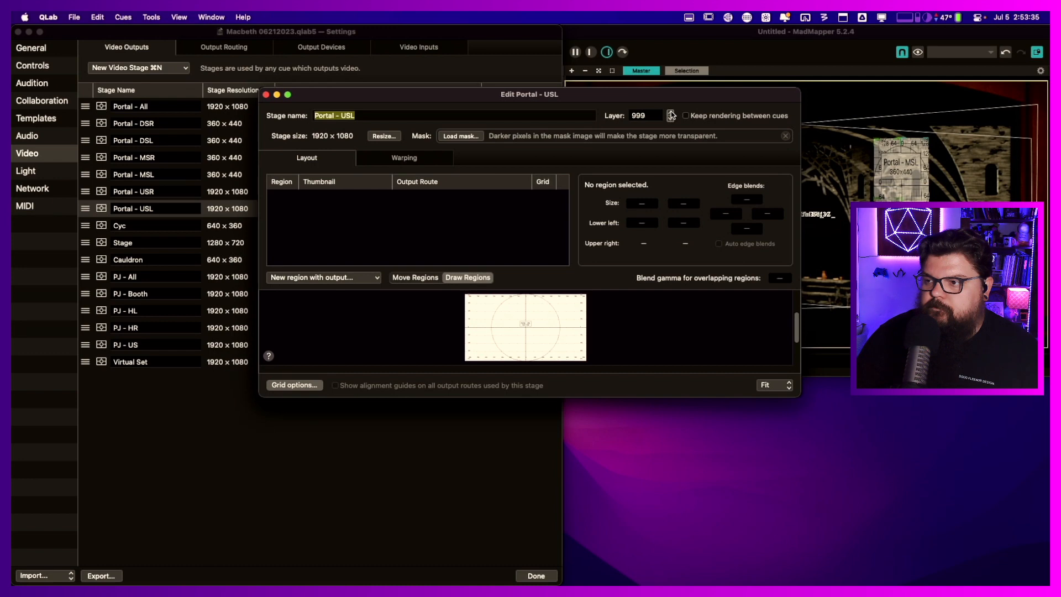
left_click(266, 95)
- Set the Cyc stage's layer to 997
left_click(500, 227)
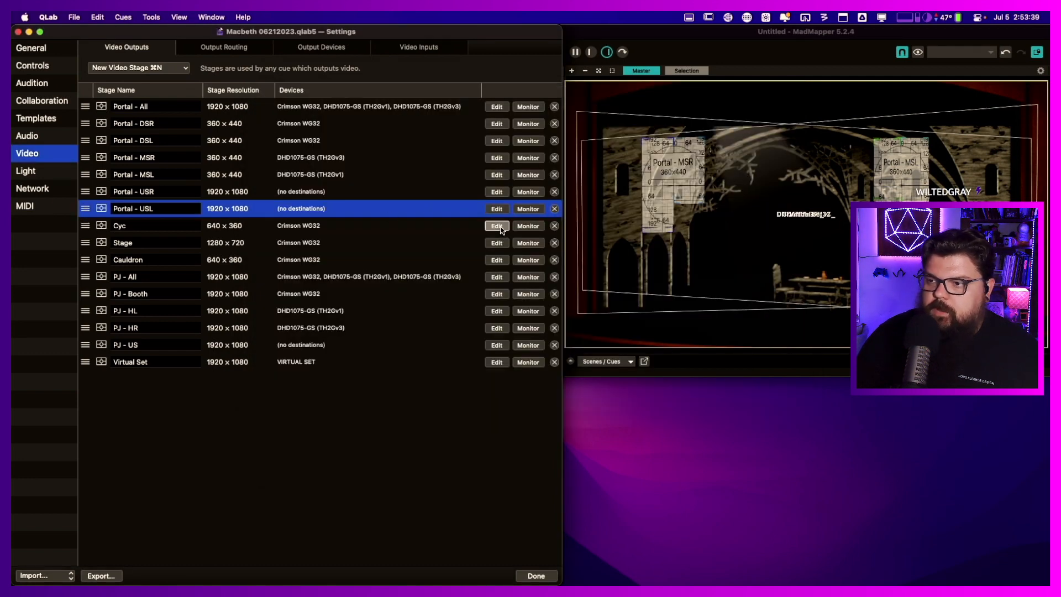
left_click(671, 98)
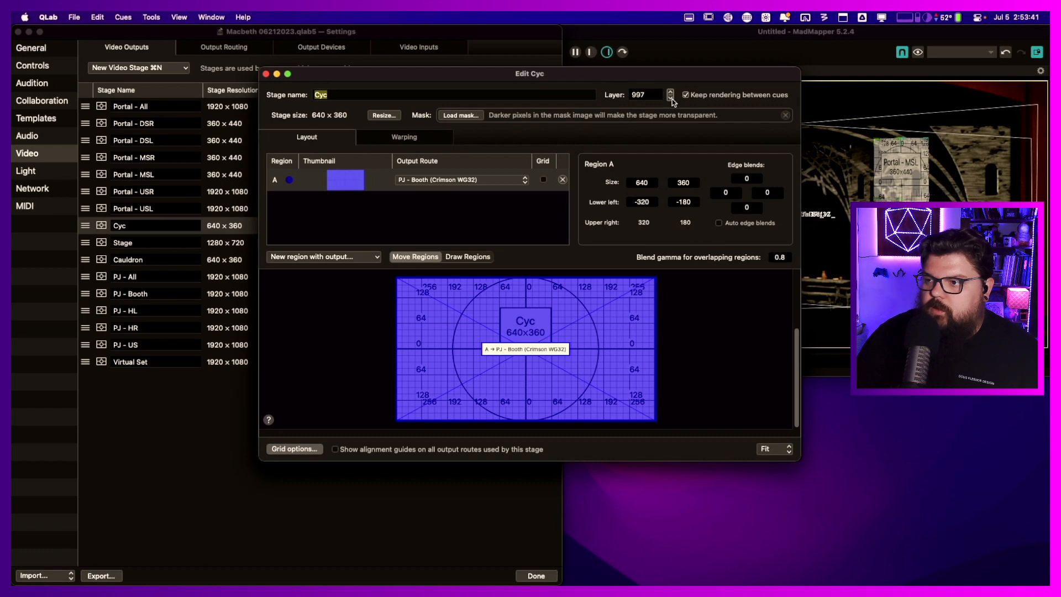
left_click(266, 73)
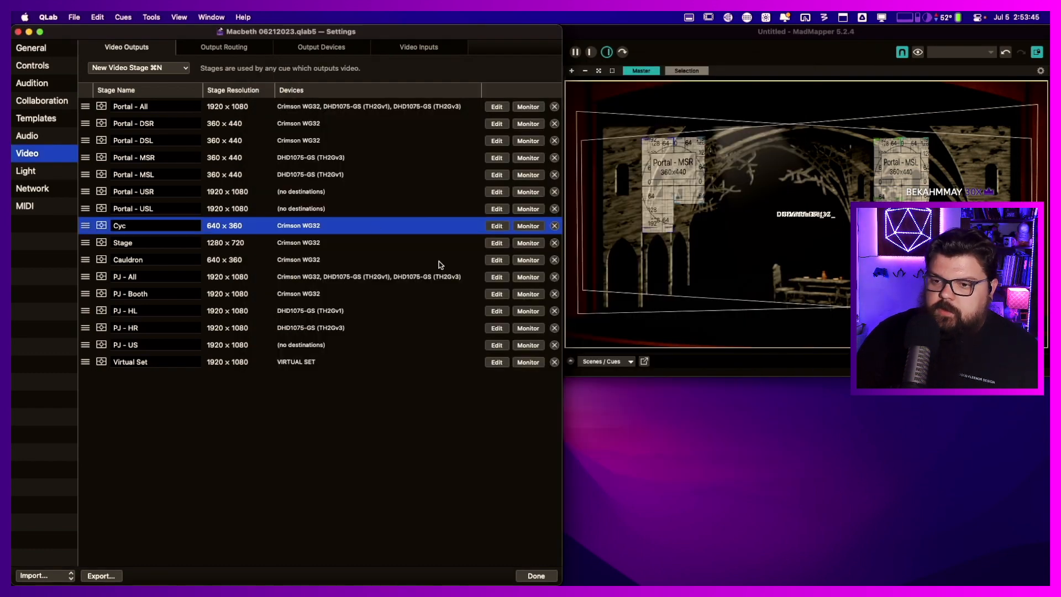
- Set the Cauldron stage's layer to 998
left_click(377, 242)
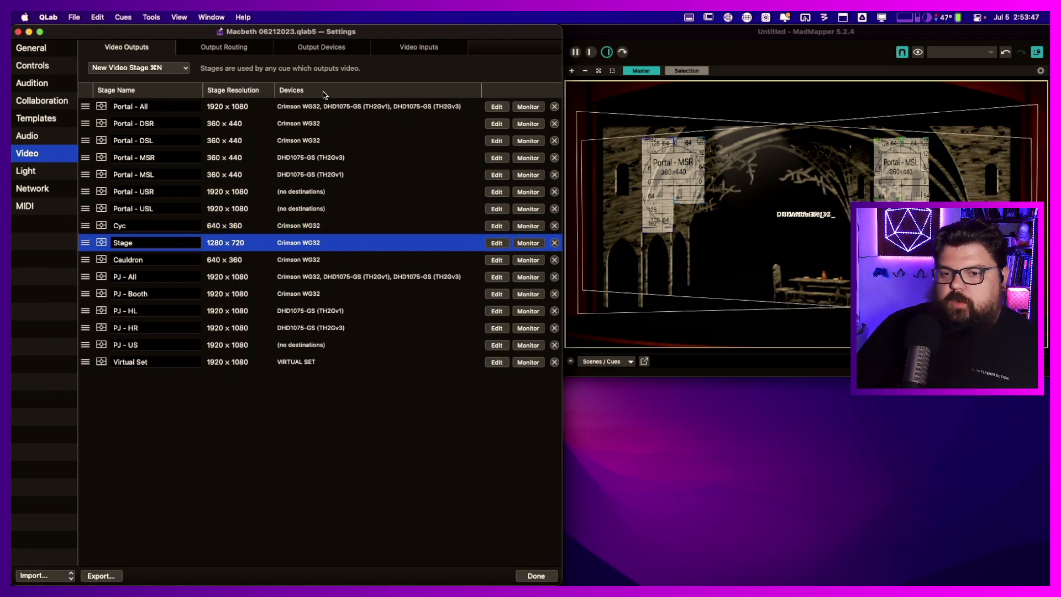
left_click(326, 260)
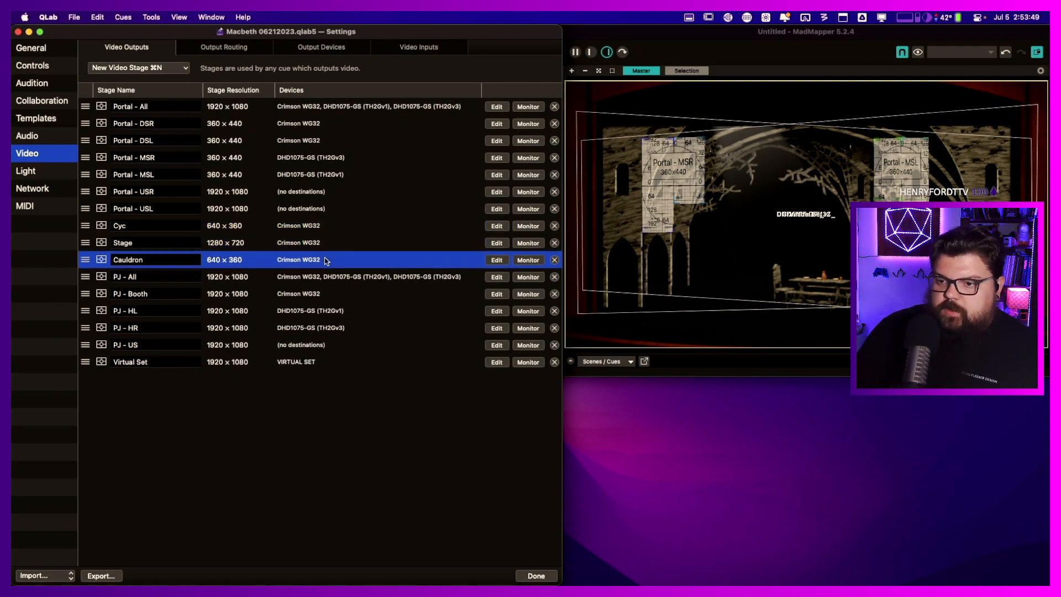
left_click(497, 260)
left_click(671, 119)
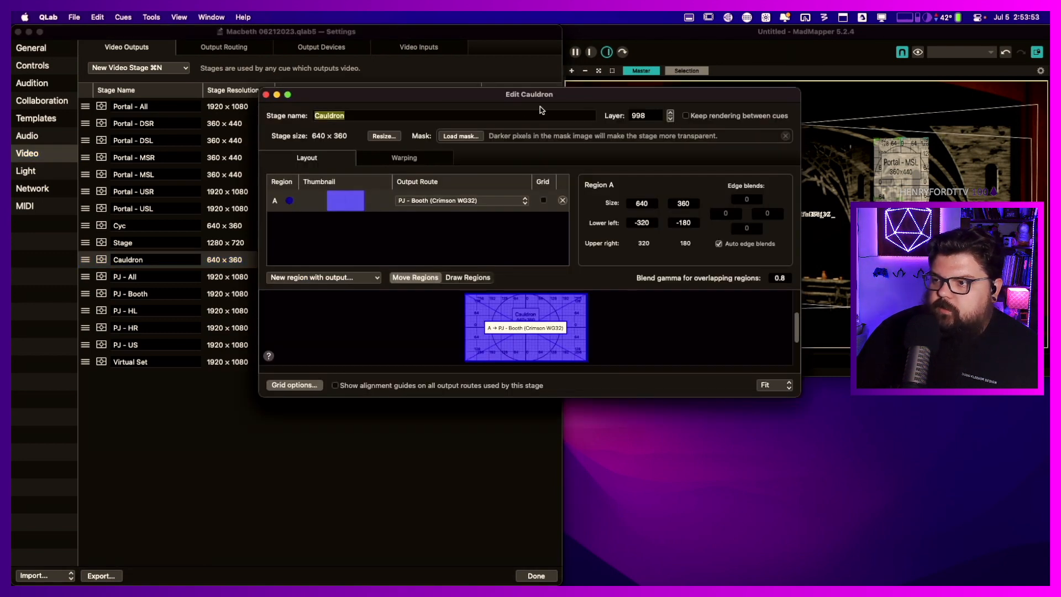
left_click(266, 95)
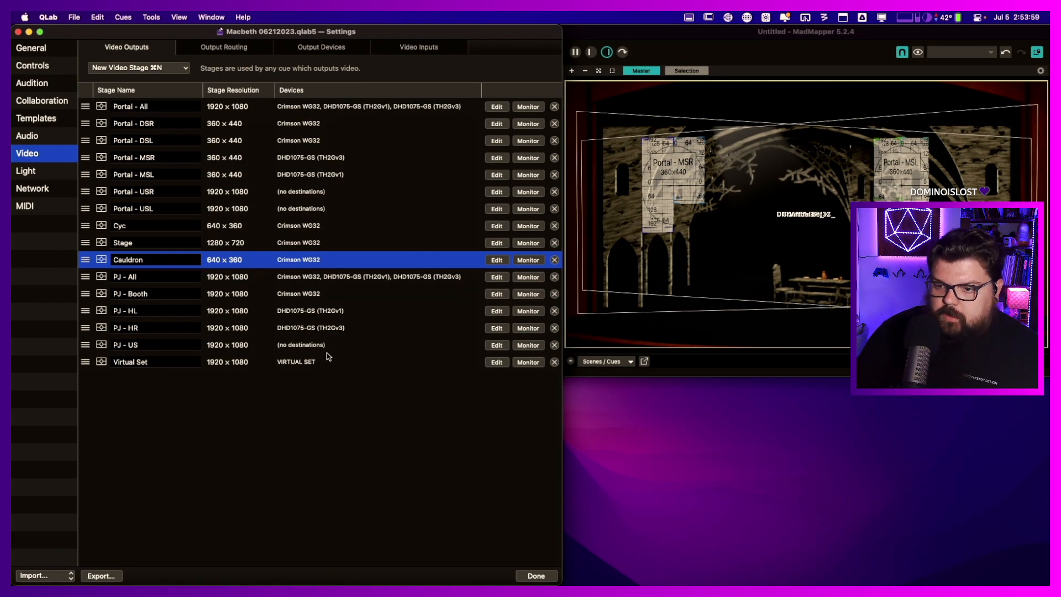
- Set the Virtual Set stage's layer to bottom
left_click(328, 367)
left_click(497, 362)
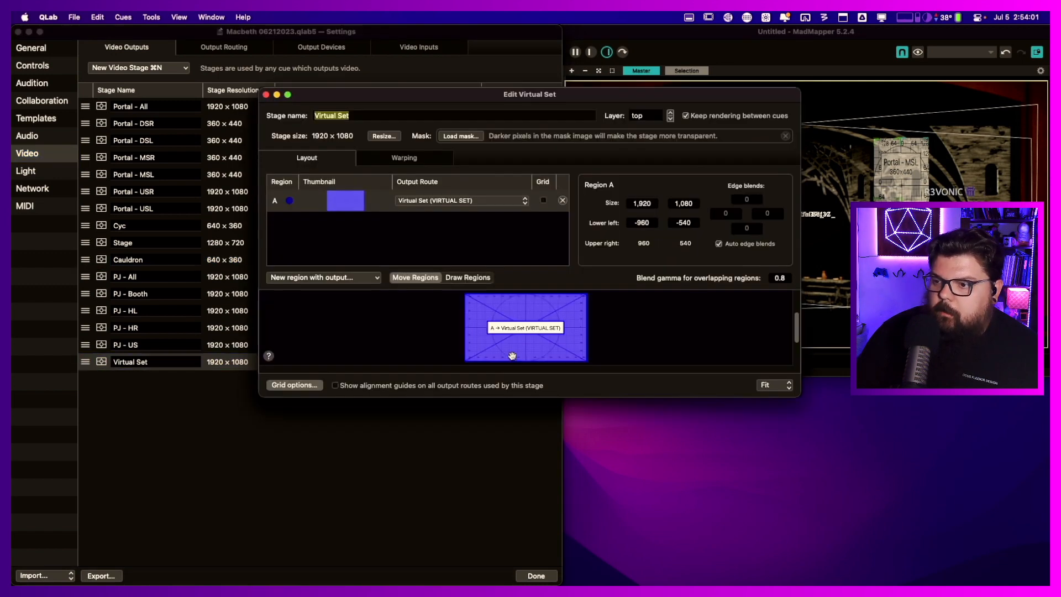
left_click(671, 118)
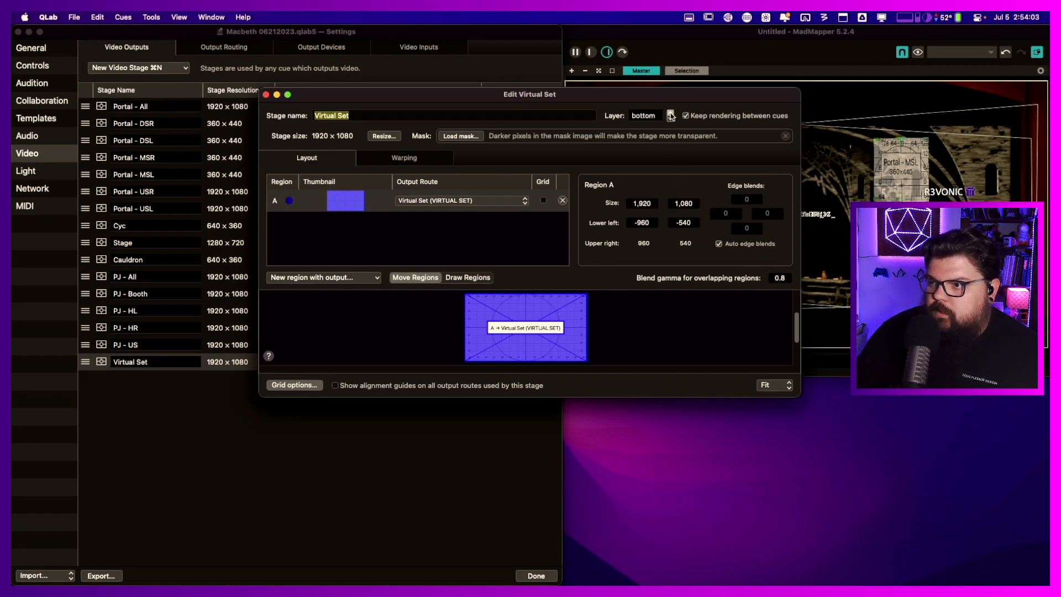
left_click(267, 96)
- Keep the Portal - All and Portal - DSR stages rendering between cues
left_click(500, 107)
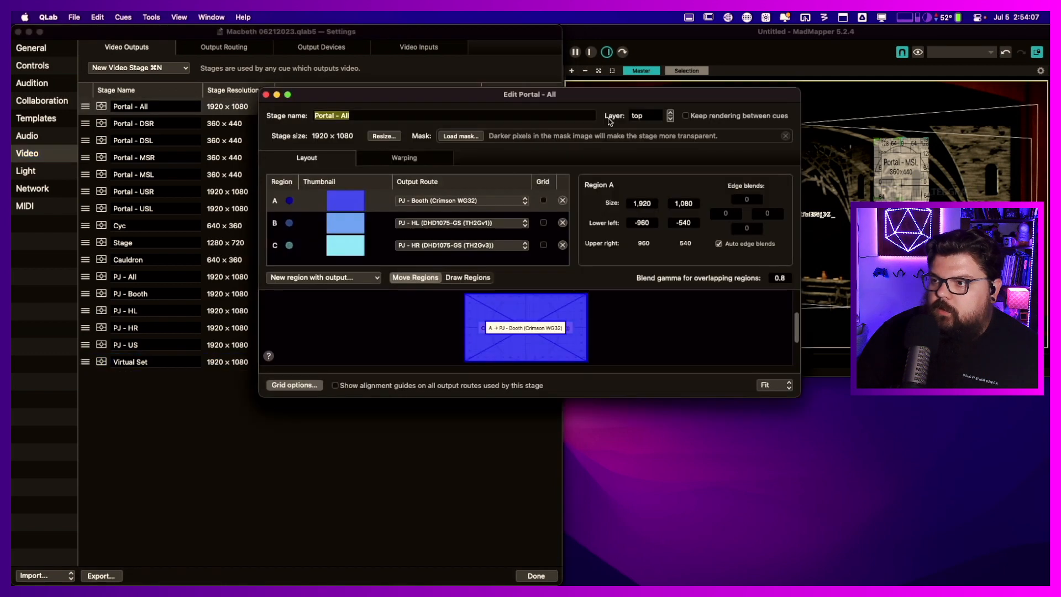
left_click(687, 115)
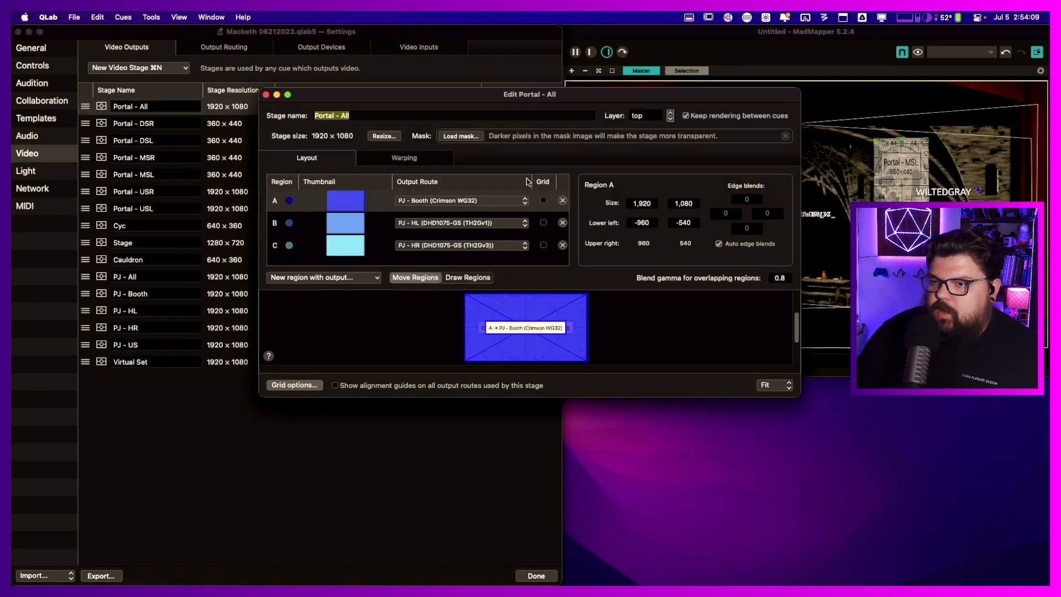
left_click(267, 95)
left_click(493, 124)
left_click(692, 97)
left_click(266, 75)
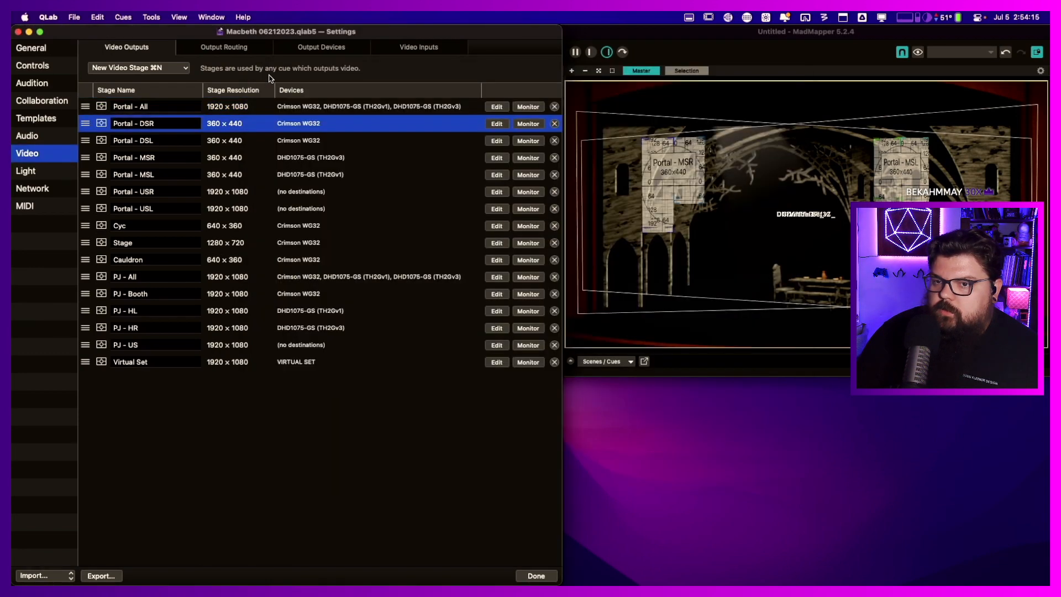
- Keep the Portal - DSL and Portal - MSR stages rendering between cues
left_click(497, 141)
left_click(687, 86)
left_click(266, 64)
left_click(497, 158)
left_click(686, 52)
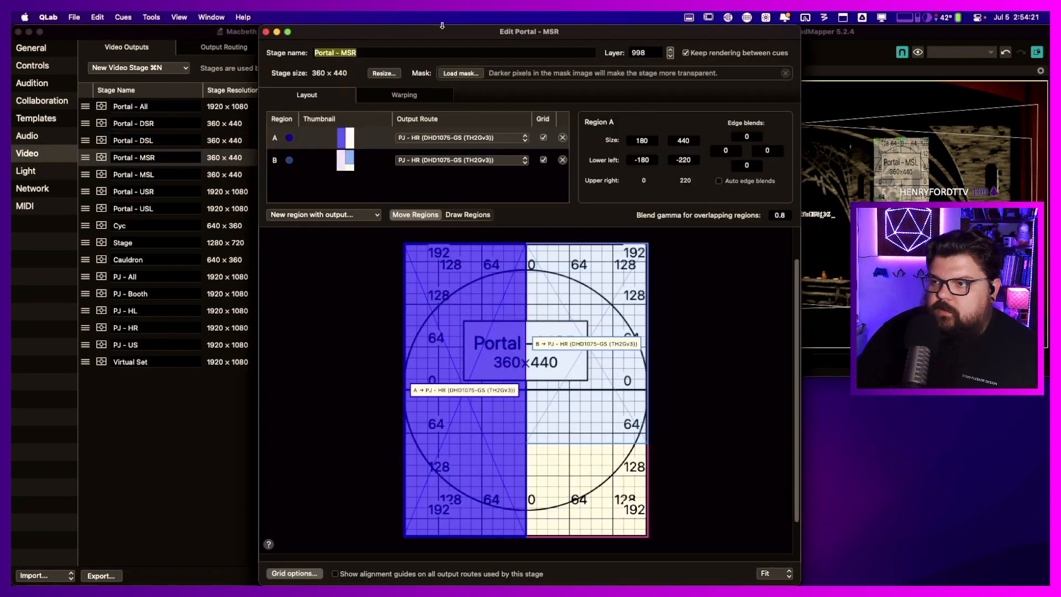
left_click(266, 32)
- Keep the Portal - MSL and Portal - USR stages rendering between cues
left_click(496, 175)
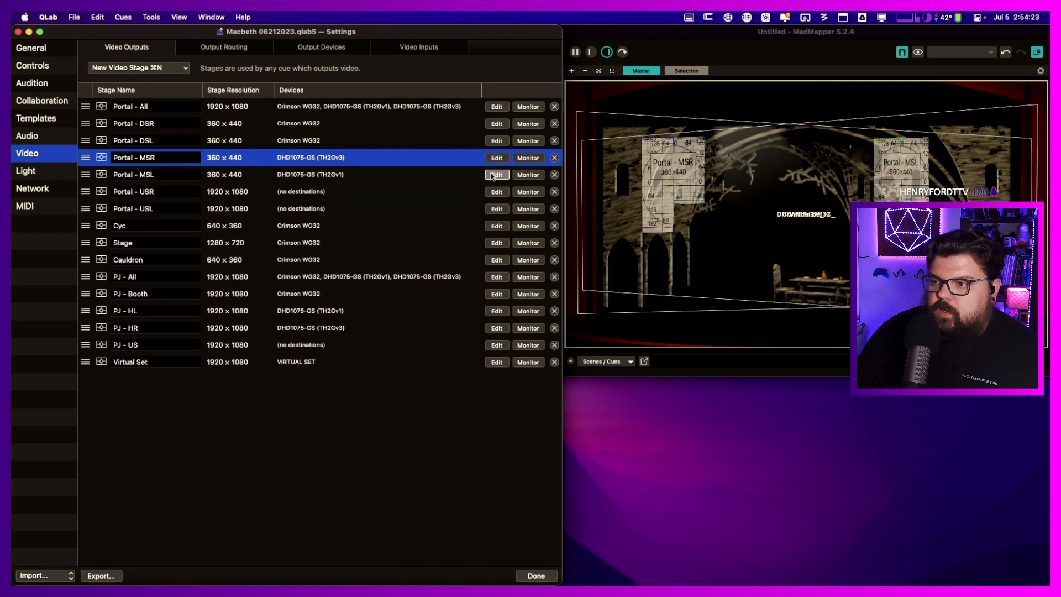
left_click(687, 53)
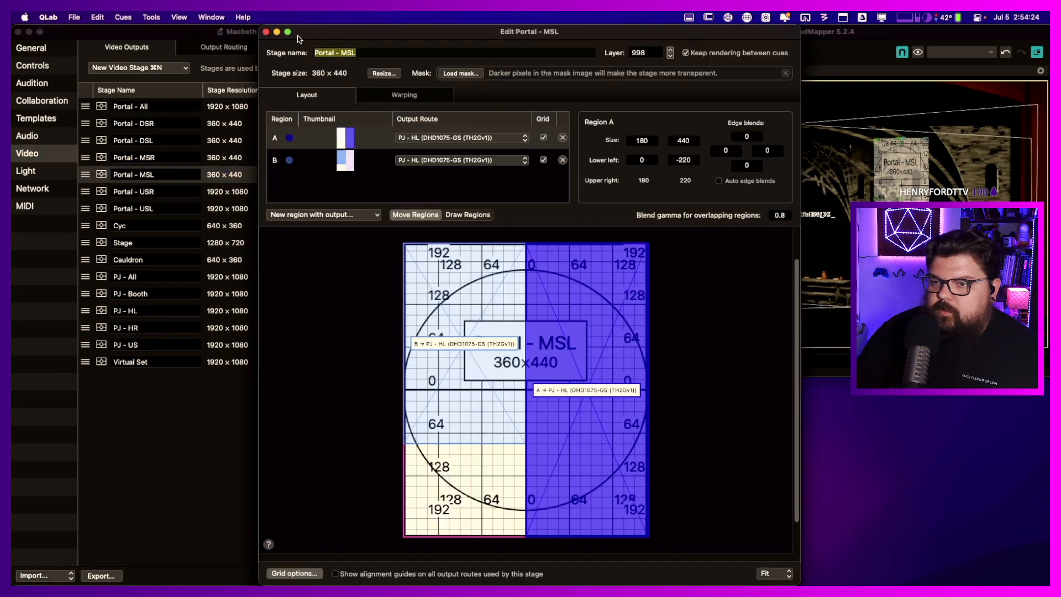
left_click(266, 32)
left_click(493, 192)
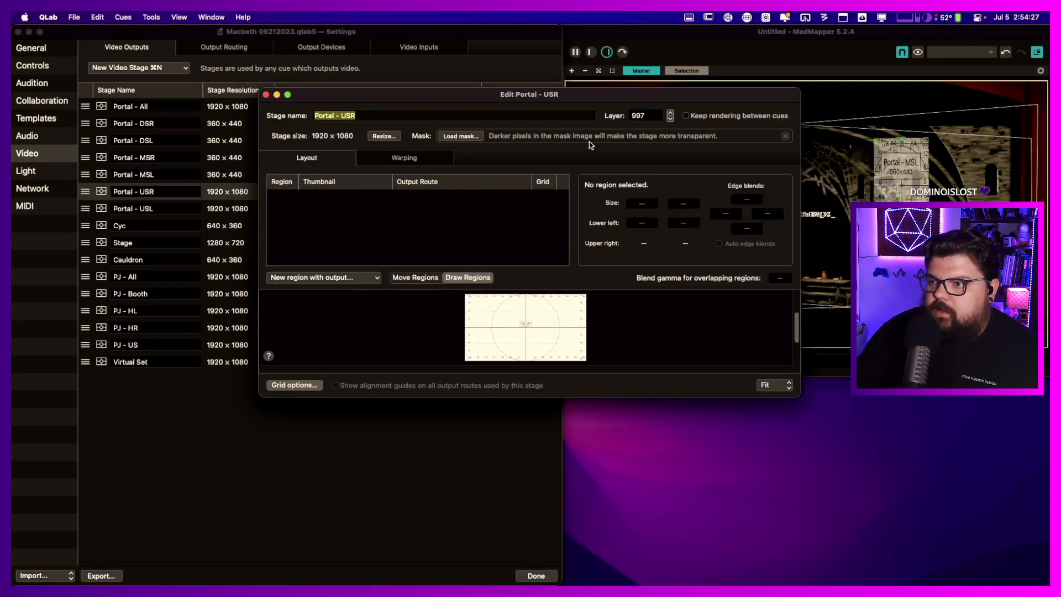
left_click(266, 95)
- Keep the Portal - USL and Cyc stages rendering between cues
left_click(497, 209)
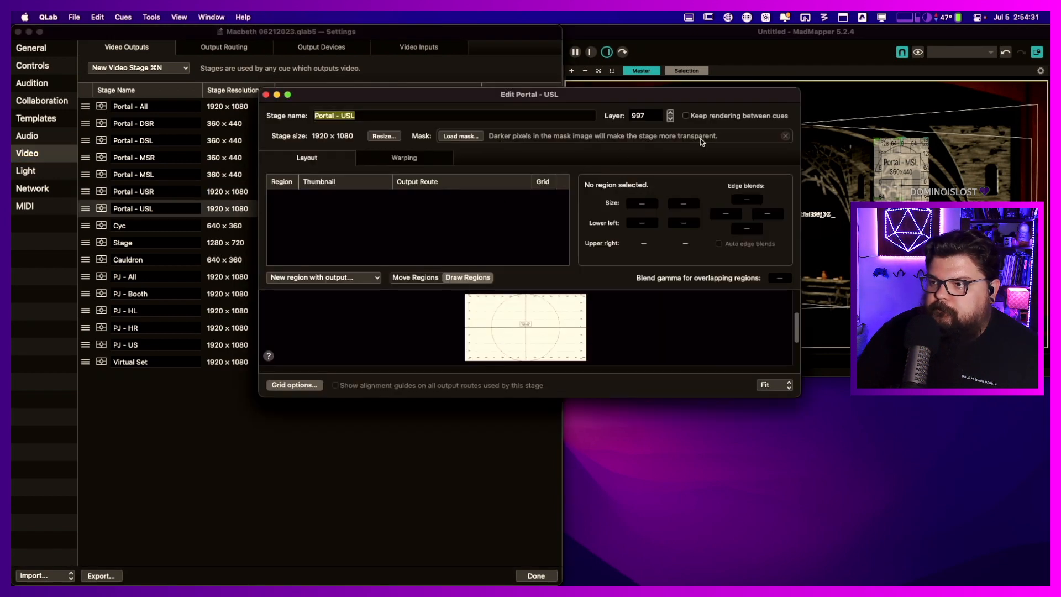
left_click(686, 116)
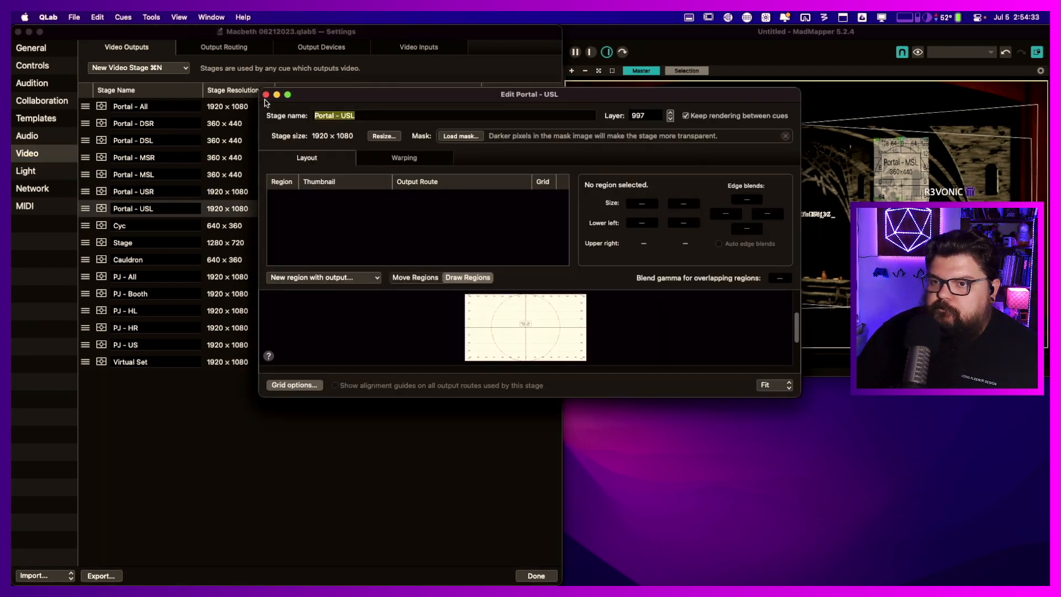
left_click(266, 95)
left_click(497, 226)
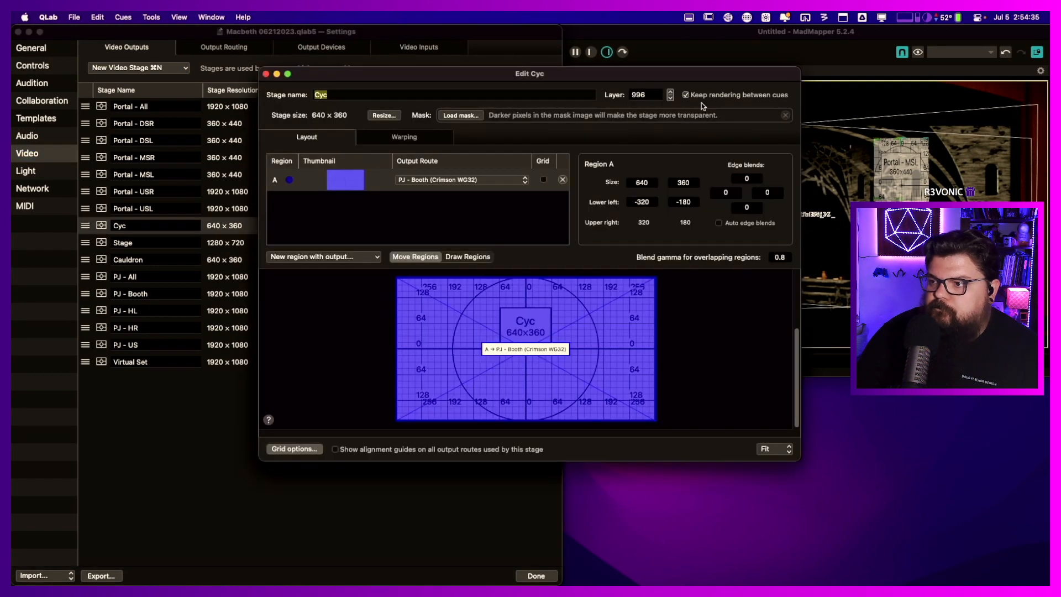
left_click(266, 74)
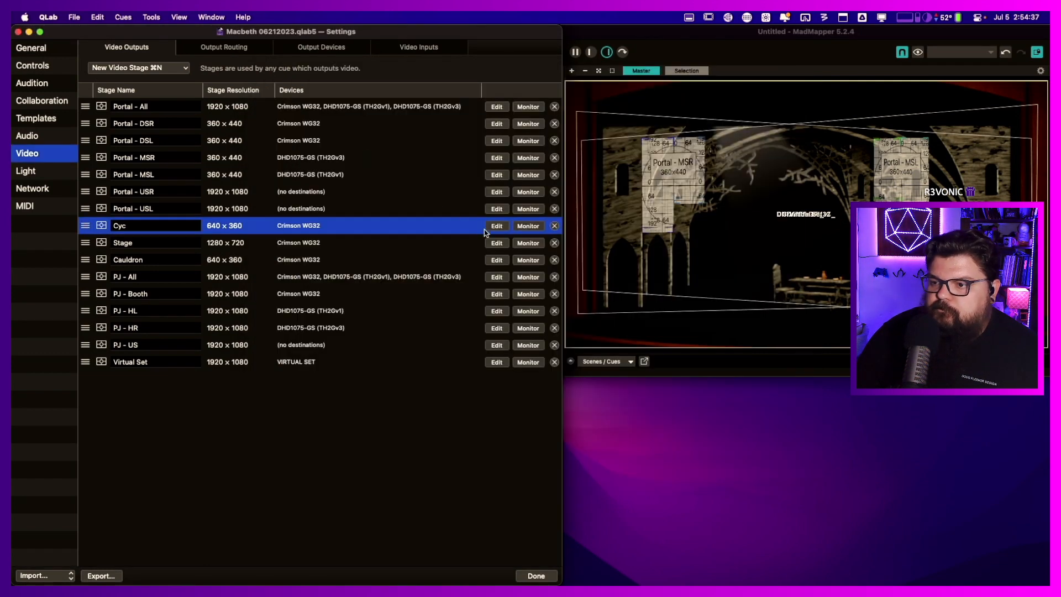
- Keep the Stage and Cauldron stages rendering between cues
left_click(495, 243)
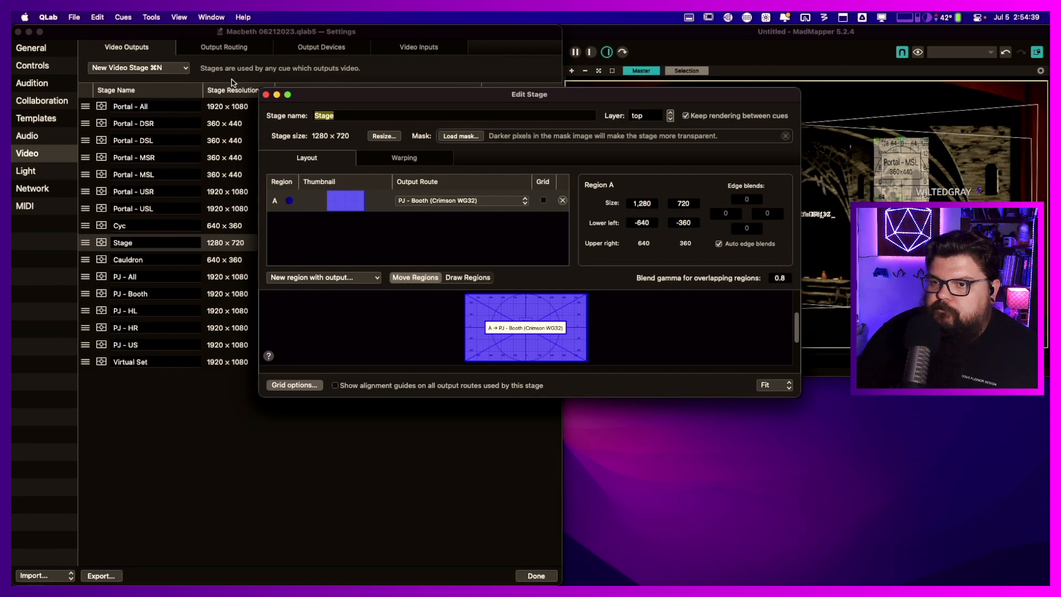
left_click(266, 94)
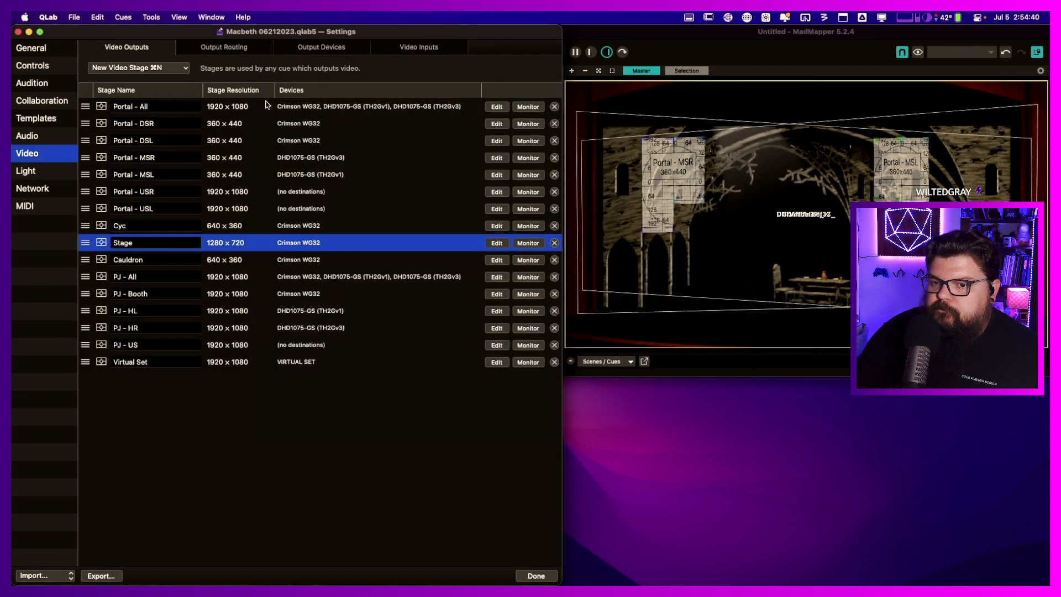
left_click(495, 260)
left_click(685, 116)
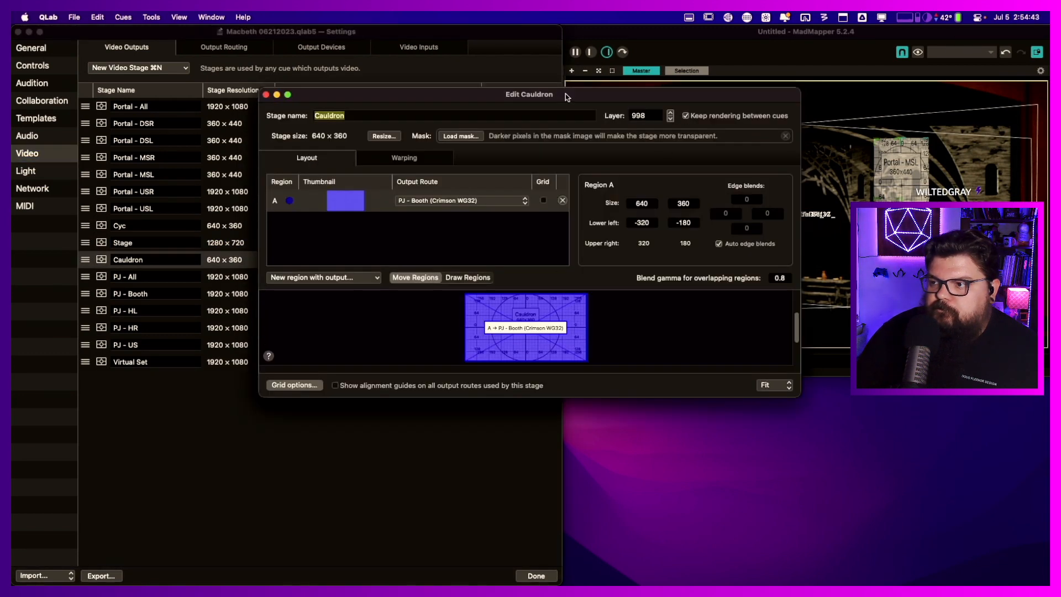
left_click(266, 94)
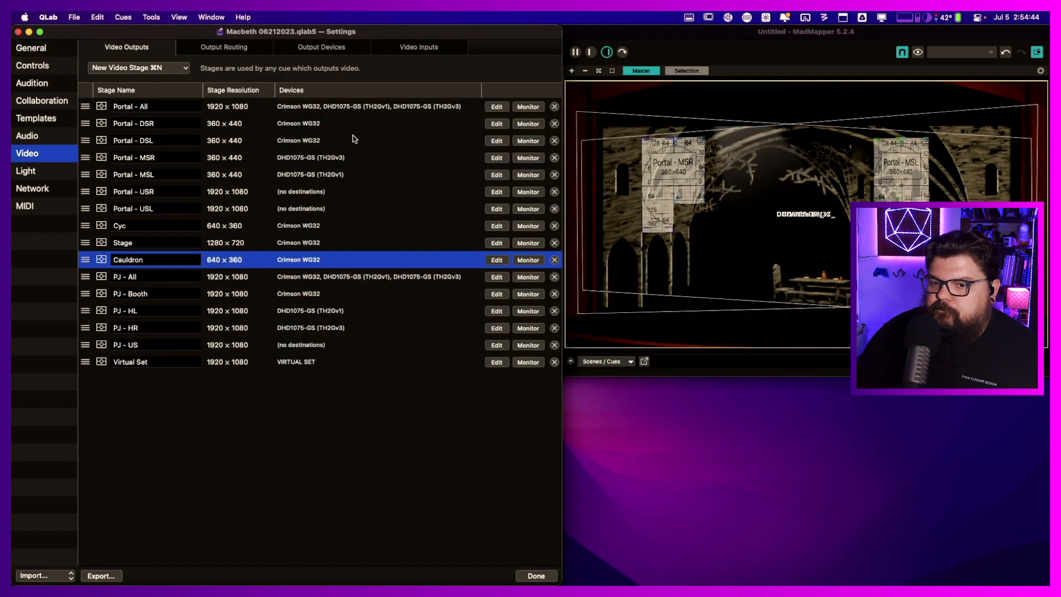
- Keep the PJ - All and PJ - Booth stages rendering between cues
left_click(497, 276)
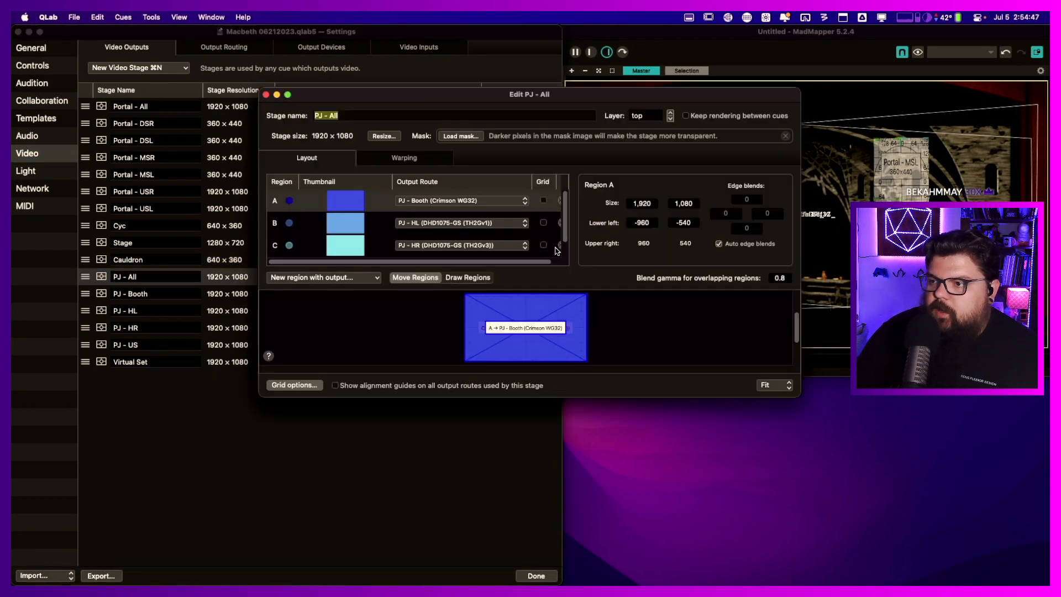
left_click(686, 116)
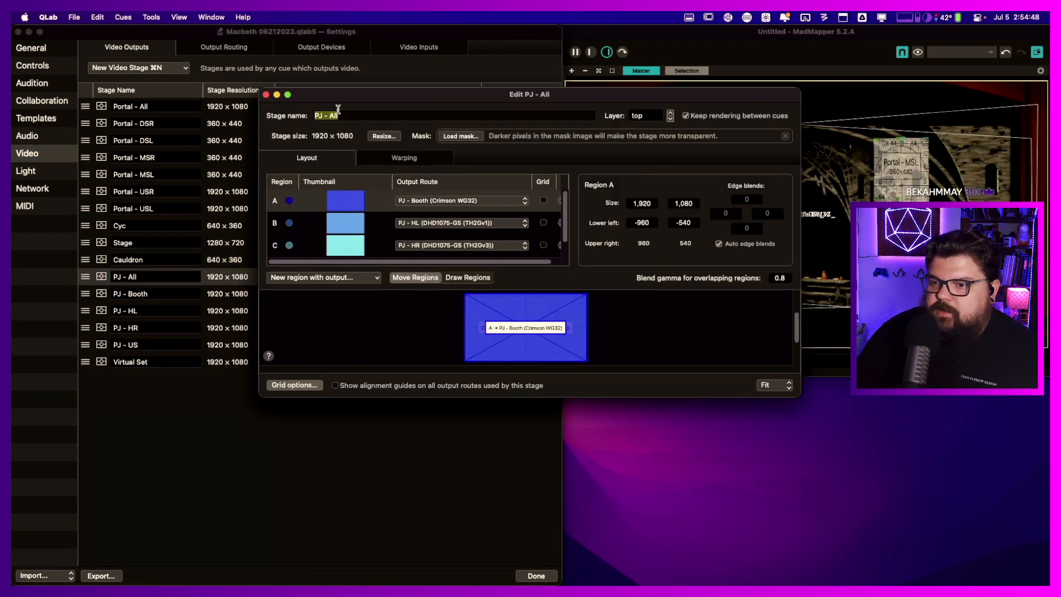
left_click(265, 95)
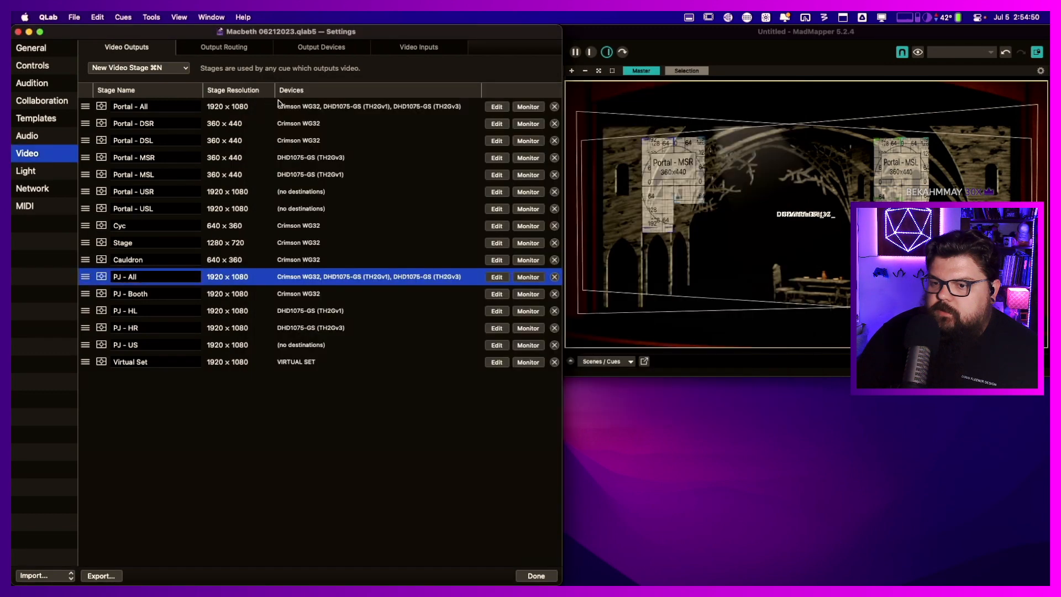
left_click(496, 293)
left_click(686, 116)
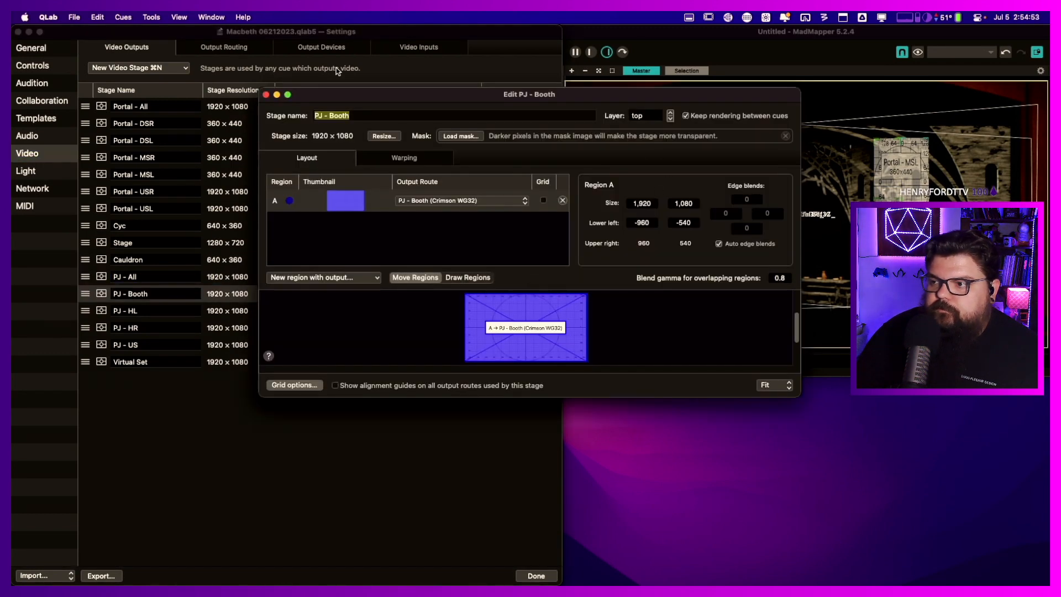
left_click(266, 95)
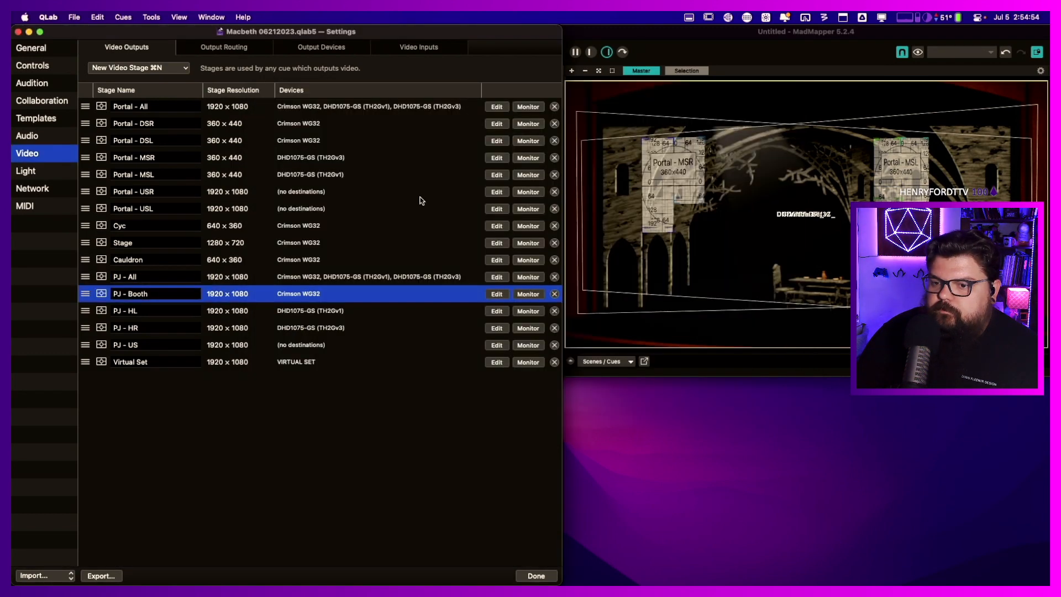
- Keep the PJ - HL and PJ - HR stages rendering between cues
left_click(505, 312)
left_click(686, 116)
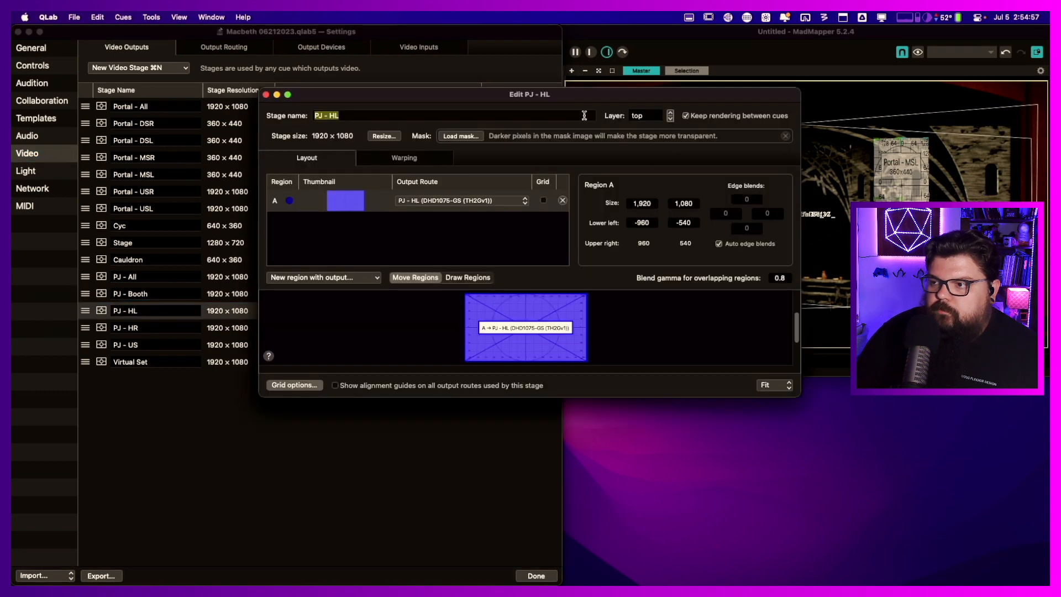
left_click(267, 95)
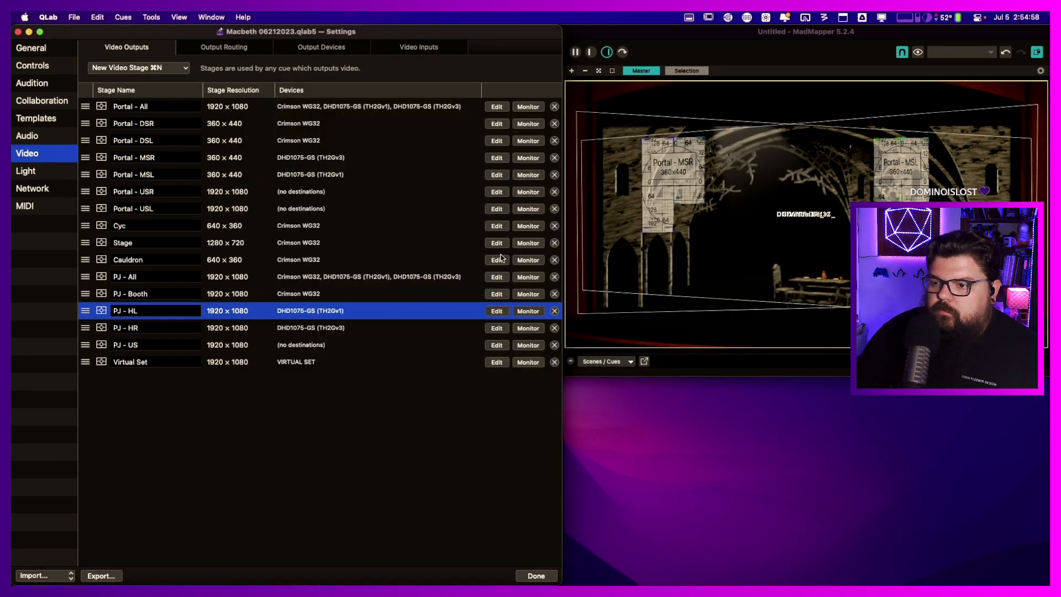
left_click(492, 330)
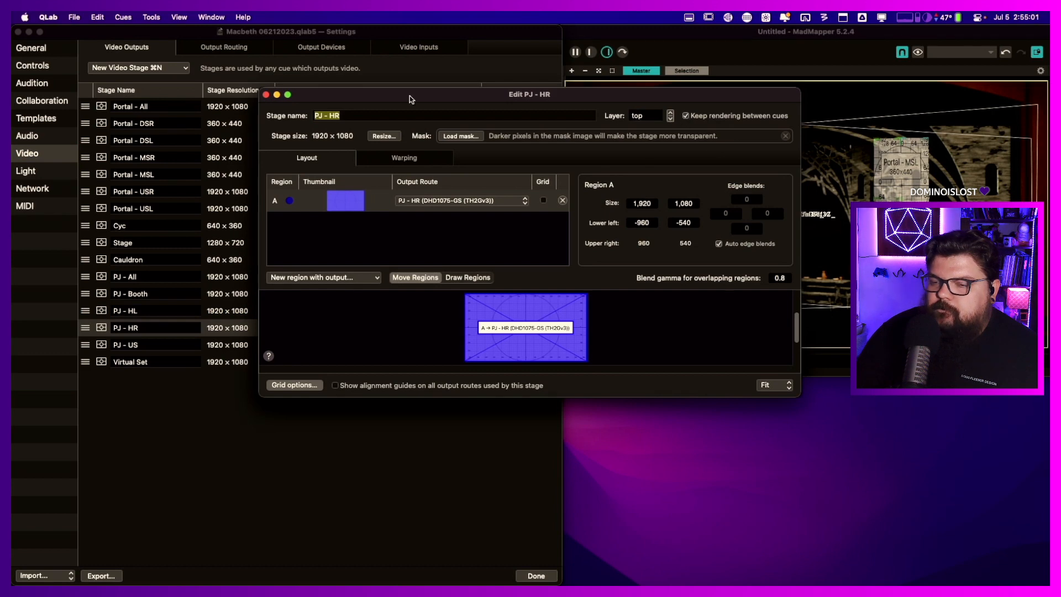
left_click(265, 94)
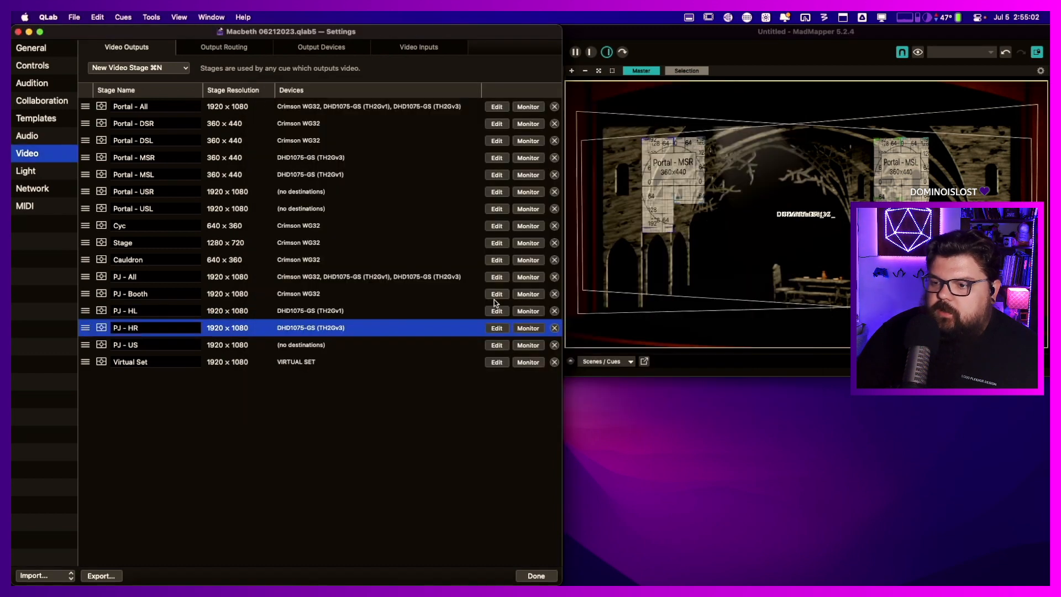
- Keep the PJ - US stage rendering between cues and review the Virtual Set stage's settings
left_click(491, 346)
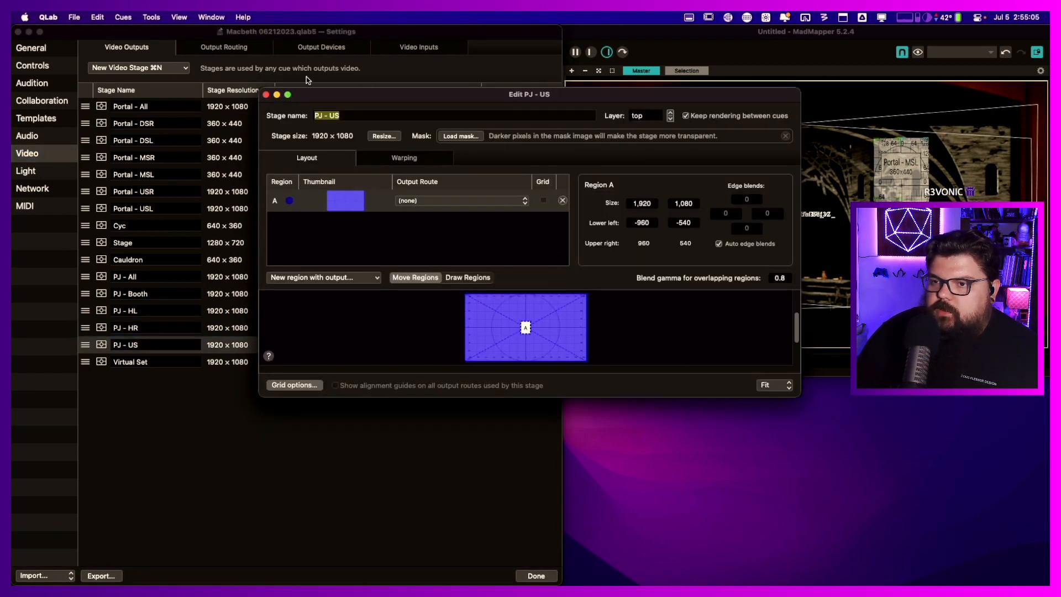
left_click(266, 95)
left_click(497, 362)
left_click(266, 95)
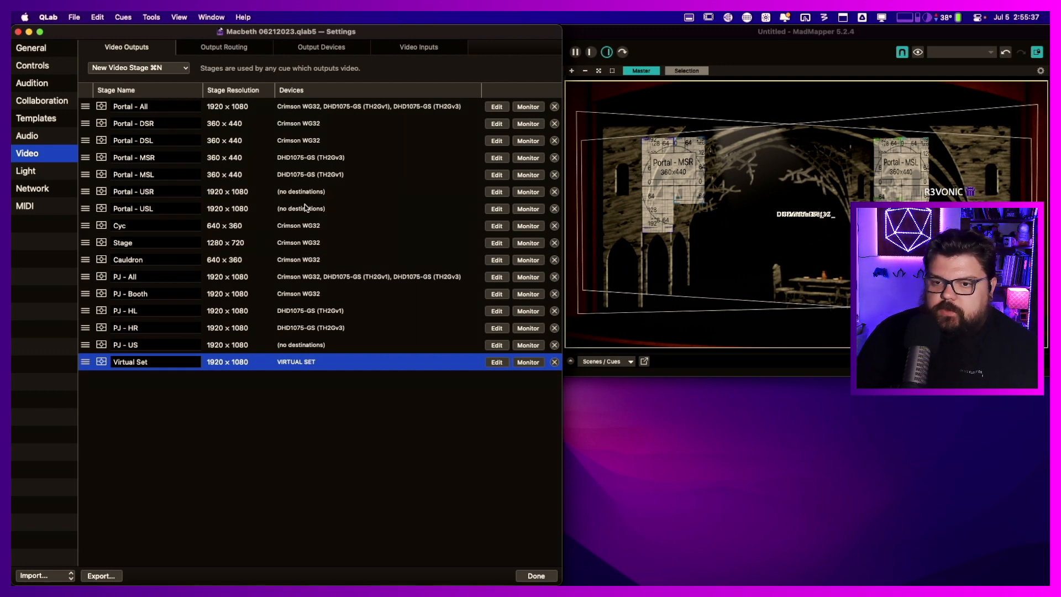
- Resize the Portal - USR stage to 360 × 440 pixels without preserving its aspect ratio
left_click(497, 192)
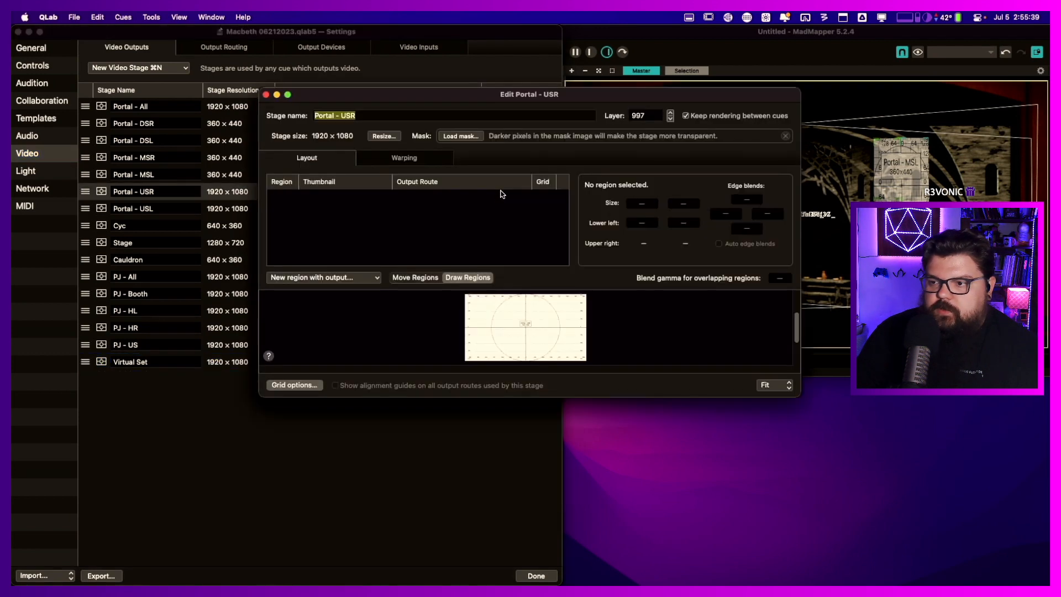
left_click(385, 136)
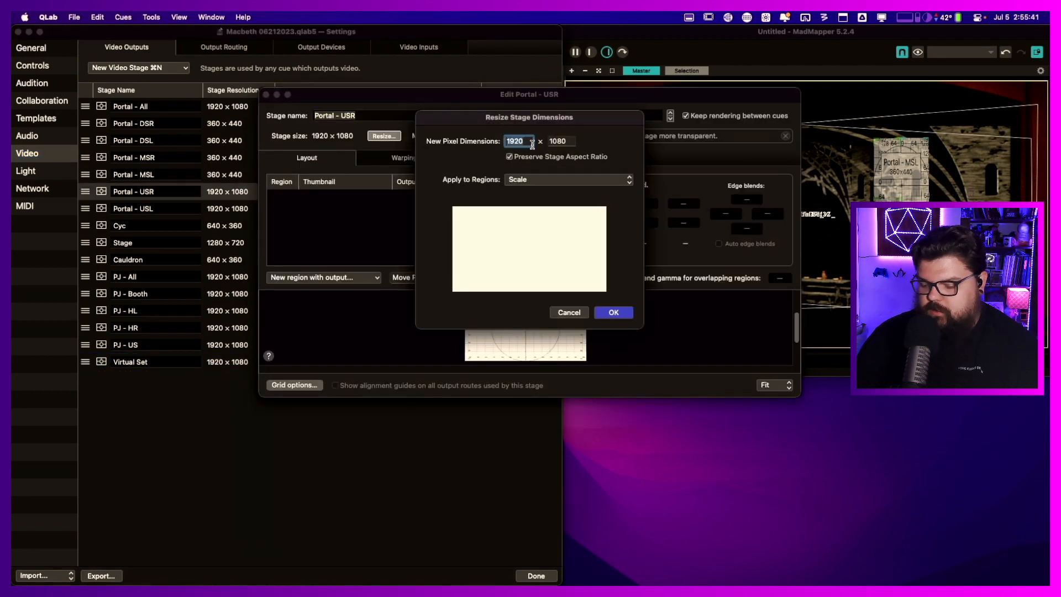
type("360")
key("Tab")
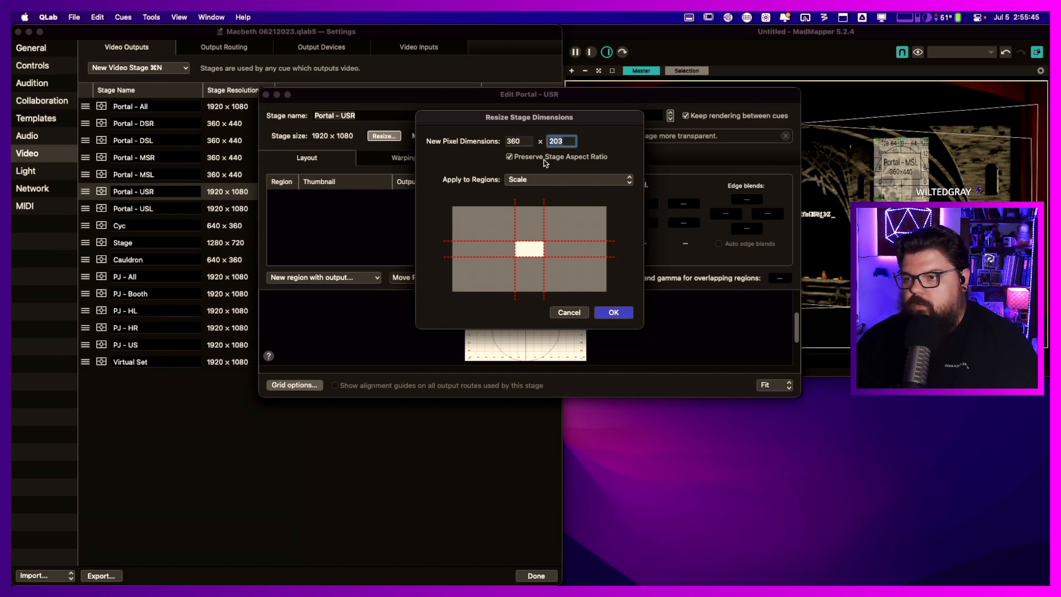
left_click(510, 157)
type("440")
key("Return")
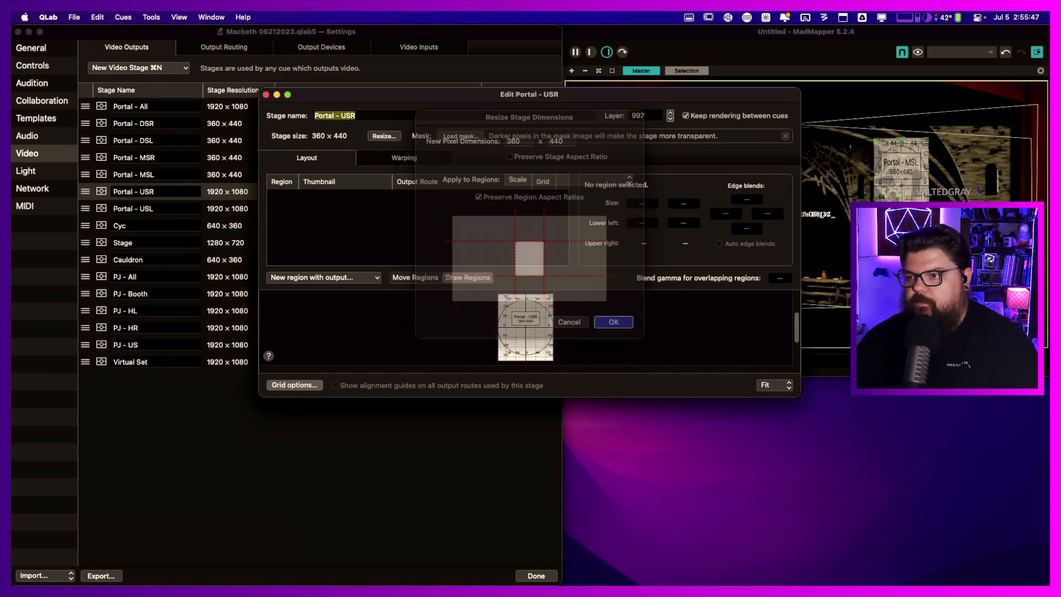
- Add two regions routed to PJ - HR on the Portal - USR stage, with auto edge blends turned off for both
left_click(339, 278)
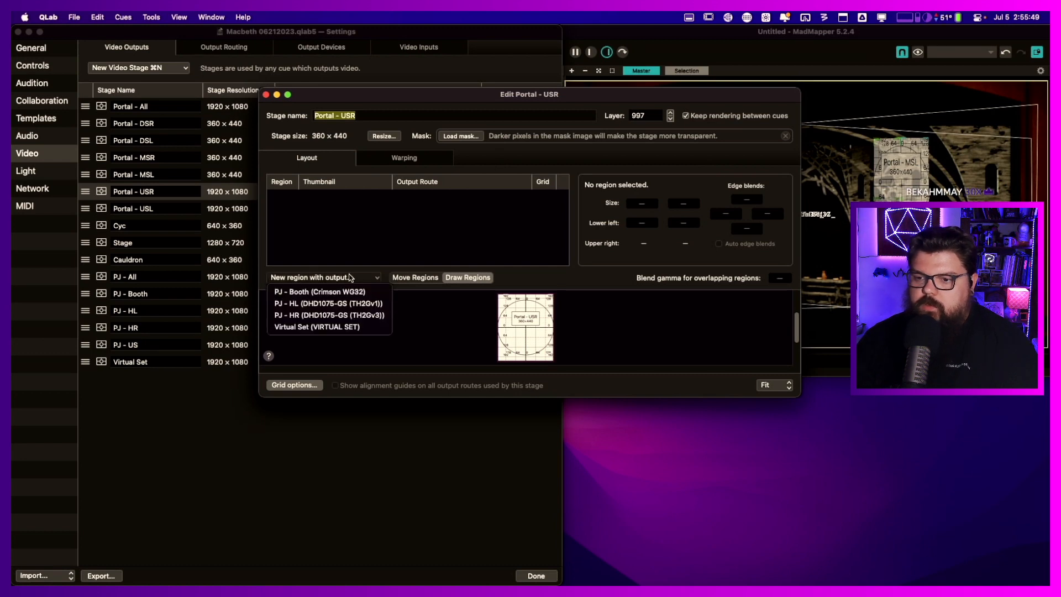
left_click(334, 315)
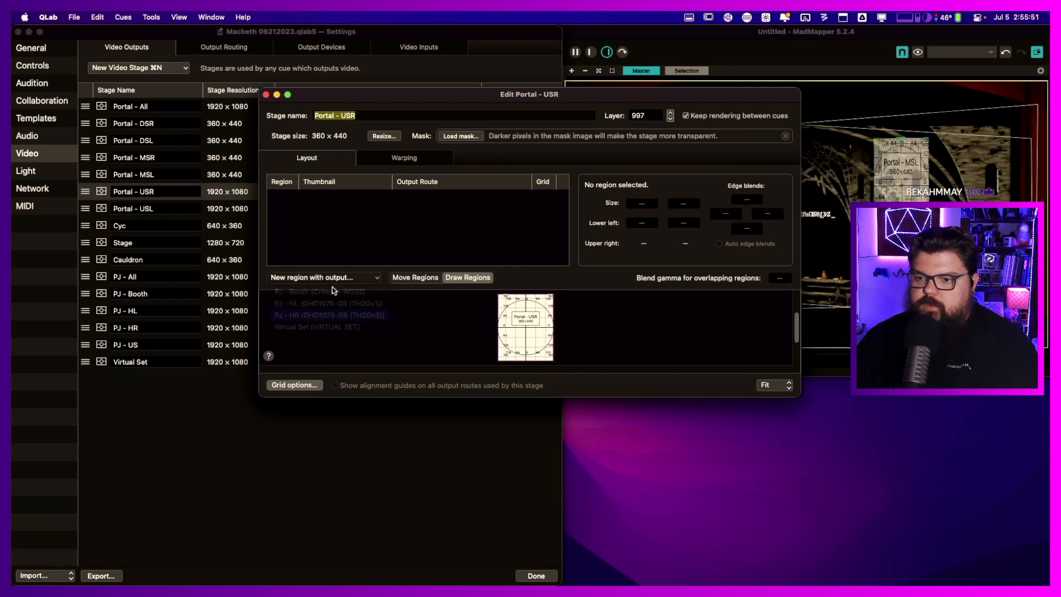
left_click(326, 277)
left_click(326, 315)
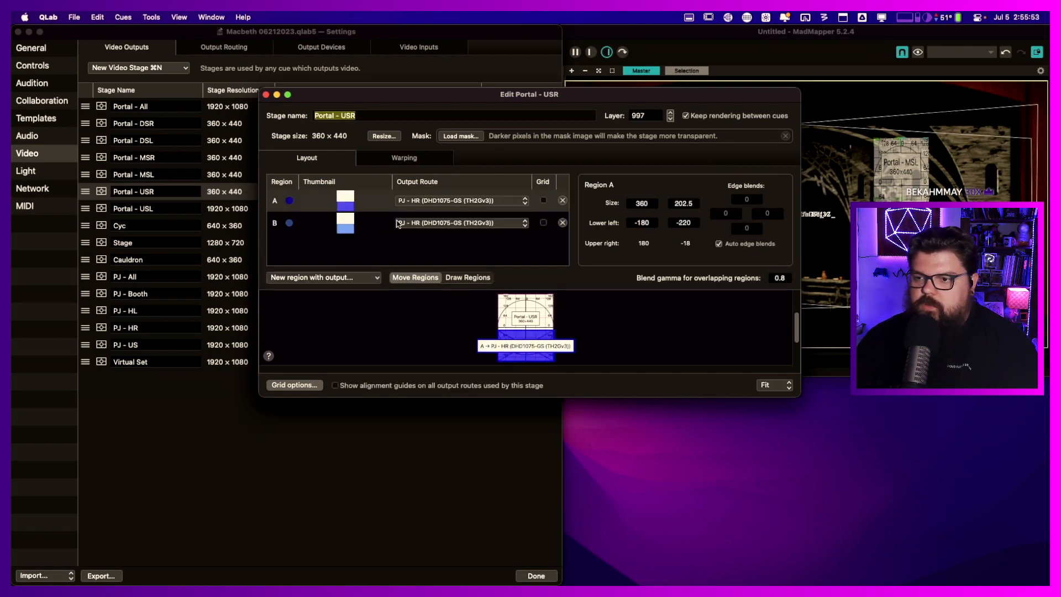
left_click(719, 245)
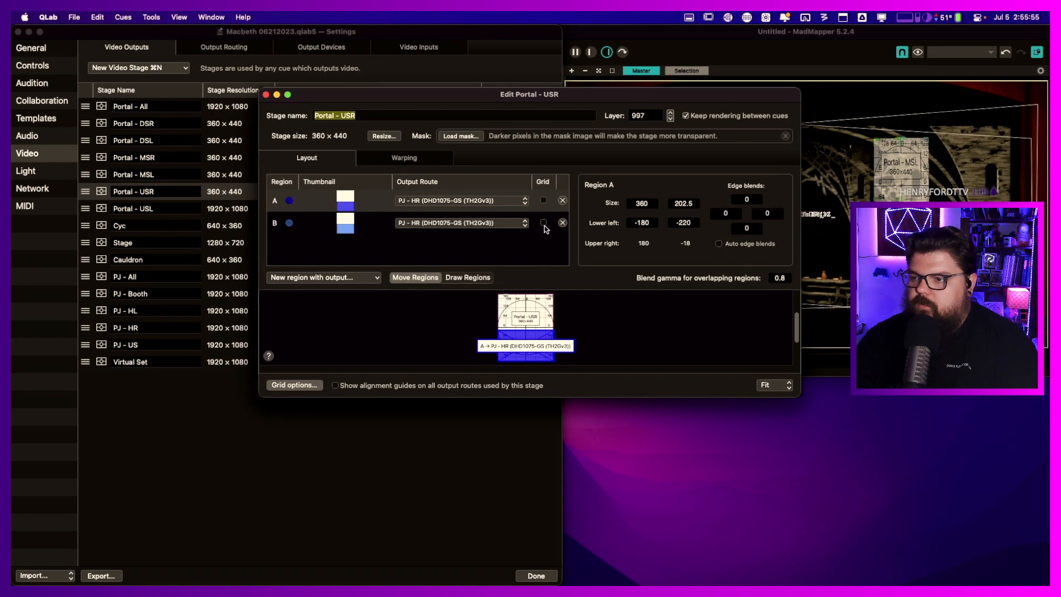
left_click(544, 221)
left_click(720, 244)
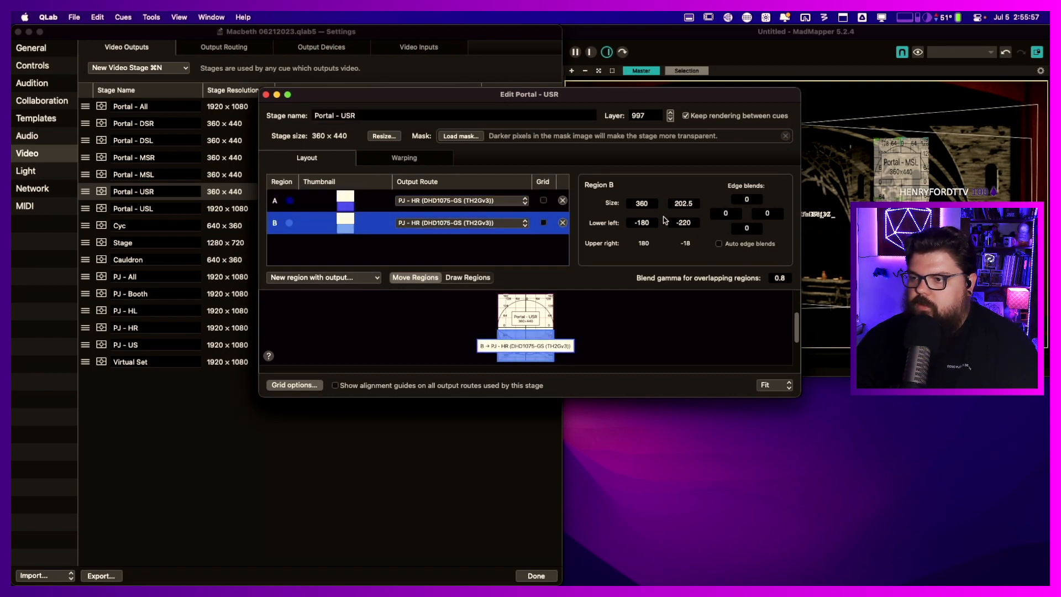
- Set the size of region A on the Portal - USR stage to 180 × 440
left_click(555, 201)
double_click(650, 205)
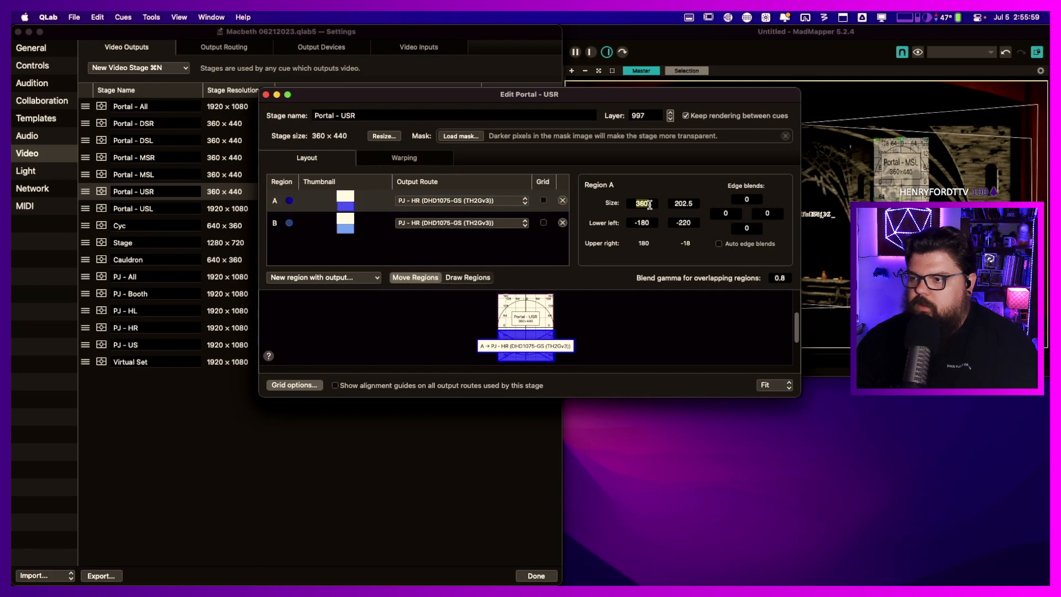
type("180")
key("Tab")
type("440")
key("Tab")
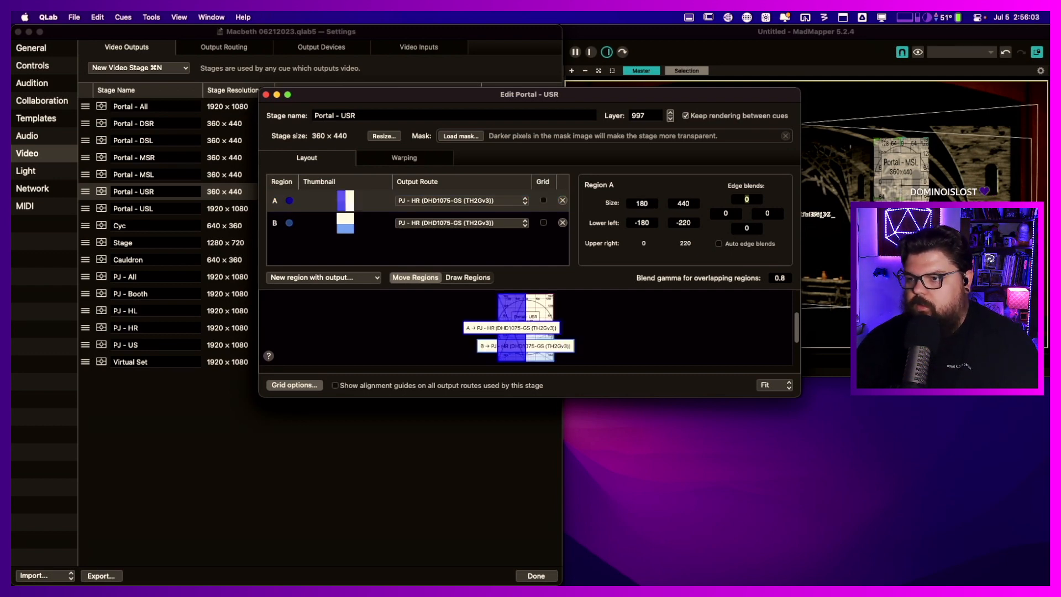
- Set region B of the Portal - USR stage to 180 × 300 with its lower left at 0, -80
left_click(535, 215)
left_click(643, 202)
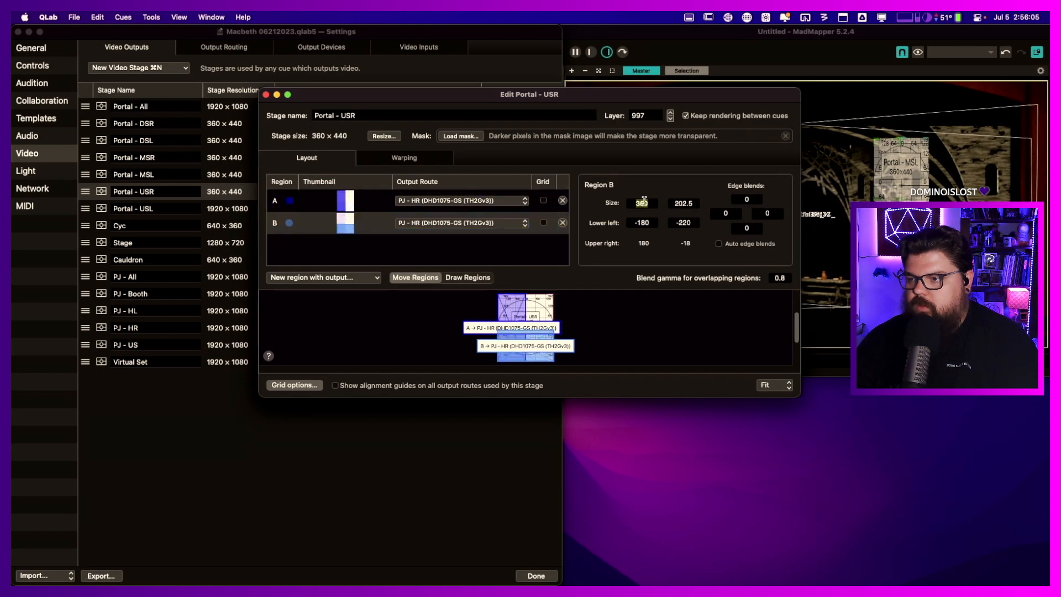
type("180")
key("Tab")
type("300")
key("Return")
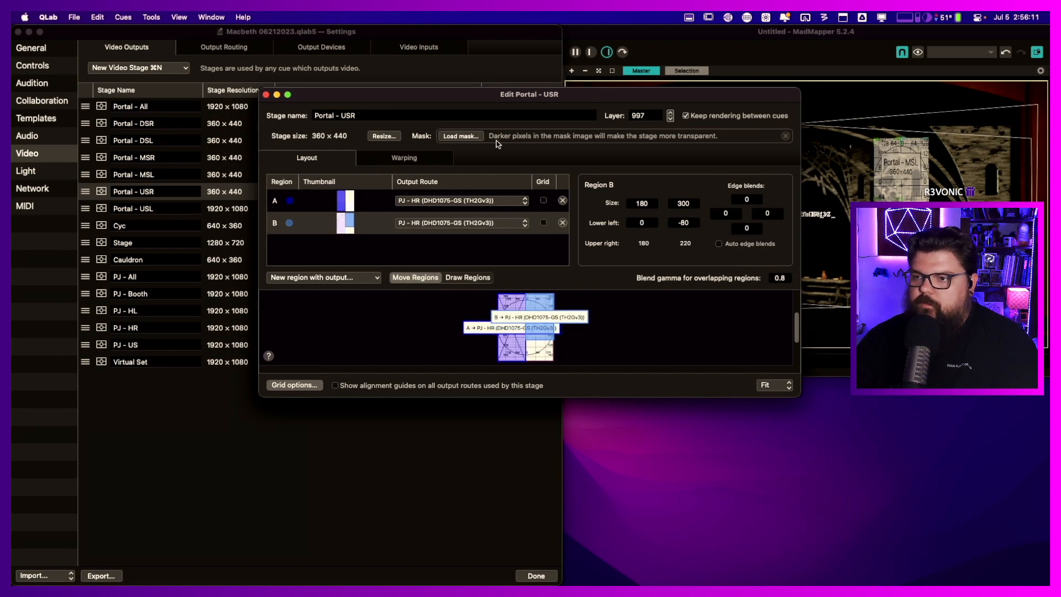
- Open the warping view of the Portal - USR stage and turn on the grid for regions A and B
left_click(388, 157)
left_click_drag(489, 100, 242, 116)
left_click(297, 218)
left_click(298, 240)
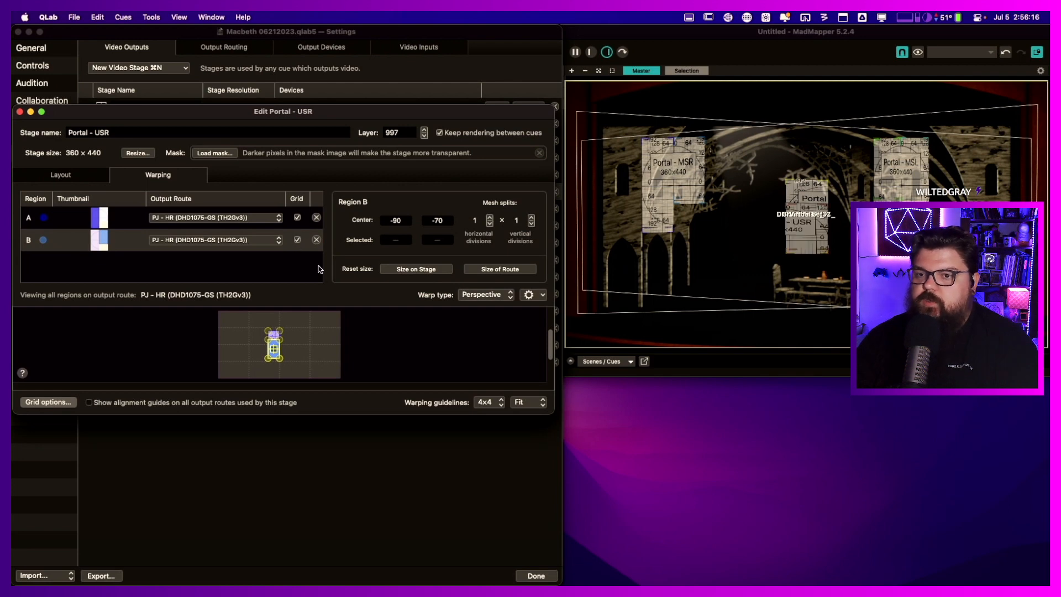
- Turn off the grids of regions A and B on the Portal - MSR and Portal - MSL stages
left_click(420, 70)
left_click(498, 160)
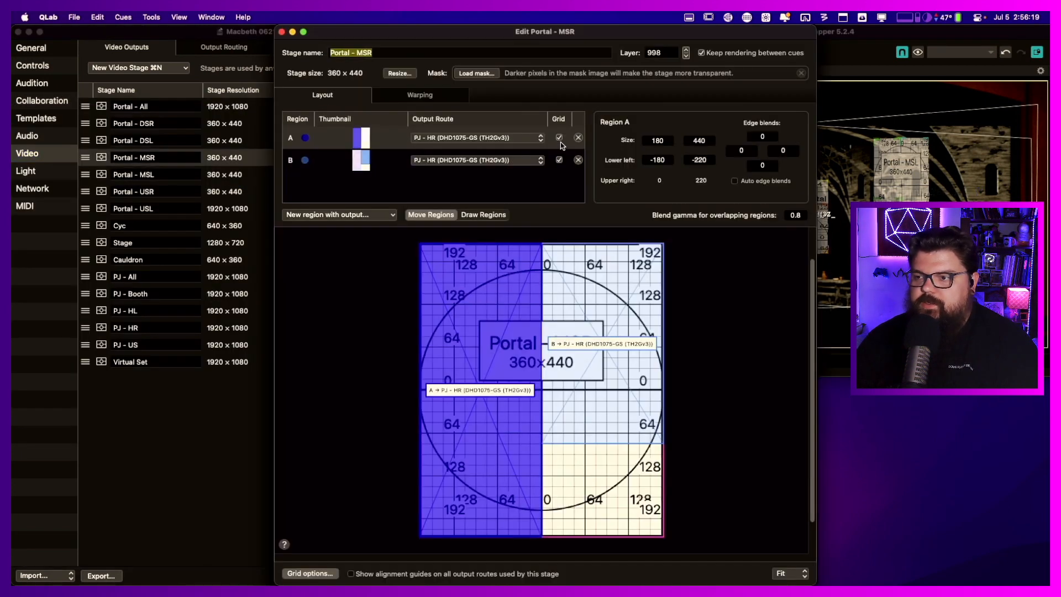
left_click(282, 32)
left_click(497, 174)
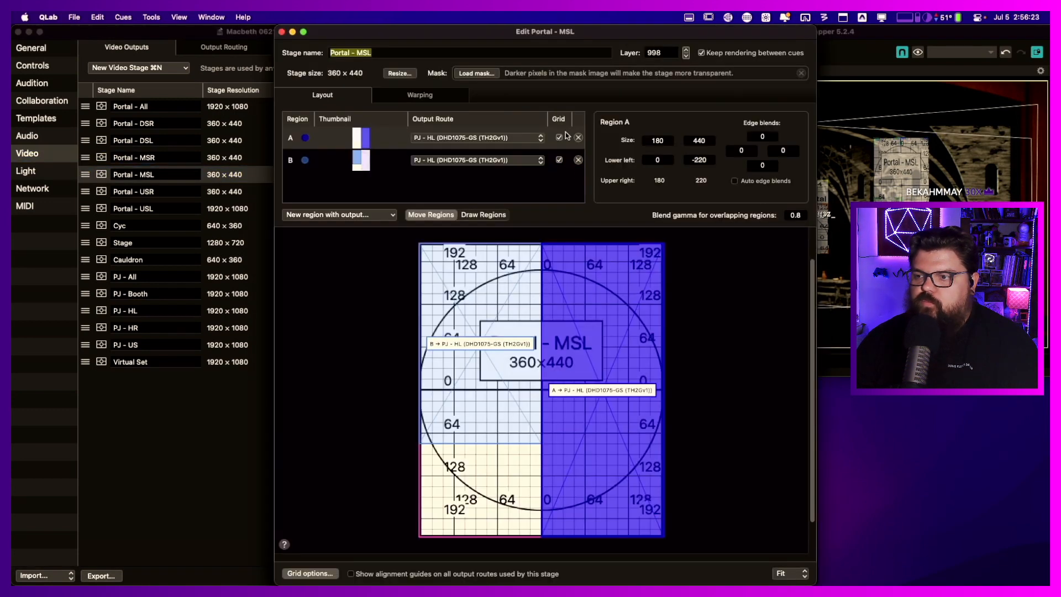
left_click(560, 137)
left_click(560, 160)
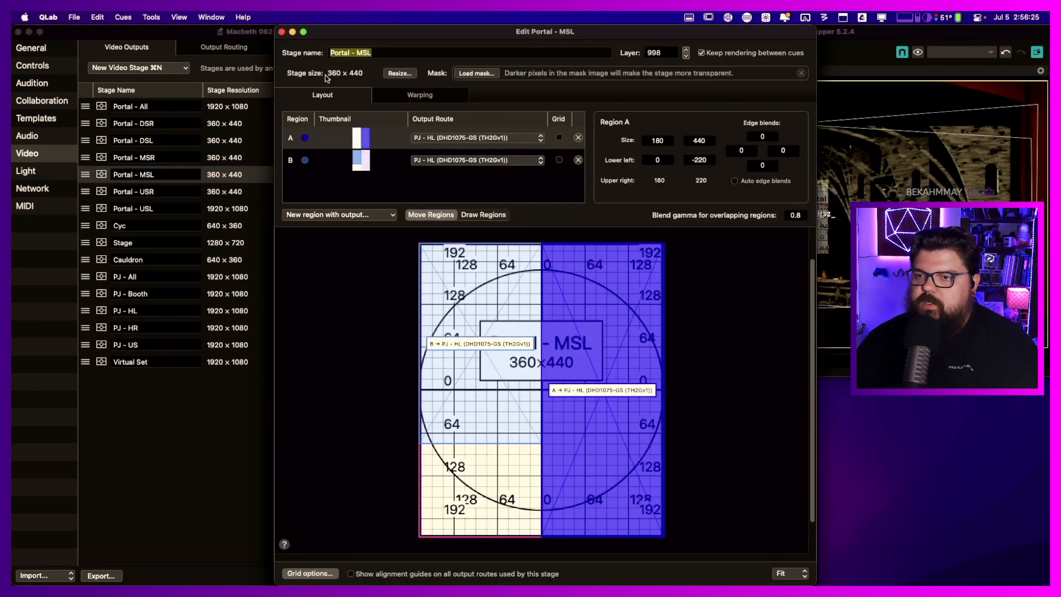
left_click(282, 32)
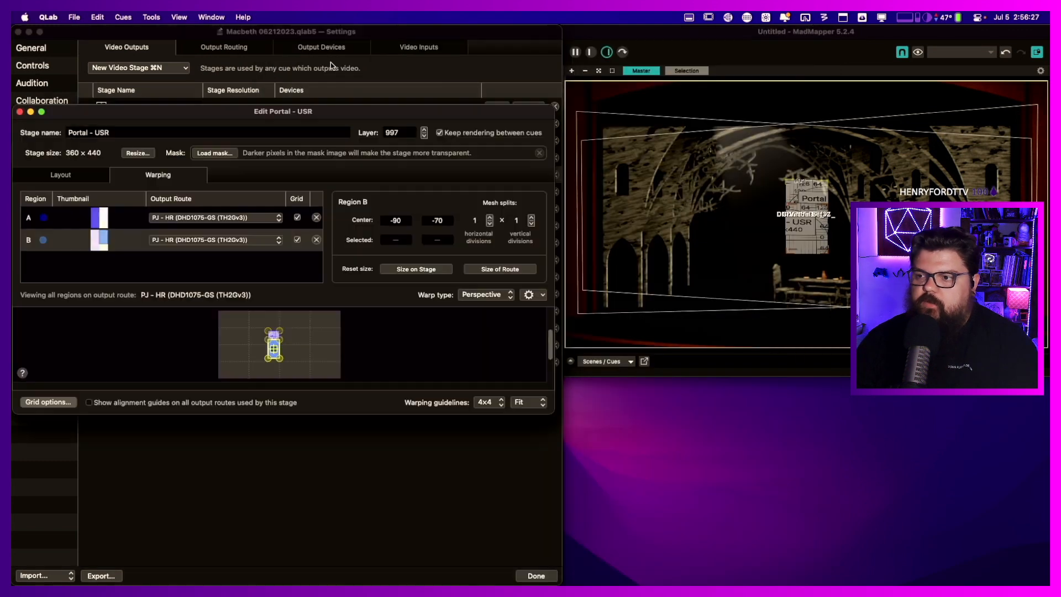
- Enlarge the Portal - USR editor and move region B's center to about -456, 259 and region A's to about -633, 179
double_click(352, 112)
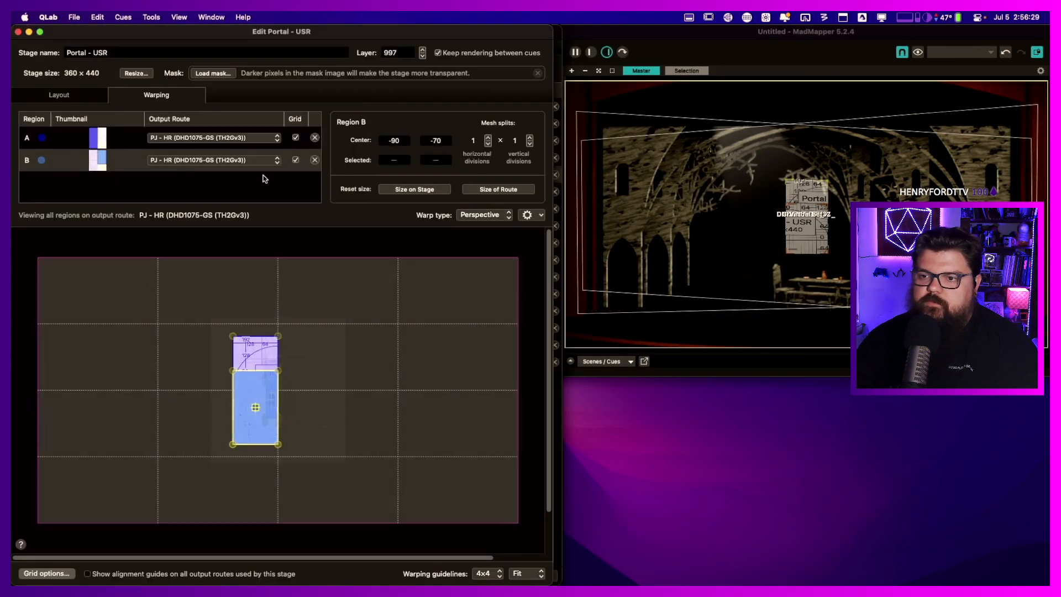
left_click_drag(250, 387, 158, 306)
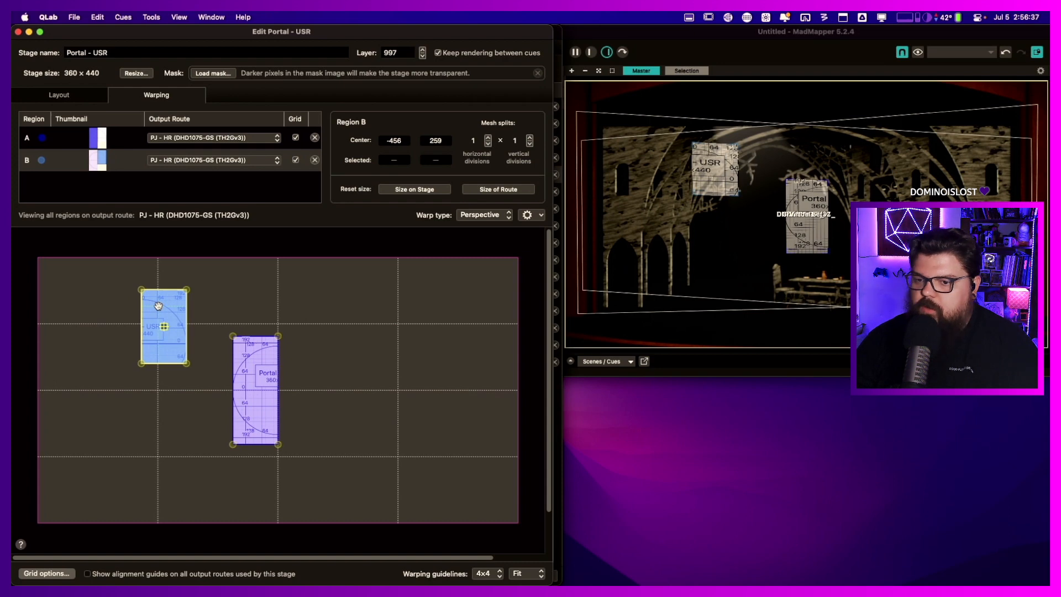
left_click_drag(250, 381, 129, 310)
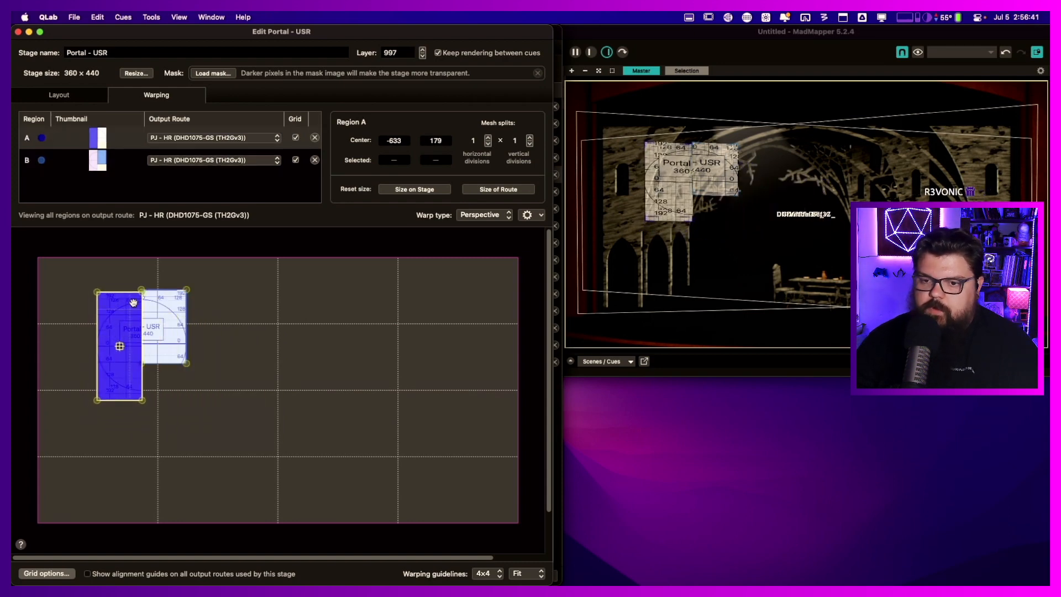
- Warp region A of Portal - USR into a narrow vertical strip from about -641, 403 to about -555, -101
left_click(142, 291)
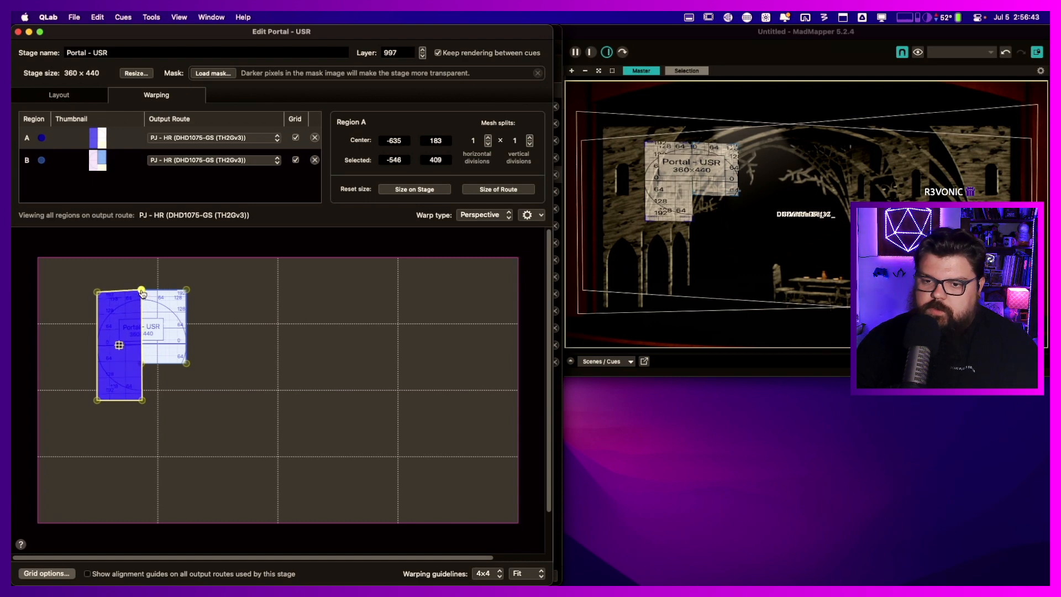
left_click_drag(99, 294, 115, 295)
left_click_drag(97, 400, 140, 417)
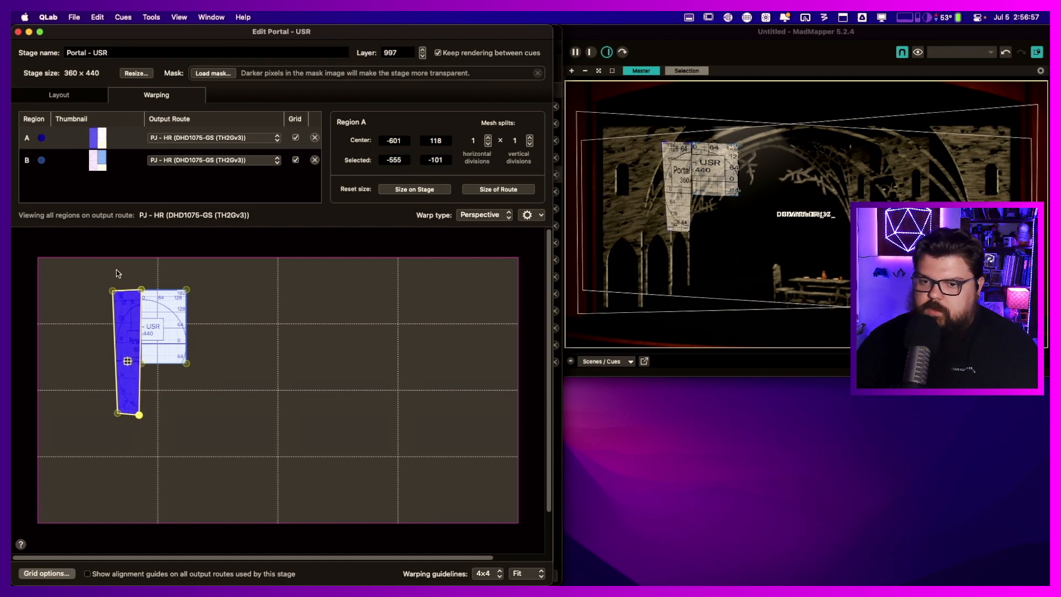
left_click(112, 291)
left_click_drag(112, 291, 118, 294)
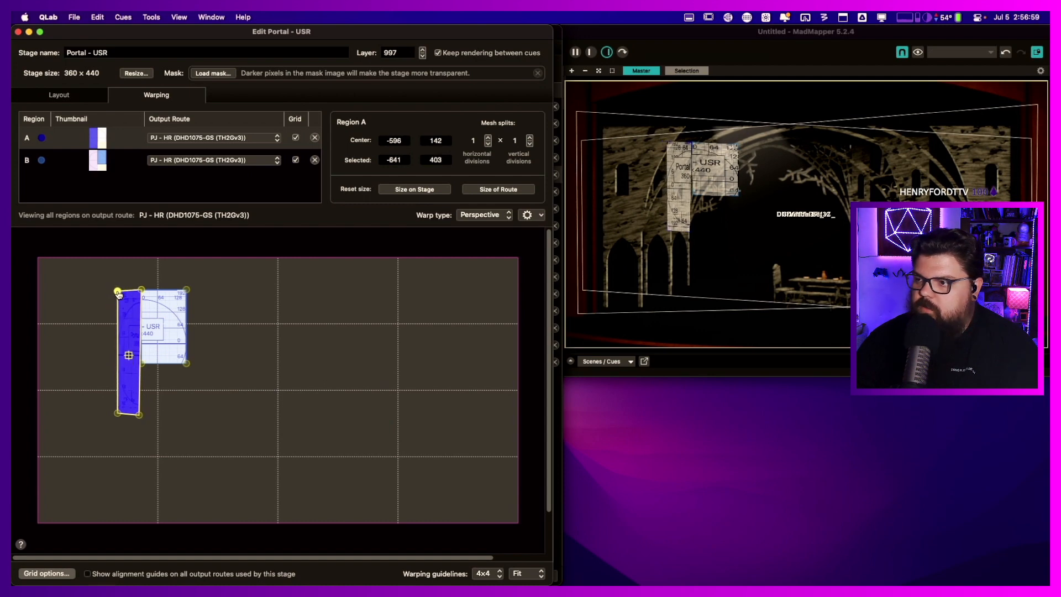
left_click(142, 363)
mouse_move(142, 363)
left_mouse_down()
mouse_move(141, 376)
mouse_move(142, 362)
left_mouse_up()
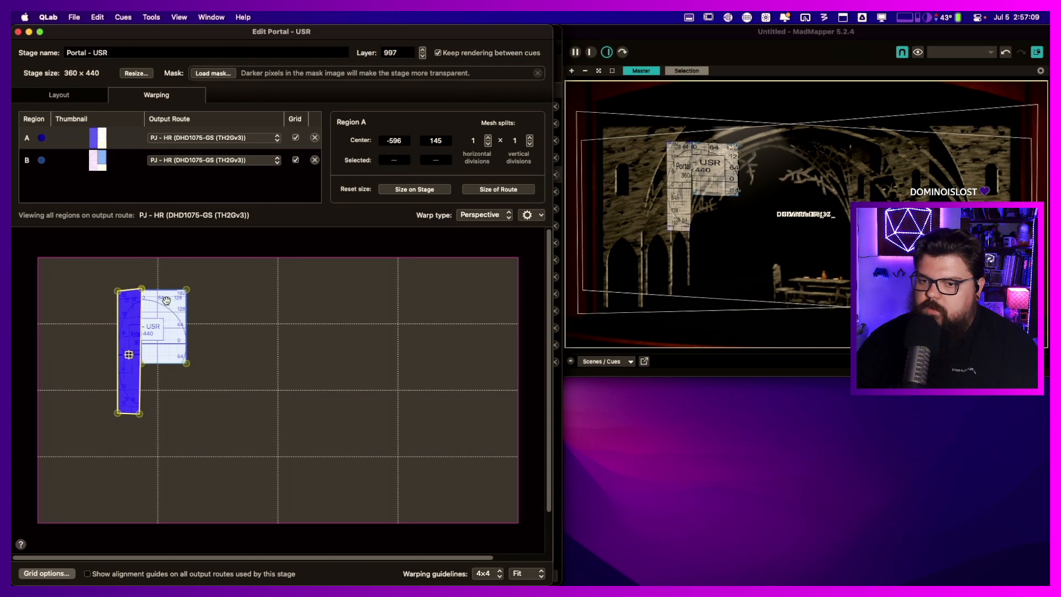
- Warp region B of Portal - USR against region A, with its upper corners at about -545, 414 and -440, 428
left_click(149, 291)
left_click_drag(142, 288, 142, 288)
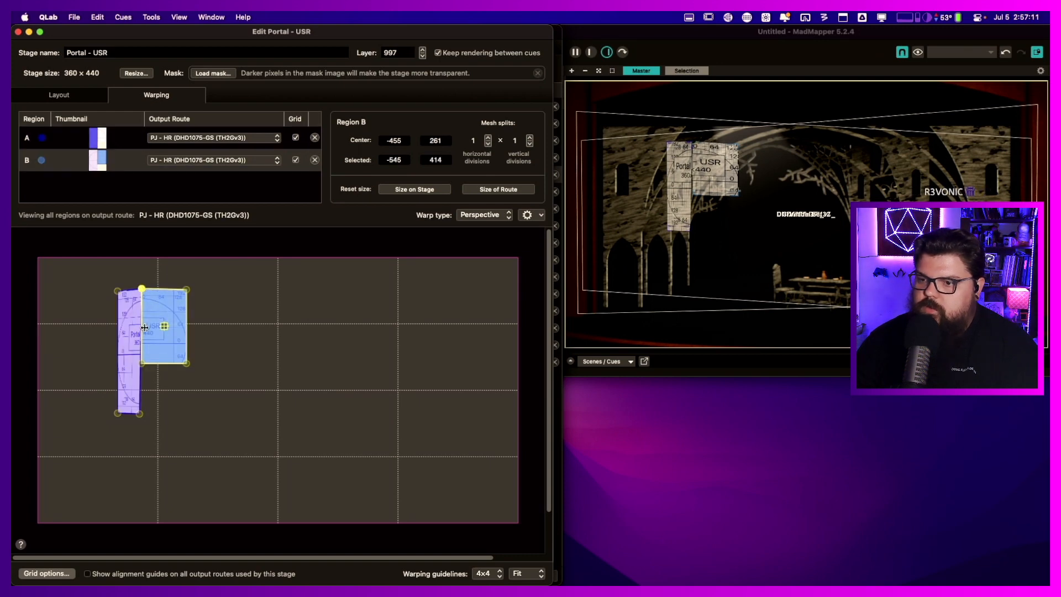
left_click_drag(142, 366, 139, 384)
left_click_drag(187, 367, 164, 384)
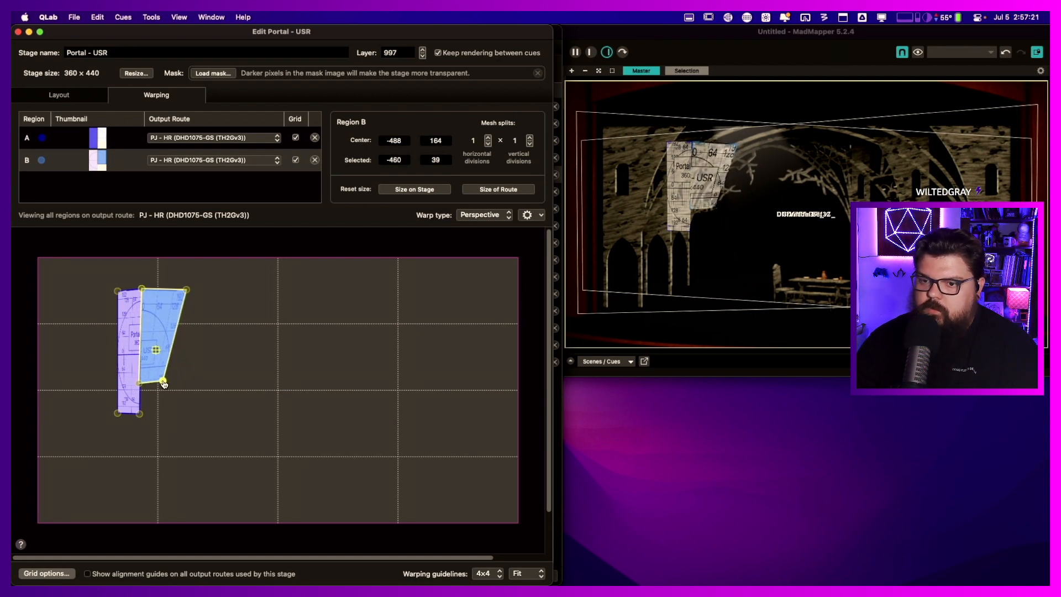
left_click_drag(188, 294, 168, 287)
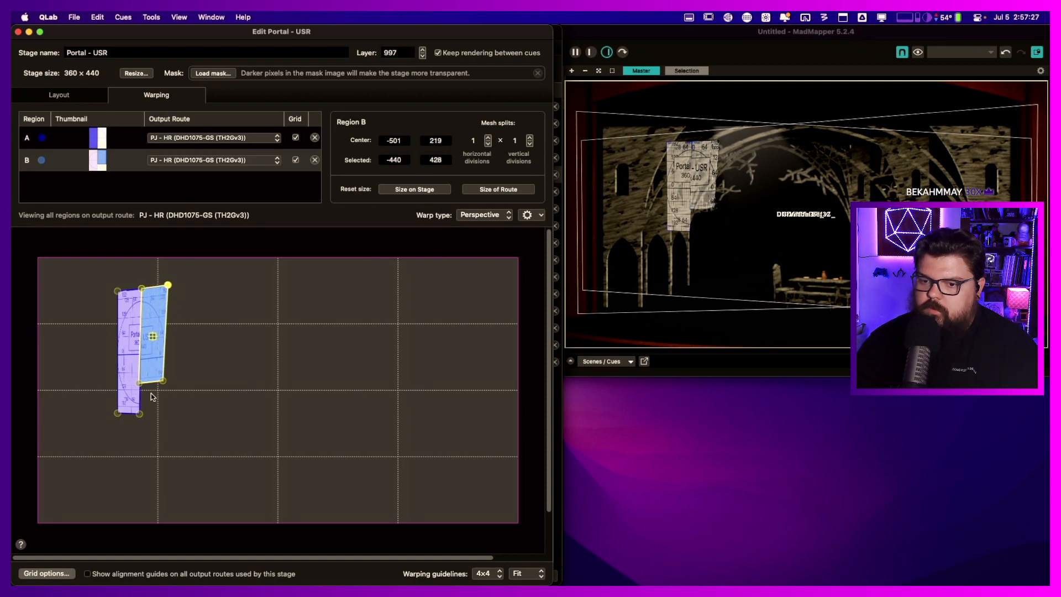
- Refine region B's warp, placing its upper right corner at about -452, 424 and lower right at -462, 55, and close the stage editor
left_click_drag(137, 386, 164, 379)
left_click(163, 381)
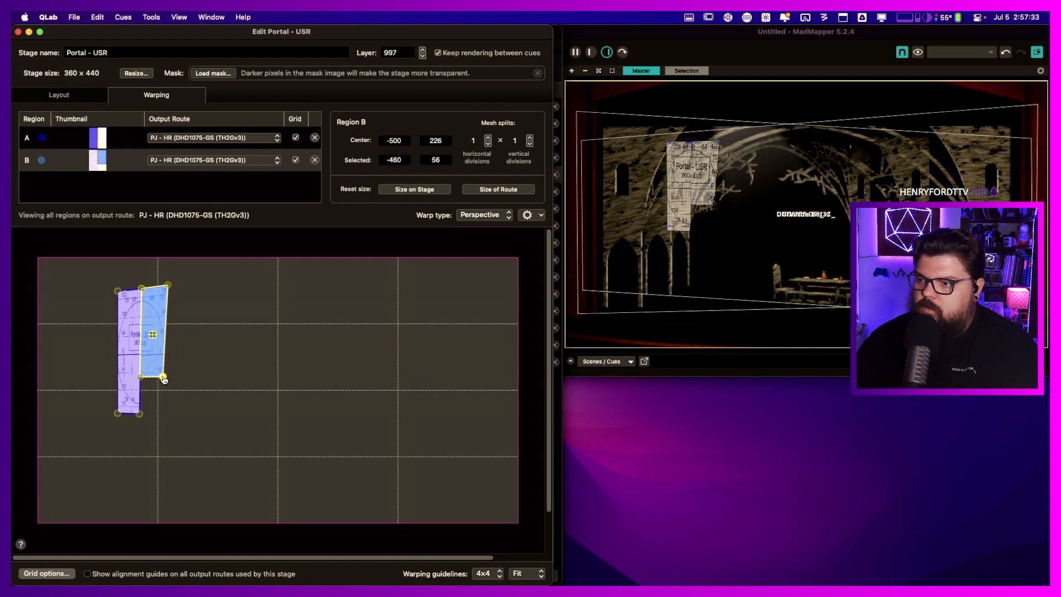
left_click(141, 379)
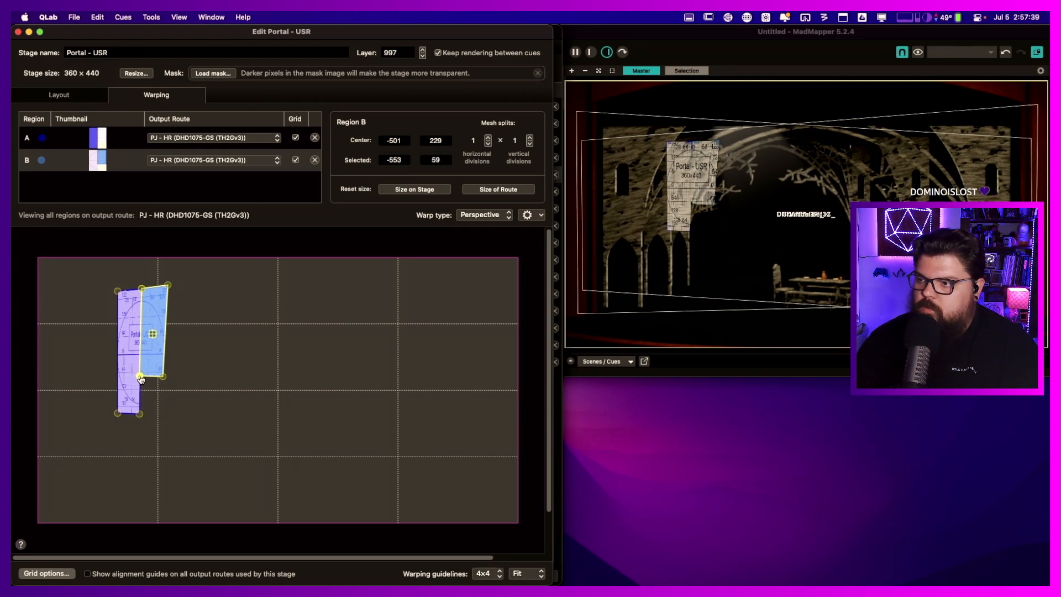
left_click_drag(164, 375, 164, 378)
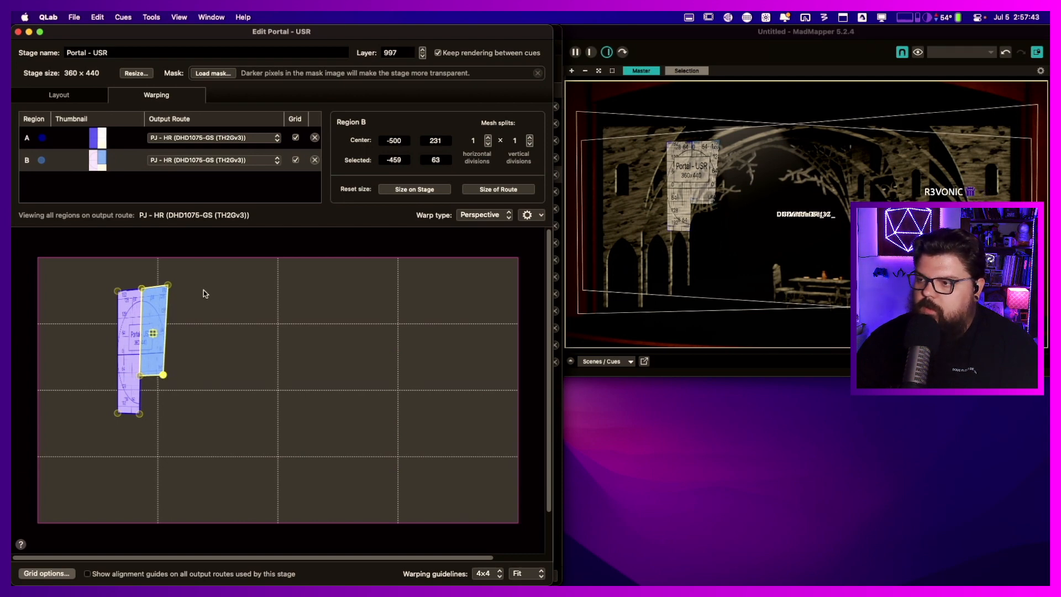
left_click_drag(169, 289, 166, 288)
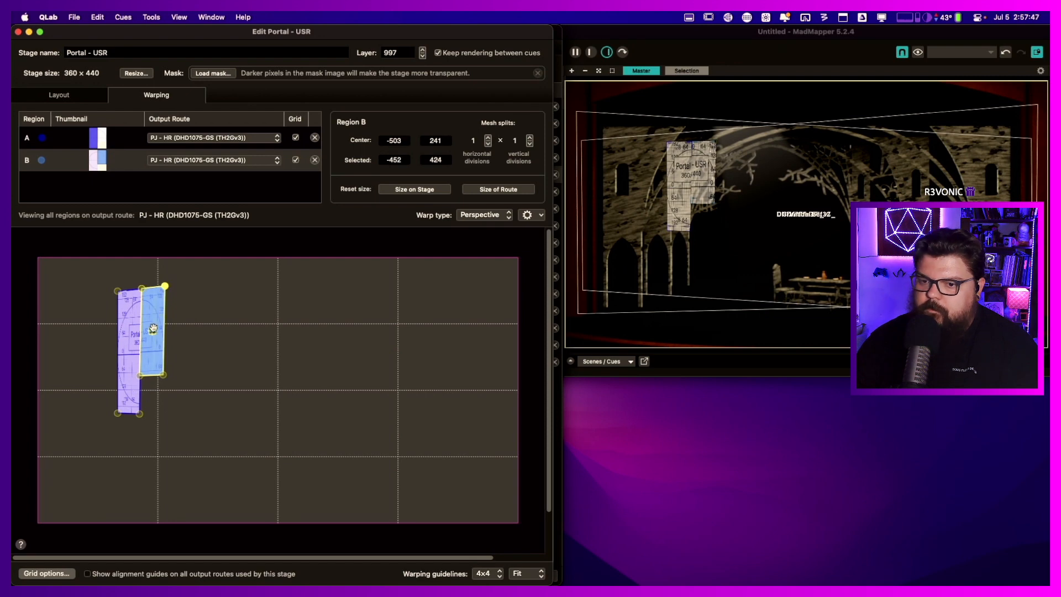
left_click(140, 378)
left_click_drag(140, 378, 162, 377)
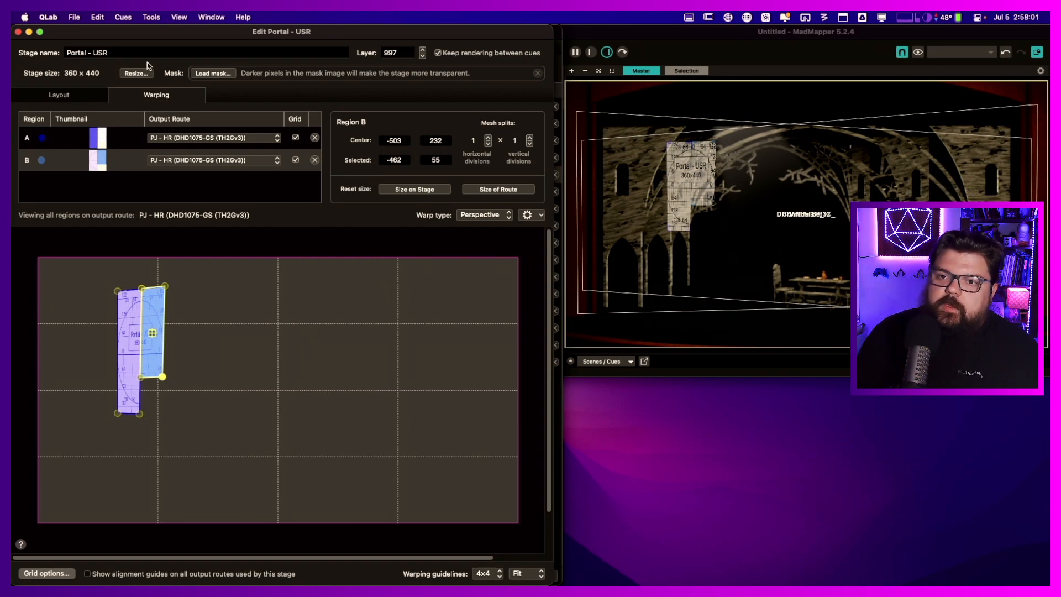
left_click(18, 32)
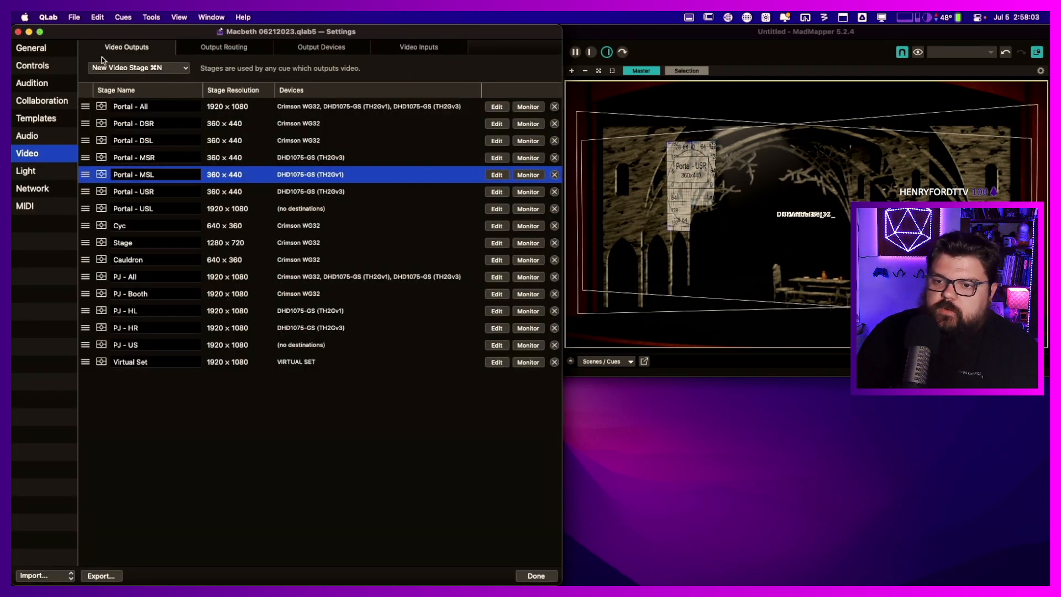
- Resize the Portal - USL stage to 360 × 440 pixels without preserving its aspect ratio
left_click(491, 209)
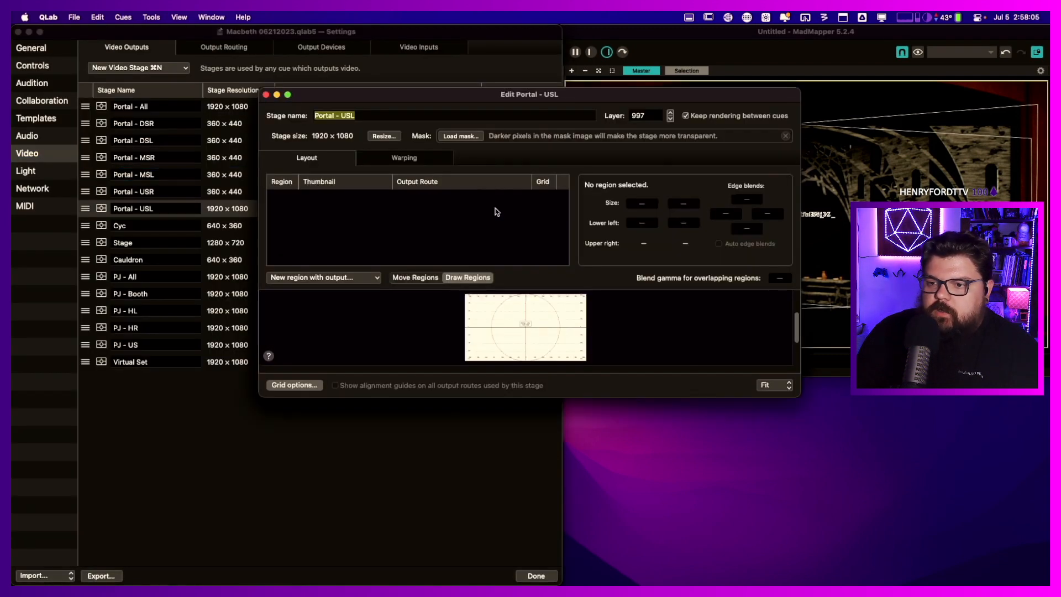
left_click(384, 137)
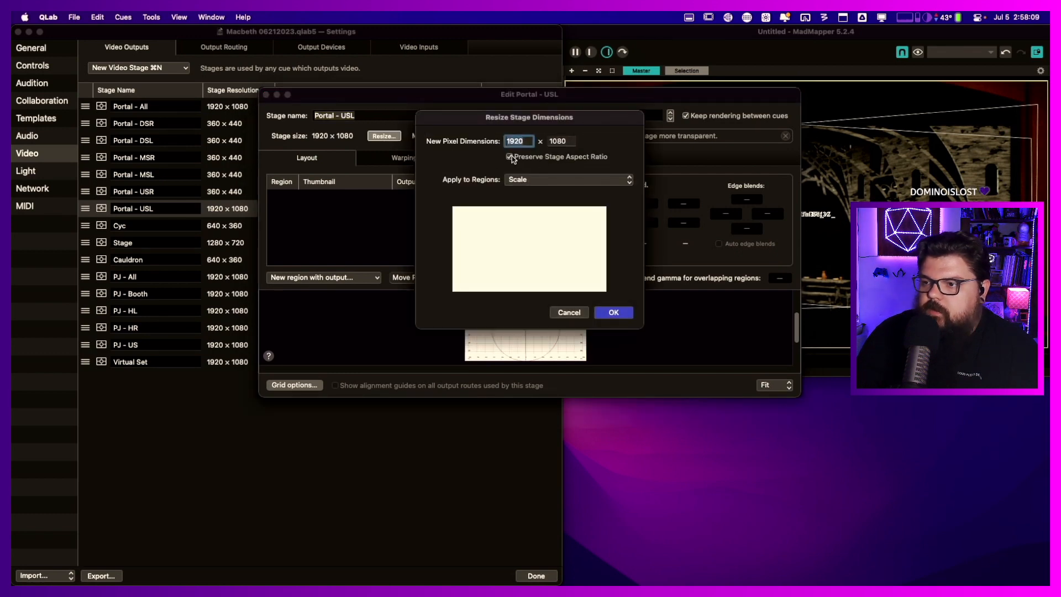
type("3604")
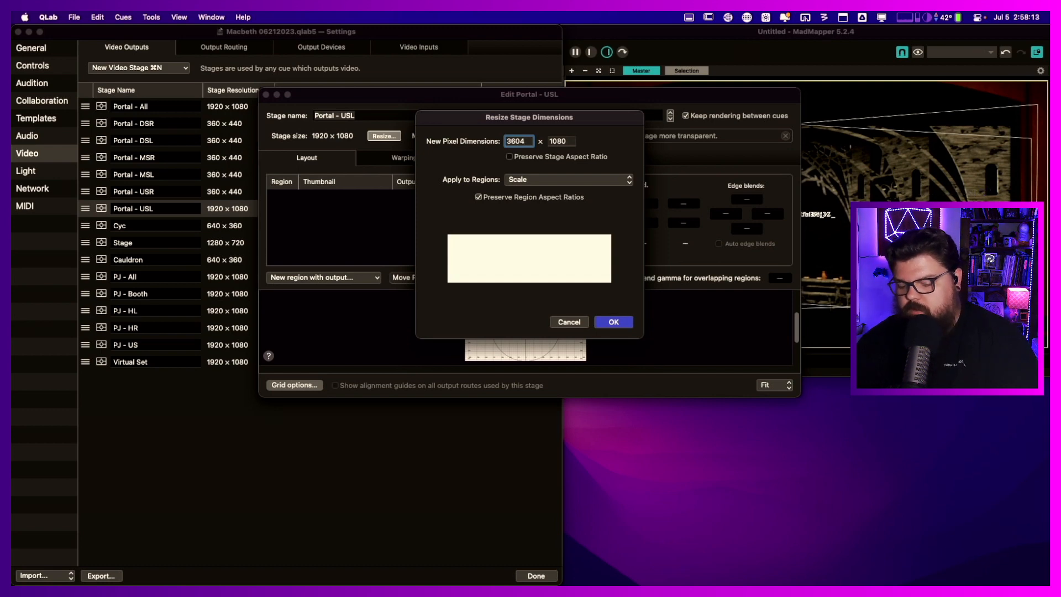
key("BackSpace")
key("Tab")
type("440")
key("Return")
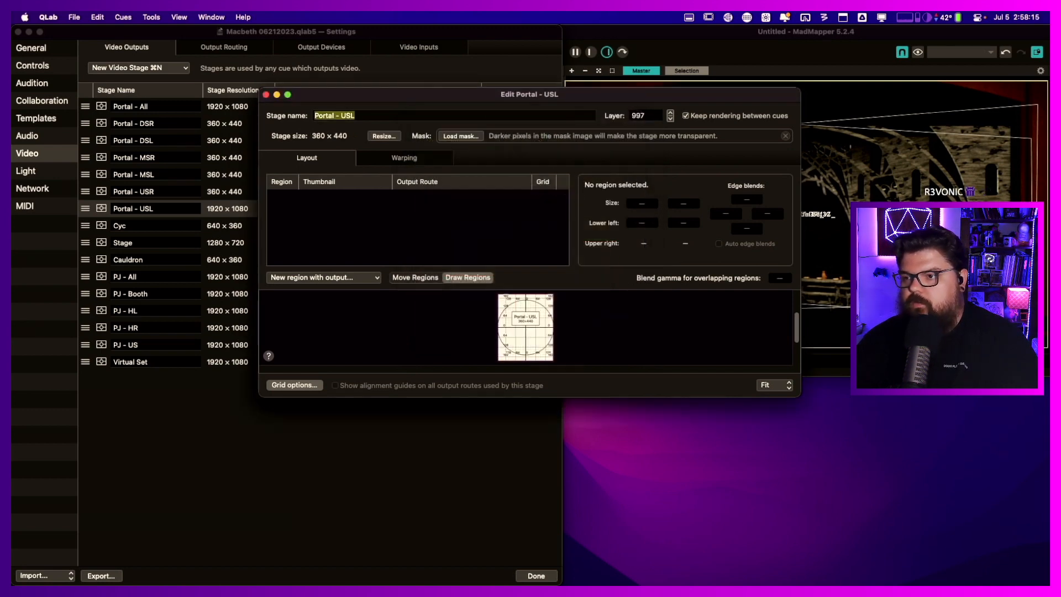
- Add two regions routed to PJ - HL on the Portal - USL stage and turn off their auto edge blends
left_click(344, 279)
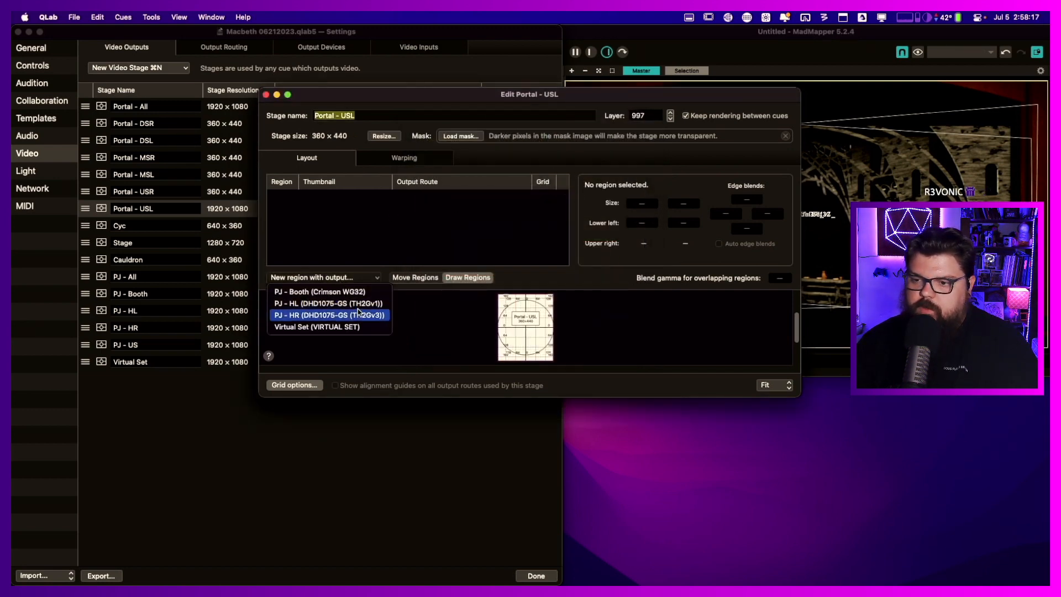
left_click(336, 308)
left_click(339, 279)
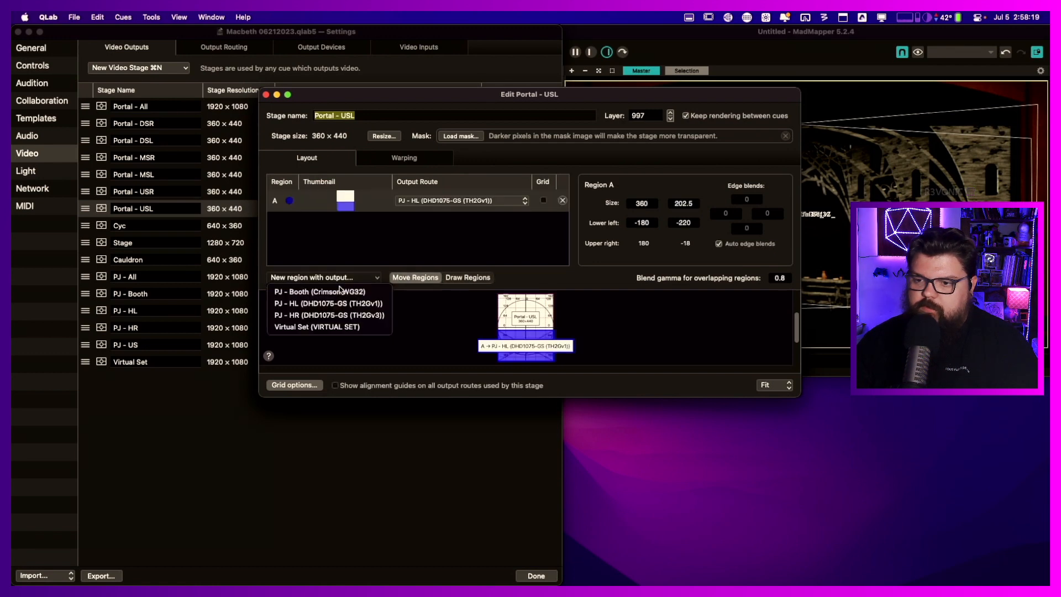
left_click(500, 264)
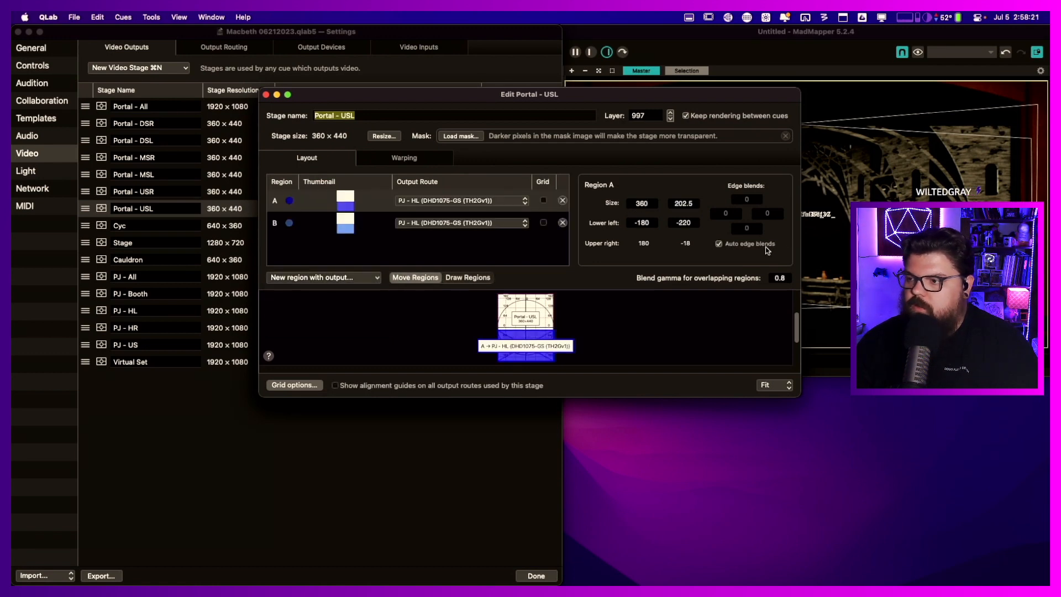
left_click(556, 220)
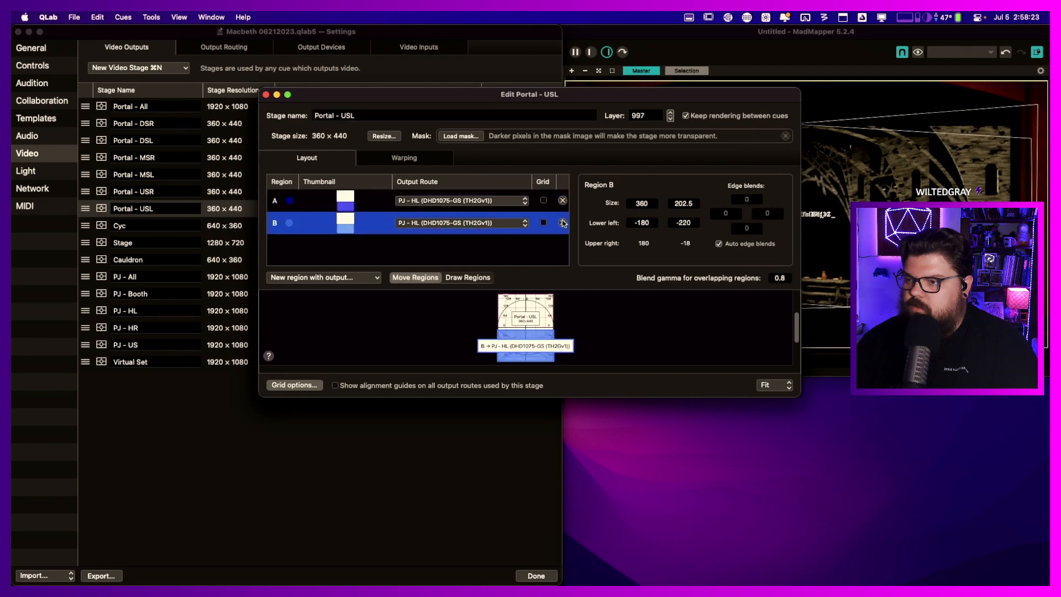
- Set the size of region A on the Portal - USL stage to 180 × 440
left_click(536, 200)
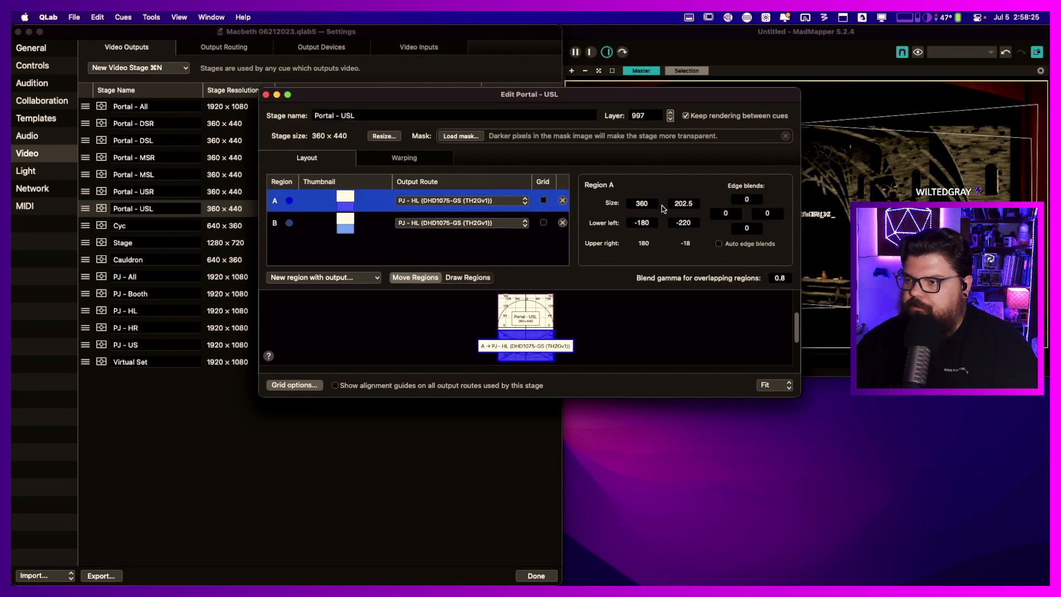
left_click(652, 204)
type("180")
key("Tab")
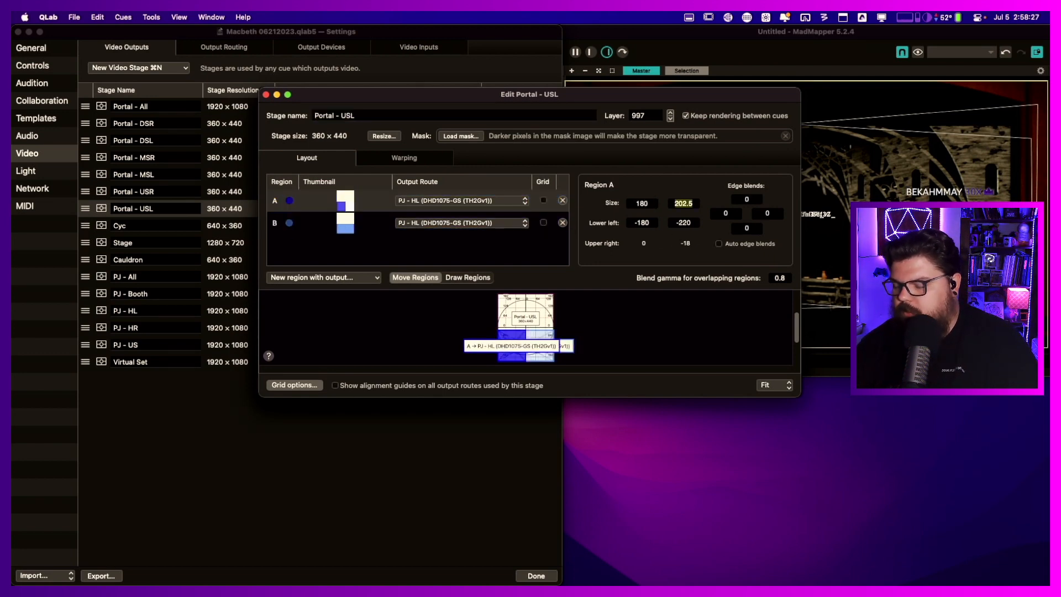
type("4")
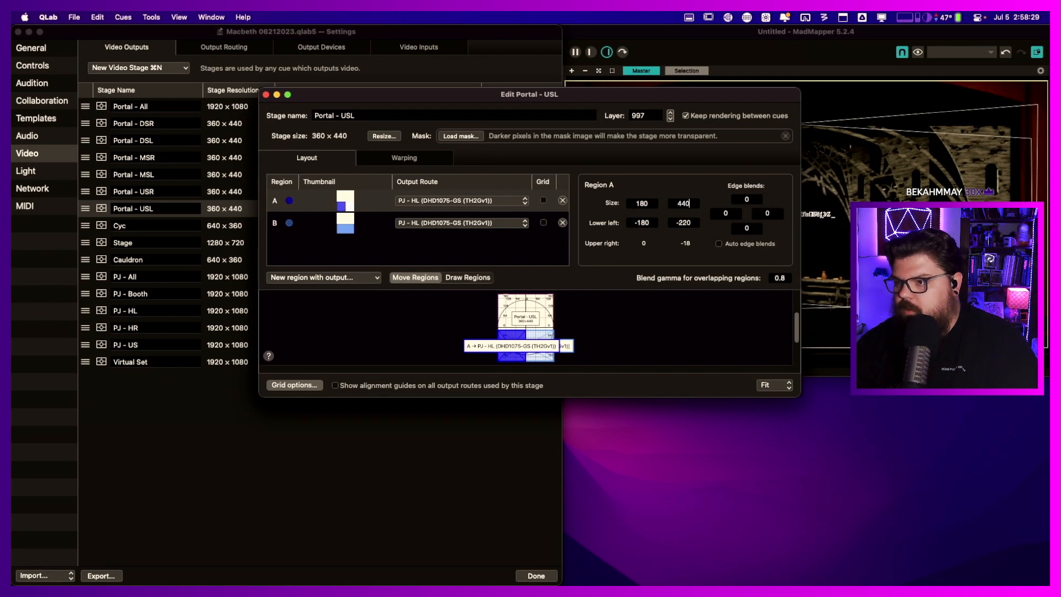
type("40")
key("Tab")
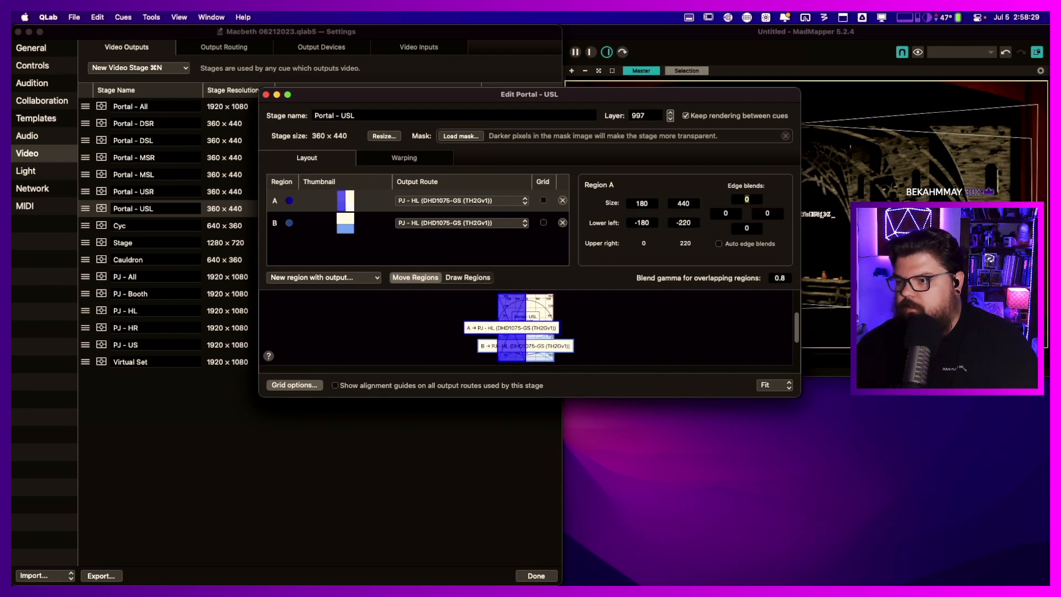
- Set region B's size to 180 × 300 on the Portal - USL stage and move region A to the stage's right half
left_click(535, 221)
double_click(643, 203)
type("180")
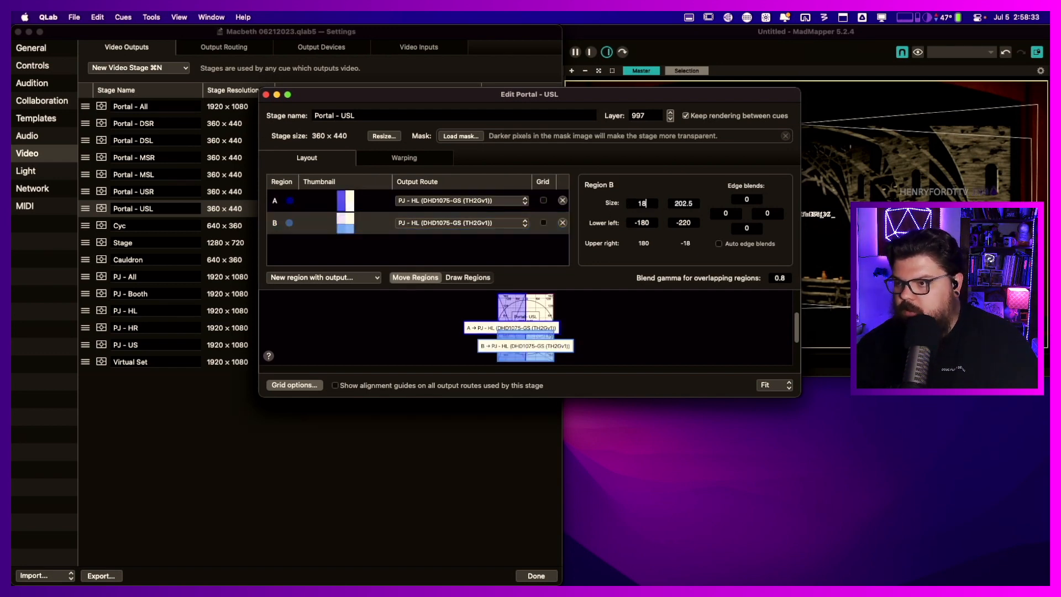
key("Tab")
type("30")
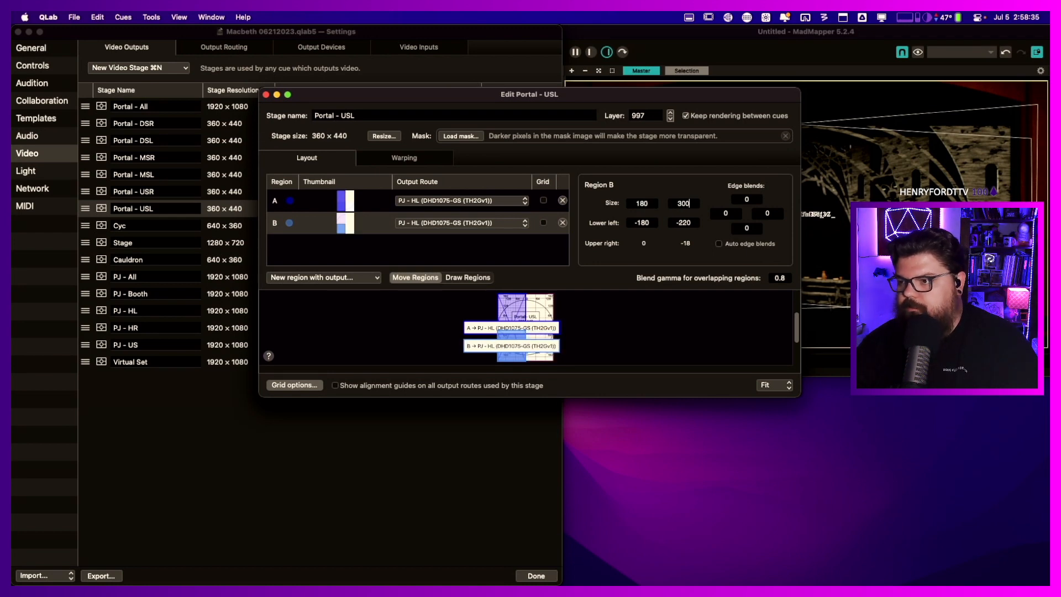
key("Tab")
mouse_move(504, 304)
left_mouse_down()
mouse_move(534, 306)
mouse_move(517, 307)
mouse_move(517, 296)
left_mouse_up()
- Switch to warping in an enlarged editor, show both regions' grids, and move region A's center to about 319, 171
left_click(398, 159)
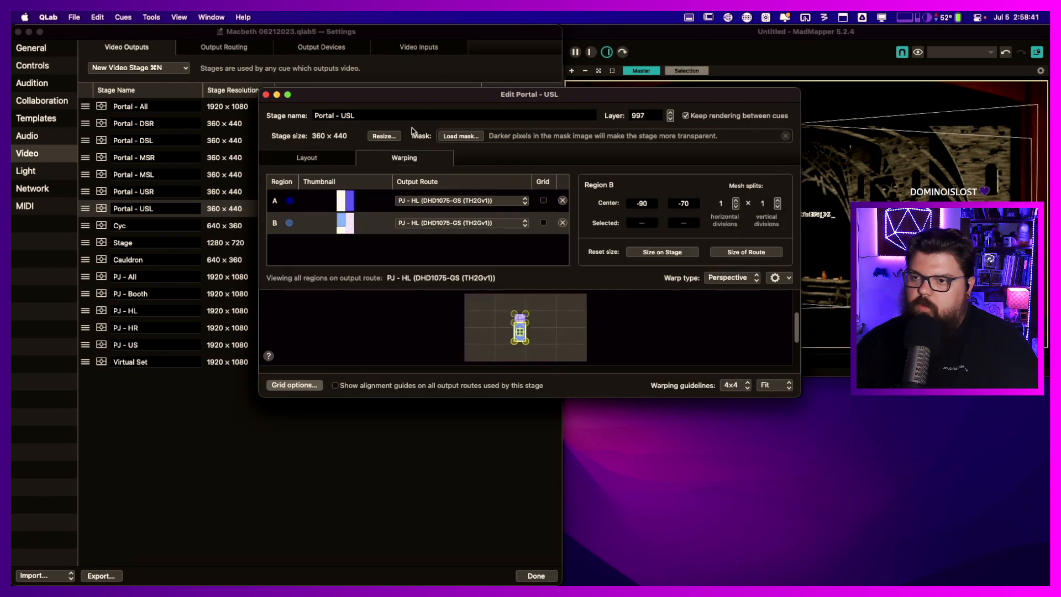
left_click_drag(438, 97, 12, 119)
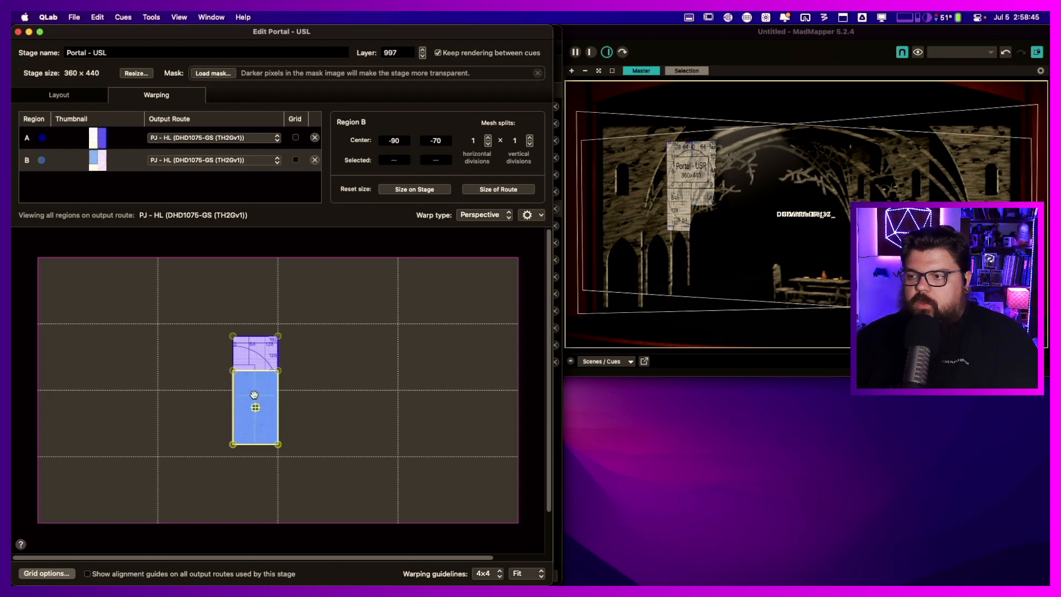
left_click_drag(259, 346, 378, 315)
left_click(296, 138)
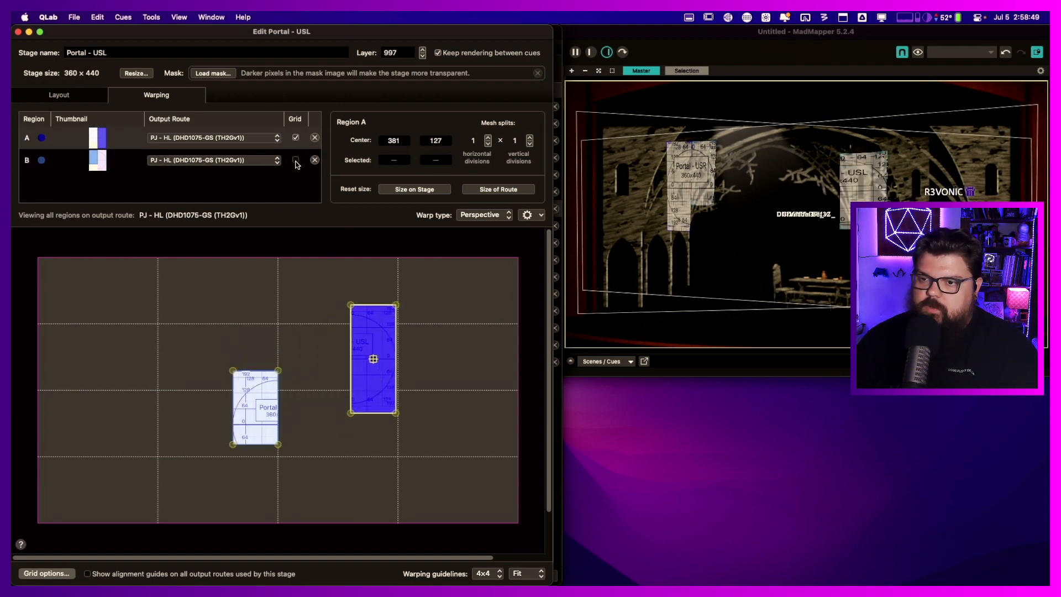
left_click(296, 160)
mouse_move(374, 330)
left_mouse_down()
mouse_move(403, 325)
mouse_move(358, 319)
left_mouse_up()
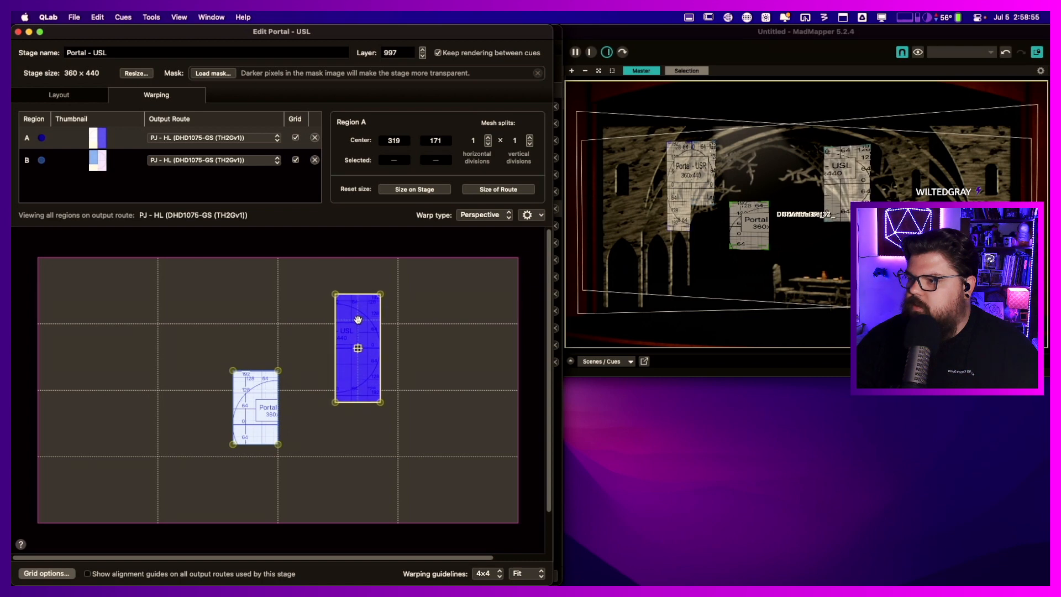
- Narrow and lengthen region A's warp, placing its lower left corner at about 335, -97 and upper left at about 330, 393
left_click(381, 404)
mouse_move(381, 406)
left_mouse_down()
mouse_move(381, 416)
mouse_move(351, 410)
mouse_move(361, 414)
left_mouse_up()
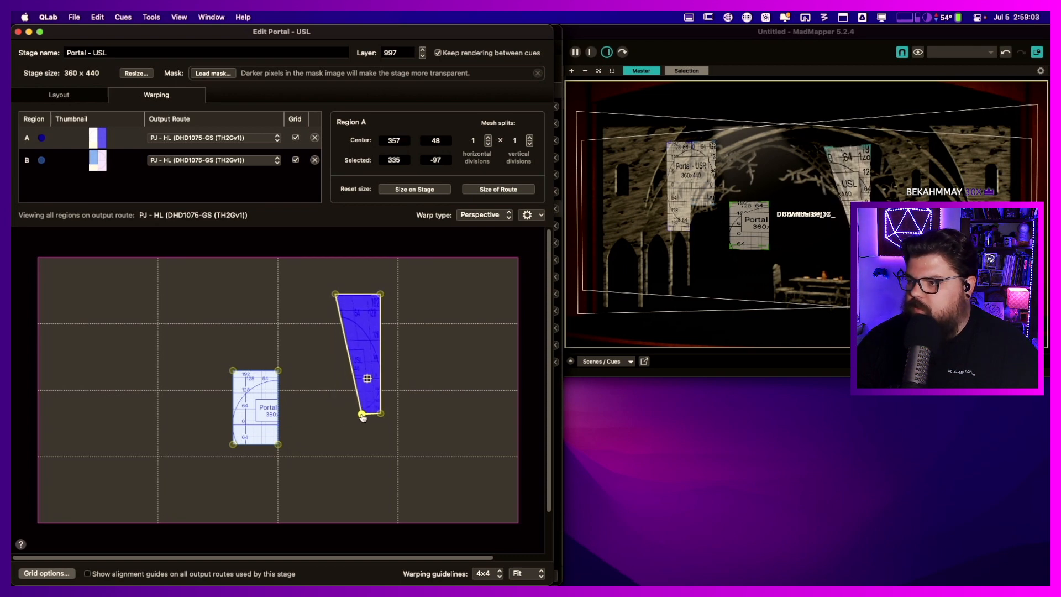
left_click_drag(335, 294, 361, 296)
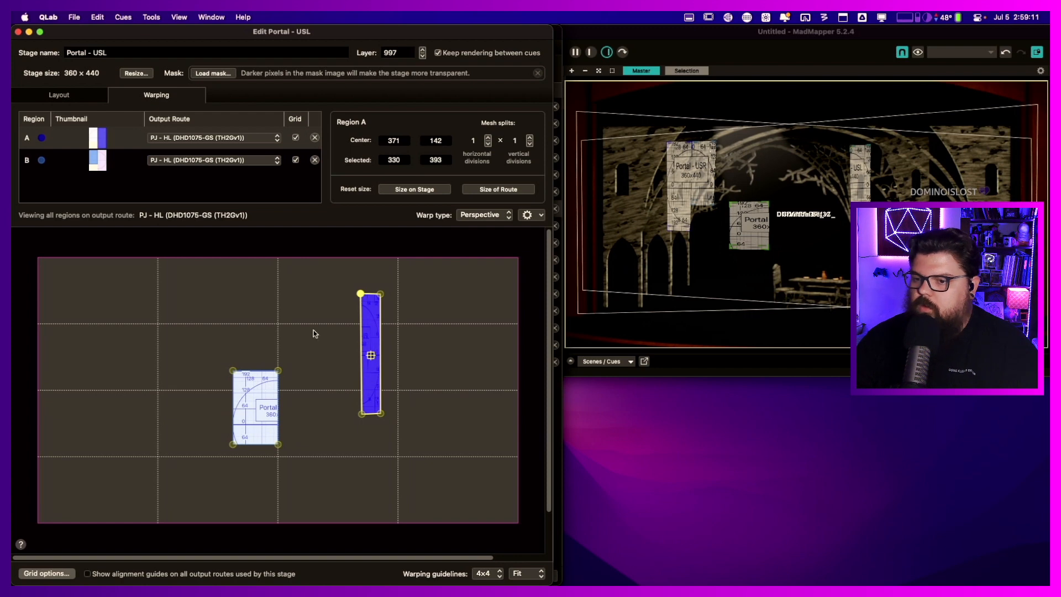
- Move region B against region A's left edge and warp its corners, placing lower left at about 246, 58 and lower right at 335, 51
left_click_drag(265, 393, 361, 298)
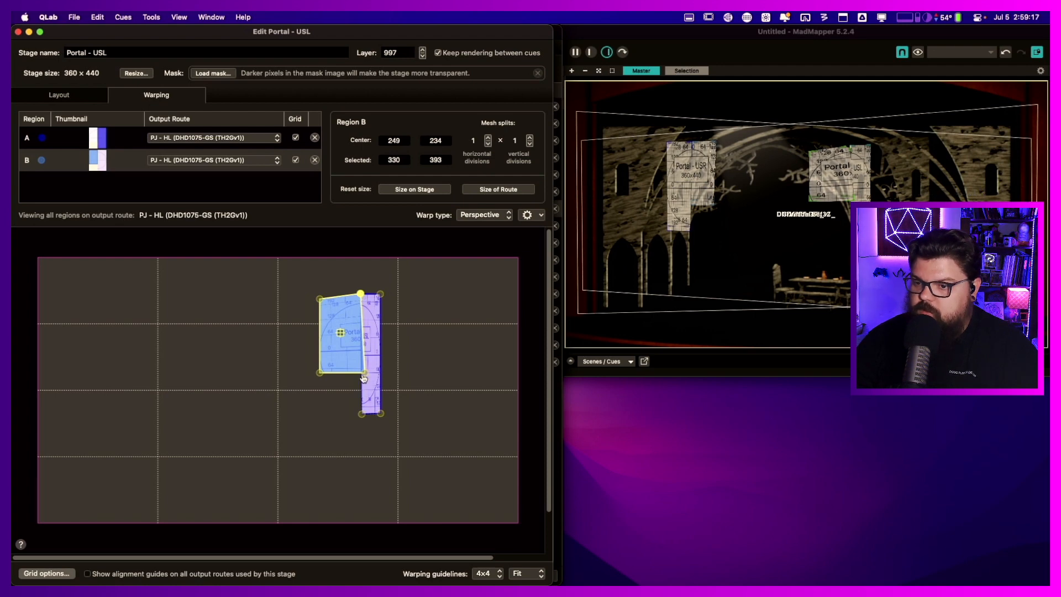
left_click_drag(365, 376, 341, 377)
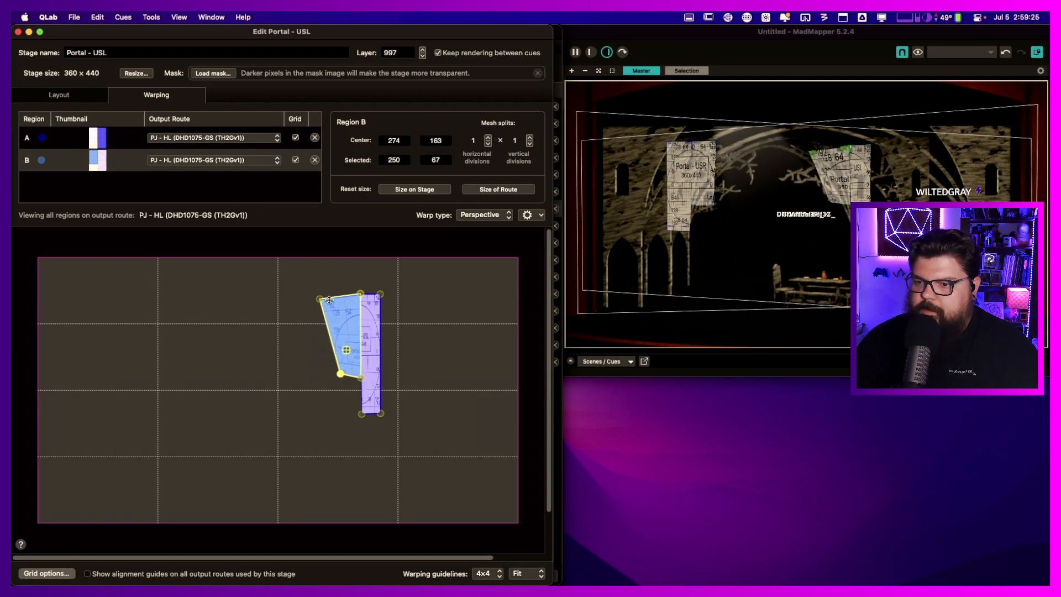
left_click_drag(321, 302, 342, 303)
left_click_drag(361, 380, 340, 379)
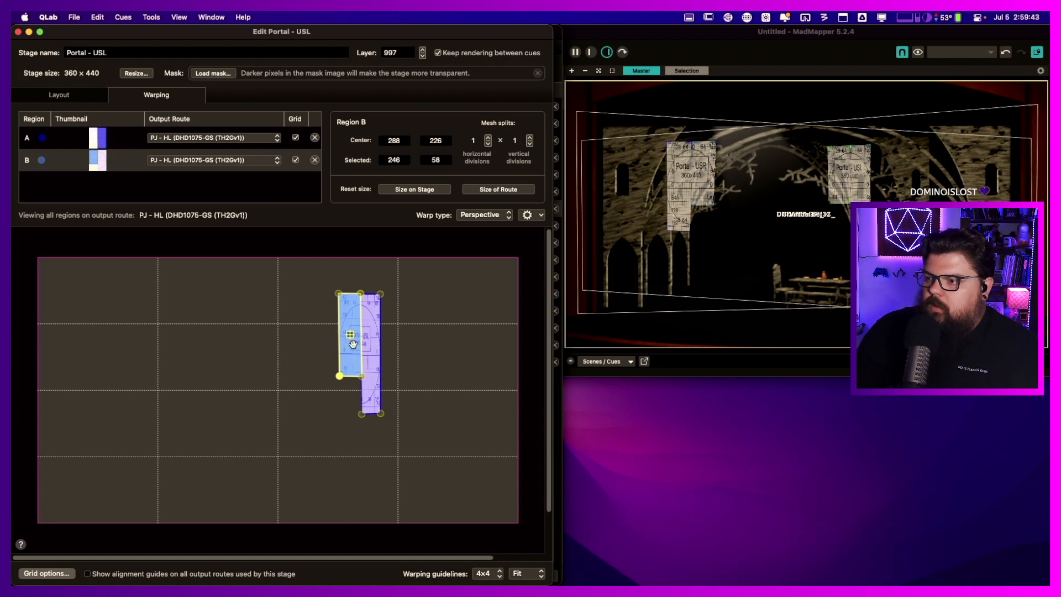
left_click(362, 378)
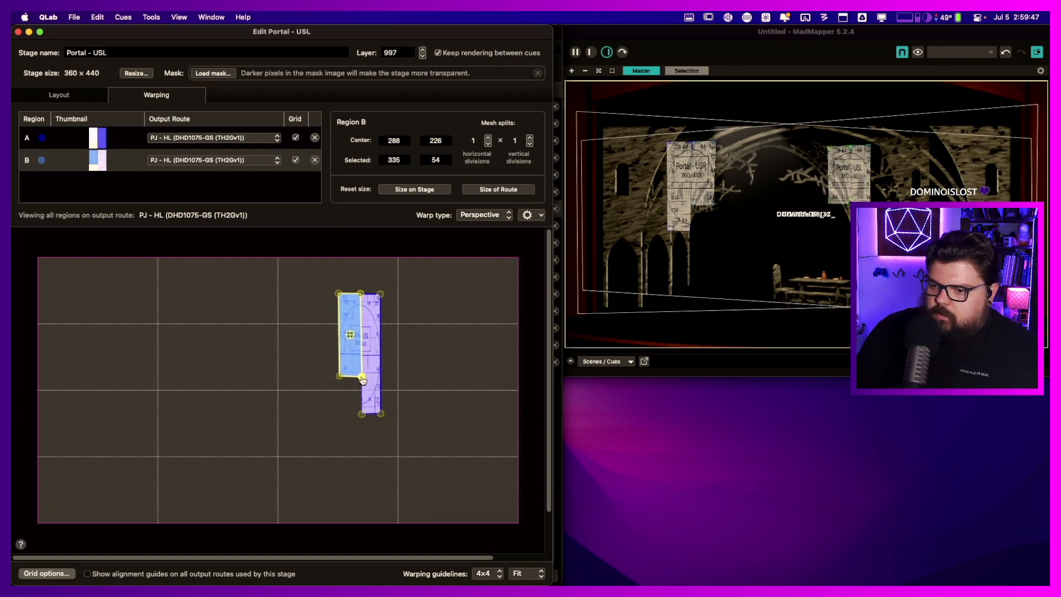
left_click_drag(362, 379, 362, 379)
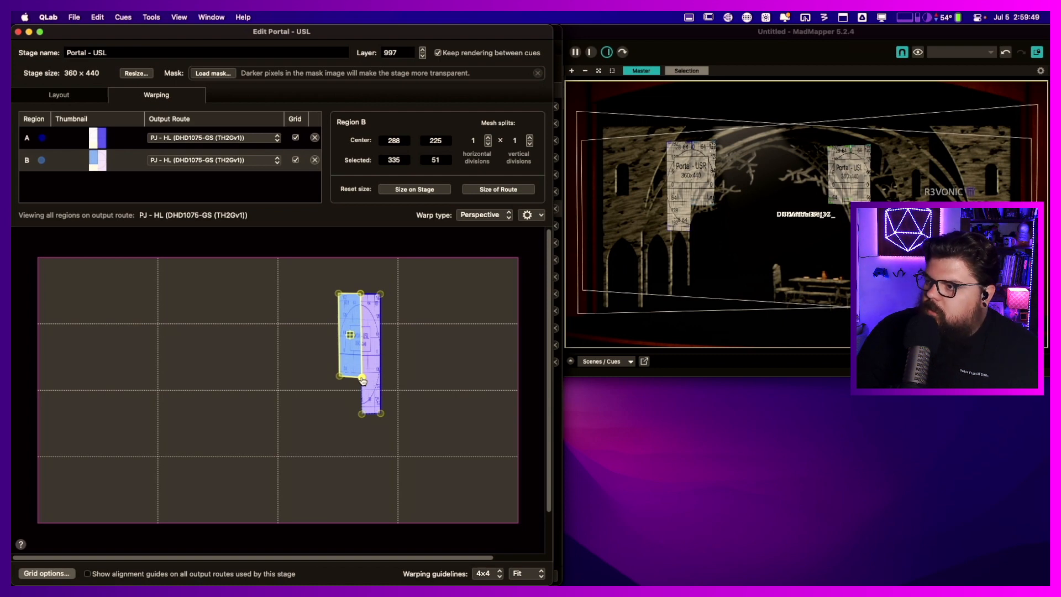
- Turn off the grids of regions A and B on the Portal - USL stage and close its editor
left_click(296, 138)
left_click(296, 160)
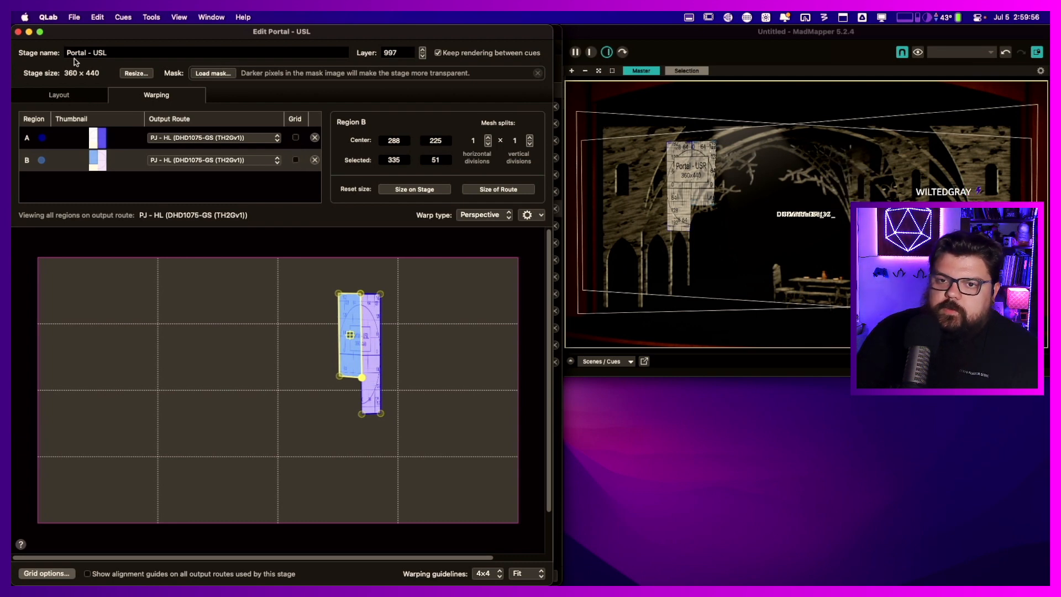
left_click(18, 32)
- Turn off both regions' grids on the Portal - USR stage, close its editor and select the Portal - All stage
left_click(497, 192)
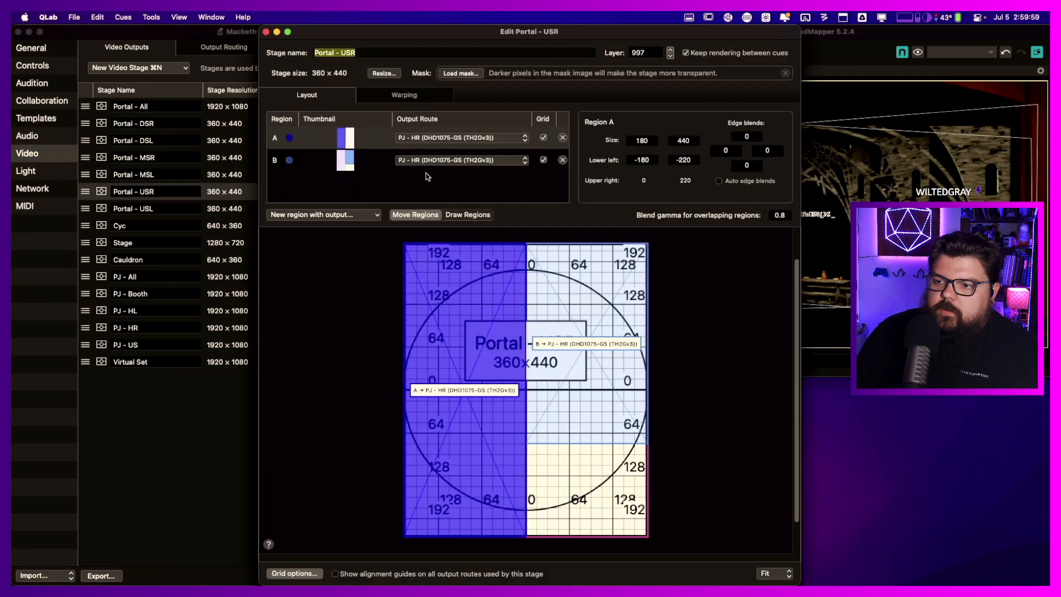
left_click(543, 138)
left_click(542, 159)
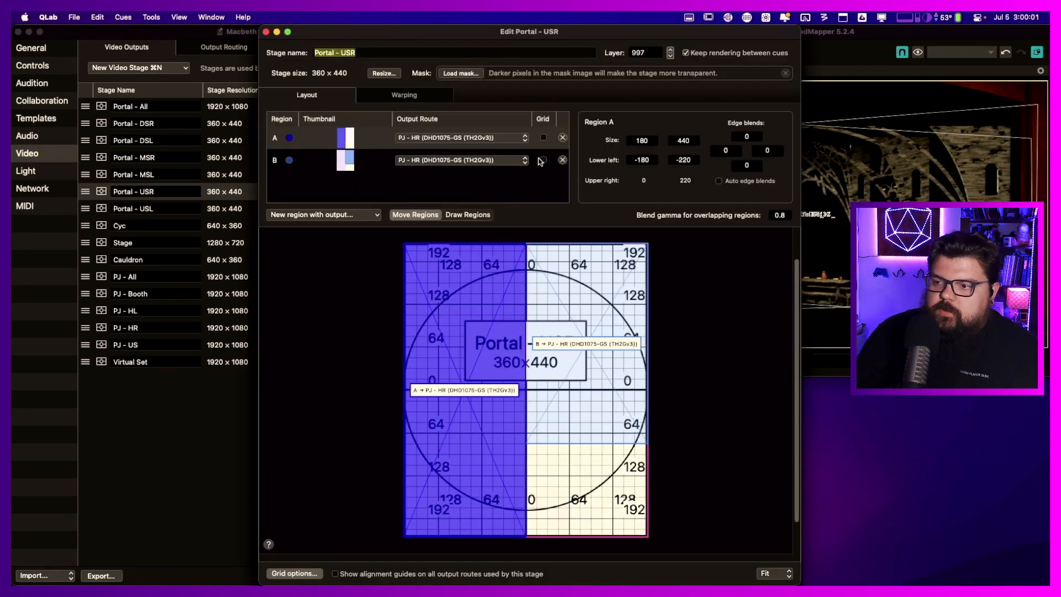
left_click(266, 32)
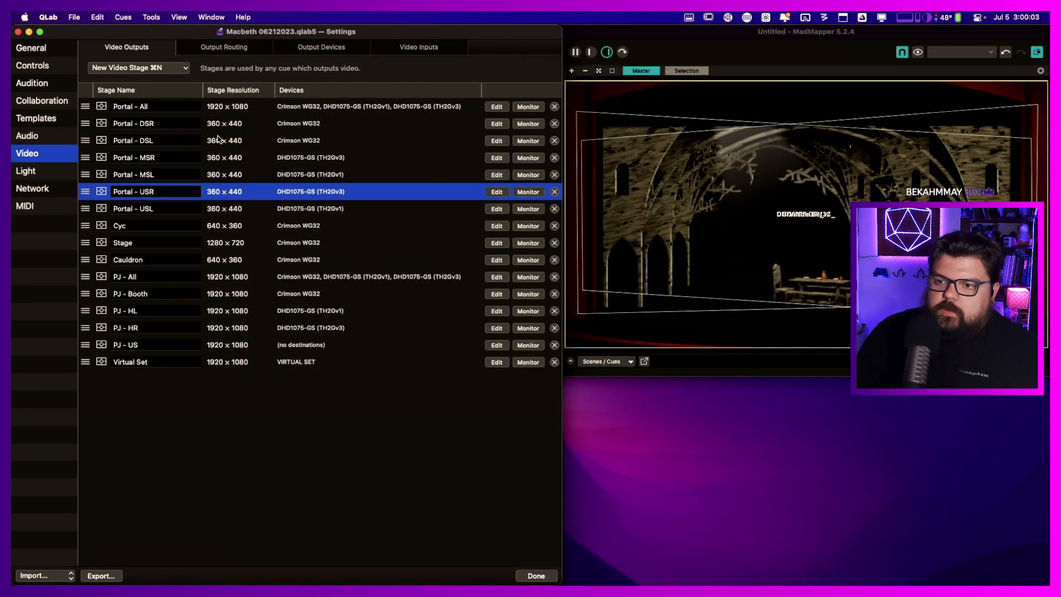
left_click(385, 107)
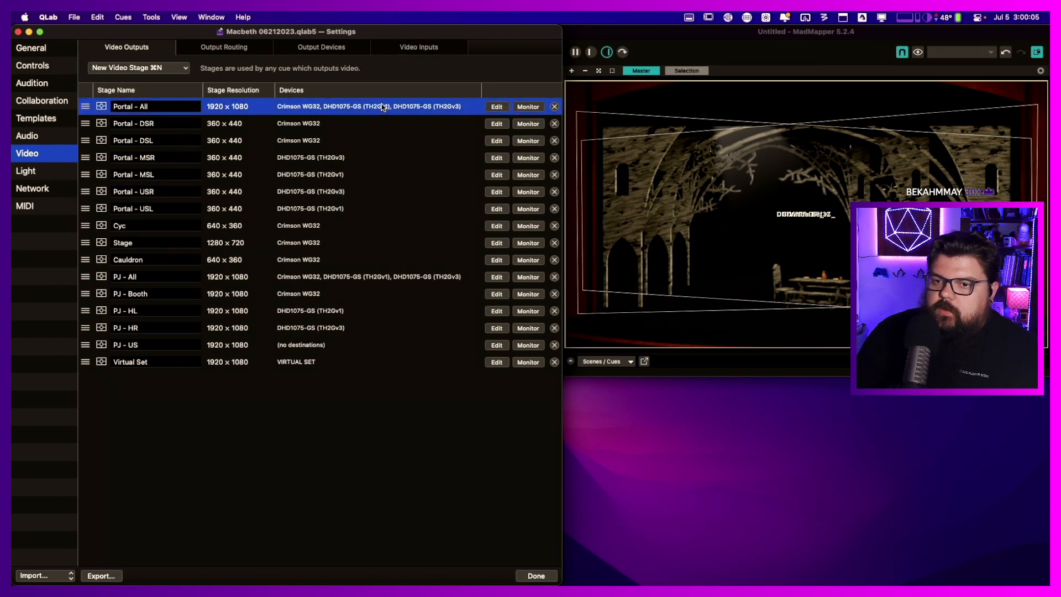
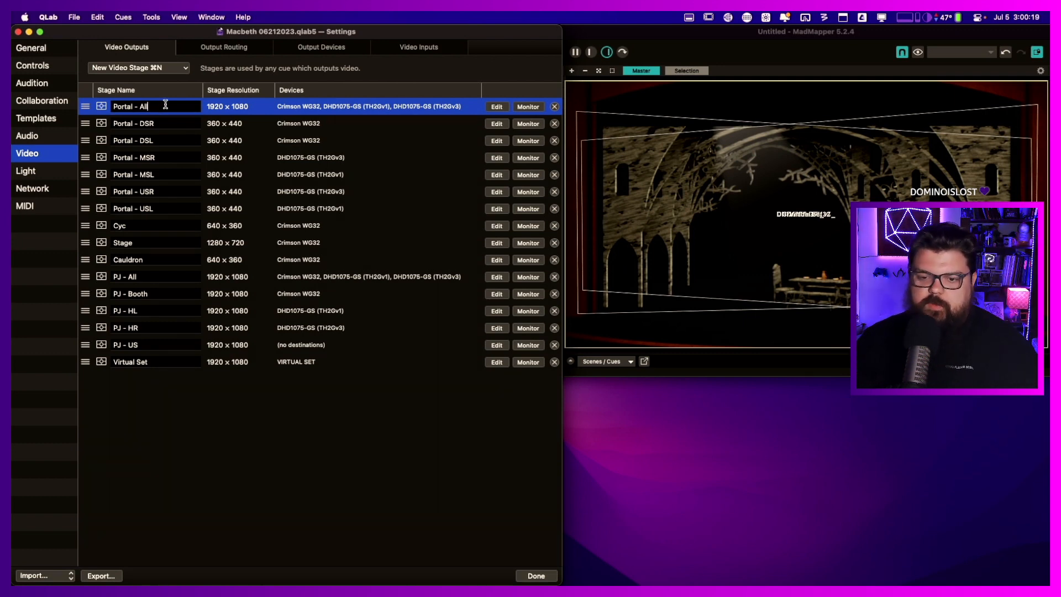
- Rename the Portal - All video stage as "Portal - All**" and finish editing the workspace settings
type("**")
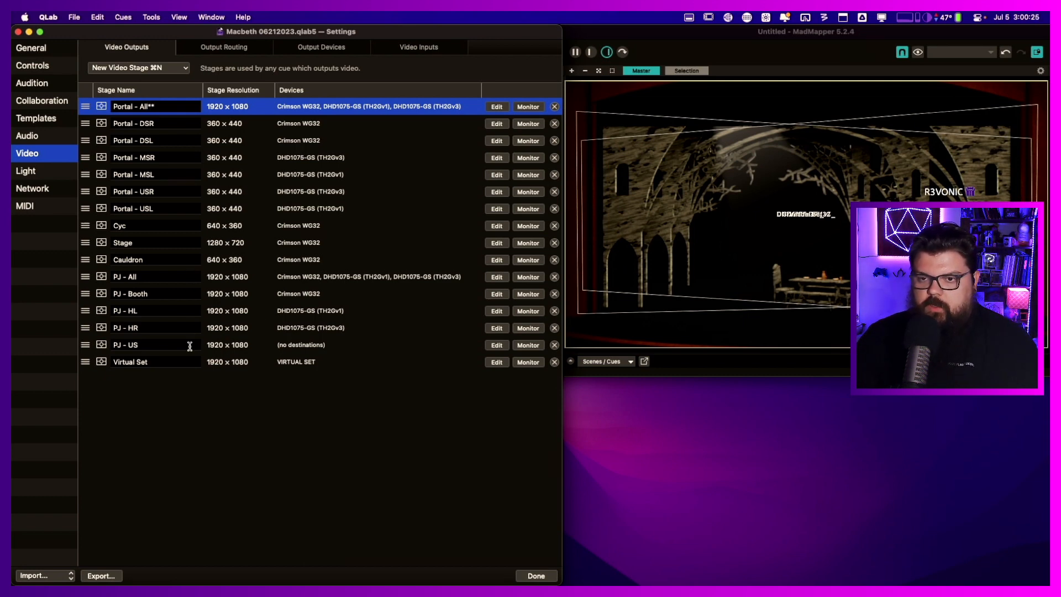
left_click(160, 346)
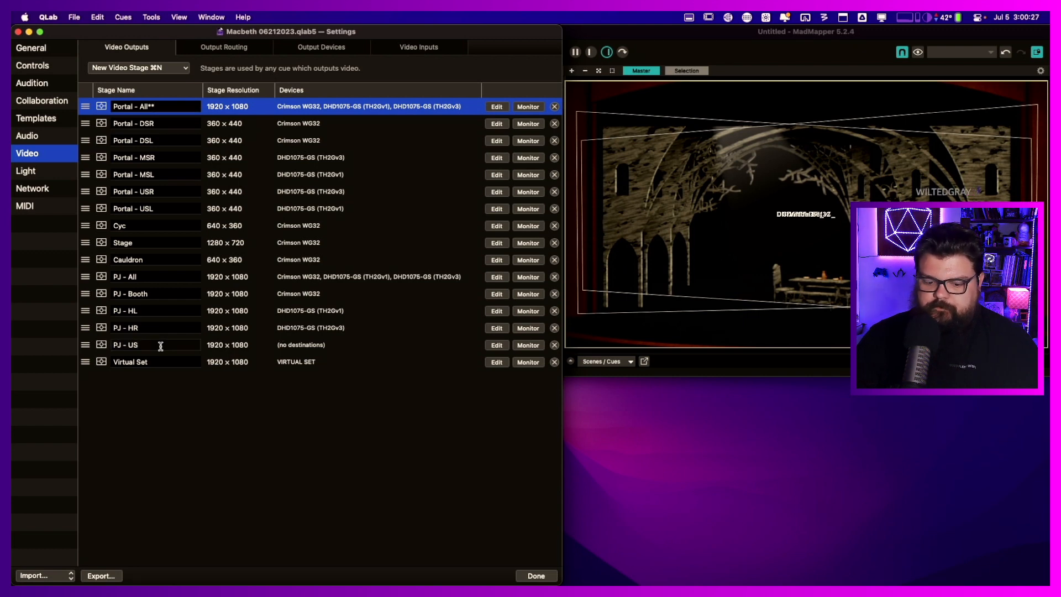
left_click_drag(161, 345, 95, 344)
left_click(164, 342)
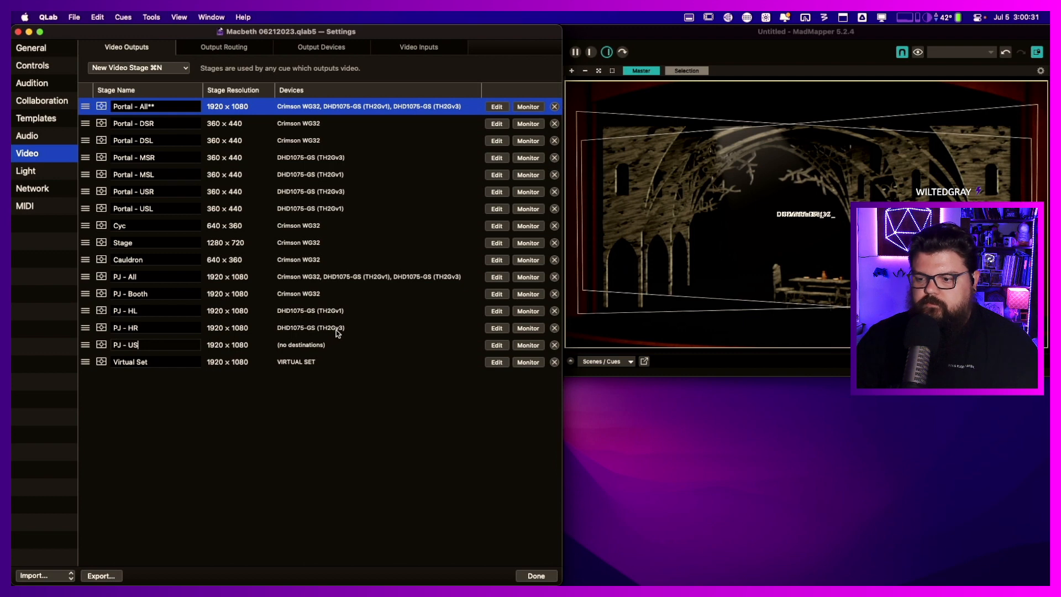
left_click(534, 576)
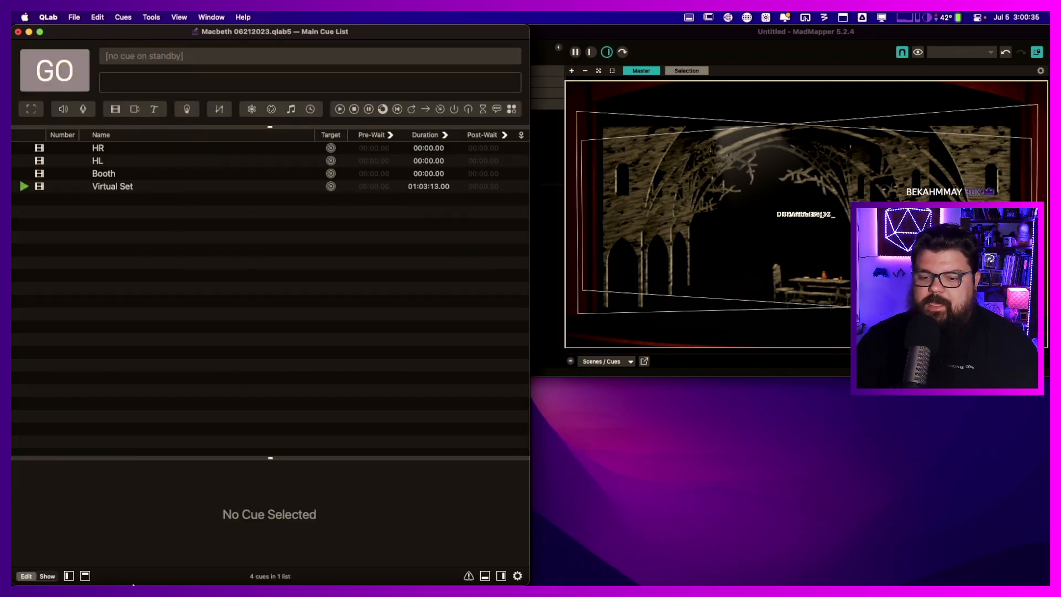
- Switch to Finder and browse from 2023 MSF to the Symbols folder within Macbeth > Projections
left_click(74, 569)
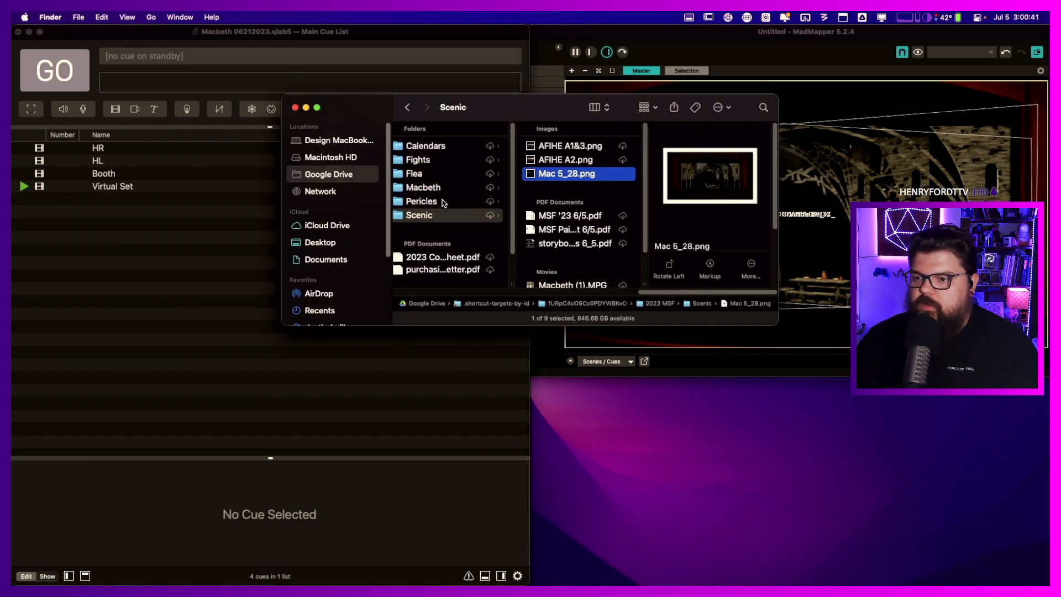
scroll(442, 203, "left", 4)
scroll(442, 204, "left", 1)
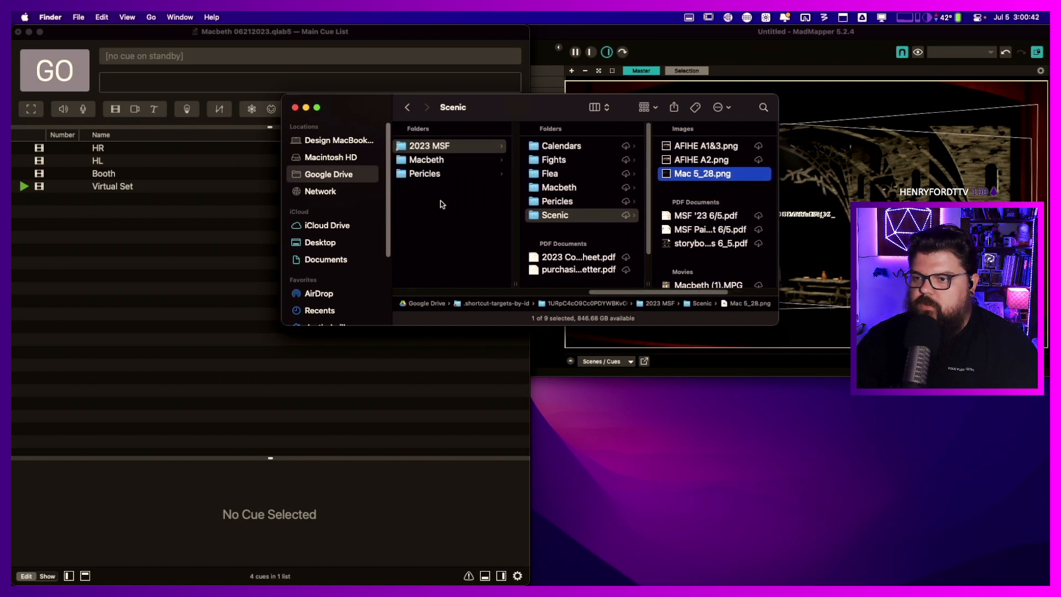
left_click(570, 187)
left_click(684, 160)
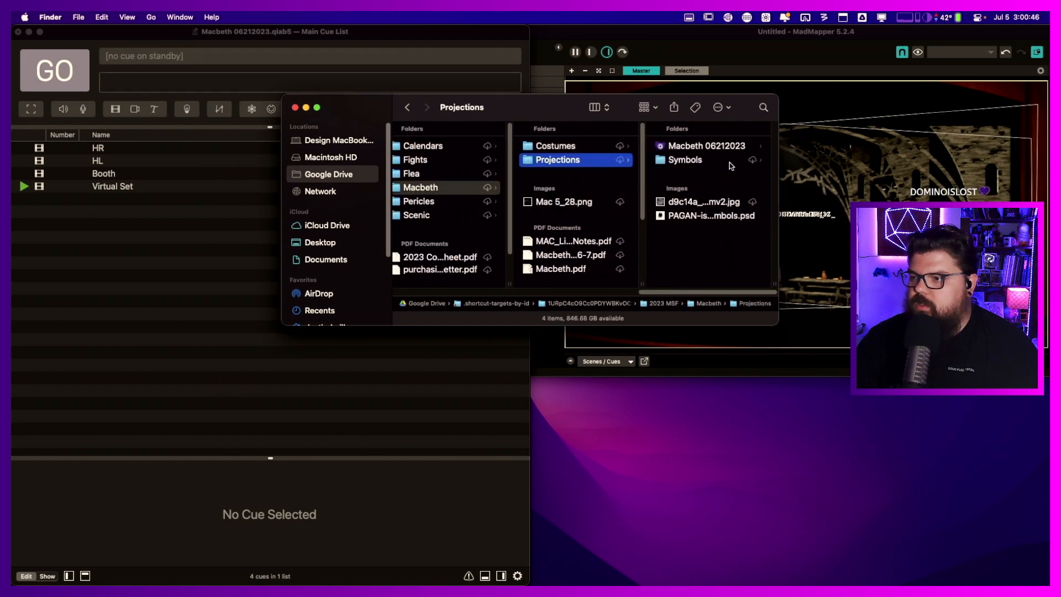
left_click(694, 160)
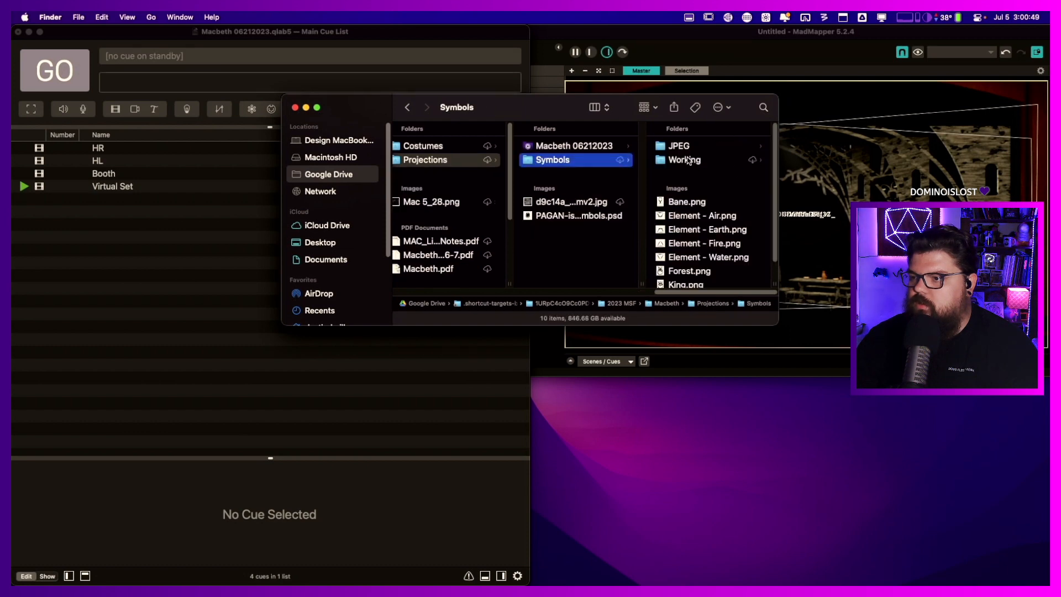
- Add Bane.png from the Symbols folder as a new cue after Virtual Set in the QLab cue list
scroll(709, 205, "down", 2)
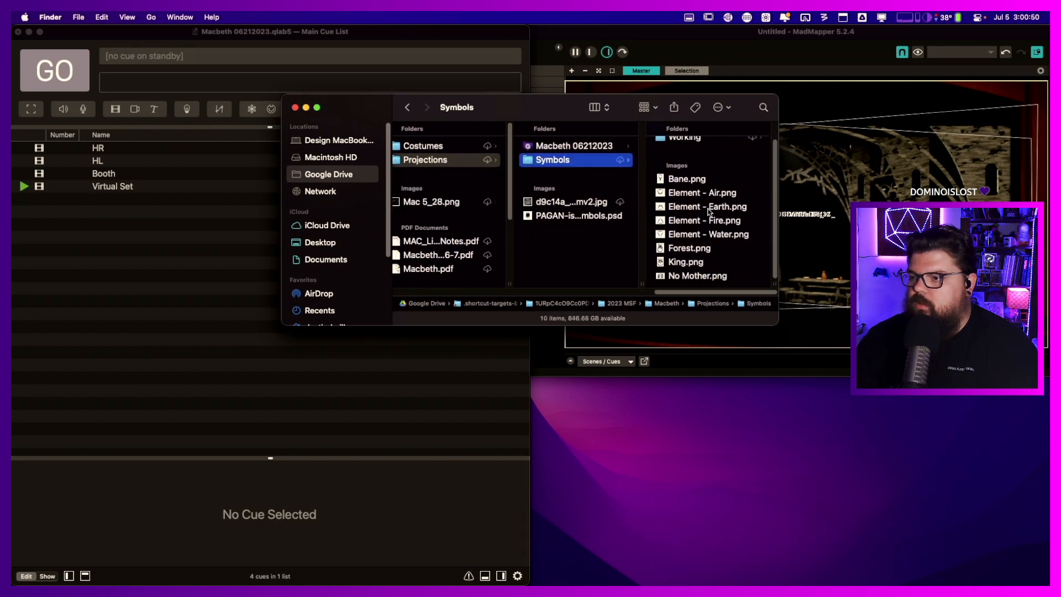
left_click(690, 183)
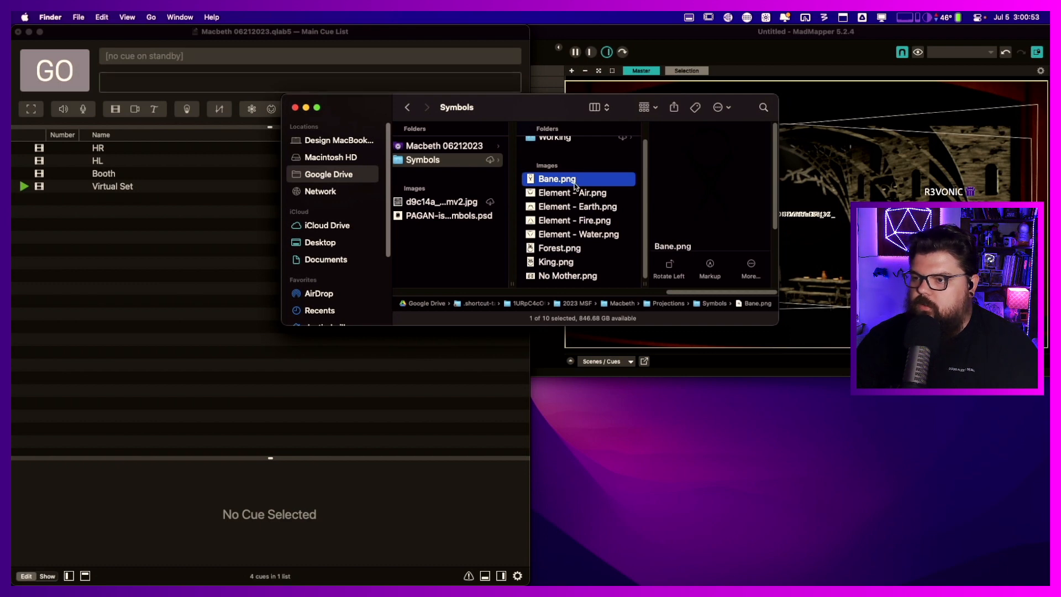
left_click_drag(561, 175, 166, 265)
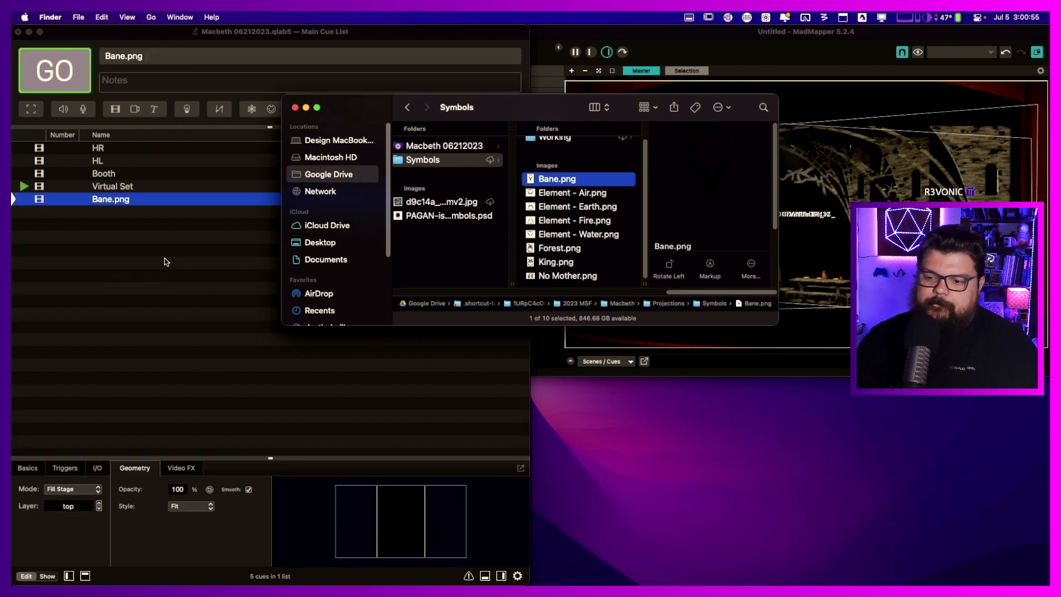
- Route the Bane.png cue's video output to the Portal - USR stage
left_click(157, 302)
left_click(111, 200)
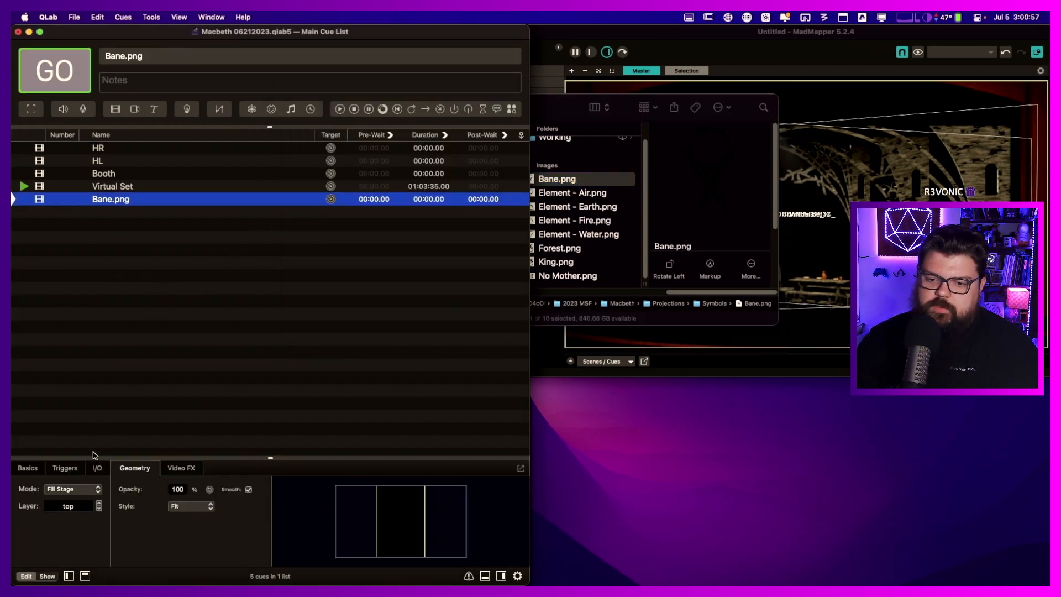
left_click(97, 469)
left_click(110, 540)
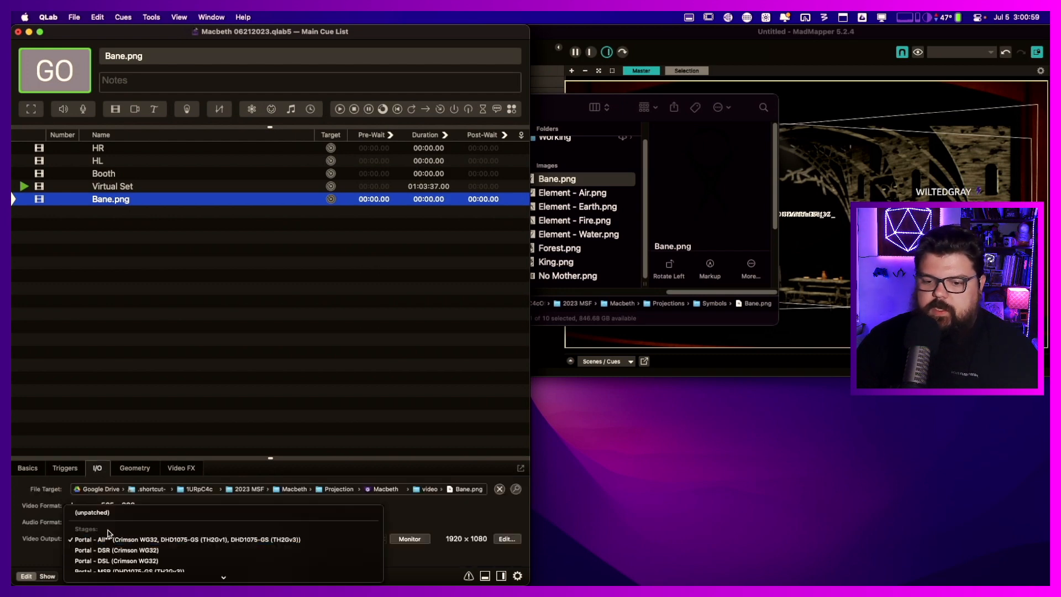
mouse_move(221, 576)
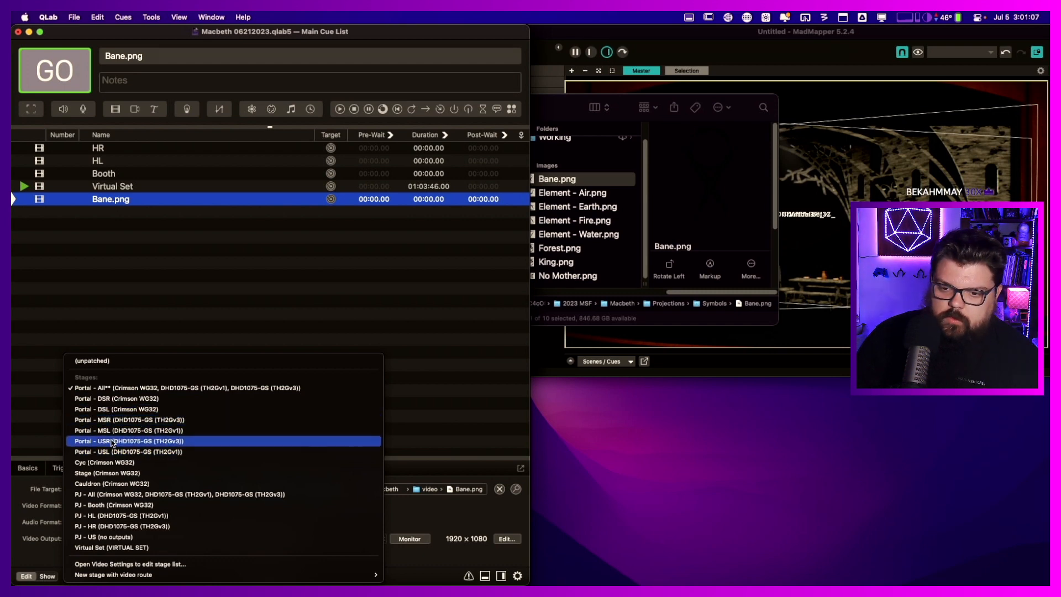
left_click(112, 442)
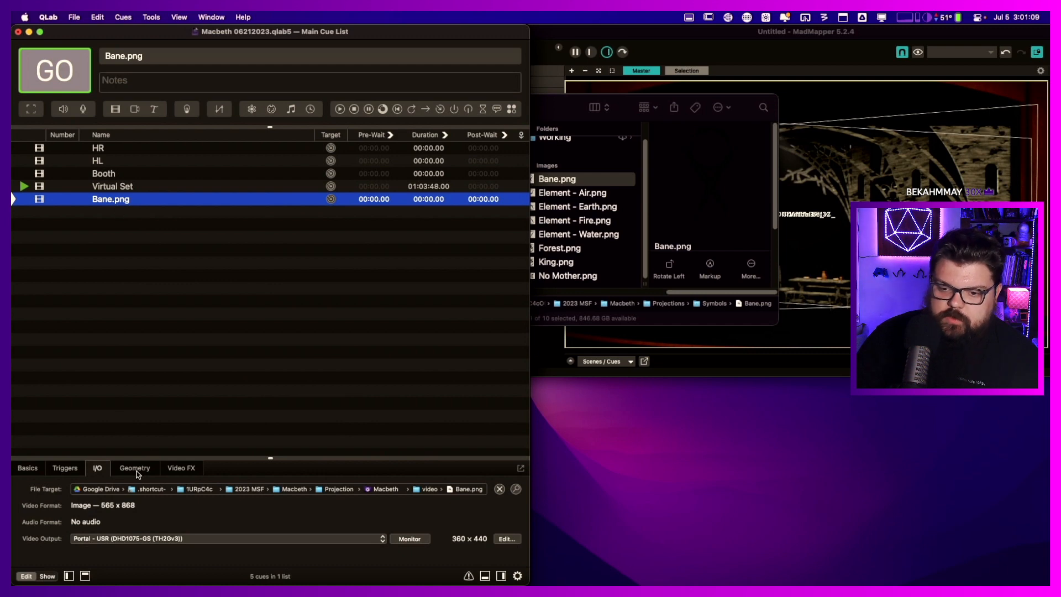
- Set the Bane.png cue's geometry mode to Custom with a scale of 0.254, and run the cue
left_click(135, 468)
left_click(61, 489)
left_click(58, 501)
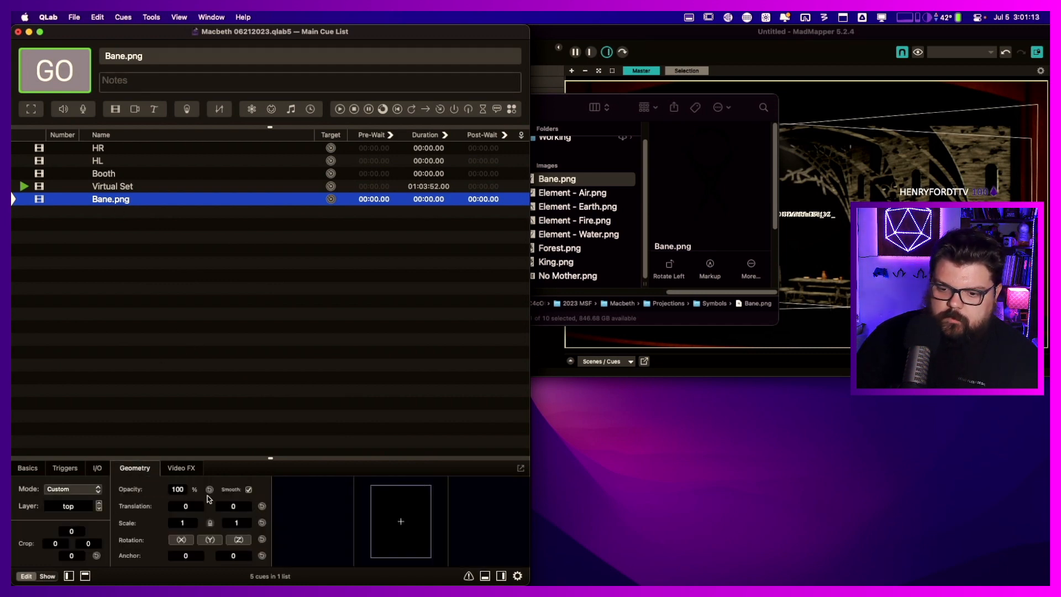
left_click(181, 523)
type("0.288")
key("Return")
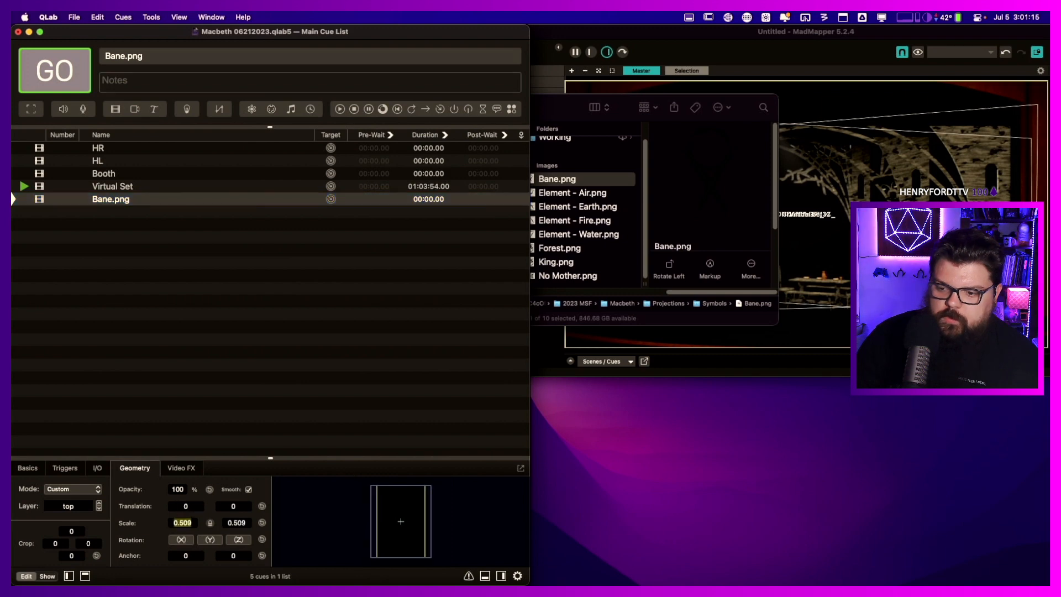
type("0.254")
key("Return")
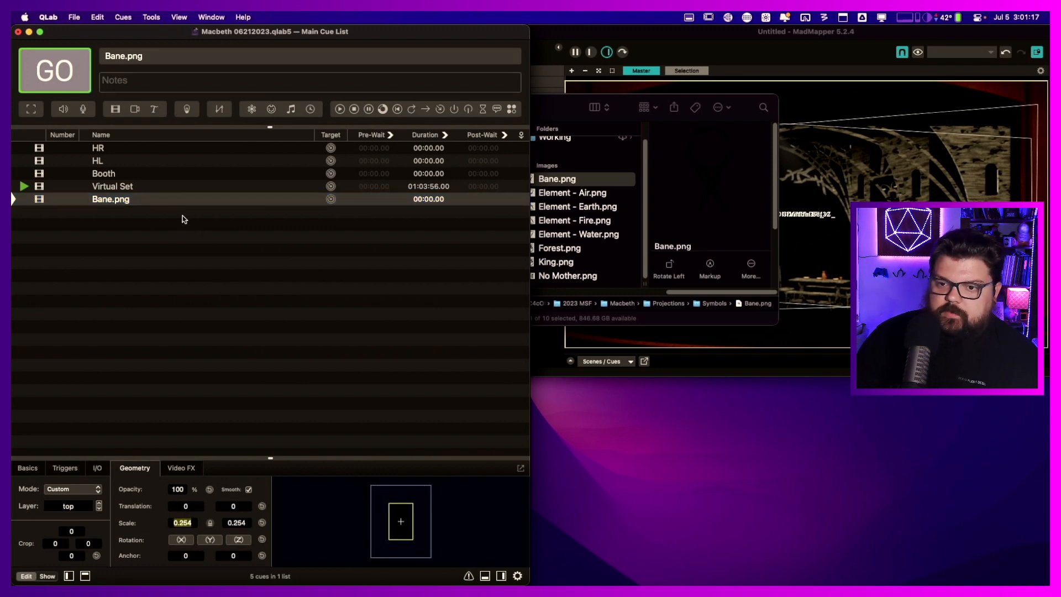
left_click(108, 203)
key("space")
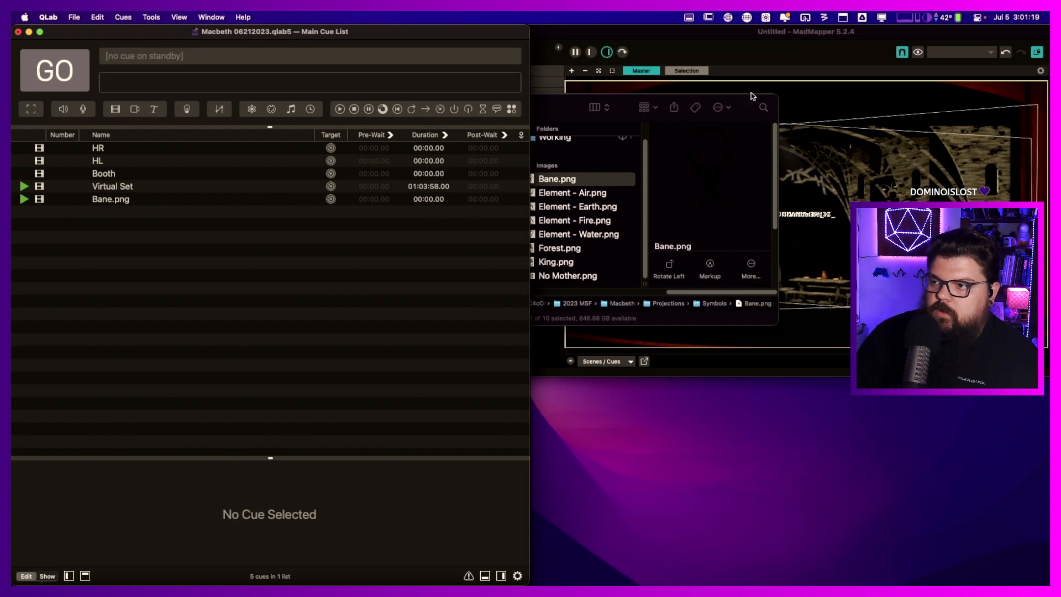
- Switch to MadMapper and set the opacity of the HL and Booth quads to 100%
left_click(646, 35)
left_click(492, 70)
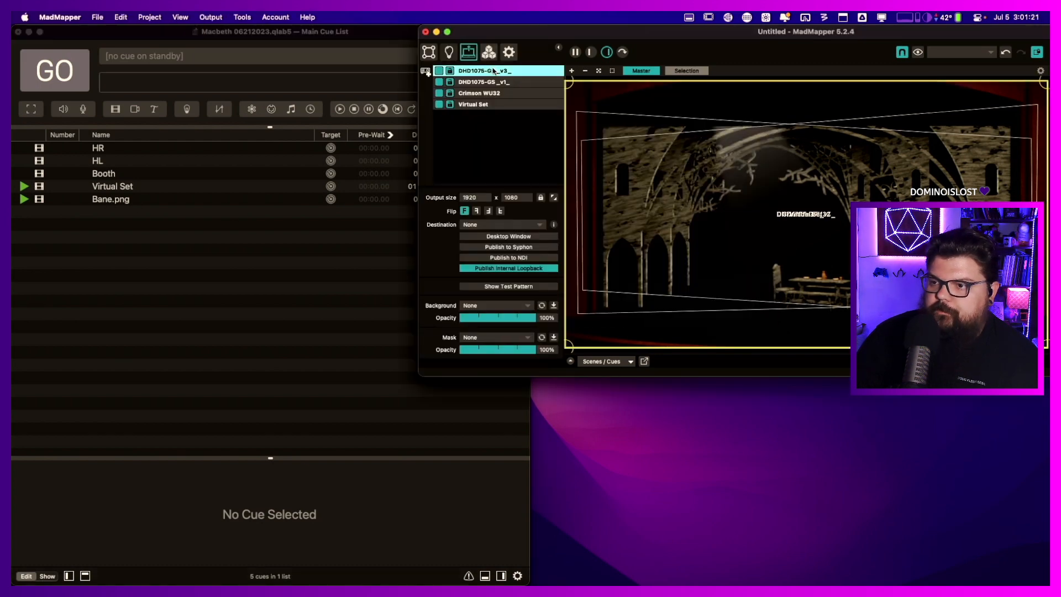
left_click(429, 51)
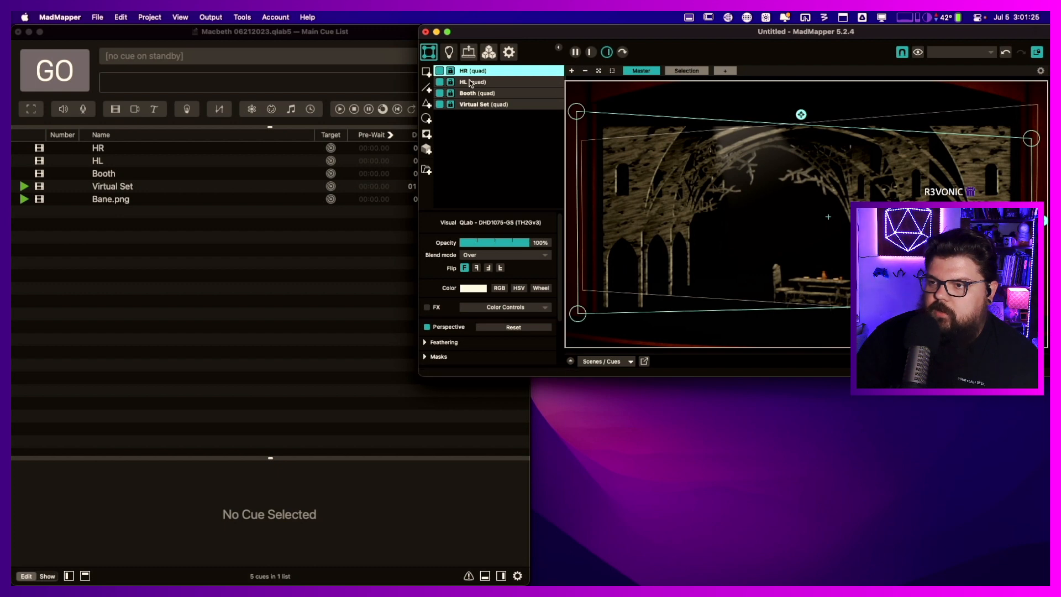
key("Down")
left_click_drag(493, 244, 565, 243)
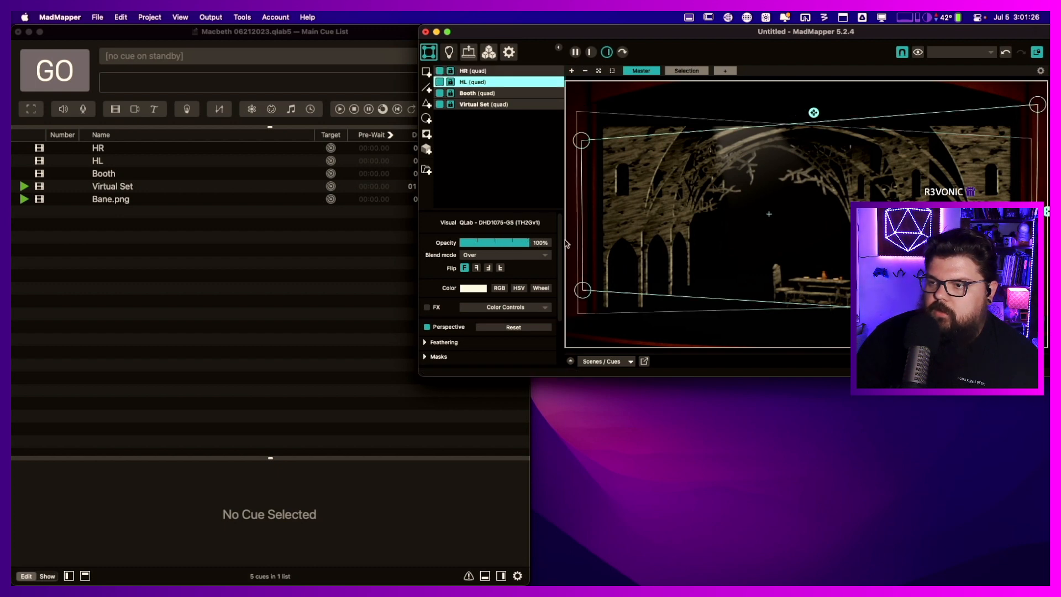
left_click(484, 94)
left_click_drag(497, 244, 565, 244)
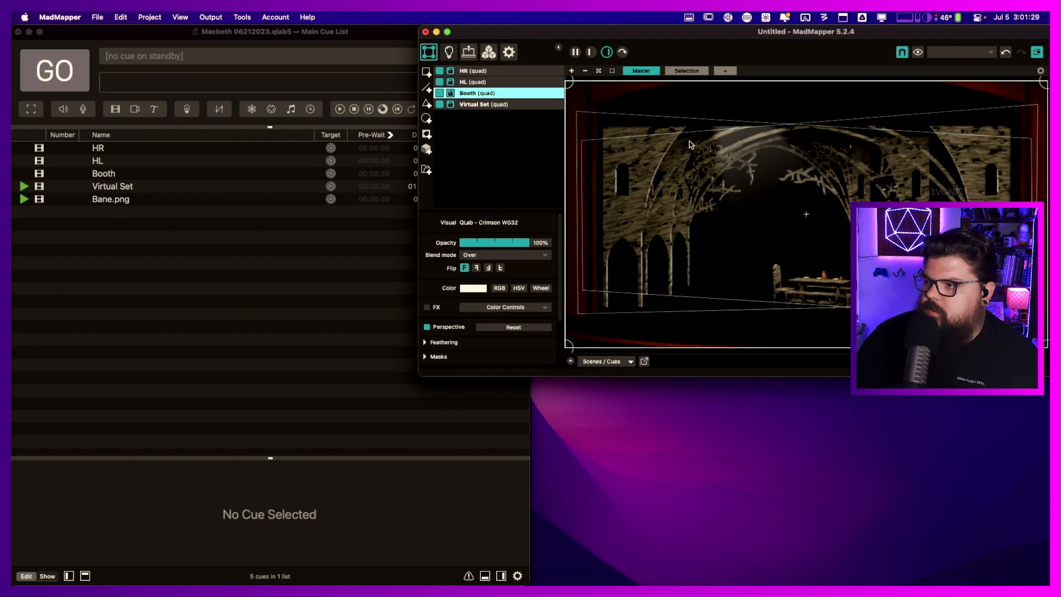
- Back in QLab, move the Bane.png image down and left on its stage to a translation of about -61.9, -65
left_click(118, 203)
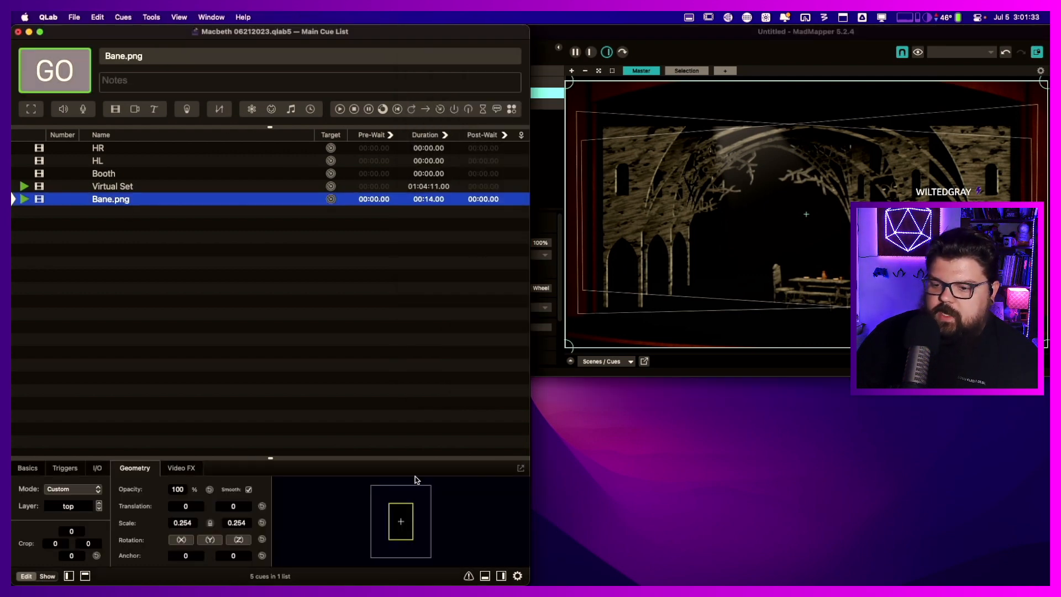
left_click(403, 509)
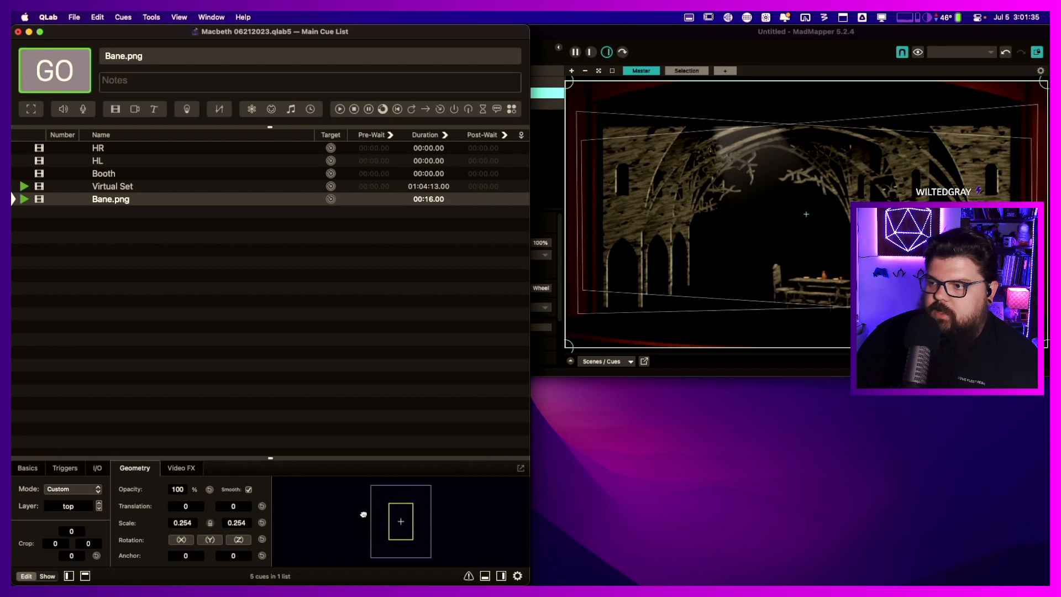
left_click_drag(386, 507, 393, 519)
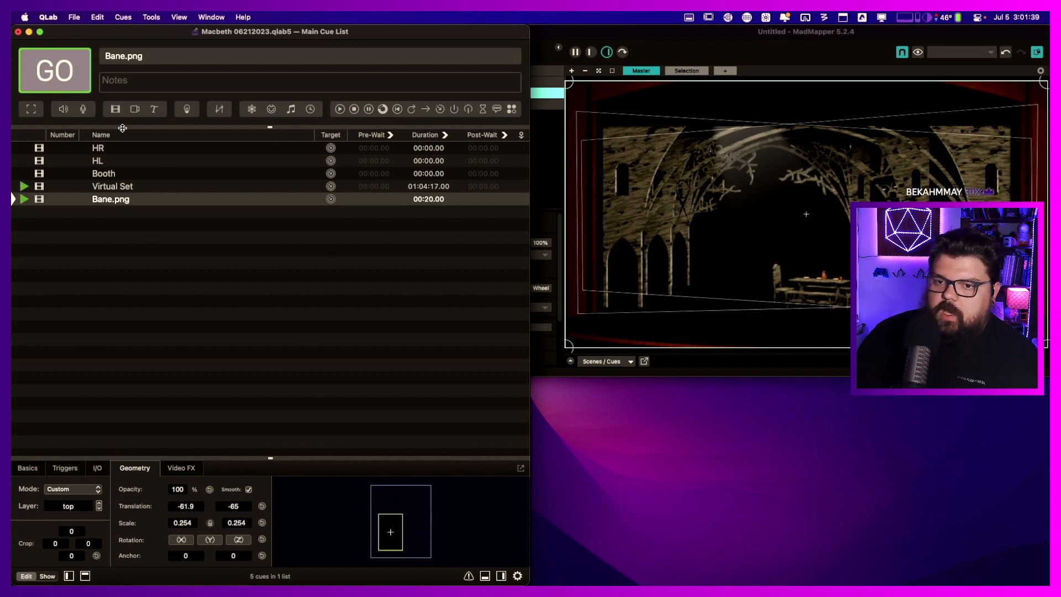
- Open the Bane.png cue's video effects settings and review the available blend modes
left_click(187, 474)
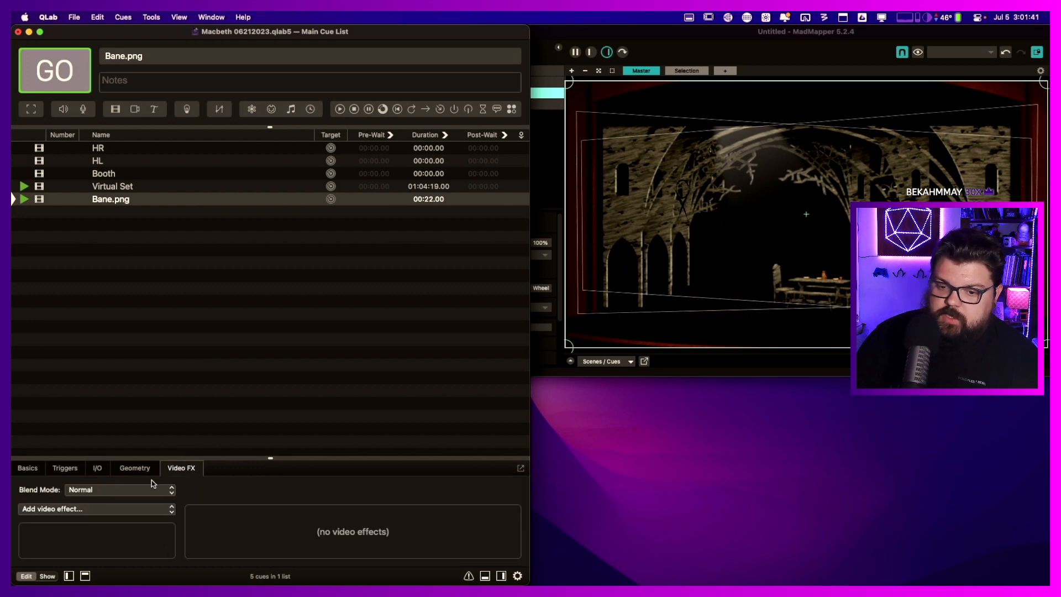
left_click(120, 490)
mouse_move(115, 576)
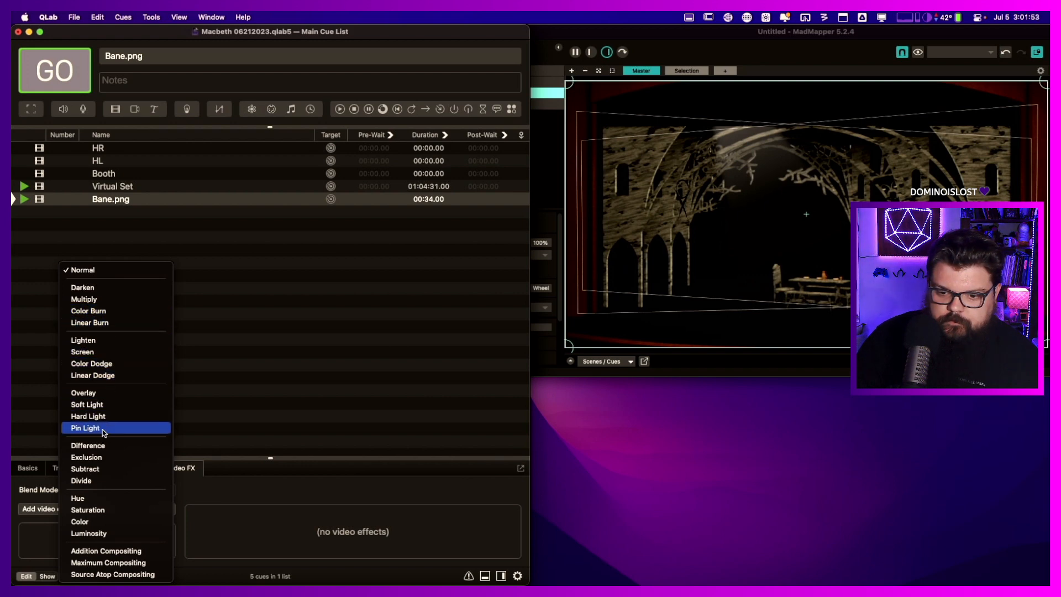
left_click(212, 504)
left_click(128, 490)
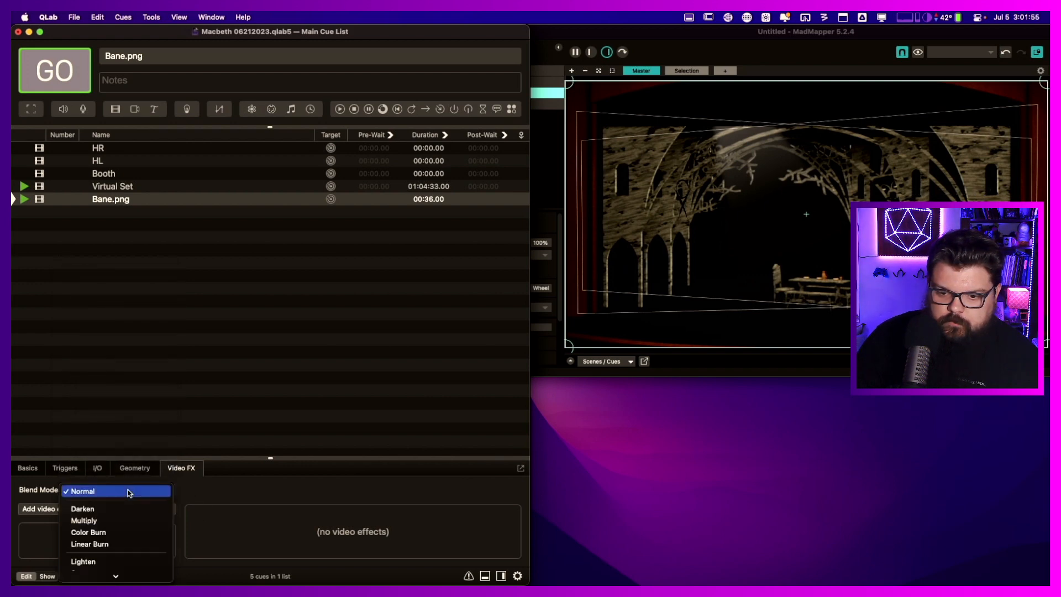
- Add a Sepia/Monochrome video effect to the Bane.png cue
left_click(55, 508)
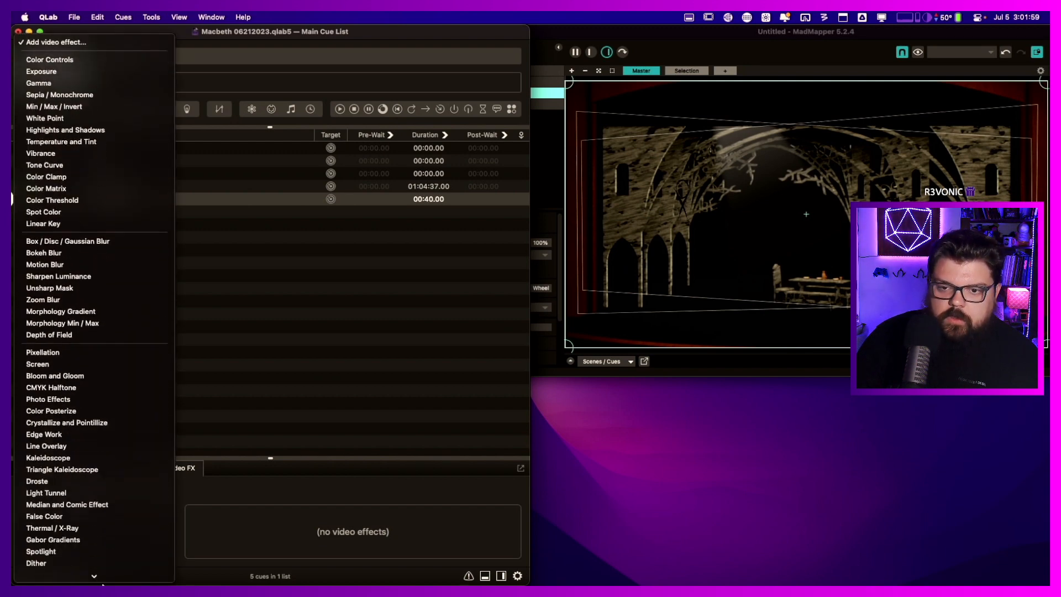
scroll(105, 348, "up", 6)
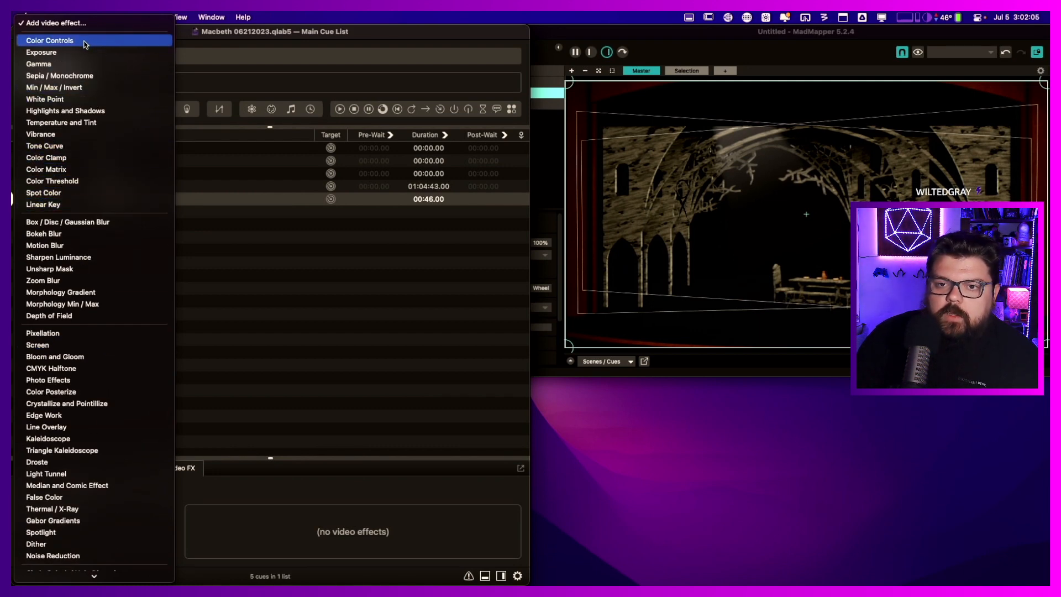
left_click(79, 78)
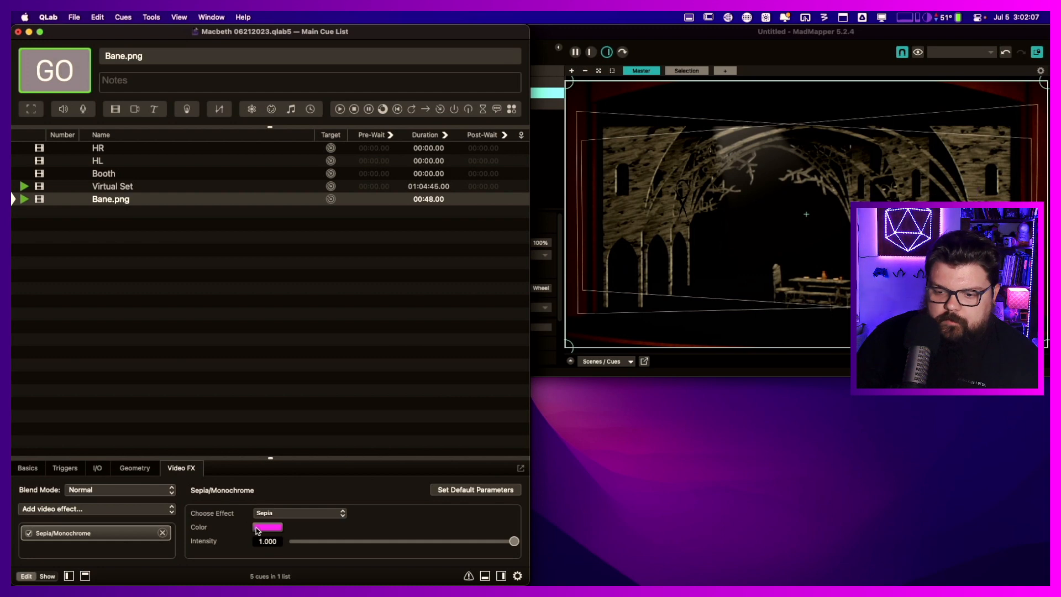
- Set the Sepia/Monochrome effect's color to the Snow pencil color and close the color picker
left_click(259, 527)
left_click(88, 451)
left_click(90, 412)
left_click(129, 456)
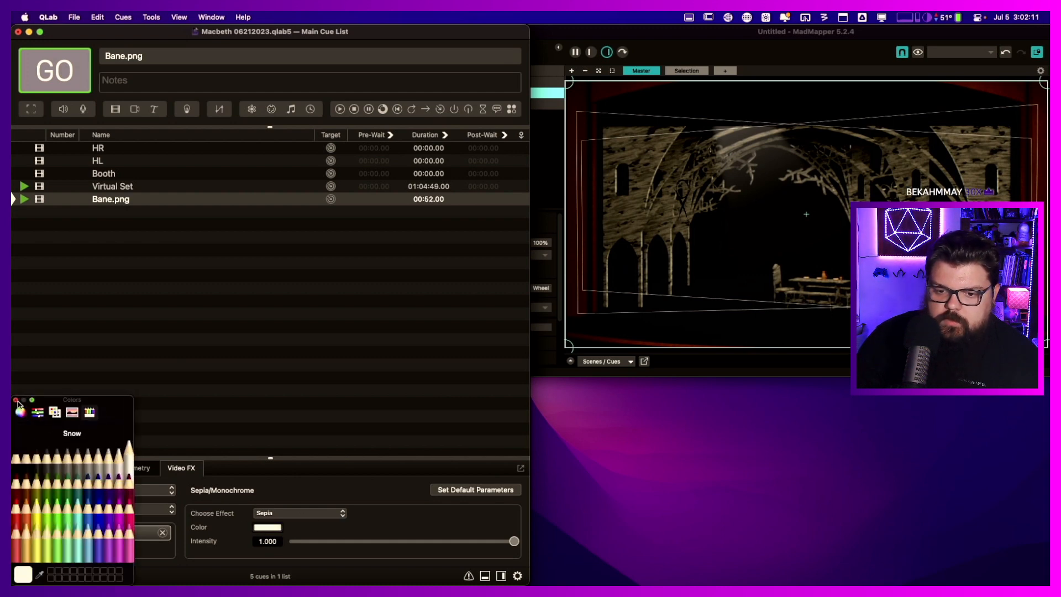
left_click(16, 400)
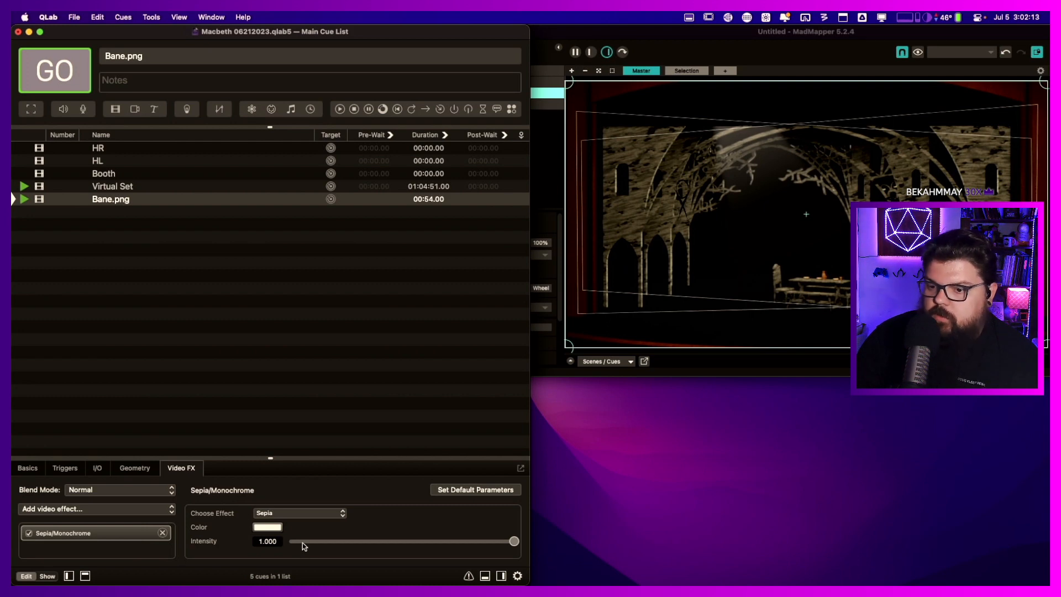
- Switch the Bane.png cue's Sepia/Monochrome effect to Monochrome and keep its intensity at 1.000
left_click(291, 514)
left_click(287, 523)
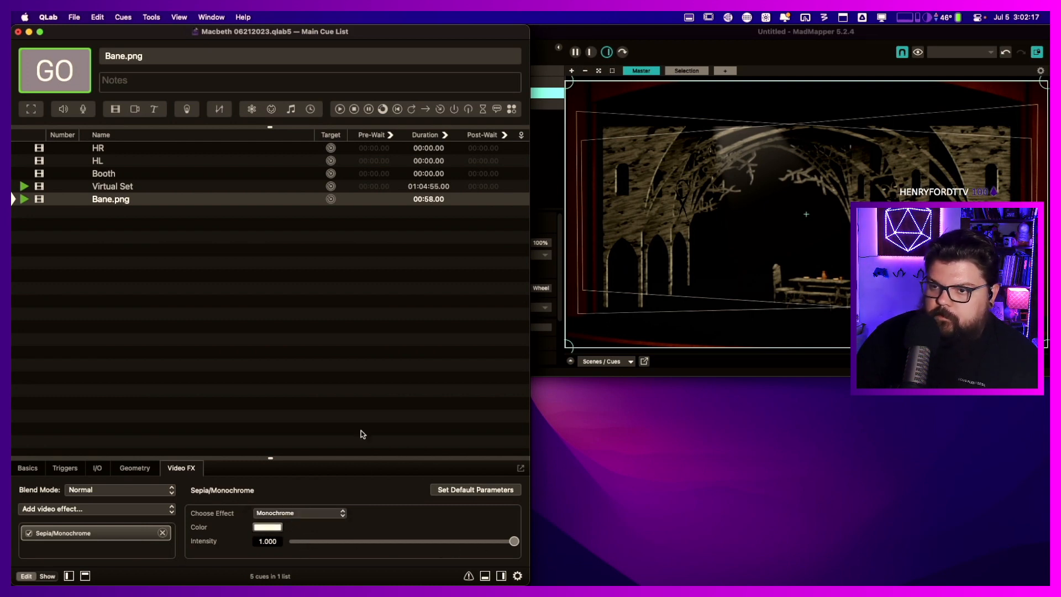
left_click_drag(515, 542, 551, 540)
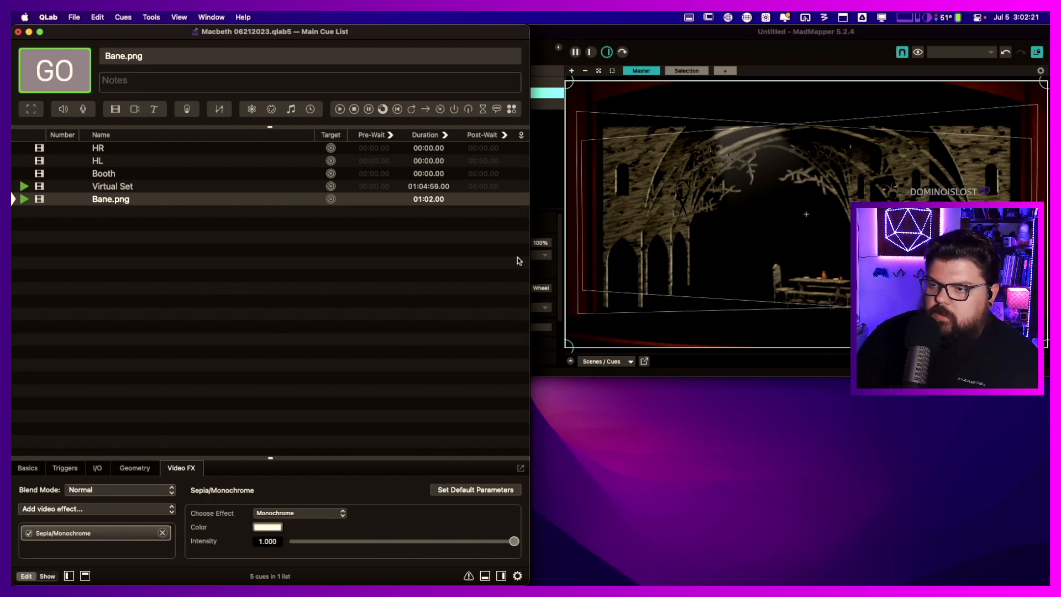
- In Finder's Symbols folder, select the eight symbol images from Bane.png to No Mother.png and open them in Preview
key("cmd+Tab")
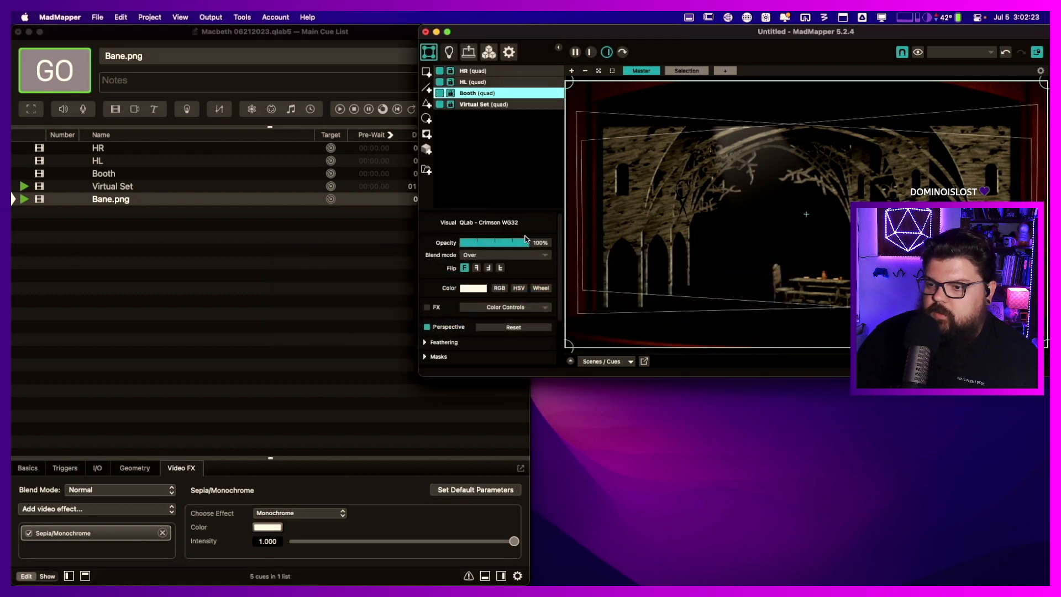
key("super+Tab")
left_click(254, 301)
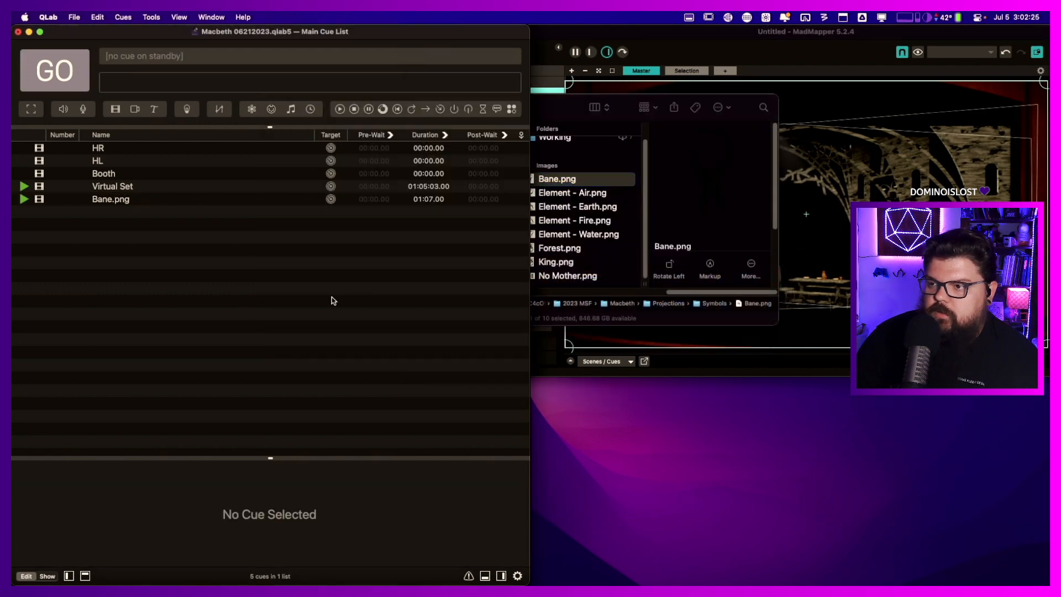
left_click(664, 43)
key("super+Tab")
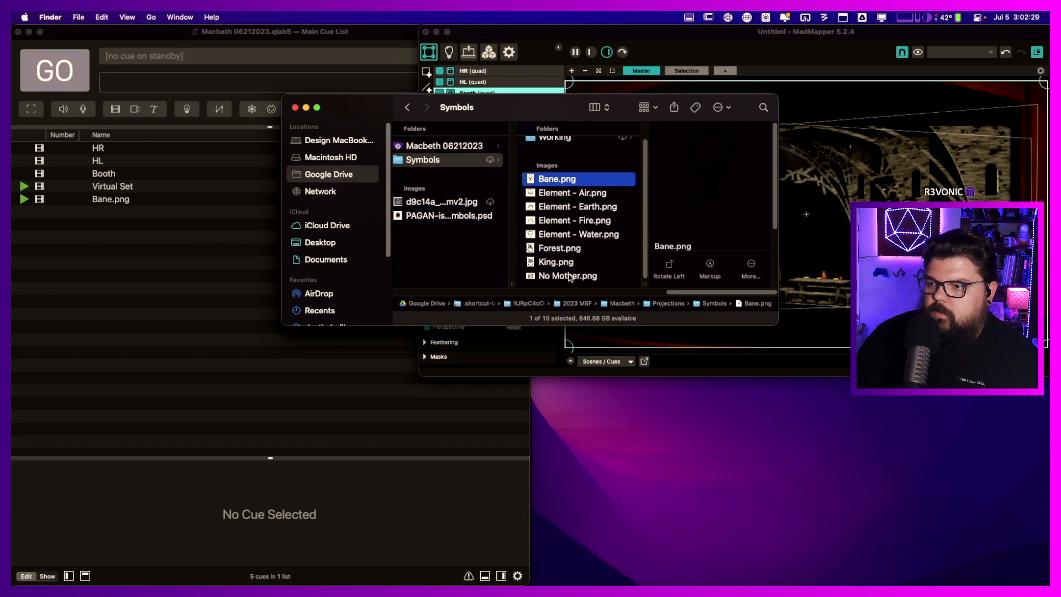
left_click(570, 276, "shift")
right_click(570, 277)
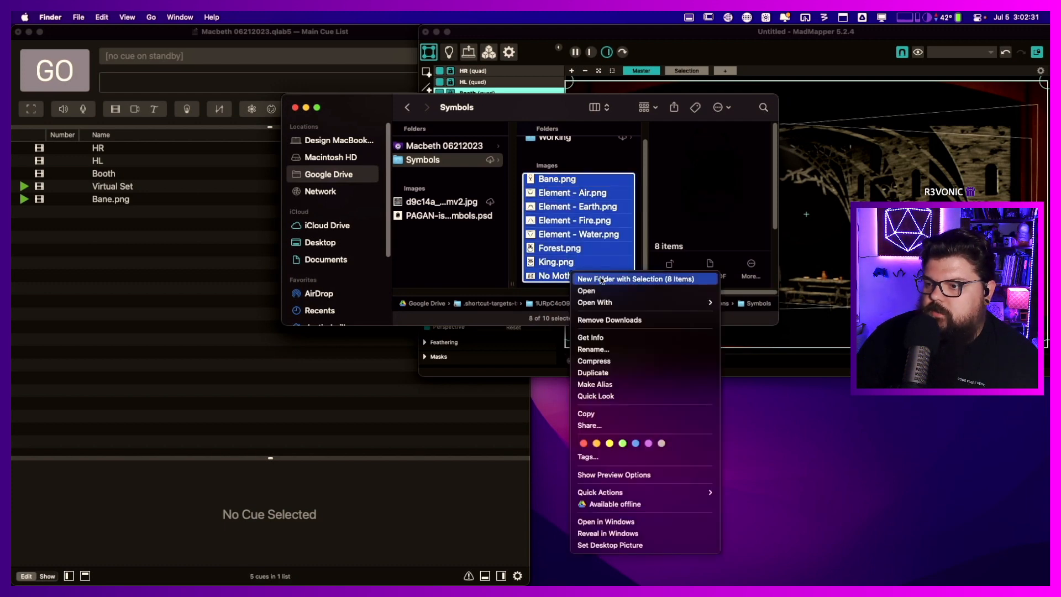
mouse_move(641, 302)
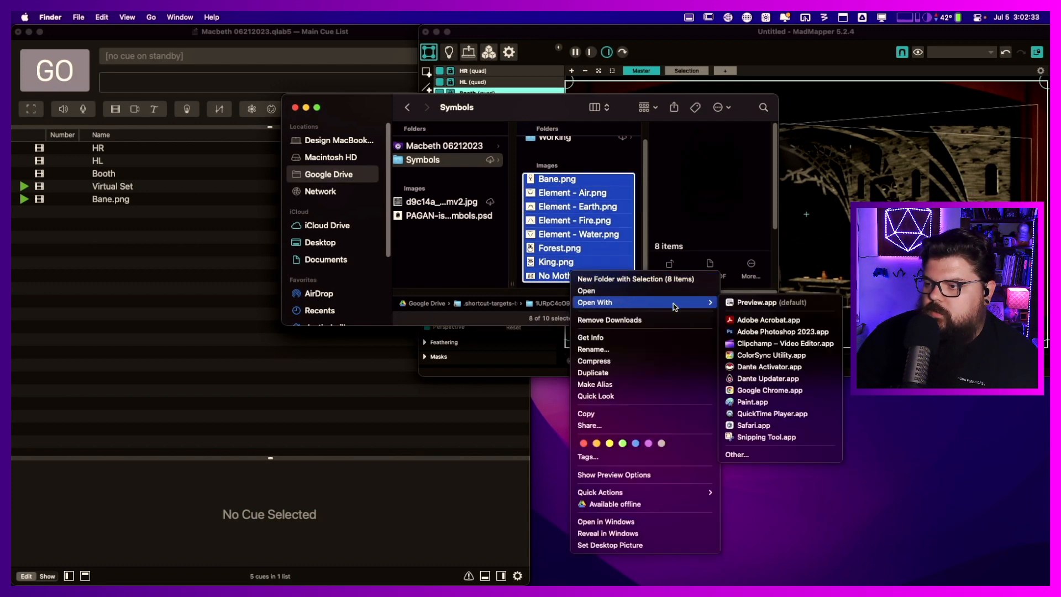
left_click(757, 307)
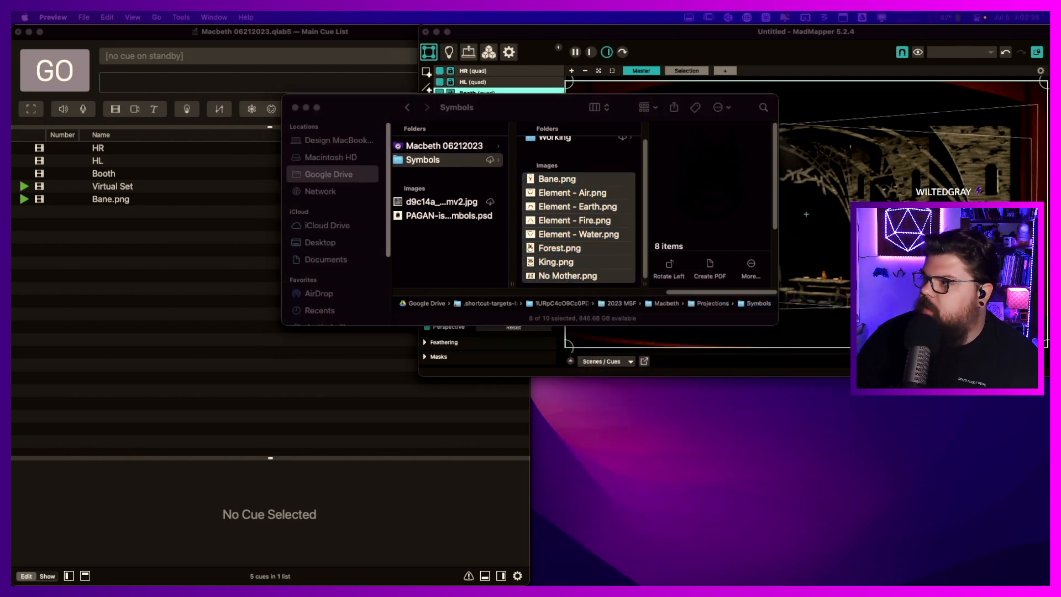
left_click_drag(257, 107, 252, 68)
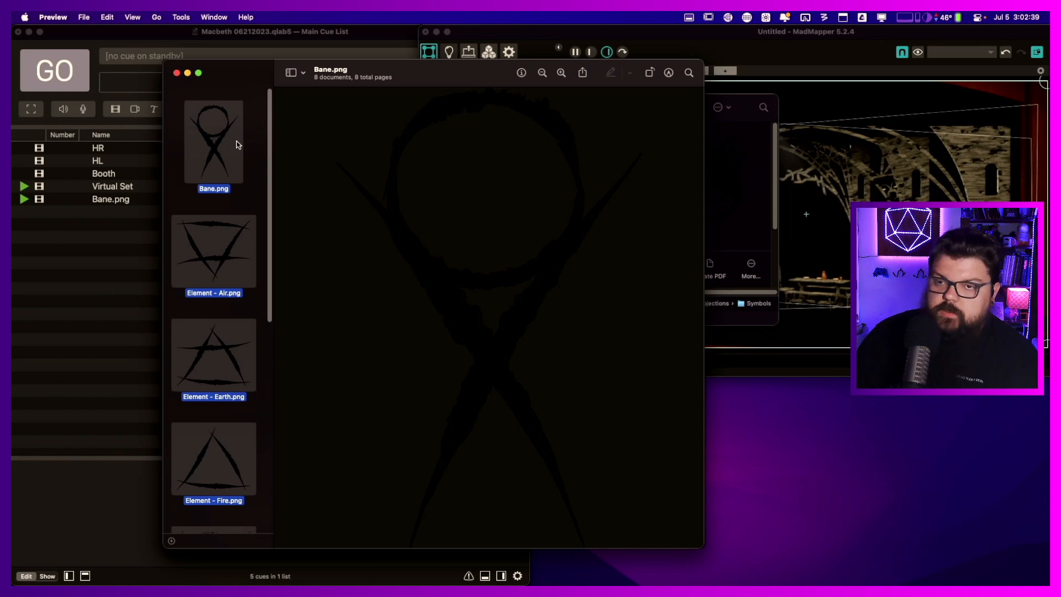
- Try to lighten Bane.png by raising its highlights and exposure to maximum and lowering its tint to minimum
left_click(182, 17)
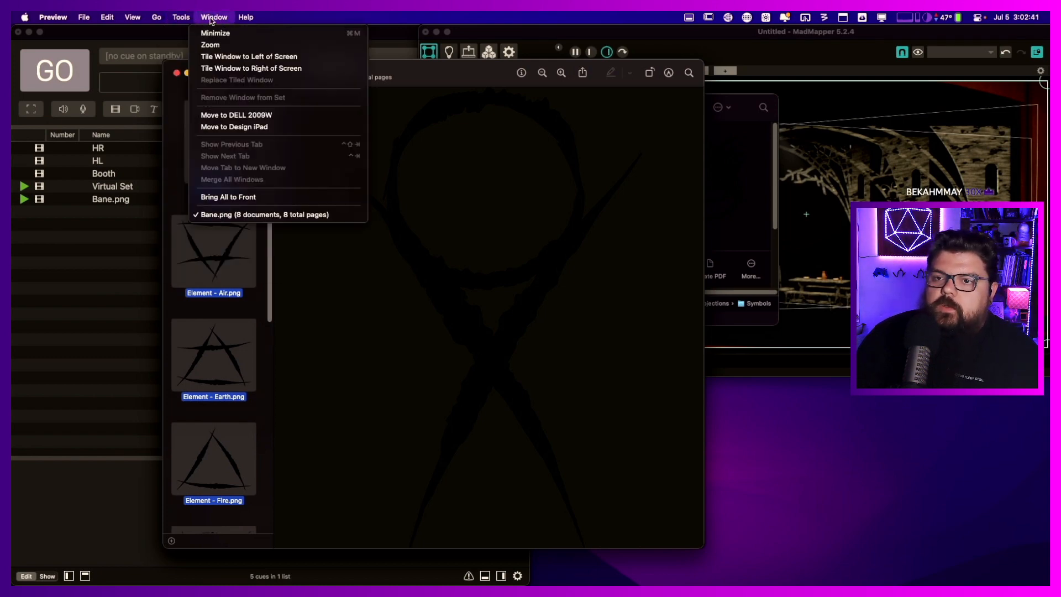
left_click(194, 62)
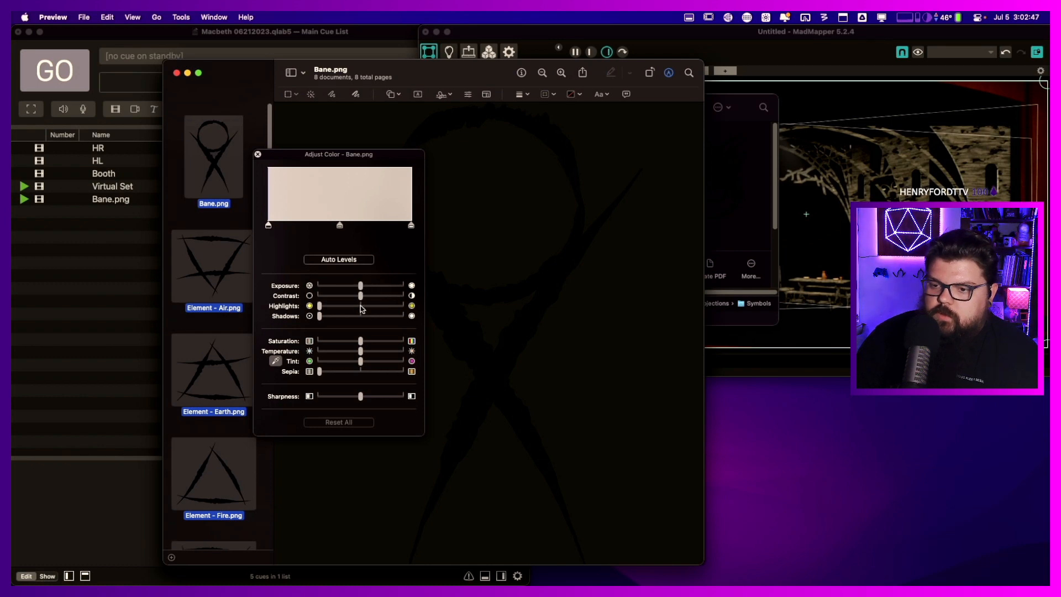
left_click_drag(319, 308, 423, 309)
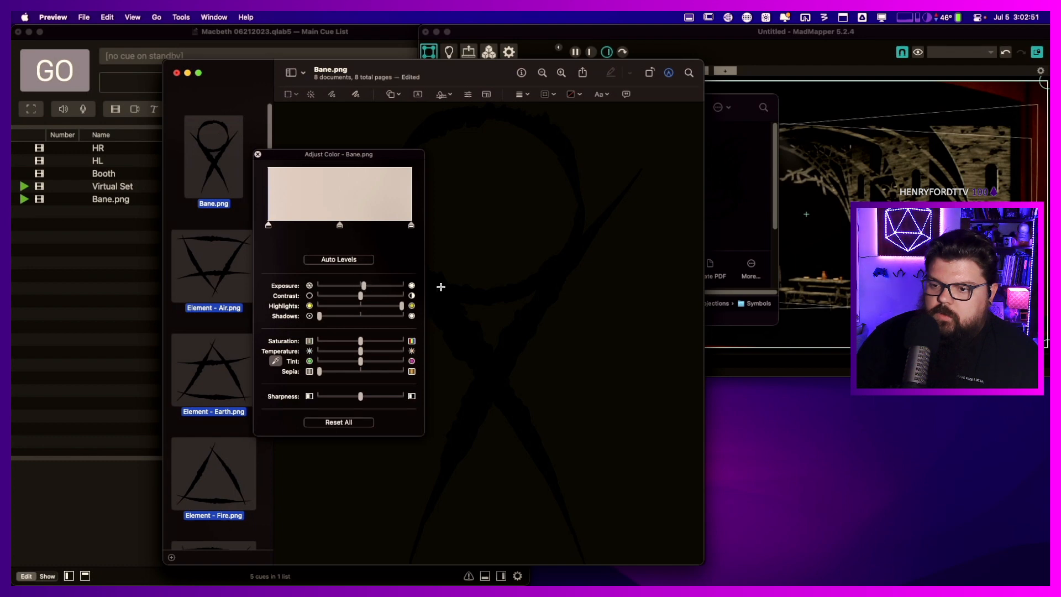
left_click_drag(360, 285, 423, 286)
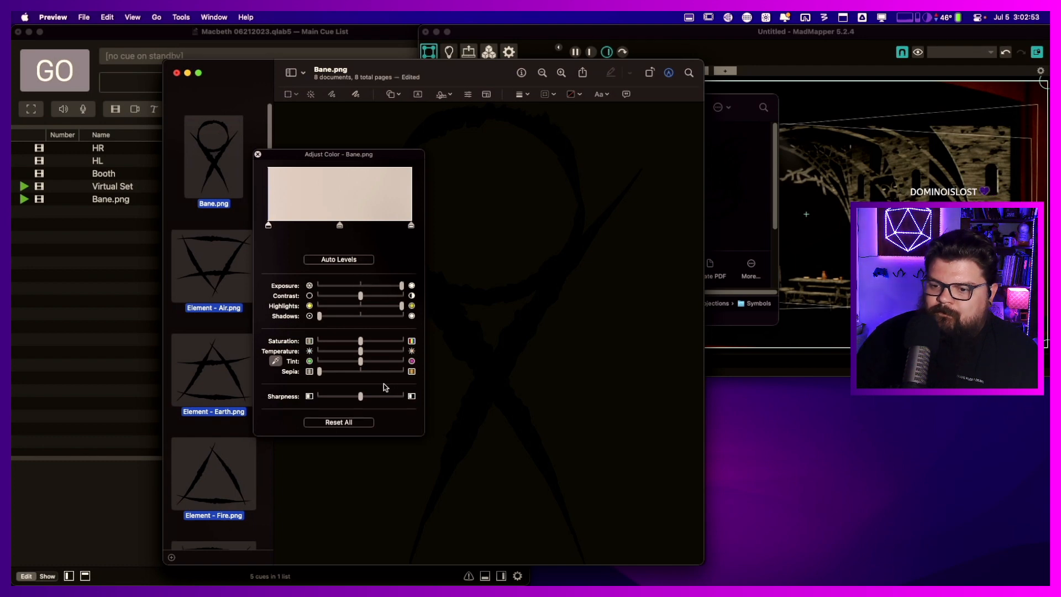
left_click_drag(362, 365, 316, 362)
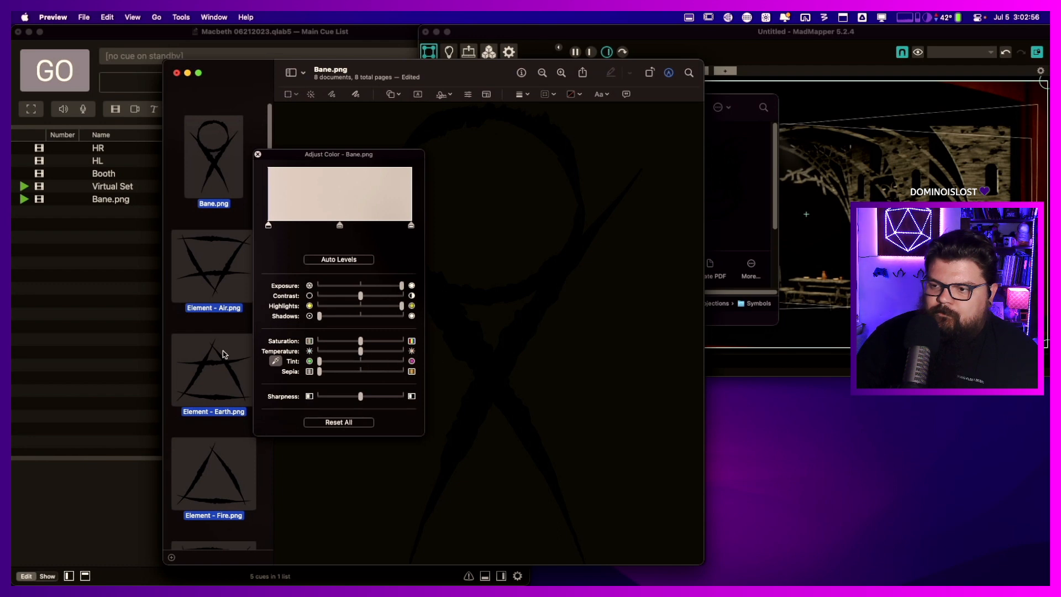
left_click(258, 155)
- Try adjusting Bane.png on its own with the tint at maximum, and revert all its color changes when closing the images
left_click(179, 138)
left_click(222, 142)
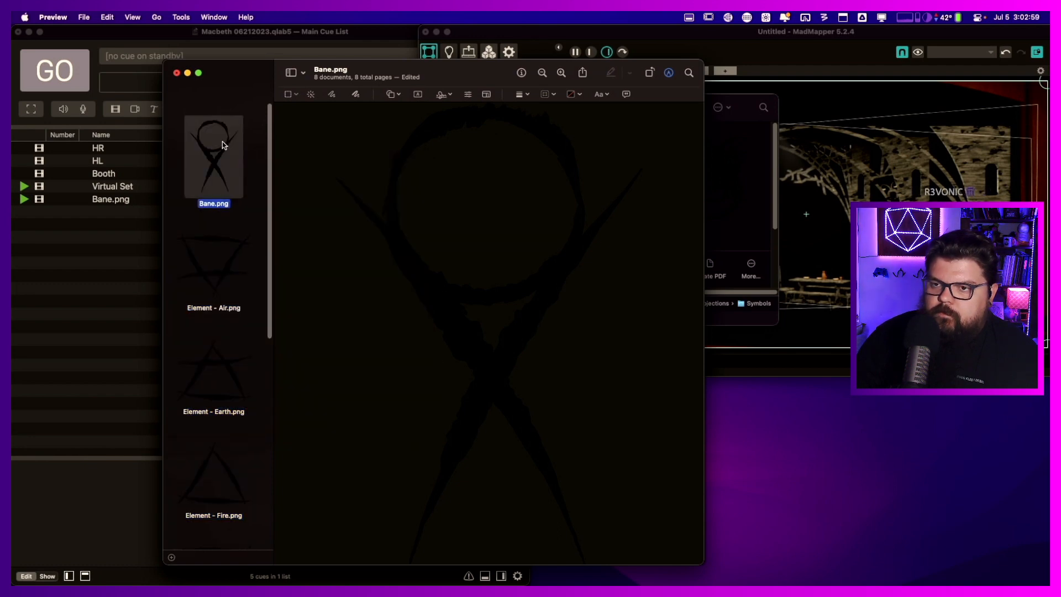
left_click(214, 17)
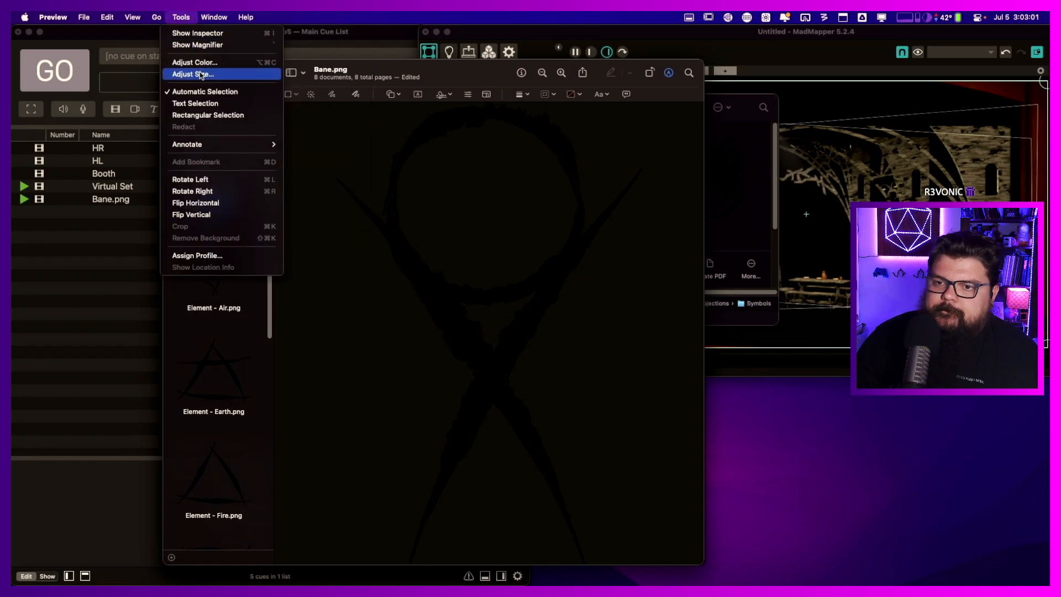
left_click(193, 62)
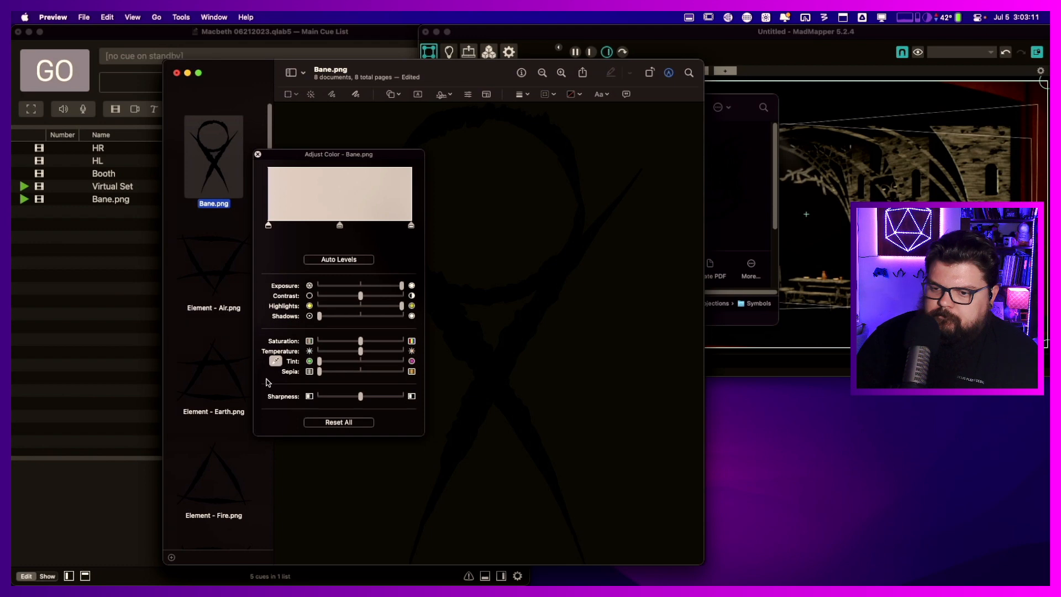
left_click(277, 360)
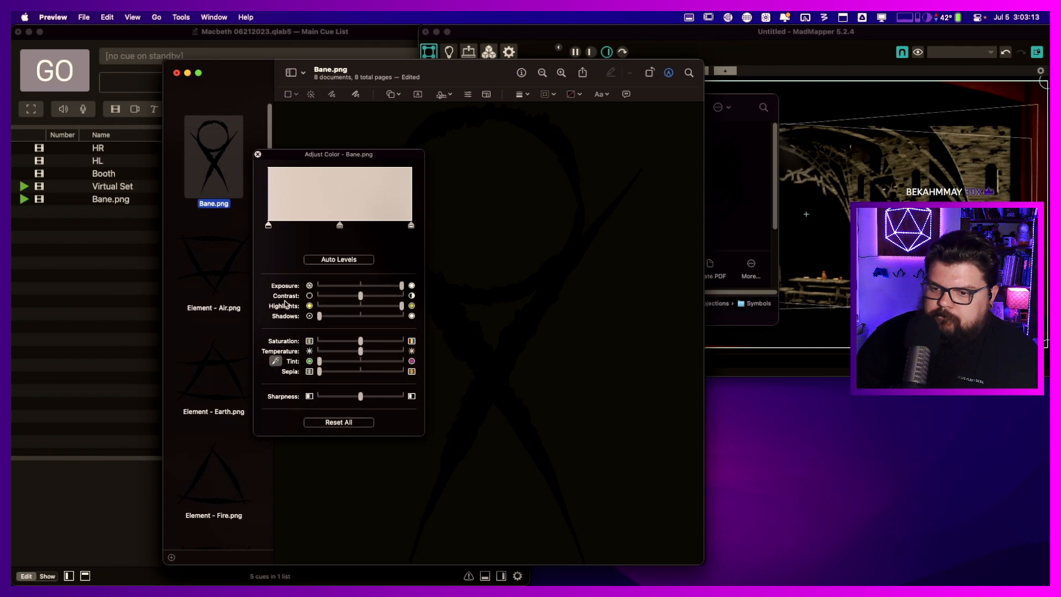
left_click_drag(320, 361, 434, 369)
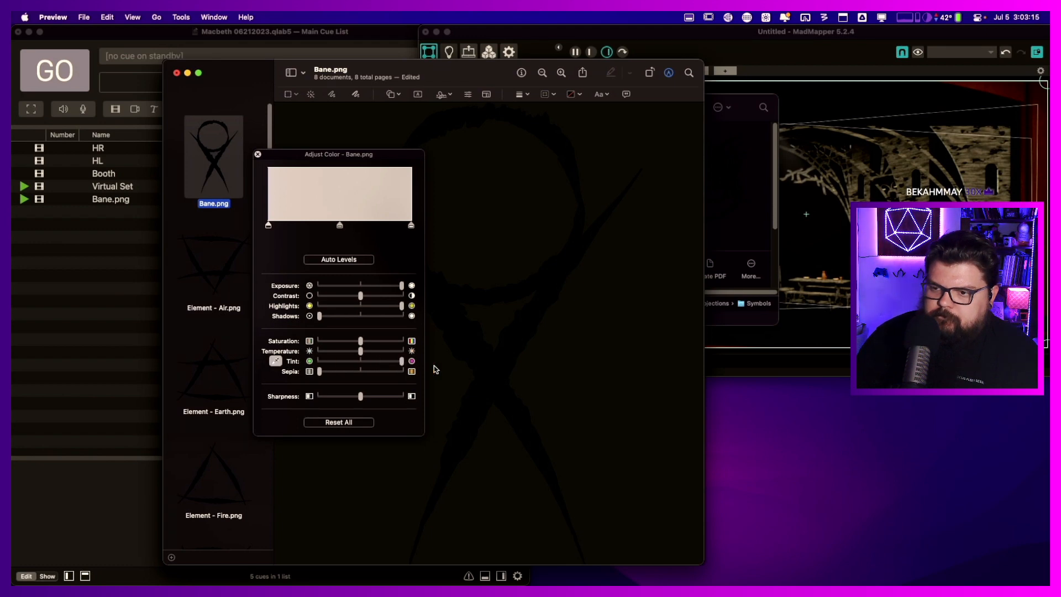
left_click(254, 149)
left_click(257, 154)
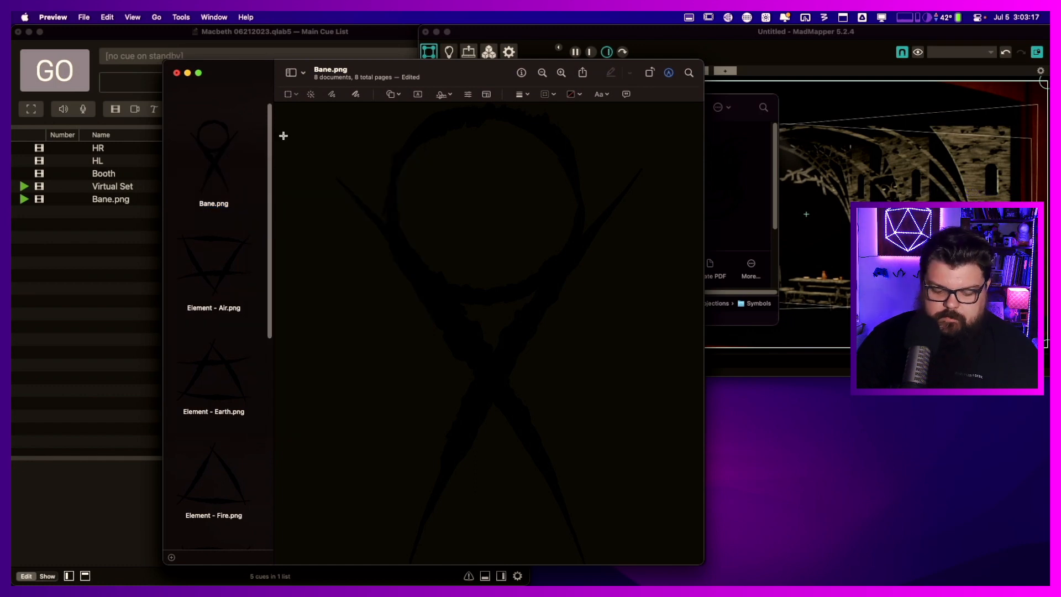
key("super+w")
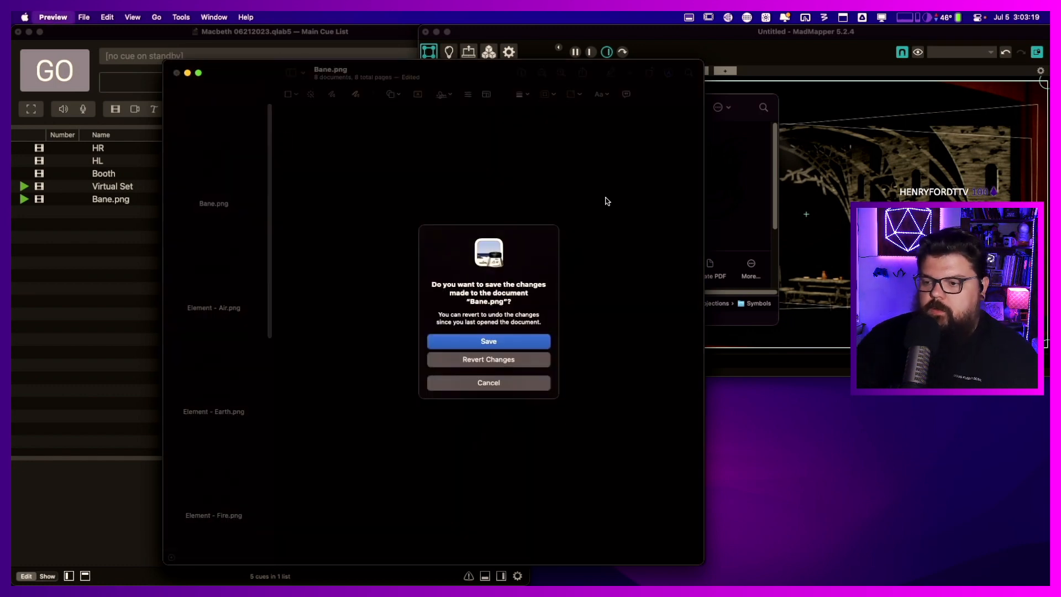
left_click(531, 361)
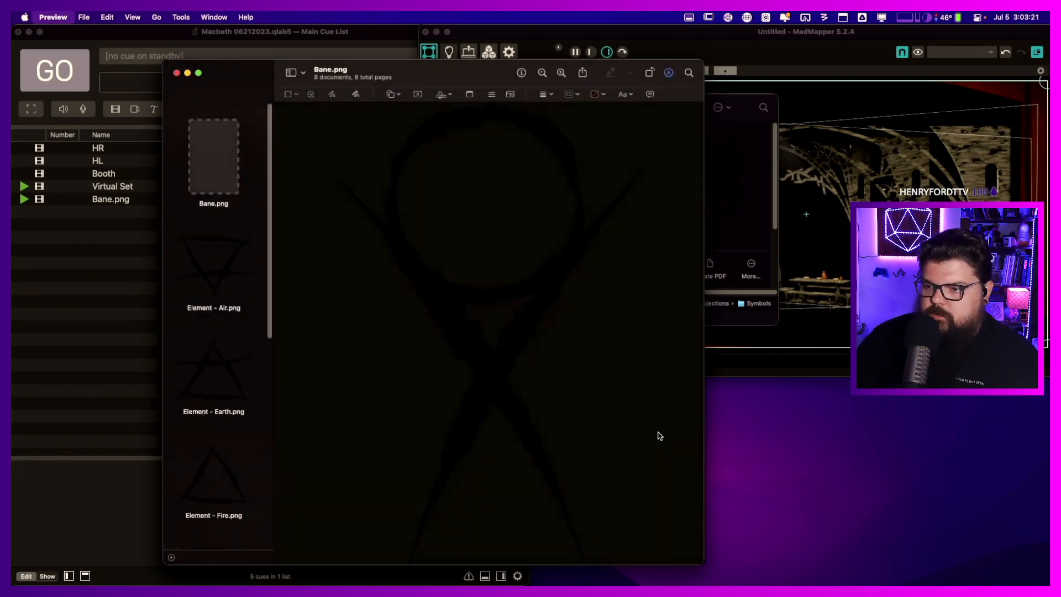
- Launch Adobe Photoshop 2023 from the Design folder of applications
mouse_move(807, 585)
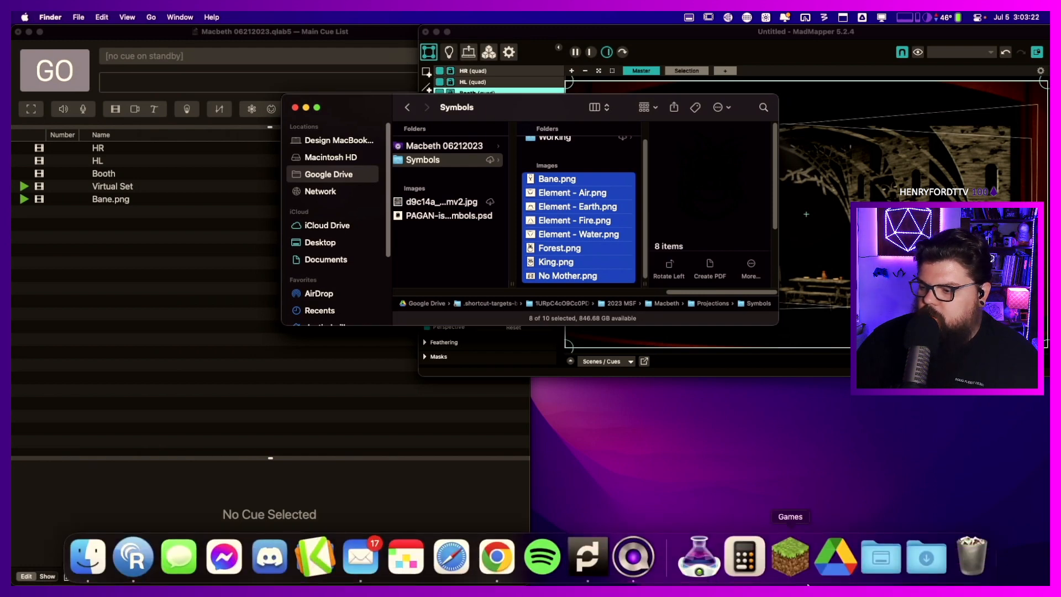
left_click(695, 572)
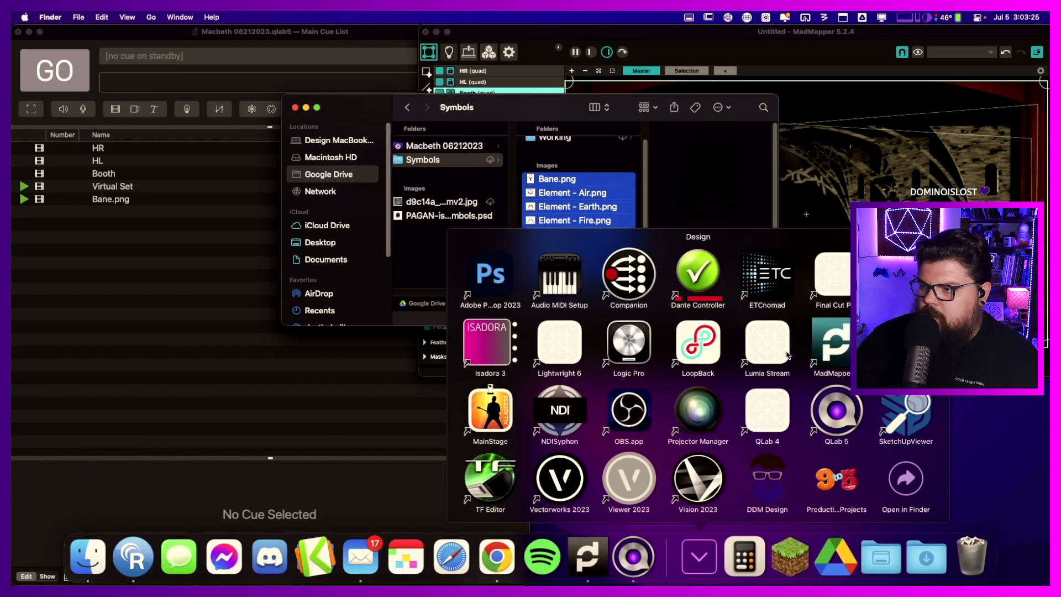
left_click(493, 273)
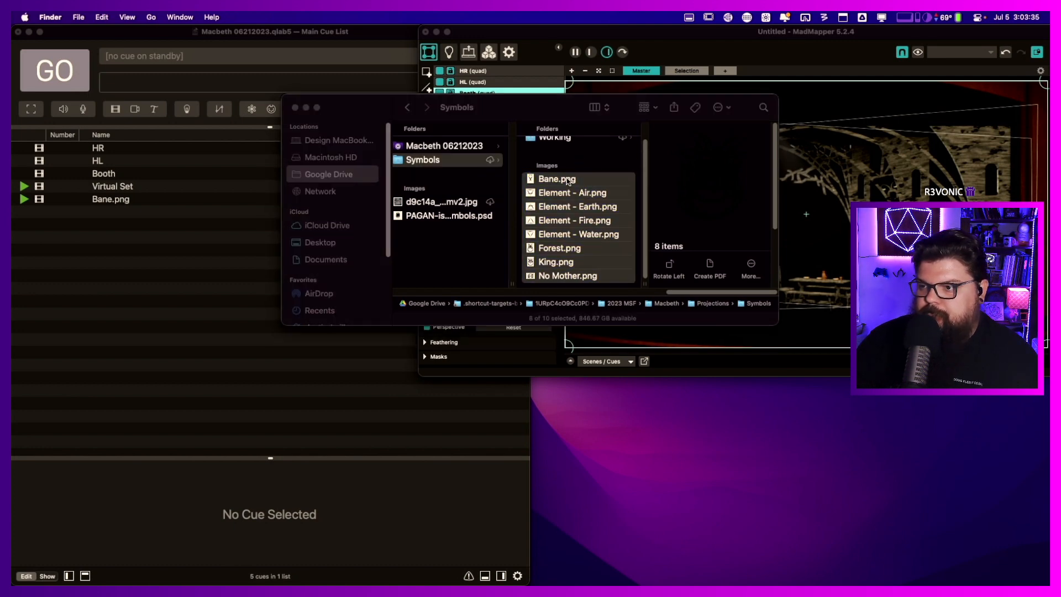
- In Finder, group the eight selected symbol images into a new folder named "PNG - Black"
right_click(565, 180)
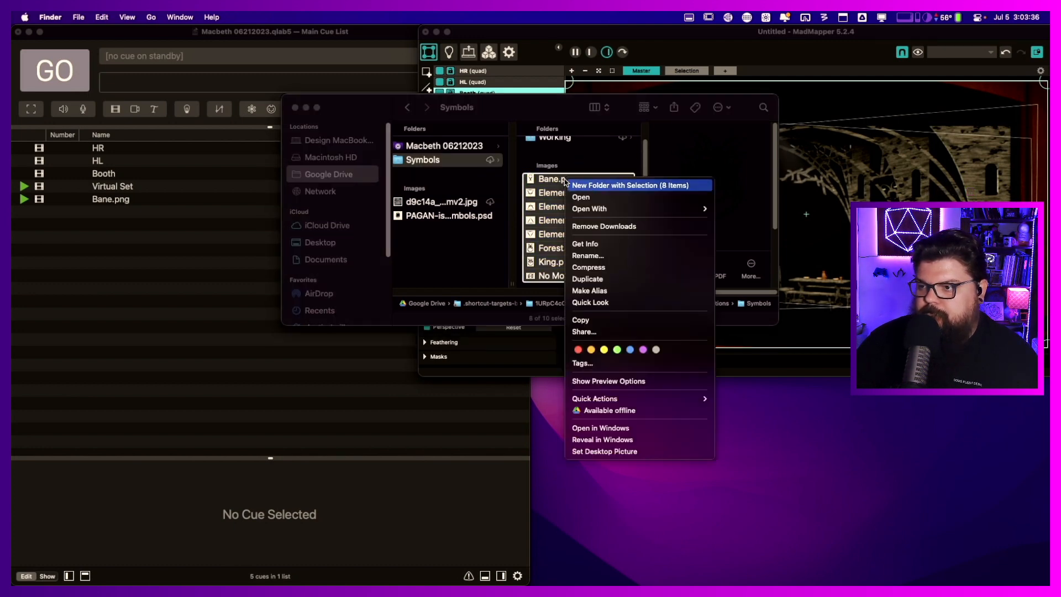
left_click(594, 187)
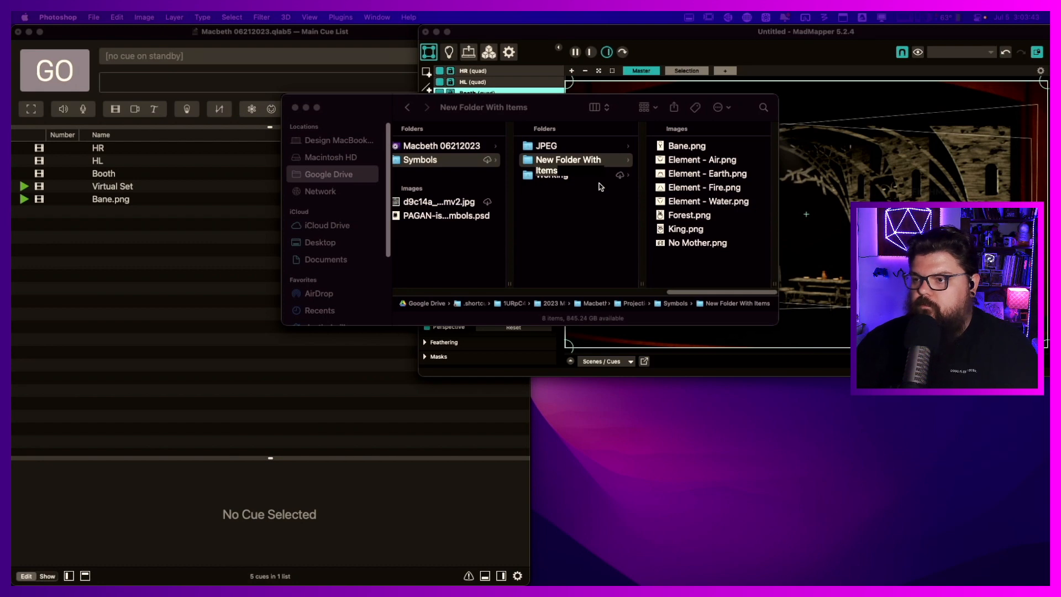
left_click(588, 189)
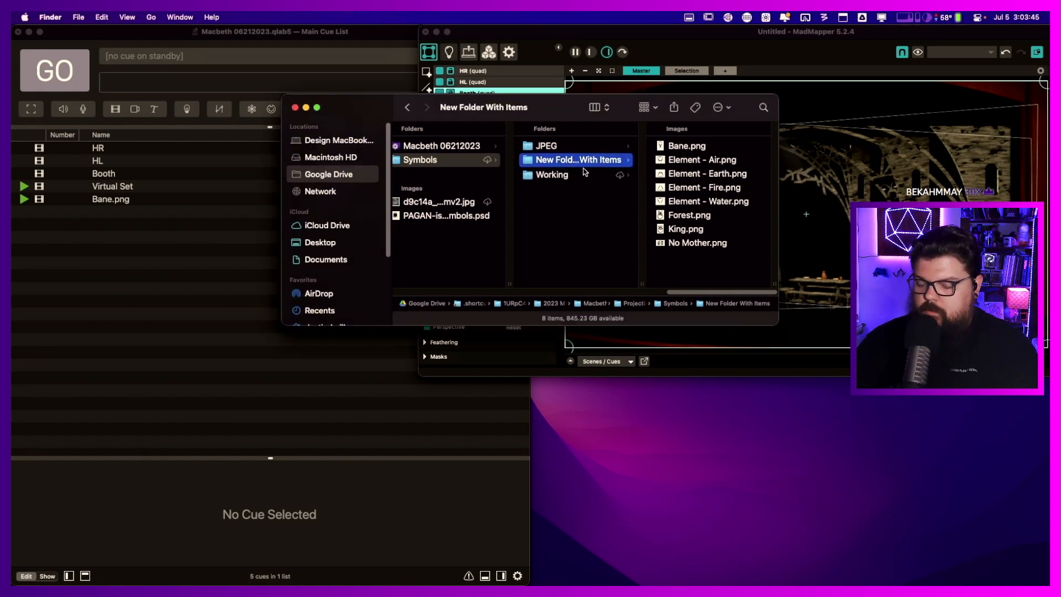
key("Return")
type("PNG")
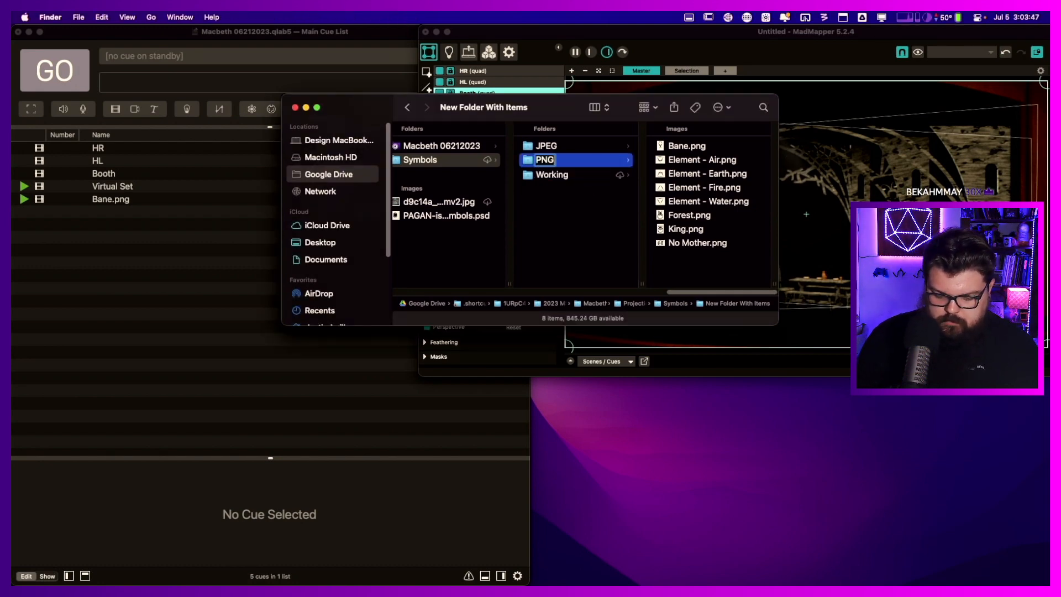
type(" White")
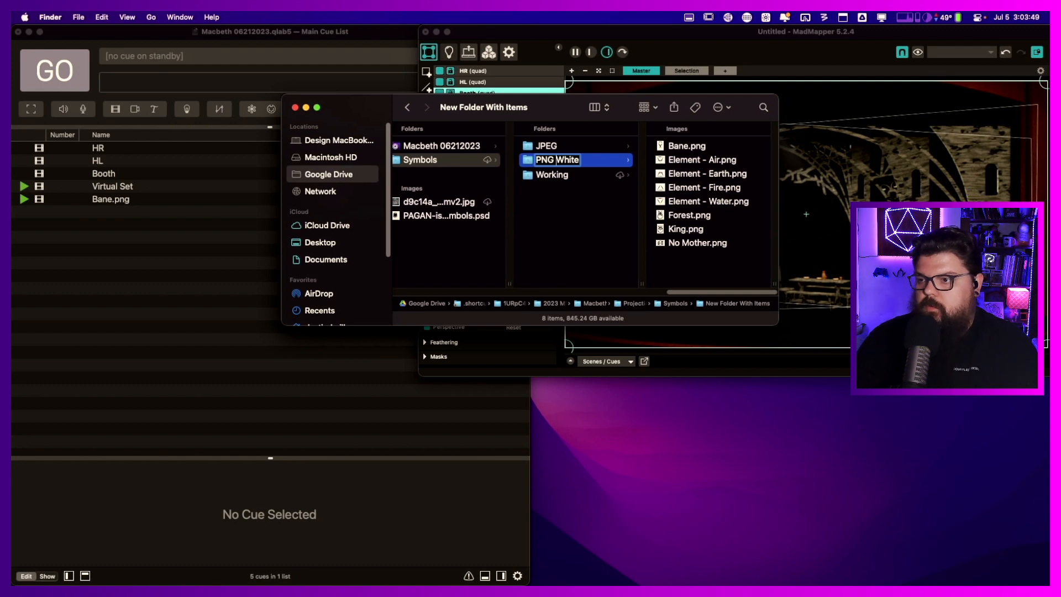
type("-")
key("alt+shift+Right")
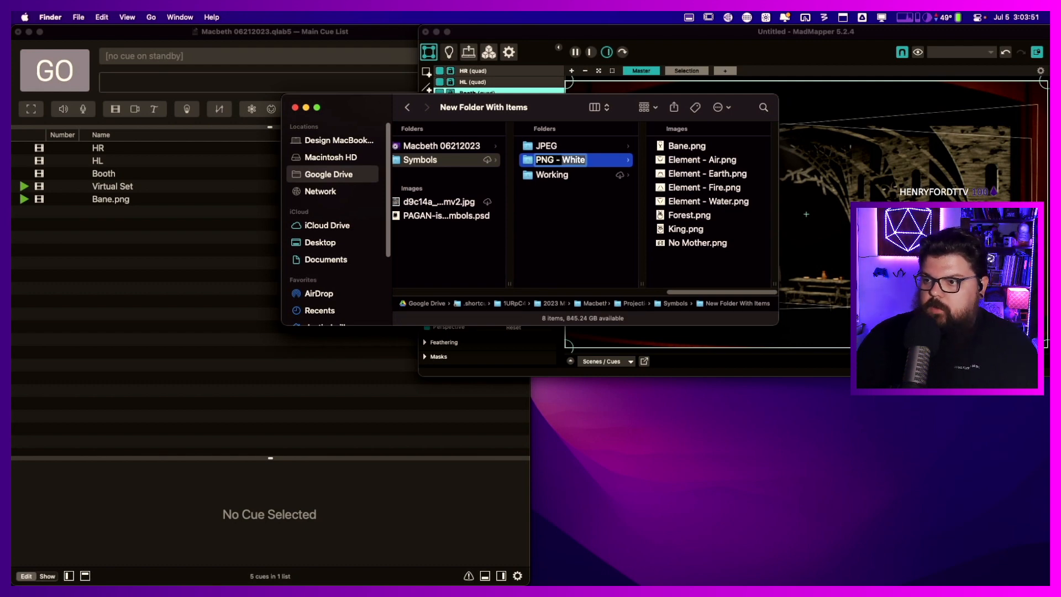
type("Black")
key("Return")
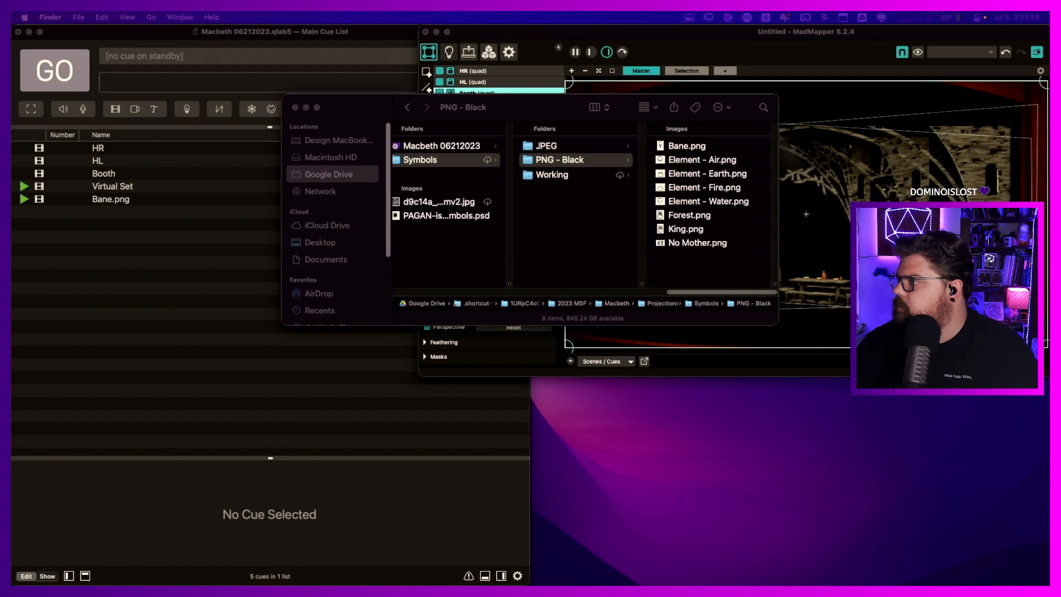
- Open PAGAN-ish Symbols.psd in Photoshop and expand the King, No Mother, Forest and Bane layer groups
left_click_drag(1049, 221, 412, 17)
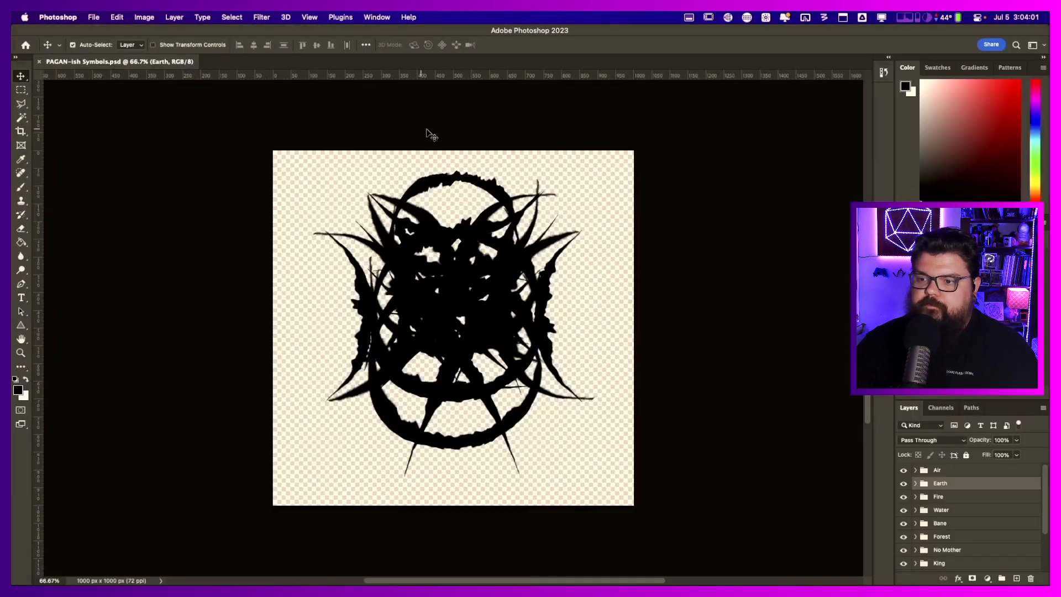
left_click(963, 471)
scroll(950, 473, "down", 3)
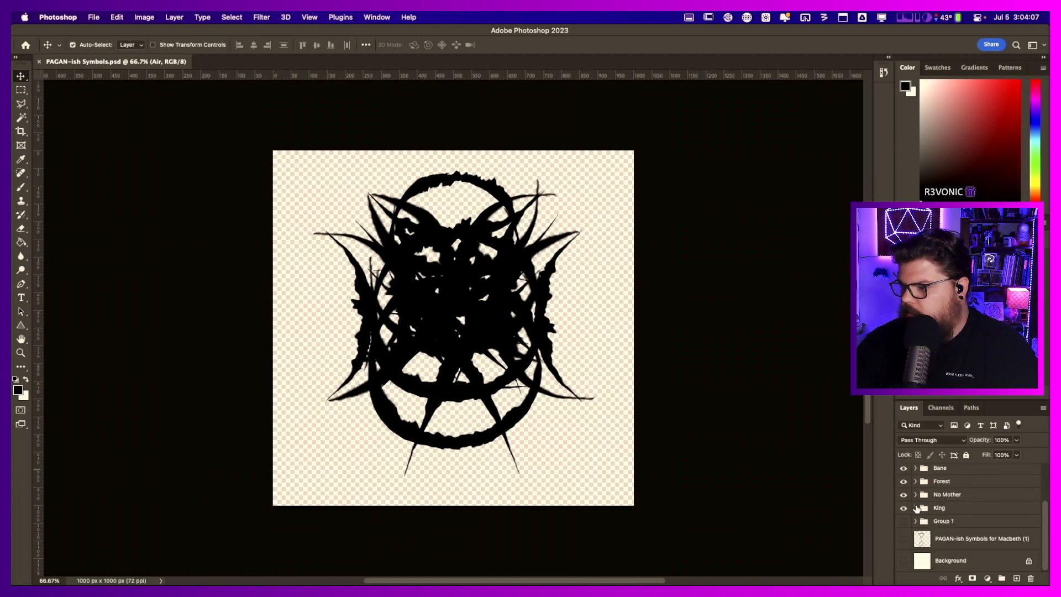
left_click(915, 508)
left_click(916, 495)
left_click(915, 482)
left_click(915, 469)
- Expand the Water, Fire, Earth and Air layer groups to show their individual layers
scroll(919, 481, "up", 2)
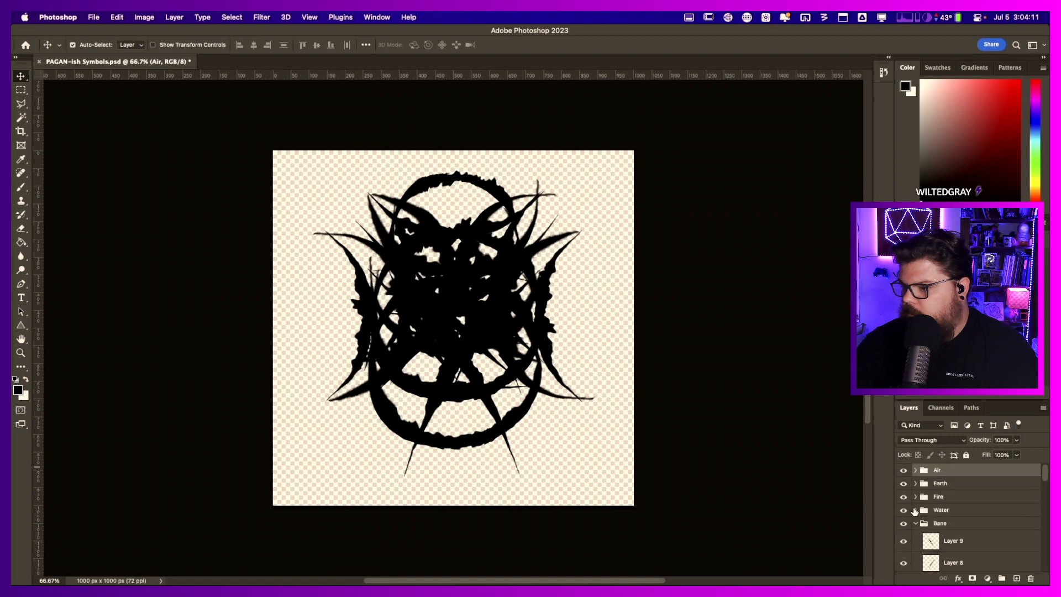
left_click(919, 497)
left_click(916, 485)
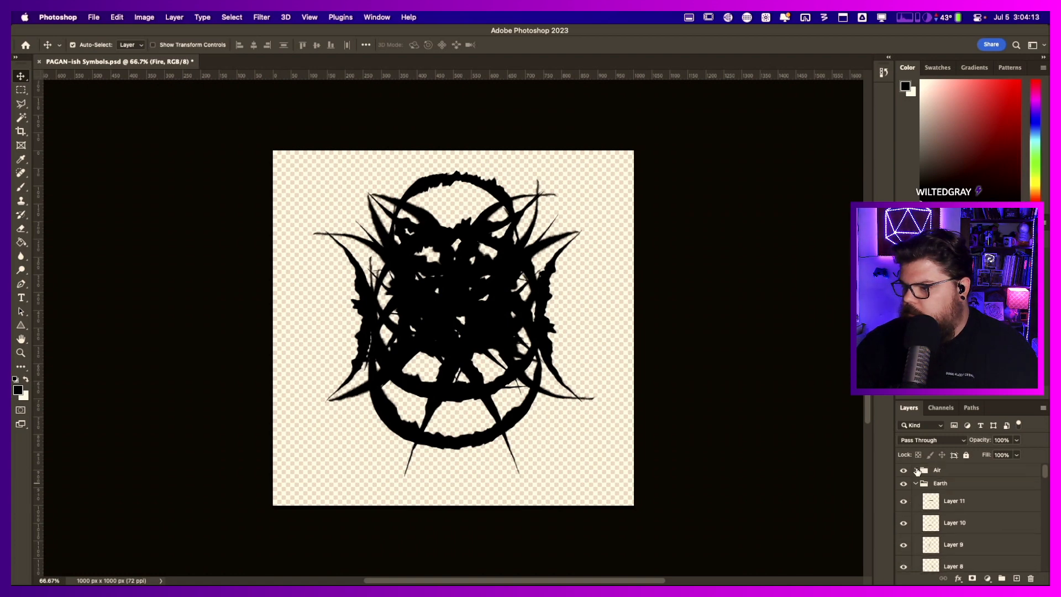
left_click(916, 470)
scroll(936, 511, "down", 5)
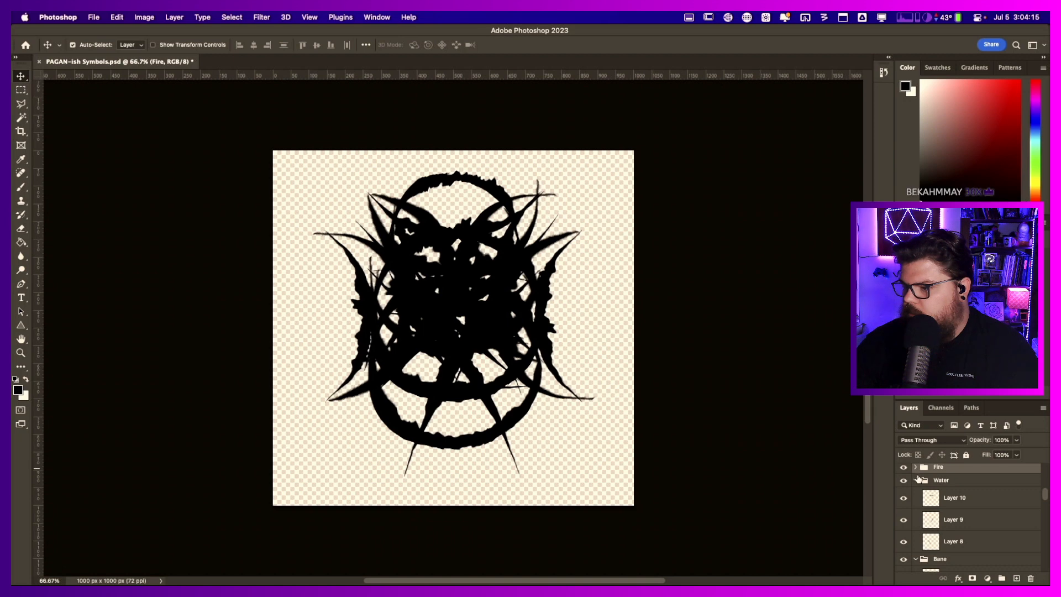
left_click(915, 467)
scroll(998, 501, "up", 1)
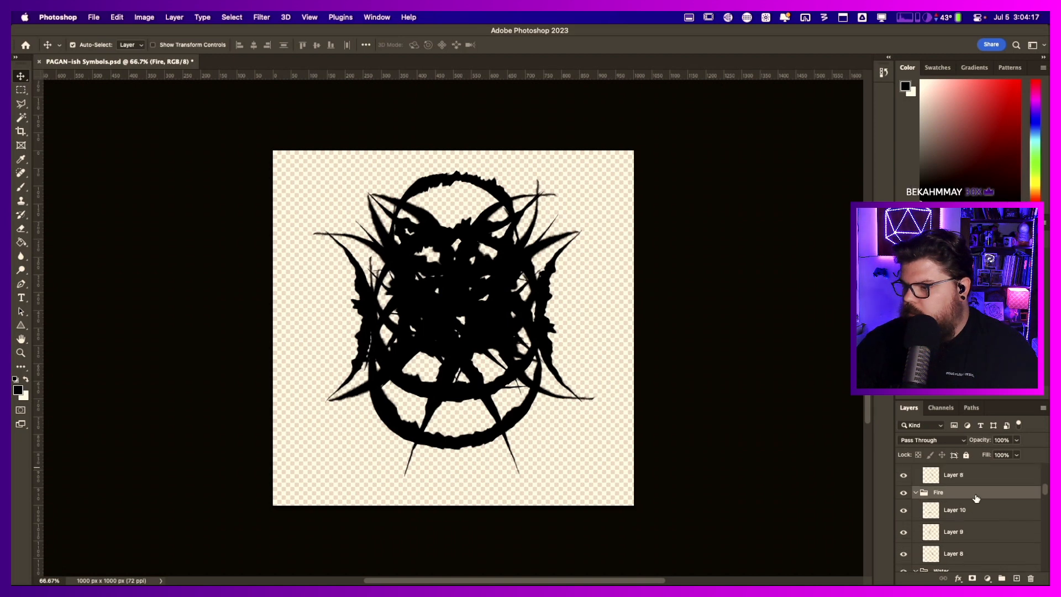
- Select every layer from Layer 11 in the Air group through scratch-claw-silhouette-9329, the last layer of the King group
left_click(976, 497)
scroll(974, 491, "down", 5)
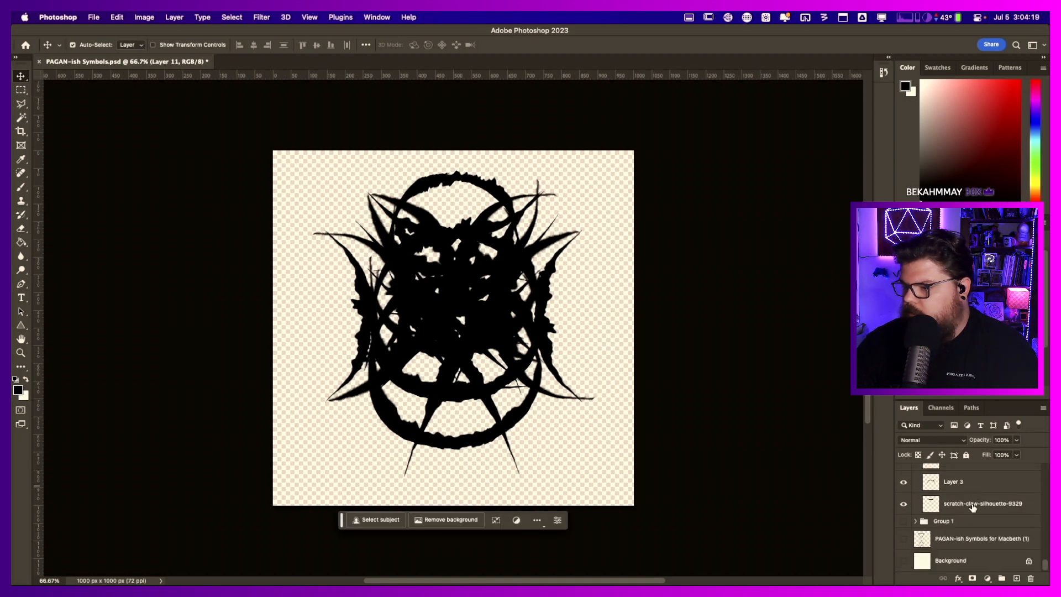
left_click(974, 507, "shift")
scroll(971, 506, "up", 2)
scroll(971, 505, "up", 2)
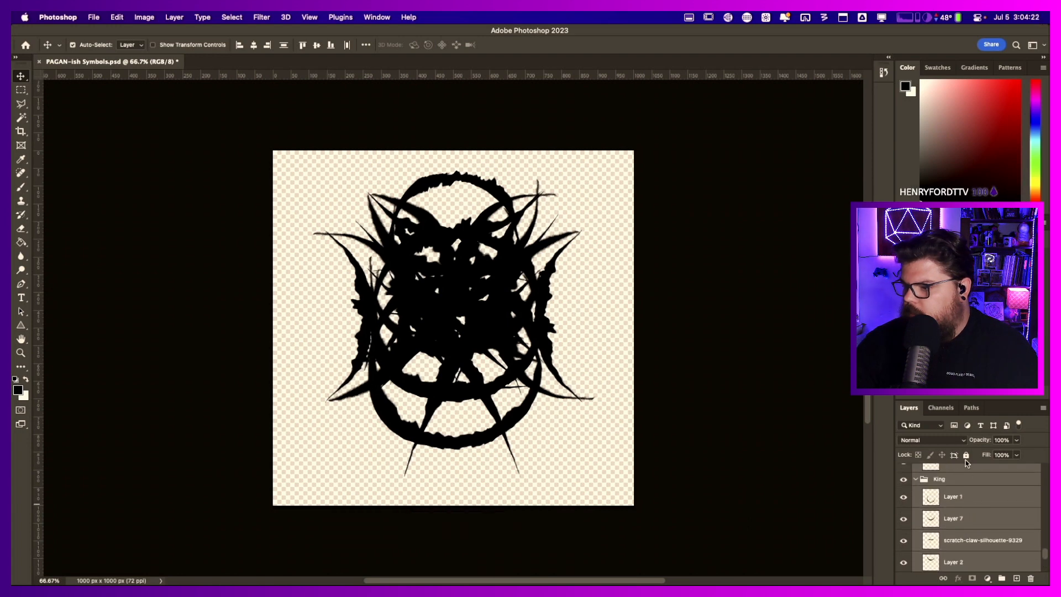
- Try to remove the group folders from the layer selection, starting with King, and check the layer options for blending settings
right_click(963, 502)
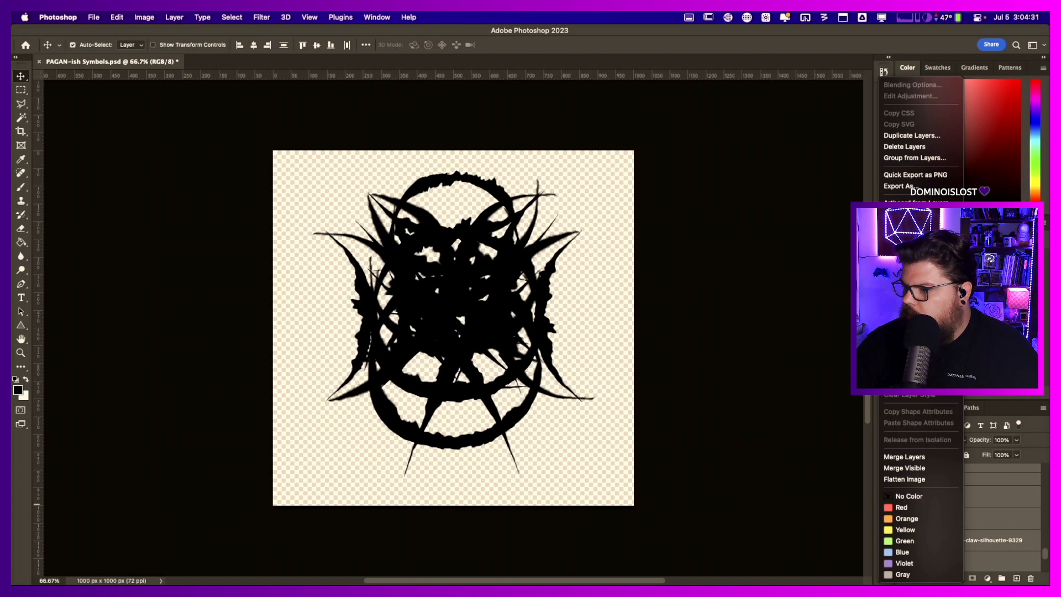
left_click(1005, 418)
left_click(948, 479, "super")
scroll(949, 481, "up", 5)
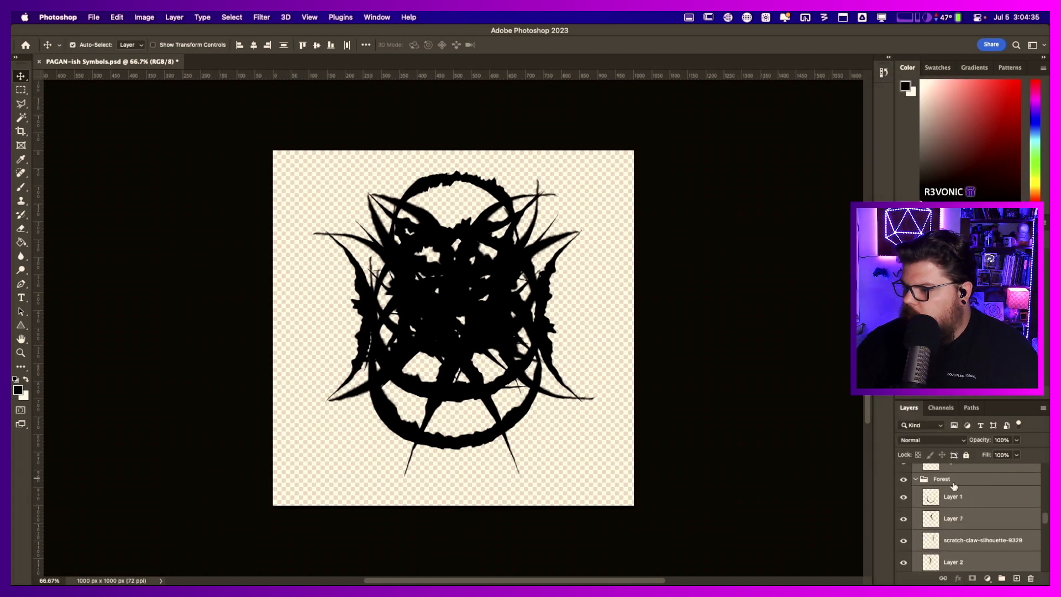
scroll(954, 479, "up", 3)
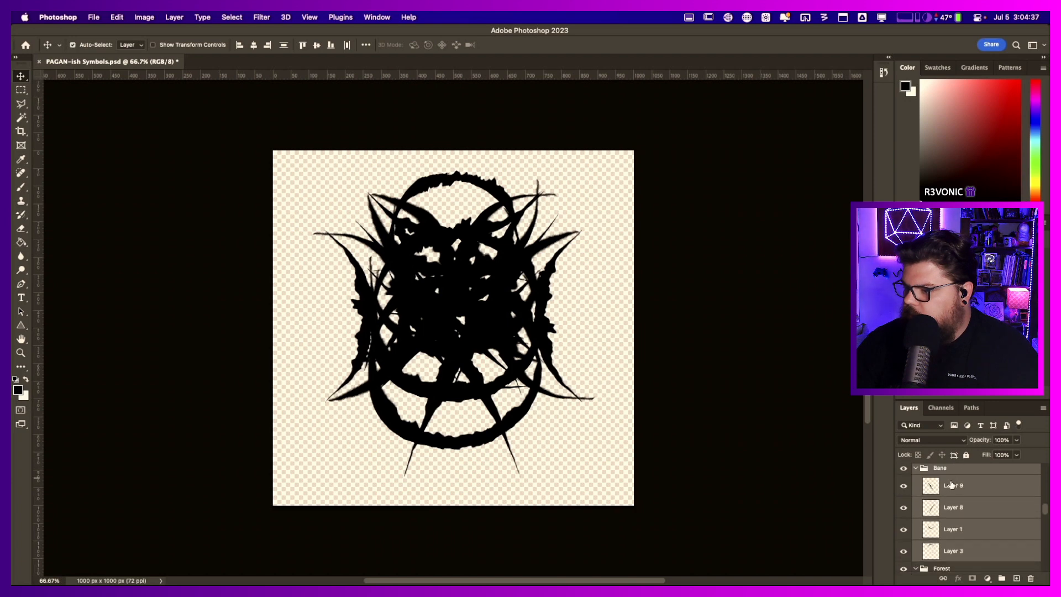
scroll(953, 475, "up", 5)
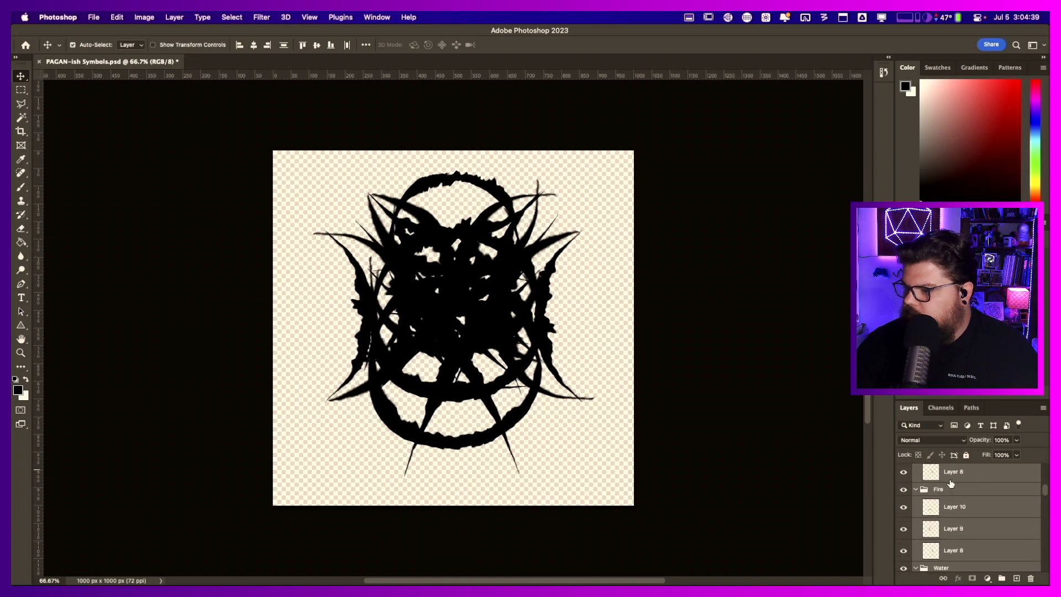
scroll(955, 510, "up", 5)
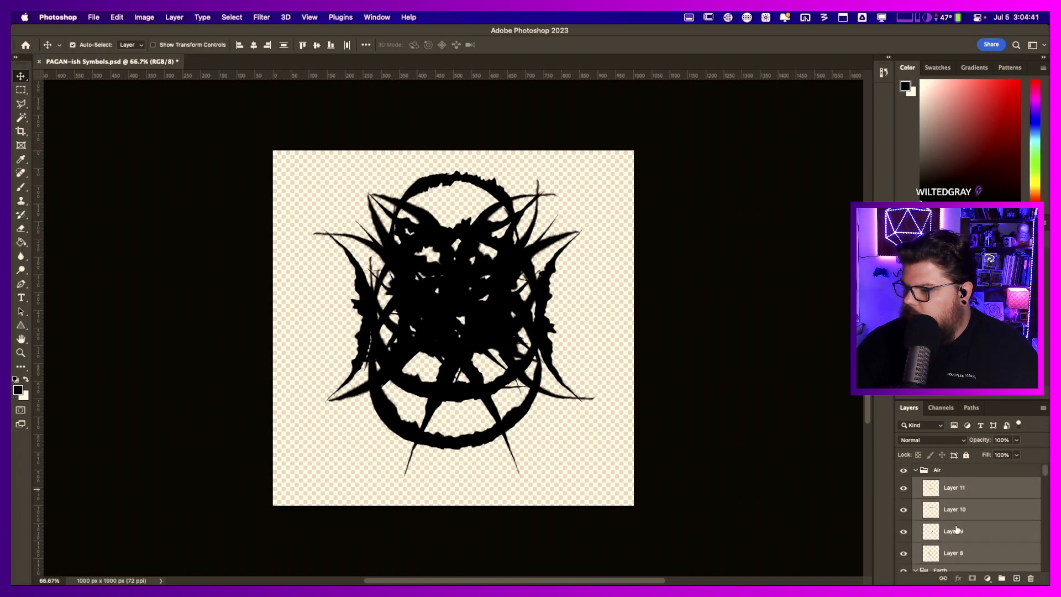
right_click(952, 488)
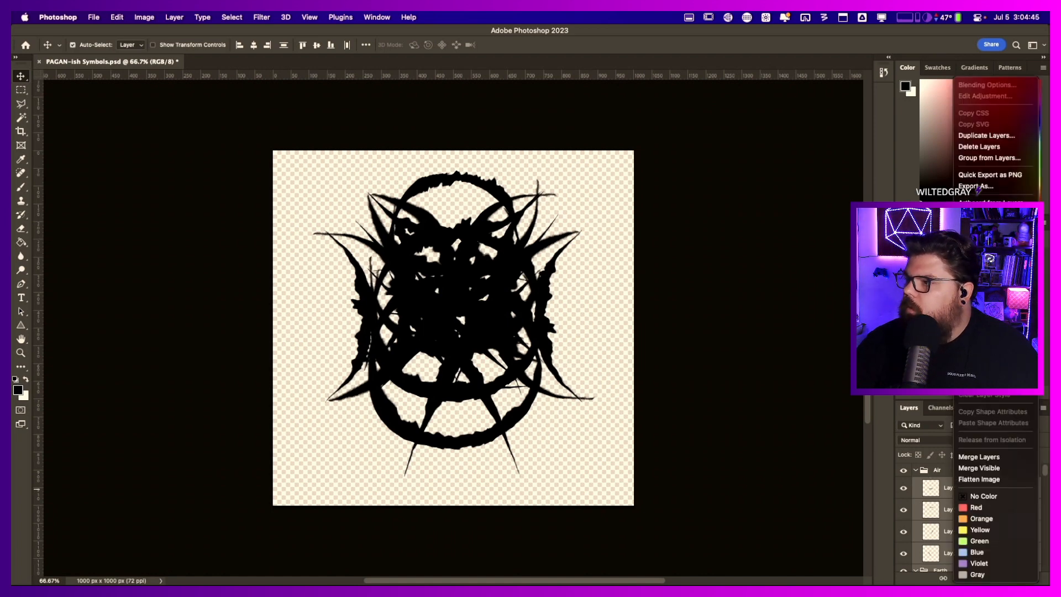
- Select only Layer 11 in the Air group and apply a white (ffffff) Color Overlay to it
left_click(990, 492)
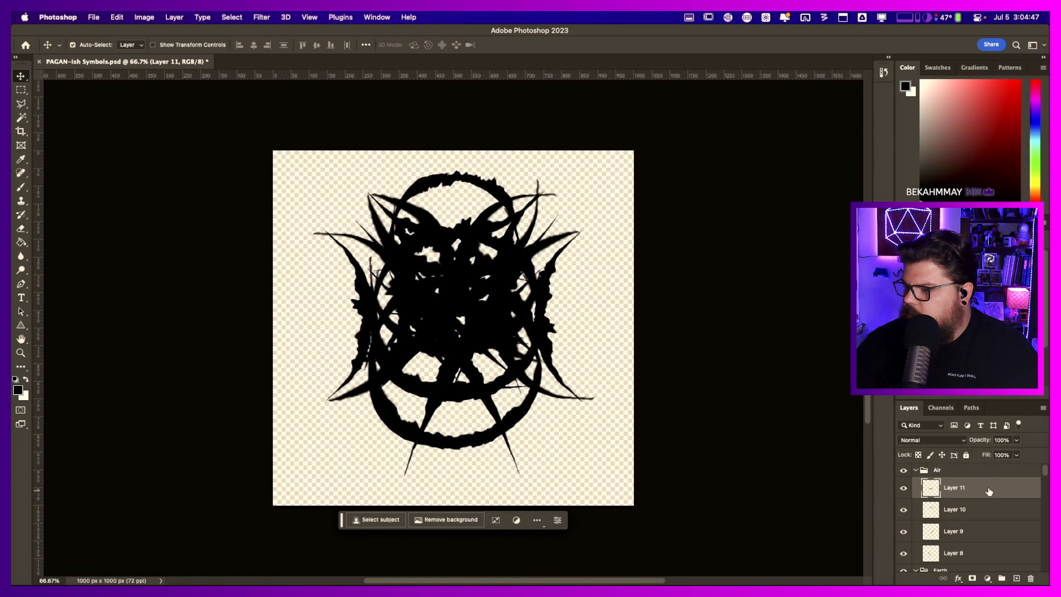
key("space")
left_click_drag(1049, 238, 458, 169)
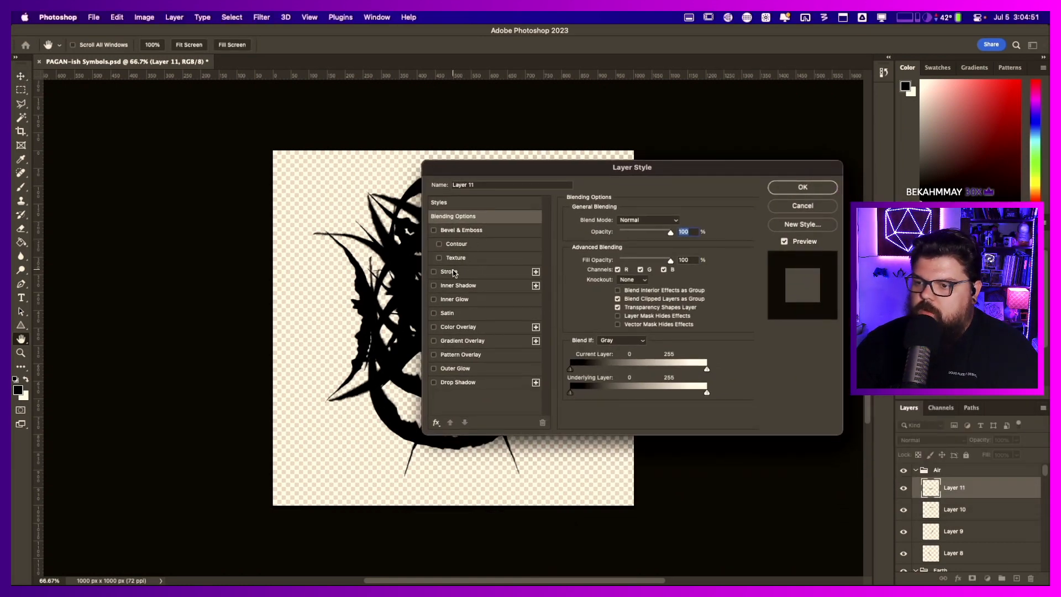
left_click(458, 326)
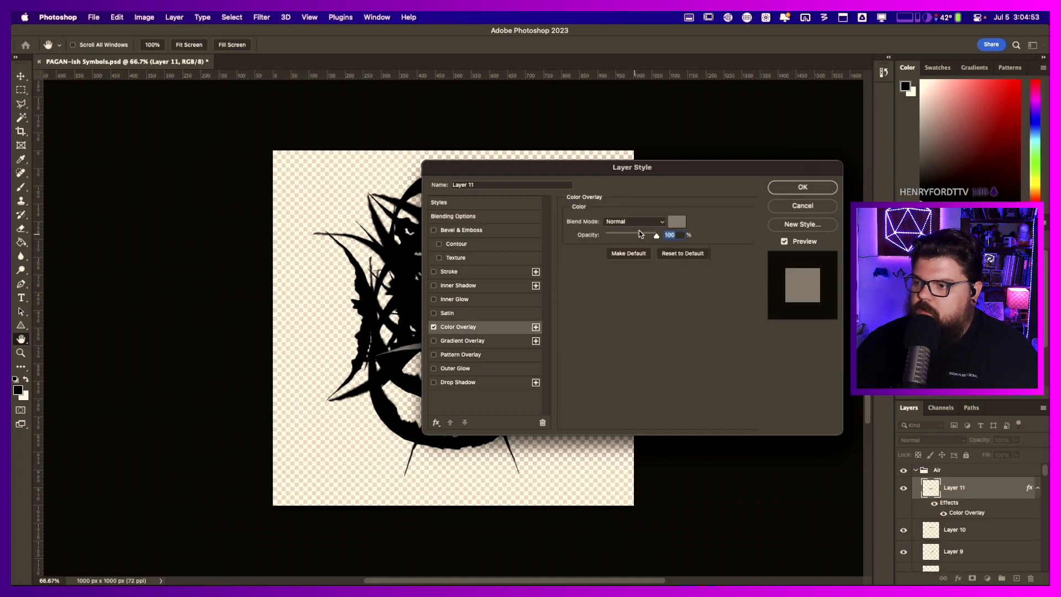
left_click(676, 222)
left_click(318, 235)
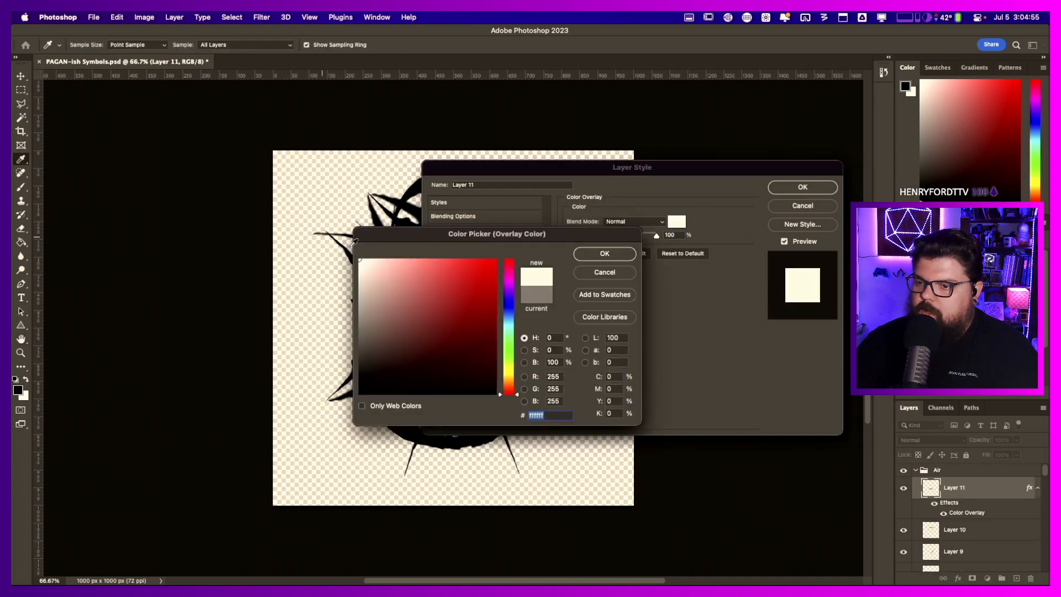
left_click(625, 253)
left_click(803, 188)
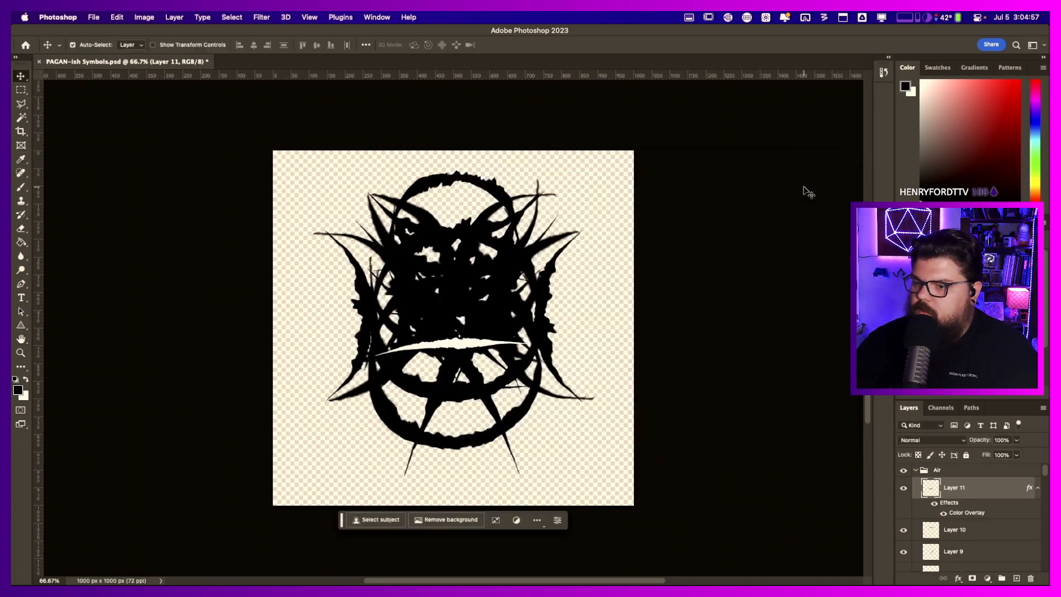
- Copy Layer 11's layer style and paste it onto all symbol layers through the last layer of the King group
right_click(989, 484)
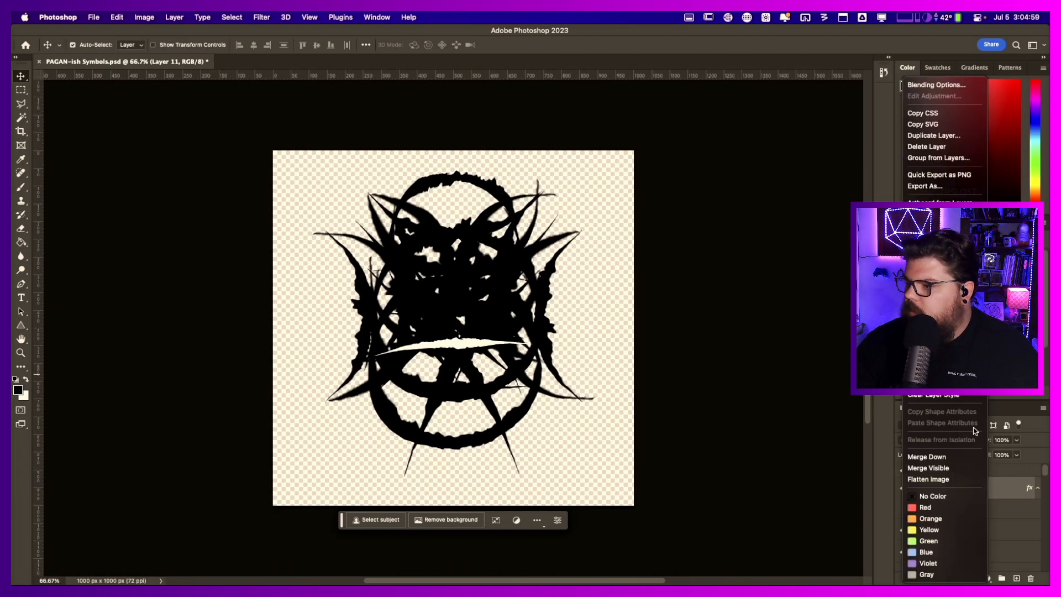
left_click(927, 456)
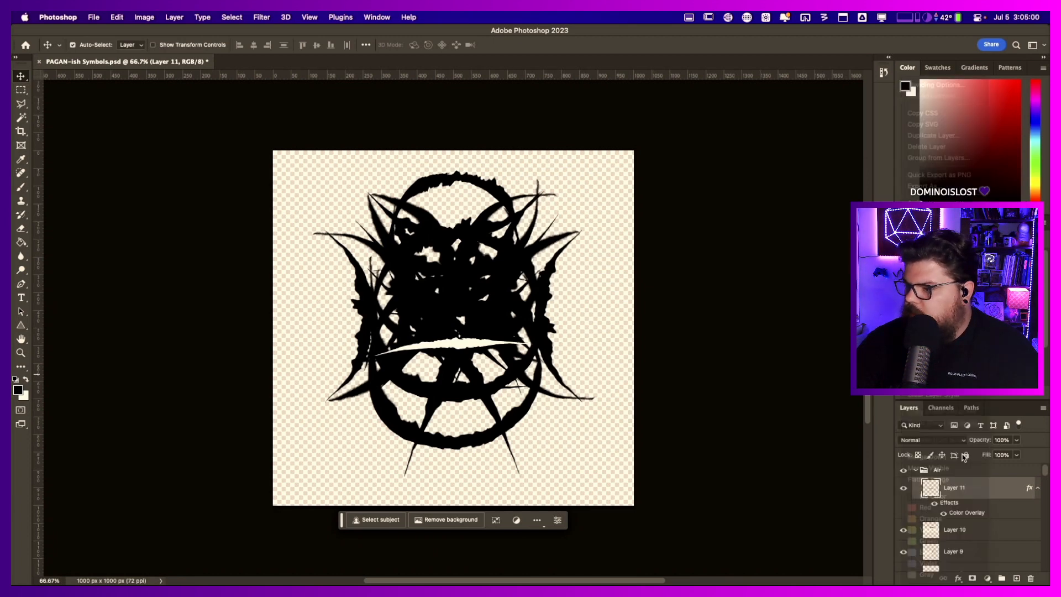
left_click(973, 515, "shift")
right_click(973, 515)
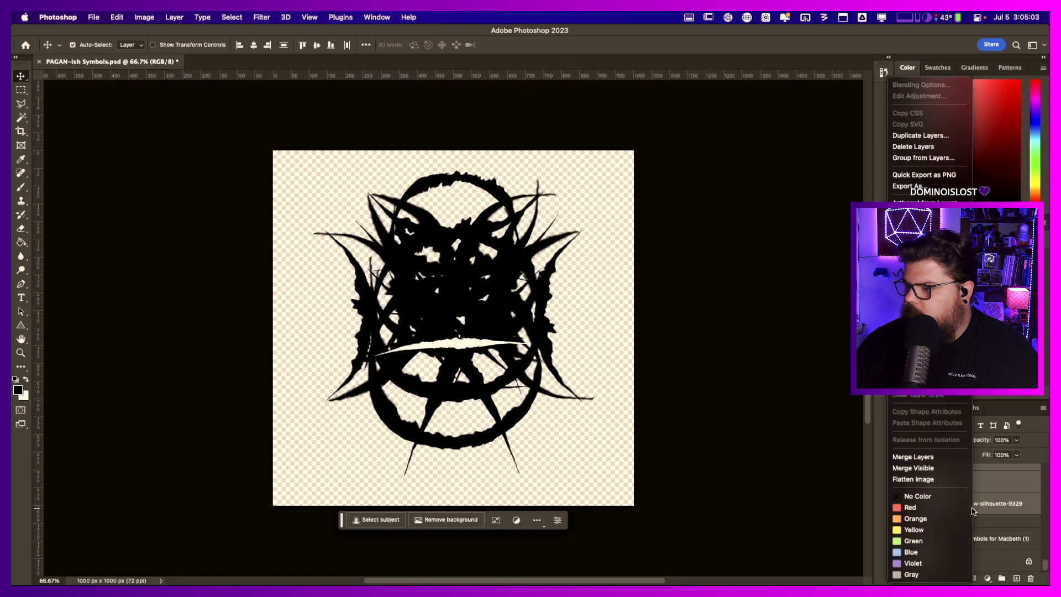
left_click(913, 456)
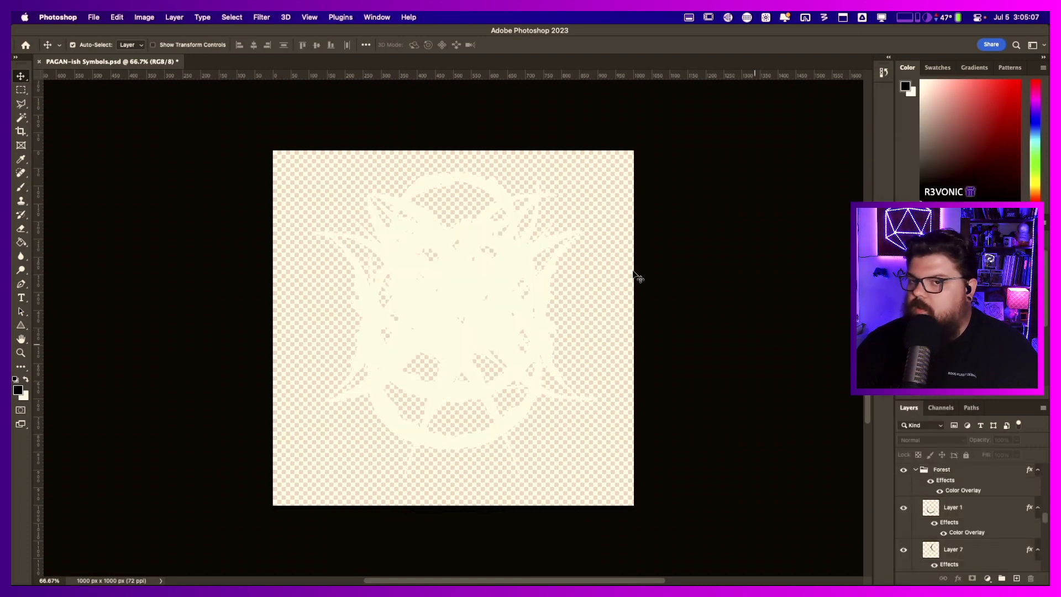
left_click(94, 18)
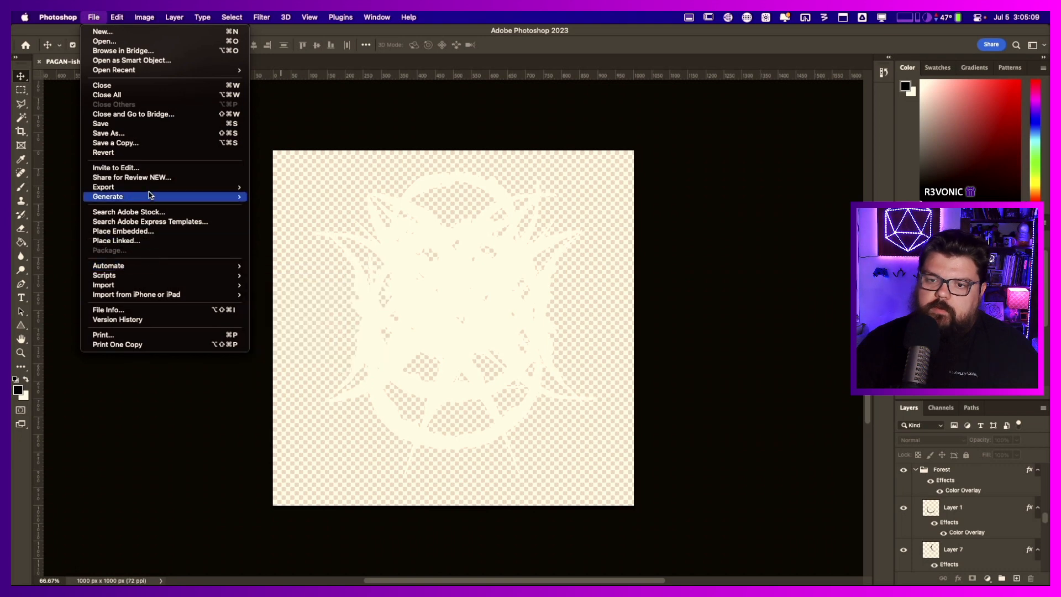
mouse_move(151, 188)
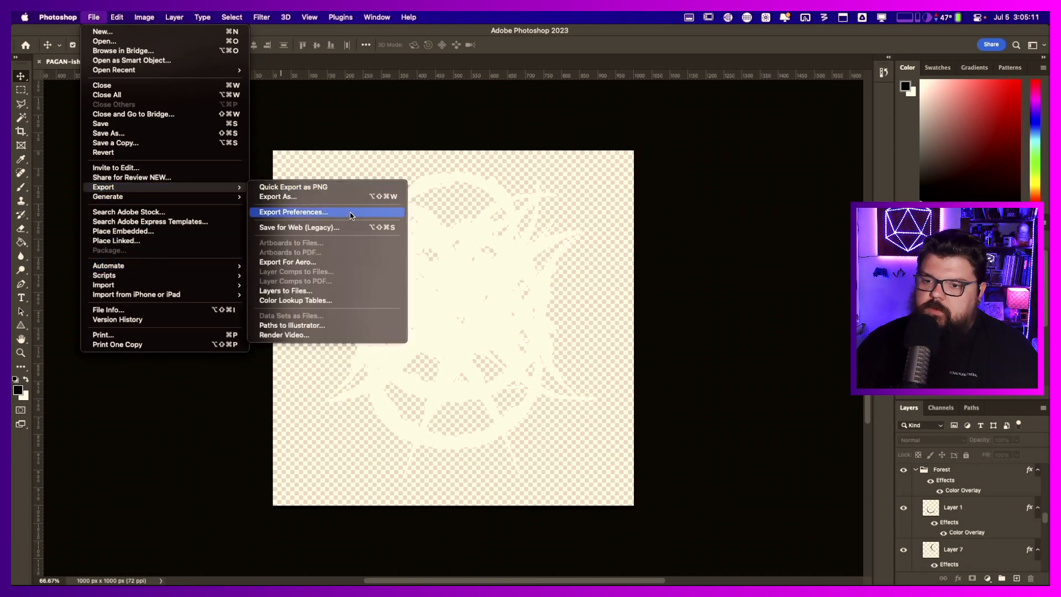
left_click(329, 293)
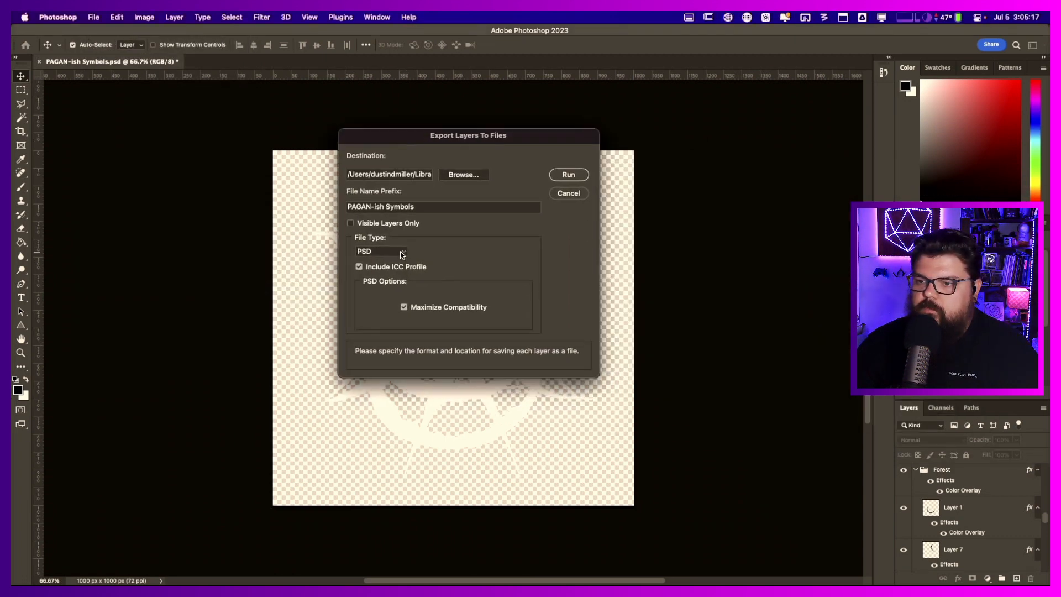
left_click(402, 254)
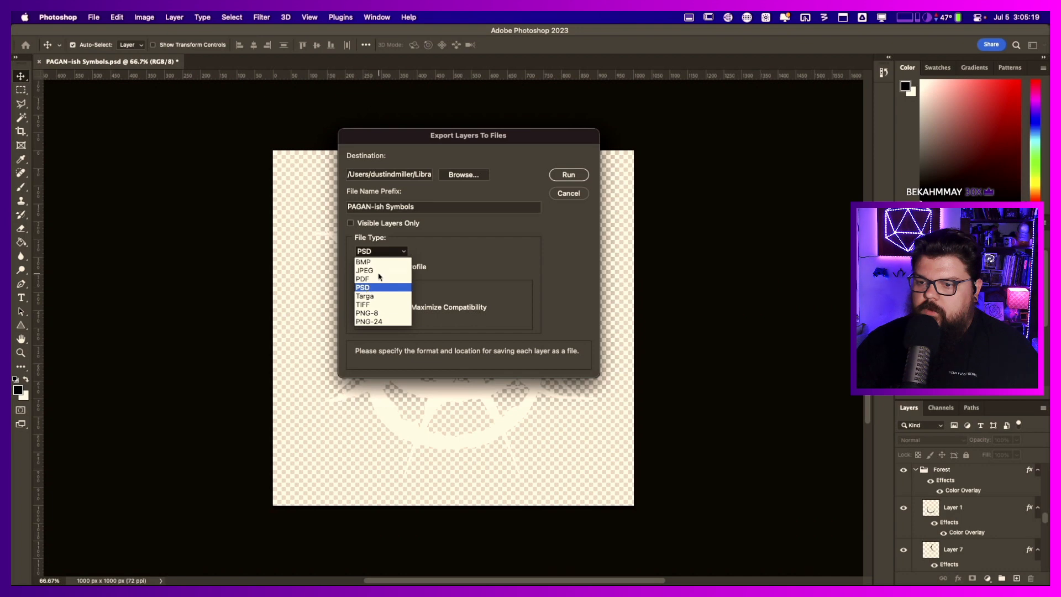
left_click(369, 321)
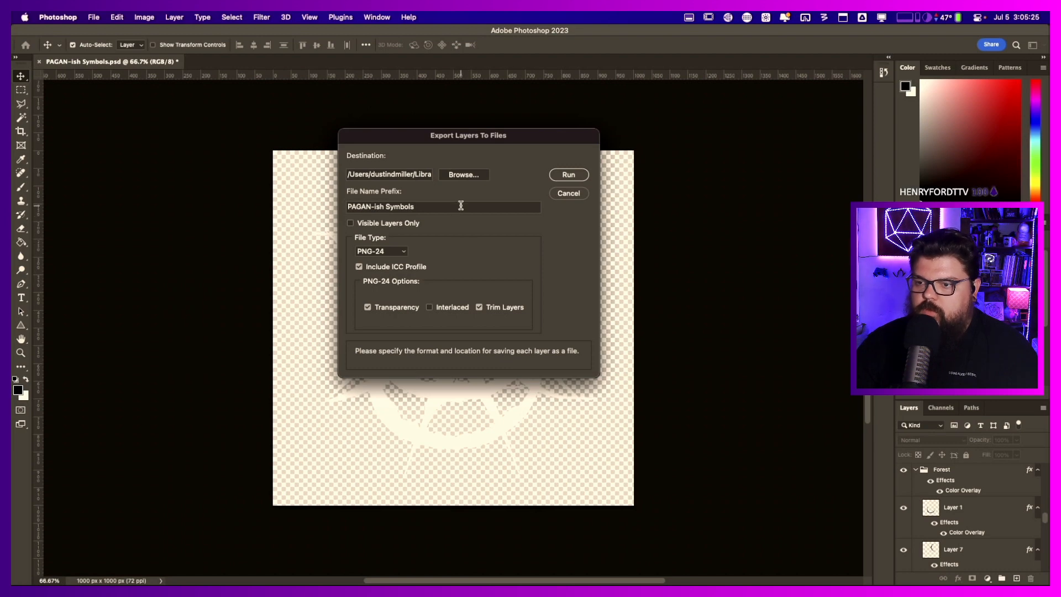
left_click(574, 195)
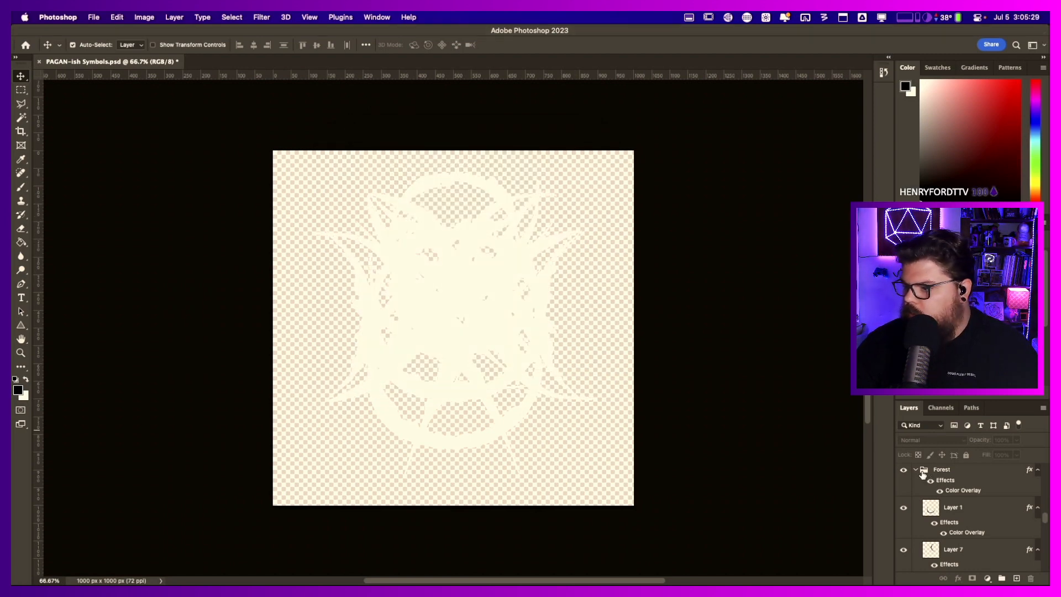
- Undo the pasted layer styles on all symbol layers and the Color Overlay on Layer 11
left_click(915, 470)
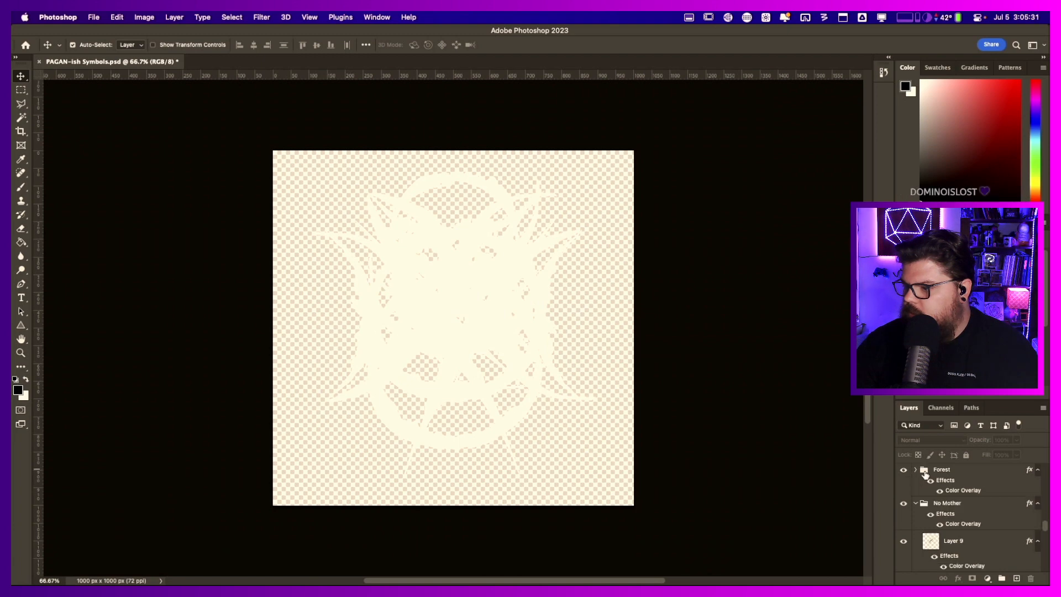
left_click(916, 470)
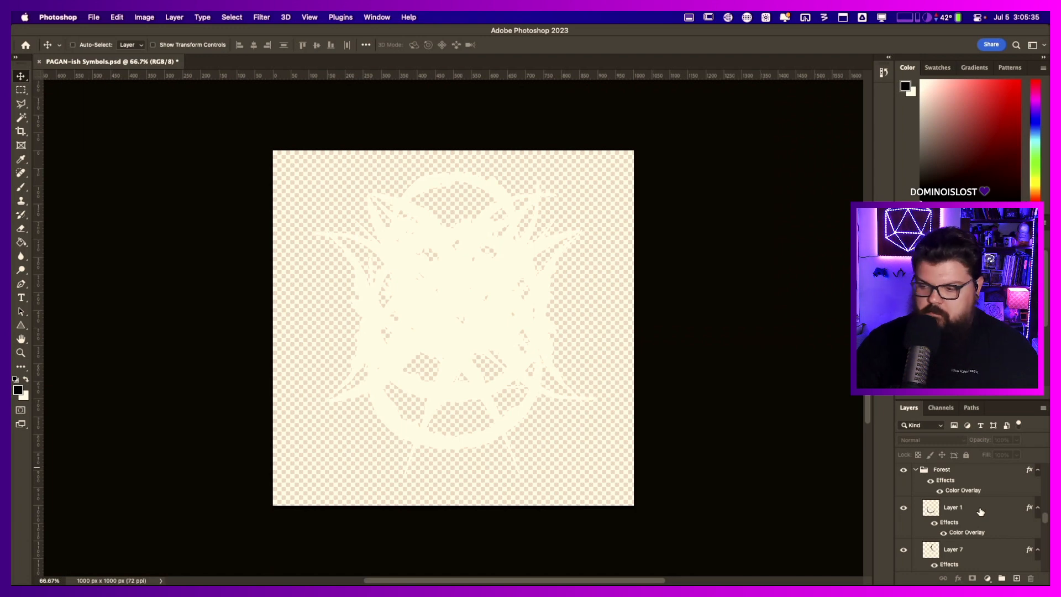
key("super+z")
scroll(971, 491, "up", 10)
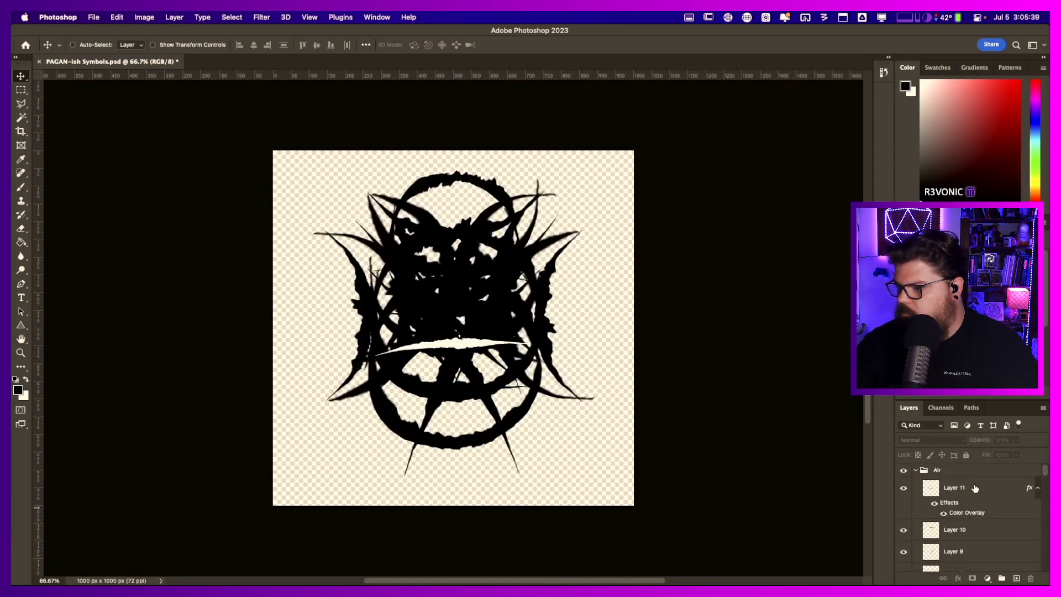
key("super+z")
- Apply a white Color Overlay to the whole Air group and collapse the group
double_click(959, 471)
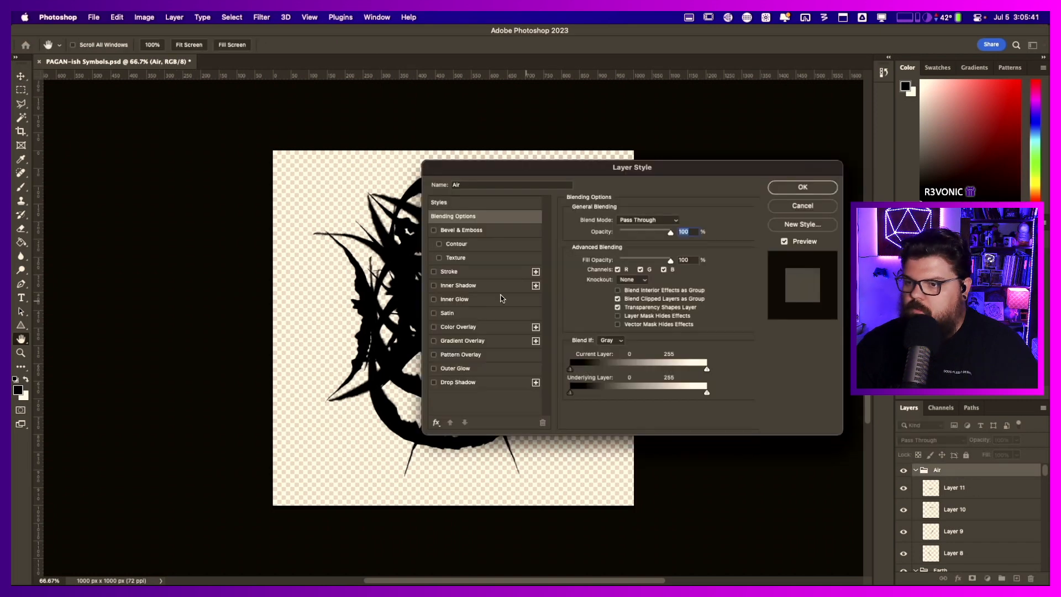
left_click(457, 327)
left_click(803, 187)
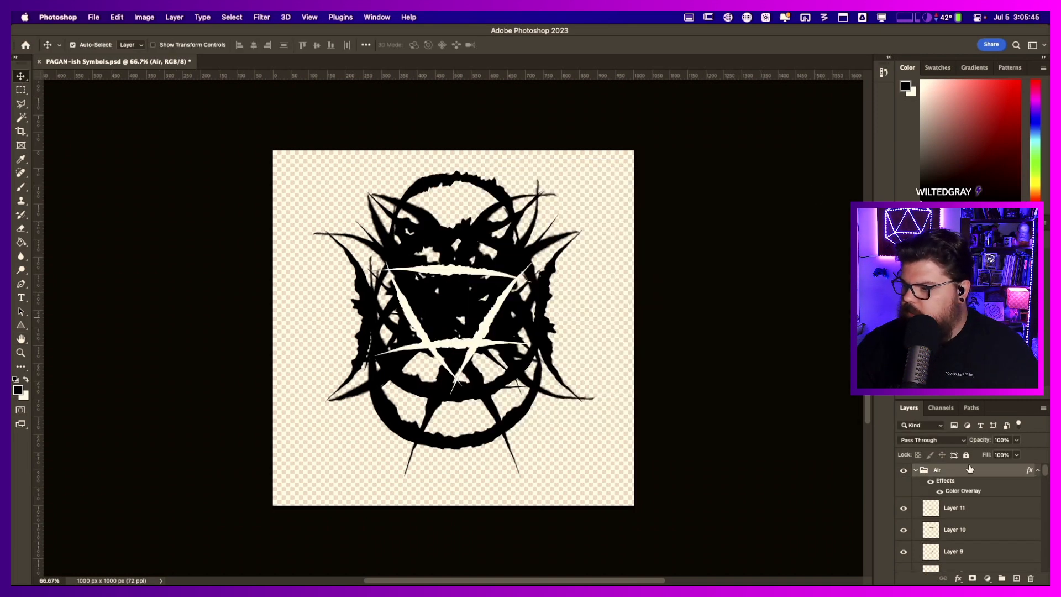
left_click(917, 470)
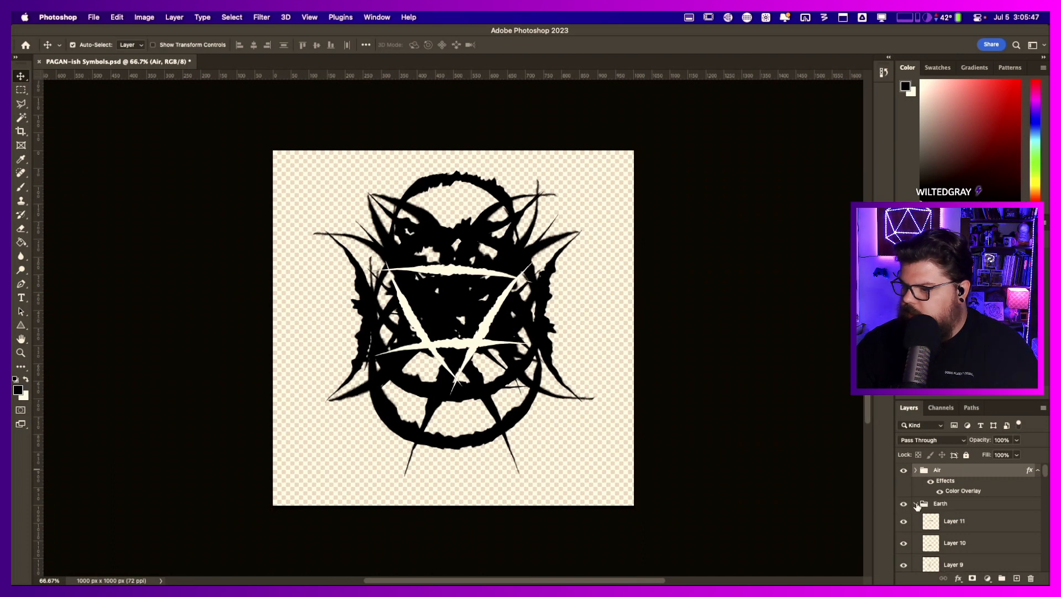
- Collapse the Earth, Fire, Water, Bane, Forest, No Mother and King groups in the layer stack
left_click(916, 504)
left_click(916, 517)
left_click(916, 531)
left_click(916, 544)
left_click(914, 558)
scroll(934, 535, "down", 2)
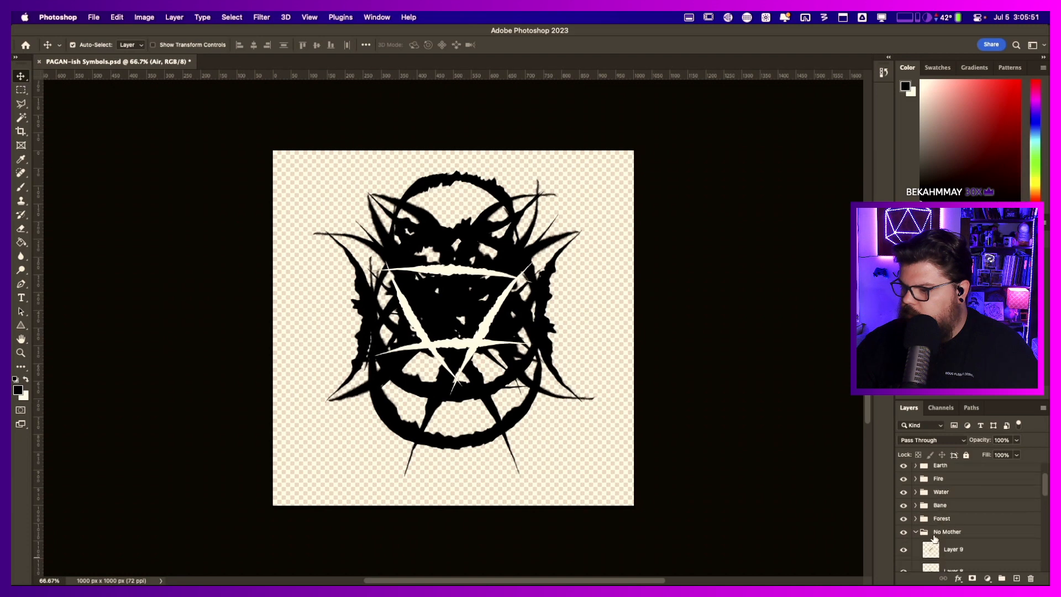
scroll(915, 525, "down", 5)
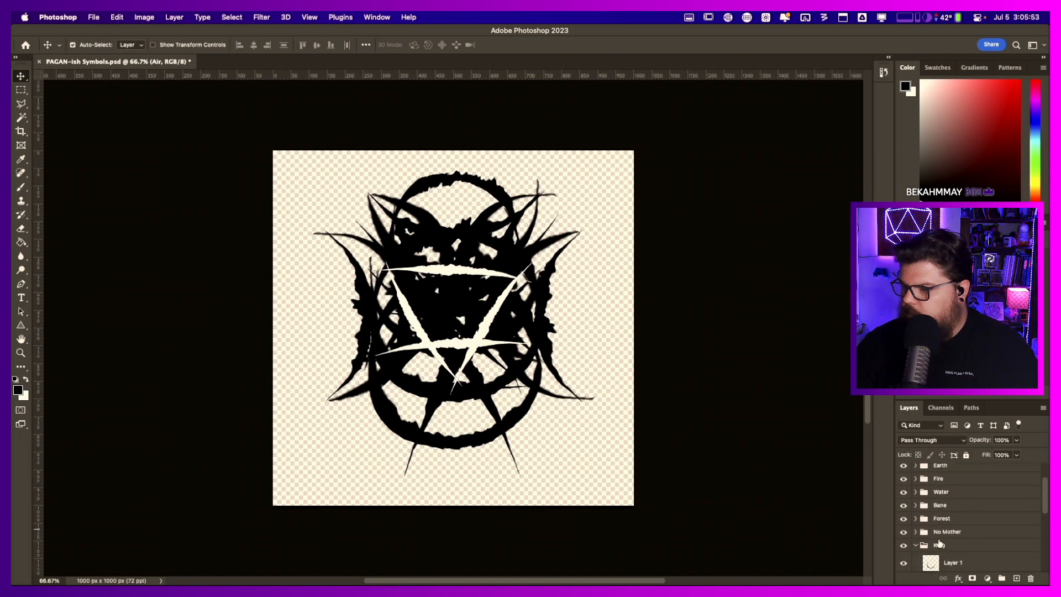
scroll(923, 483, "up", 1)
scroll(920, 502, "up", 5)
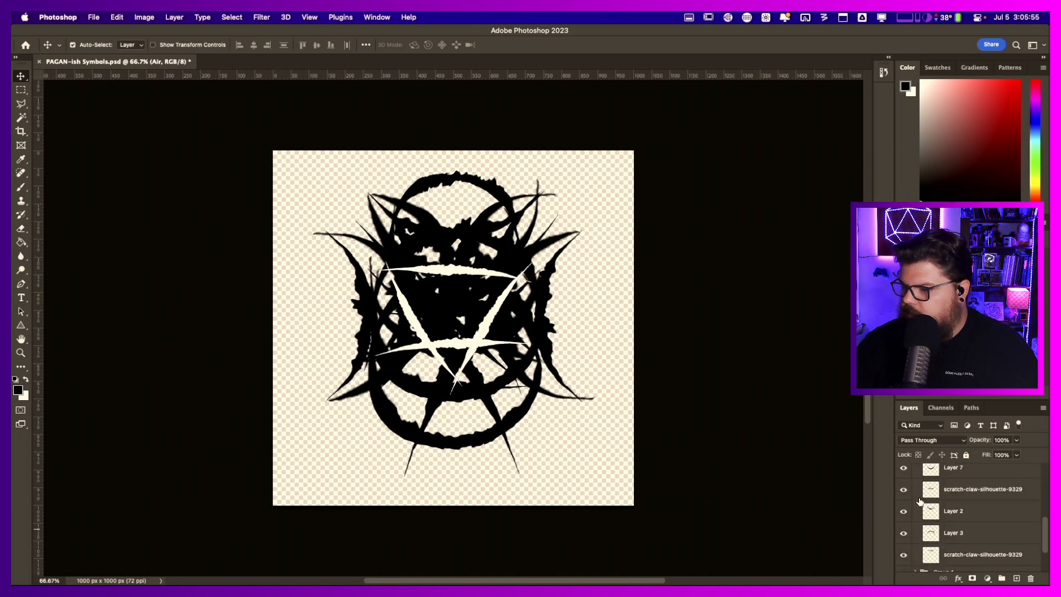
left_click(916, 517)
scroll(950, 513, "up", 3)
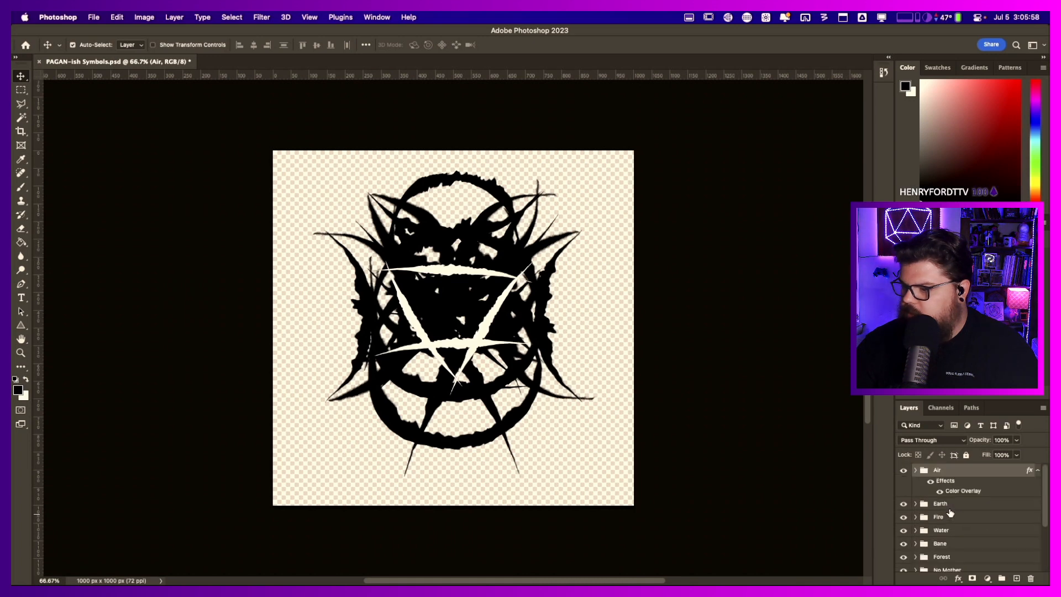
- Copy the Air group's layer style and paste it onto all groups from Earth through King
right_click(949, 472)
left_click(900, 422)
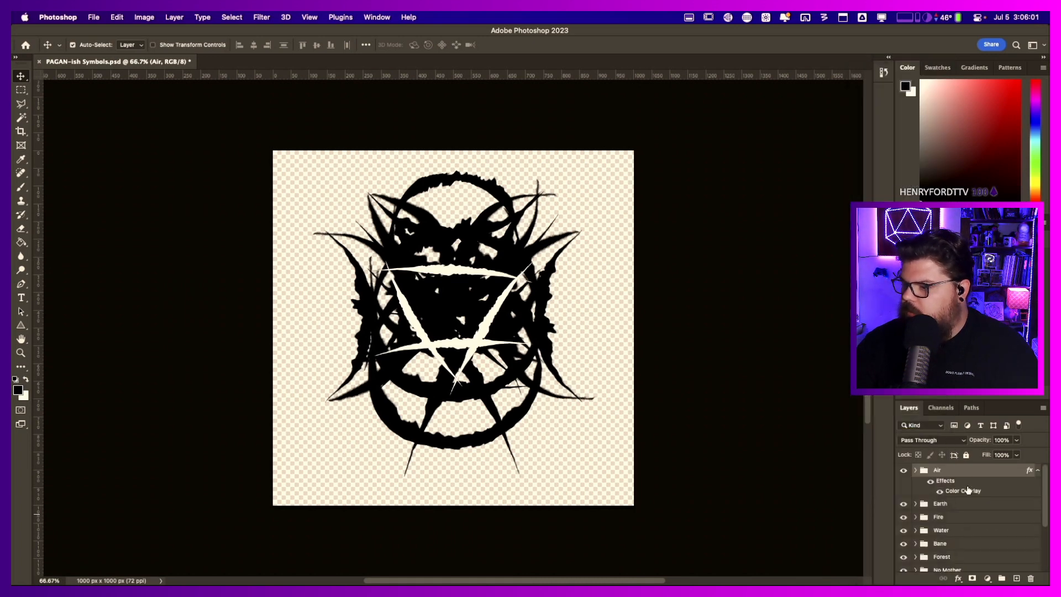
left_click(952, 504)
scroll(953, 506, "down", 3)
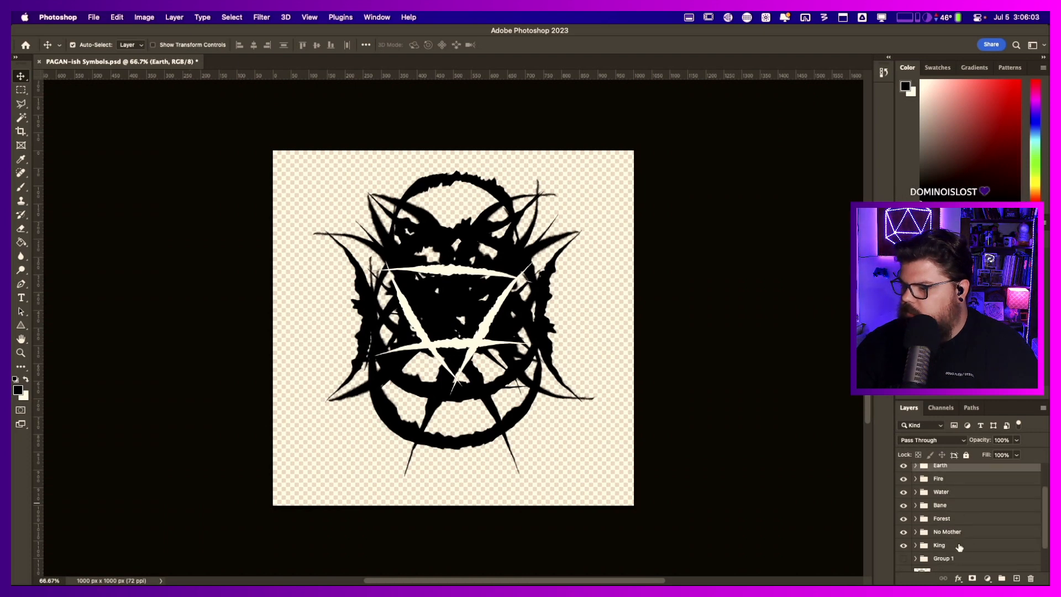
left_click(959, 546, "shift")
right_click(959, 547)
left_click(893, 434)
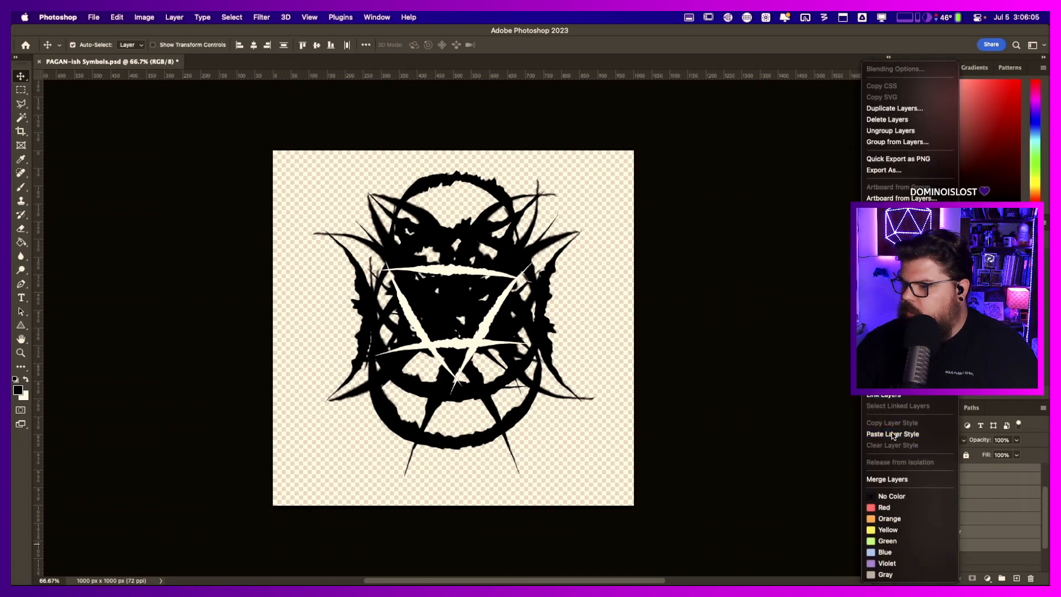
- Open the Layers to Files export and browse its destination to 2023 MSF > Macbeth > Projections > Symbols
left_click(95, 18)
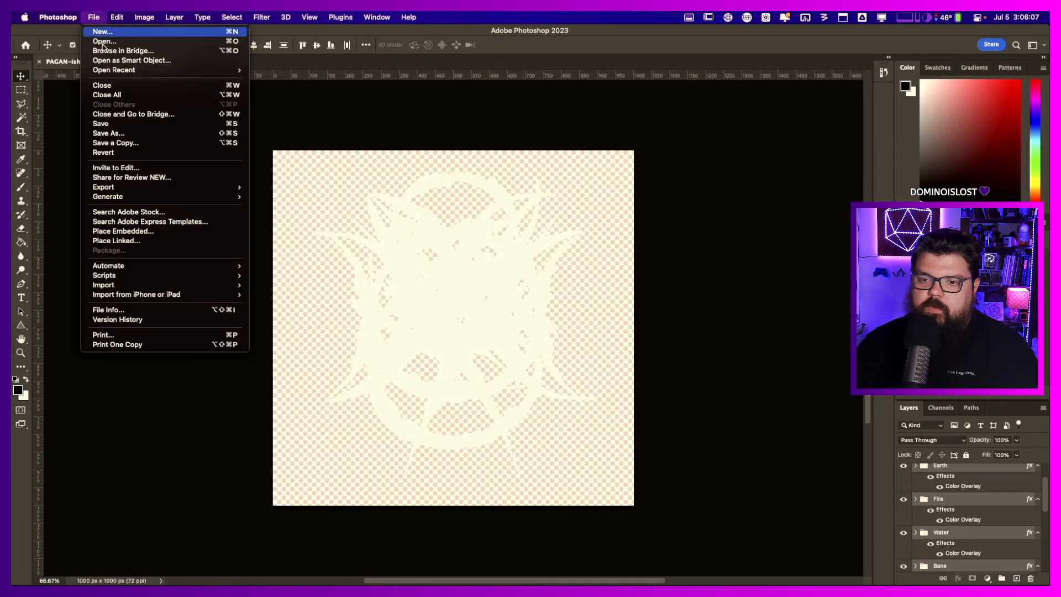
mouse_move(156, 192)
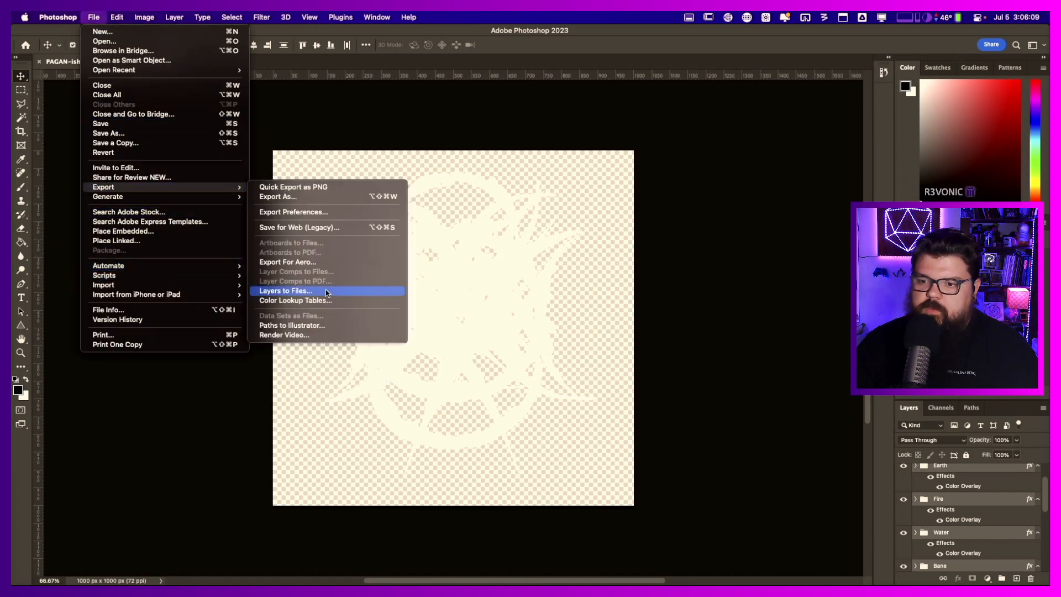
left_click(346, 290)
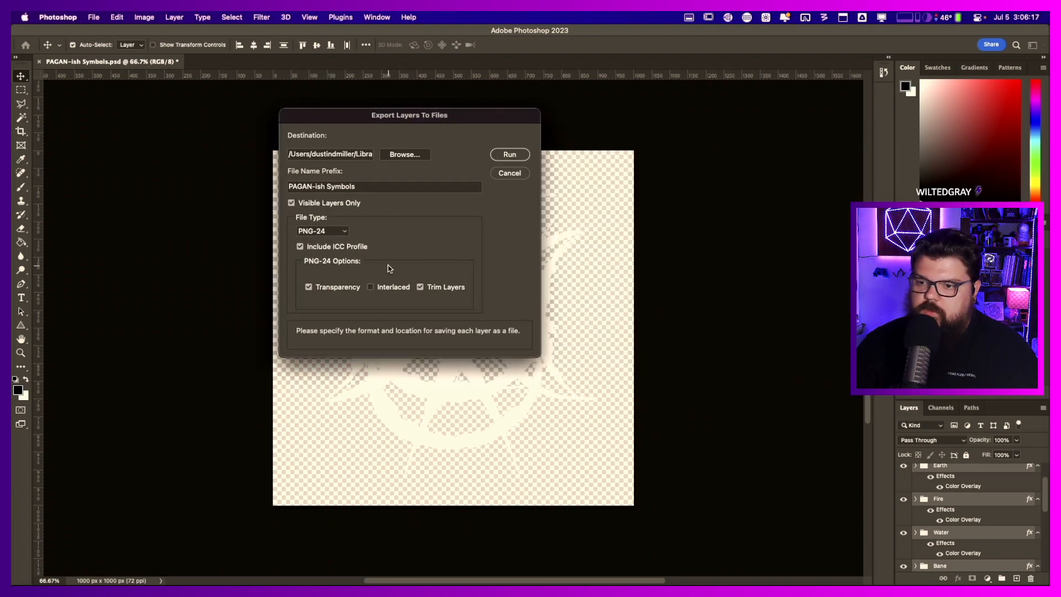
left_click(391, 154)
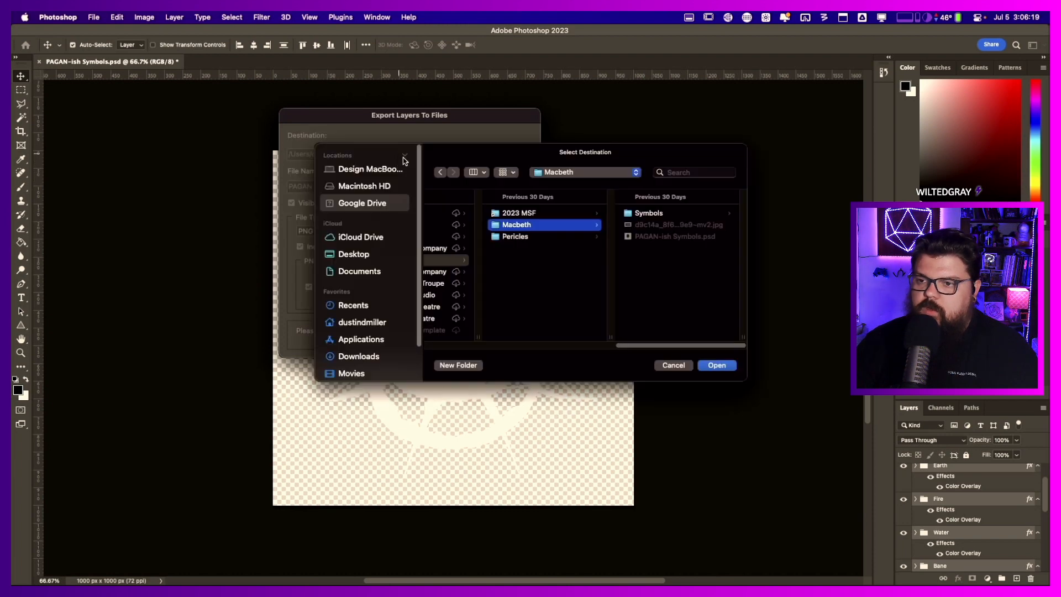
left_click(531, 215)
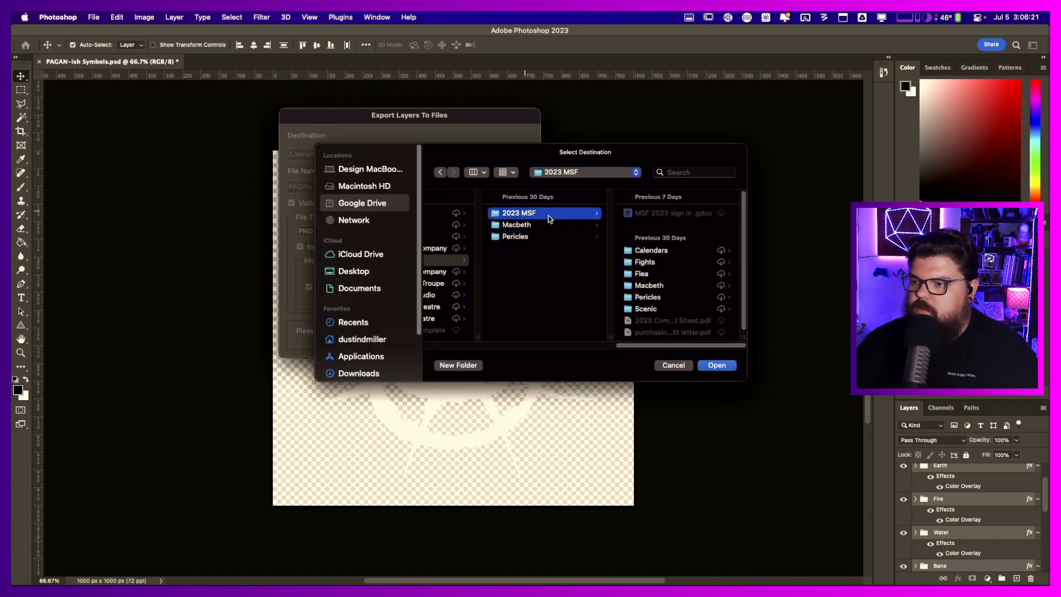
left_click(650, 286)
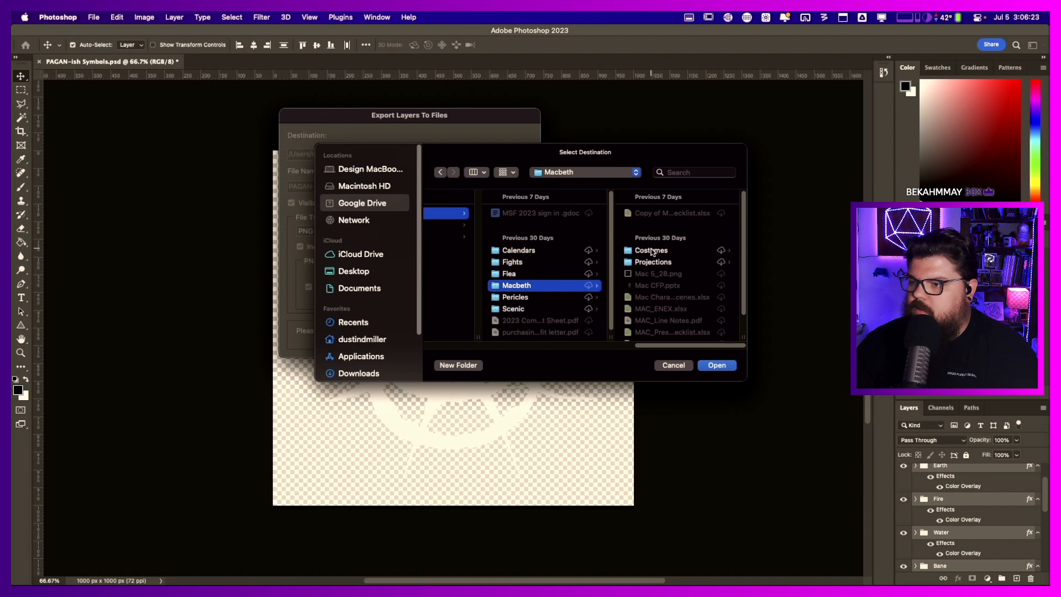
left_click(655, 262)
left_click(656, 225)
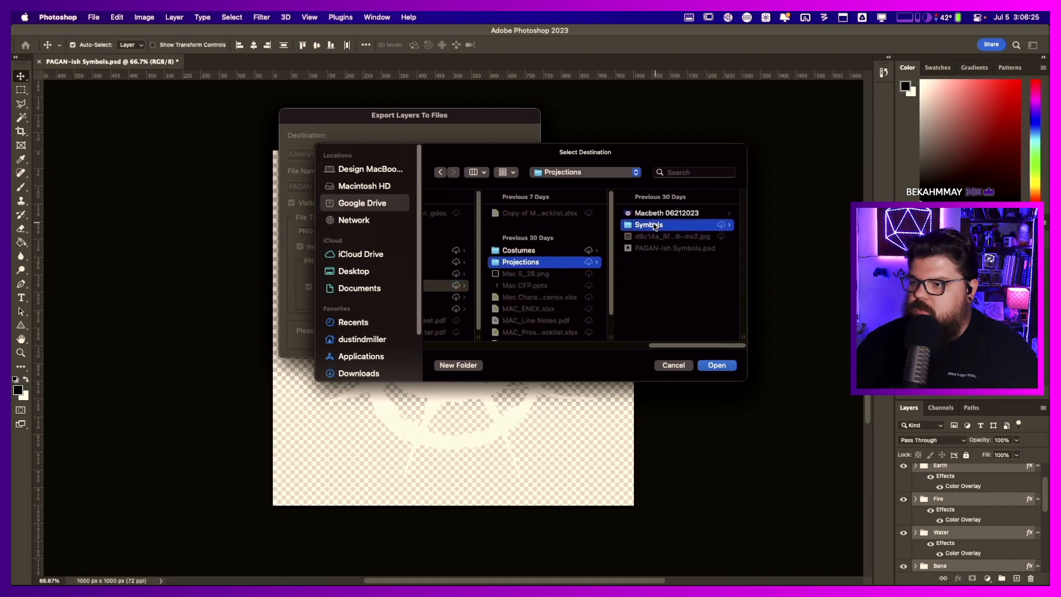
- Create a folder named PNG - White inside the Symbols folder
left_click(463, 365)
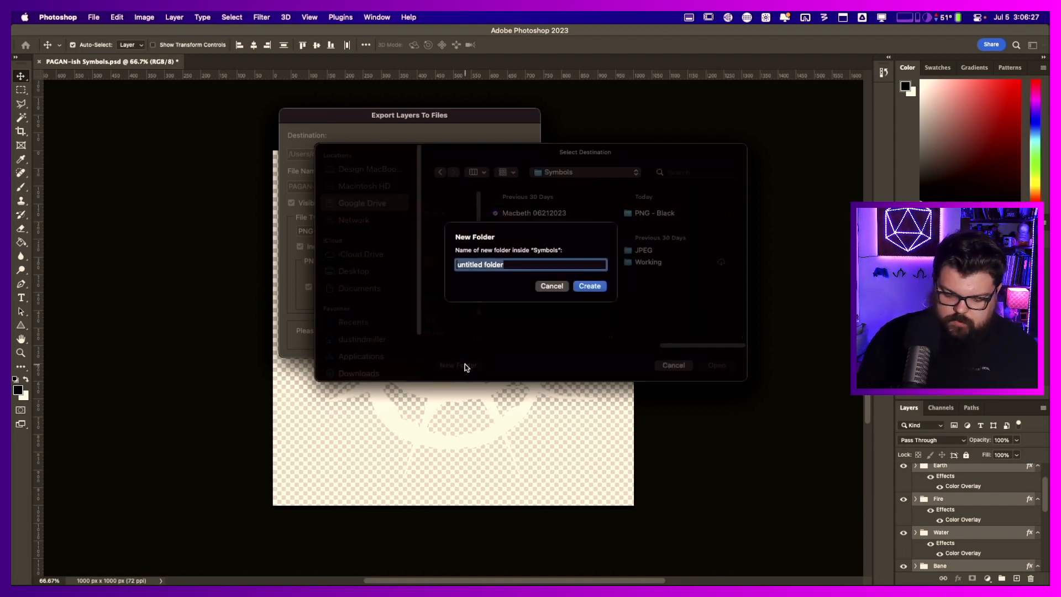
type("PNG - White")
key("Return")
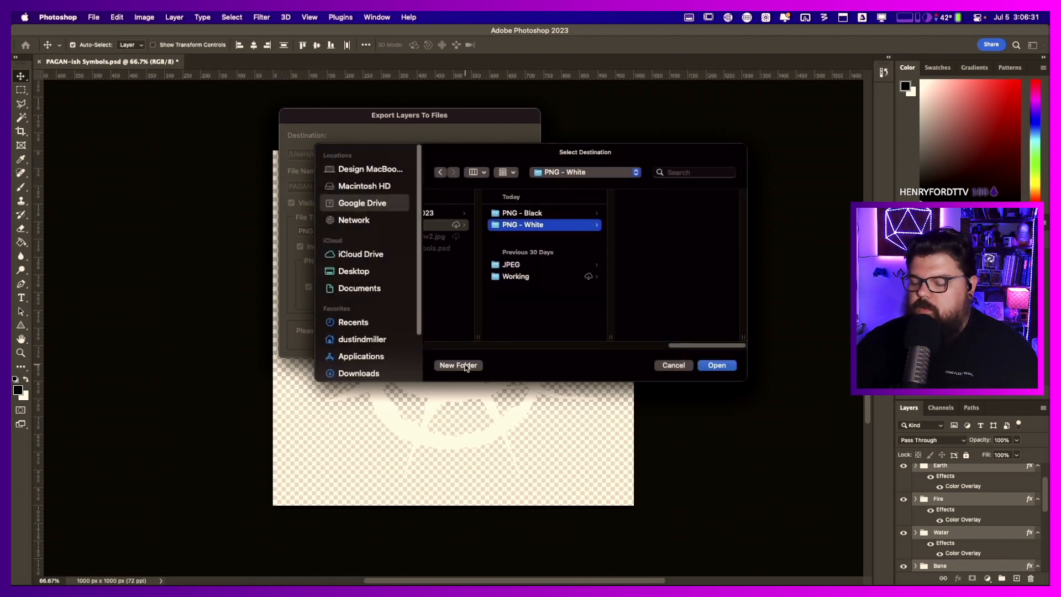
- Try exporting the visible layers as PNG-24 files into the PNG - White folder and interrupt the run
key("Return")
key("Return")
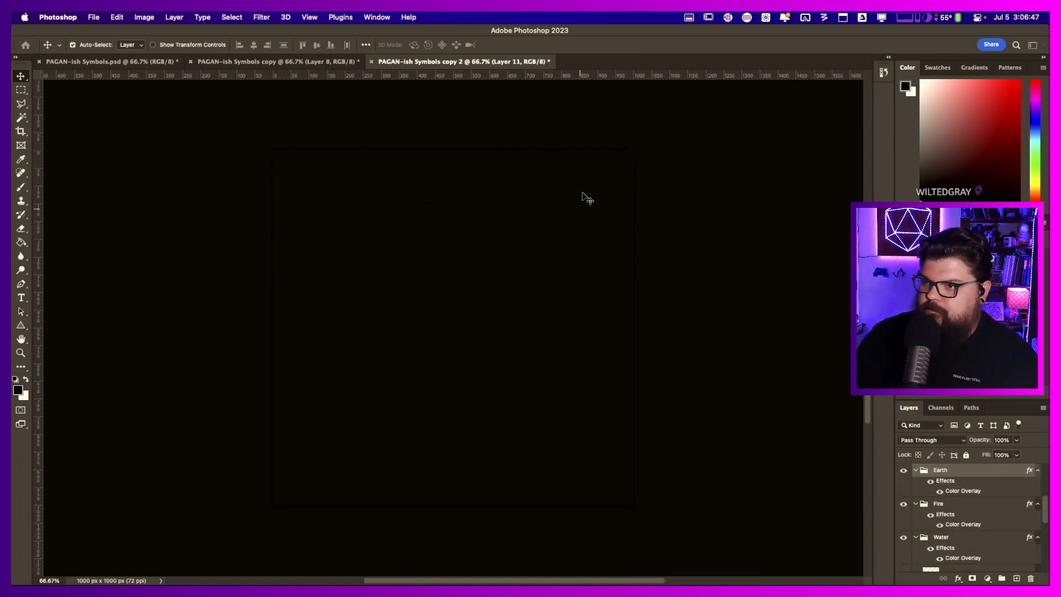
key("Escape")
left_click(542, 227)
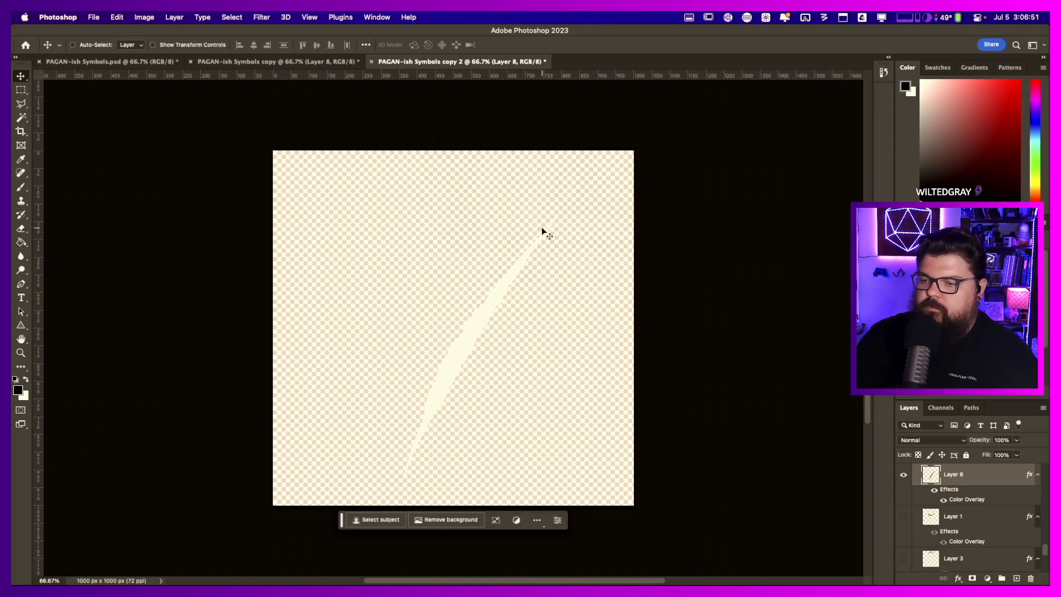
- Switch to Finder, inspect the exported images in PNG - White, delete them all and close the window
key("super+Tab")
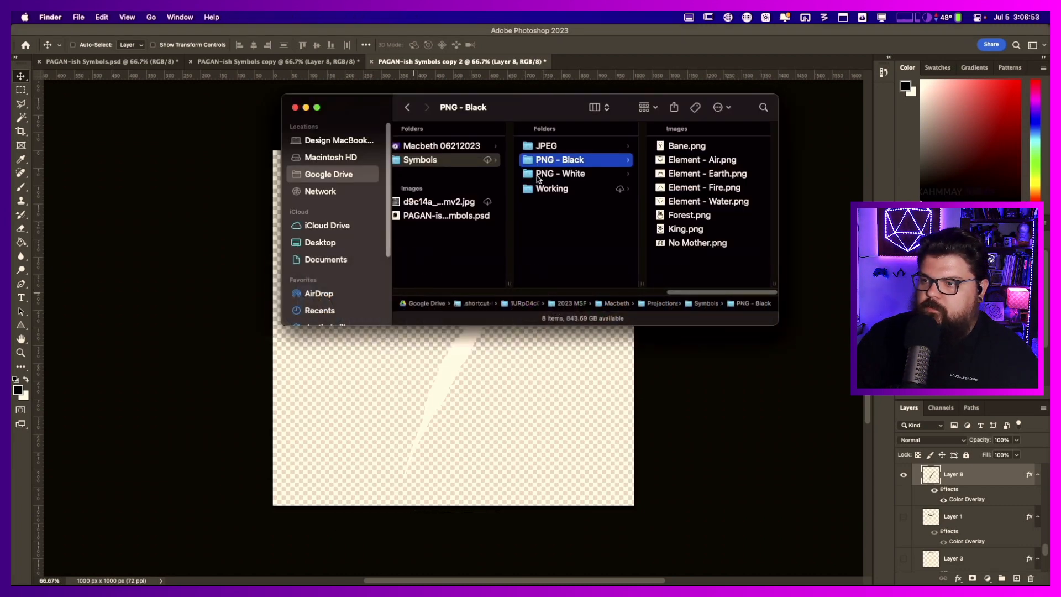
left_click(570, 173)
scroll(712, 177, "down", 3)
left_click(699, 232)
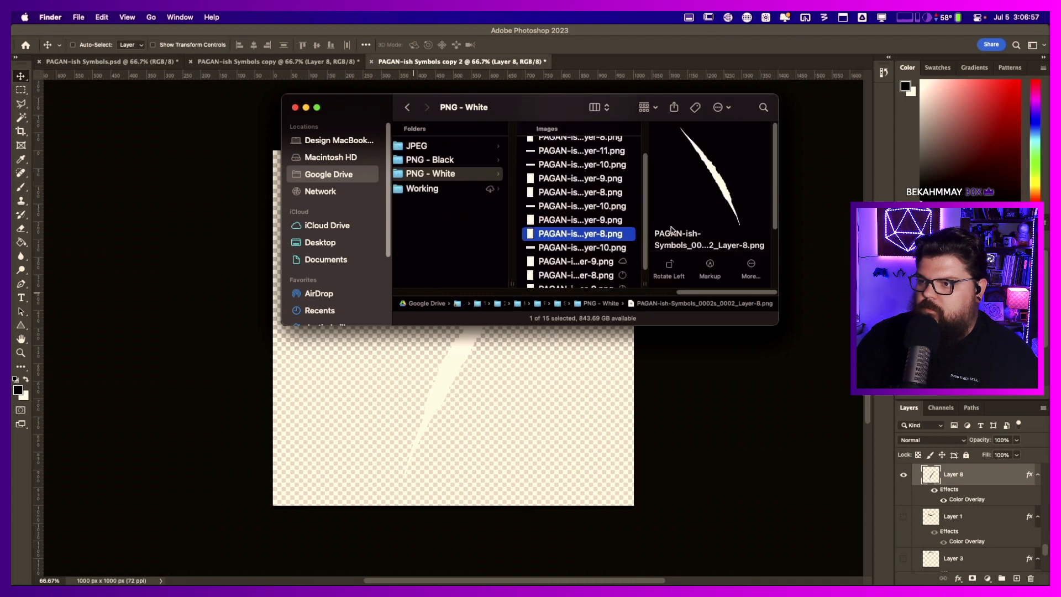
left_click(575, 205)
key("super+a")
key("super+BackSpace")
key("super+w")
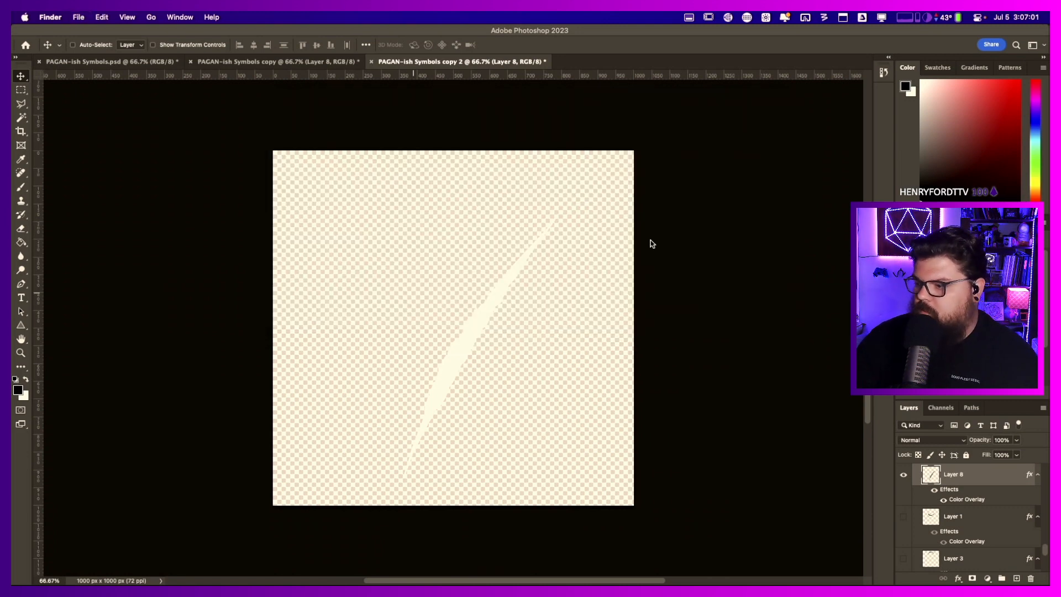
scroll(949, 521, "up", 5)
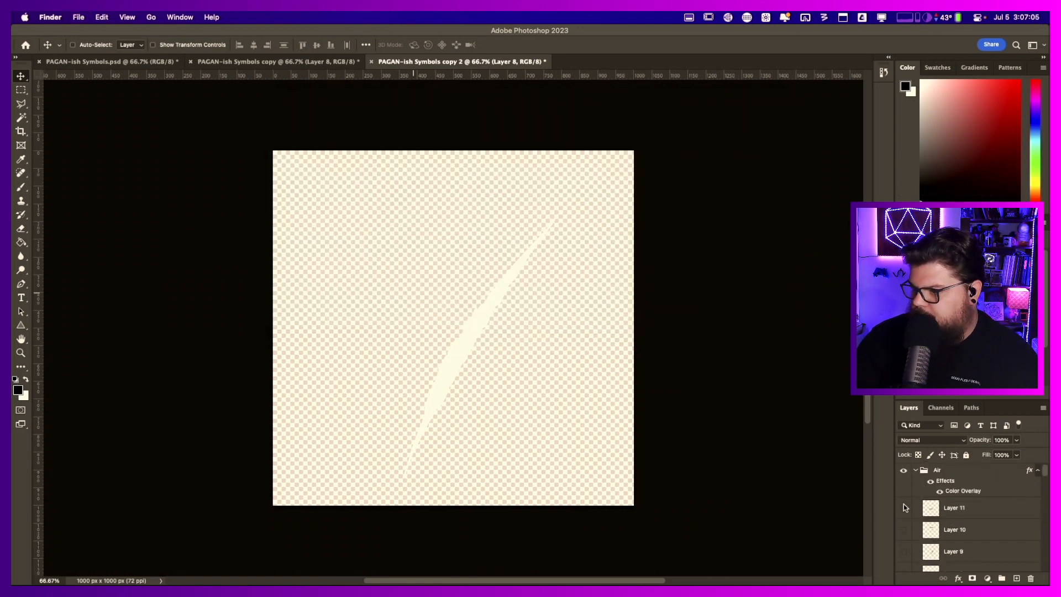
left_click(956, 469)
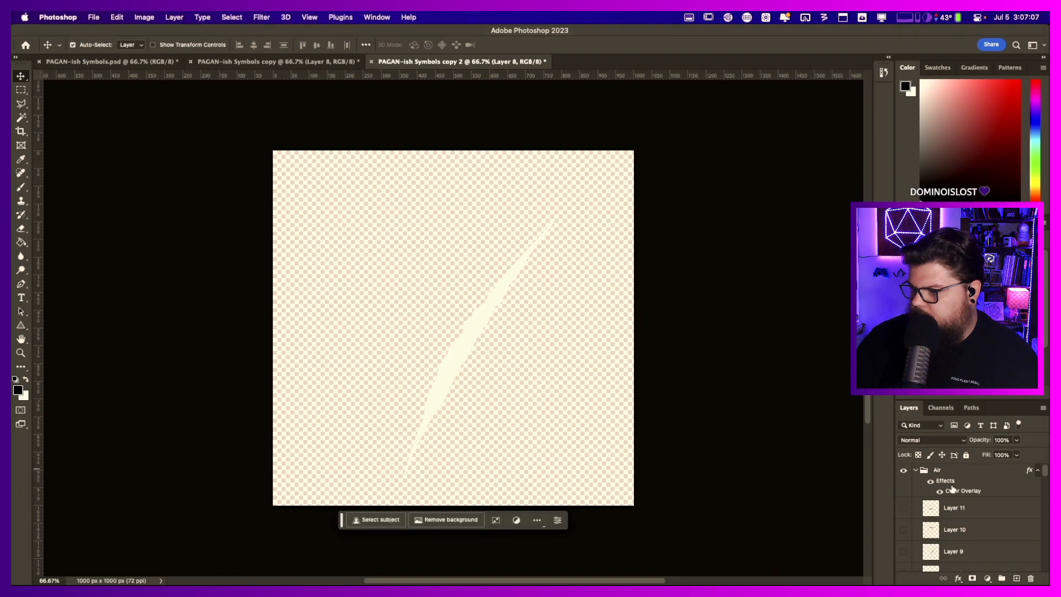
left_click(958, 471)
scroll(958, 472, "down", 10)
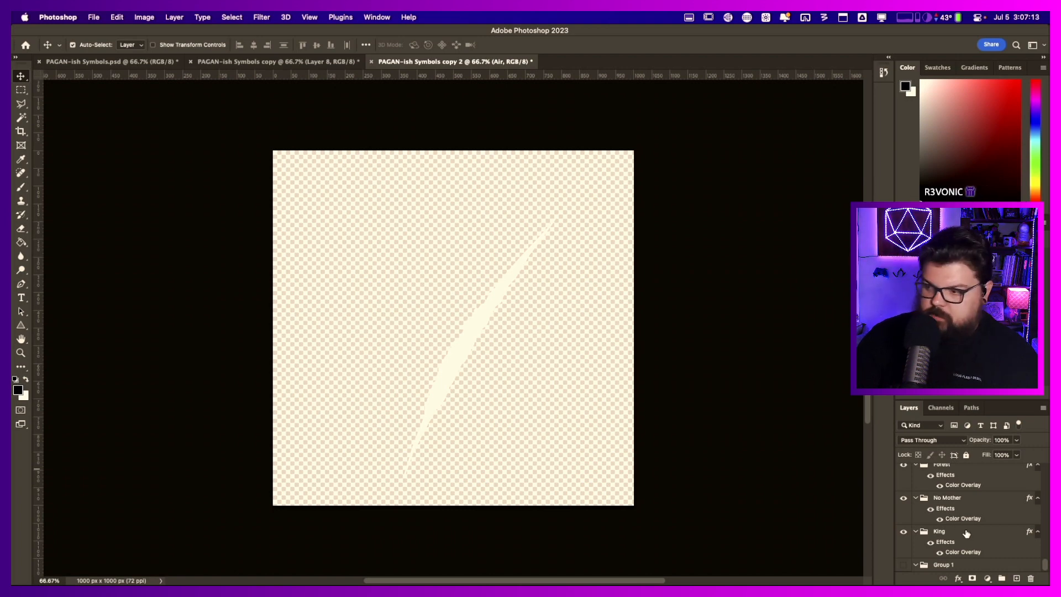
left_click(967, 533, "shift")
right_click(967, 533)
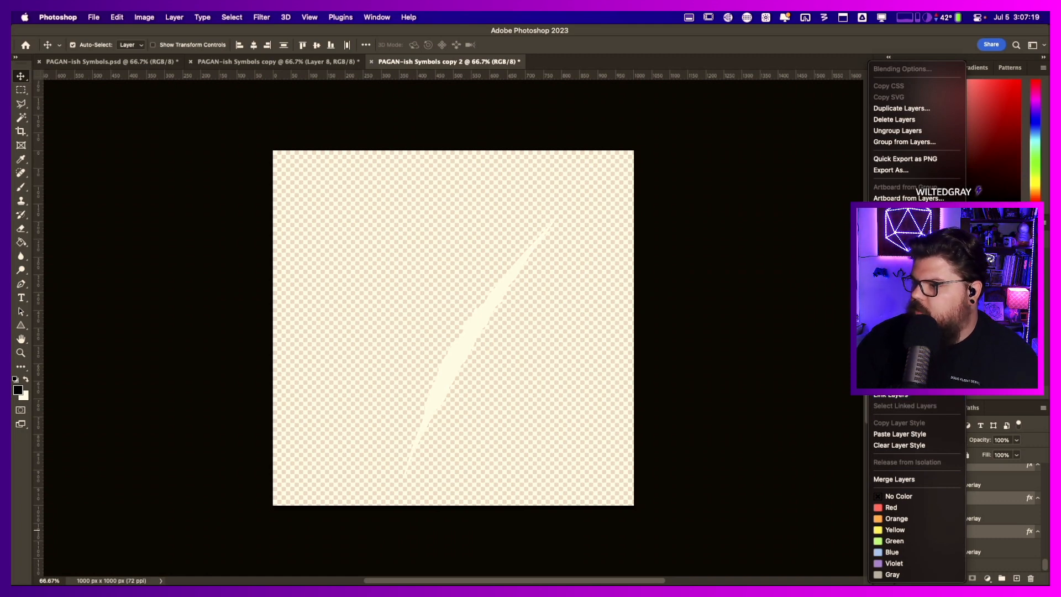
key("Escape")
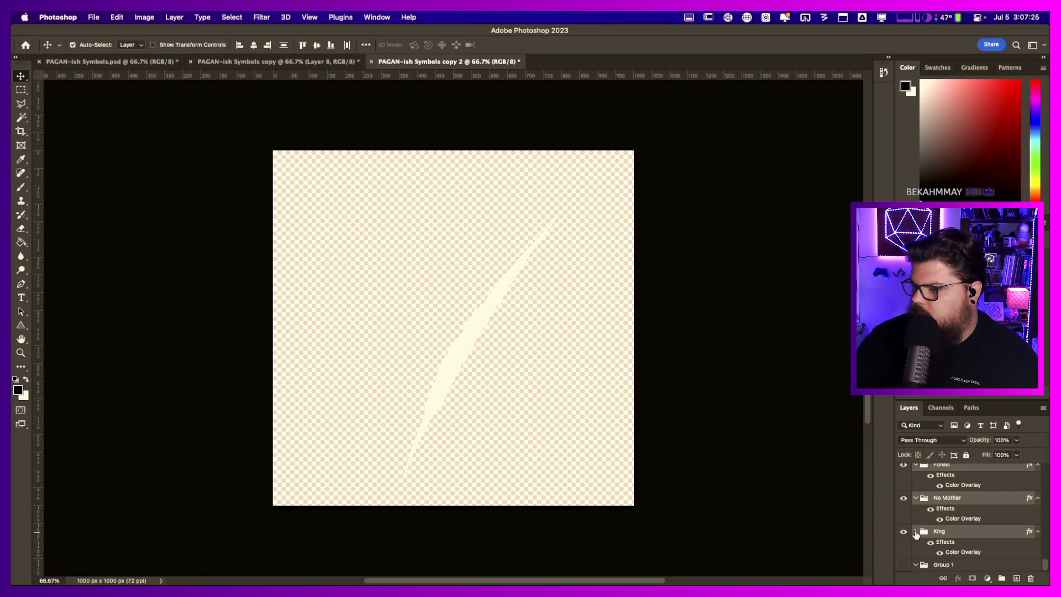
- Close the two PAGAN-ish Symbols copy documents without saving and return to PAGAN-ish Symbols.psd
left_click(303, 60)
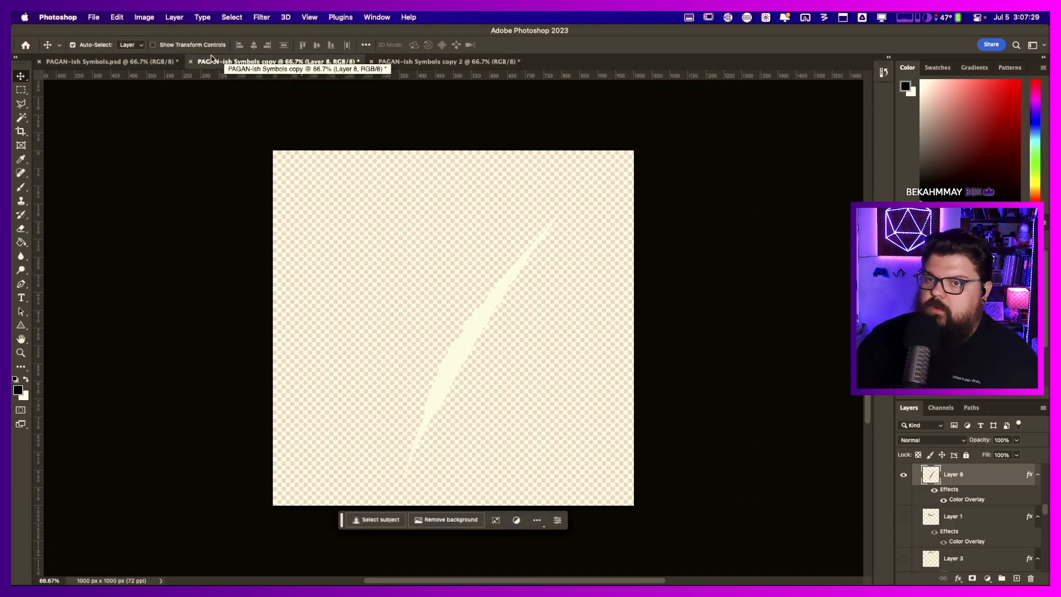
left_click(147, 61)
left_click(380, 61)
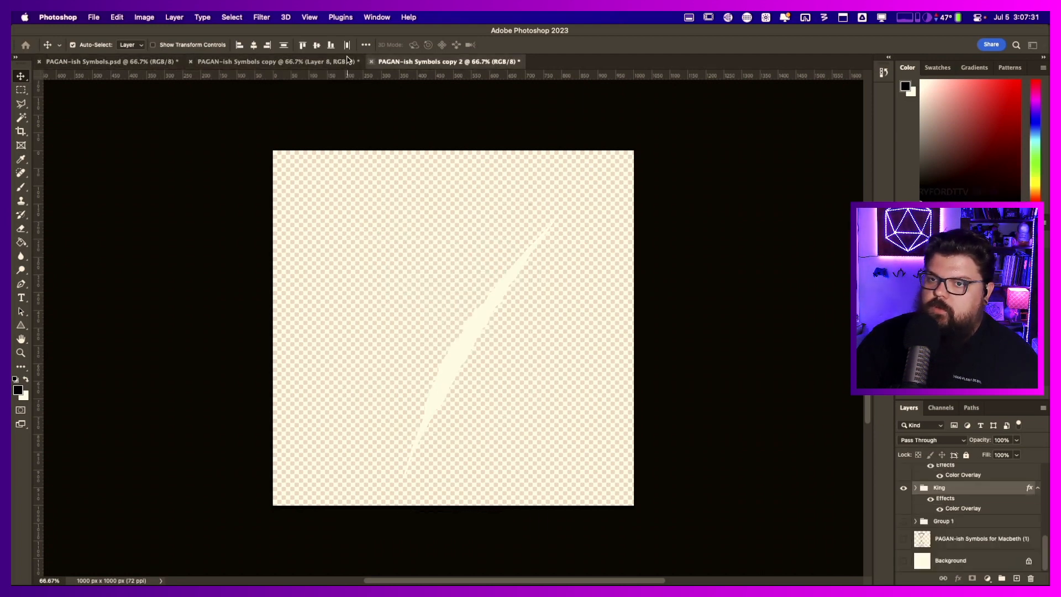
left_click(370, 61)
left_click(512, 250)
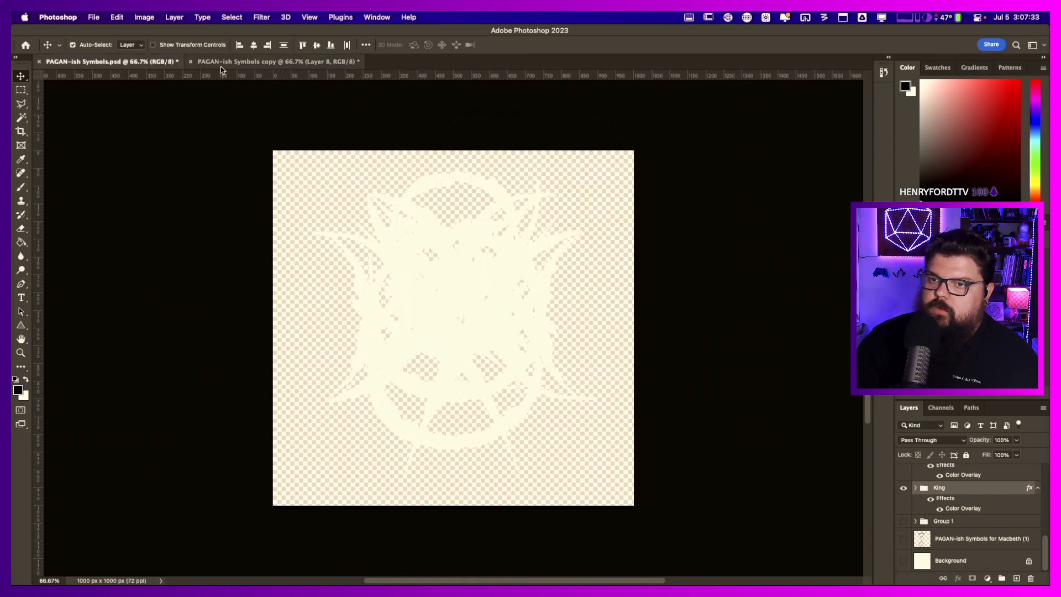
left_click(221, 62)
left_click(190, 62)
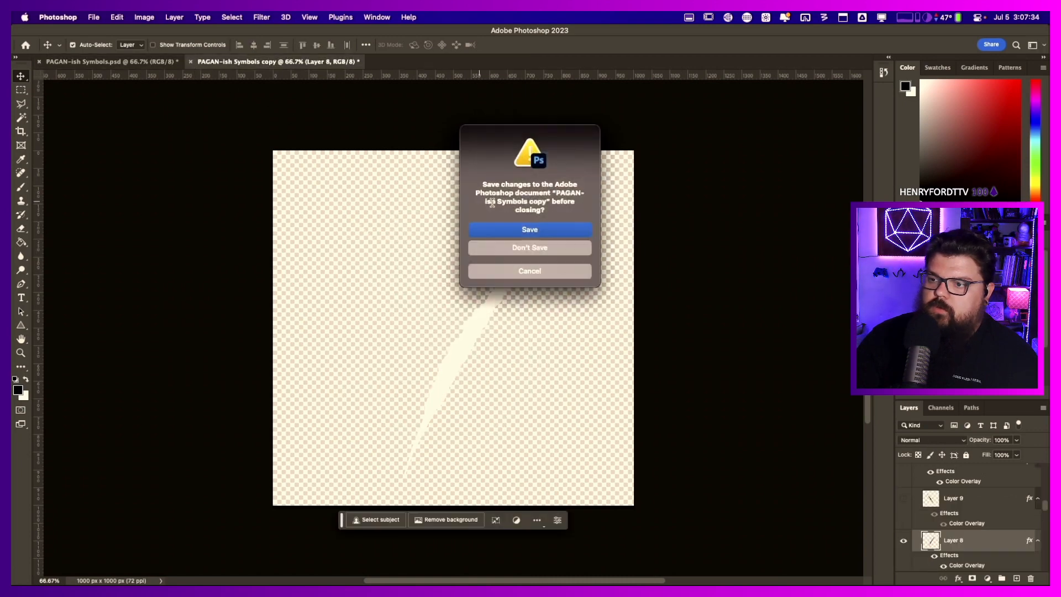
left_click(506, 254)
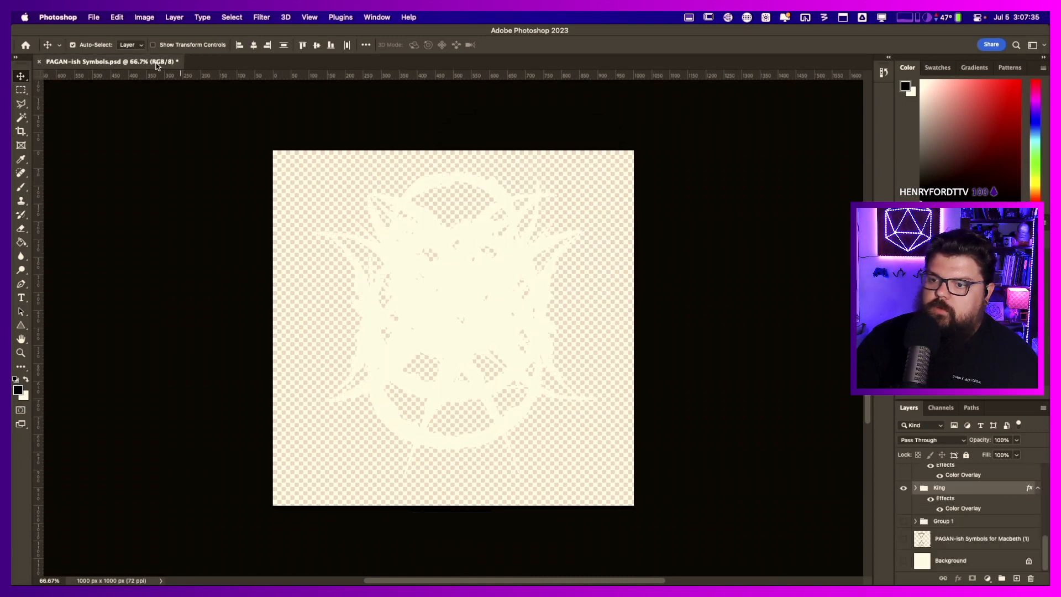
- Hide every symbol group except Air and collapse the effects lists of all the groups
left_click(903, 488)
scroll(906, 492, "up", 1)
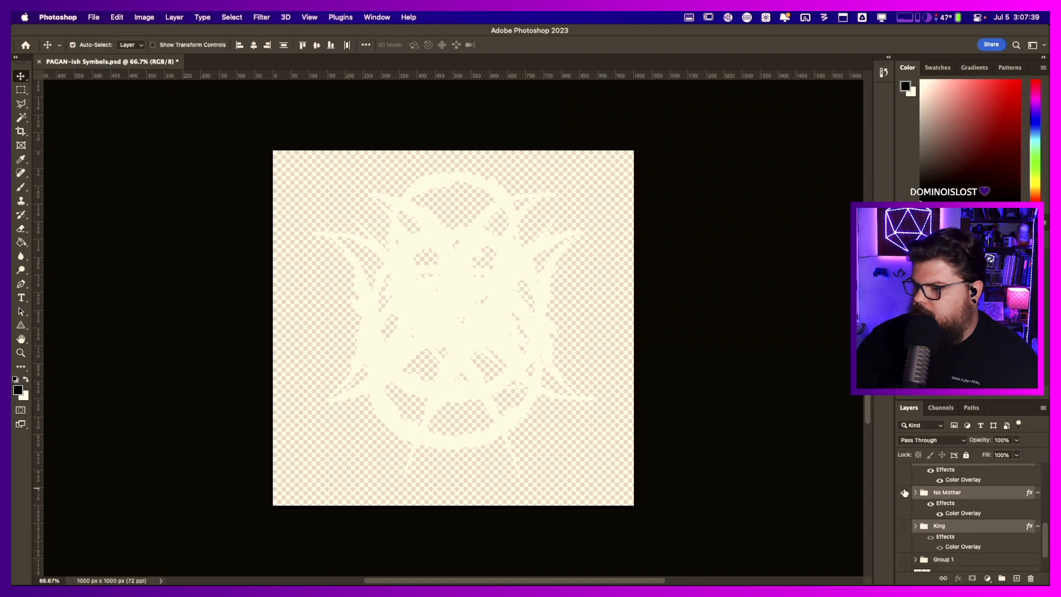
left_click(903, 492)
scroll(903, 494, "up", 1)
left_click(903, 511)
left_click(904, 478)
scroll(906, 484, "up", 2)
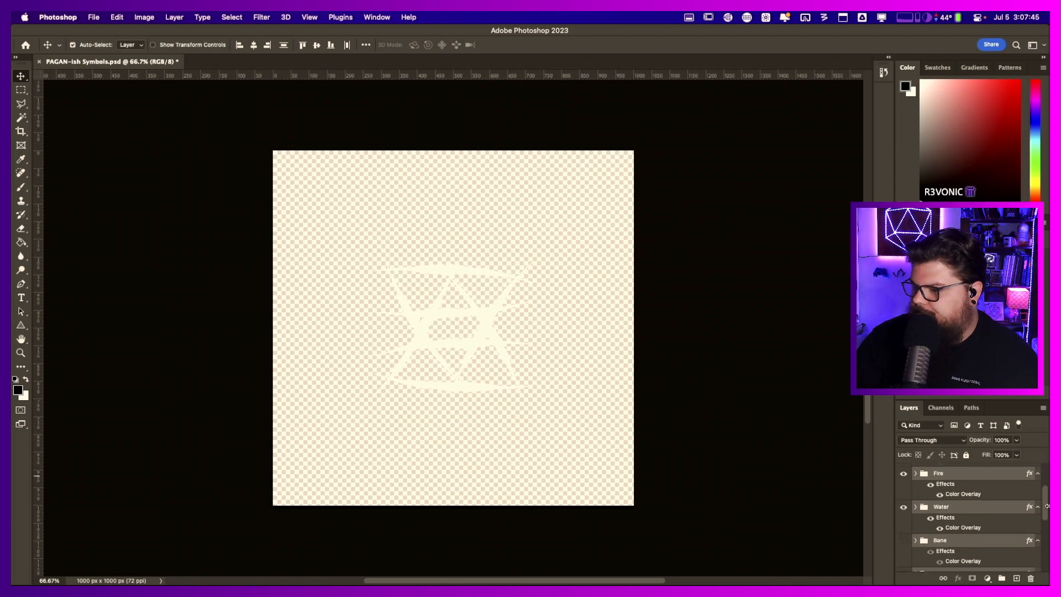
left_click(1038, 476, "alt")
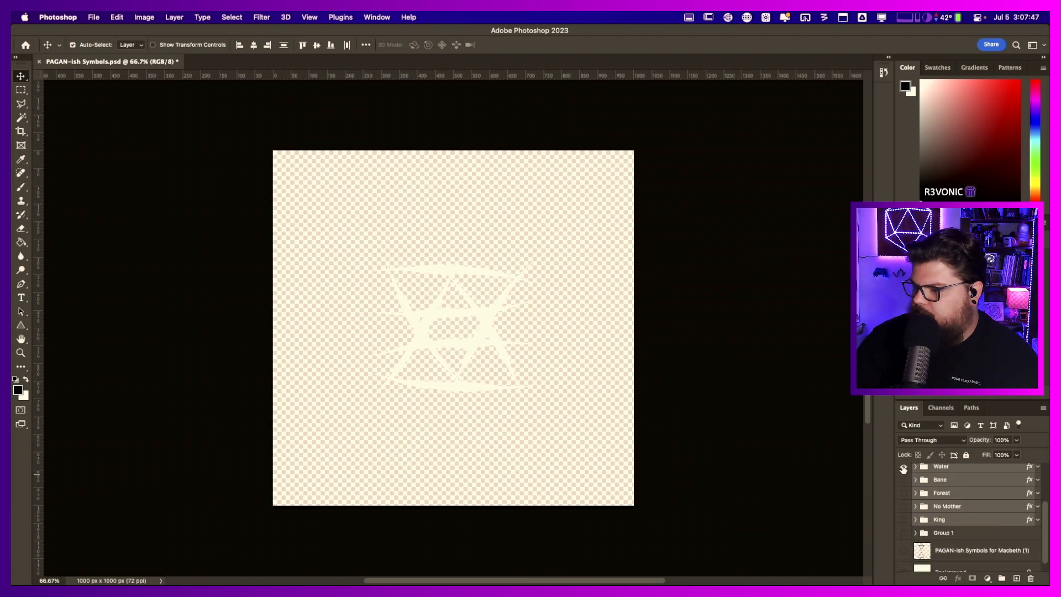
scroll(920, 486, "up", 3)
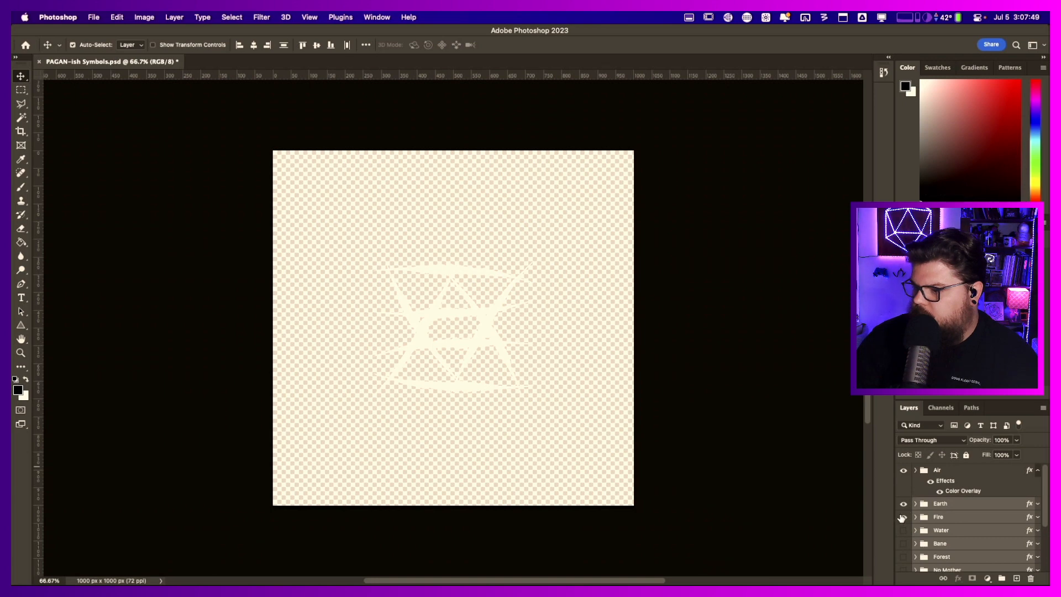
left_click(903, 504)
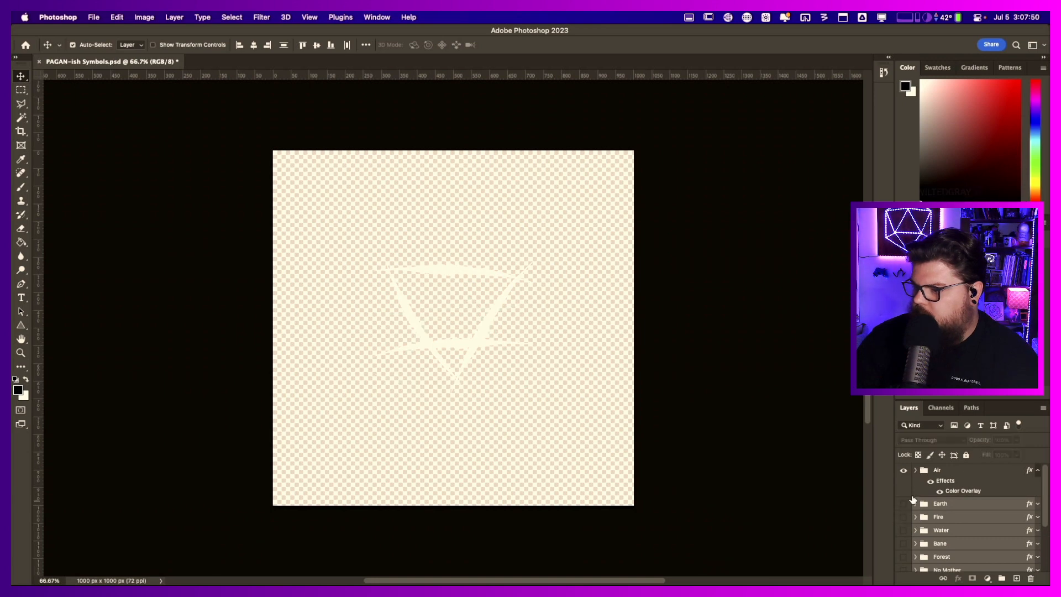
left_click(1038, 471)
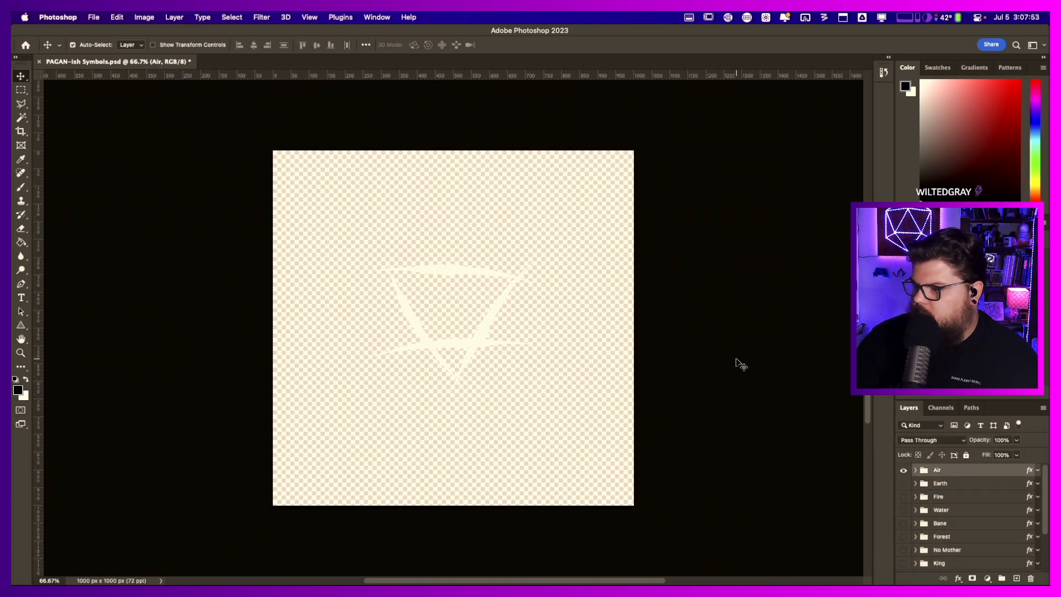
- Quick-export the Air symbol as Air.png into PNG - White, inside 2023 MSF > Macbeth > Projections > Symbols
left_click(92, 17)
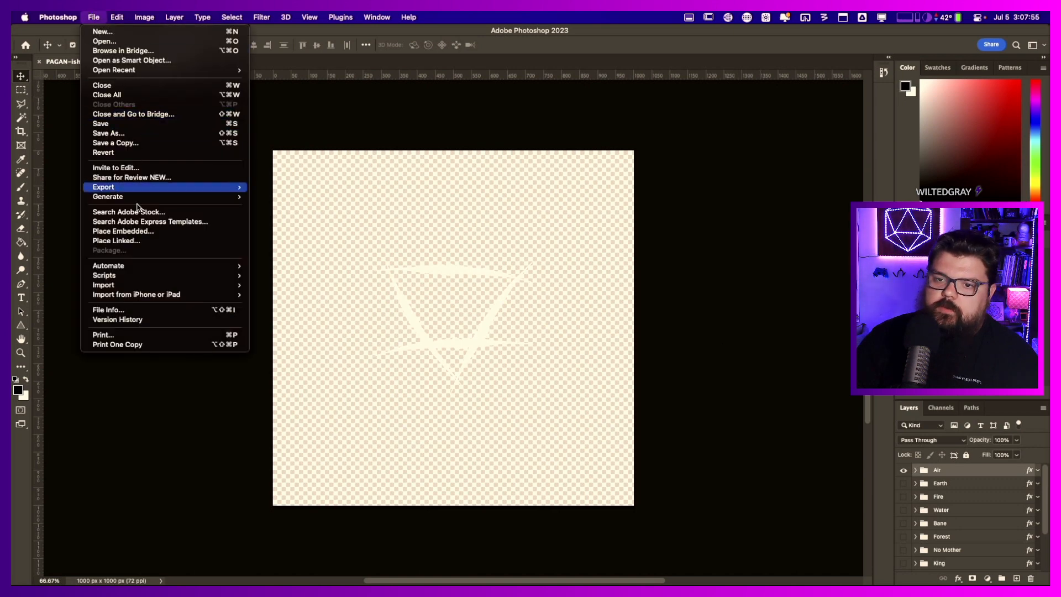
mouse_move(137, 188)
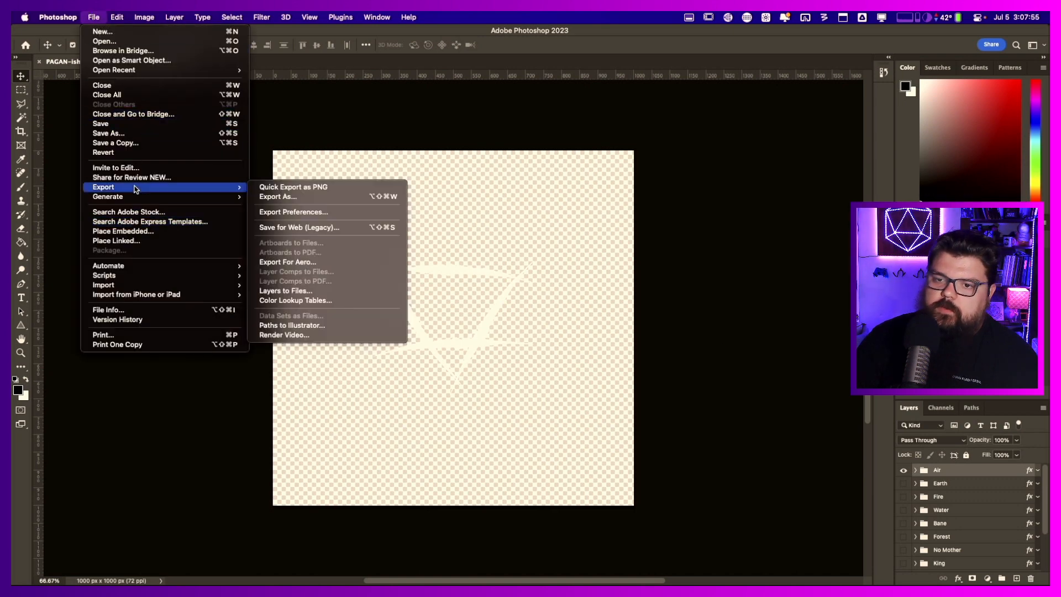
left_click(336, 188)
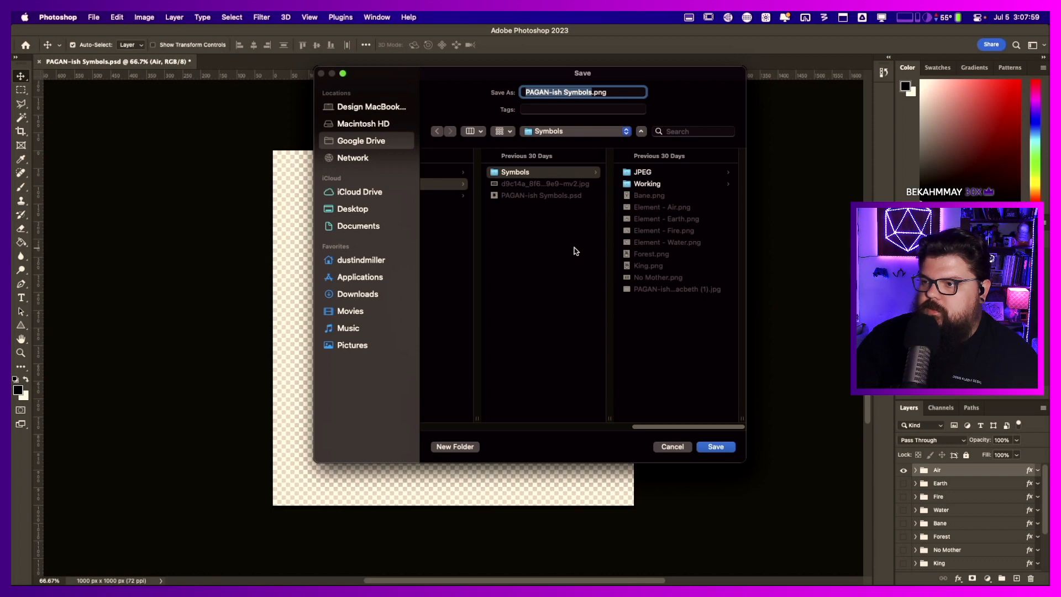
scroll(532, 210, "left", 3)
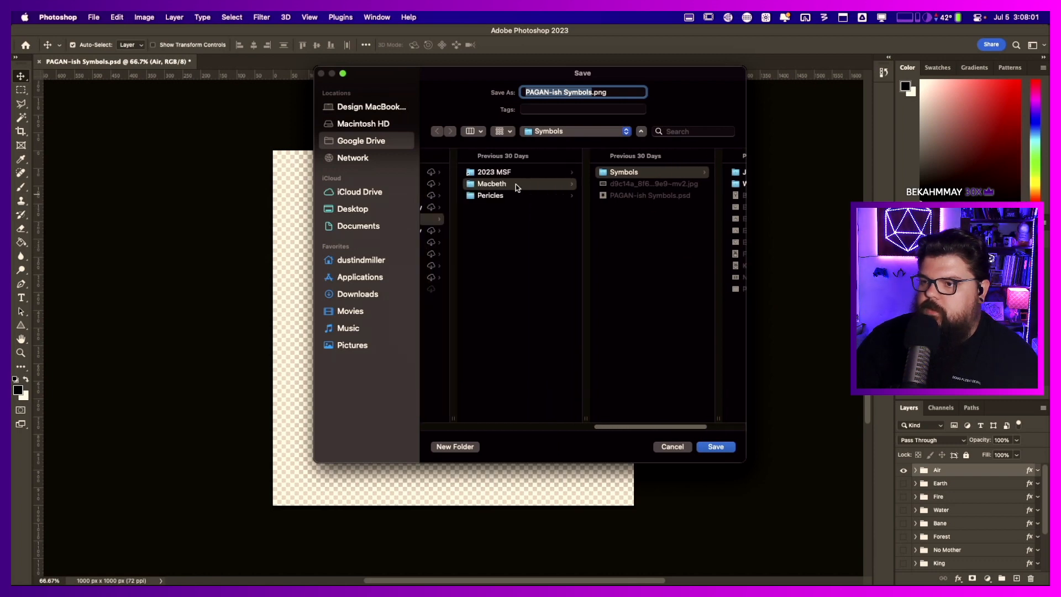
left_click(514, 173)
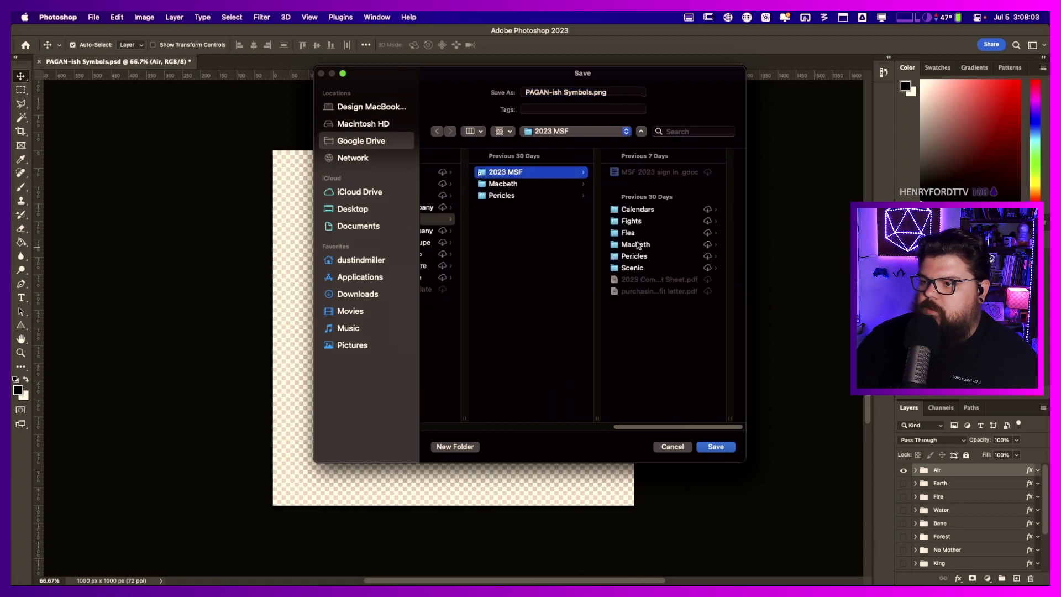
left_click(636, 245)
left_click(660, 221)
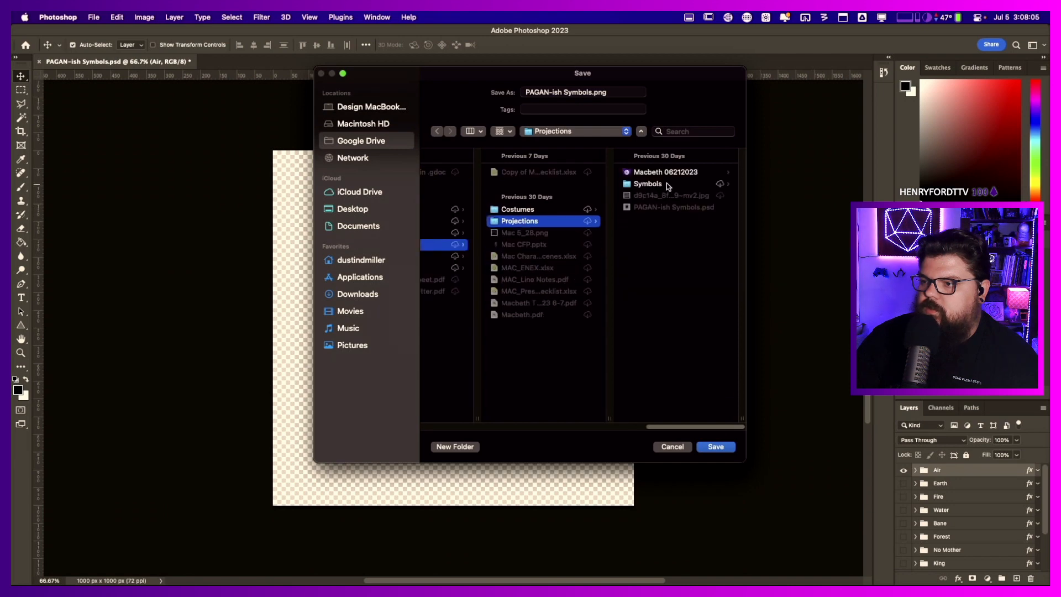
left_click(672, 184)
left_click(656, 184)
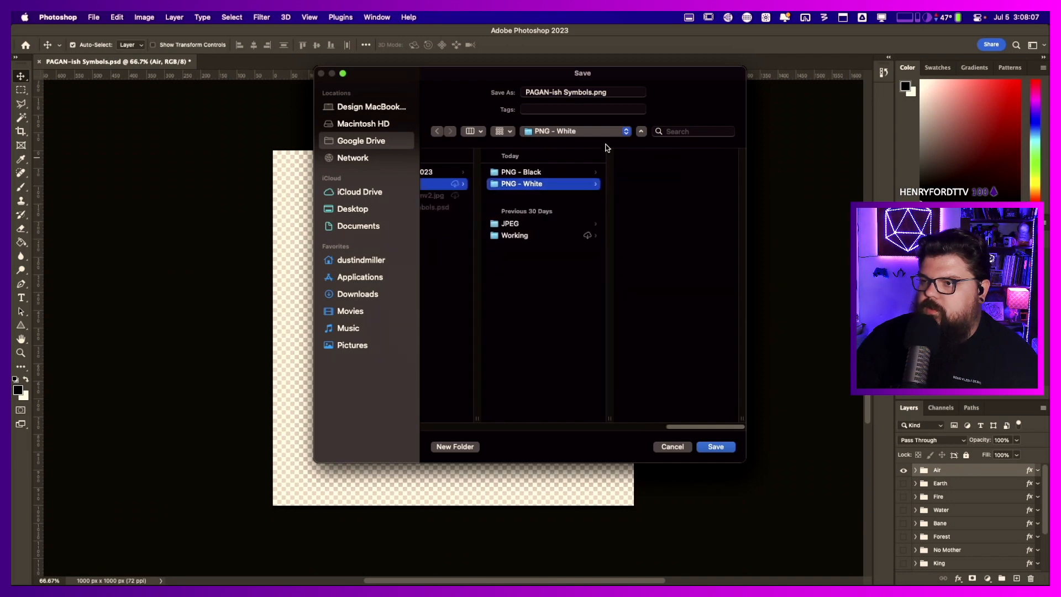
left_click_drag(592, 93, 469, 91)
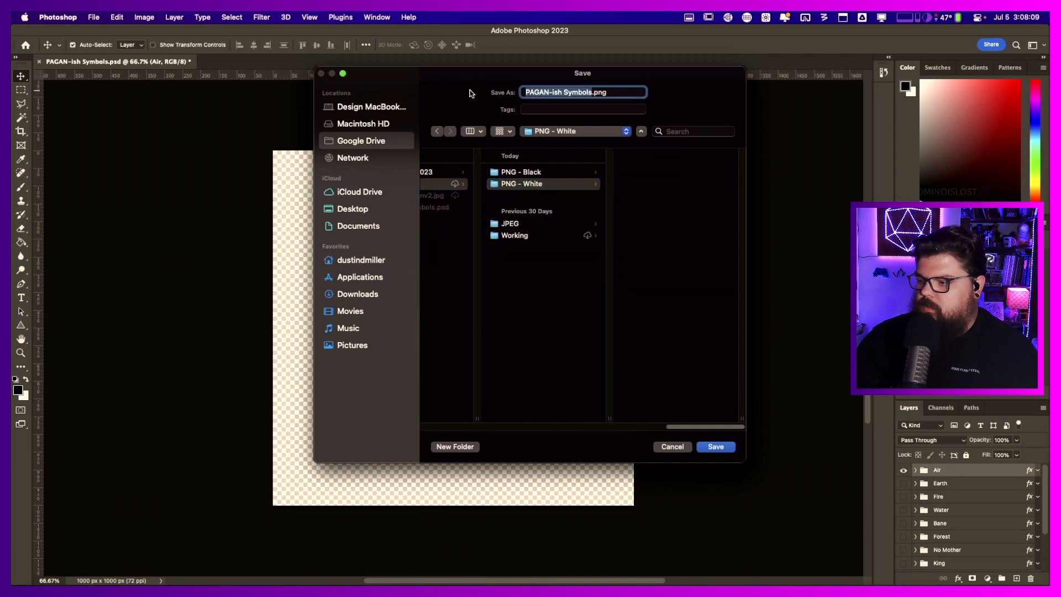
type("Air")
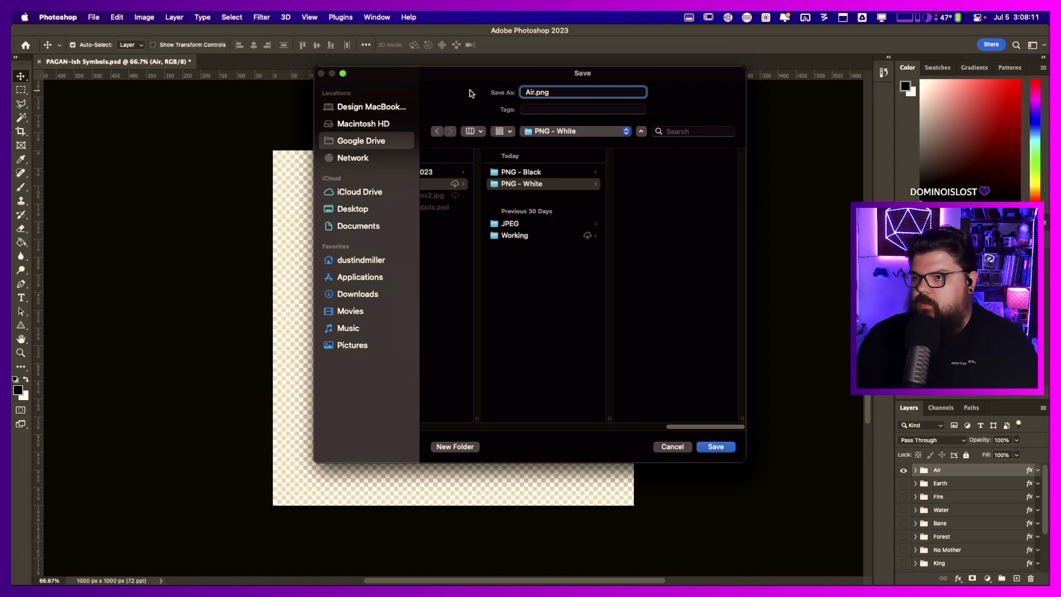
key("Return")
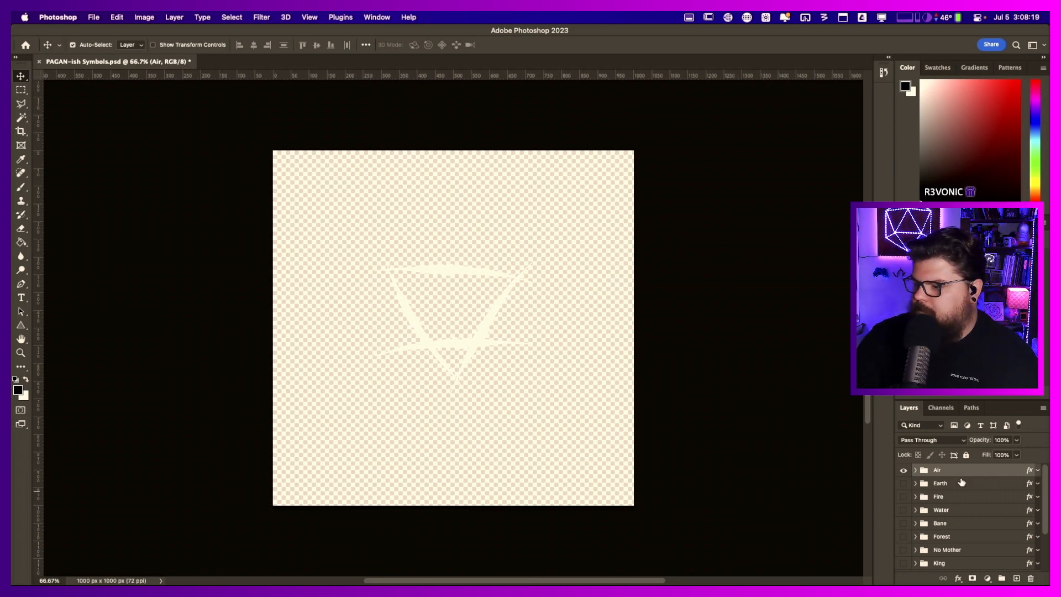
- Show all eight symbol groups from Air to King and quick-export them together as PNGs into PNG - White
left_click_drag(905, 487, 904, 566)
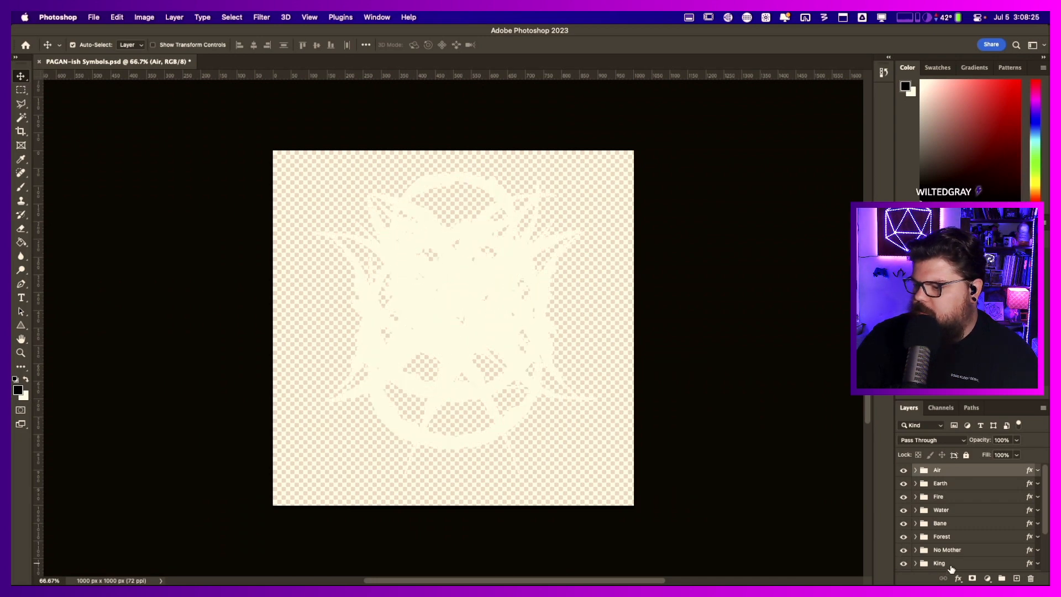
left_click(950, 565, "shift")
right_click(967, 516)
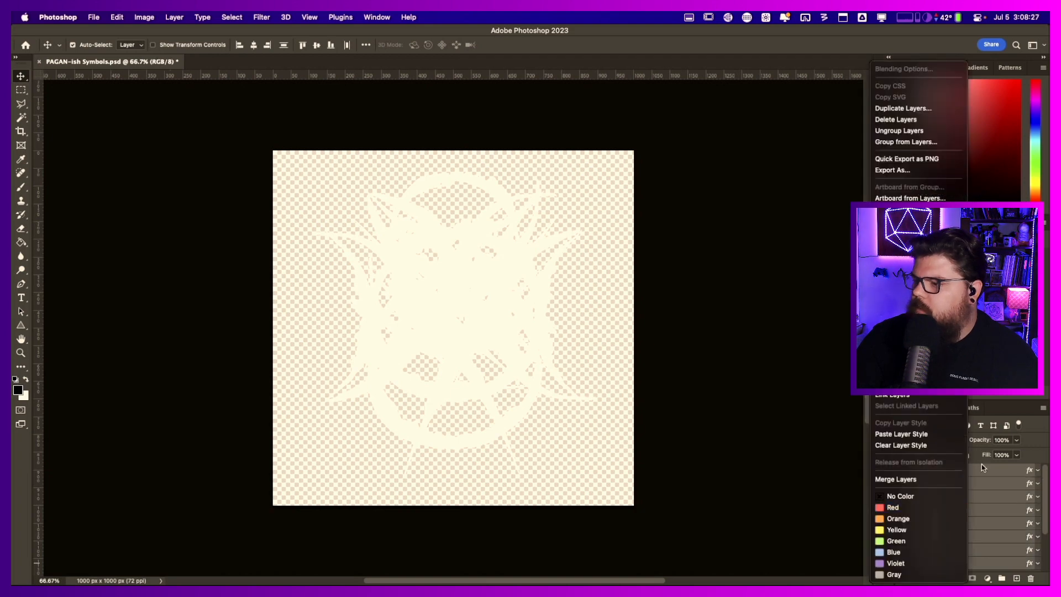
left_click(906, 159)
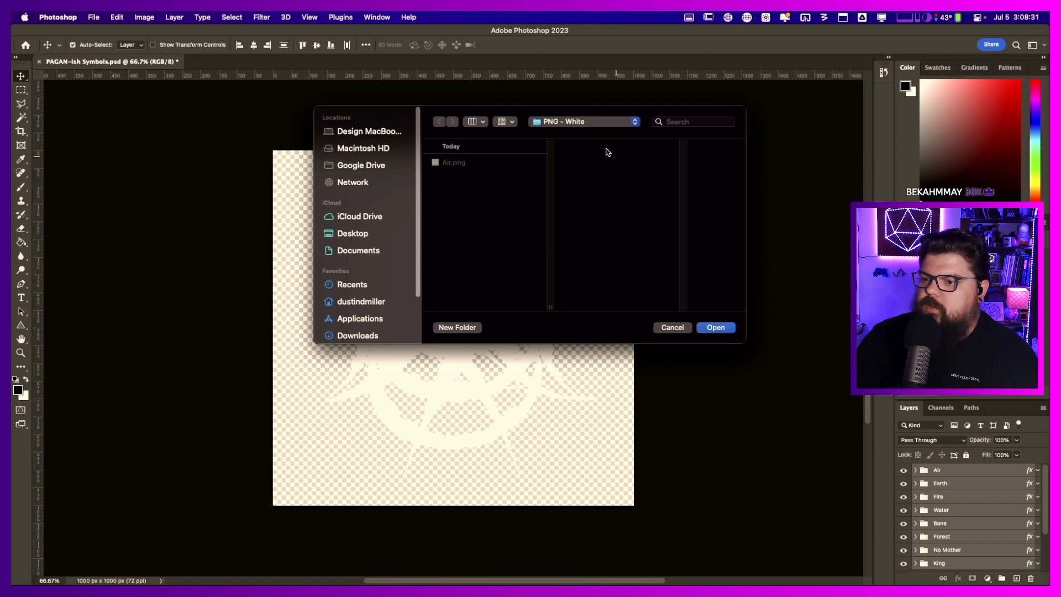
left_click(716, 328)
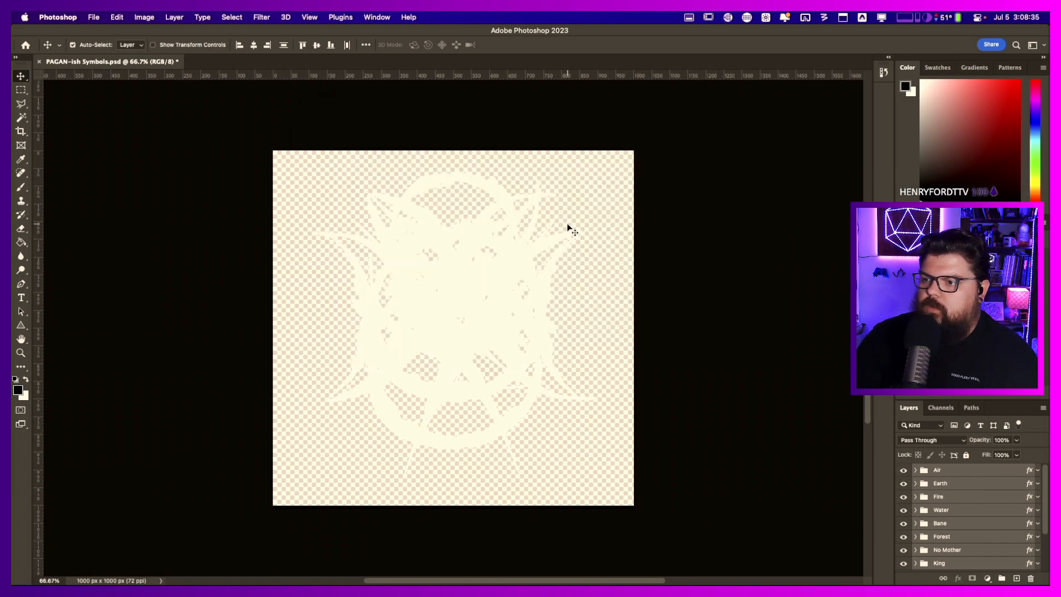
- Switch to Finder and browse Google Drive to the PNG - White folder under the 2023 MSF Macbeth Projections Symbols folder
left_click(514, 211)
key("super+Tab")
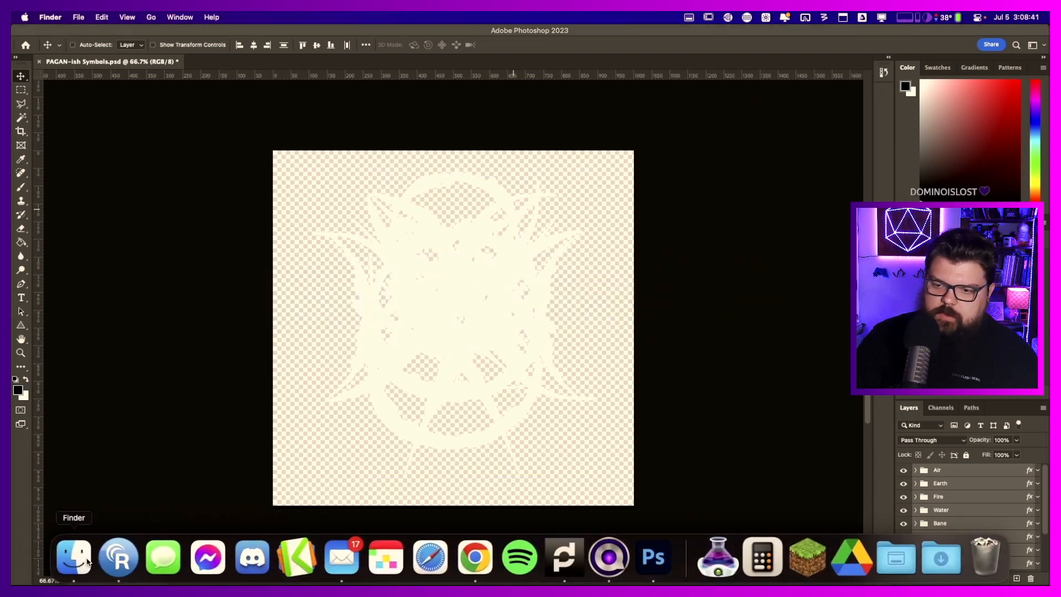
left_click(71, 557)
left_click(329, 186)
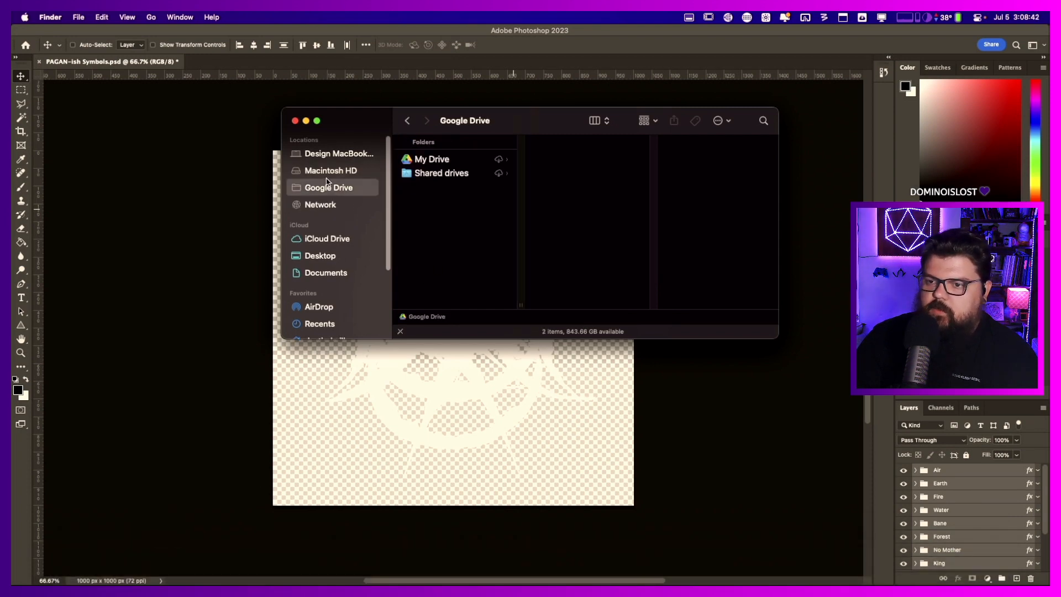
left_click(460, 160)
left_click(589, 175)
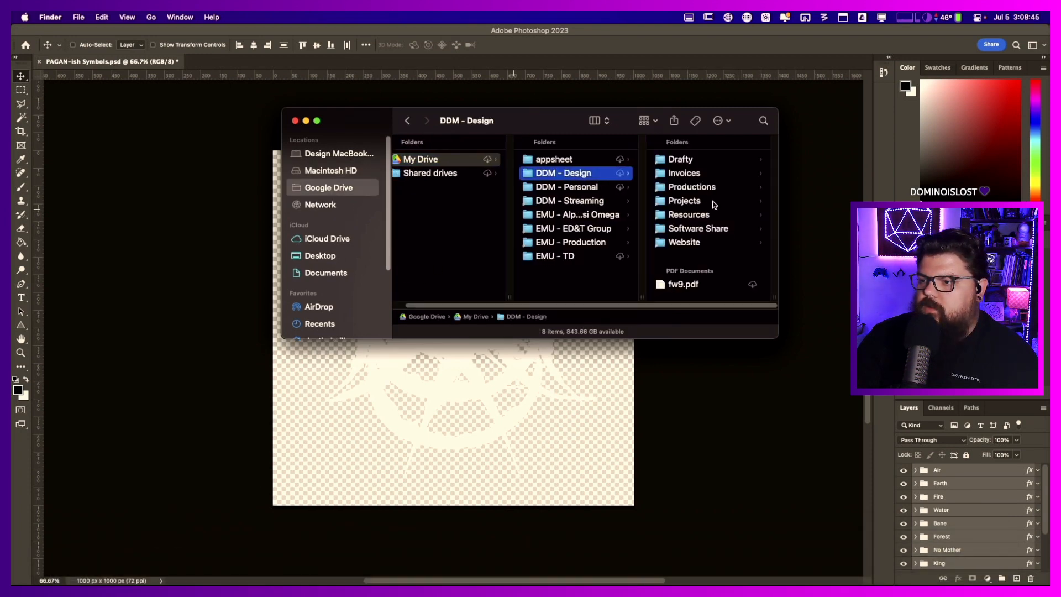
left_click(706, 190)
left_click(688, 215)
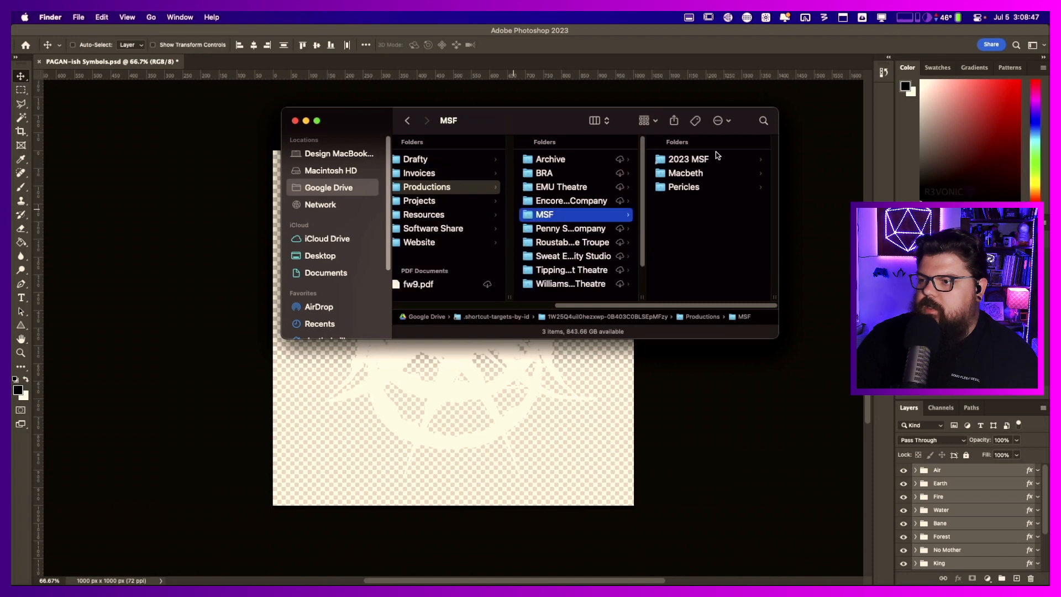
left_click(701, 162)
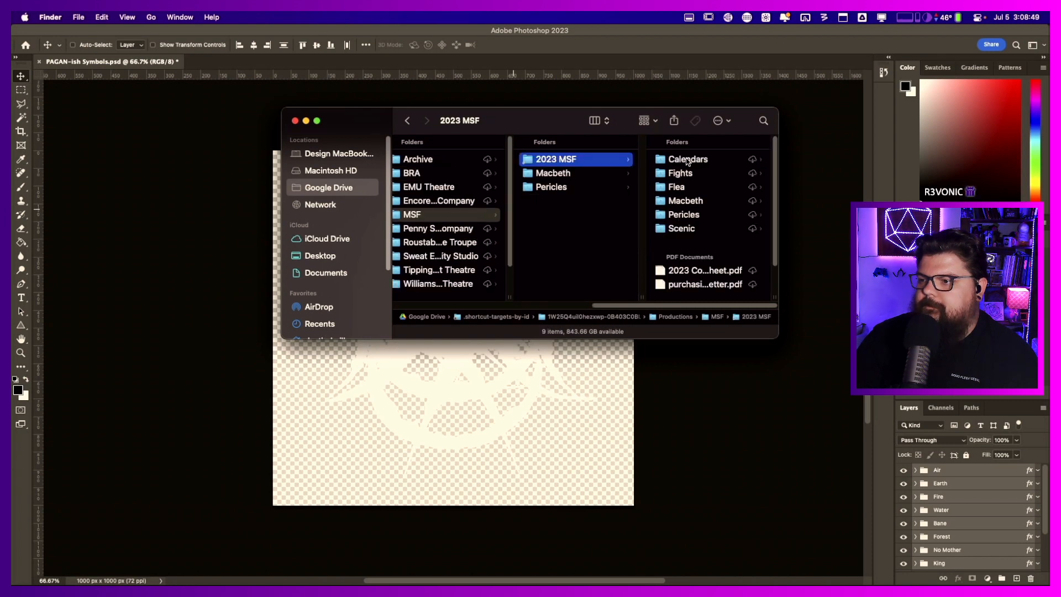
left_click(689, 200)
left_click(700, 173)
left_click(711, 172)
left_click(704, 188)
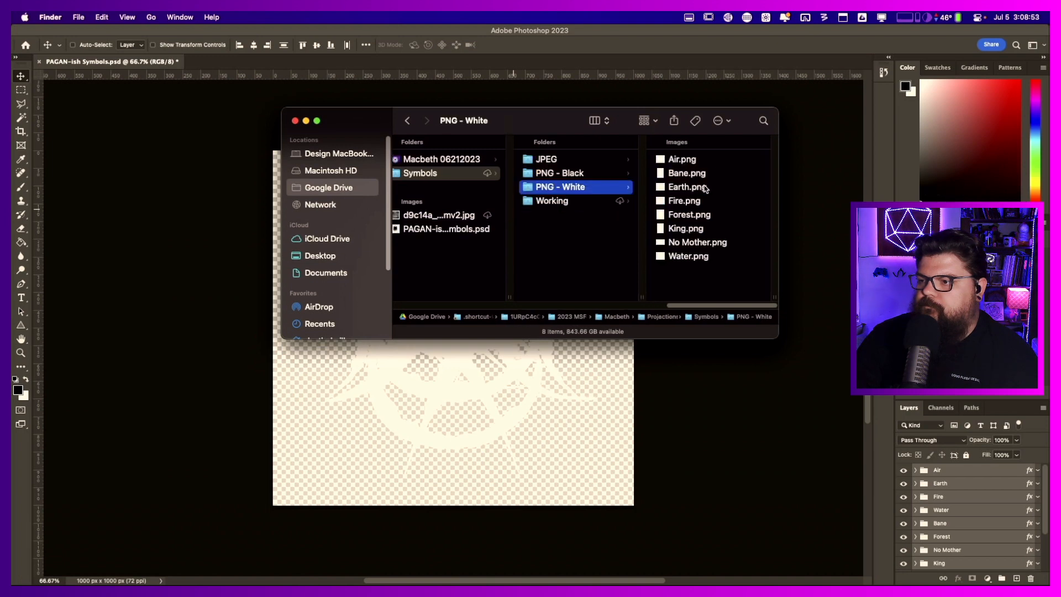
- Preview the exported images in PNG - White one after another, from Air.png to Water.png
left_click(686, 159)
key("space")
key("space")
key("Down")
key("Down")
key("Down")
key("Down")
key("Down")
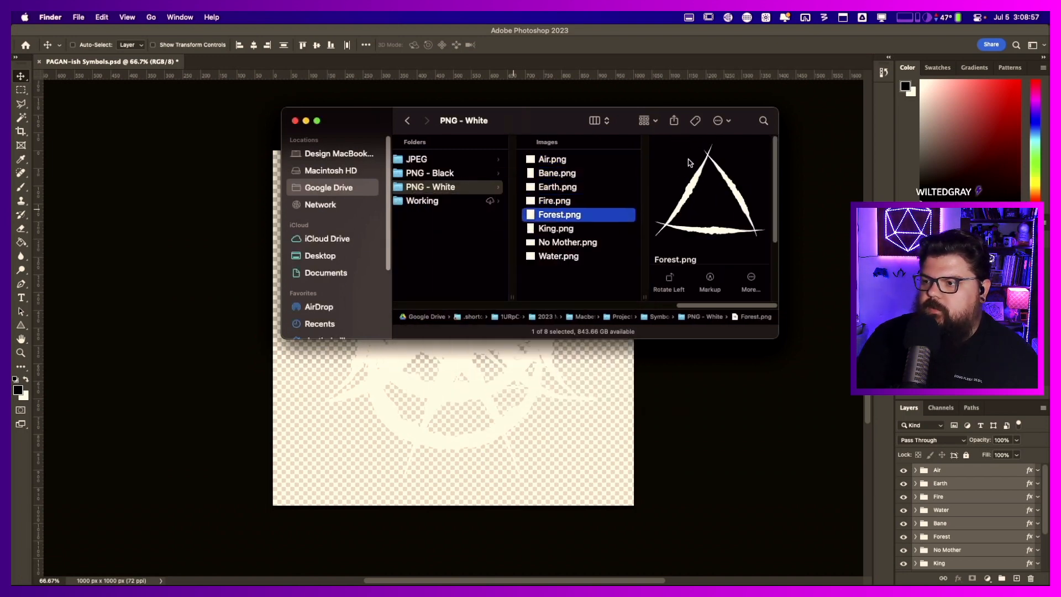
key("Down")
key("Down")
key("space")
key("space")
- Hide Photoshop and replace the Bane cue's target in QLab with Bane.png from the PNG - White folder
left_click(188, 135)
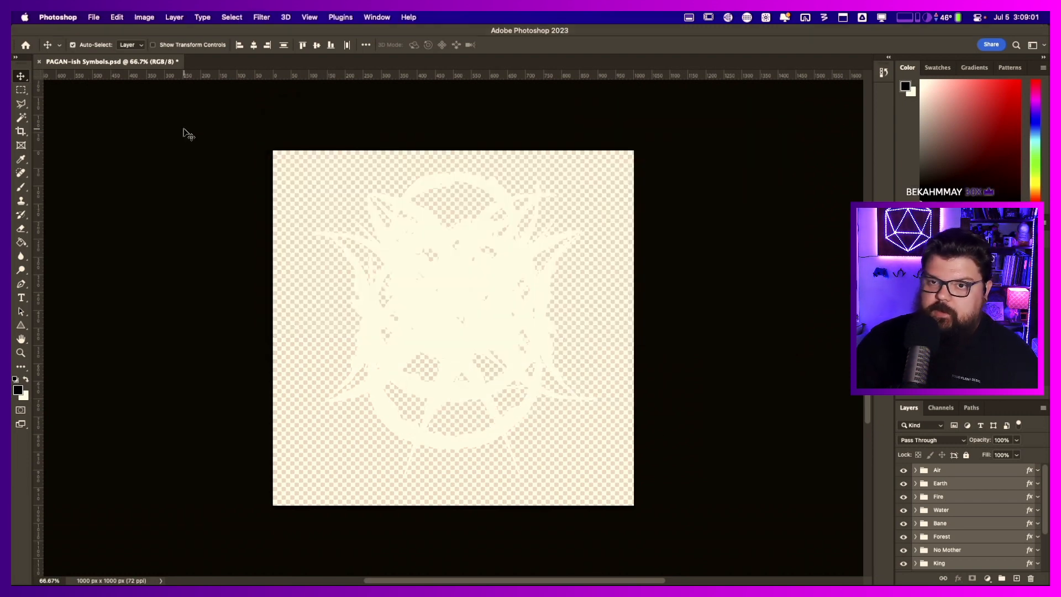
key("super+h")
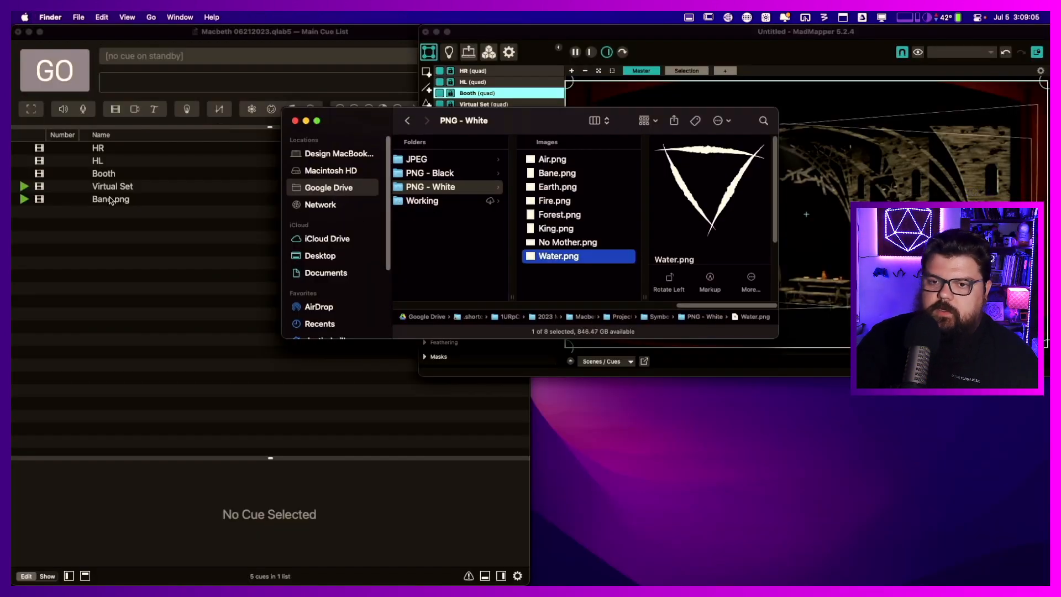
left_click(144, 201)
left_click_drag(545, 175, 331, 201)
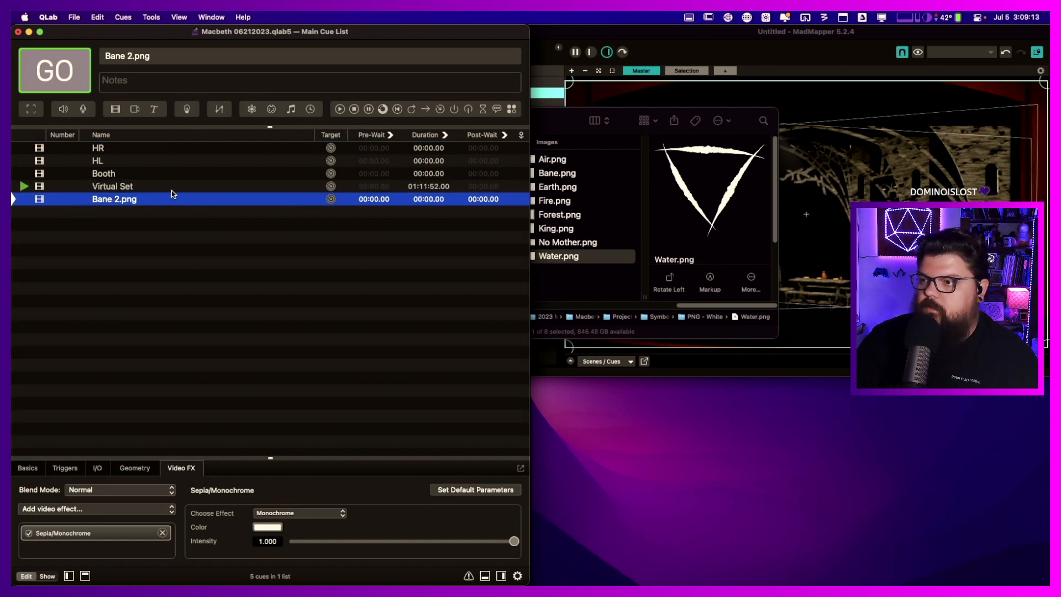
- Bring the MadMapper stage preview forward, return to QLab and run the Bane cue
left_click(634, 34)
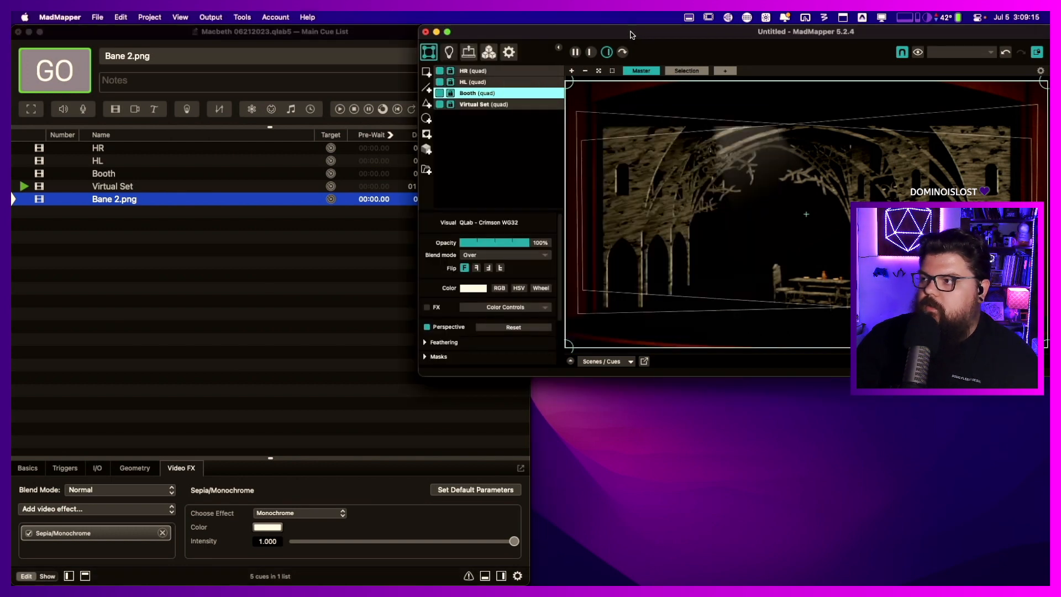
left_click(380, 34)
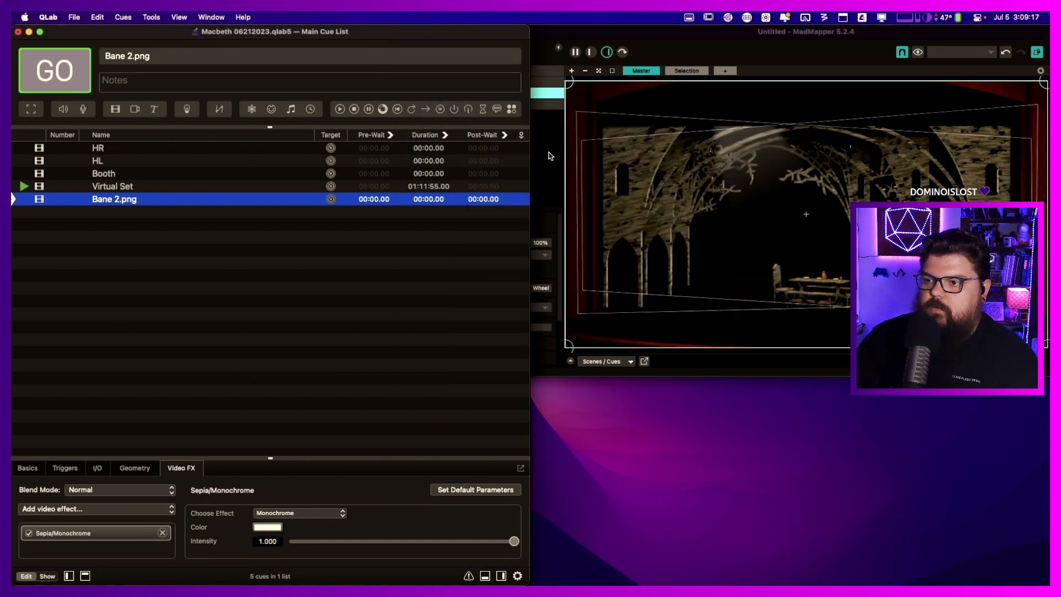
key("space")
- Reposition the Bane symbol in the cue's geometry to a translation of about -83.3, -69.4
left_click(118, 201)
left_click(123, 469)
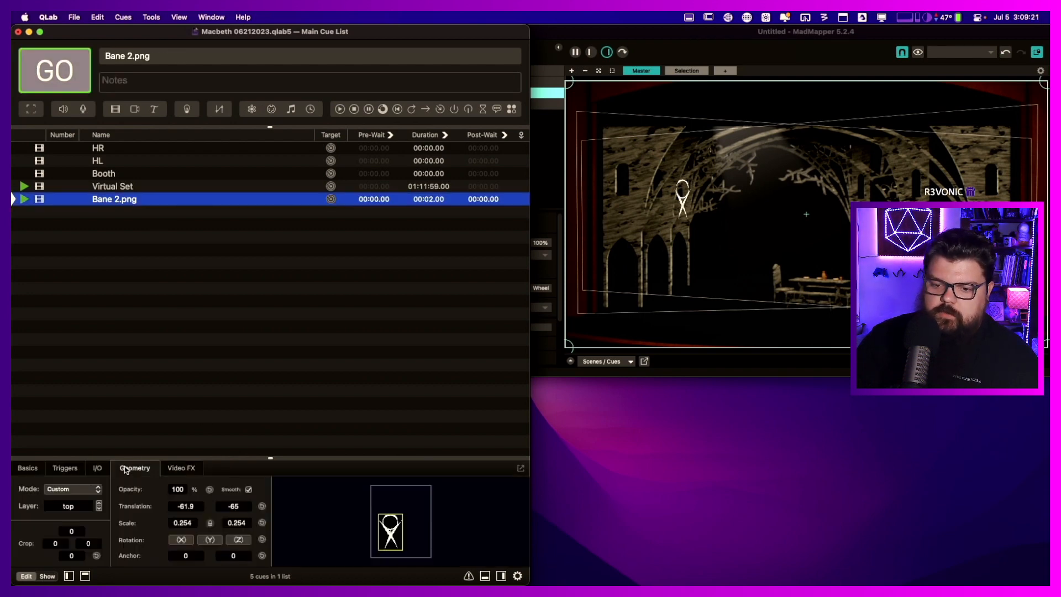
left_click_drag(396, 540, 378, 553)
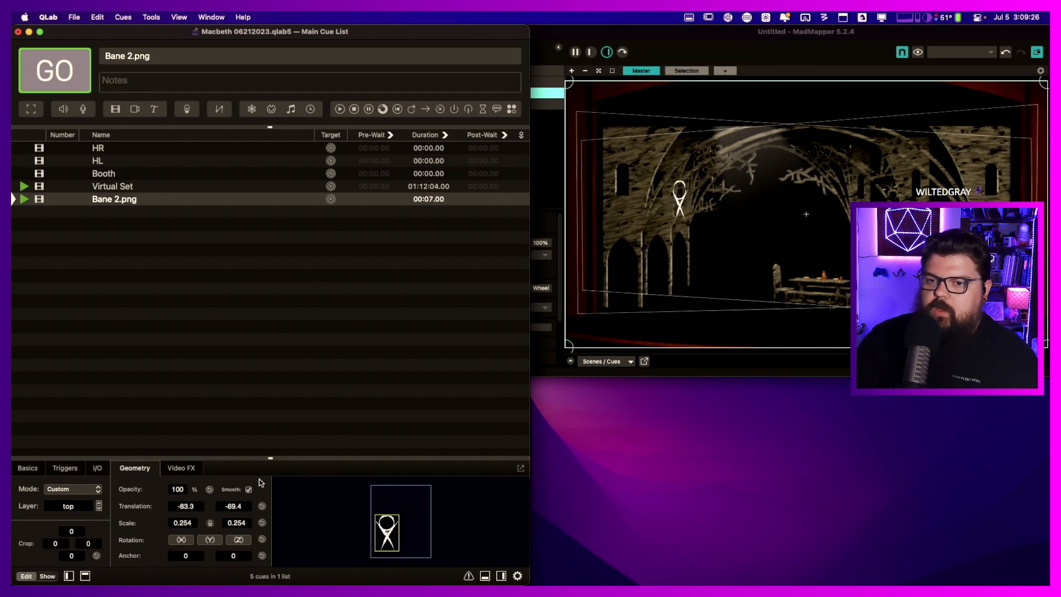
- Route the Bane cue's video output to Portal - DSR and reposition the symbol to a translation of about -14.9, 79.8
left_click(95, 469)
left_click(132, 540)
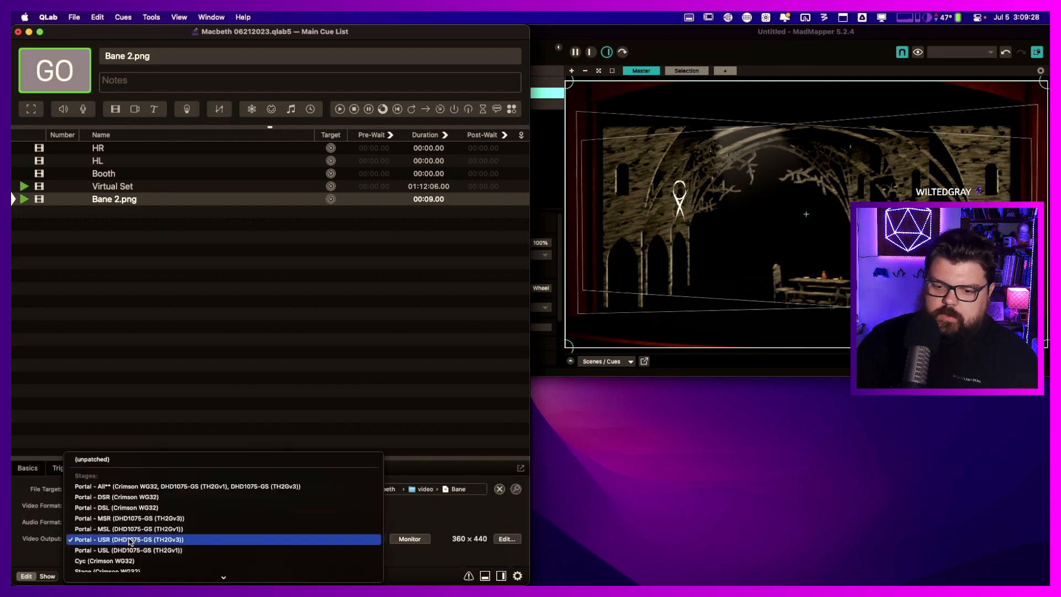
left_click(130, 497)
left_click(136, 468)
left_click_drag(394, 544, 405, 520)
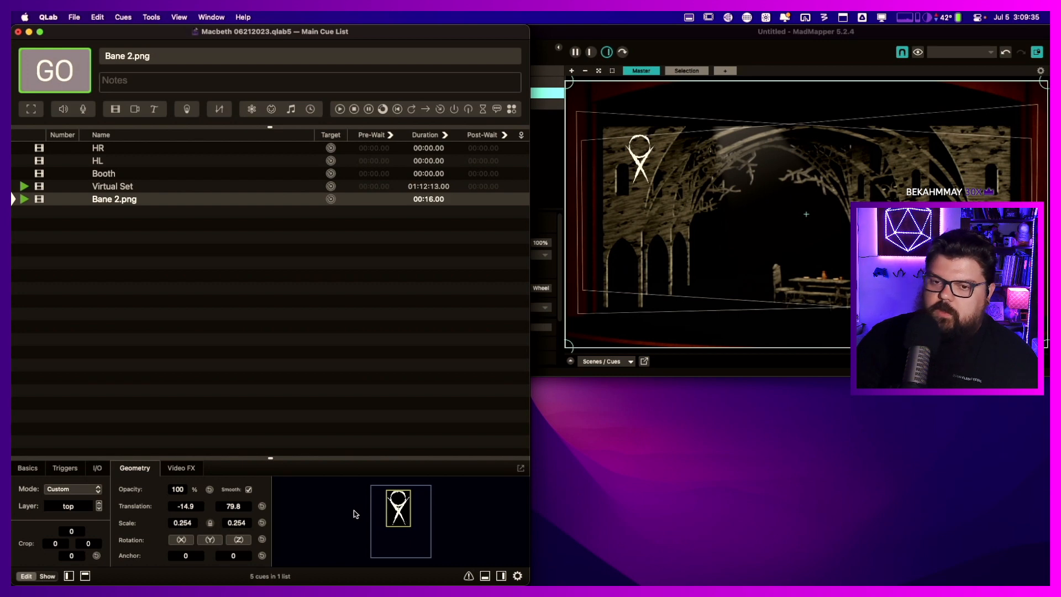
- Switch the Bane cue's video output to Cyc and move the symbol down to a translation of about 8.7, -84.3
left_click(97, 468)
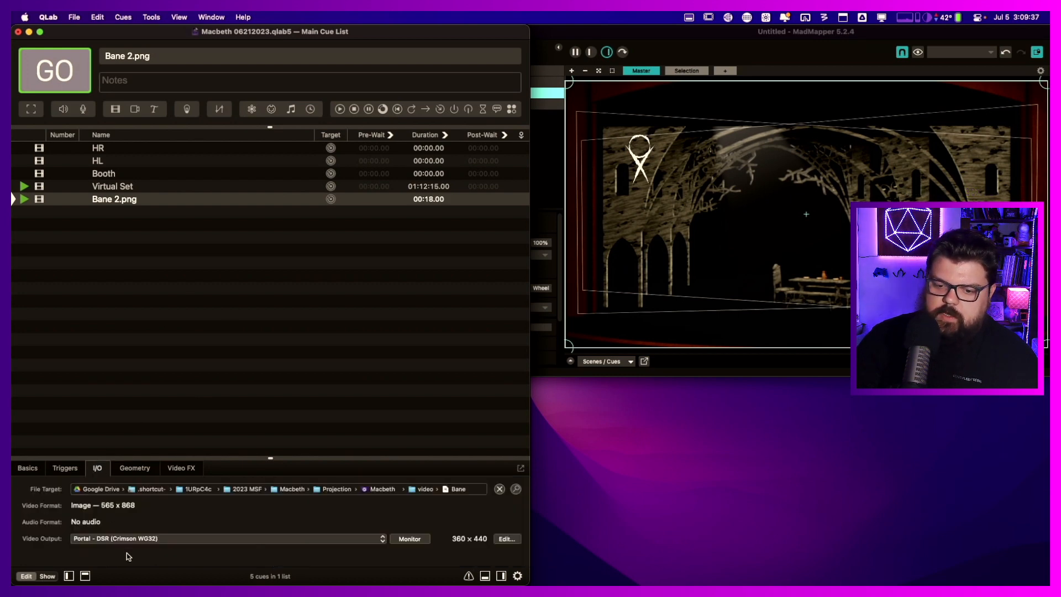
left_click(124, 540)
scroll(125, 539, "down", 5)
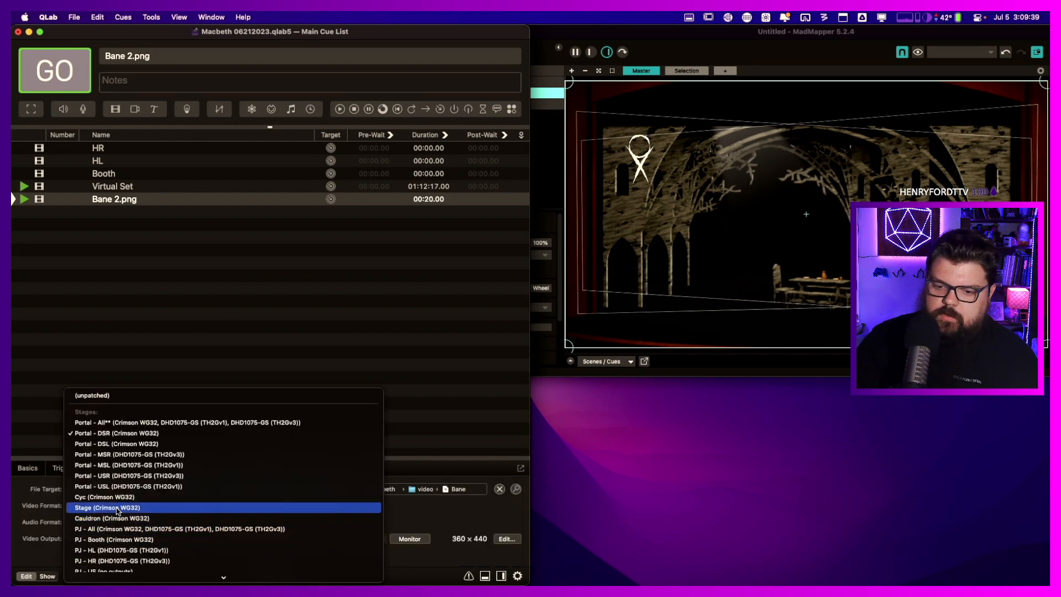
left_click(133, 469)
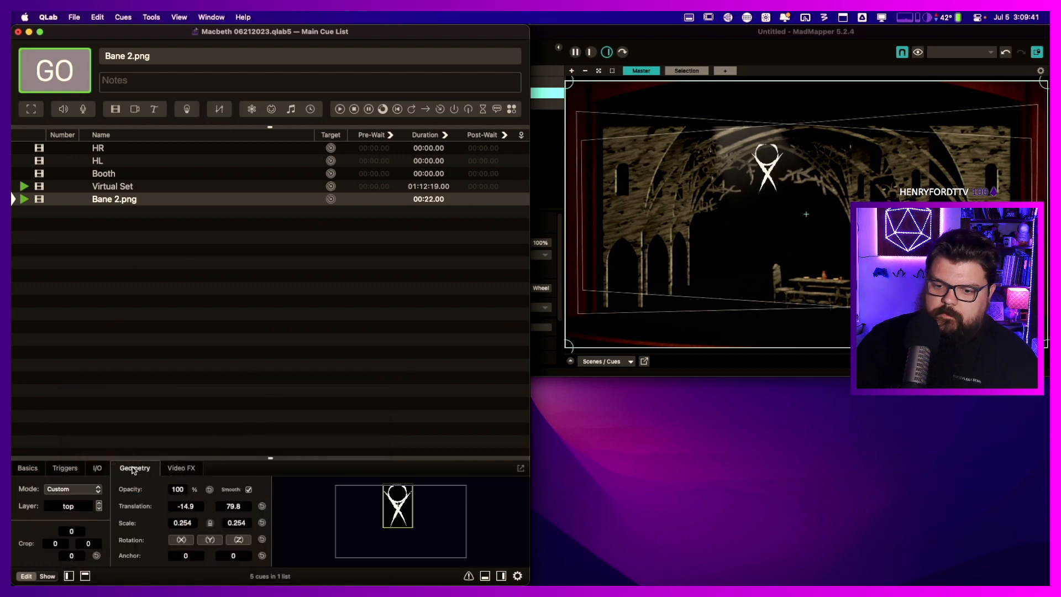
left_click_drag(410, 521, 413, 553)
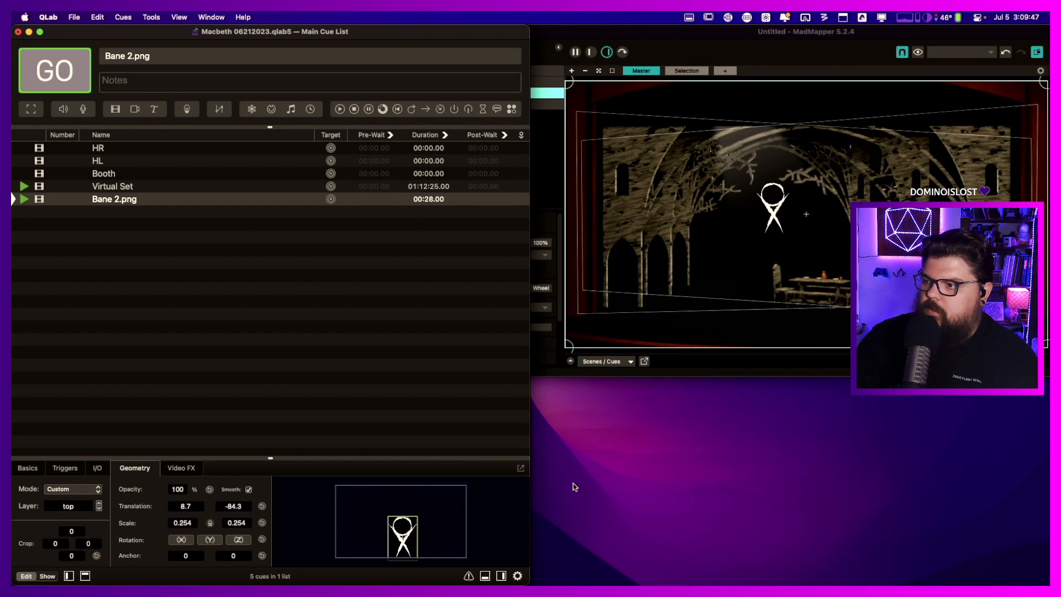
- Stop the Bane cue and run it again to check the symbol in the stage preview
left_click(155, 201)
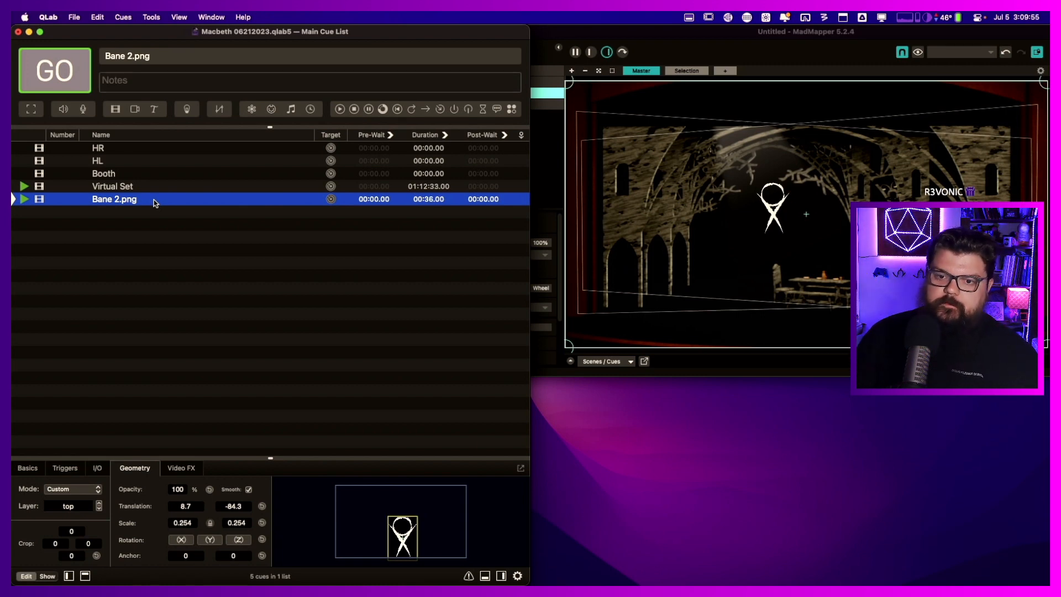
key("s")
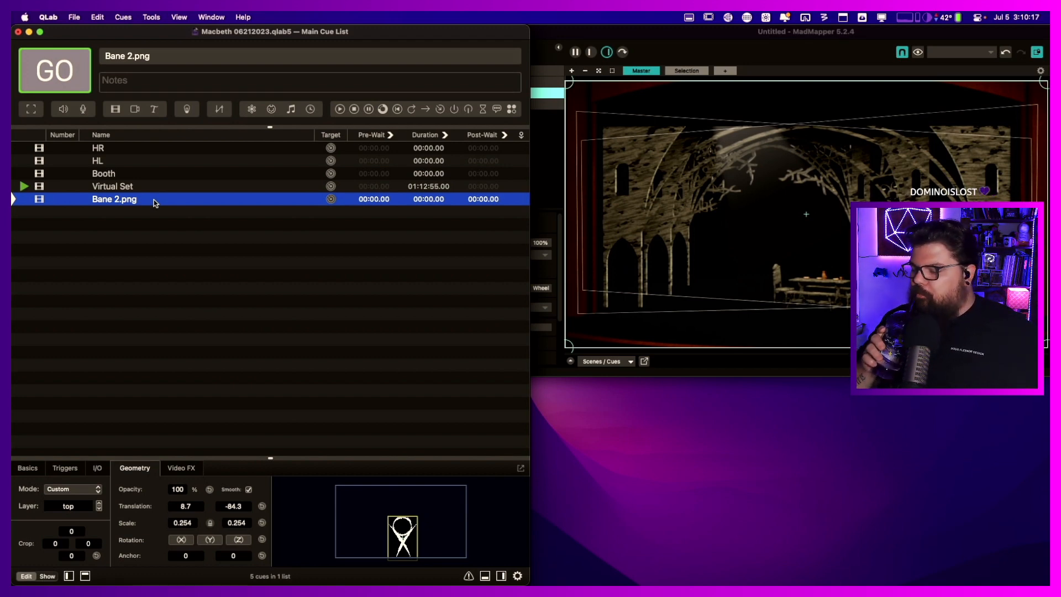
key("space")
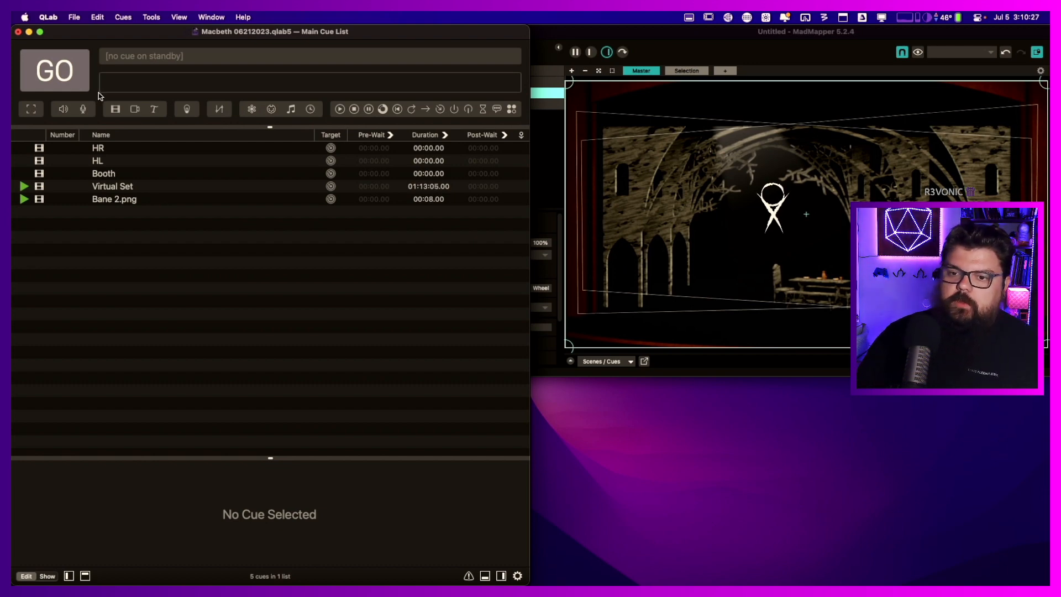
- Nudge the running Bane symbol to a translation of -6.3, -29.3 and stop the cue
left_click(121, 200)
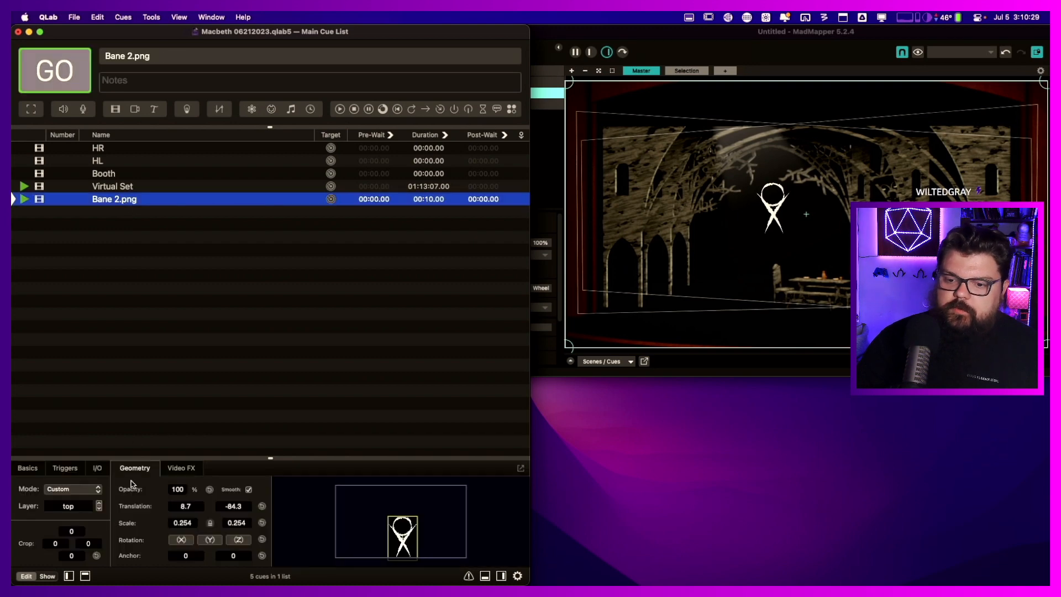
key("Right")
key("Left")
key("Left")
key("Left")
key("Left")
key("Left")
key("Left")
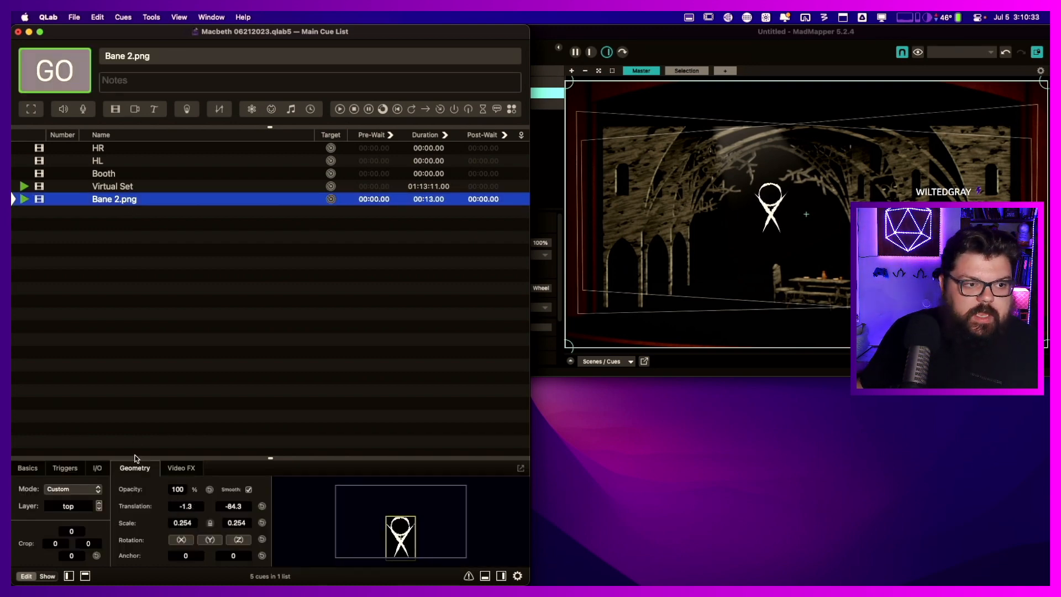
key("Up")
key("Up")
key("Up")
key("Down")
key("Down")
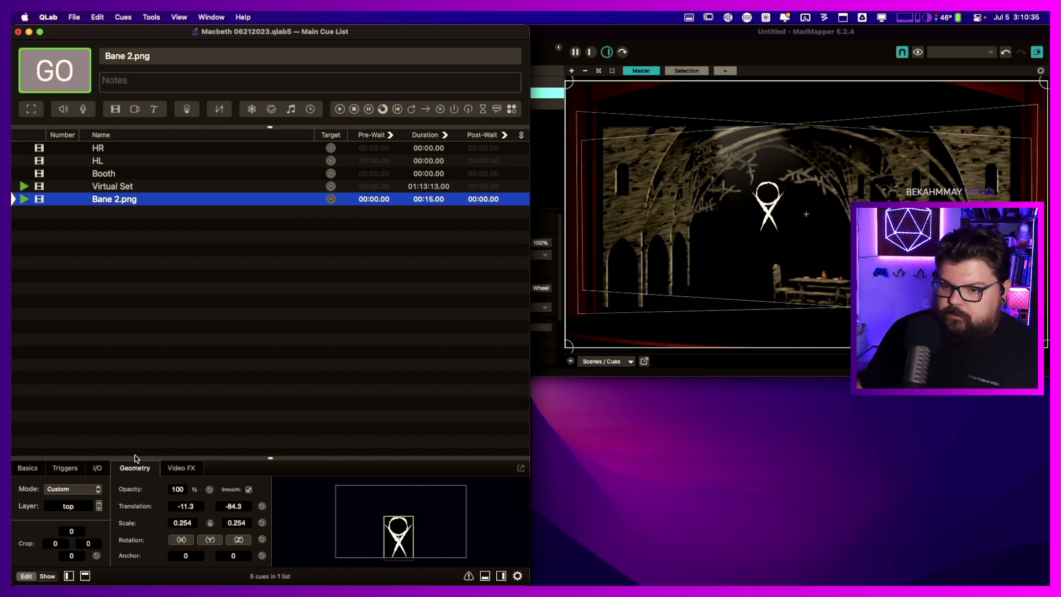
key("Up")
key("Up")
key("Up")
key("Up")
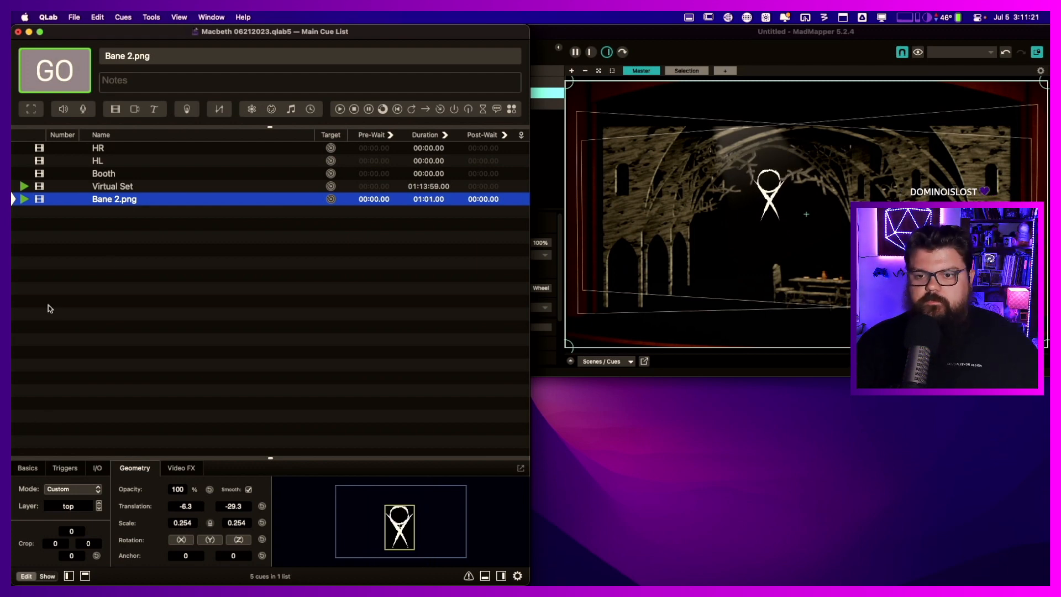
key("s")
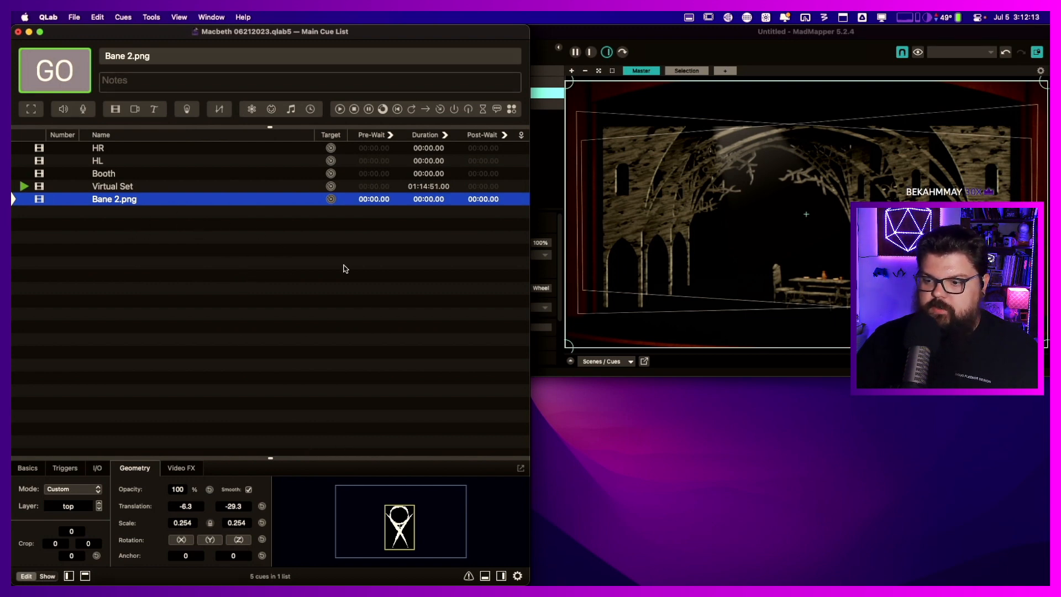
- Show the workspace's cue lists and rename Main Cue List as Utility
left_click(502, 576)
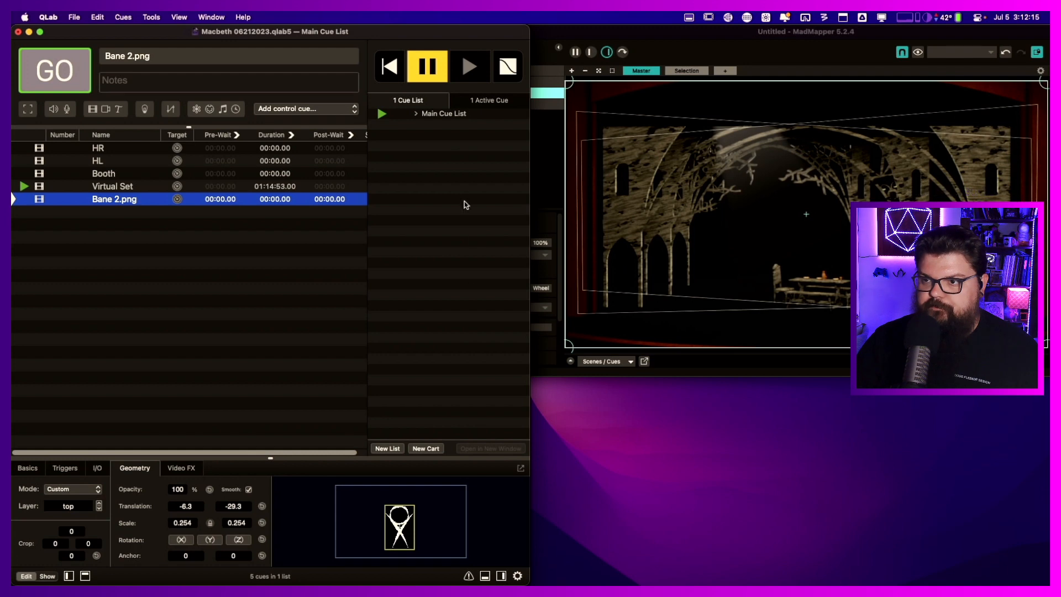
left_click(451, 115)
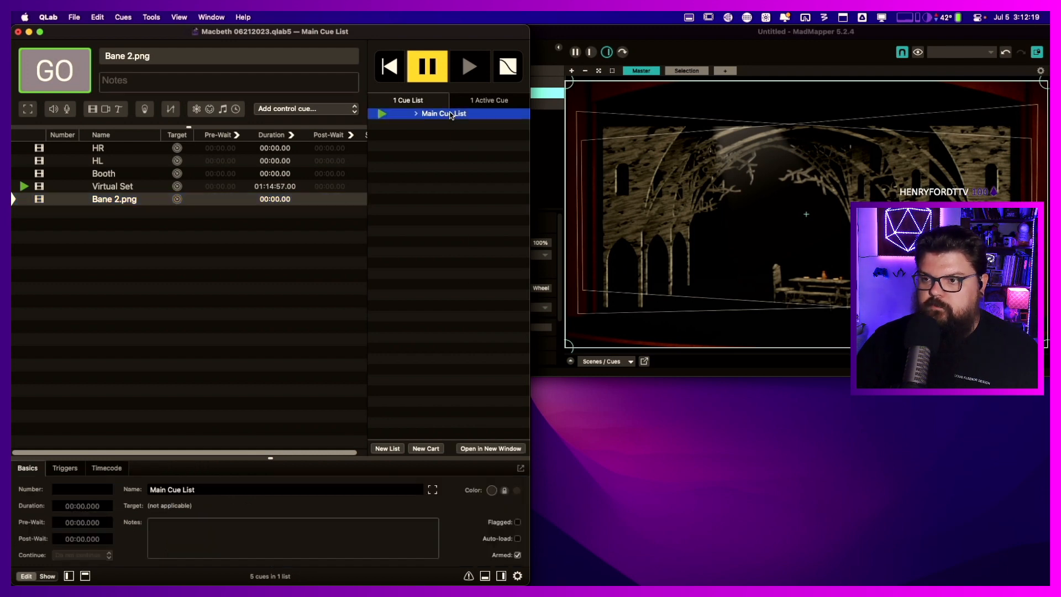
left_click(451, 115)
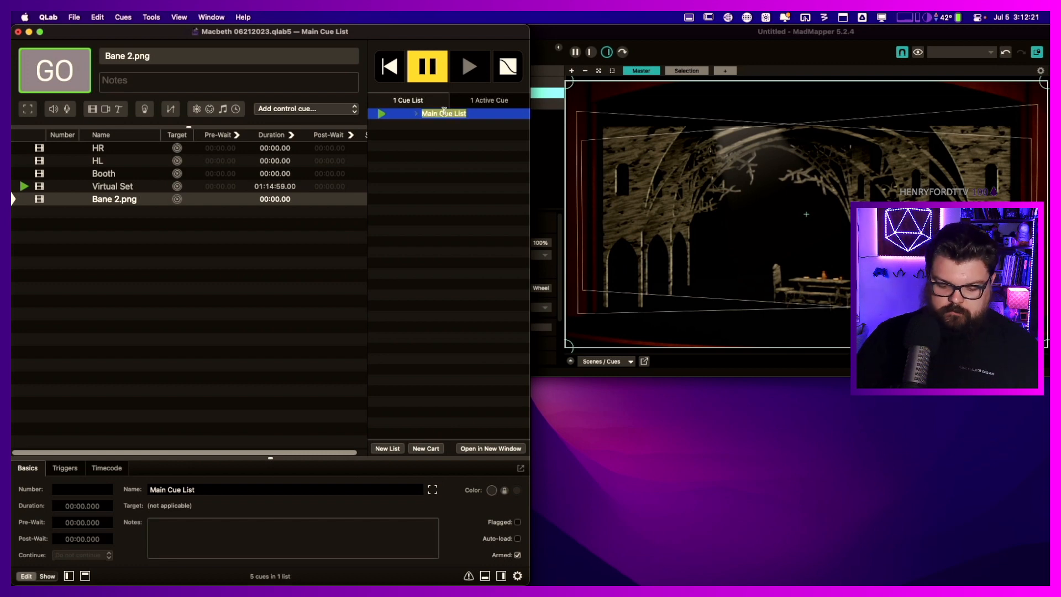
type("u")
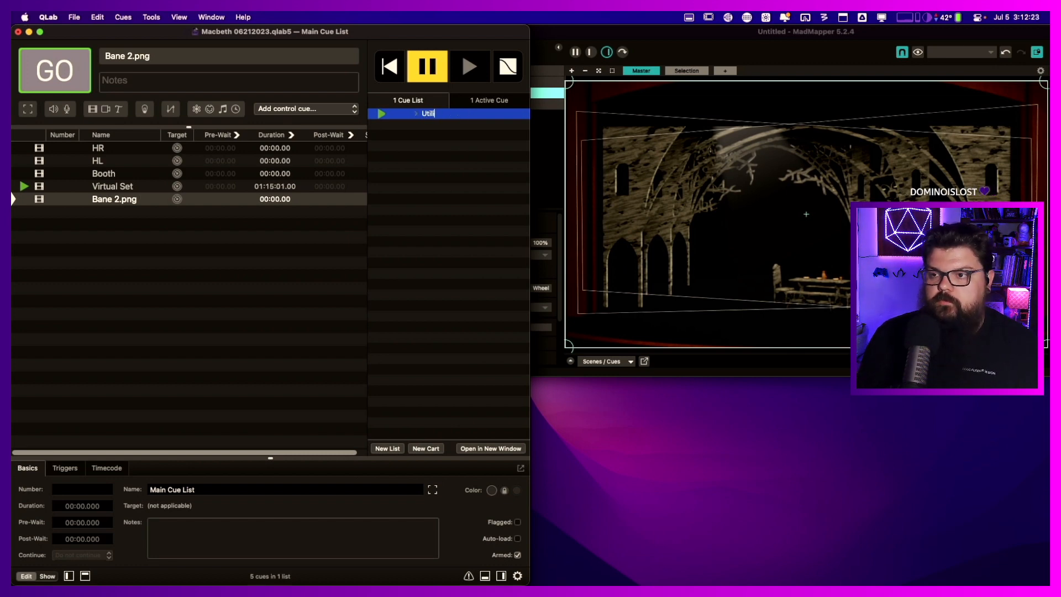
type("tility")
key("Return")
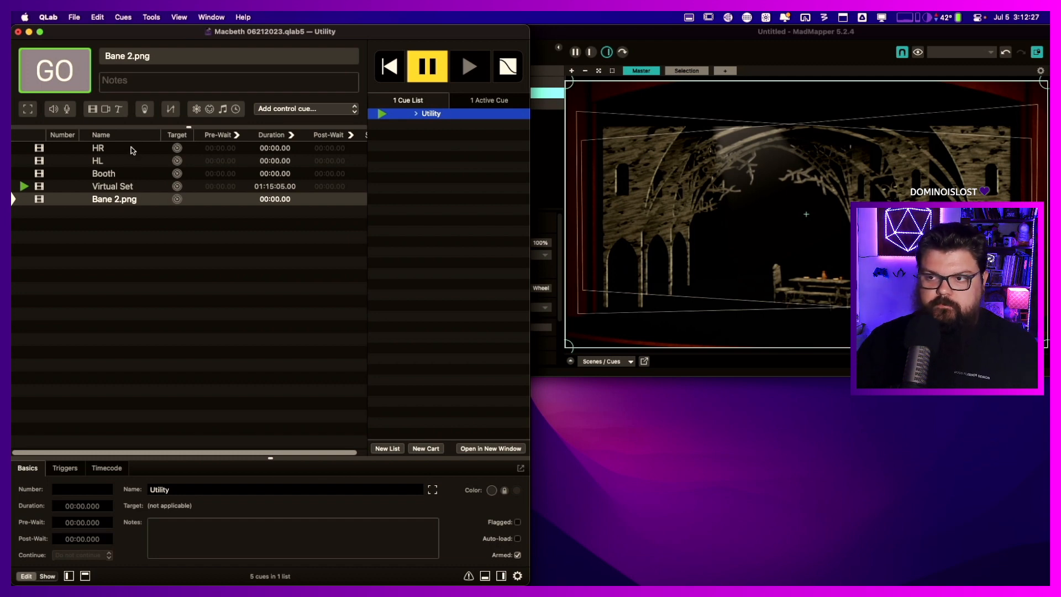
- Create a new cue list and name it Projections Cues
left_click(396, 449)
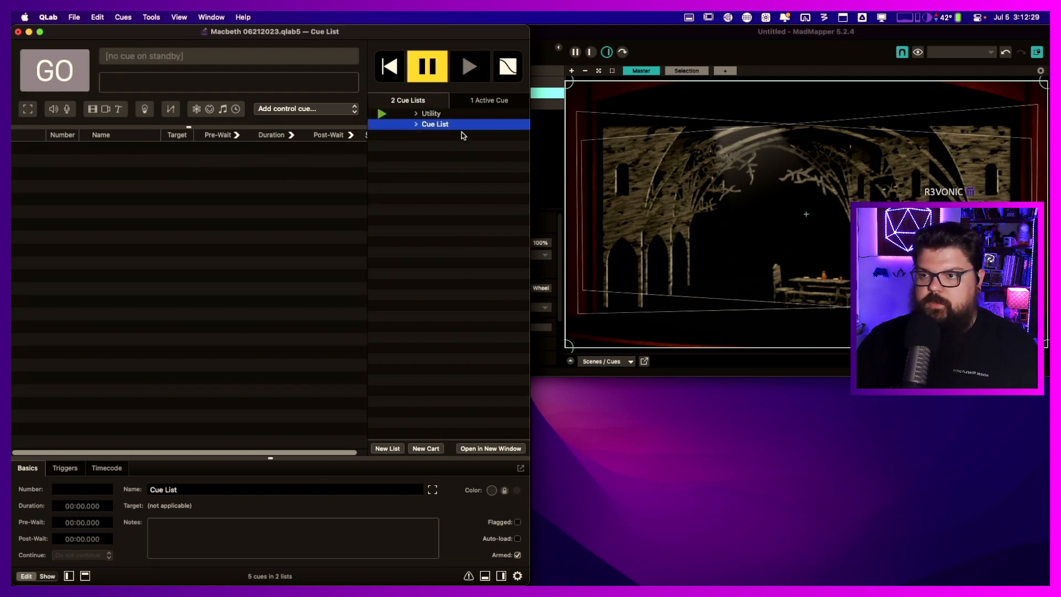
left_click(433, 124)
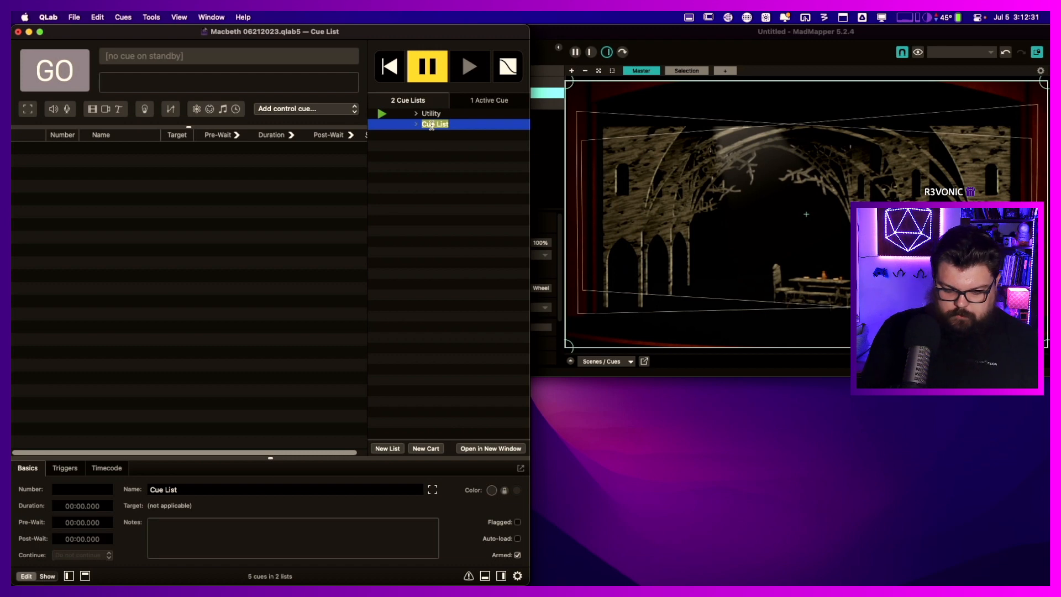
type("Projec")
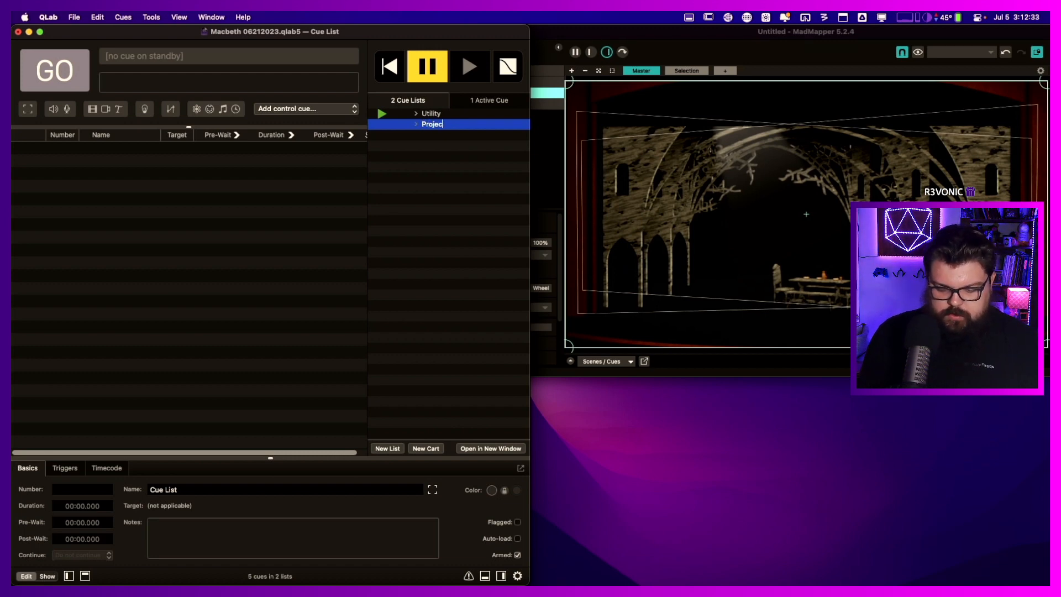
type("tions Cues")
key("Return")
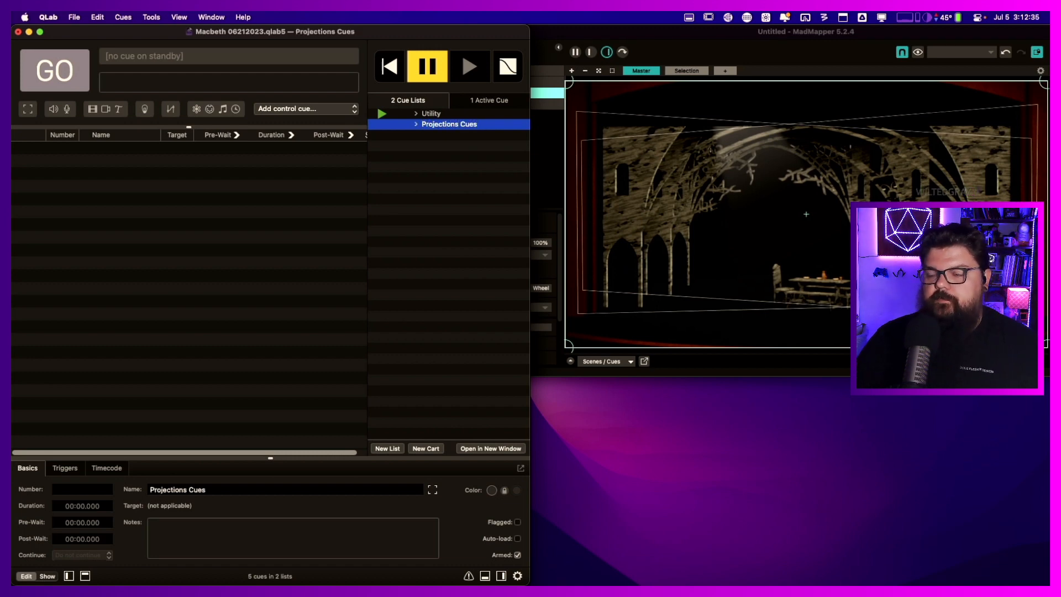
- Add another cue list named Testing
left_click(387, 448)
double_click(436, 136)
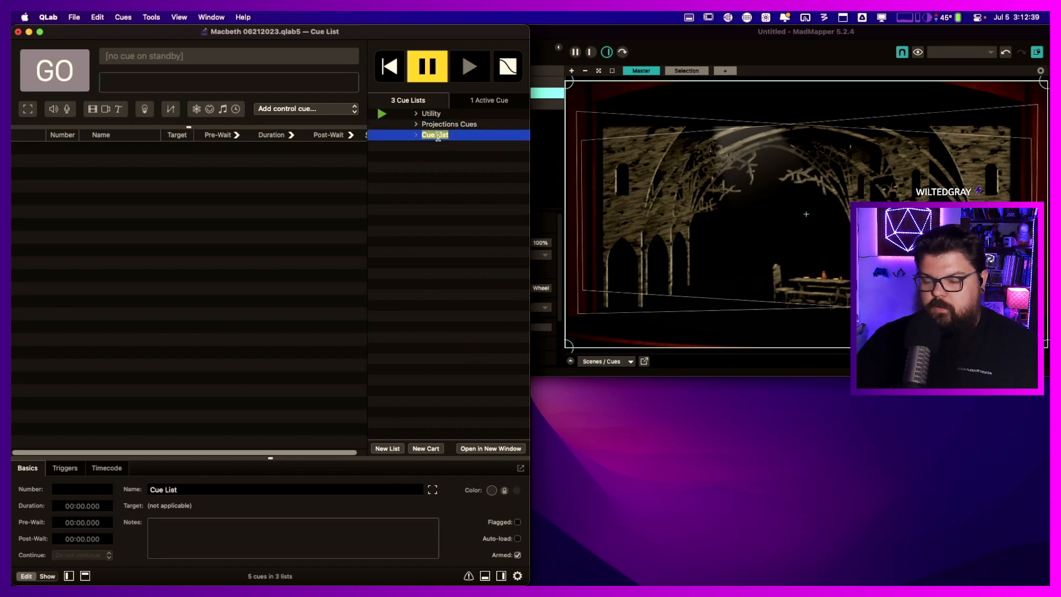
type("Testing")
key("Return")
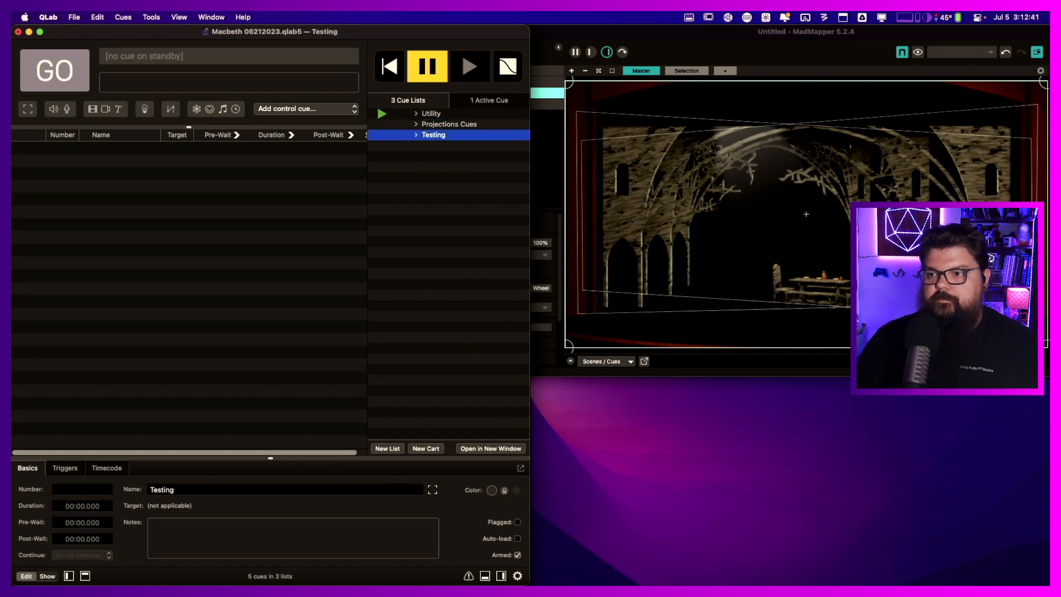
- Return to the Utility list and examine the Portal - DSR stage's layout in the workspace video settings
left_click(431, 114)
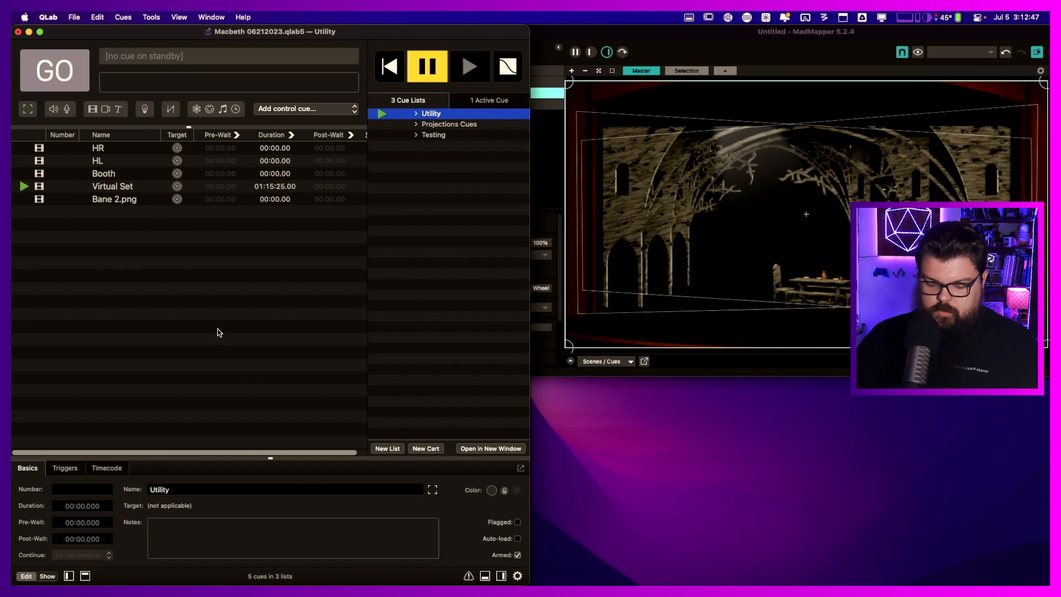
key("super+comma")
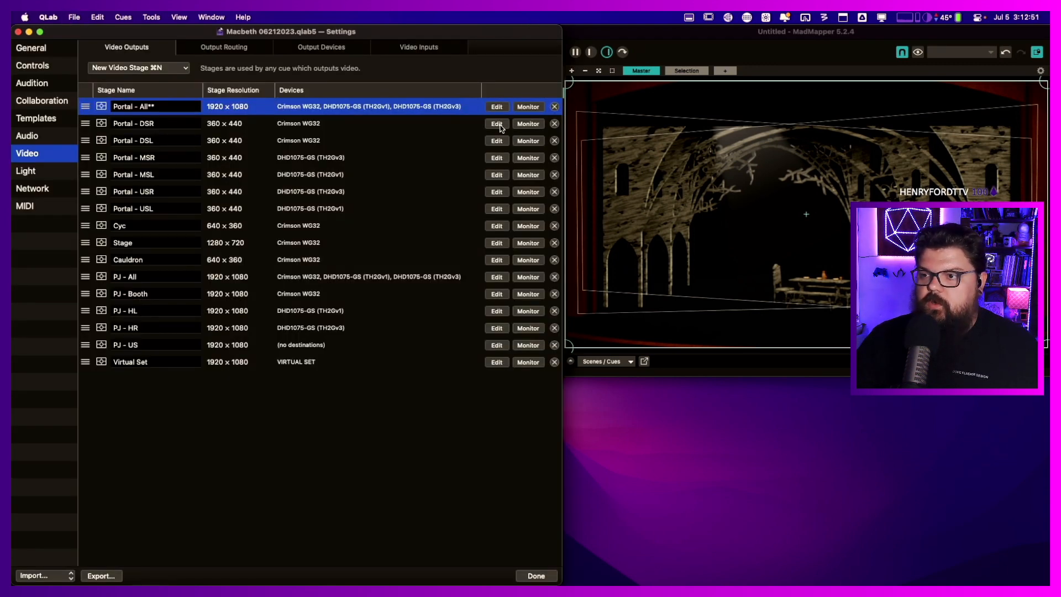
left_click(442, 124)
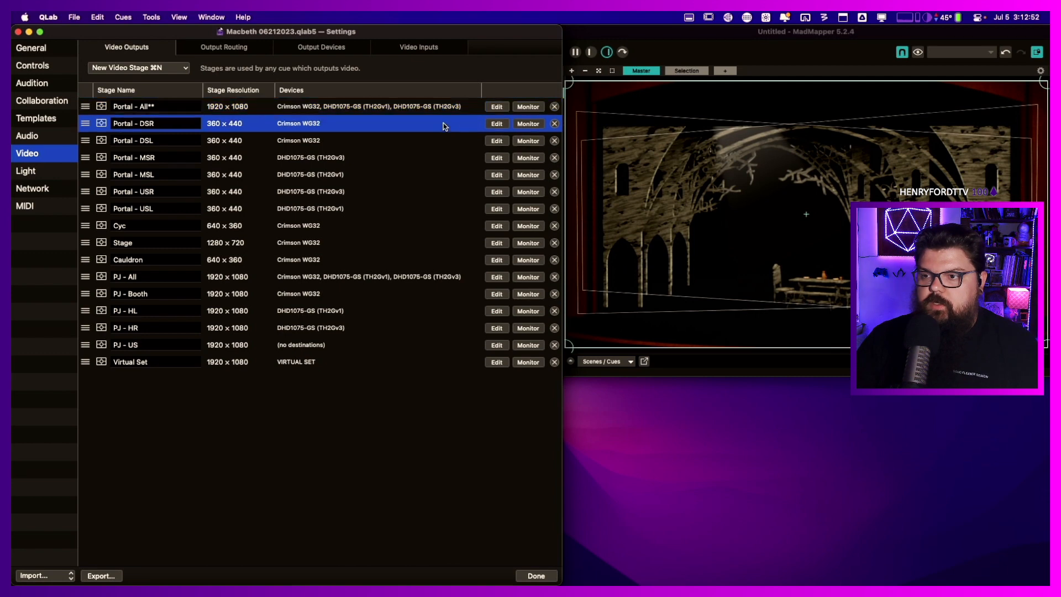
left_click(507, 124)
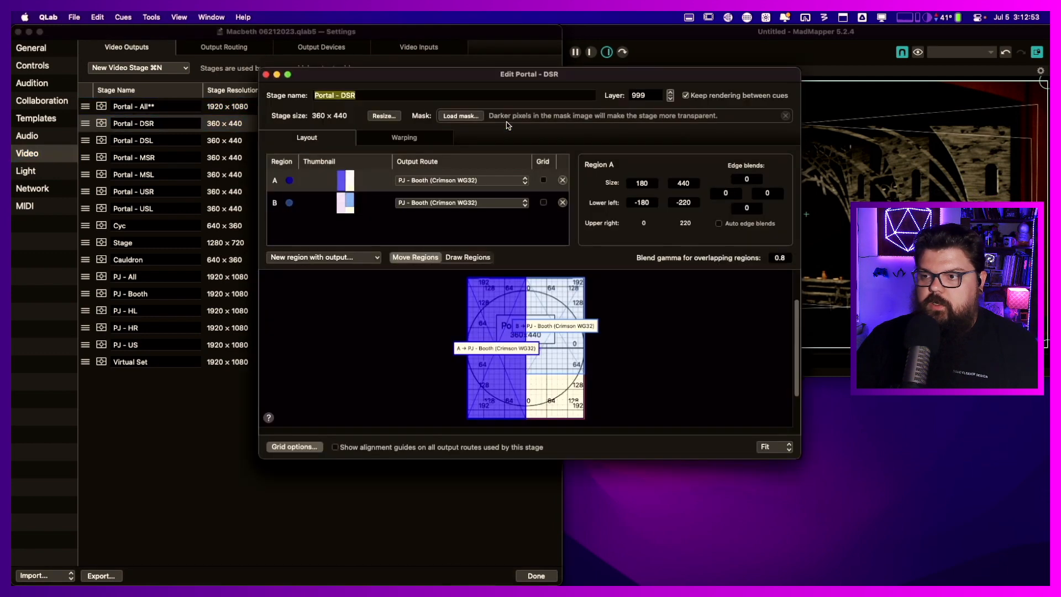
left_click(266, 74)
- Open the PJ - Booth stage for editing and start exporting its grid image
left_click(499, 295)
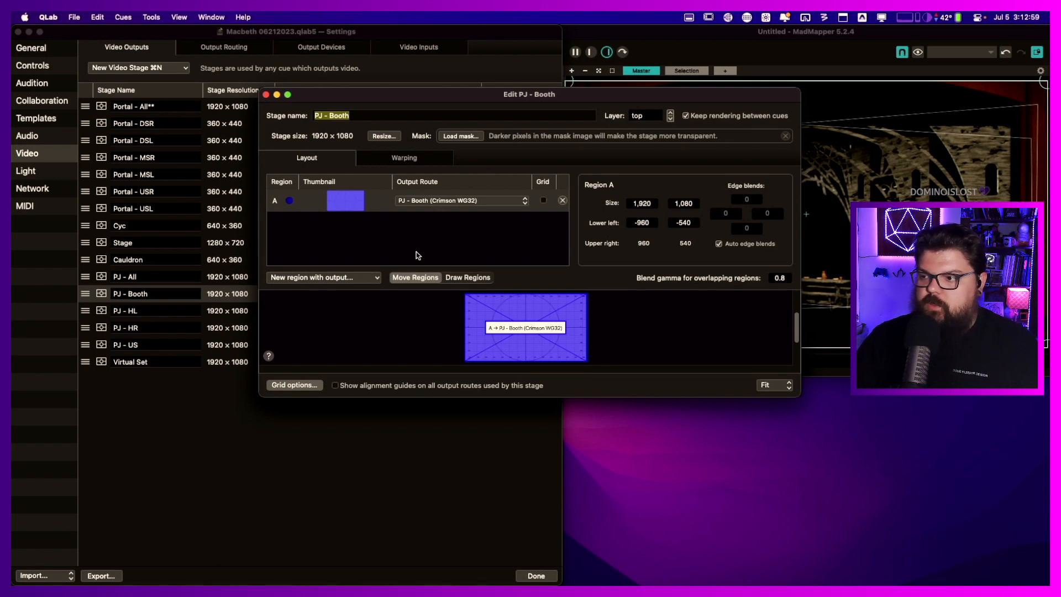
left_click(309, 384)
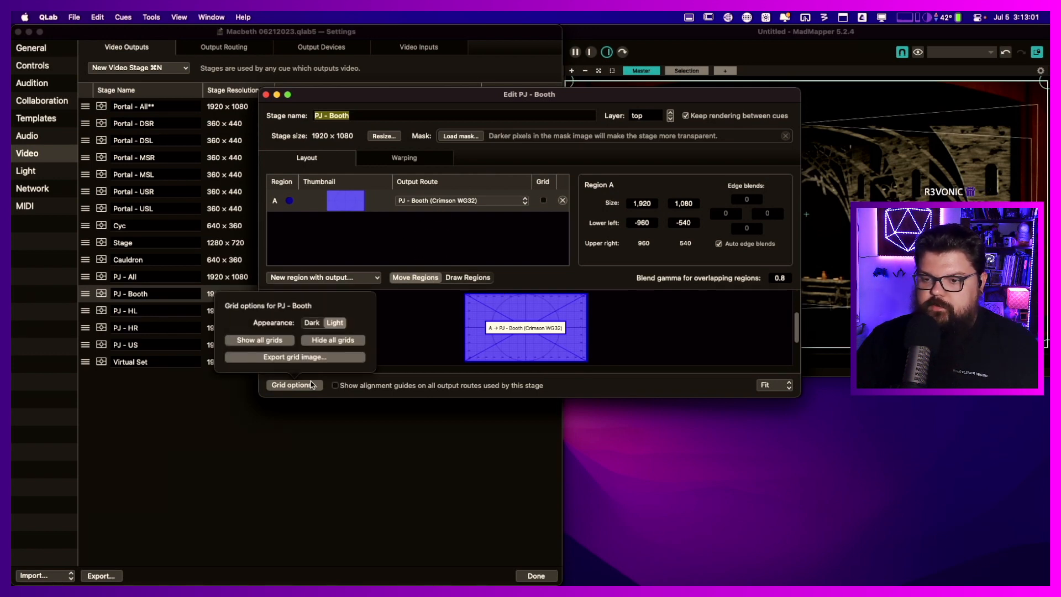
left_click(308, 359)
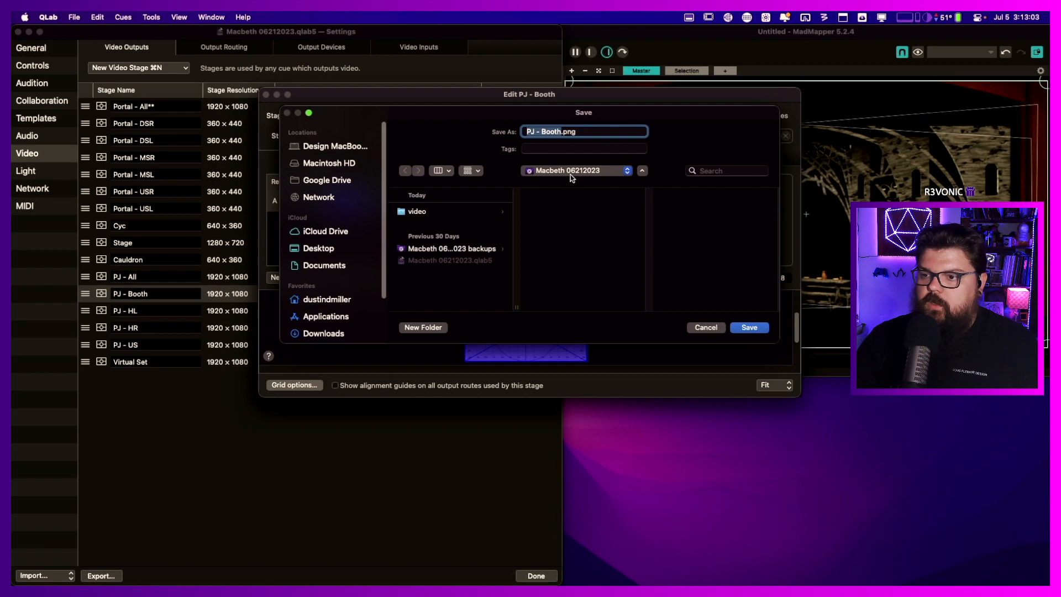
- Set the grid export's destination to a new folder named Grids inside the Projections folder
left_click(572, 171)
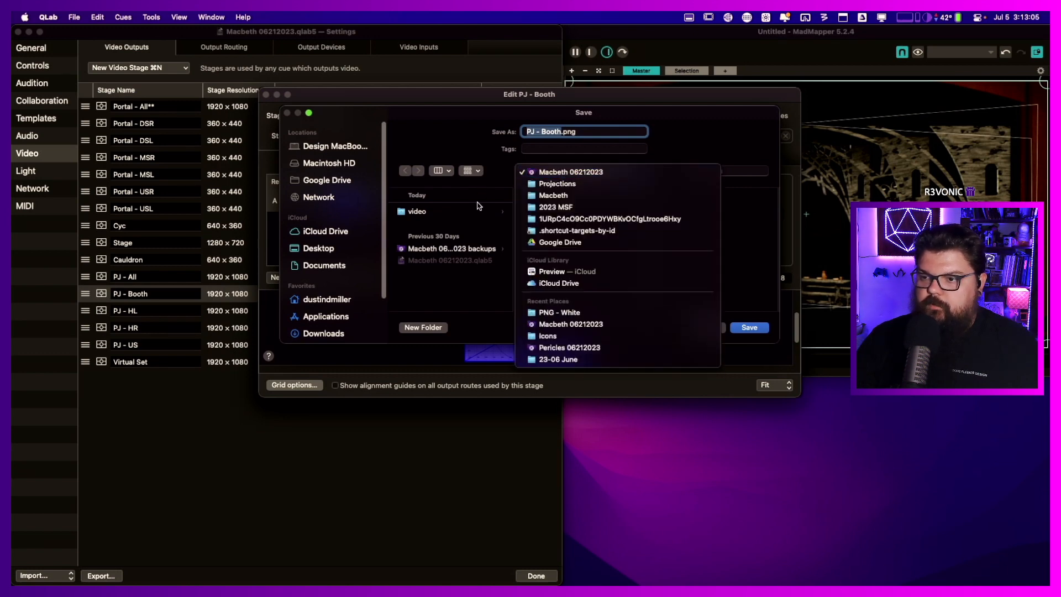
left_click(585, 172)
left_click(585, 172)
left_click(579, 184)
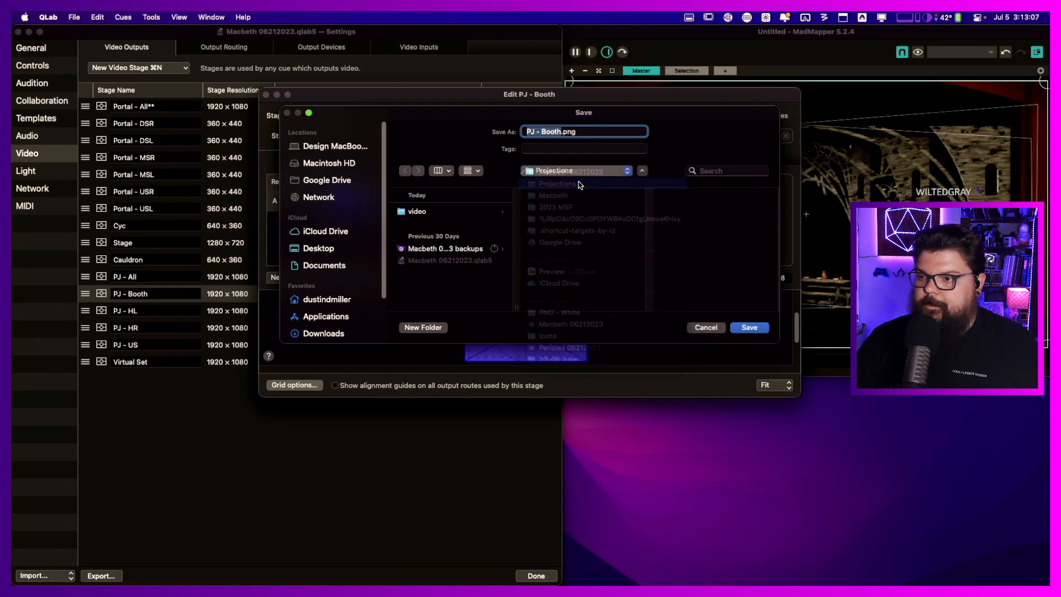
left_click(444, 324)
type("Grids")
key("Return")
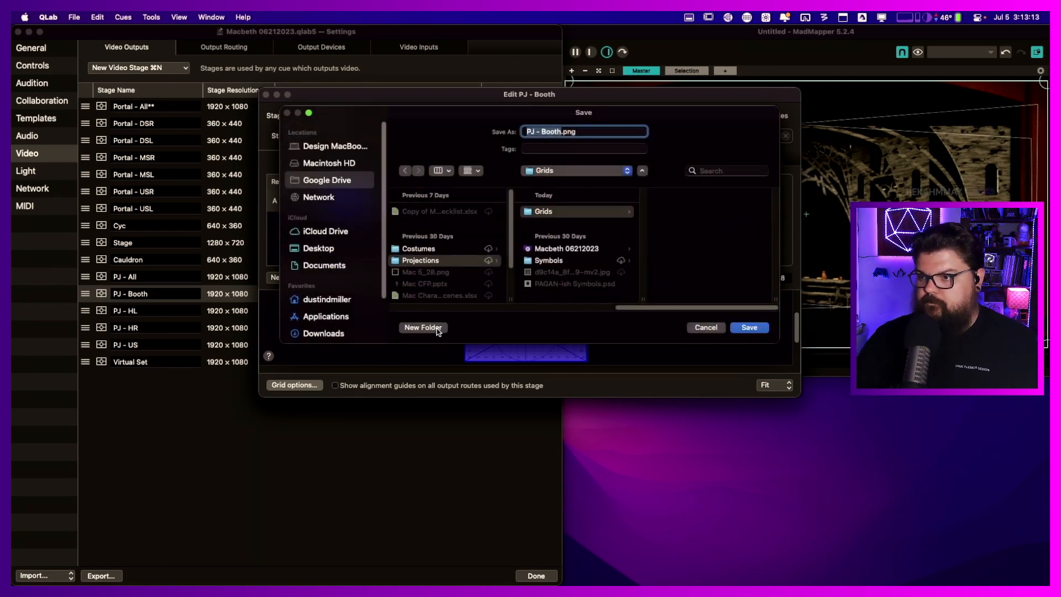
- Save the PJ - Booth grid image, and export the PJ - HL stage's grid image to the Grids folder as PJ - HL.png
key("Return")
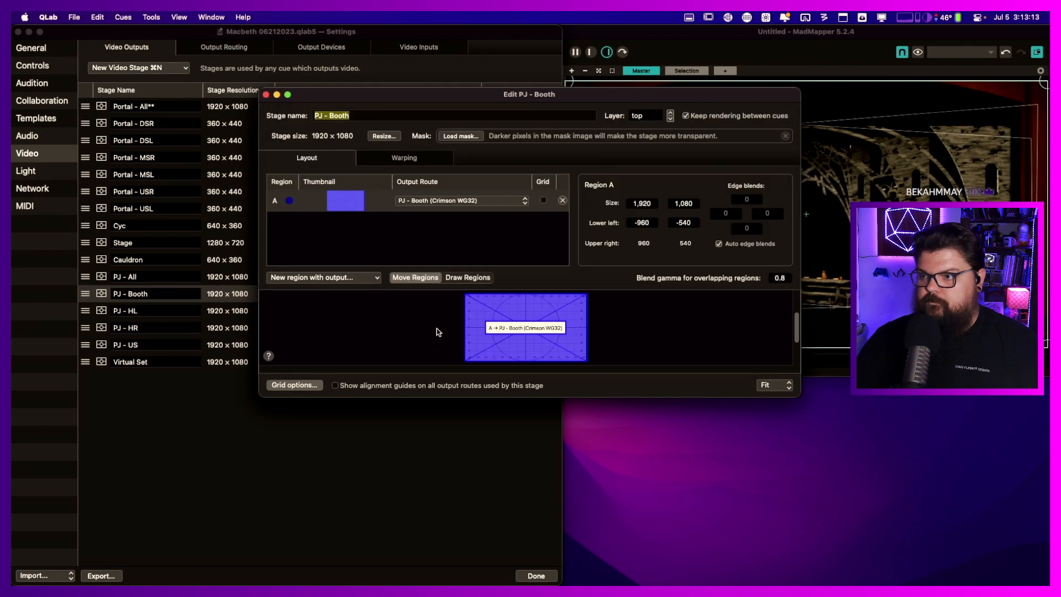
left_click(245, 295)
left_click(494, 311)
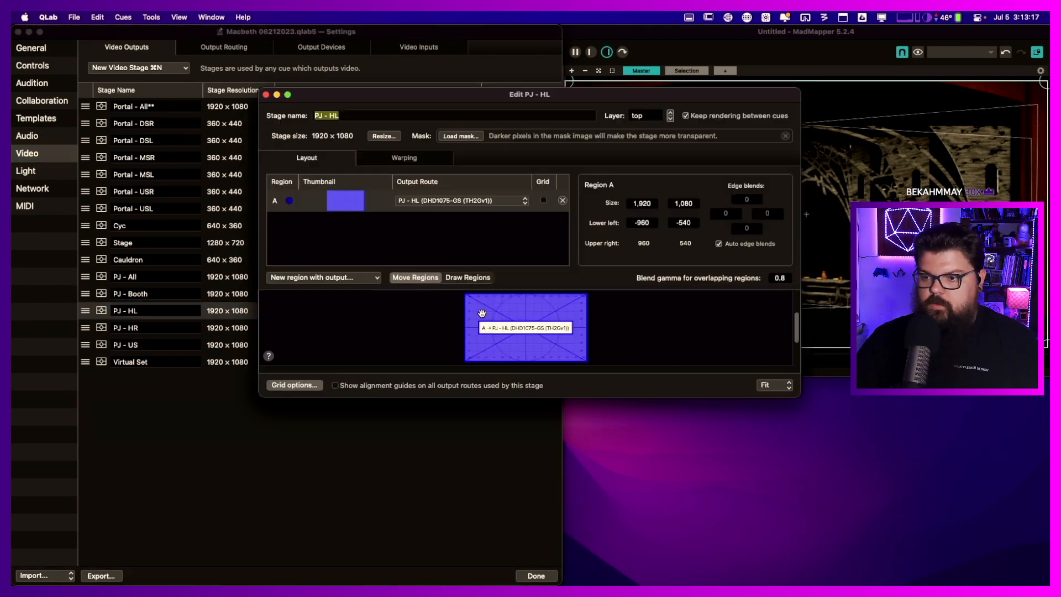
left_click(316, 386)
left_click(320, 357)
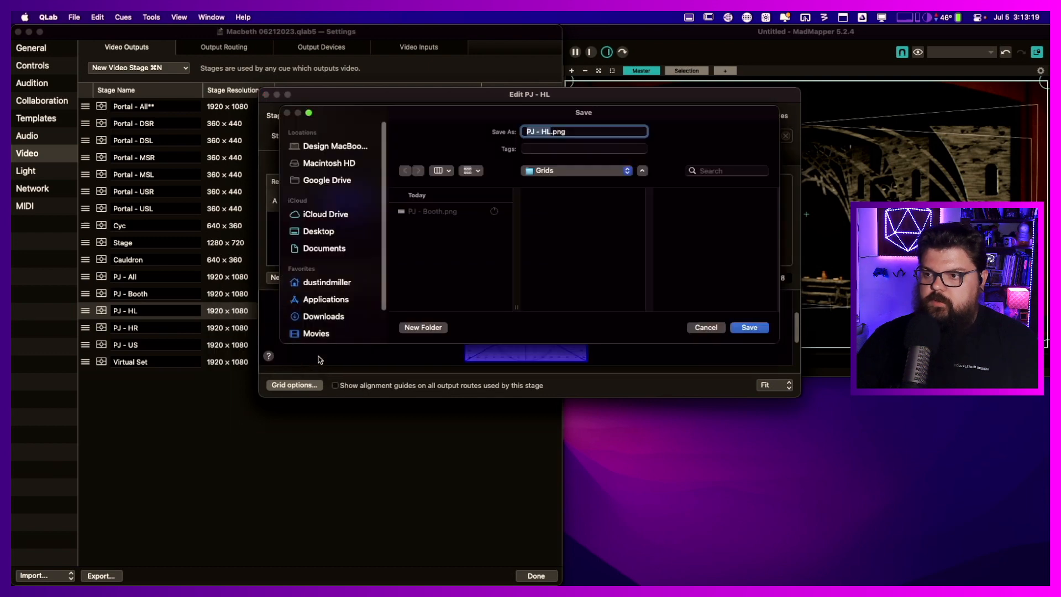
key("Return")
key("Escape")
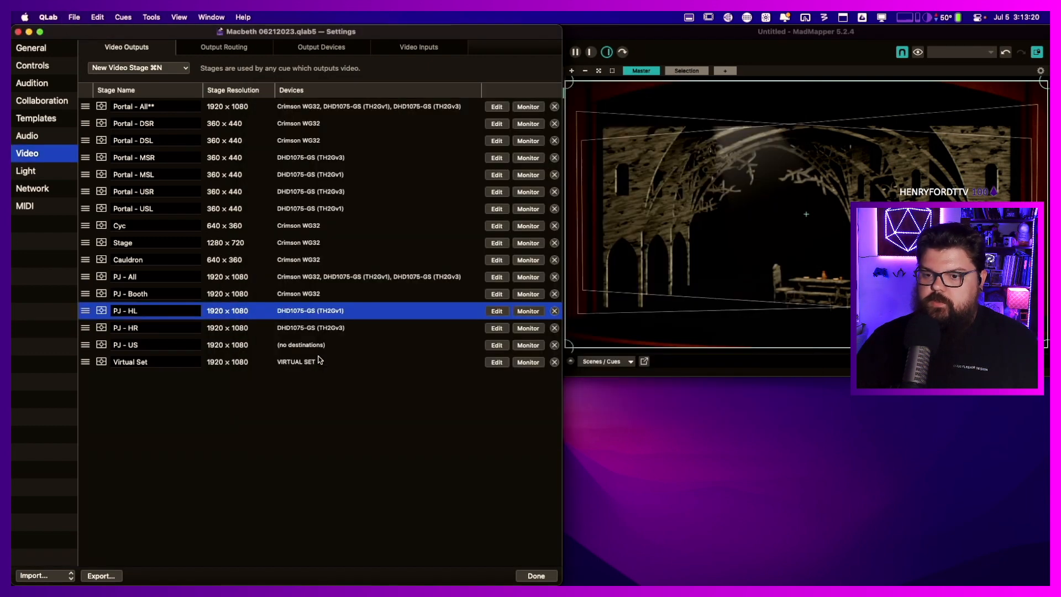
- Export the PJ - HR stage's grid image to the Grids folder and close the stage editor
left_click(497, 327)
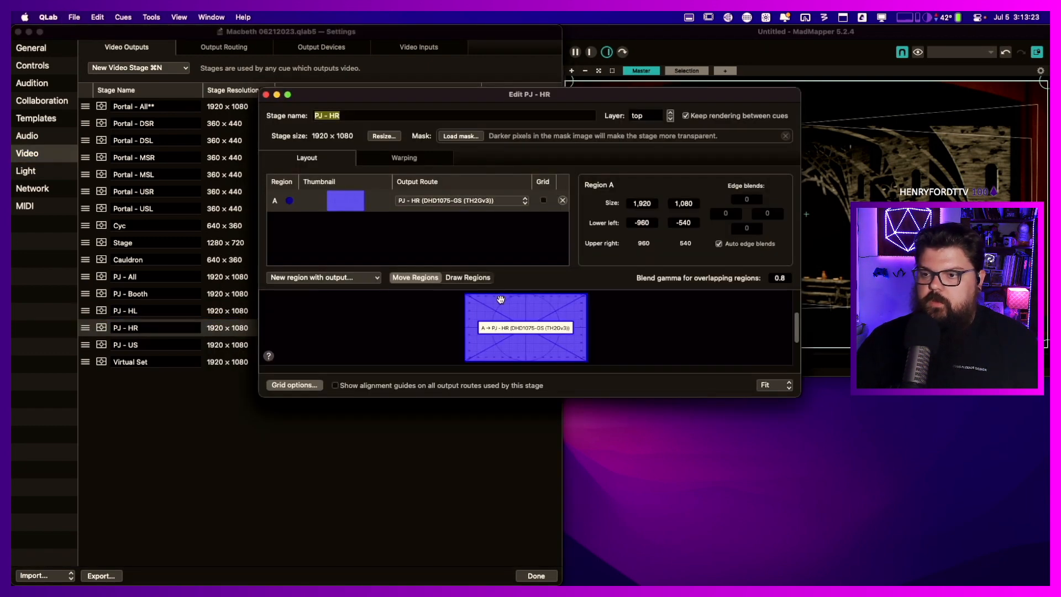
left_click(313, 386)
left_click(295, 358)
key("Return")
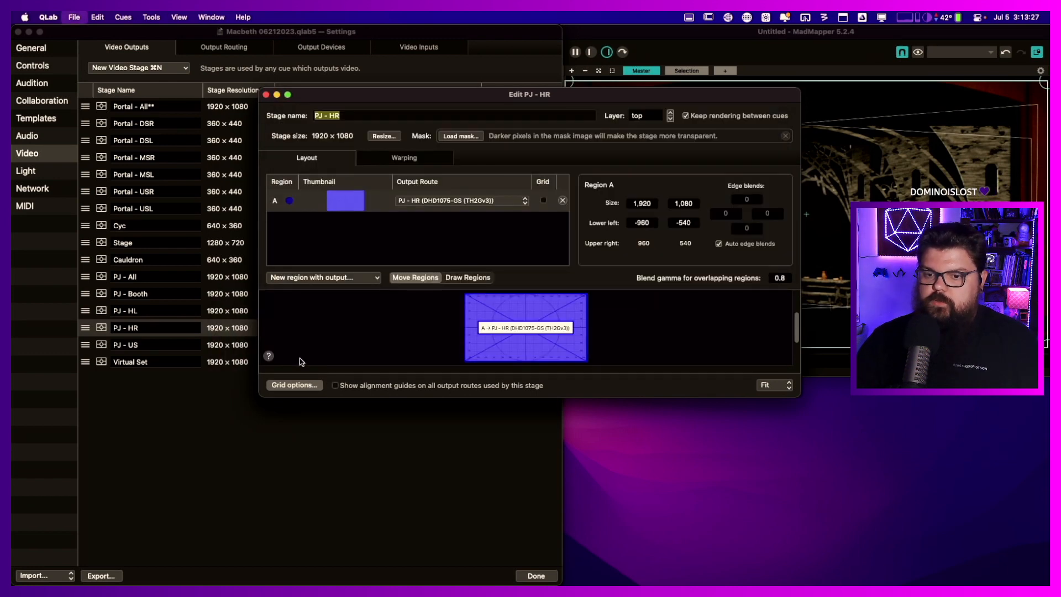
key("Escape")
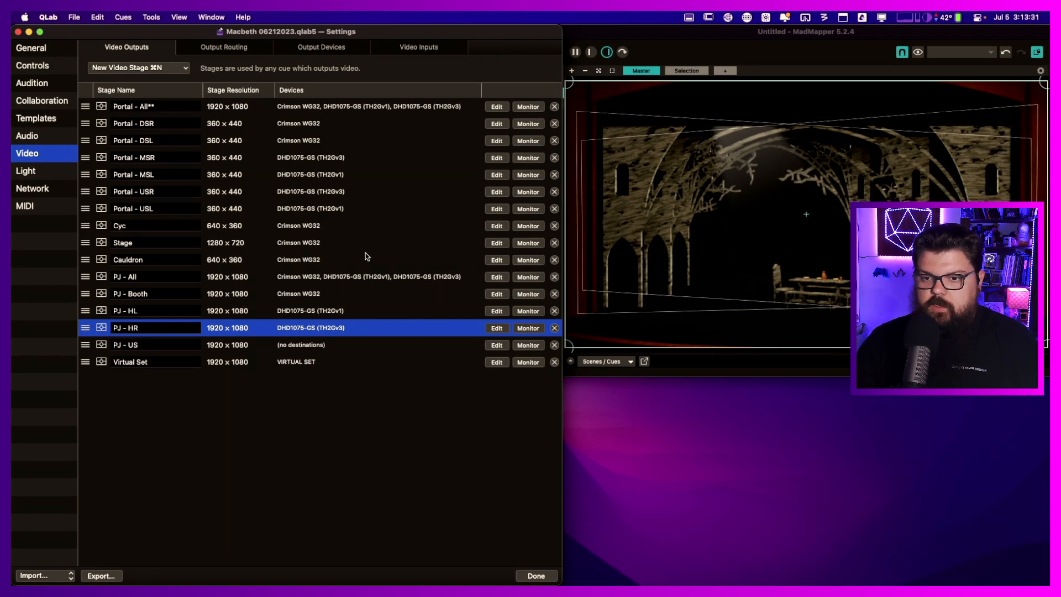
- Export the Cauldron stage's grid image to the Grids folder as Cauldron.png and close its editor
left_click(492, 260)
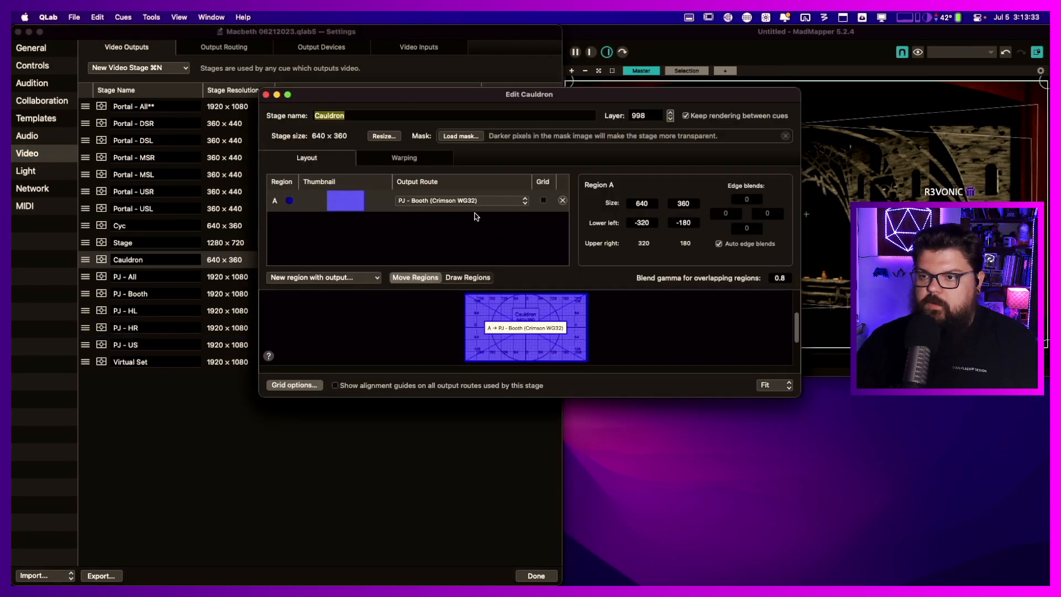
left_click(301, 385)
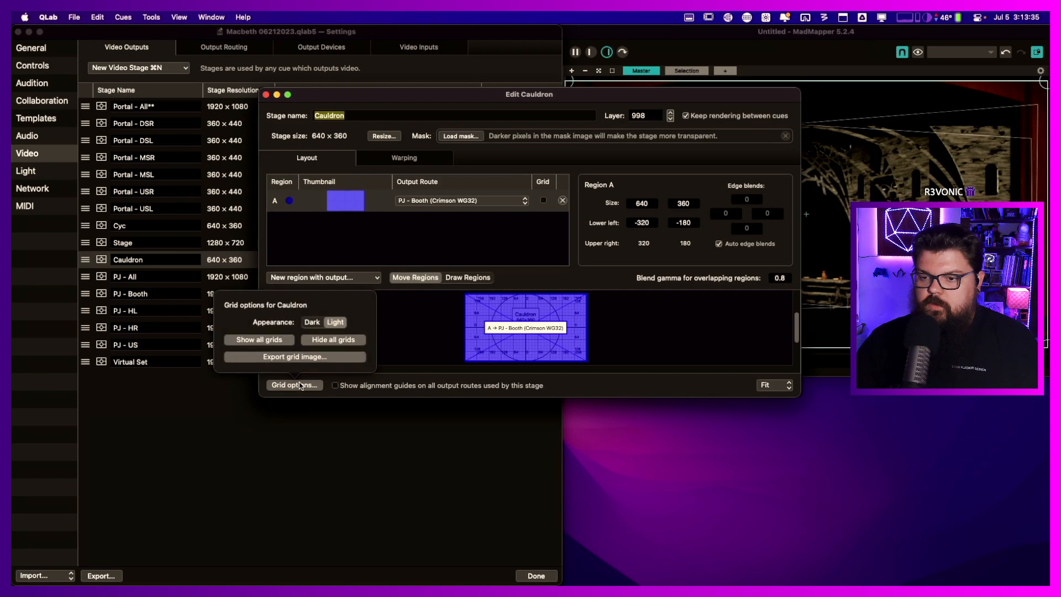
left_click(307, 358)
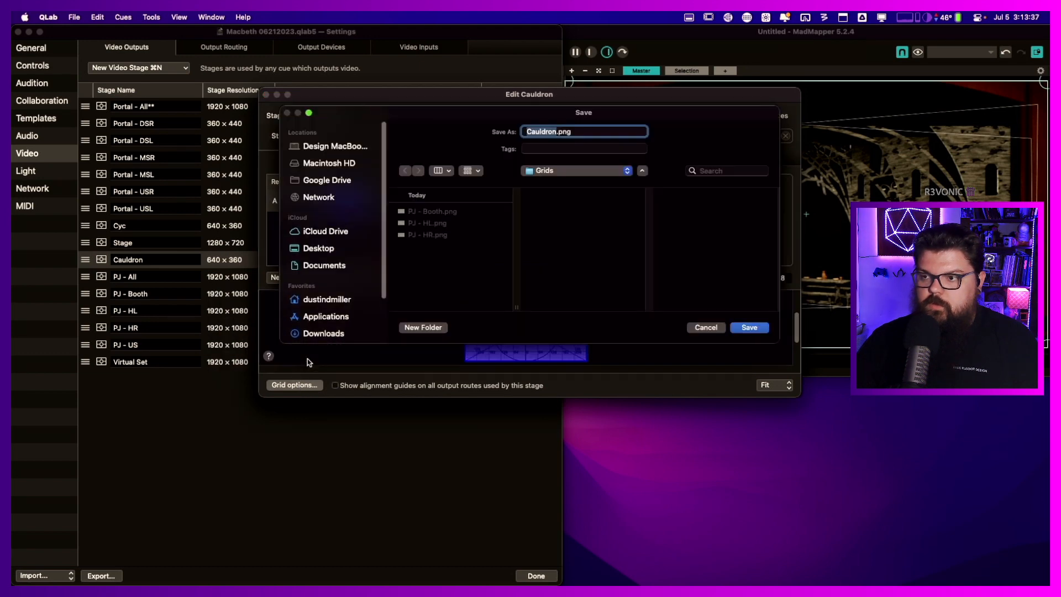
key("Return")
key("super+w")
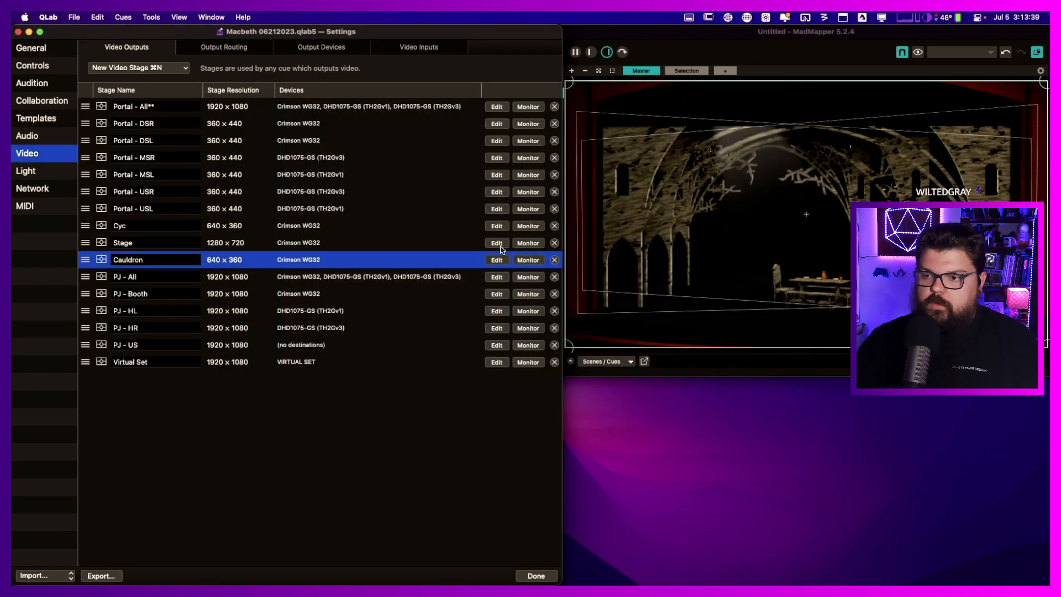
- Export the grid image of the video stage named Stage to the Grids folder and close its editor
left_click(502, 245)
left_click(316, 384)
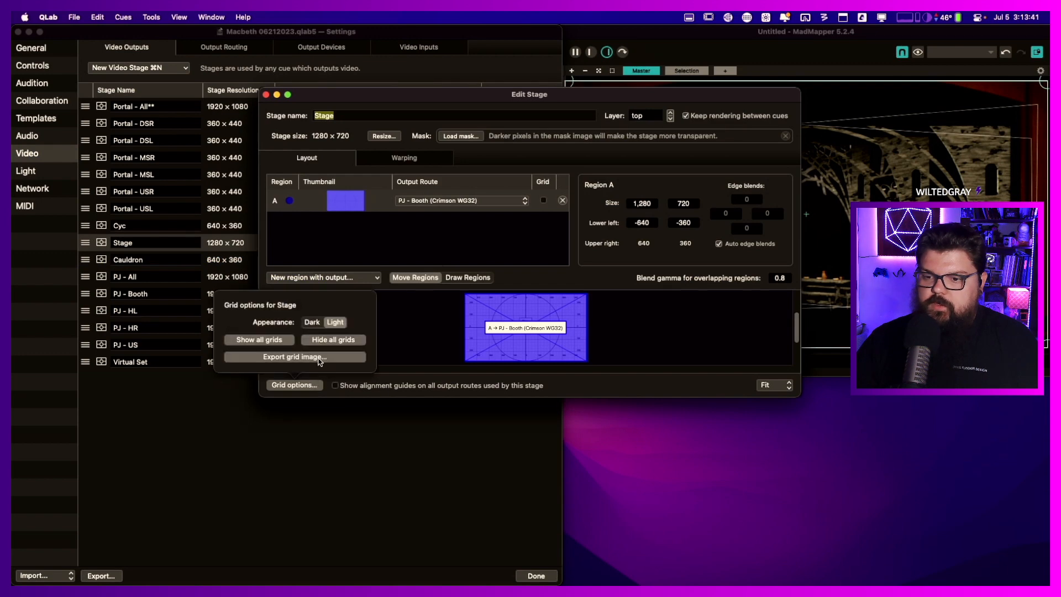
left_click(319, 358)
key("Return")
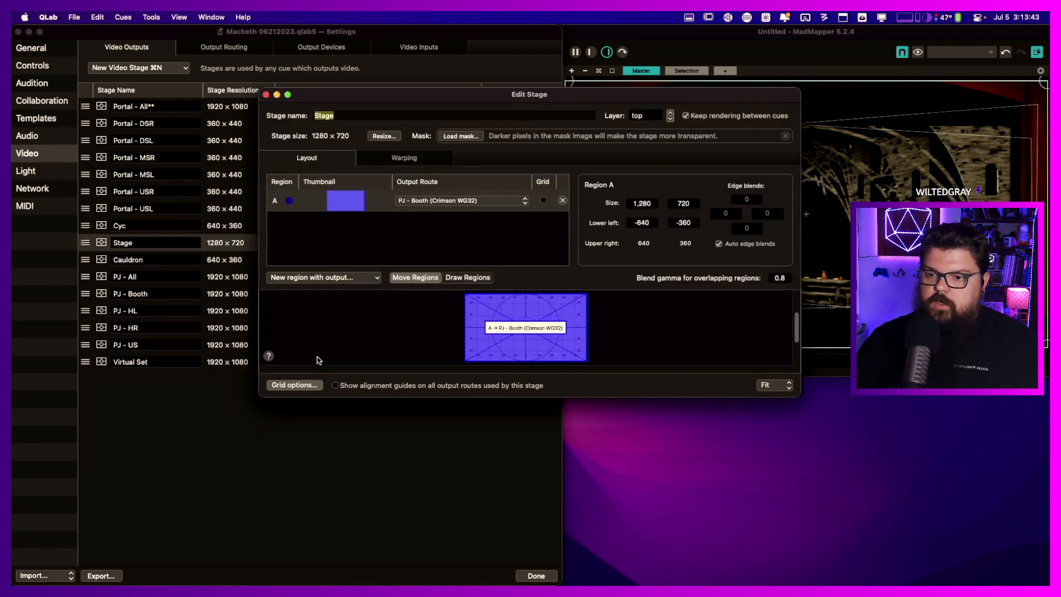
key("super+w")
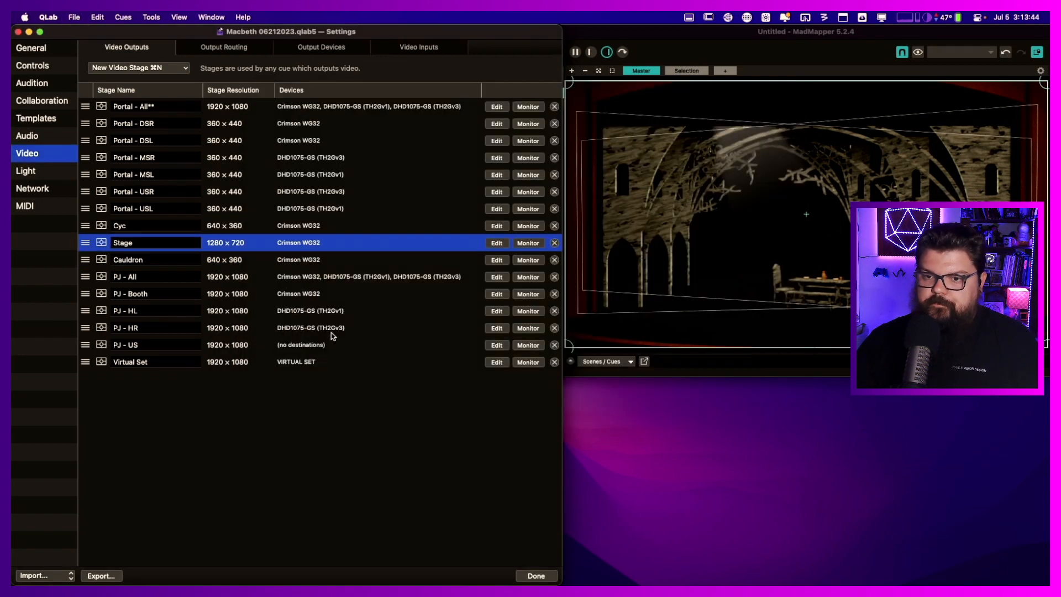
- Export the Cyc stage's grid image to the Grids folder as Cyc.png and close its editor
left_click(497, 225)
left_click(309, 449)
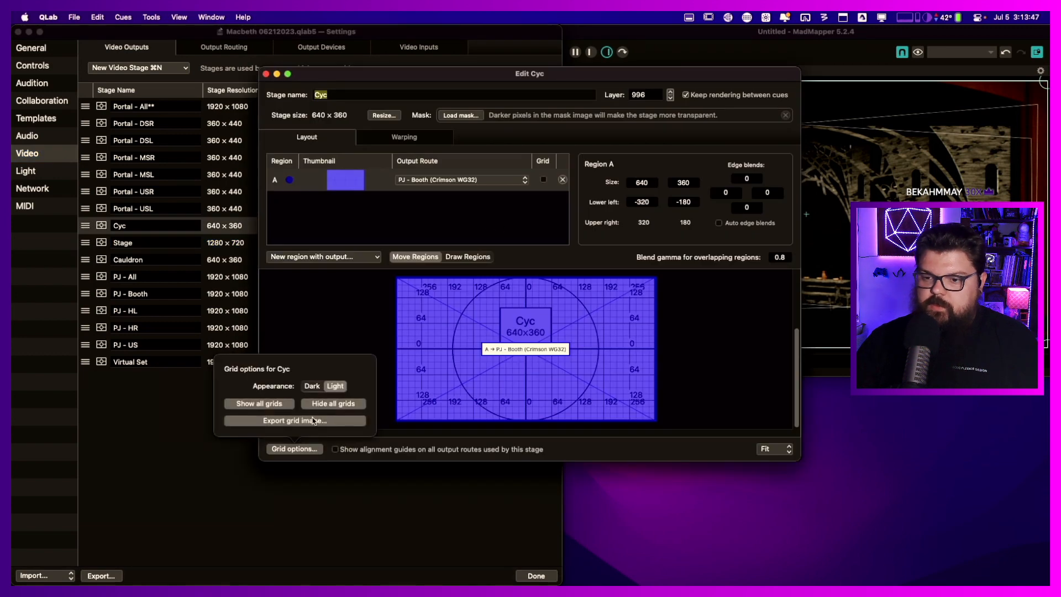
left_click(293, 421)
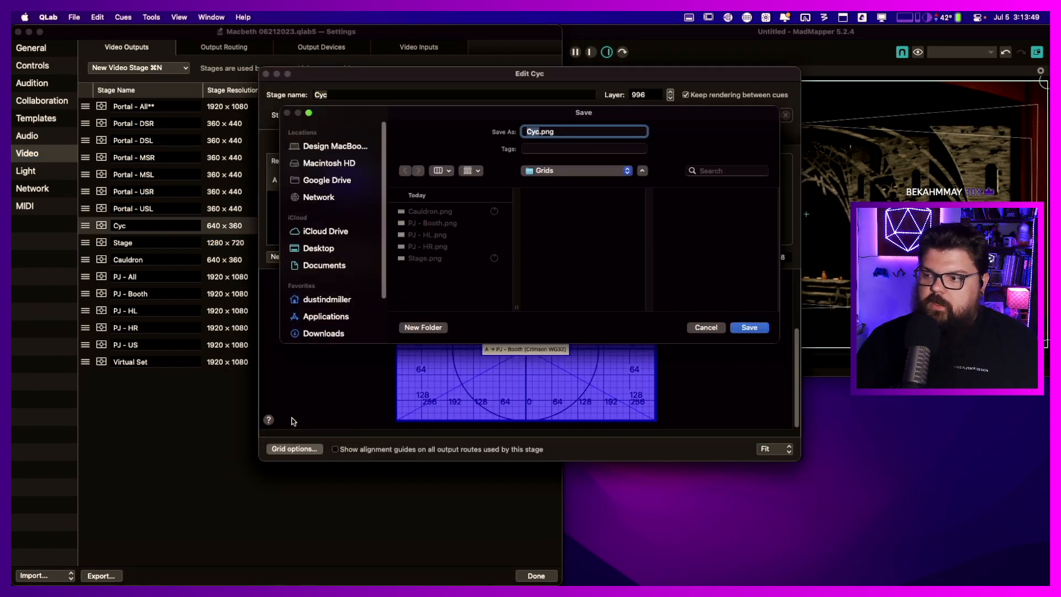
key("Return")
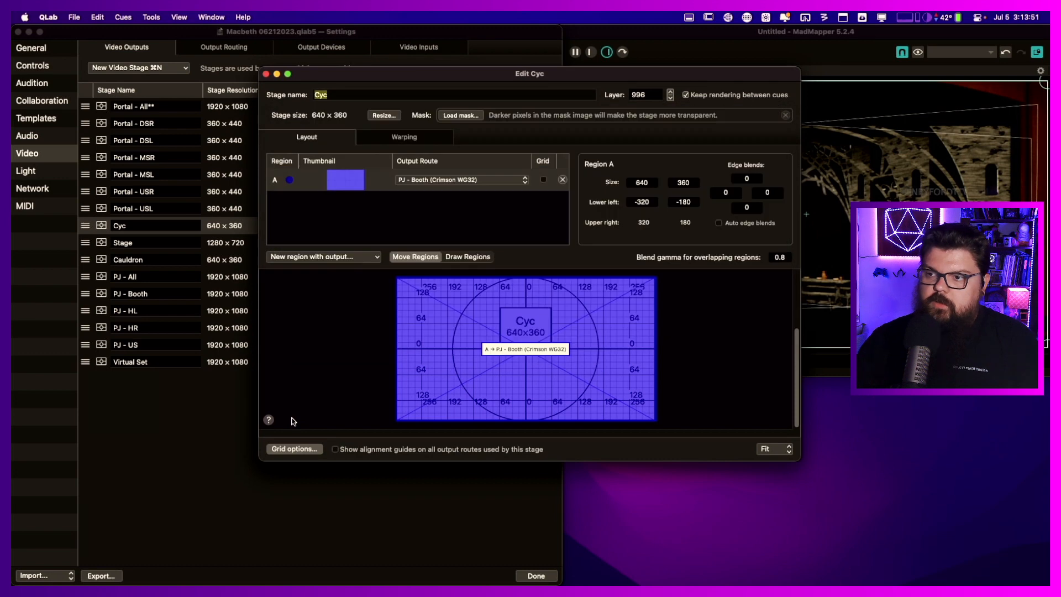
key("super+w")
- Export the Portal - USL stage's grid image to the Grids folder as Portal - USL.png and close its editor
left_click(497, 208)
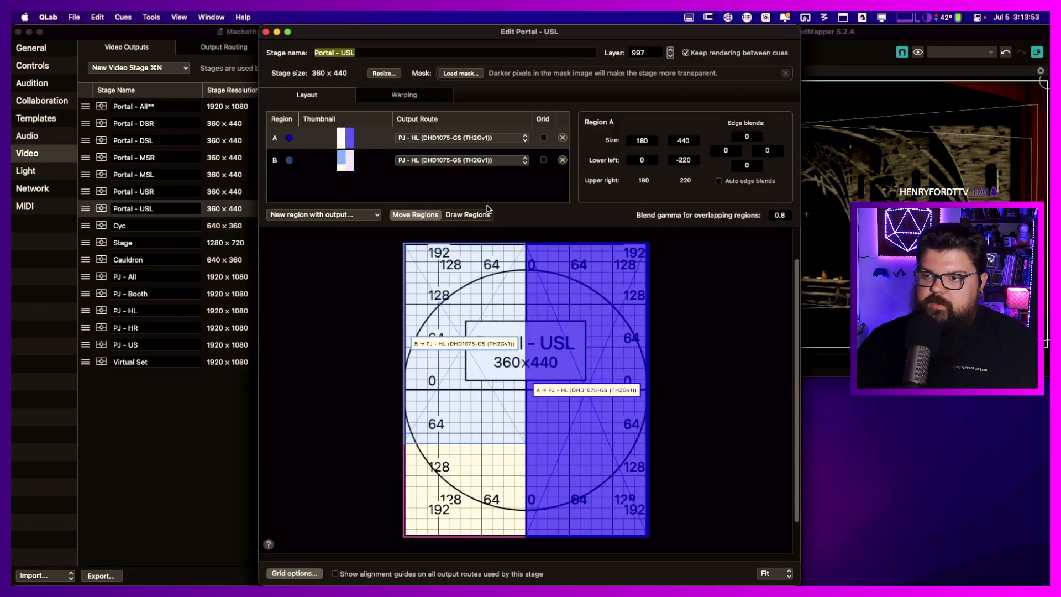
left_click(301, 575)
left_click(327, 546)
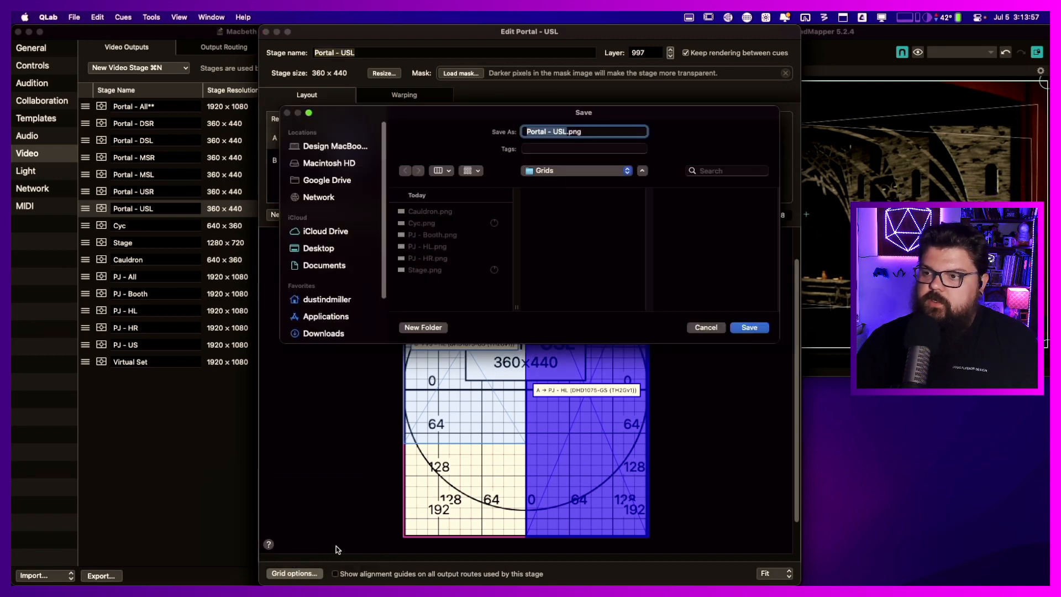
key("Return")
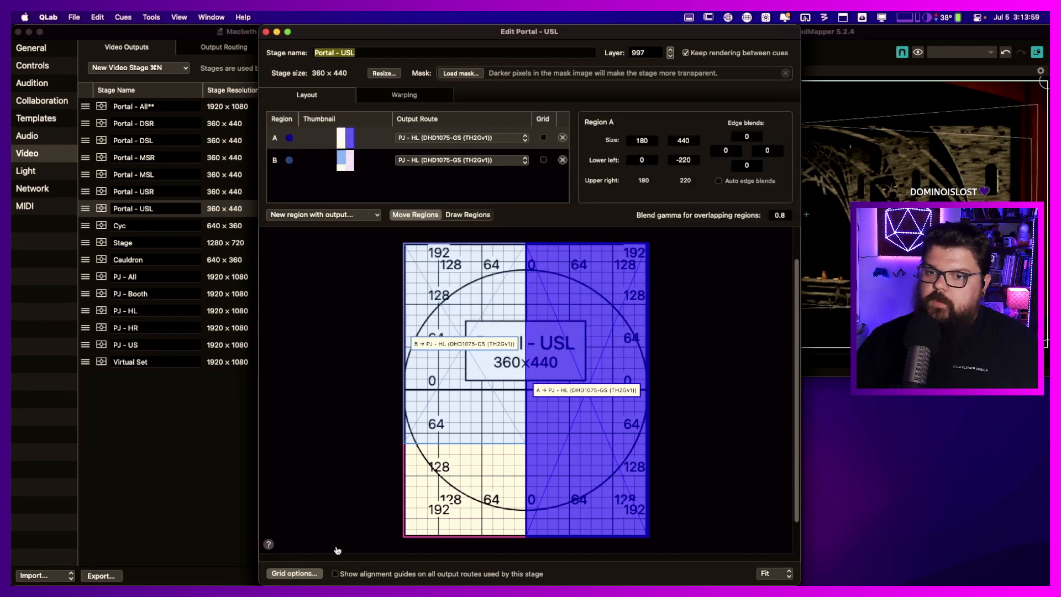
key("super+w")
- Export the Portal - USR stage's grid image to the Grids folder and close its editor
left_click(508, 193)
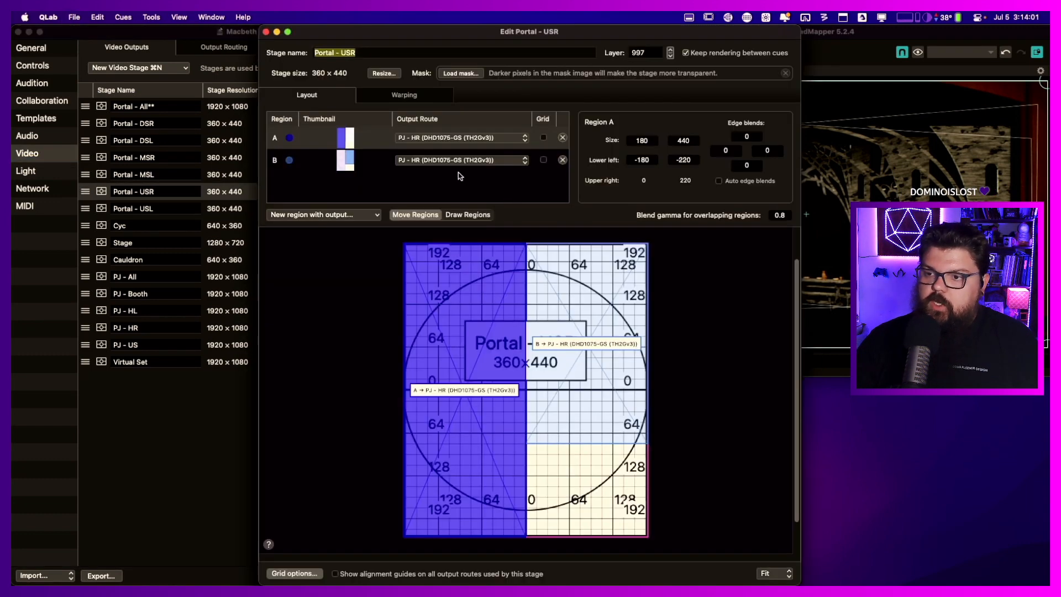
left_click(295, 573)
left_click(308, 544)
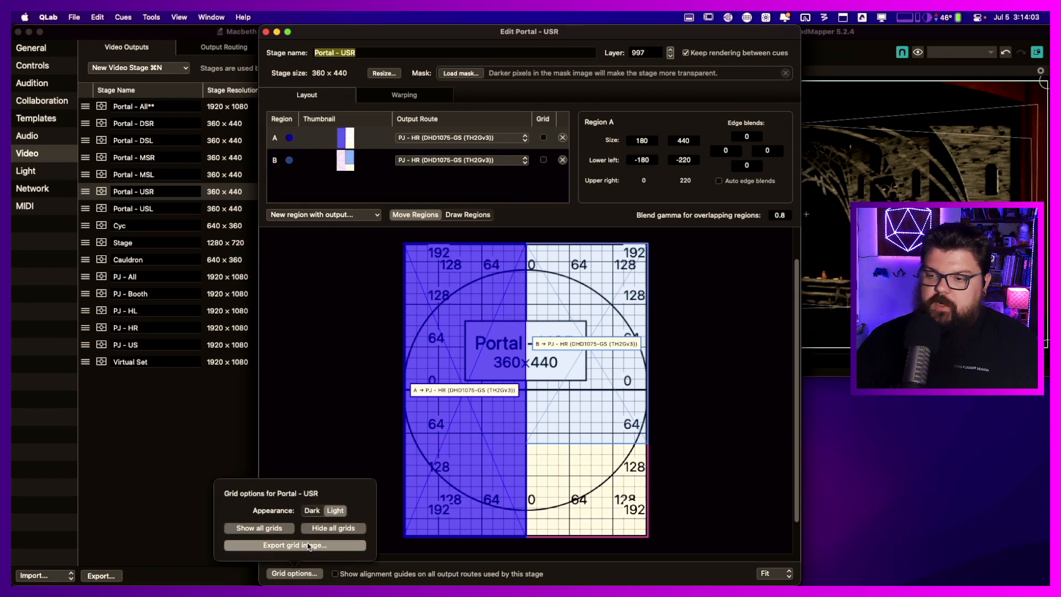
key("Return")
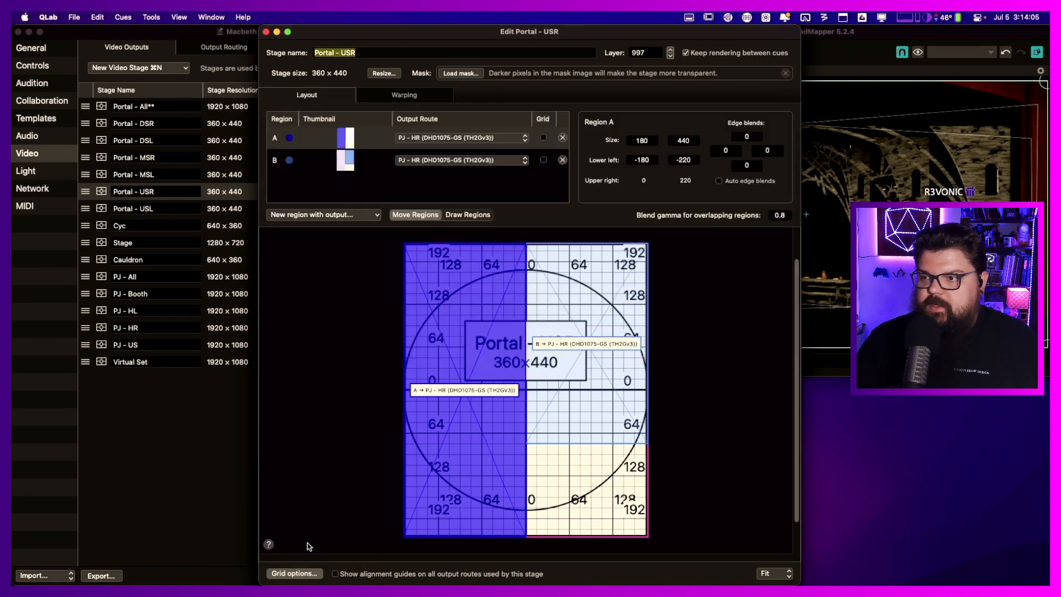
key("super+w")
- Export the Portal - MSL stage's grid image to the Grids folder as Portal - MSL.png and close its editor
left_click(498, 174)
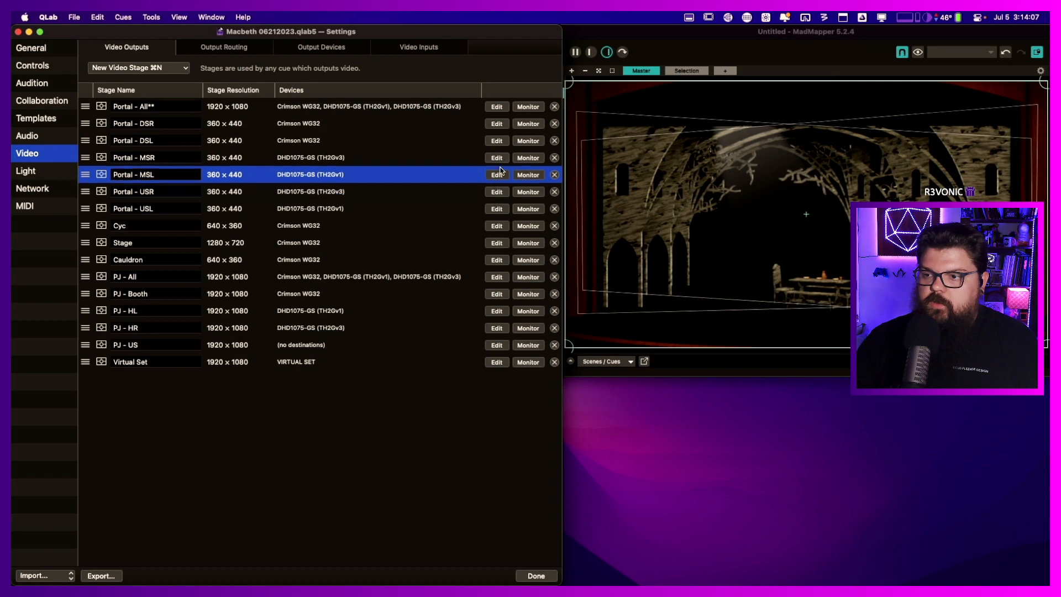
left_click(295, 574)
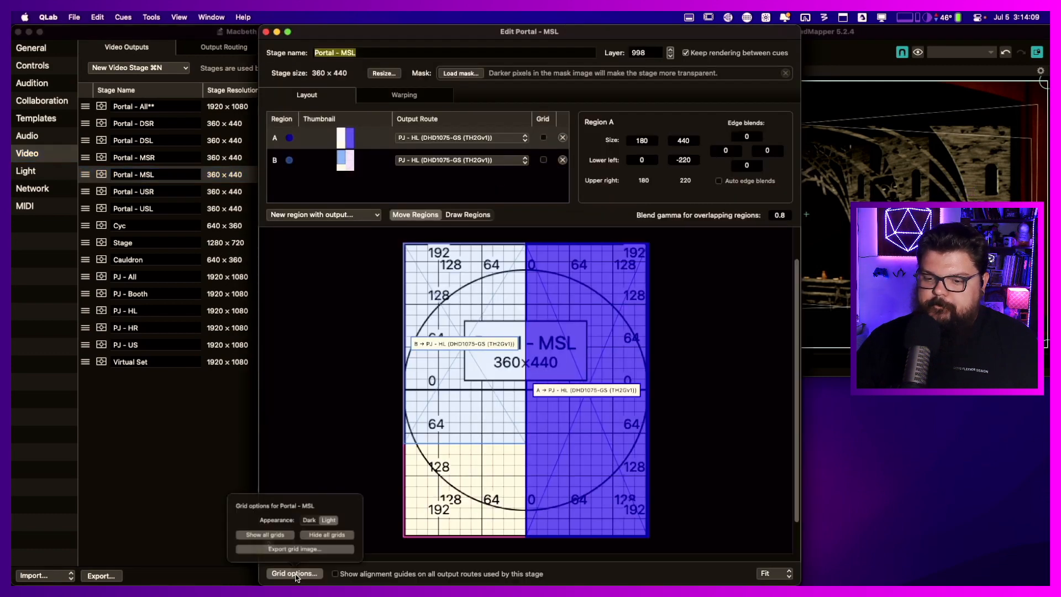
left_click(304, 544)
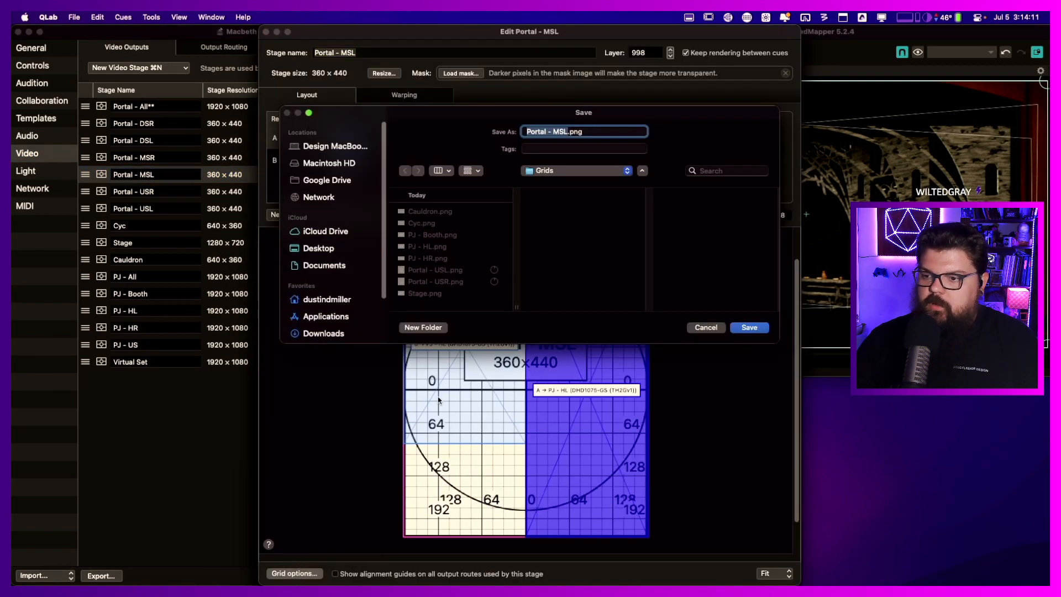
left_click(746, 328)
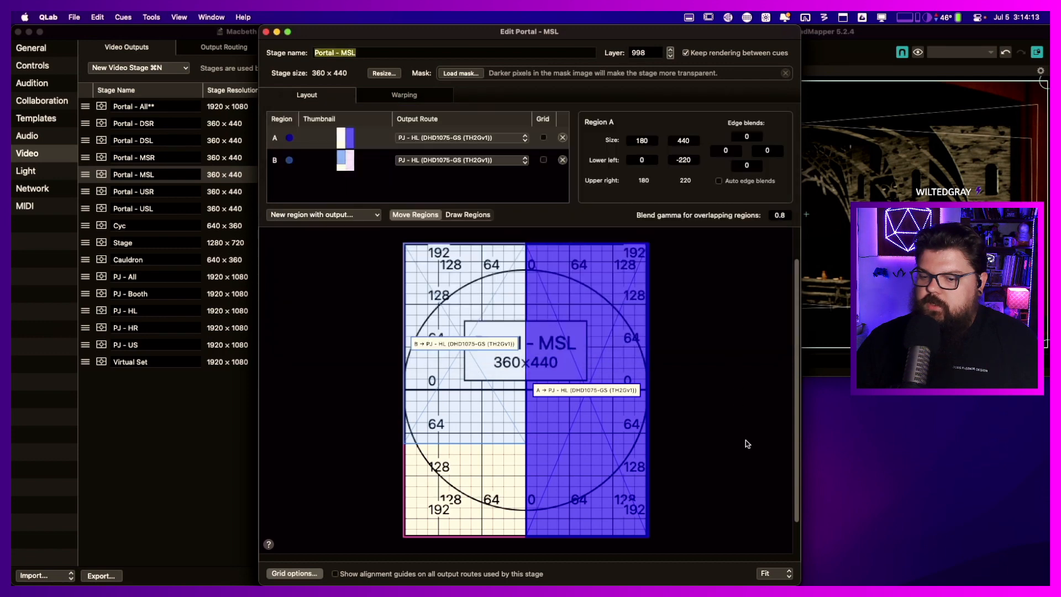
key("Escape")
left_click(102, 576)
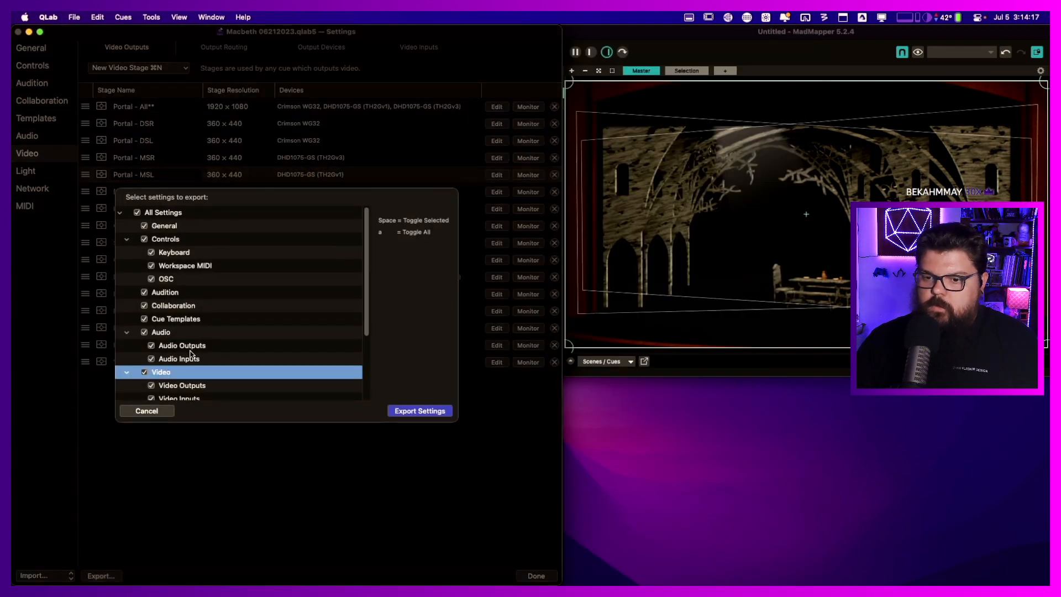
scroll(191, 356, "down", 3)
left_click(152, 412)
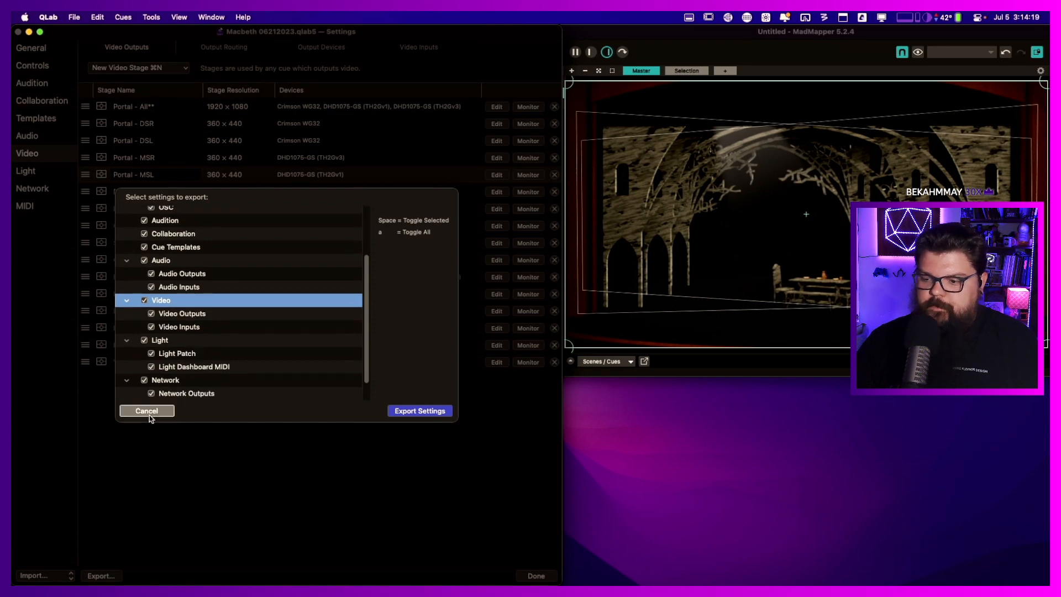
- Export the Portal - MSR stage's grid image to the Grids folder and close its editor
left_click(497, 159)
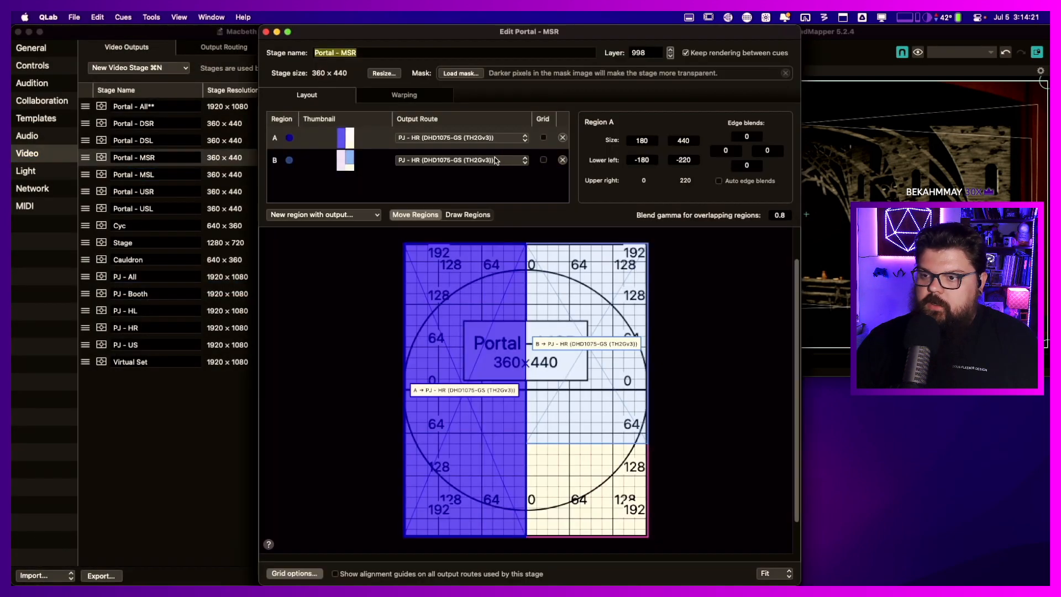
left_click(288, 573)
left_click(307, 548)
key("Return")
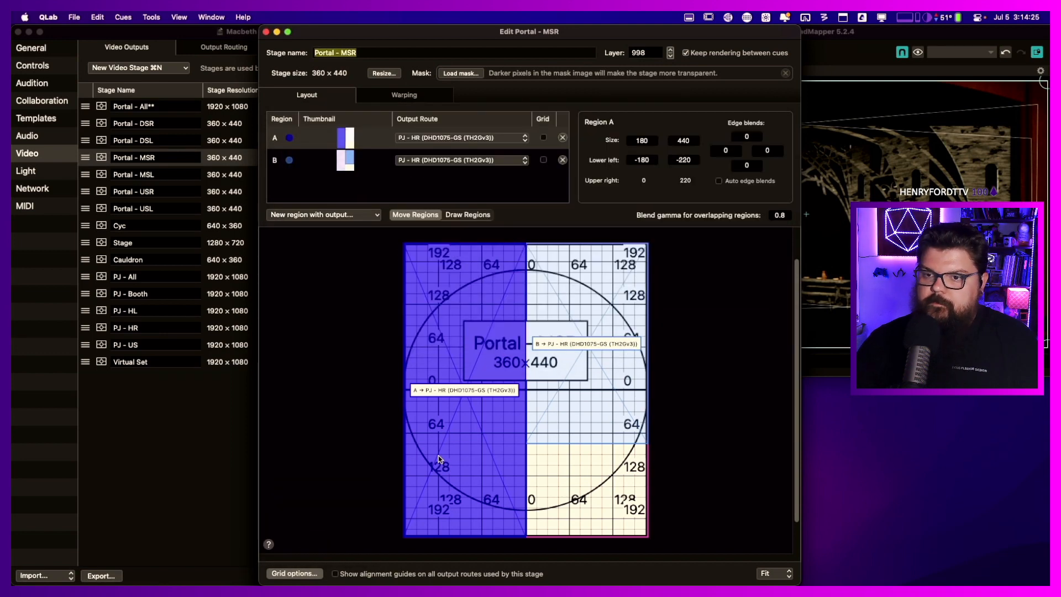
key("Escape")
left_click(495, 140)
left_click(310, 479)
key("Escape")
key("Escape")
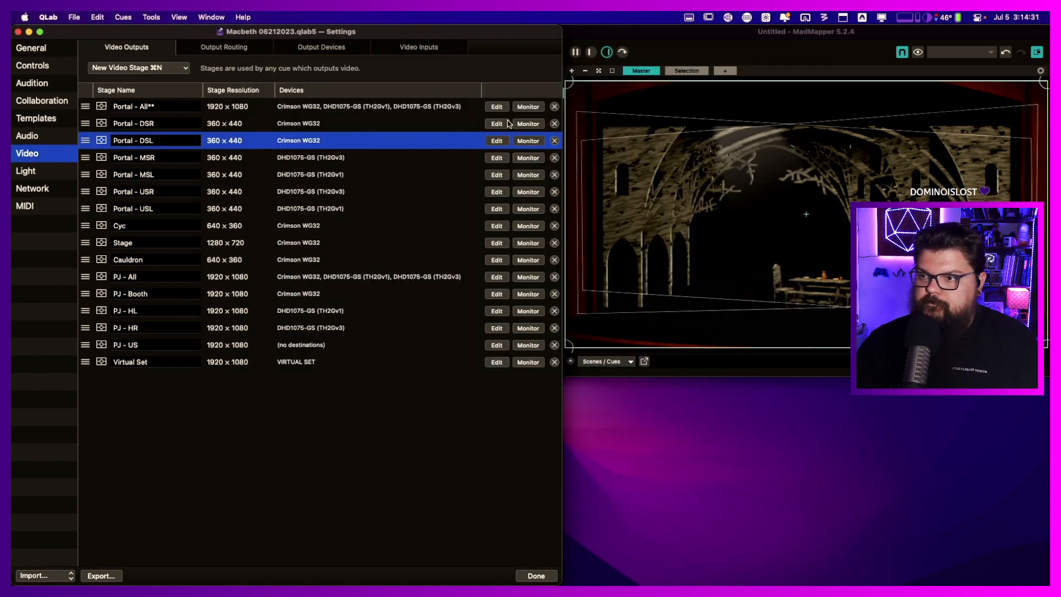
- Export the Portal - DSL stage's grid image to the Grids folder and close its editor
left_click(497, 141)
left_click(294, 479)
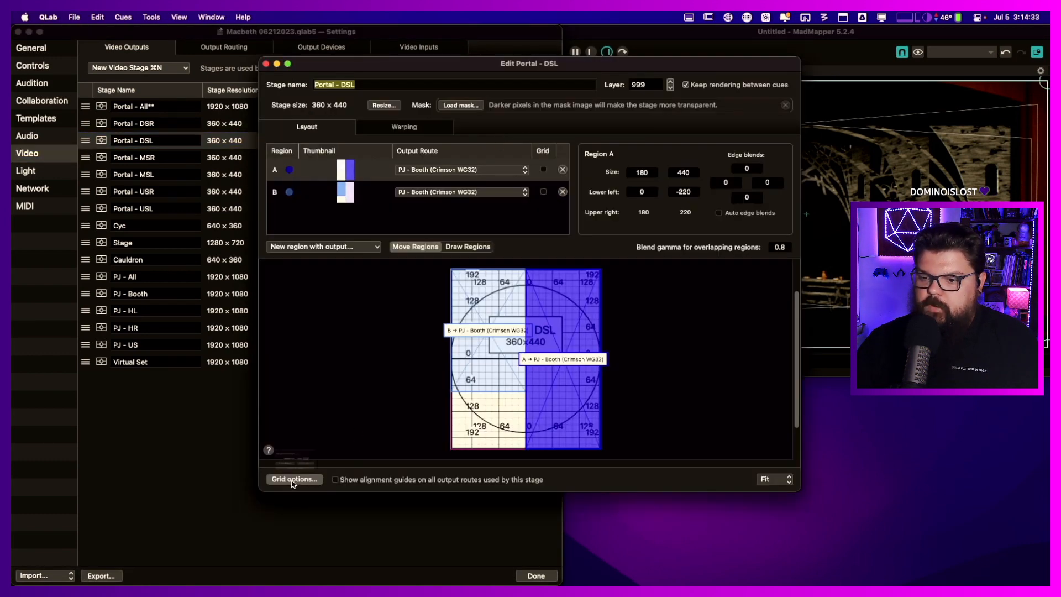
left_click(299, 453)
key("Return")
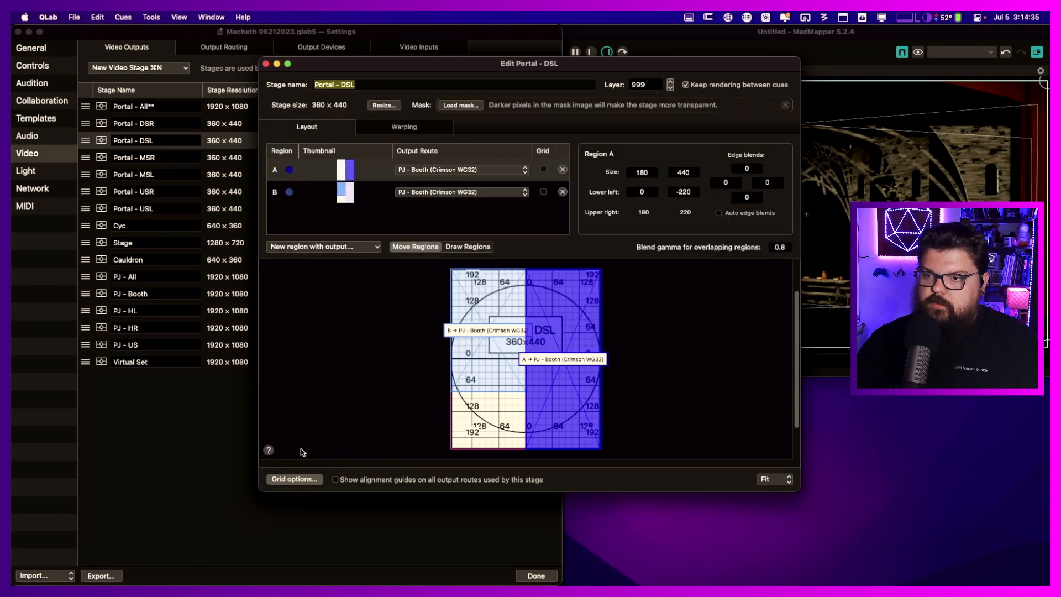
key("super+w")
- Export the Portal - DSR stage's grid image to the Grids folder, and close its editor and the workspace settings
left_click(497, 124)
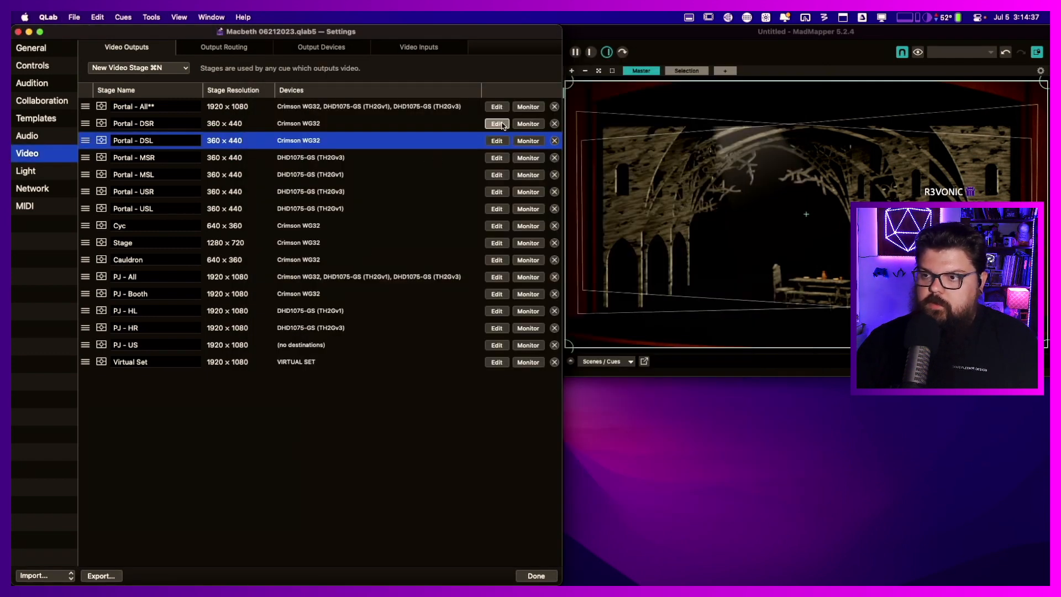
left_click(295, 447)
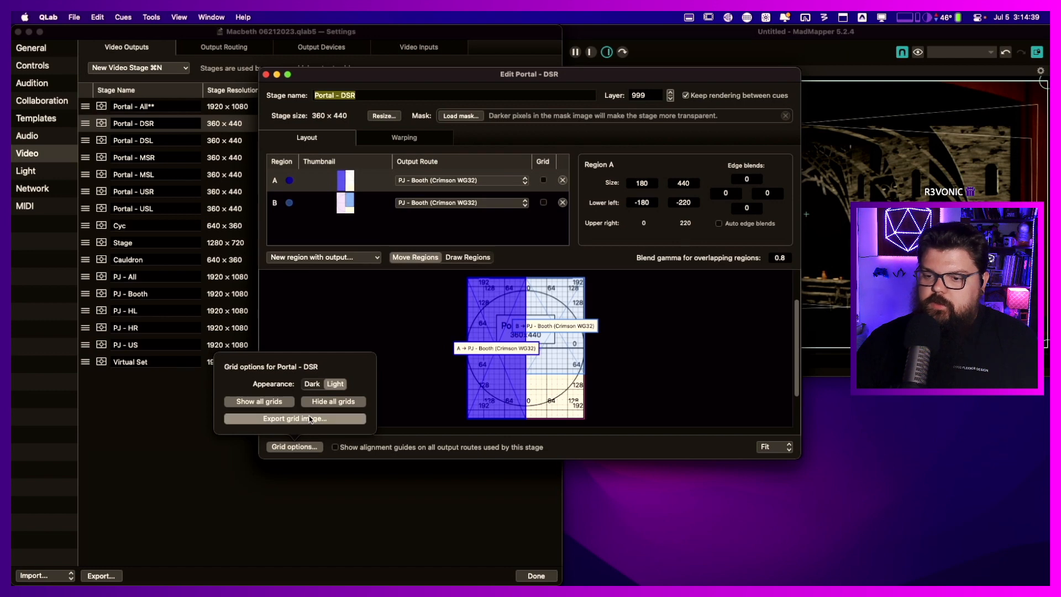
left_click(310, 419)
key("Return")
key("super+w")
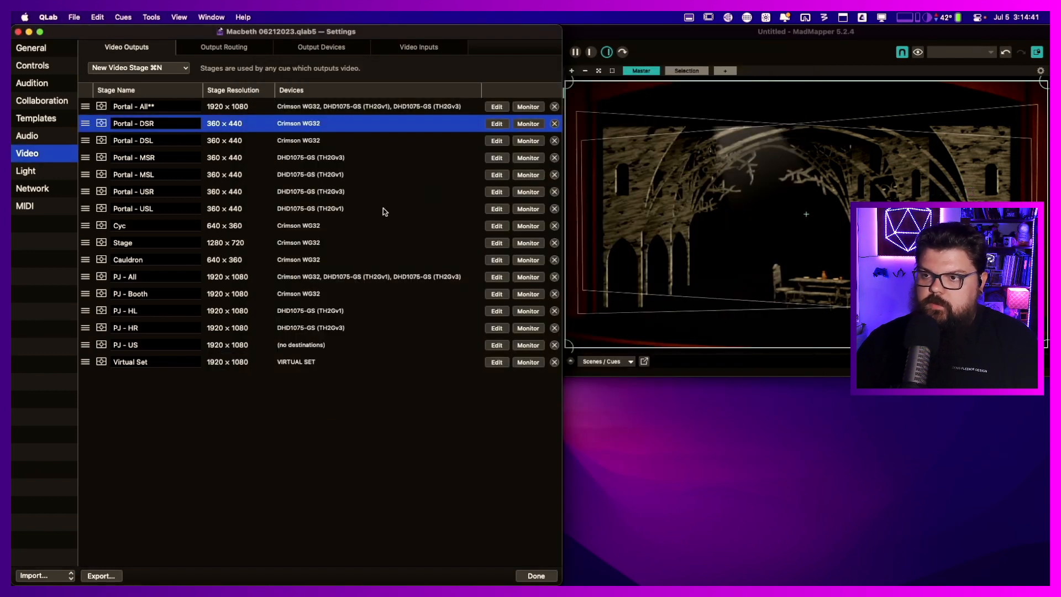
left_click(534, 574)
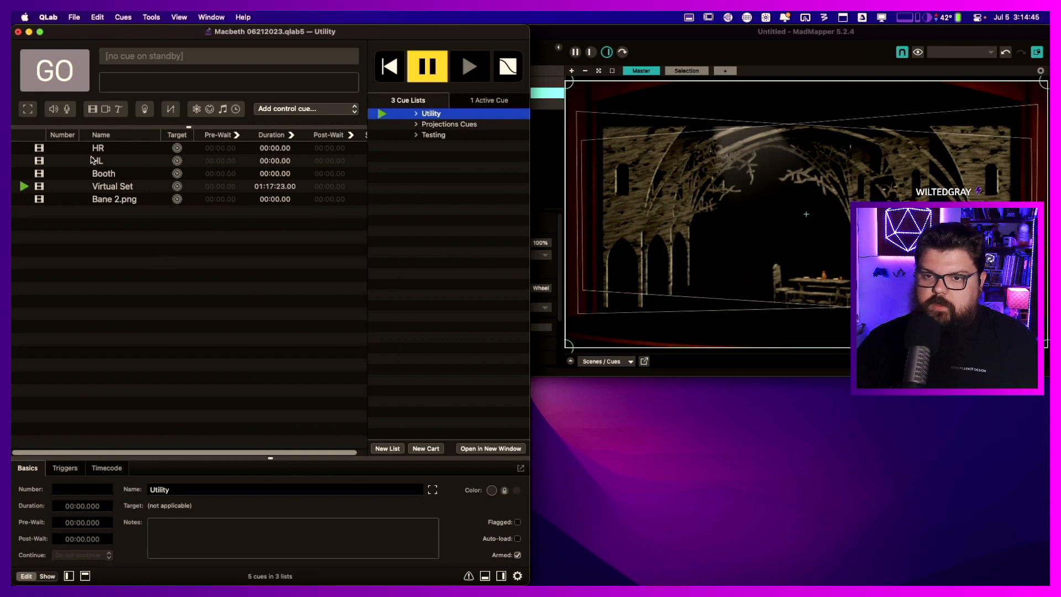
- Delete the Bane 2.png cue from the Utility cue list
left_click(110, 153)
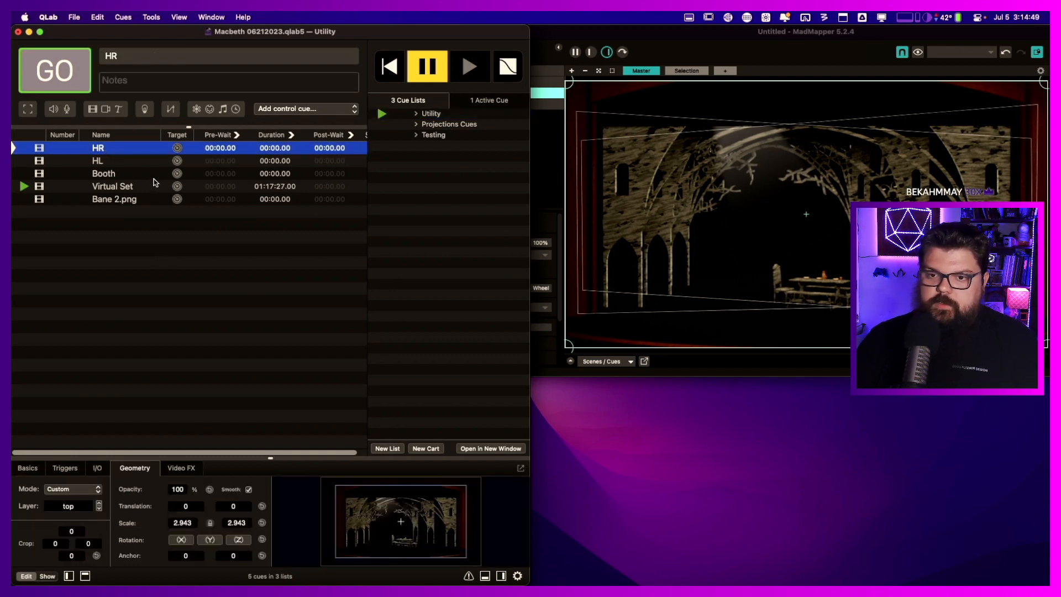
left_click(148, 198)
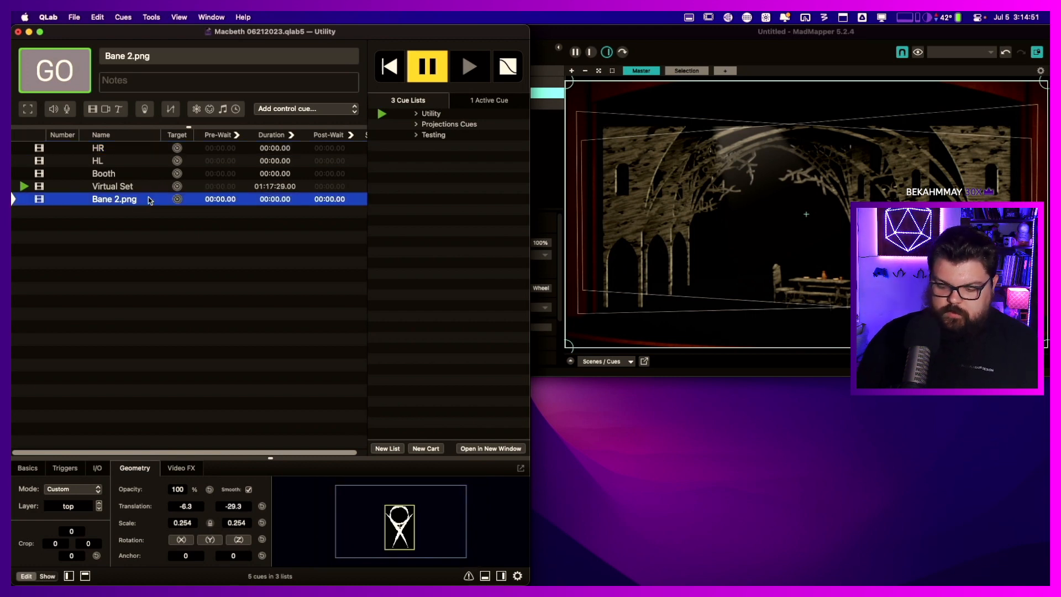
key("Delete")
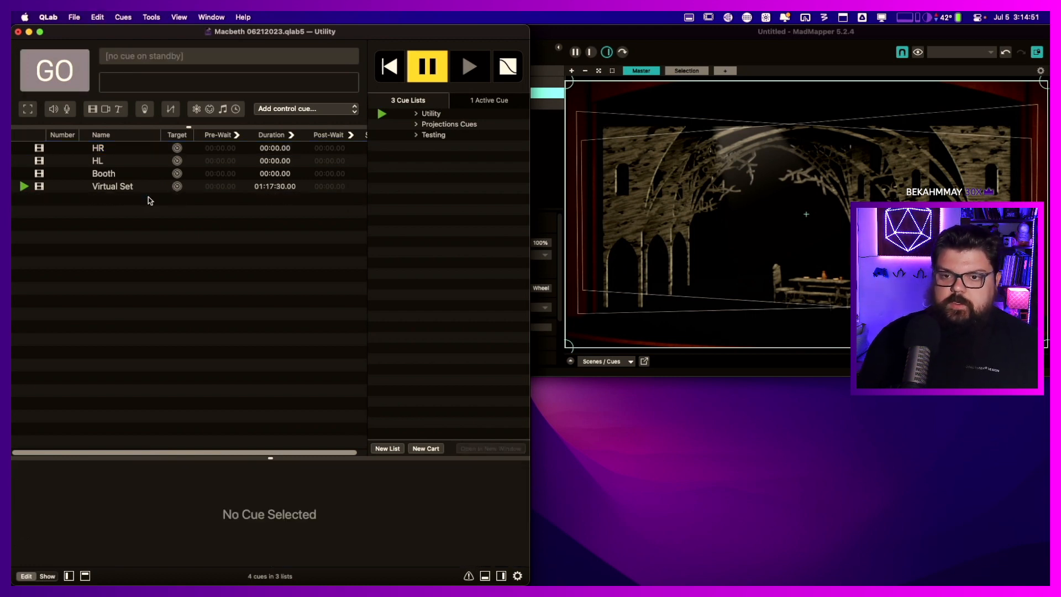
- Rename the HR cue in the Utility list as PJ - HR
left_click(101, 148)
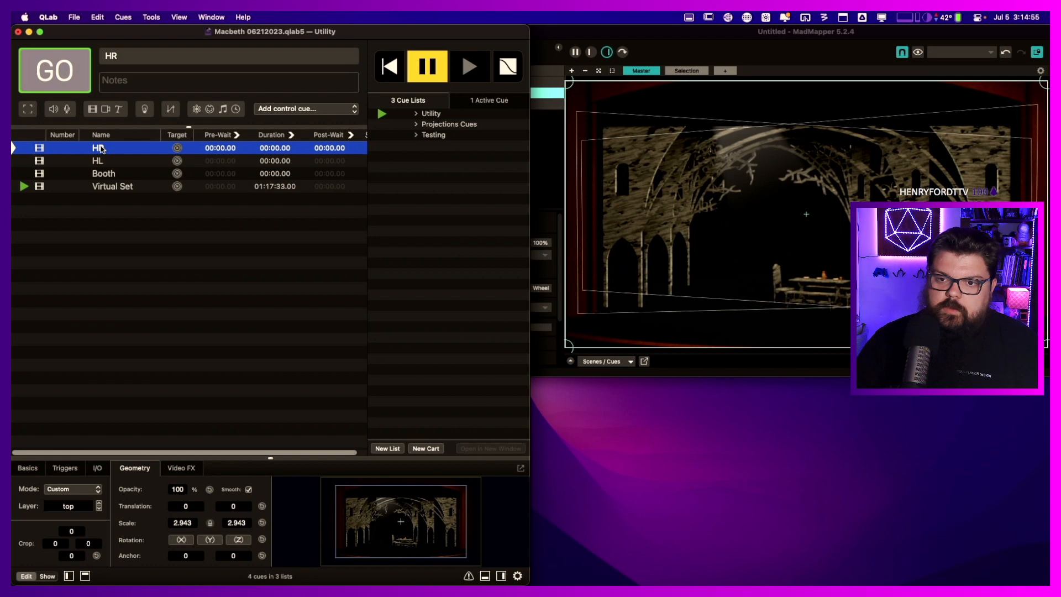
double_click(101, 148)
key("Left")
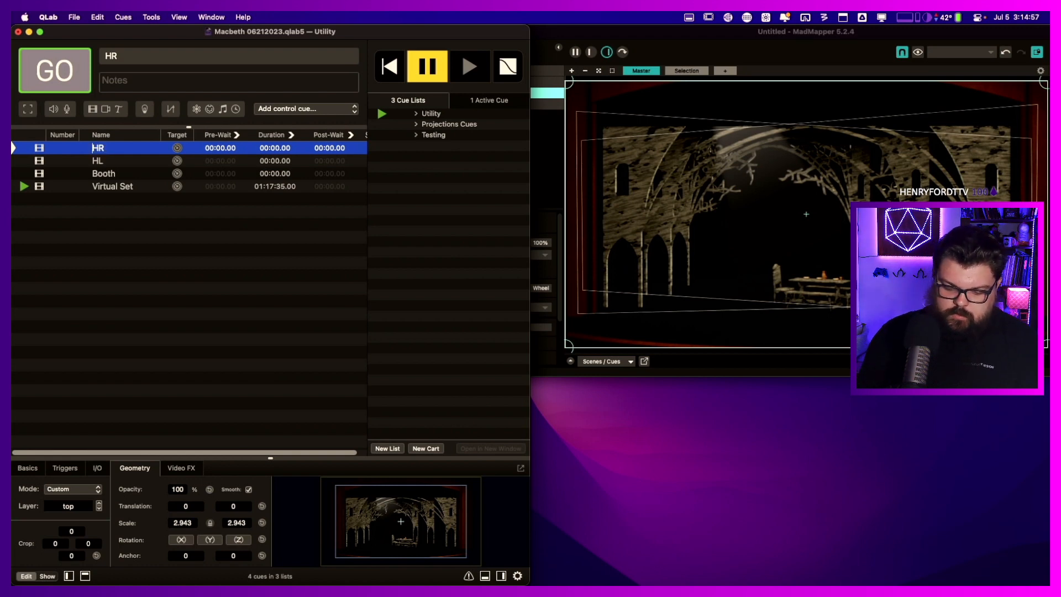
type("PJ -")
key("Return")
key("Down")
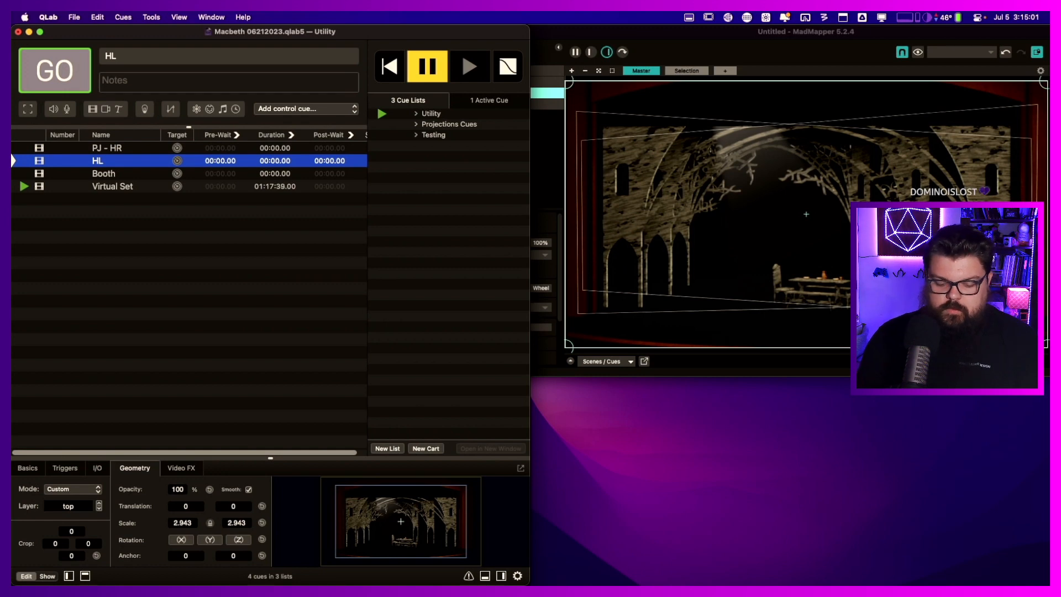
- Rename the HL cue in the Utility list as PJ - HL
key("w")
key("Escape")
key("q")
key("Left")
type("PJ ")
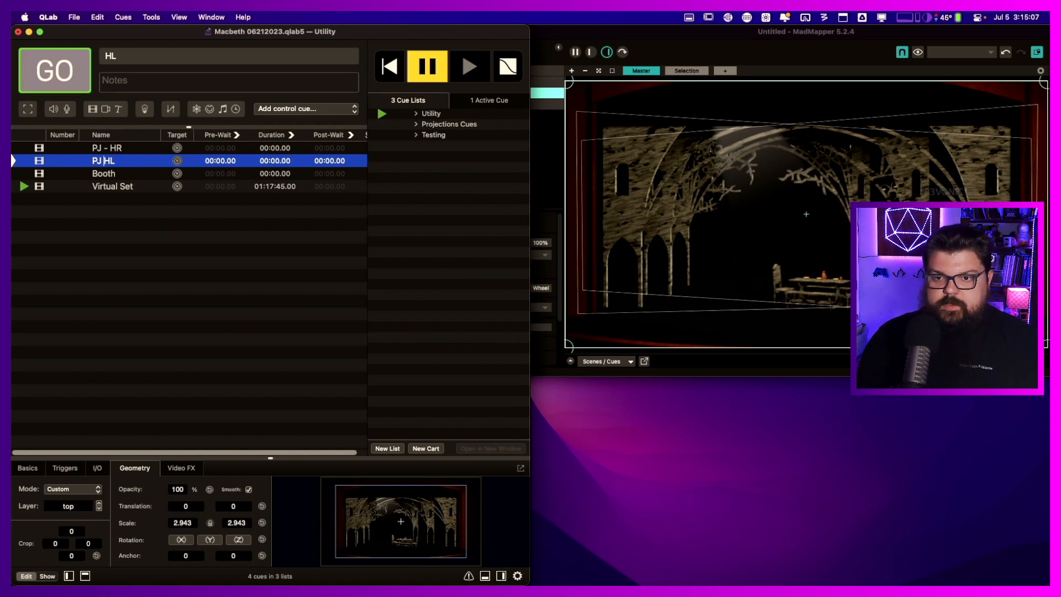
type("-")
key("Return")
key("Down")
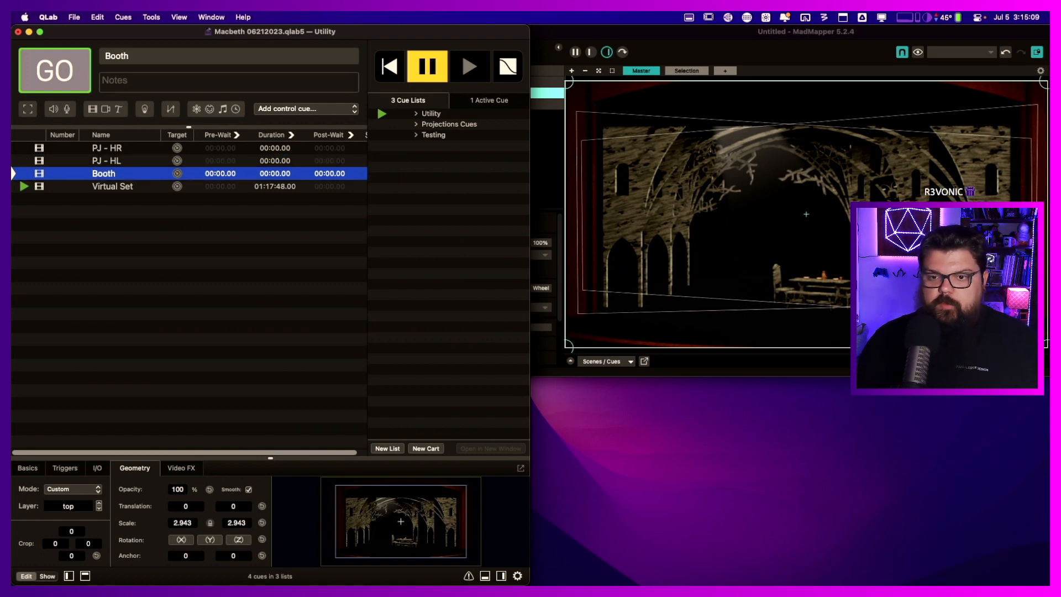
- Rename the Booth cue in the Utility list as PJ - Booth
key("q")
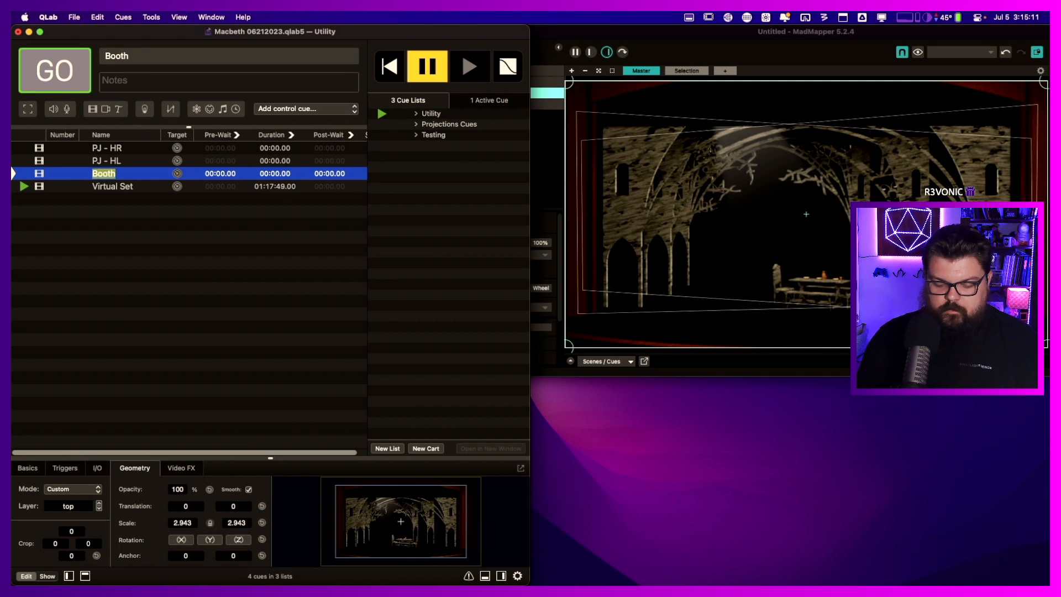
key("Left")
type("PJ -")
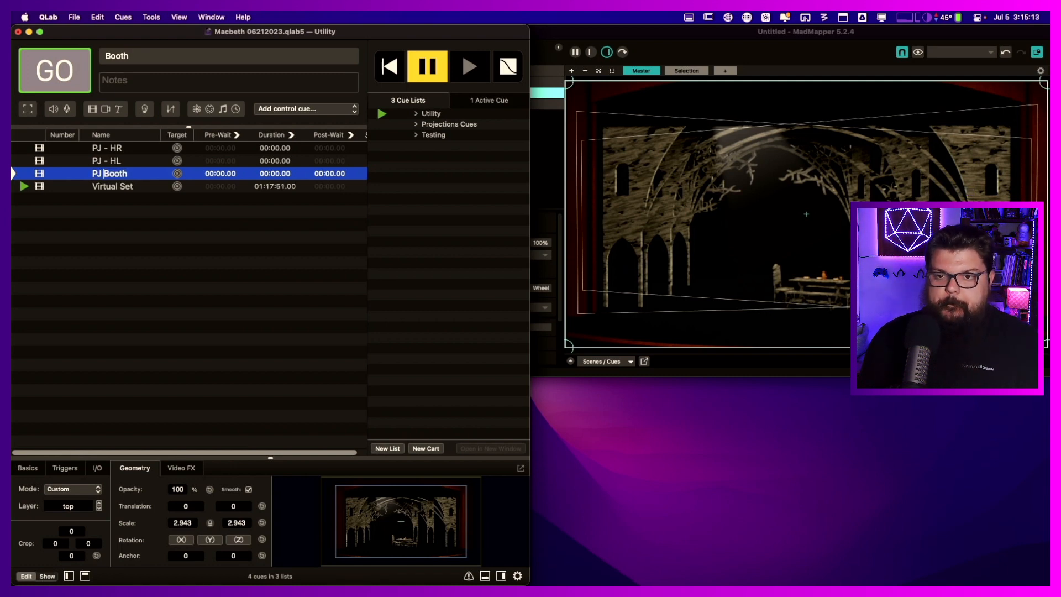
key("Return")
- Group the PJ - HR, PJ - HL and PJ - Booth cues, set the group mode to Playlist and enable its crossfade
key("shift+Up")
key("shift+Up")
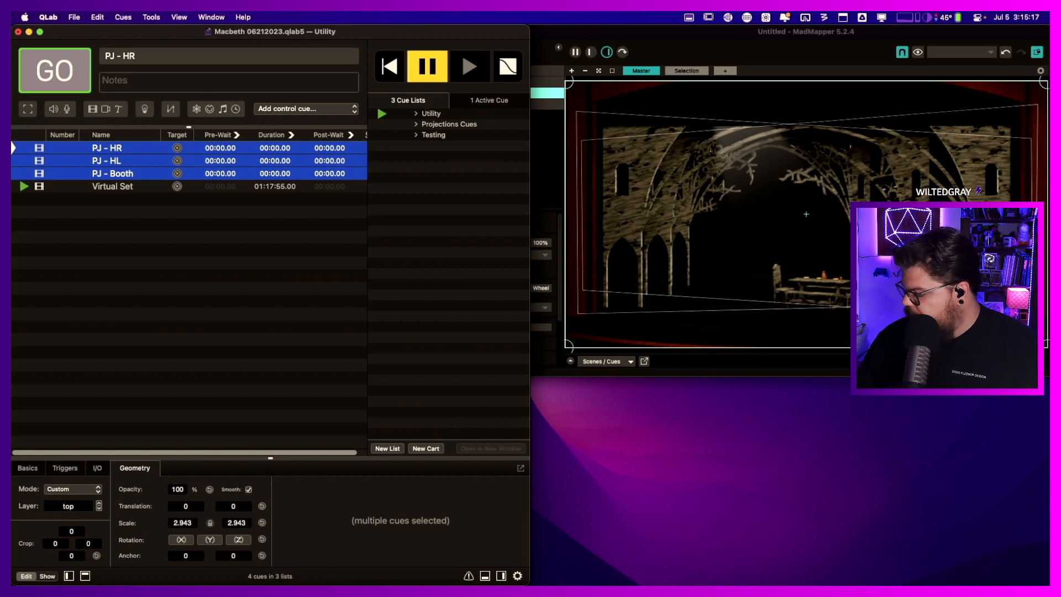
key("super+0")
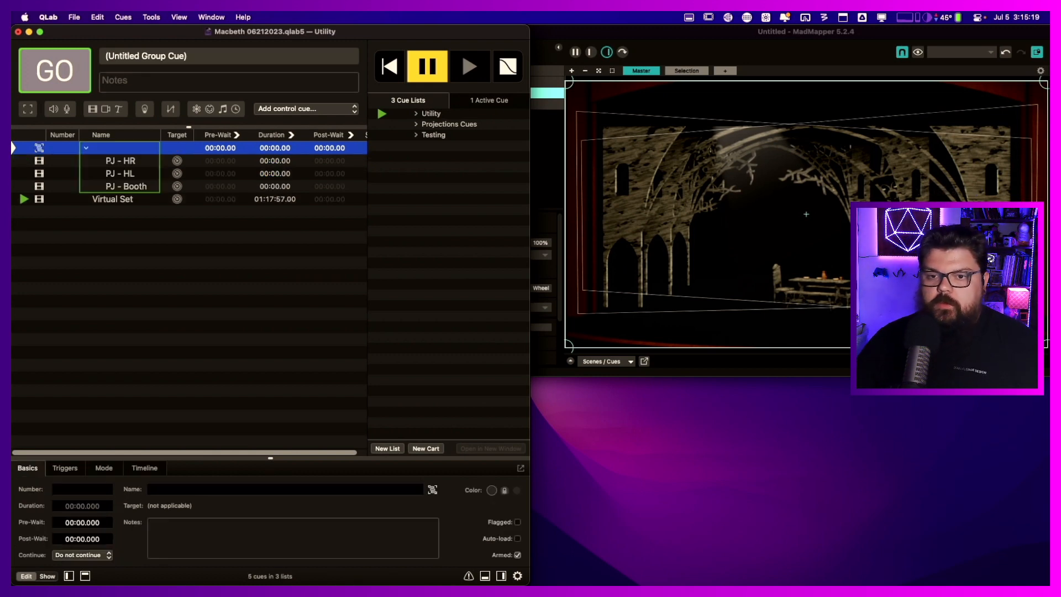
left_click(105, 469)
left_click(47, 518)
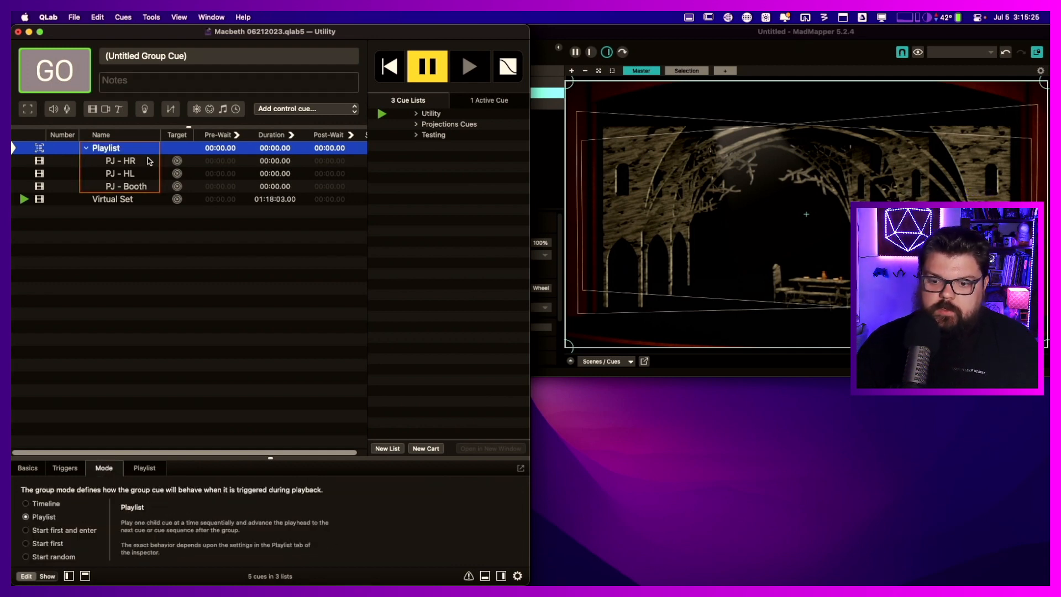
left_click(143, 469)
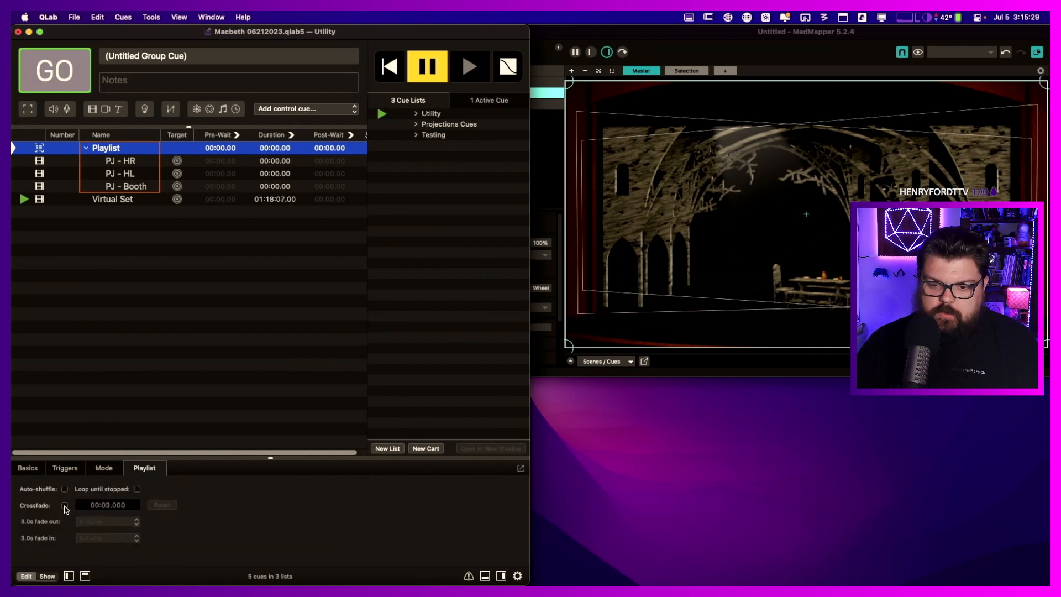
left_click(66, 506)
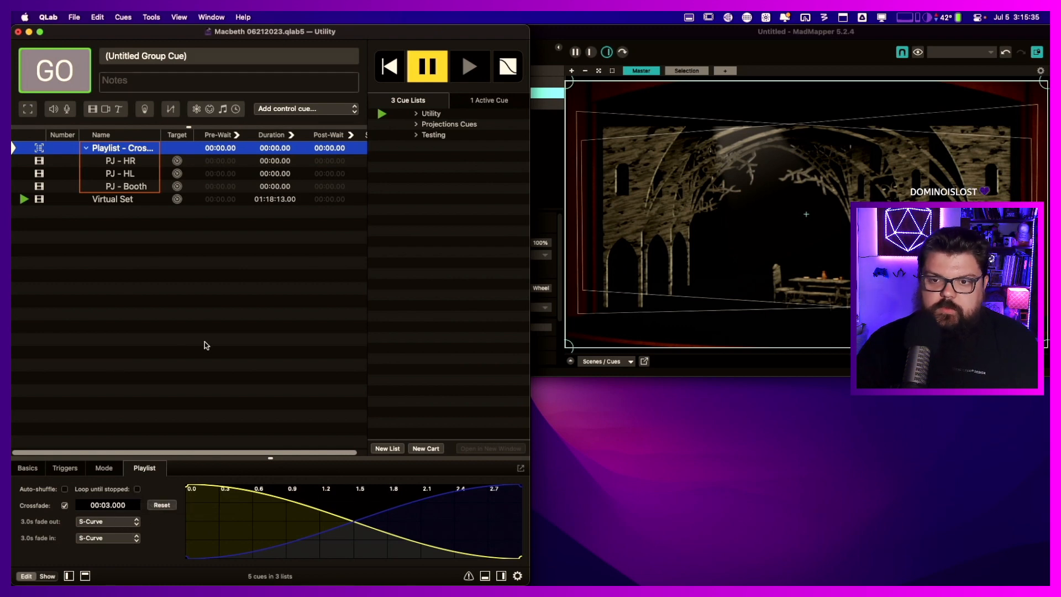
- Set the durations of the PJ - HR, PJ - HL and PJ - Booth cues to 5 seconds each
double_click(279, 161)
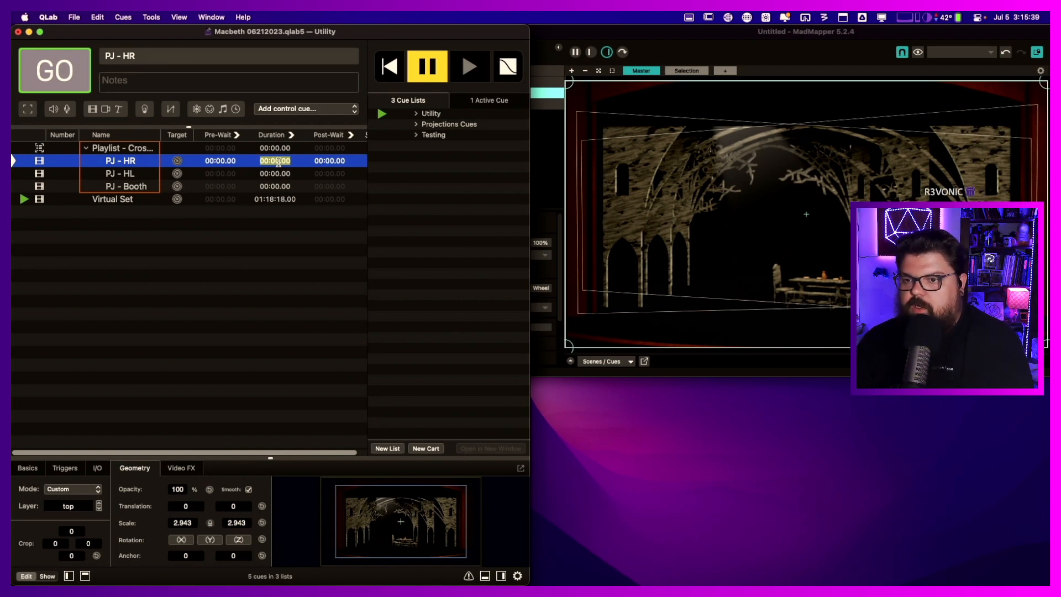
type("8")
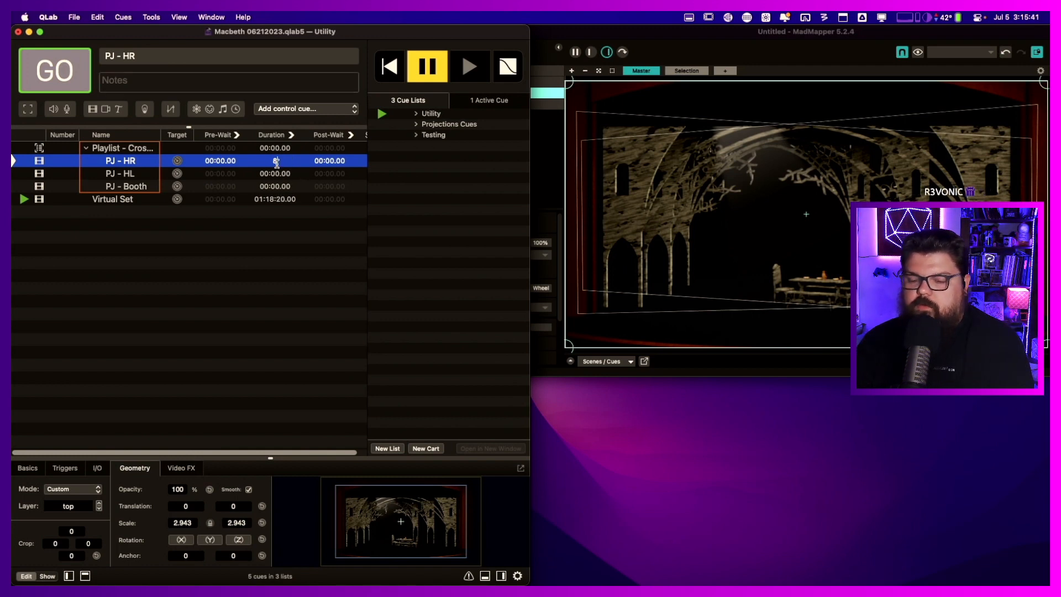
key("BackSpace")
type("5")
double_click(281, 173)
type("5")
left_click(279, 185)
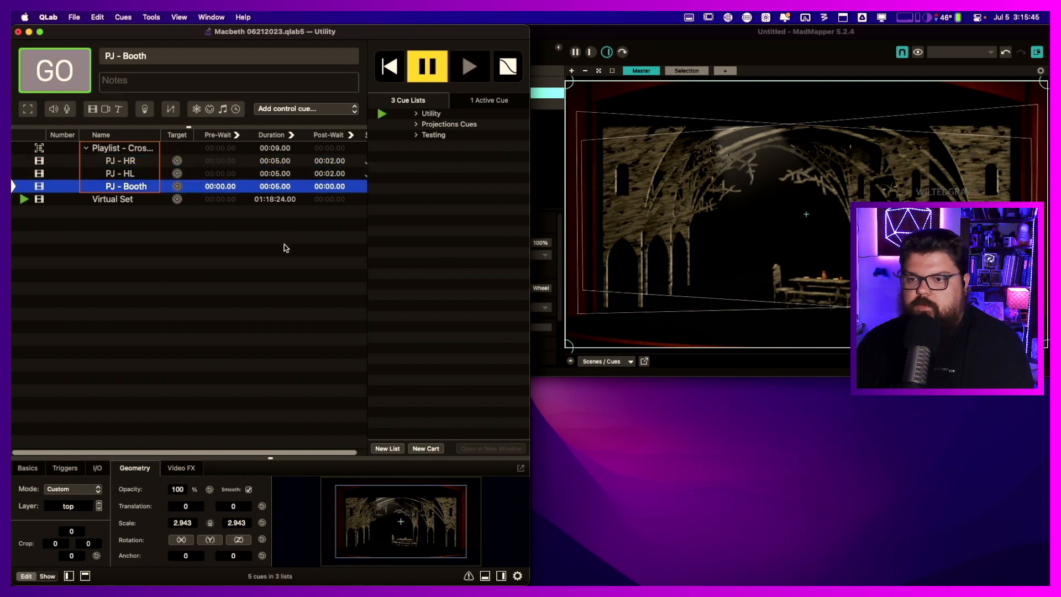
- Play the playlist group to test its crossfades
left_click(285, 268)
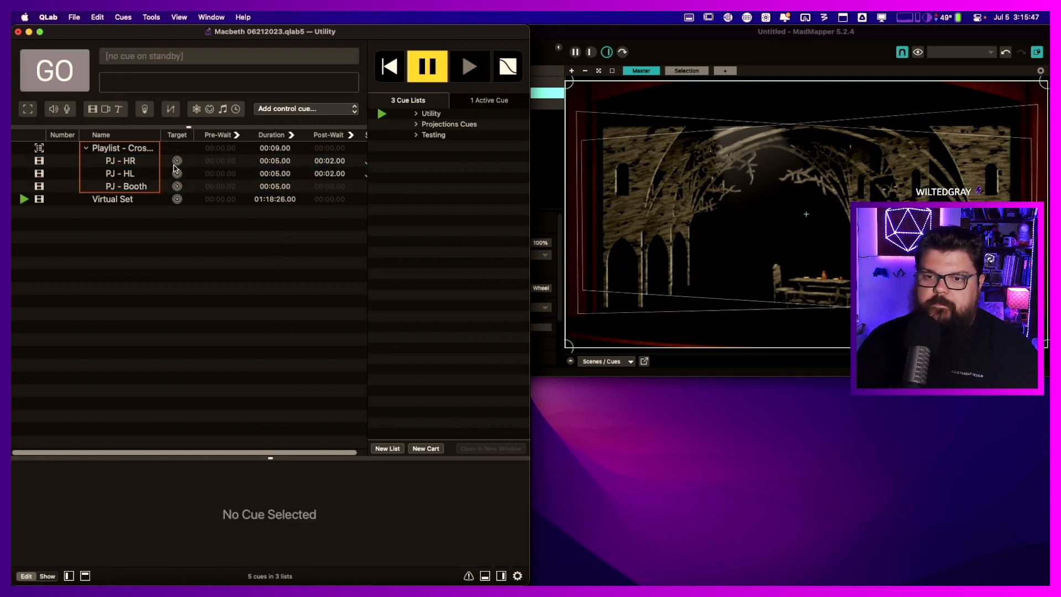
left_click(145, 152)
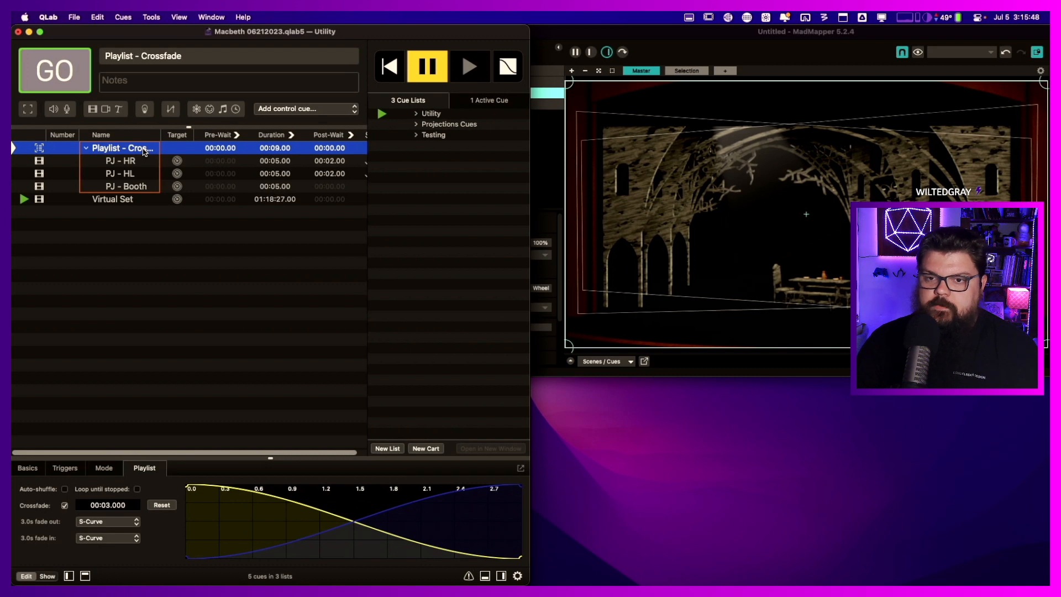
key("space")
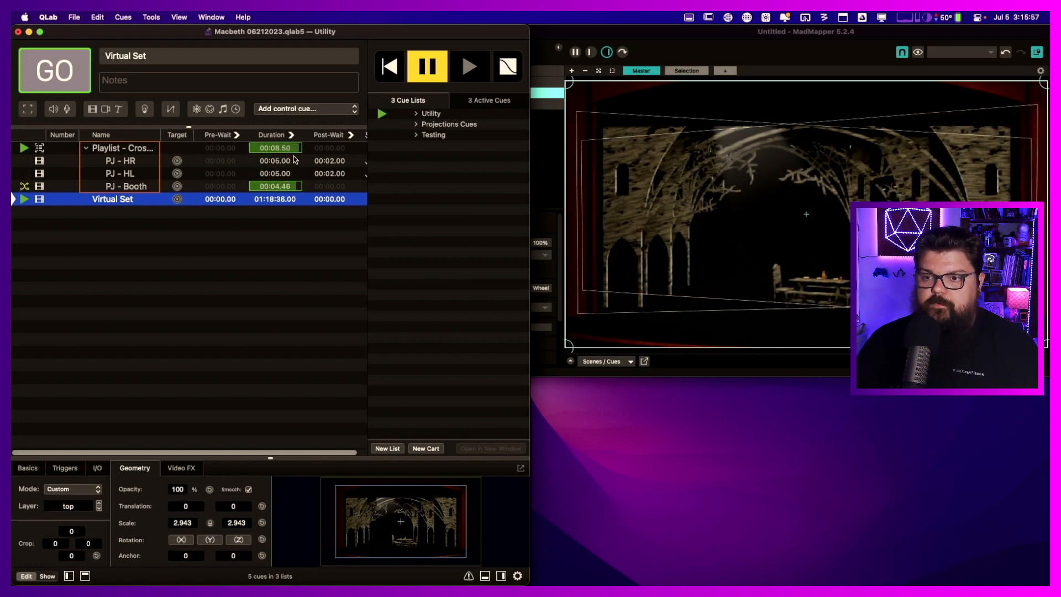
- Set the durations of the PJ - HR, PJ - HL and PJ - Booth cues to 10 seconds each
double_click(289, 160)
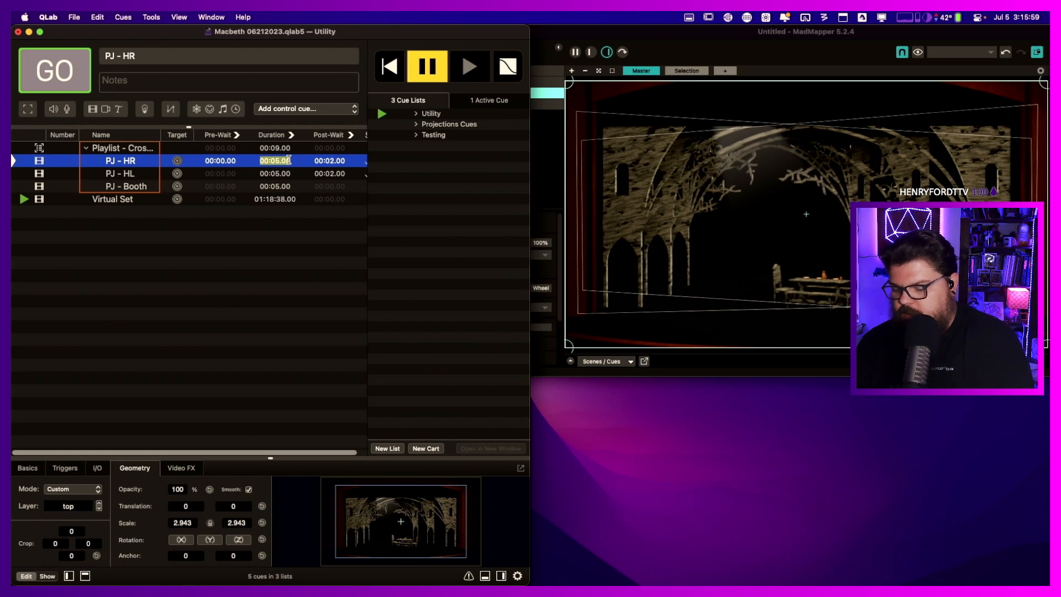
type("10")
key("Return")
type("10")
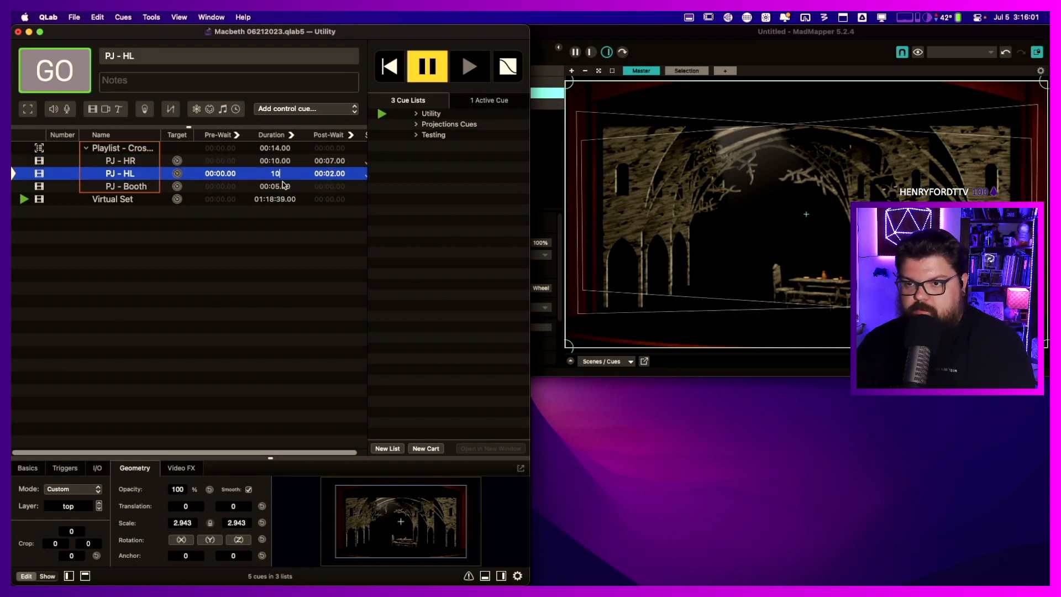
key("Return")
type("10")
left_click(270, 236)
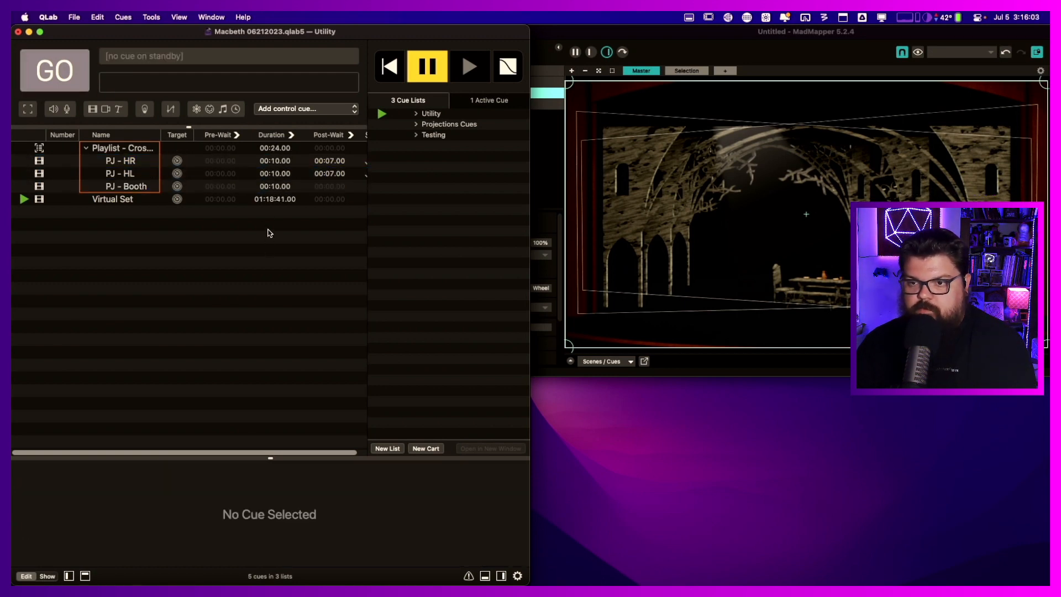
left_click(117, 159)
left_click(122, 185, "shift")
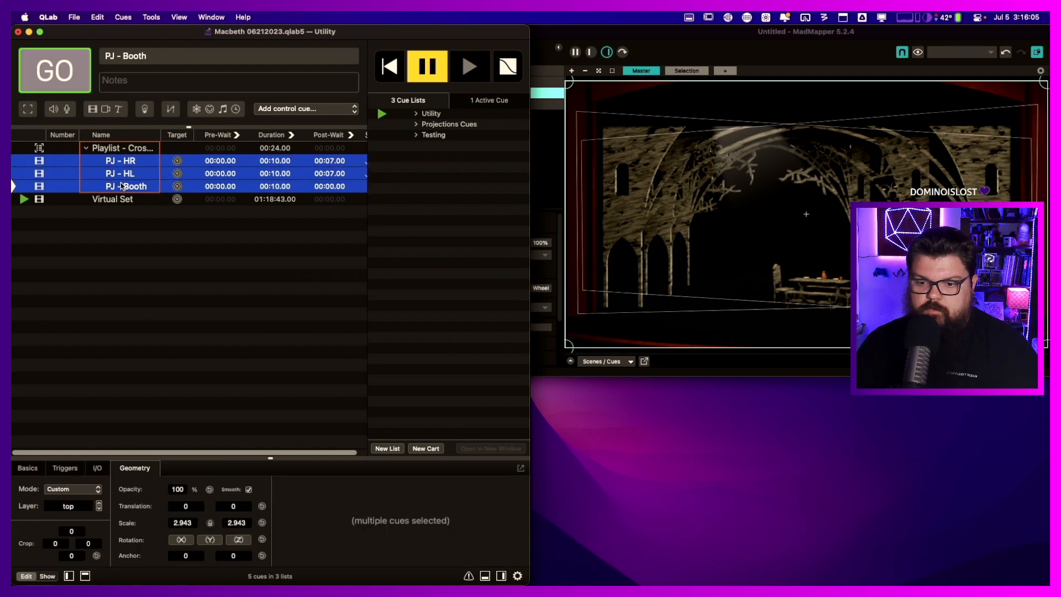
left_click(131, 341)
- Set the playlist group's crossfade time to 2 seconds
left_click(127, 153)
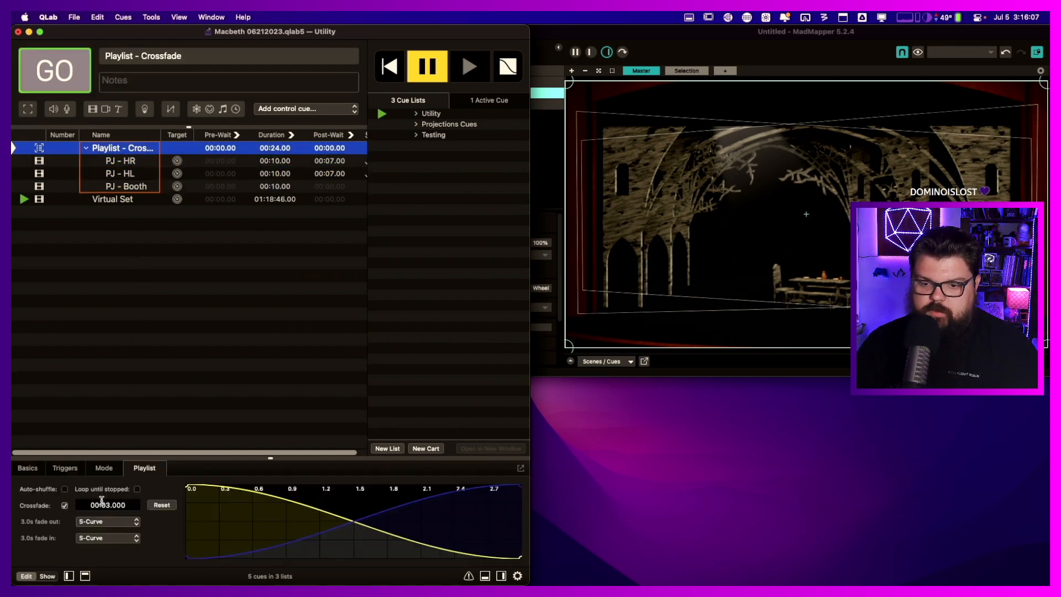
left_click(109, 504)
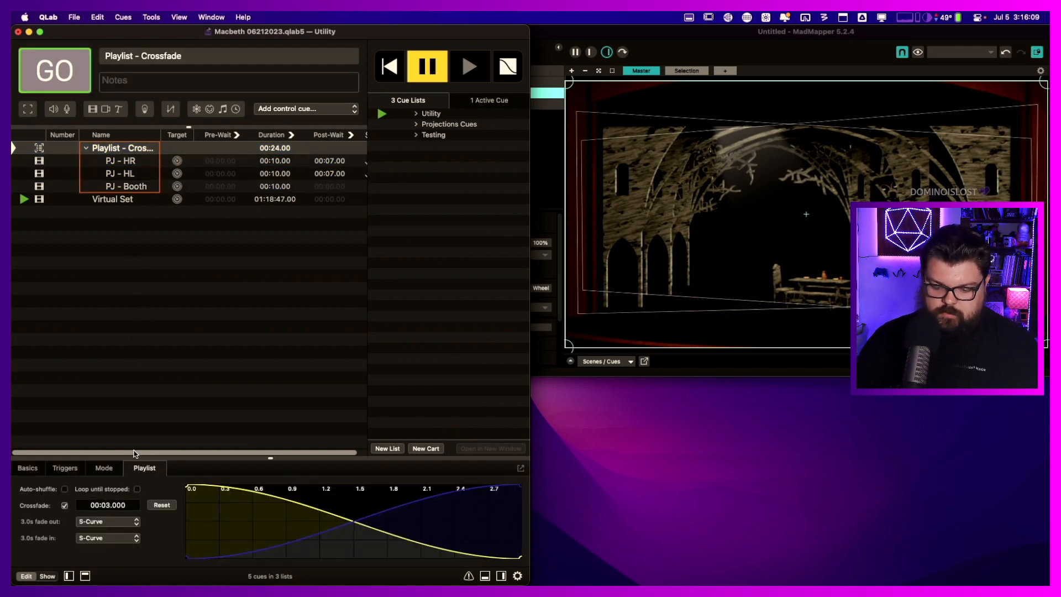
left_click(201, 314)
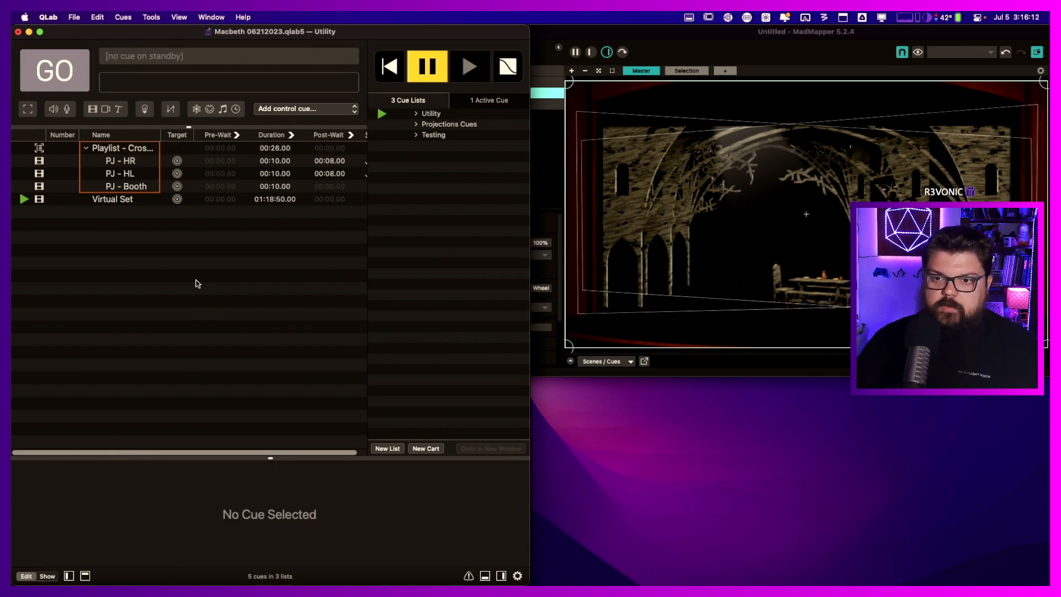
left_click(127, 149)
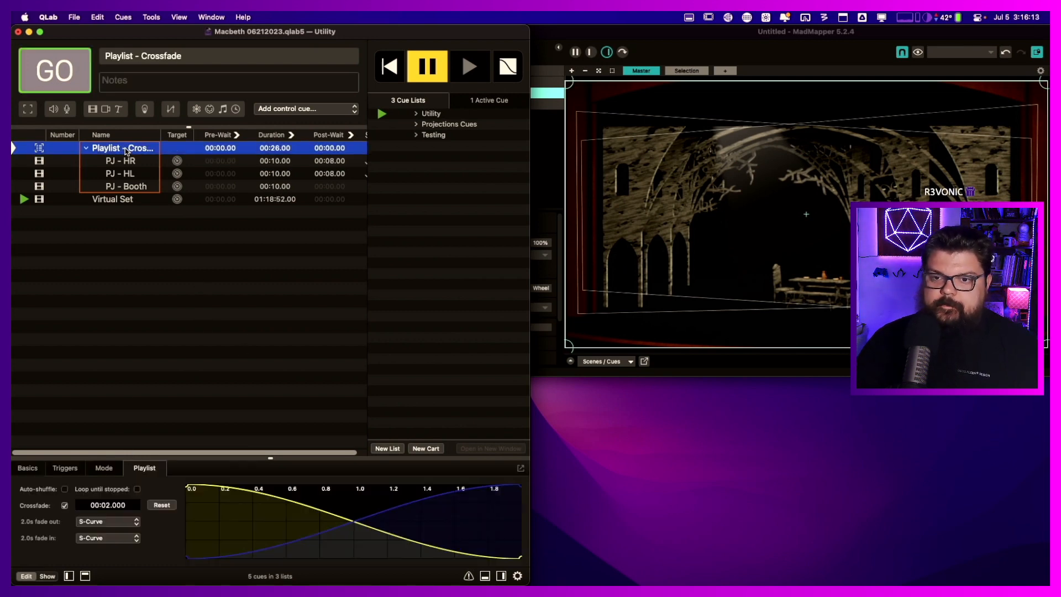
- From the Grids folder in Finder, assign PJ - HL.png, PJ - HR.png and PJ - Booth.png as targets of the matching QLab cues
left_click(124, 162)
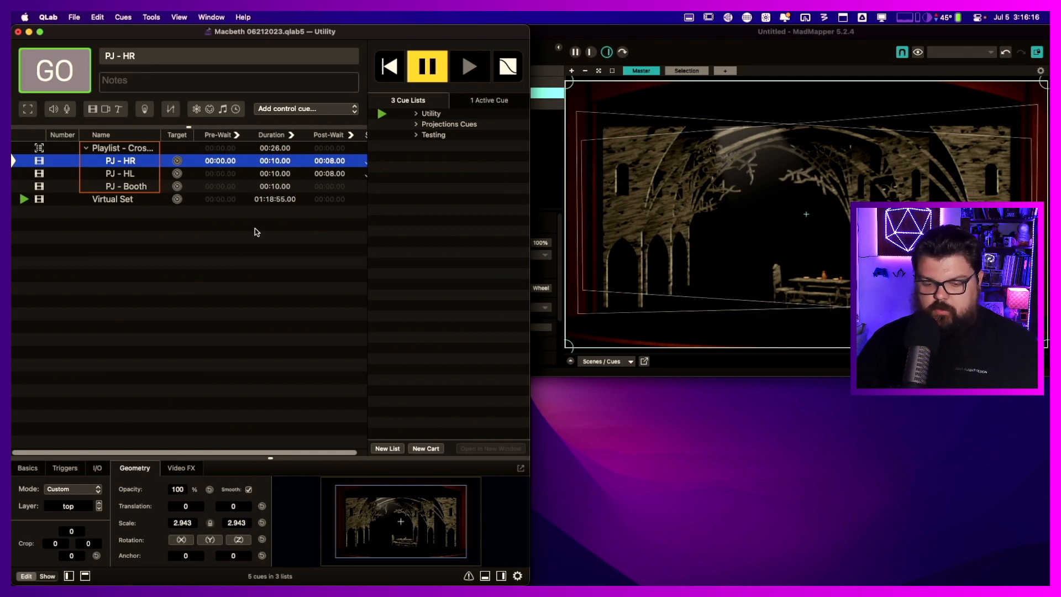
key("super+Tab")
key("super+Tab")
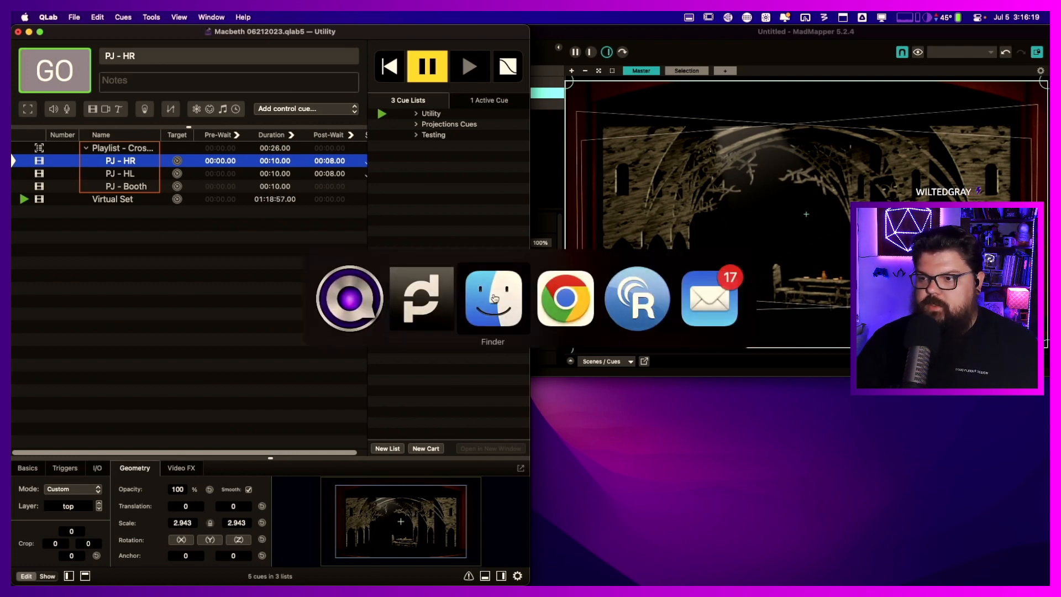
scroll(481, 223, "left", 5)
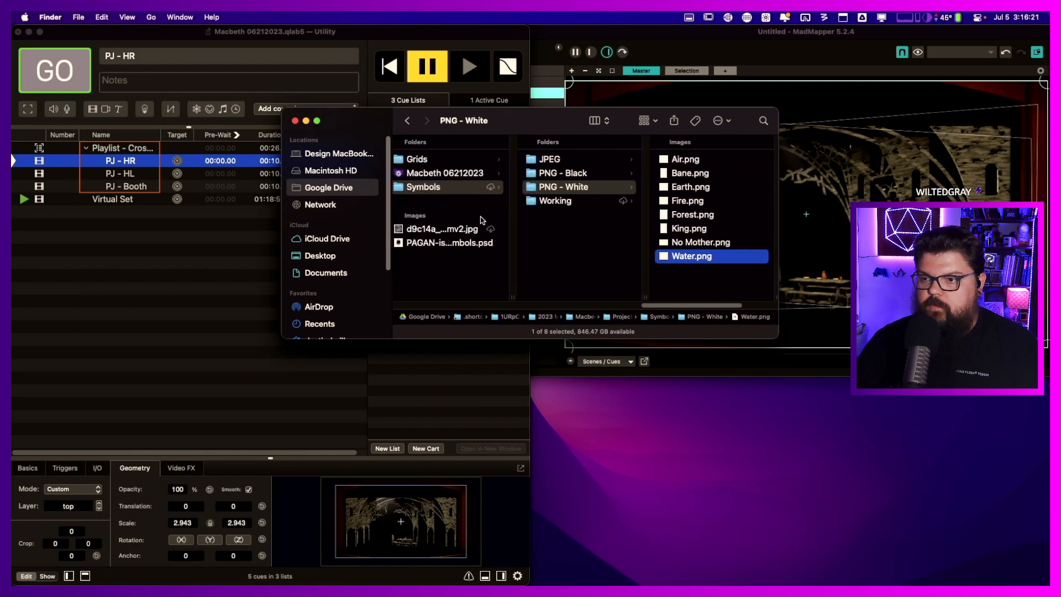
left_click(541, 160)
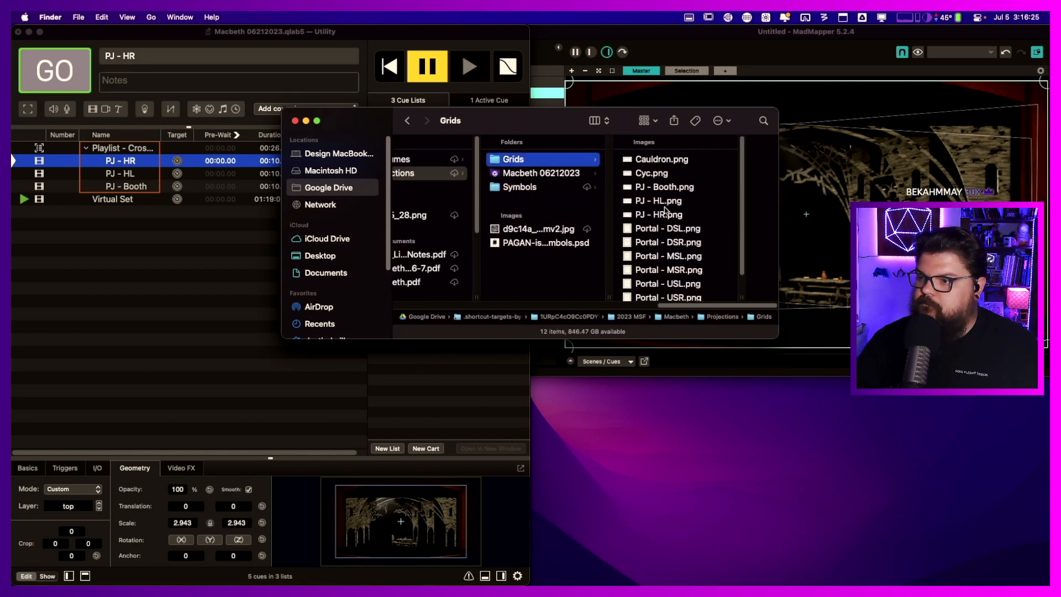
scroll(665, 215, "down", 2)
scroll(663, 232, "up", 2)
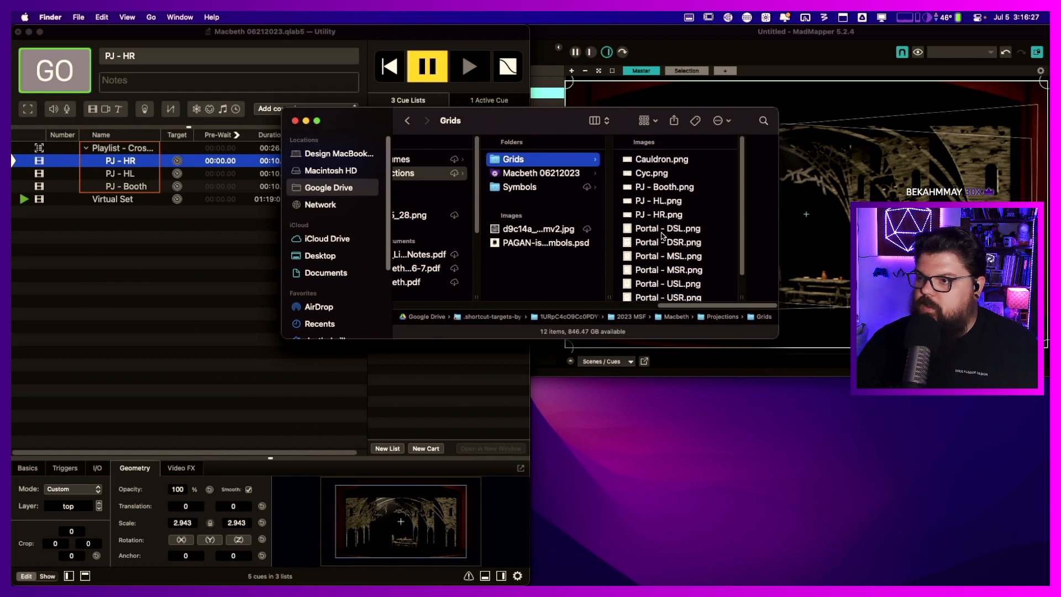
left_click_drag(664, 200, 187, 176)
left_click_drag(654, 214, 185, 162)
left_click_drag(659, 192, 168, 181)
- Set the geometry mode of the PJ - HR, PJ - HL and PJ - Booth cues to Fill Stage and check each cue's preview
left_click(140, 162)
left_click(142, 188, "shift")
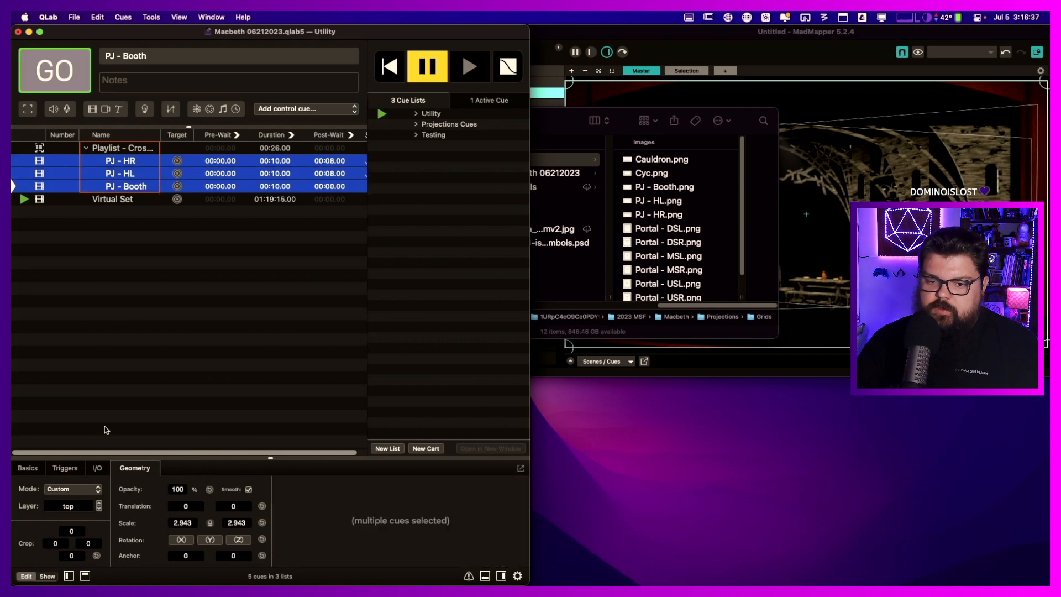
left_click(77, 488)
left_click(77, 479)
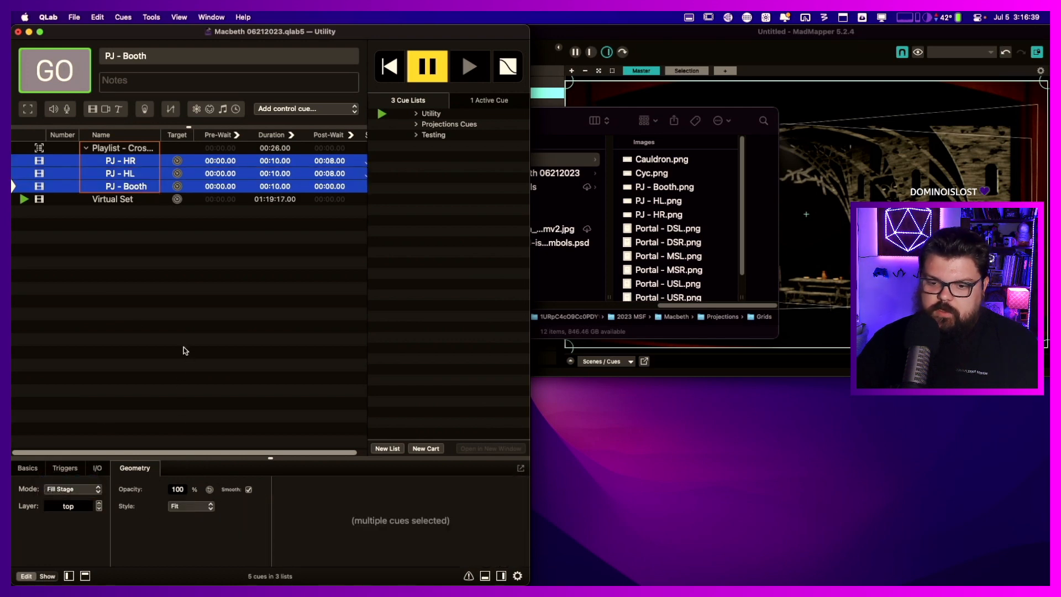
left_click(140, 162)
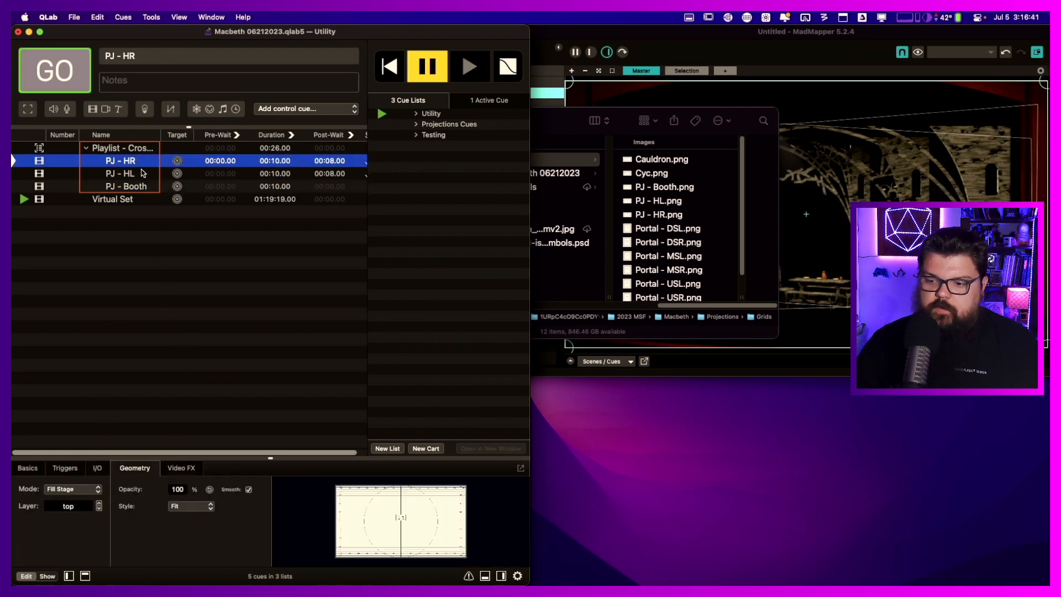
left_click(141, 174)
left_click(141, 186)
- Run the PJ playlist group and watch its grids crossfade in the MadMapper preview
left_click(143, 148)
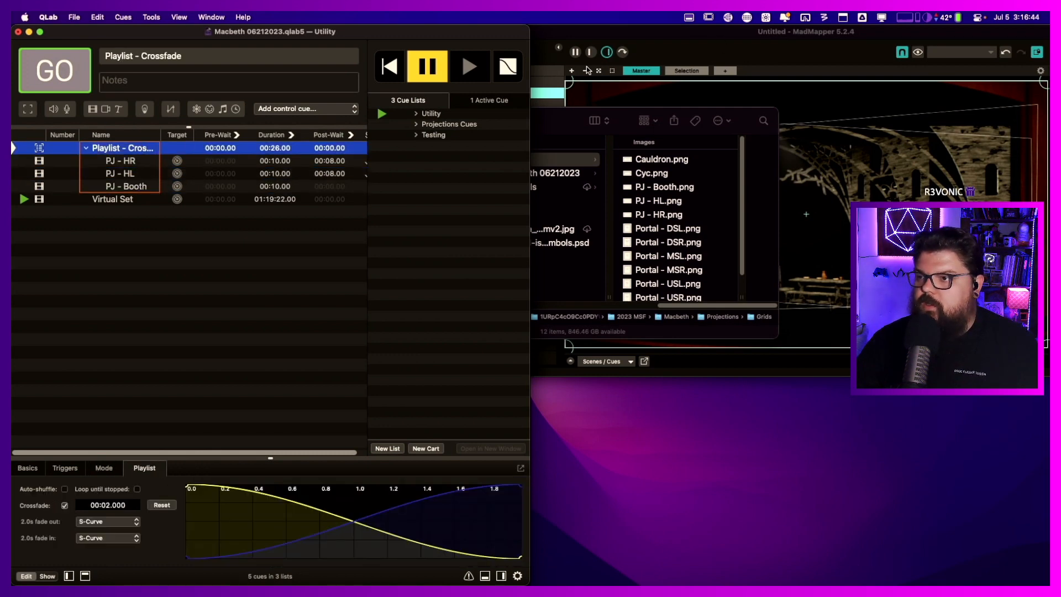
left_click(596, 42)
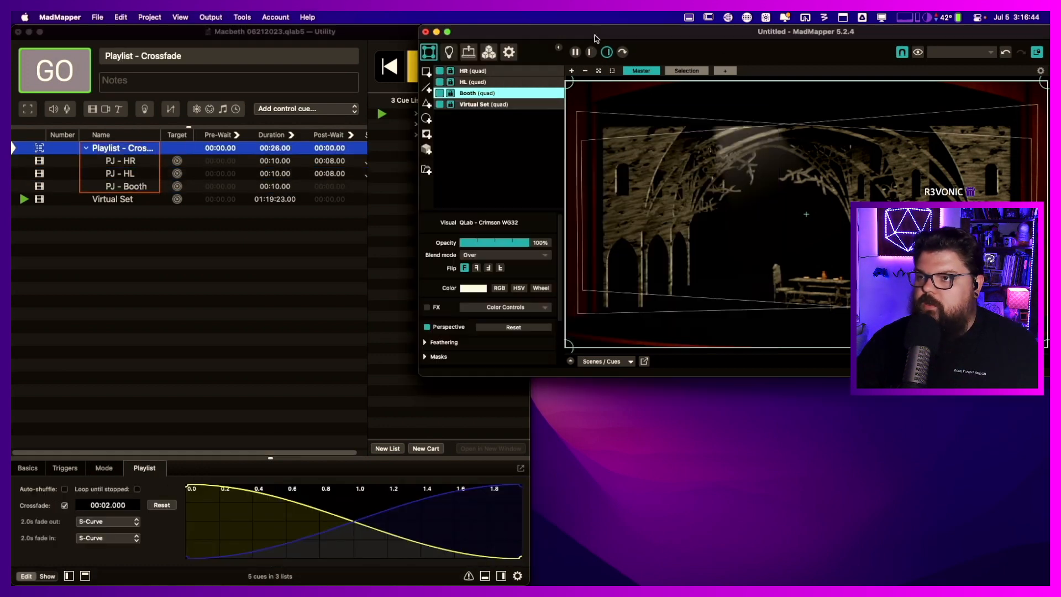
left_click(389, 34)
key("space")
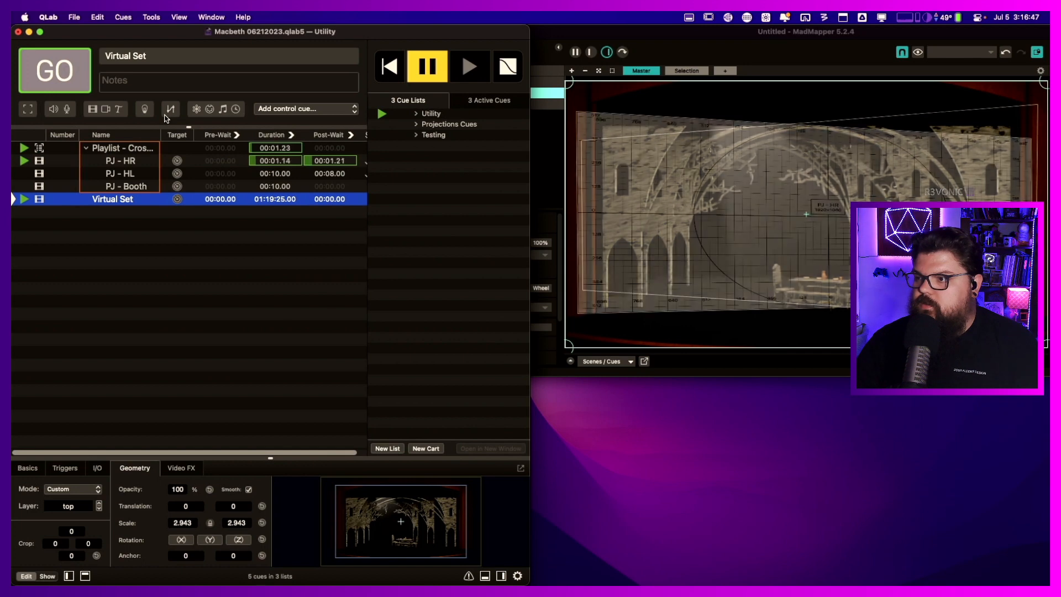
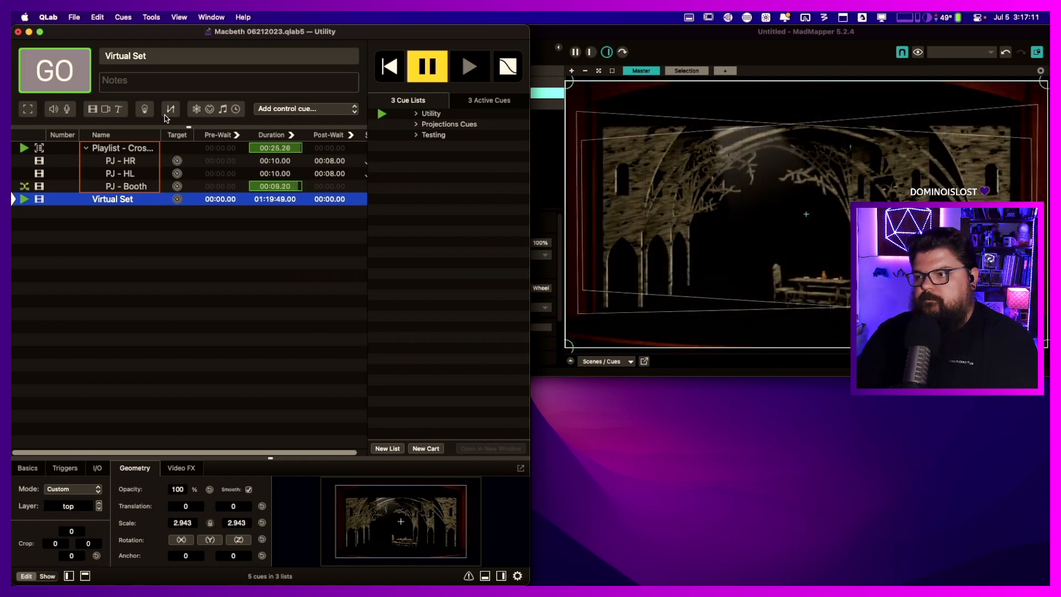
- Collapse the PJ playlist group and add a new group cue below it in Playlist mode
left_click(85, 150)
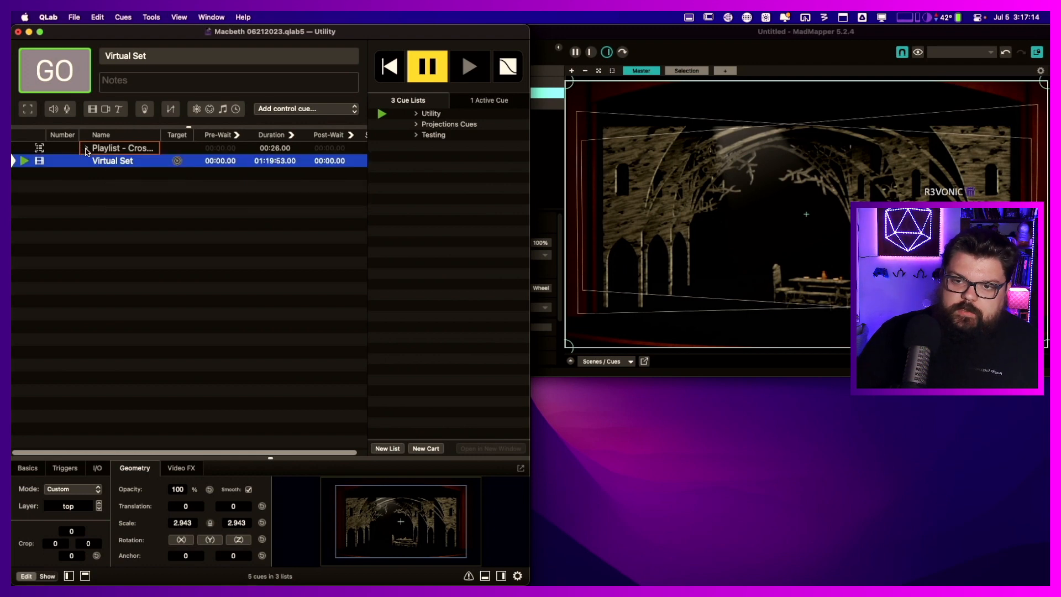
left_click(119, 152)
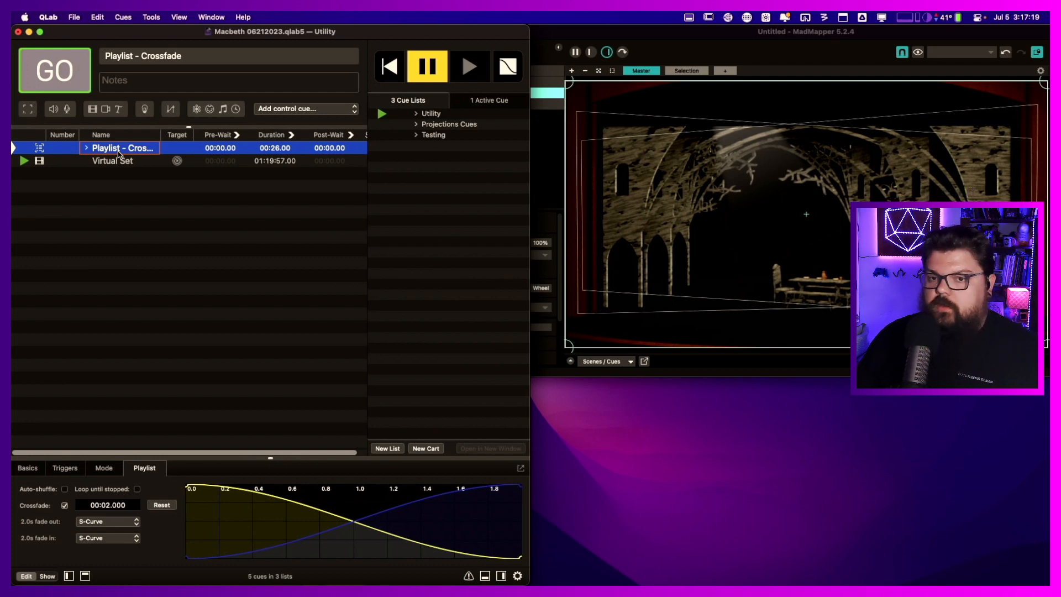
key("super+0")
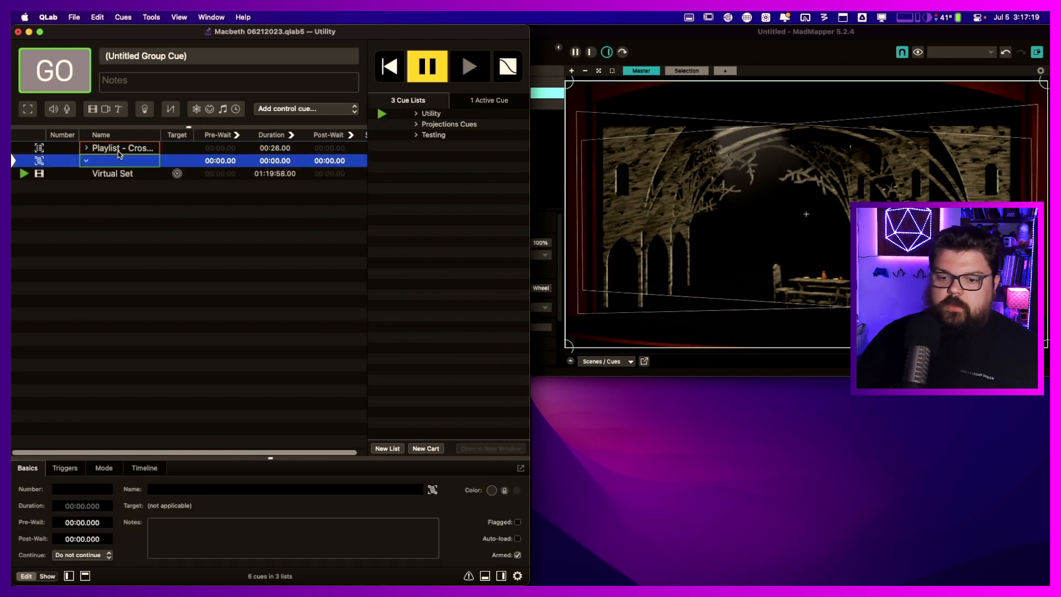
left_click(145, 468)
left_click(110, 468)
left_click(26, 517)
left_click(145, 469)
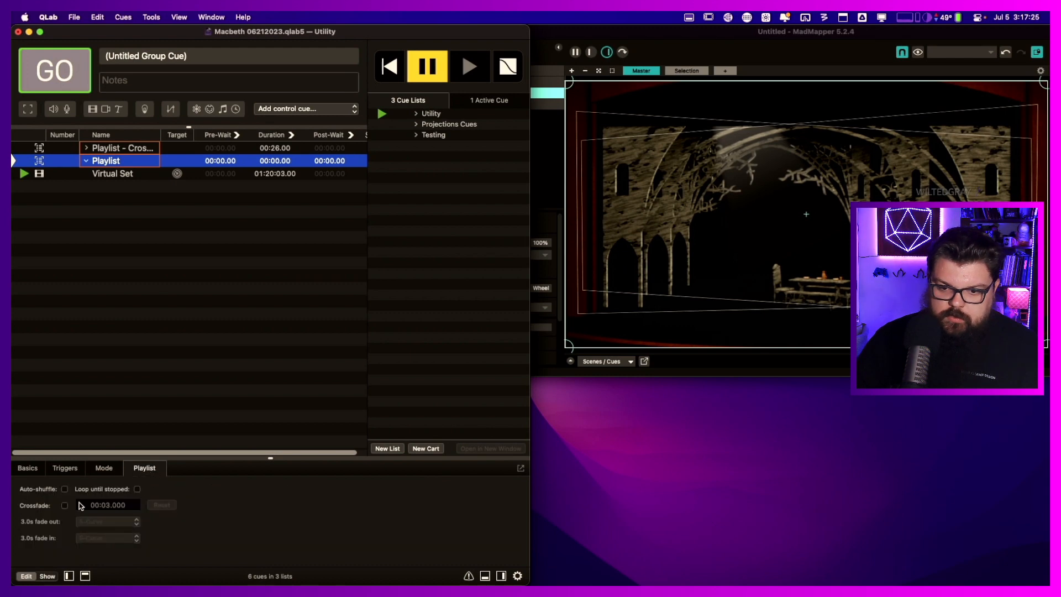
- Enable crossfade on the new playlist group and set the crossfade time to 2 seconds
left_click(64, 506)
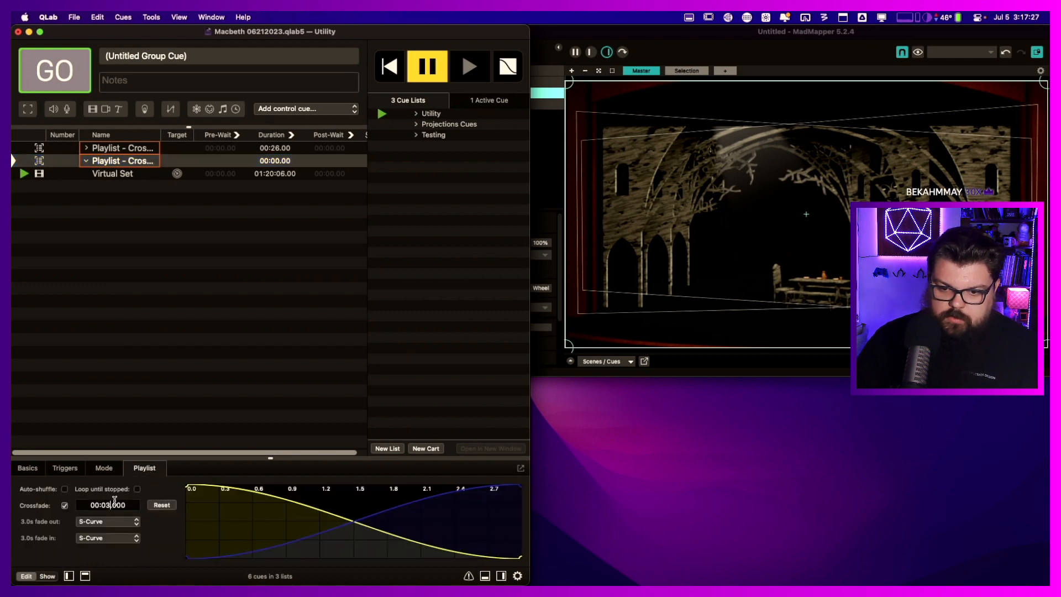
left_click(108, 505)
key("BackSpace")
type("2")
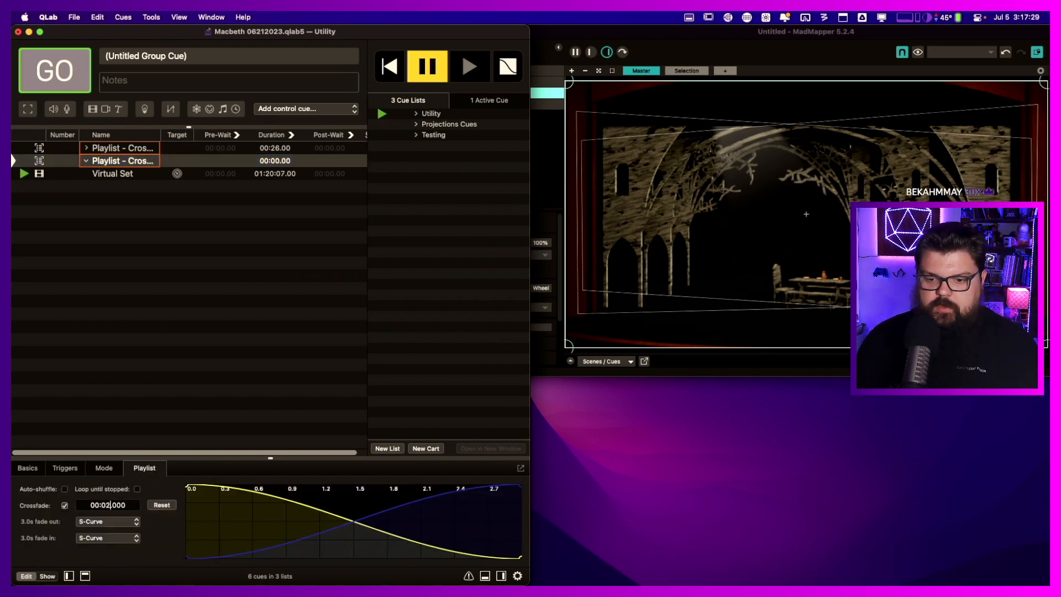
key("Return")
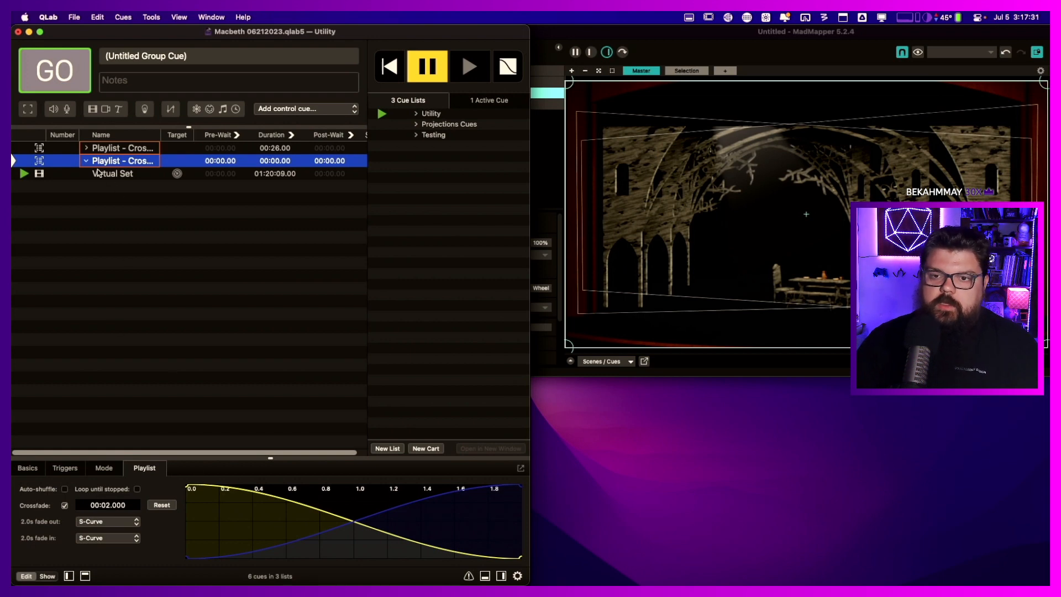
- Add eight empty video cues and move them into the new playlist group
left_click(93, 109)
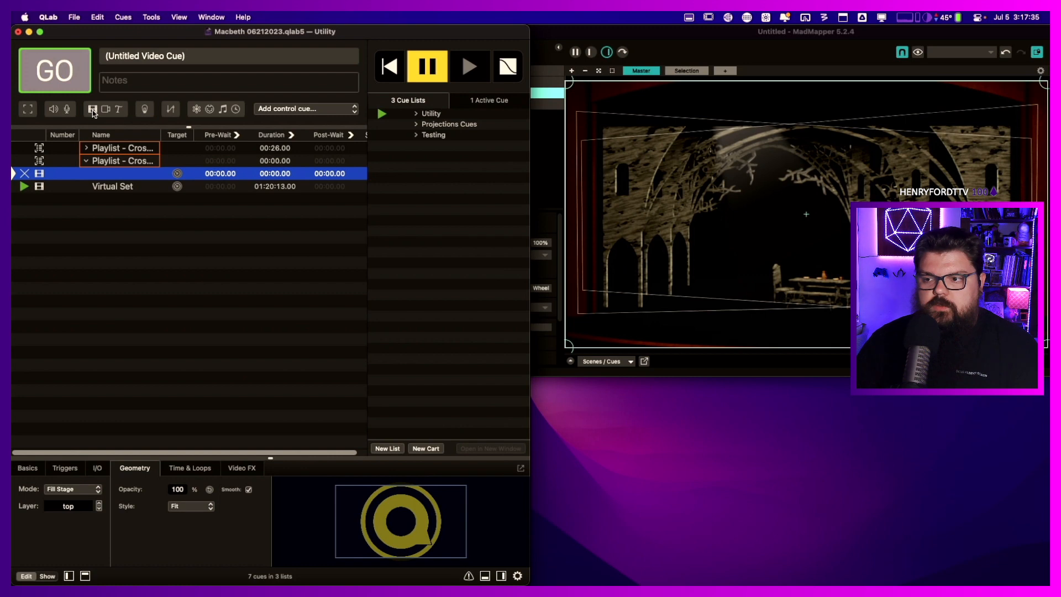
left_click(92, 111)
left_click(92, 111)
left_click(92, 110)
left_click(91, 111)
left_click(92, 111)
left_click(92, 110)
left_click(92, 110)
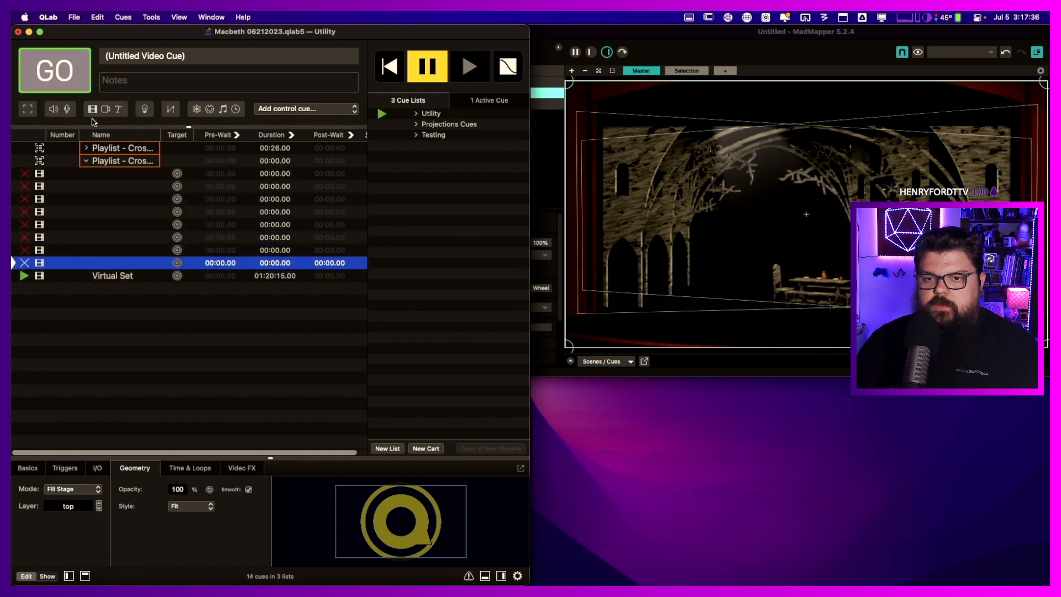
left_click(105, 177, "shift")
left_click_drag(106, 177, 115, 166)
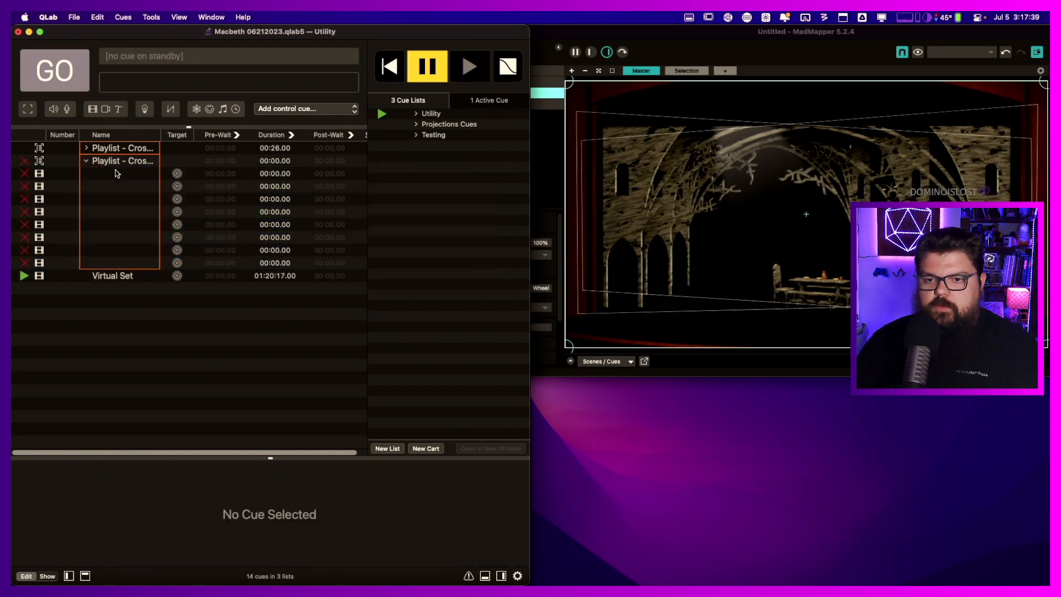
- Open the workspace's video output settings beside the cue list and name the new group's first video cue Portal - All
left_click(115, 173)
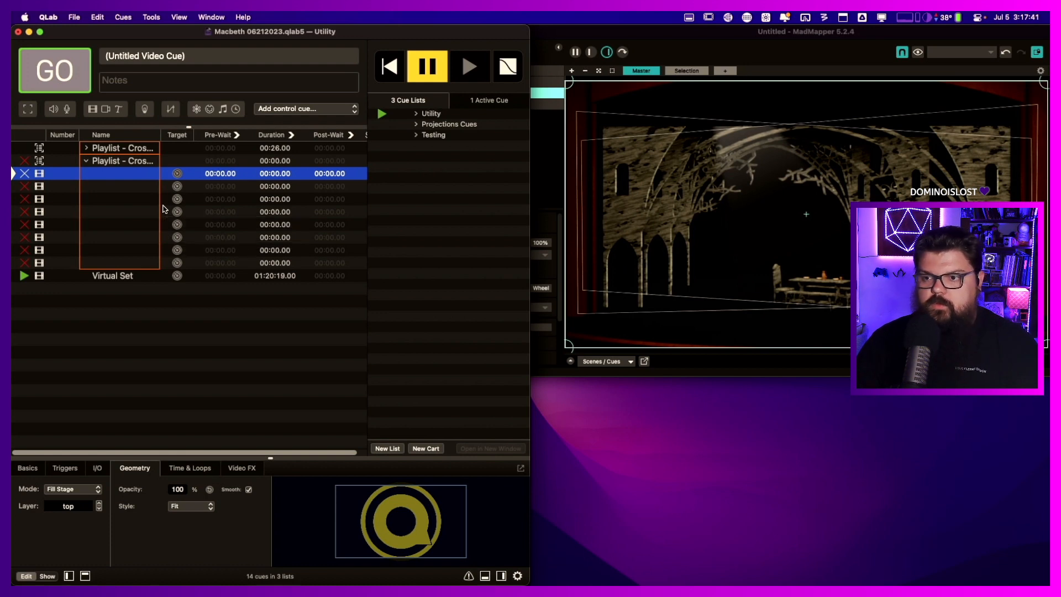
mouse_move(177, 190)
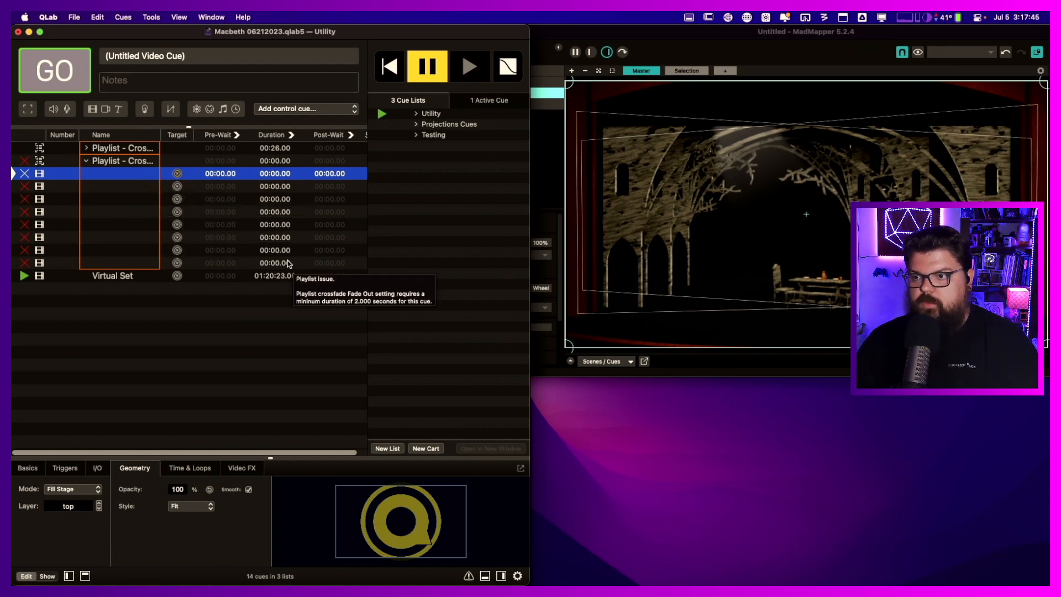
key("super+comma")
left_click_drag(283, 33, 784, 15)
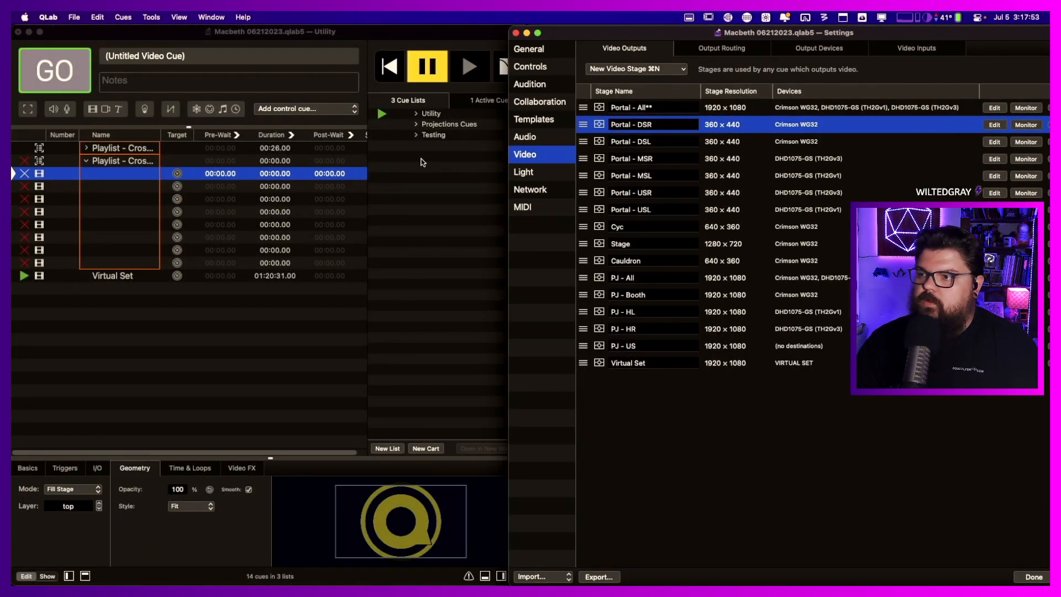
double_click(114, 174)
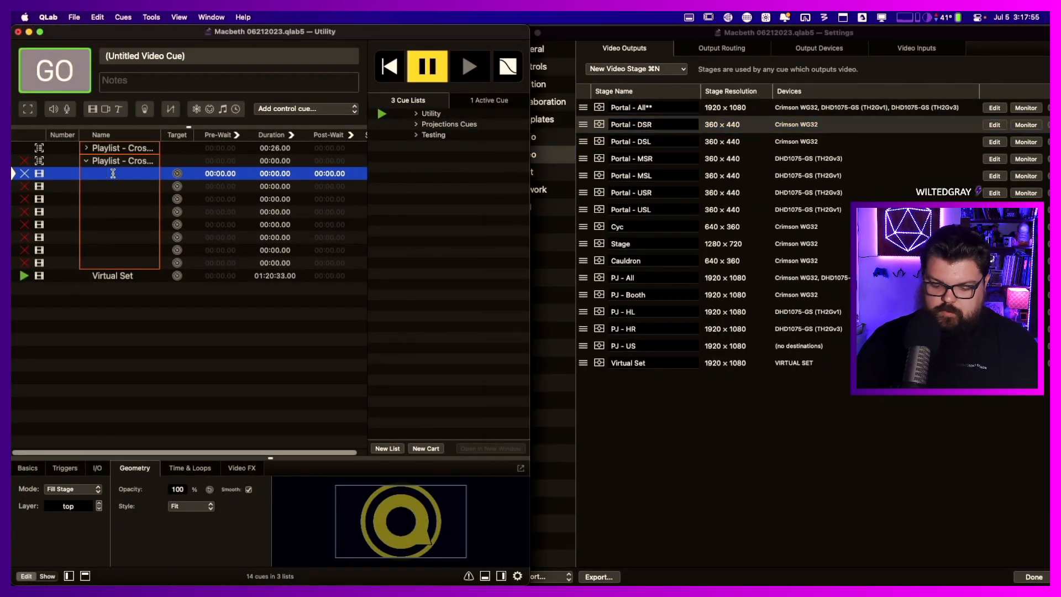
type("Portal - All")
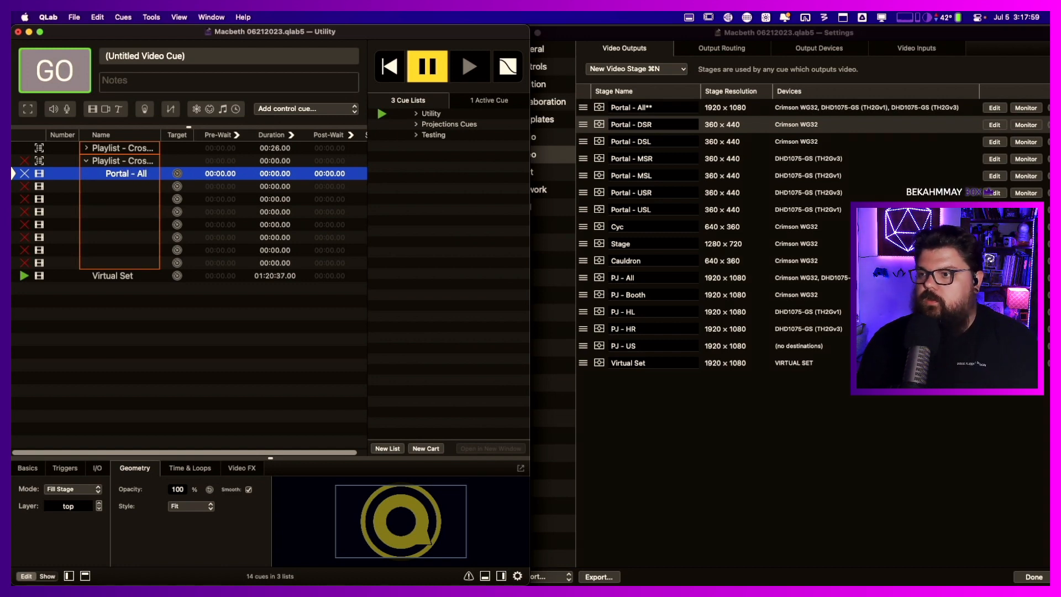
key("Tab")
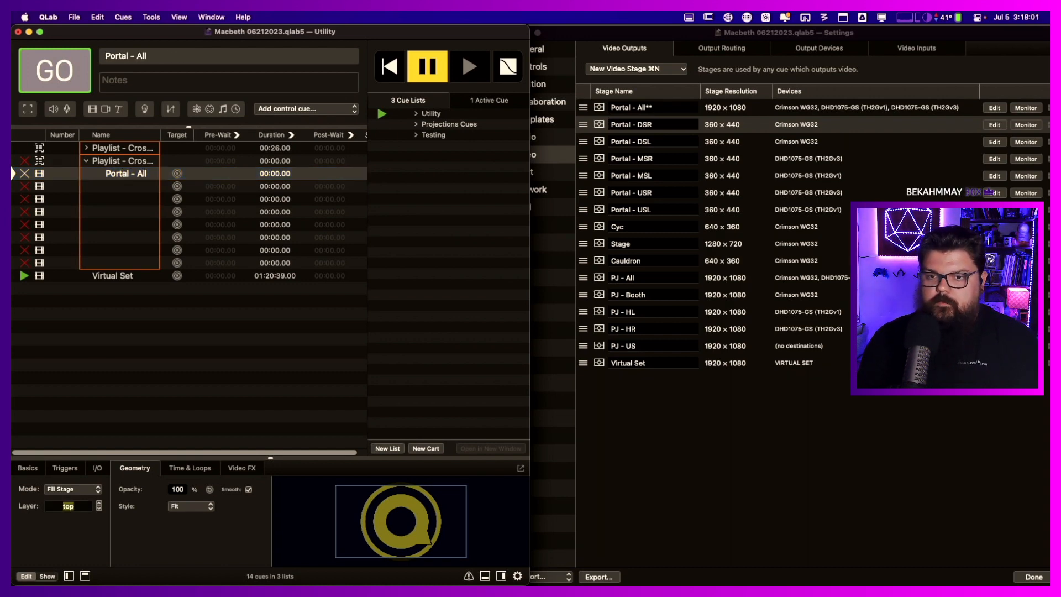
- Name the second video cue in the new playlist group Portal - DSR
left_click(122, 186)
left_click(122, 185)
type("Portal - DSR")
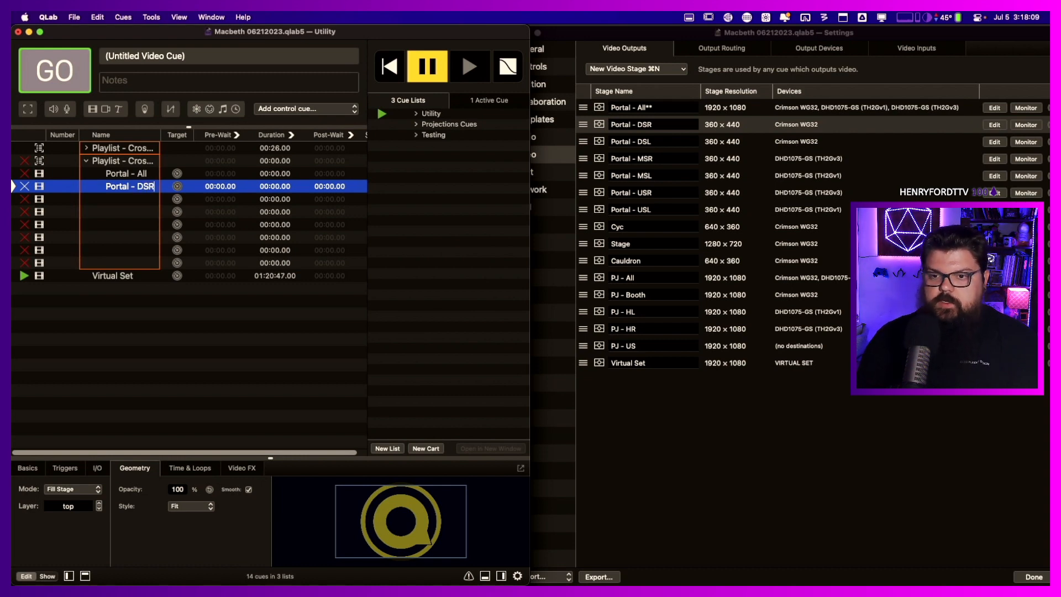
key("Return")
- Hide the cue lists sidebar and name the third video cue in the new playlist group Portal - DSL
double_click(121, 199)
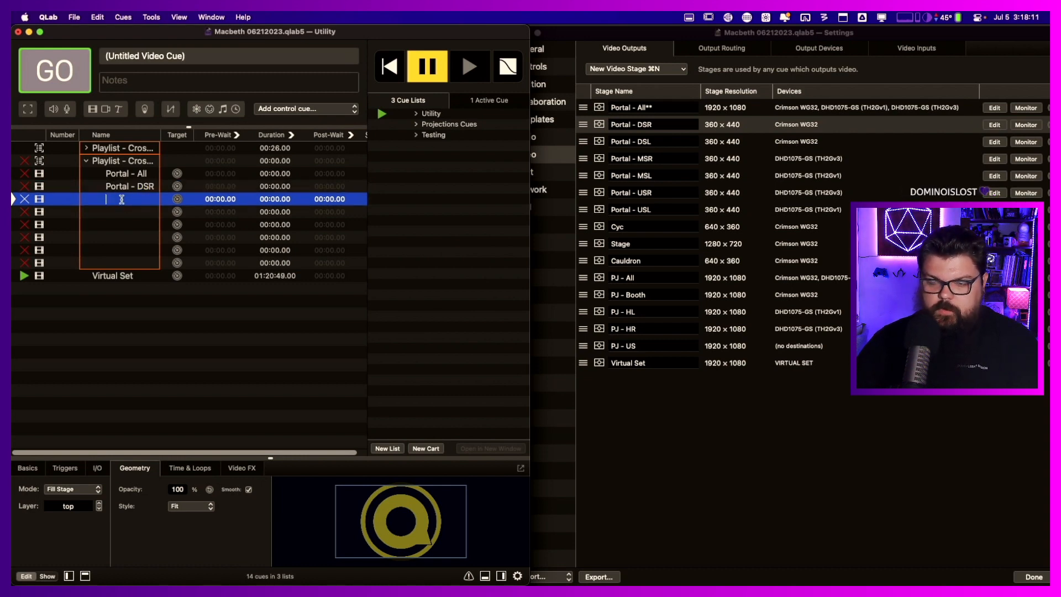
left_click(501, 576)
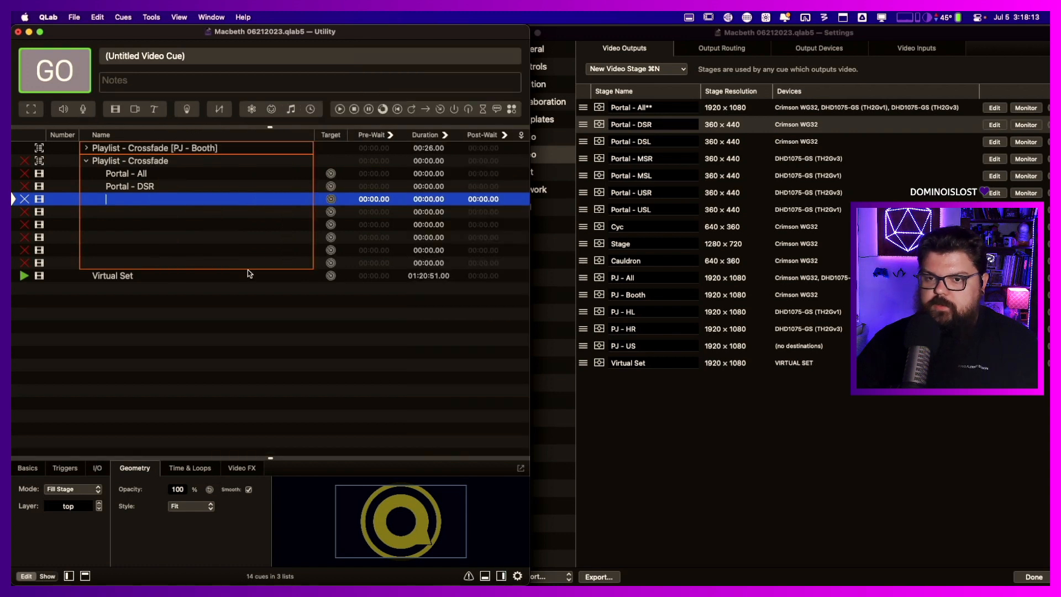
type("Po")
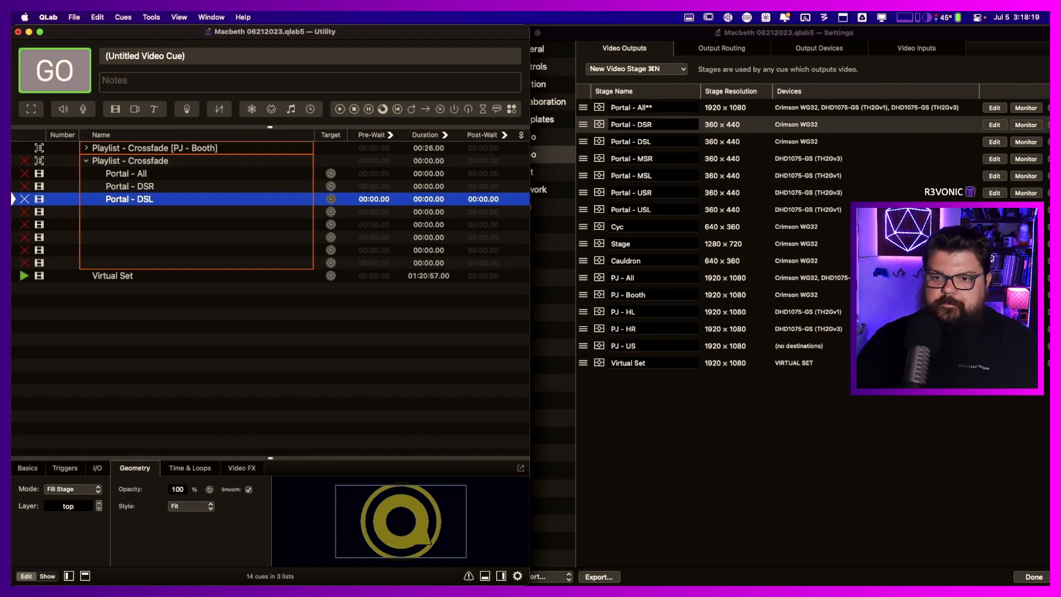
type("rtal - DSL")
key("Return")
- Name the fourth video cue in the new playlist group Portal - MSR and copy the "Portal - " part of its name
double_click(126, 211)
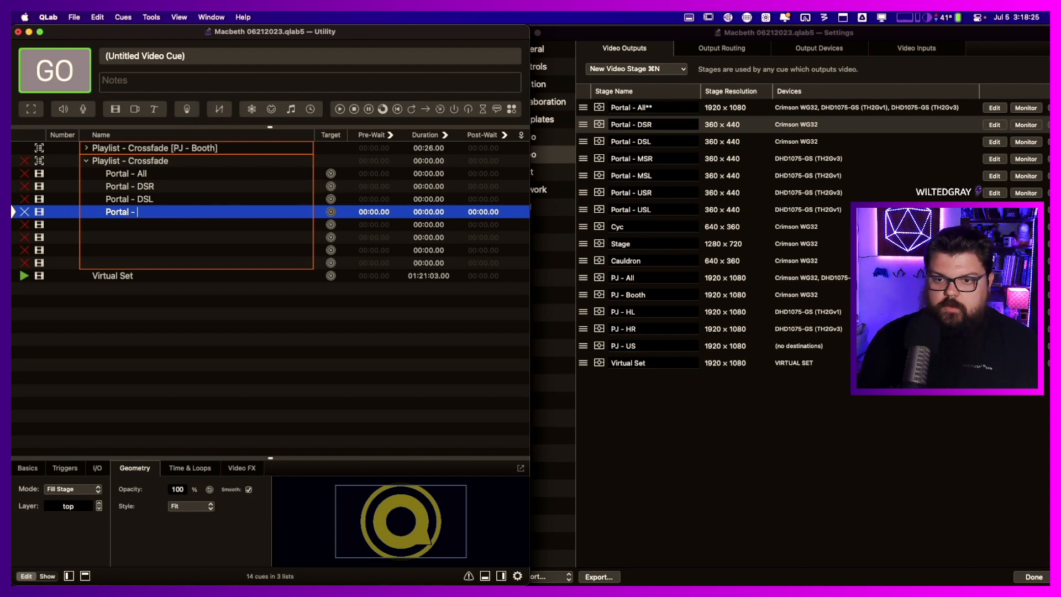
type("Portal - MSR")
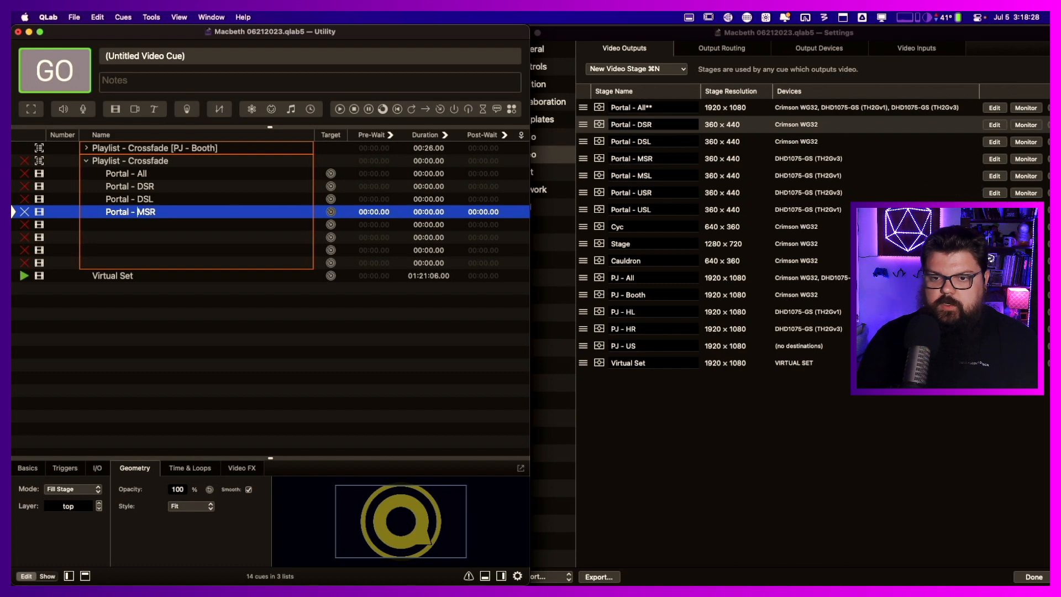
left_click_drag(137, 212, 106, 211)
key("super+c")
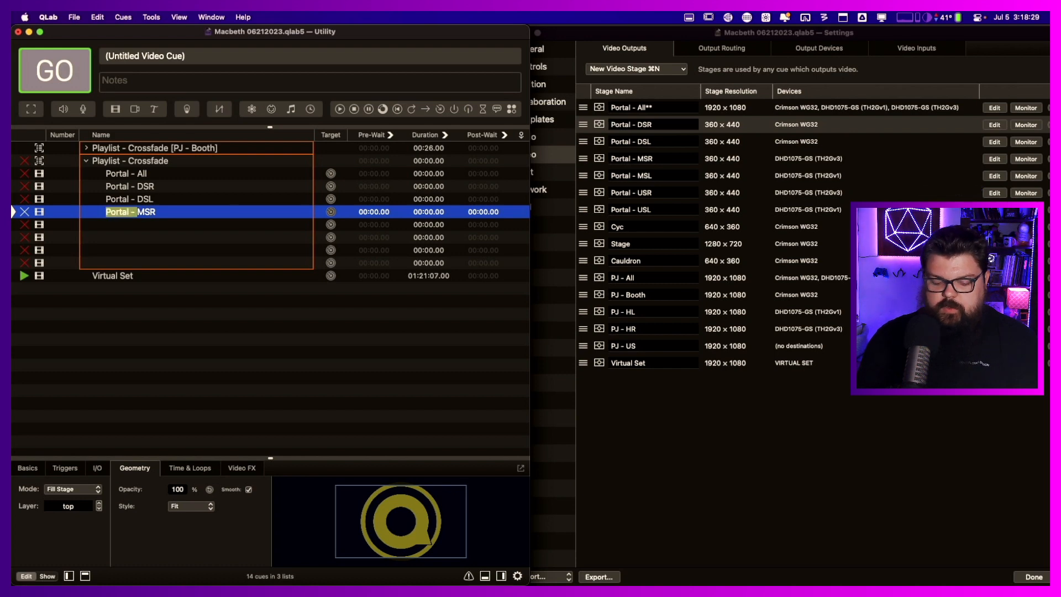
- Name the fifth video cue in the new playlist group Portal - MSL, reusing the copied "Portal - " prefix
key("Return")
key("Down")
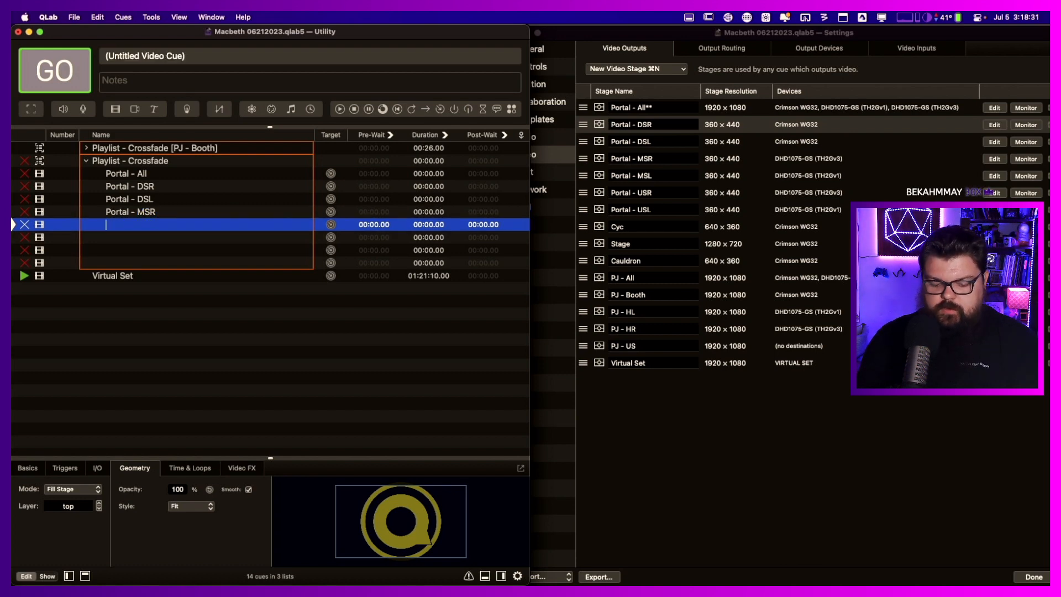
key("Return")
key("super+v")
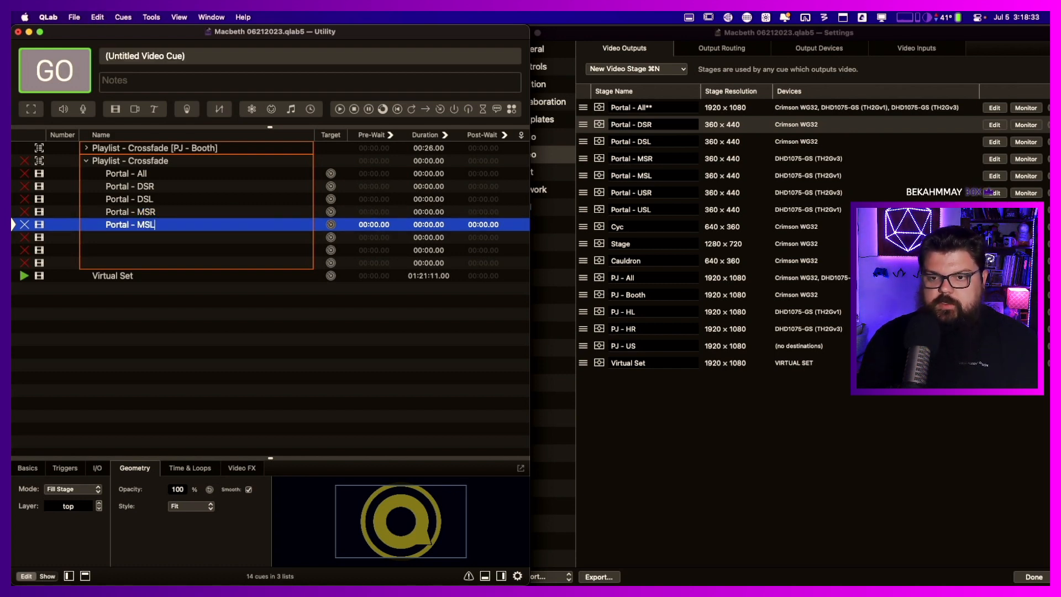
key("Return")
- Name the sixth video cue in the new playlist group Portal - USR, reusing the copied prefix
key("Down")
key("Return")
key("super+v")
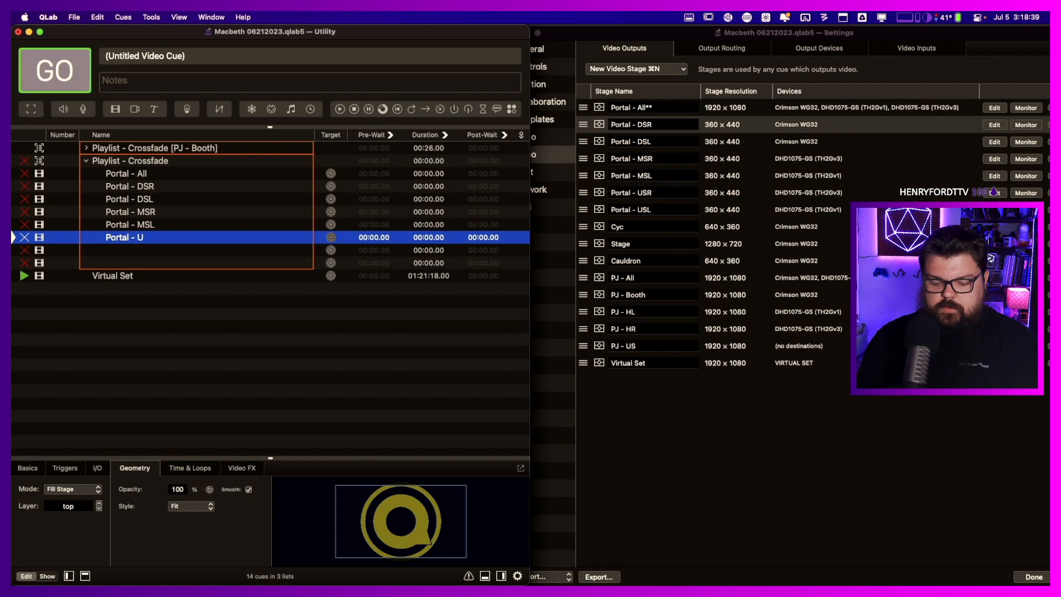
key("Return")
- Name the seventh video cue in the new playlist group Portal - USL
key("Down")
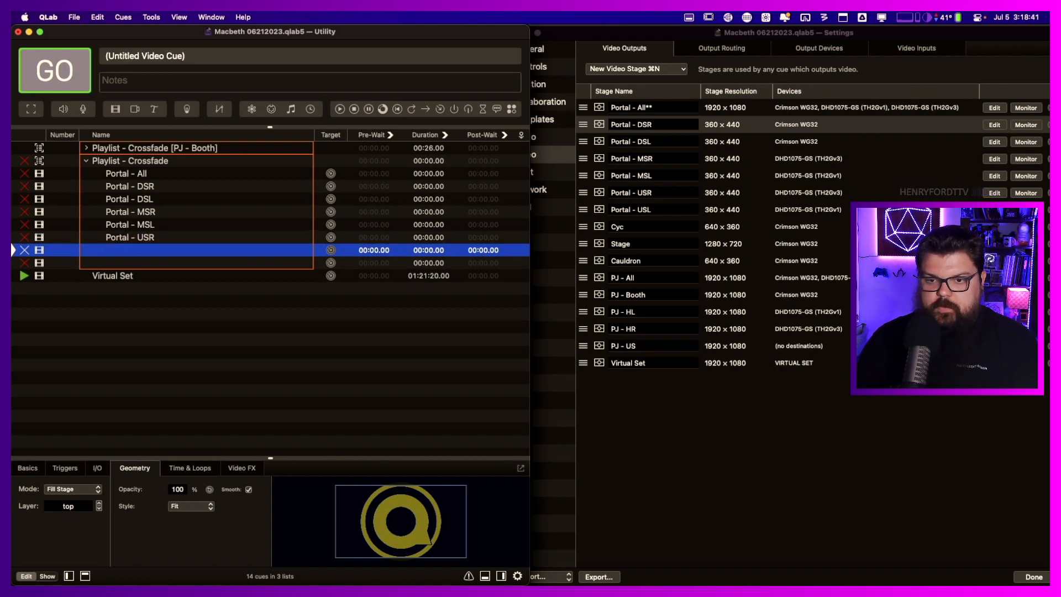
key("super+v")
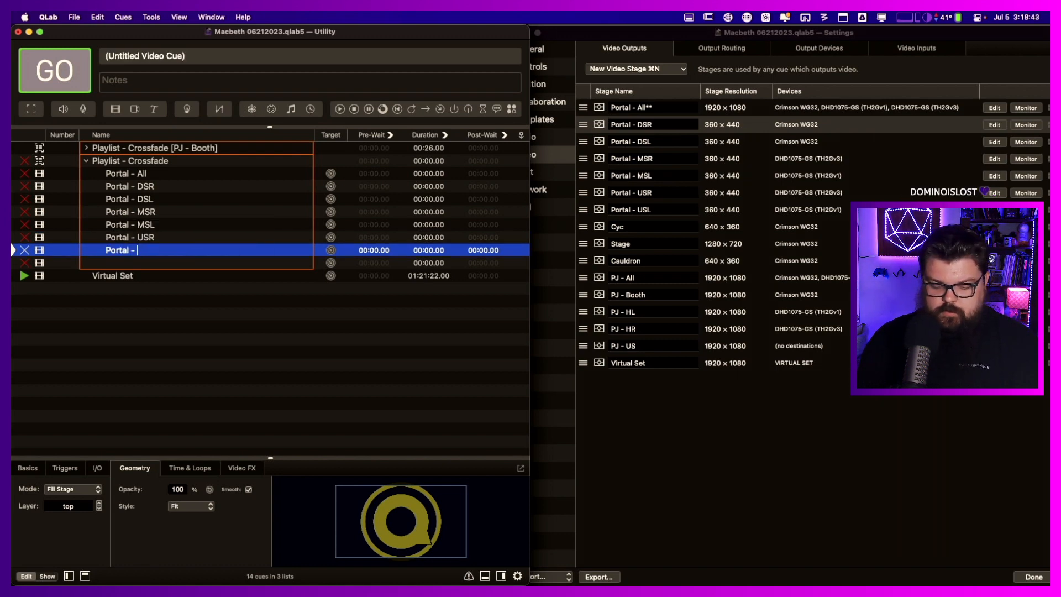
key("Return")
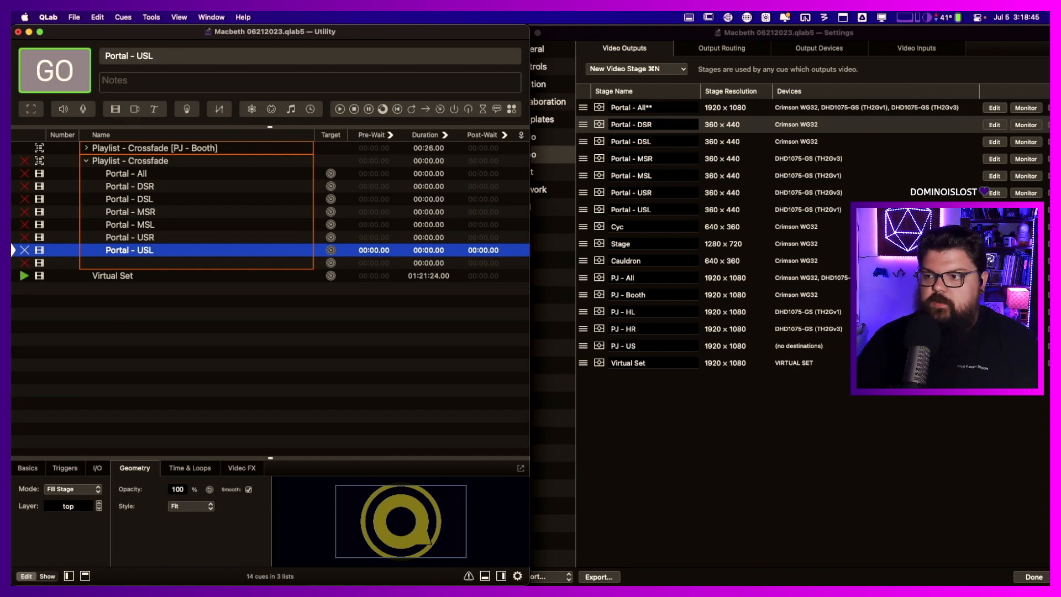
- Add two more video cues at the end of the new playlist group and name the cue below Portal - USL Cyc
left_click(128, 258)
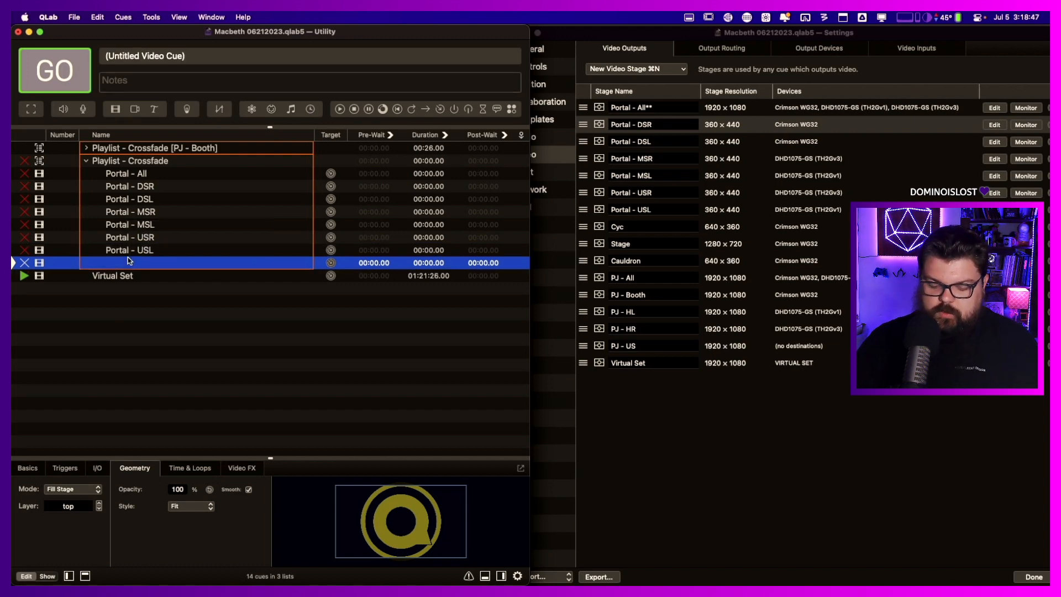
key("super+BackSpace")
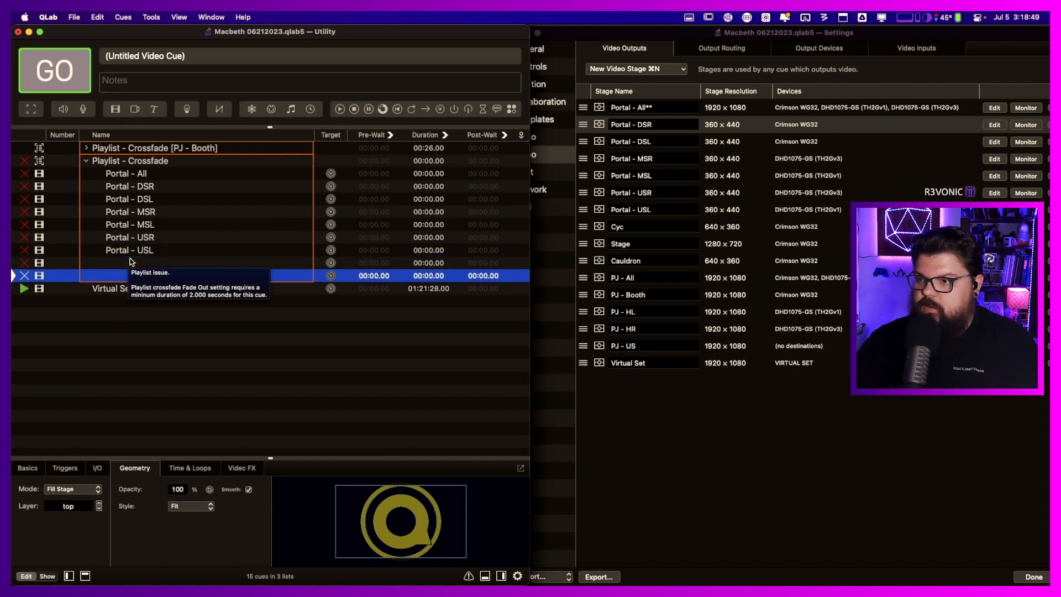
key("super+v")
double_click(119, 263)
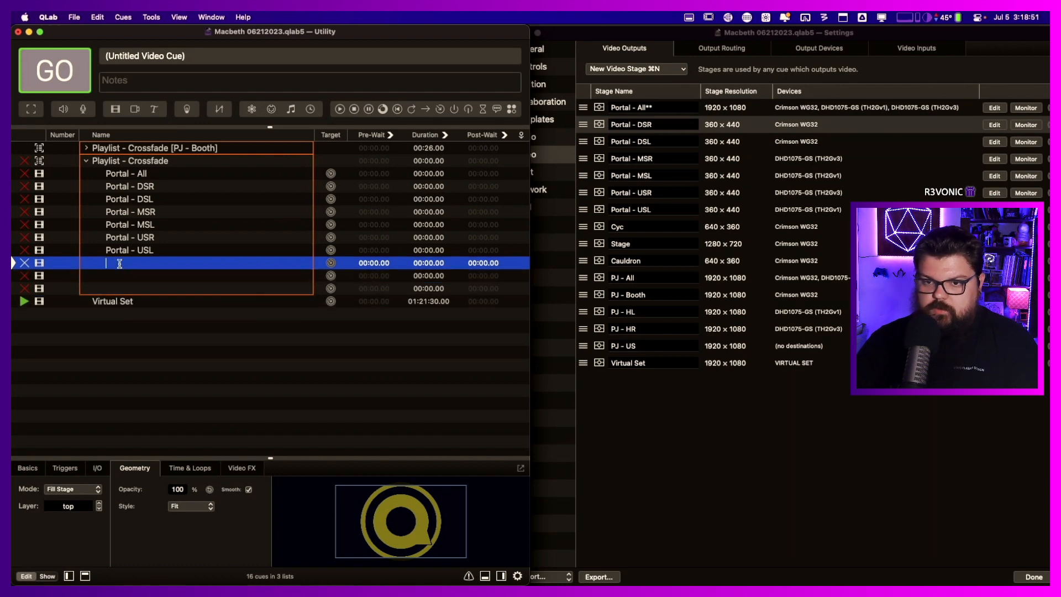
type("Cyc")
key("Return")
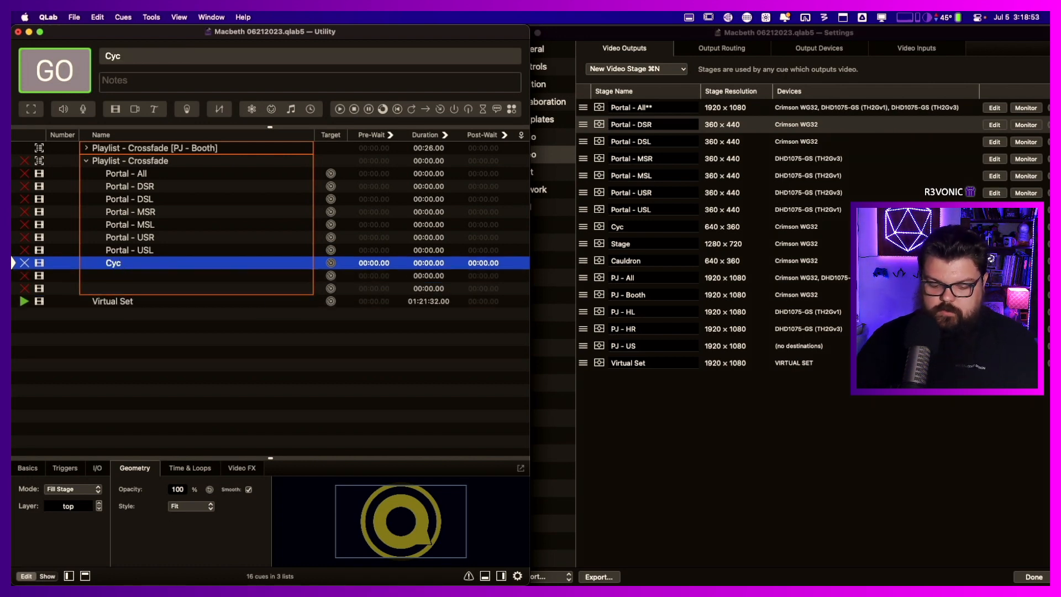
- Name the video cue below Cyc in the new playlist group Stage
left_click(120, 275)
type("Stage")
key("Return")
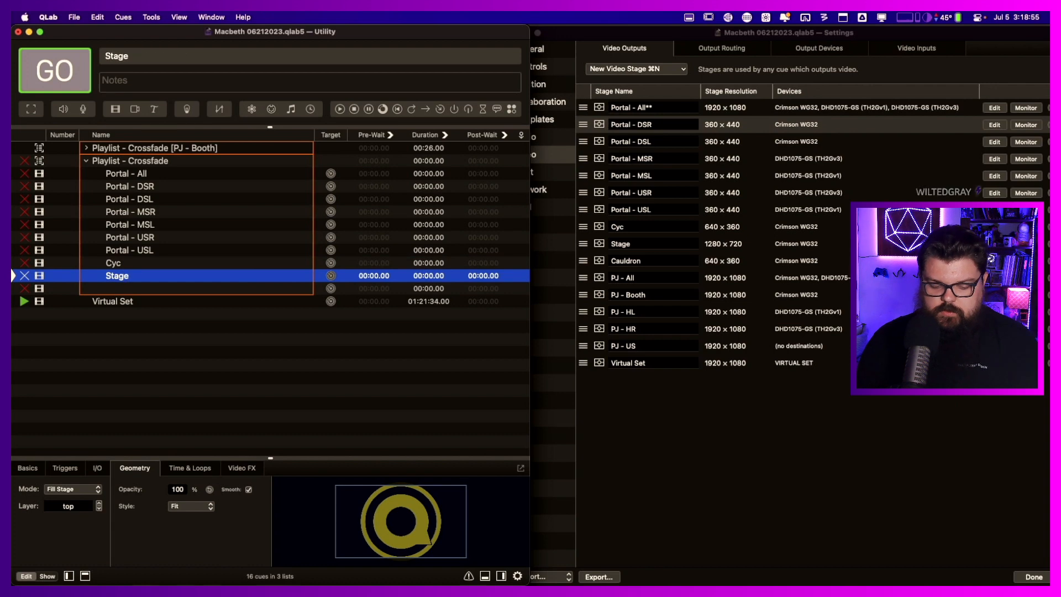
- Name the last video cue in the new playlist group Cauldron
left_click(119, 288)
key("q")
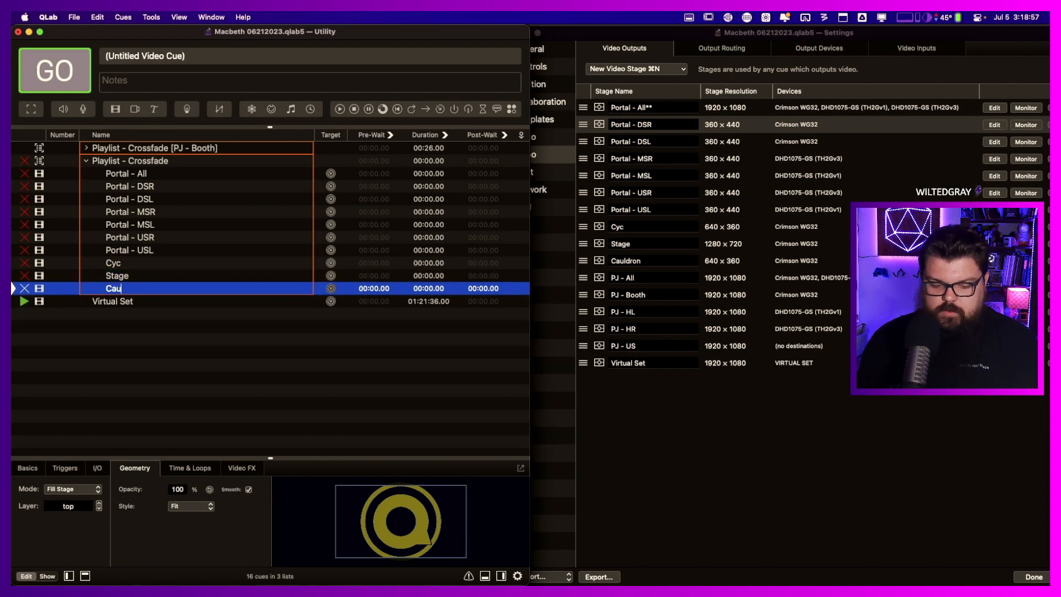
type("Cauldrom")
key("Return")
key("q")
key("Right")
key("BackSpace")
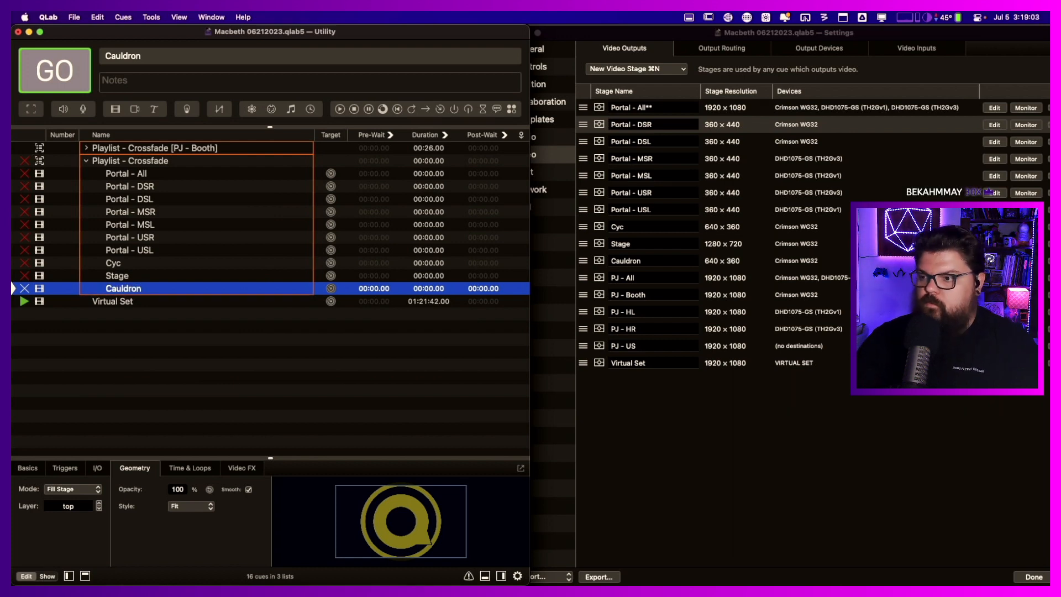
- Select the Portal - All cue, switch to Finder's Grids folder and move its window clear of the cue targets
mouse_move(151, 265)
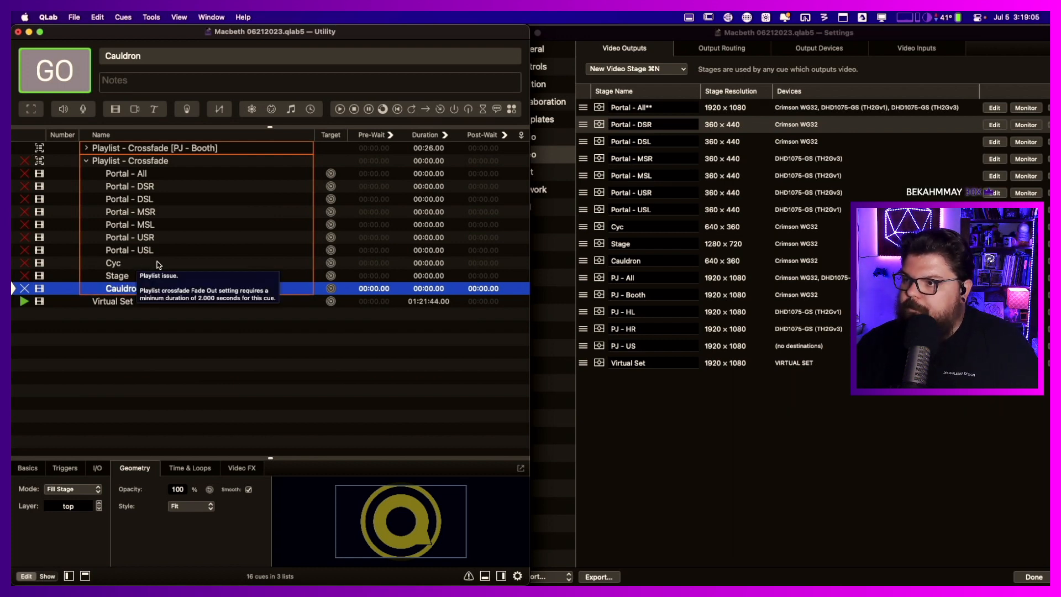
left_click(164, 175)
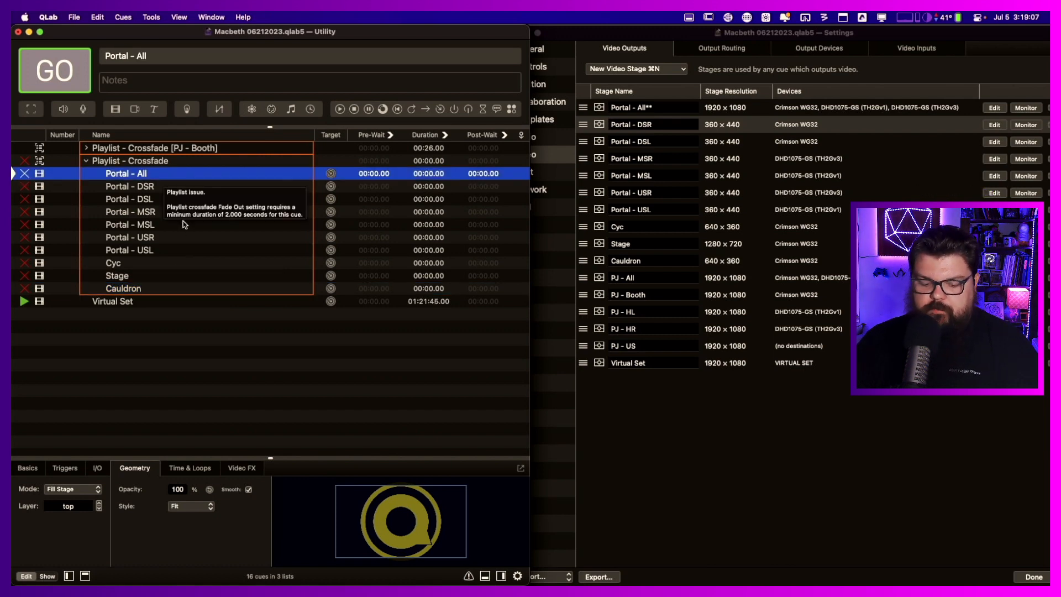
key("super+Tab")
key("super+Tab")
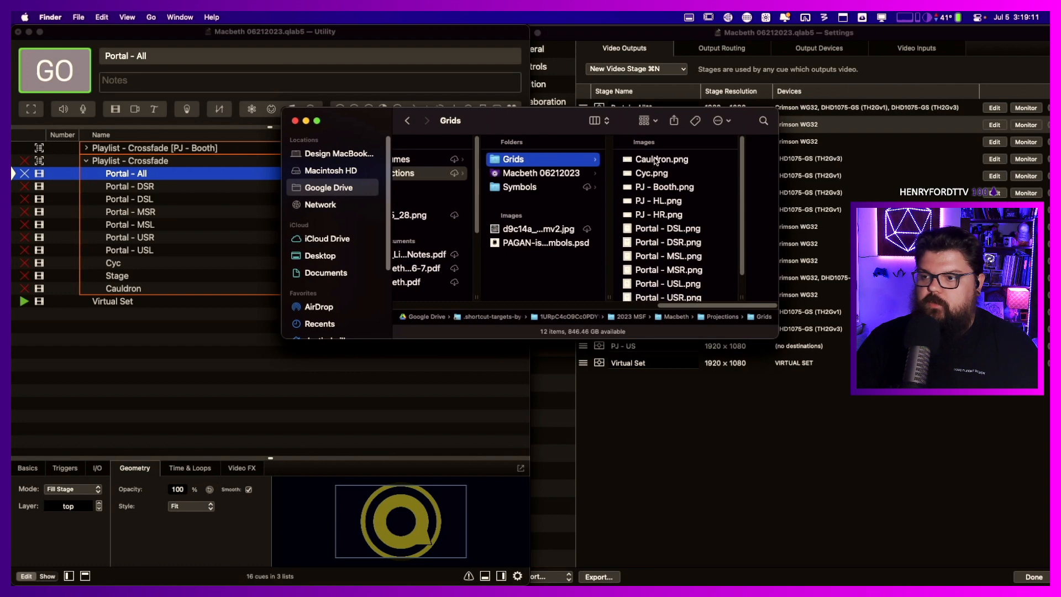
left_click_drag(385, 125, 524, 107)
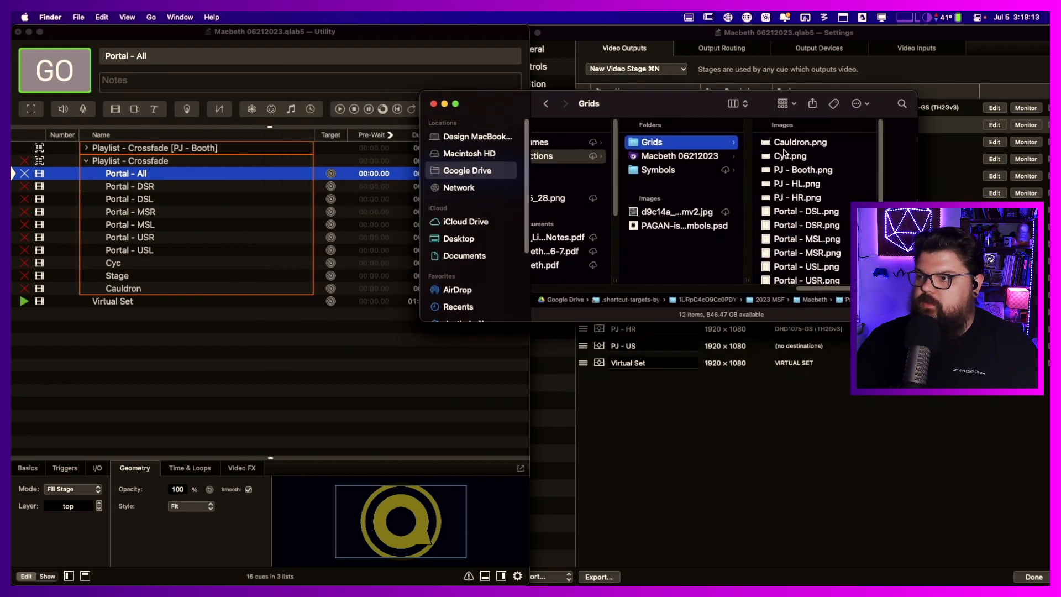
- Assign Cauldron.png, Cyc.png and Stage.png from the Grids folder as the file targets of the matching cues
left_click_drag(784, 145, 324, 288)
left_click_drag(793, 160, 329, 262)
scroll(781, 235, "down", 2)
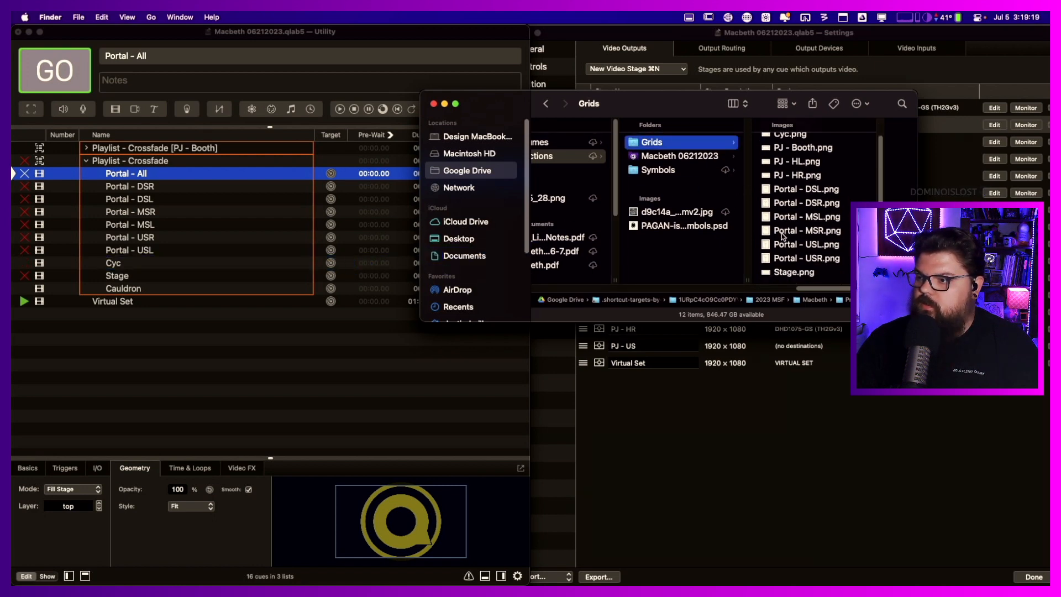
left_click_drag(789, 275, 320, 277)
- Assign the Portal - DSL, DSR, MSL, MSR, USL and USR grid images as the file targets of their matching cues
left_click_drag(784, 189, 330, 199)
left_click_drag(786, 209, 334, 186)
left_click_drag(798, 217, 329, 224)
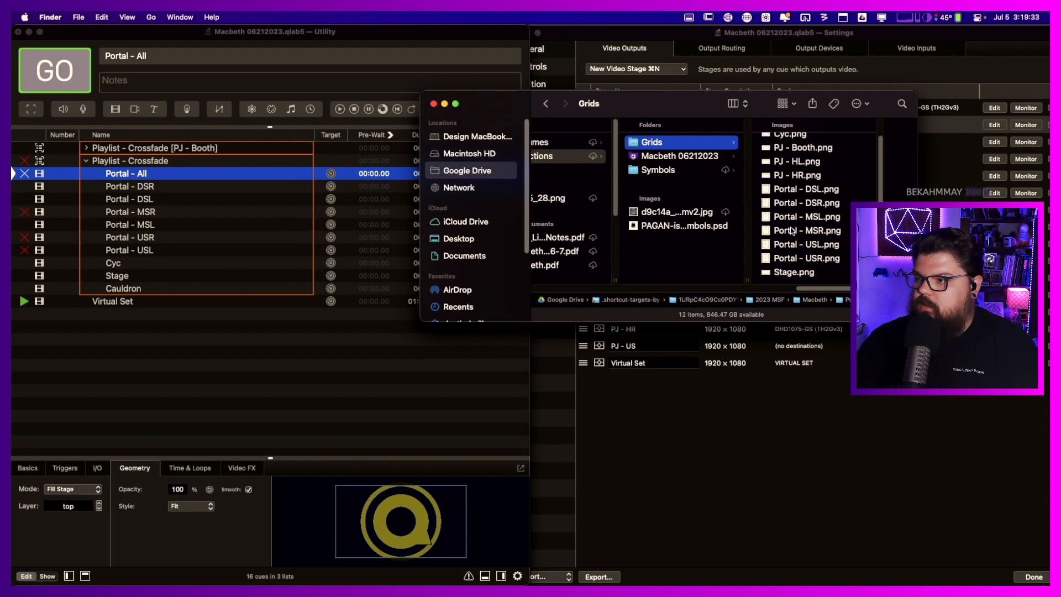
left_click_drag(796, 231, 332, 211)
left_click_drag(821, 243, 329, 249)
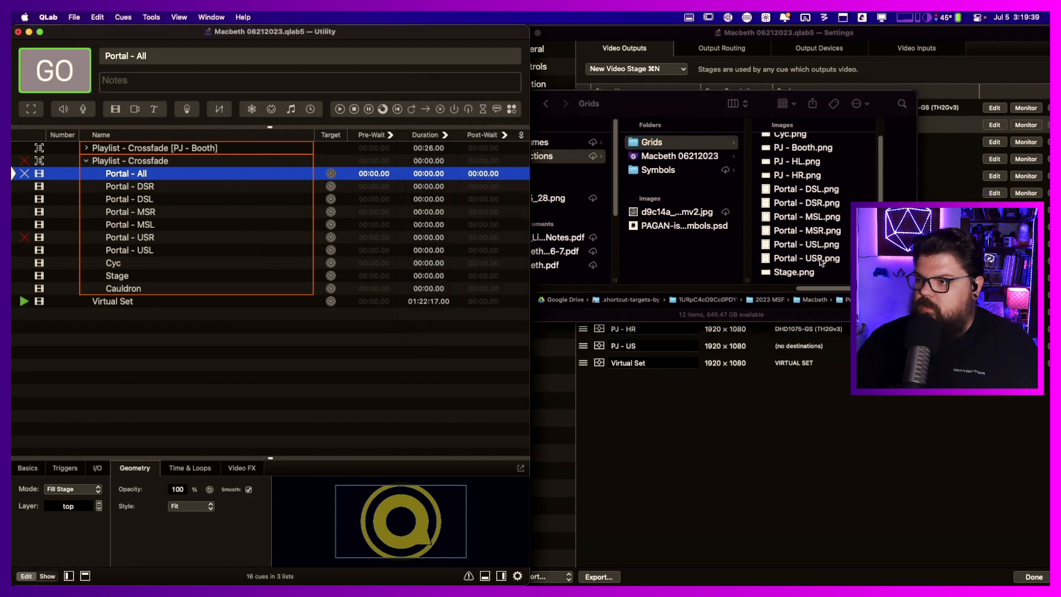
left_click_drag(821, 260, 326, 243)
- Review the Portal - USL cue's input/output, basic and geometry settings, including its file target and video output
left_click(293, 252)
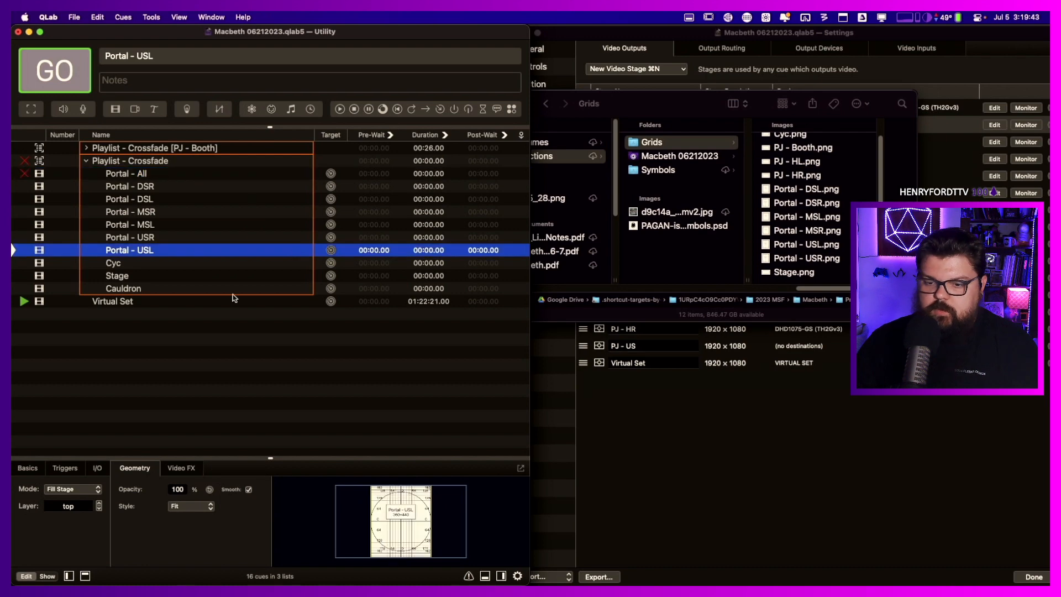
left_click(96, 467)
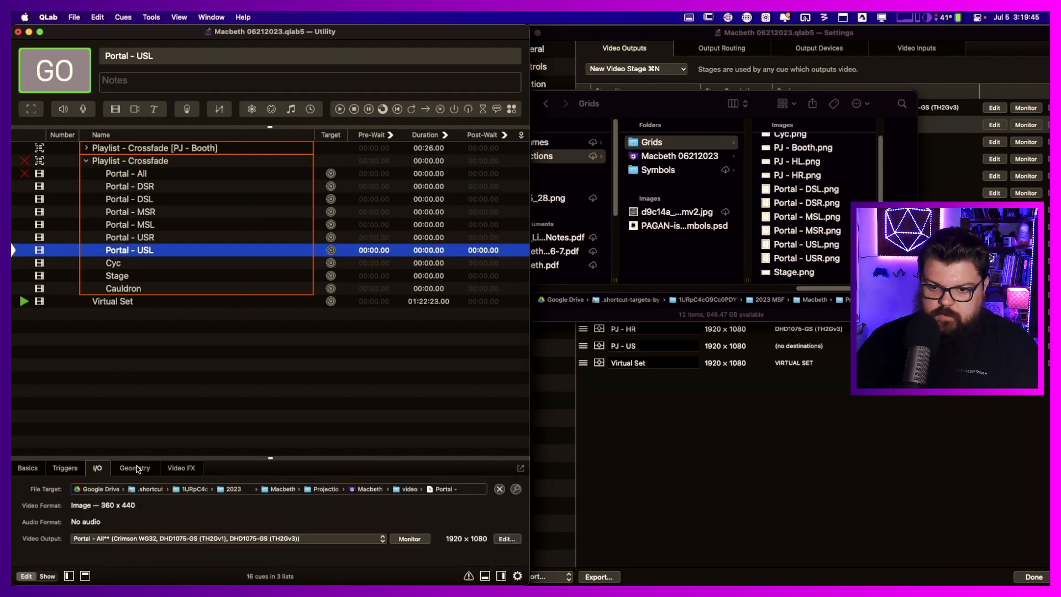
left_click(22, 468)
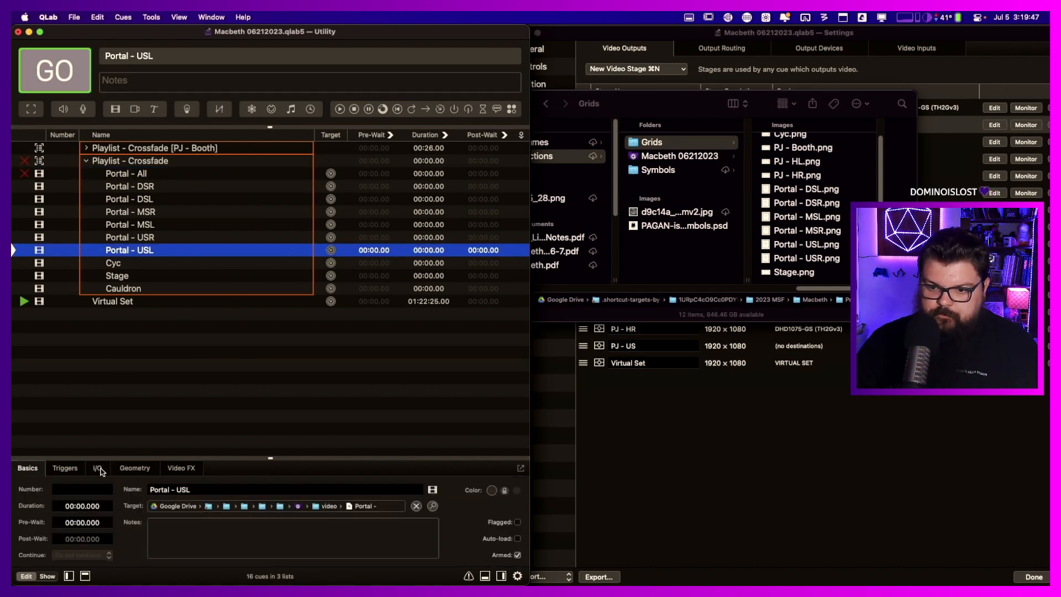
left_click(124, 468)
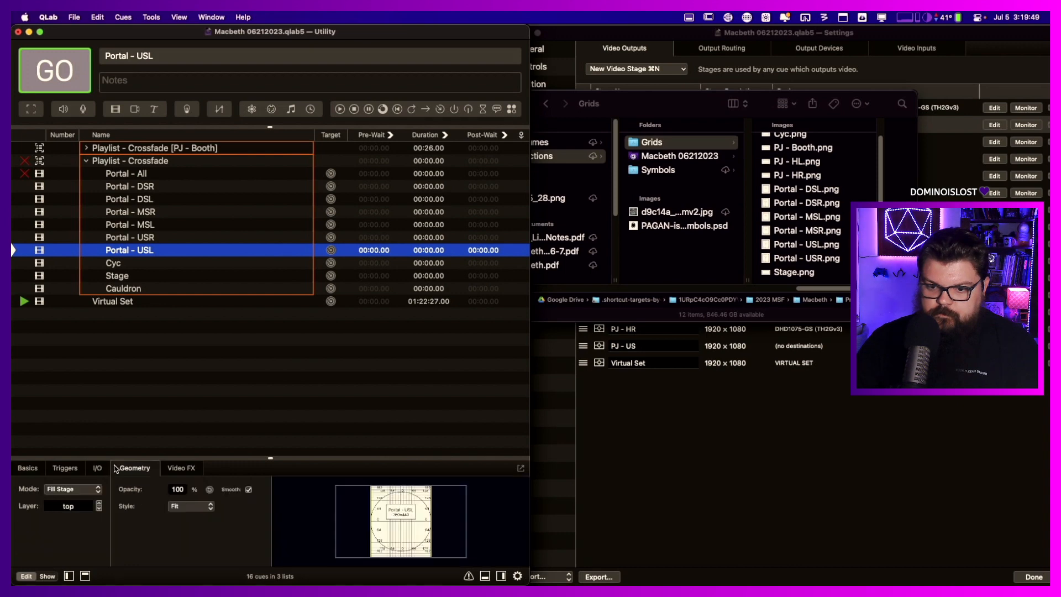
left_click(96, 468)
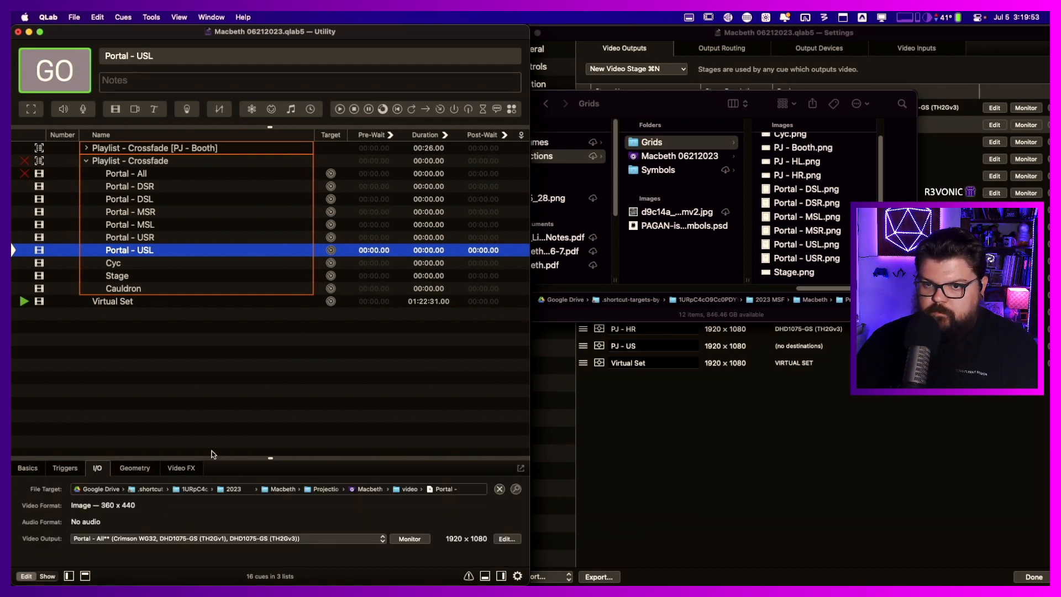
left_click_drag(814, 248, 332, 253)
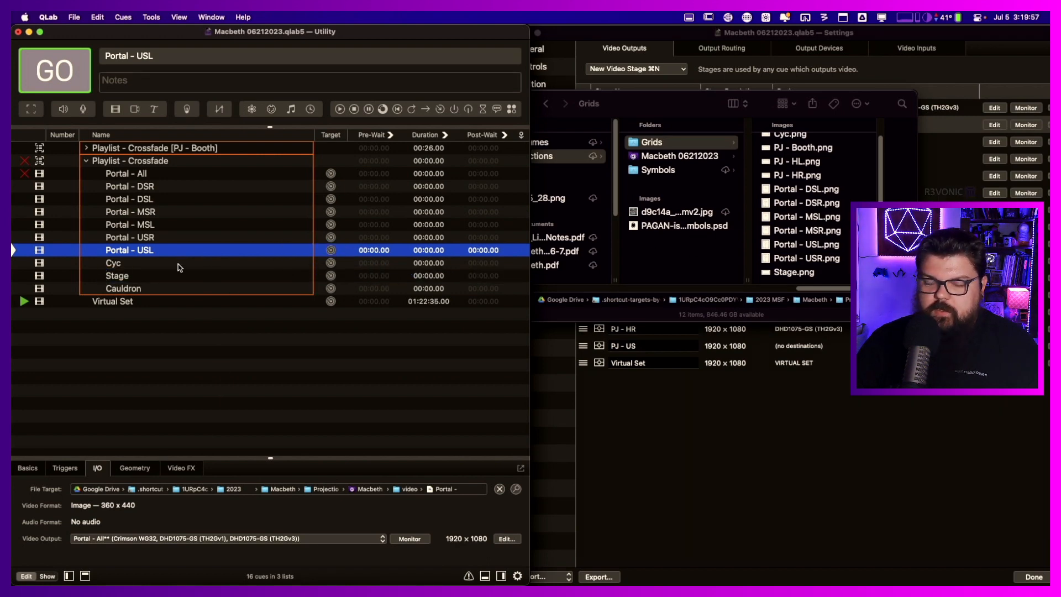
- Route the Portal - DSR and Portal - DSL cues to their matching Crimson WG32 video stages
left_click(159, 174)
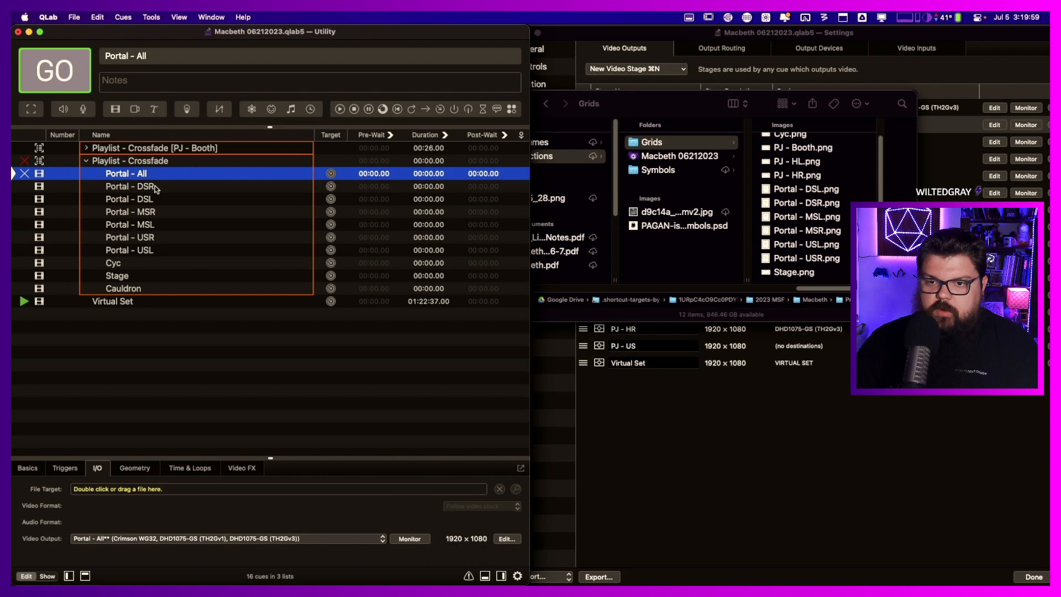
left_click(155, 185)
left_click(128, 539)
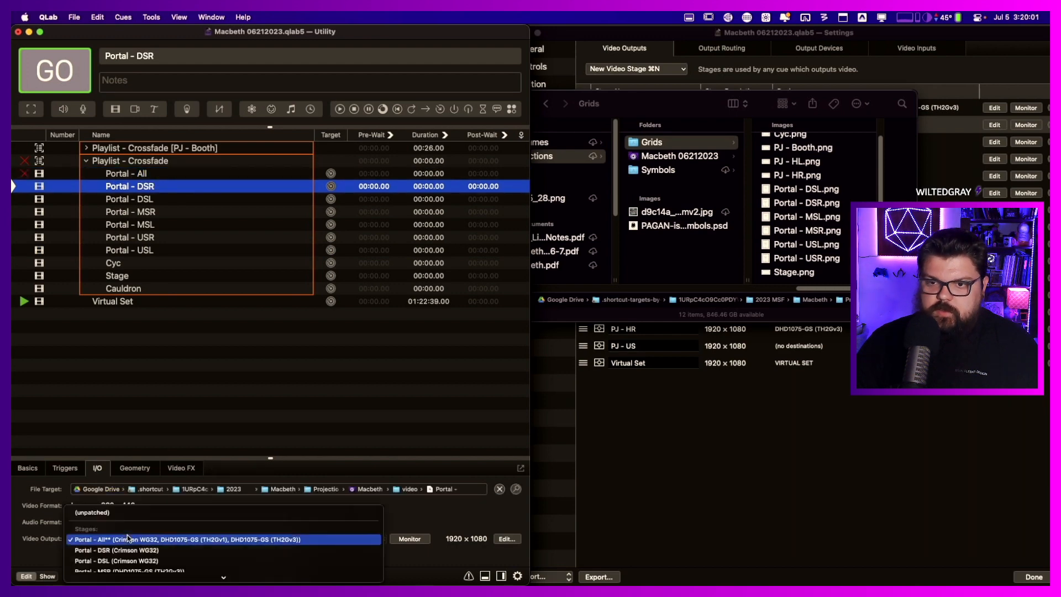
left_click(126, 550)
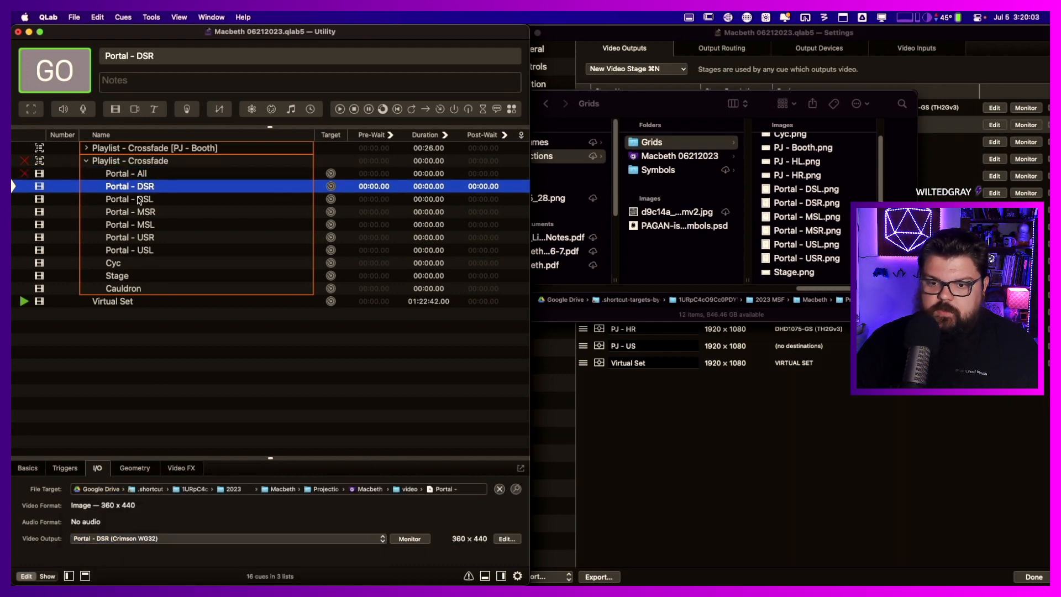
left_click(140, 199)
left_click(123, 538)
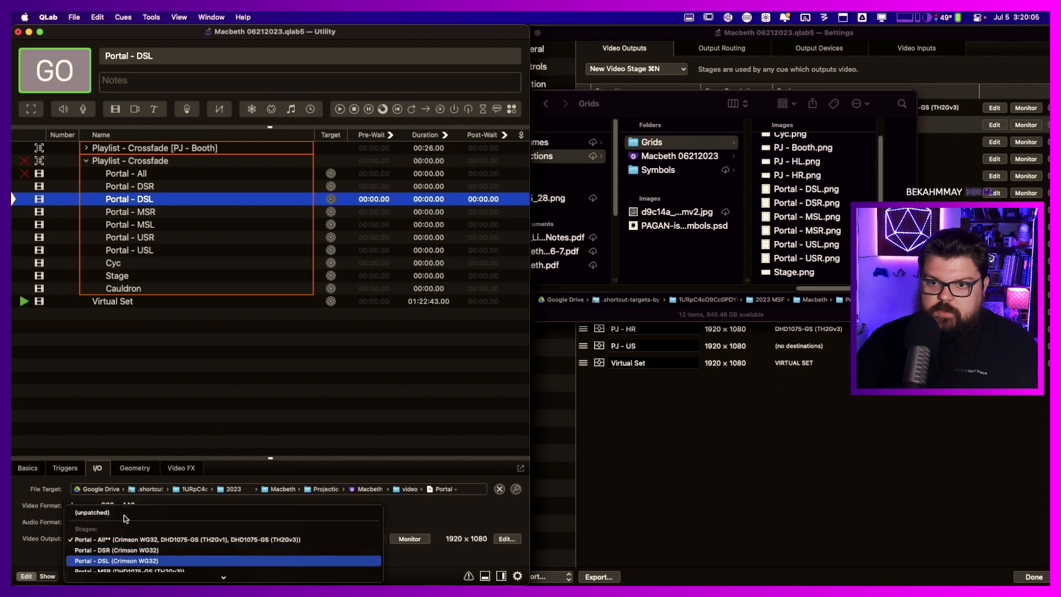
left_click(123, 561)
- Set the video outputs of the Portal - MSR and Portal - MSL cues to their matching stages
left_click(148, 212)
left_click(136, 539)
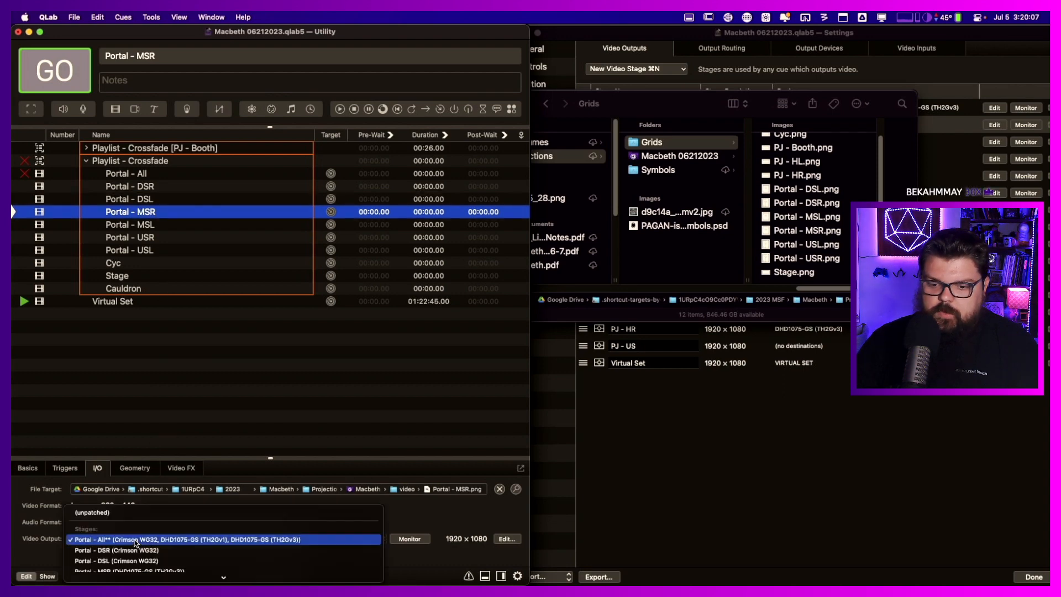
left_click(126, 570)
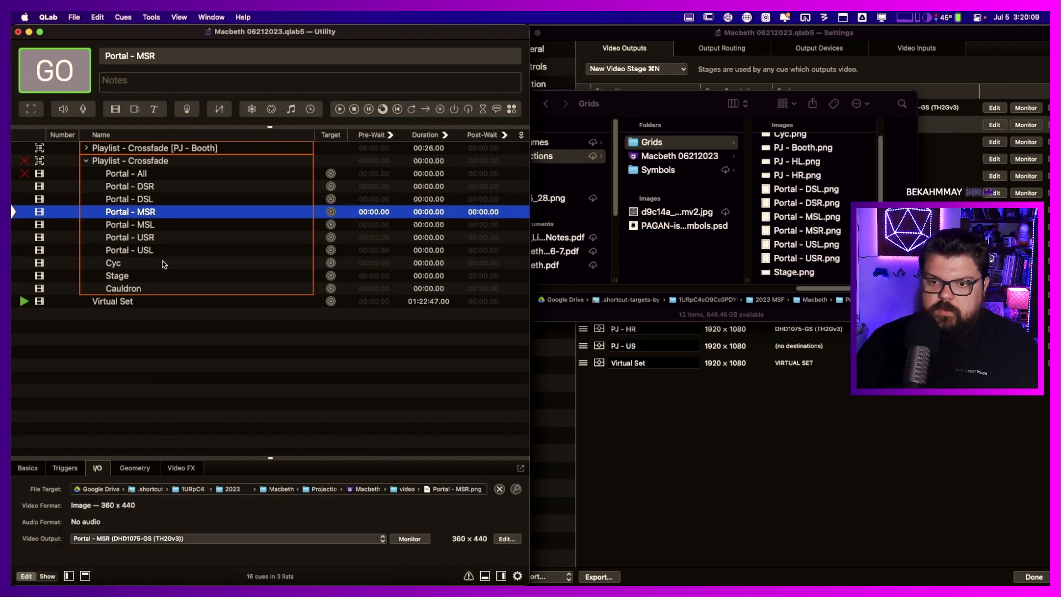
left_click(151, 226)
left_click(137, 540)
scroll(137, 545, "down", 3)
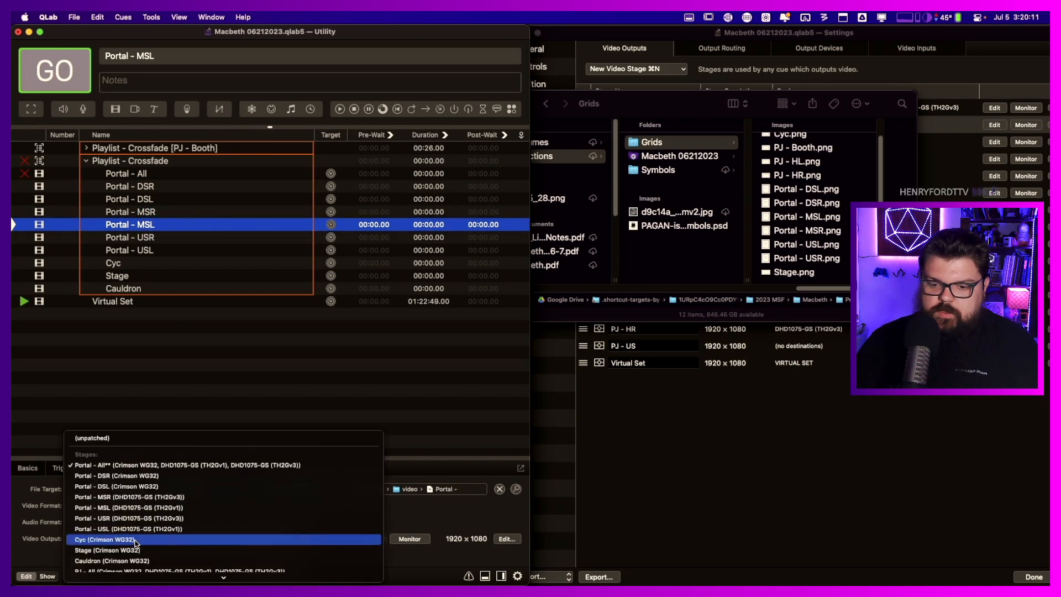
left_click(138, 519)
- Assign the Portal - USR cue to the Portal - USR stage and the Portal - USL cue to the Portal - USL stage
left_click(152, 236)
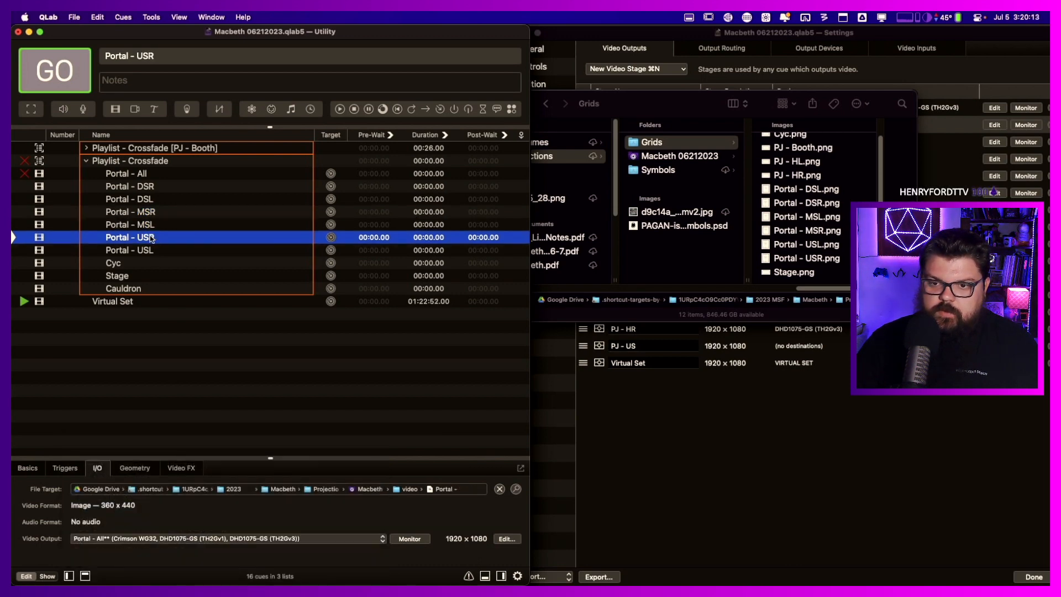
left_click(113, 539)
scroll(113, 544, "down", 3)
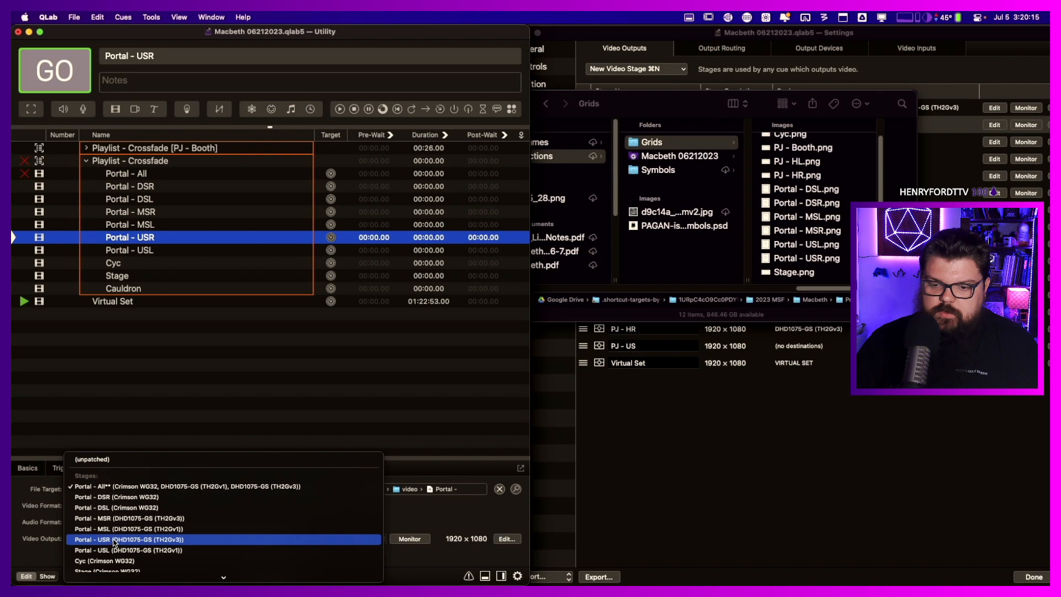
left_click(115, 540)
left_click(137, 252)
left_click(145, 540)
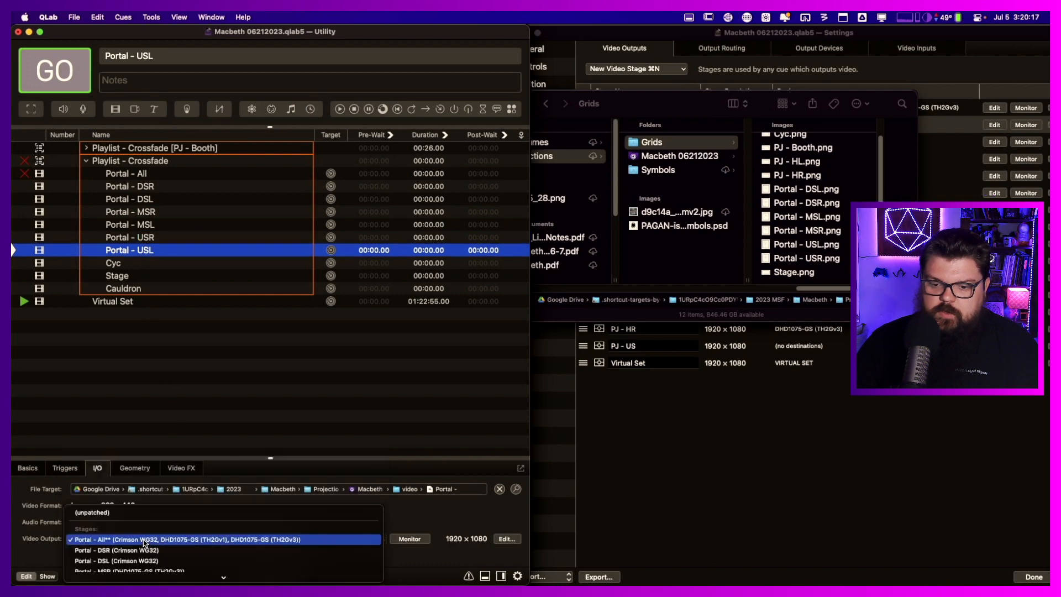
scroll(145, 545, "down", 3)
left_click(139, 524)
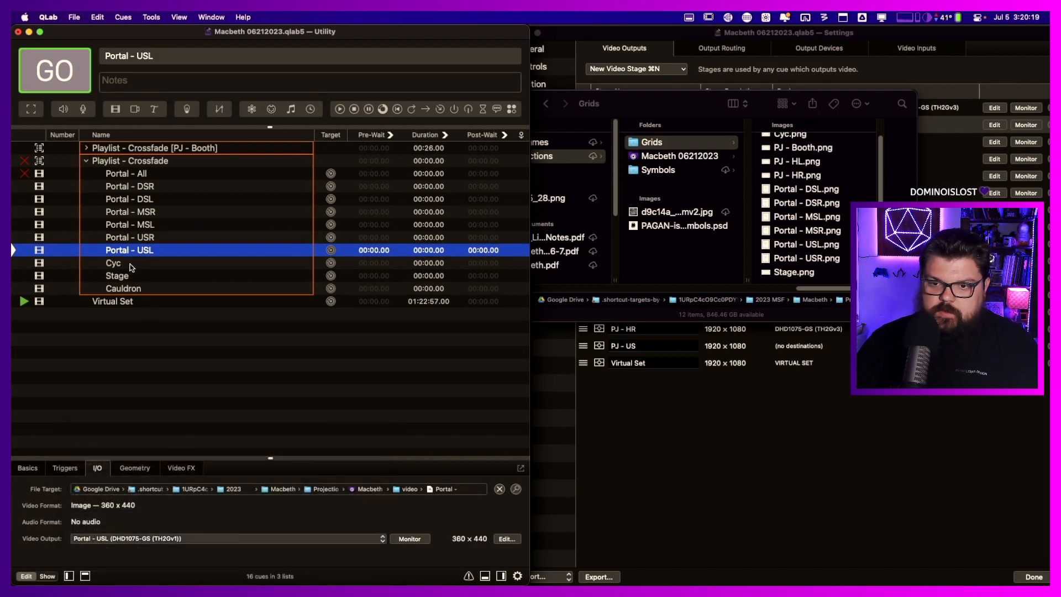
- Set the Cyc cue's video output to the Cyc (Crimson WG32) stage
left_click(131, 264)
left_click(105, 539)
scroll(103, 545, "down", 3)
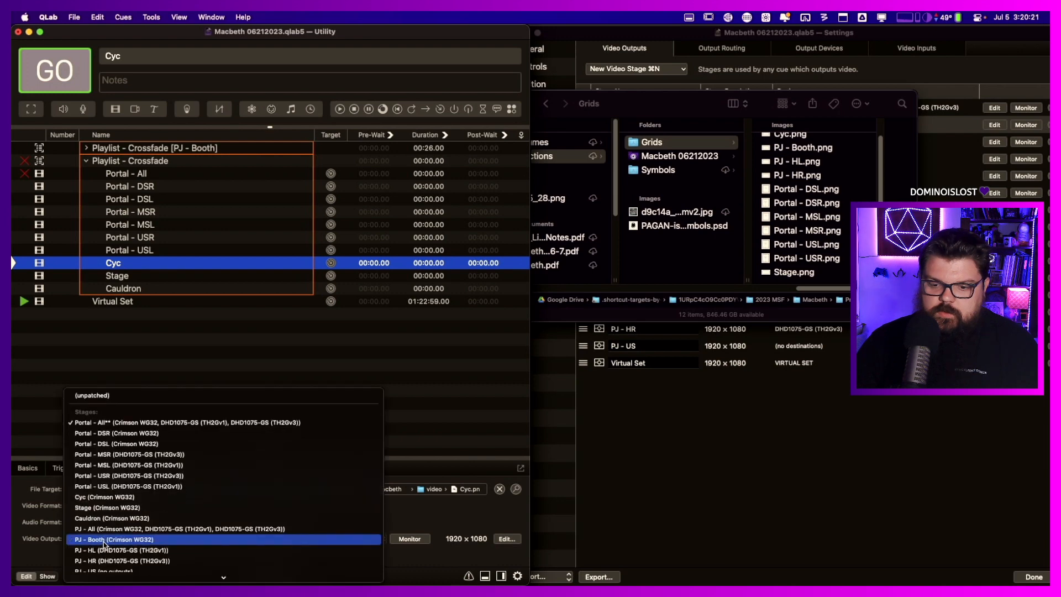
left_click(107, 496)
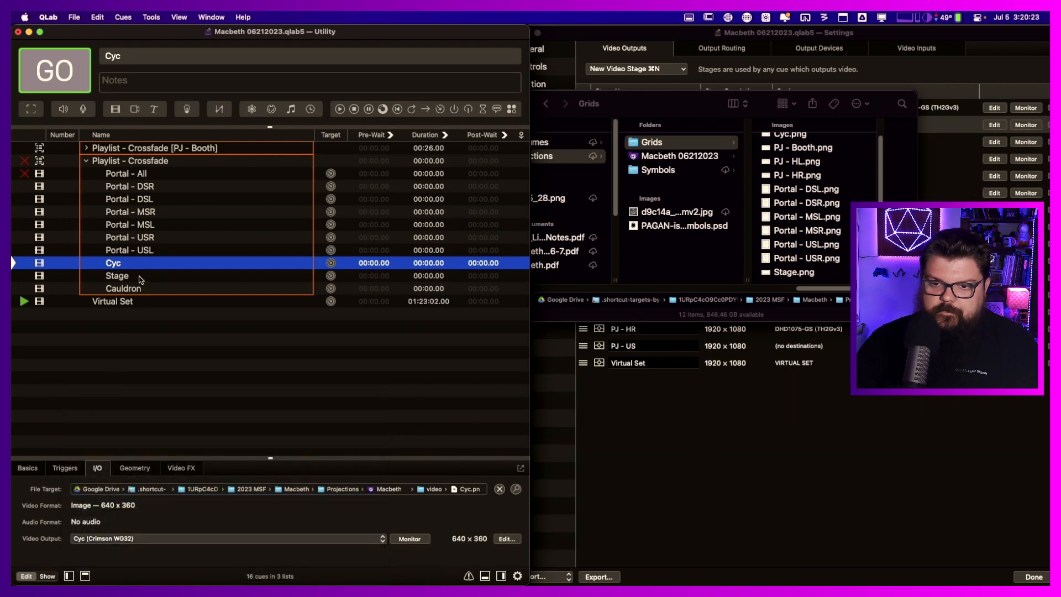
- Set the video outputs of the Stage and Cauldron cues to the Crimson WG32 stages of the same names
left_click(140, 278)
left_click(111, 544)
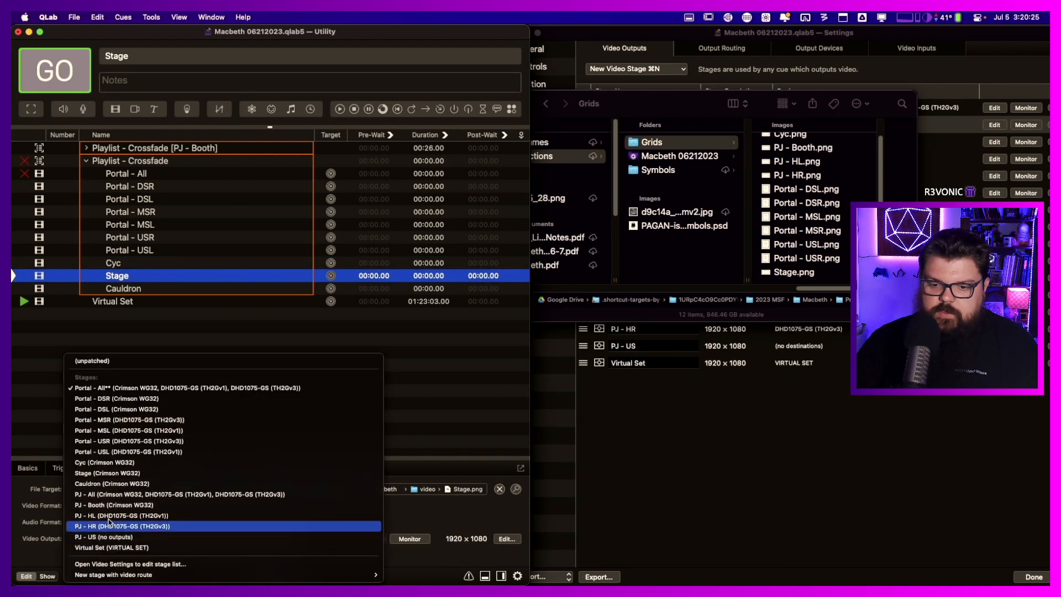
left_click(110, 474)
key("Down")
left_click(102, 538)
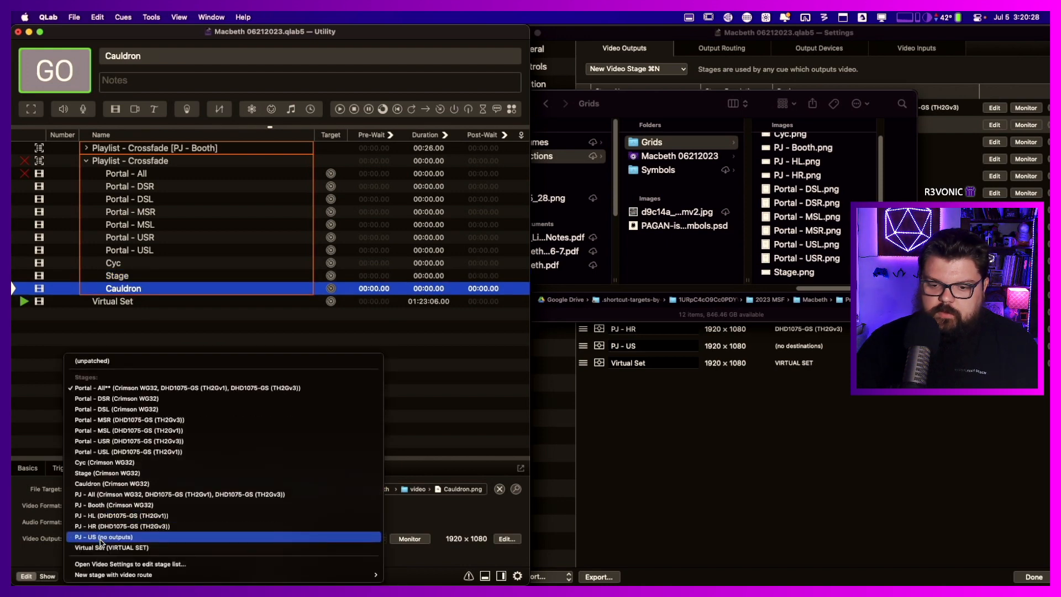
left_click(110, 484)
left_click(142, 336)
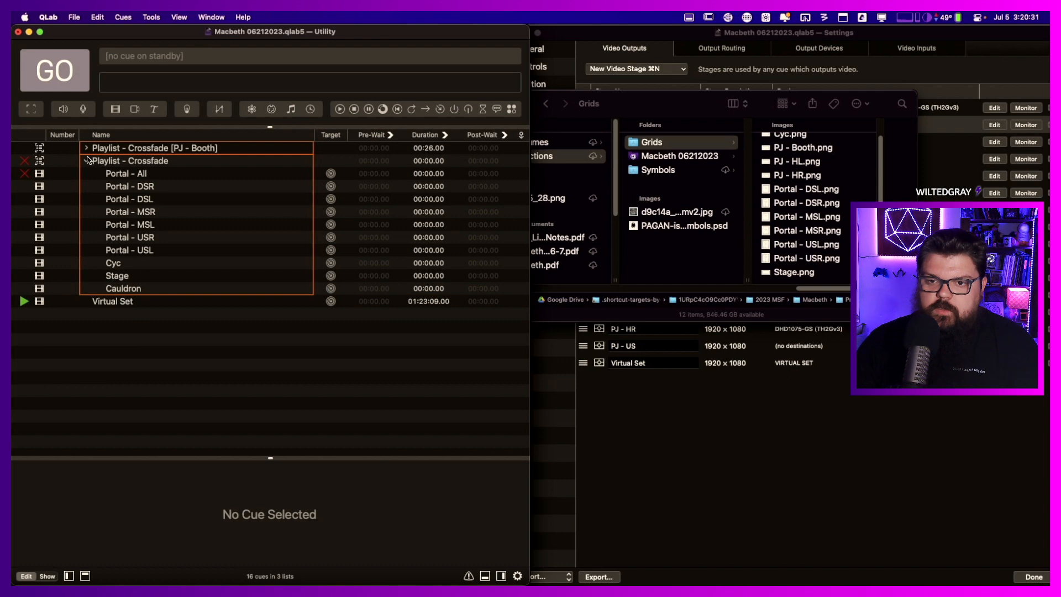
- Check the Portal - All cue's playlist issue and expand both crossfade playlists to compare their cue durations
left_click(180, 177)
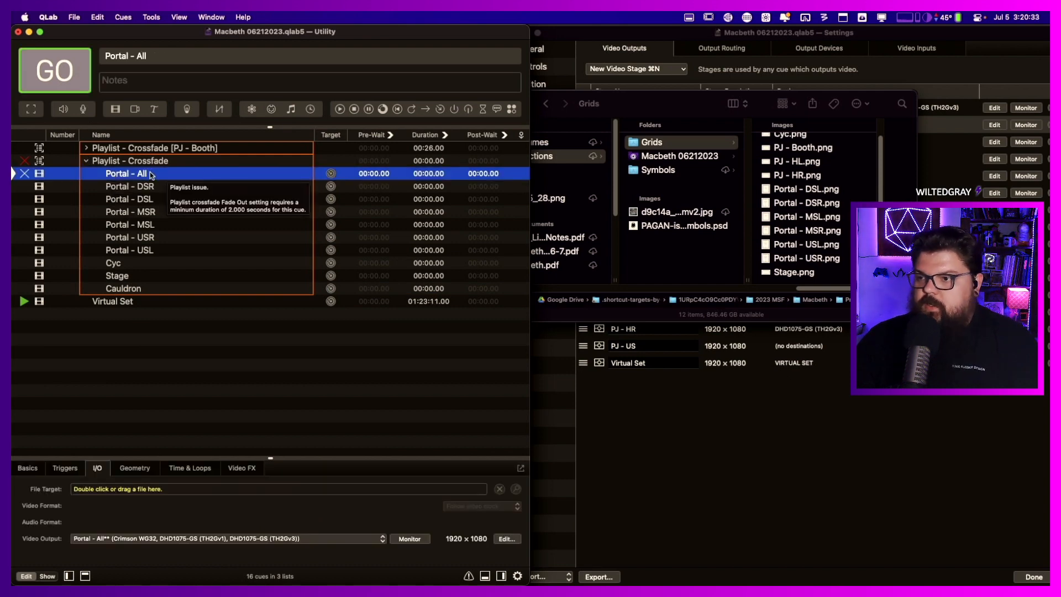
left_click(86, 162)
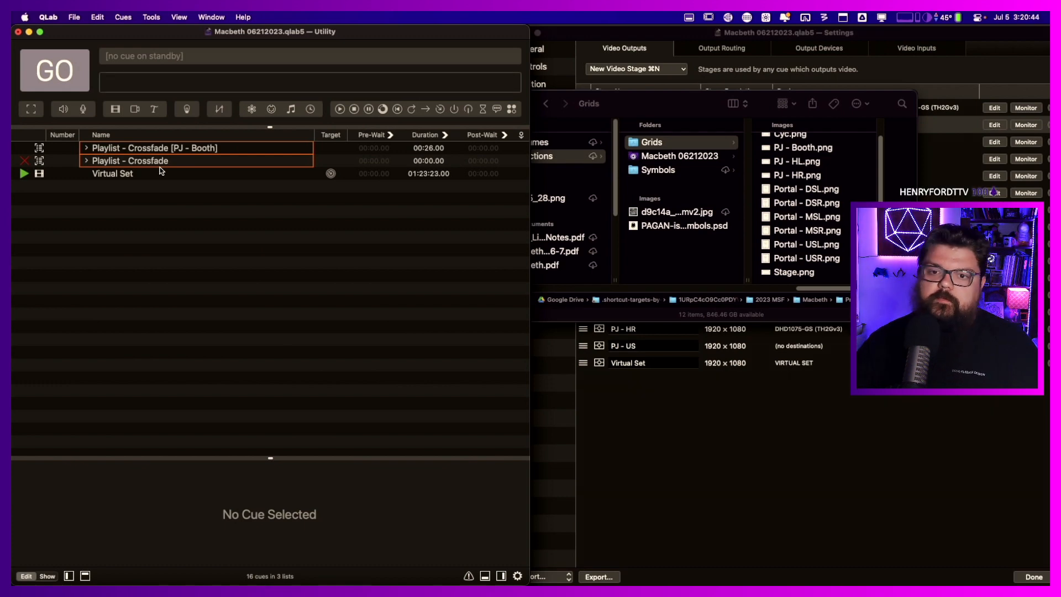
left_click(87, 161)
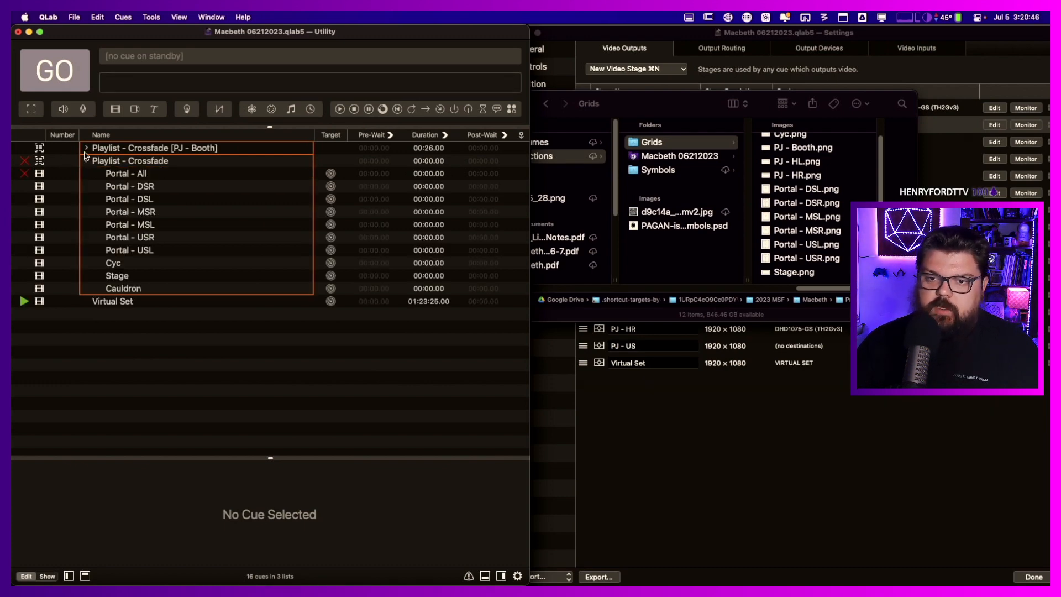
left_click(86, 148)
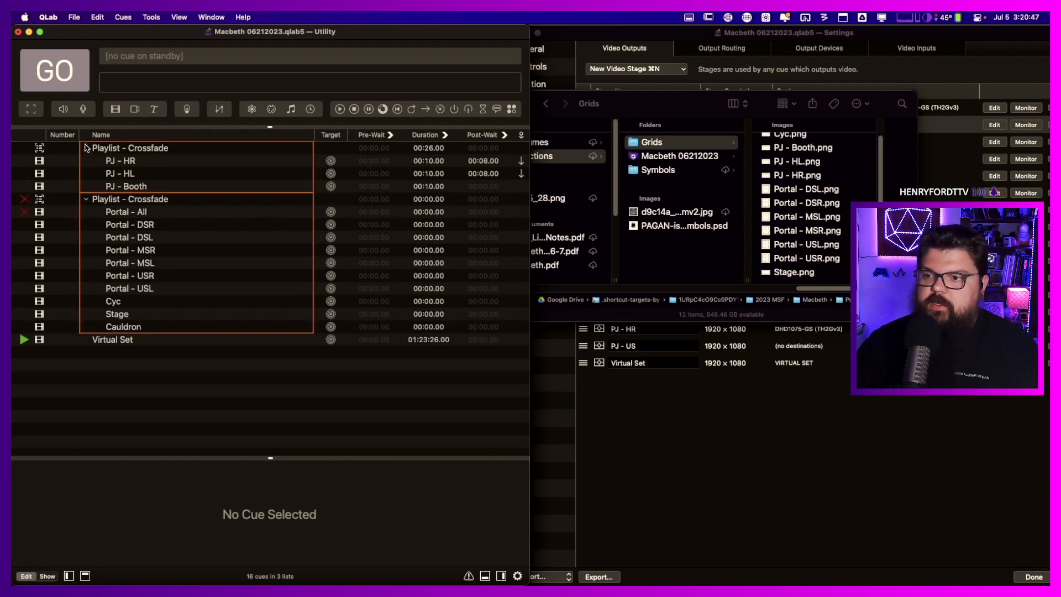
- Try to edit one shared duration for all video cues in both crossfade playlists, from PJ - HR to Cauldron
left_click(424, 160)
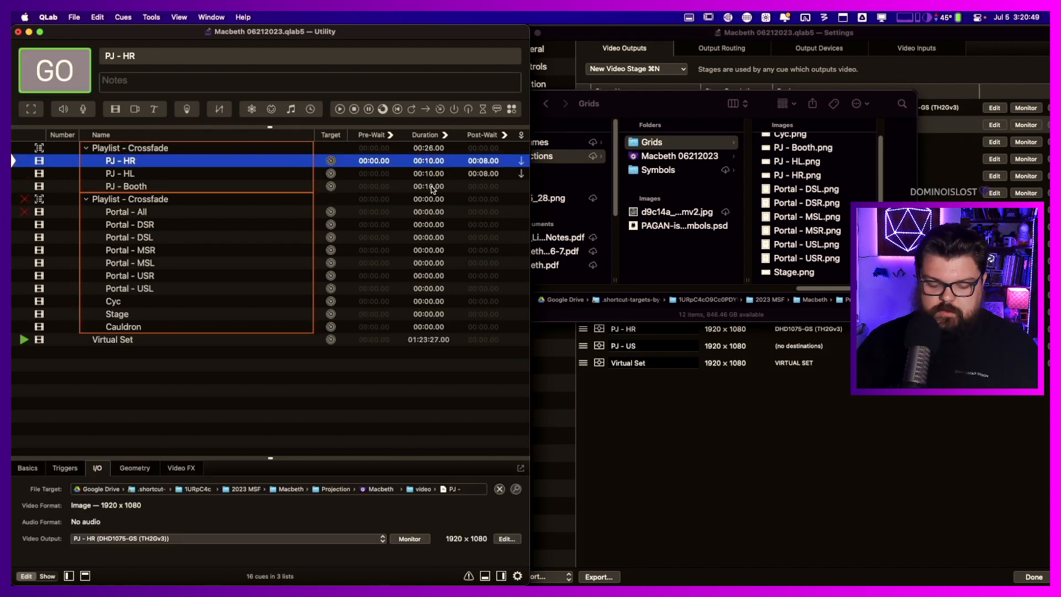
left_click(432, 188, "shift")
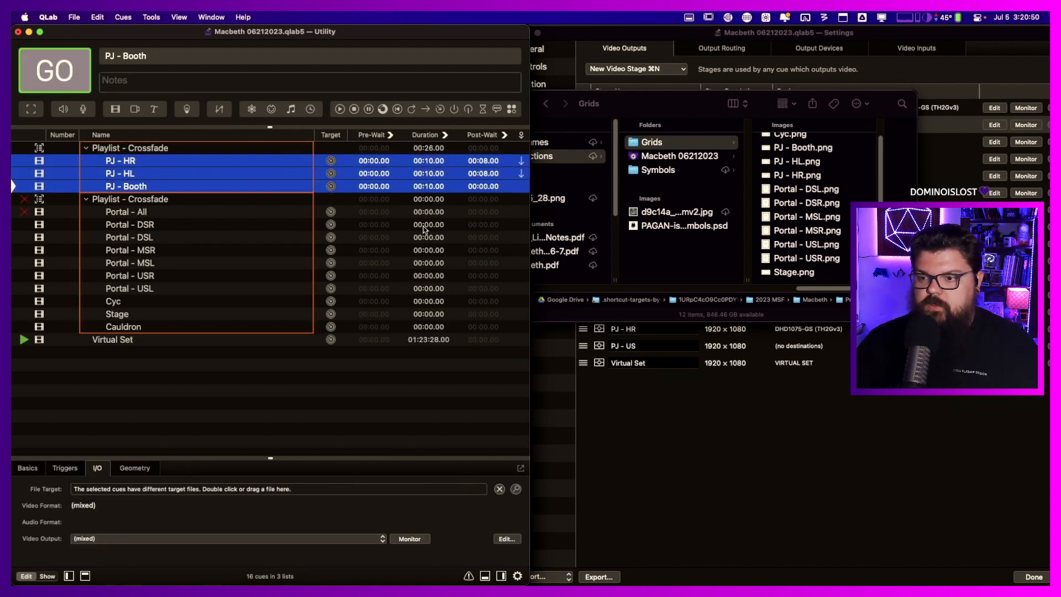
left_click(419, 327, "shift")
left_click(299, 201, "super")
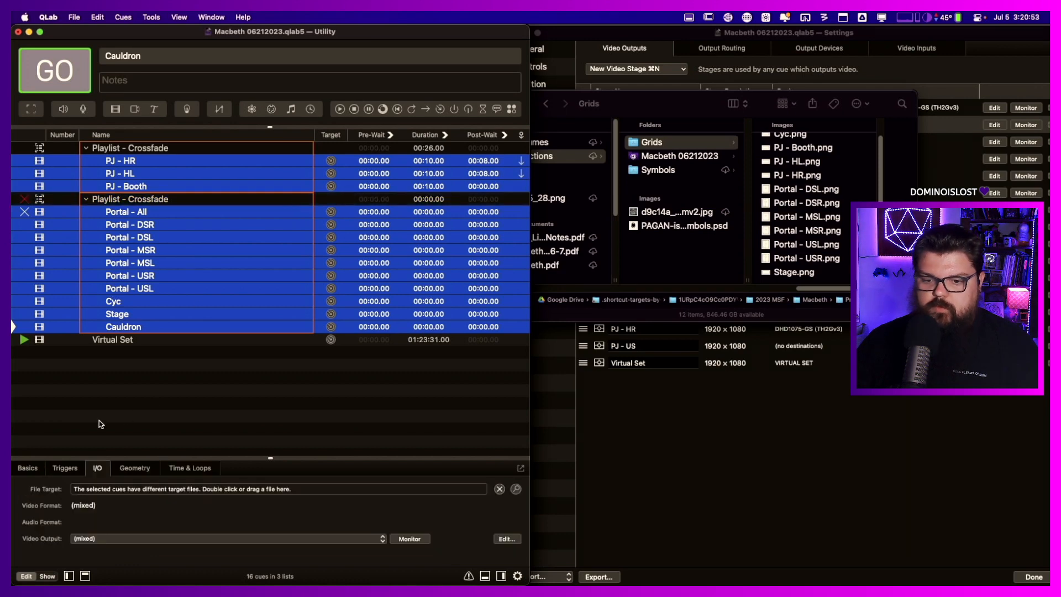
left_click(35, 473)
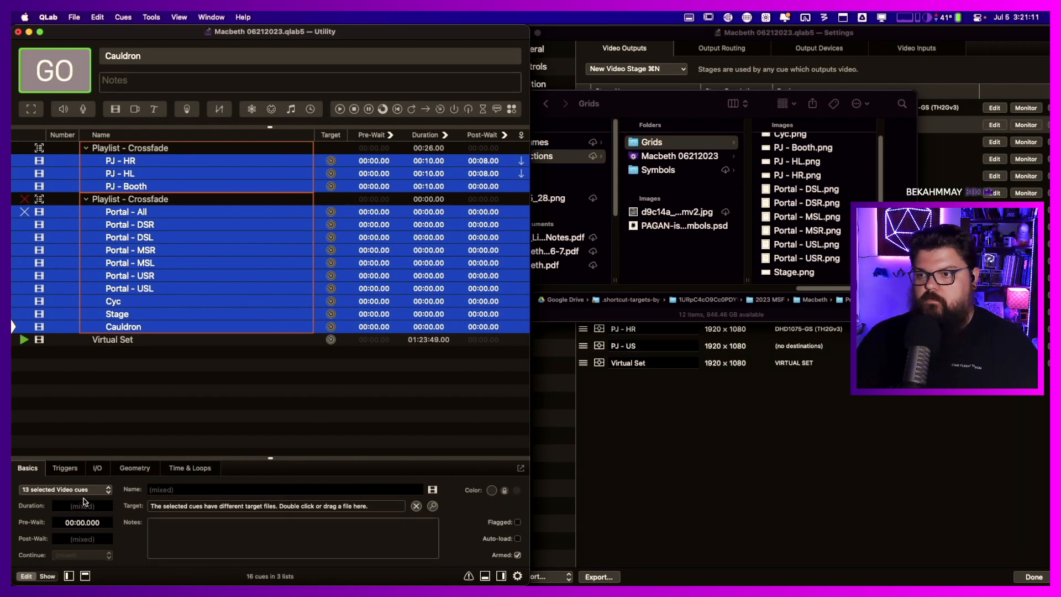
key("t")
left_click(425, 410)
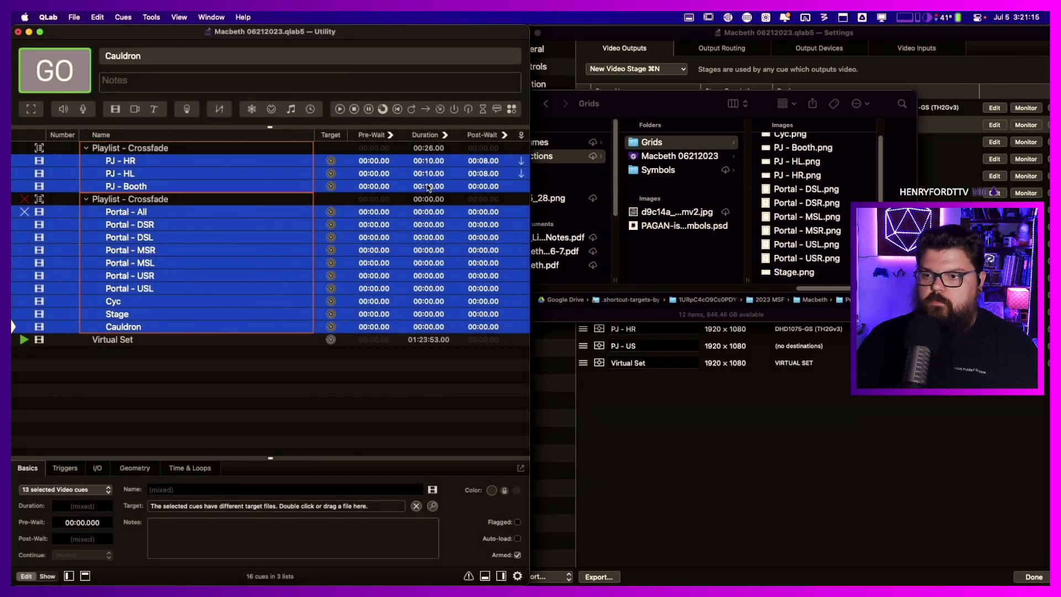
- Set the PJ - HR cue's duration to 8 seconds
double_click(430, 162)
type("8")
key("Return")
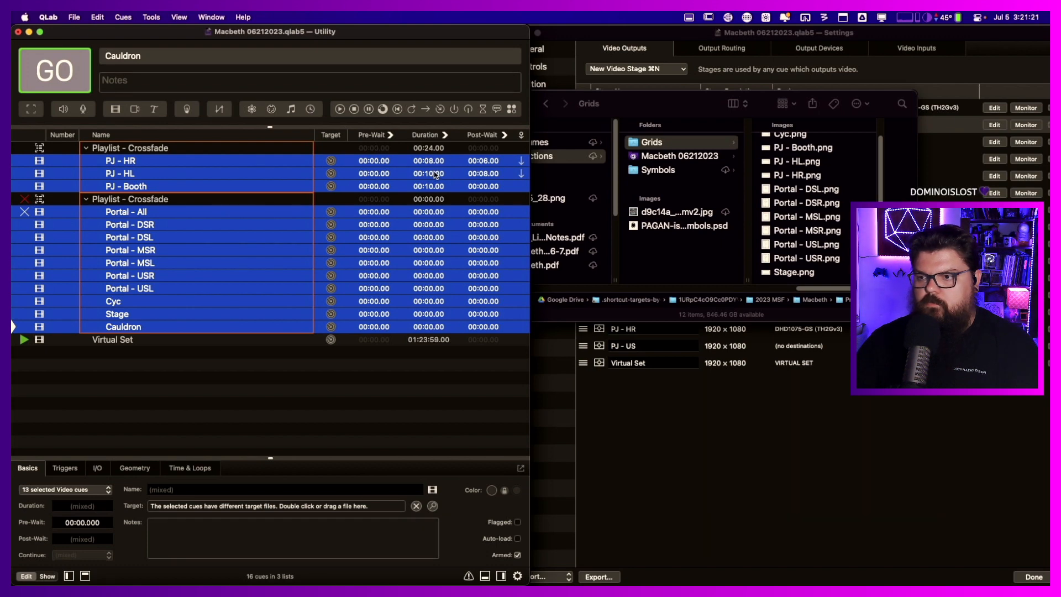
- Try to edit the shared duration of the second playlist's cues from Portal - All through Cauldron
left_click(435, 175)
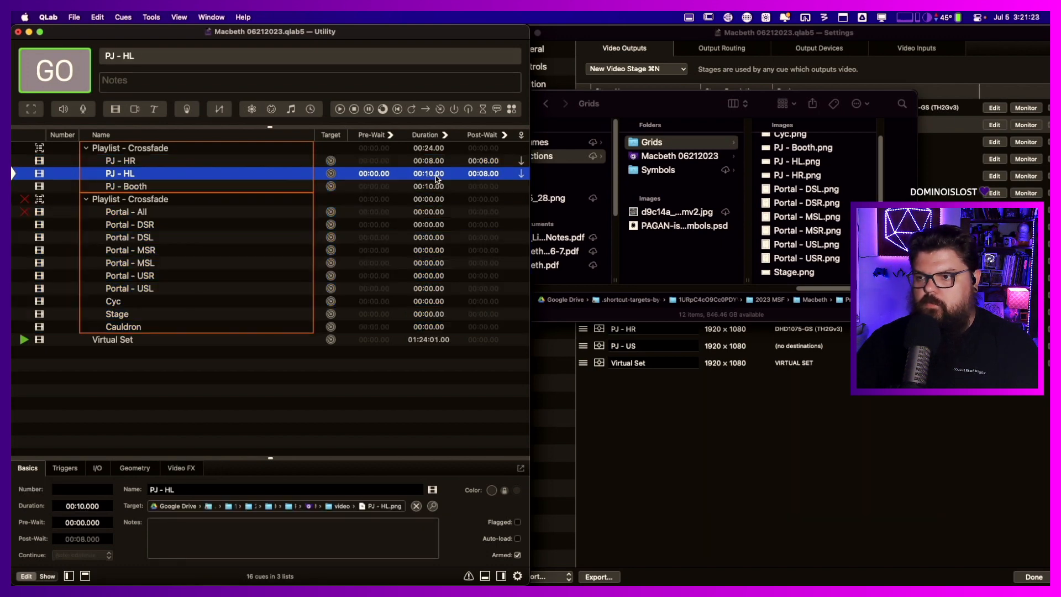
left_click(431, 200)
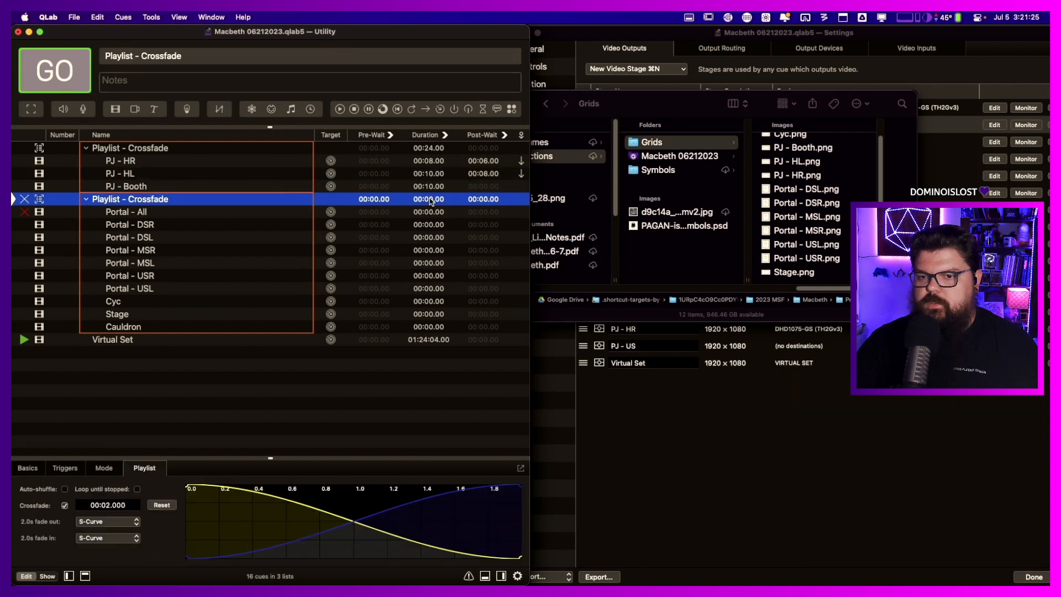
left_click(431, 212)
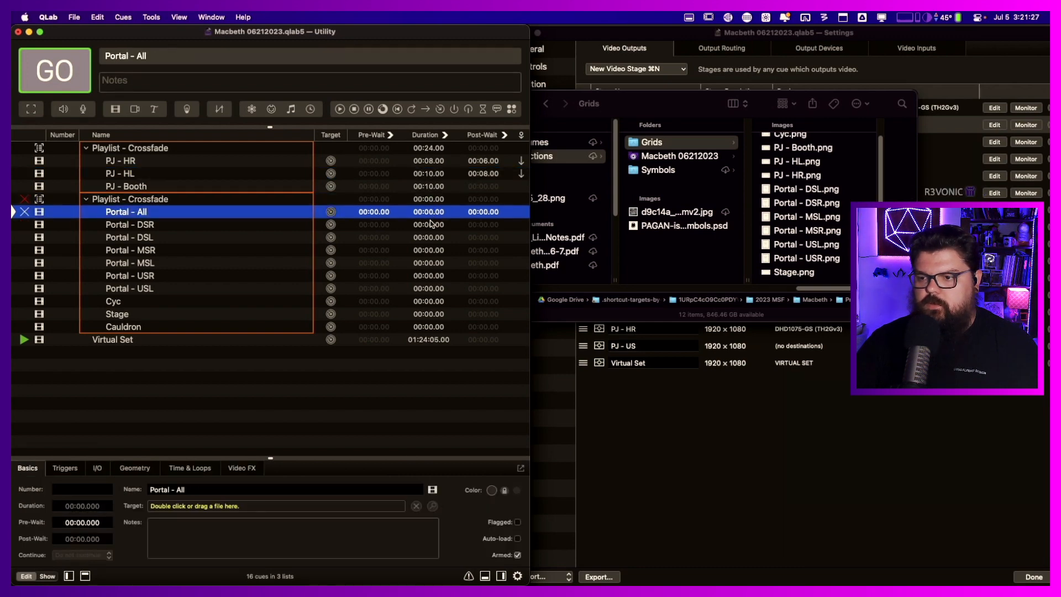
left_click(429, 327, "shift")
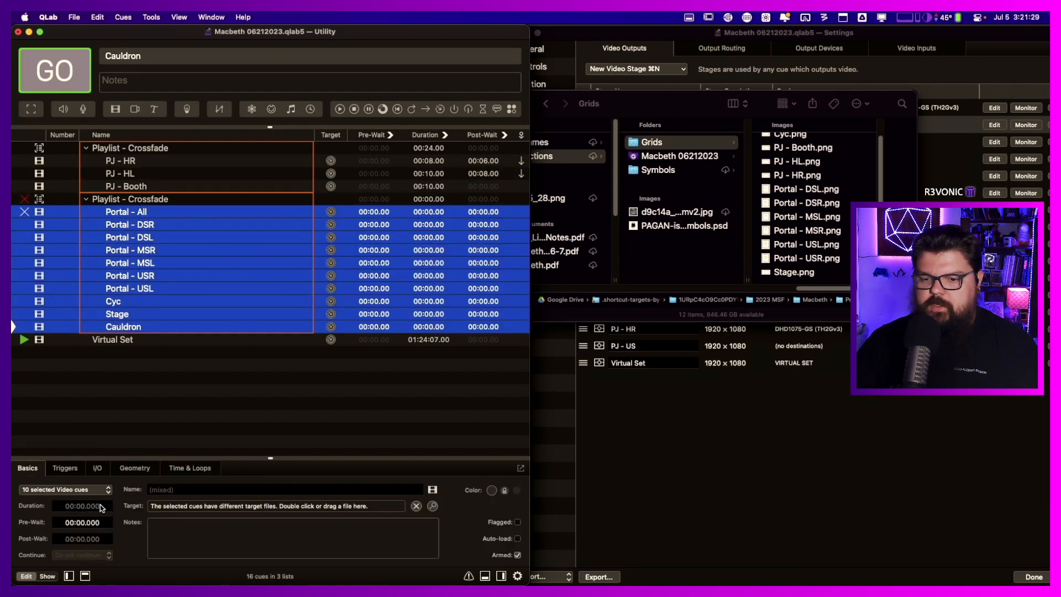
left_click(440, 211)
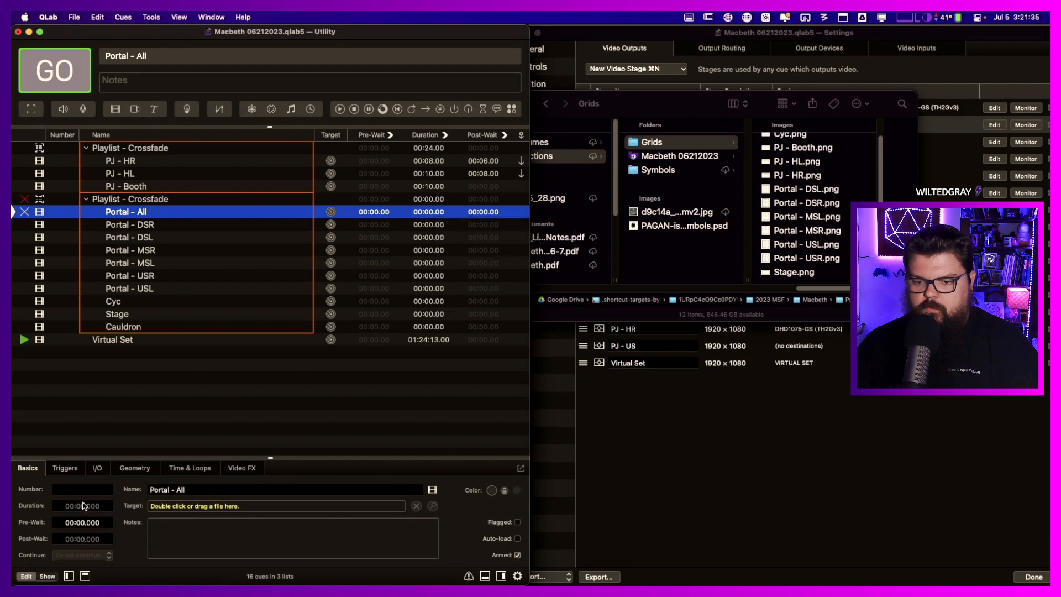
- Set the duration of the nine cues from Portal - DSR through Cauldron to 8 seconds
left_click(430, 225)
left_click(431, 225)
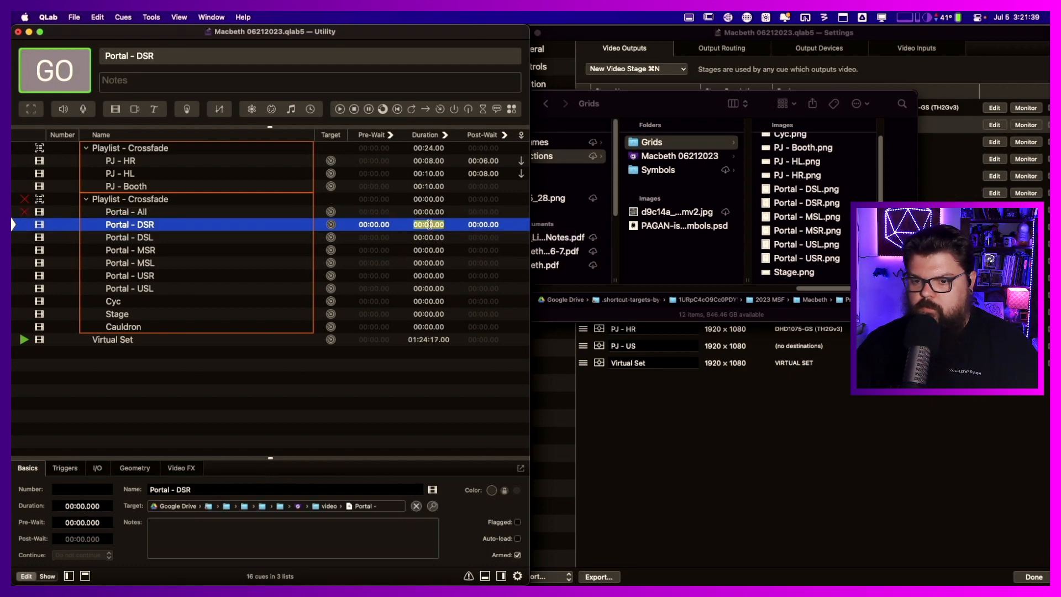
left_click(426, 326, "shift")
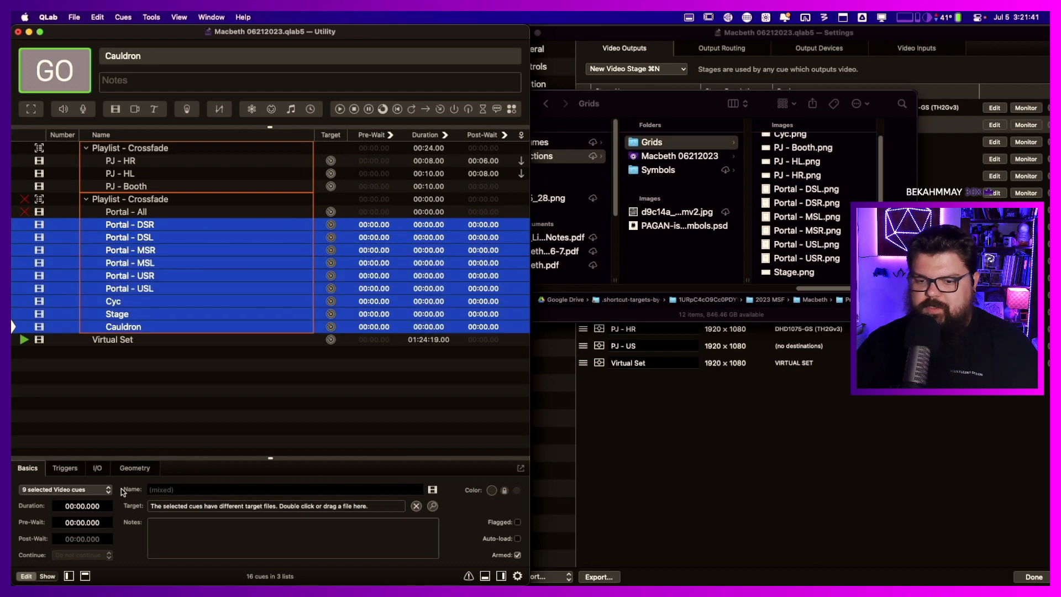
left_click(72, 506)
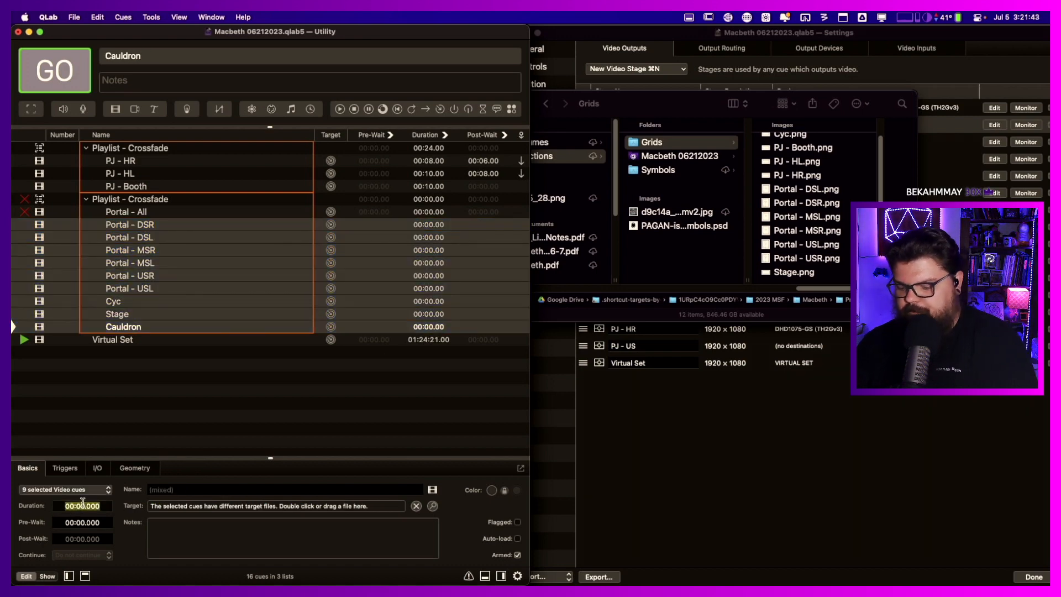
type("8")
key("Return")
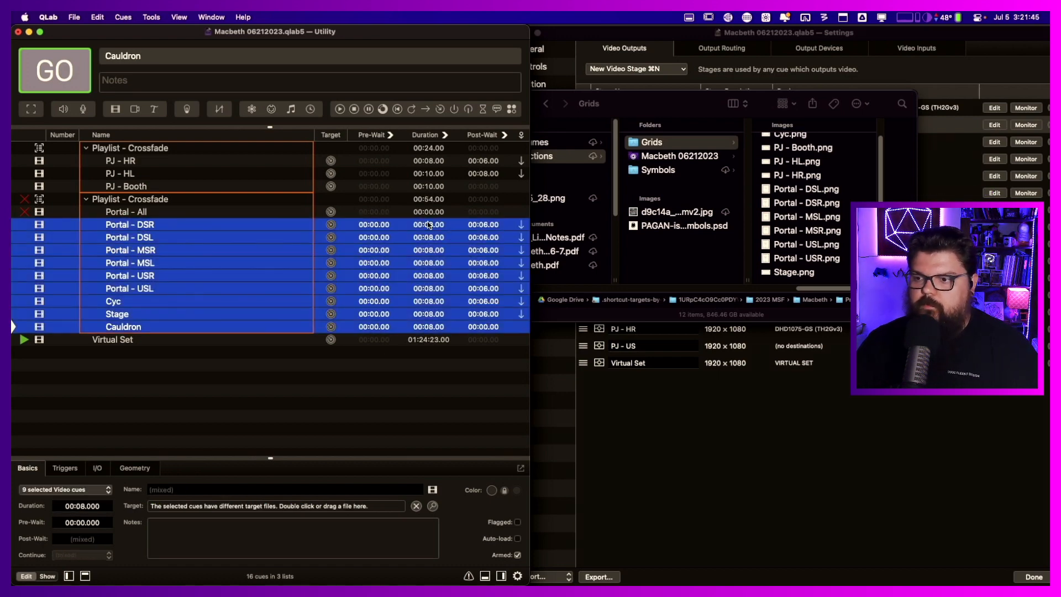
- Set the duration of the PJ - HL and PJ - Booth cues to 8 seconds
left_click(157, 197)
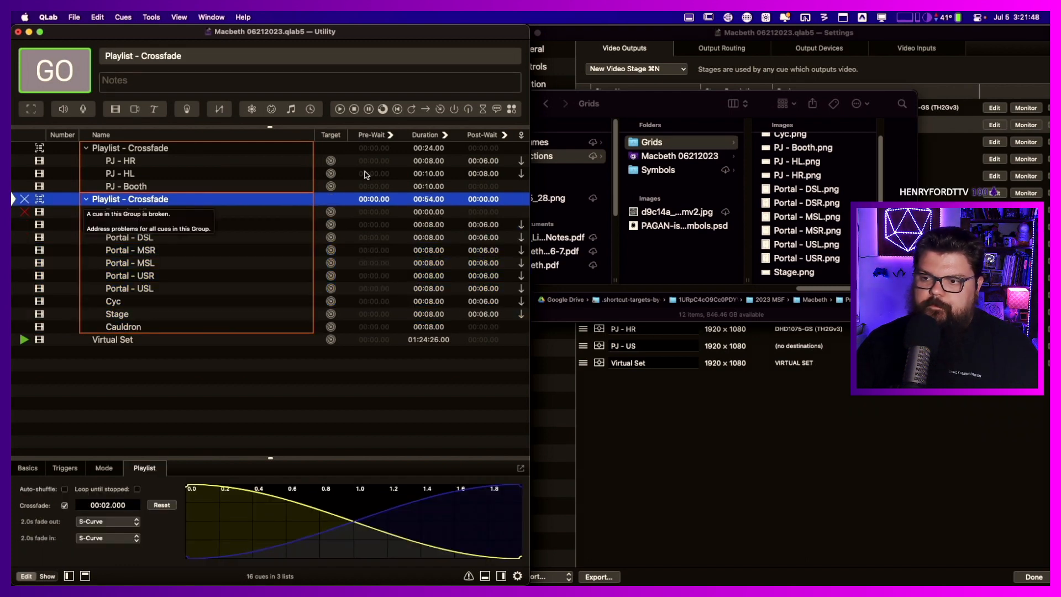
left_click(365, 174)
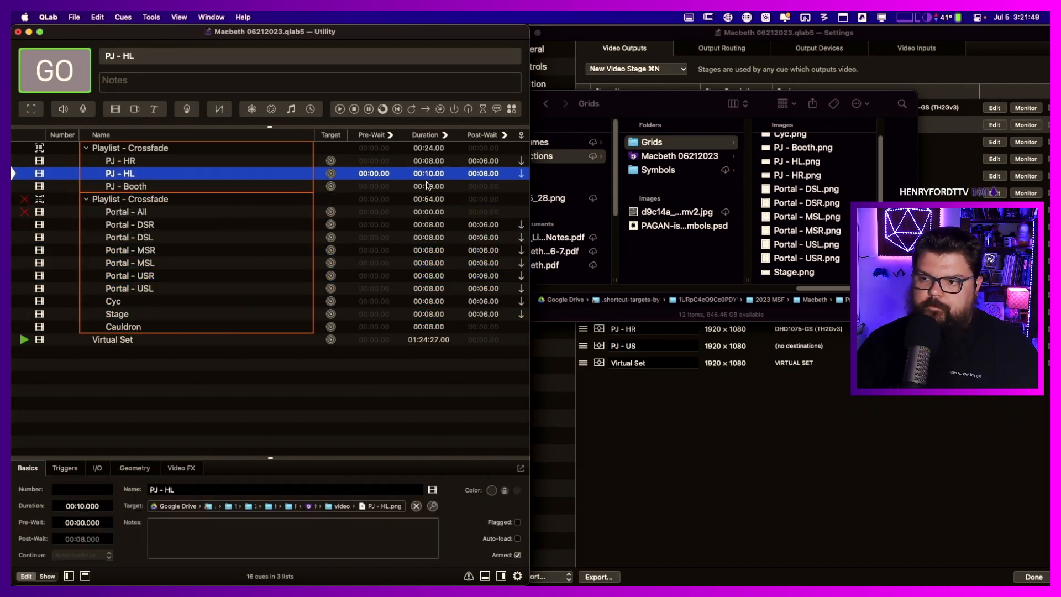
left_click(365, 187, "shift")
left_click(80, 506)
double_click(79, 506)
type("8")
key("Return")
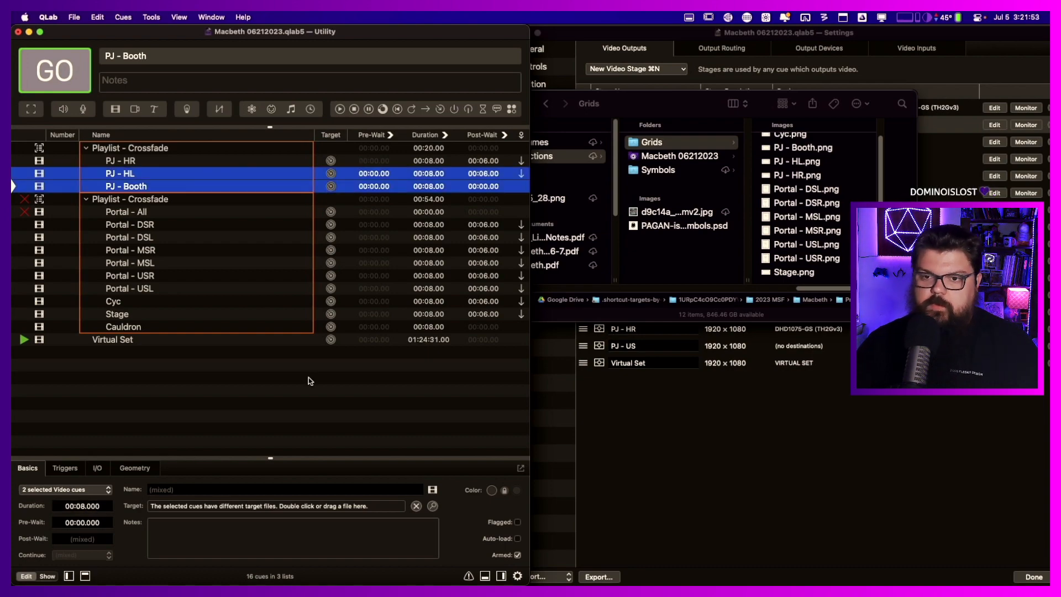
- Clear the Settings and Grids windows out of the way to uncover the MadMapper output preview
left_click_drag(762, 32, 11, 113)
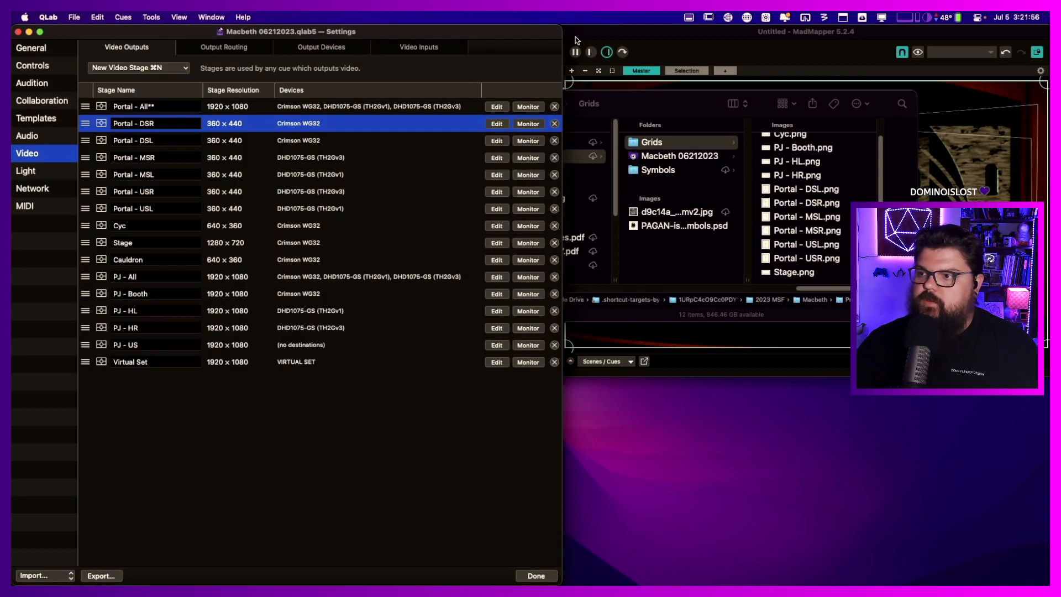
left_click(714, 40)
left_click(314, 32)
key("Escape")
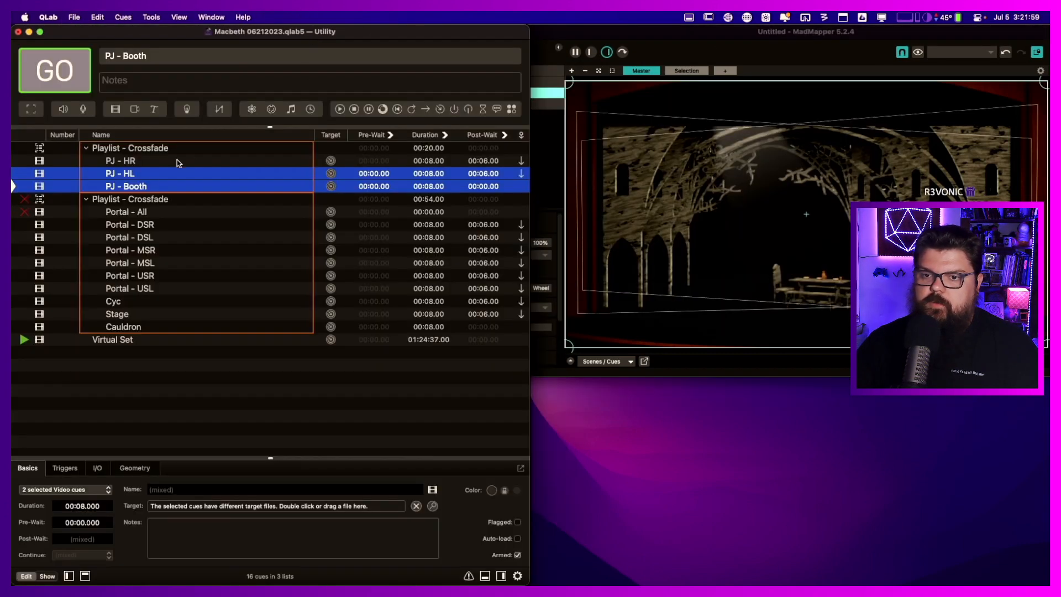
- Play the projector and surface crossfade playlists to check their grids in the output preview
left_click(164, 147)
key("space")
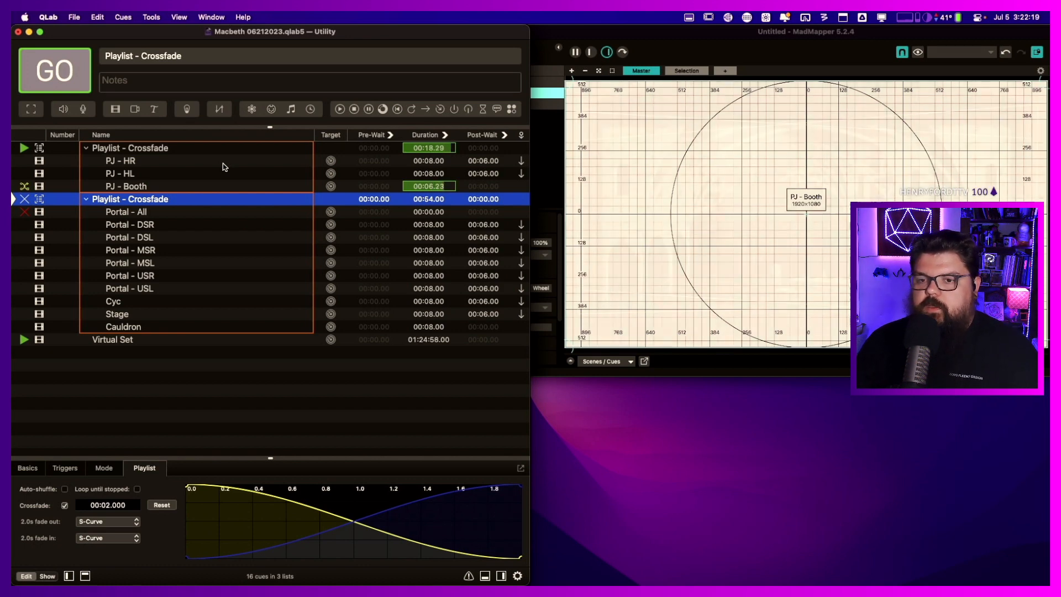
key("space")
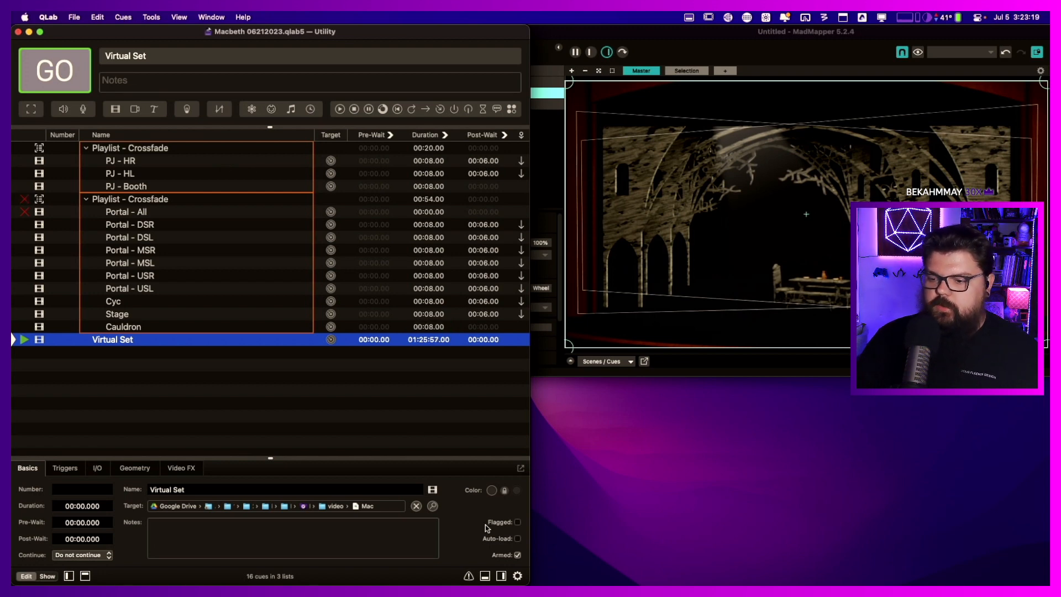
- Show the cue lists sidebar and select the Utility list
left_click(501, 576)
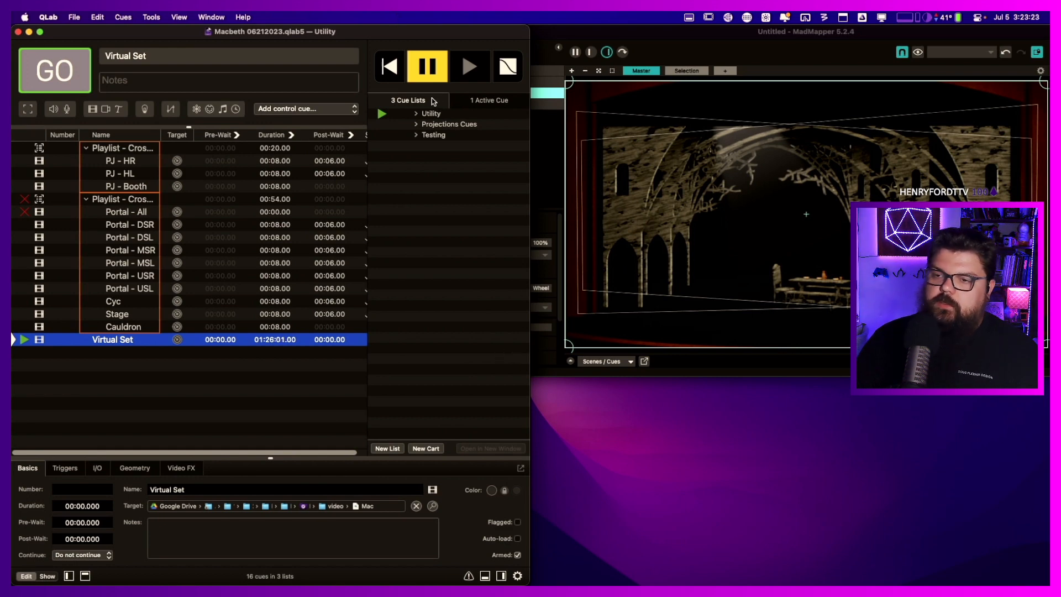
left_click(633, 32)
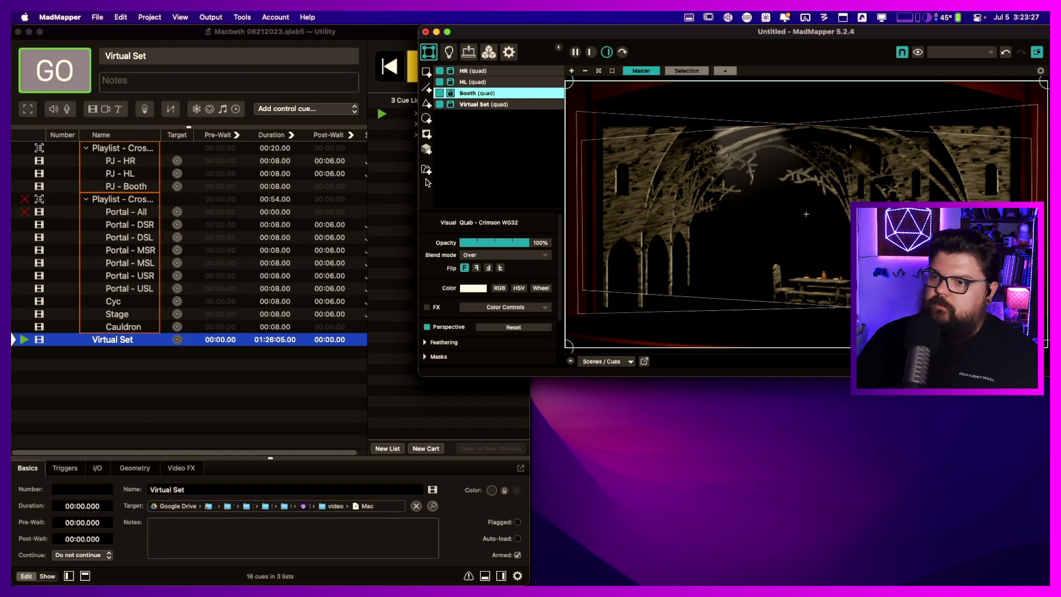
left_click(300, 370)
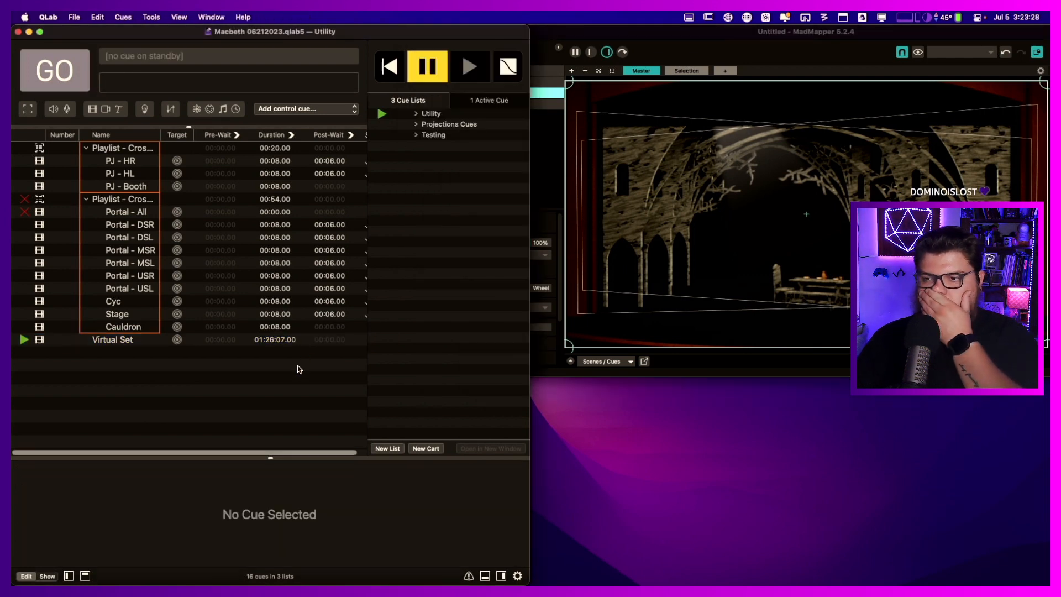
left_click(448, 117)
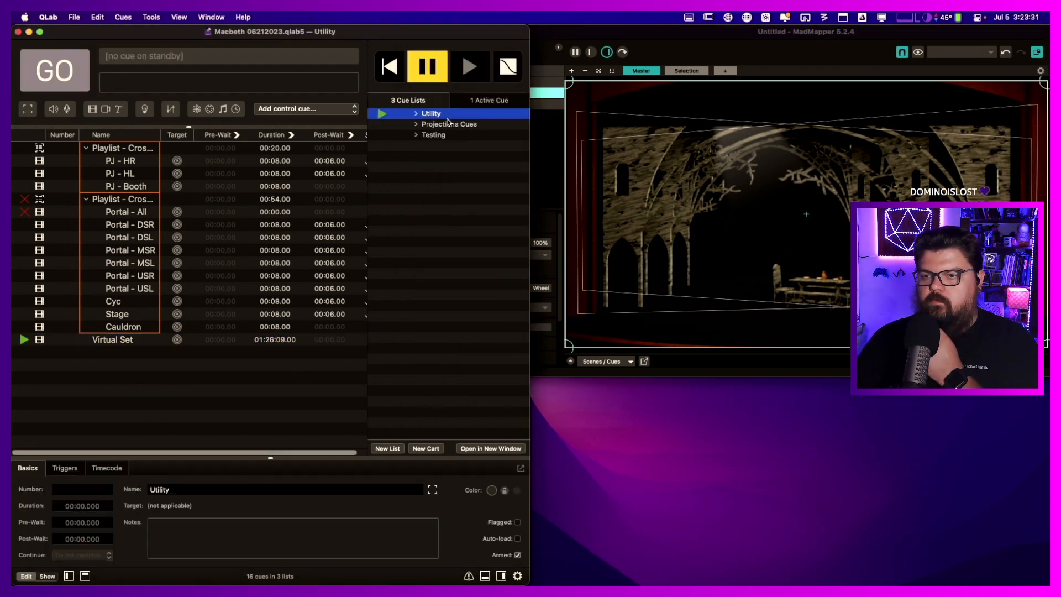
- Move both crossfade playlist groups from the Utility cue list to the Testing cue list
left_click(108, 151)
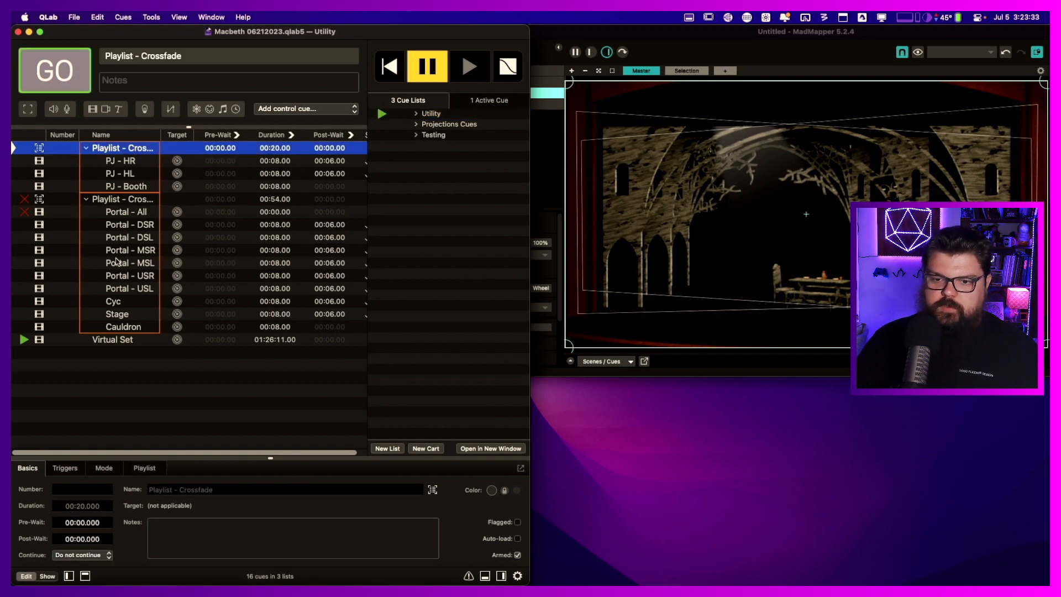
left_click(130, 202, "super")
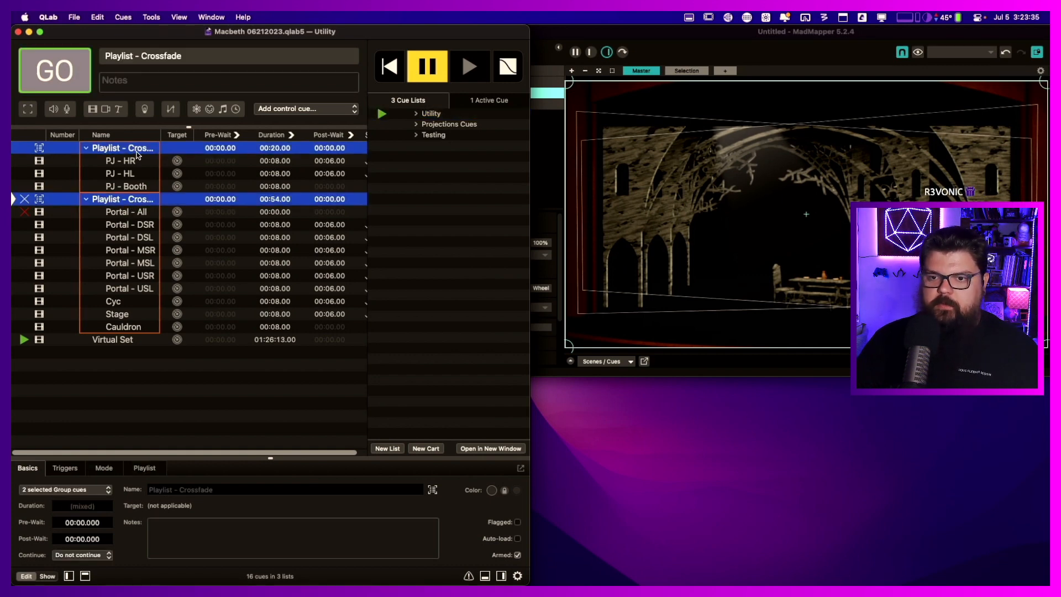
left_click_drag(138, 152, 441, 135)
key("super+x")
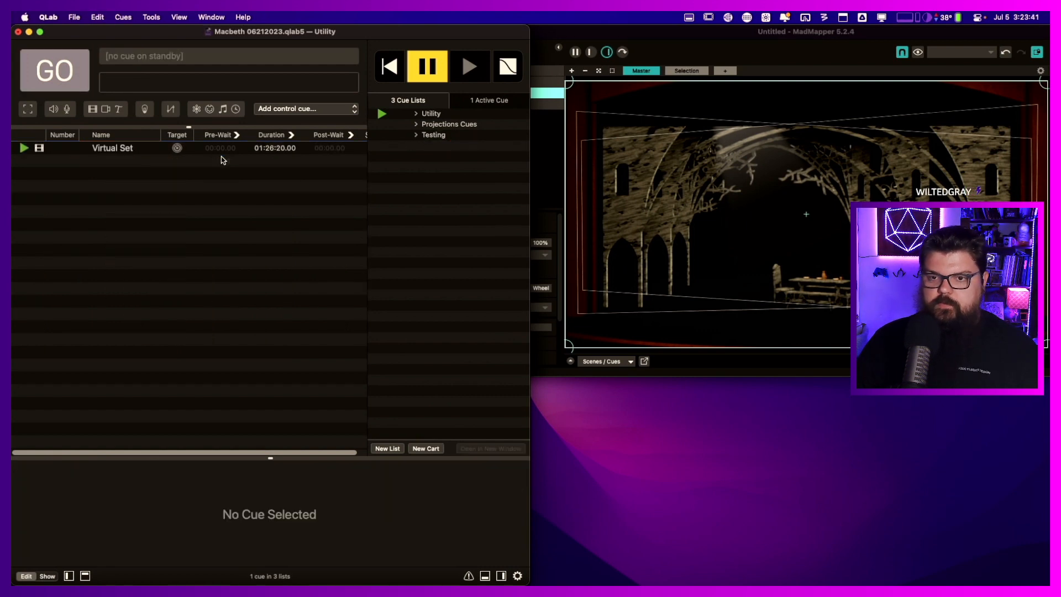
left_click(434, 137)
left_click(183, 205)
key("super+v")
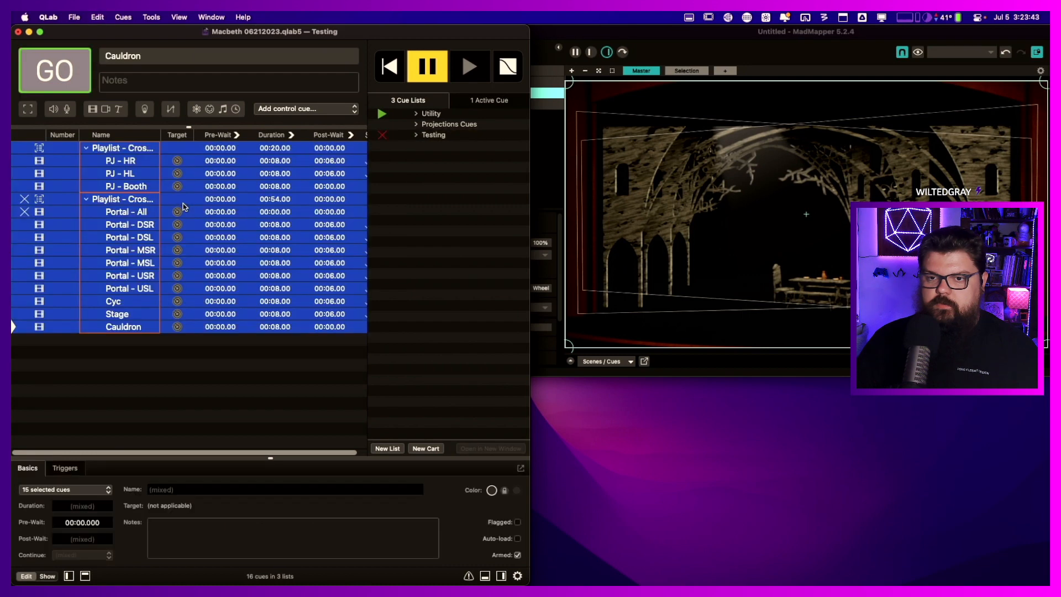
left_click(130, 379)
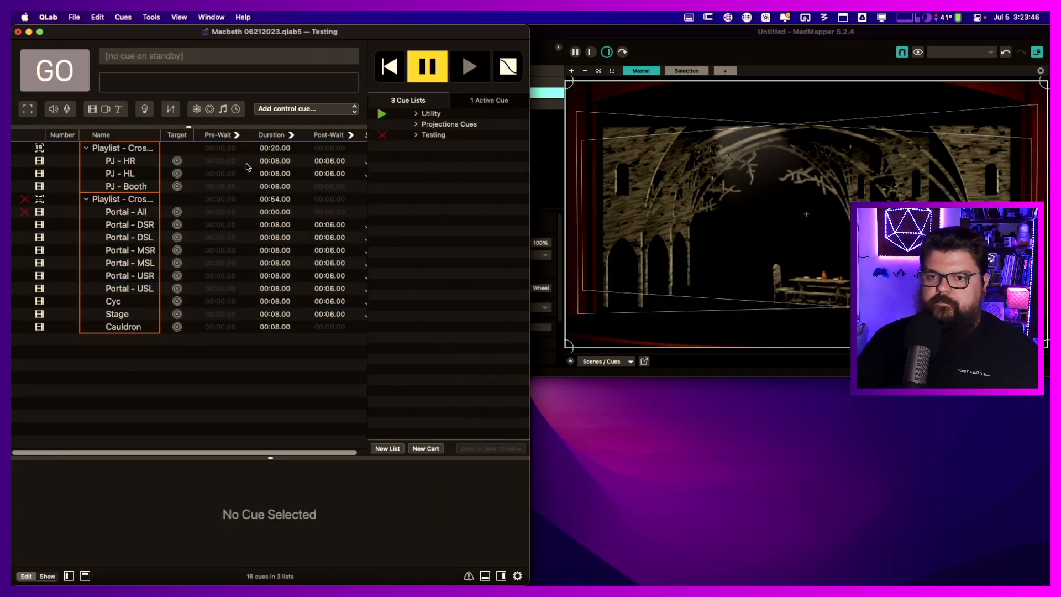
- Widen the Name column and rename the PJ cues' playlist group to "Projector Test [AUTO]"
left_click_drag(161, 135, 222, 135)
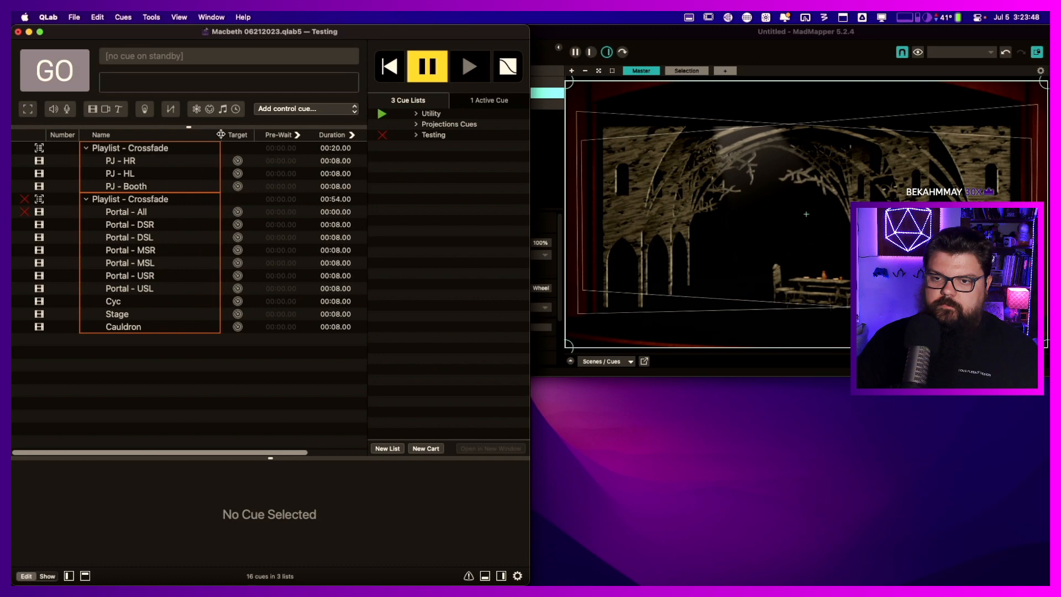
left_click(161, 148)
left_click(161, 148)
type("P")
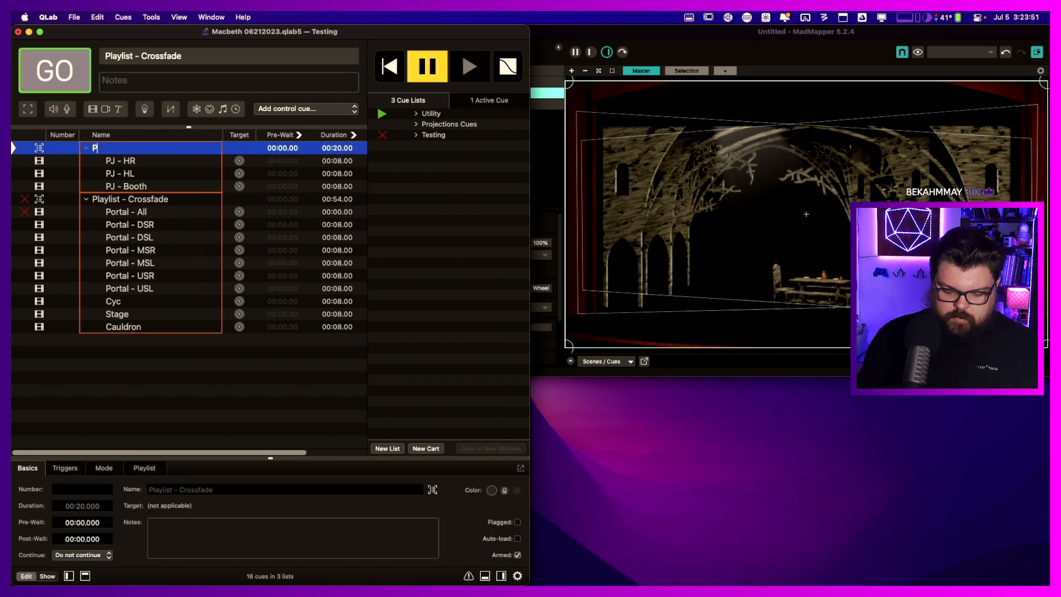
type("rojector")
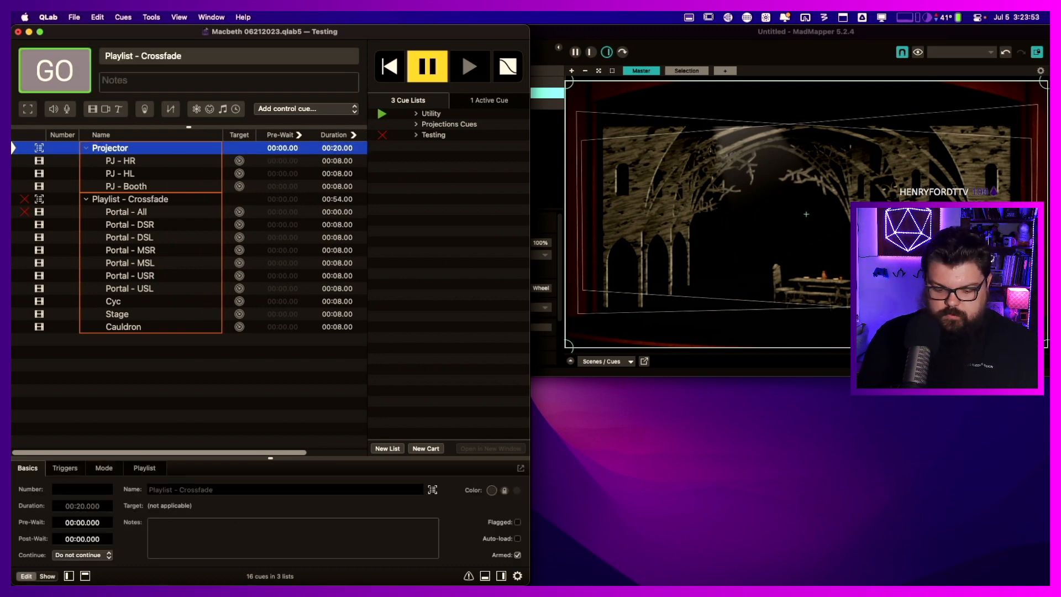
type(" Te")
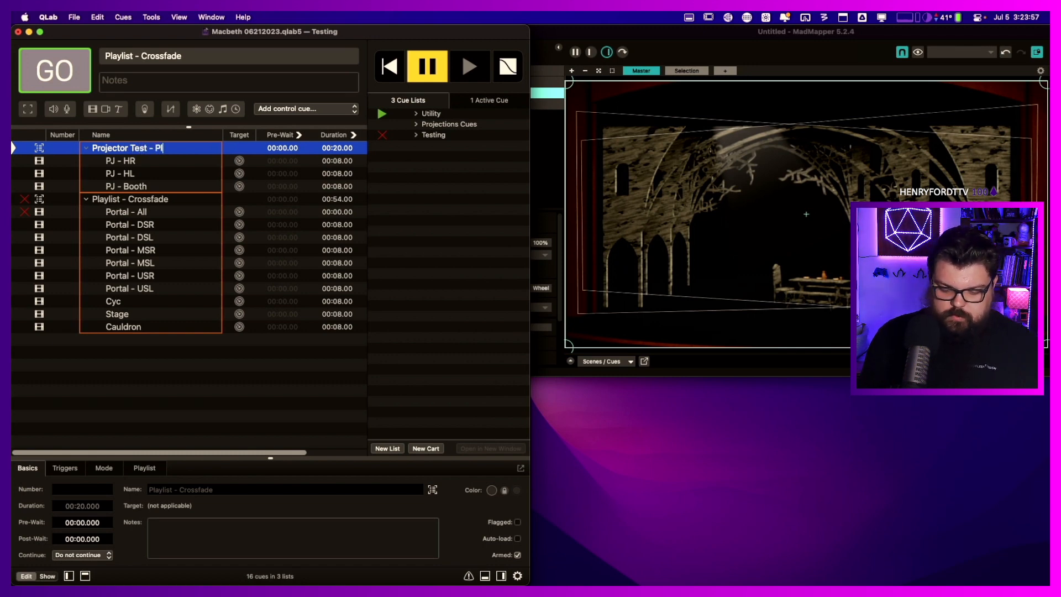
type("st - Pl")
key("BackSpace")
key("BackSpace")
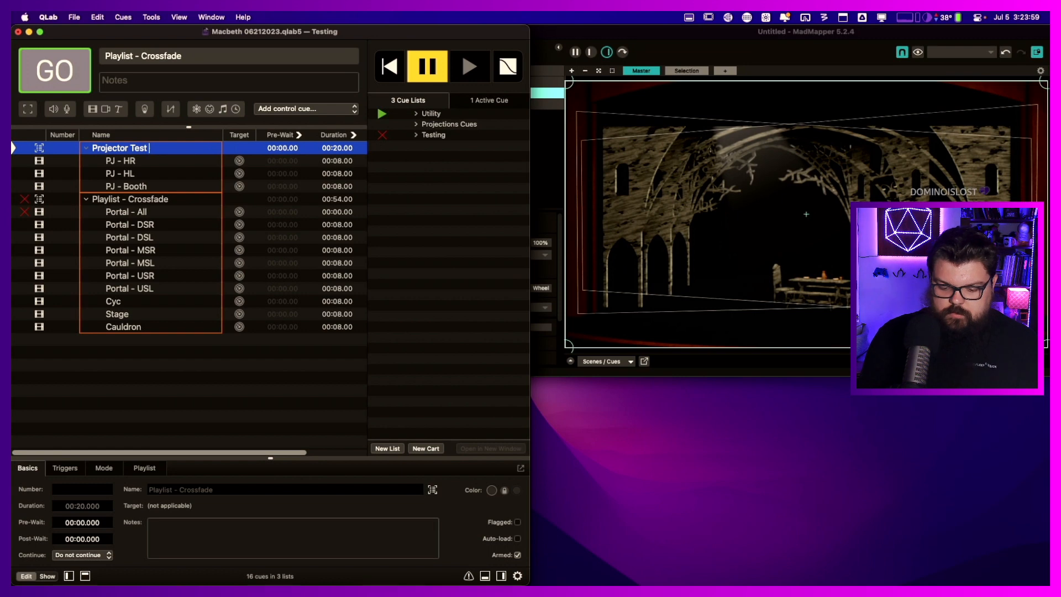
type("UTO")
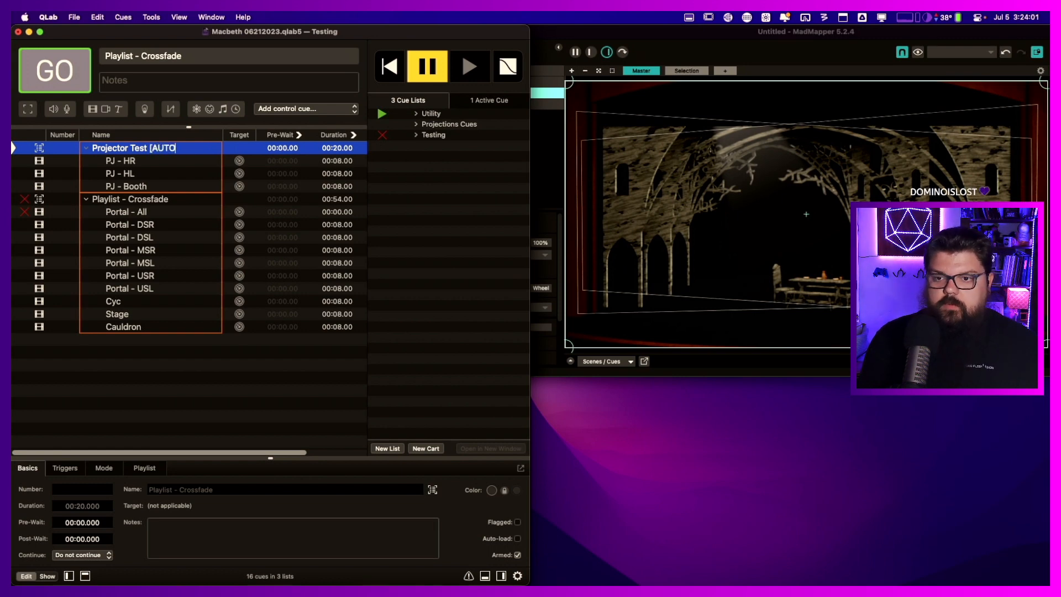
type("]")
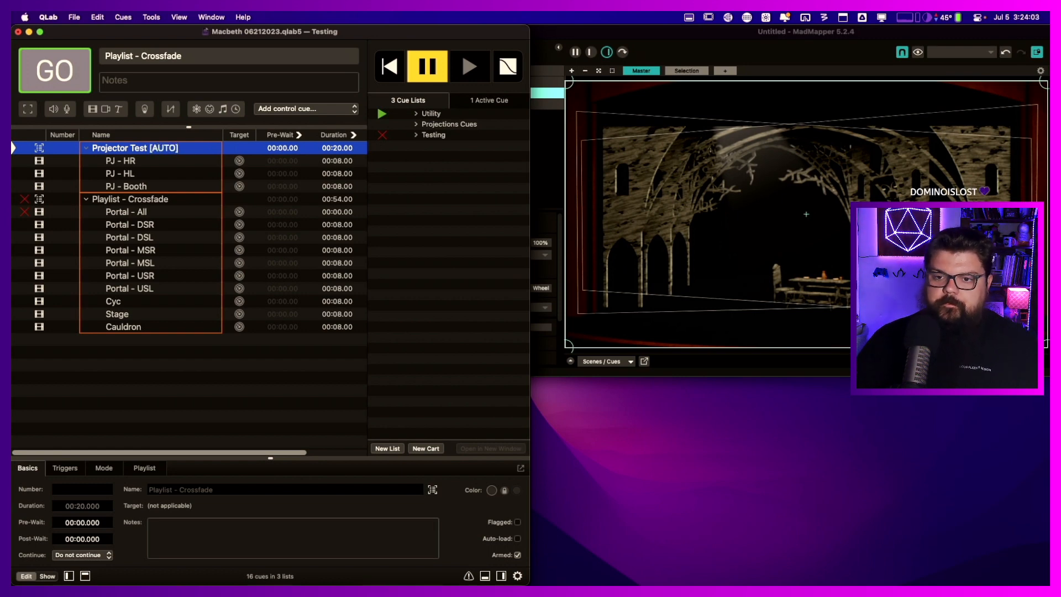
- Rename the second playlist group, starting with Portal - All, to "Stages Test [AUTO]"
double_click(150, 199)
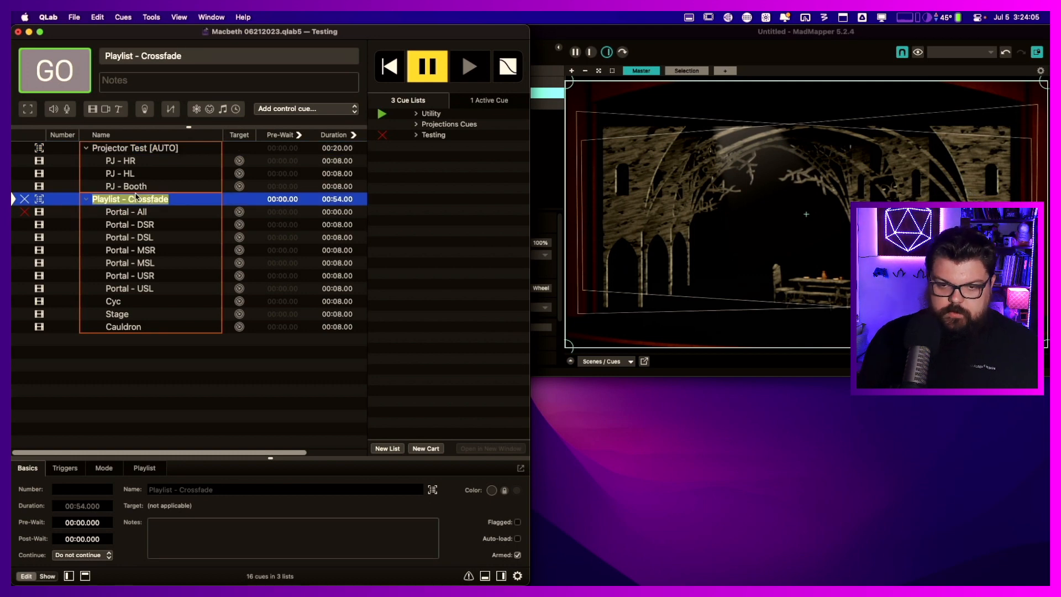
type("Stages")
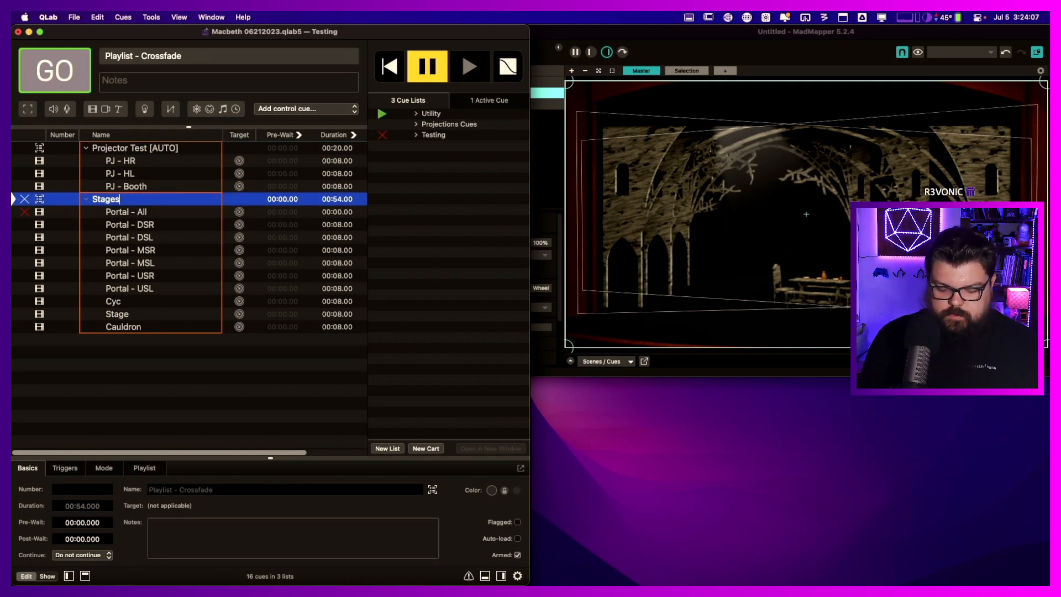
type(" Test [AUTO")
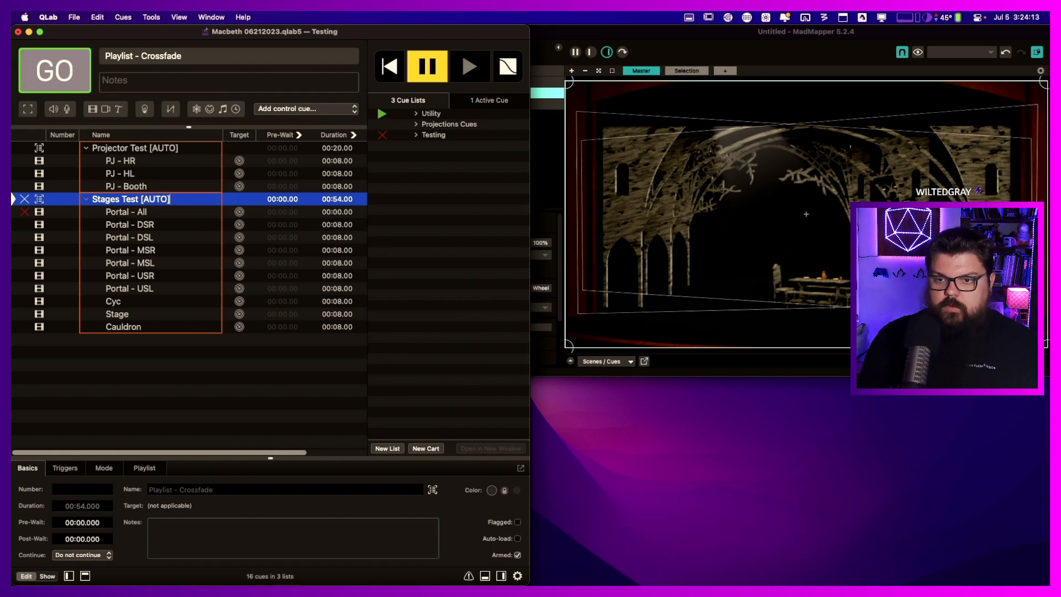
key("Return")
key("Left")
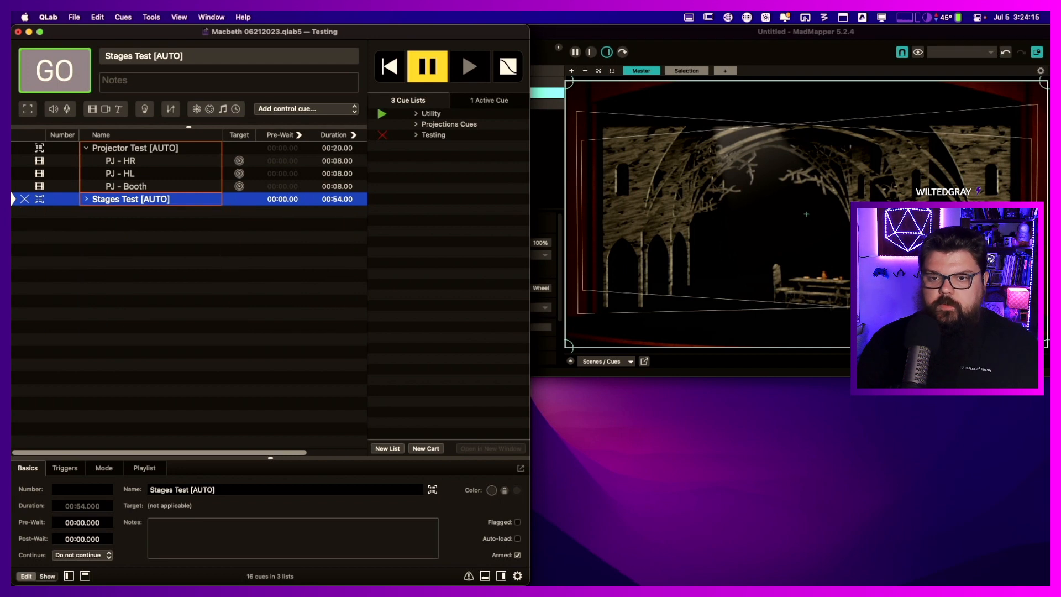
key("Right")
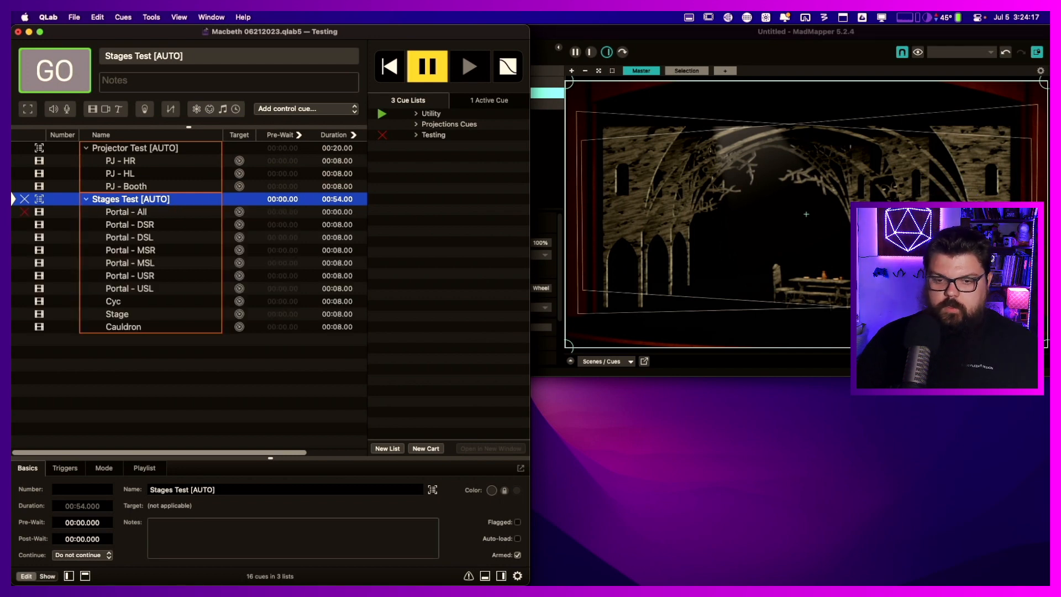
left_click(137, 366)
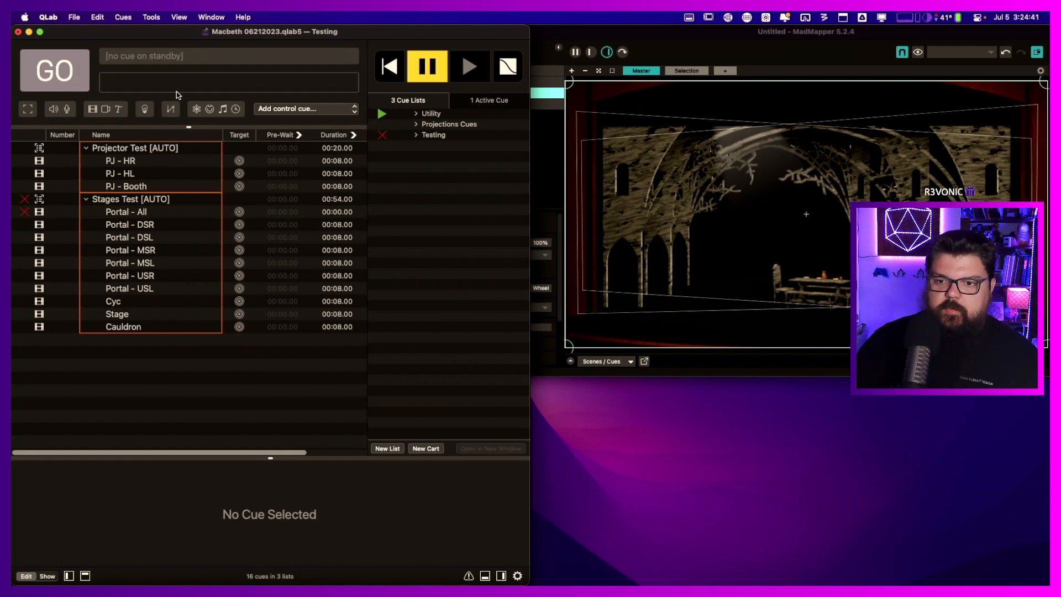
- Duplicate the Stages Test [AUTO] group with its cues and rename the copy "Stages Test [MAN]"
left_click(165, 200)
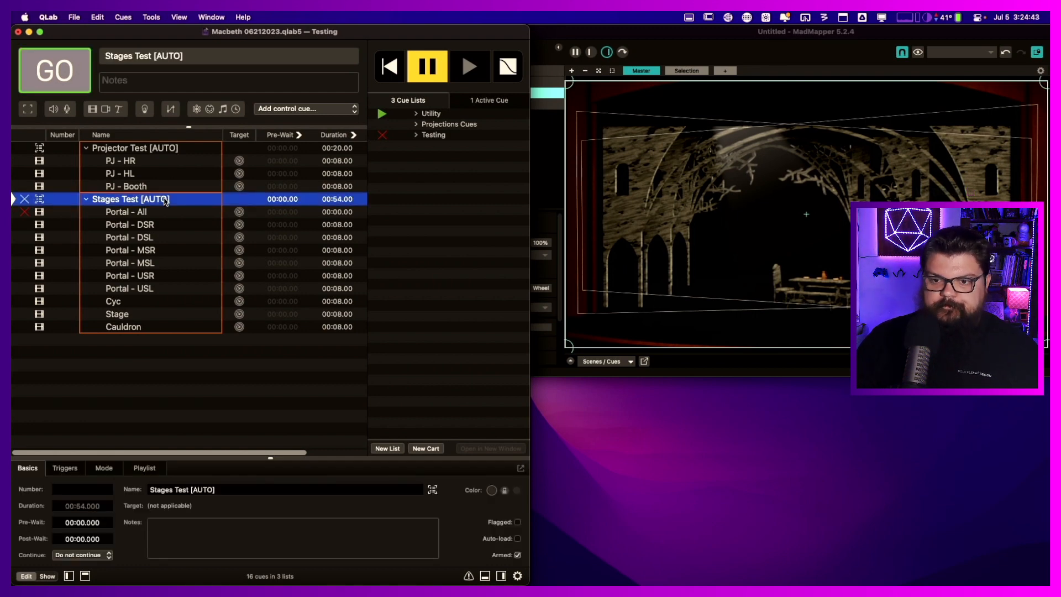
key("super+d")
double_click(156, 338)
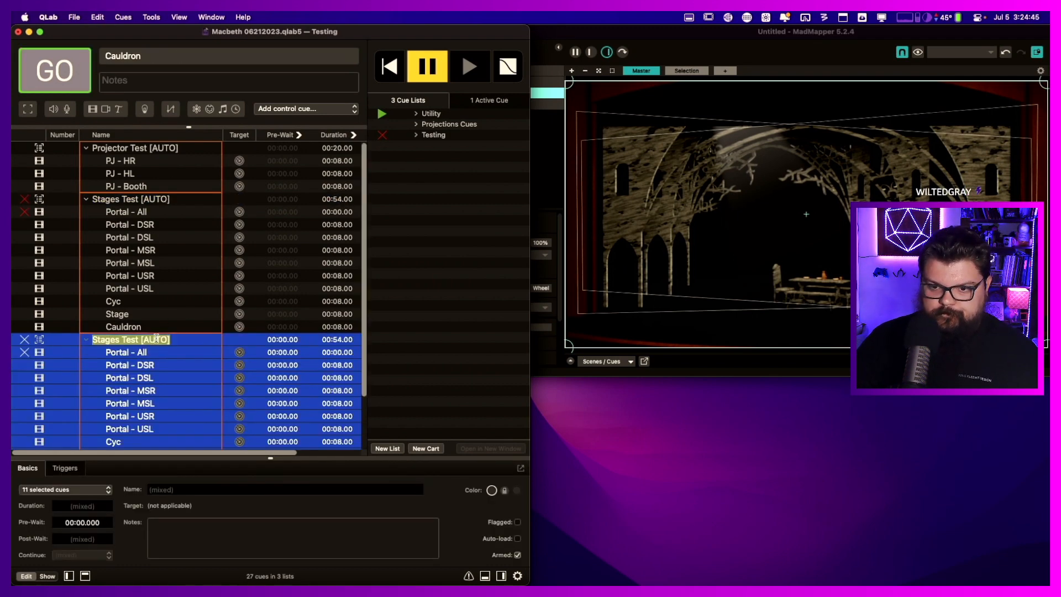
left_click(172, 339)
double_click(167, 339)
left_click(167, 340)
key("BackSpace")
key("BackSpace")
key("BackSpace")
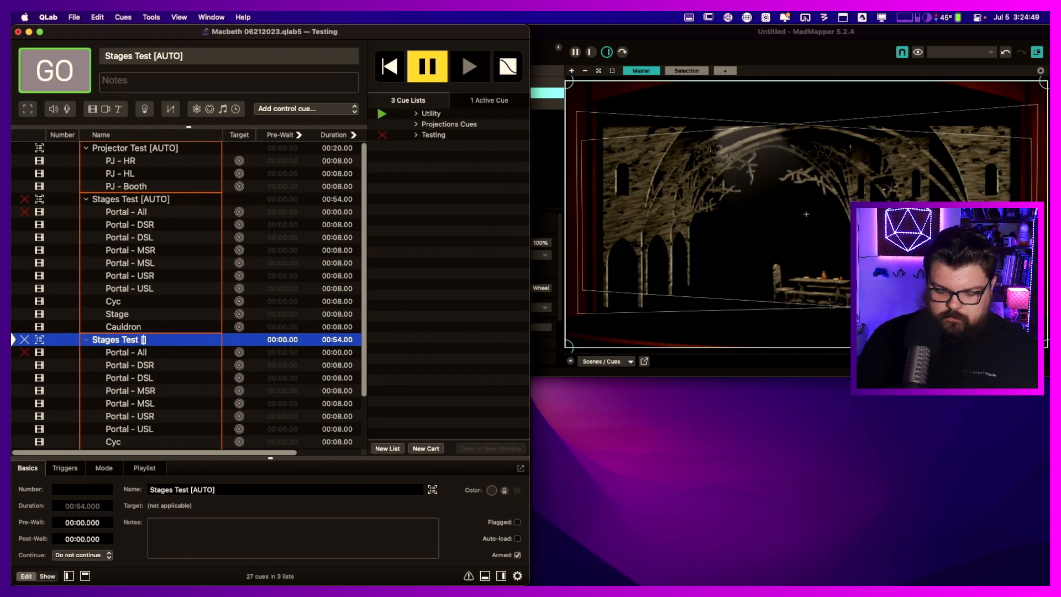
type("MAN")
key("Return")
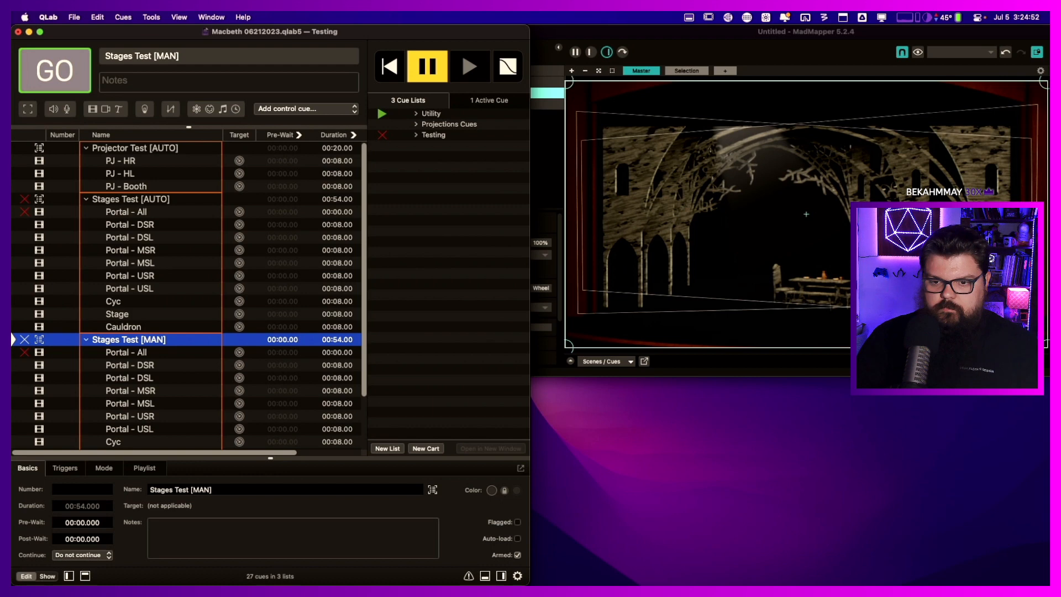
- Change the Stages Test [MAN] group's mode to Start first and enter
left_click(105, 468)
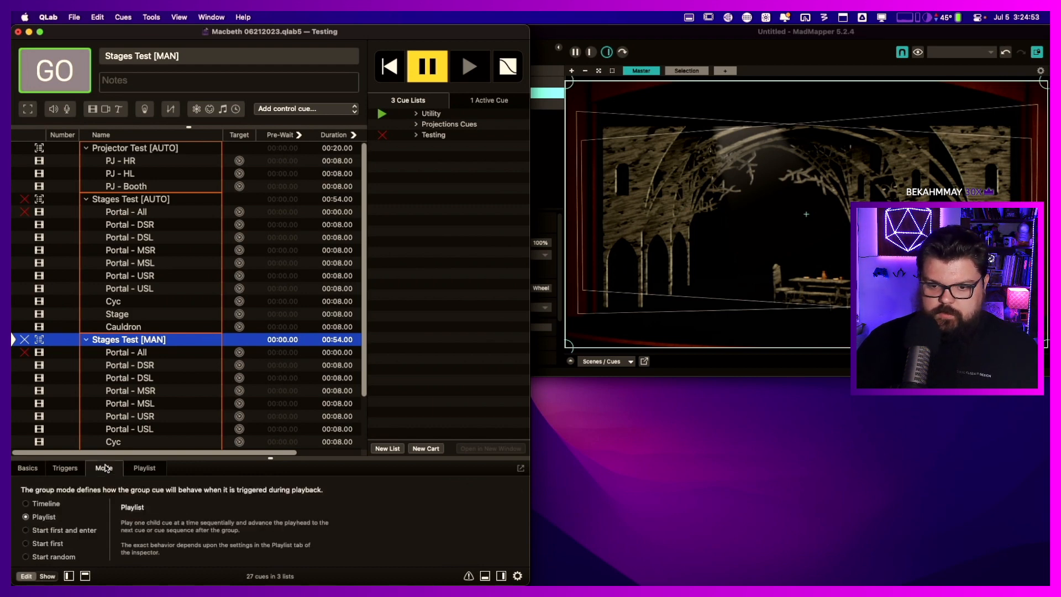
left_click(25, 530)
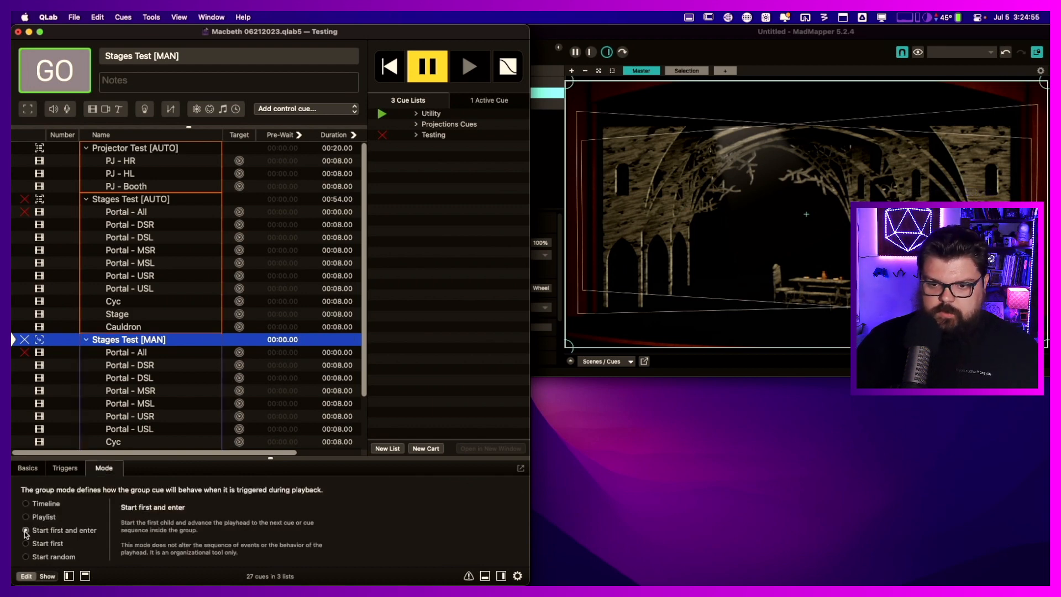
- Set the duration of the Portal - DSR through Portal - USL cues in Stages Test [MAN] to 0
left_click(150, 353)
left_click(155, 366)
left_click(155, 430, "shift")
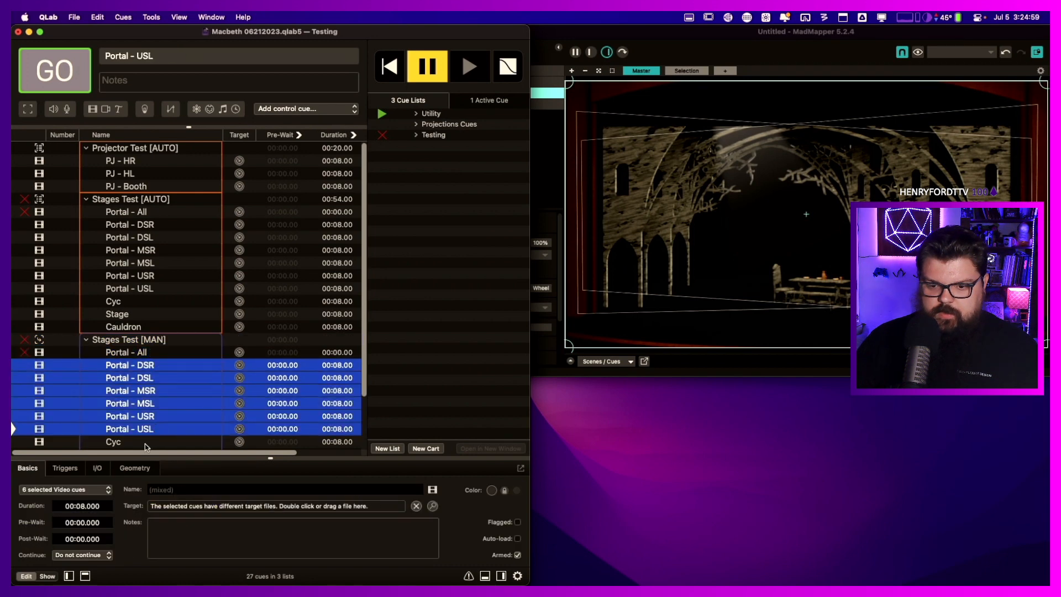
left_click(83, 506)
type("0")
key("Return")
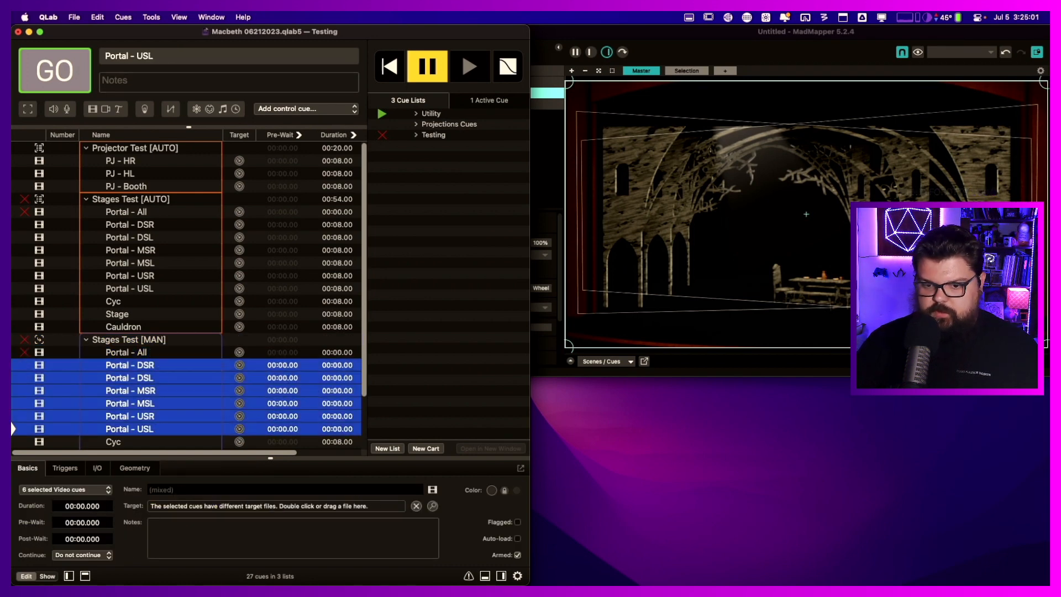
- Try enabling Fade & stop peers for all cues inside the Stages Test [MAN] group
left_click(151, 340)
left_click(21, 469)
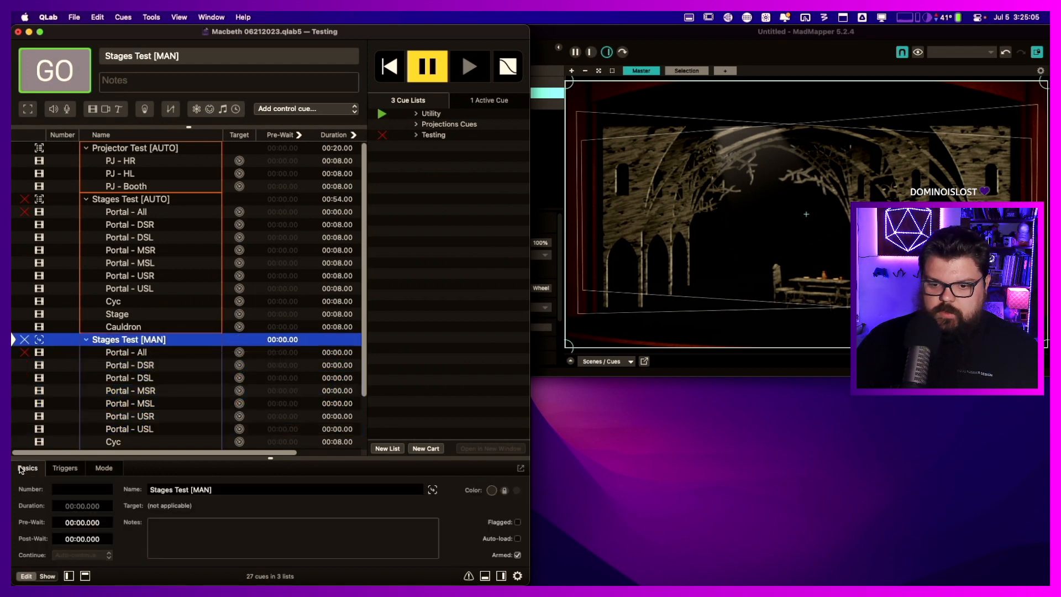
left_click(61, 468)
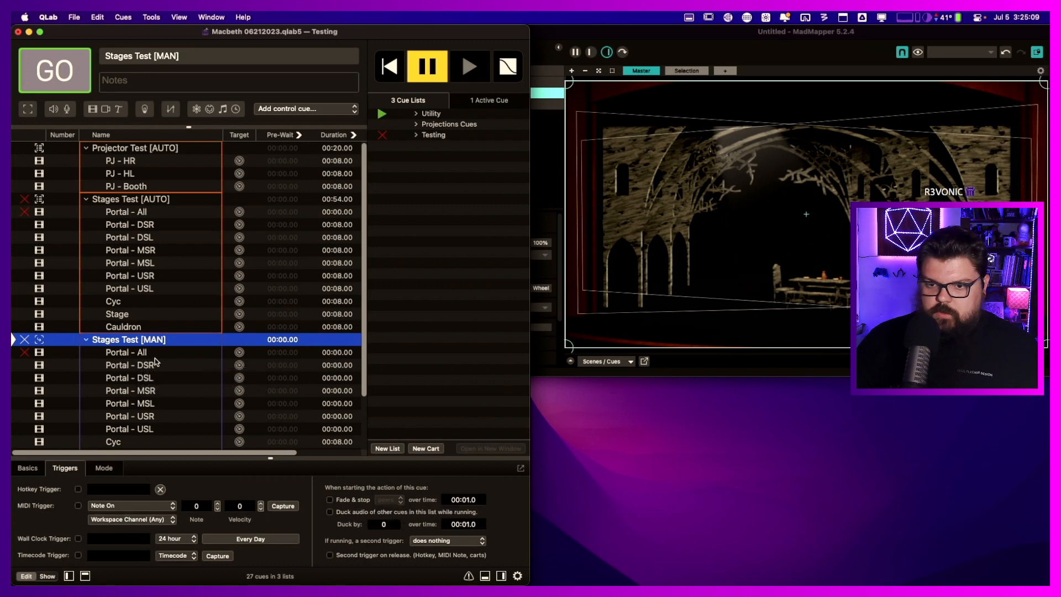
left_click(140, 353)
scroll(138, 379, "down", 3)
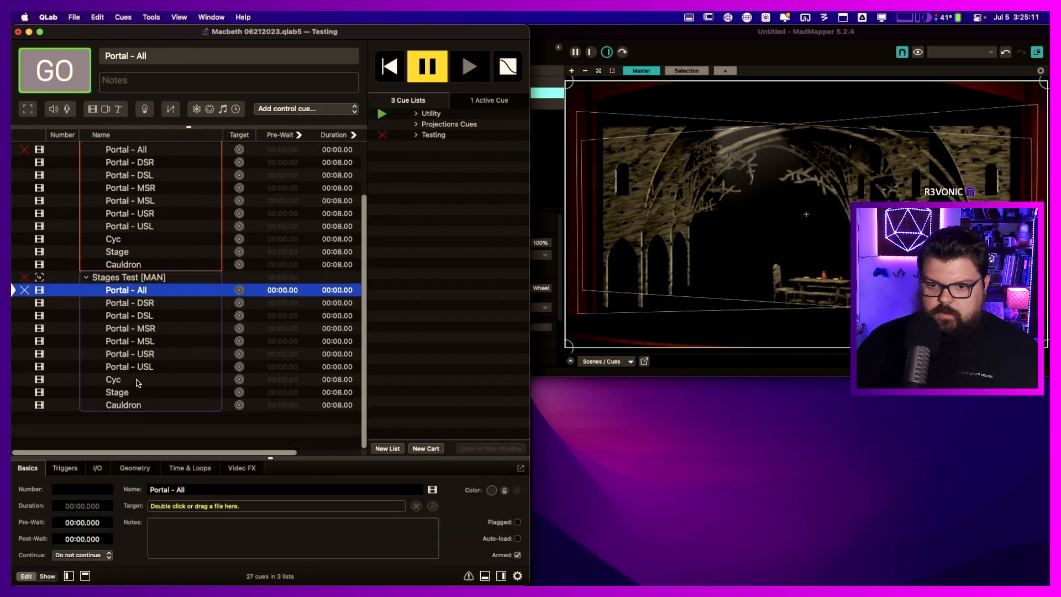
left_click(132, 408, "shift")
left_click(69, 469)
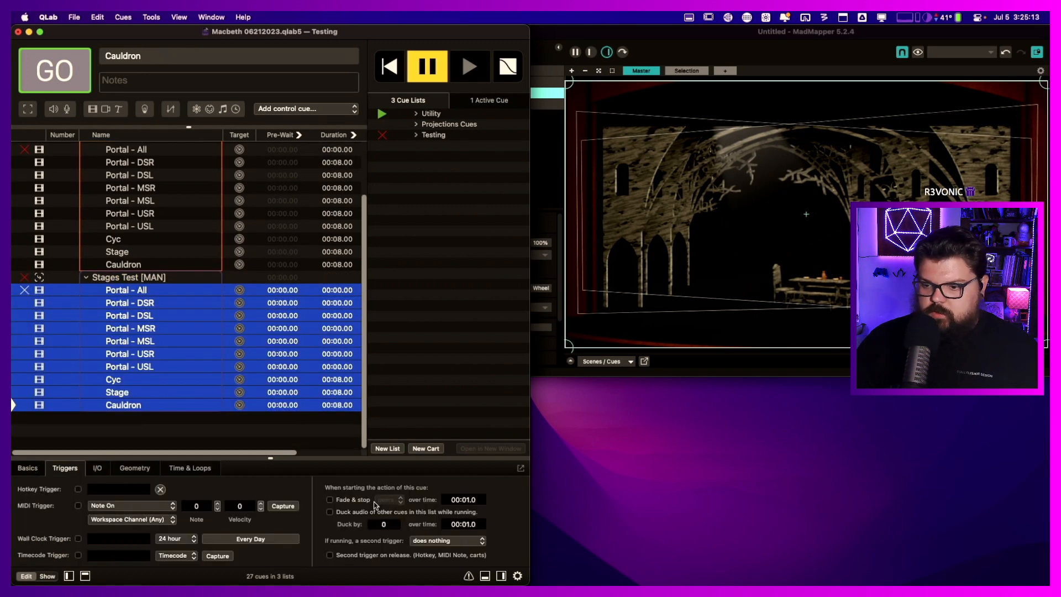
left_click(330, 500)
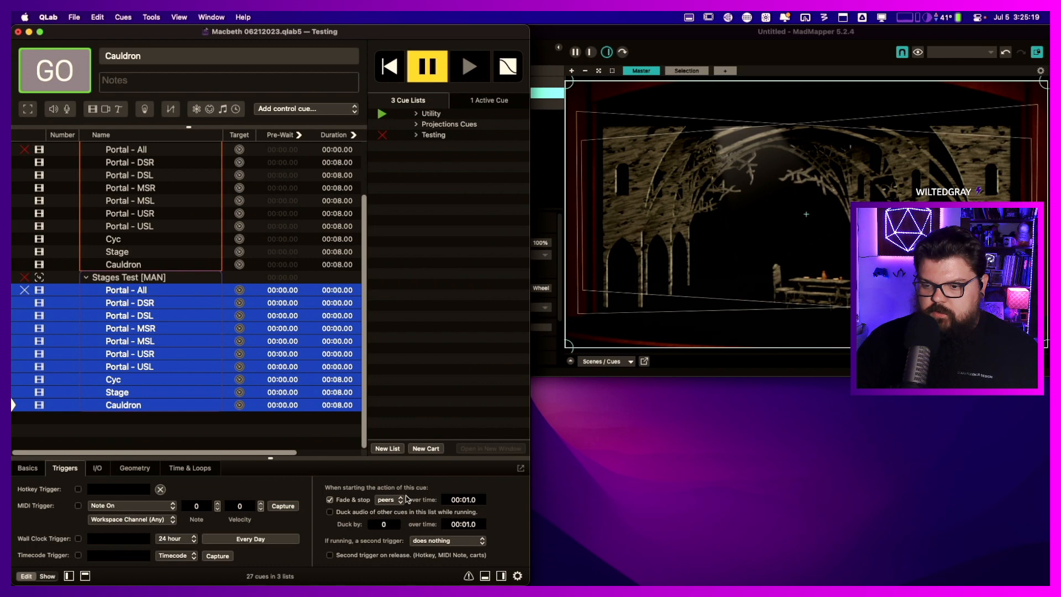
left_click(330, 500)
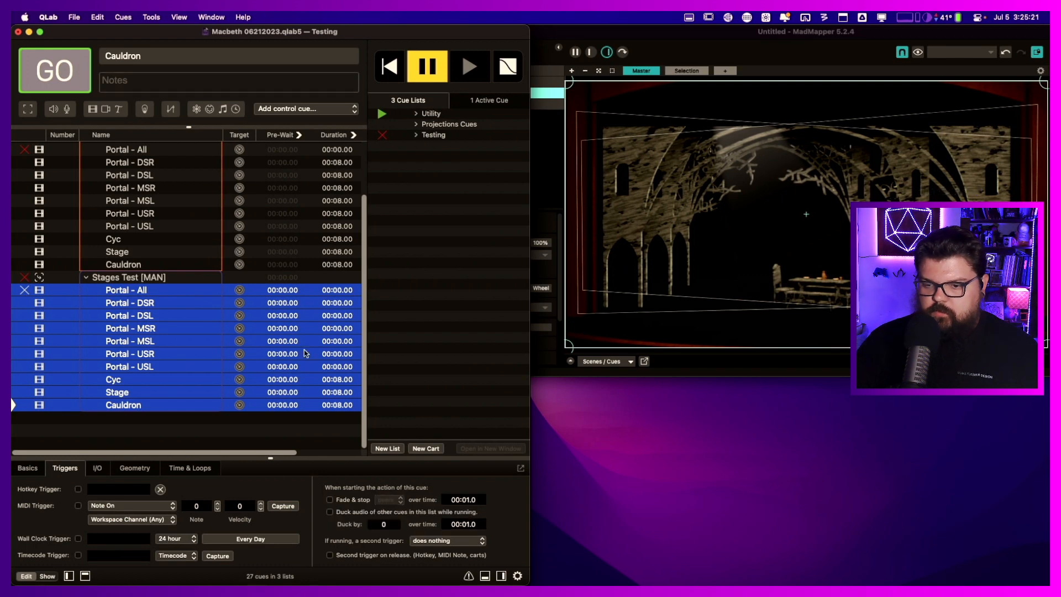
- Collapse the Stages Test [MAN] group and rename Projector Test [AUTO] to "Projectors [AUTO]"
left_click(117, 278)
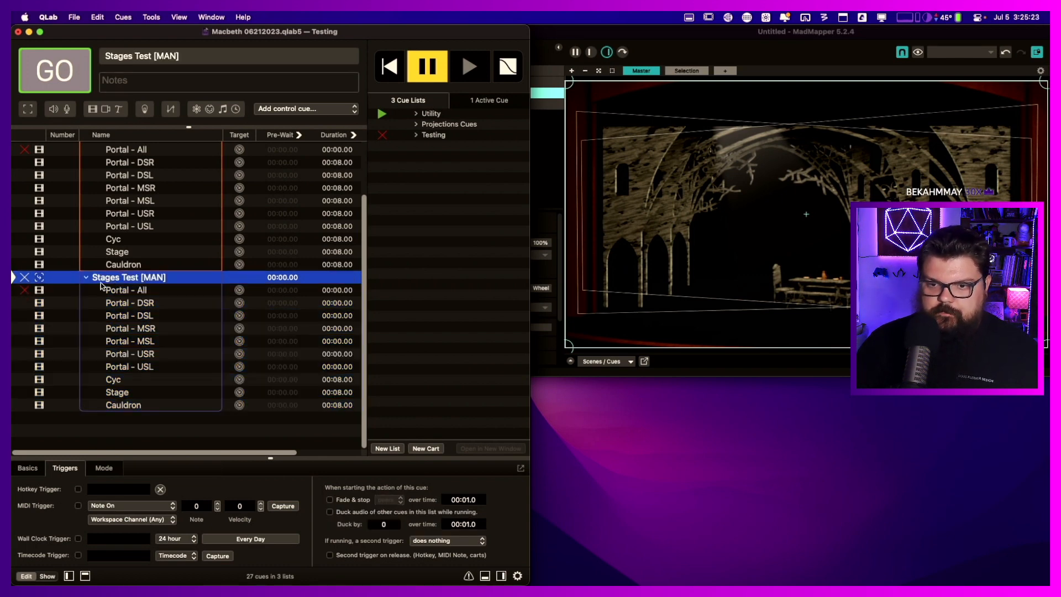
left_click(86, 278)
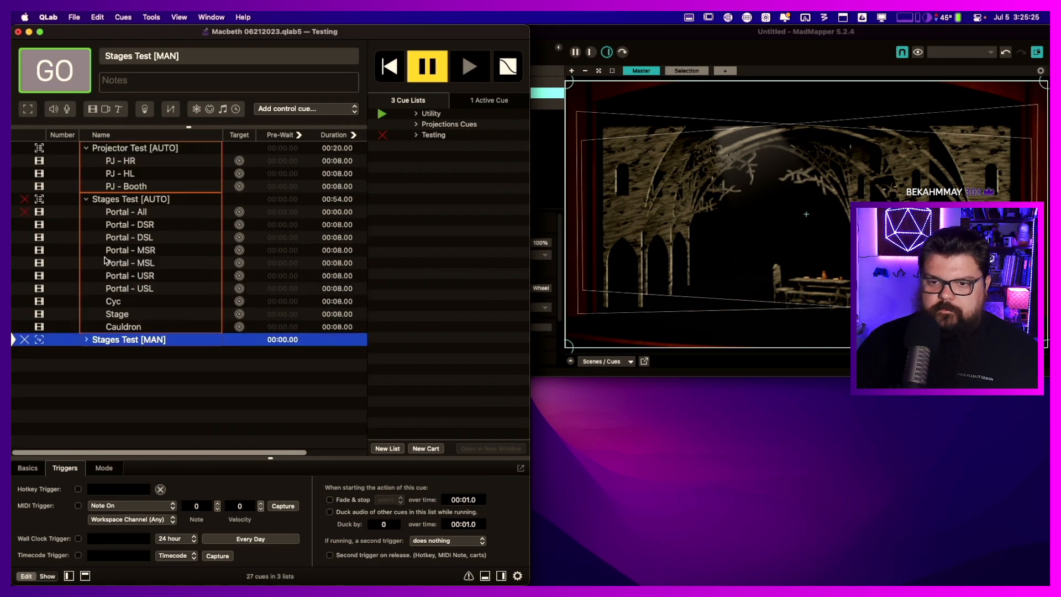
left_click(139, 147)
double_click(139, 148)
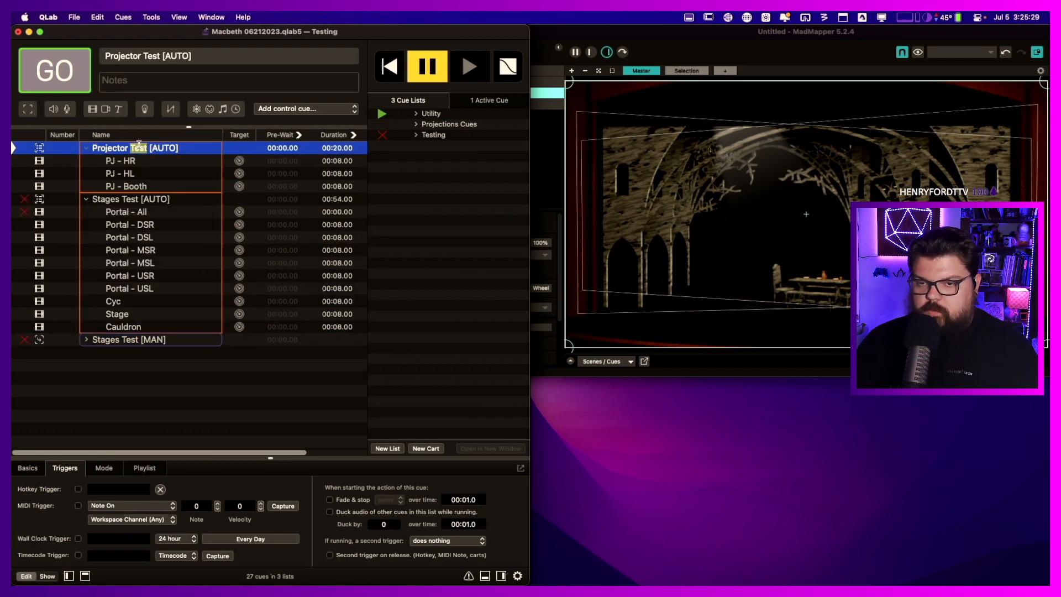
key("BackSpace")
type("s")
key("Return")
- Rename the two stage groups "Stages [AUTO]" and "Stages [MAN]"
left_click(137, 200)
double_click(134, 198)
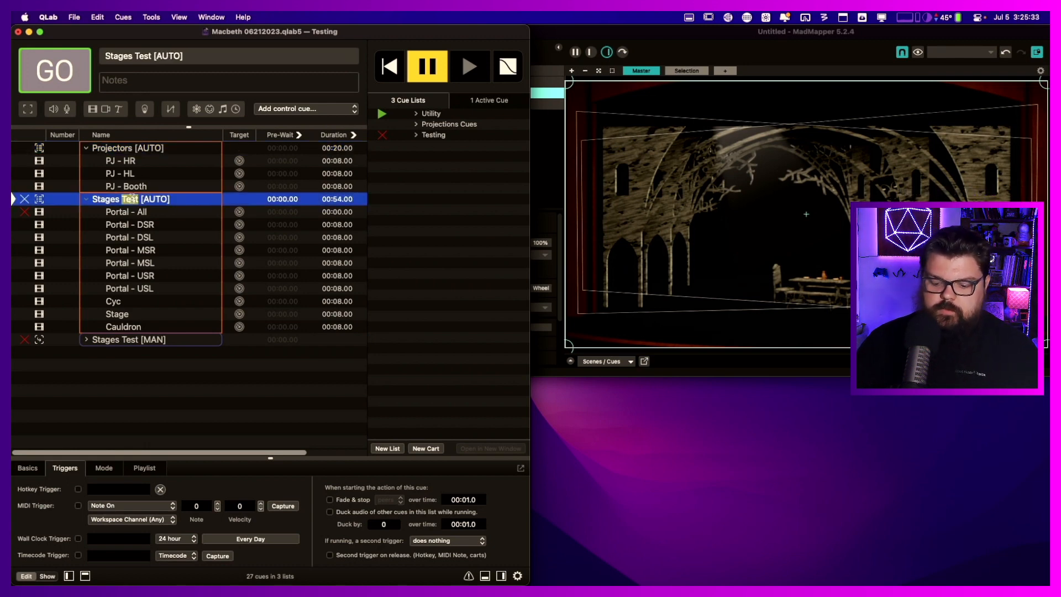
key("BackSpace")
key("BackSpace")
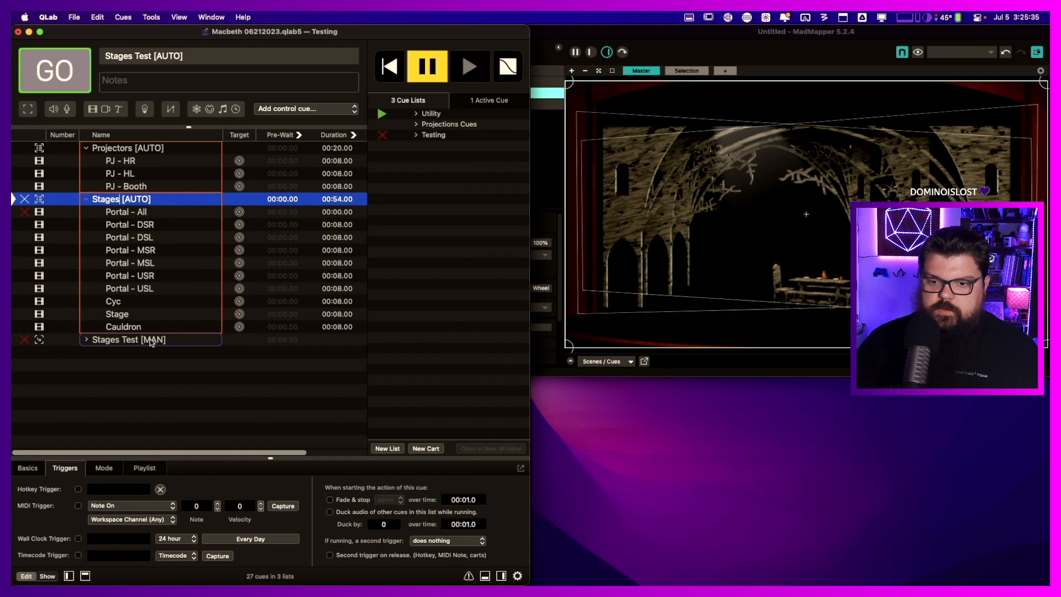
double_click(127, 339)
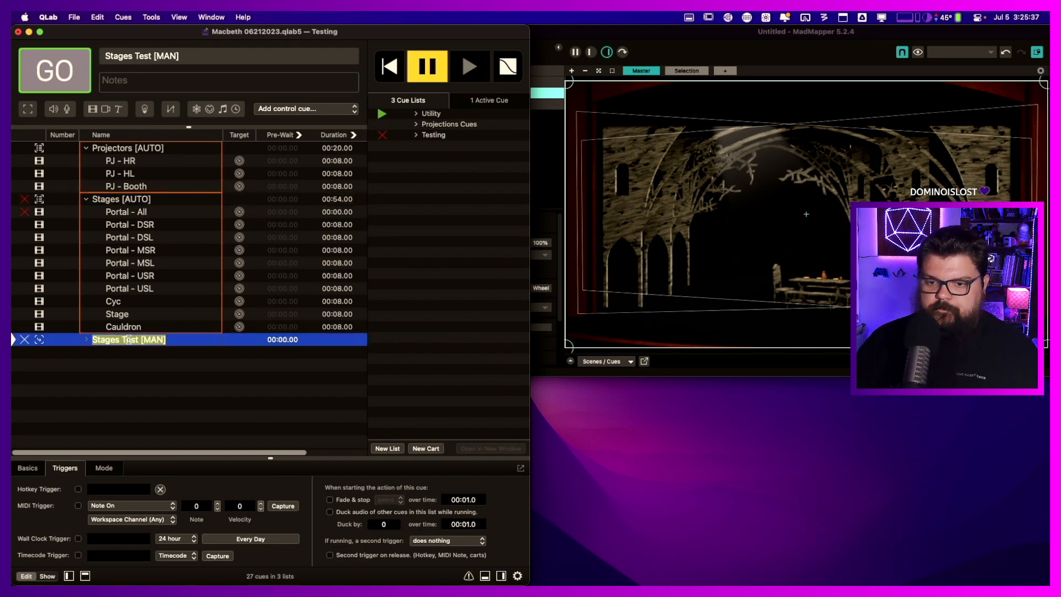
double_click(129, 339)
key("BackSpace")
key("BackSpace")
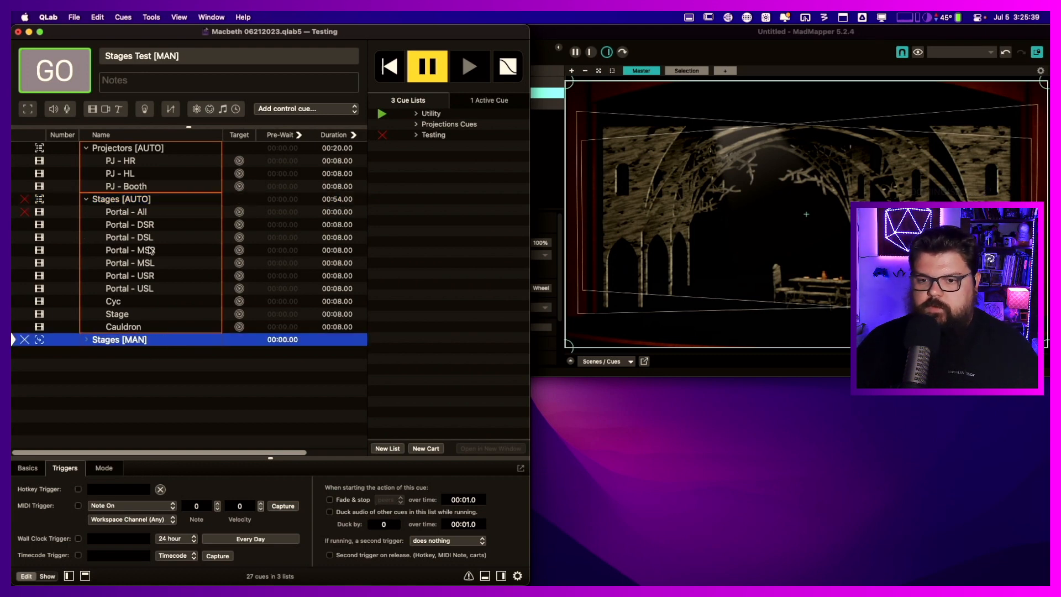
key("Return")
- Duplicate the Projectors [AUTO] group with its cues and place the copy directly above Stages [MAN]
left_click(149, 146)
key("super+c")
left_click(134, 376)
key("super+v")
left_click_drag(119, 343, 121, 413)
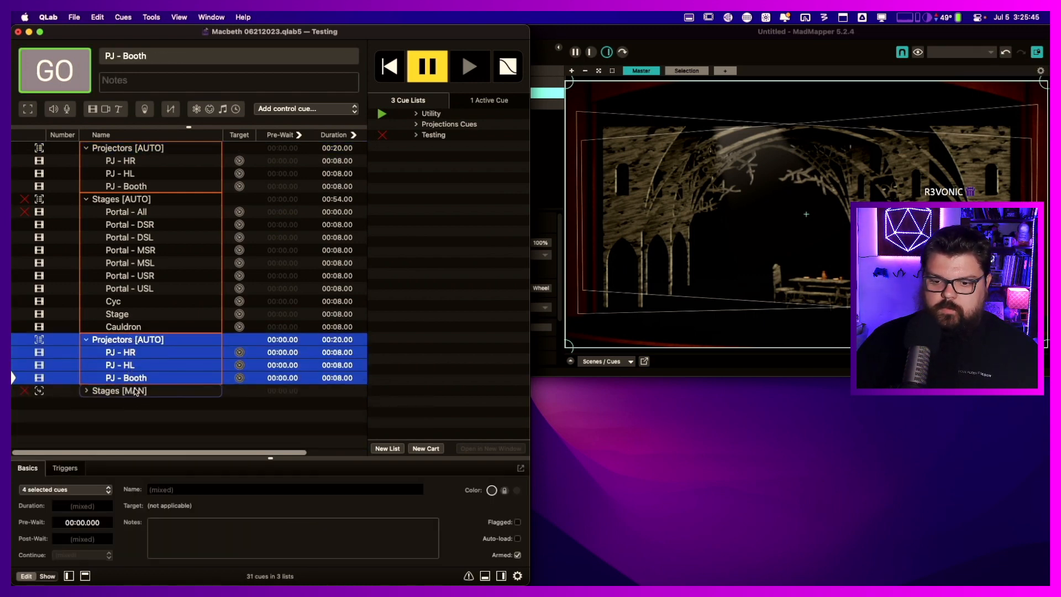
- Change the copied Projectors group's mode to Start first and enter
left_click(113, 341)
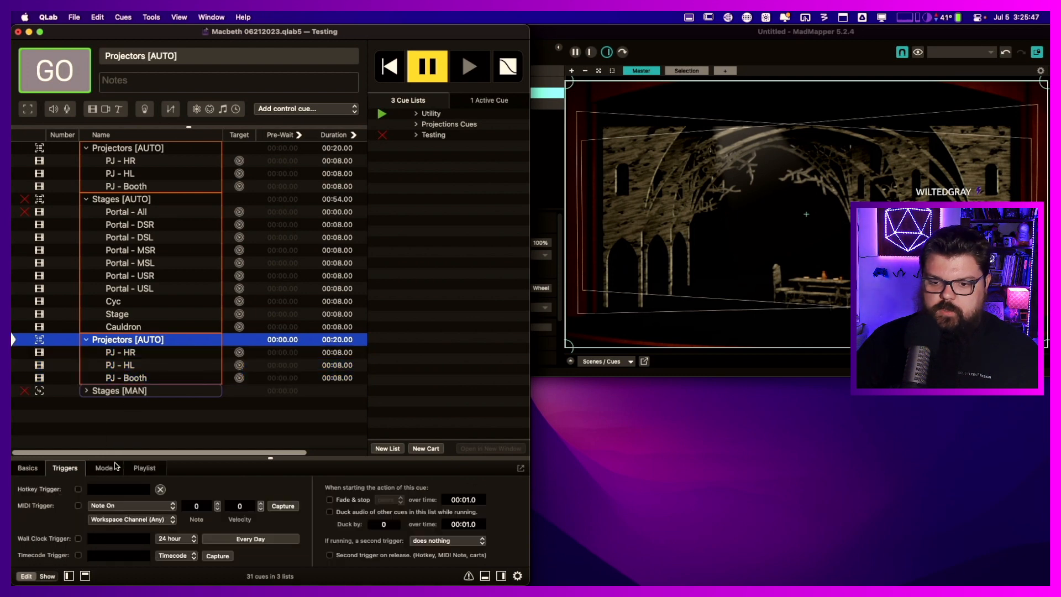
left_click(114, 467)
left_click(42, 531)
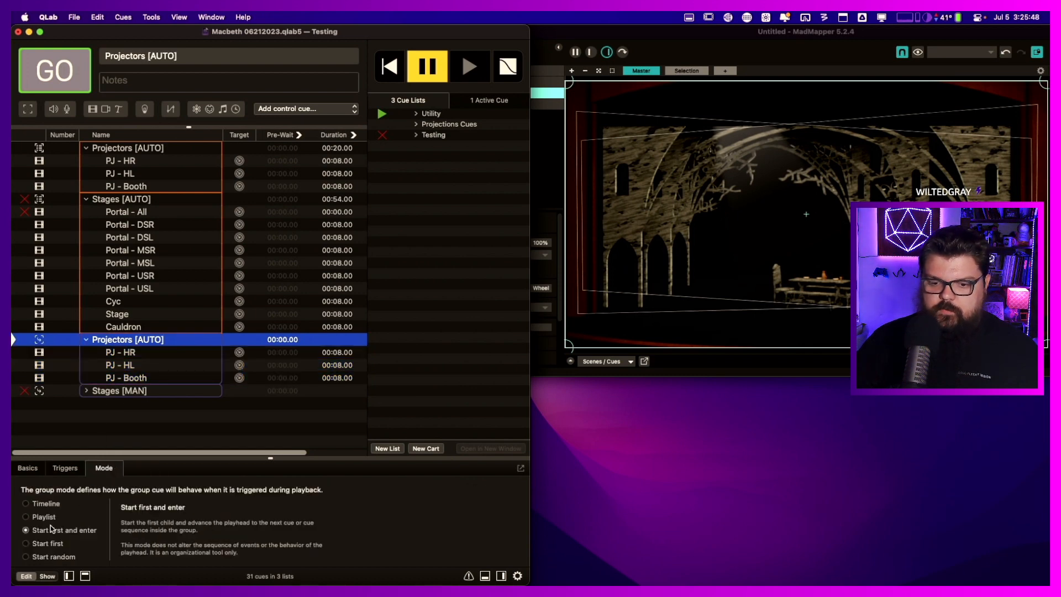
- Set the duration of the PJ - HR, PJ - HL and PJ - Booth cues in the copied group to 0
left_click(177, 353)
left_click(167, 379, "shift")
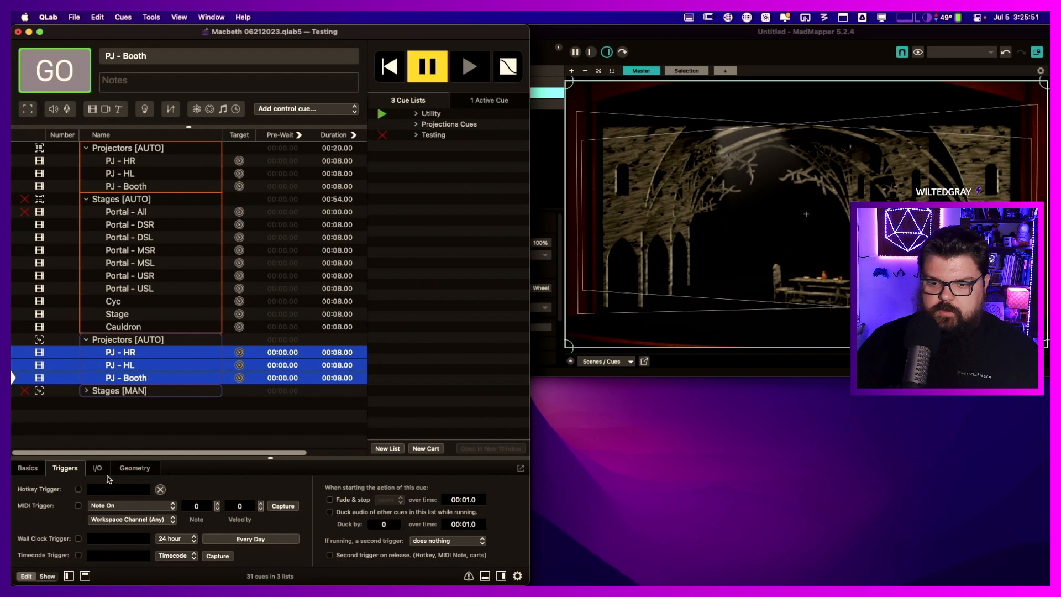
left_click(29, 468)
left_click(84, 506)
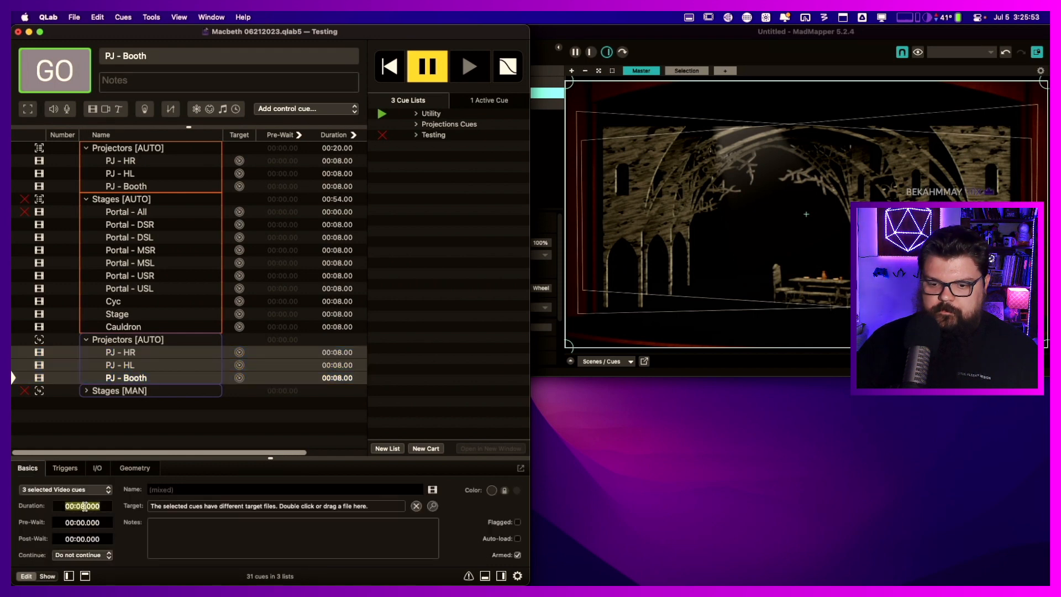
type("0")
key("Return")
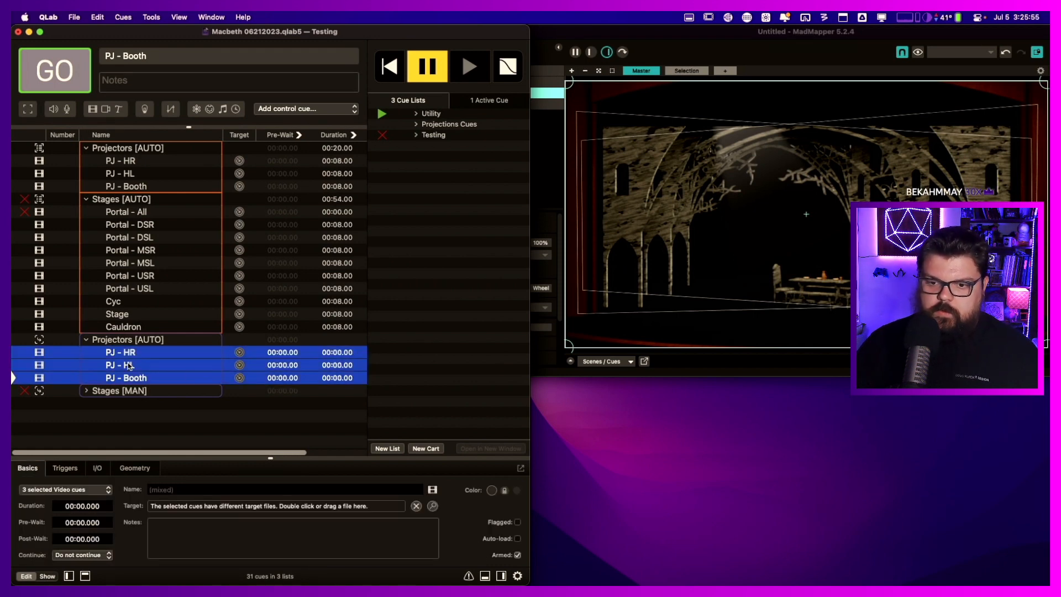
- Run the copied Projectors group's cues in sequence to test the projector grids on the output
left_click(87, 340)
left_click(116, 331)
left_click(116, 340)
key("space")
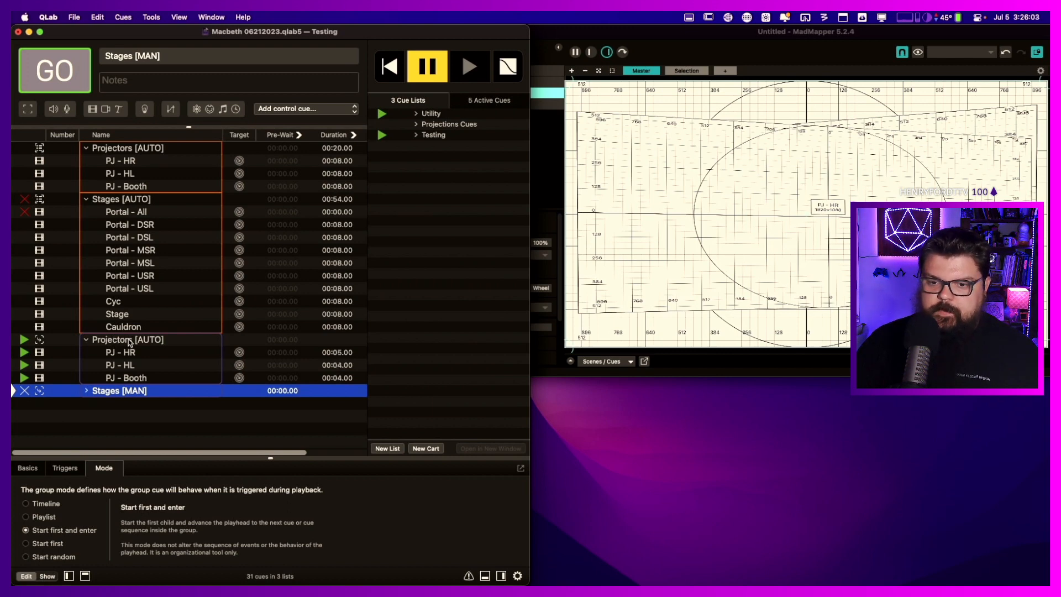
left_click(129, 341)
left_click(128, 355)
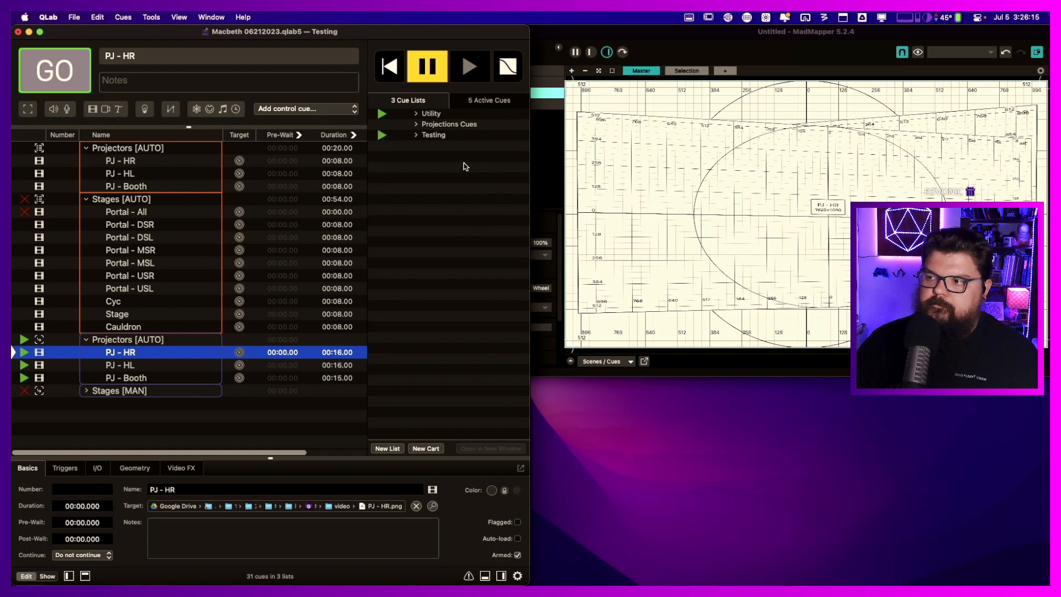
left_click(150, 335)
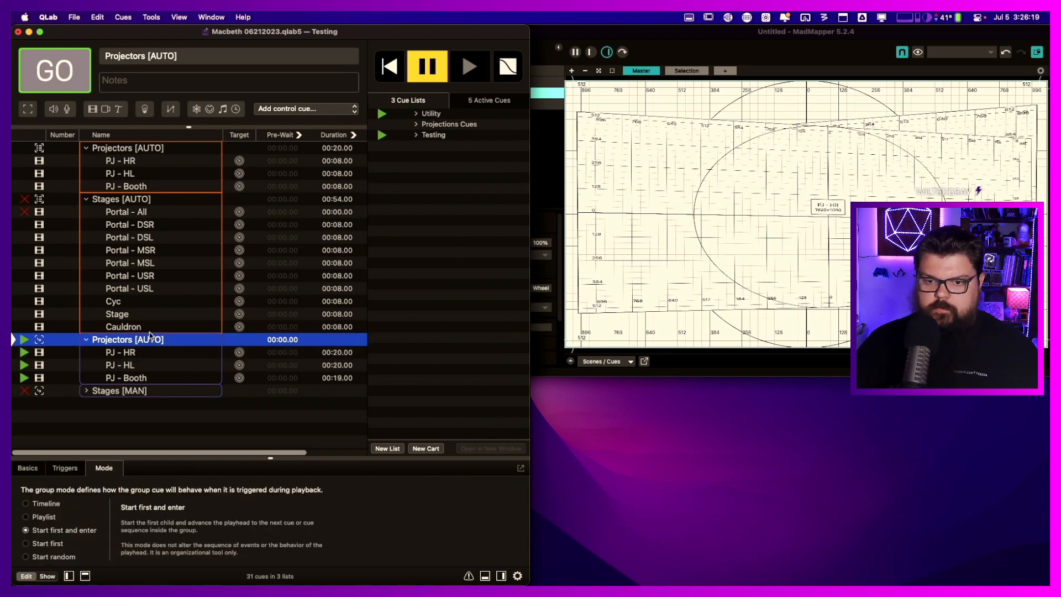
- Run the Stages [MAN] group cue by cue through Portal - USL to test the portal grids
left_click(142, 391)
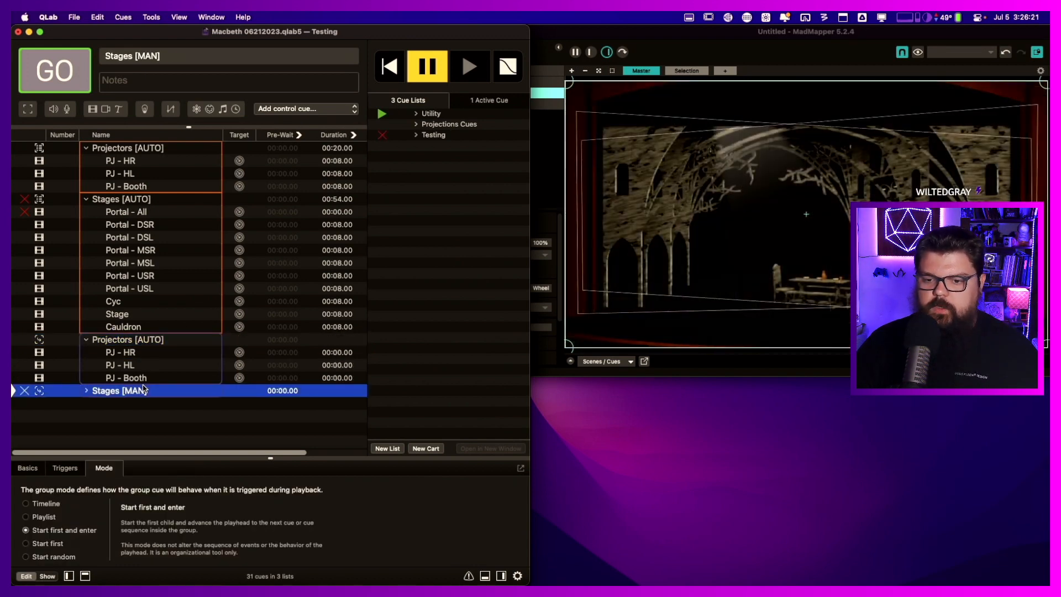
key("space")
key("space")
key("space")
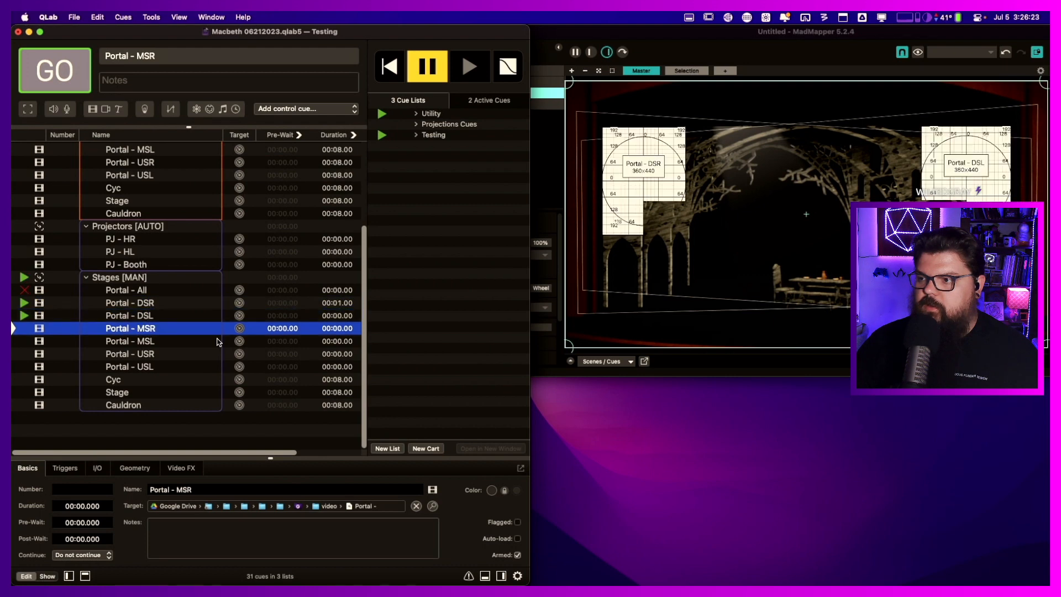
key("space")
key("space")
key("space")
key("space")
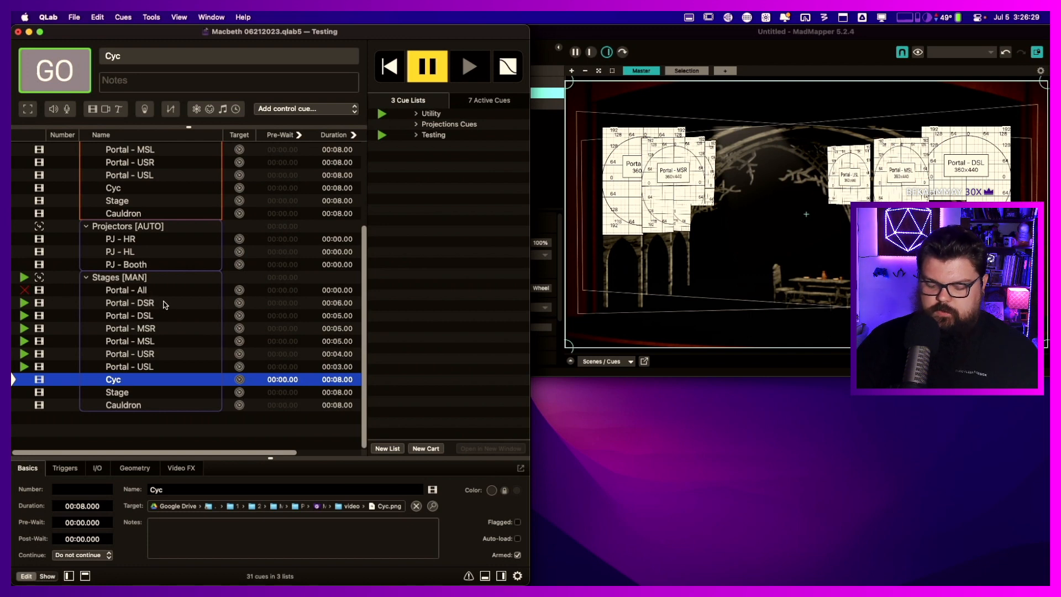
- Inspect the region layouts and output routes of the Portal - DSR and Portal - MSR video stages in the workspace settings
key("super+comma")
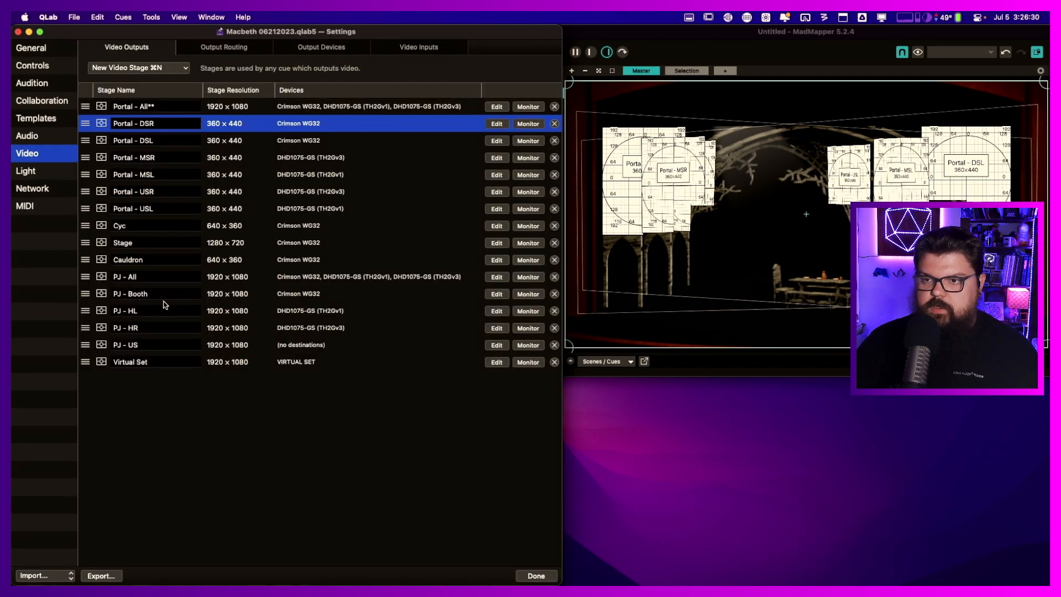
left_click(497, 123)
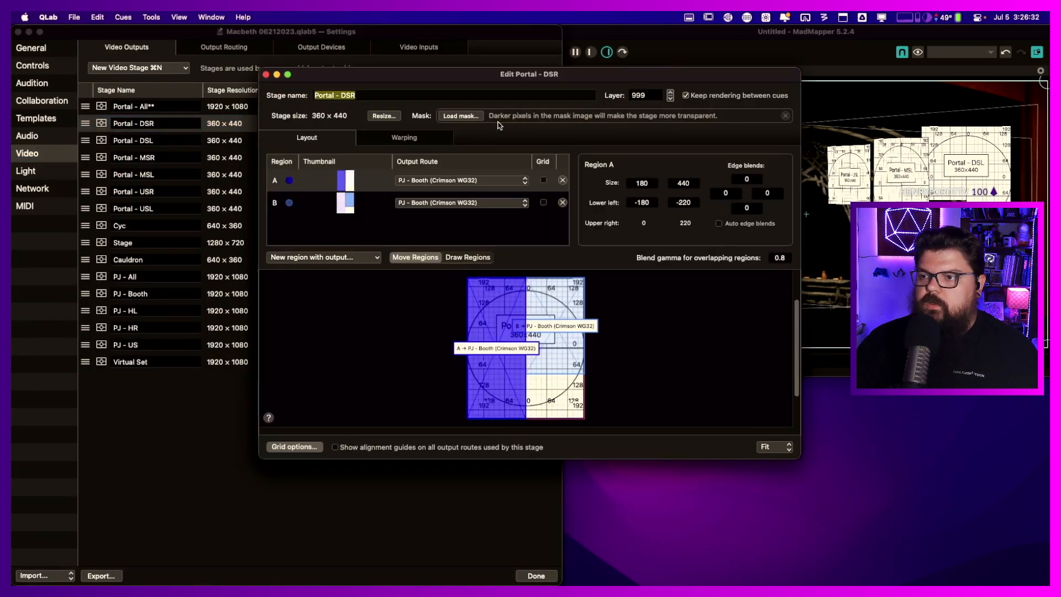
left_click(266, 75)
left_click(492, 158)
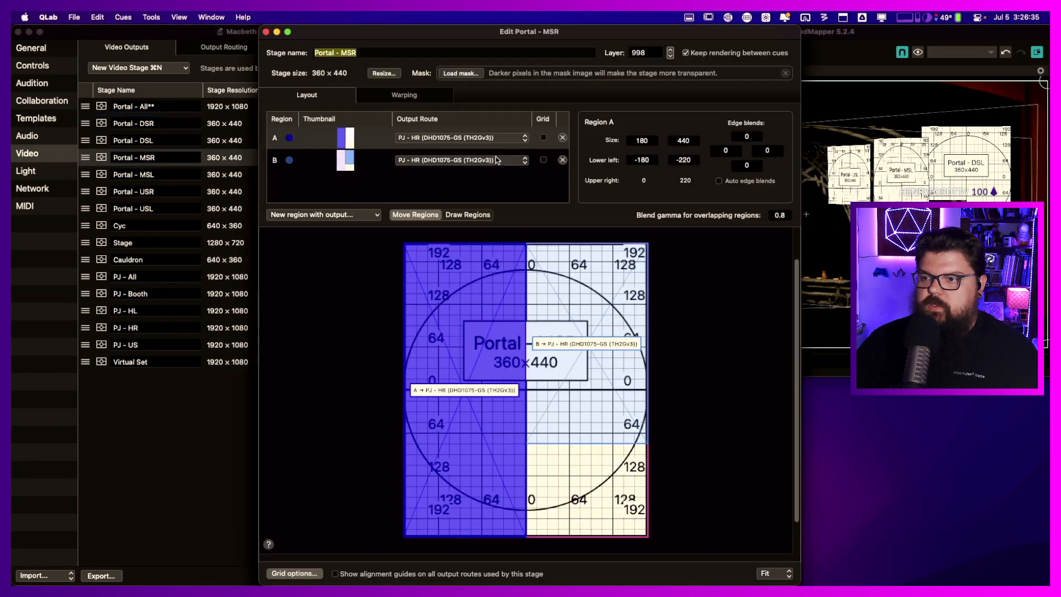
left_click(267, 32)
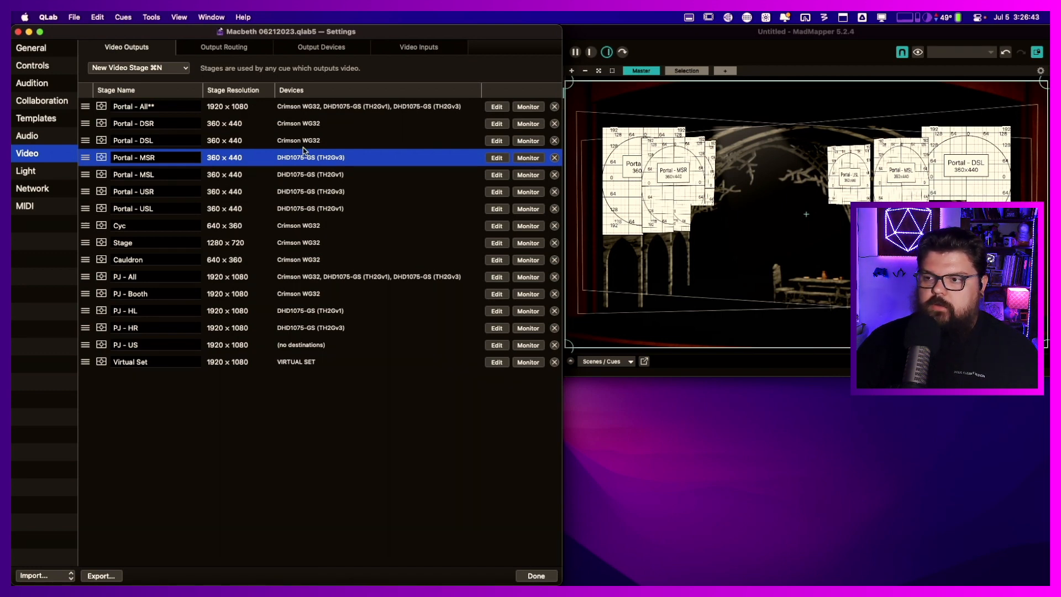
- Move the settings window off the cue list and check the Portal - DSR cue's geometry and video output
left_click_drag(347, 32, 515, 17)
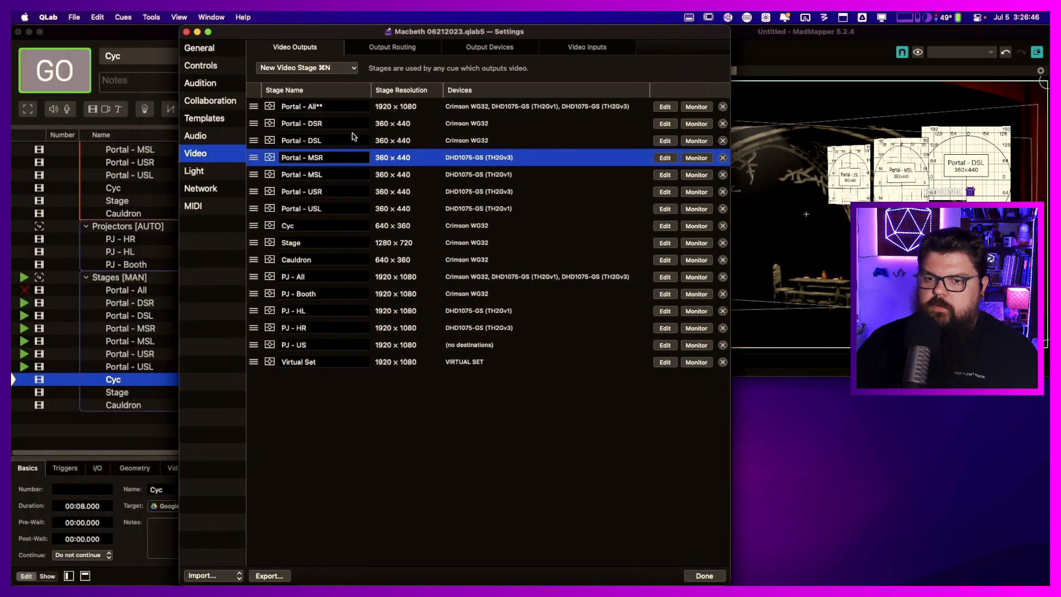
left_click(145, 304)
left_click(139, 469)
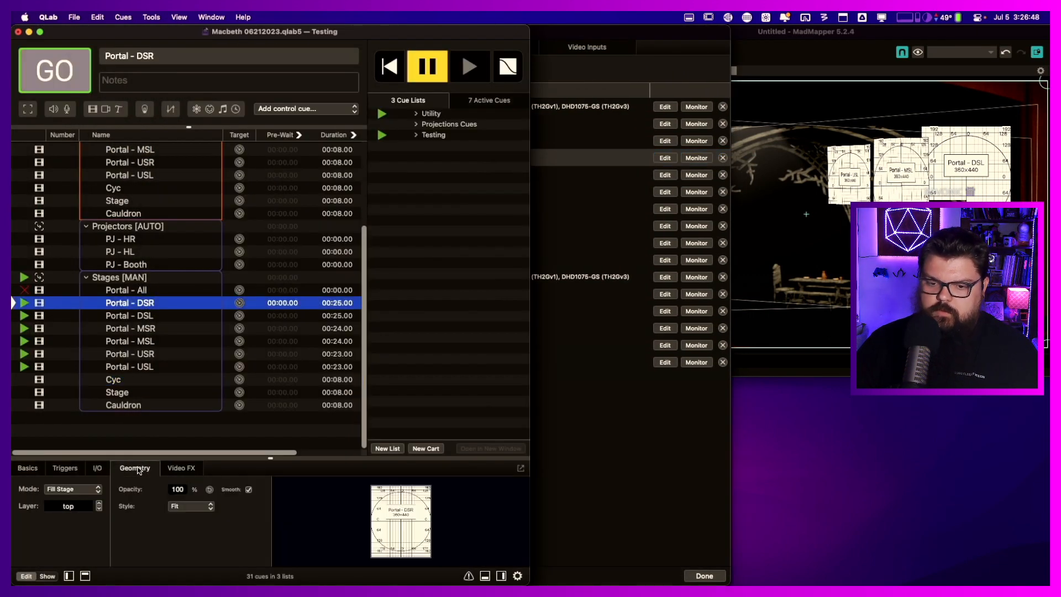
left_click(96, 470)
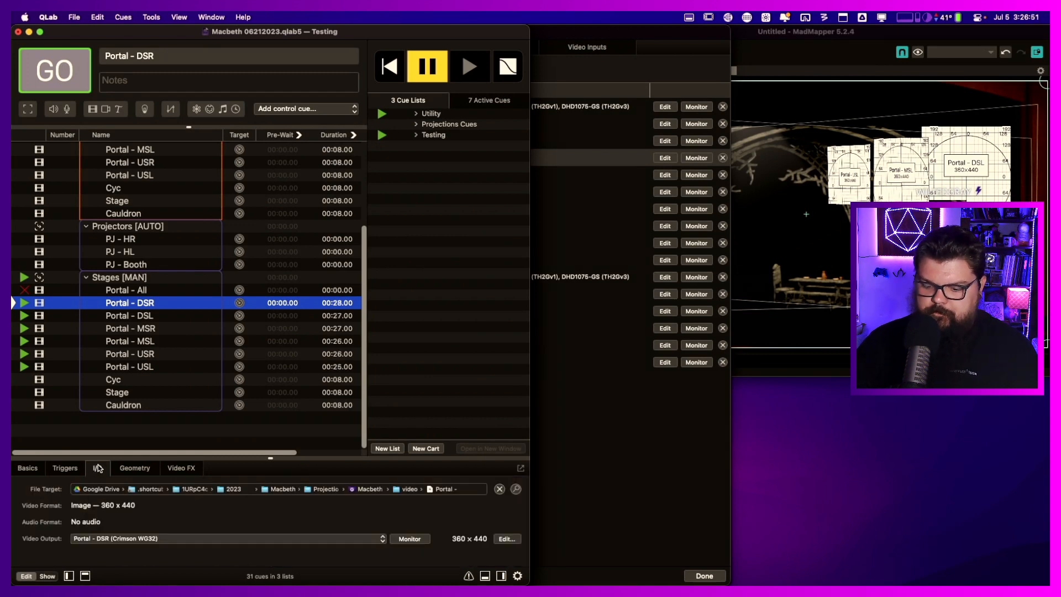
key("Down")
key("Up")
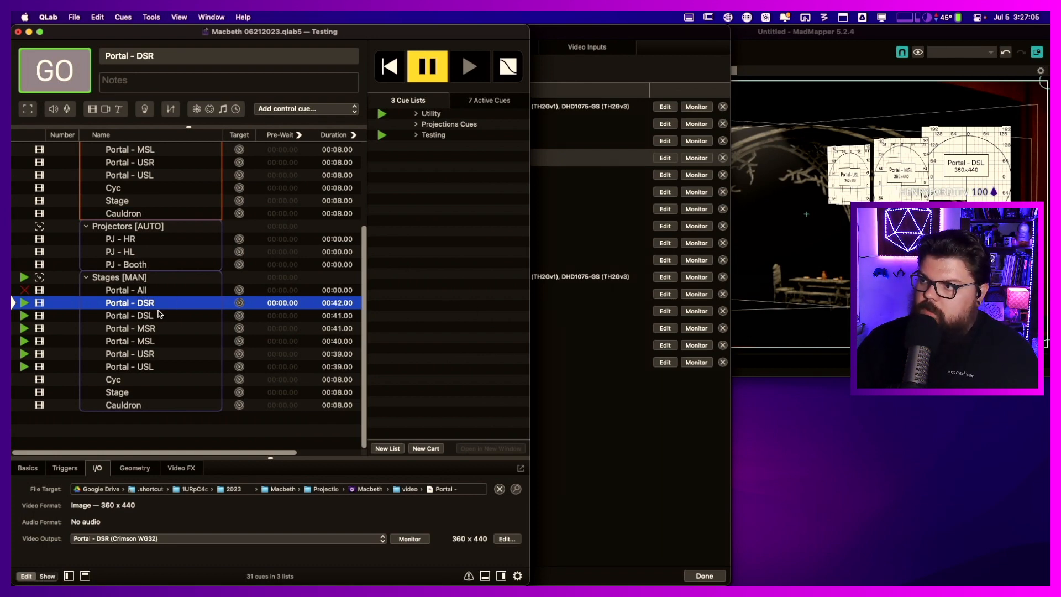
- Compare the geometry and video output of the Portal - USR and Portal - DSL cues with the projected grids
left_click(816, 70)
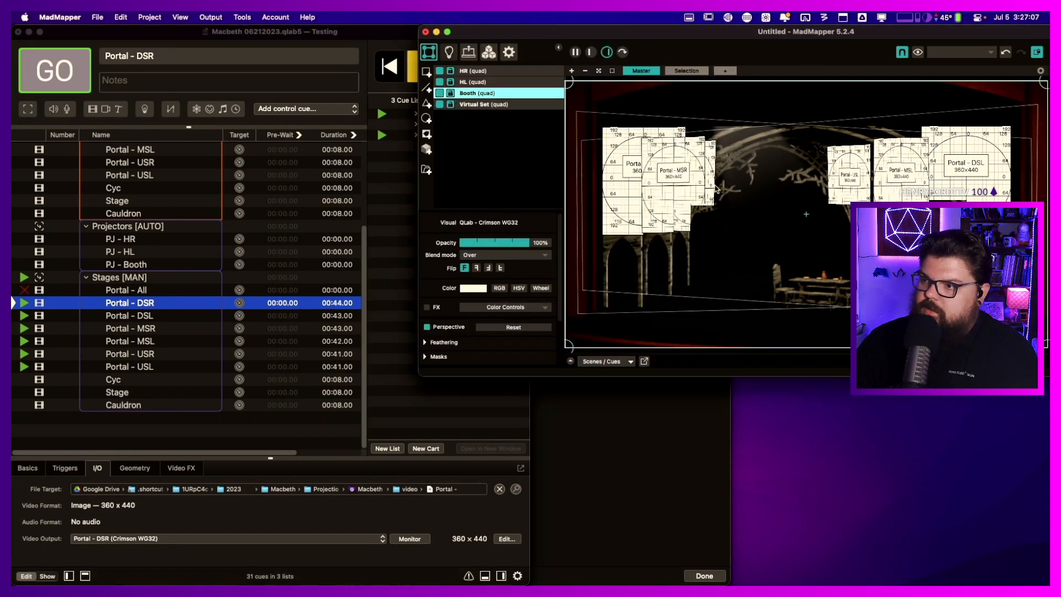
left_click(147, 358)
left_click(146, 358)
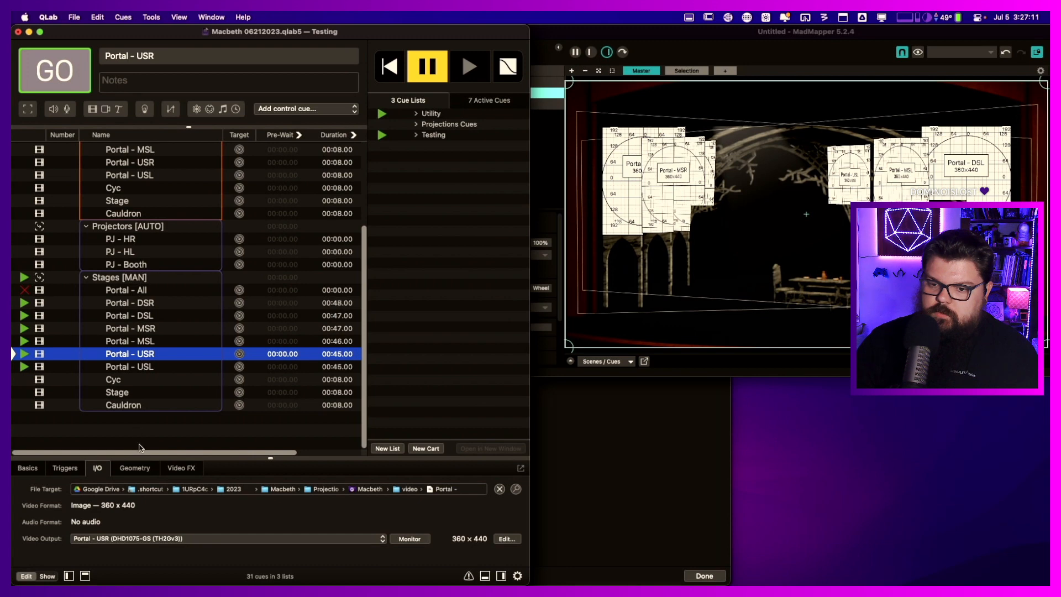
left_click(136, 469)
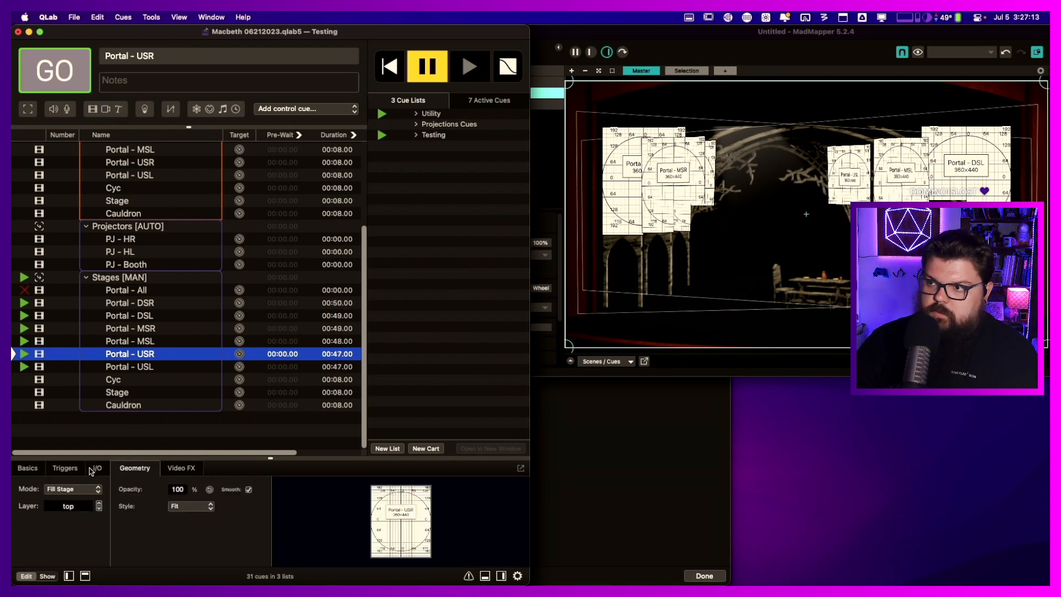
left_click(151, 301)
left_click(157, 317)
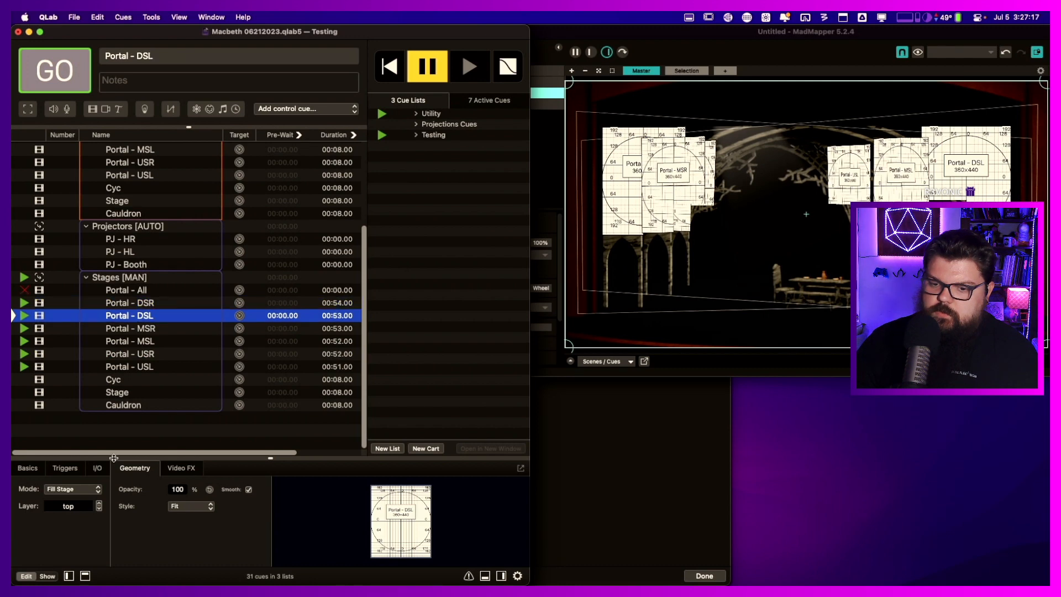
left_click(102, 469)
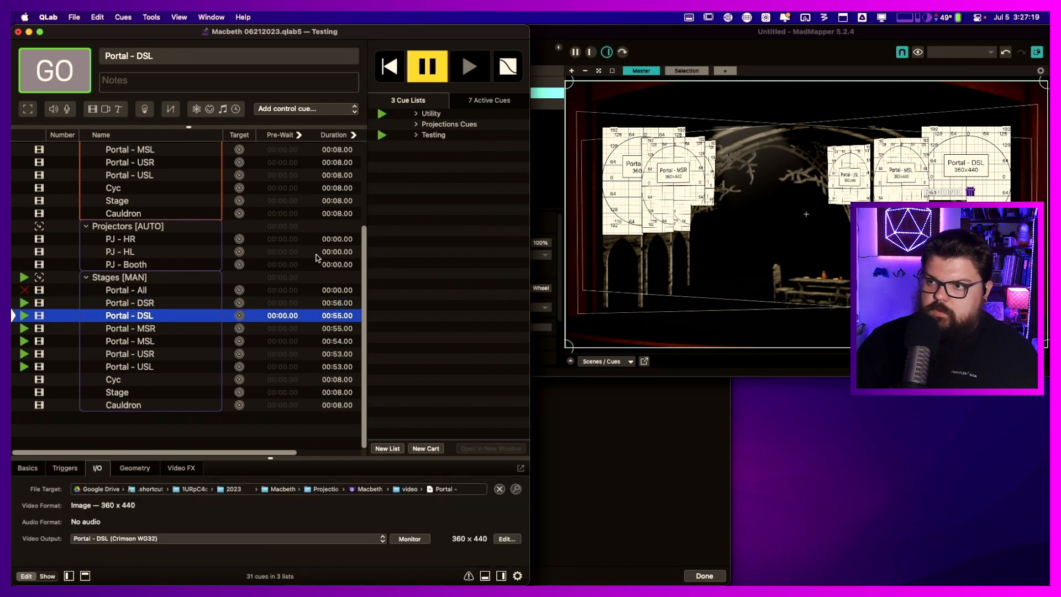
- Inspect the layer, region layout and output routes of the Portal - All**, Portal - DSR and Portal - DSL video stages in the workspace settings
left_click(551, 59)
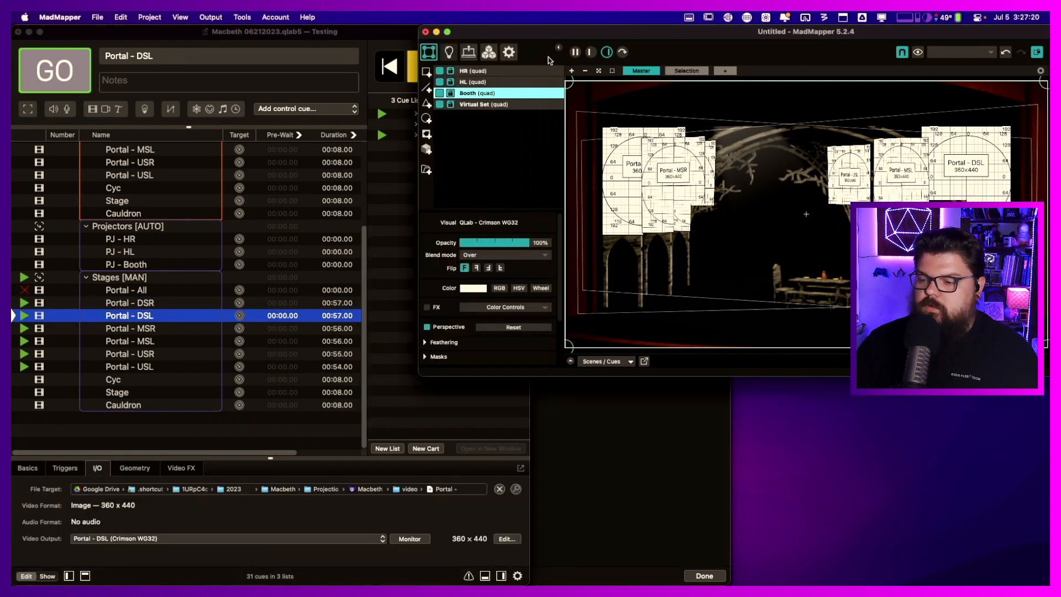
left_click(599, 400)
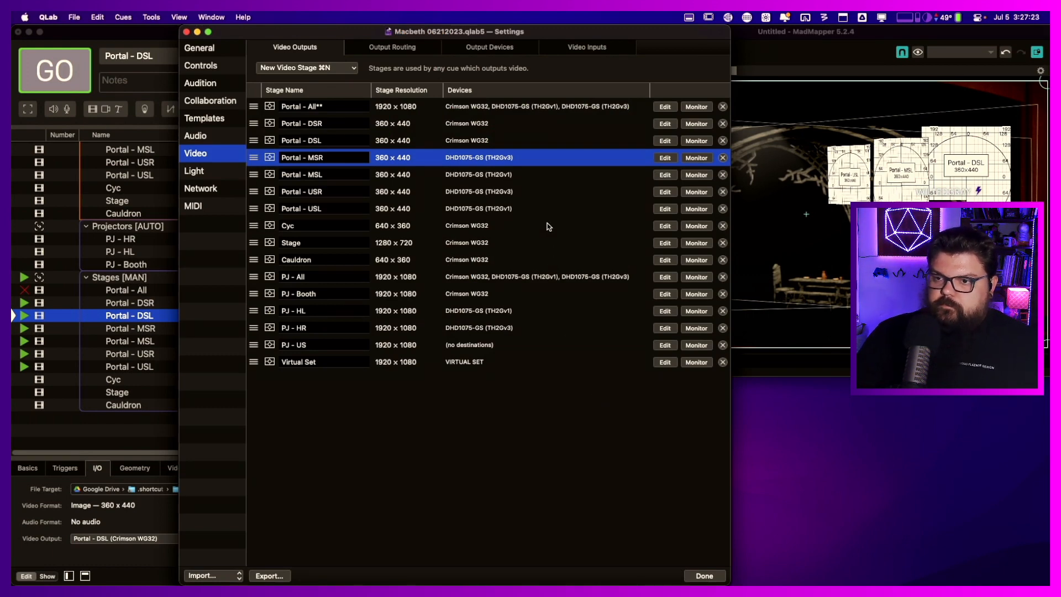
left_click(607, 107)
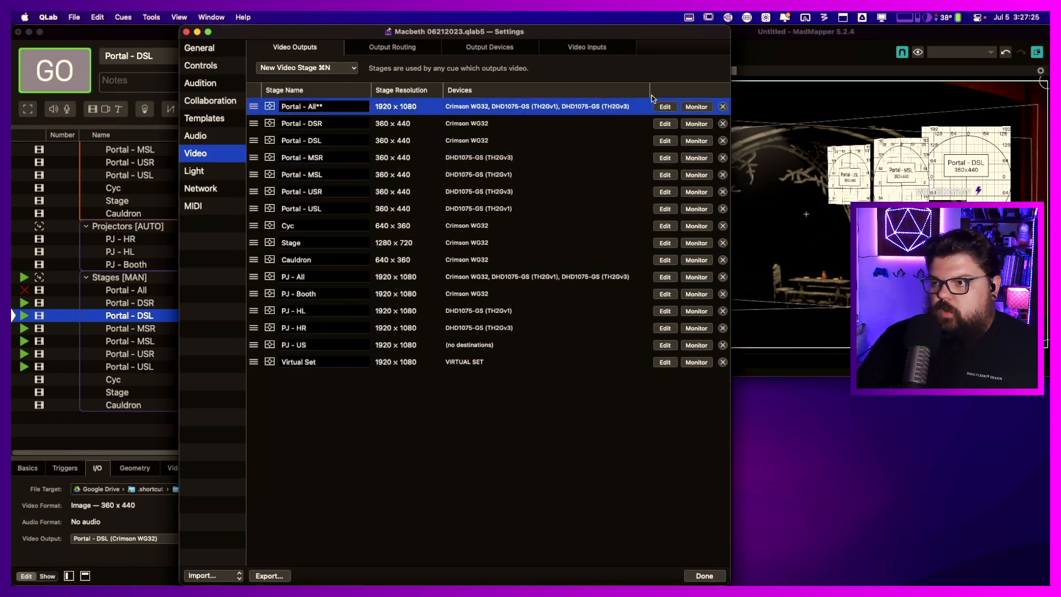
left_click(671, 107)
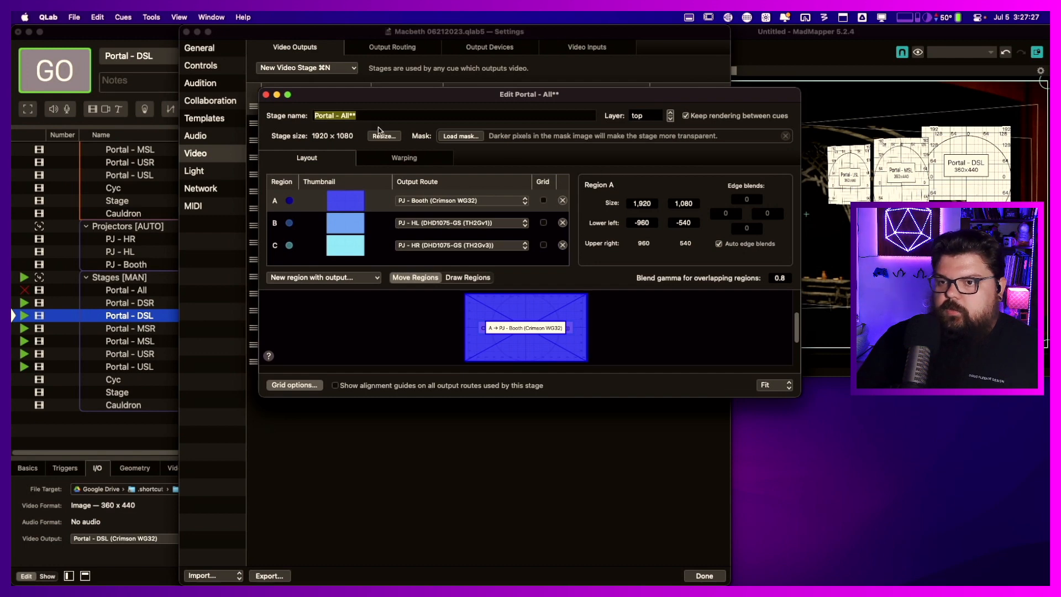
left_click(266, 95)
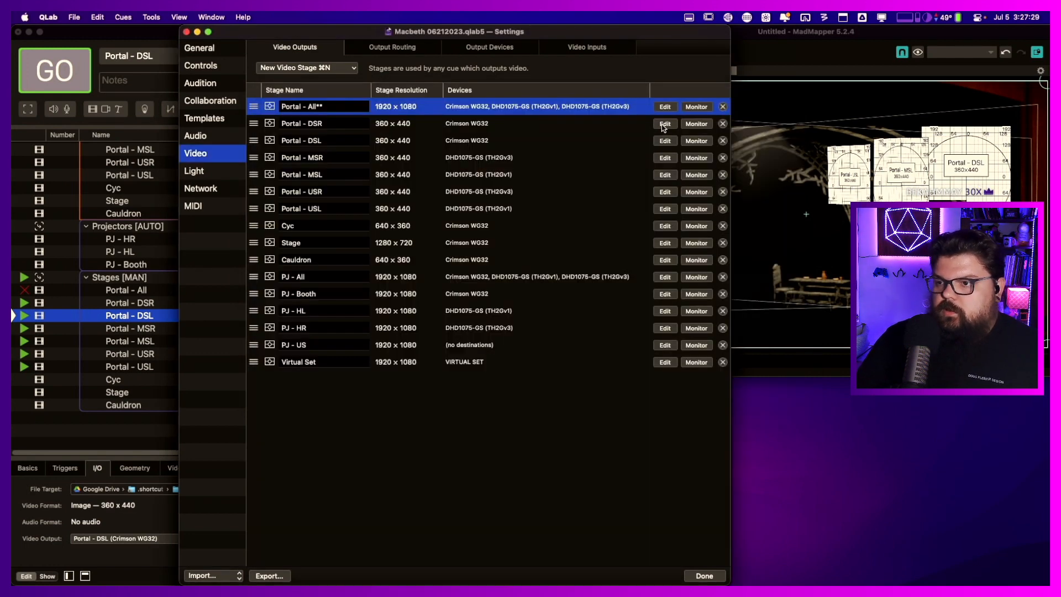
left_click(667, 127)
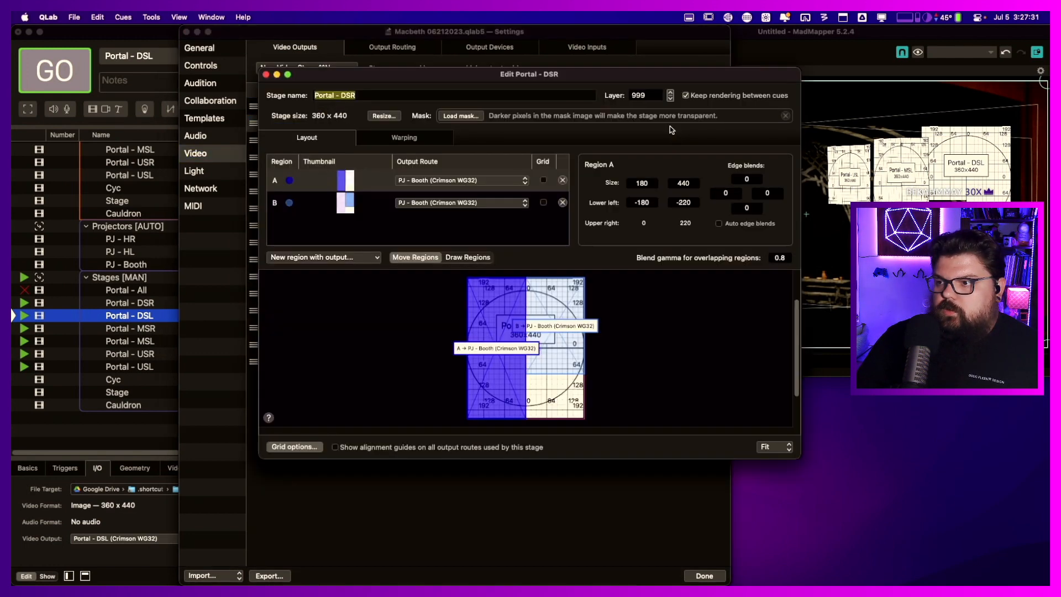
left_click(266, 74)
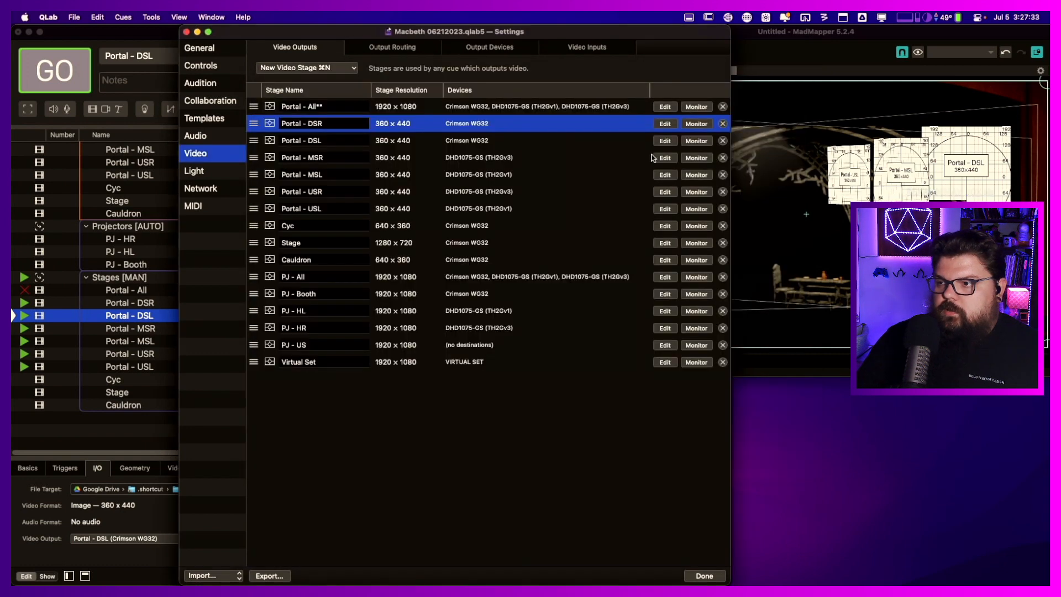
left_click(664, 141)
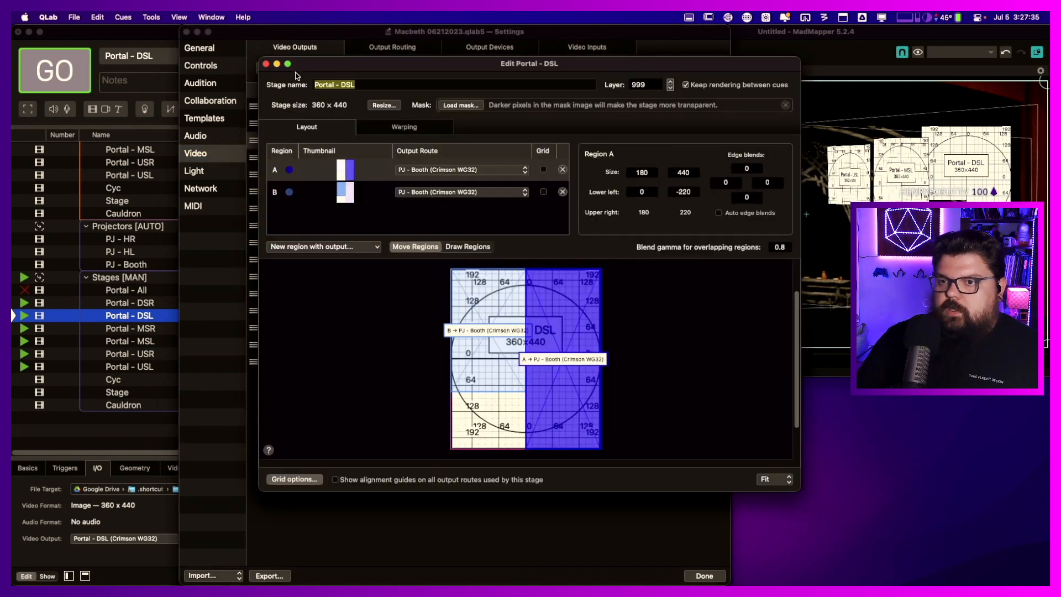
left_click(266, 64)
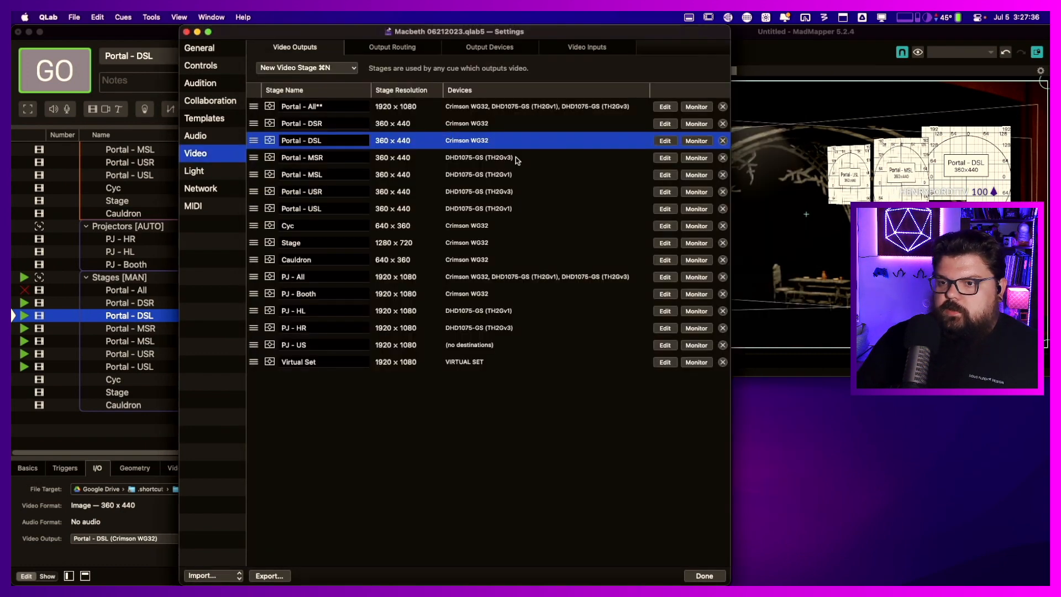
- Inspect the layers and output routes of the Portal - MSR, Portal - MSL and Portal - USR stages, and leave the workspace settings
left_click(664, 158)
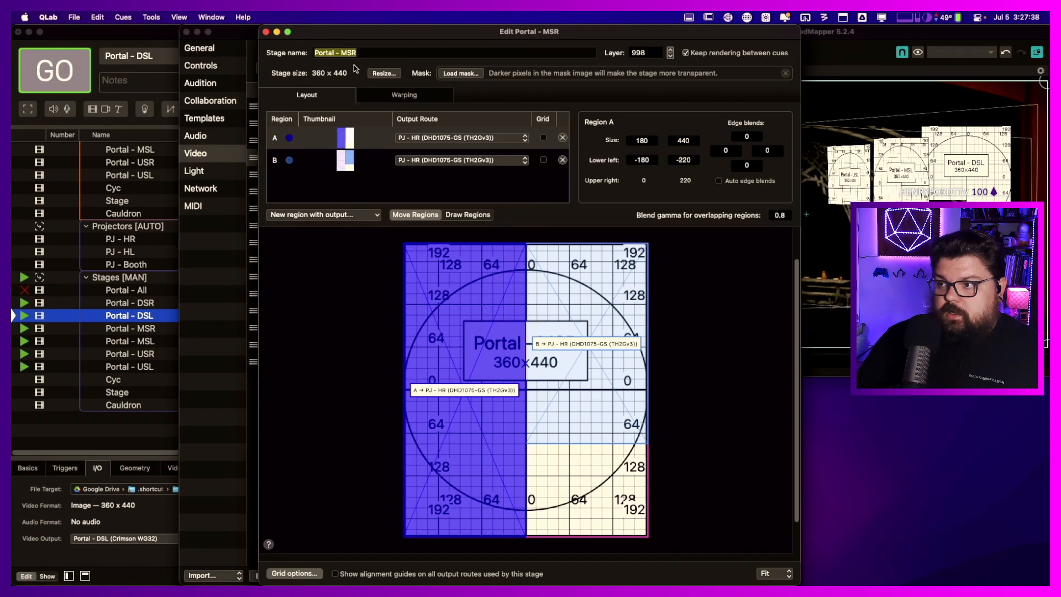
left_click(265, 31)
left_click(666, 175)
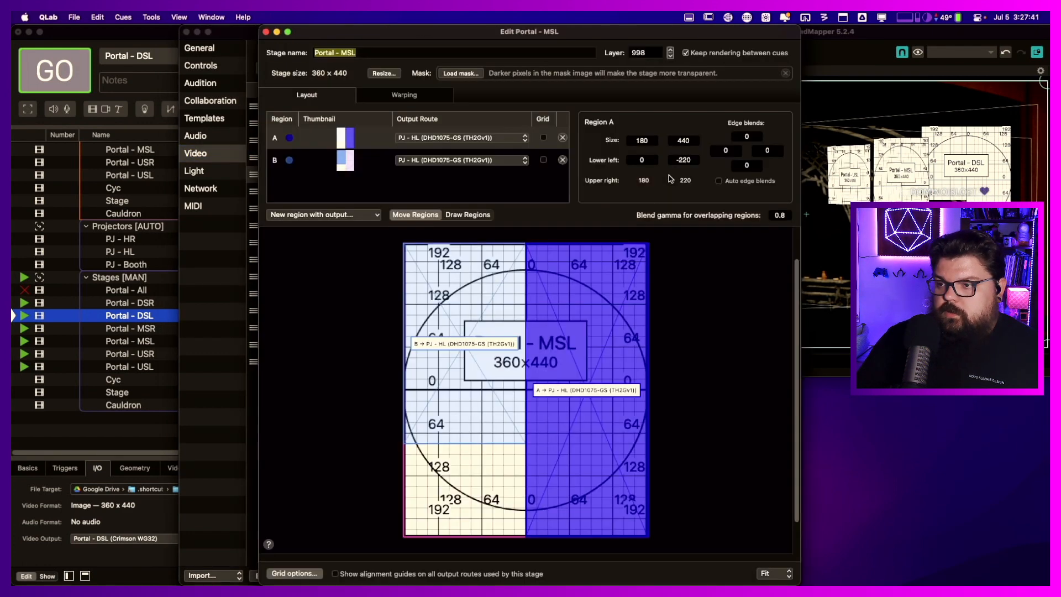
left_click(266, 31)
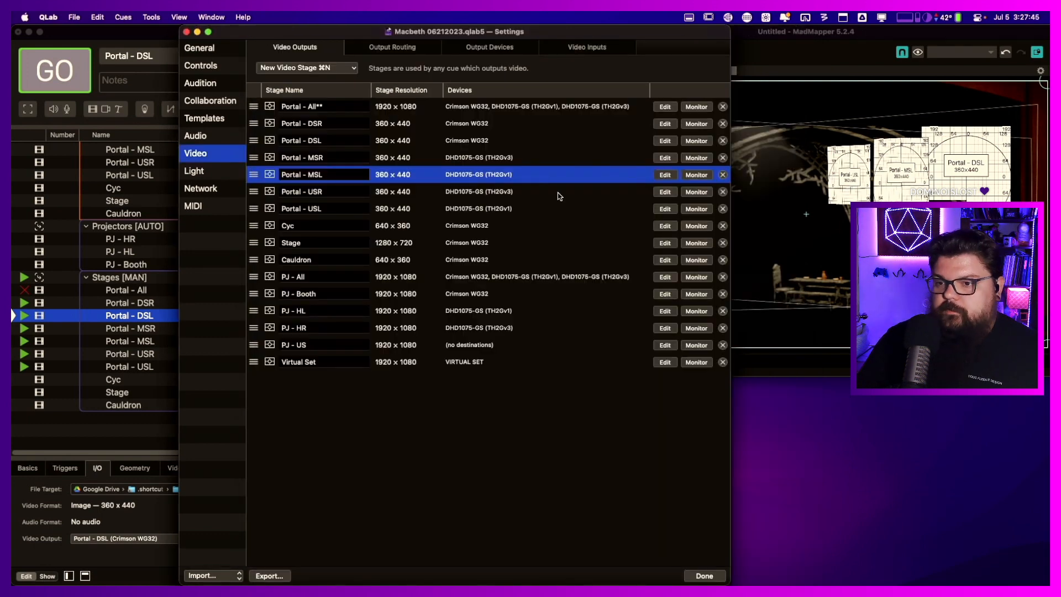
left_click(665, 192)
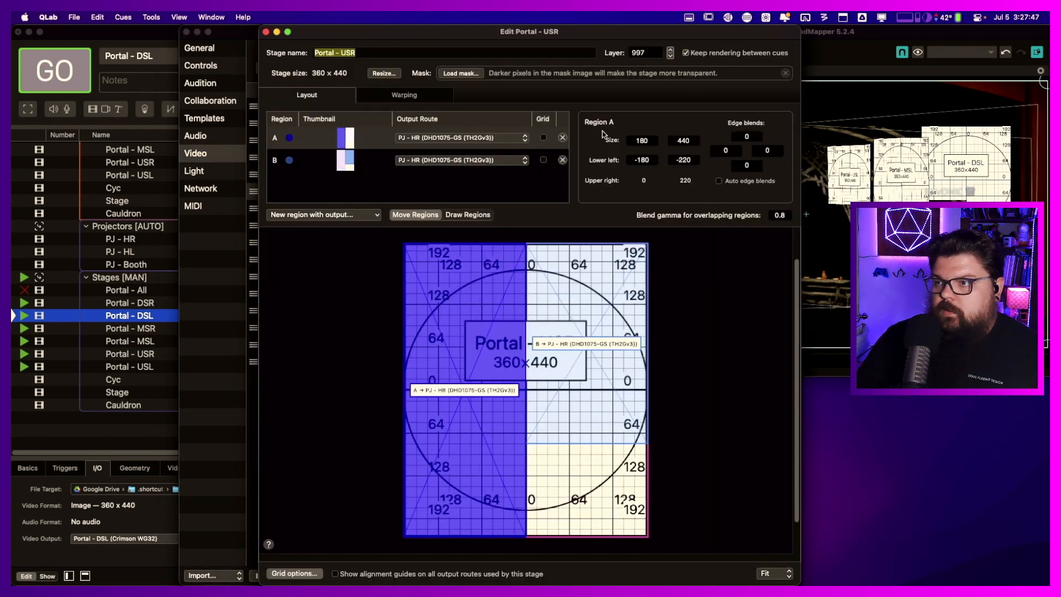
left_click(266, 32)
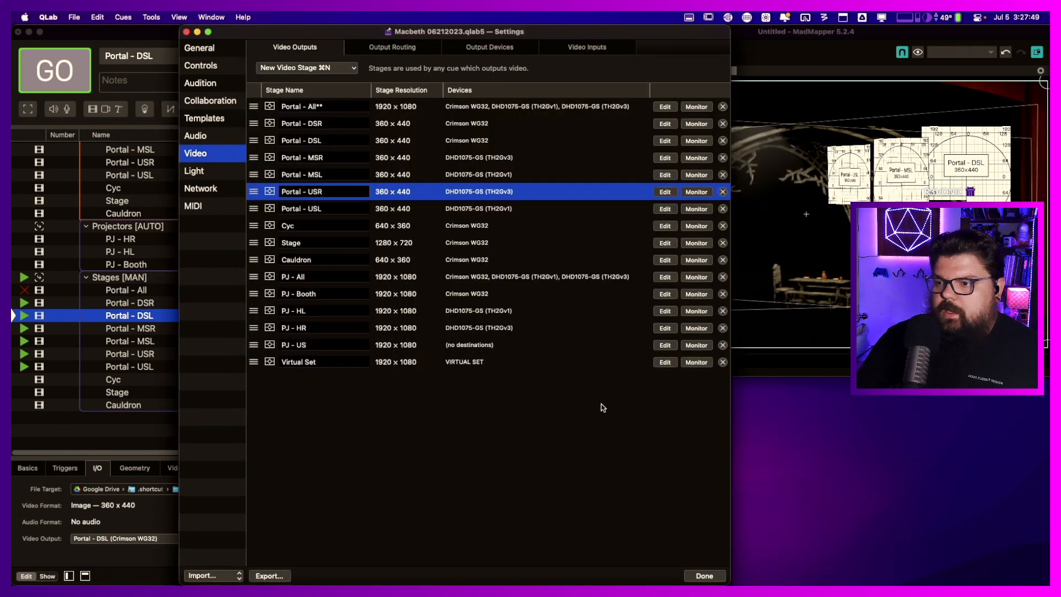
left_click(704, 576)
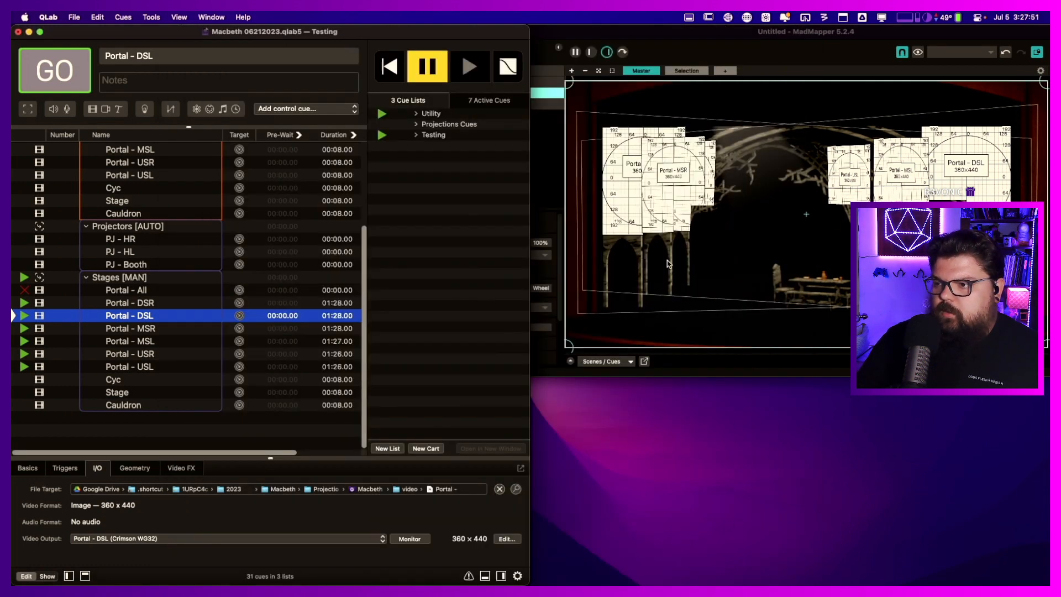
- Stop the Portal - MSR cue in the Stages [MAN] group and run it again to check the grids' stacking order
left_click(138, 330)
key("s")
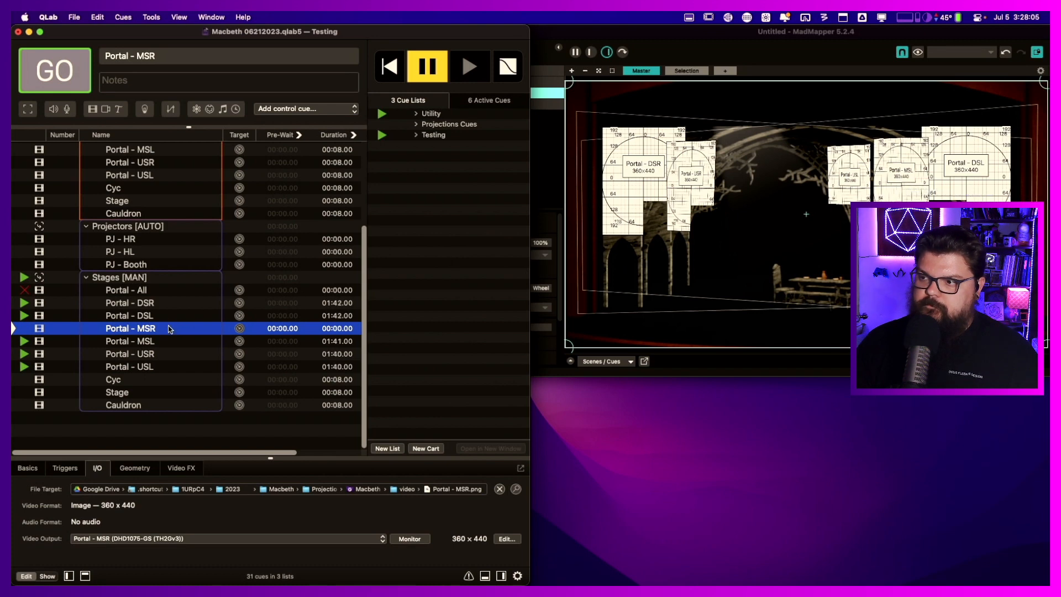
key("space")
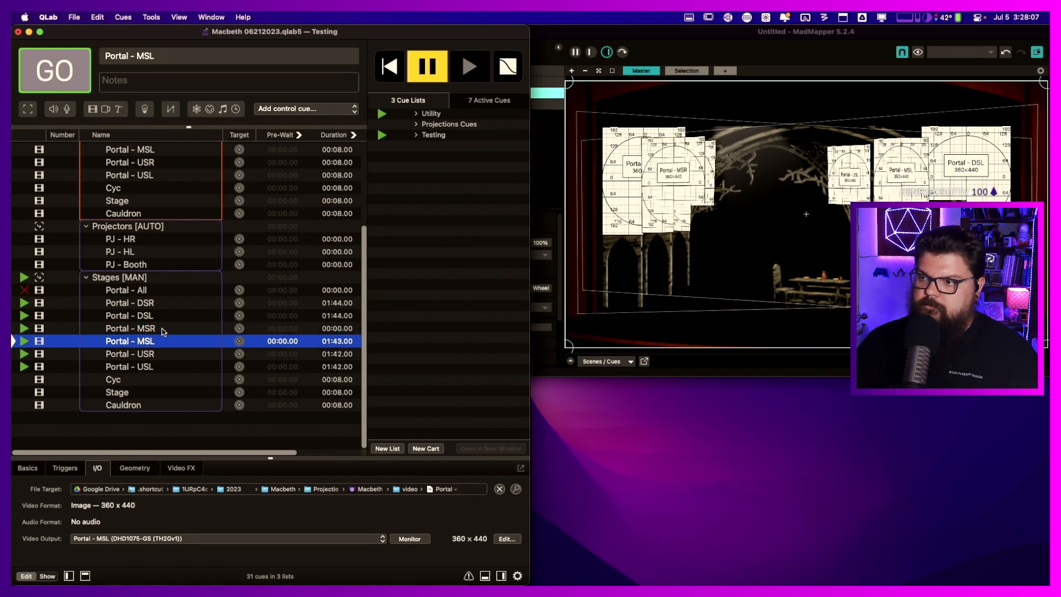
left_click(163, 329)
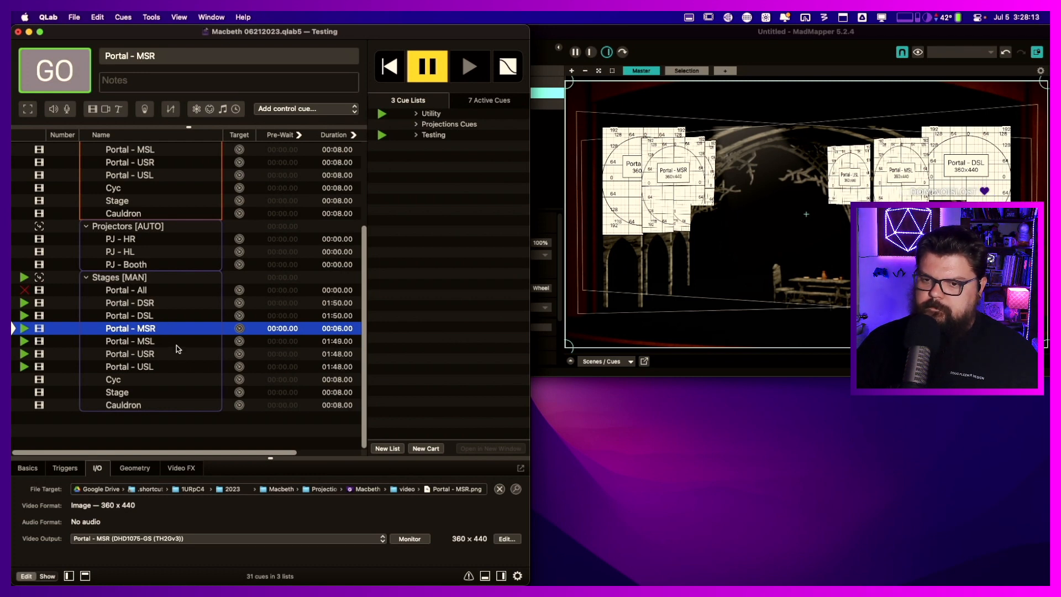
- Stop all running cues and close the Macbeth workspace
left_click(169, 277)
key("Escape")
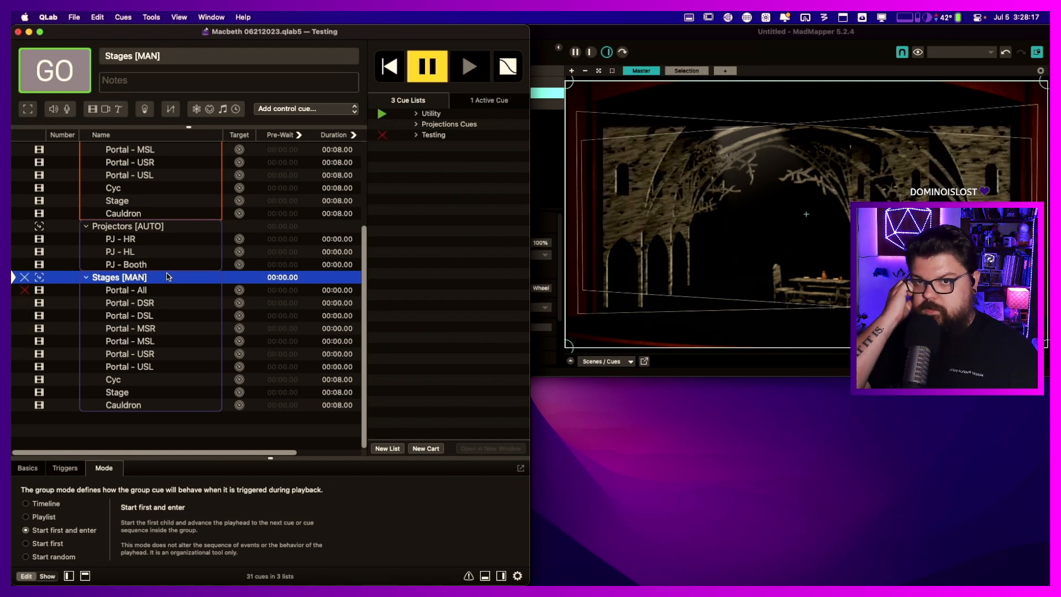
key("super+w")
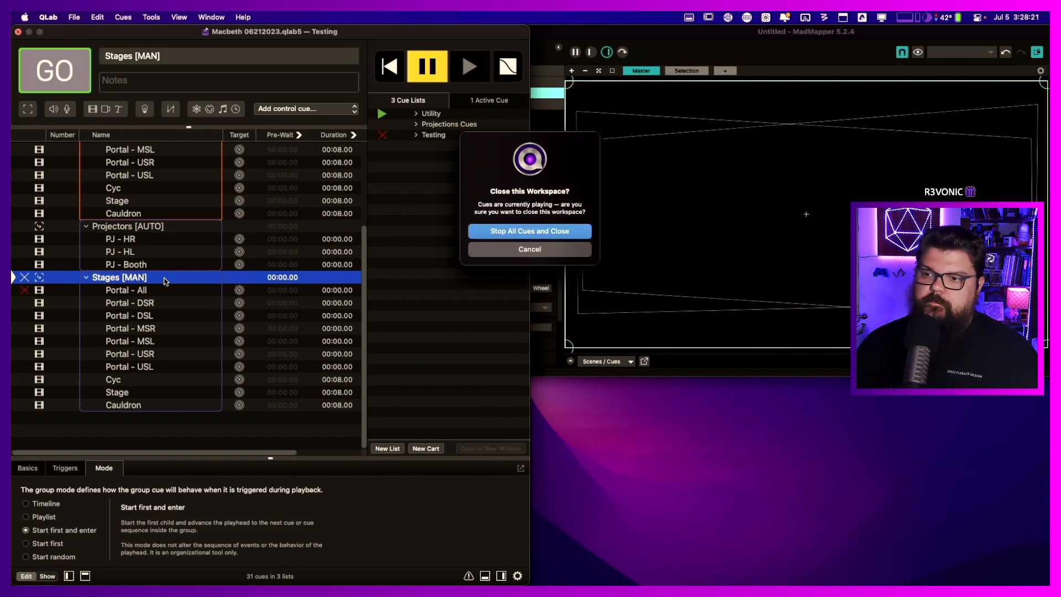
left_click(512, 231)
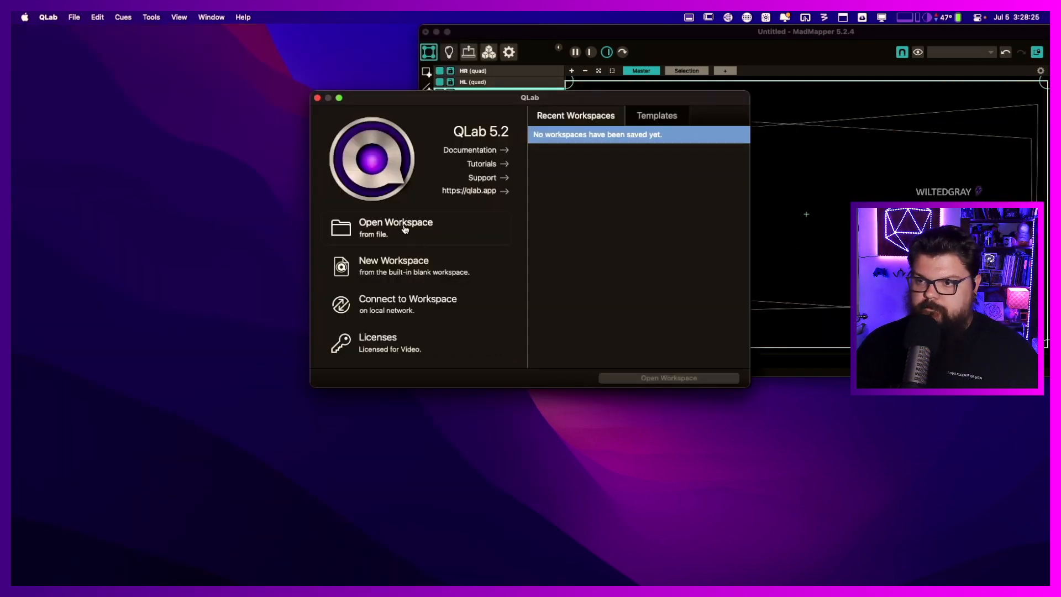
- Reopen the workspace file Macbeth 06212023.qlab5 from the Macbeth 06212023 folder
left_click(404, 228)
left_click(551, 123)
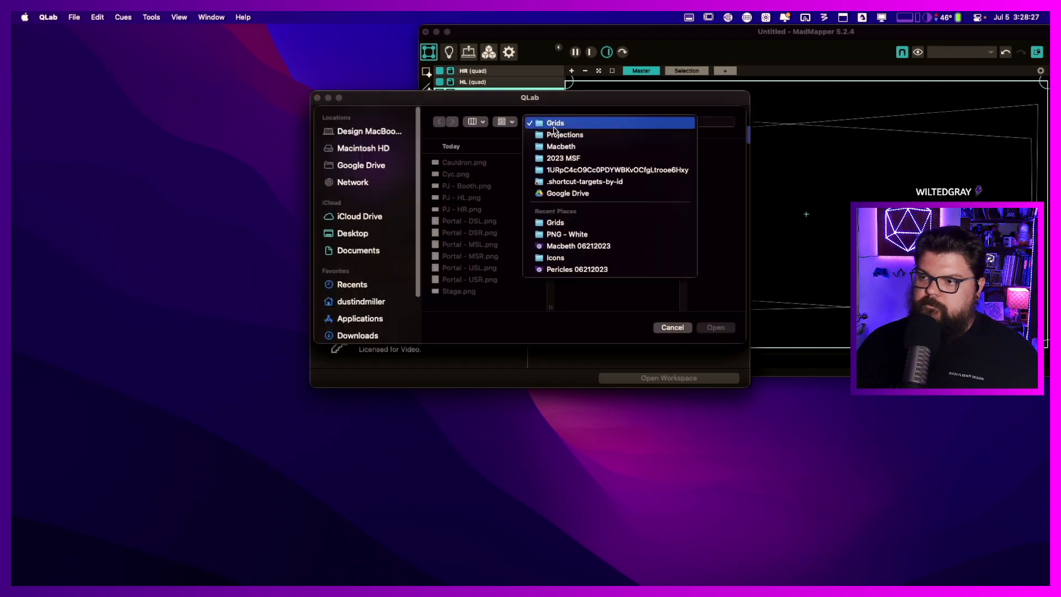
left_click(593, 246)
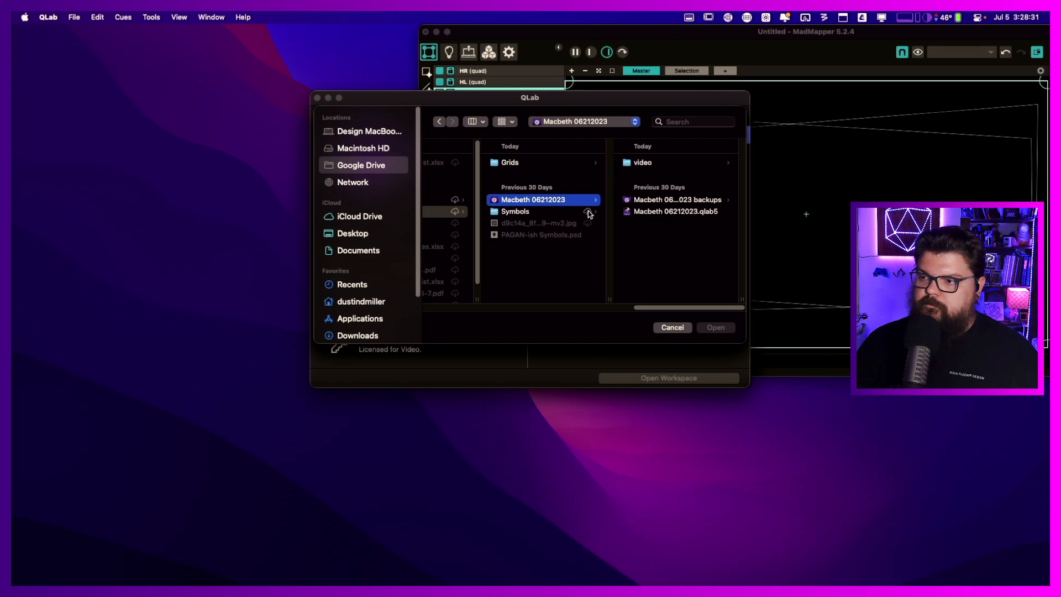
double_click(675, 211)
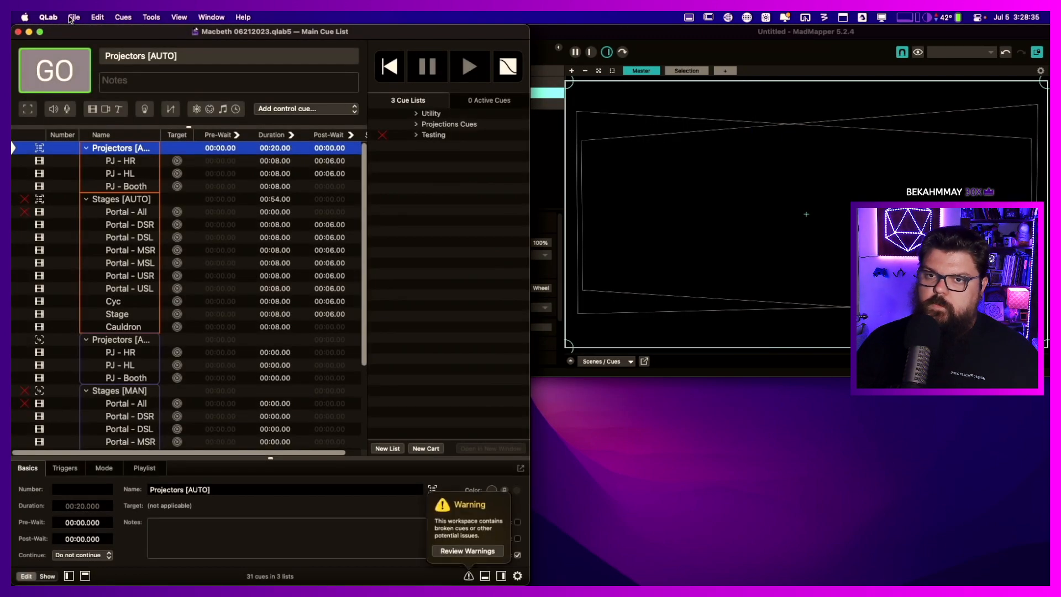
left_click(73, 18)
mouse_move(99, 18)
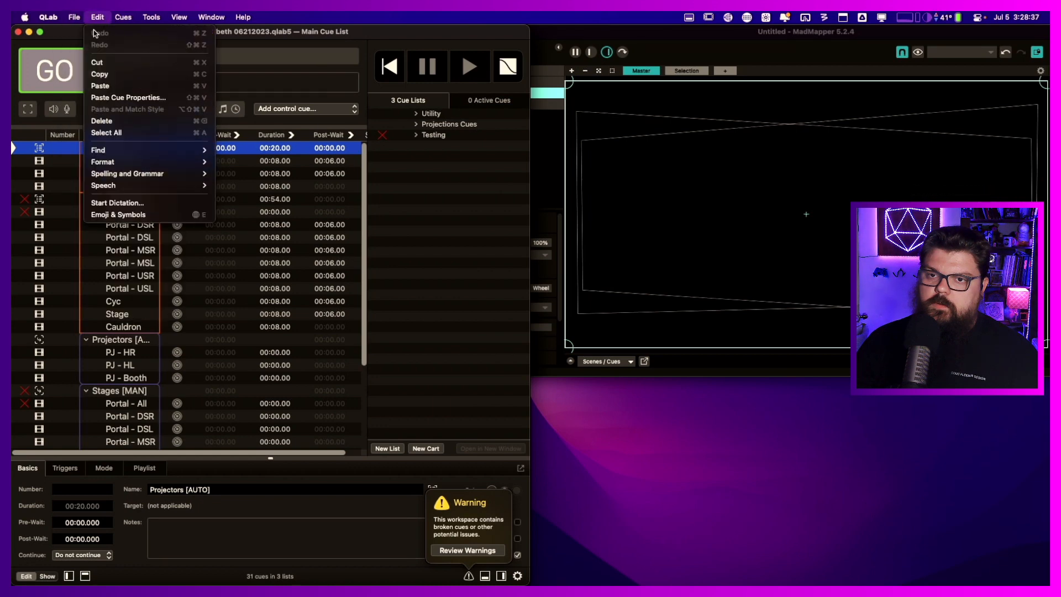
left_click(451, 225)
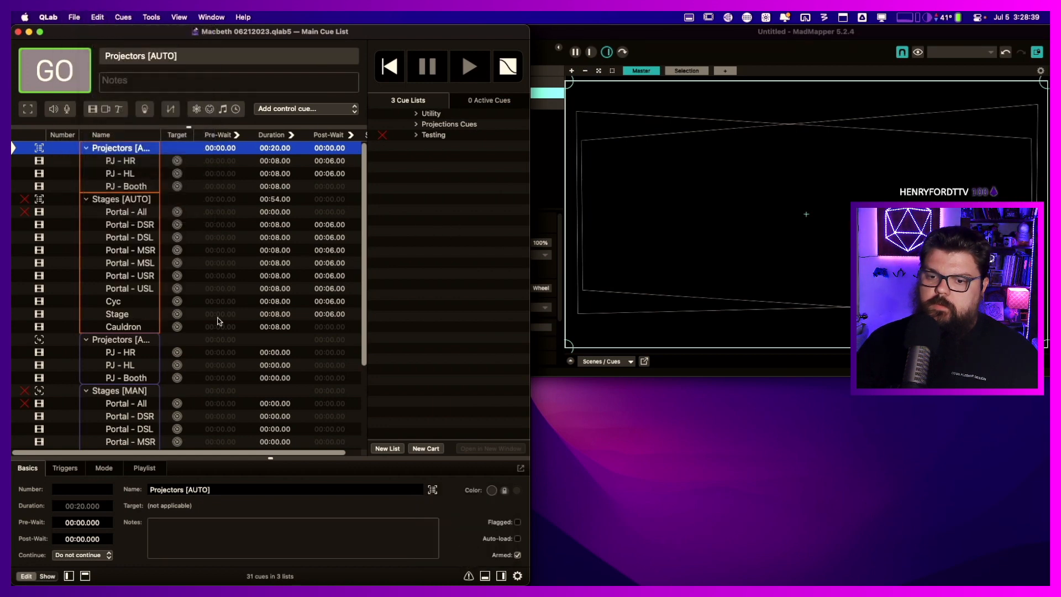
left_click(134, 388)
key("Down")
key("Down")
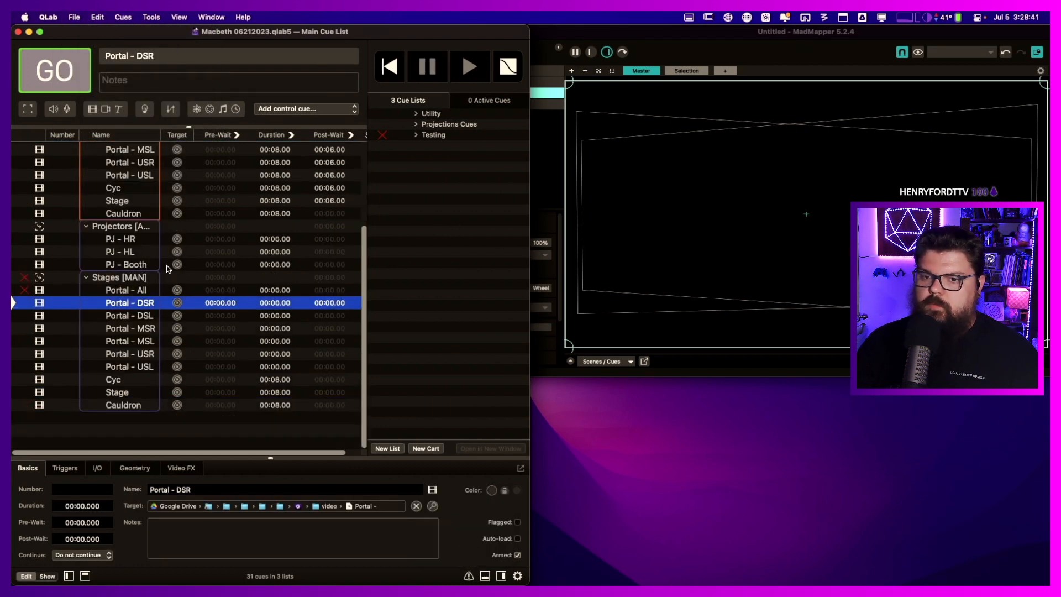
scroll(166, 254, "up", 5)
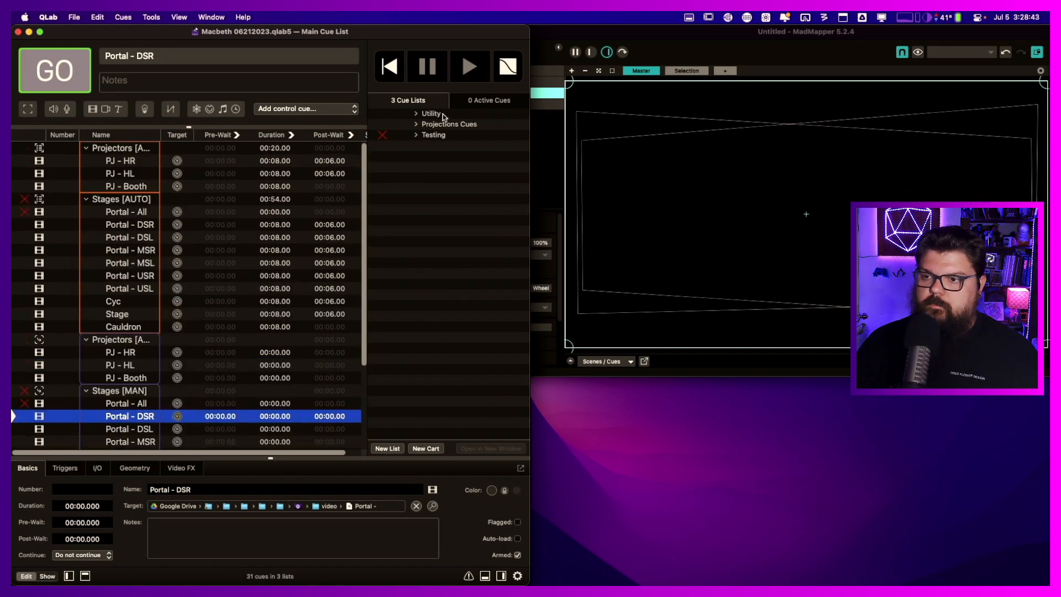
- Run the Virtual Set cue in the Utility list and the six Stages [MAN] cues from Portal - DSR through Portal - USL in the Testing list
left_click(443, 115)
key("space")
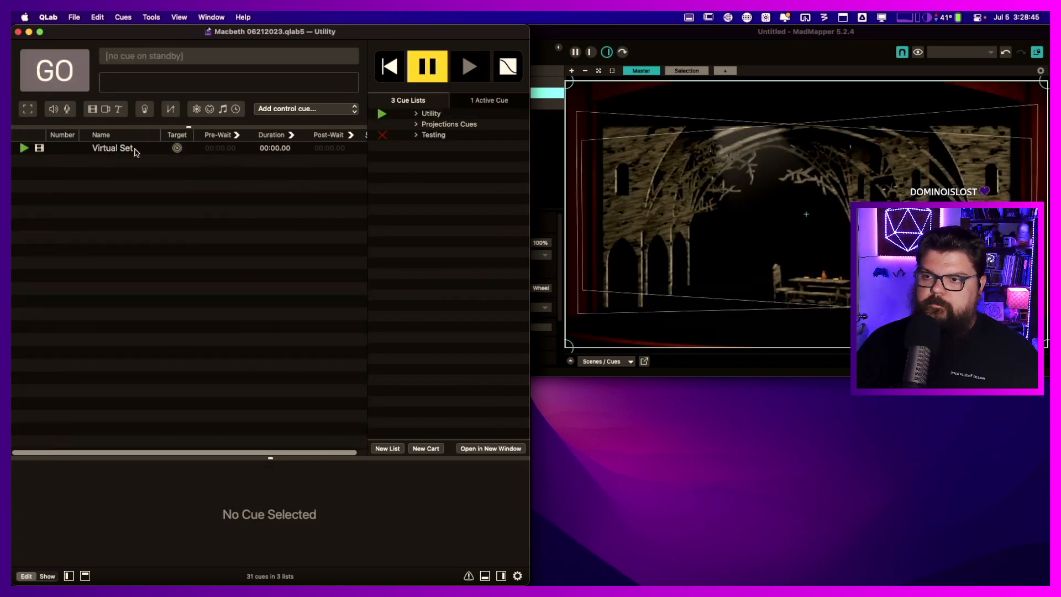
left_click(447, 136)
left_click(113, 304)
key("space")
key("space")
key("space")
key("space")
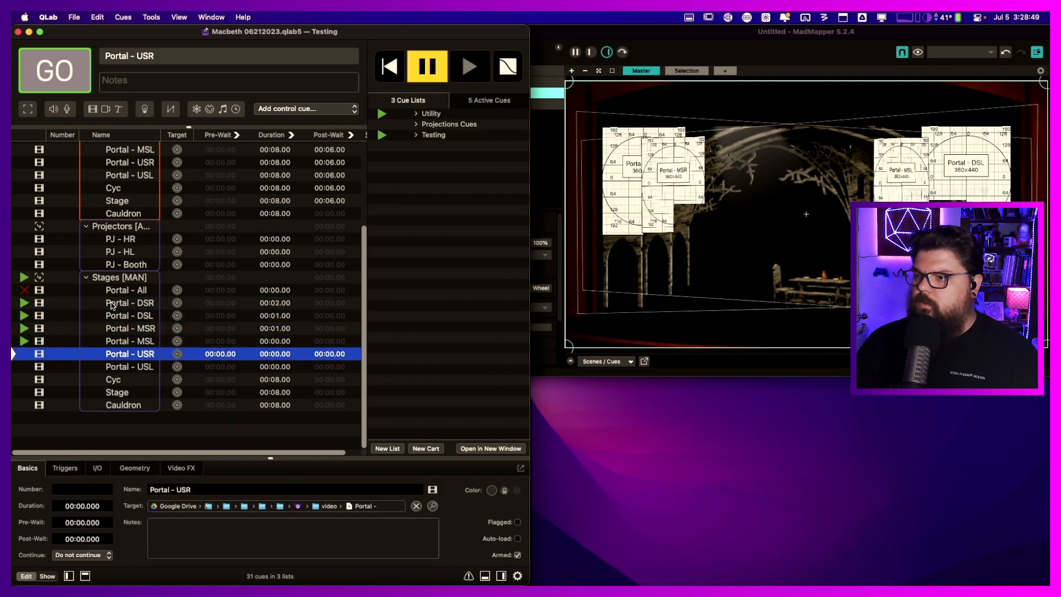
key("space")
key("space")
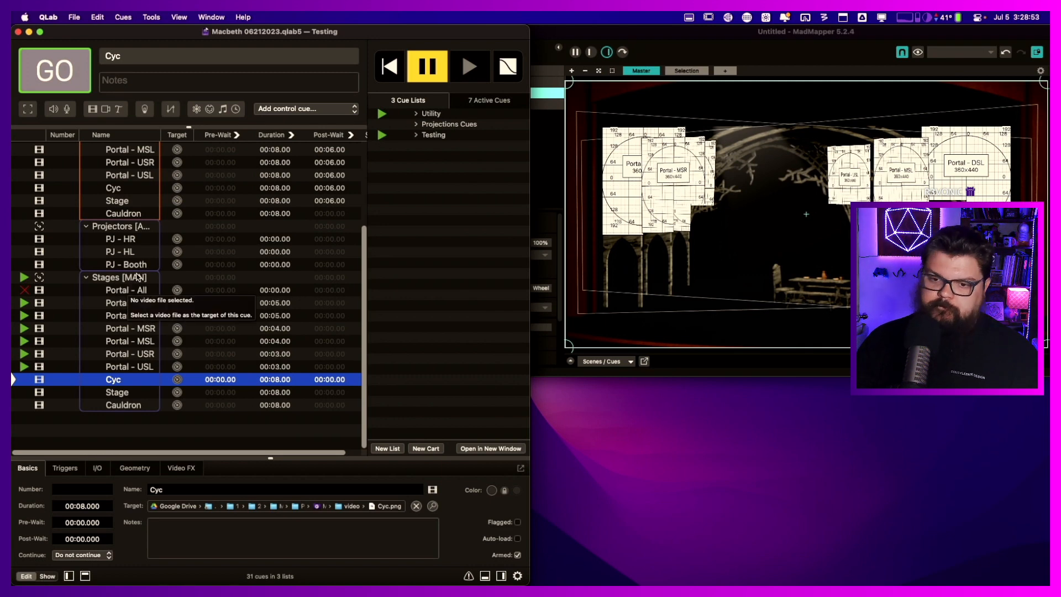
- Check the overlapping portal grids on the MadMapper output and stop the running Stages [MAN] cues
left_click(133, 290)
left_click(131, 303)
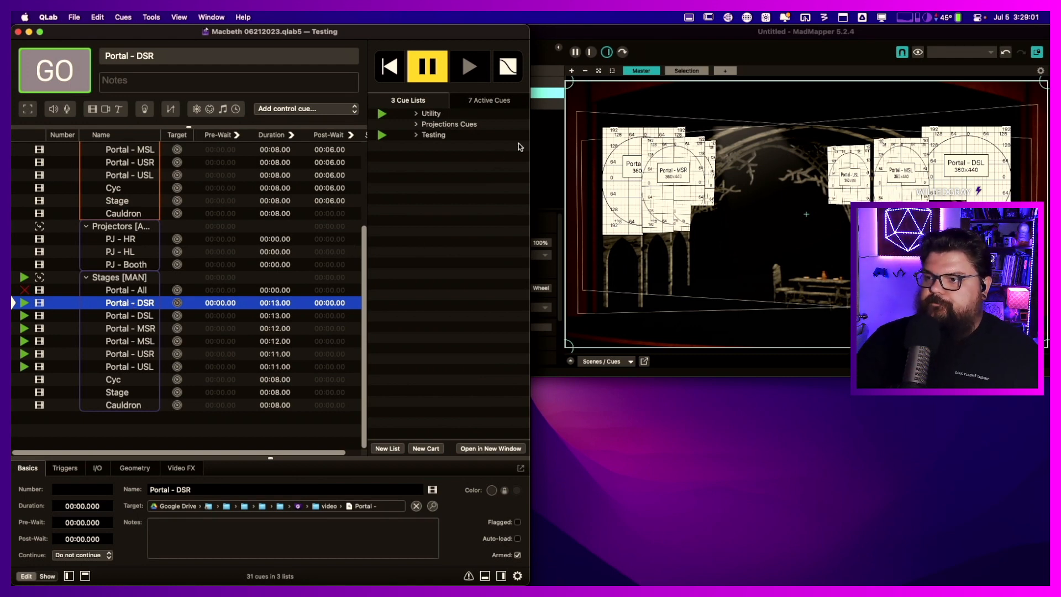
left_click(550, 136)
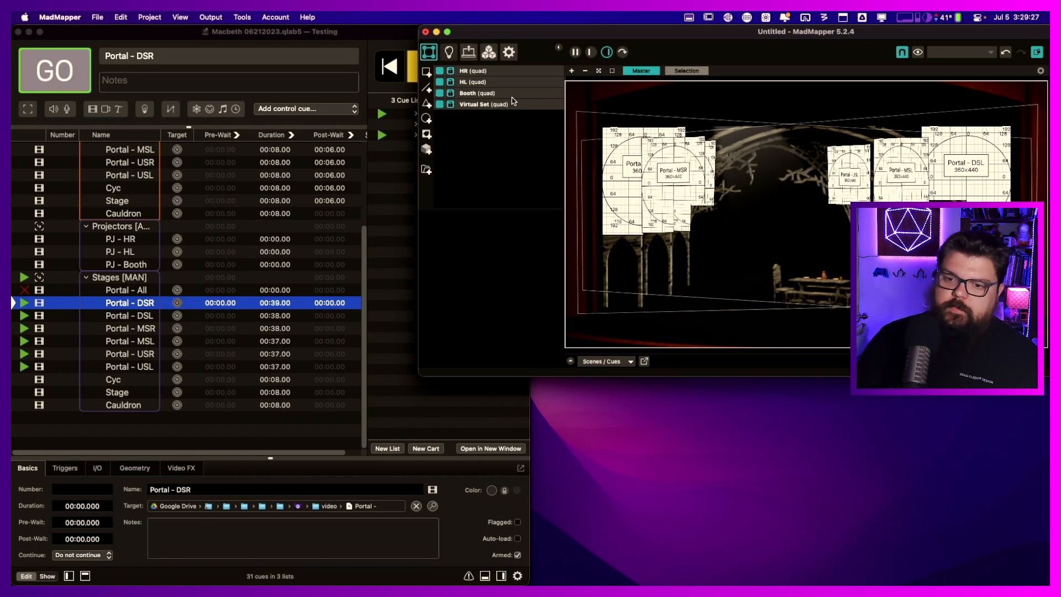
left_click(136, 292)
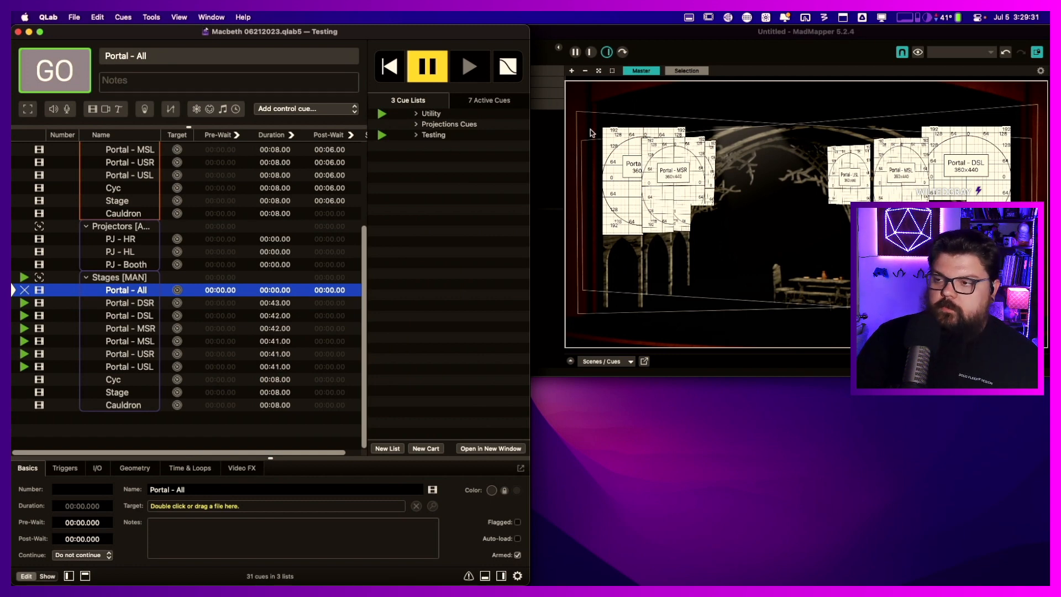
left_click(109, 278)
key("Escape")
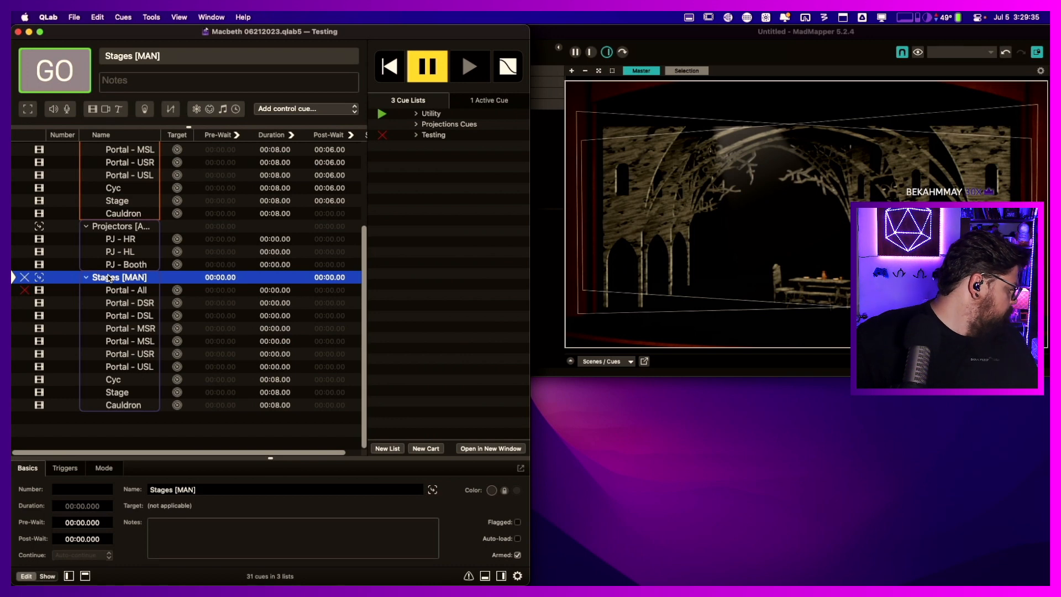
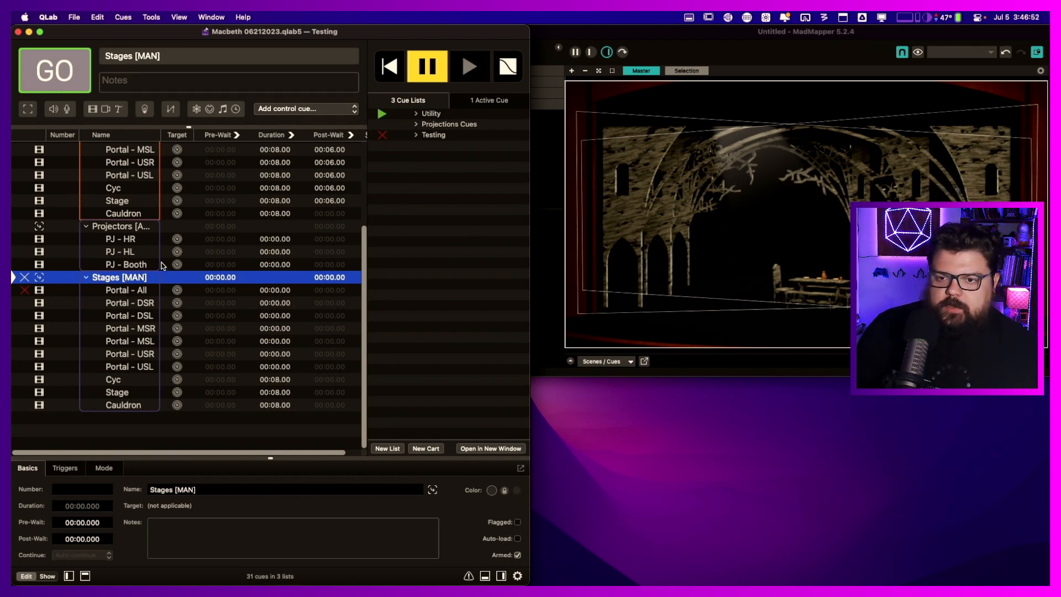
- Run the Projectors [AUTO] group and watch its grids play through on the MadMapper output
scroll(176, 262, "up", 5)
left_click(119, 153)
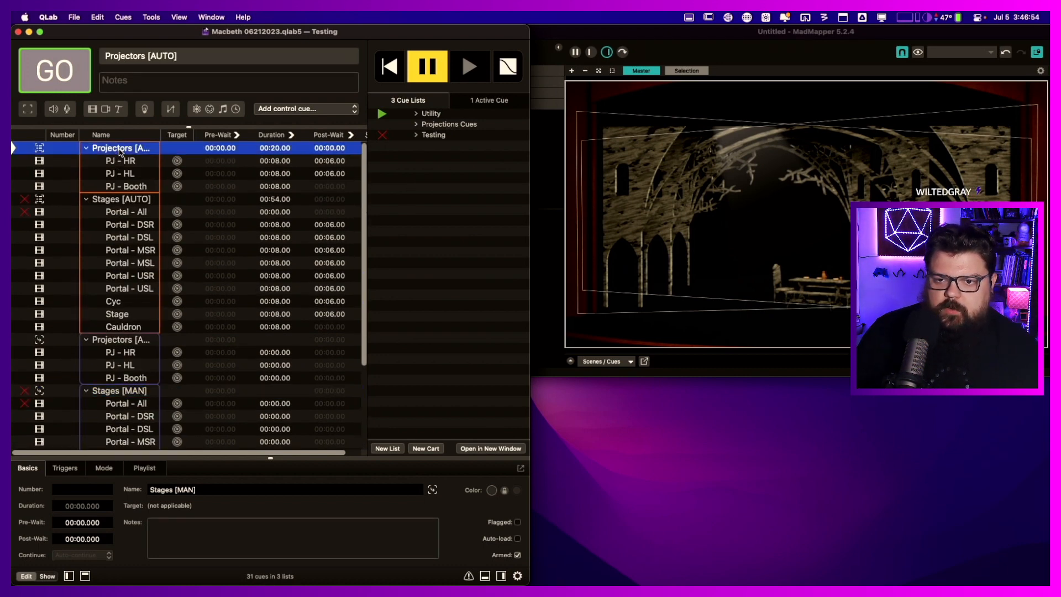
key("space")
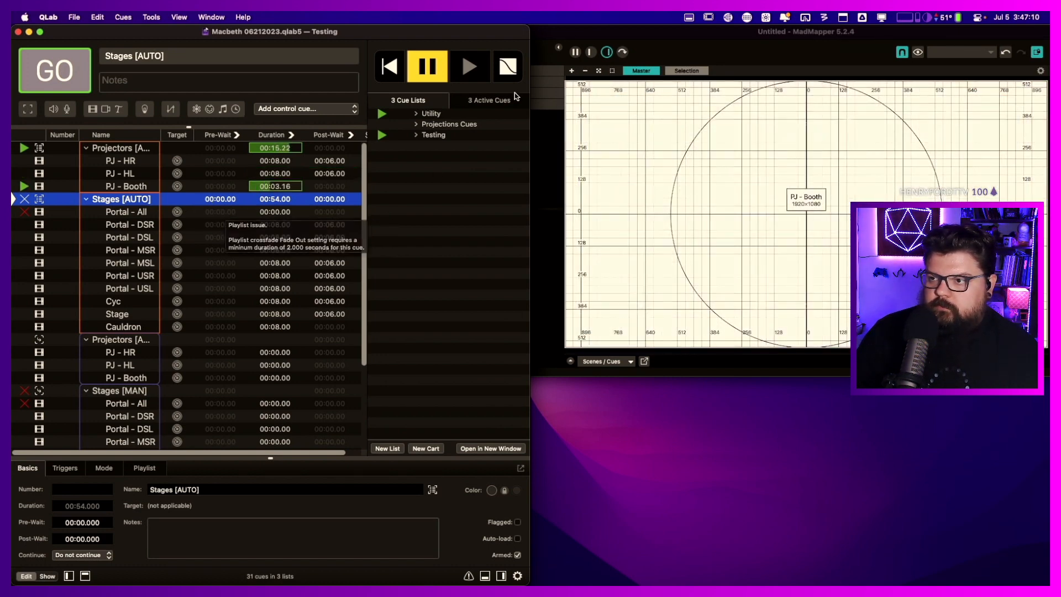
left_click(550, 38)
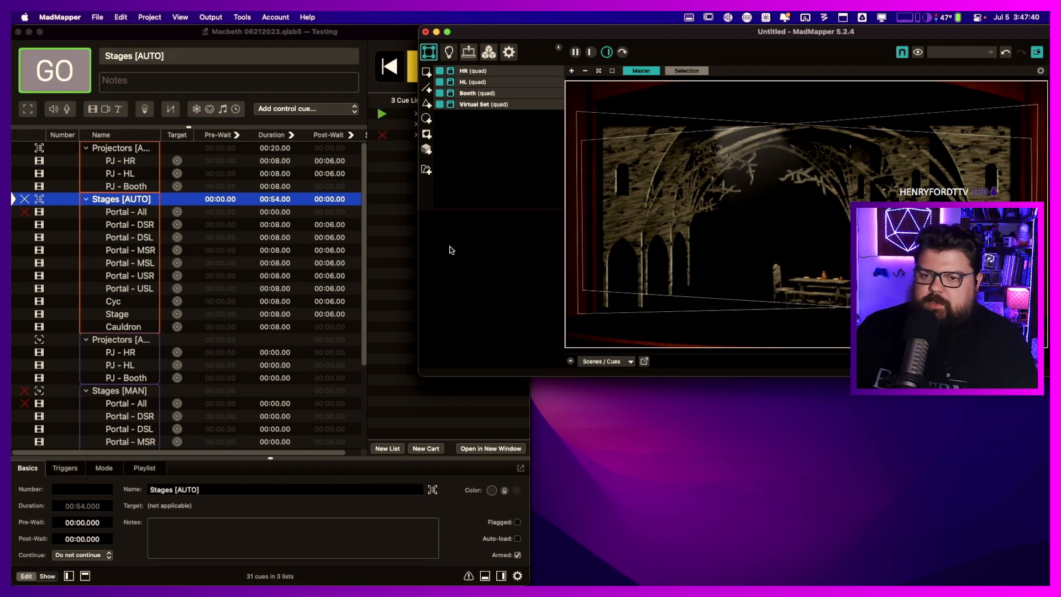
- Move the Utility cue list below the Testing list and select Testing
left_click(387, 190)
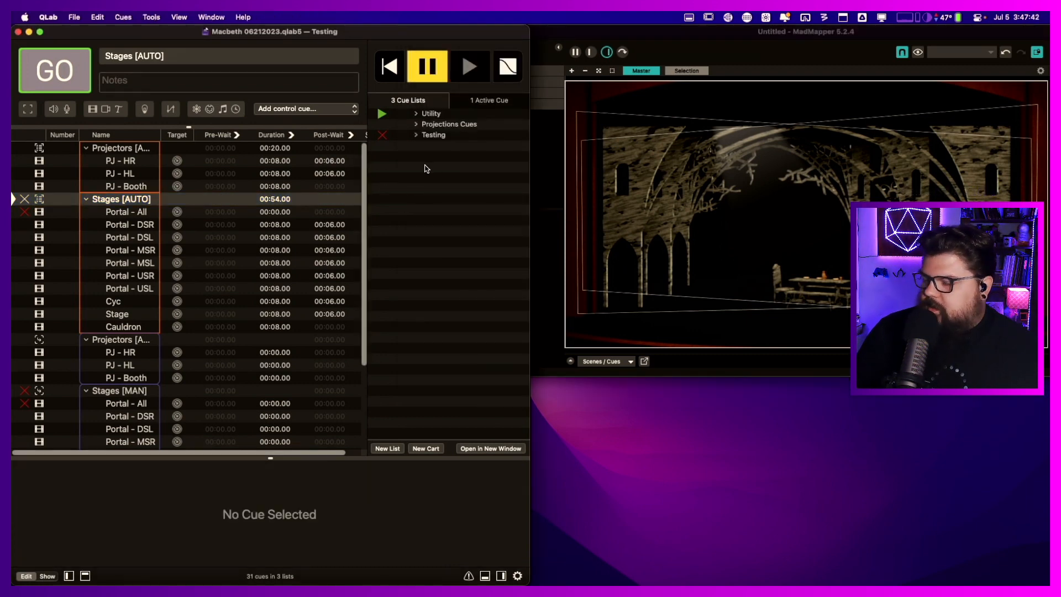
left_click_drag(434, 113, 442, 162)
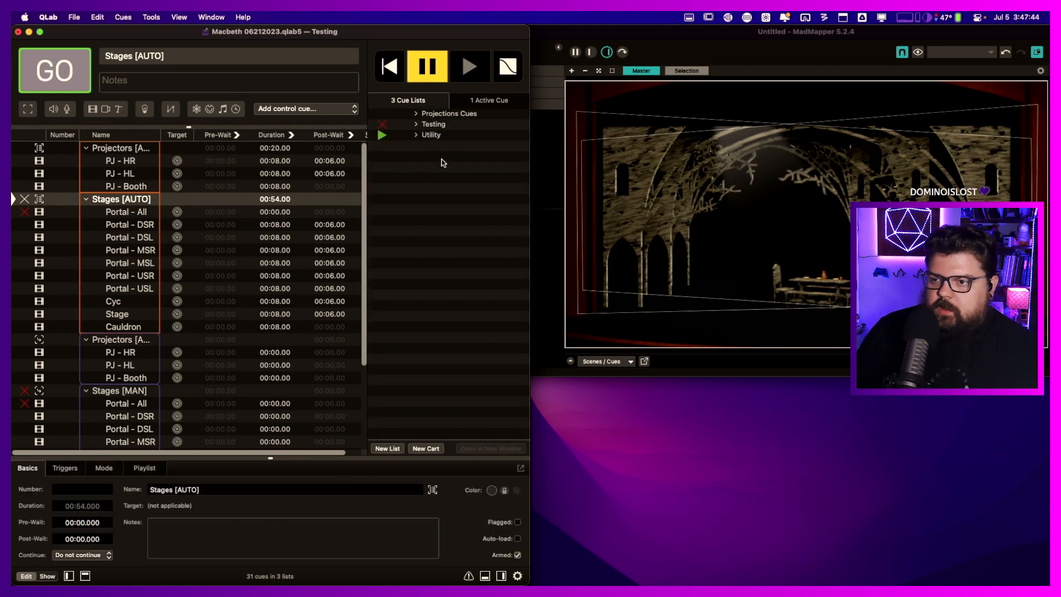
left_click(446, 127)
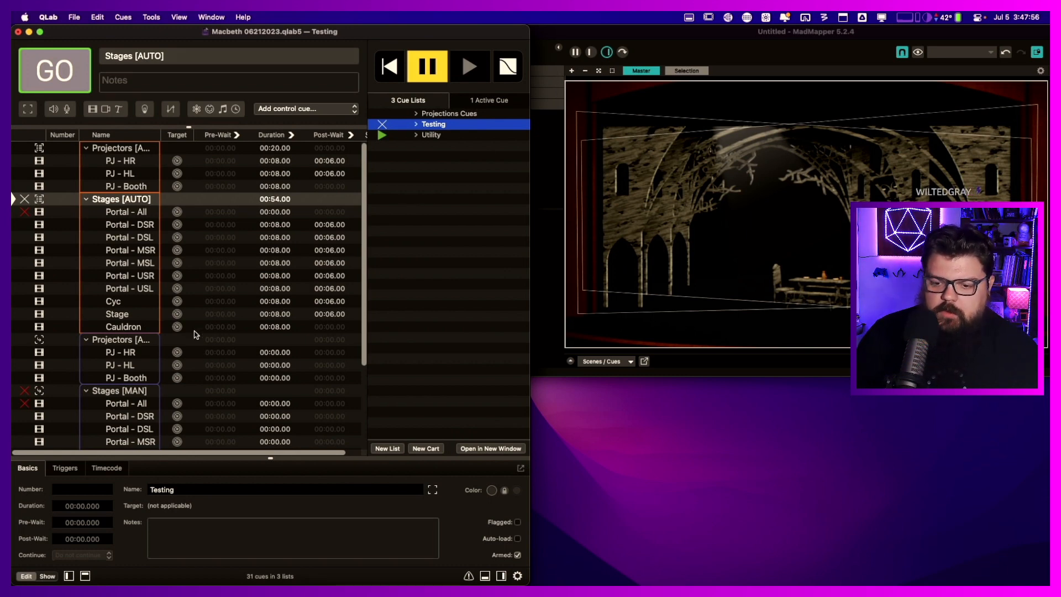
- Open the Portal - All** stage for editing from the workspace's video output settings and arrange the two windows side by side
key("super+comma")
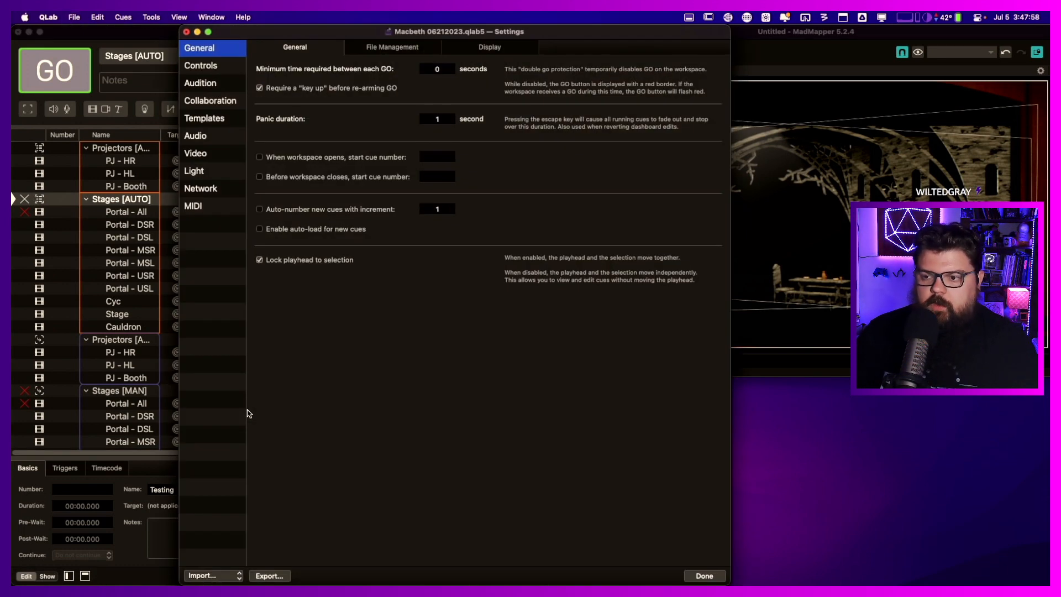
left_click(225, 154)
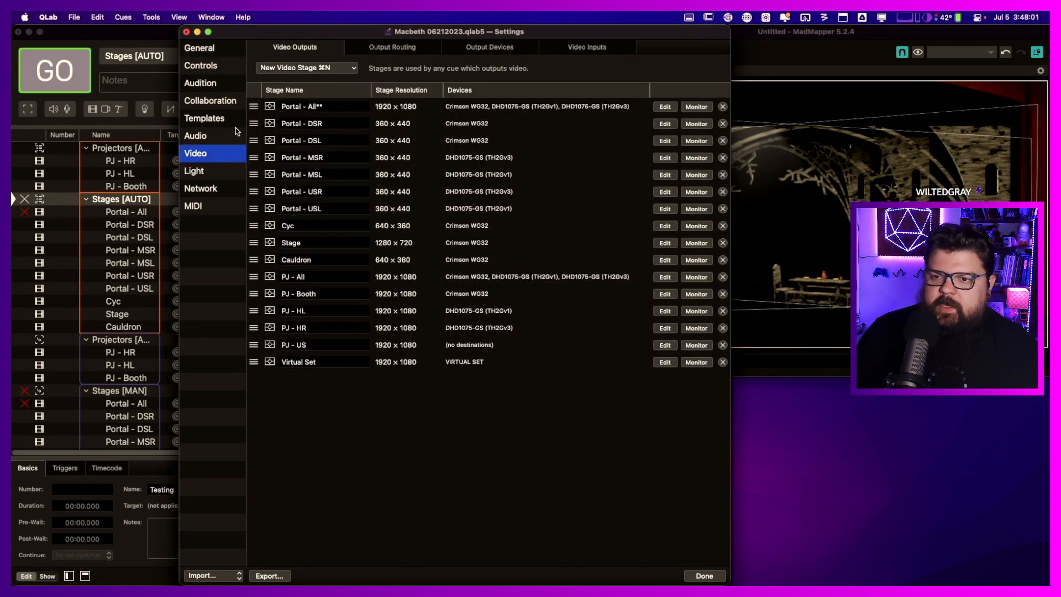
left_click(669, 107)
left_click_drag(564, 97, 12, 138)
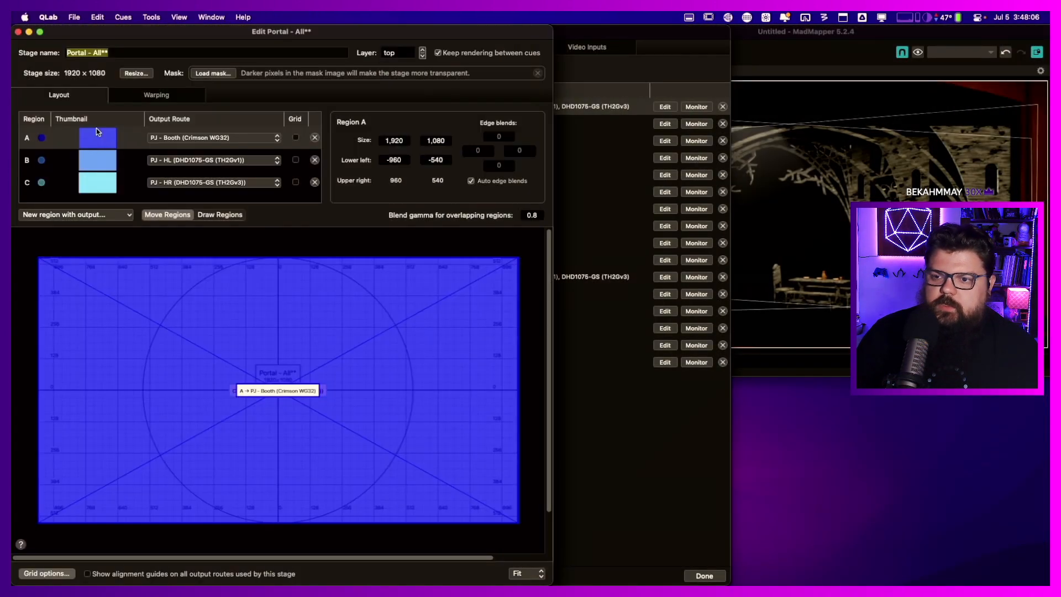
left_click(618, 31)
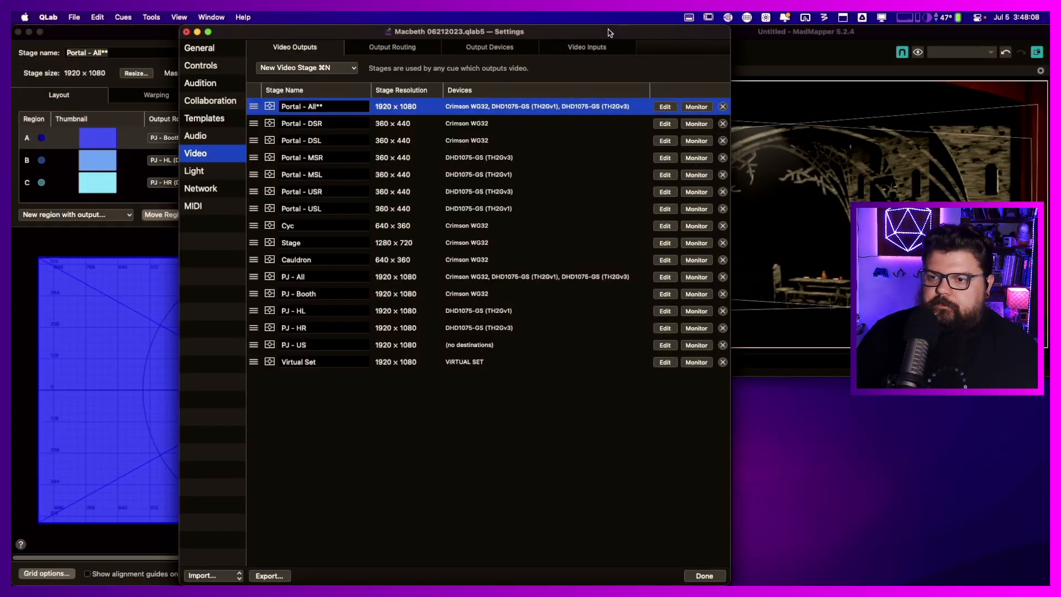
left_click_drag(609, 32, 803, 53)
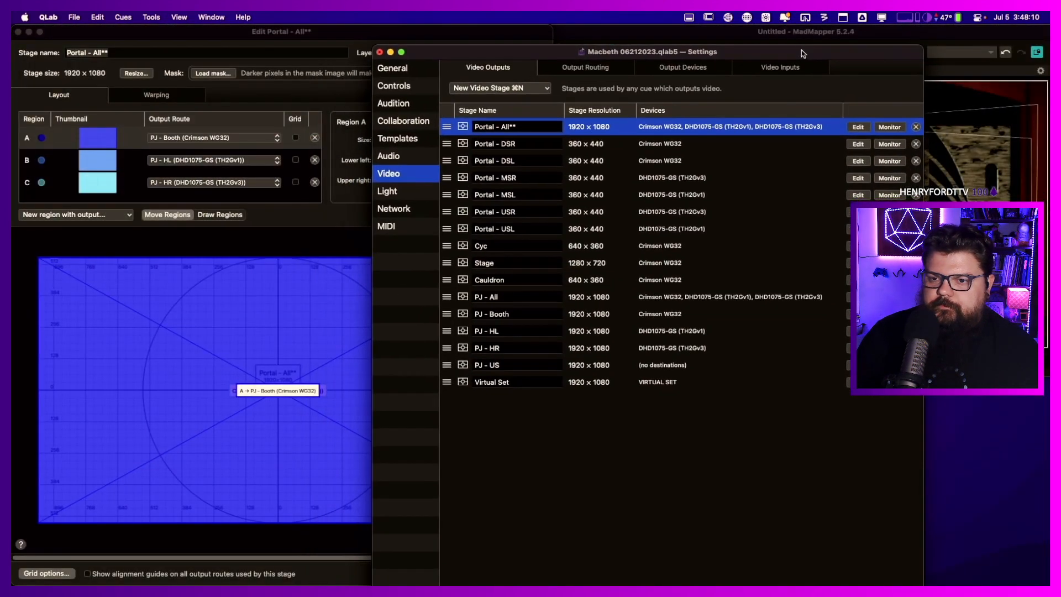
- Remove the PJ - Booth, PJ - HL and PJ - HR regions from the Portal - All** stage
left_click(261, 253)
left_click(315, 138)
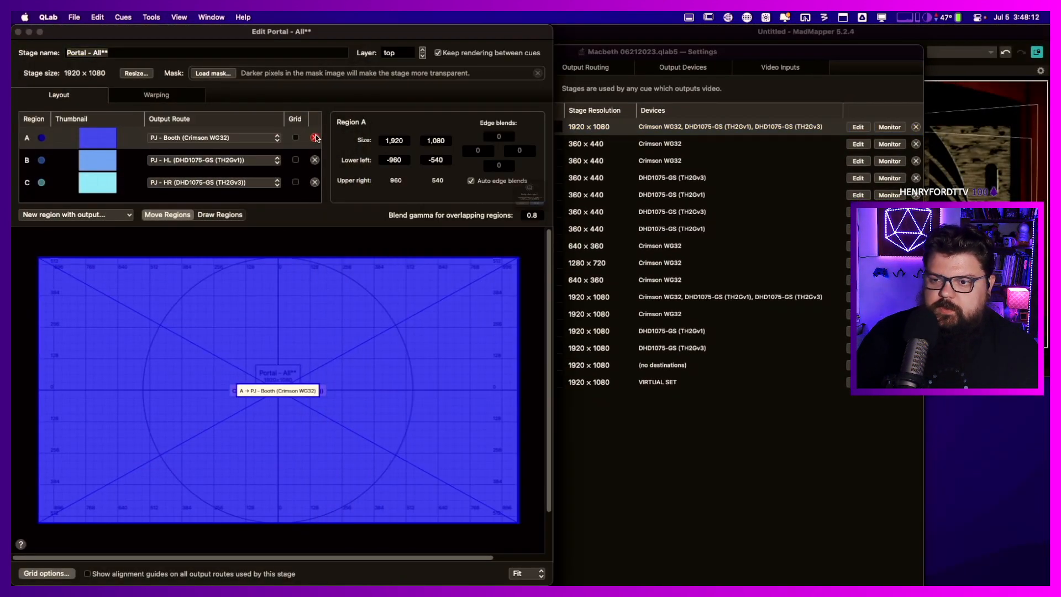
left_click(554, 237)
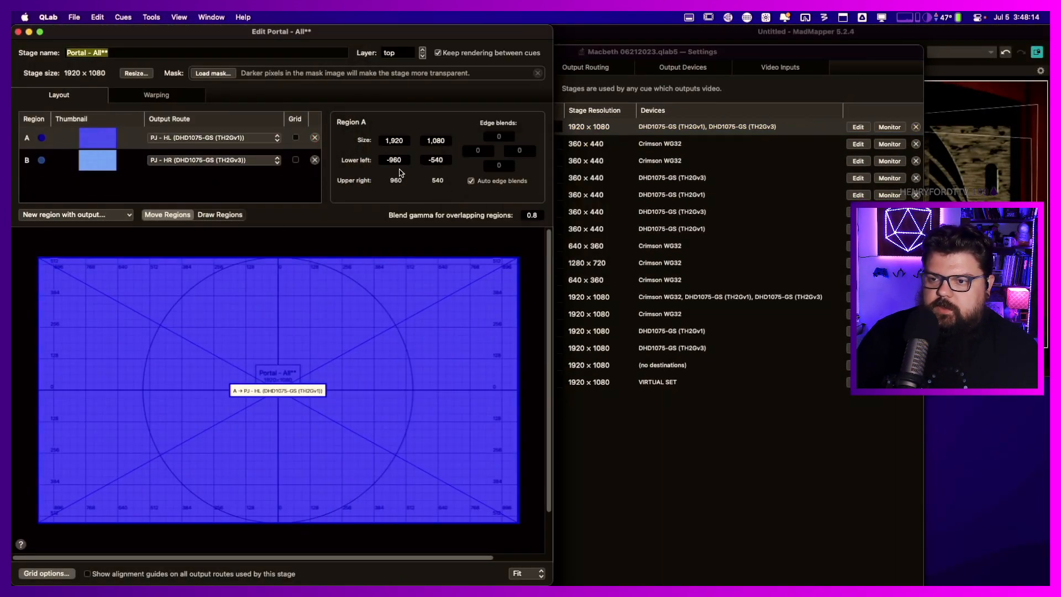
left_click(314, 137)
left_click(561, 237)
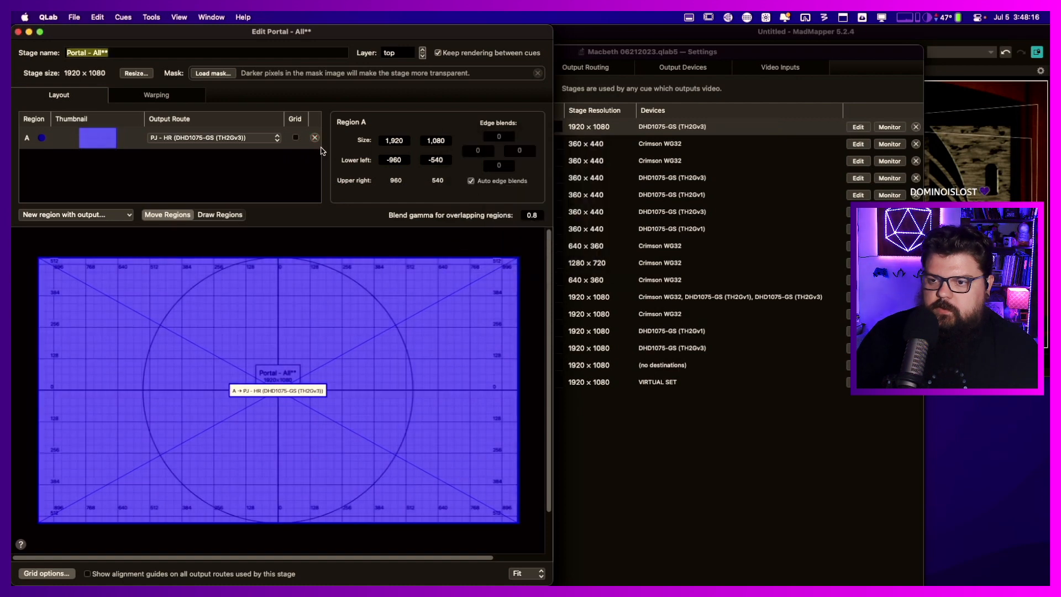
left_click(315, 140)
left_click(559, 237)
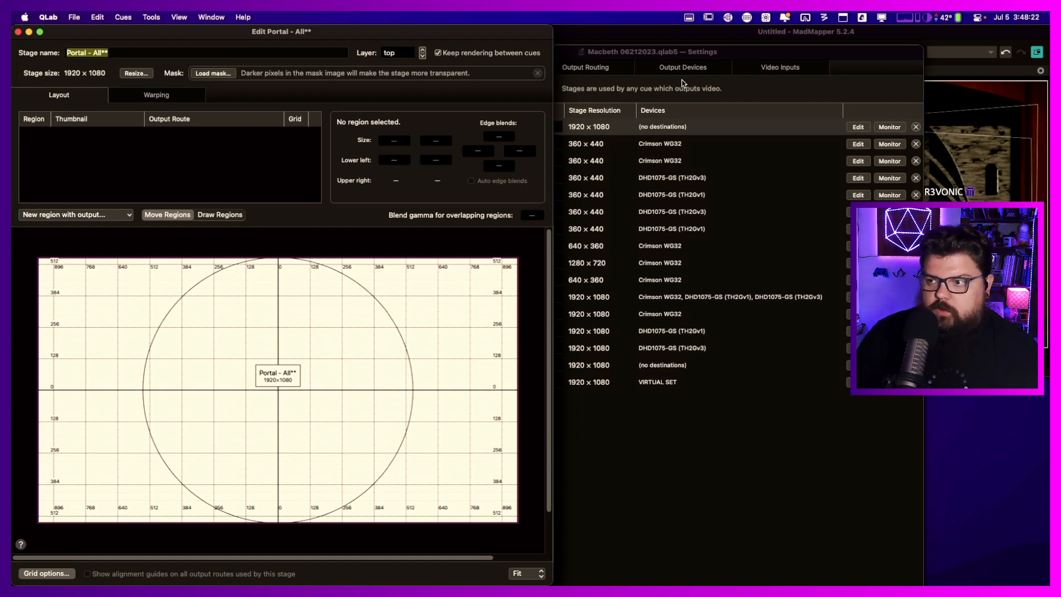
- Open the Portal - DSR stage for editing as a reference and place its window beside the Portal - All** window
left_click(668, 51)
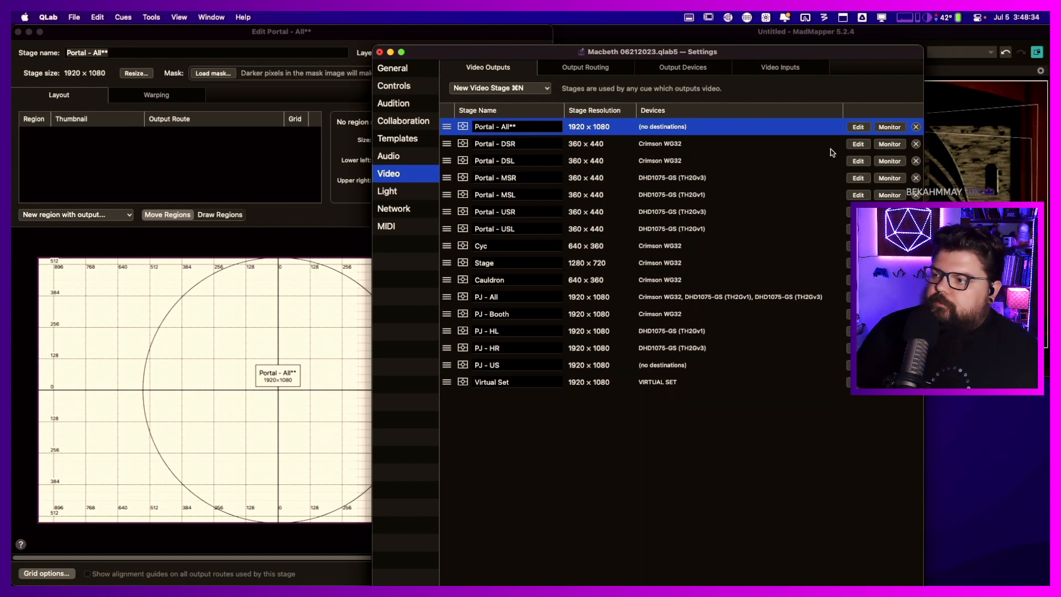
left_click(858, 144)
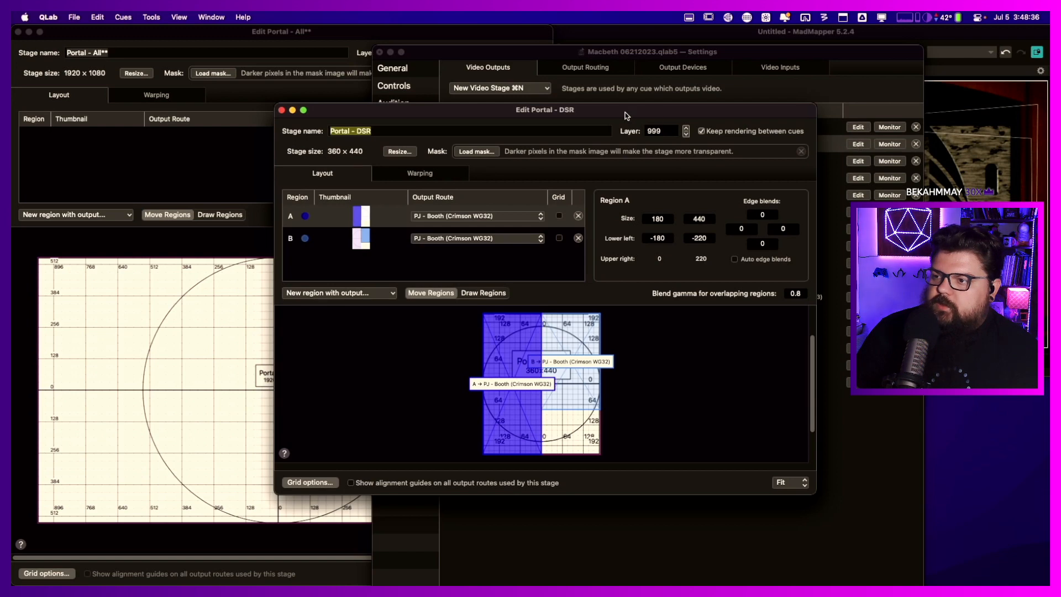
left_click_drag(627, 116, 748, 70)
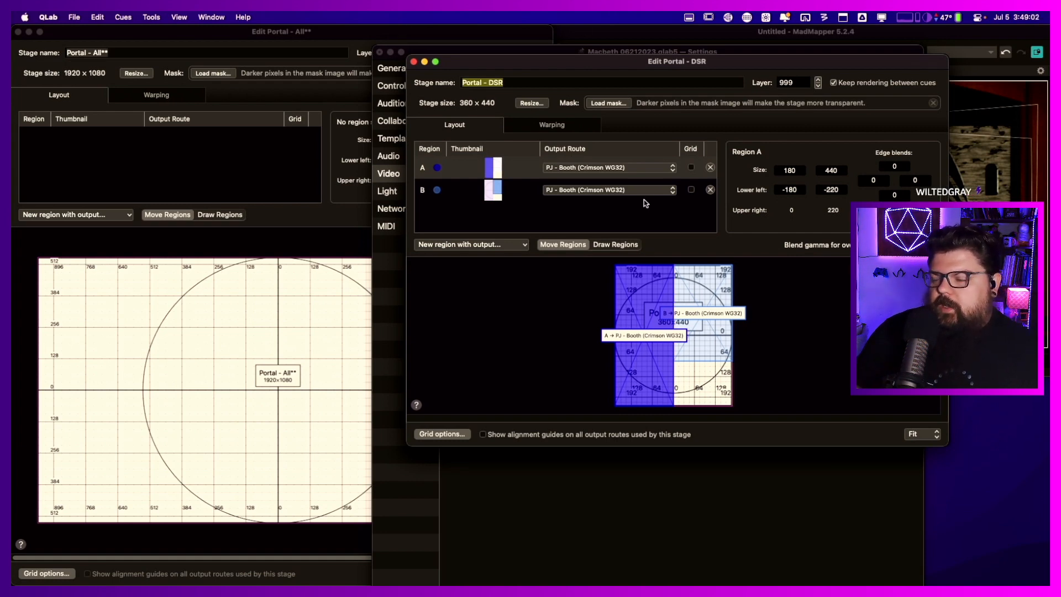
- Add two regions to the Portal - All** stage, both routed to PJ - Booth (Crimson WG32)
left_click(276, 165)
left_click(114, 215)
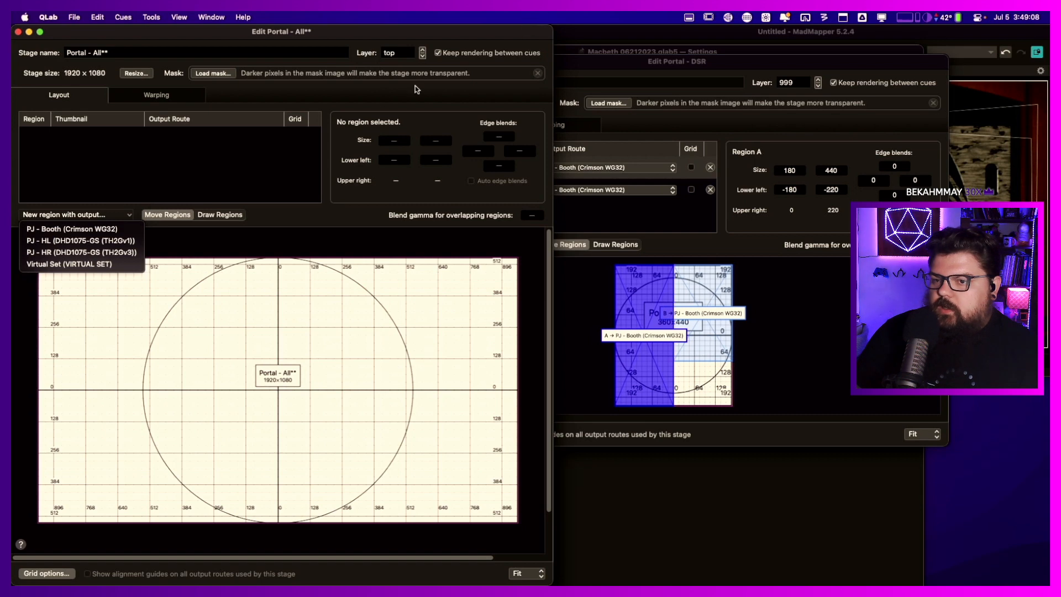
left_click(101, 228)
left_click(96, 215)
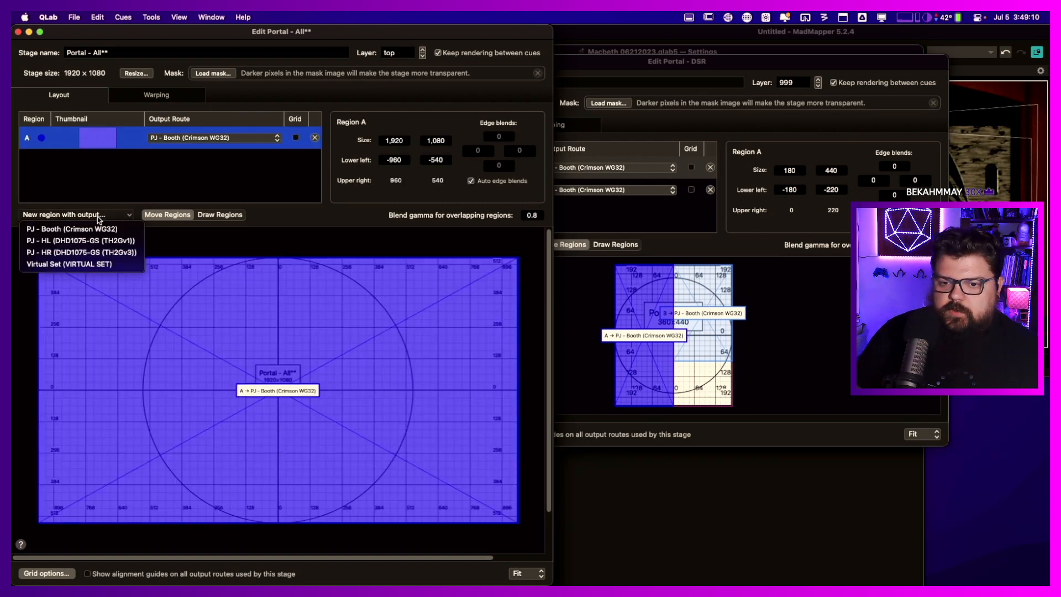
left_click(94, 226)
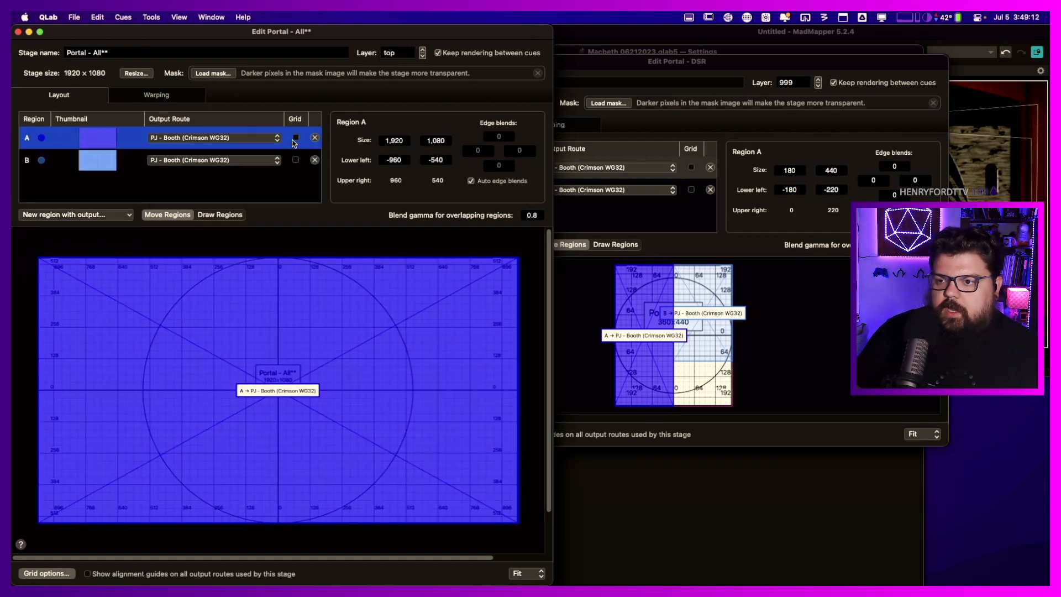
- Set region A of the Portal - All** stage to 180 by 440 and turn off its auto edge blends
left_click(395, 140)
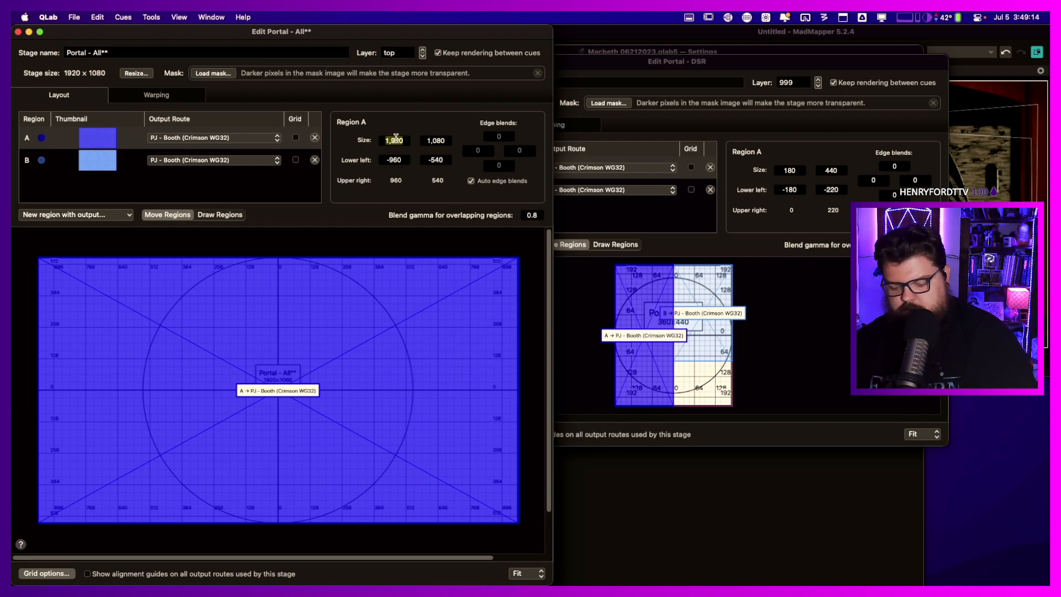
type("180")
key("Tab")
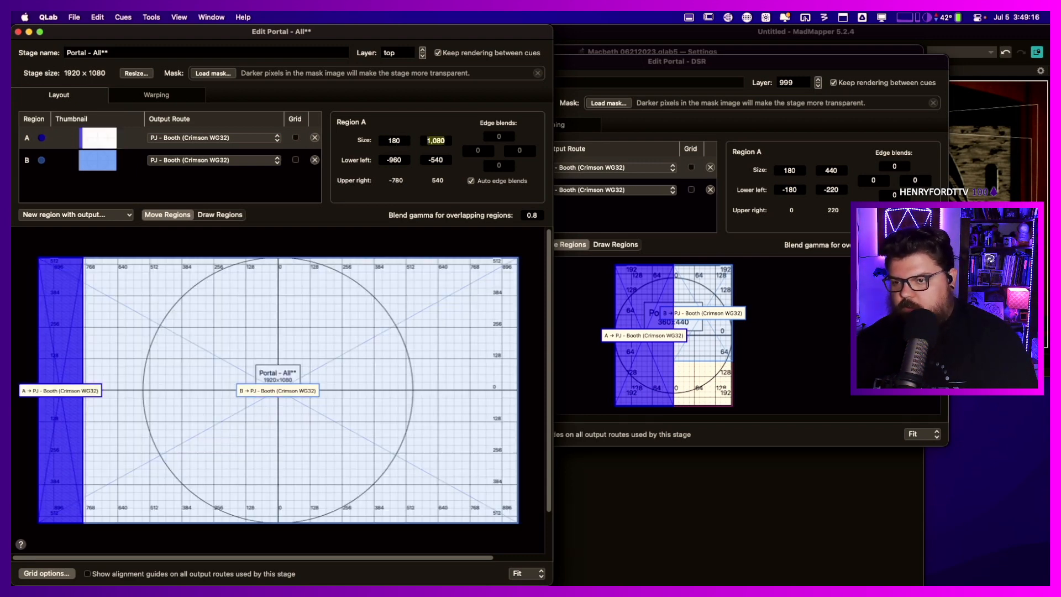
type("440")
key("Tab")
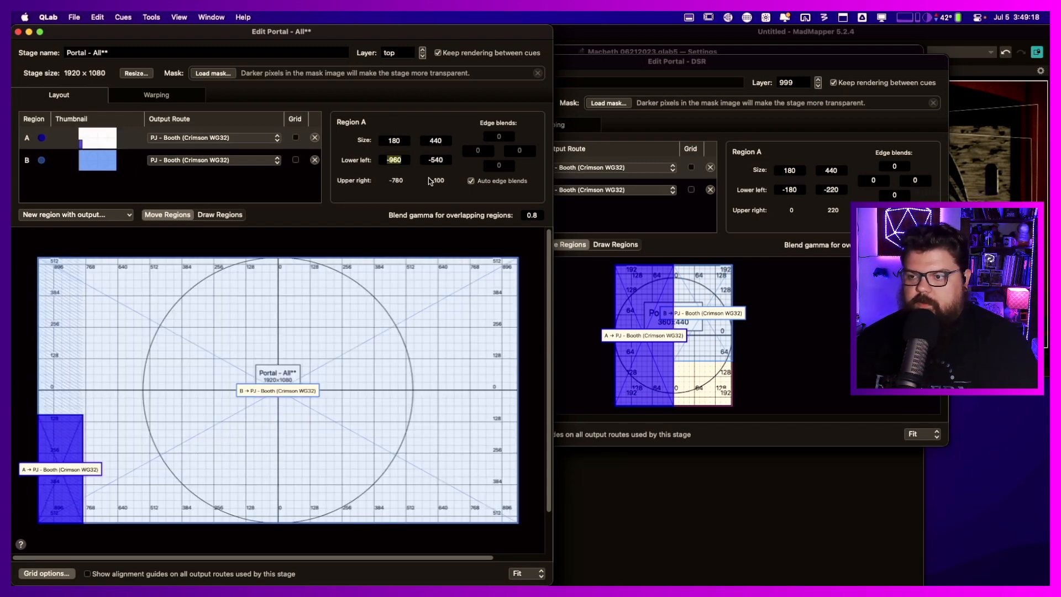
left_click(471, 180)
- Turn off auto edge blends for region B of the Portal - All** stage and set its size to 180 by 300
left_click(128, 160)
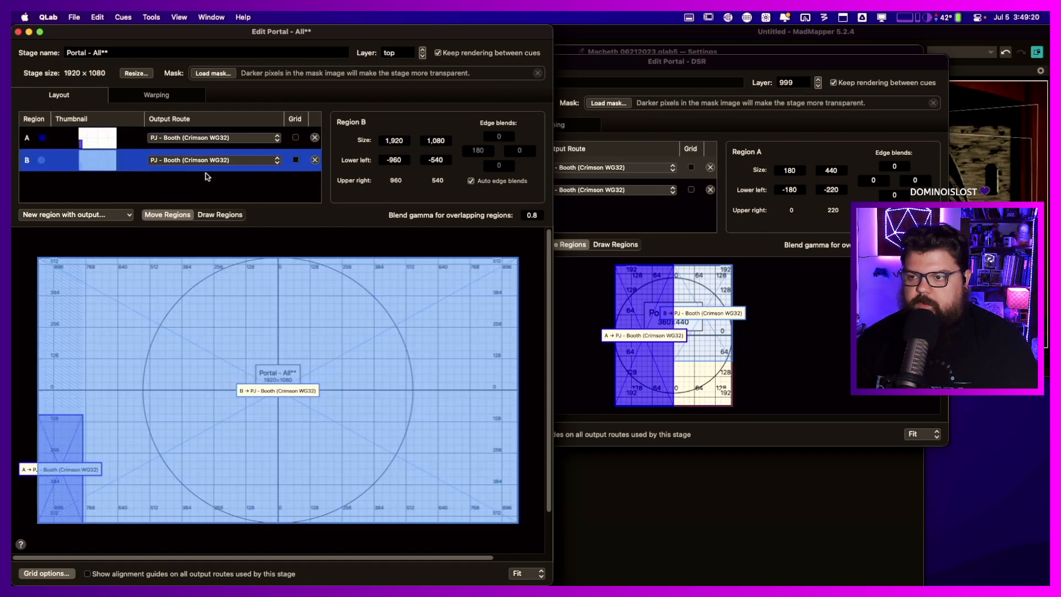
left_click(471, 181)
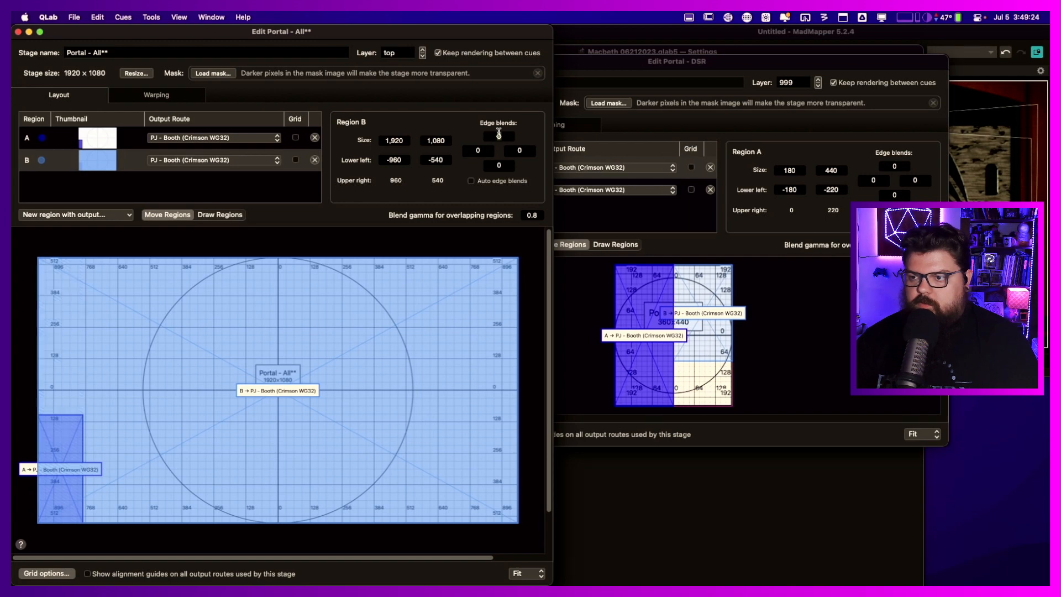
left_click(397, 141)
type("180")
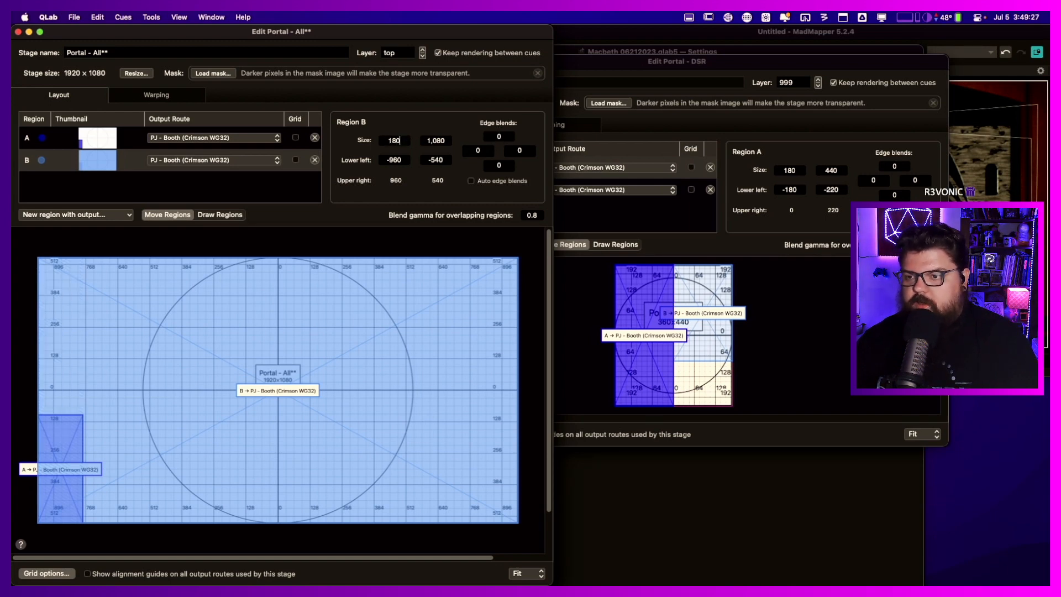
key("Tab")
type("300")
key("Tab")
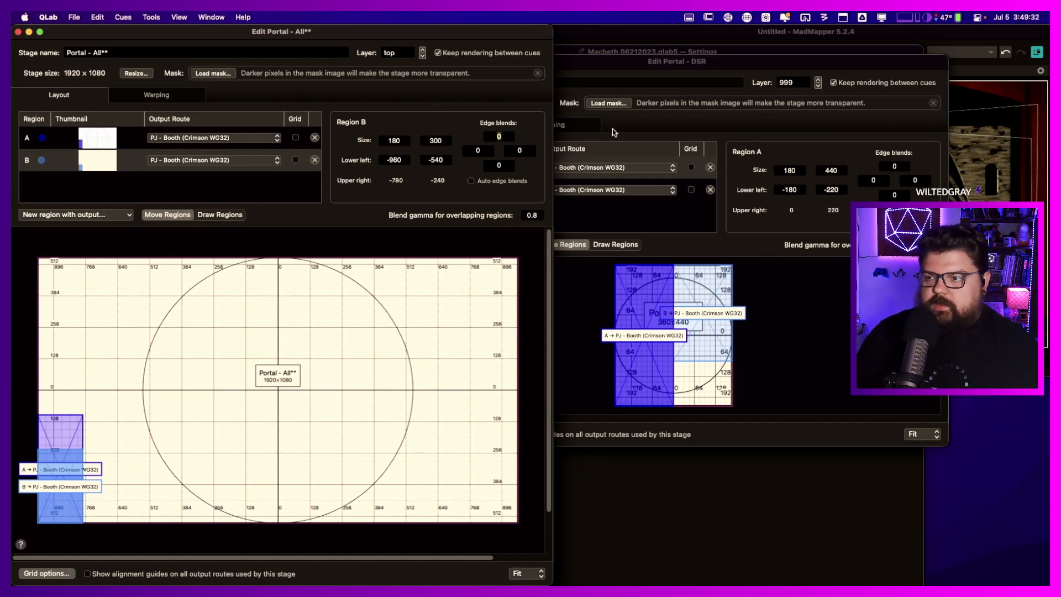
- Show the warping settings of both the Portal - All** and Portal - DSR stages, and select region A of Portal - All**
left_click(149, 95)
left_click(591, 130)
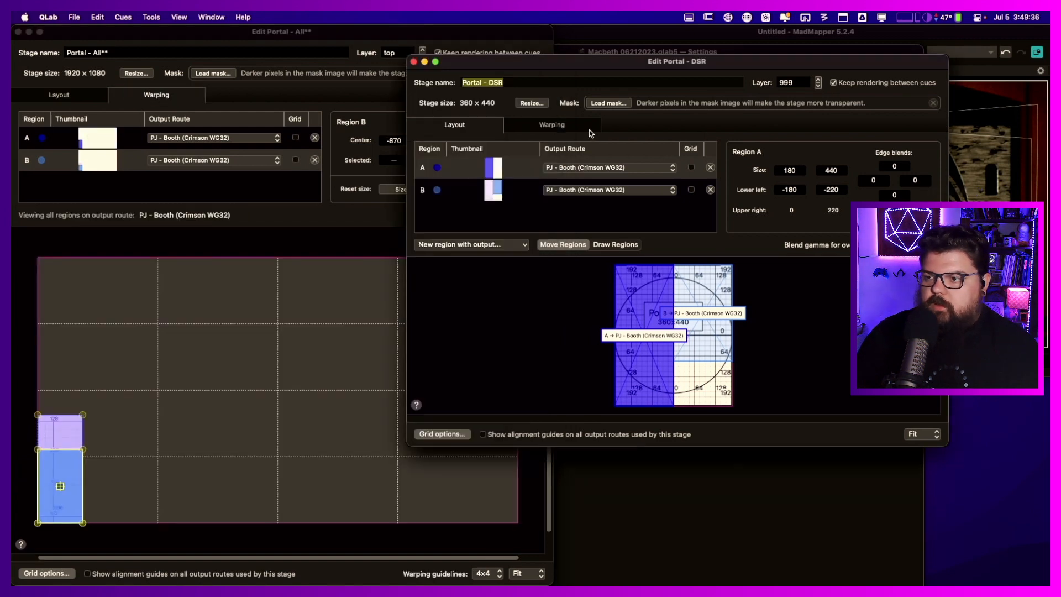
left_click(587, 130)
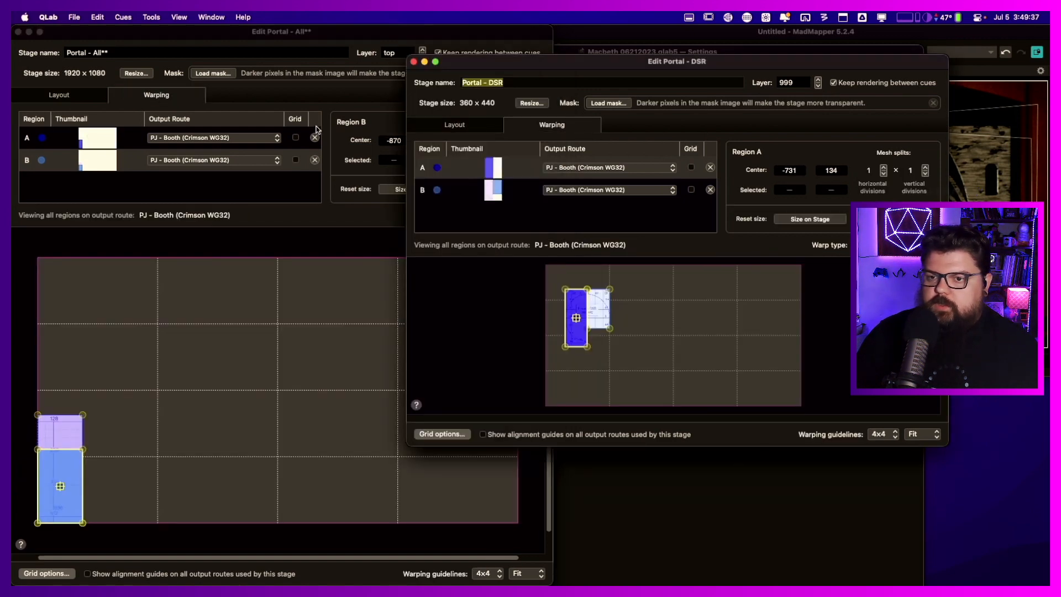
left_click(133, 138)
left_click(132, 138)
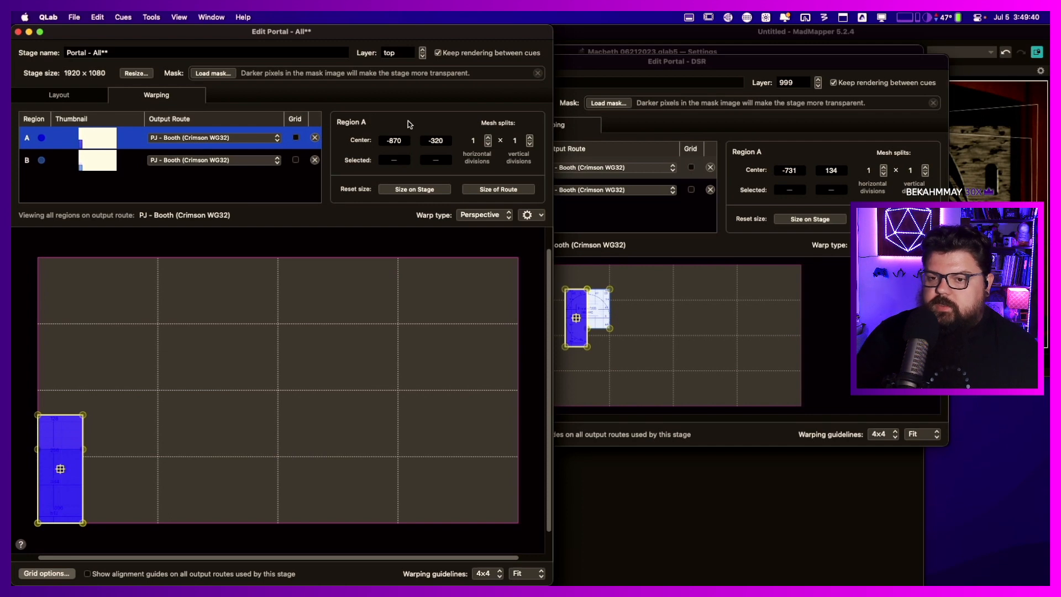
- Set the horizontal warp center of region A in Portal - All** to -730, keeping the region
key("Tab")
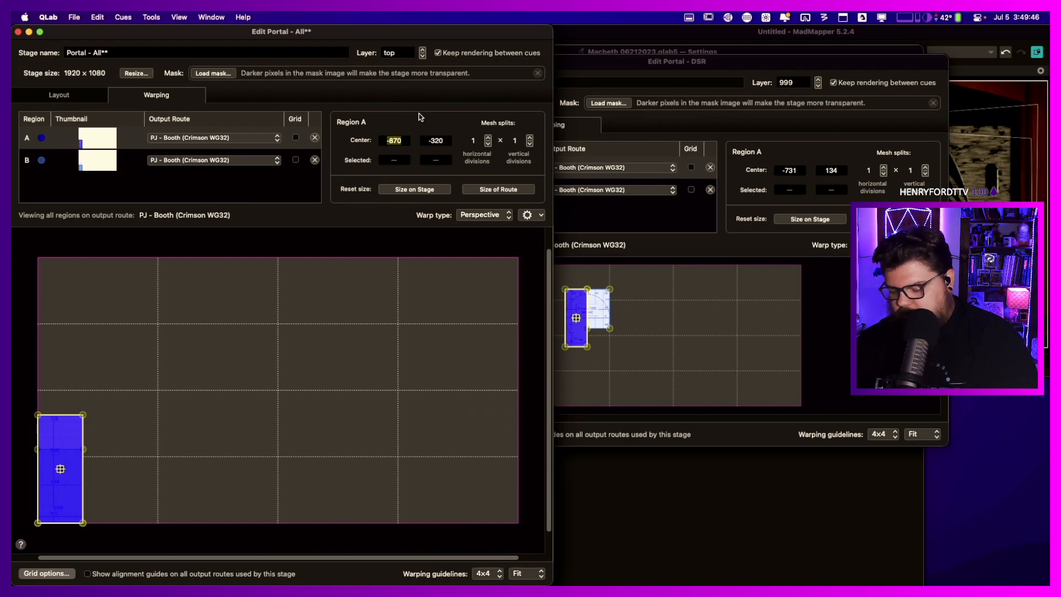
type("-")
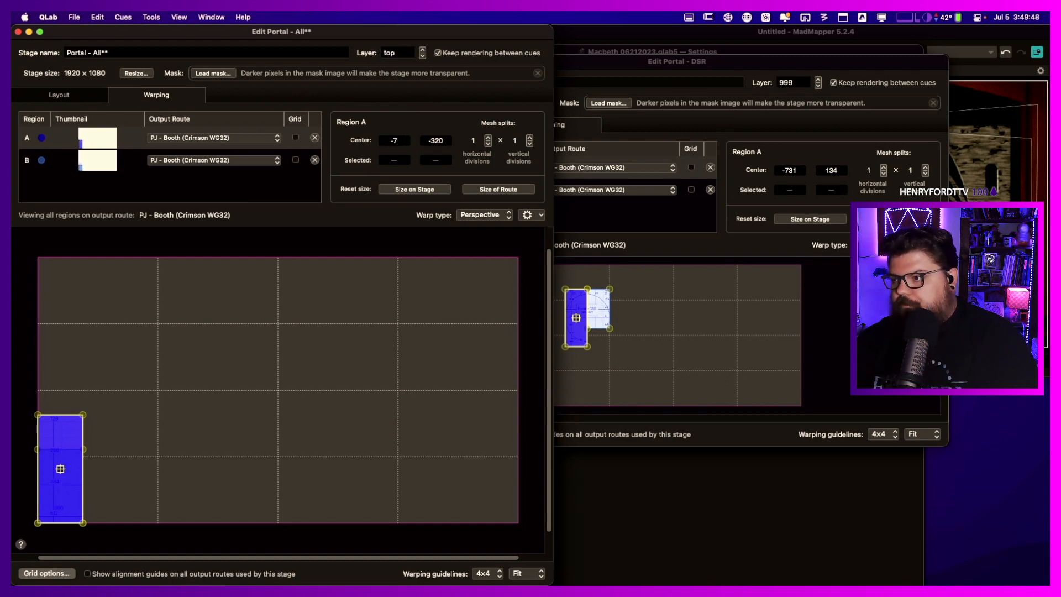
type("30")
key("BackSpace")
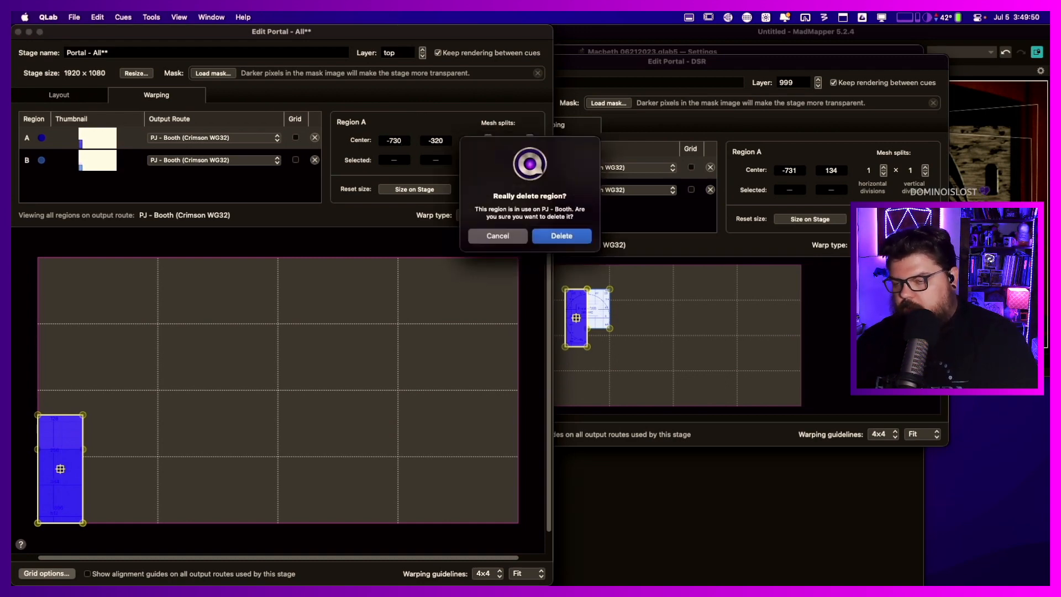
left_click(497, 236)
key("Tab")
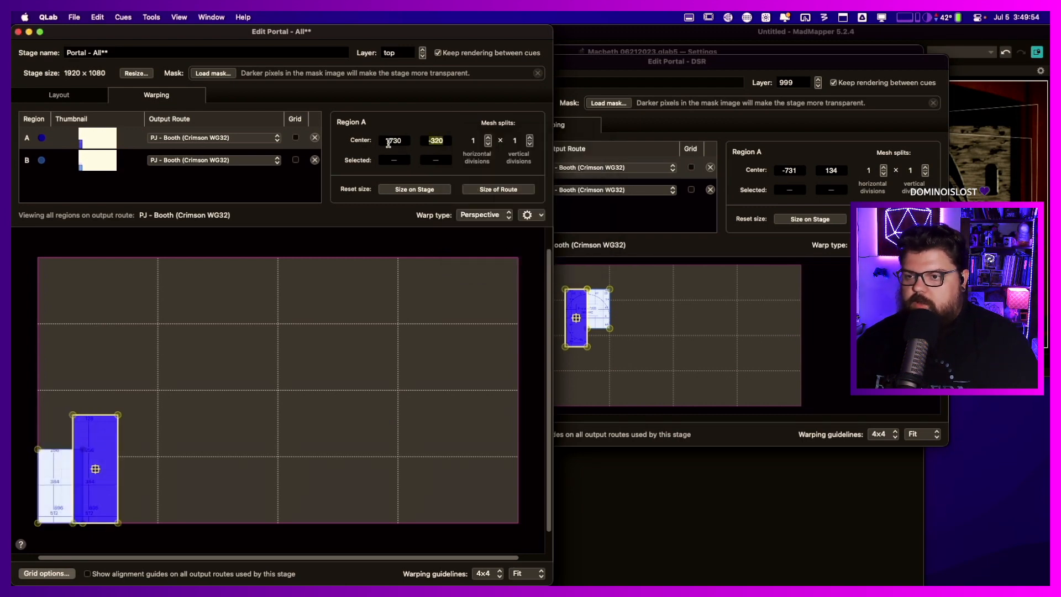
- Set the warp center of region A in Portal - All** to -731, 134 to match Portal - DSR
left_click(385, 142)
type("-7")
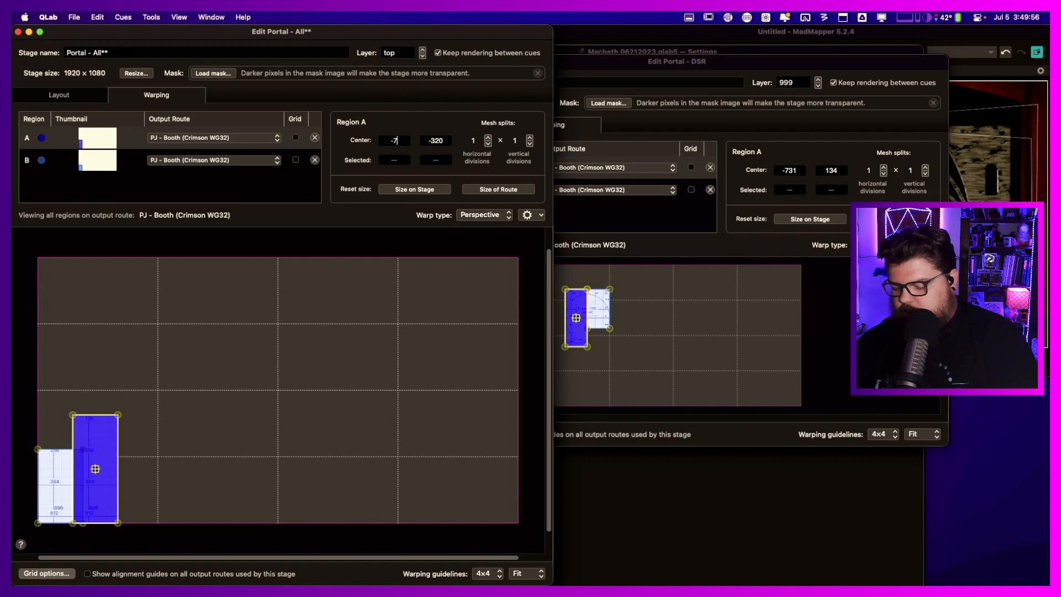
type("31")
key("Tab")
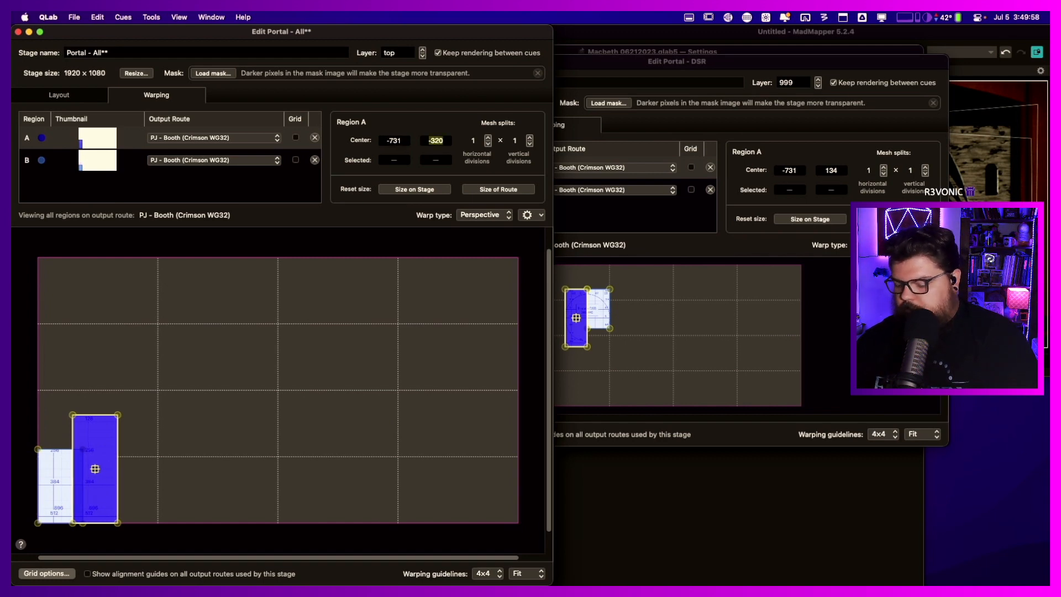
type("134")
key("Tab")
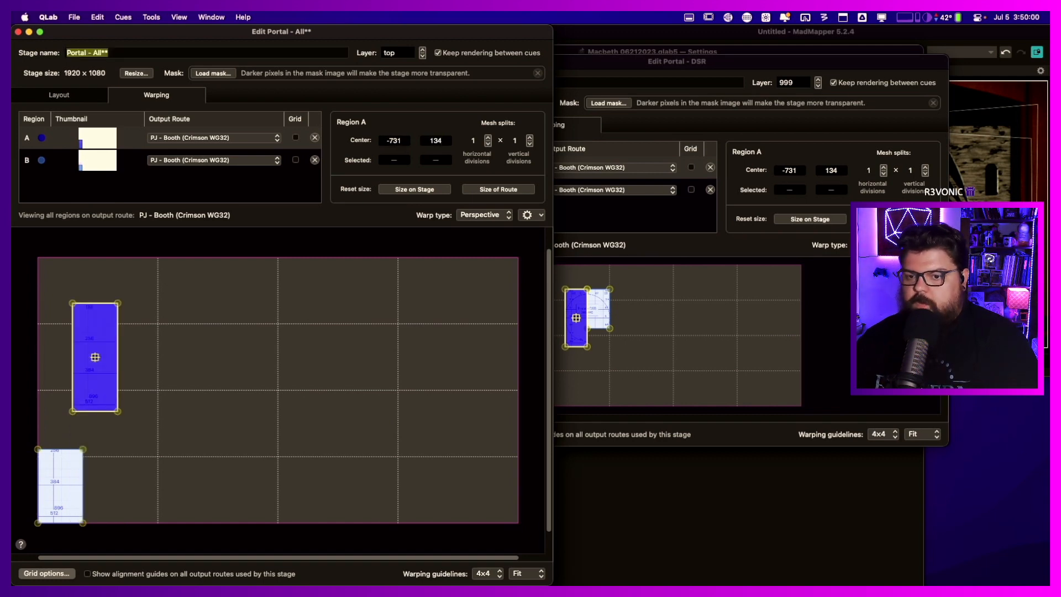
- Set the warp center of region B in Portal - All** to -564, 204, matching region B of Portal - DSR
left_click(66, 467)
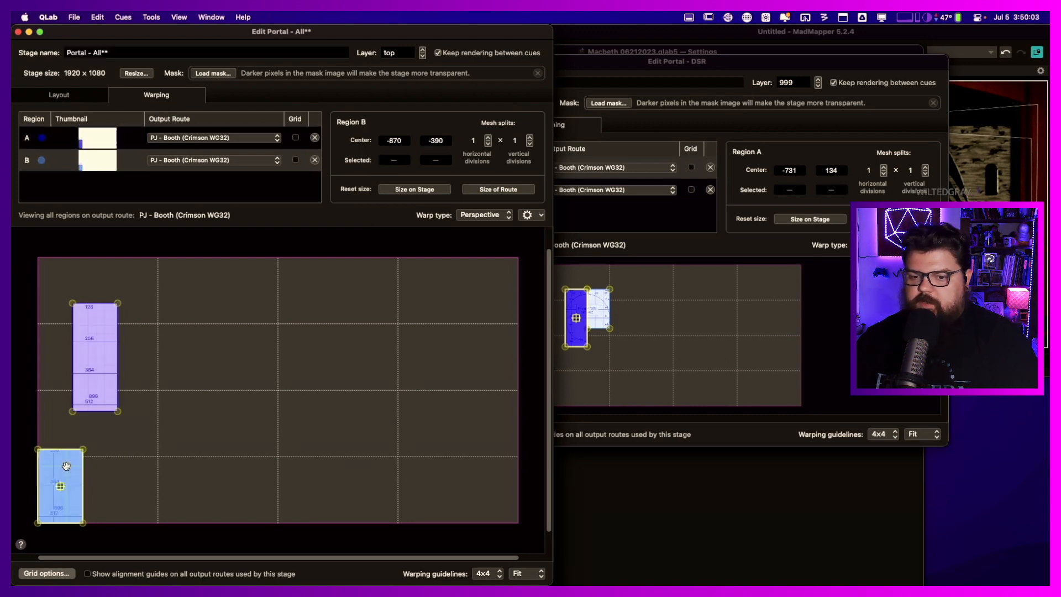
left_click(613, 188)
left_click(612, 188)
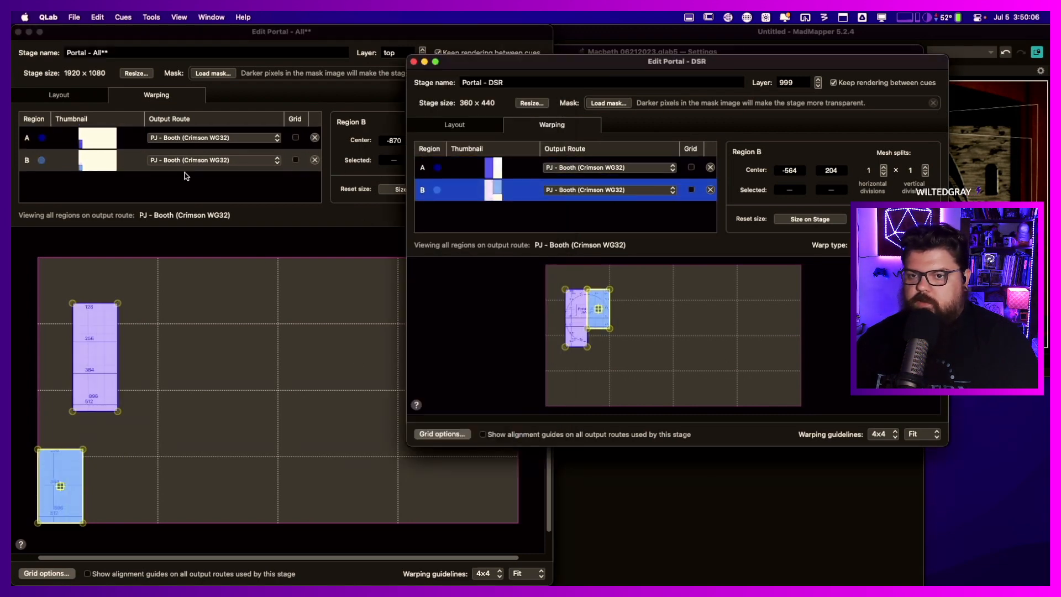
left_click(132, 161)
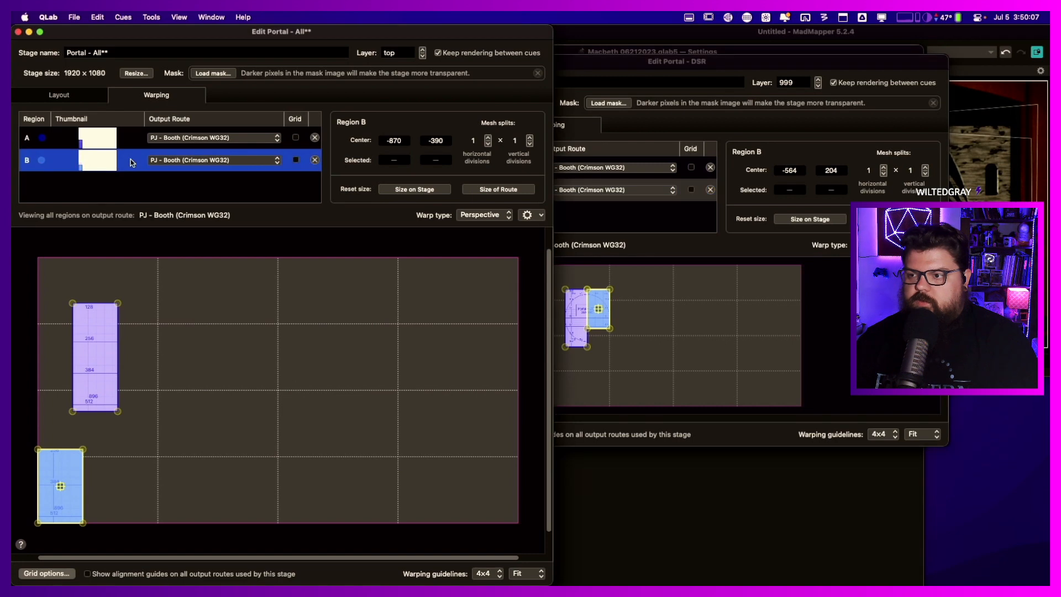
left_click(388, 136)
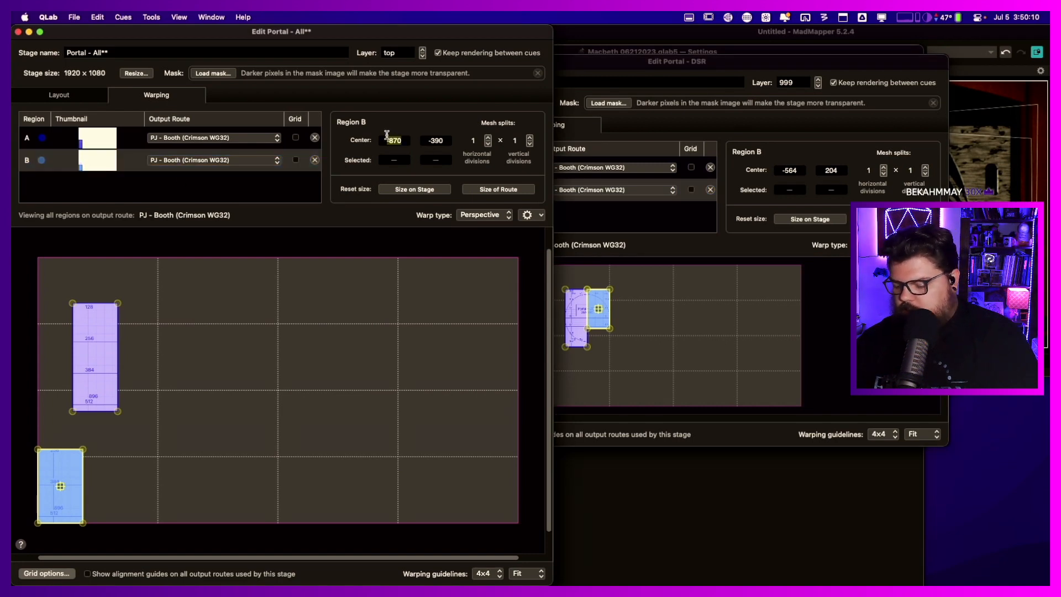
type("-564")
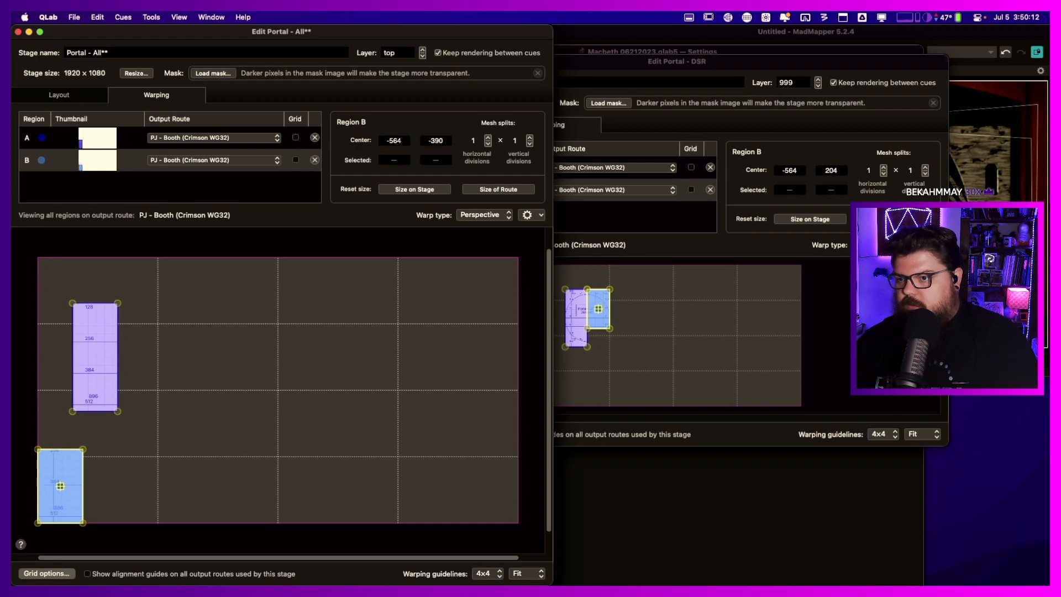
key("Tab")
type("204")
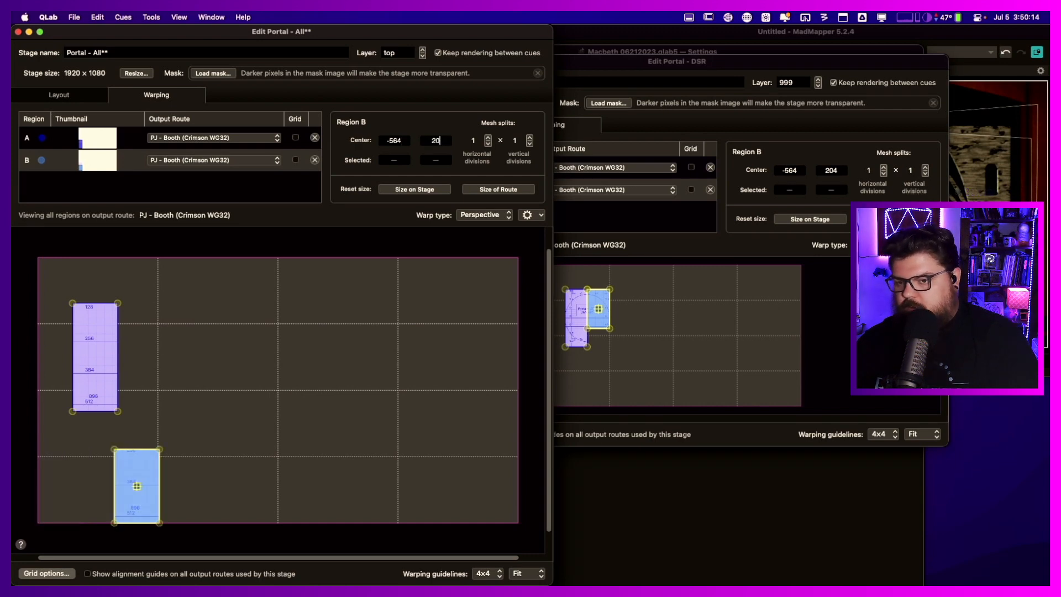
key("Tab")
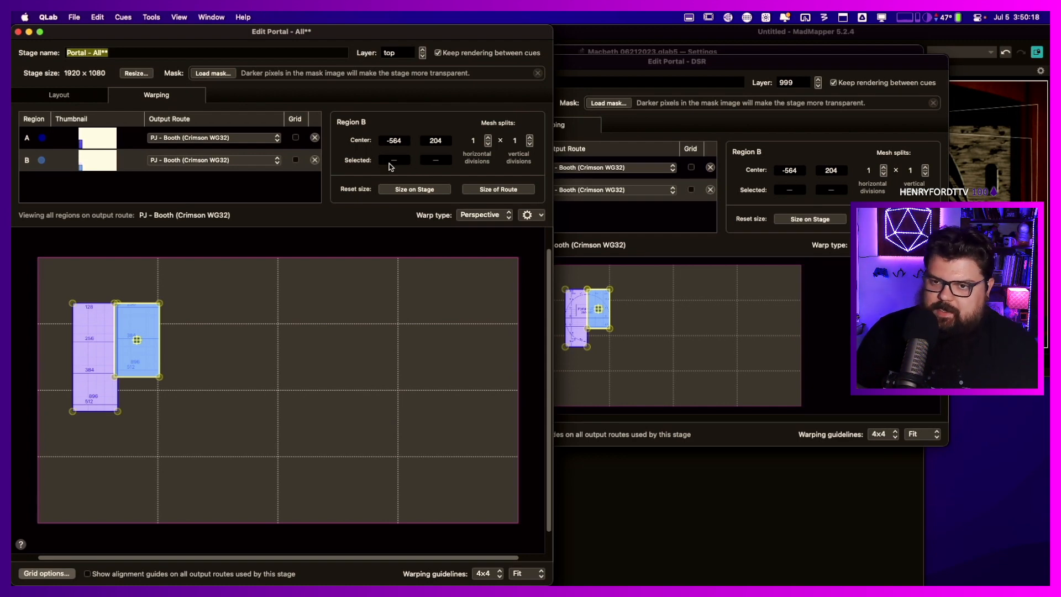
- Close the Portal - DSR stage editor, open Portal - DSL for editing, and place its window beside Portal - All**
left_click(121, 183)
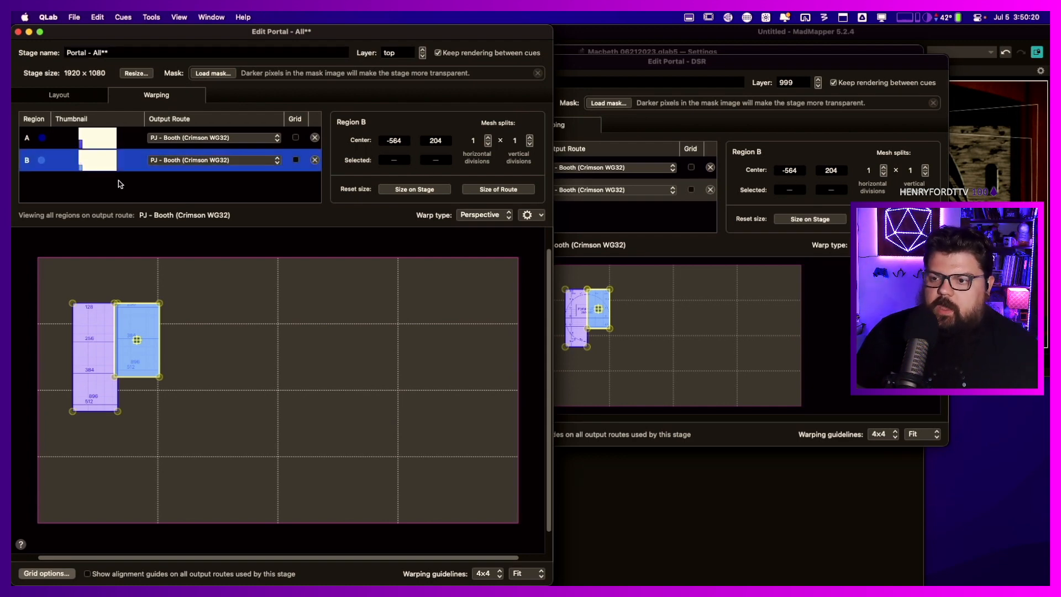
left_click(590, 72)
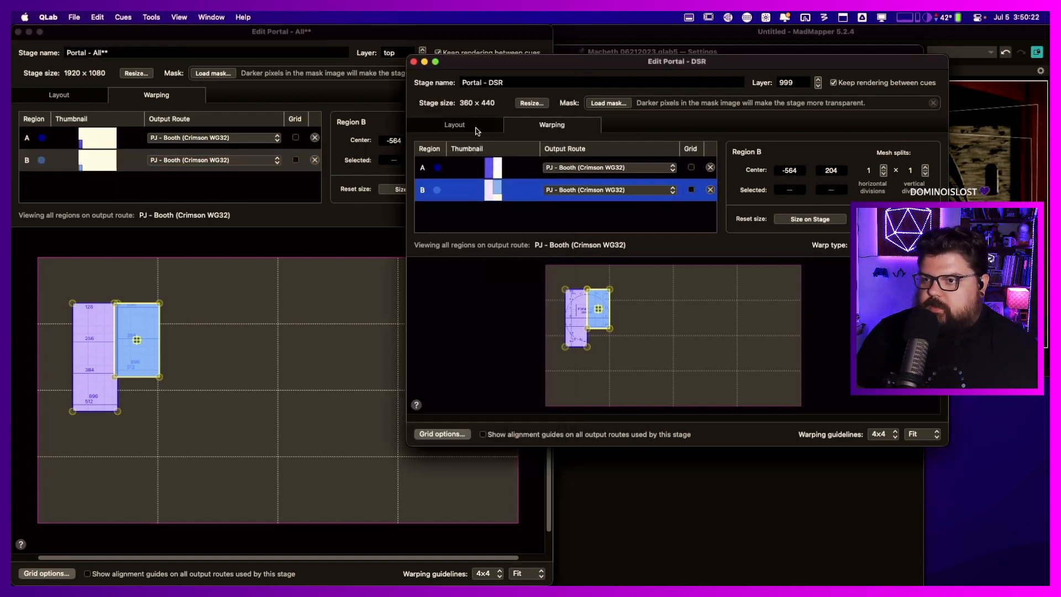
left_click(414, 62)
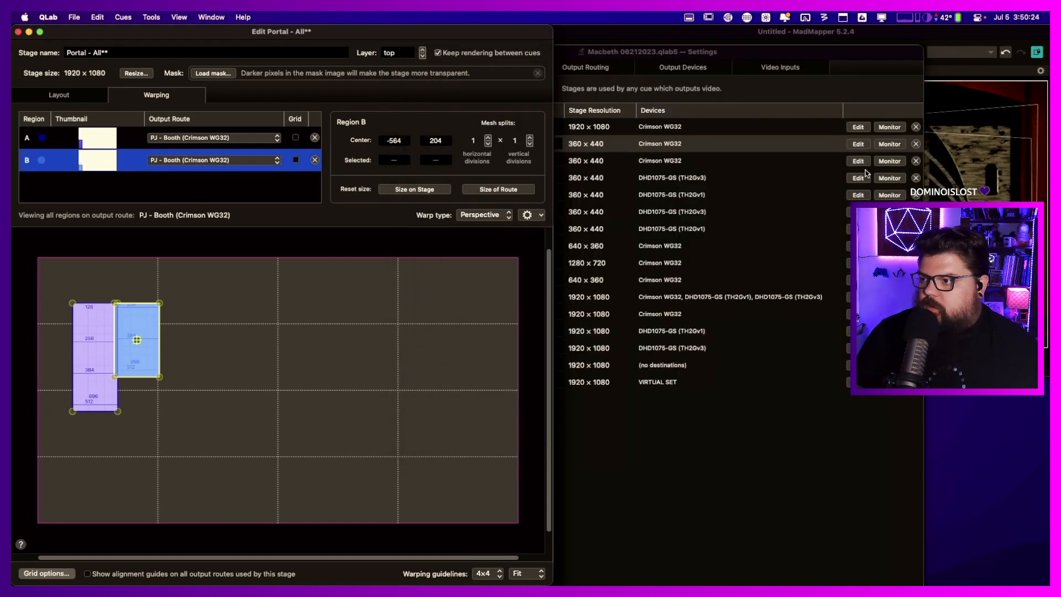
left_click(822, 168)
left_click(858, 161)
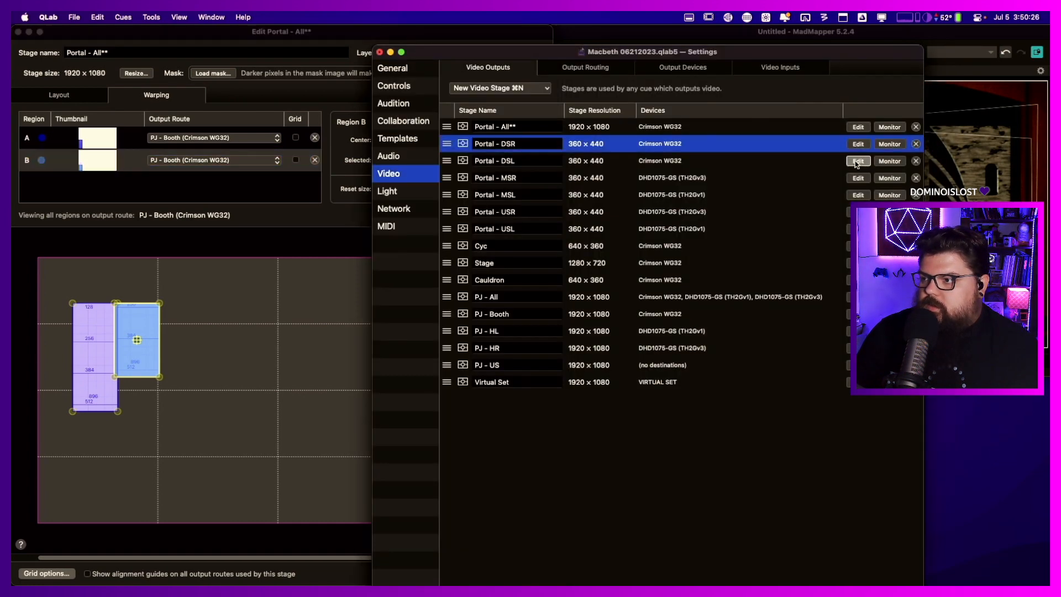
left_click_drag(545, 110, 678, 71)
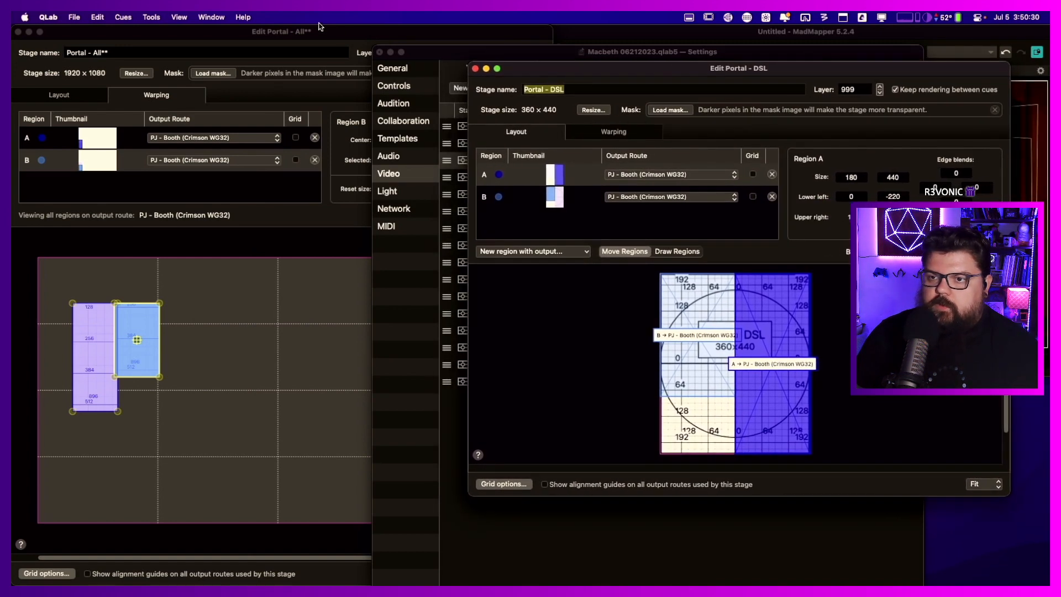
- Add two more regions routed to PJ - Booth (Crimson WG32) in the layout of the Portal - All** stage
left_click(296, 48)
left_click(59, 95)
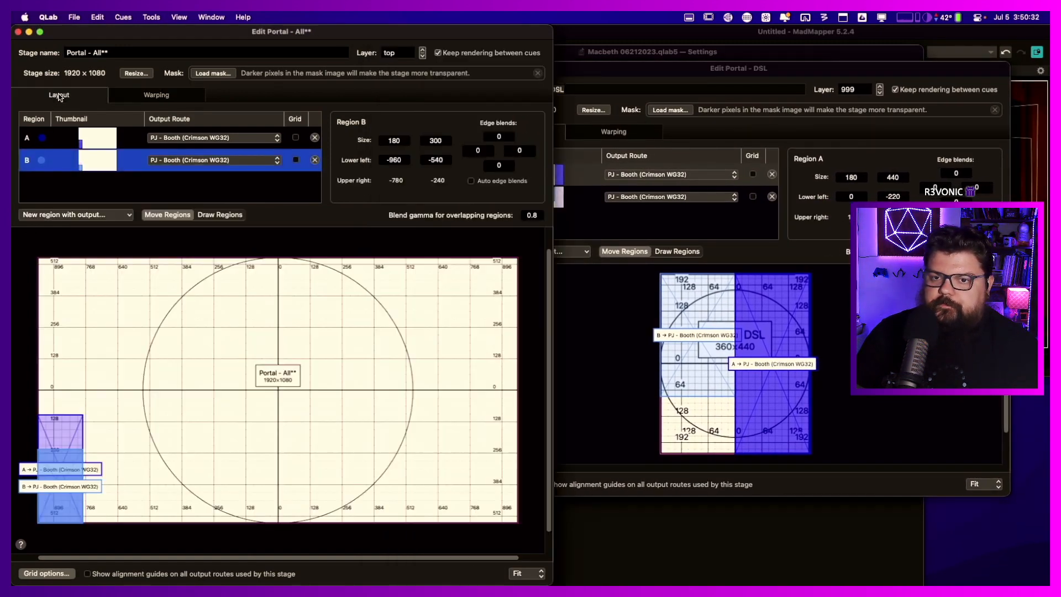
left_click(83, 215)
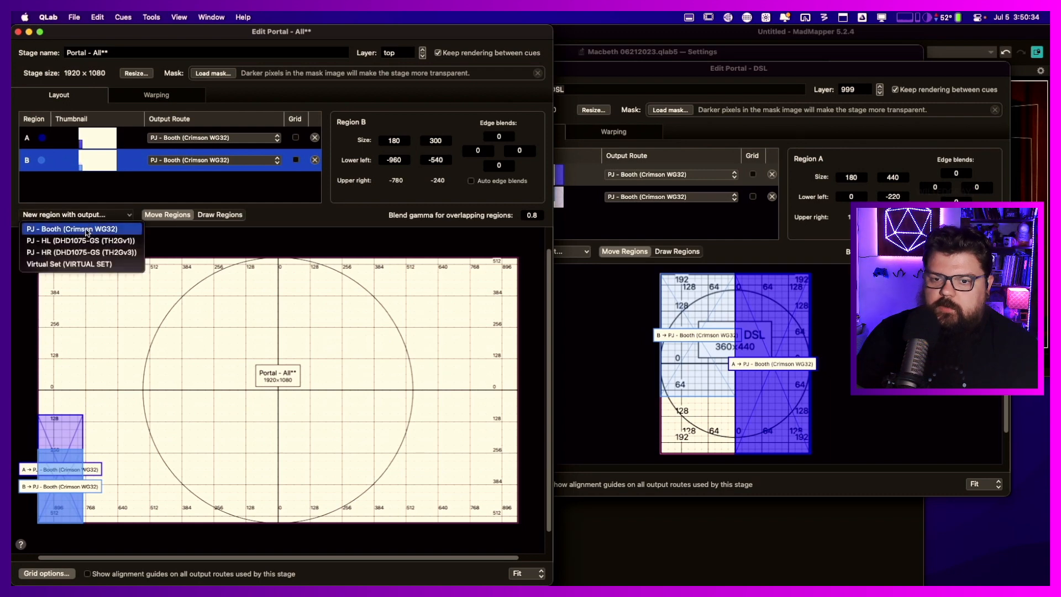
left_click(85, 231)
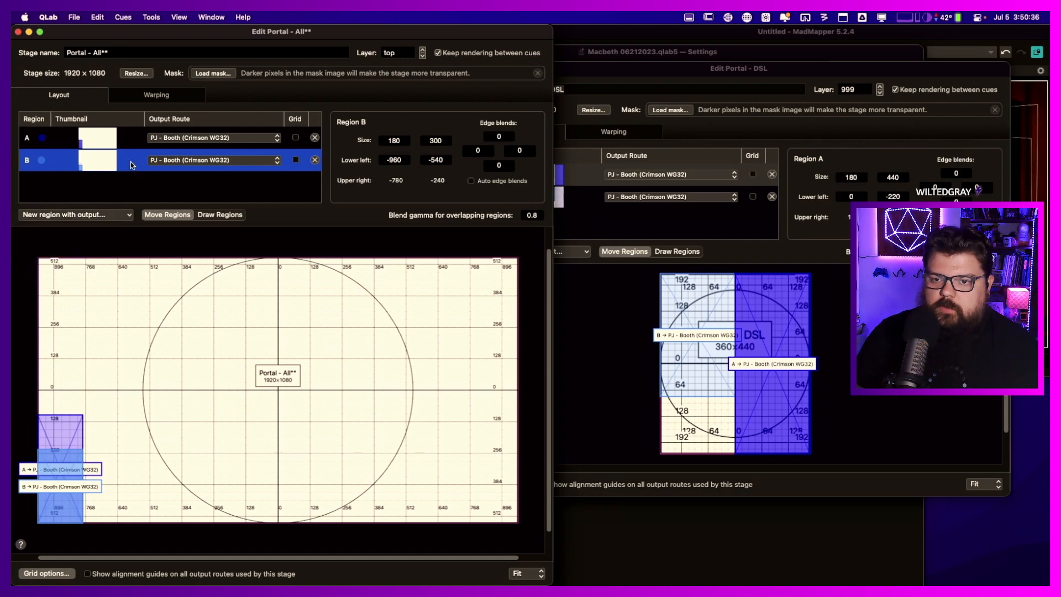
left_click(103, 214)
left_click(102, 230)
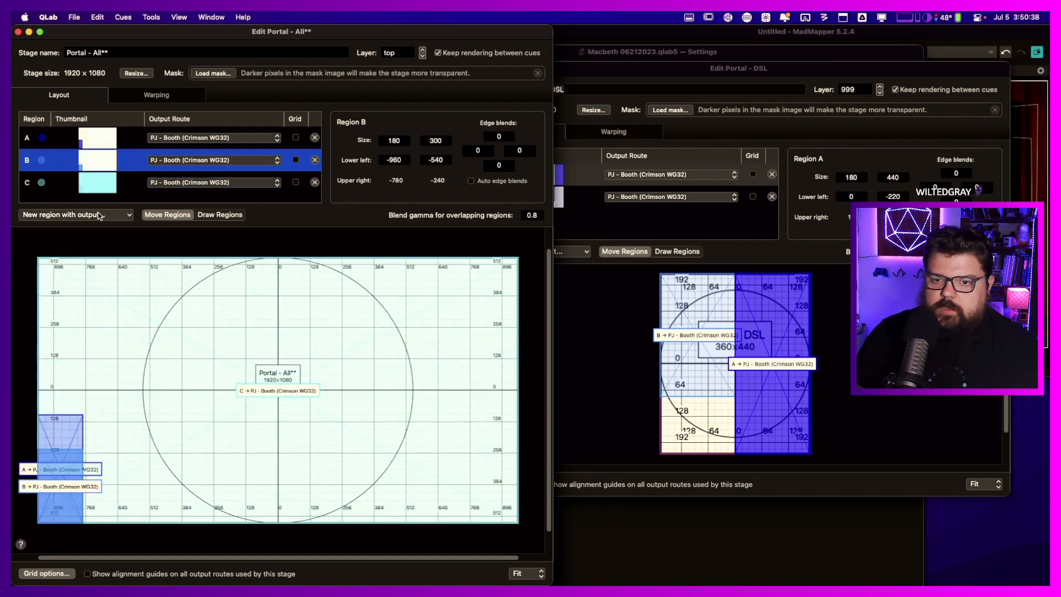
left_click(100, 216)
left_click(103, 229)
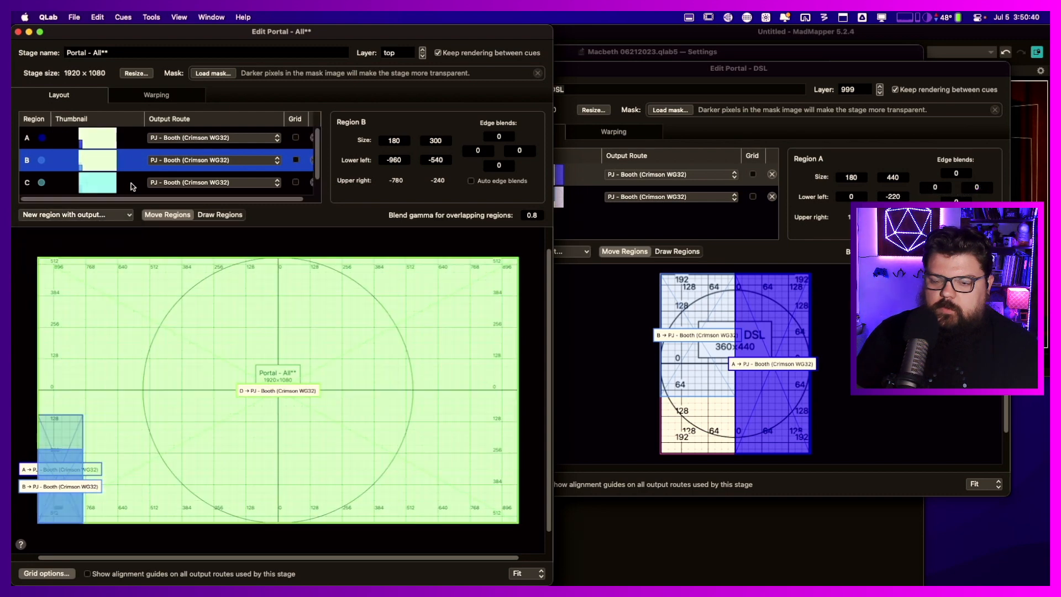
- Turn off auto edge blends for region C of Portal - All** and set the region's size to 180 × 440
left_click(133, 183)
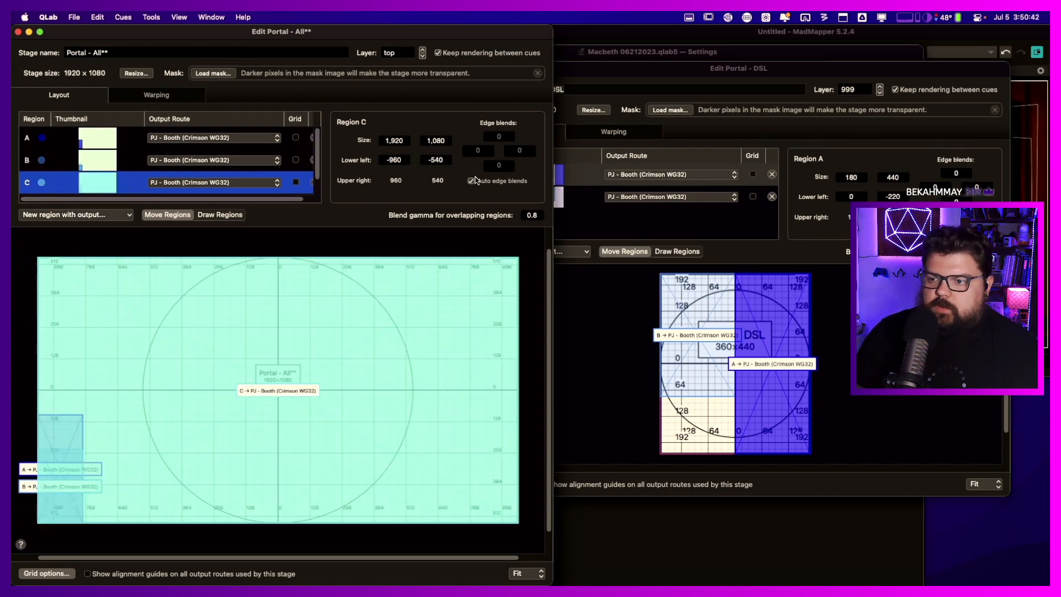
left_click(402, 141)
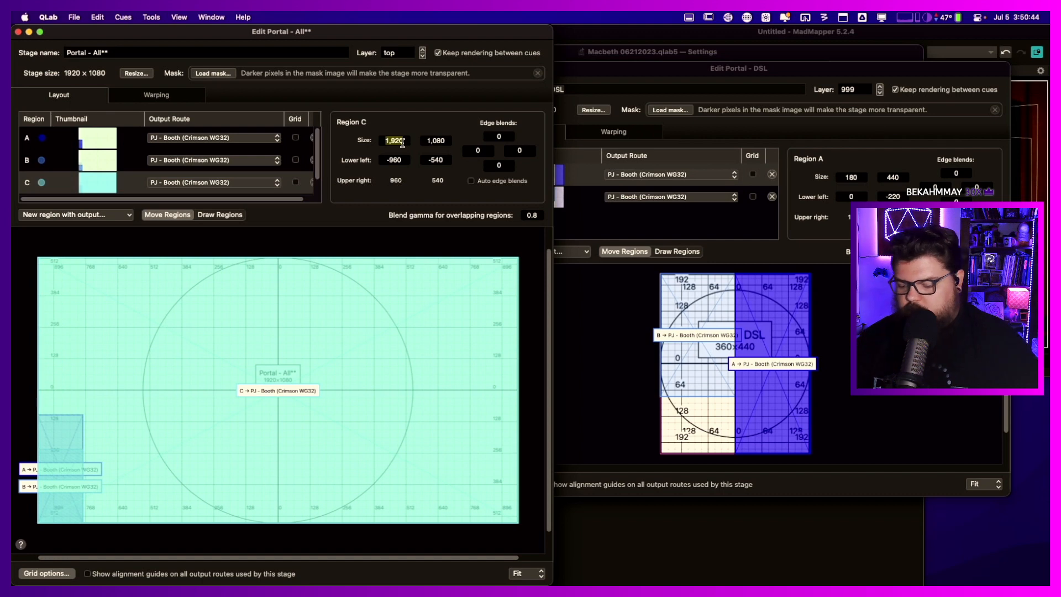
type("180")
key("Tab")
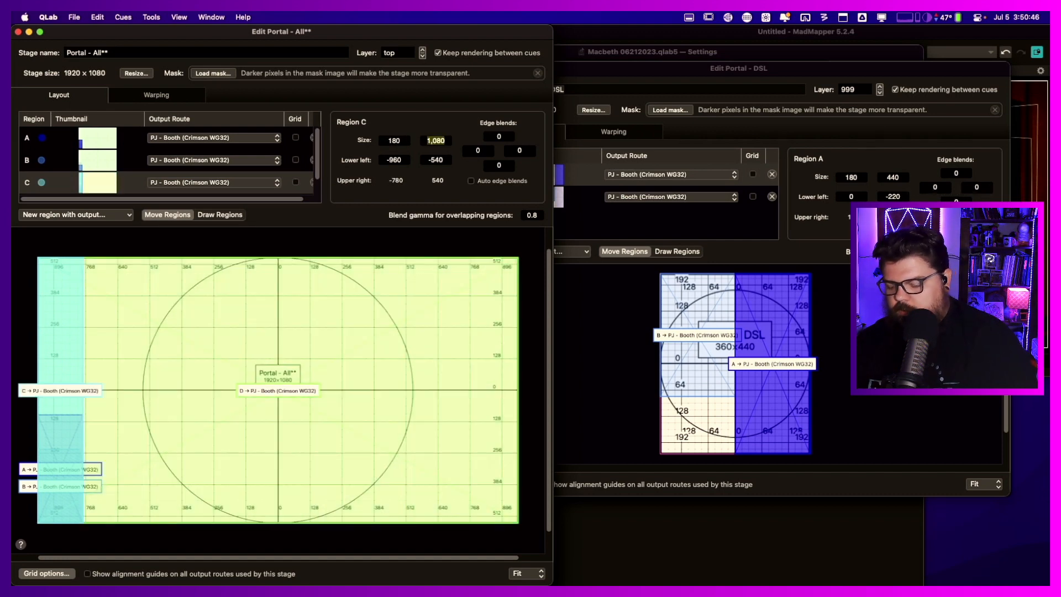
type("440")
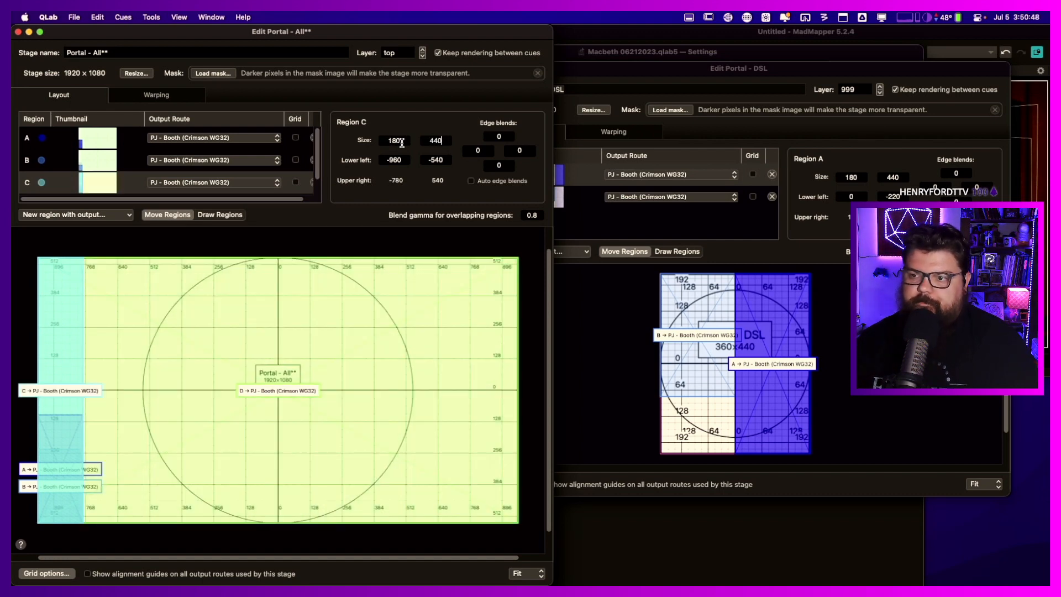
key("Tab")
- Turn off auto edge blends for region D of Portal - All** and set its left edge blend to 0
scroll(131, 181, "down", 1)
left_click(130, 183)
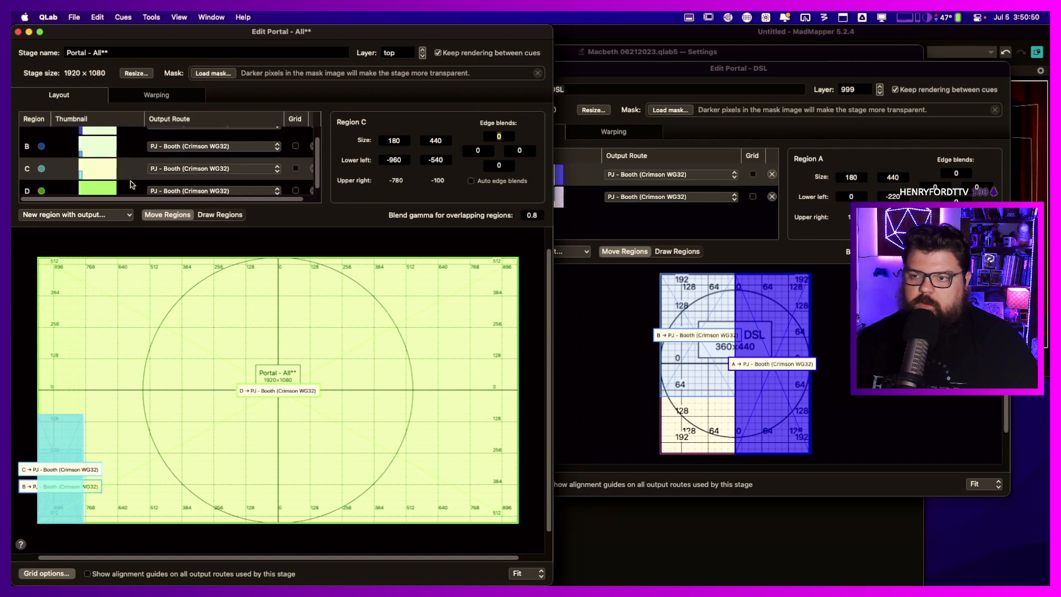
left_click(471, 180)
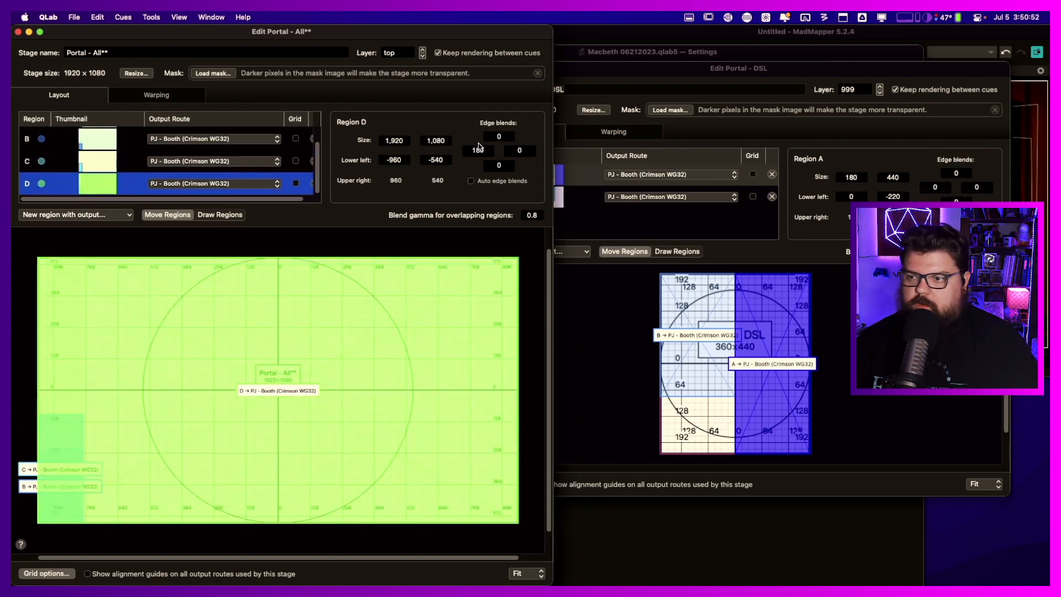
left_click(478, 150)
type("0")
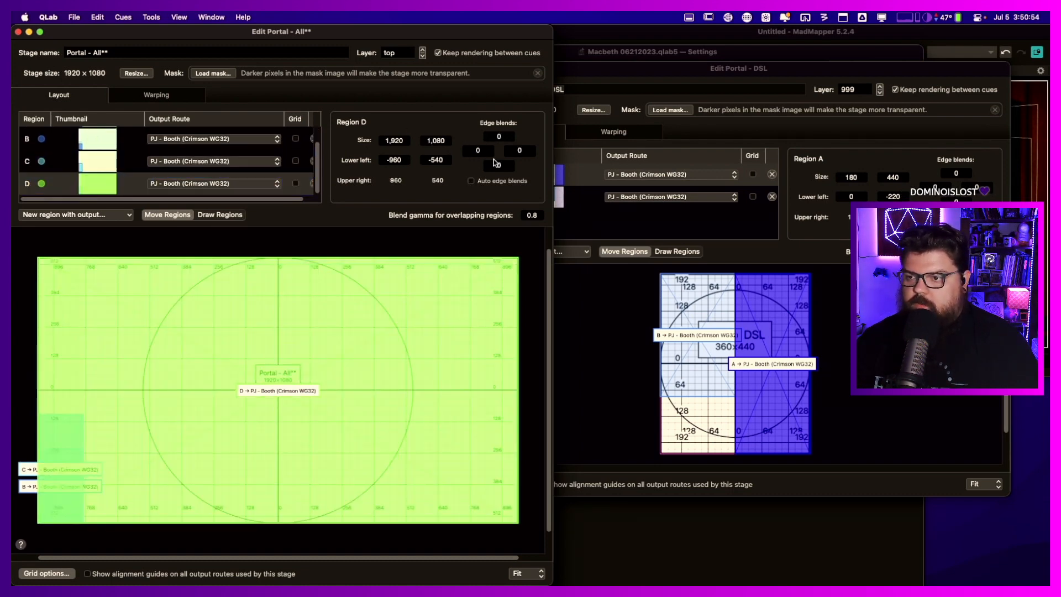
- Set the size of region D in Portal - All** to 180 × 300
double_click(401, 139)
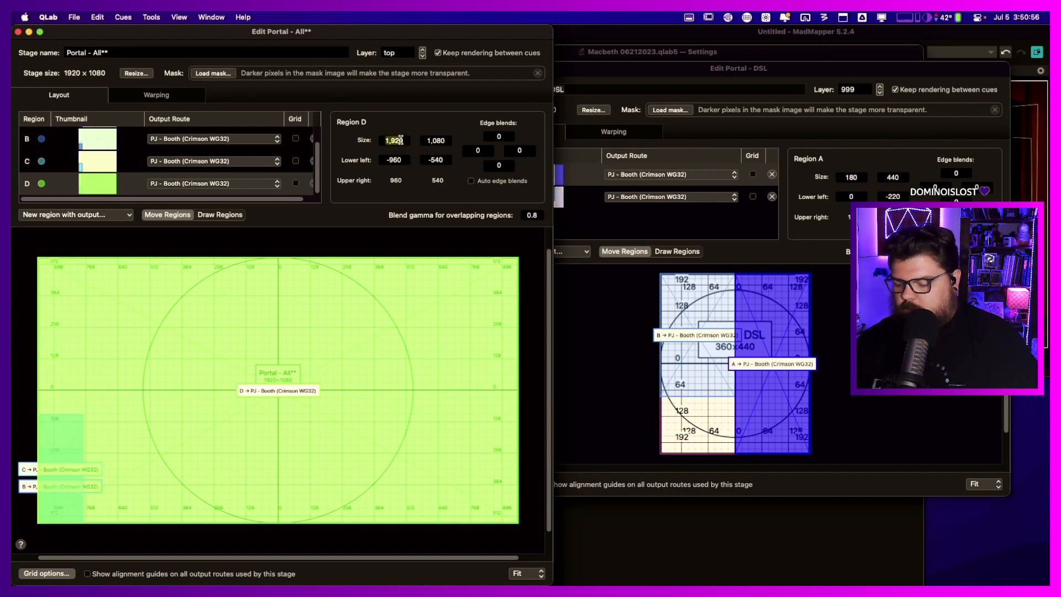
type("180")
key("Tab")
type("300")
key("Tab")
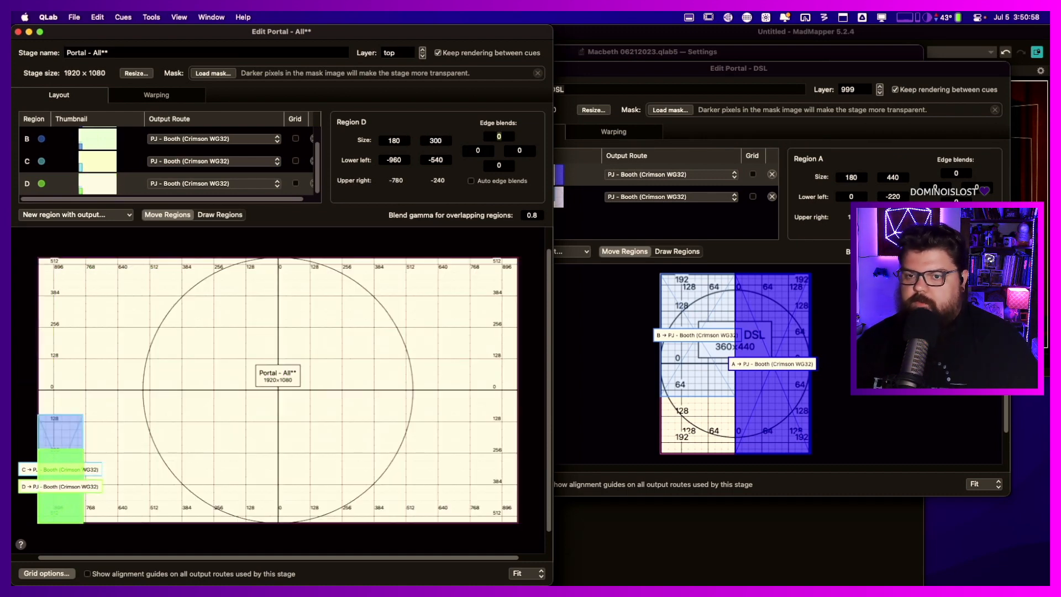
left_click(135, 186)
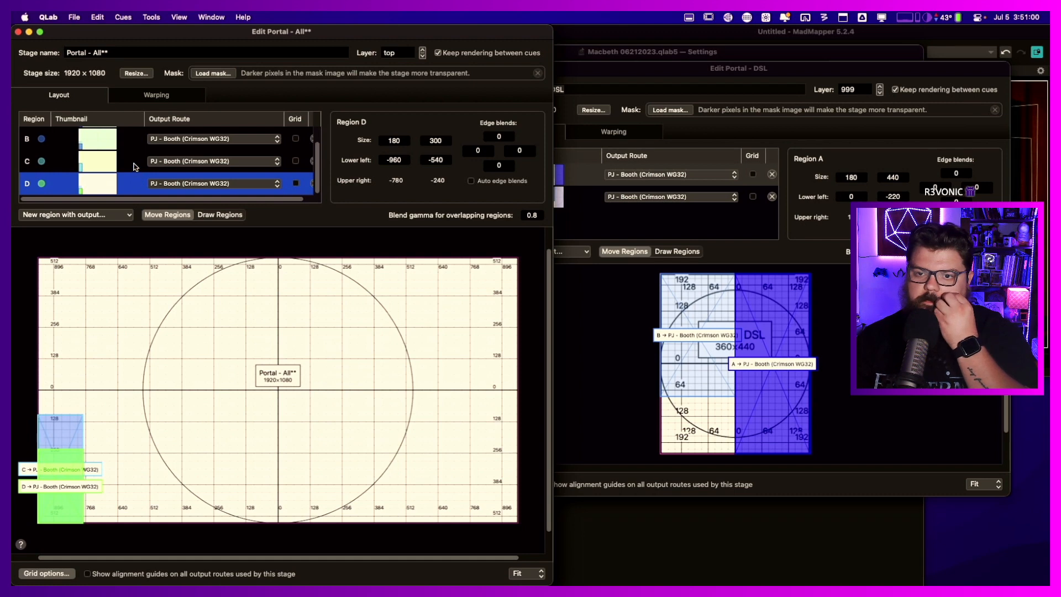
- Set the warp center of region C in Portal - All** to 726, 138, matching region A of Portal - DSL
left_click(136, 167)
left_click(154, 97)
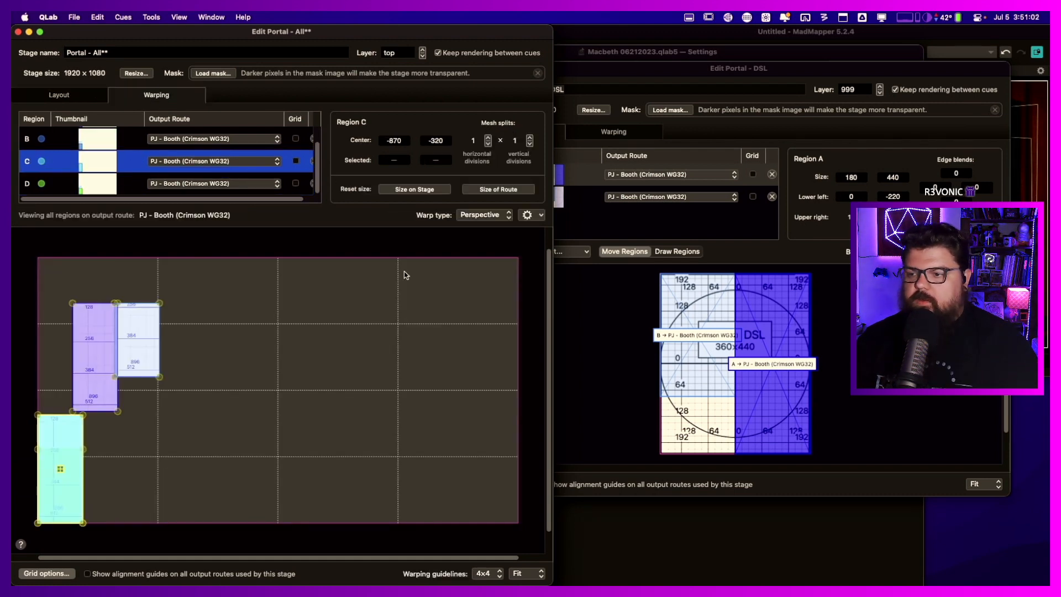
left_click(559, 89)
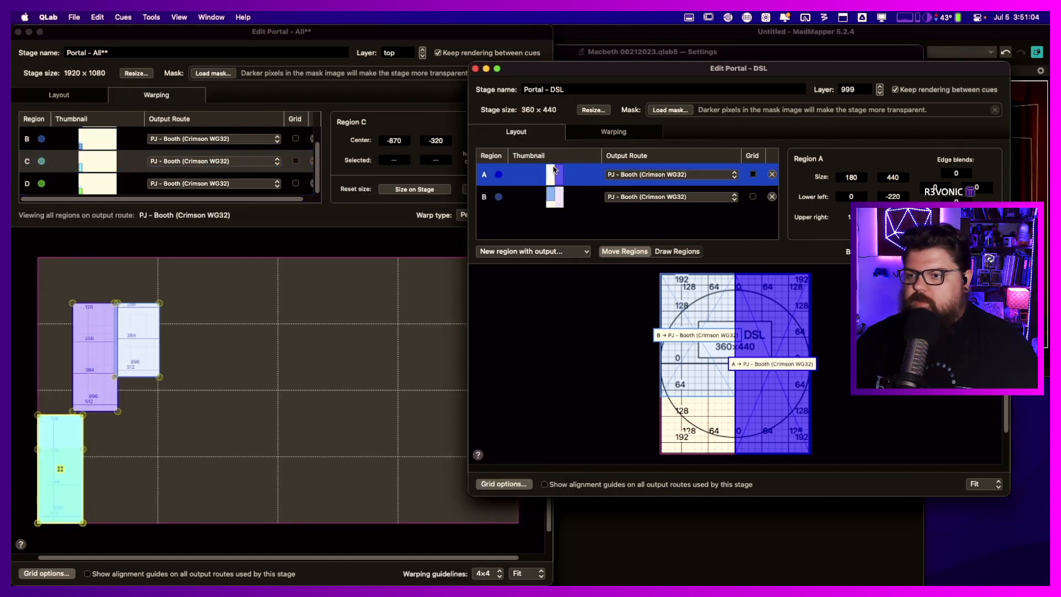
left_click(389, 142)
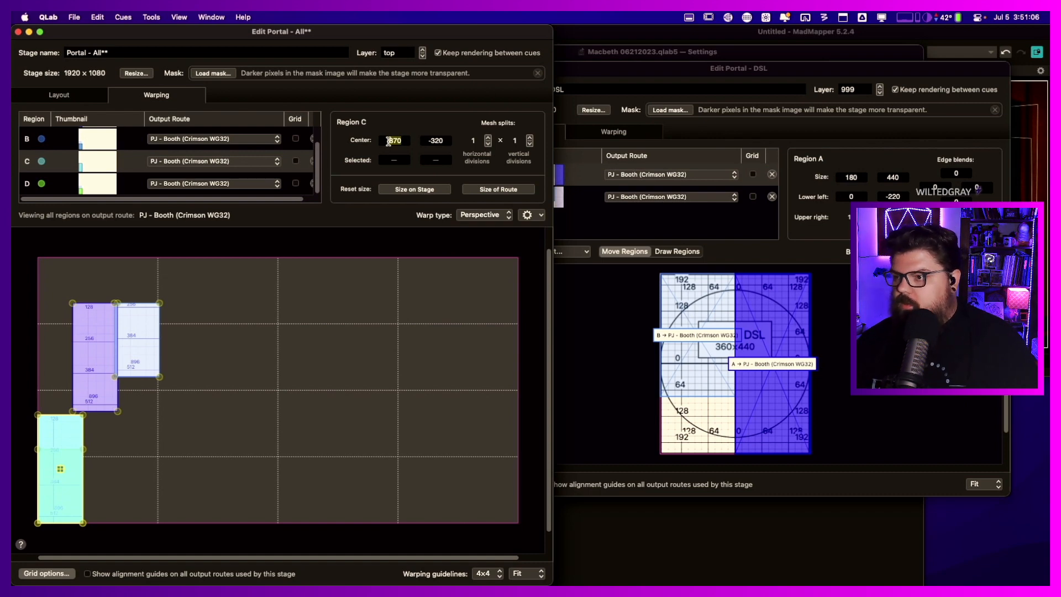
left_click(599, 136)
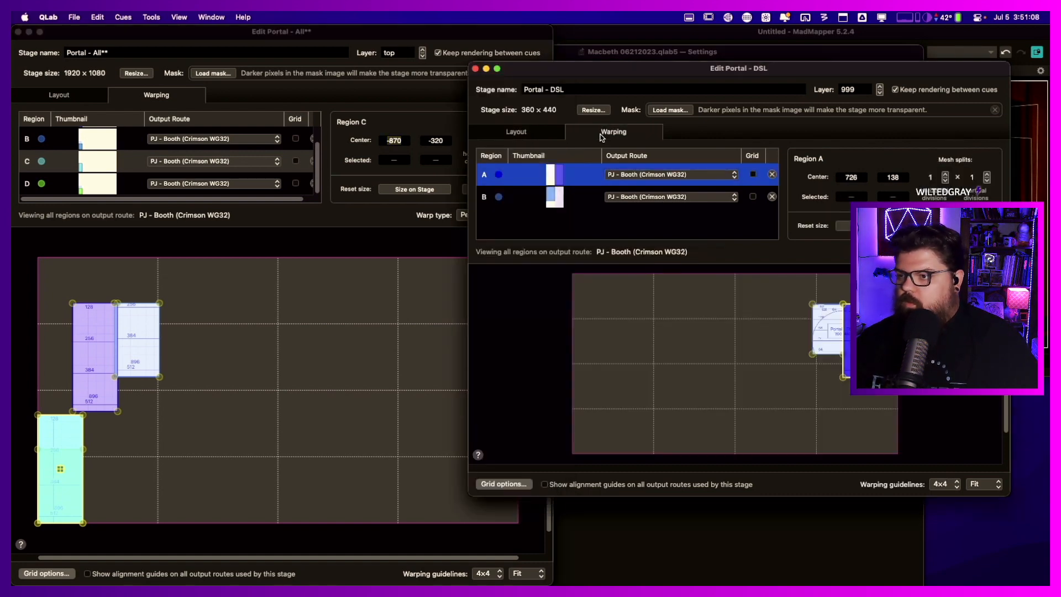
left_click(402, 139)
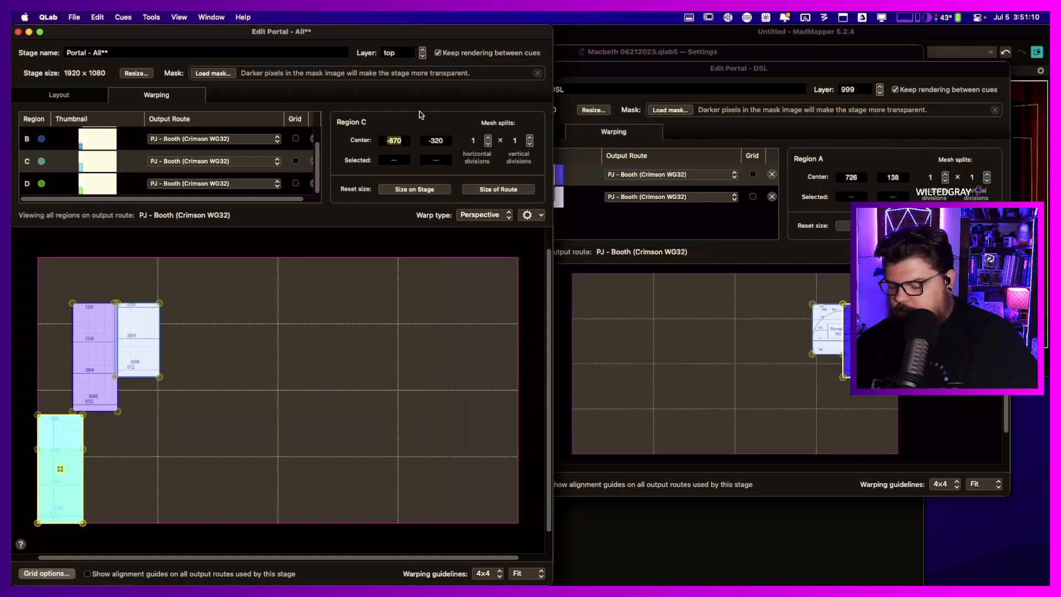
type("726")
key("Tab")
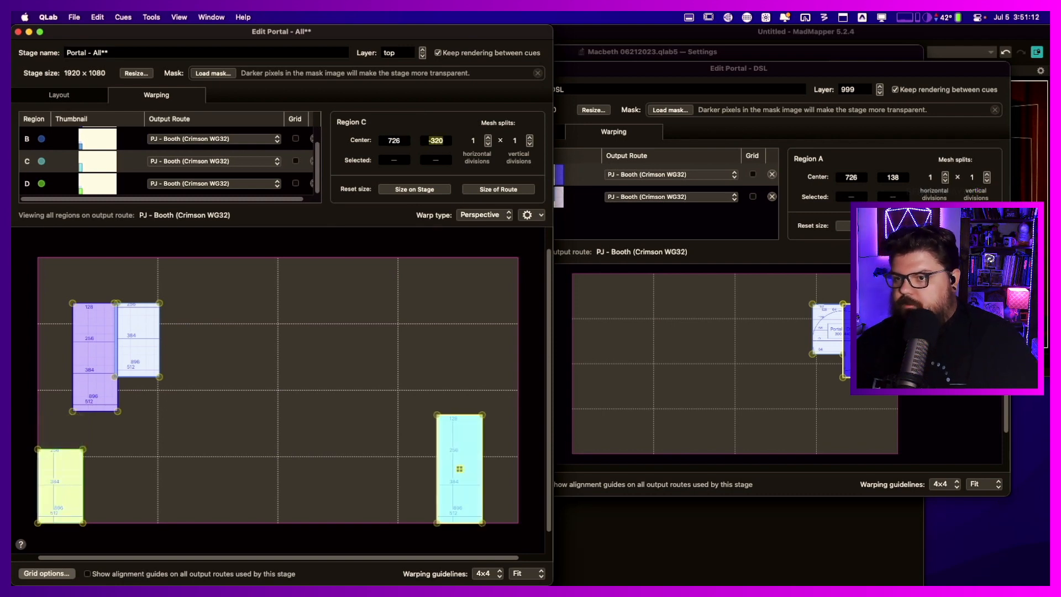
type("1")
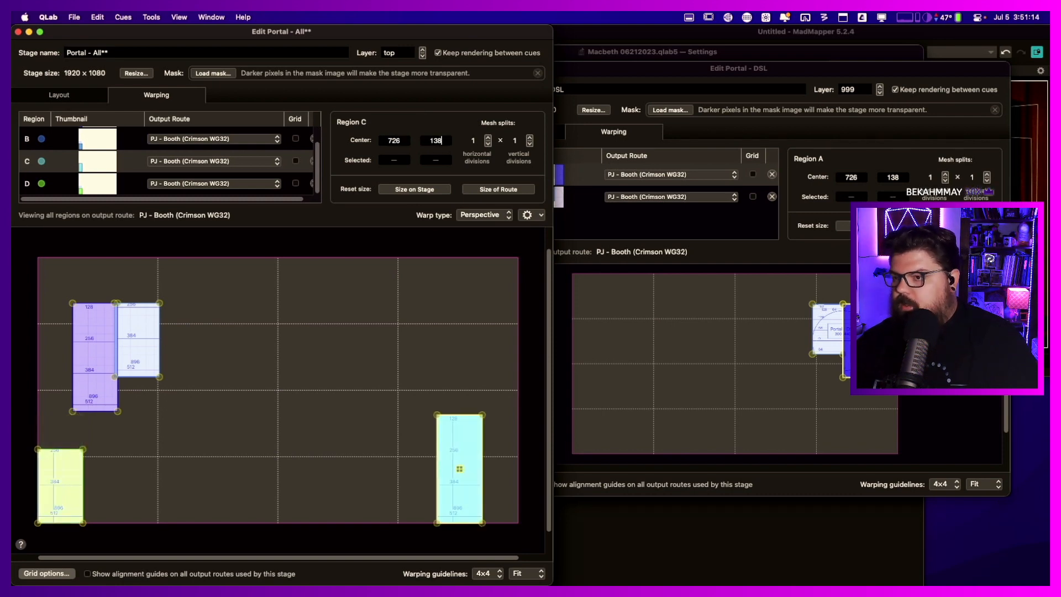
type("38")
key("Tab")
- Set the warp center of region D in Portal - All** to 546, 208, matching region B of Portal - DSL
left_click(140, 178)
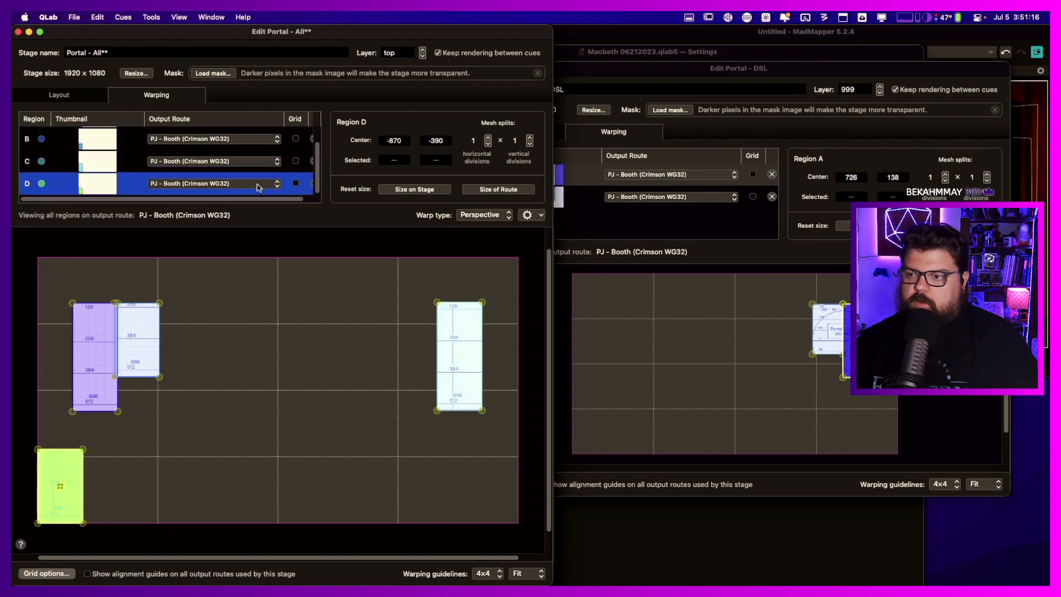
left_click(583, 202)
left_click(583, 200)
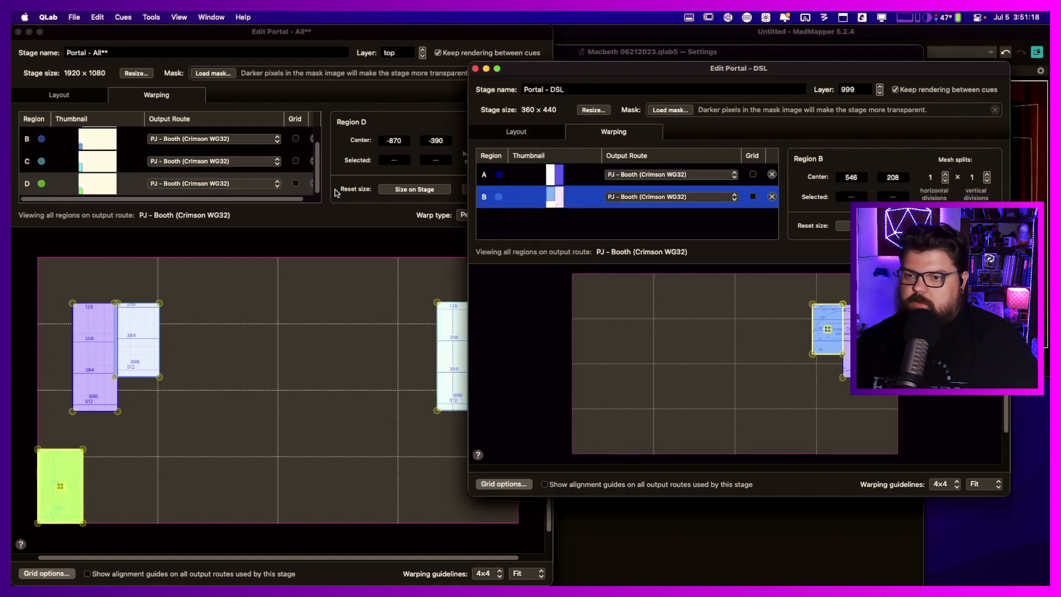
left_click(287, 183)
left_click(386, 142)
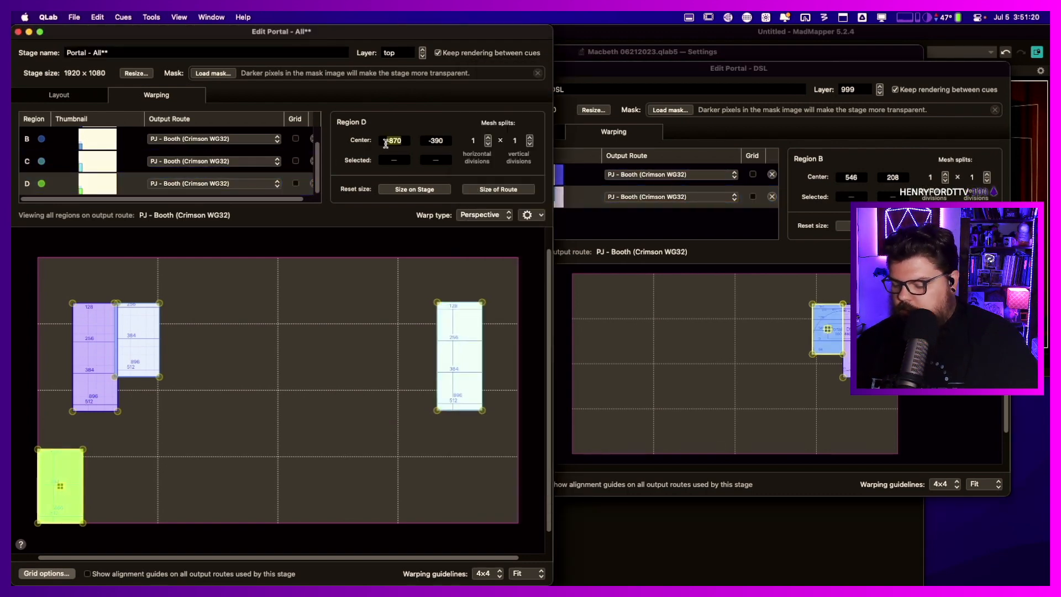
type("546")
key("Tab")
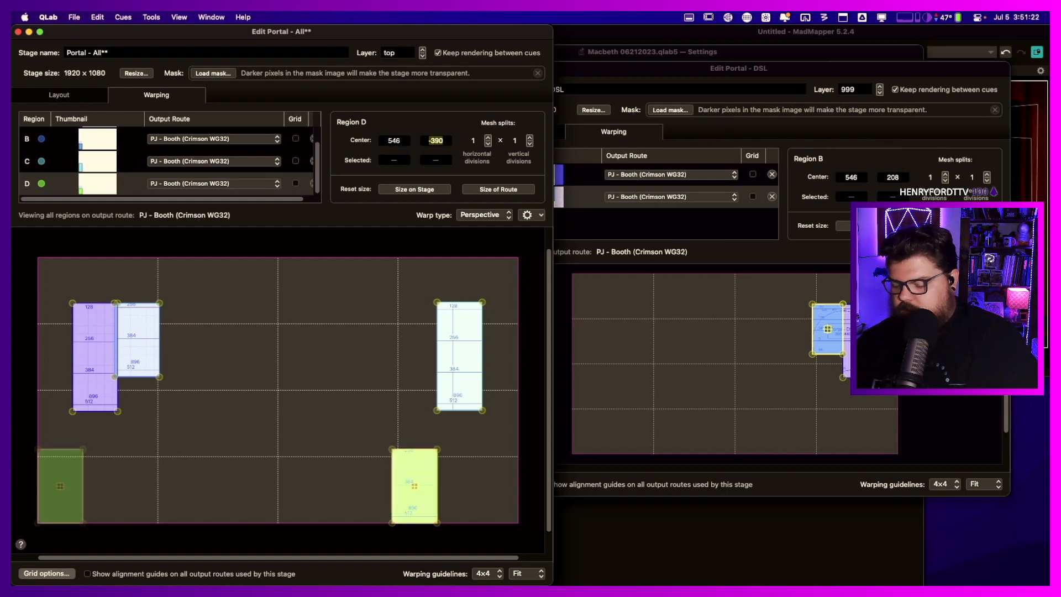
type("208")
key("Tab")
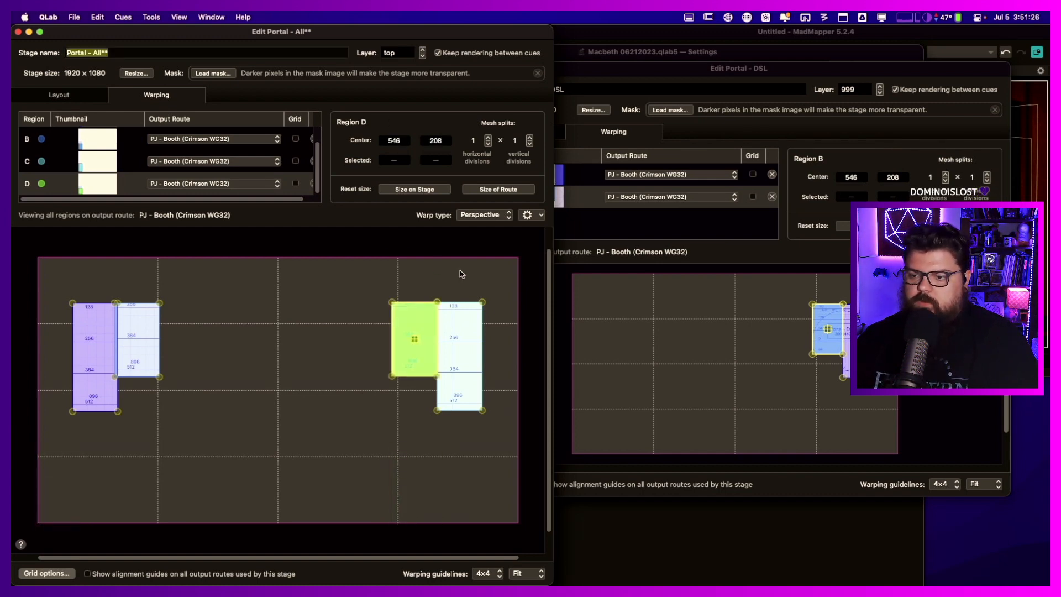
- Close the Portal - DSL stage editor and open the warping settings of Portal - DSR
left_click(131, 322)
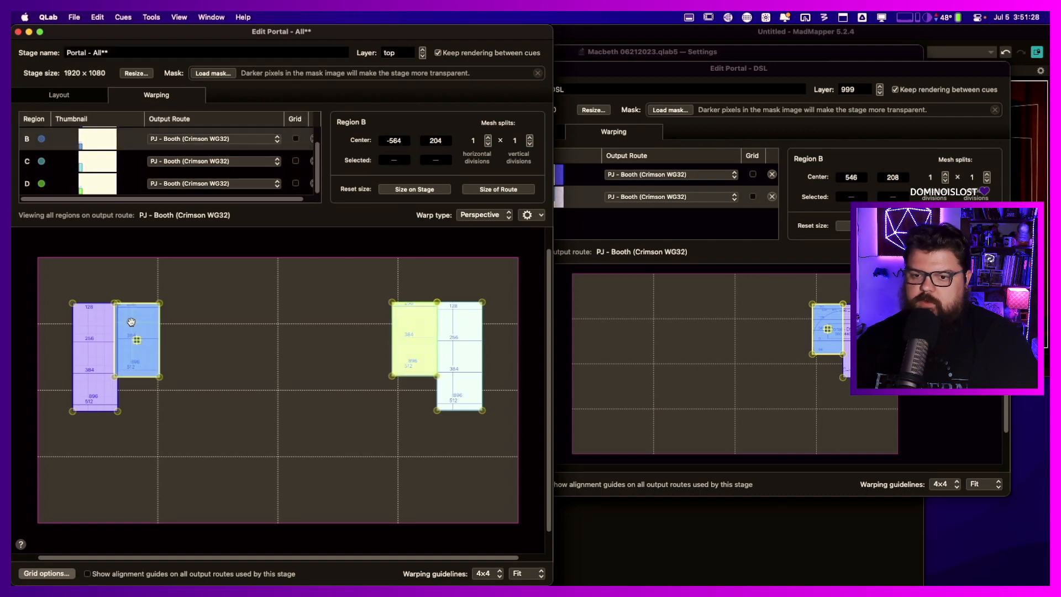
left_click(624, 76)
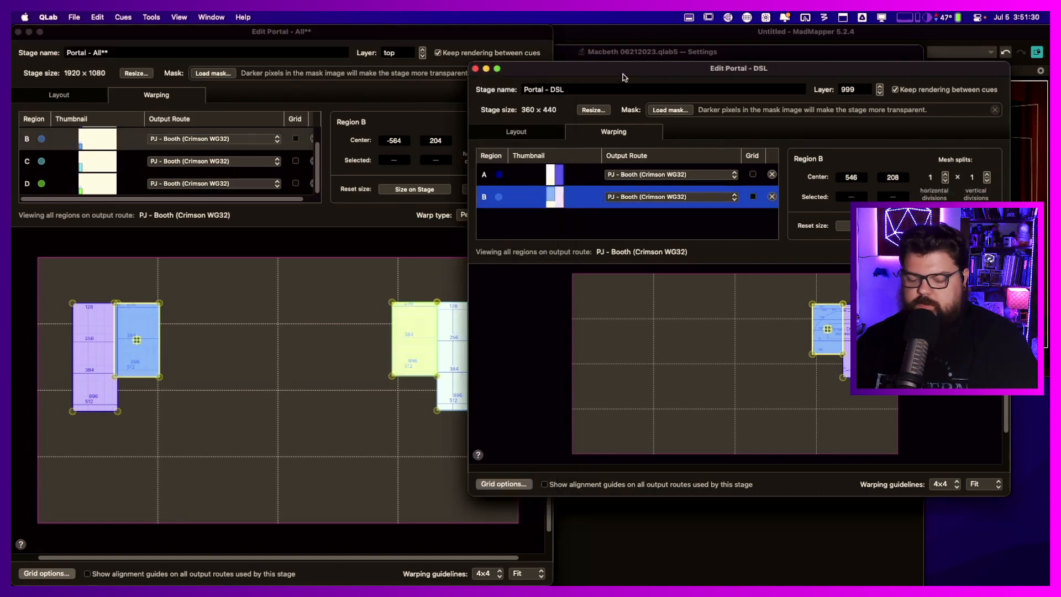
key("super+w")
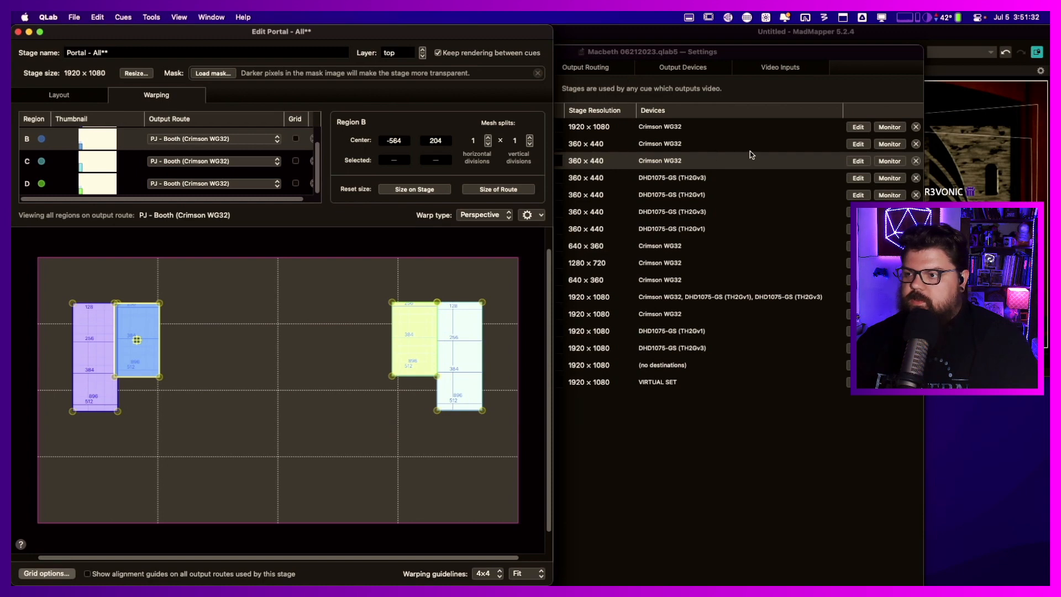
left_click(871, 137)
left_click(858, 143)
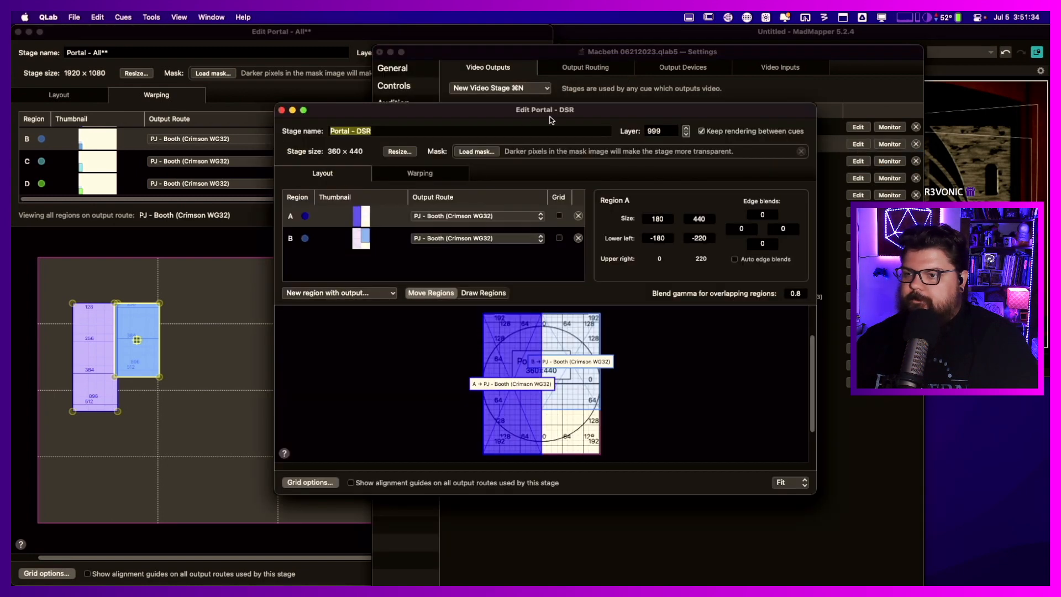
left_click(419, 175)
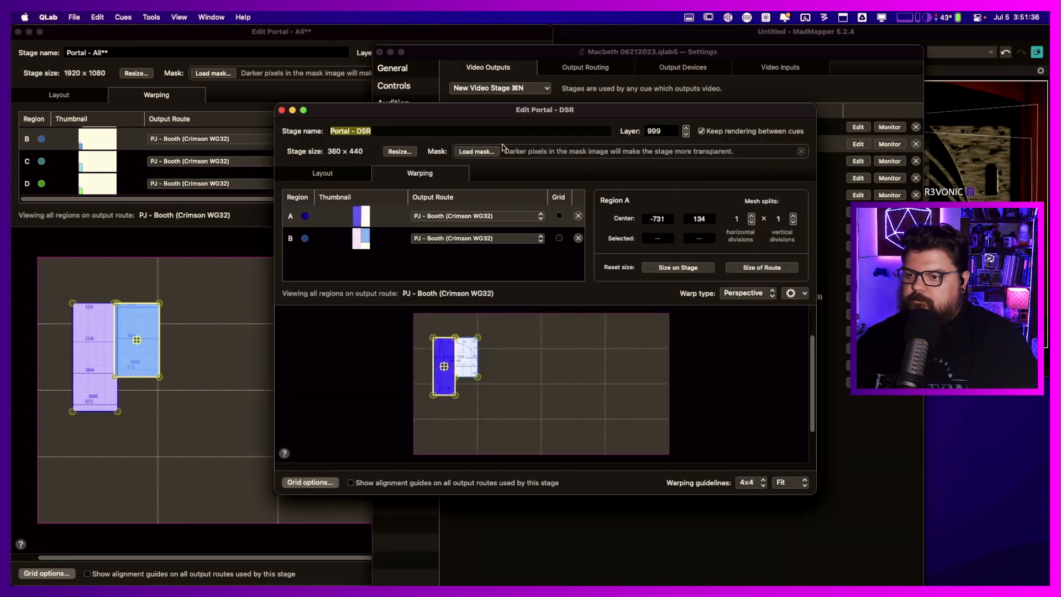
- Compare the warp centers of regions A and B in Portal - DSR with those in Portal - All**
left_click(463, 355)
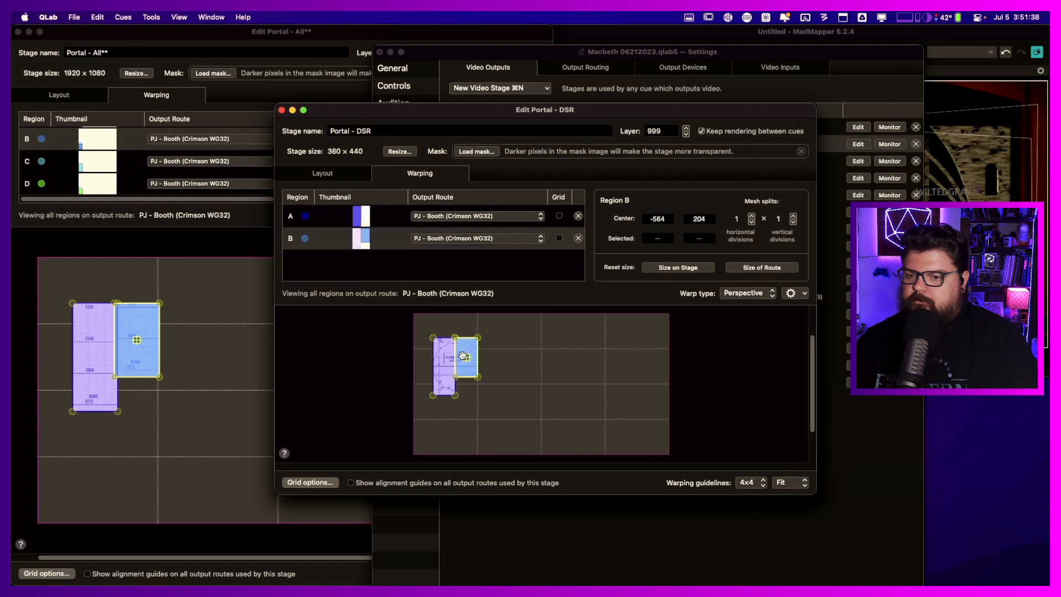
left_click(215, 281)
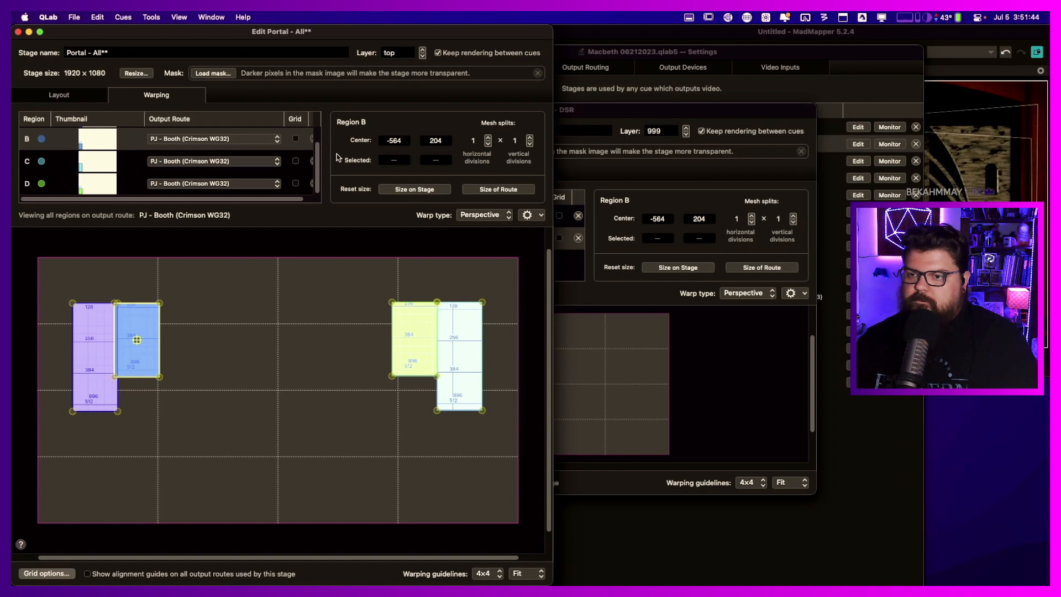
left_click_drag(317, 152, 316, 122)
left_click(287, 136)
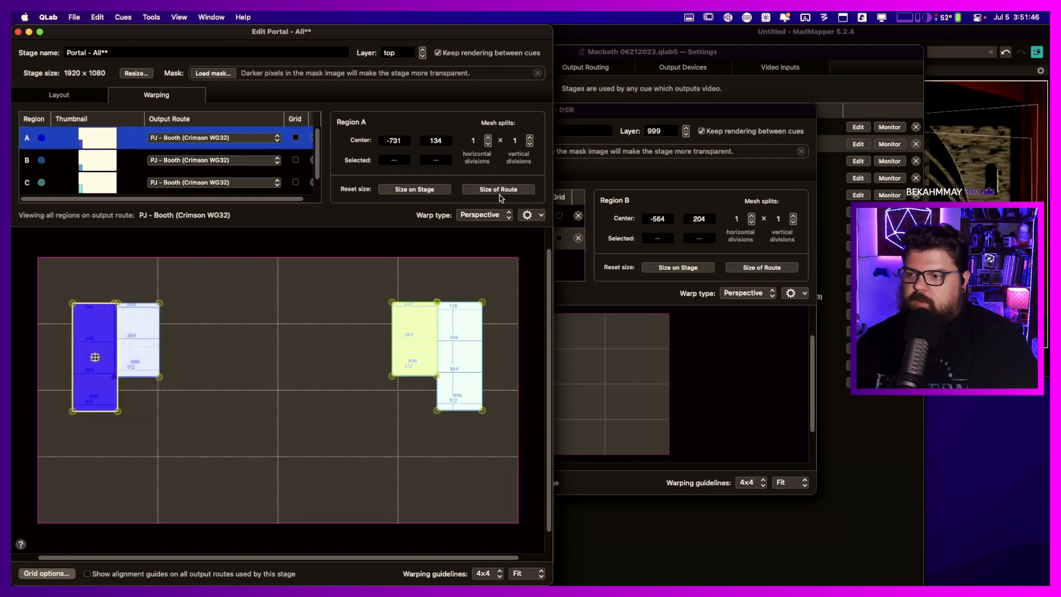
left_click(562, 210)
left_click(564, 215)
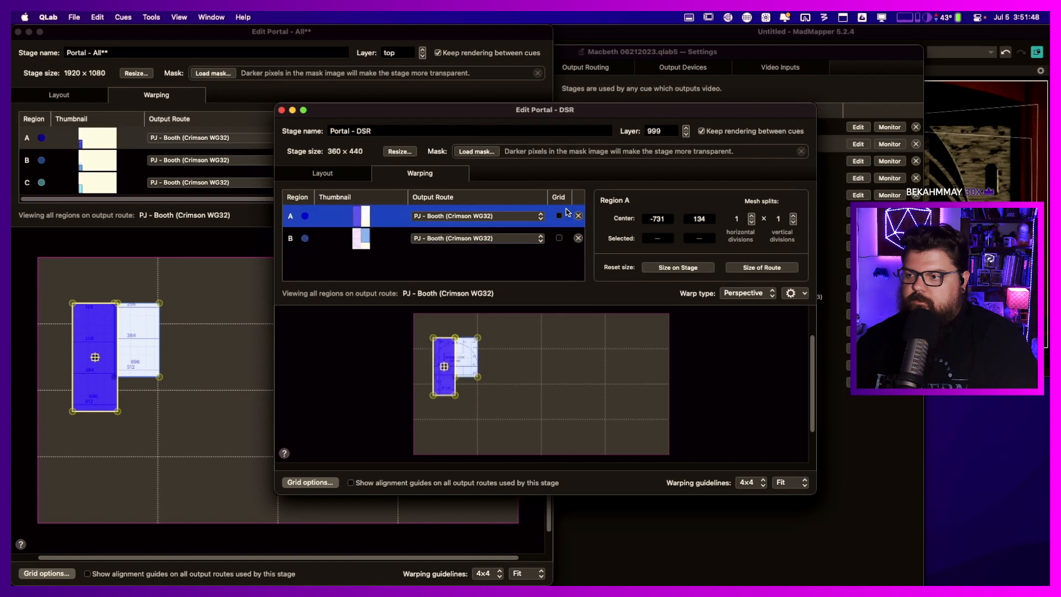
left_click(464, 29)
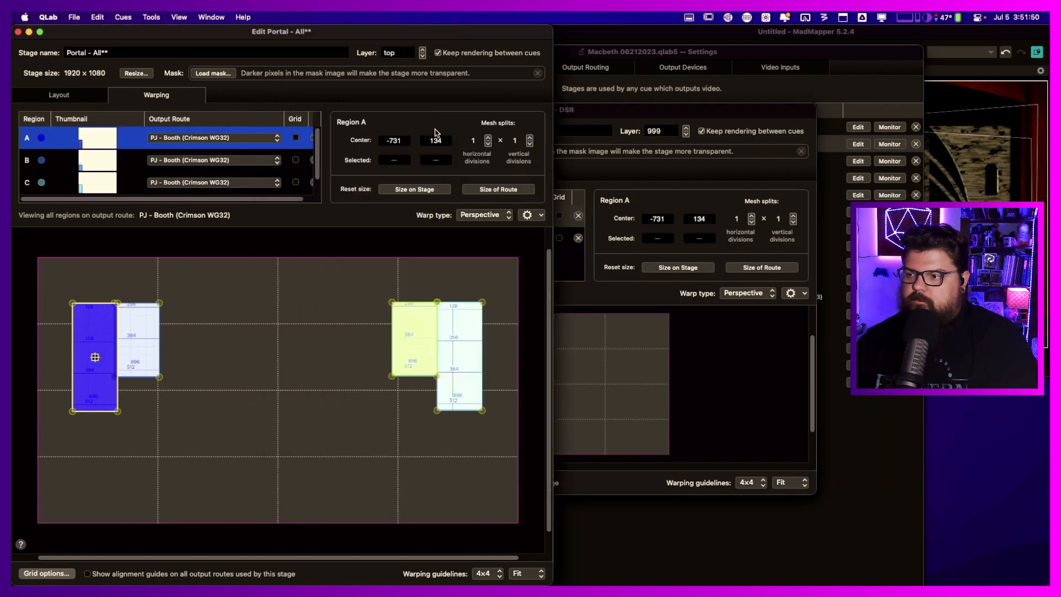
- Bring the Portal - DSR stage editor to the front and set its warping view zoom to 50%
left_click(628, 55)
key("super+grave")
key("super+grave")
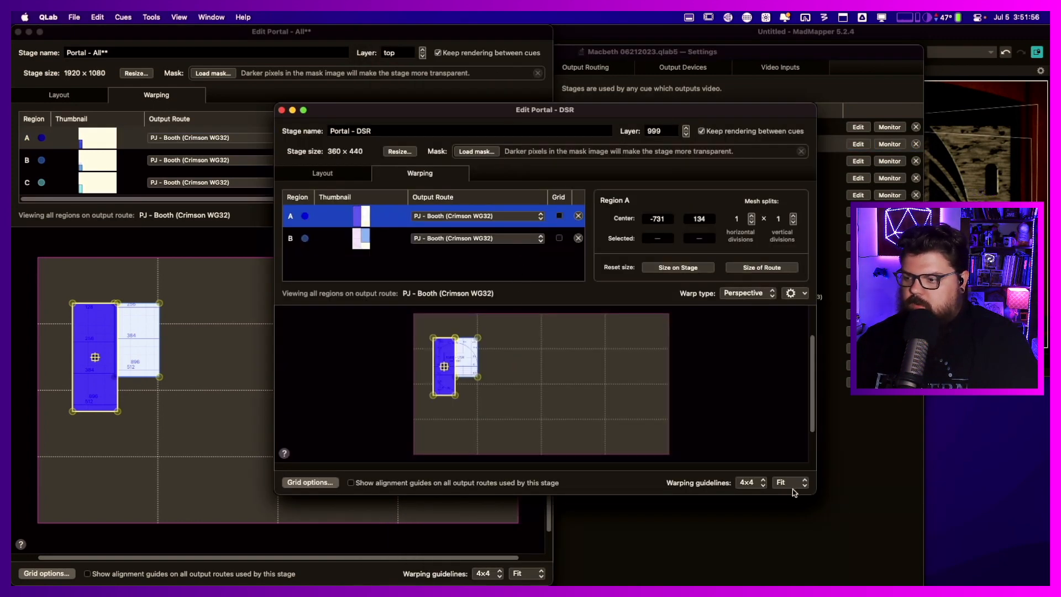
left_click(786, 484)
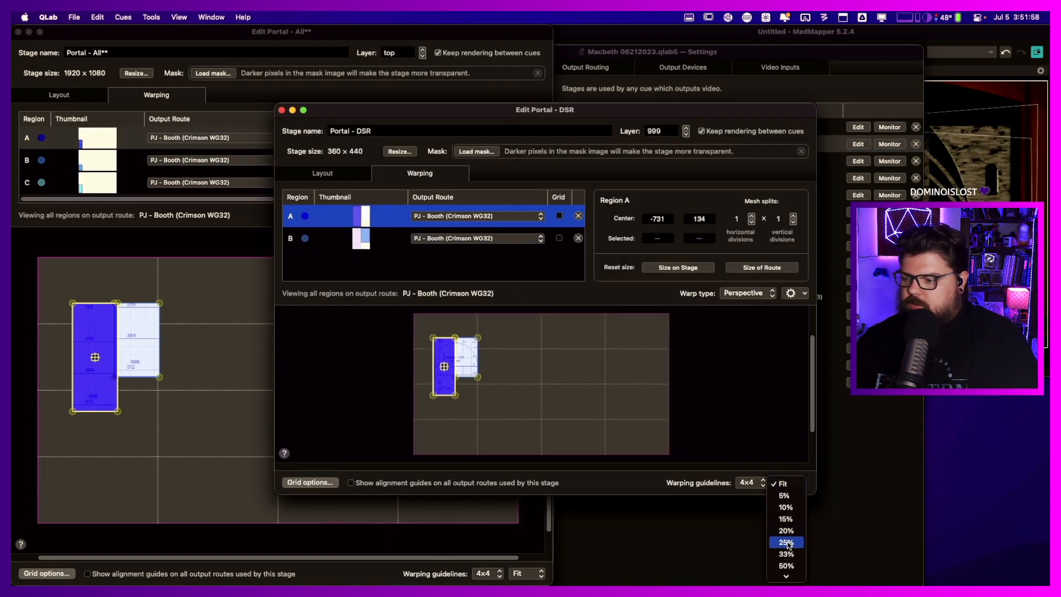
left_click(786, 566)
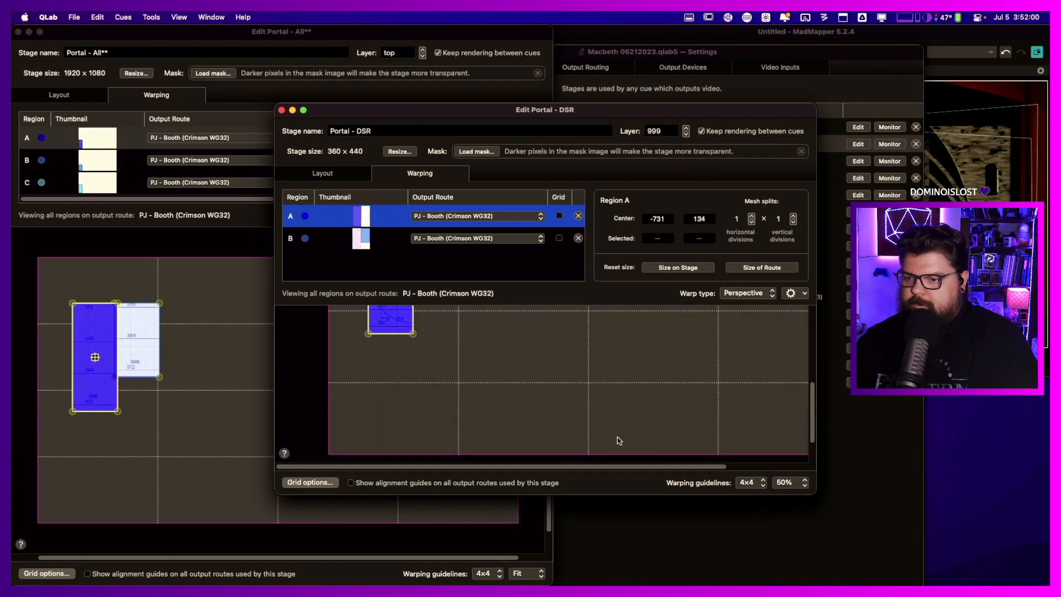
- Compare the layout sizes and positions of the regions in Portal - DSR with regions A and B of Portal - All**
scroll(557, 385, "up", 5)
scroll(556, 383, "up", 5)
scroll(556, 383, "down", 5)
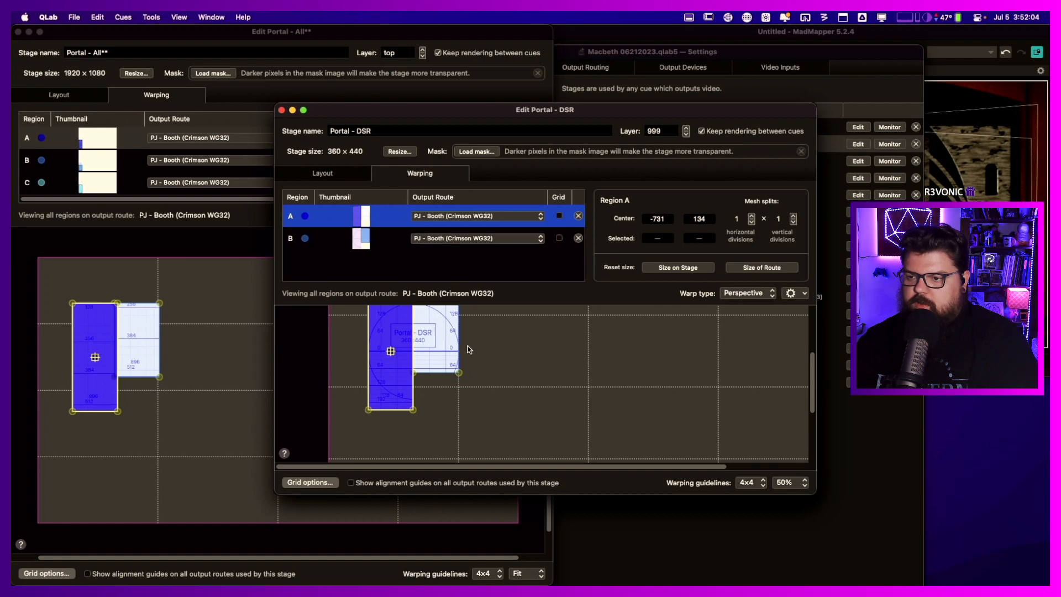
left_click(350, 174)
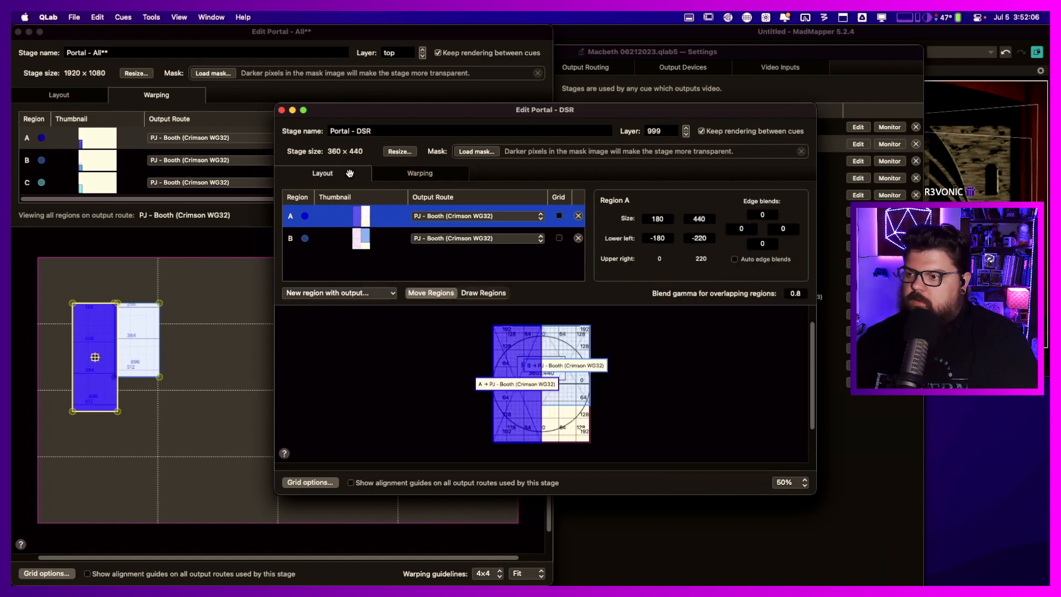
left_click(137, 147)
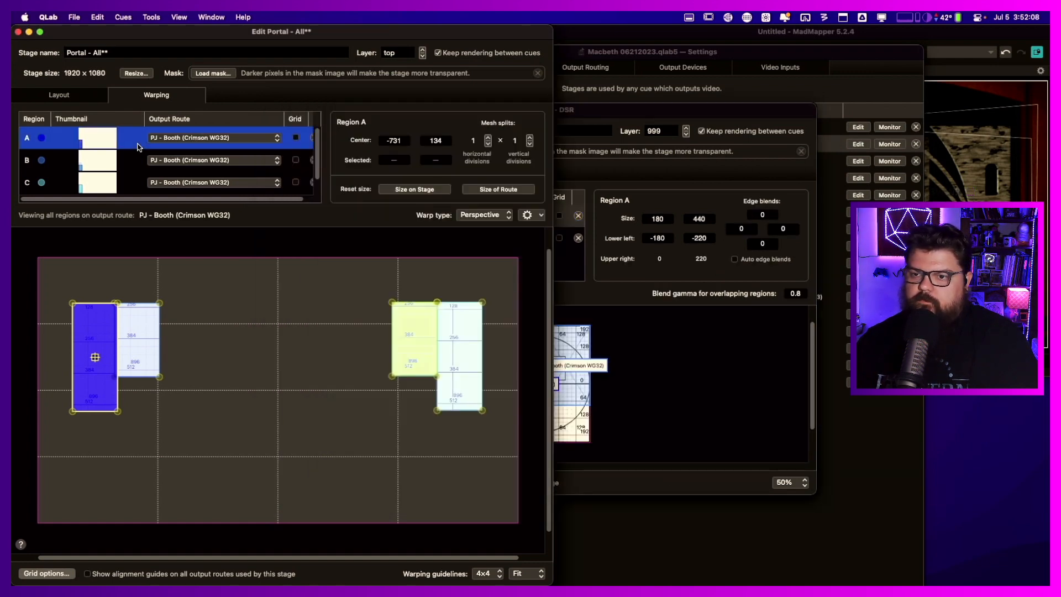
left_click(88, 98)
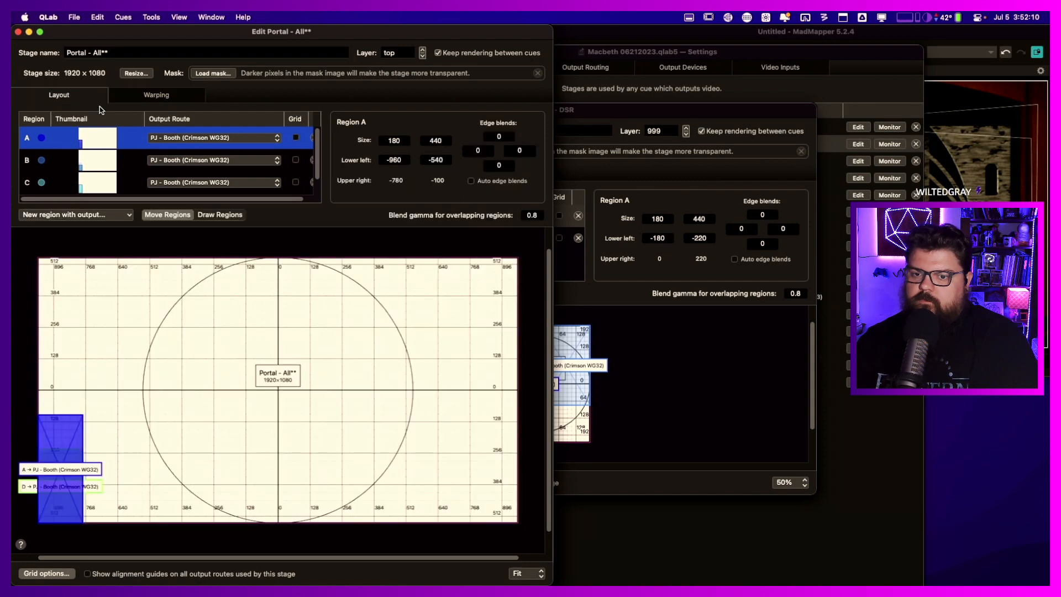
left_click(137, 161)
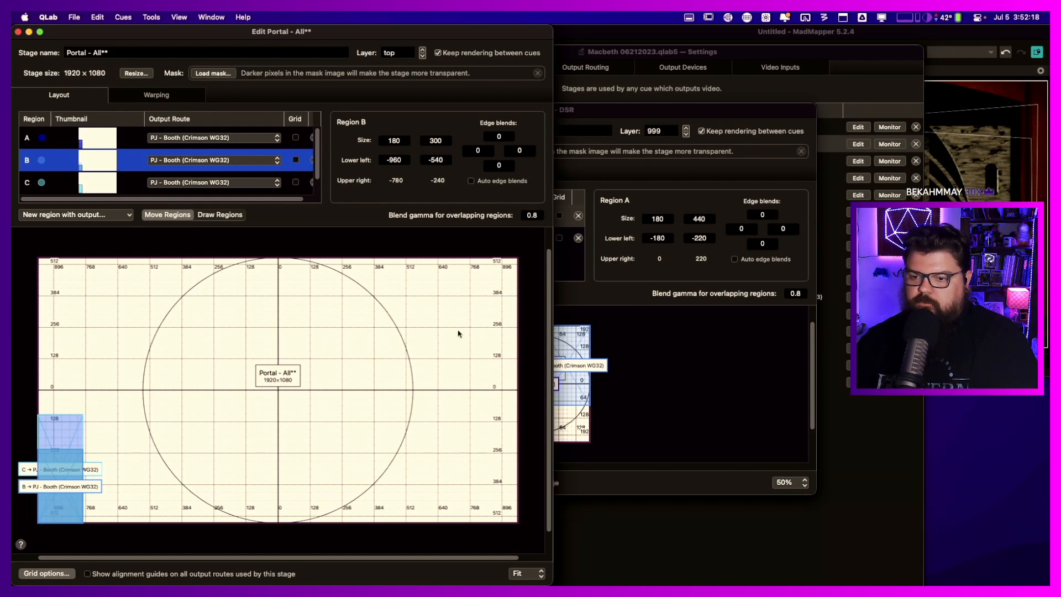
- Arrange the Portal - All** layout regions in adjacent pairs: A at -840, -240 beside B at -660, -100, and D at 474, -80 beside C at 654, -220
left_click(73, 143)
left_click_drag(53, 440, 91, 371)
left_click_drag(48, 430, 451, 351)
left_click_drag(54, 474, 137, 358)
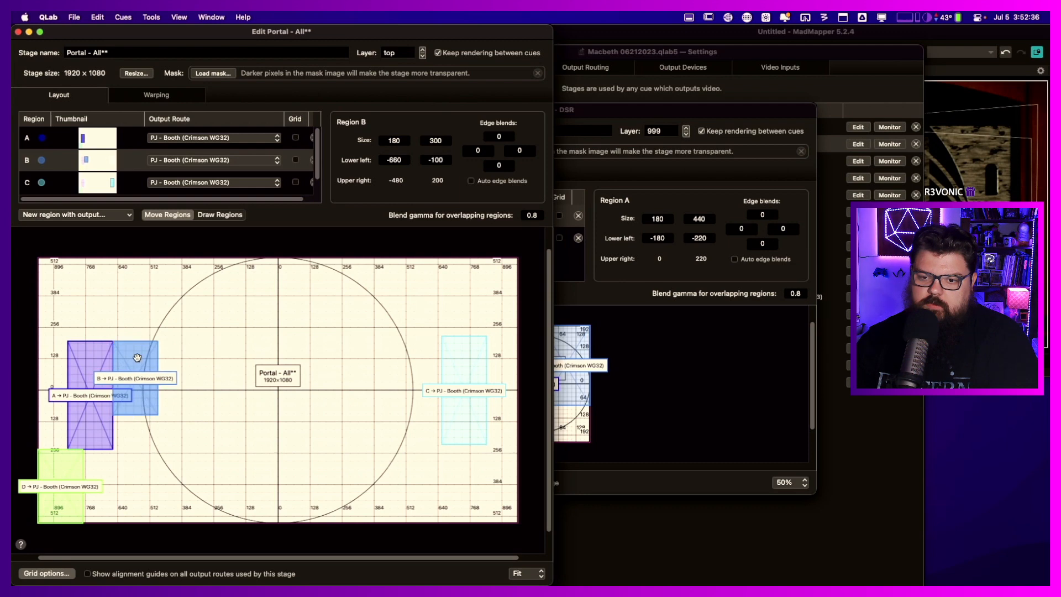
left_click_drag(67, 481, 422, 367)
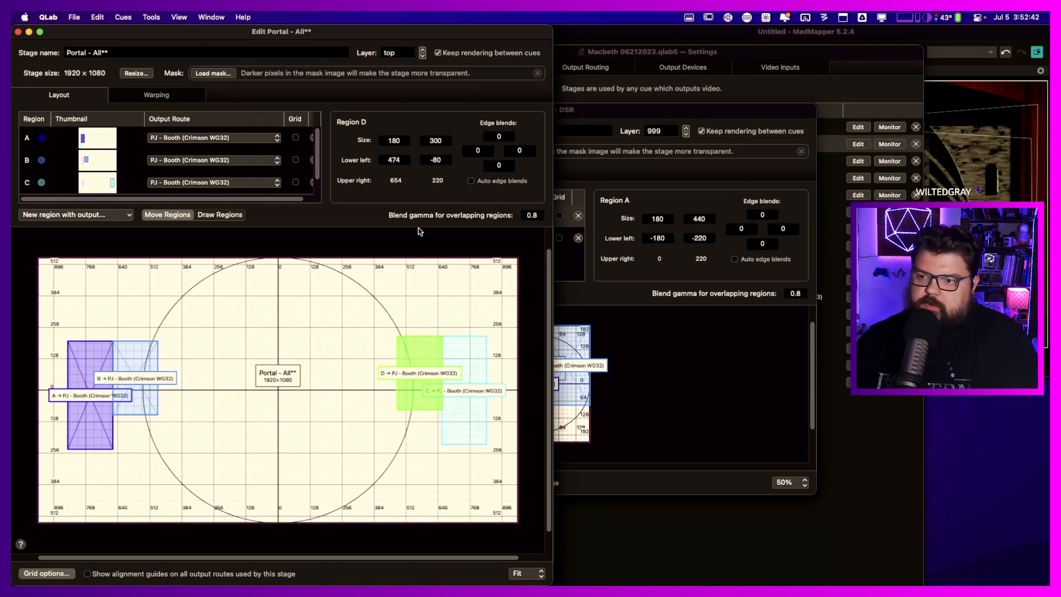
left_click(131, 179)
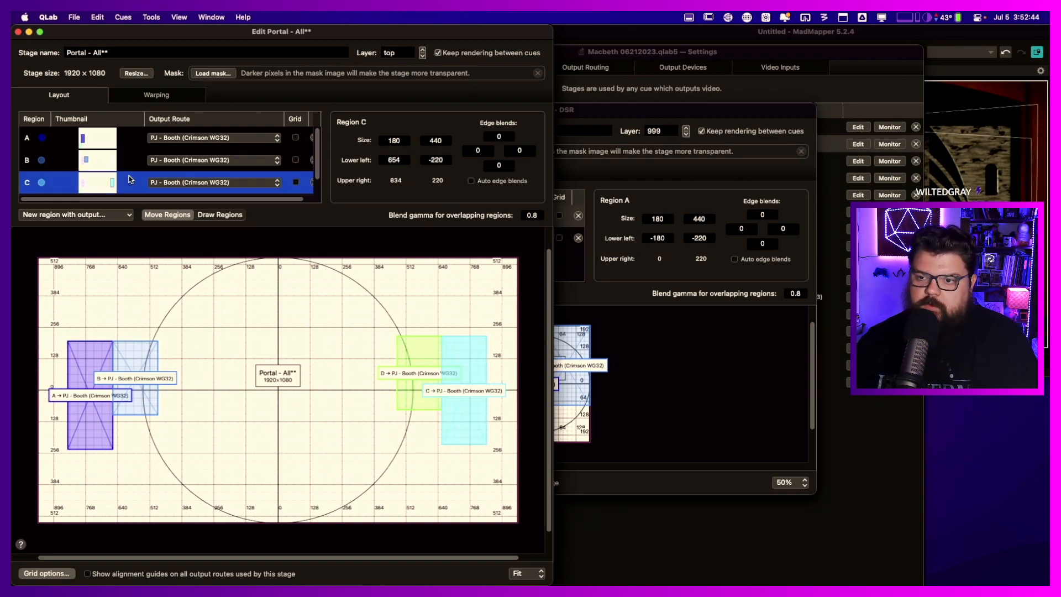
scroll(131, 179, "down", 1)
scroll(131, 176, "up", 1)
left_click(131, 140)
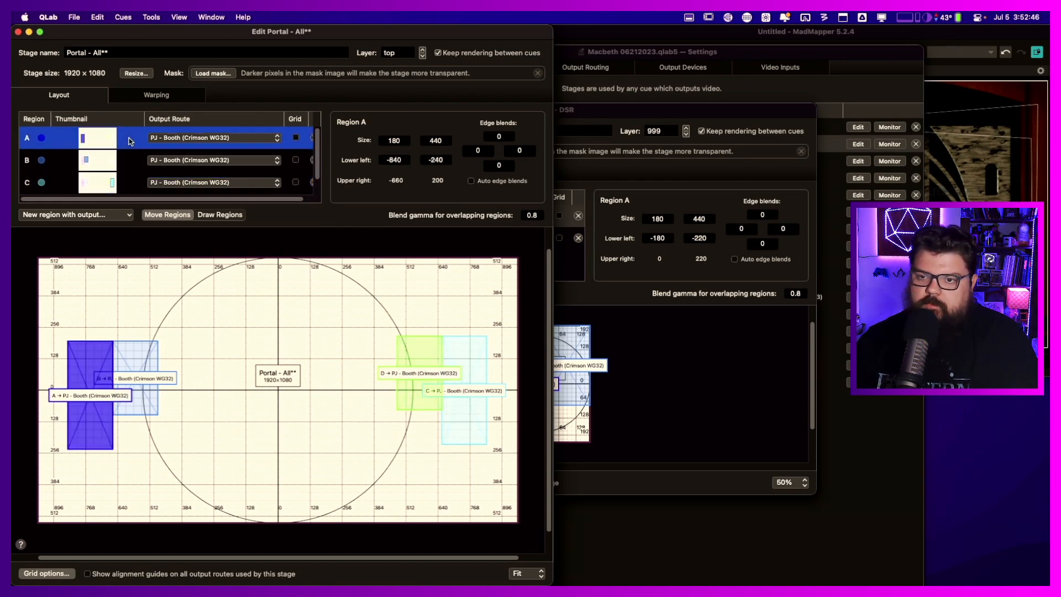
- Compare the warping positions of regions A and B in Portal - All**
left_click(170, 100)
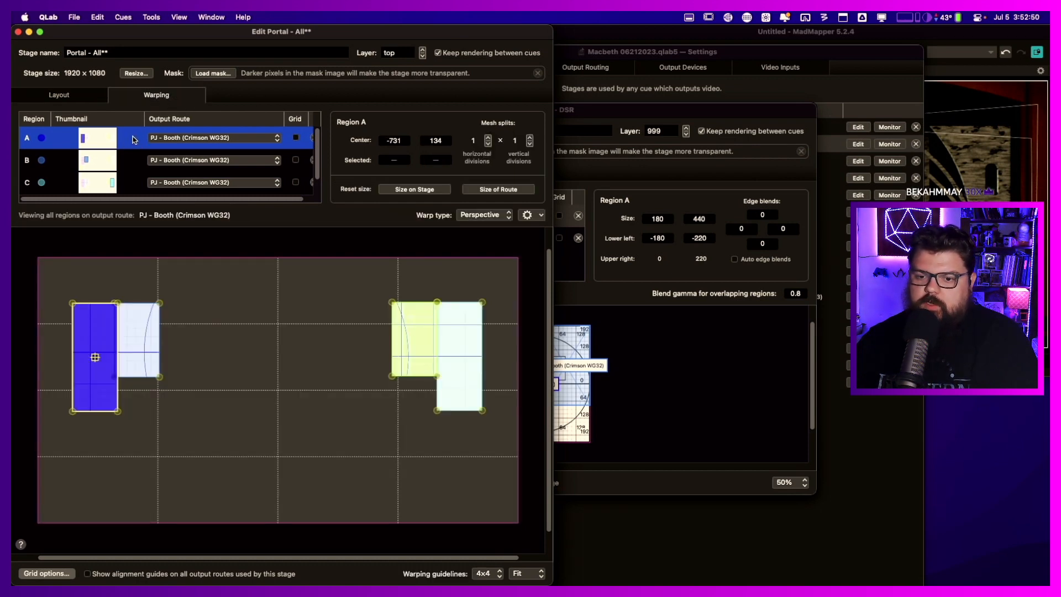
left_click(132, 161)
left_click(131, 141)
left_click(131, 159)
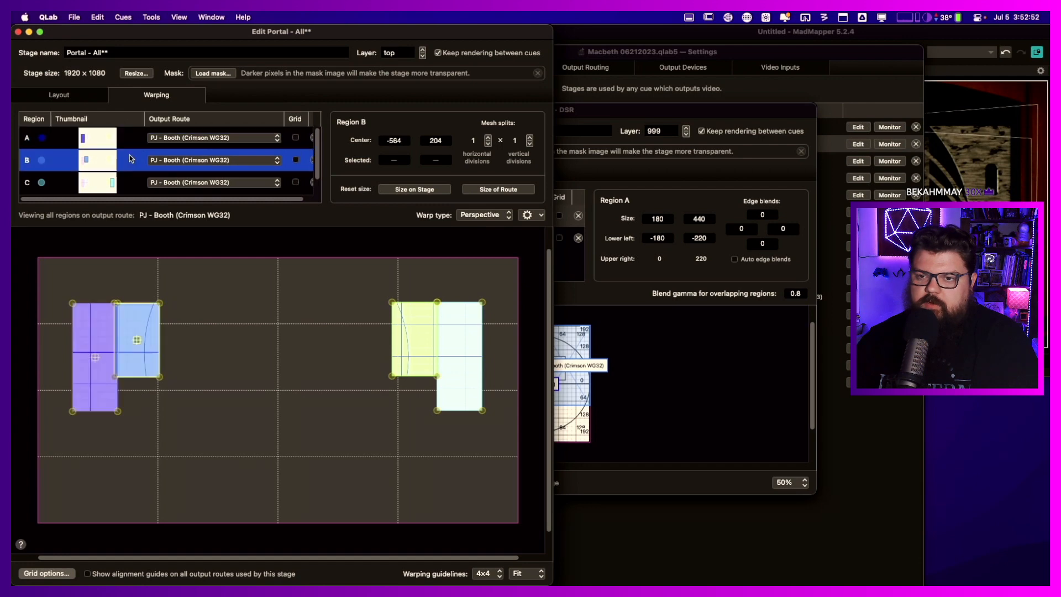
left_click(131, 140)
left_click(131, 157)
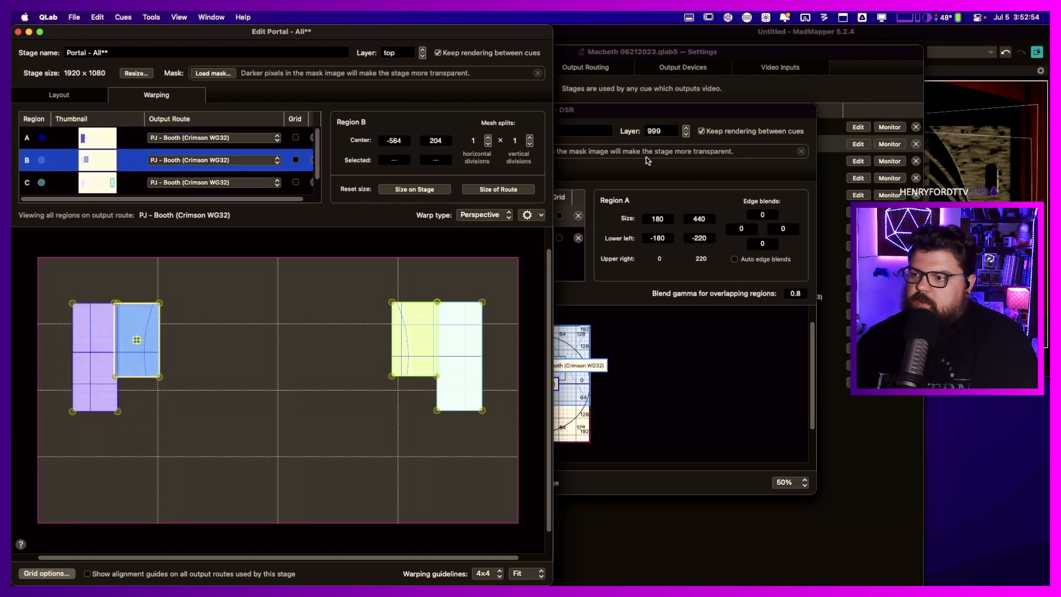
- Check the warp centers of regions B and A in Portal - DSR against those in Portal - All**
left_click(629, 175)
left_click(389, 238)
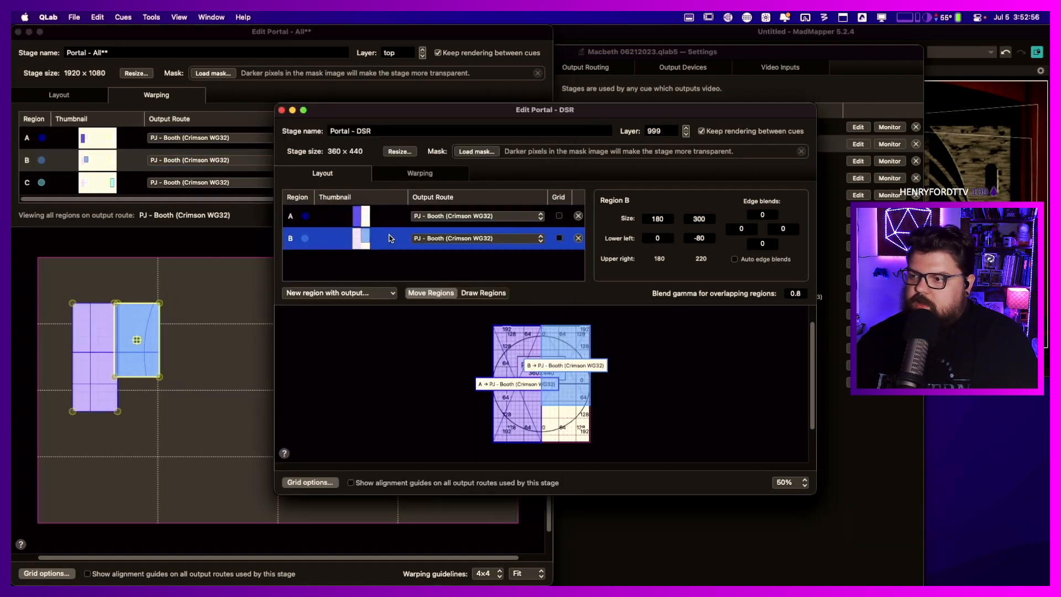
left_click(416, 178)
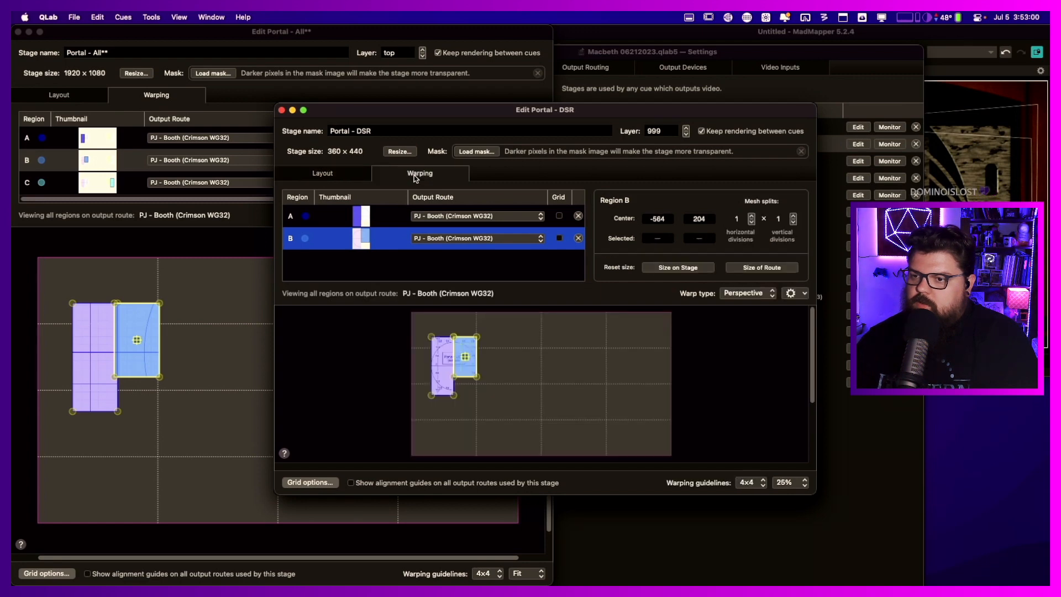
left_click(399, 222)
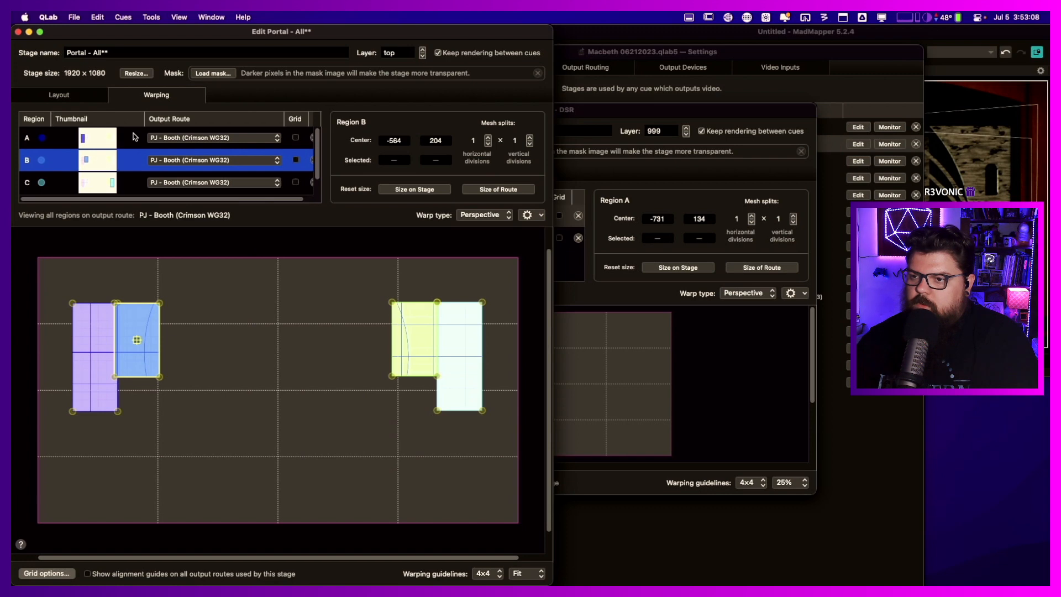
left_click(134, 137)
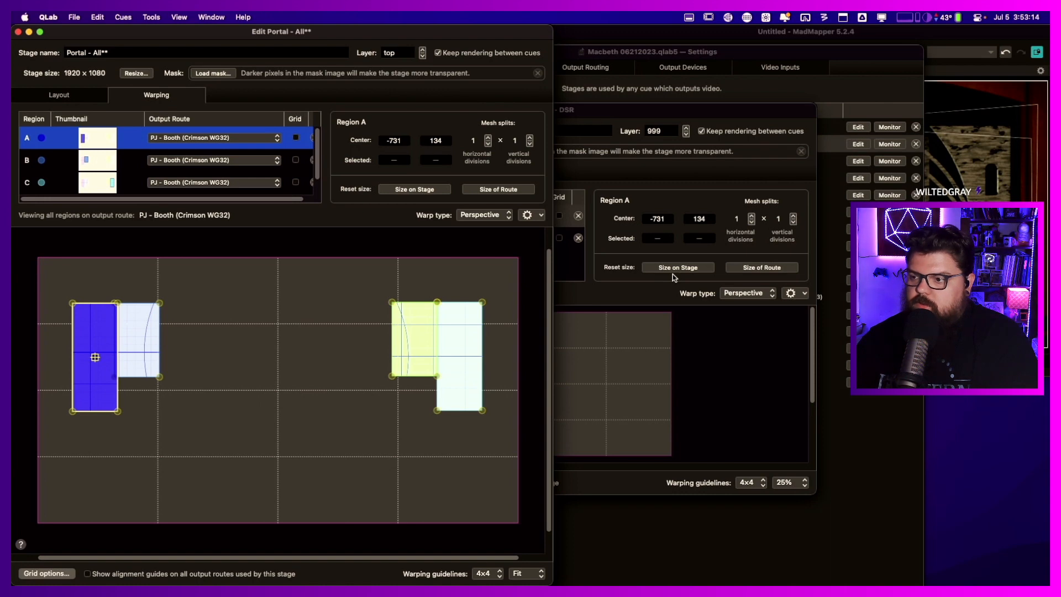
left_click(612, 189)
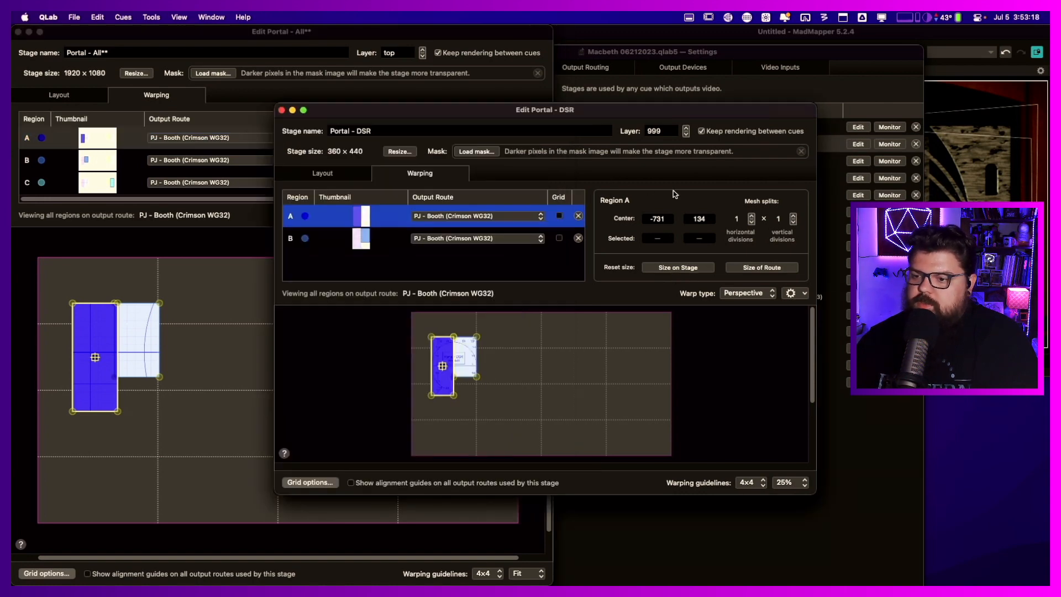
- Set the upper-right warp corner of region A in Portal - All** to -649, 354, matching region A of Portal - DSR
left_click(117, 305)
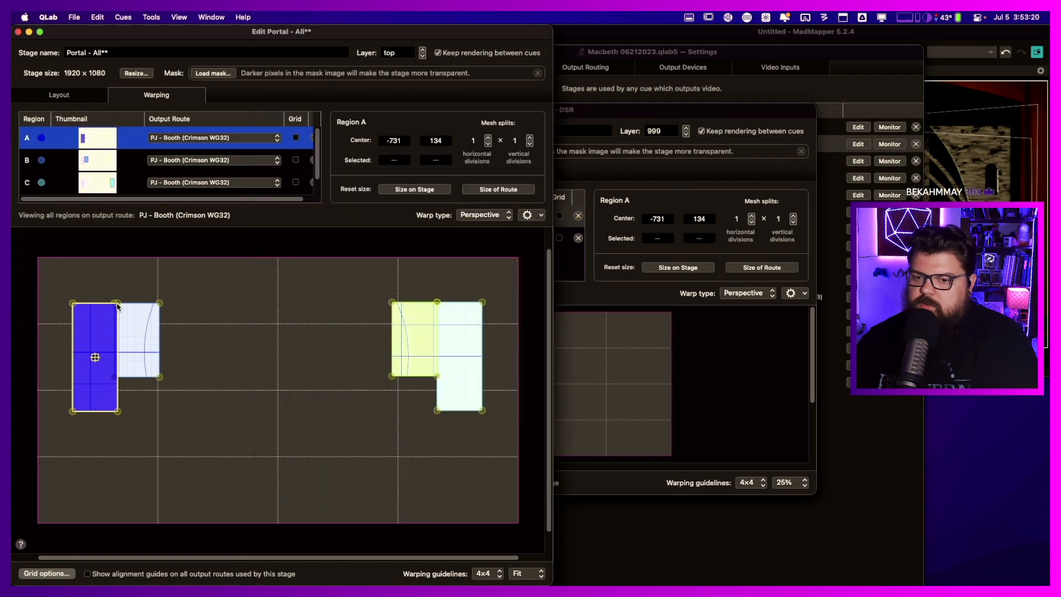
left_click(655, 167)
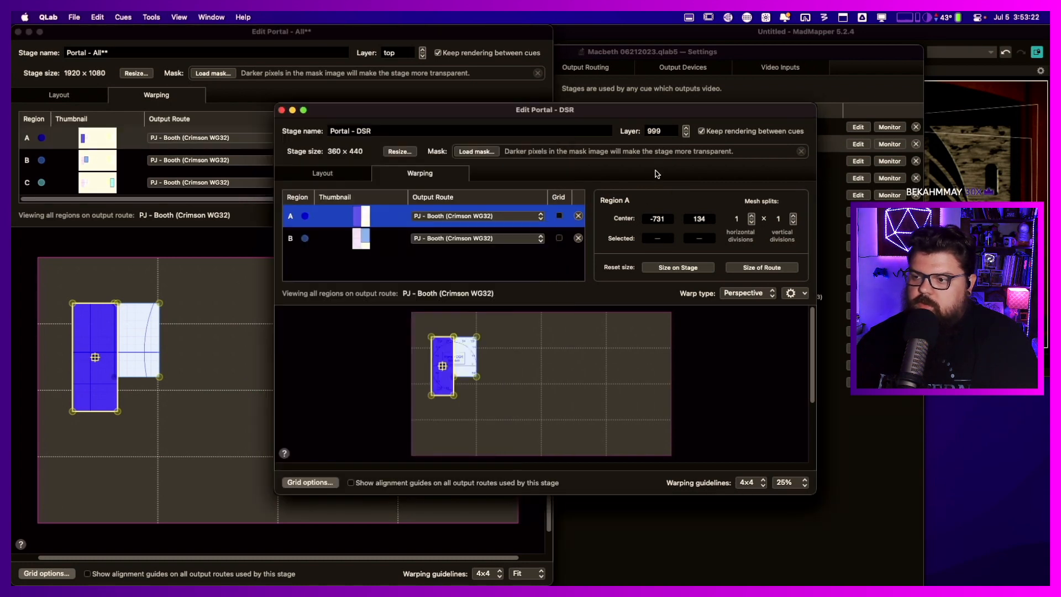
left_click(454, 337)
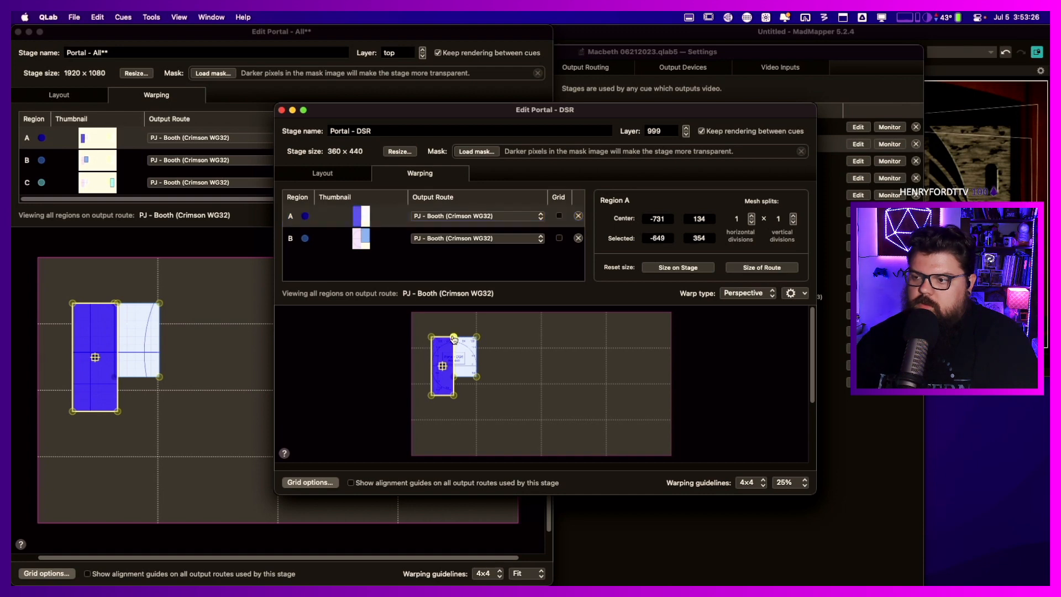
left_click(118, 305)
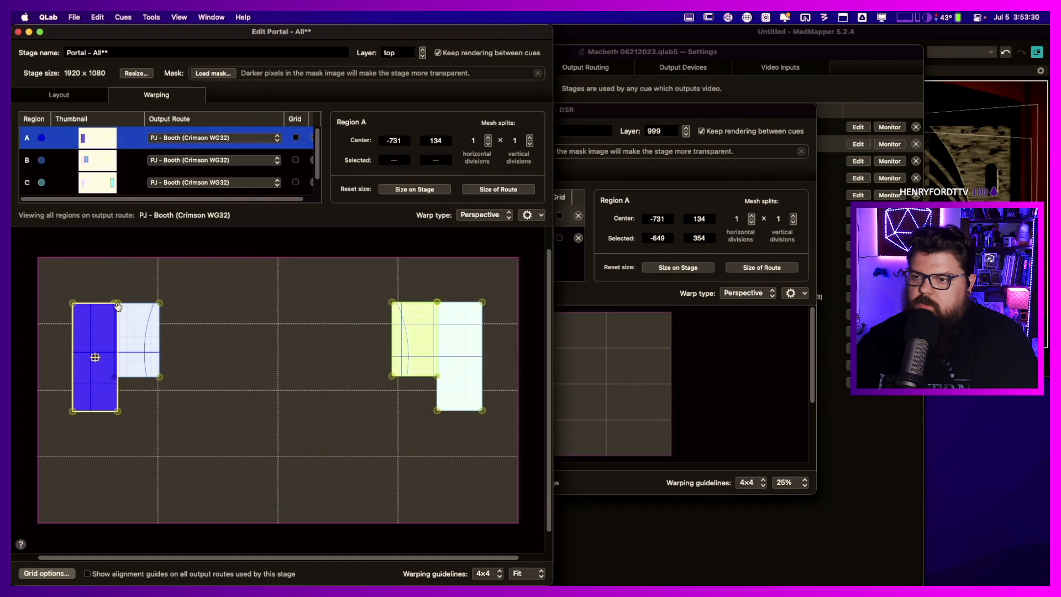
left_click(117, 304)
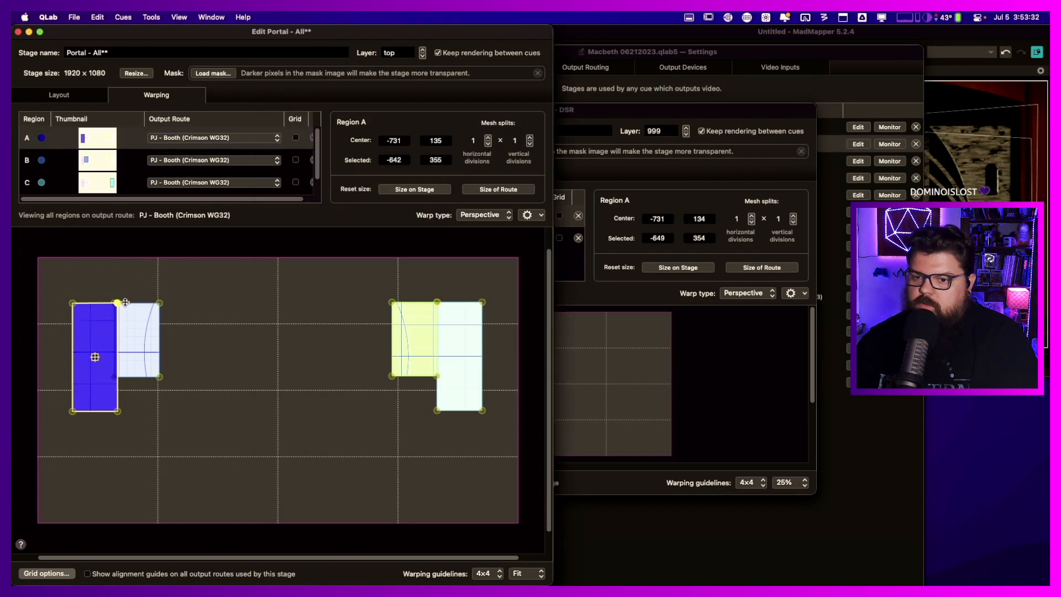
left_click_drag(119, 306, 115, 307)
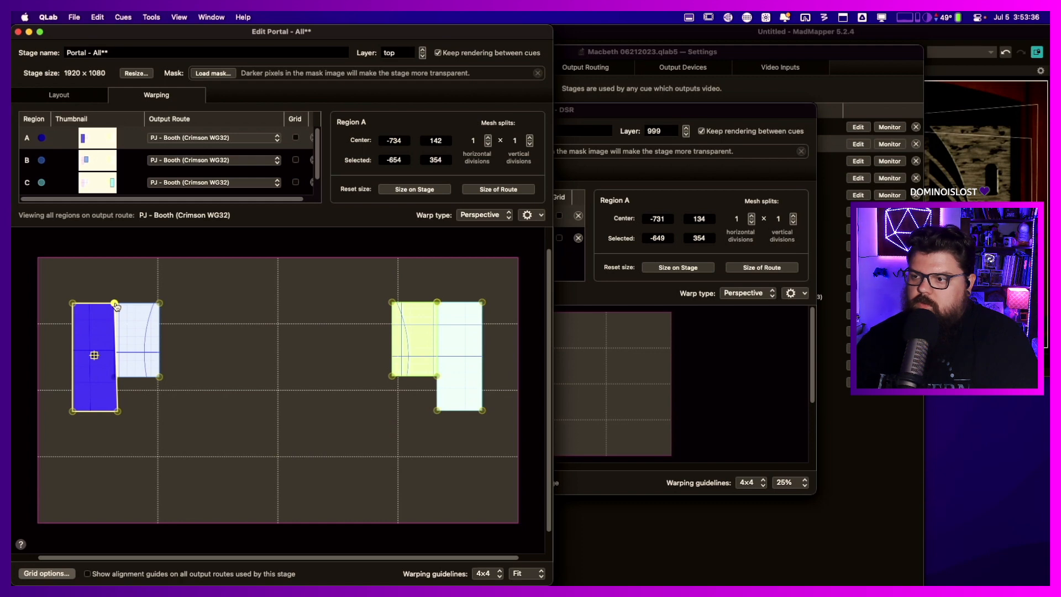
left_click(403, 158)
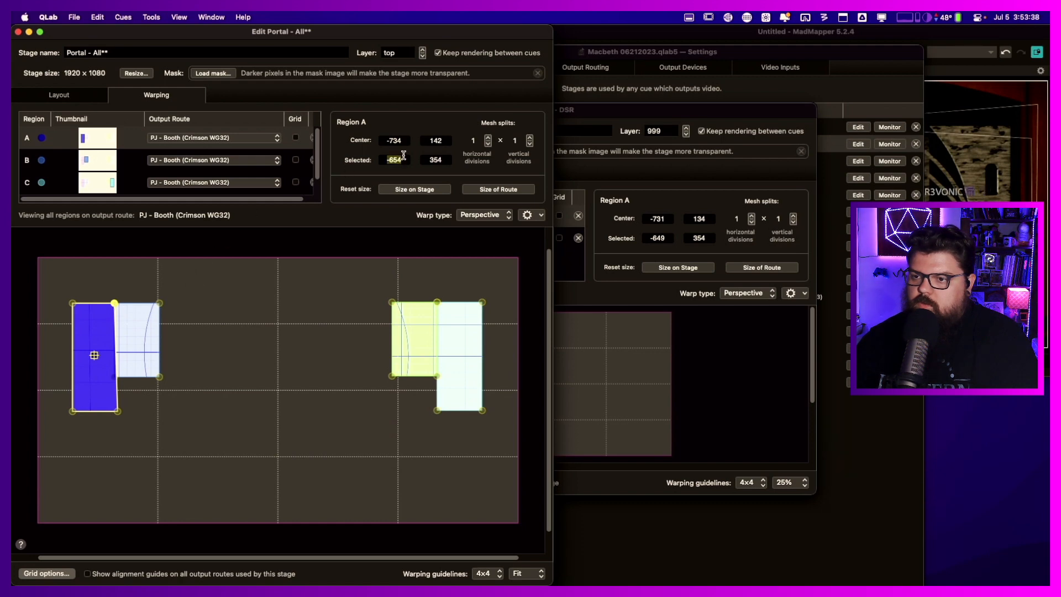
type("-")
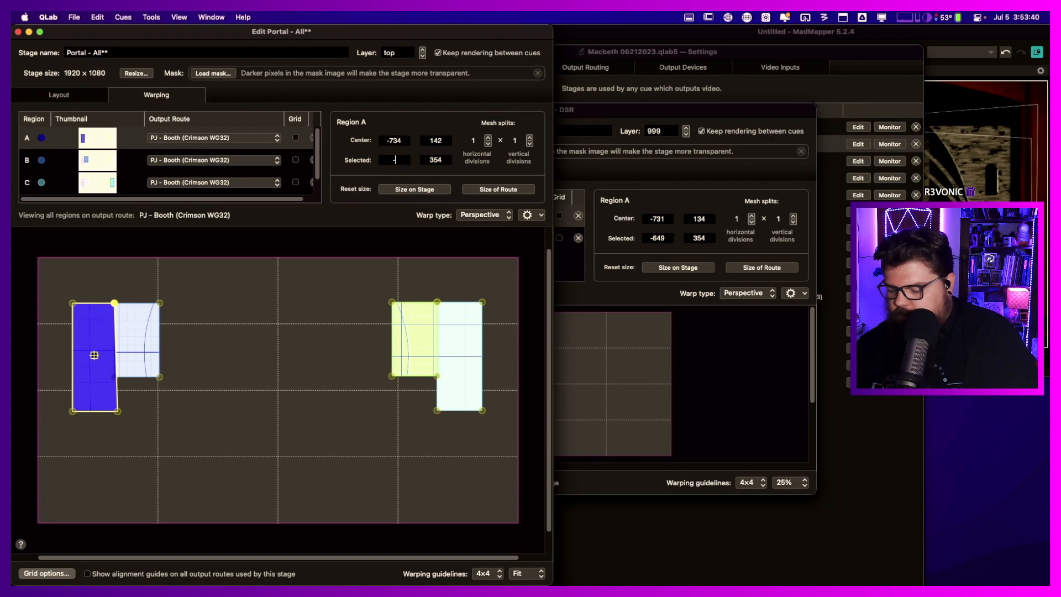
type("649")
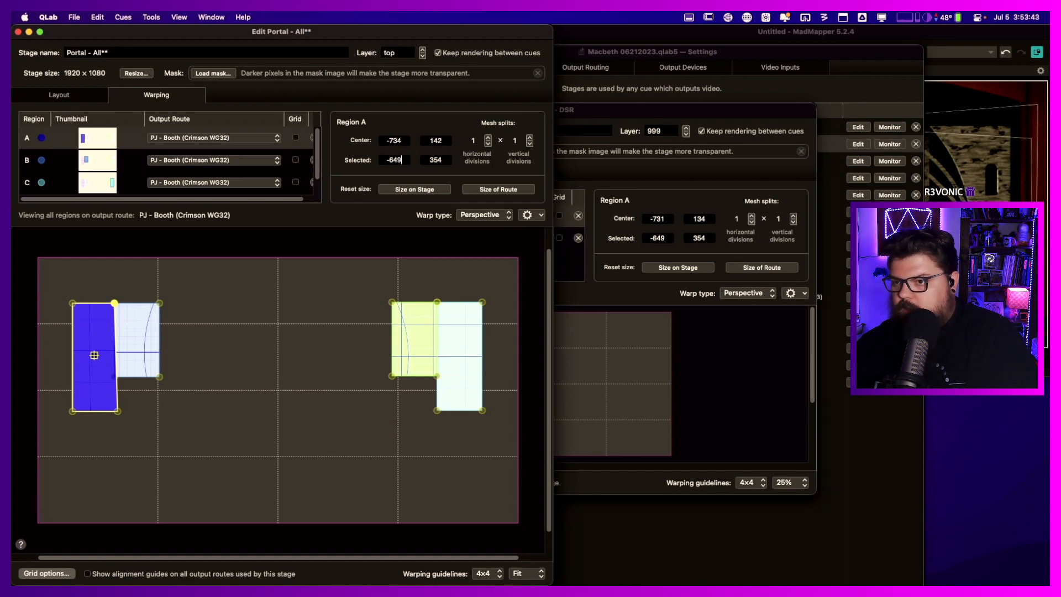
key("Tab")
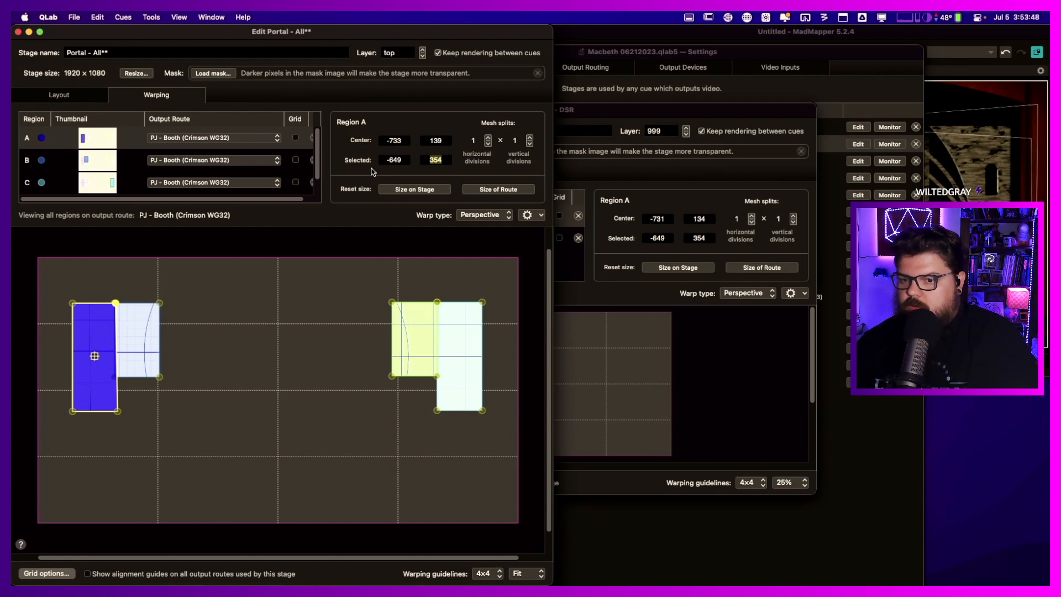
- Set the horizontal position of region A's lower-right warp corner in Portal - All** to -649, matching Portal - DSR
left_click(118, 412)
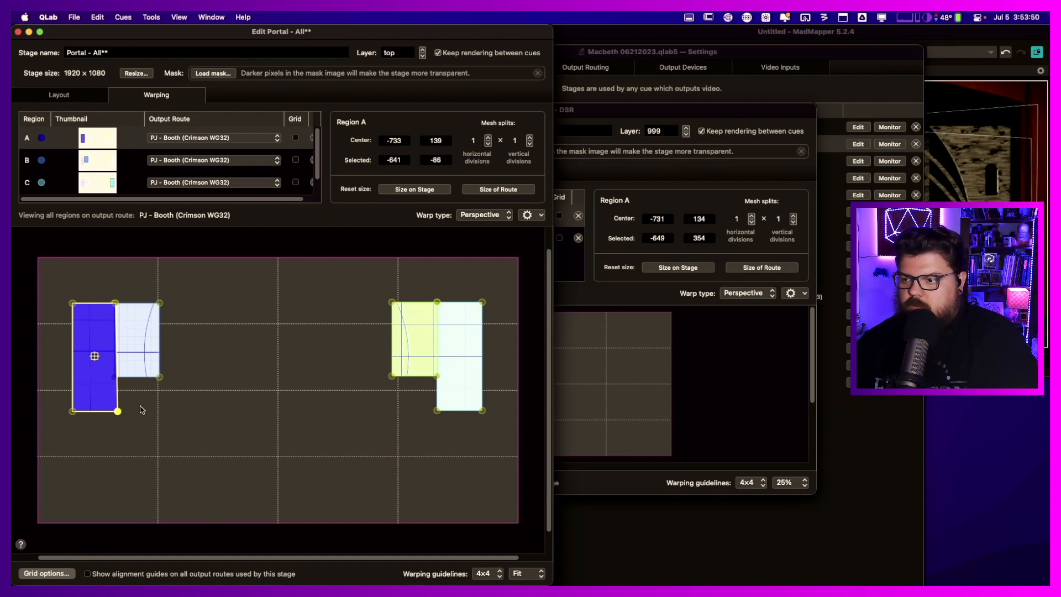
left_click(578, 279)
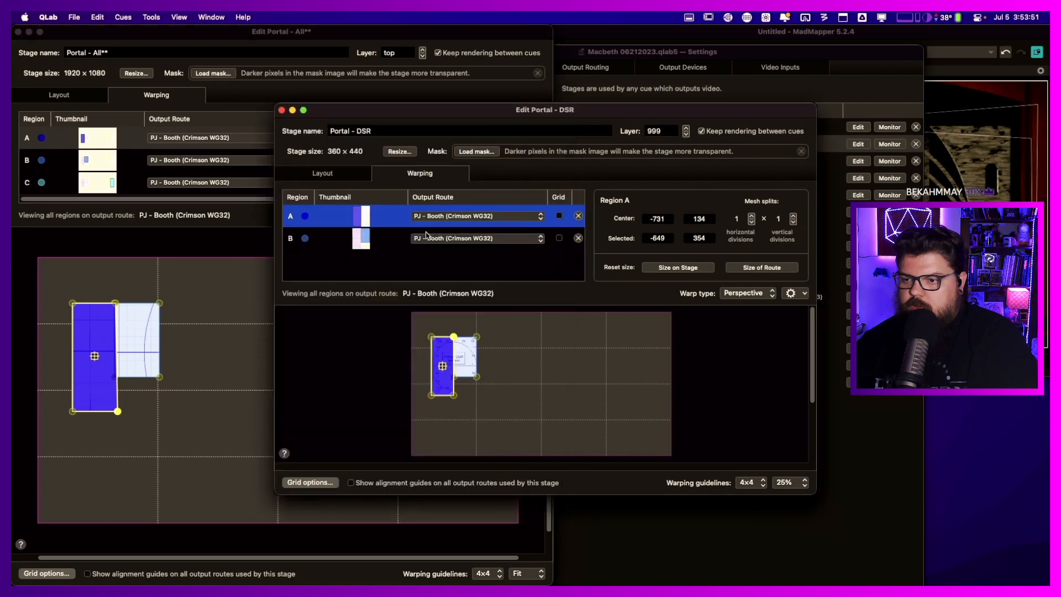
left_click(454, 396)
left_click(266, 241)
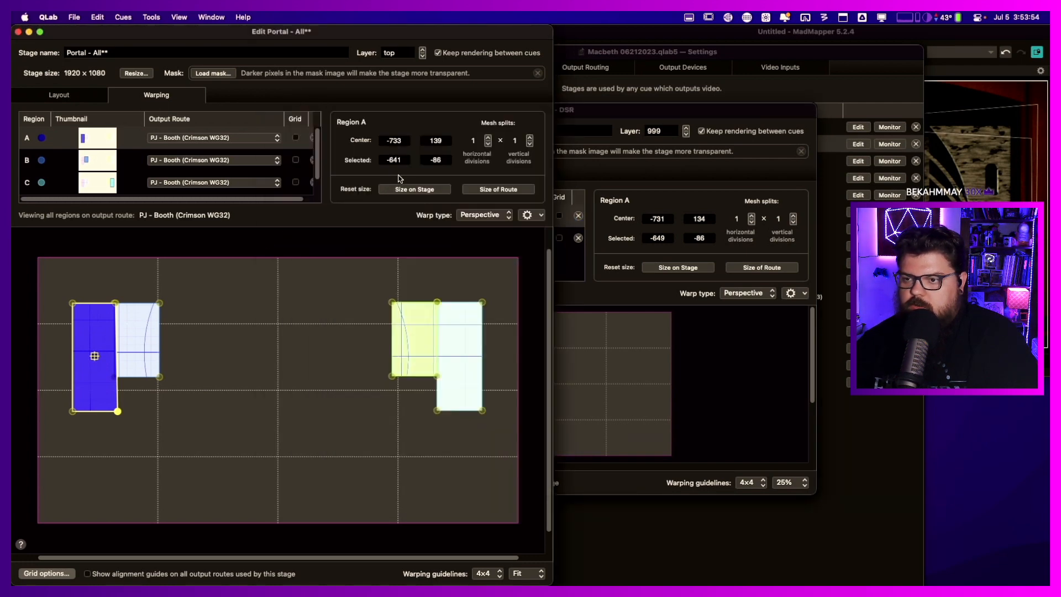
left_click(405, 161)
type("-")
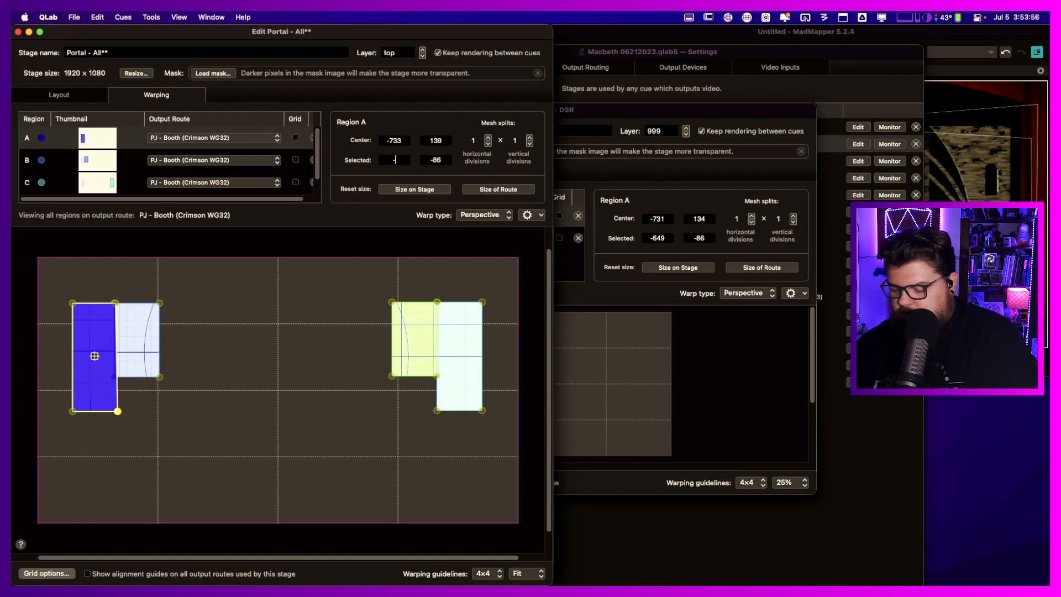
type("649")
key("Return")
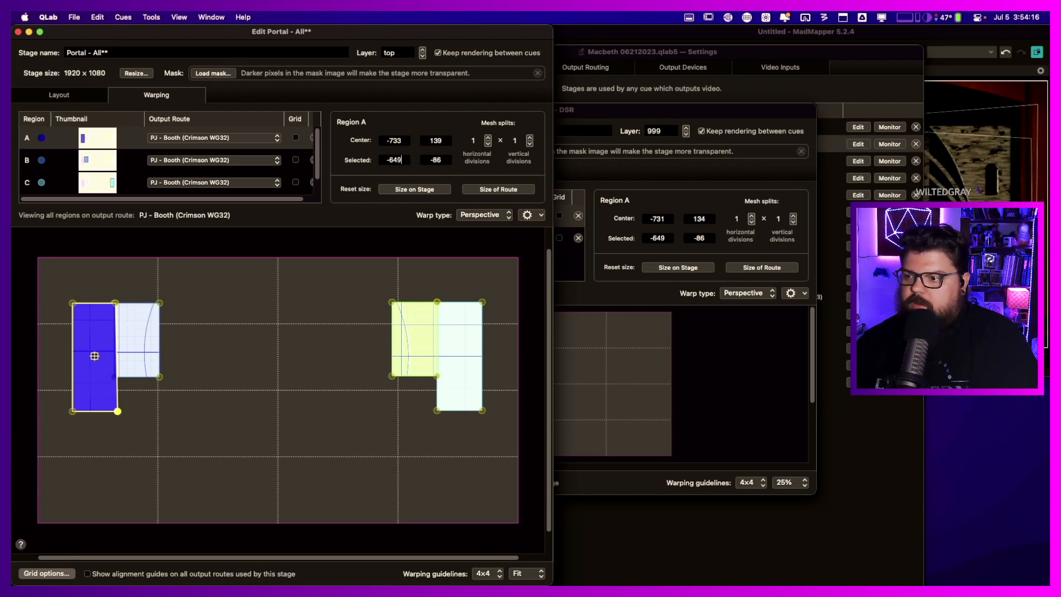
key("Tab")
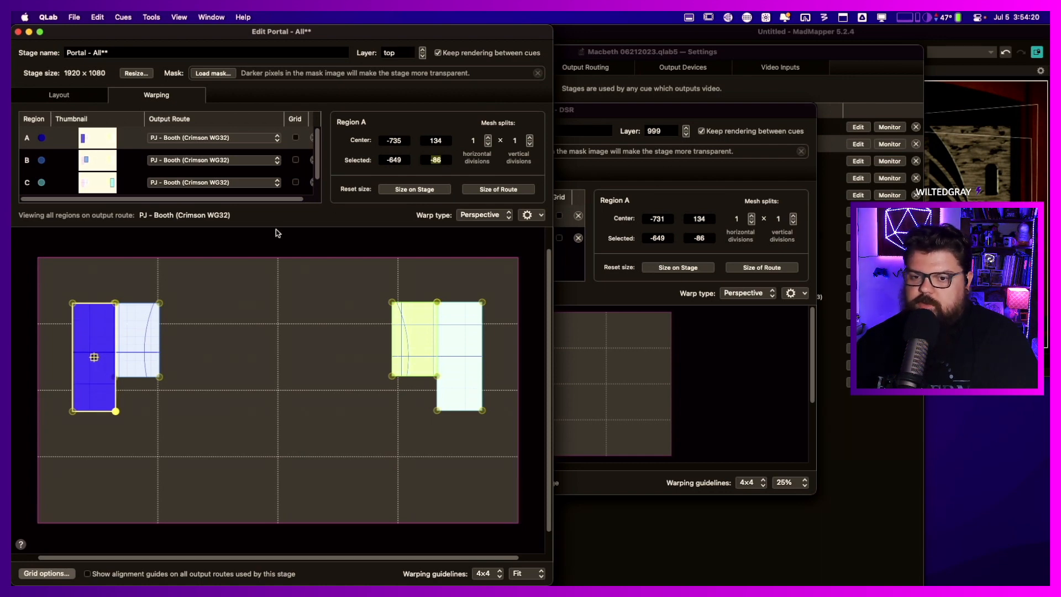
- Set the horizontal position of region A's upper-left warp corner in Portal - All** to -814, matching Portal - DSR
left_click(618, 191)
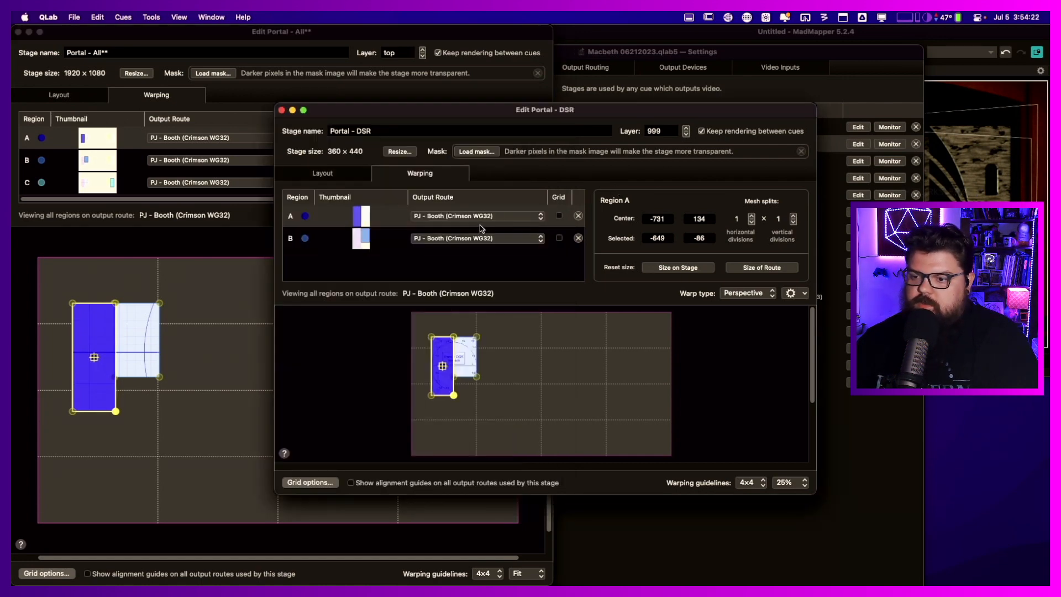
left_click(431, 336)
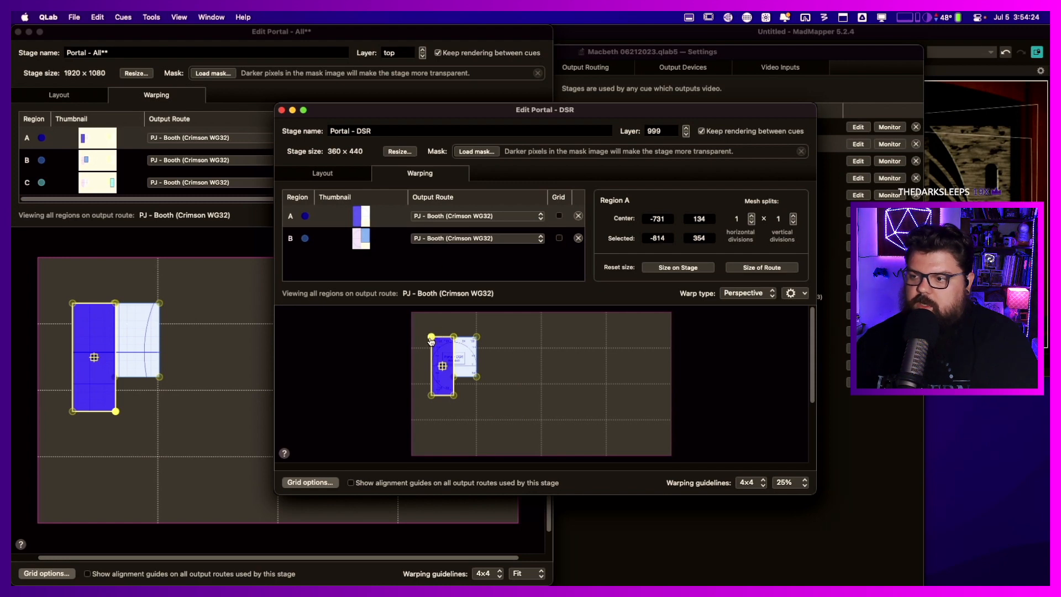
left_click(222, 239)
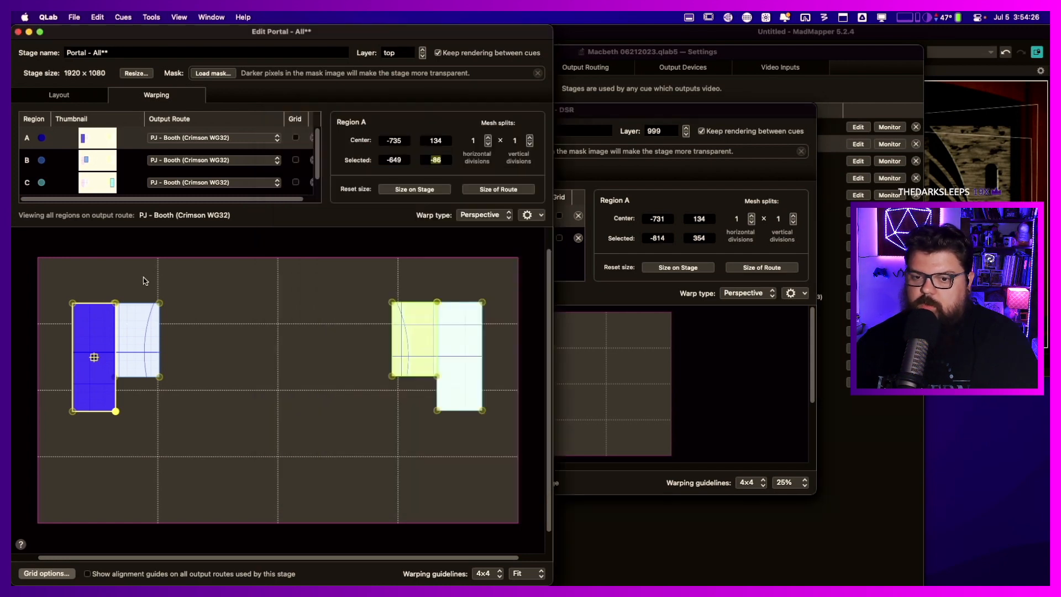
left_click(72, 304)
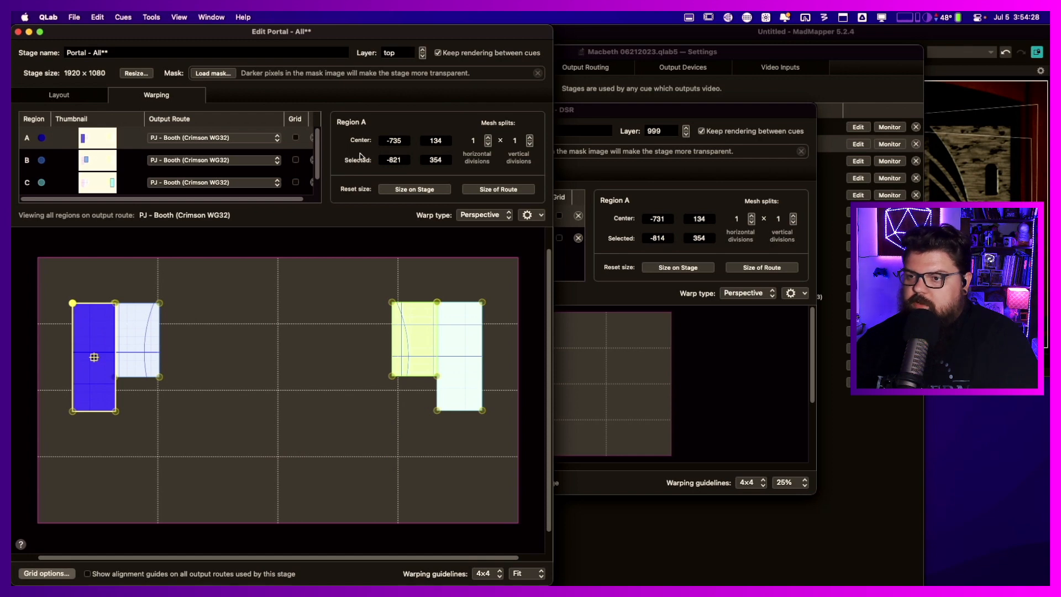
double_click(393, 159)
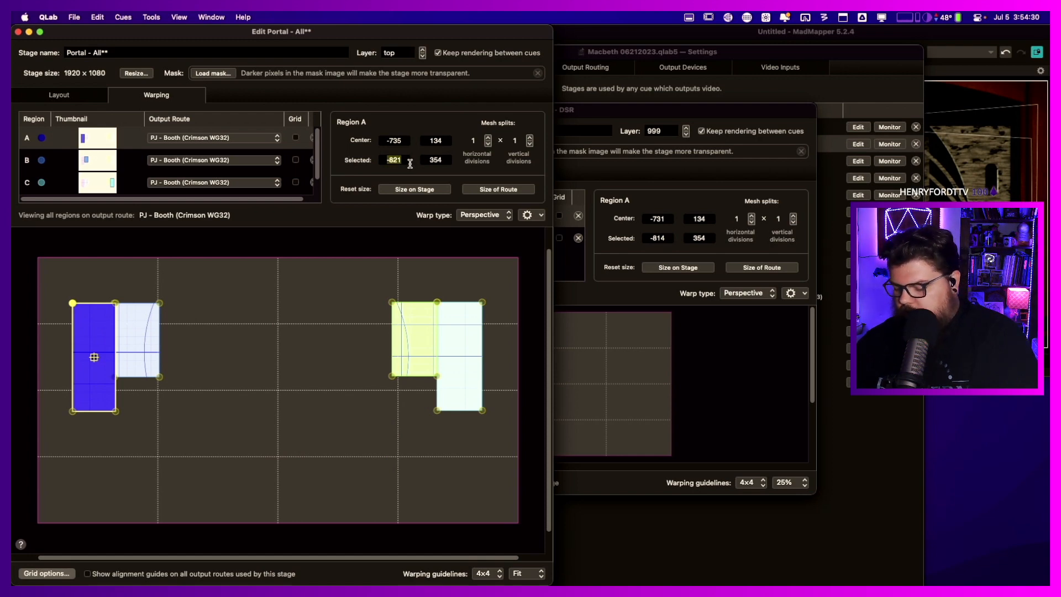
type("-814")
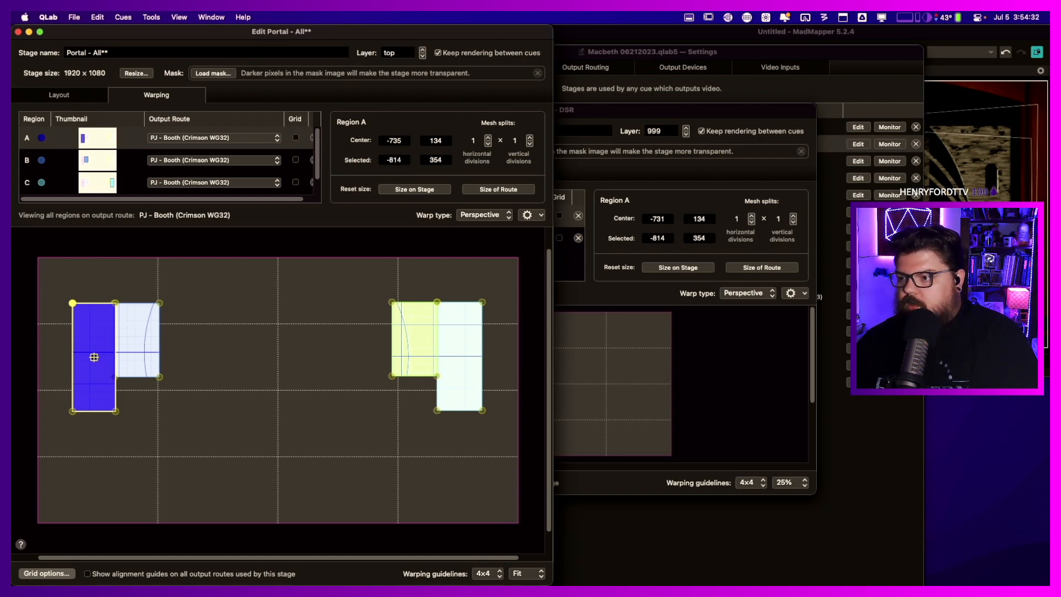
key("Tab")
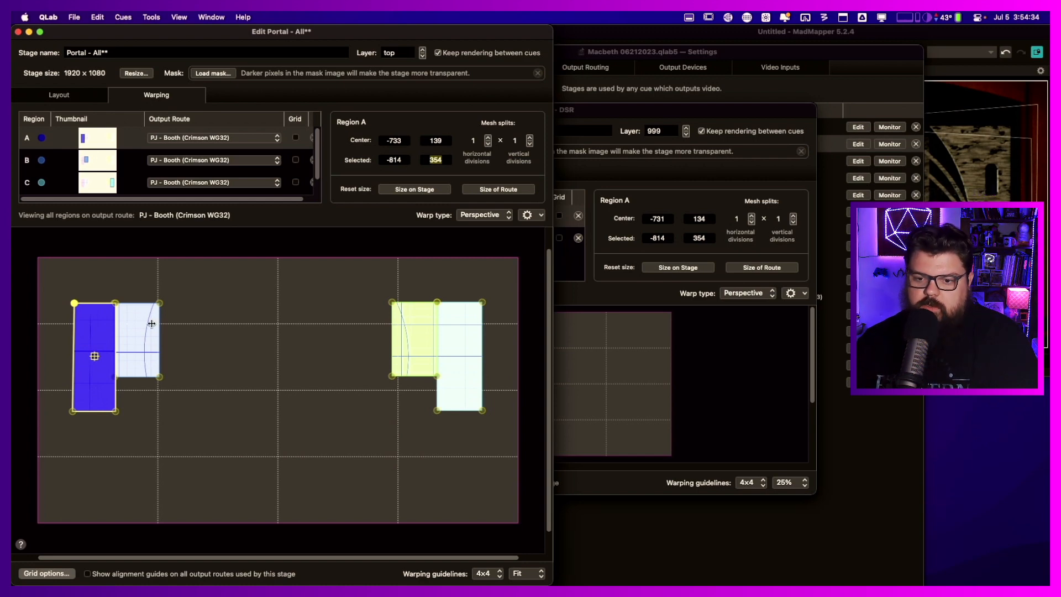
- Set the horizontal position of region A's lower-left warp corner in Portal - All** to -814, matching Portal - DSR
left_click(72, 411)
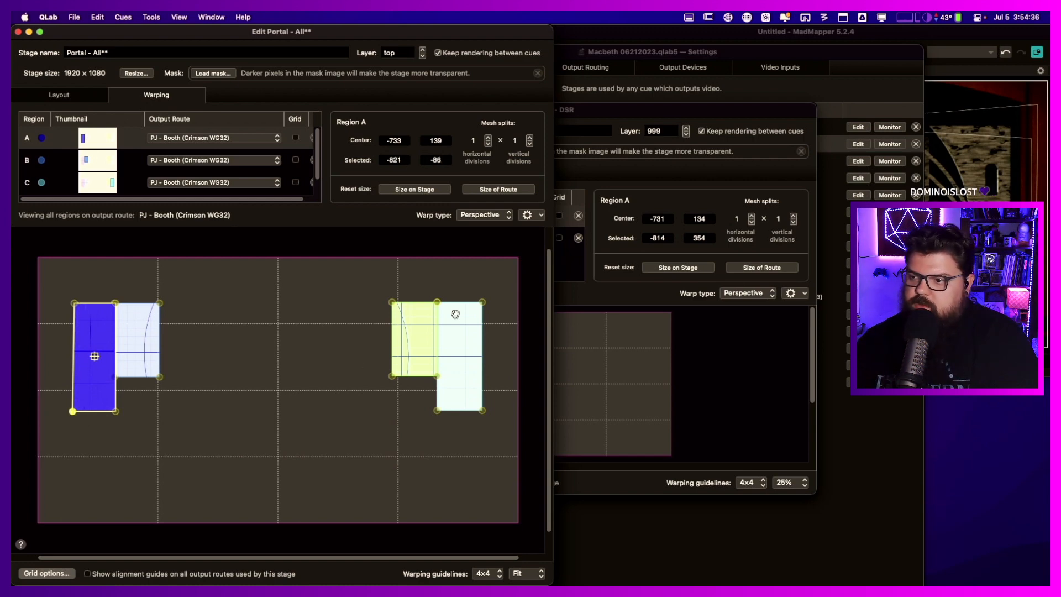
left_click(618, 185)
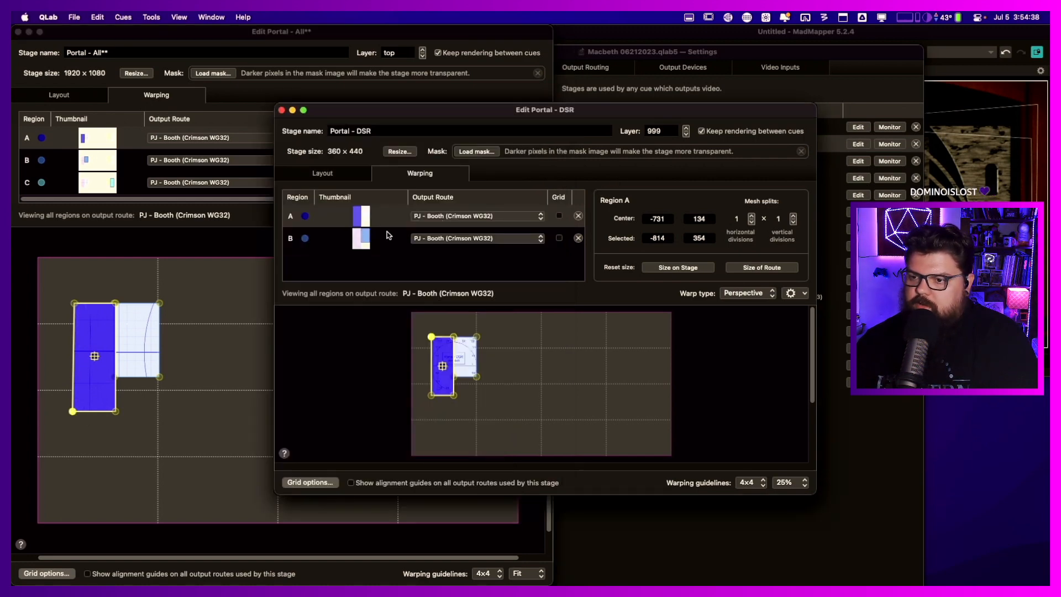
left_click(432, 397)
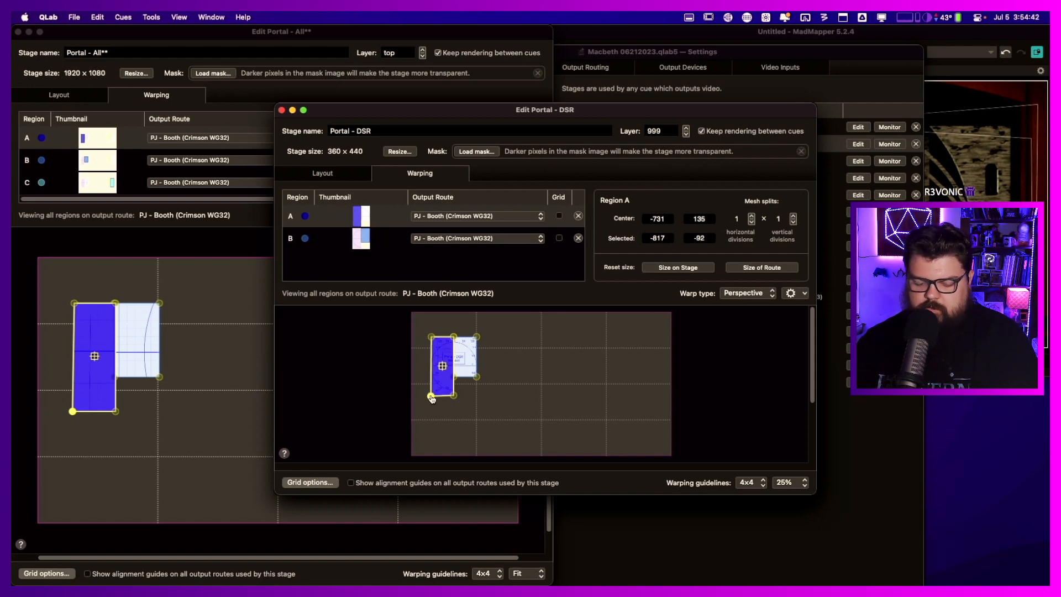
left_click_drag(432, 397, 432, 396)
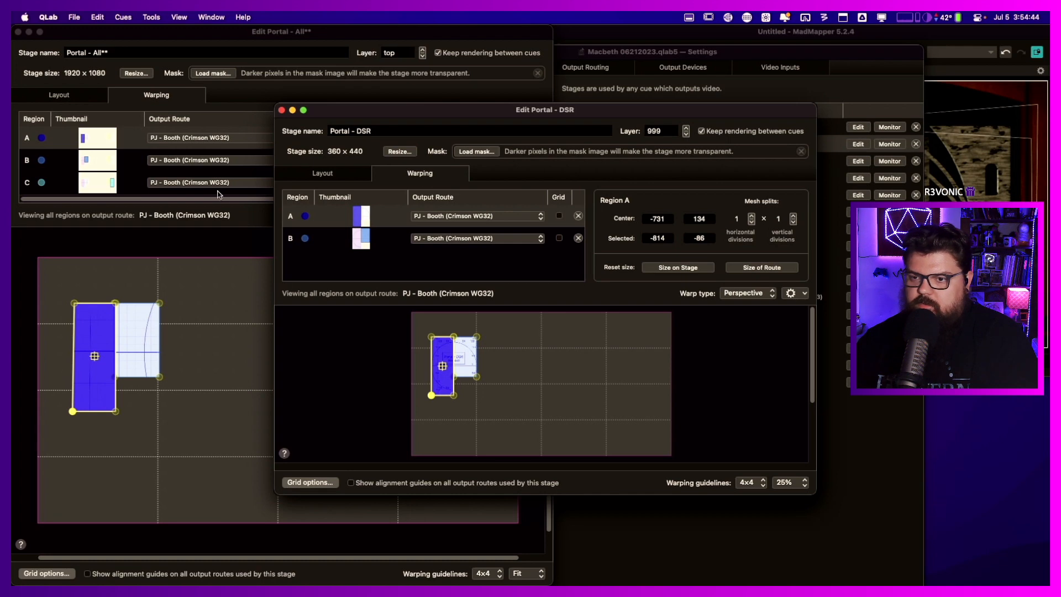
left_click(248, 210)
left_click(409, 160)
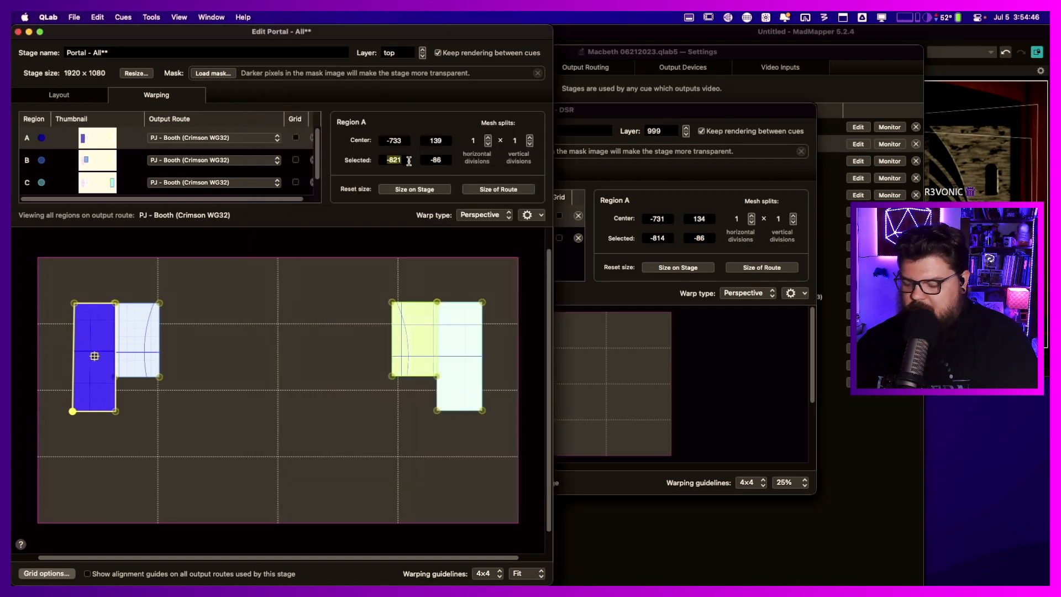
type("-814")
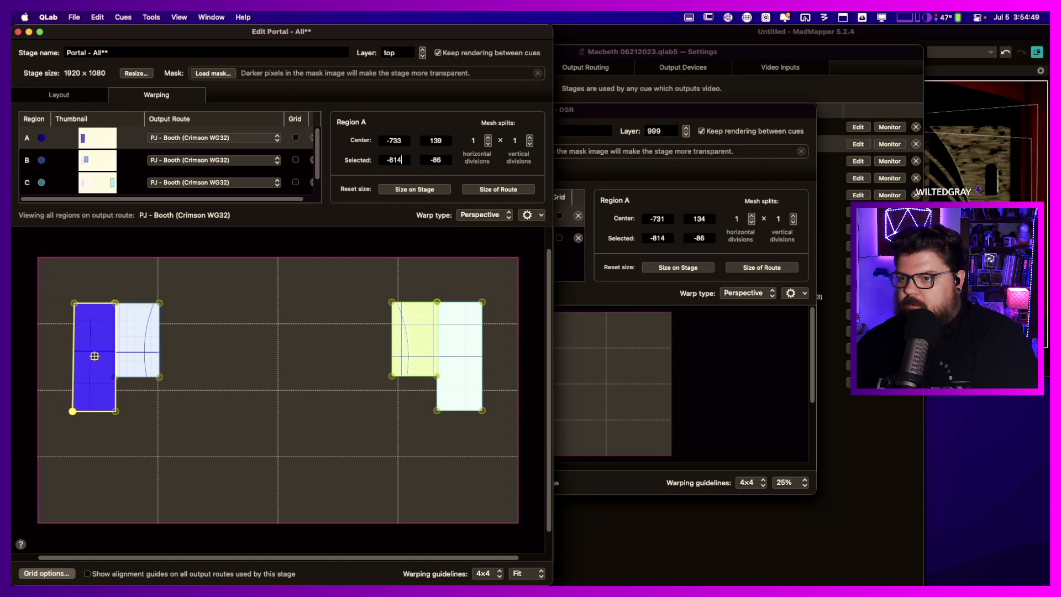
key("Tab")
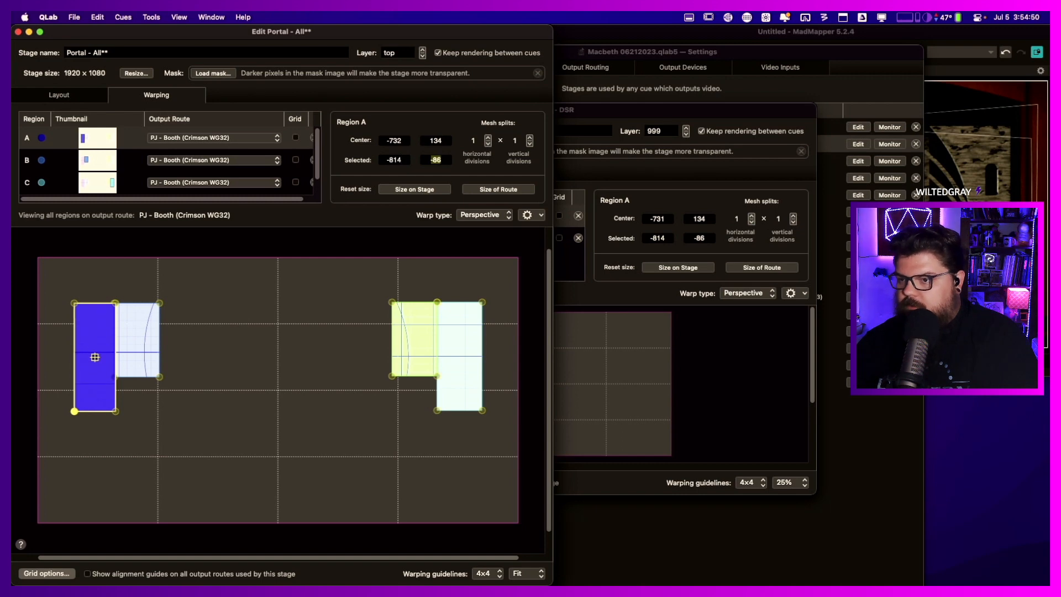
left_click(284, 242)
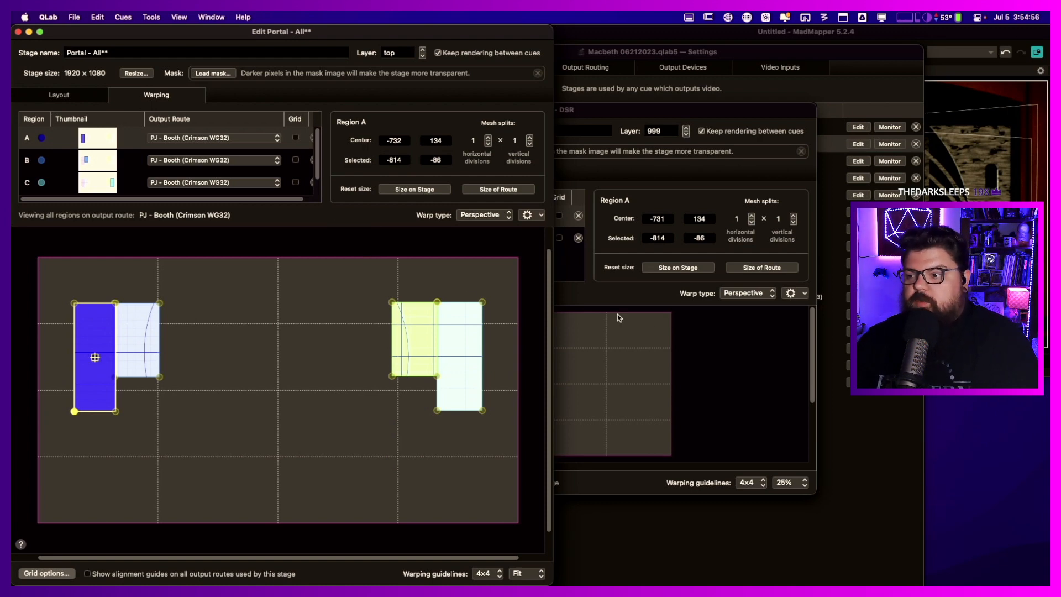
- Close the Portal - DSR stage editor and show all grids for Portal - All**
left_click(756, 363)
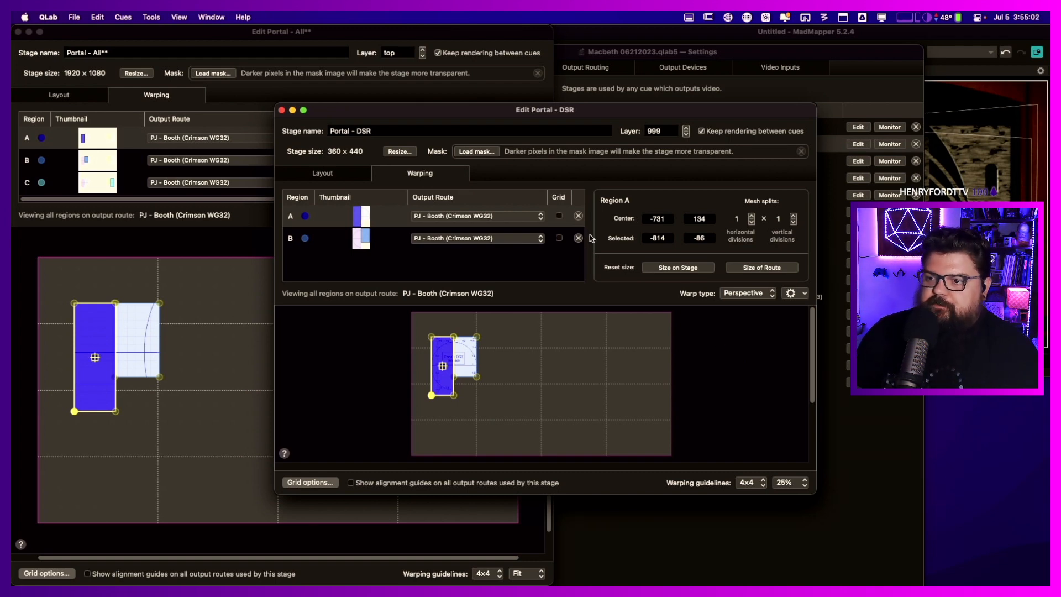
left_click(282, 110)
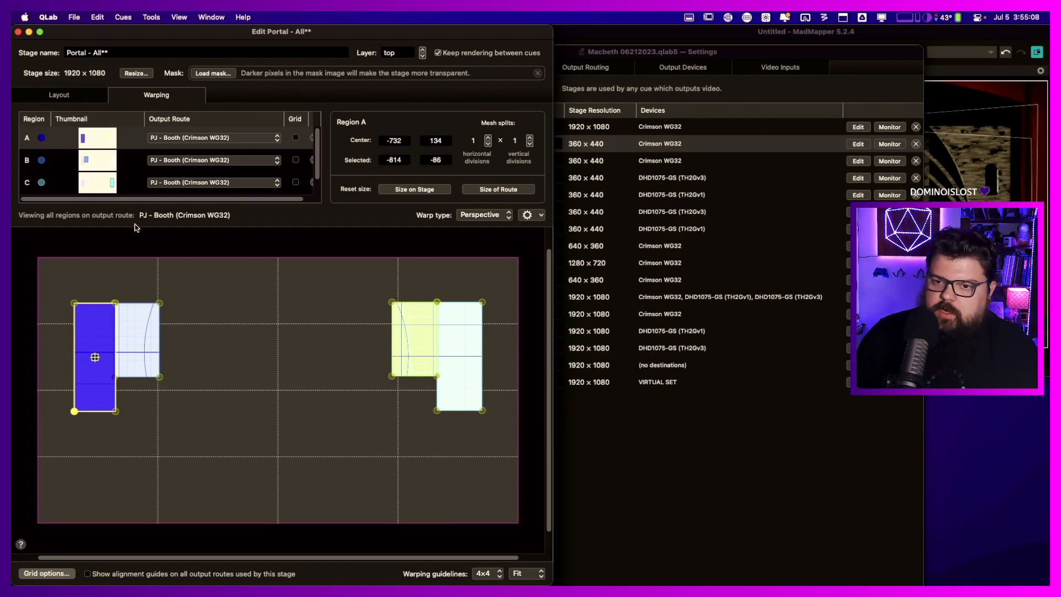
left_click(49, 572)
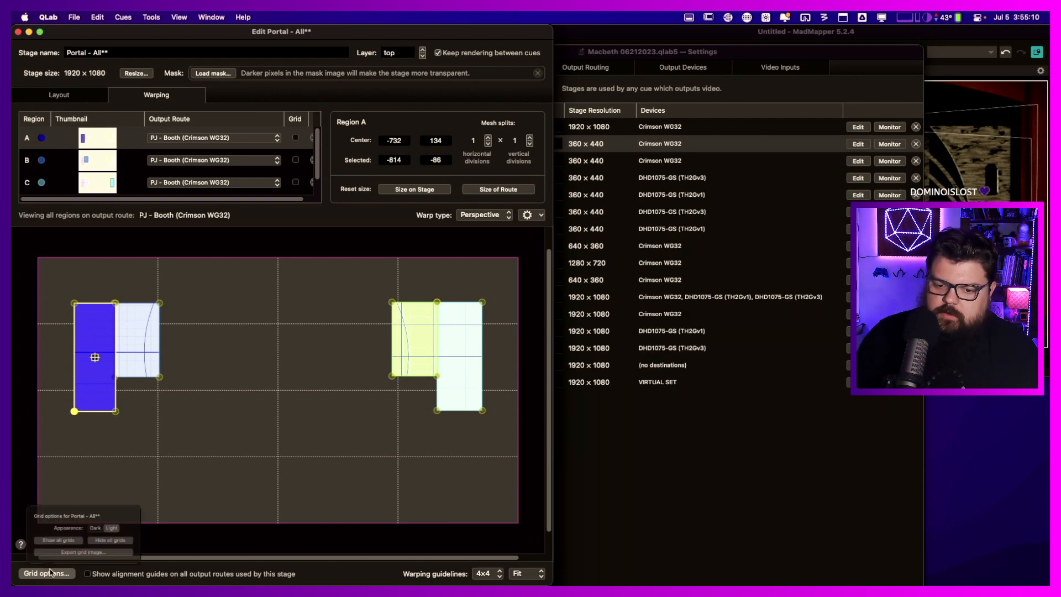
left_click(64, 529)
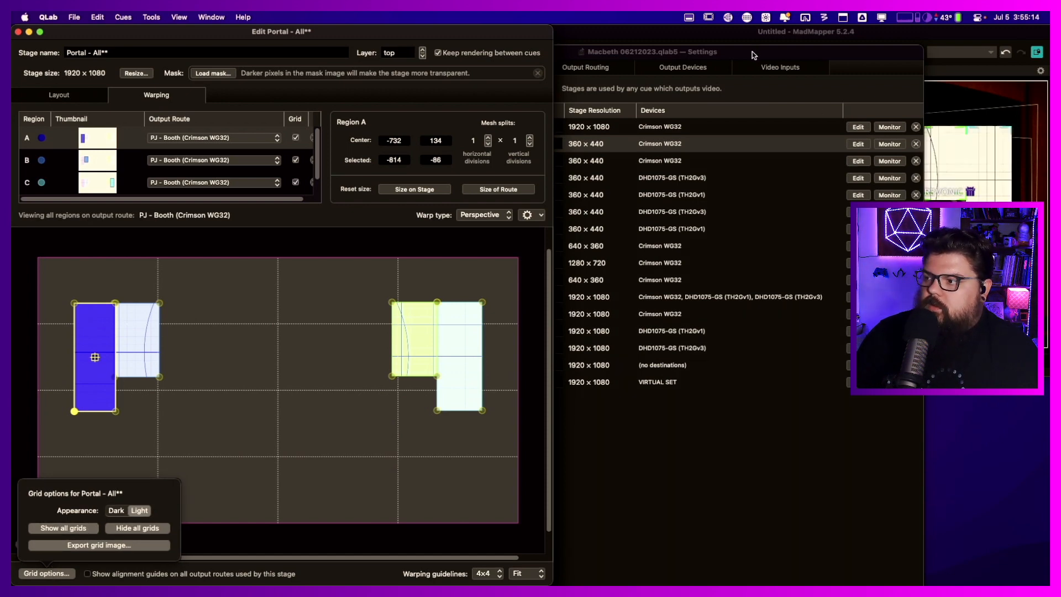
- Examine the Portal - All** grids in the MadMapper preview by moving the workspace settings aside, and close the settings
left_click_drag(752, 51, 835, 278)
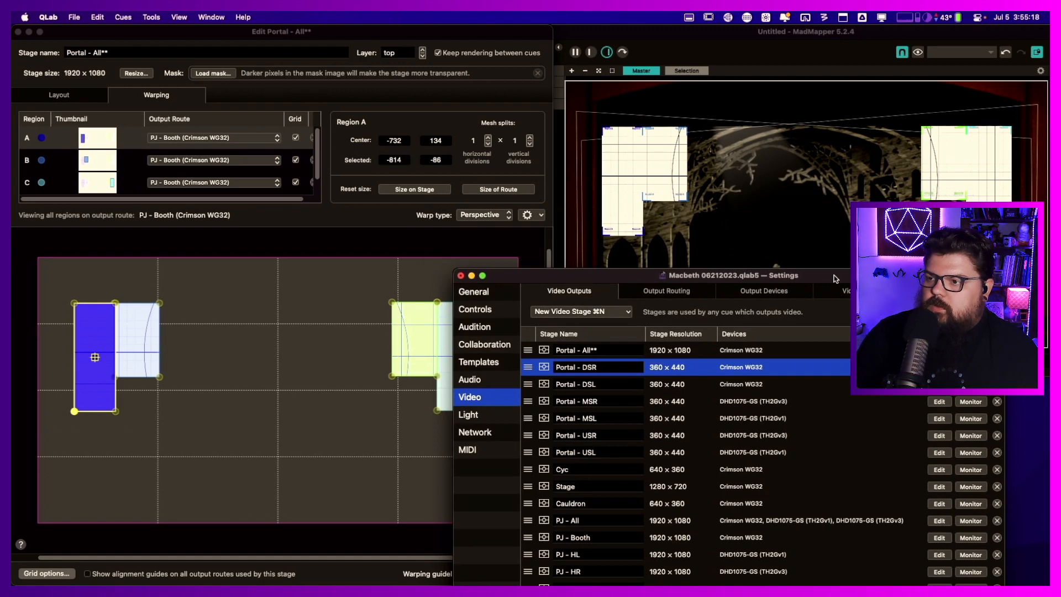
left_click_drag(835, 278, 793, 72)
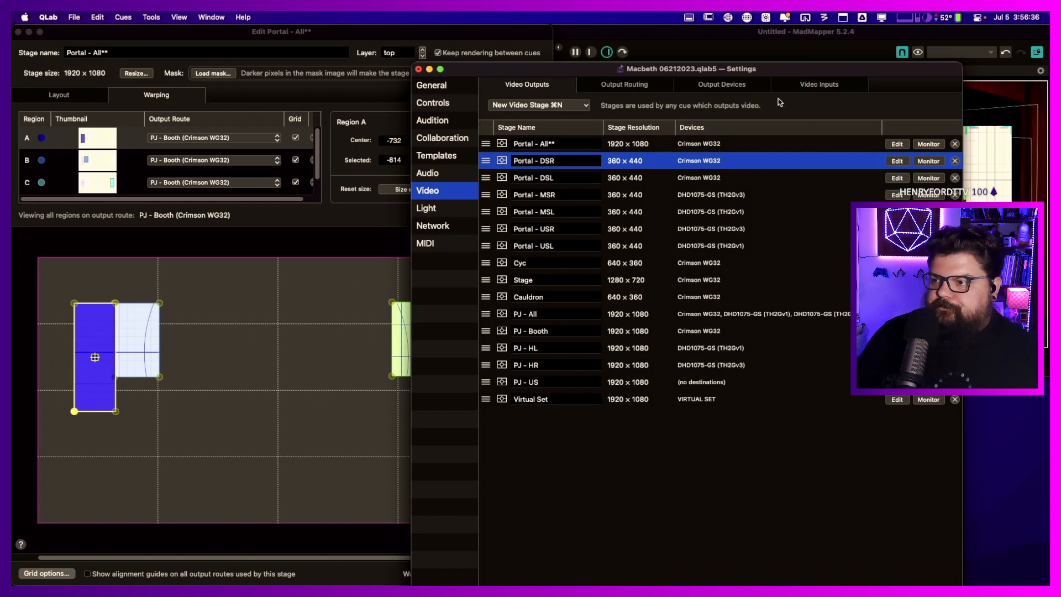
left_click_drag(706, 71, 754, 34)
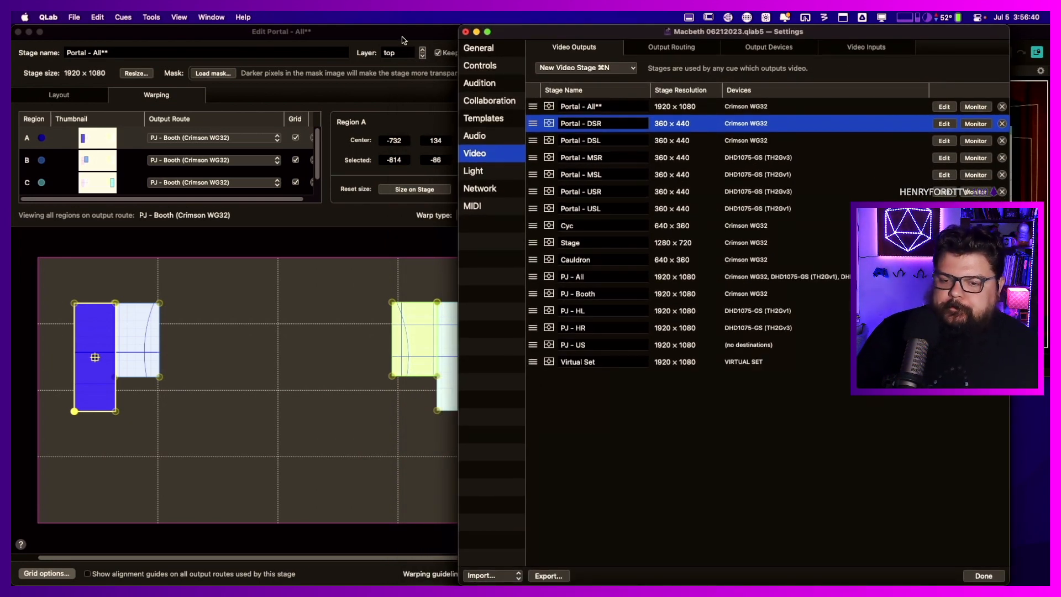
left_click(402, 39)
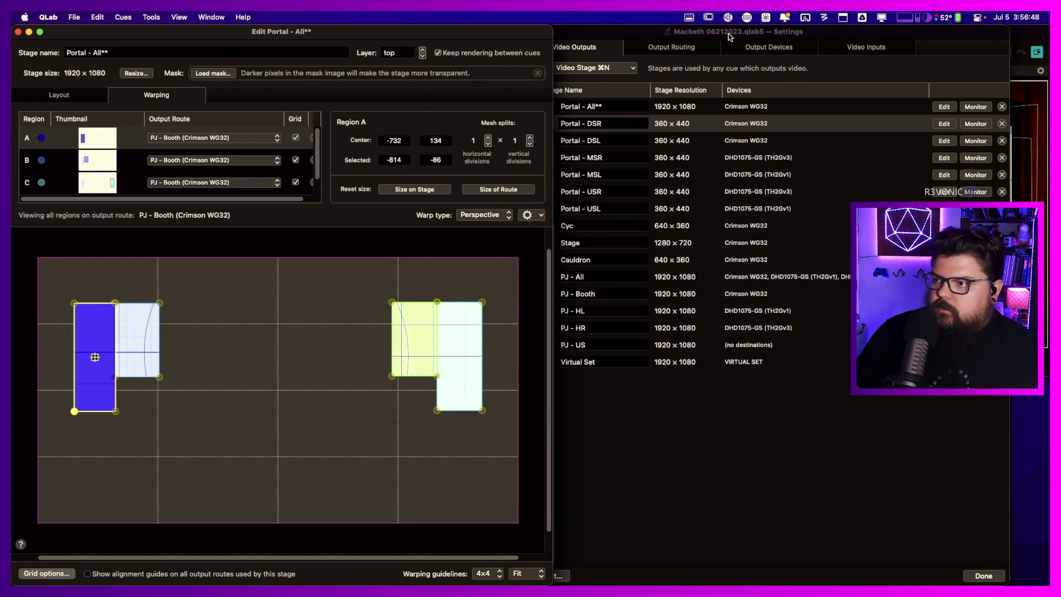
left_click_drag(729, 31, 608, 32)
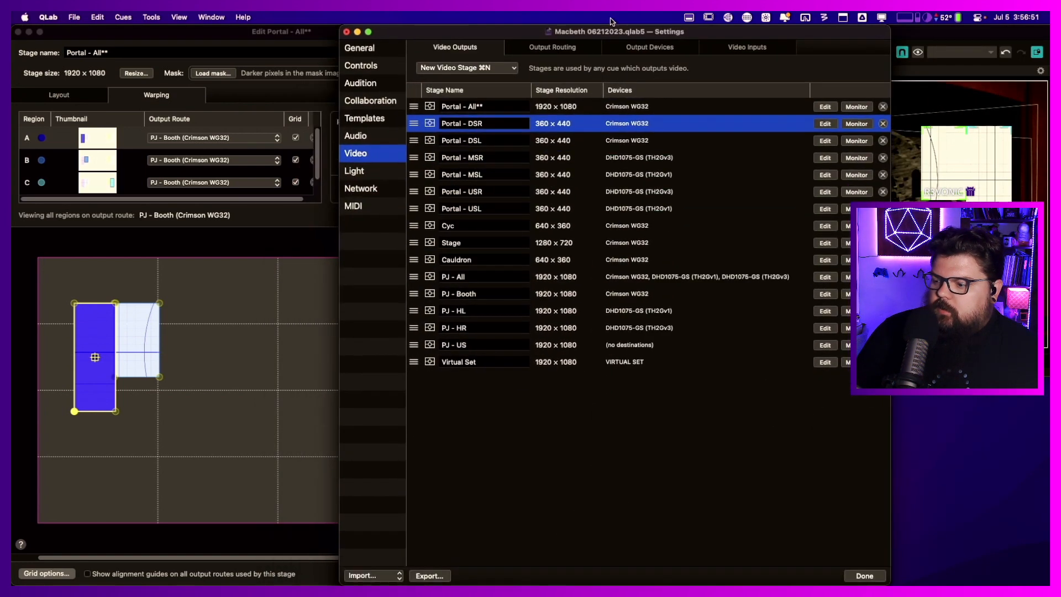
left_click(862, 576)
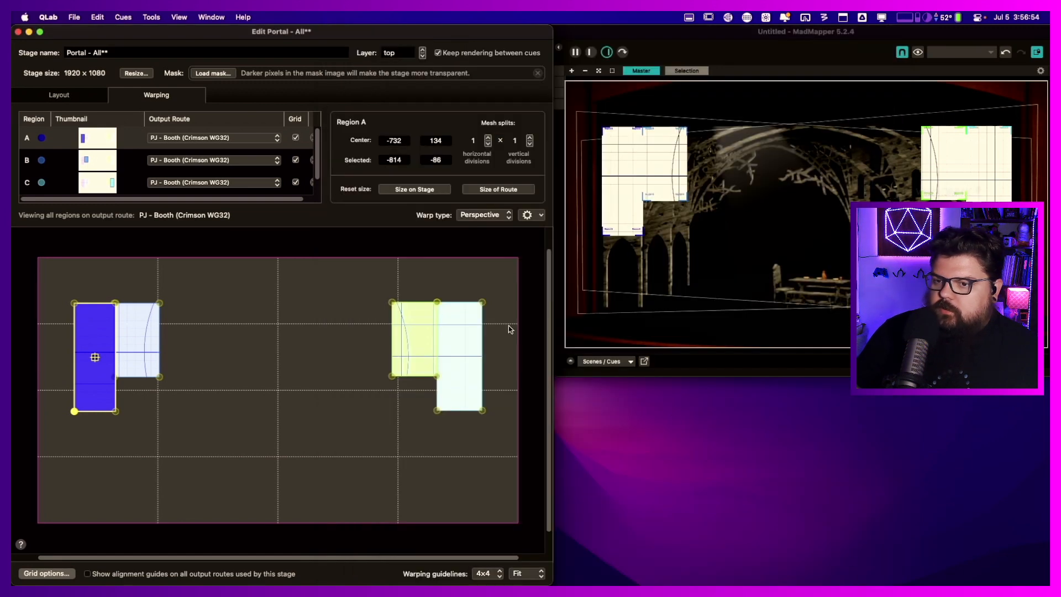
- Hide all grids for Portal - All** and close its stage editor
left_click(46, 573)
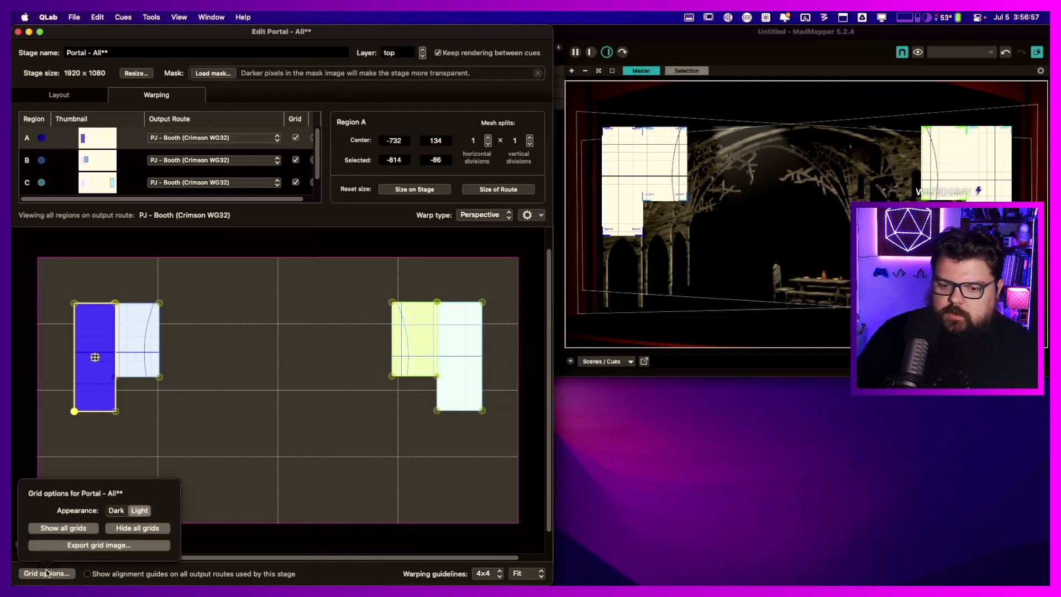
left_click(118, 528)
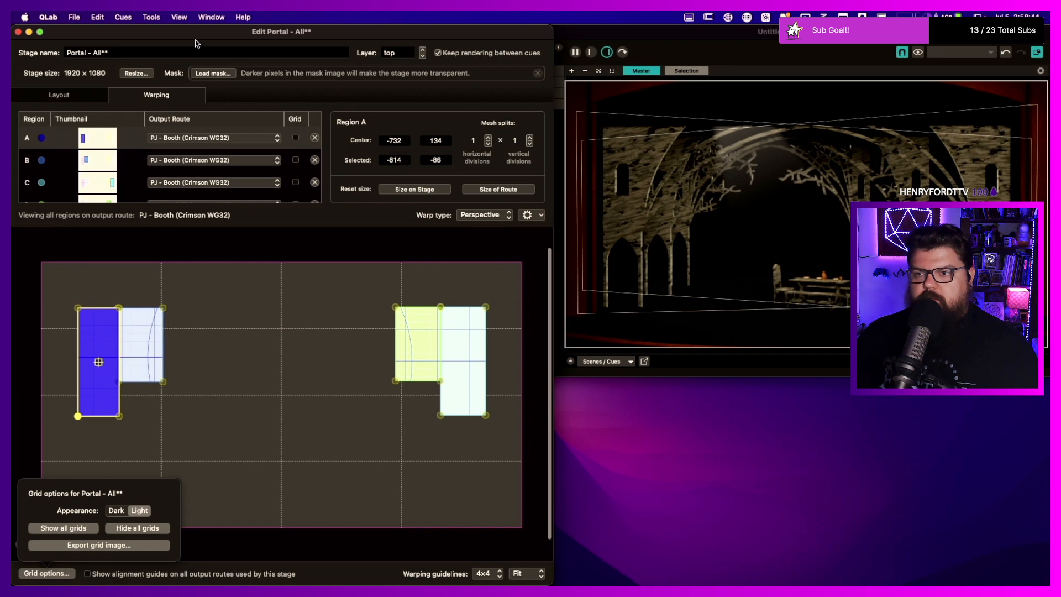
left_click(17, 33)
left_click(18, 32)
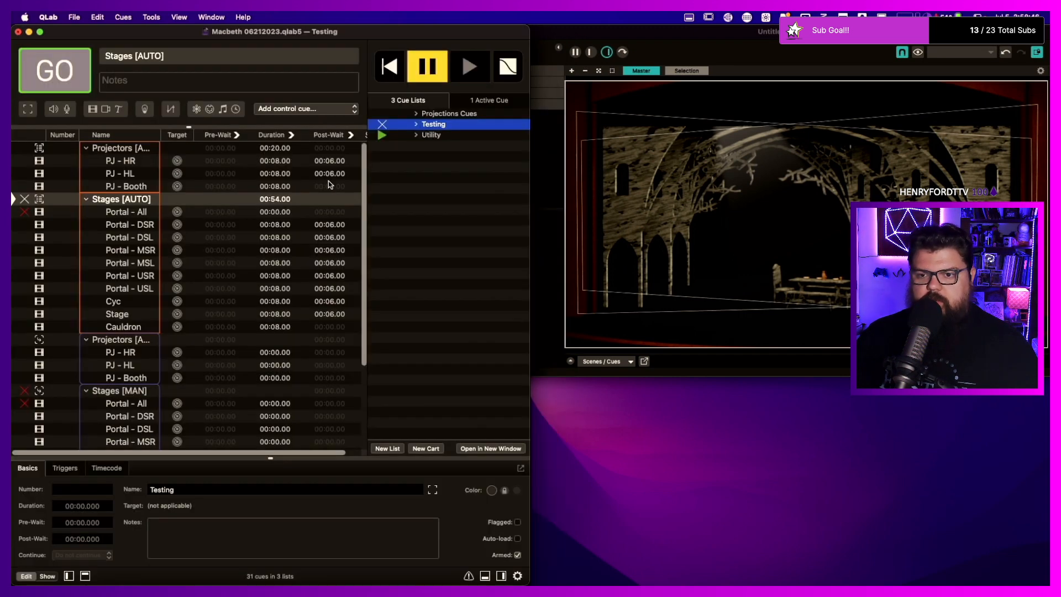
- Reopen the Portal - All** stage from the workspace video settings and export its grid image as Portal - All.png in the Macbeth 06212023 folder
left_click(457, 155)
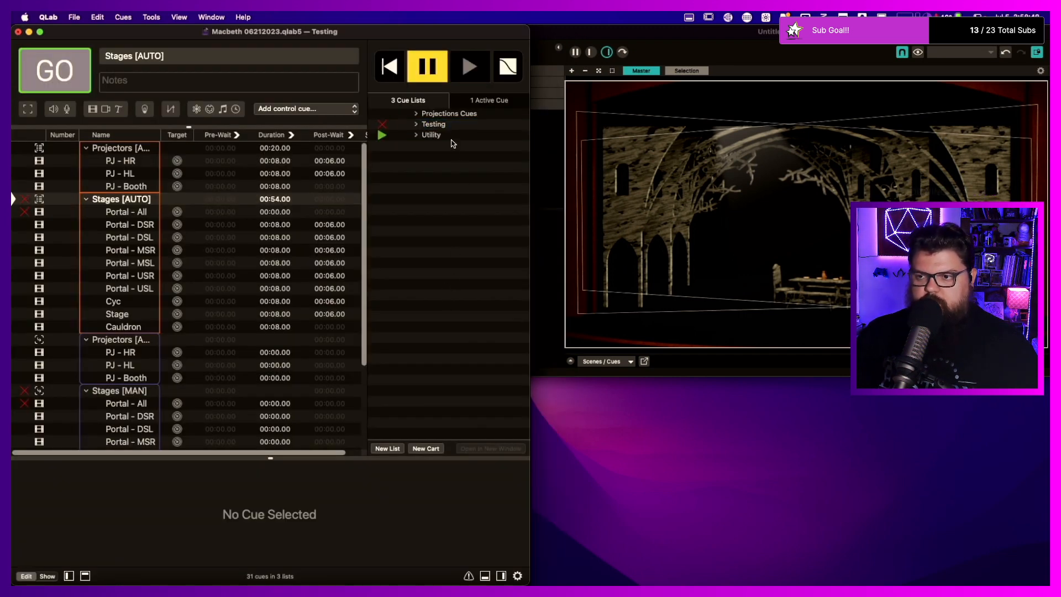
left_click(456, 126)
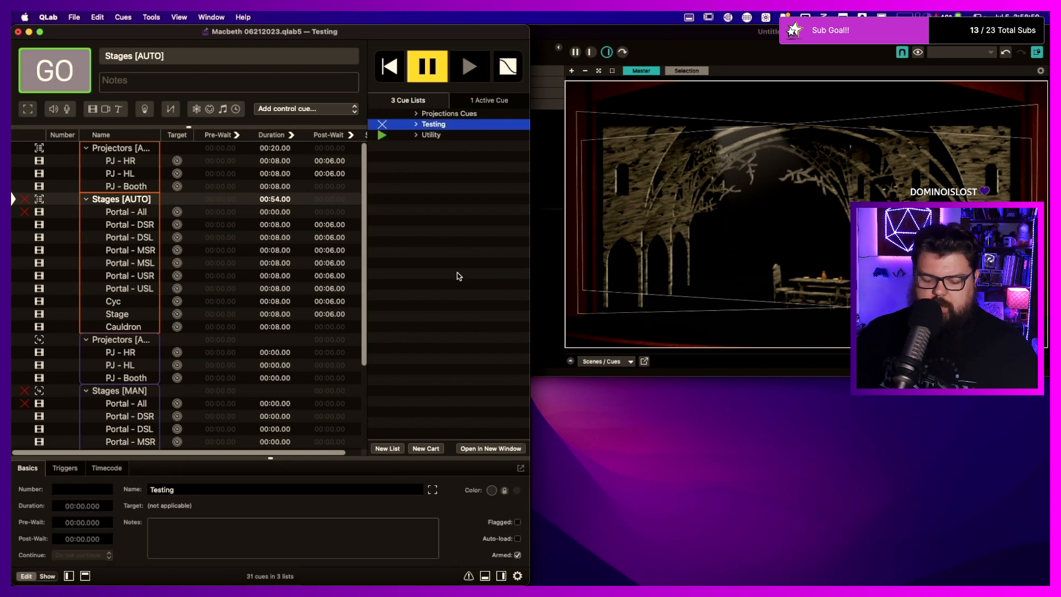
key("super+comma")
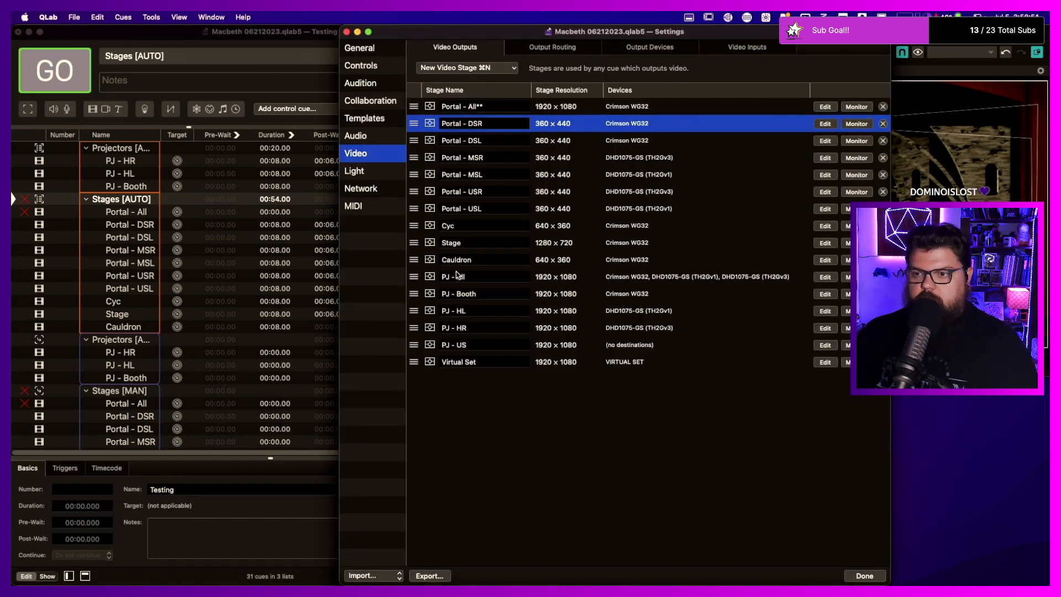
left_click(829, 107)
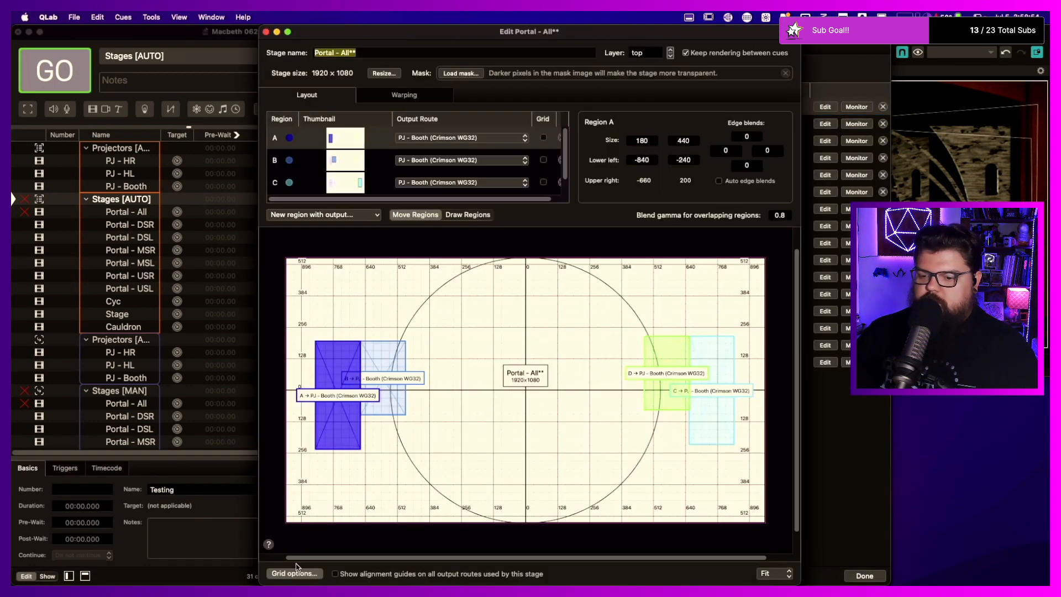
left_click(298, 574)
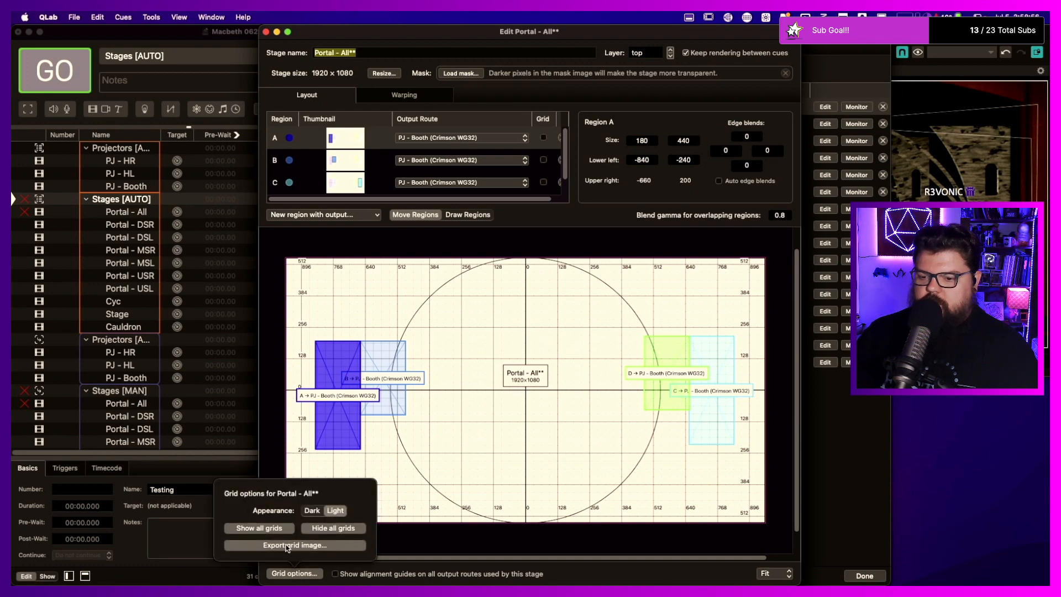
left_click(279, 544)
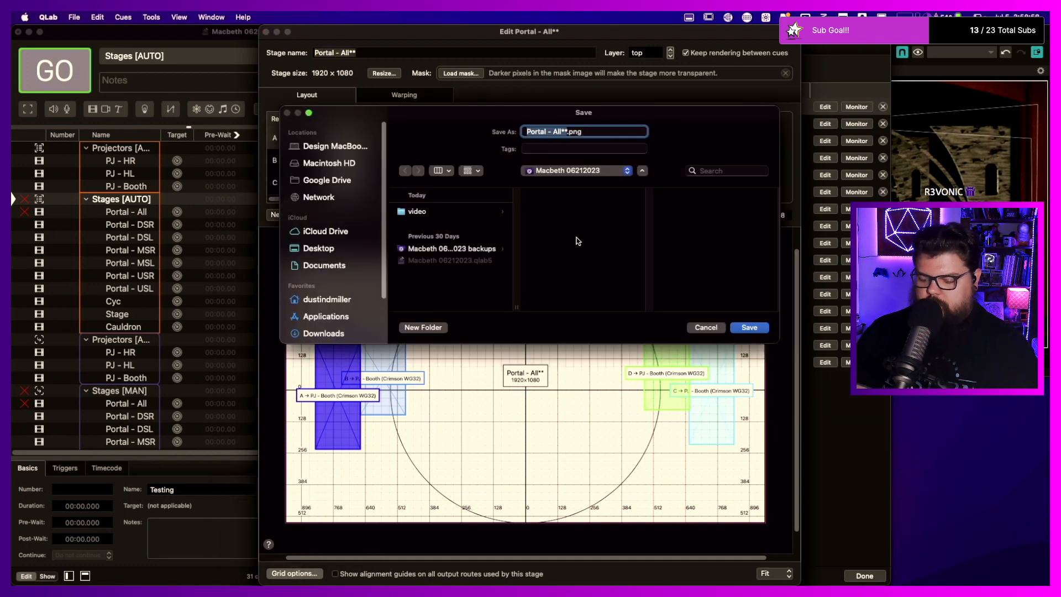
key("Right")
key("BackSpace")
key("BackSpace")
key("Return")
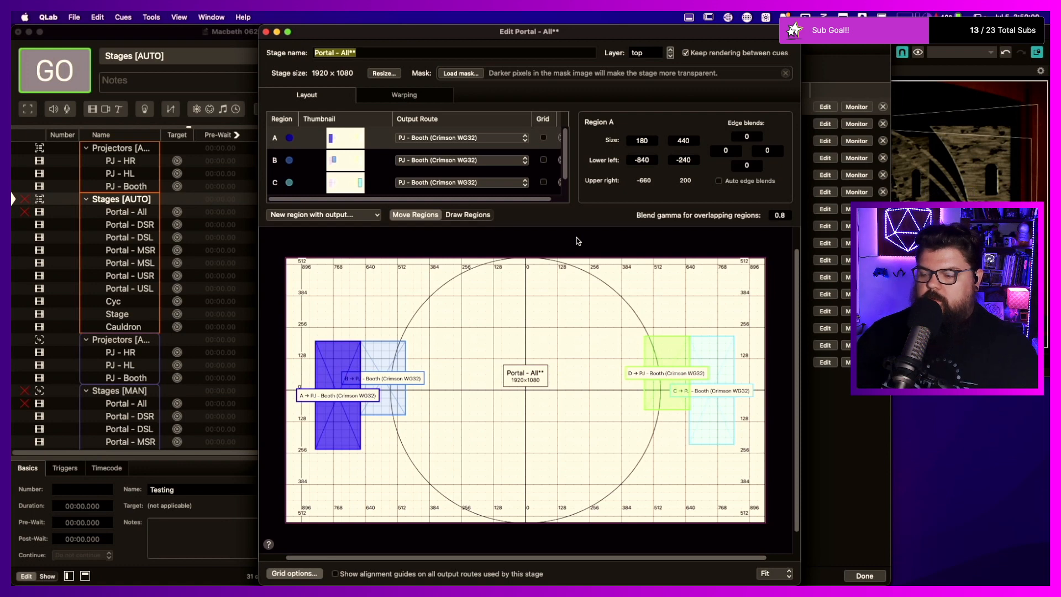
- Close the Portal - All** stage editor and the workspace settings
scroll(586, 243, "left", 2)
left_click(266, 32)
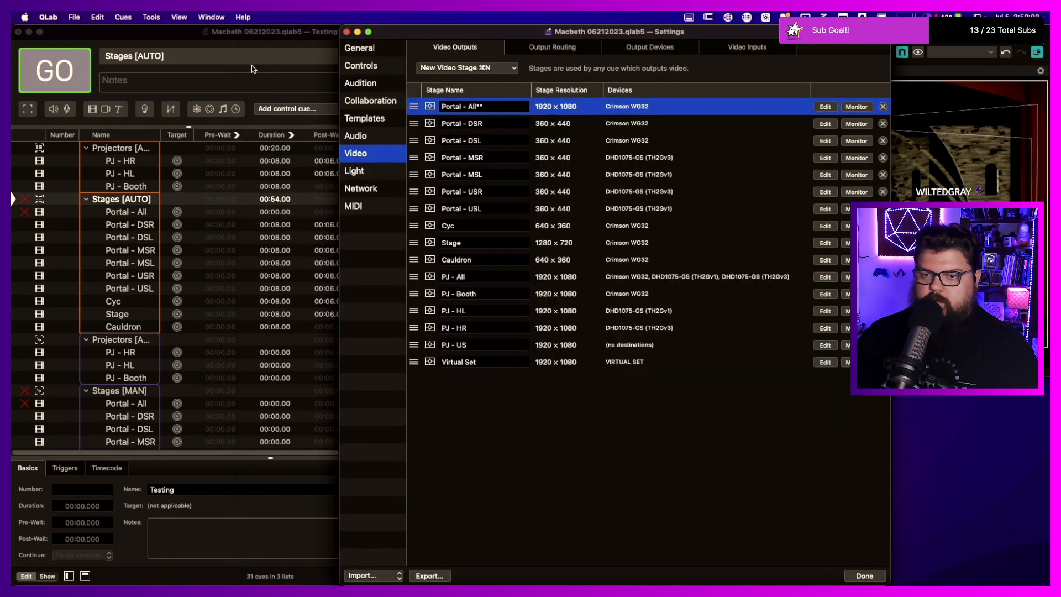
left_click(526, 440)
key("super+w")
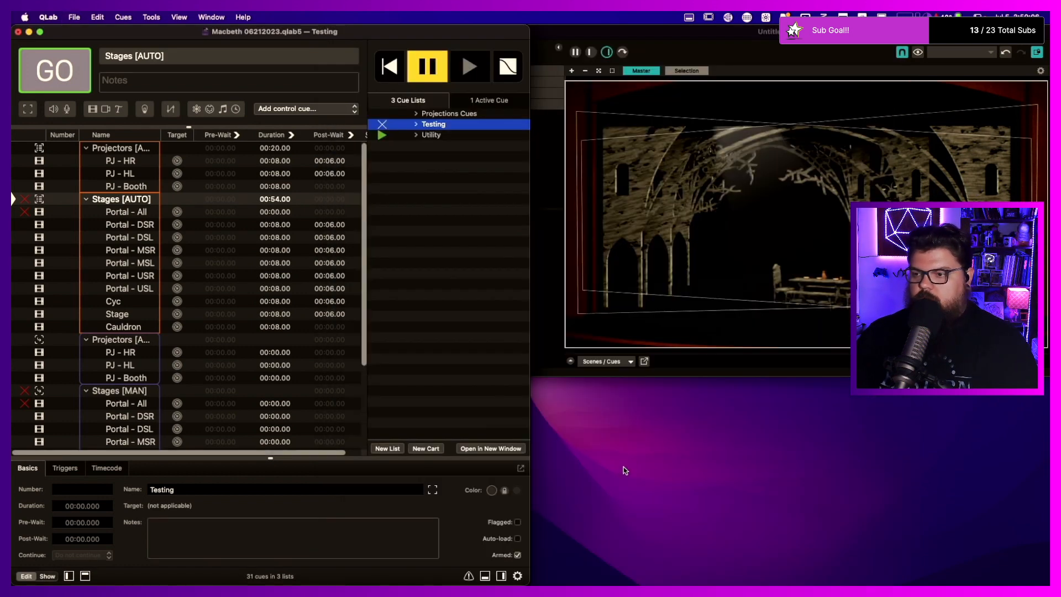
- Switch to Finder and look for the exported Portal - All.png in the Grids and Symbols folders
key("super+Tab")
key("super+Tab")
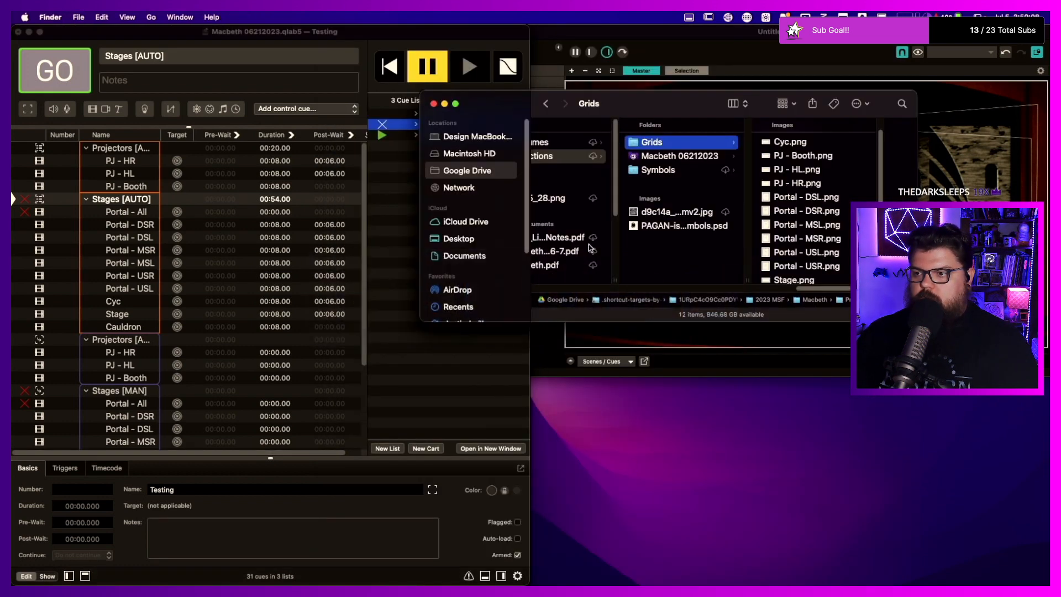
scroll(808, 190, "down", 1)
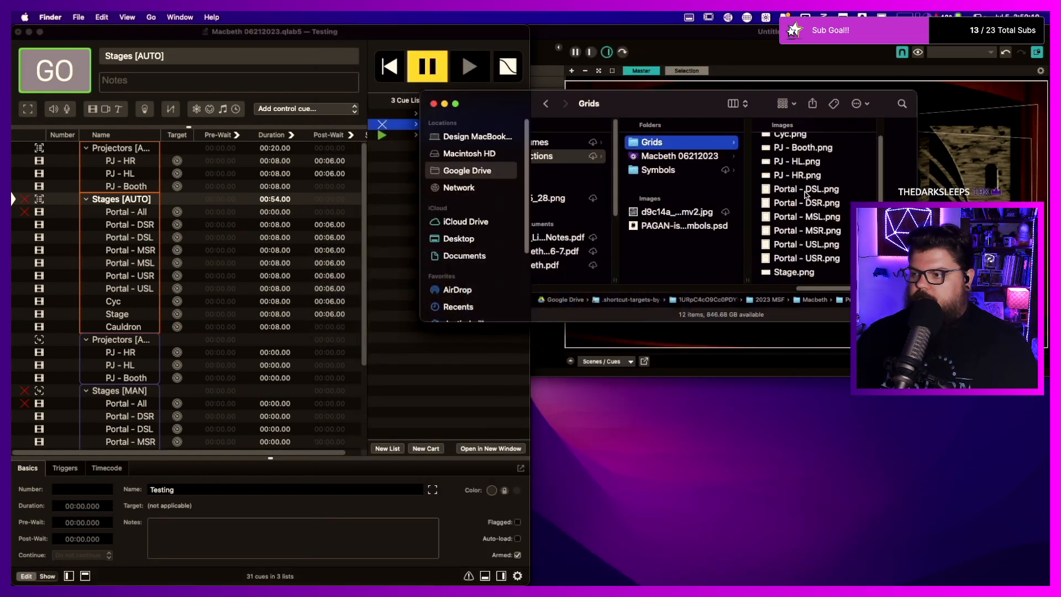
scroll(783, 227, "up", 2)
scroll(788, 238, "down", 2)
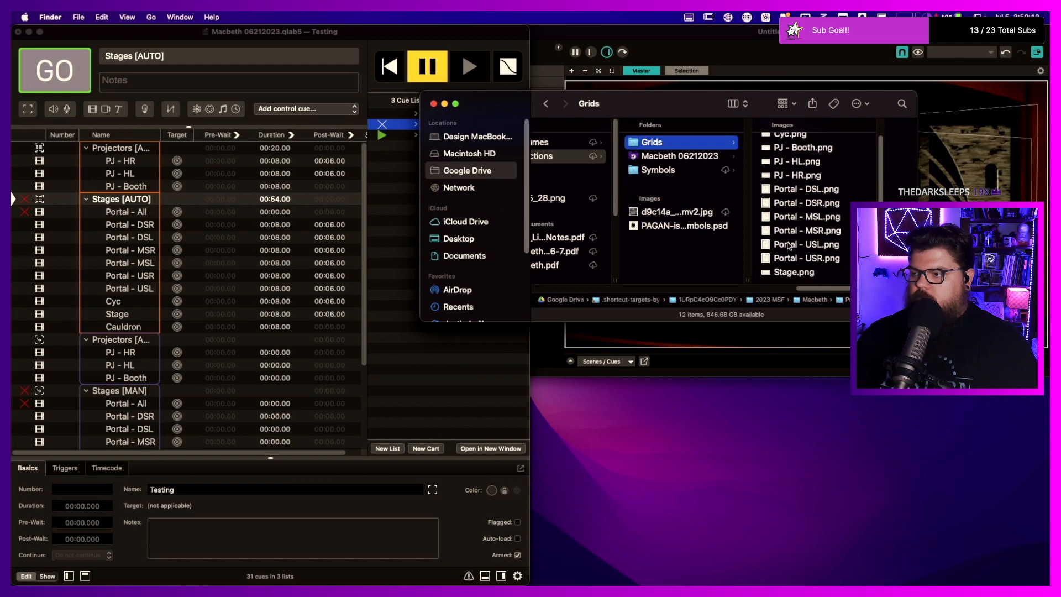
scroll(791, 243, "up", 2)
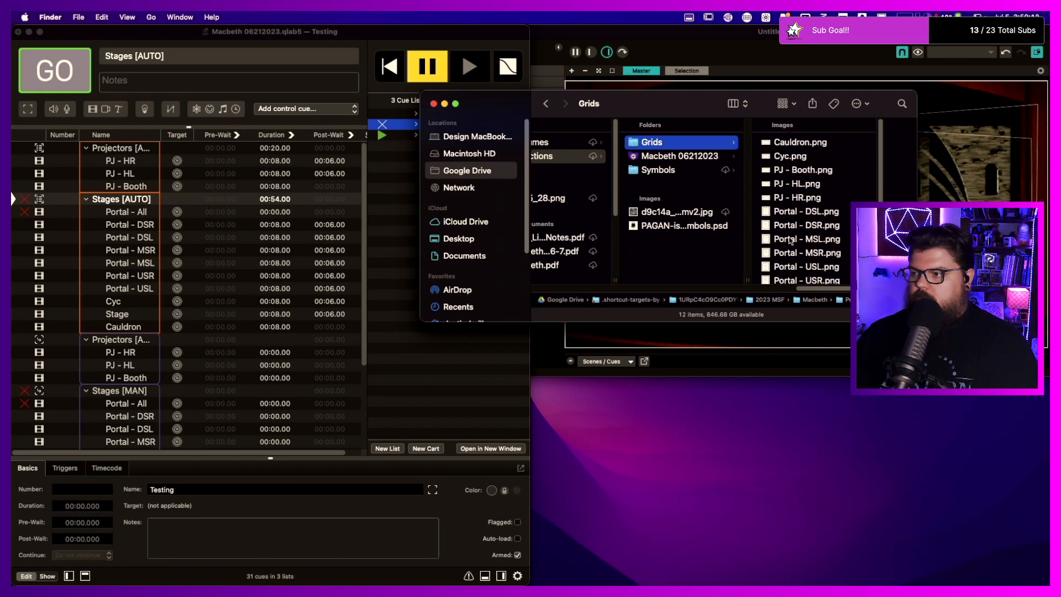
left_click(653, 176)
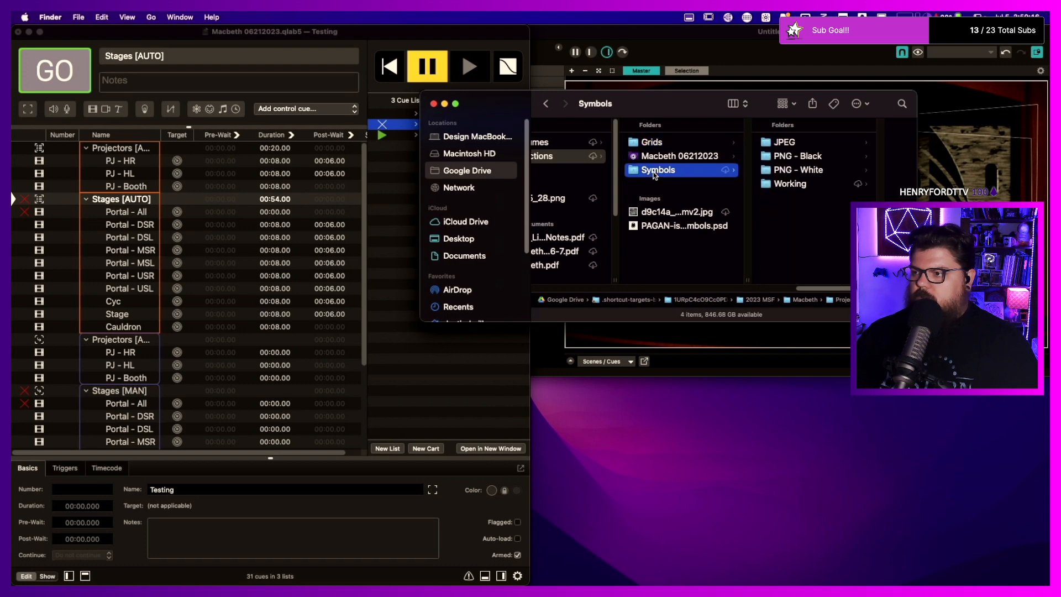
left_click(664, 174)
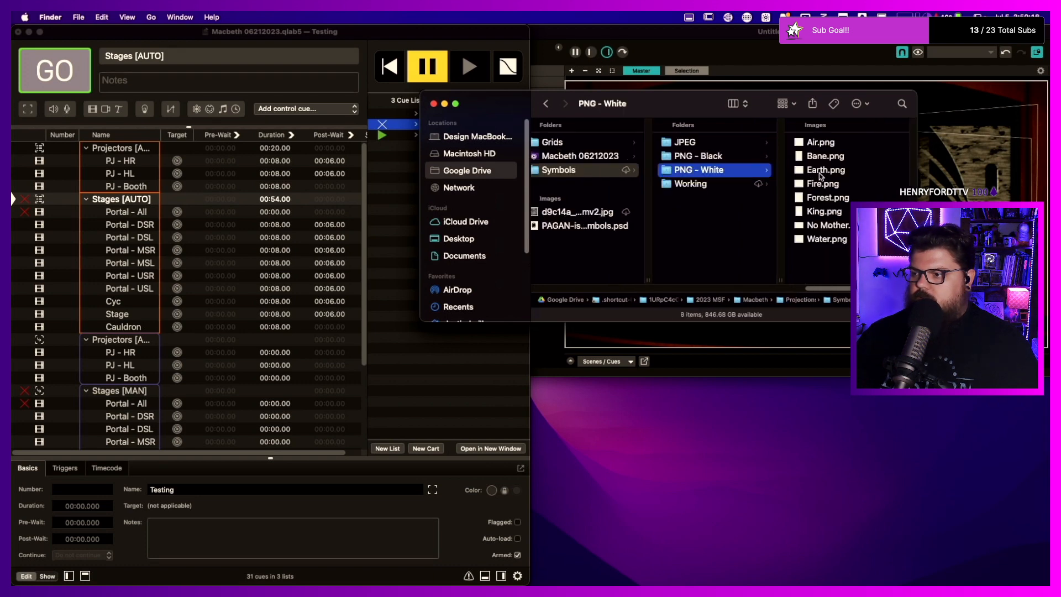
left_click(698, 184)
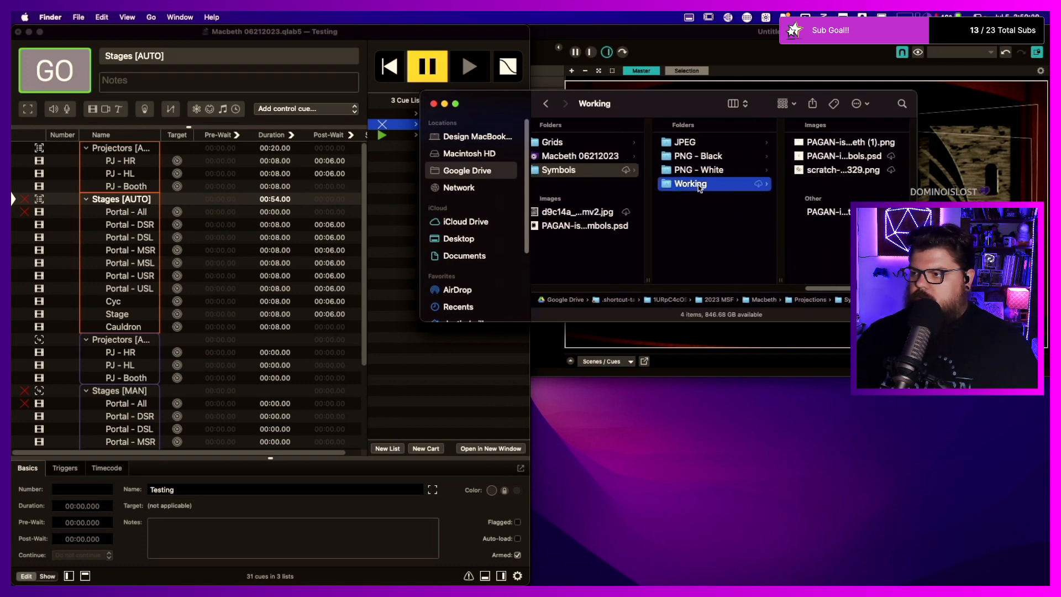
- Move Portal - All.png out of the Macbeth 06212023 folder into its parent Projections folder
left_click(567, 143)
left_click(577, 156)
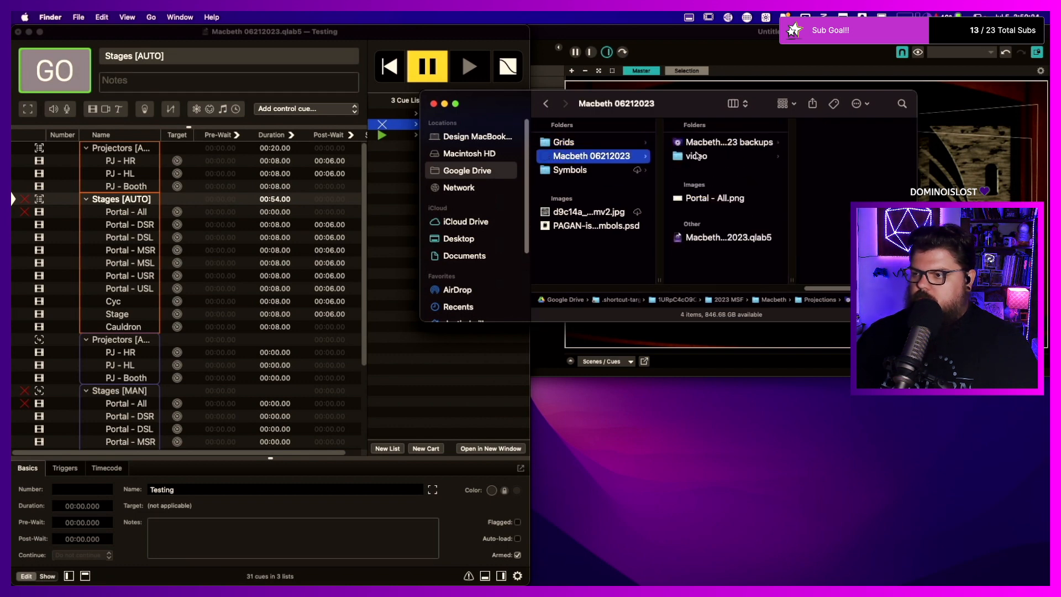
left_click_drag(712, 198, 575, 243)
- Move Portal - All.png into the Grids folder and assign it as the target of the Portal - All cue in Stages [AUTO]
left_click(567, 142)
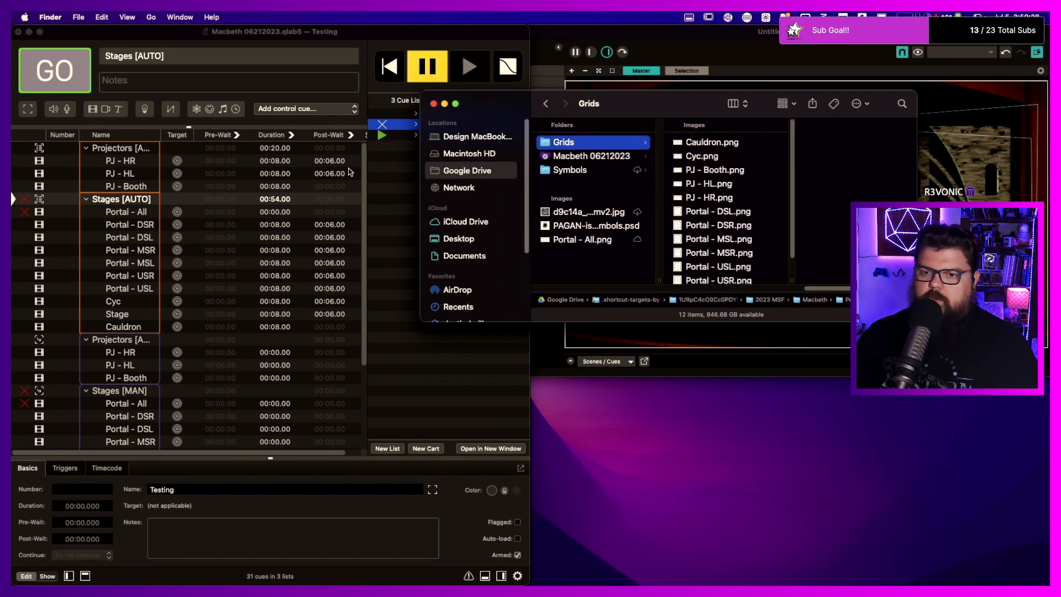
scroll(711, 222, "down", 2)
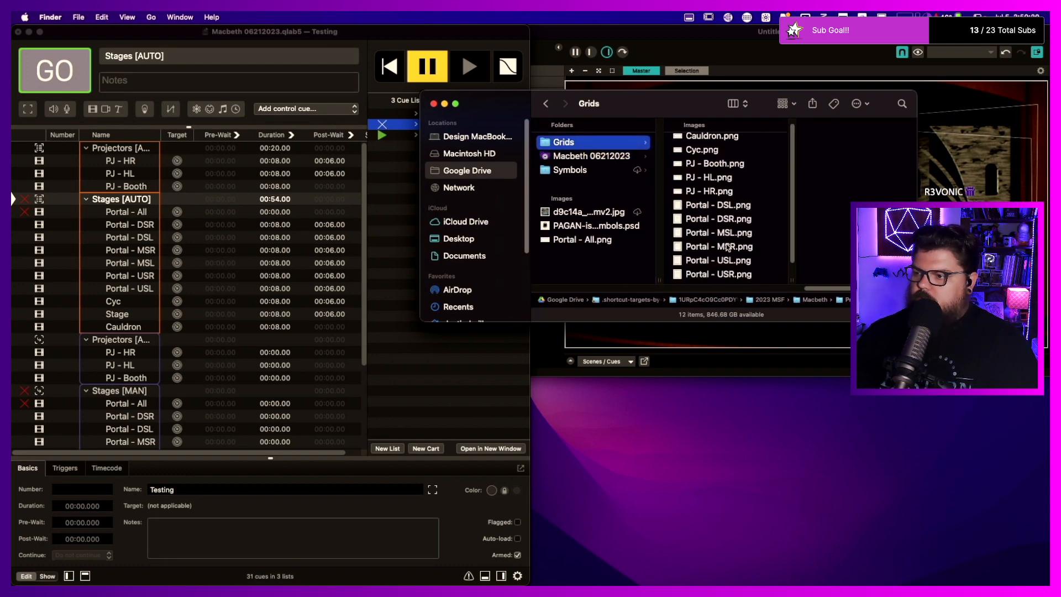
scroll(716, 260, "up", 2)
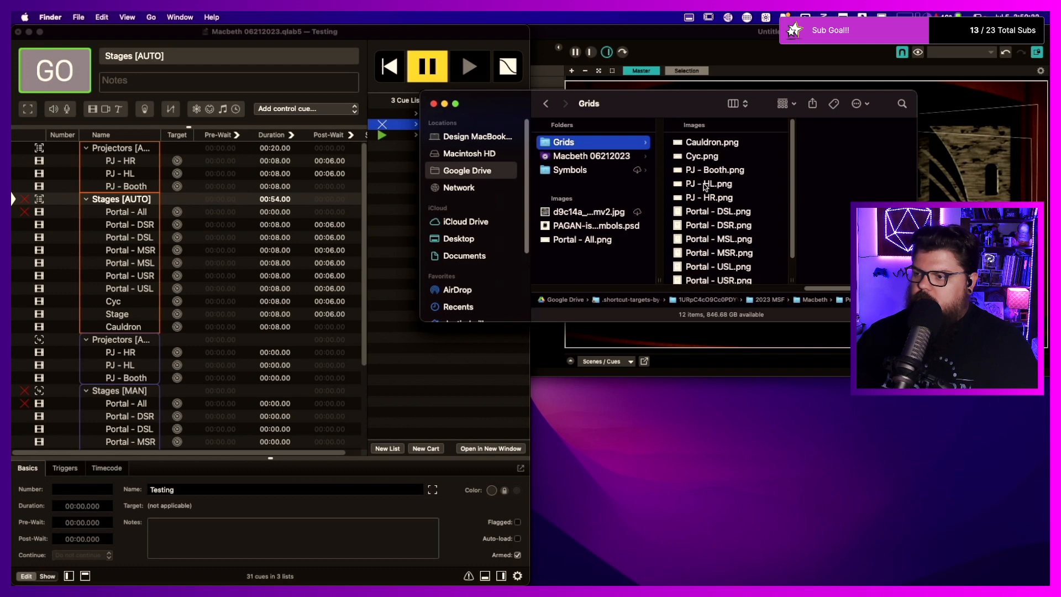
scroll(707, 193, "down", 1)
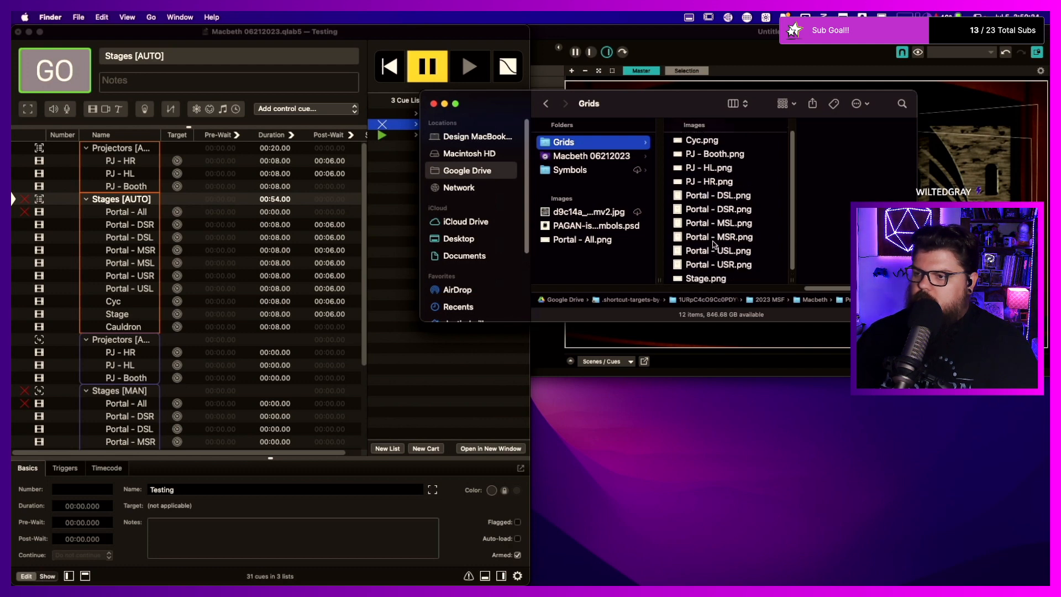
left_click(587, 156)
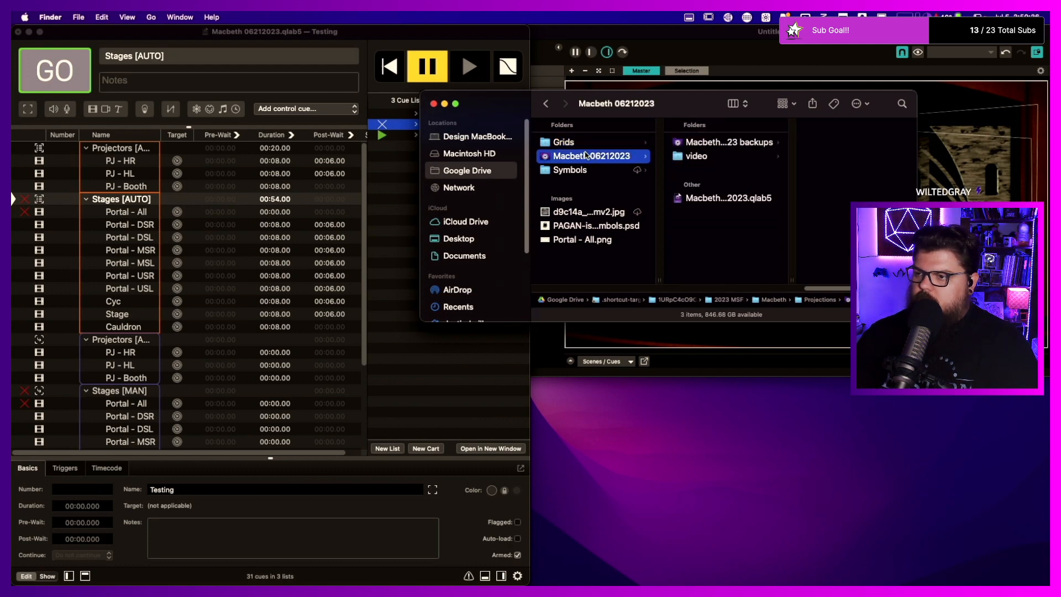
left_click(573, 141)
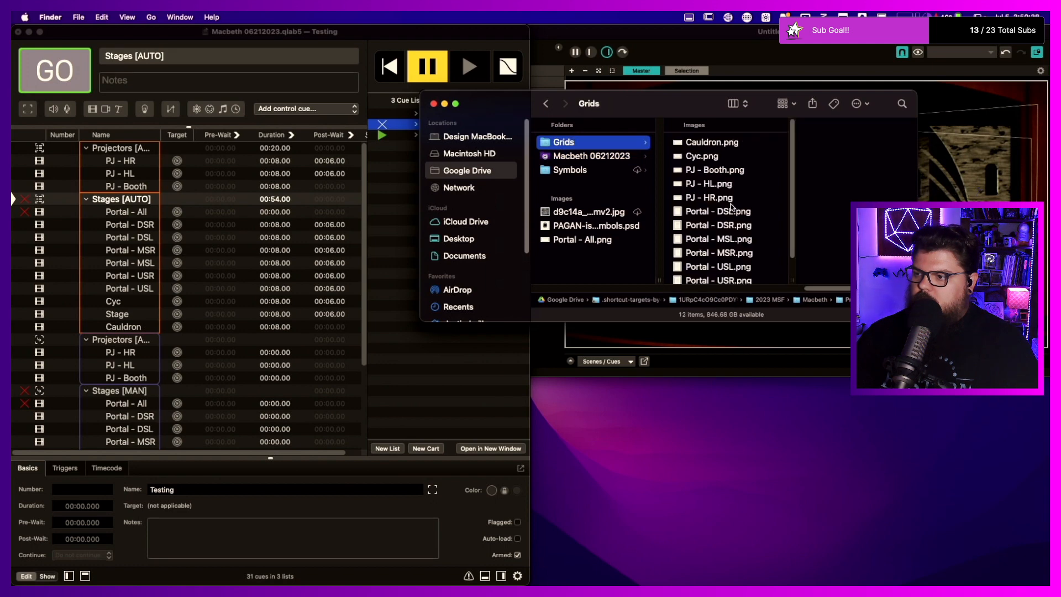
scroll(730, 207, "down", 2)
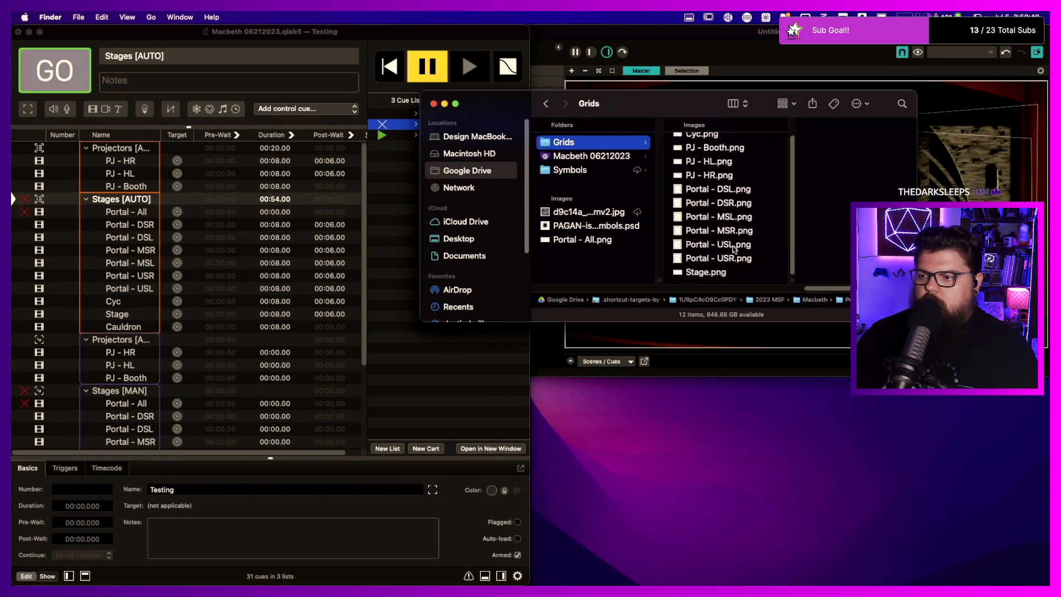
left_click_drag(580, 242, 176, 212)
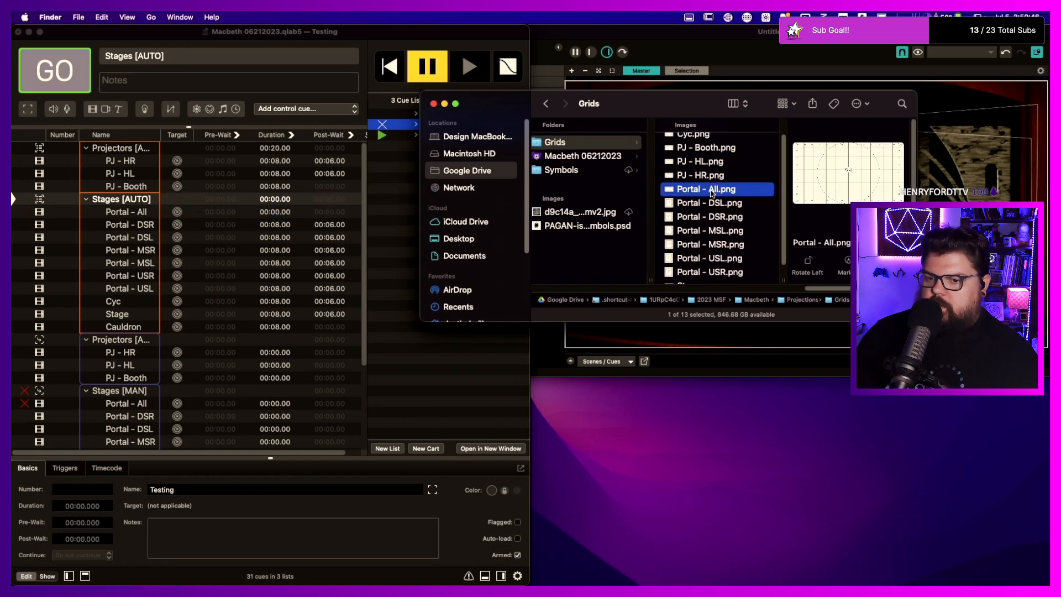
- Assign Portal - All.png to the Portal - All cue in Stages [MAN], and select the Portal - All cue in Stages [AUTO]
left_click_drag(712, 194, 190, 406)
left_click_drag(178, 407, 178, 409)
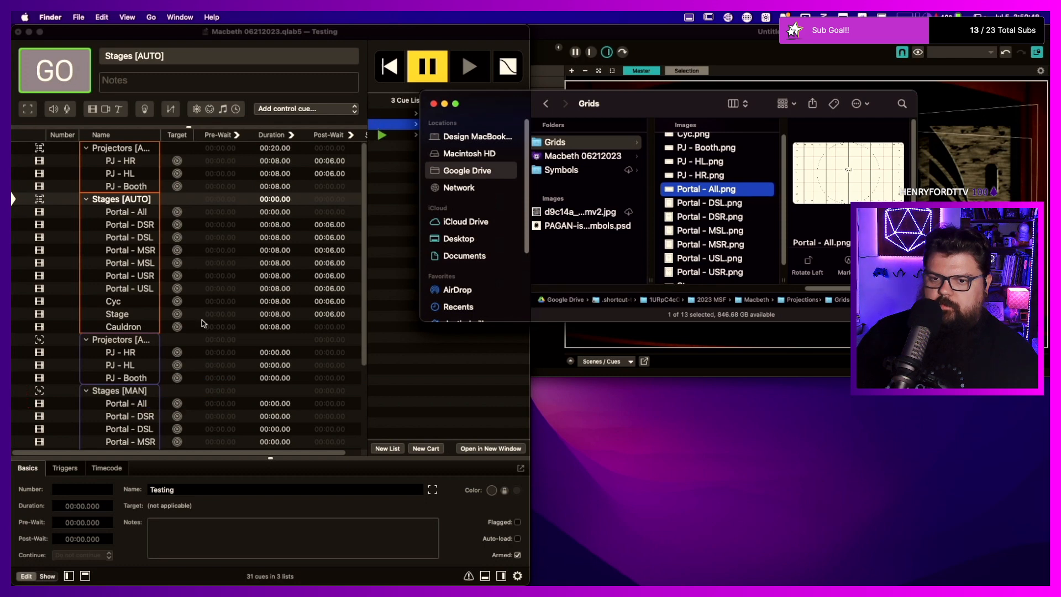
left_click(133, 215)
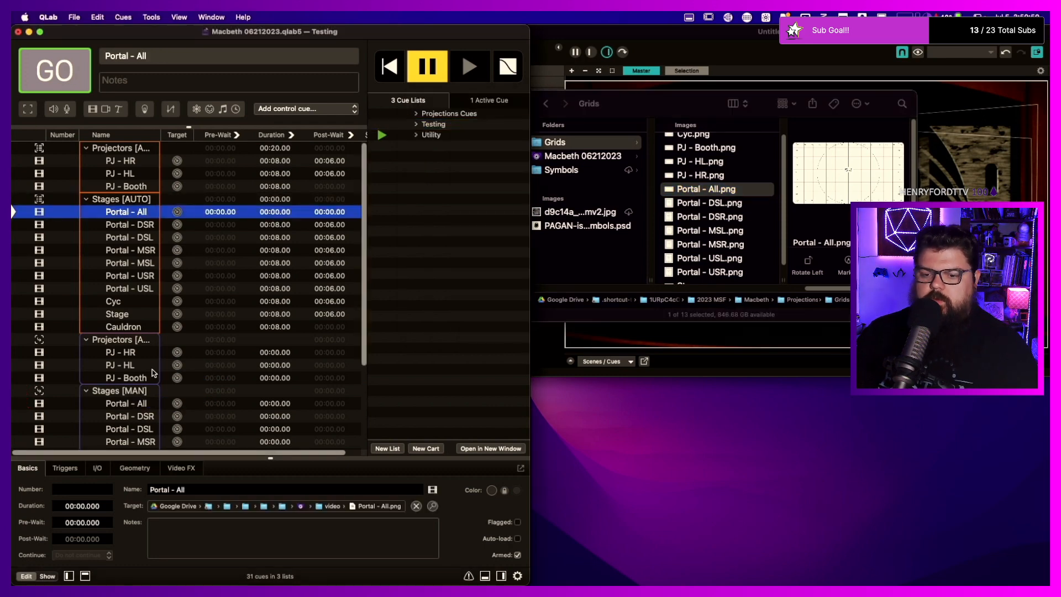
- Run the Portal - All cue of Stages [AUTO] in QLab and check its grid in the MadMapper preview
key("super+Tab")
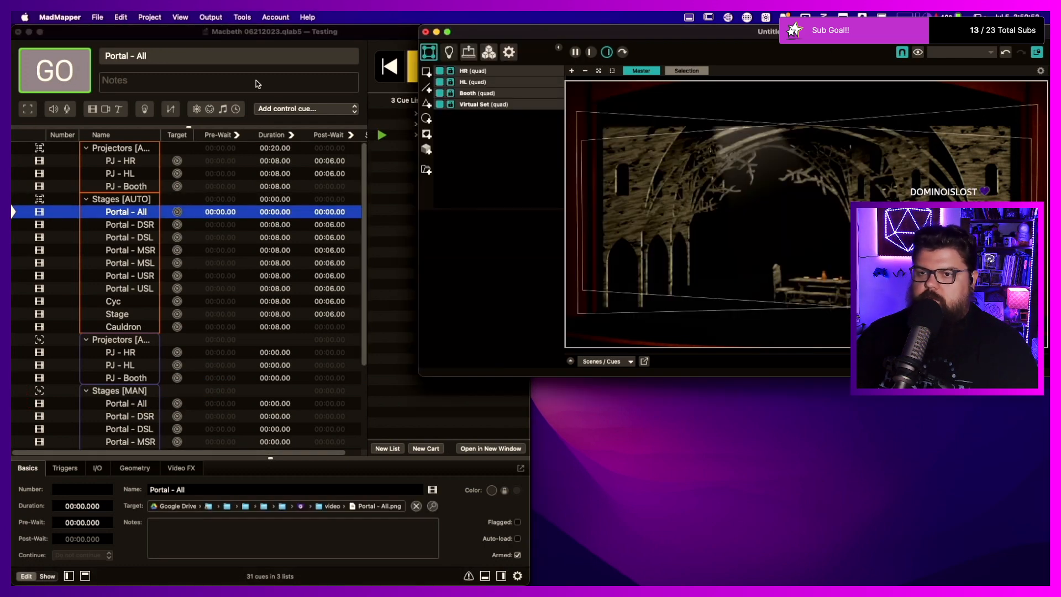
left_click(178, 34)
key("space")
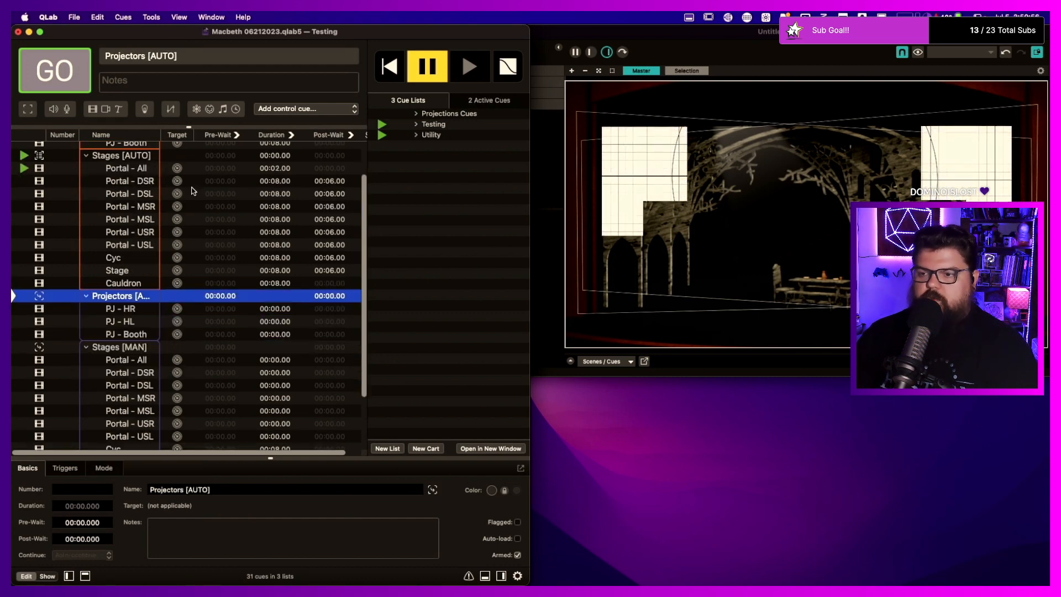
- Return the playhead to the Stages [AUTO] group, deselect the cue and stop all running cues
left_click(126, 160)
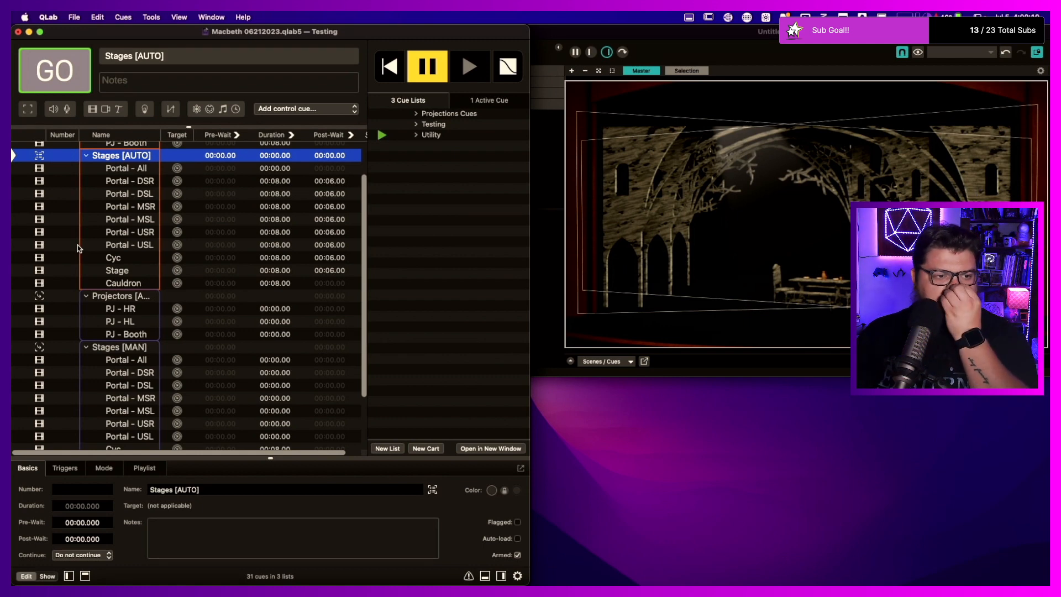
left_click(409, 200)
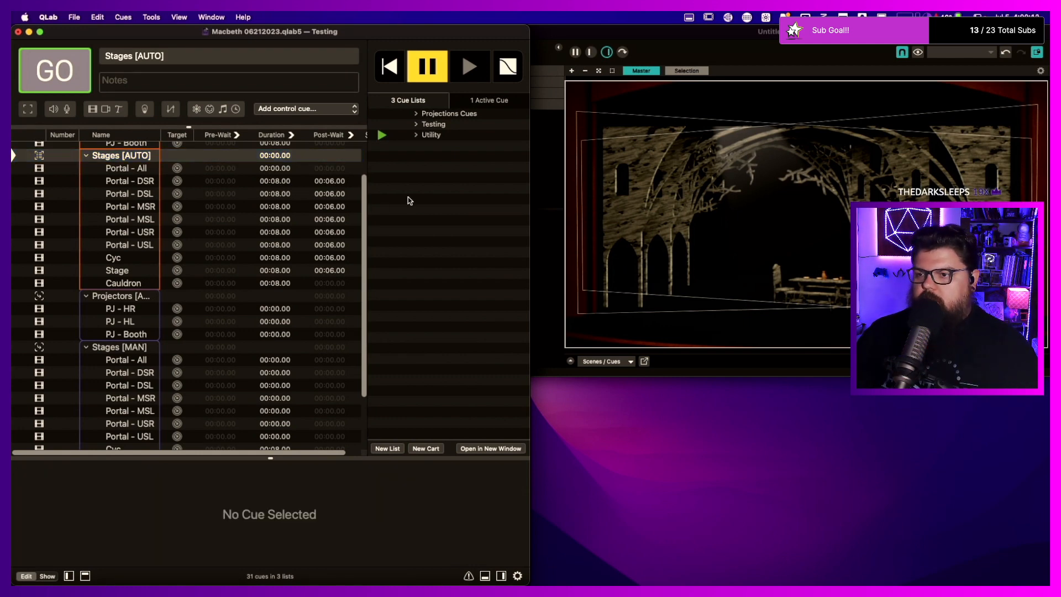
key("space")
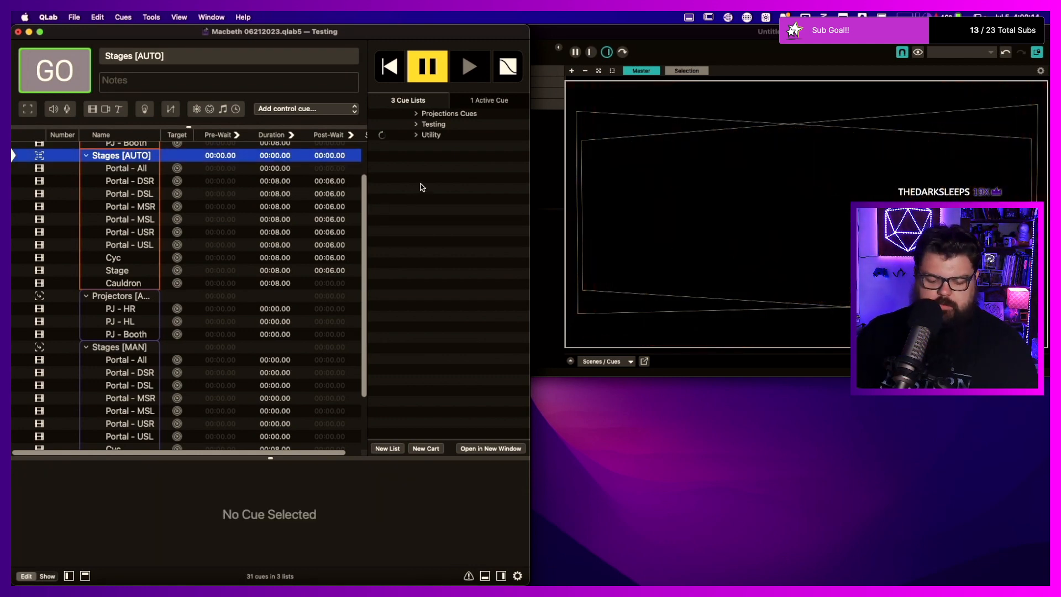
key("Escape")
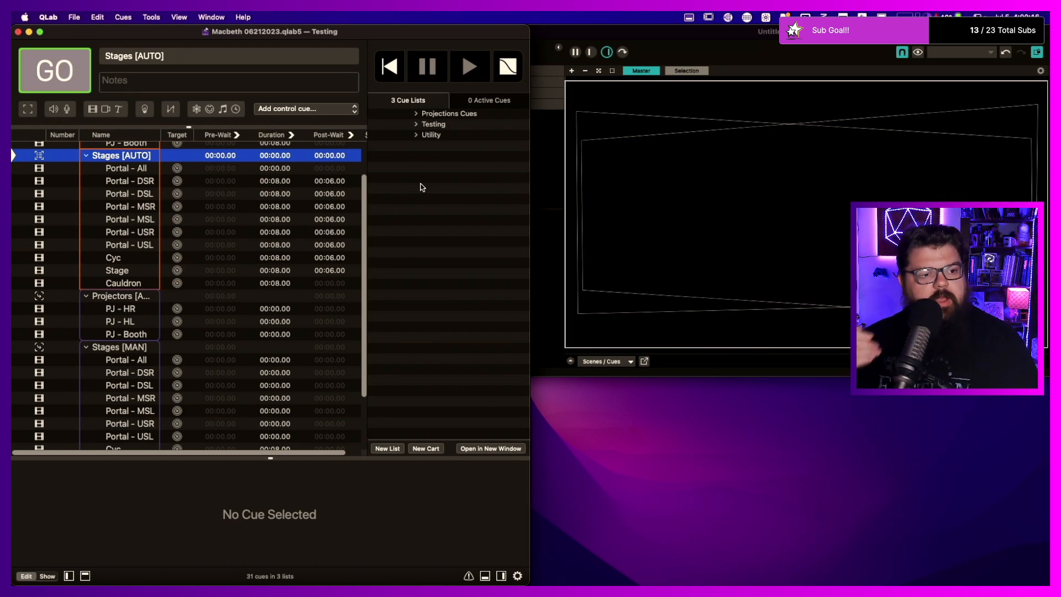